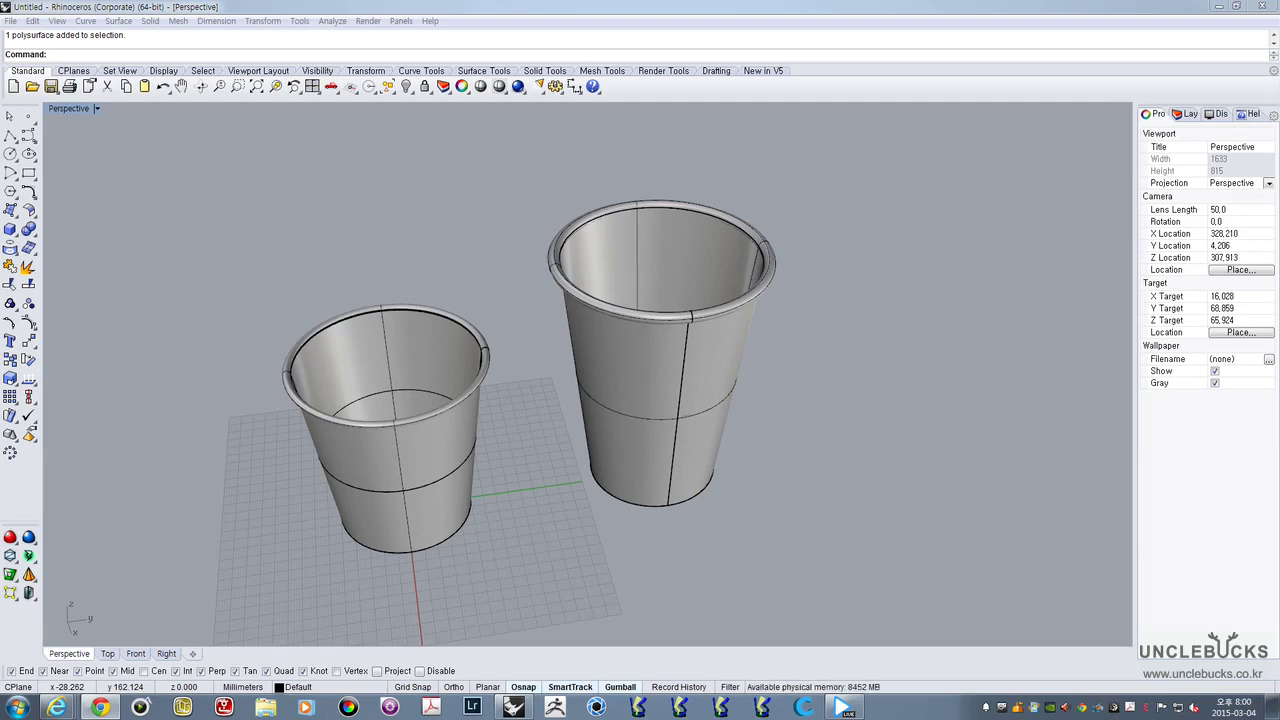
Bring up the browser page with the green cup holder reference photo and set its window aside from the Rhino model
drag(1279, 84, 871, 73)
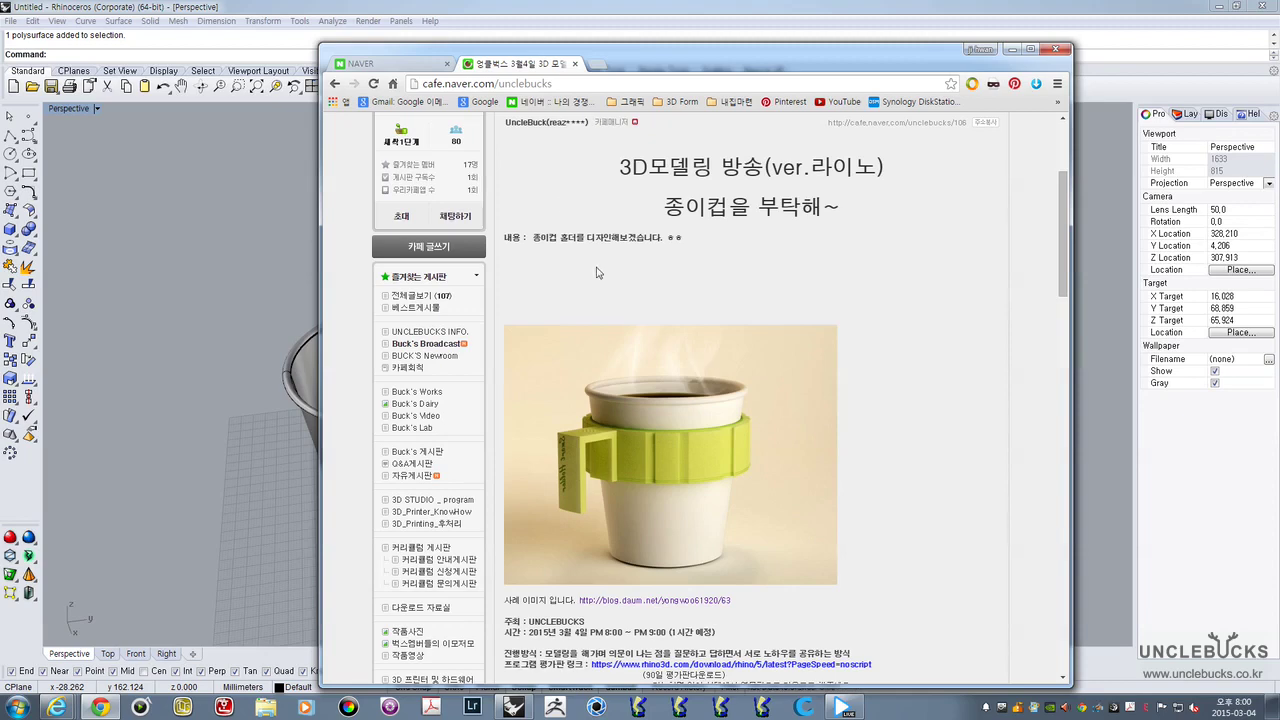
drag(491, 52, 1010, 53)
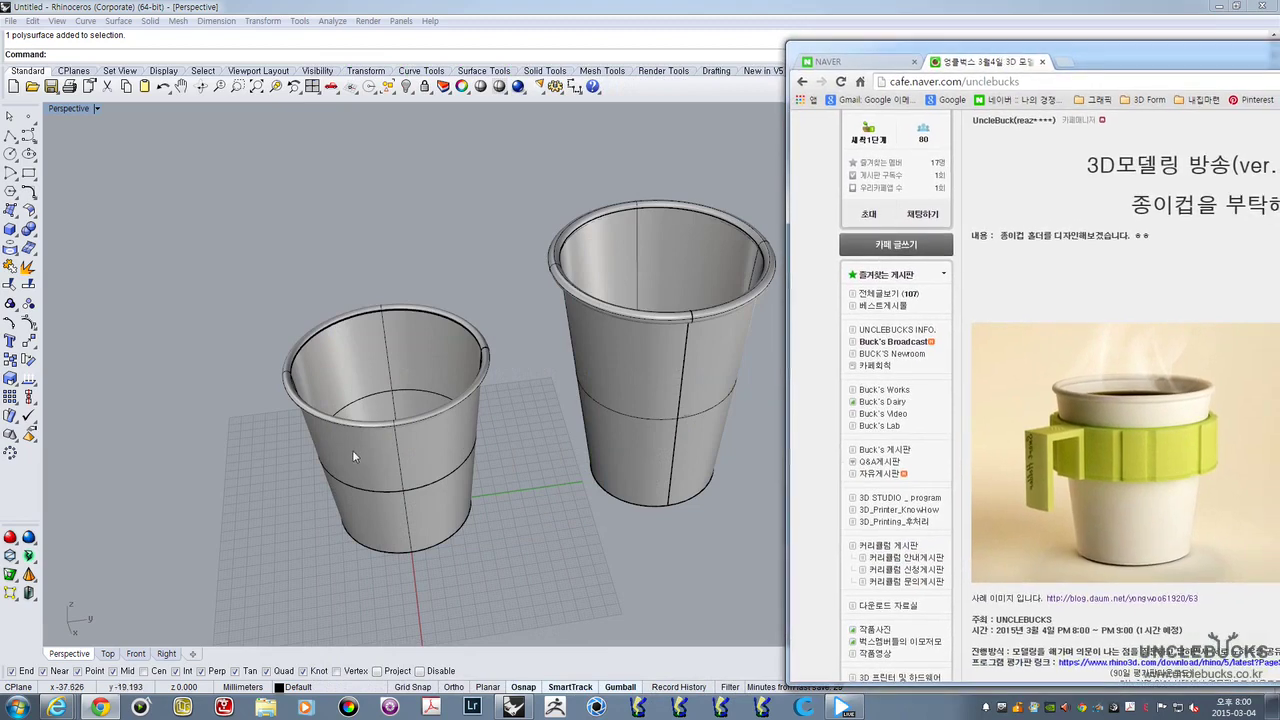
Examine the small and the tall paper cup models from above and from the side, highlighting each one
click(398, 441)
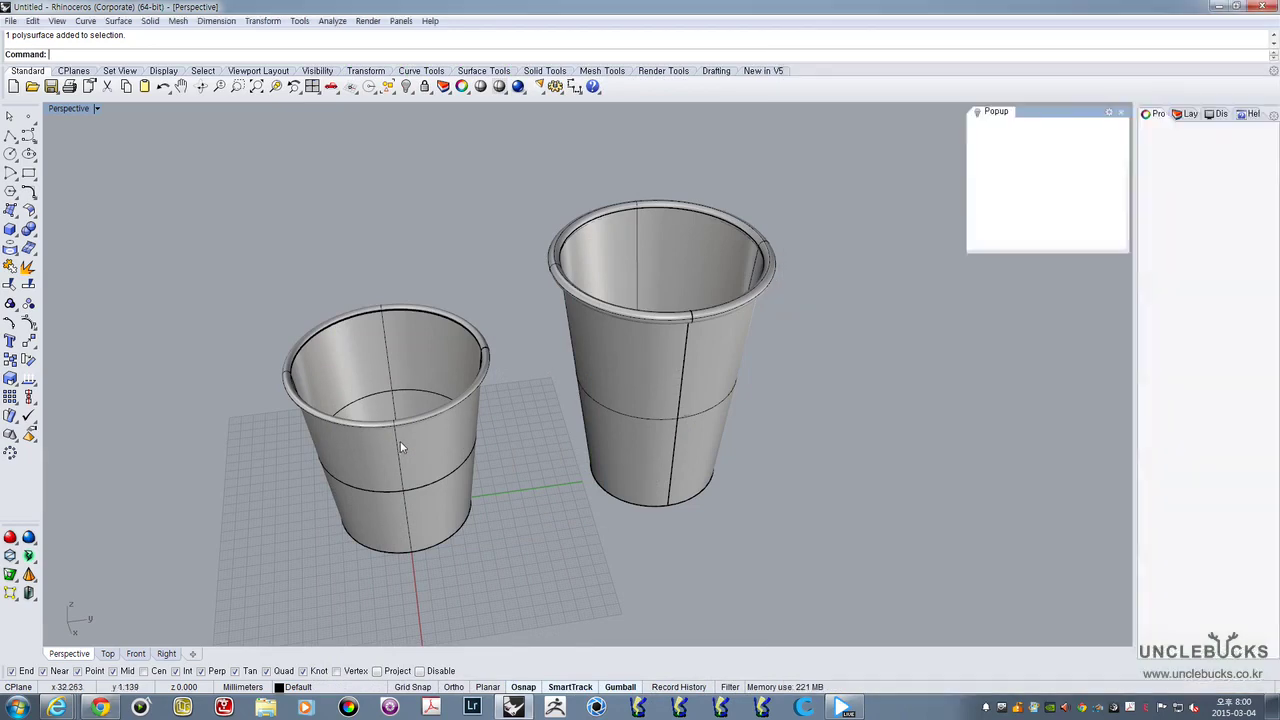
right_drag(378, 438, 379, 405)
click(560, 400)
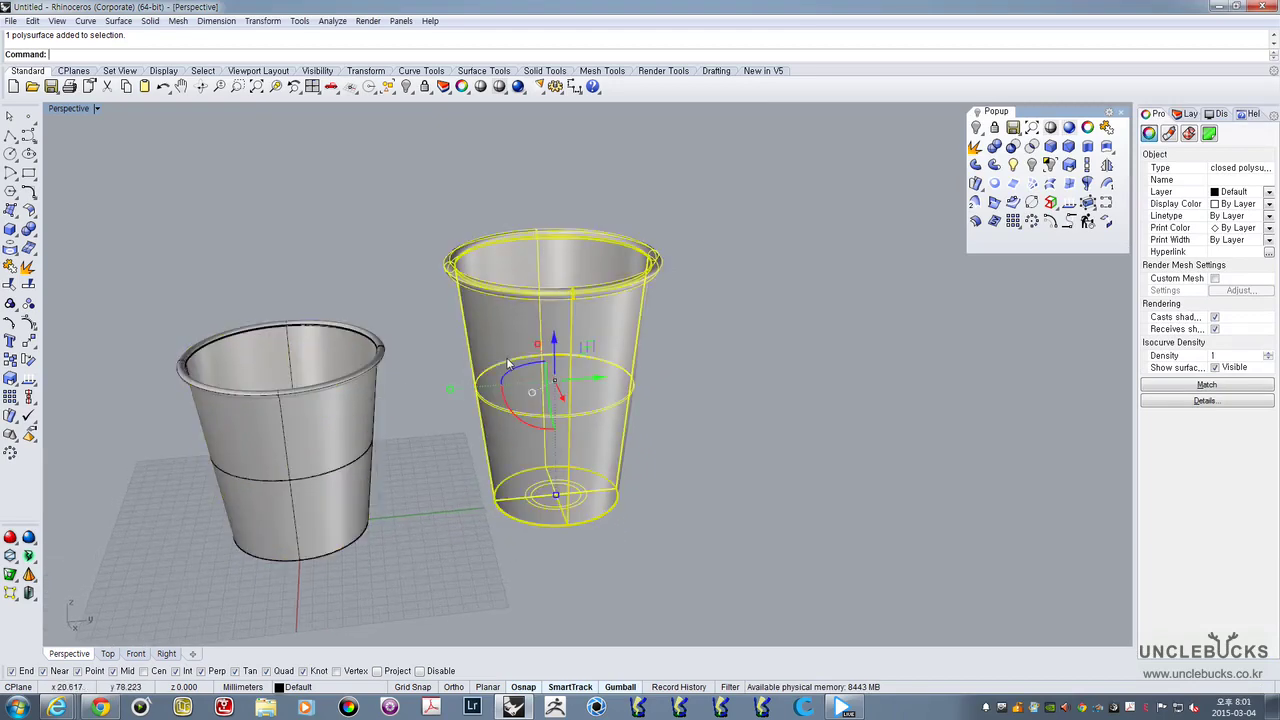
click(739, 384)
scroll(589, 408, up, 2)
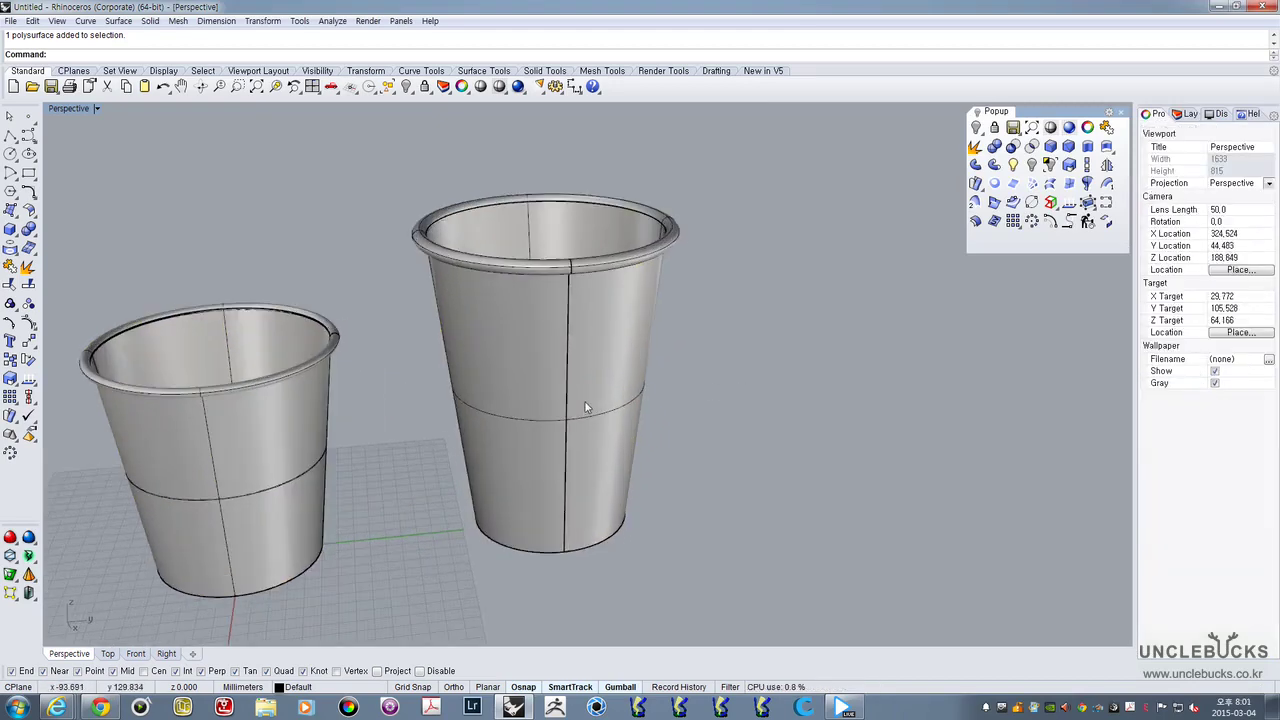
shift+right_drag(712, 349, 787, 414)
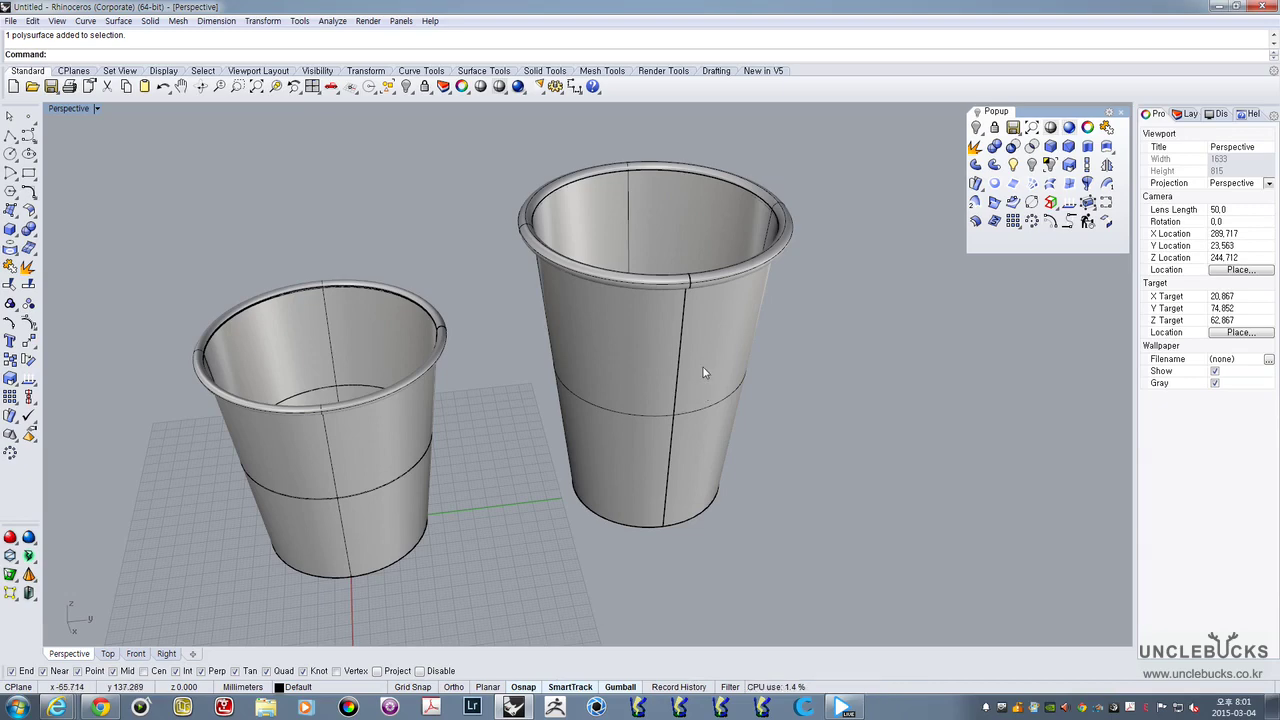
right_drag(709, 342, 692, 281)
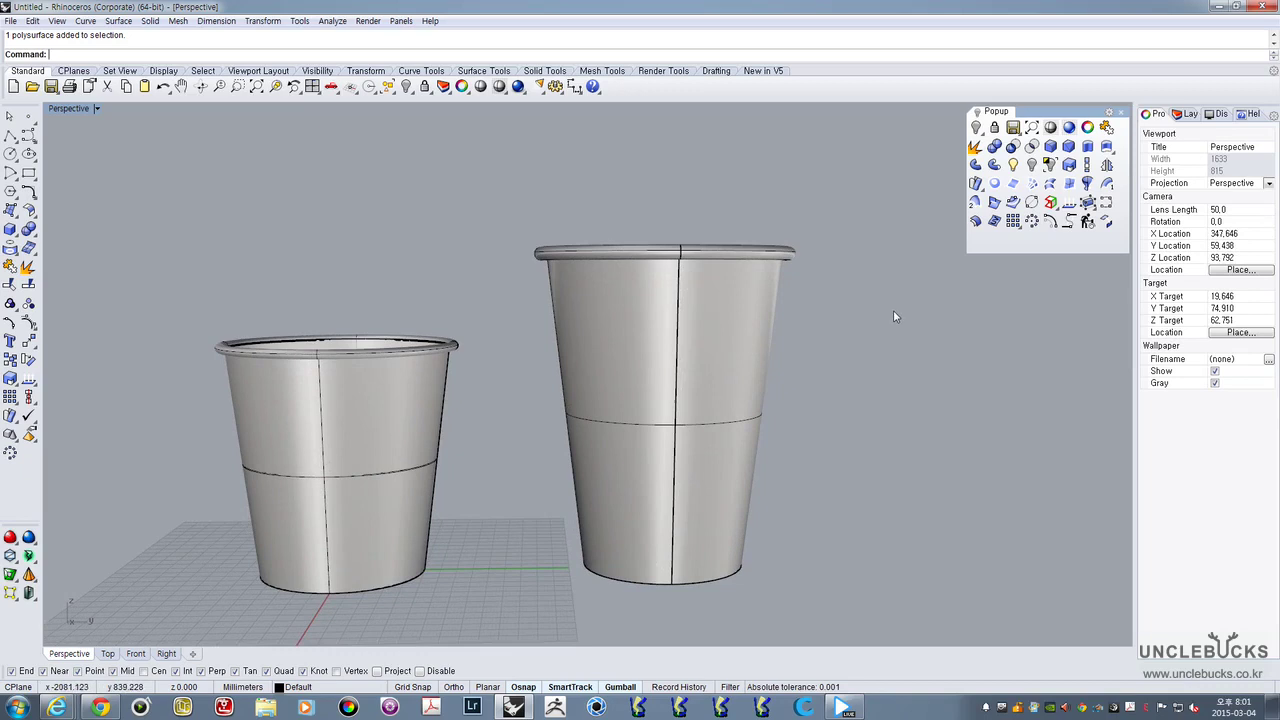
click(687, 333)
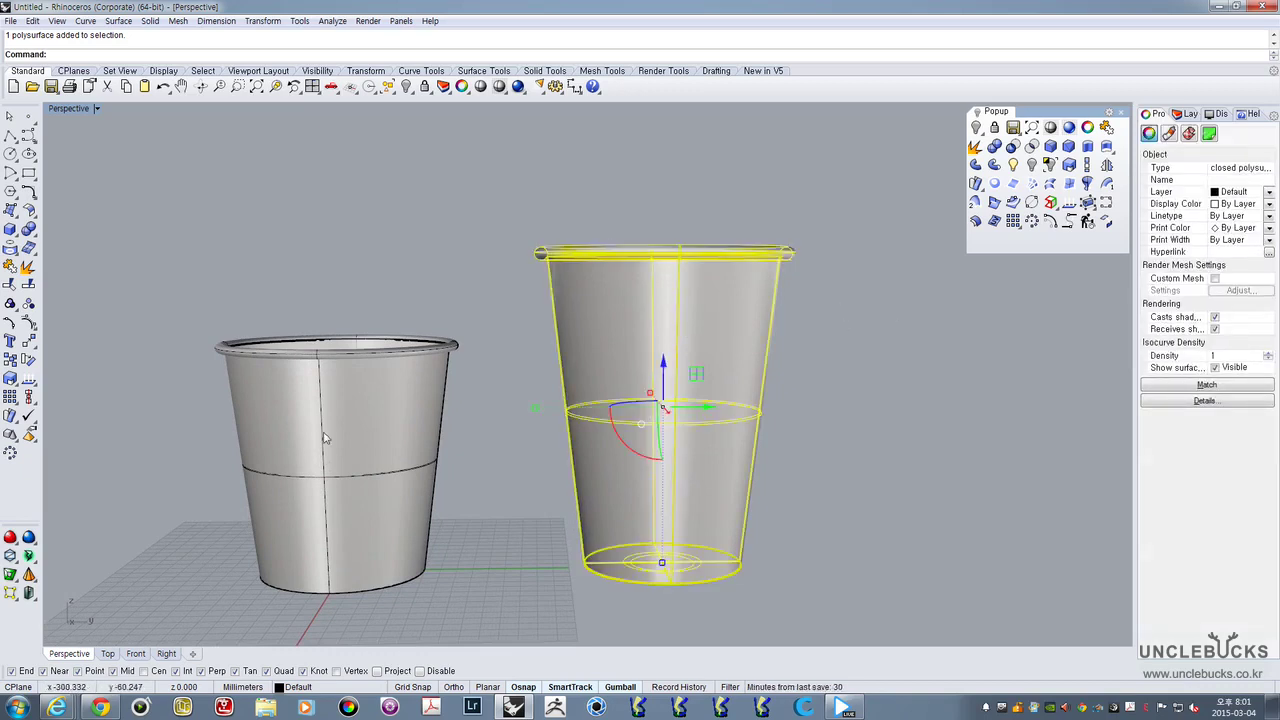
click(335, 385)
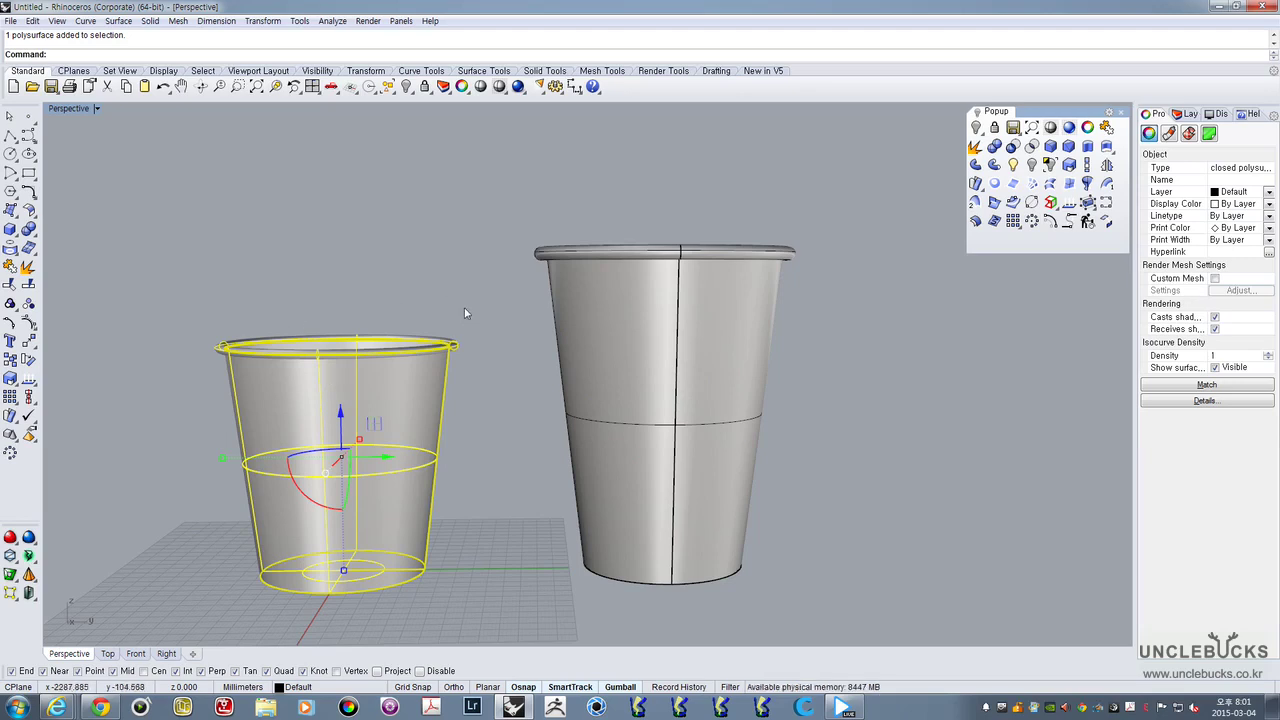
click(816, 423)
right_drag(800, 320, 806, 371)
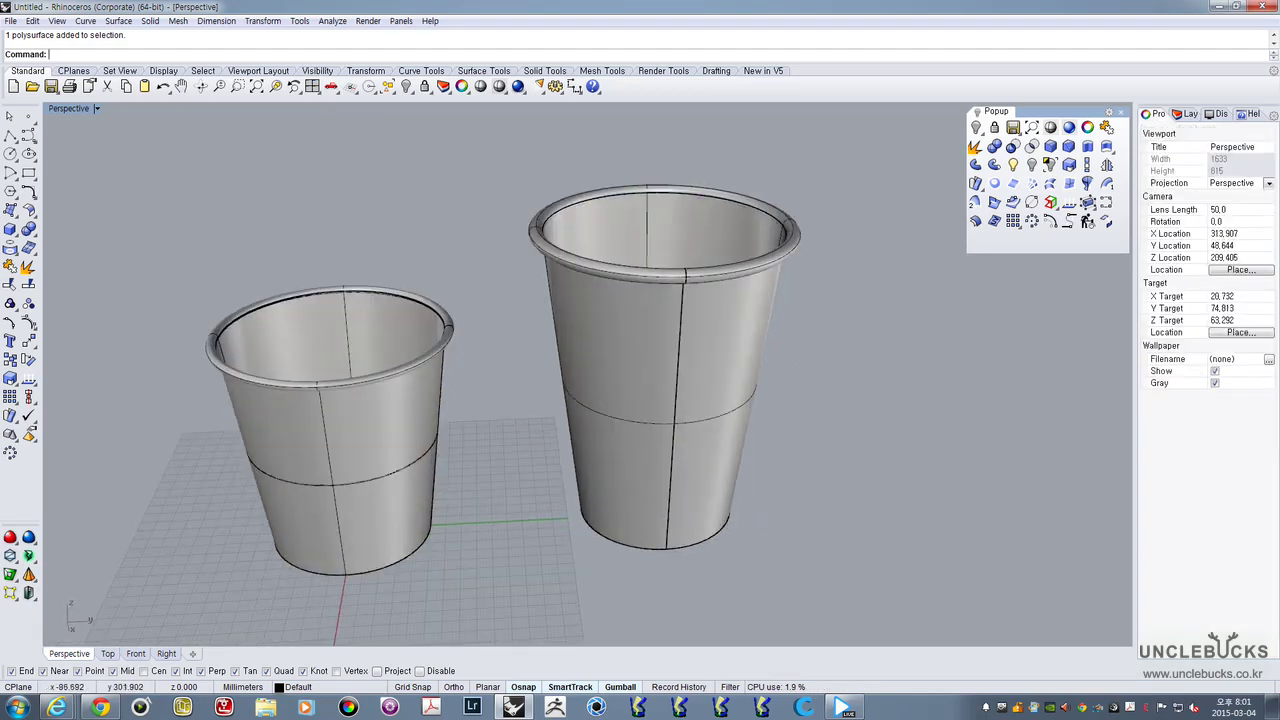
View the cup holder reference photo in the browser again and minimize its window
drag(1279, 52, 1055, 50)
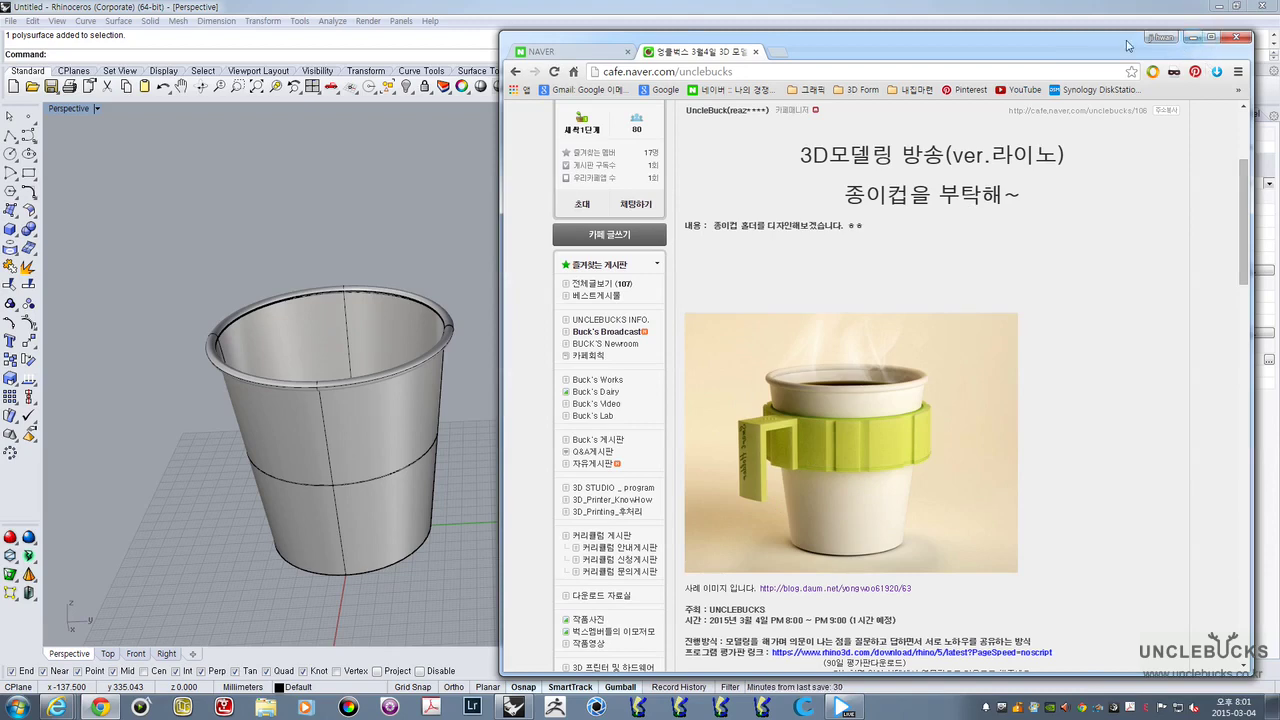
click(1192, 37)
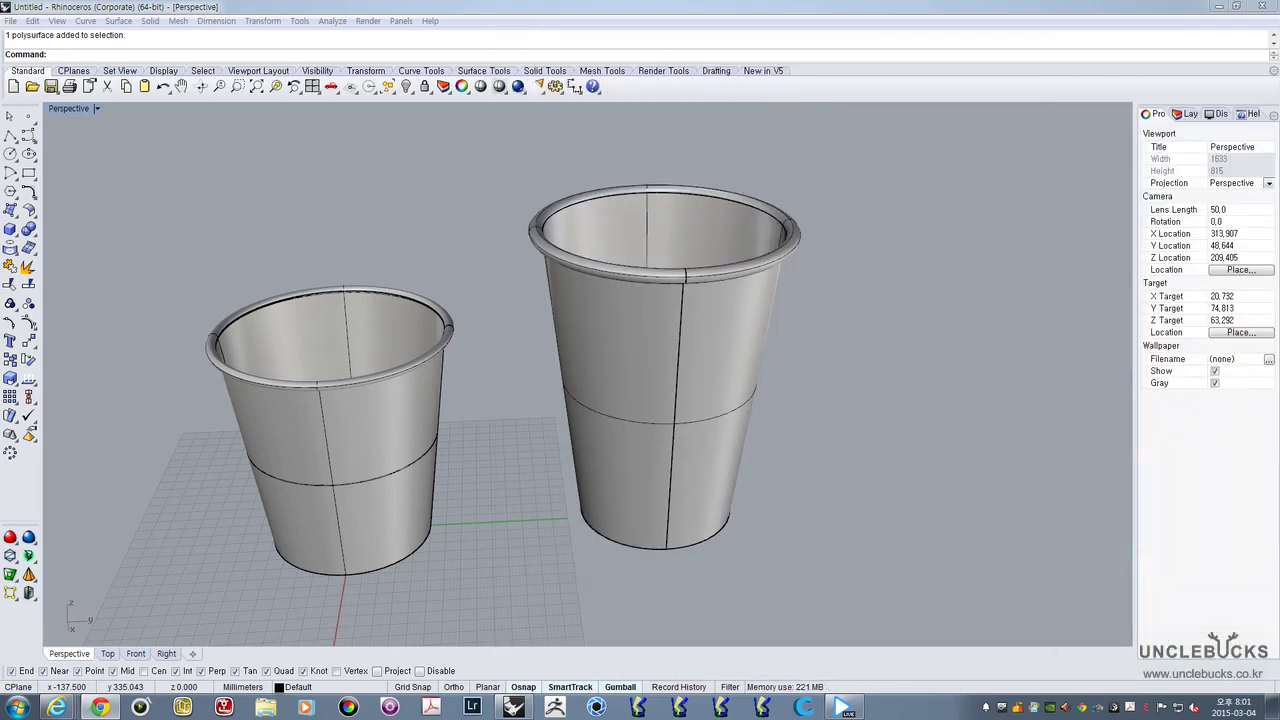
Compare the tall and the small paper cup from several angles, selecting each in turn
middle_click(1045, 180)
scroll(530, 443, down, 2)
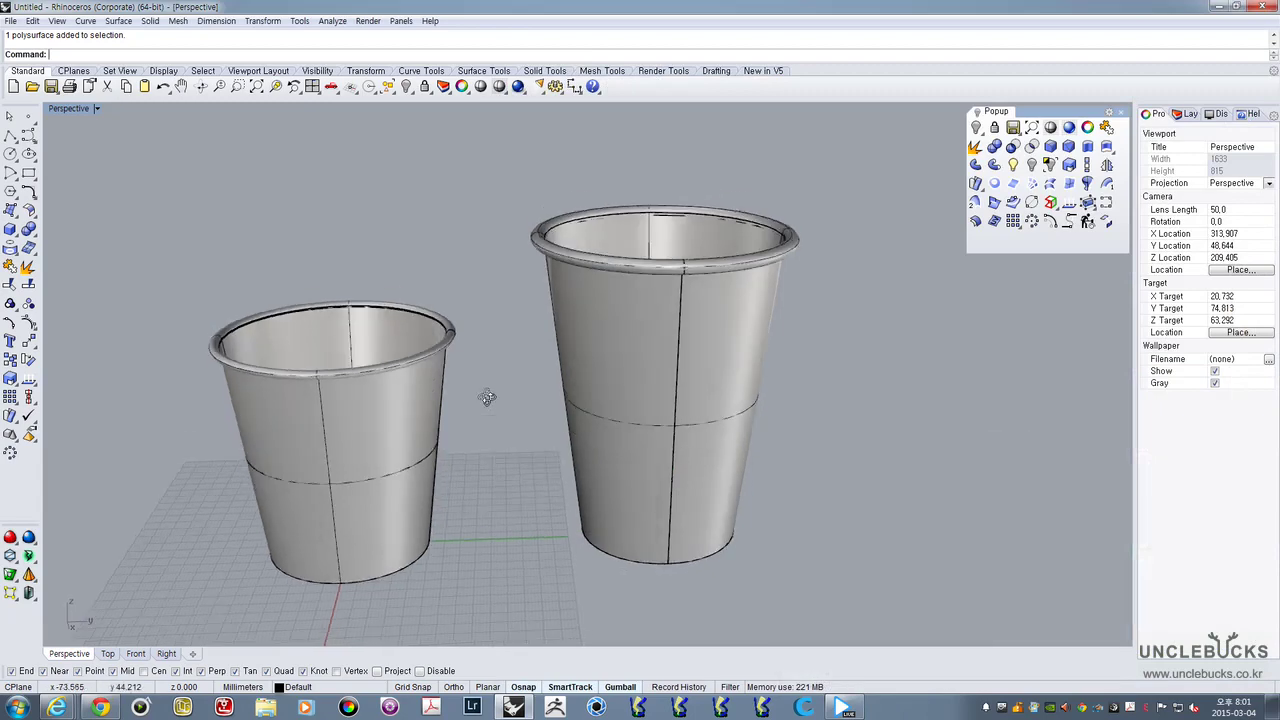
click(666, 366)
scroll(660, 360, down, 2)
right_drag(647, 343, 633, 373)
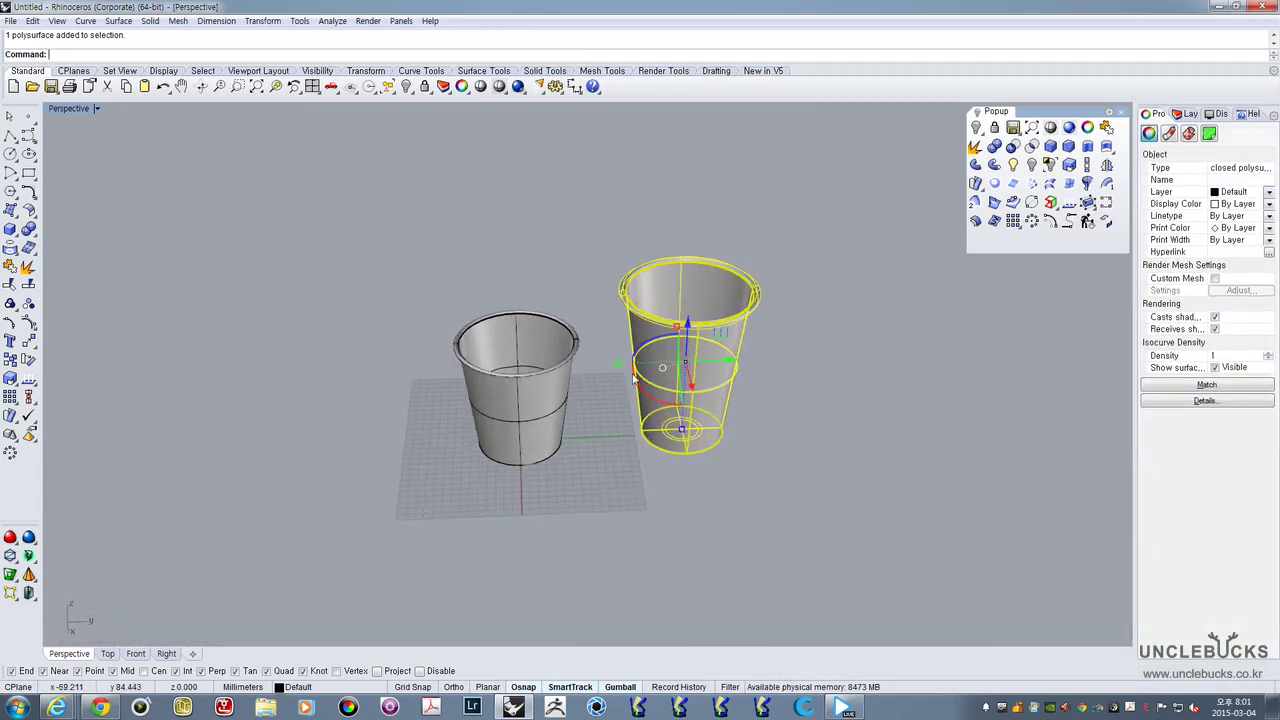
scroll(592, 362, up, 4)
click(478, 428)
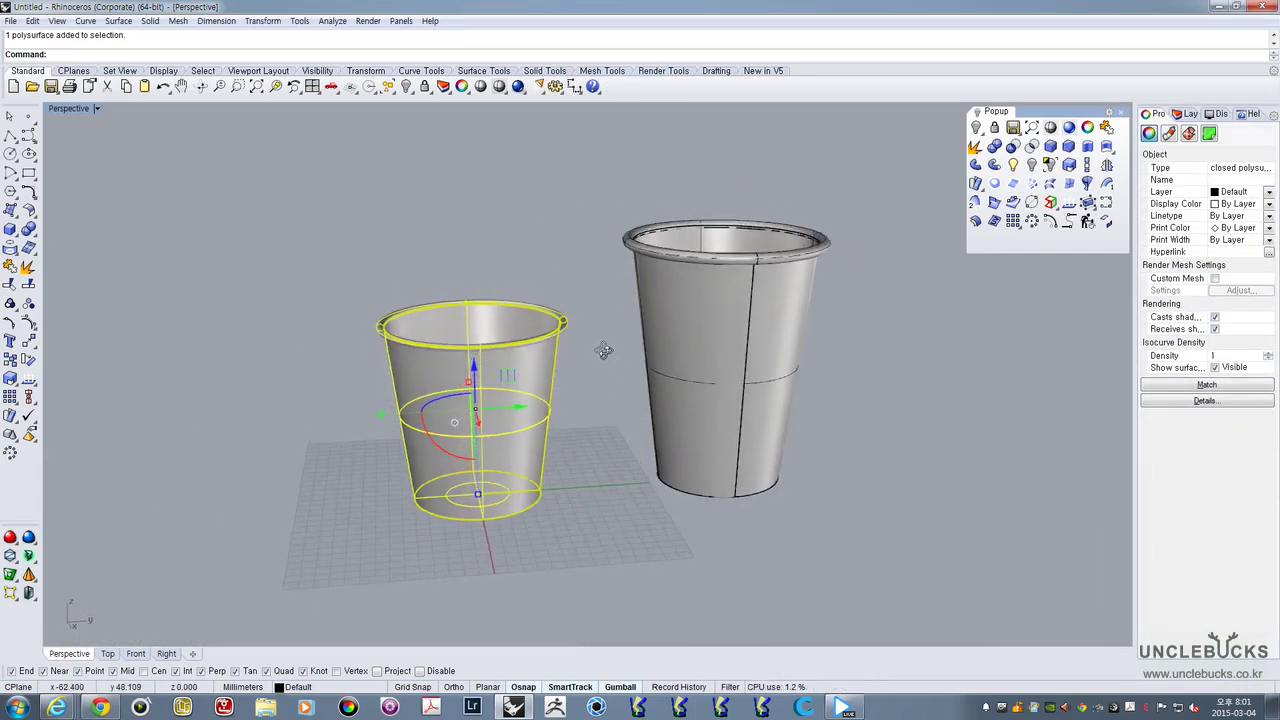
Move the tall cup about 78 mm along the Y axis, away from the small cup
click(684, 361)
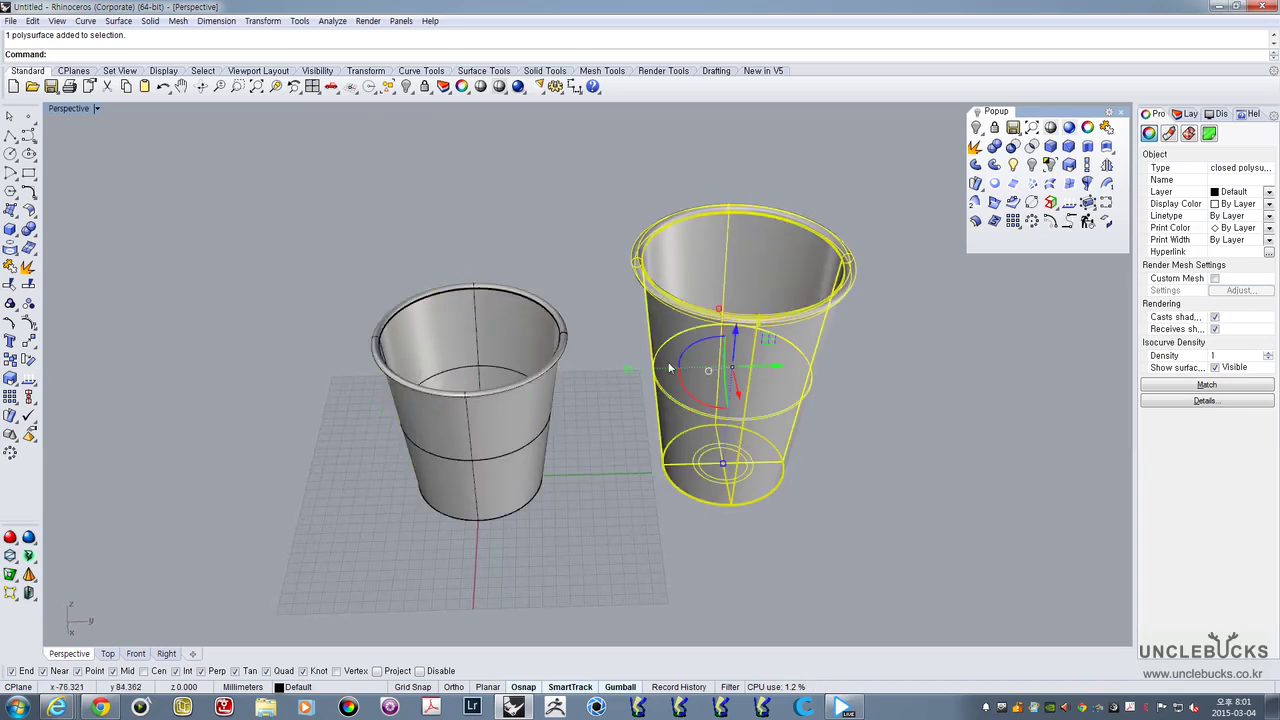
right_drag(684, 363, 626, 409)
scroll(720, 451, up, 2)
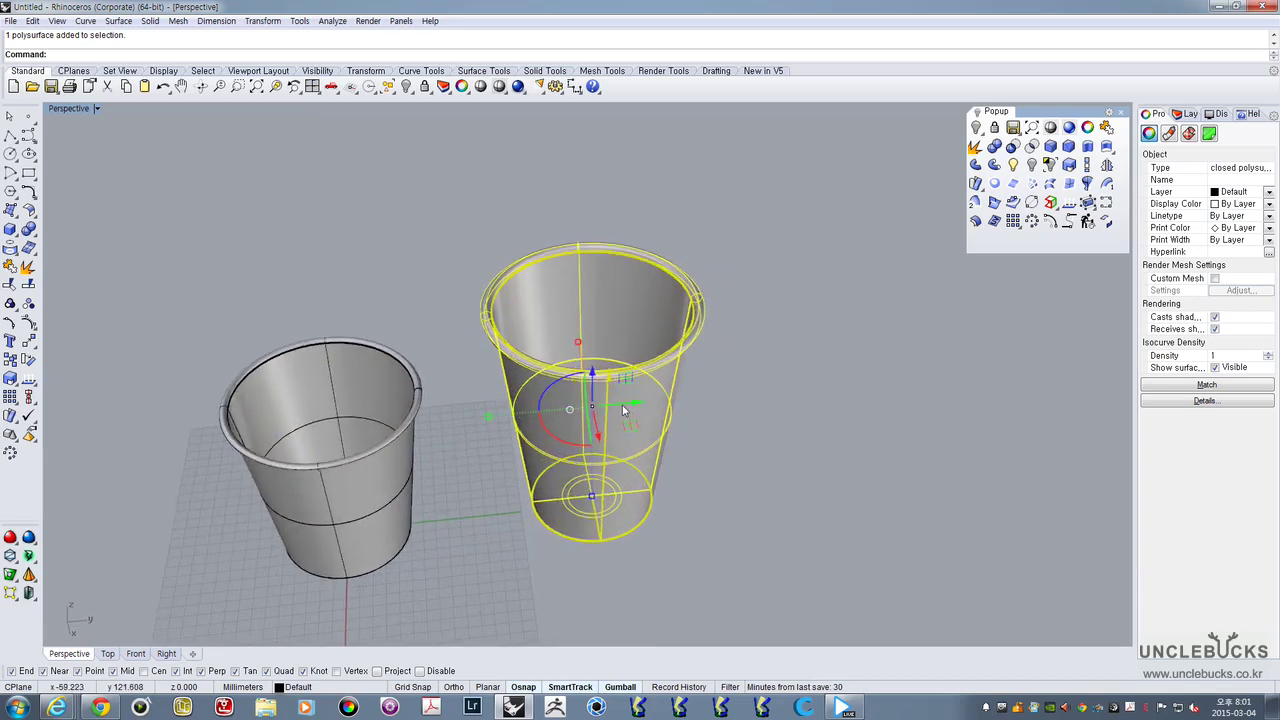
drag(627, 414, 830, 410)
click(727, 551)
right_drag(727, 551, 724, 537)
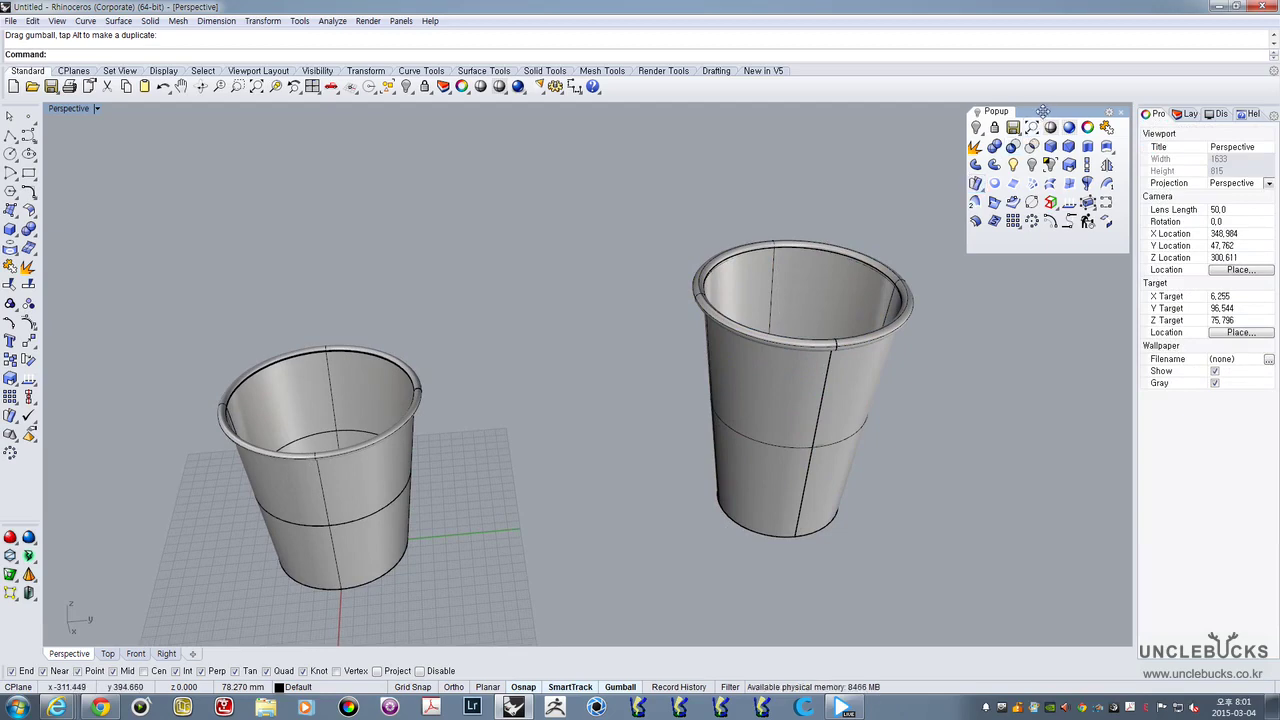
Move the tall cup back about 44 mm along the Y axis towards the small cup and deselect it
drag(1043, 111, 1034, 112)
right_drag(450, 388, 462, 392)
click(776, 399)
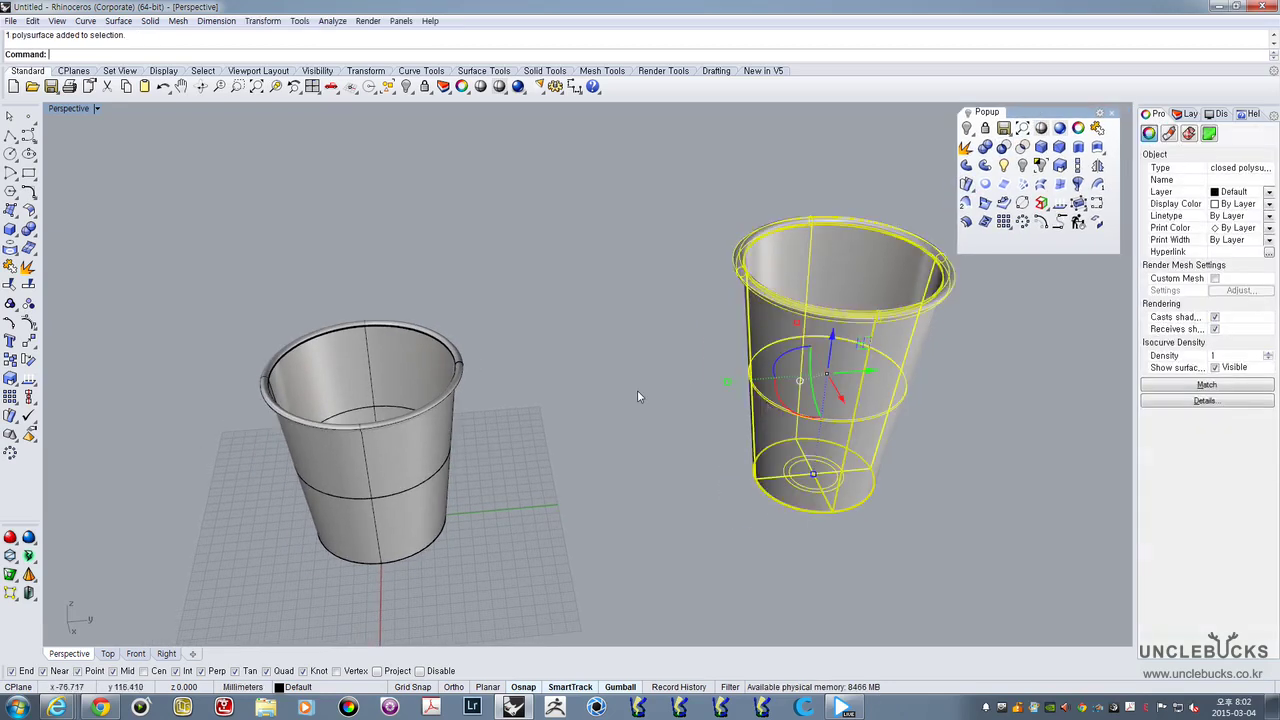
right_drag(637, 392, 640, 402)
drag(849, 374, 740, 383)
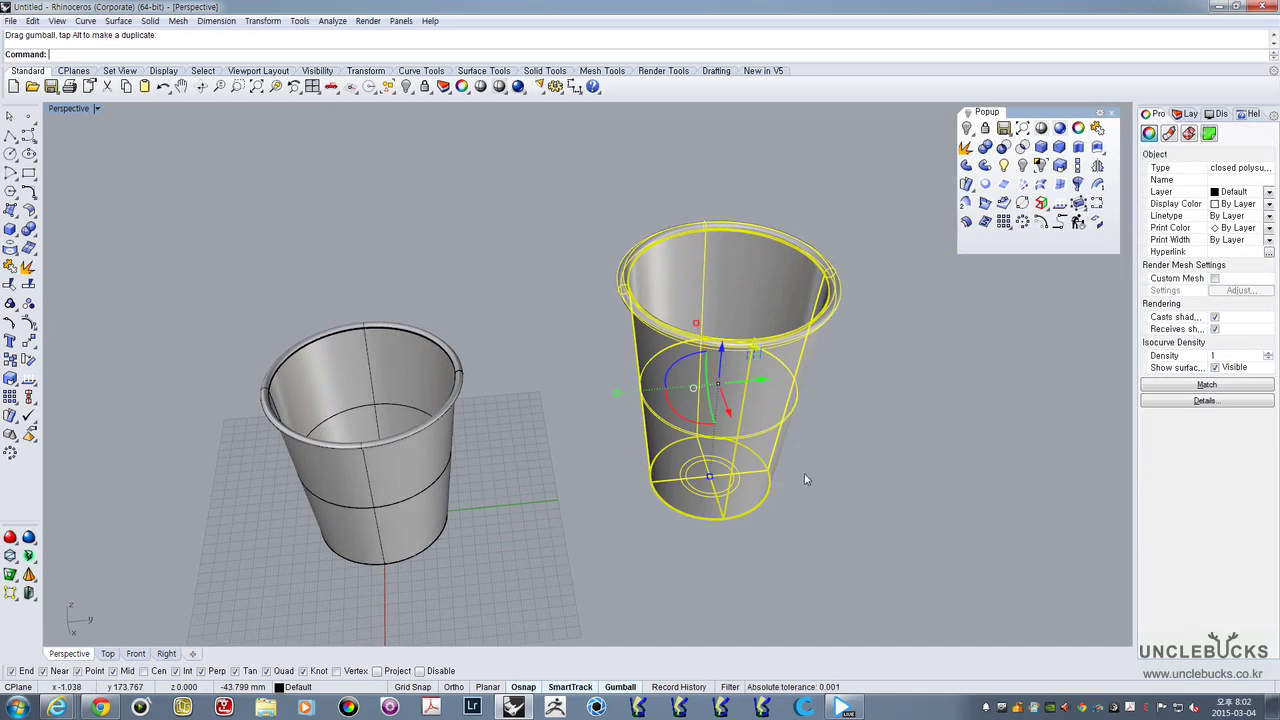
click(505, 380)
right_drag(543, 371, 618, 332)
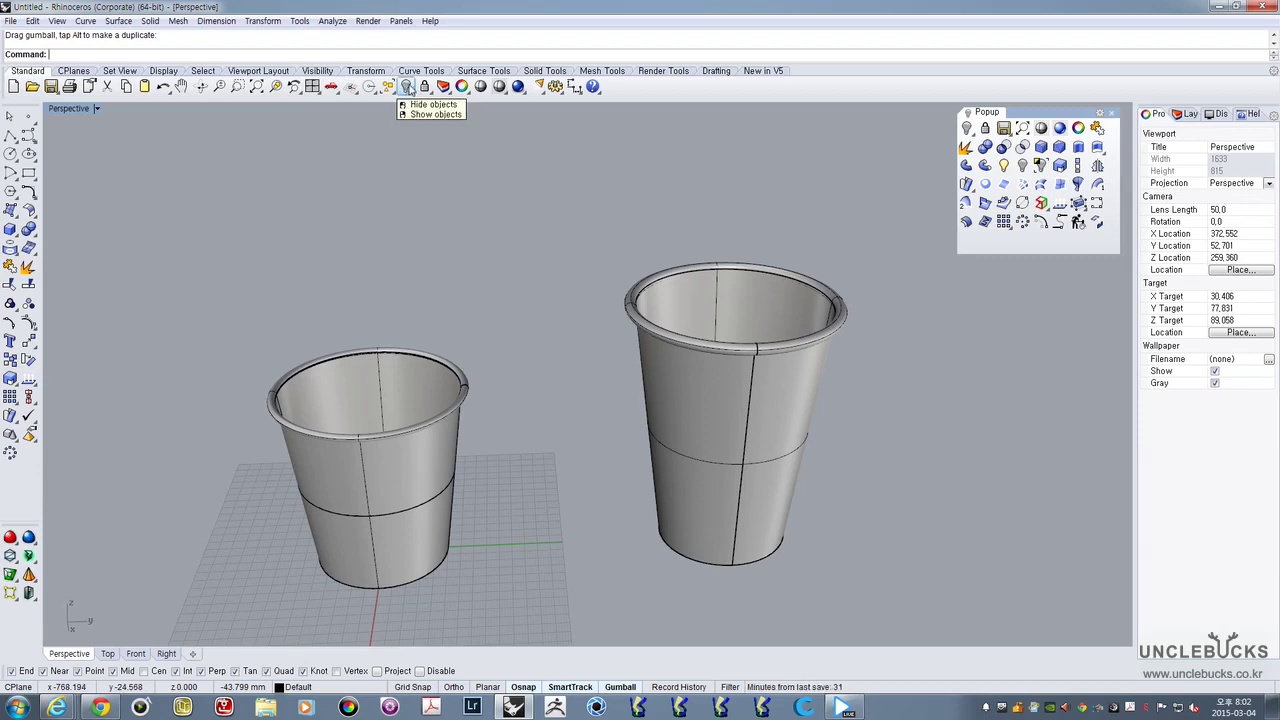
Hide the tall paper cup
click(688, 350)
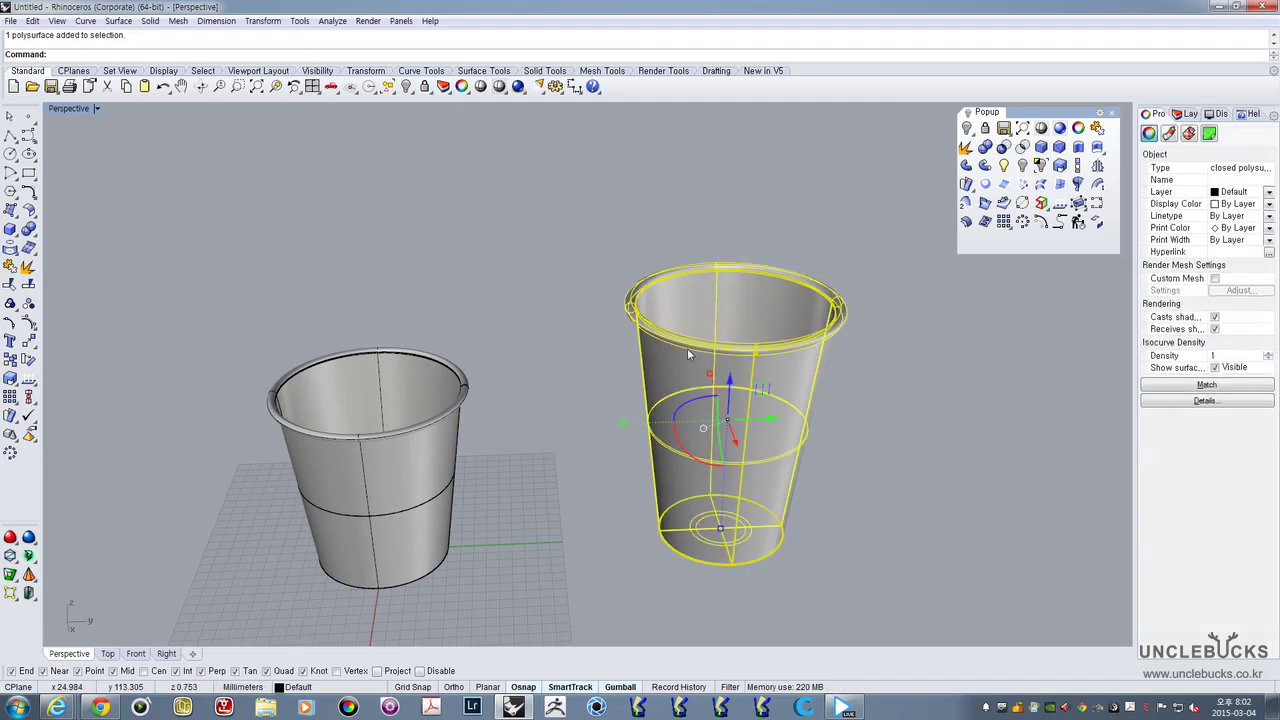
click(406, 88)
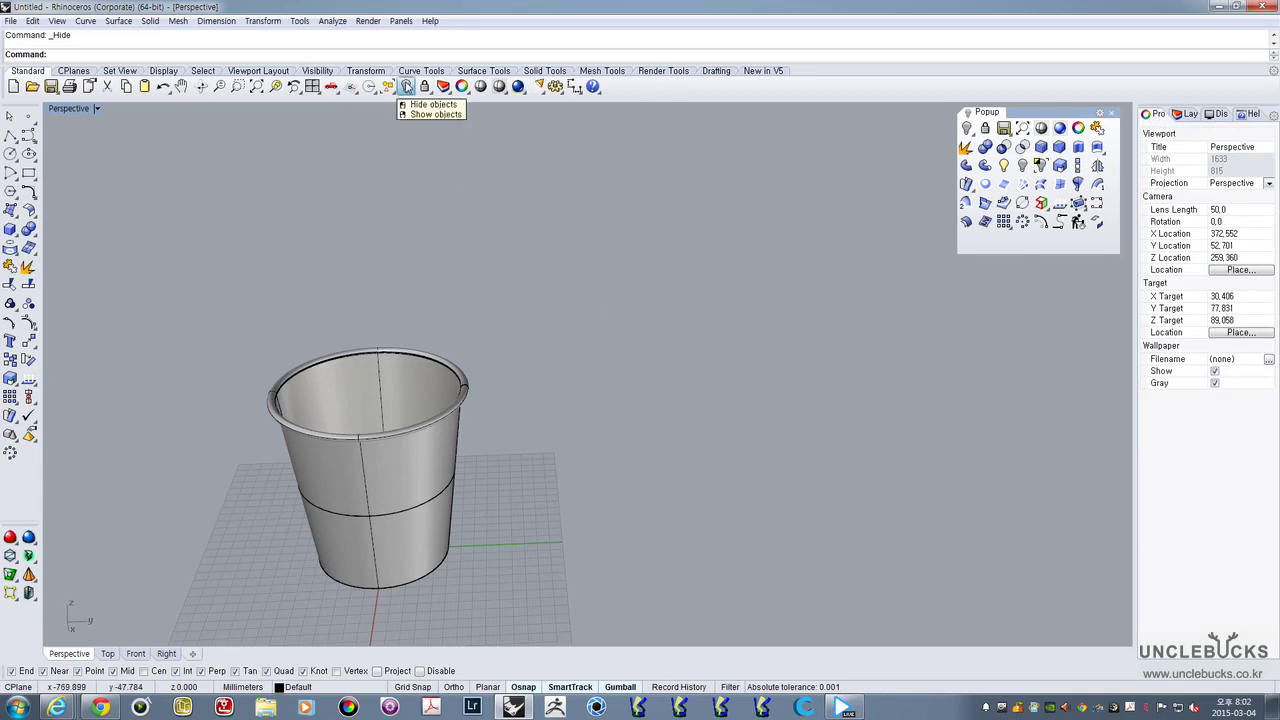
Detach the Visibility tools as a floating toolbar and show the hidden cup
click(407, 88)
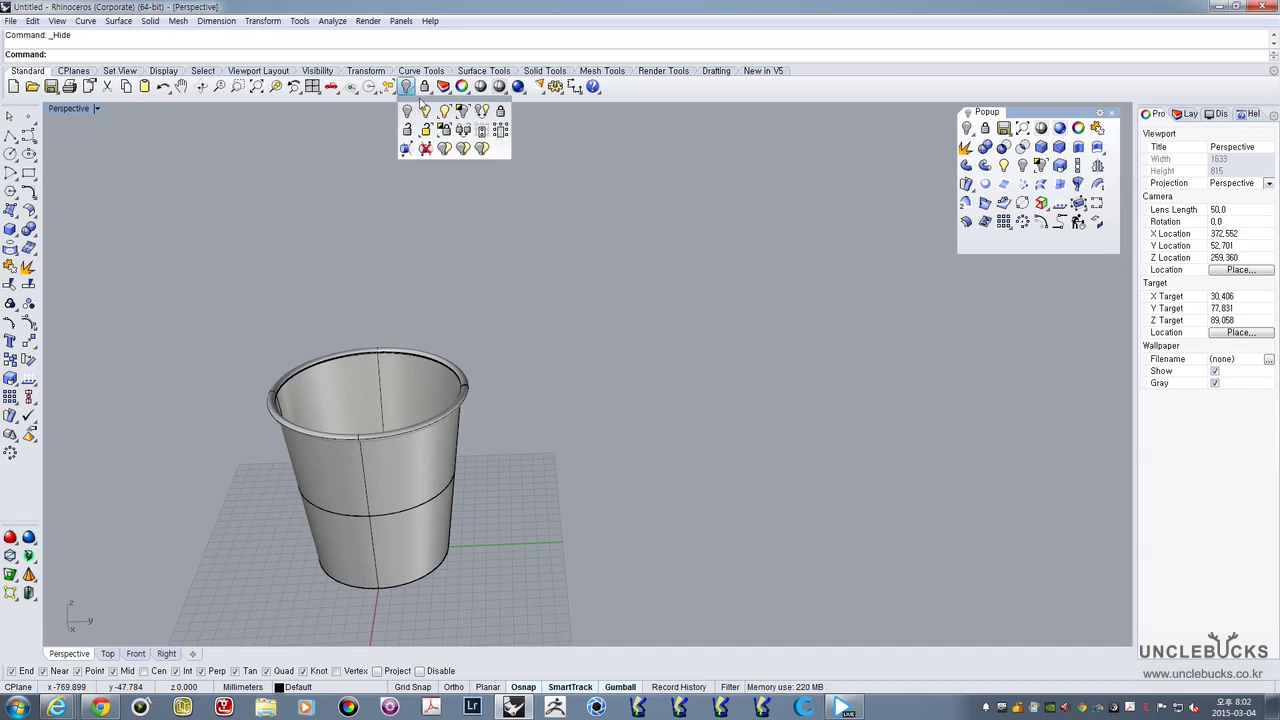
drag(420, 101, 625, 129)
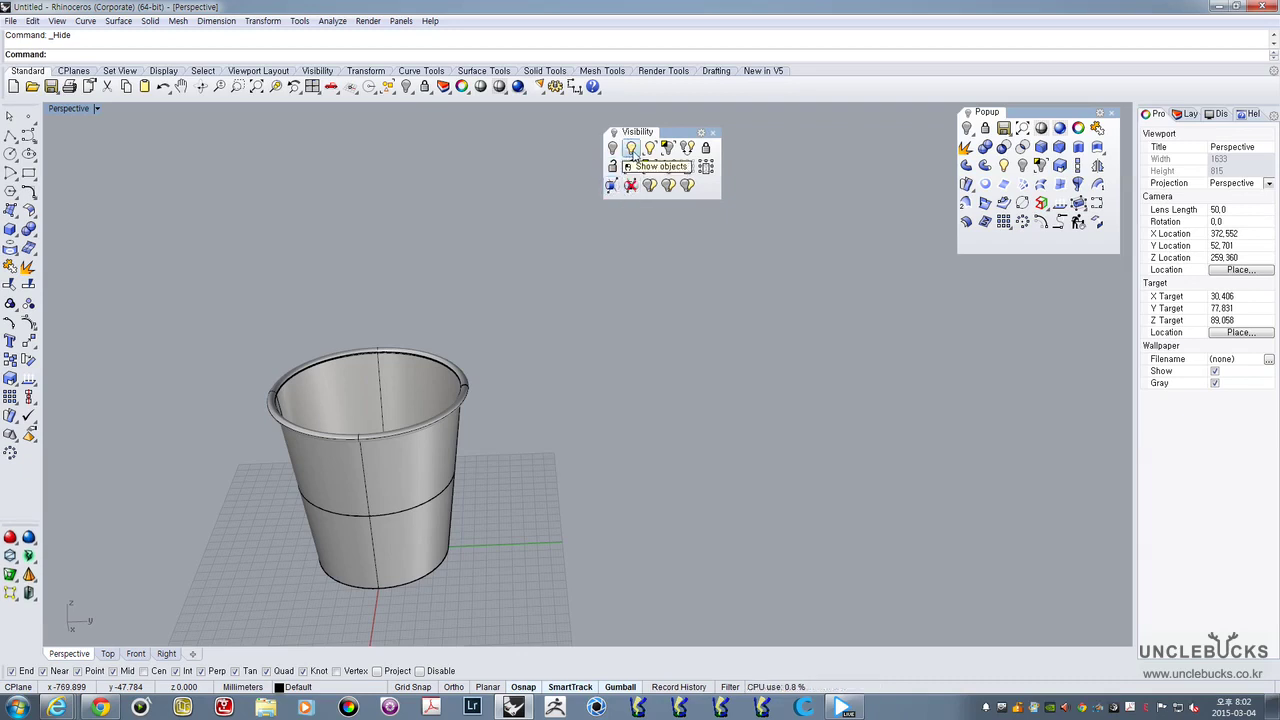
click(632, 150)
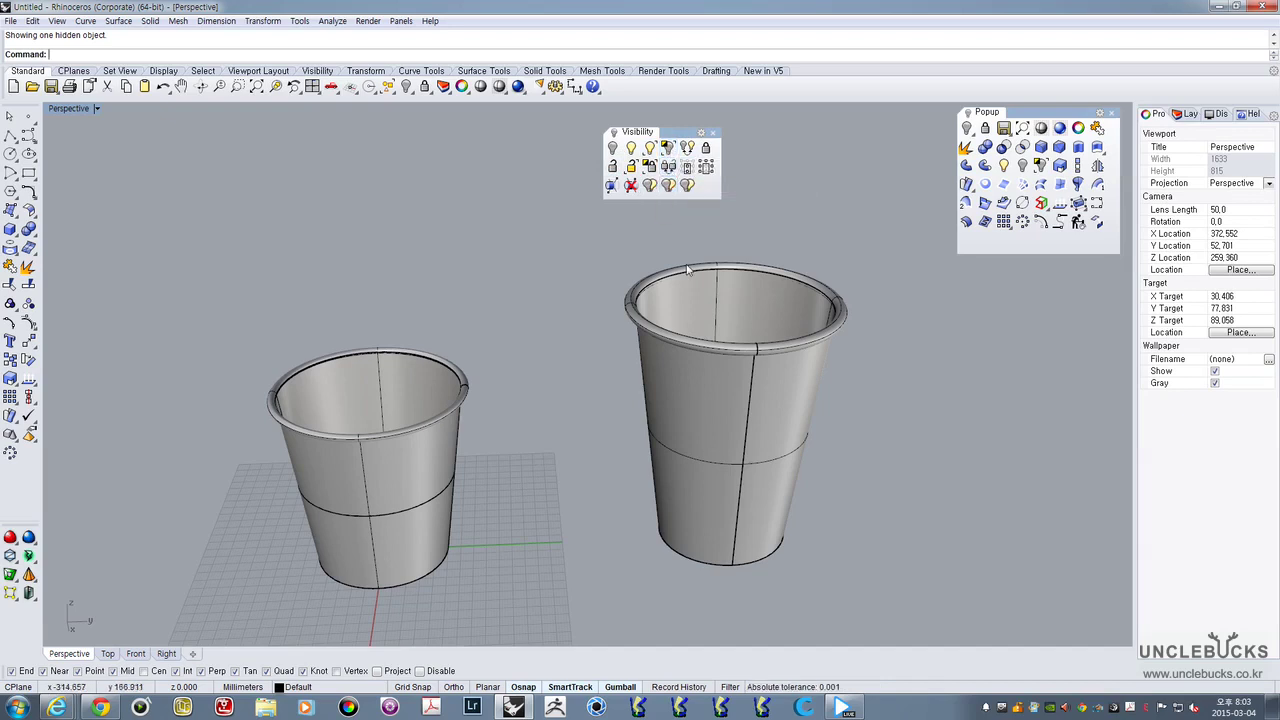
Copy both cups together with their curves to the empty area beside the originals
click(695, 380)
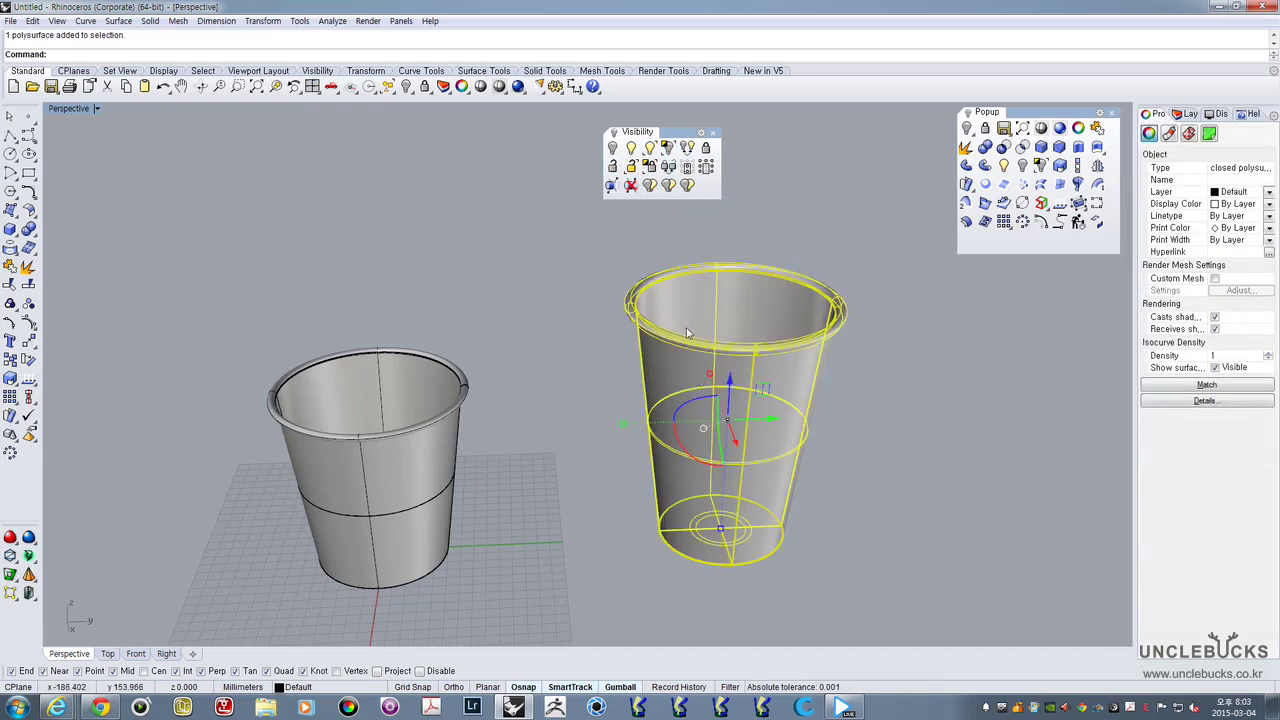
click(549, 279)
scroll(547, 282, down, 2)
scroll(547, 282, down, 2)
right_drag(547, 282, 600, 310)
drag(807, 500, 346, 303)
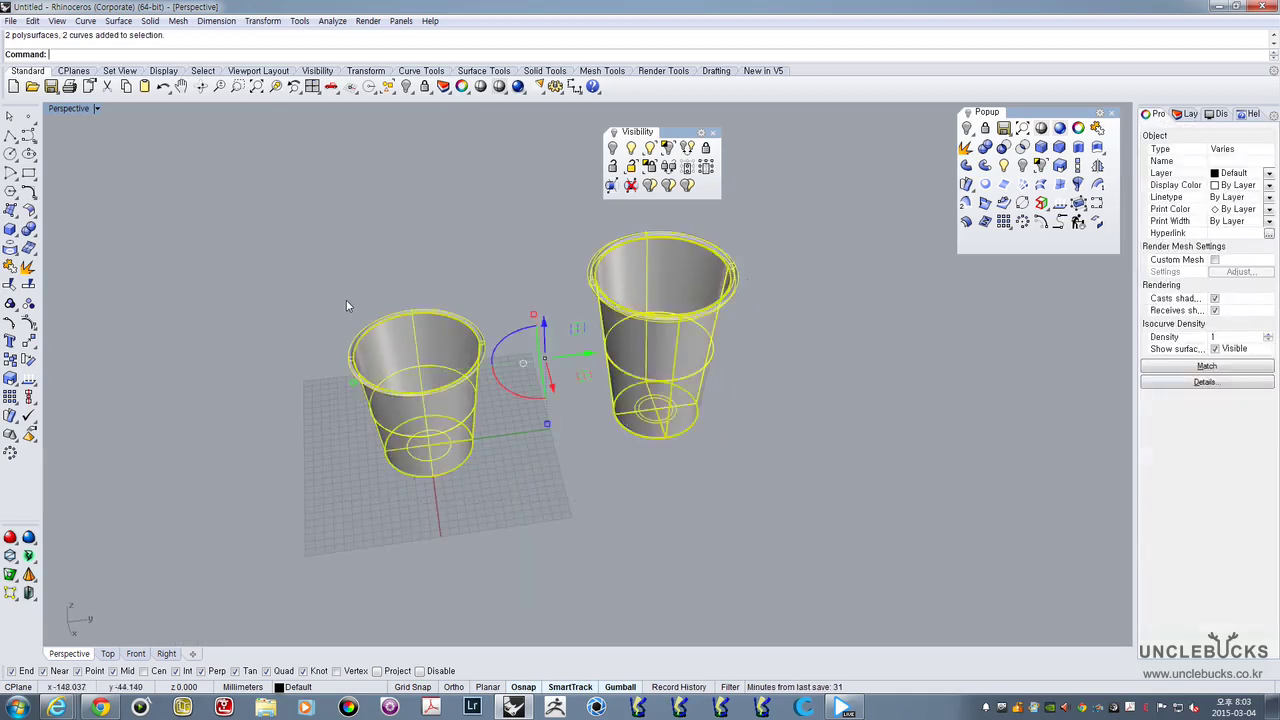
scroll(346, 303, down, 8)
right_drag(392, 342, 451, 351)
key(alt)
drag(450, 352, 650, 283)
click(709, 442)
click(670, 394)
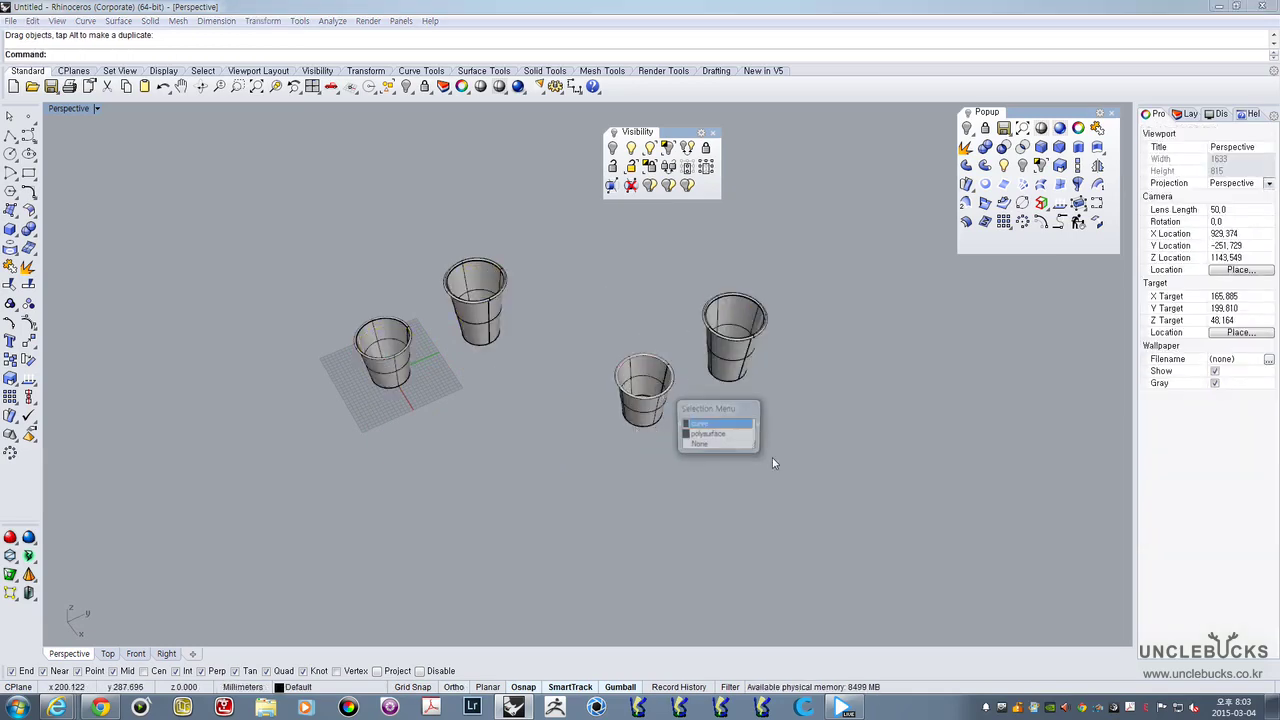
Copy the duplicated pair of cups with their curves to a second free spot in front of the originals
drag(772, 462, 602, 305)
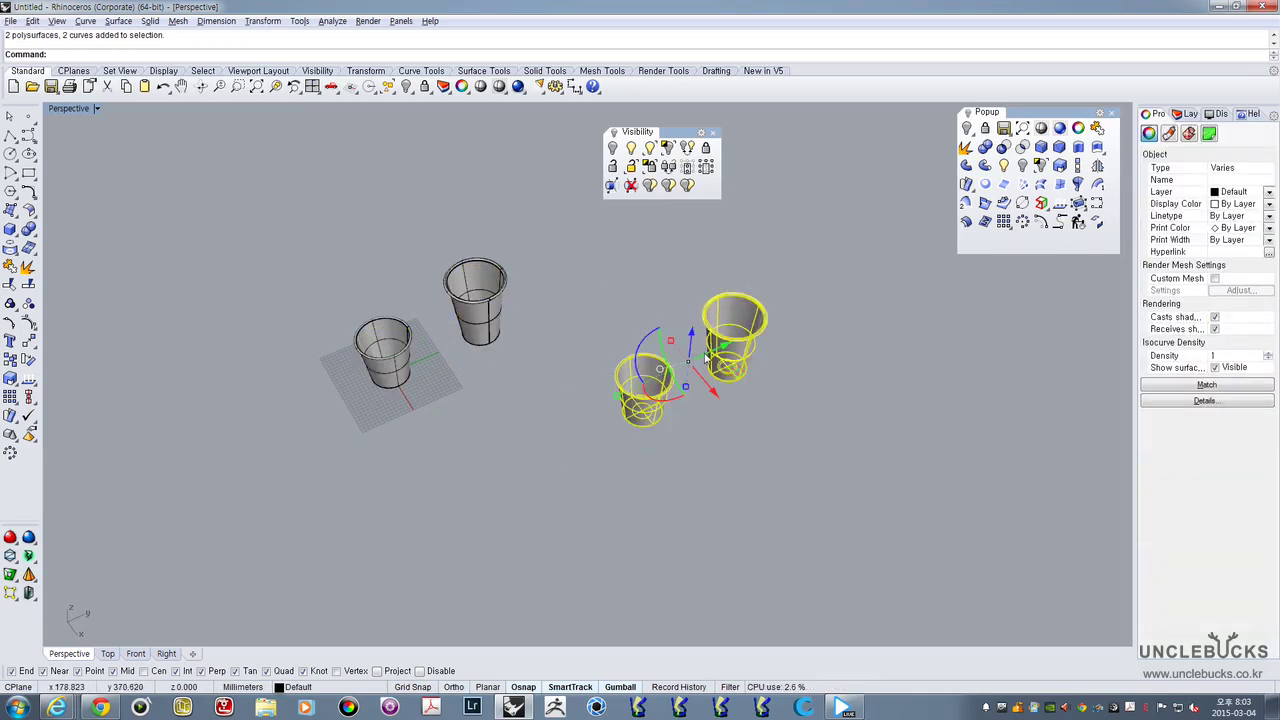
drag(649, 411, 575, 488)
key(alt)
key(Escape)
Select the original tall cup and examine the arrangement of all the cup pairs from different distances and angles
right_drag(576, 470, 686, 367)
click(627, 315)
right_drag(591, 327, 622, 280)
scroll(623, 275, up, 14)
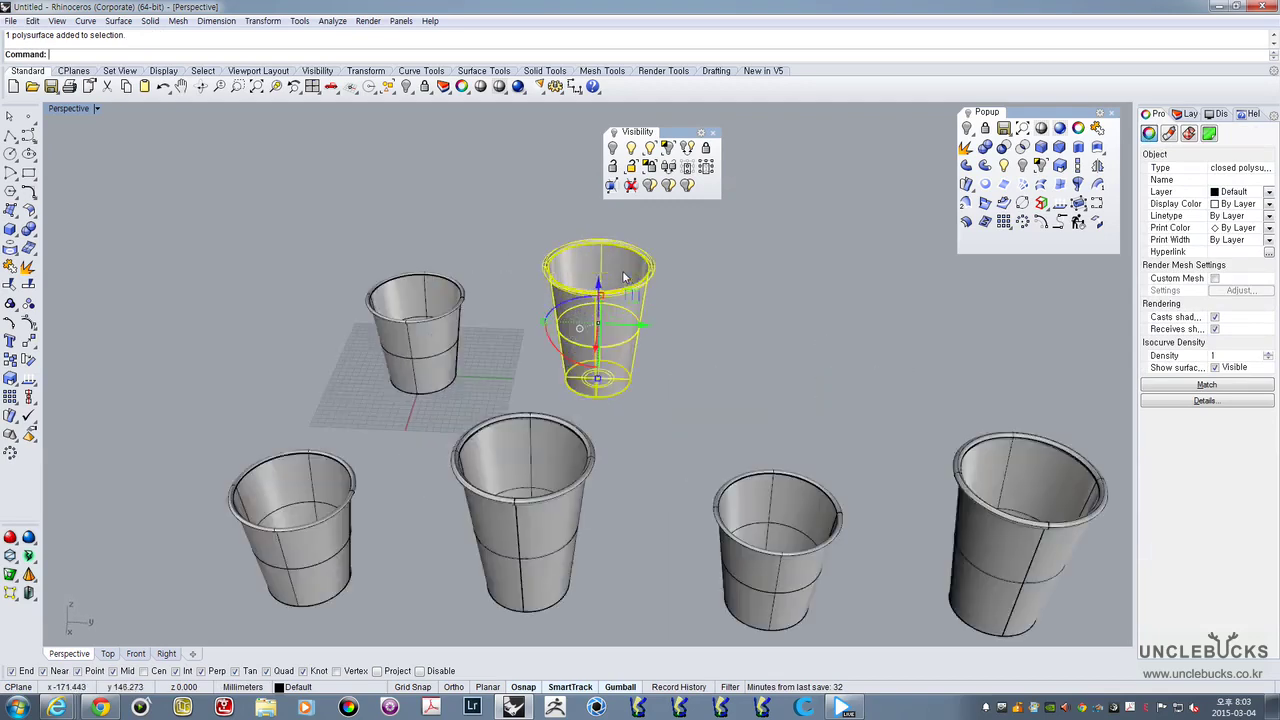
scroll(541, 300, down, 6)
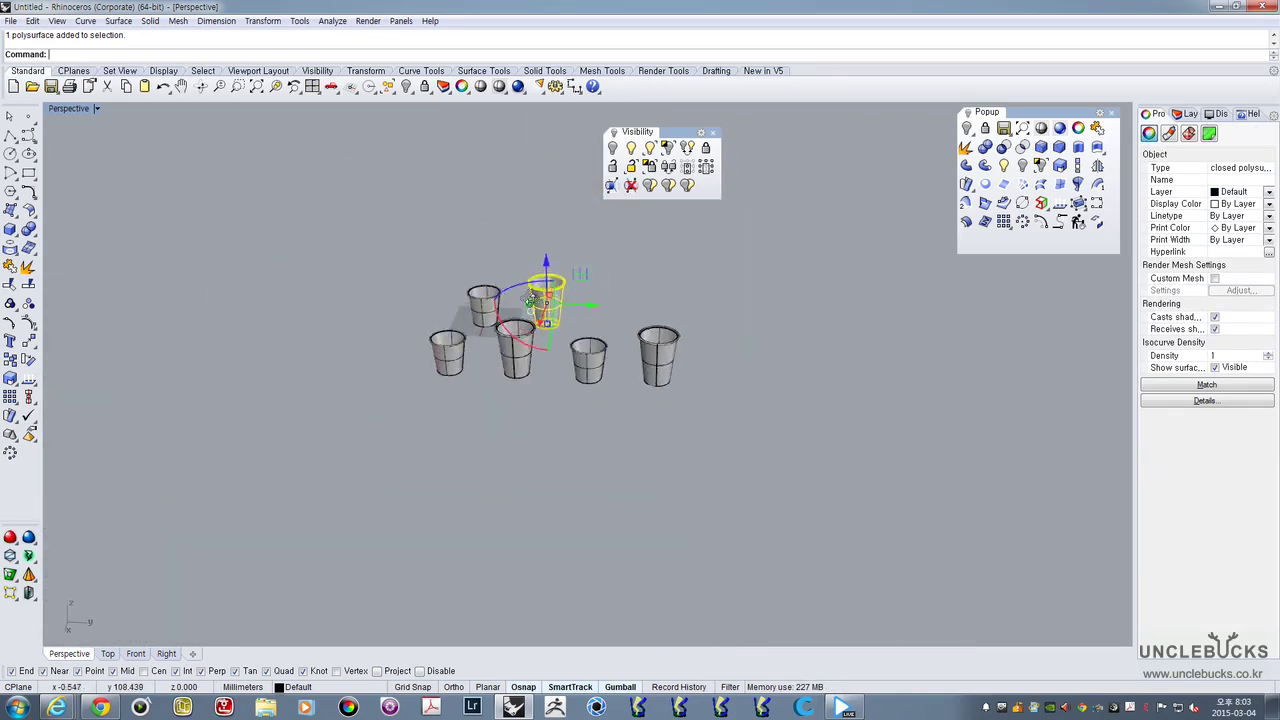
scroll(548, 320, up, 2)
scroll(548, 320, up, 5)
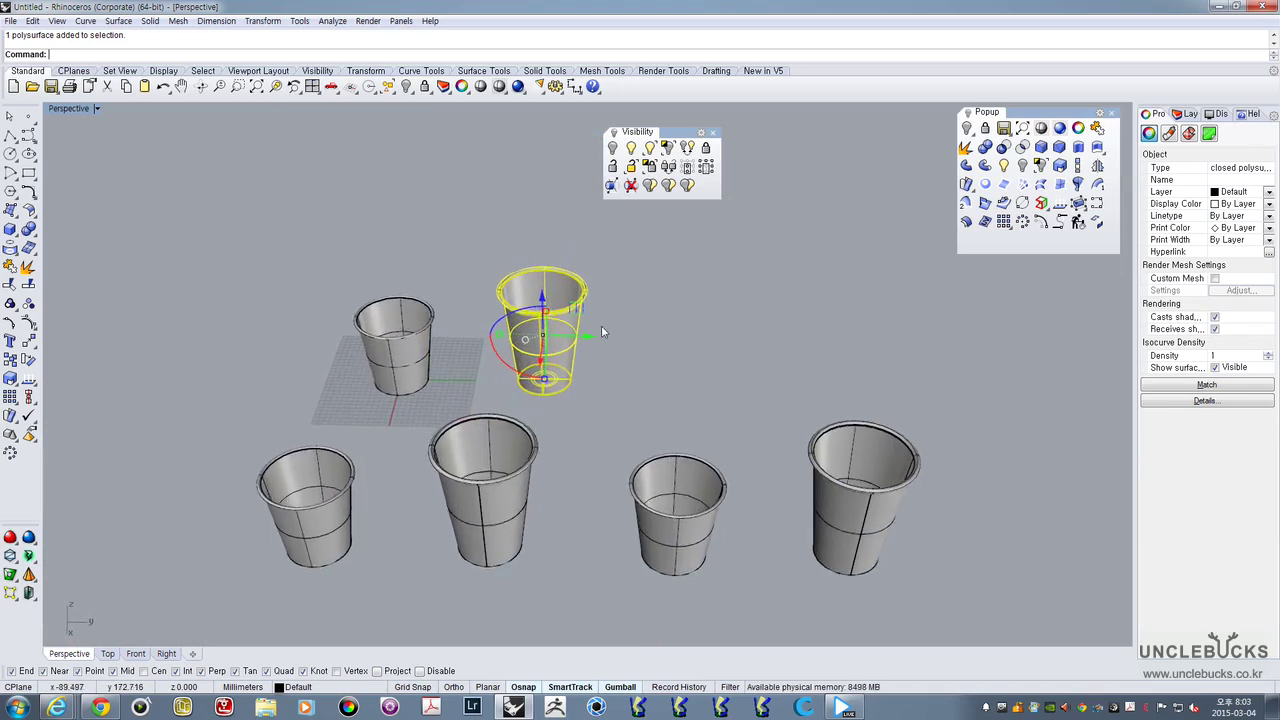
scroll(568, 283, up, 4)
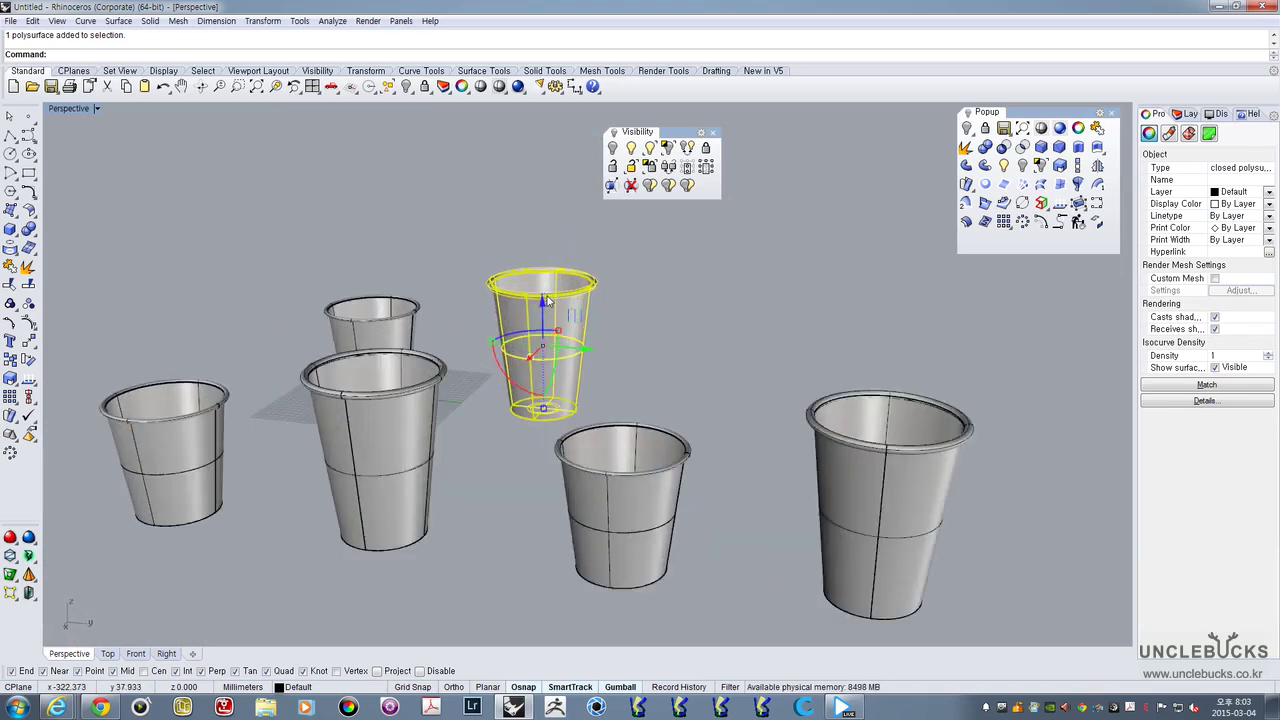
mouse_move(563, 314)
right_down()
mouse_move(517, 362)
mouse_move(553, 291)
right_up()
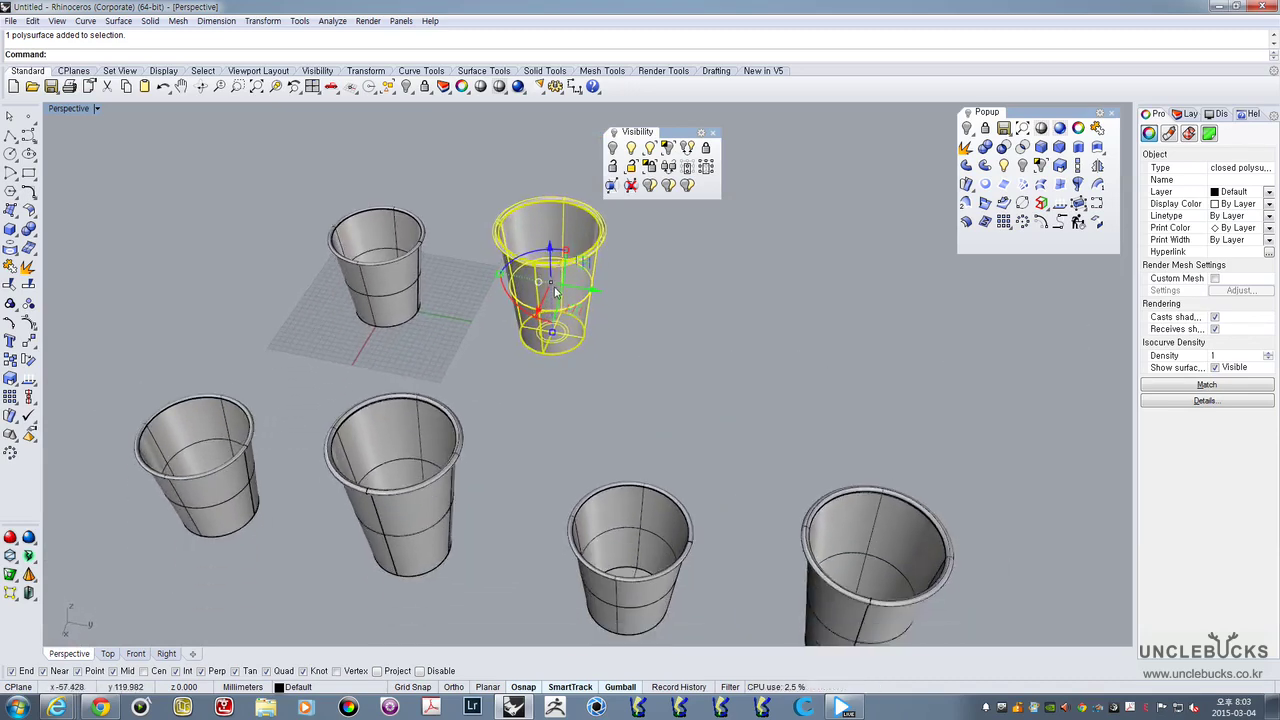
Isolate the selected tall cup by hiding everything else, inspect its shape, and show the hidden objects again
click(668, 148)
scroll(513, 300, up, 8)
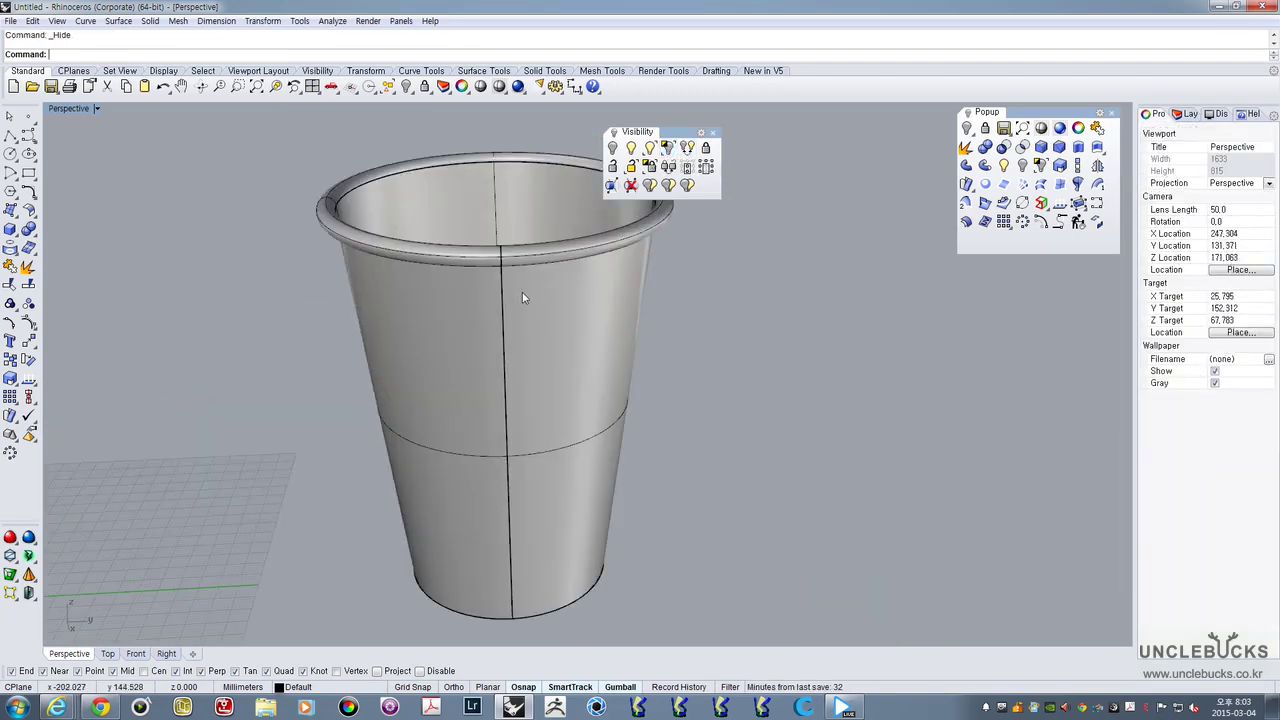
right_drag(523, 291, 408, 282)
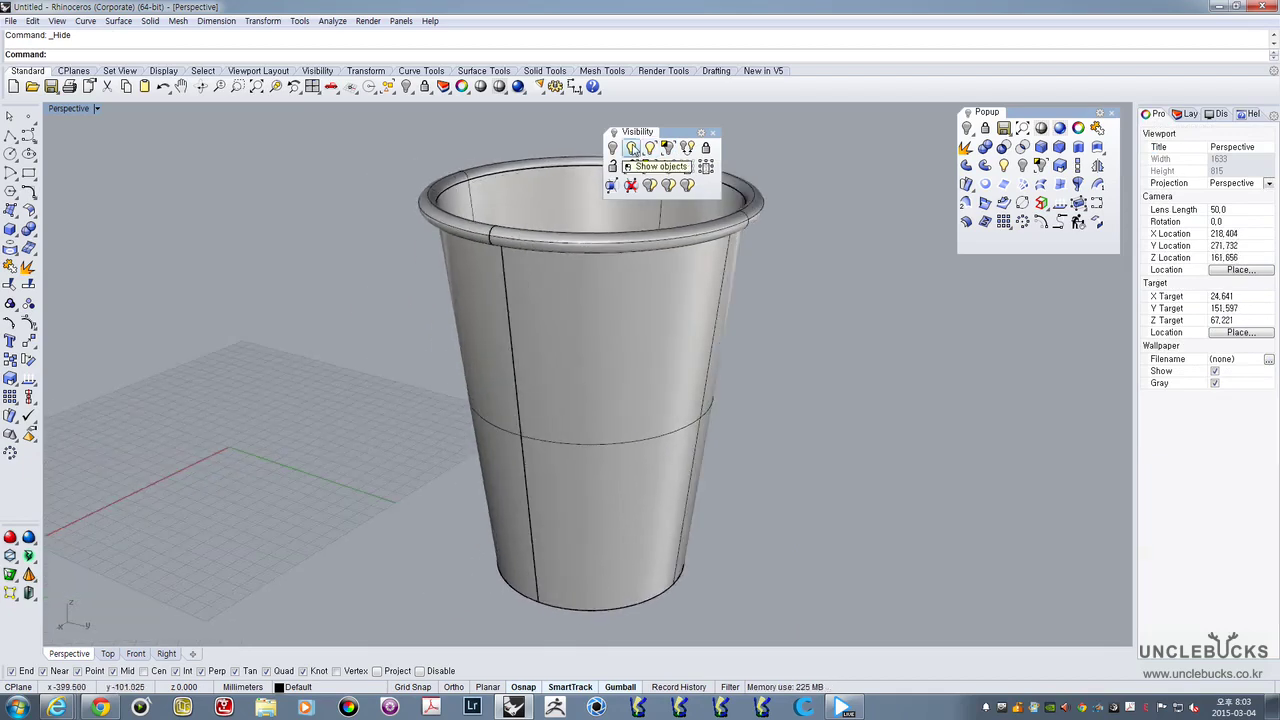
click(632, 148)
Delete the four copied cups together with their curves, keeping the original small and tall cups
right_drag(374, 281, 480, 369)
scroll(419, 308, down, 8)
scroll(419, 311, down, 15)
scroll(480, 369, up, 4)
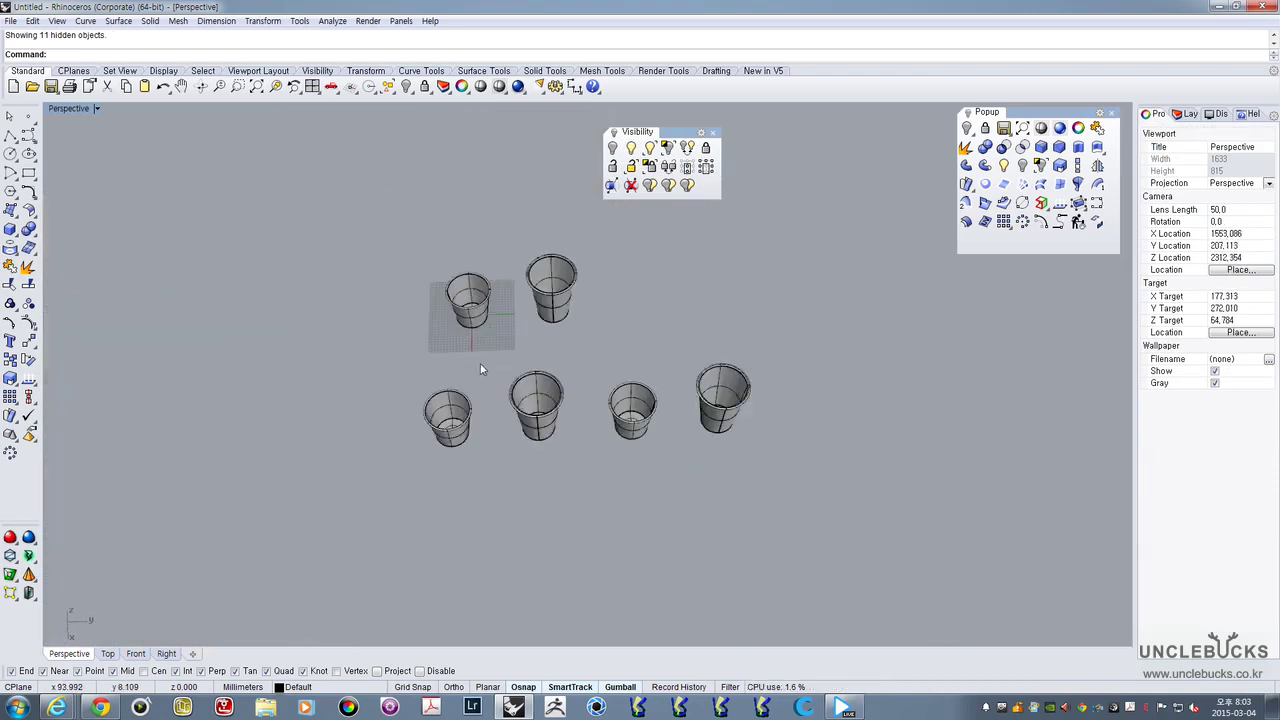
scroll(480, 370, up, 3)
drag(394, 330, 394, 325)
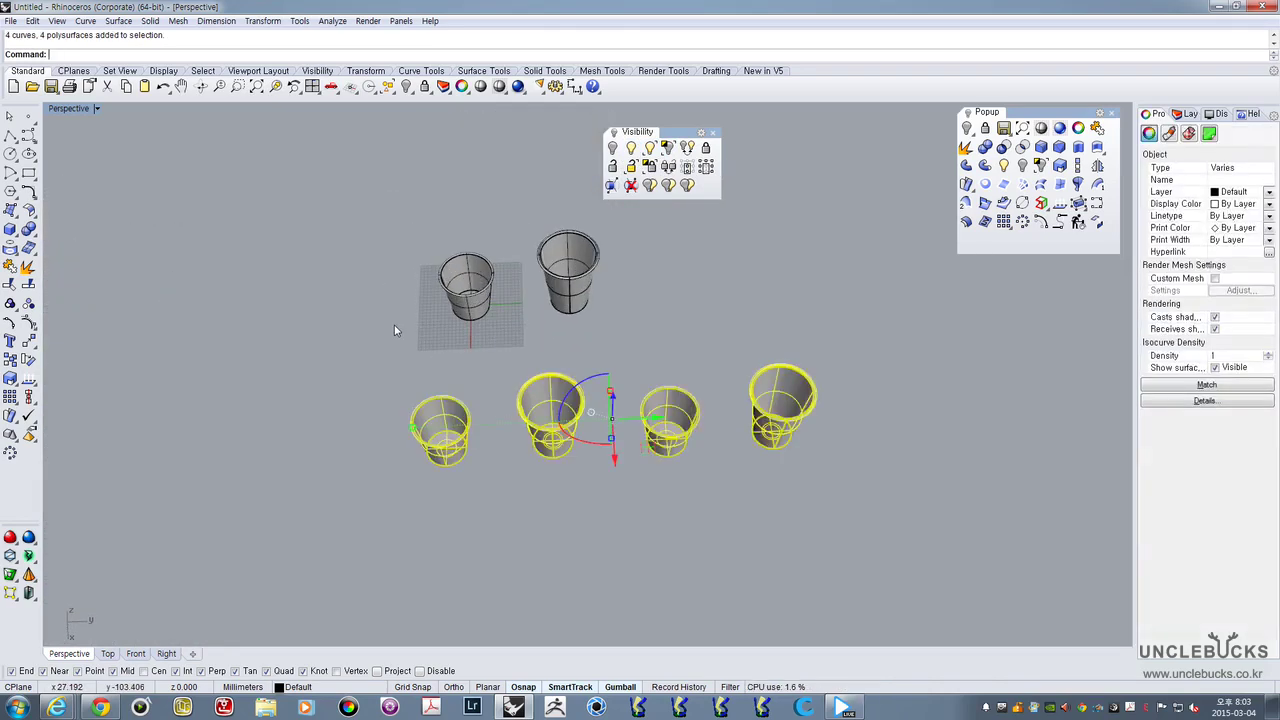
key(Delete)
Hide the original tall cup and close the floating Visibility toolbar
scroll(557, 249, up, 5)
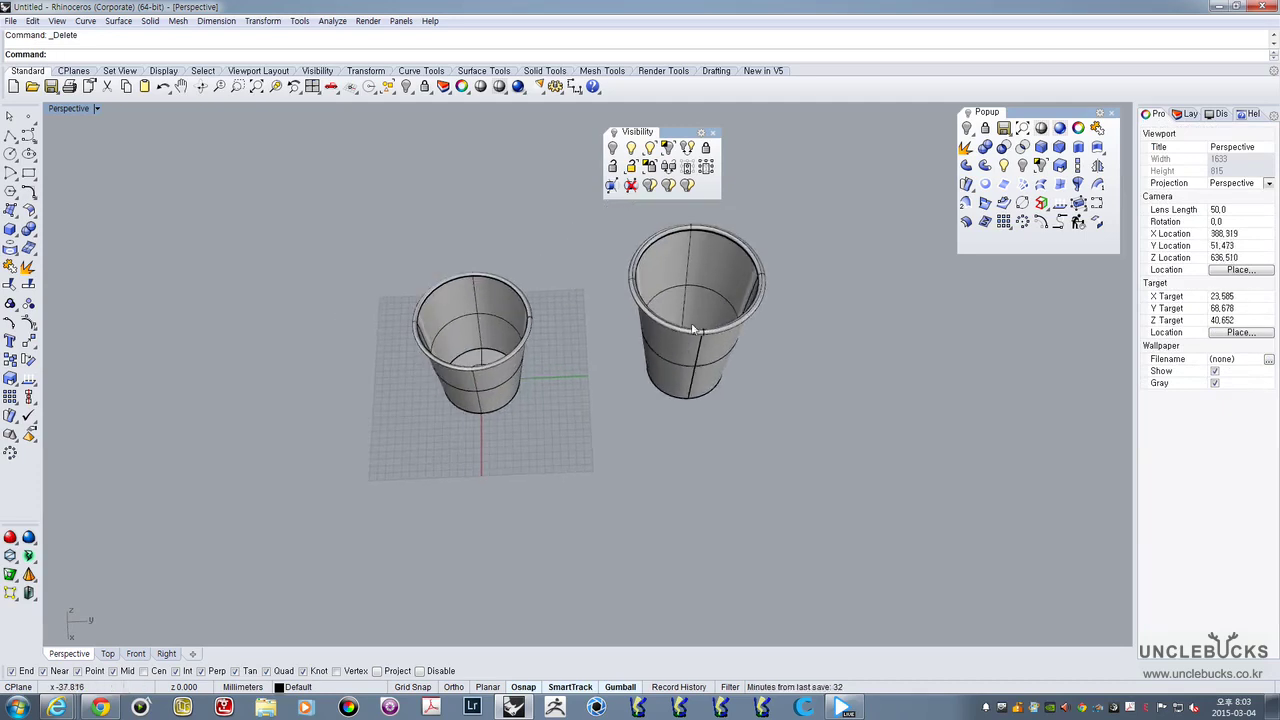
right_drag(681, 338, 645, 355)
click(662, 315)
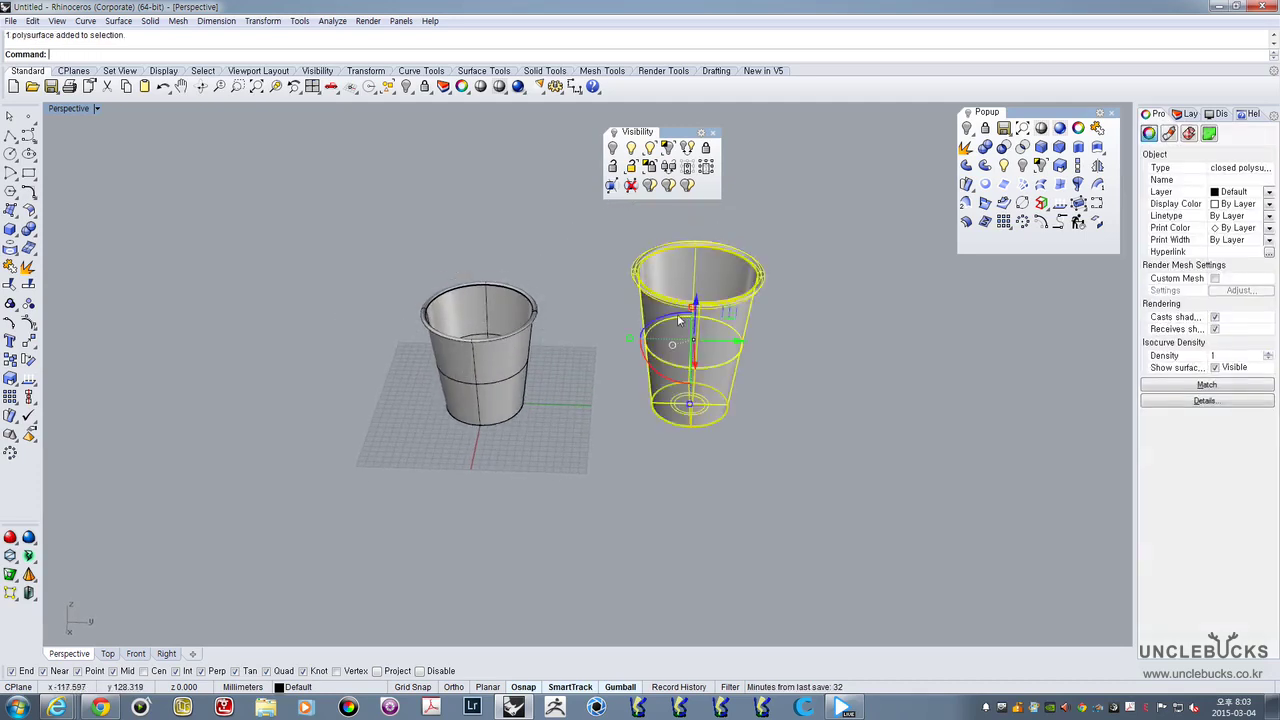
scroll(681, 266, up, 4)
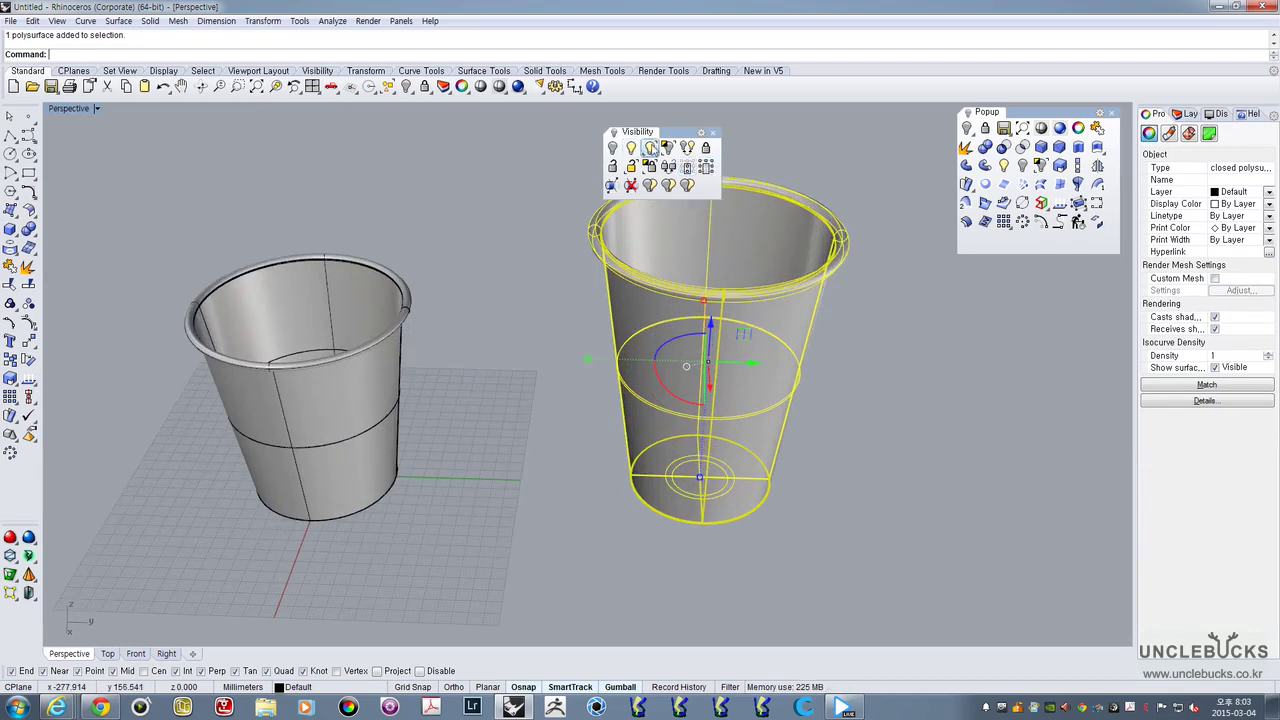
click(613, 148)
click(713, 133)
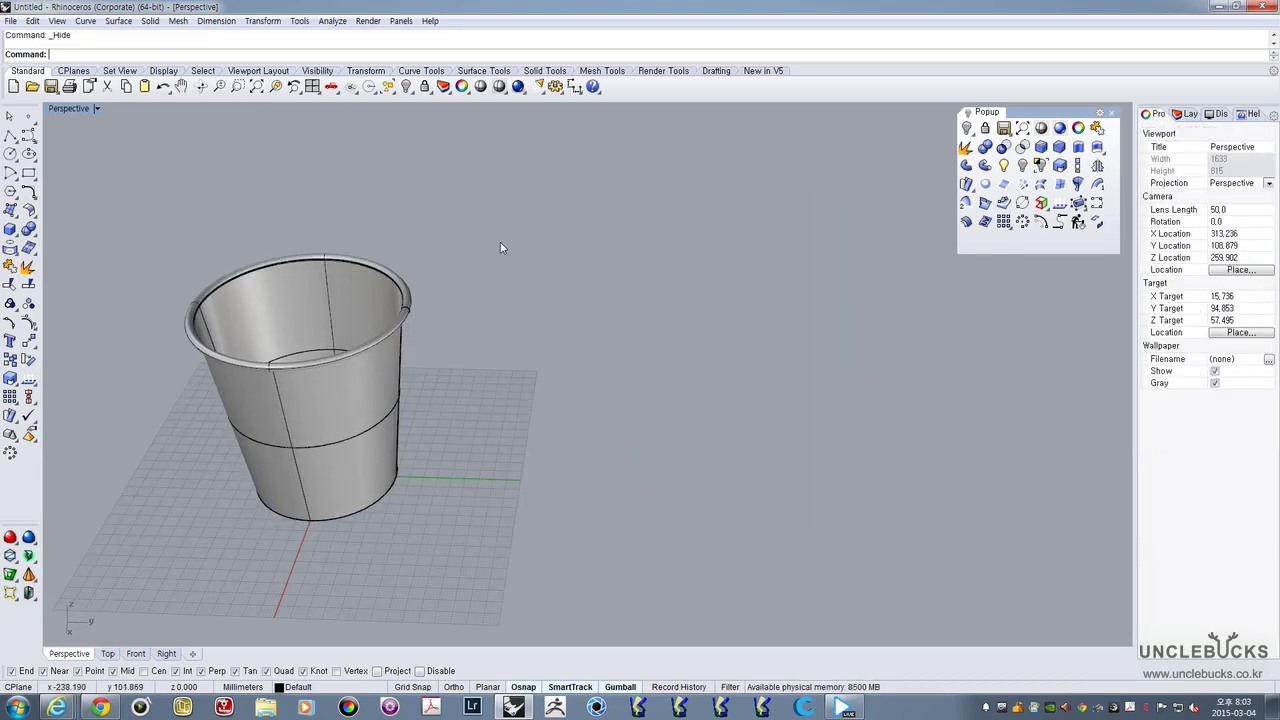
Select the small cup and display it in a maximized Front view
shift+right_drag(332, 338, 586, 318)
scroll(598, 326, up, 6)
right_drag(614, 428, 566, 389)
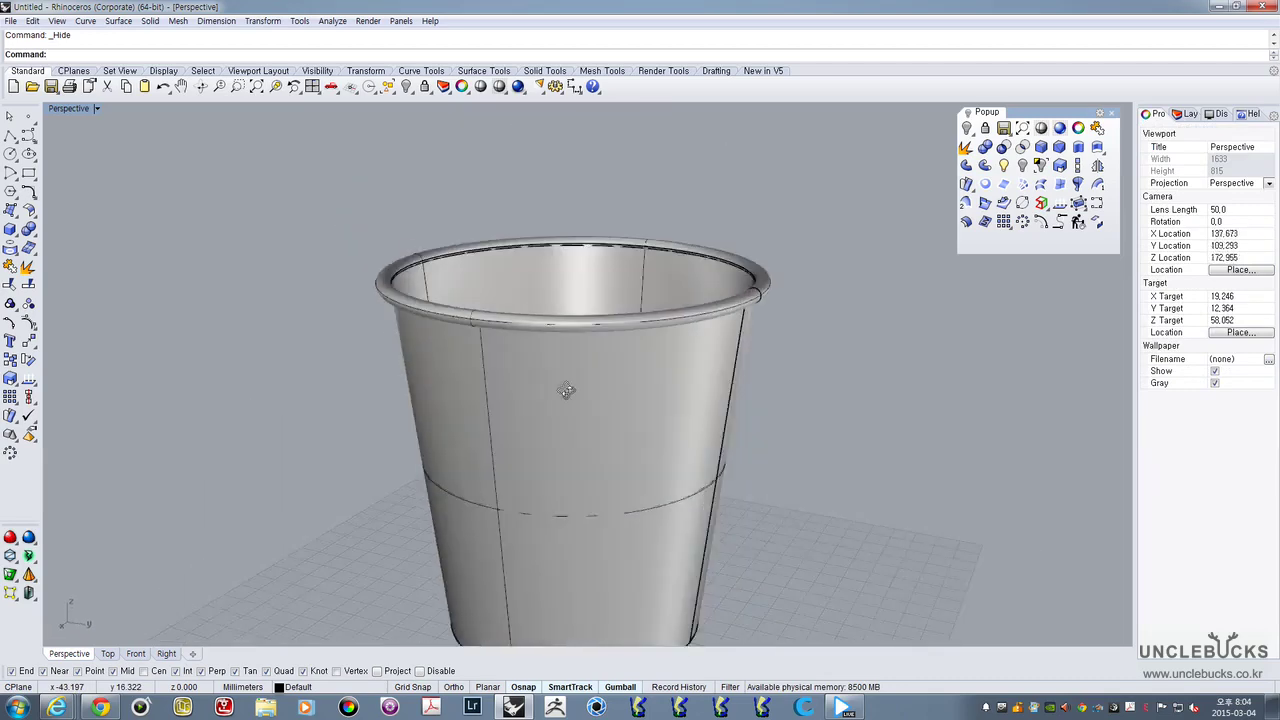
click(566, 459)
shift+right_drag(566, 459, 596, 376)
double_click(66, 108)
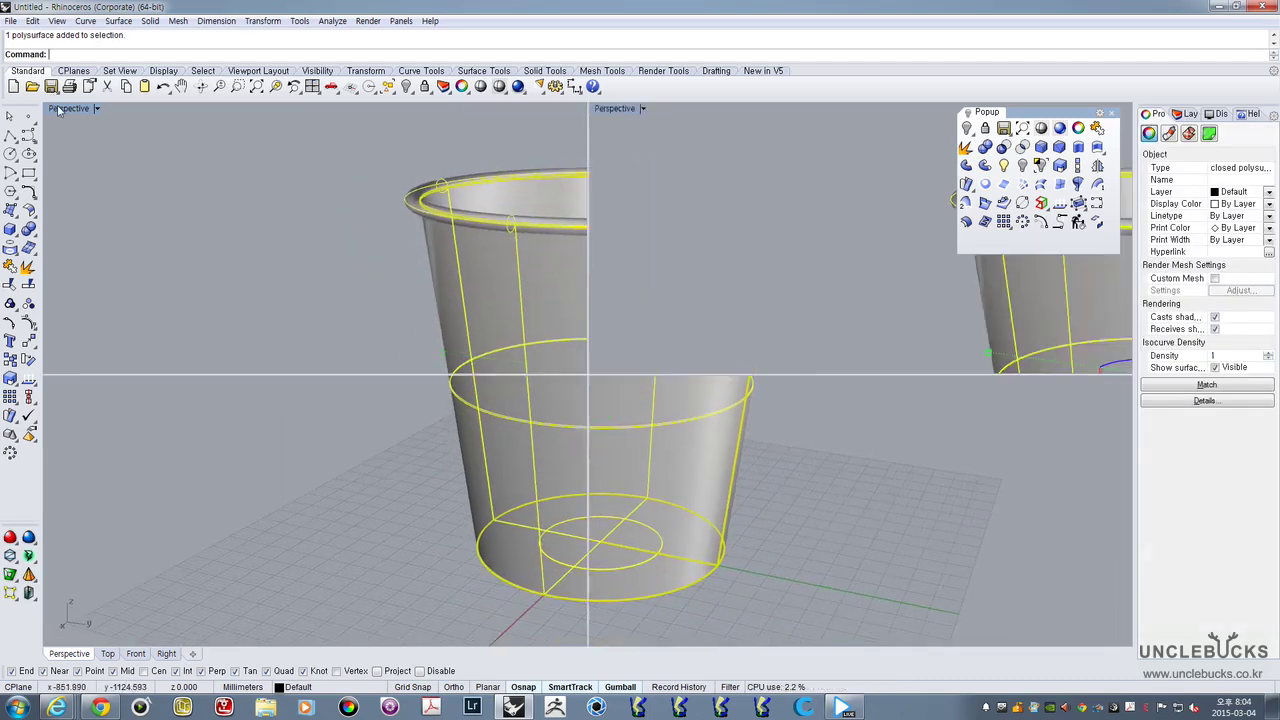
click(60, 386)
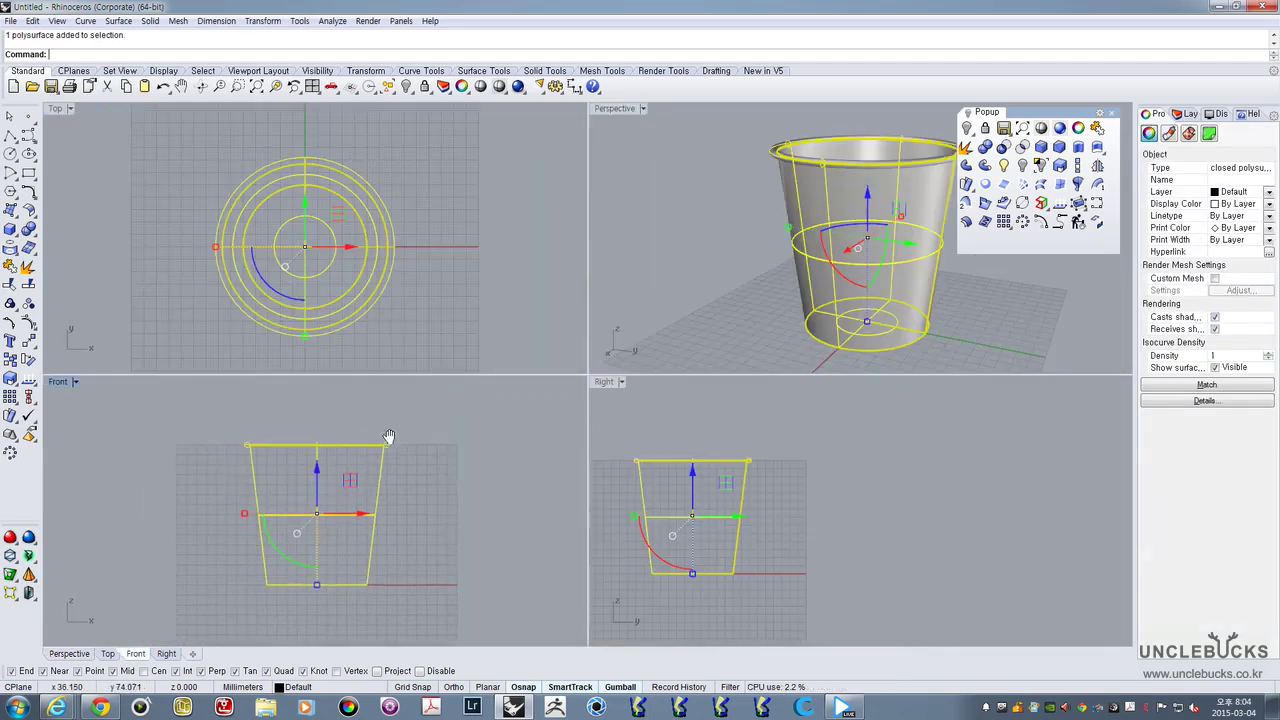
double_click(59, 382)
scroll(514, 366, up, 4)
scroll(525, 358, down, 3)
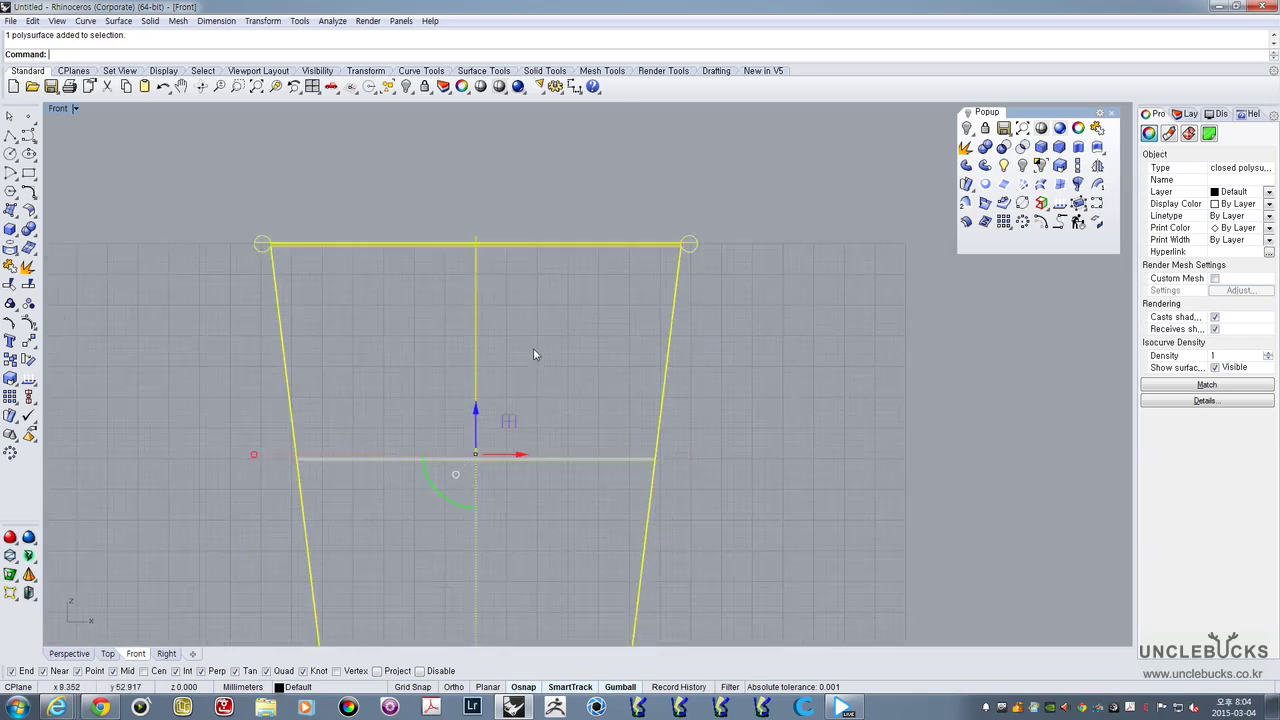
scroll(634, 285, up, 6)
scroll(634, 280, down, 5)
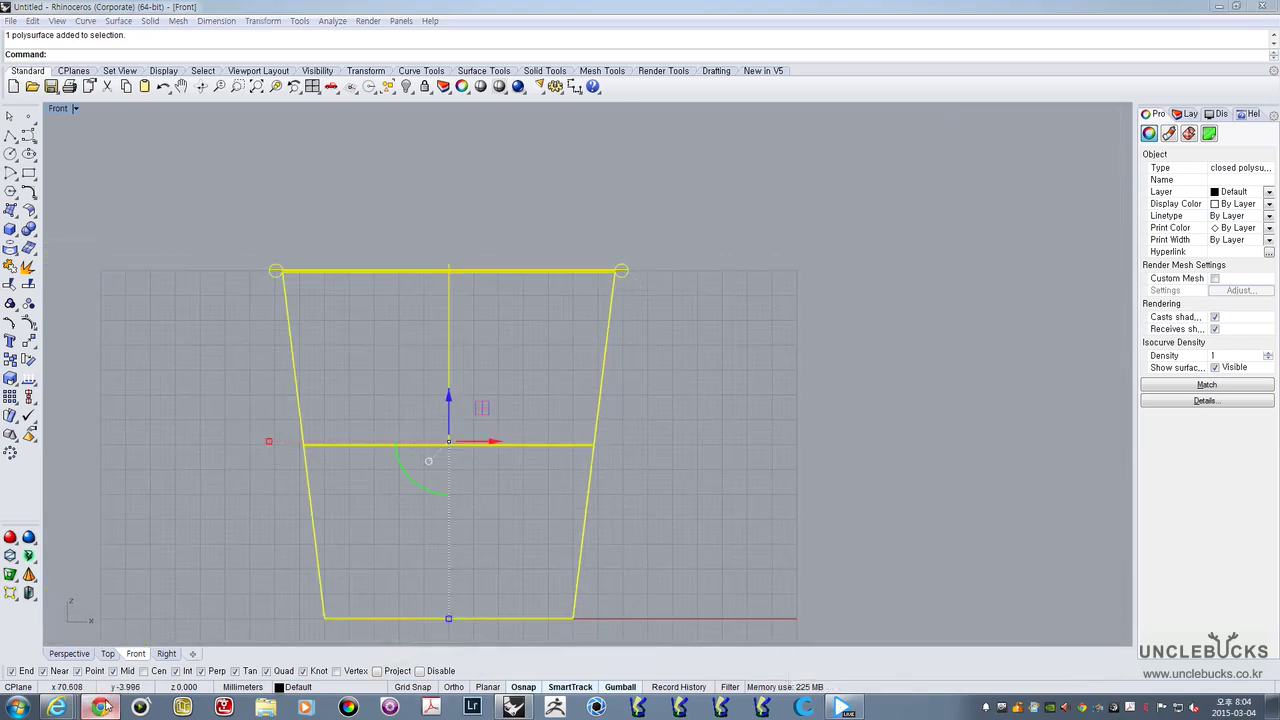
View the green cup holder reference photo in Chrome, and return to Rhino with the small cup deselected
drag(1279, 56, 1090, 48)
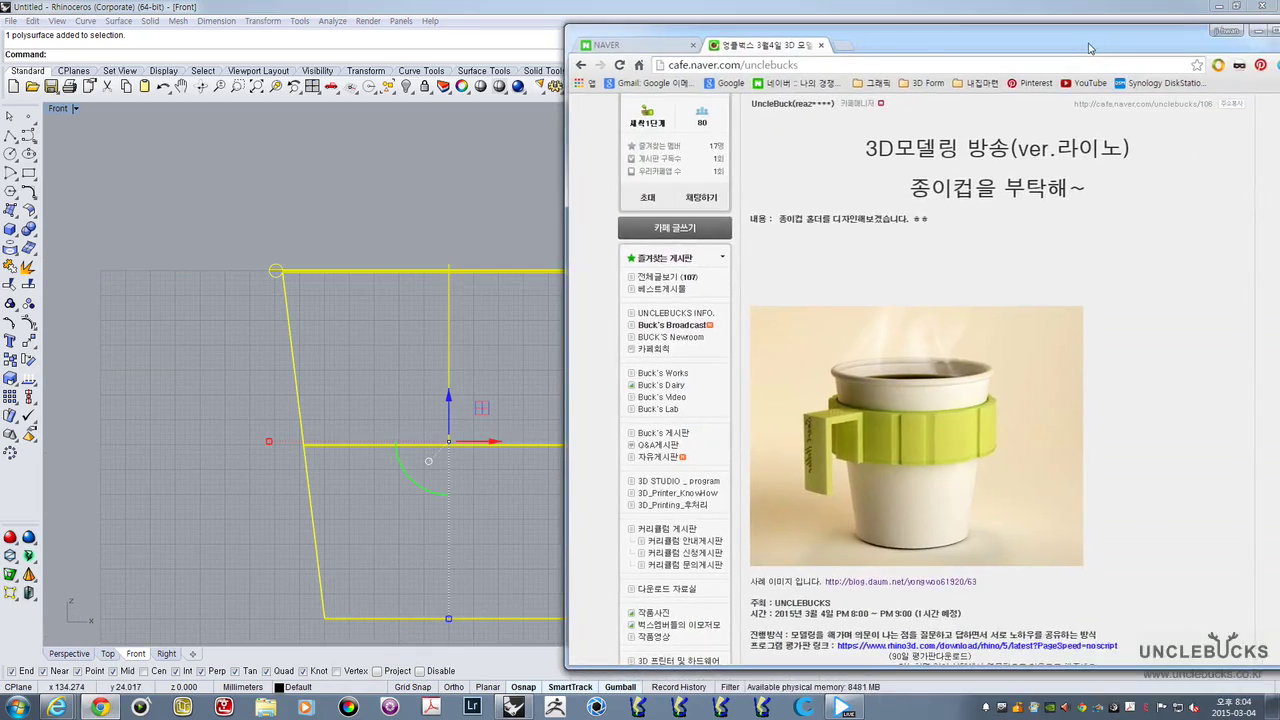
key(alt+Tab)
right_drag(656, 286, 683, 226)
click(720, 271)
Examine both sides of the small cup's rolled rim and its top edge in the Front view
scroll(665, 265, up, 10)
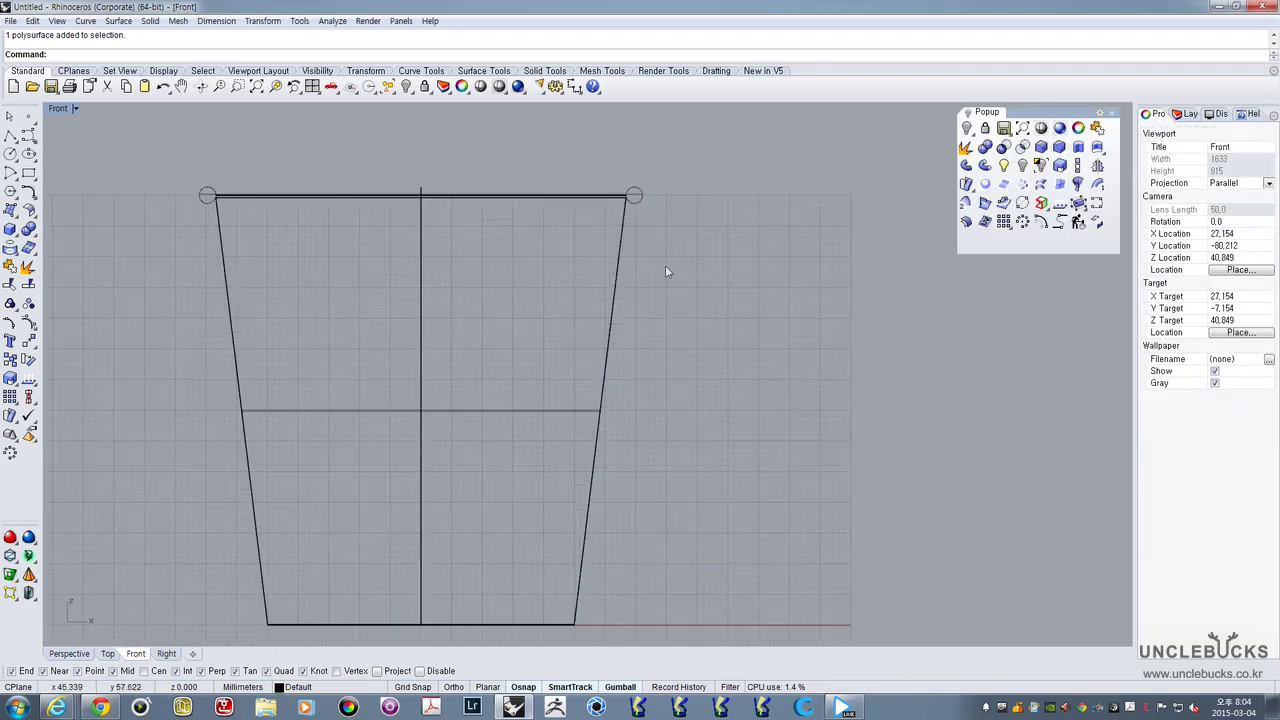
scroll(648, 204, down, 5)
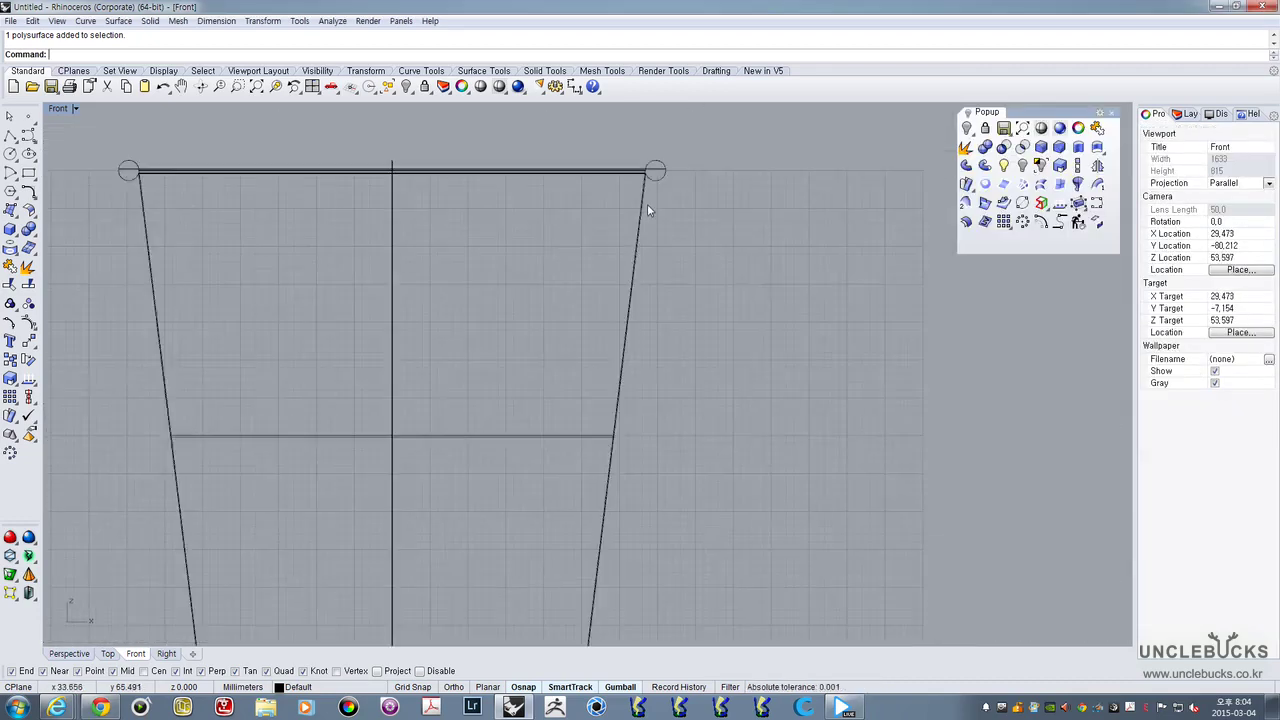
click(654, 186)
scroll(654, 186, up, 5)
scroll(508, 197, down, 5)
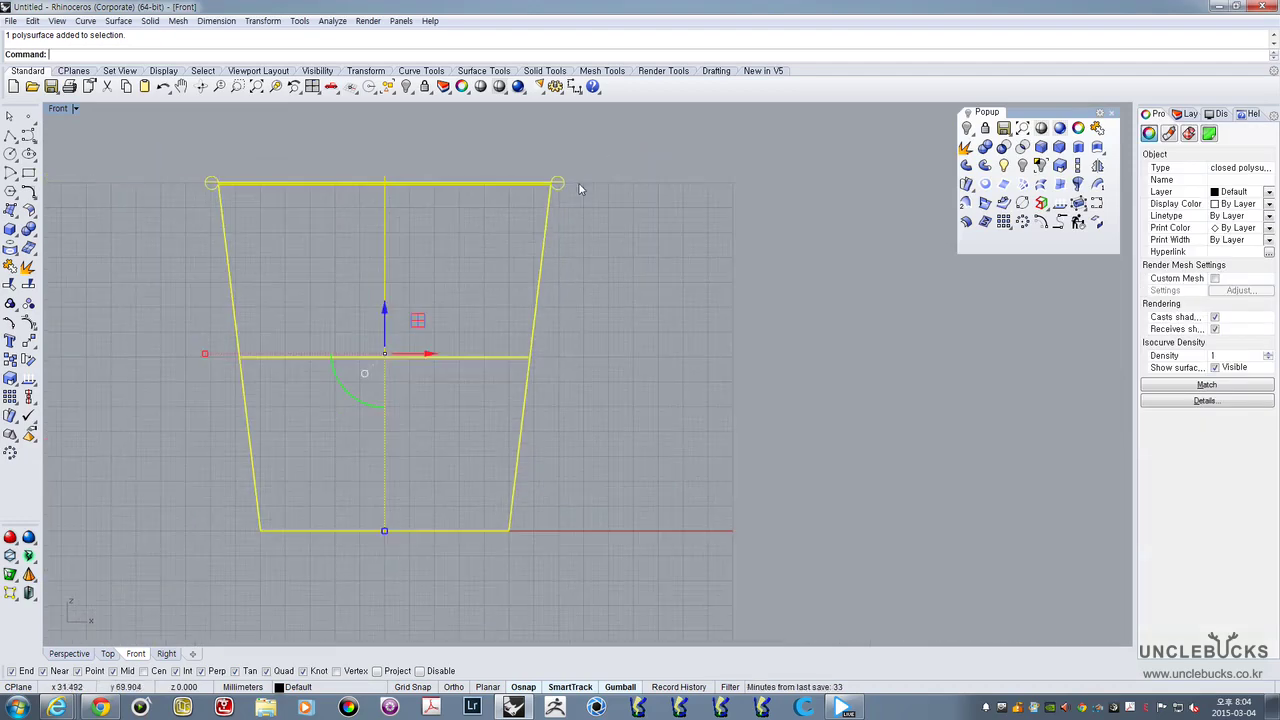
scroll(387, 187, up, 4)
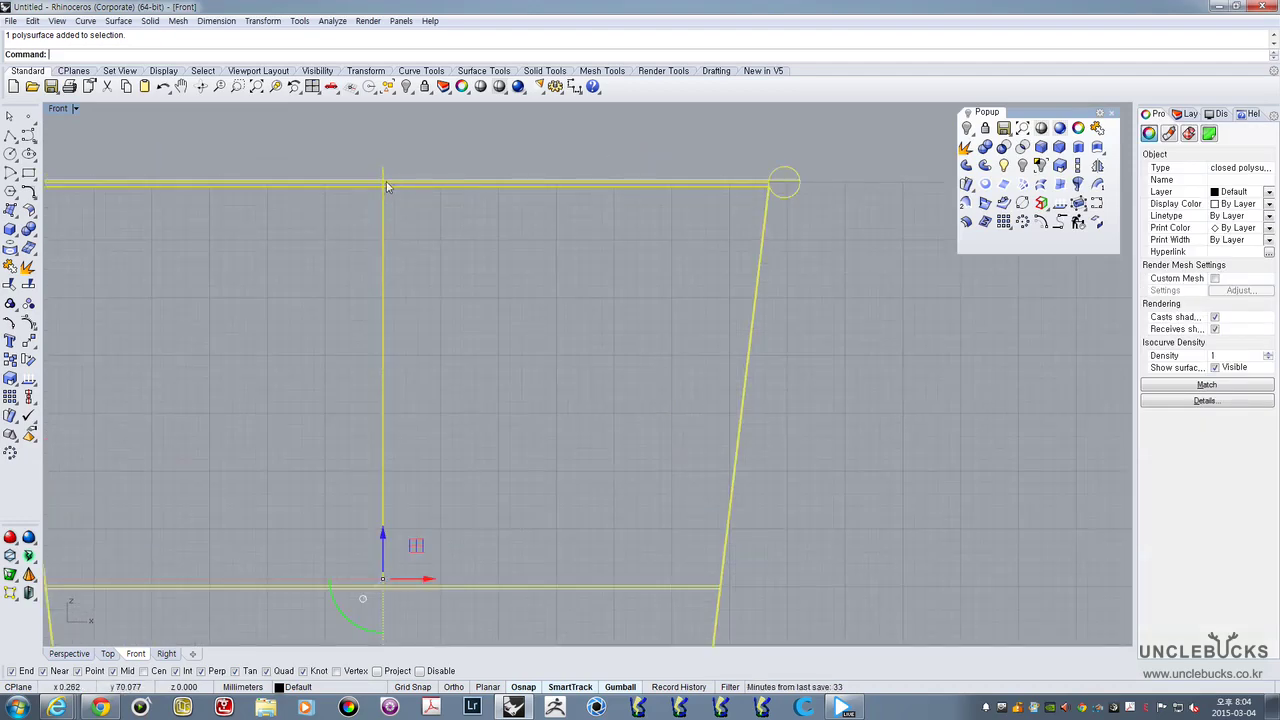
scroll(456, 185, down, 4)
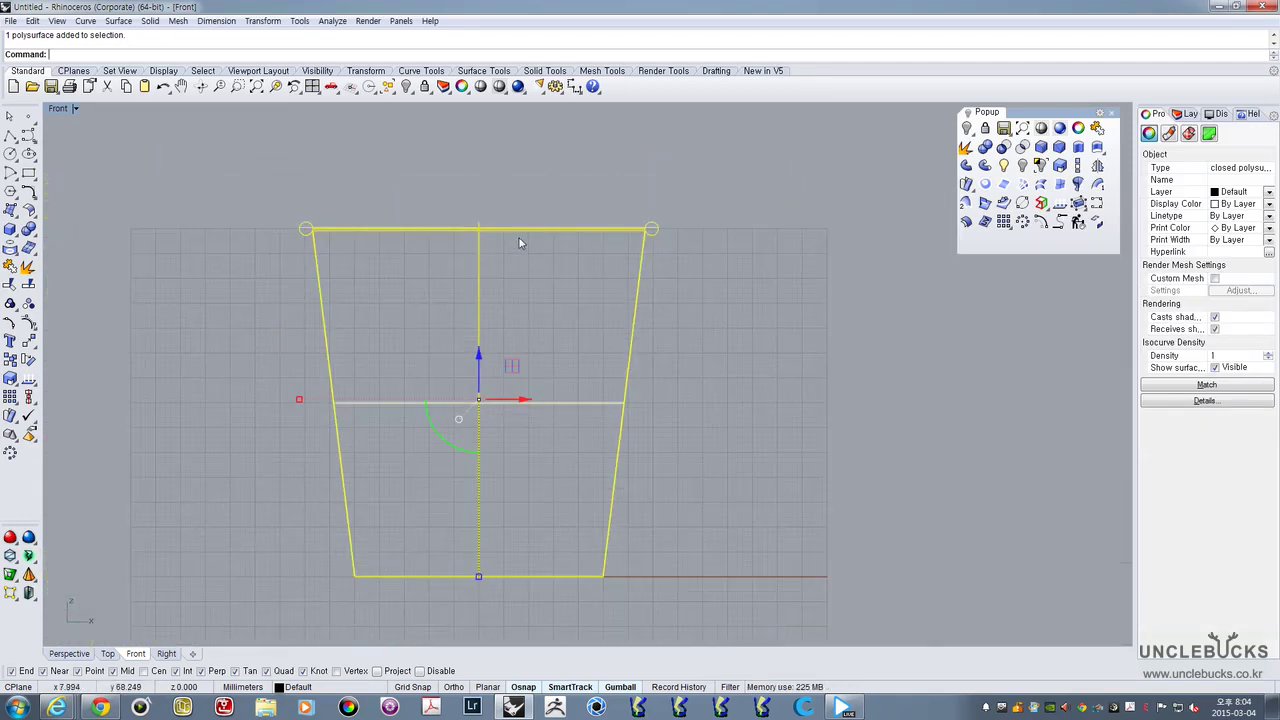
scroll(297, 218, up, 3)
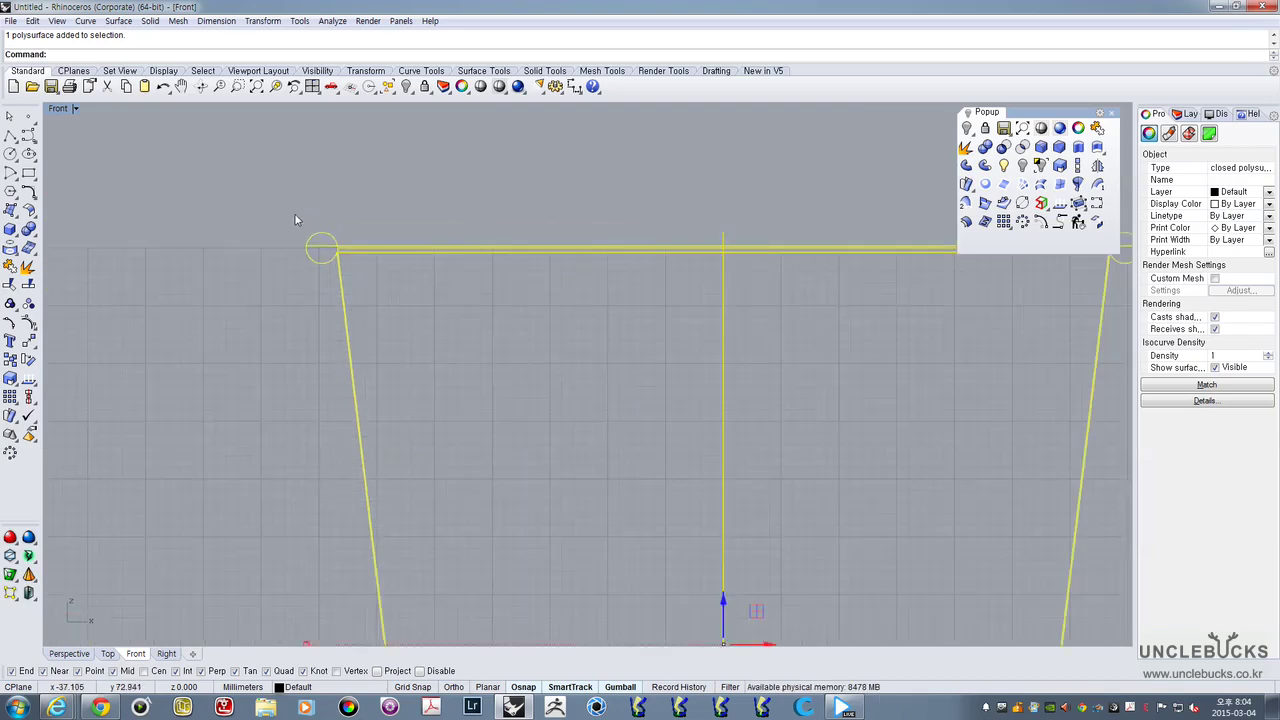
scroll(296, 219, down, 4)
scroll(297, 218, up, 6)
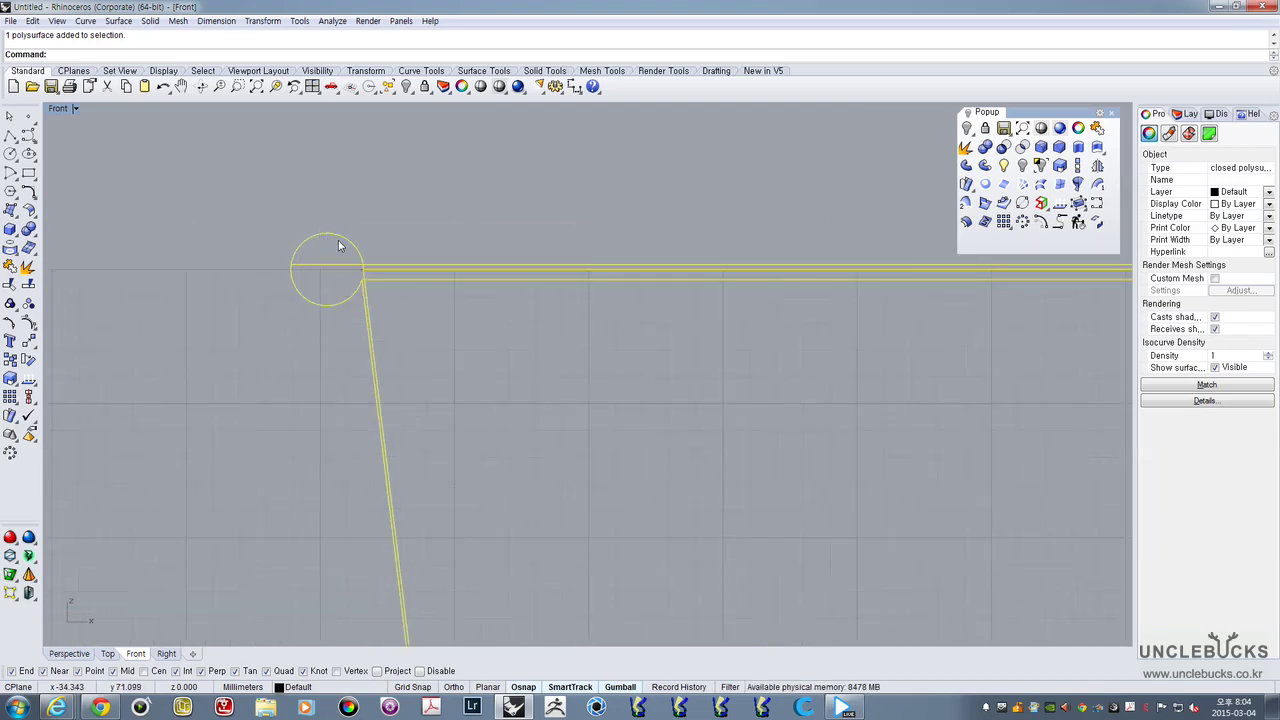
Delete the loose curve at the small cup's rim, keeping the cup itself
scroll(338, 245, down, 5)
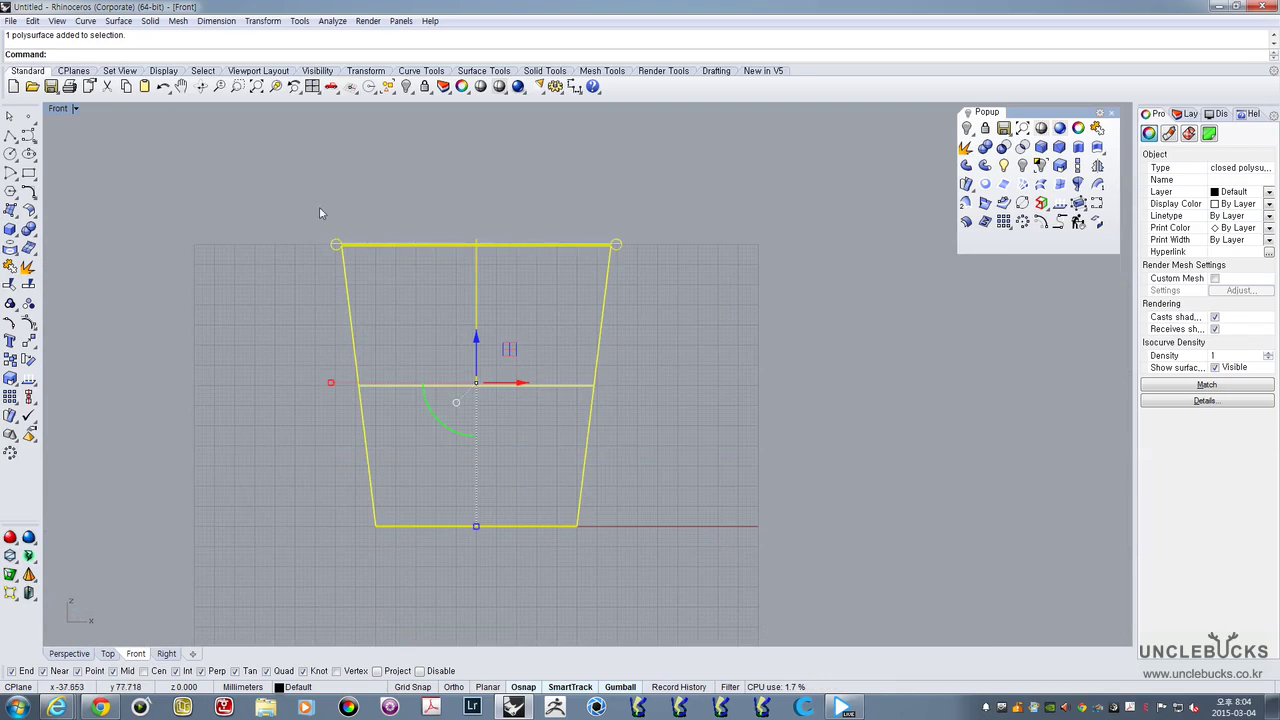
drag(320, 212, 709, 280)
key(Delete)
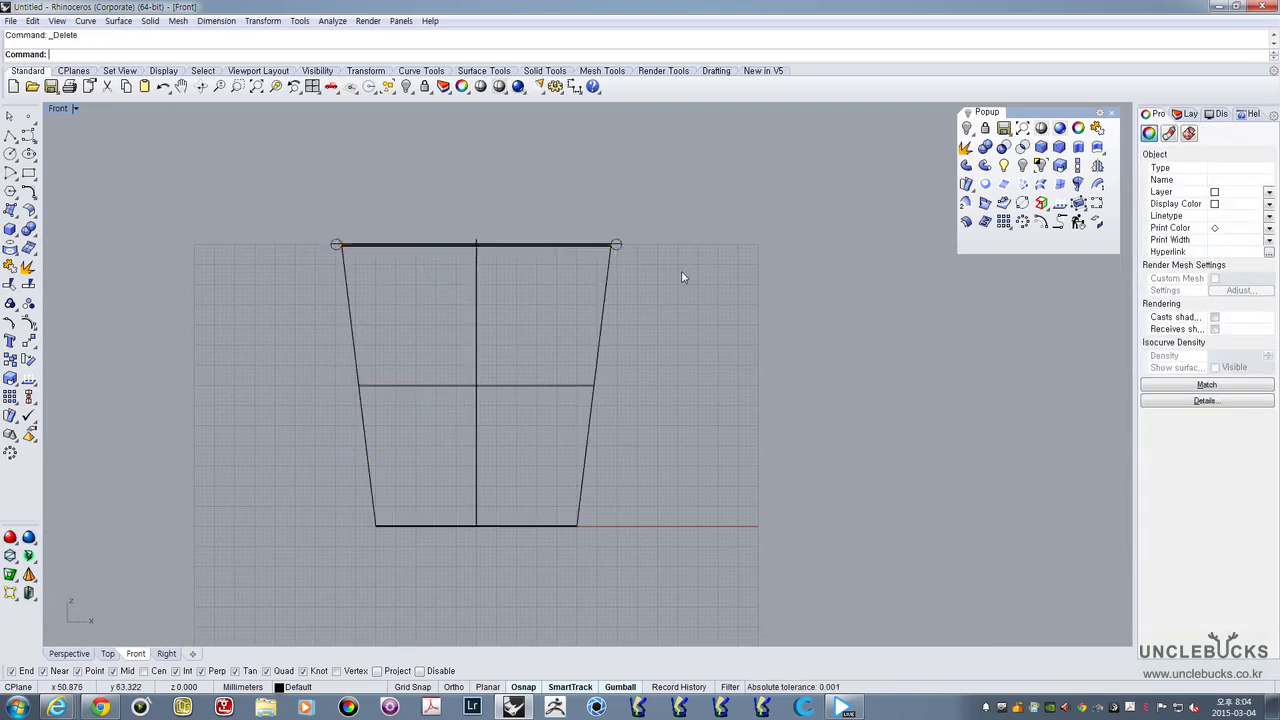
Examine the small cup's slanted side wall and where it meets the rolled rim
scroll(681, 277, up, 1)
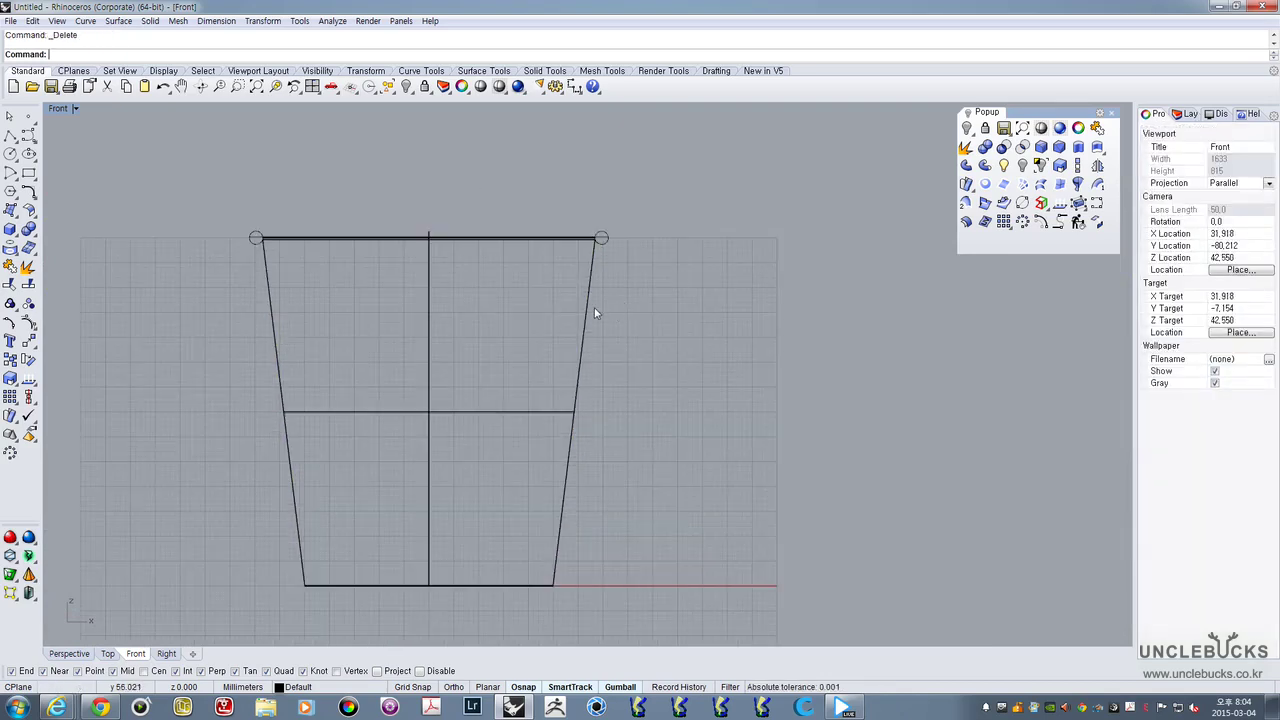
scroll(594, 313, up, 2)
scroll(592, 314, down, 3)
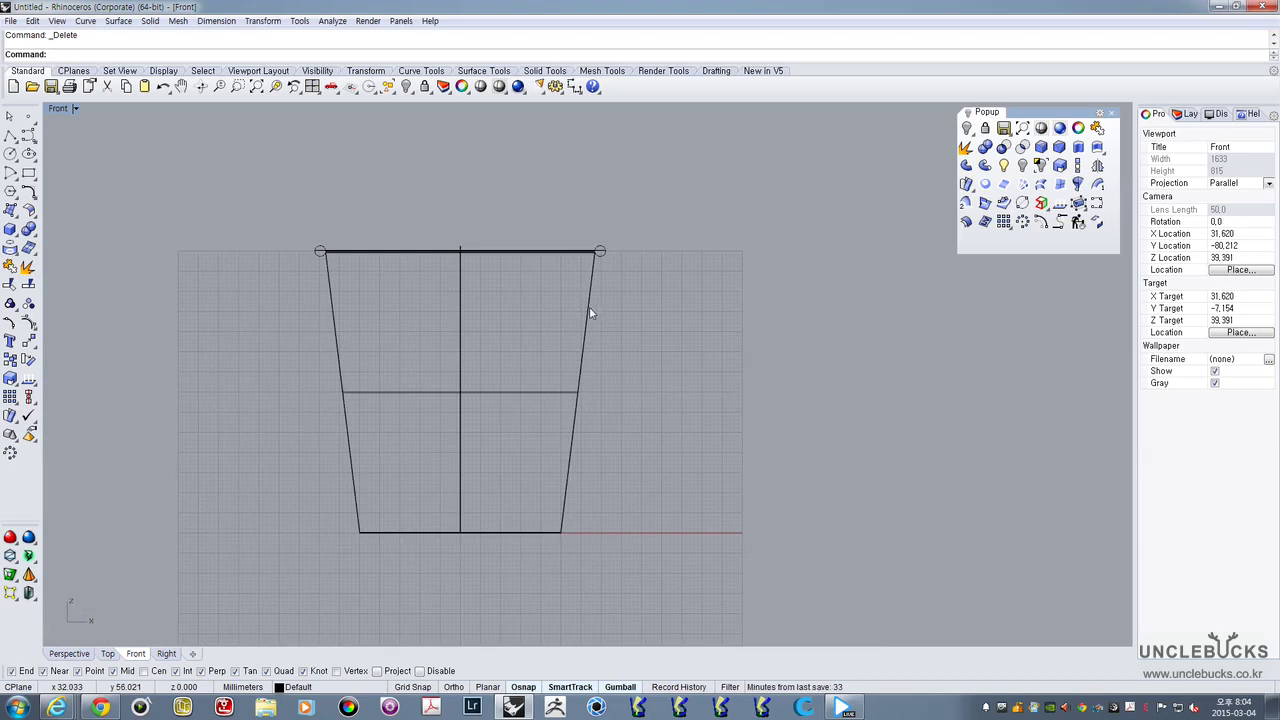
scroll(597, 289, up, 2)
scroll(596, 264, down, 1)
scroll(590, 242, up, 2)
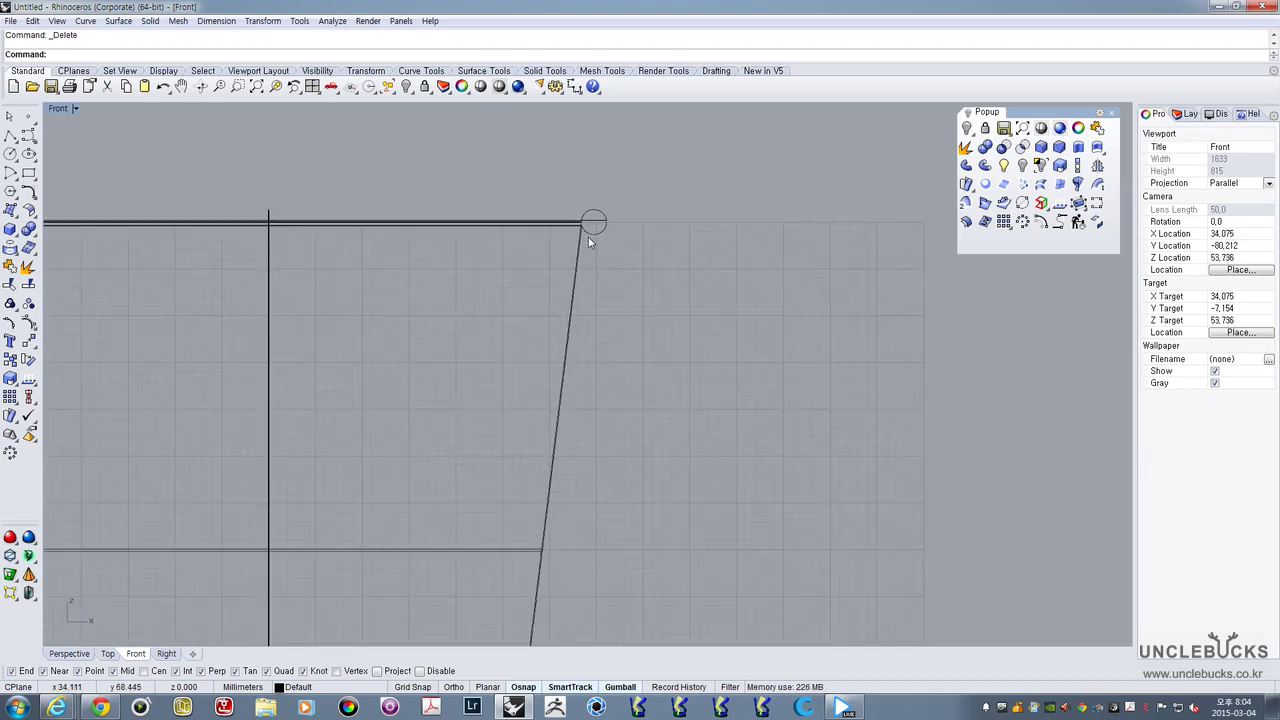
scroll(590, 242, up, 1)
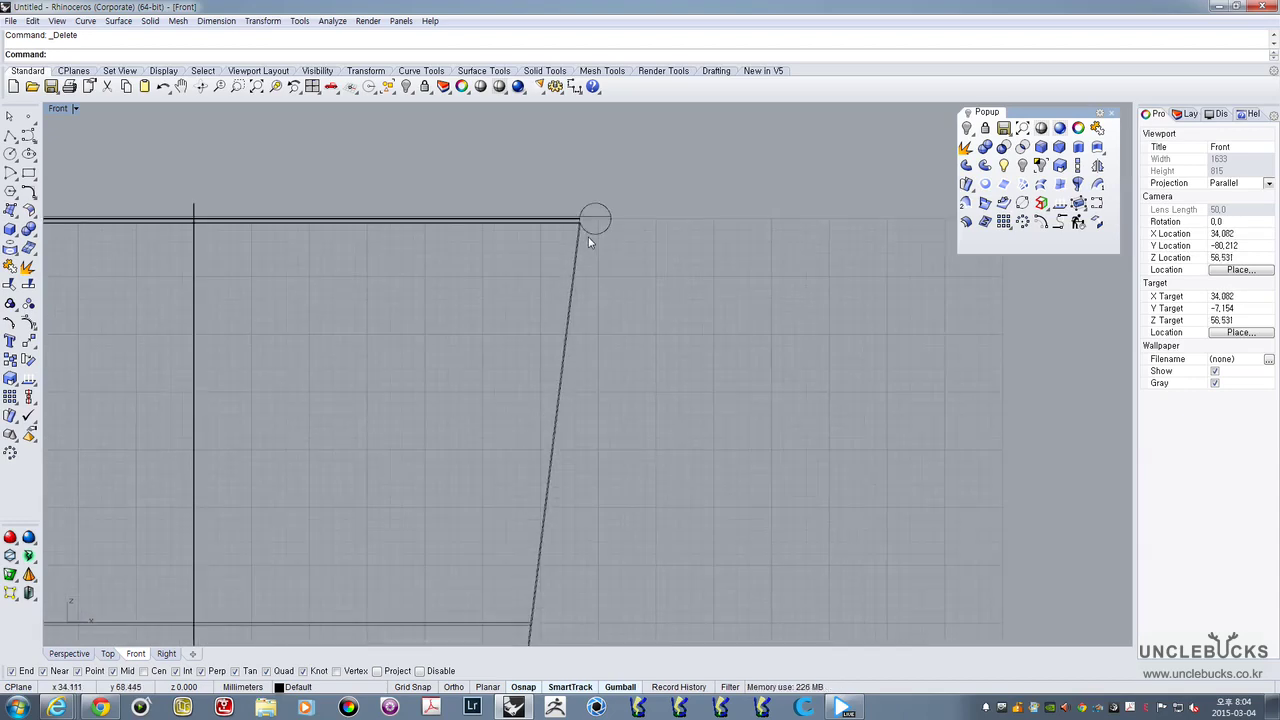
scroll(589, 235, down, 3)
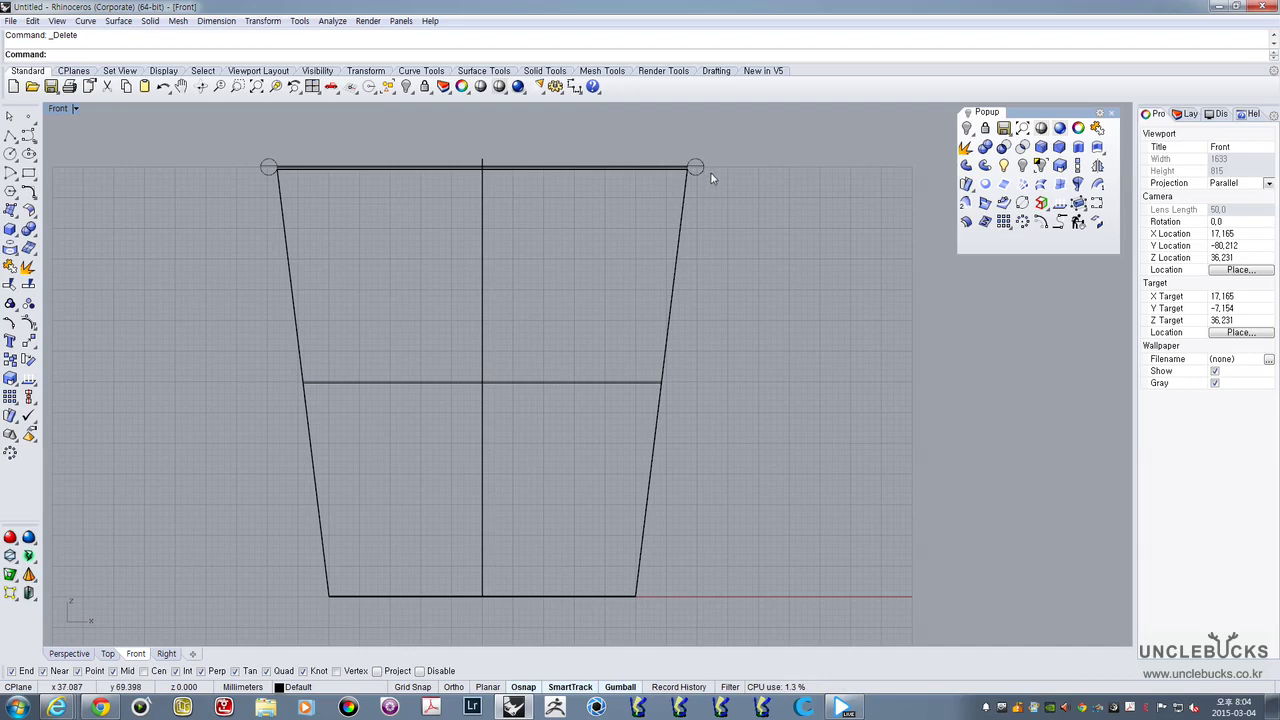
scroll(710, 186, up, 2)
scroll(710, 186, up, 2)
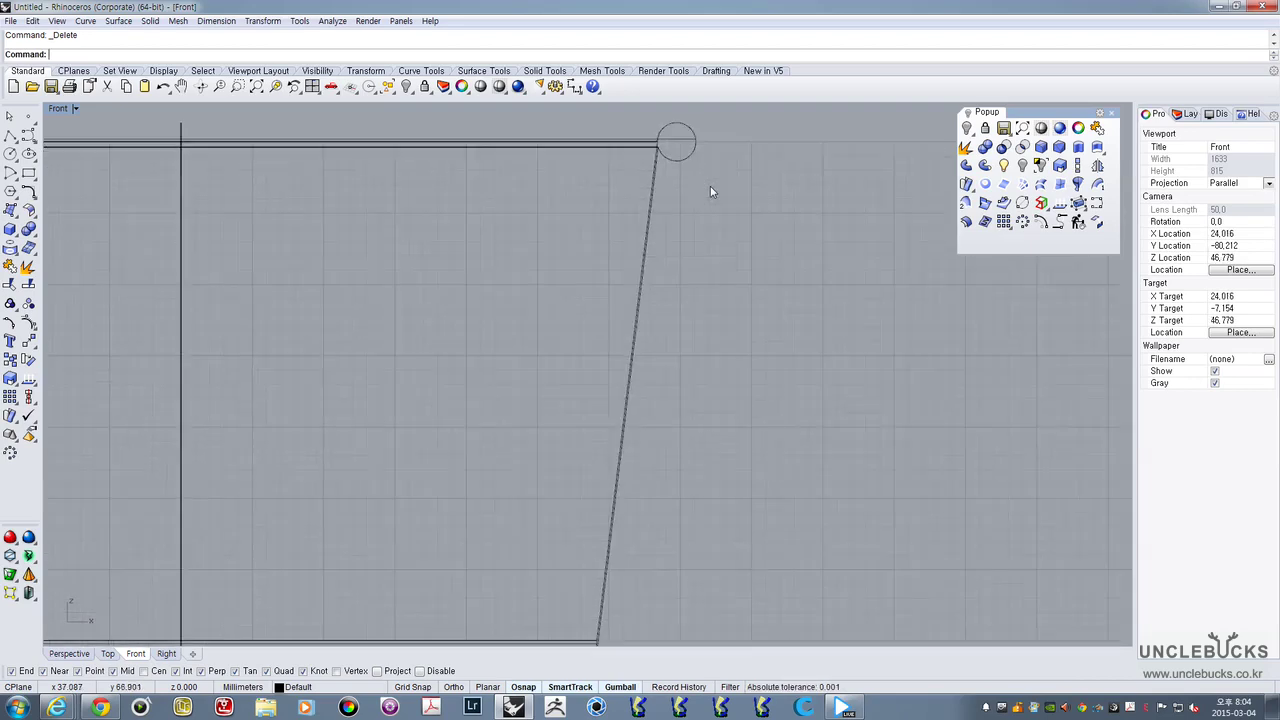
scroll(710, 186, down, 3)
scroll(623, 250, up, 2)
scroll(623, 250, up, 2)
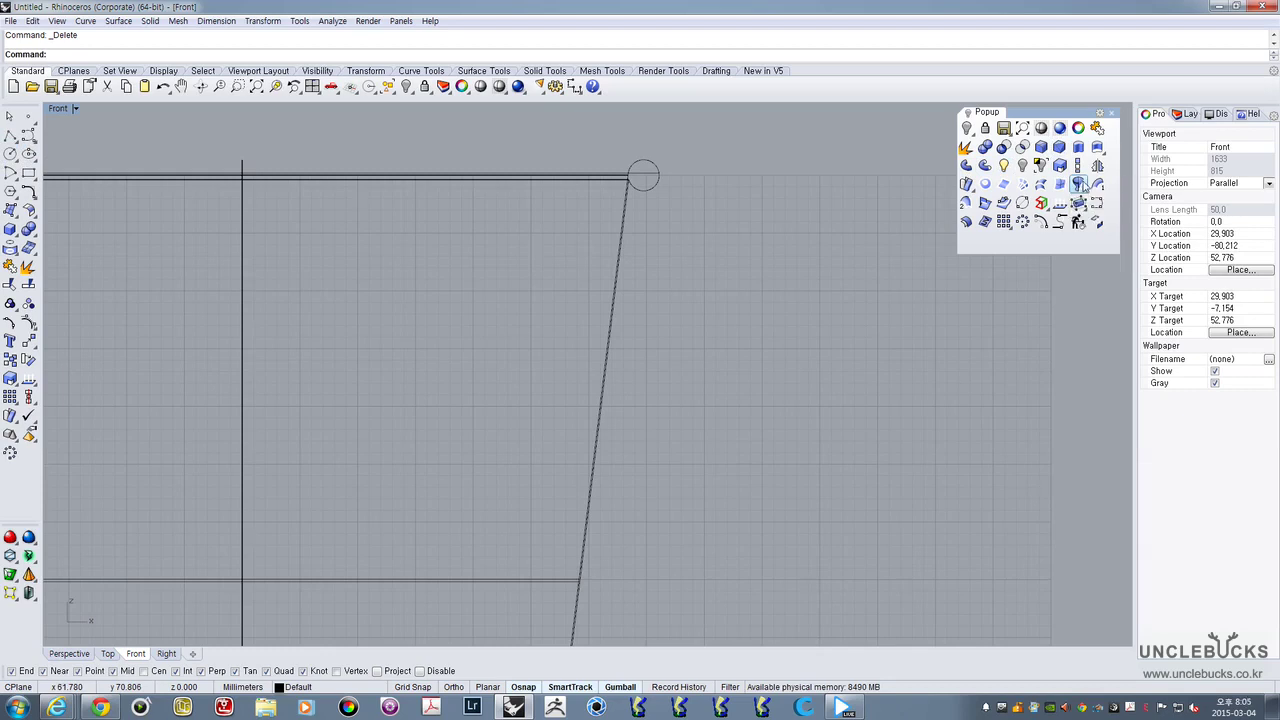
click(9, 251)
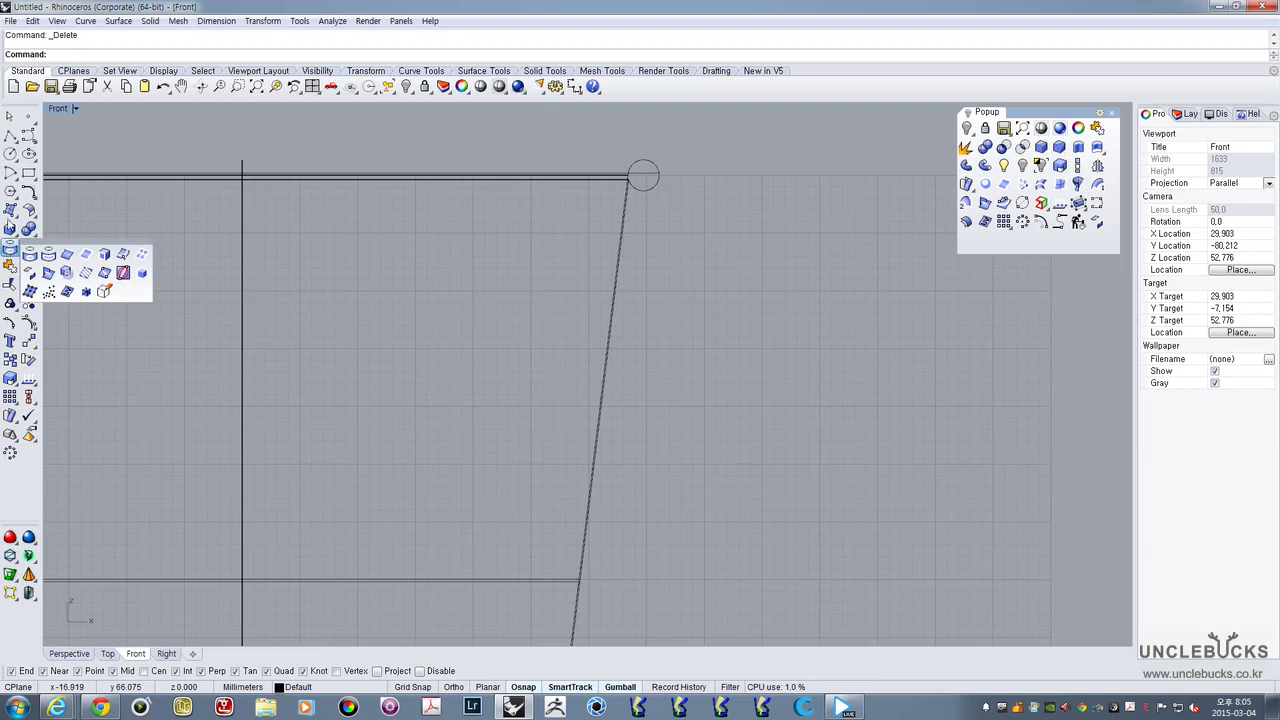
click(10, 213)
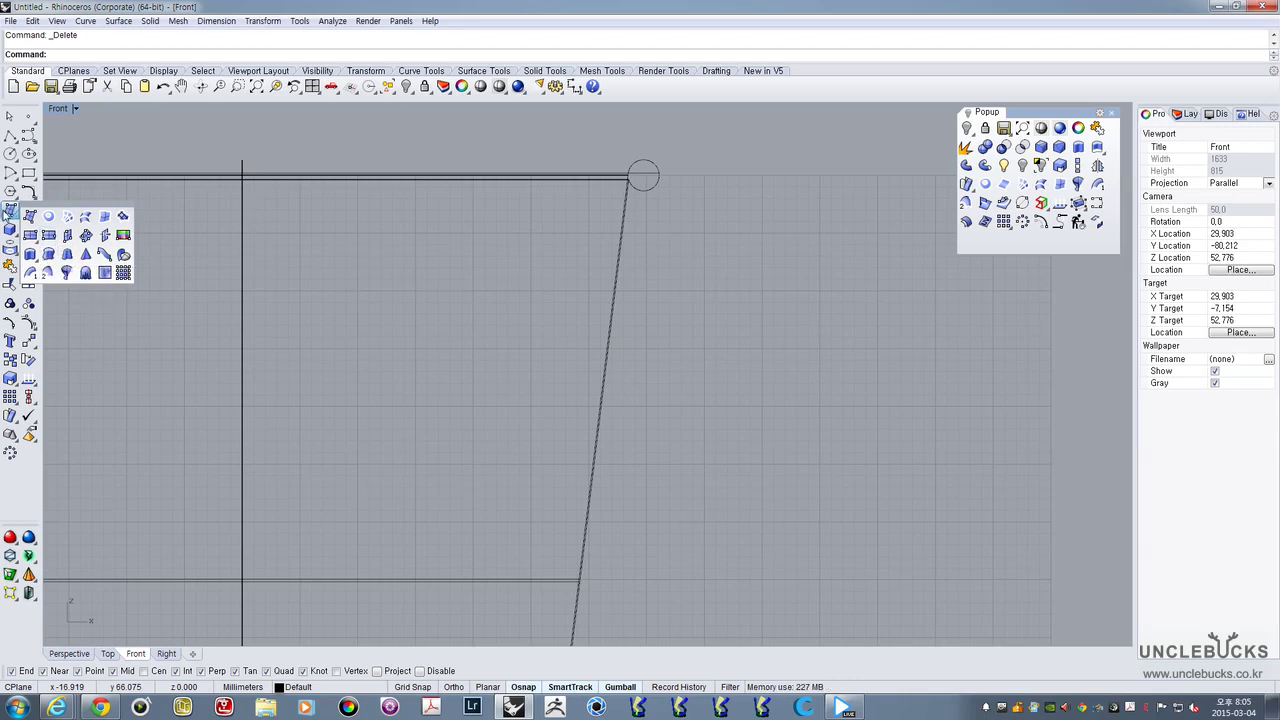
click(10, 250)
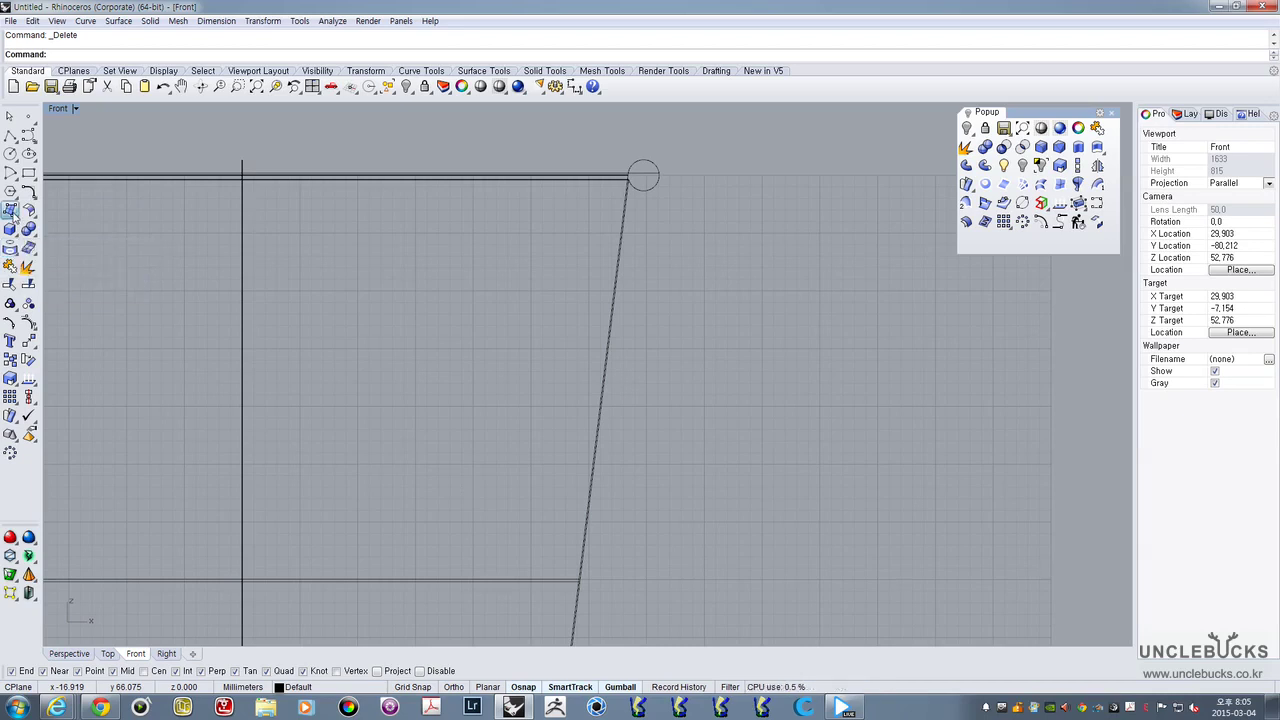
click(11, 211)
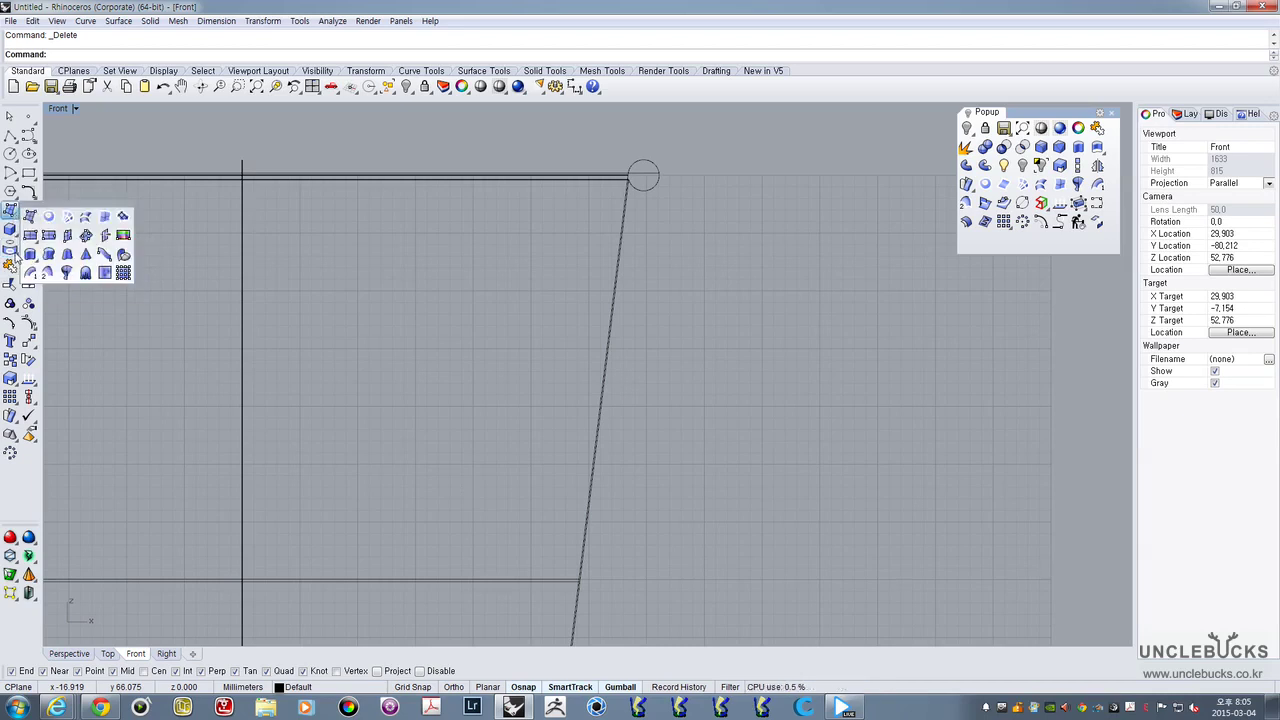
click(11, 251)
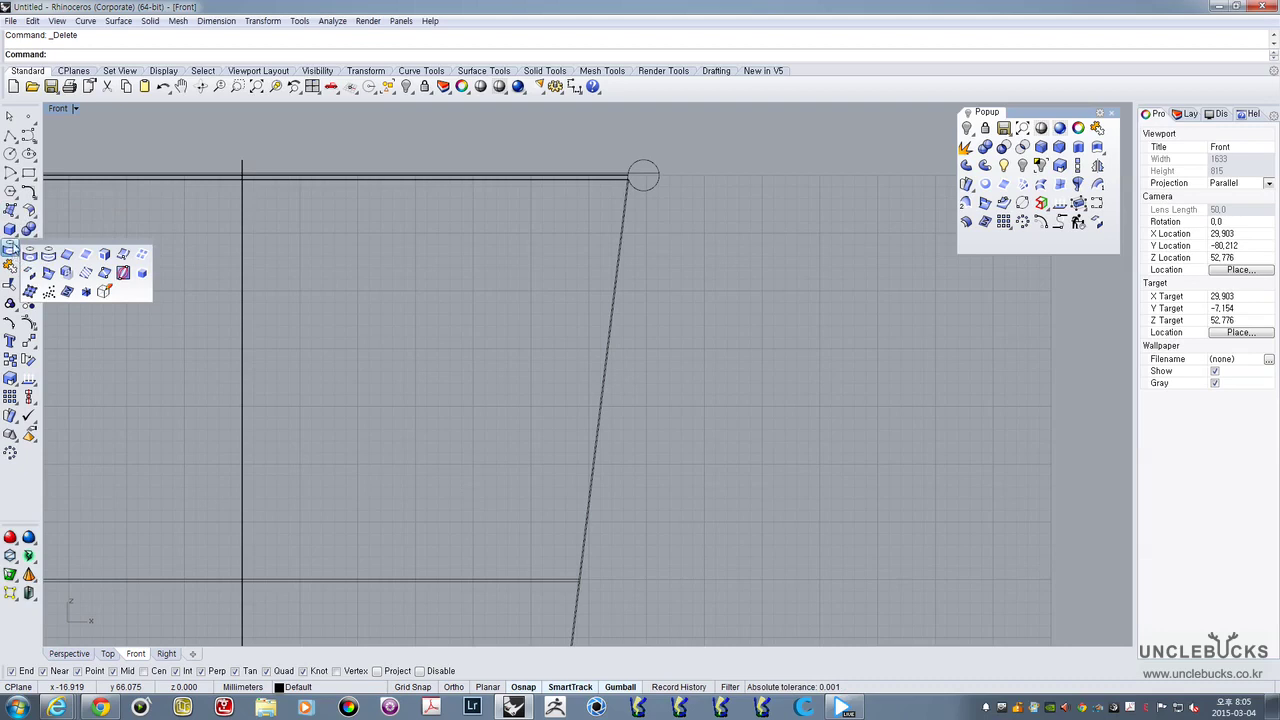
click(13, 211)
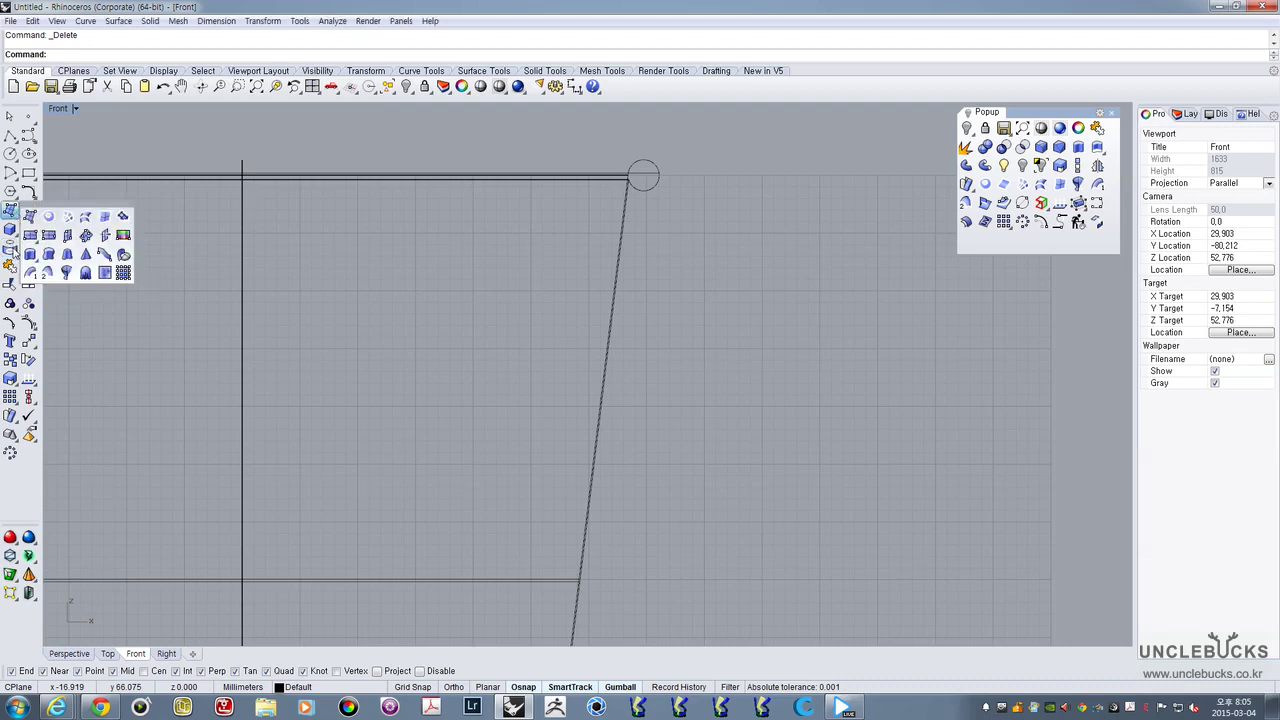
click(12, 251)
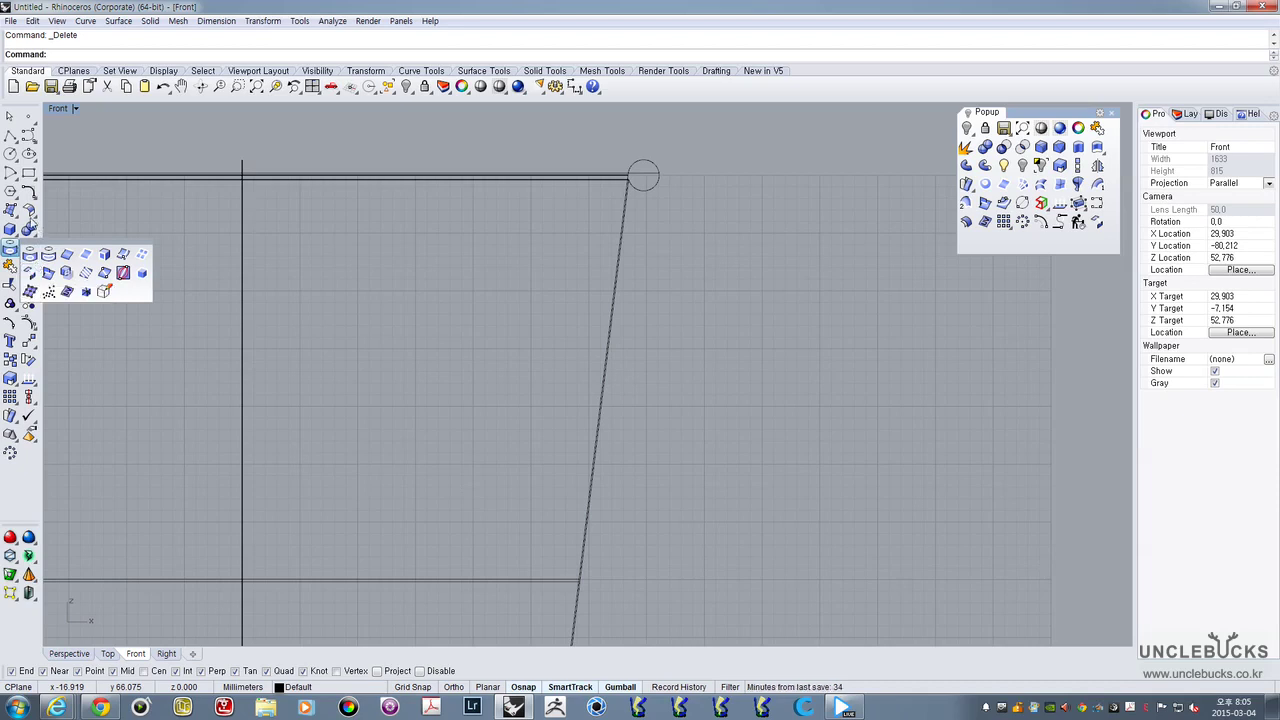
click(11, 211)
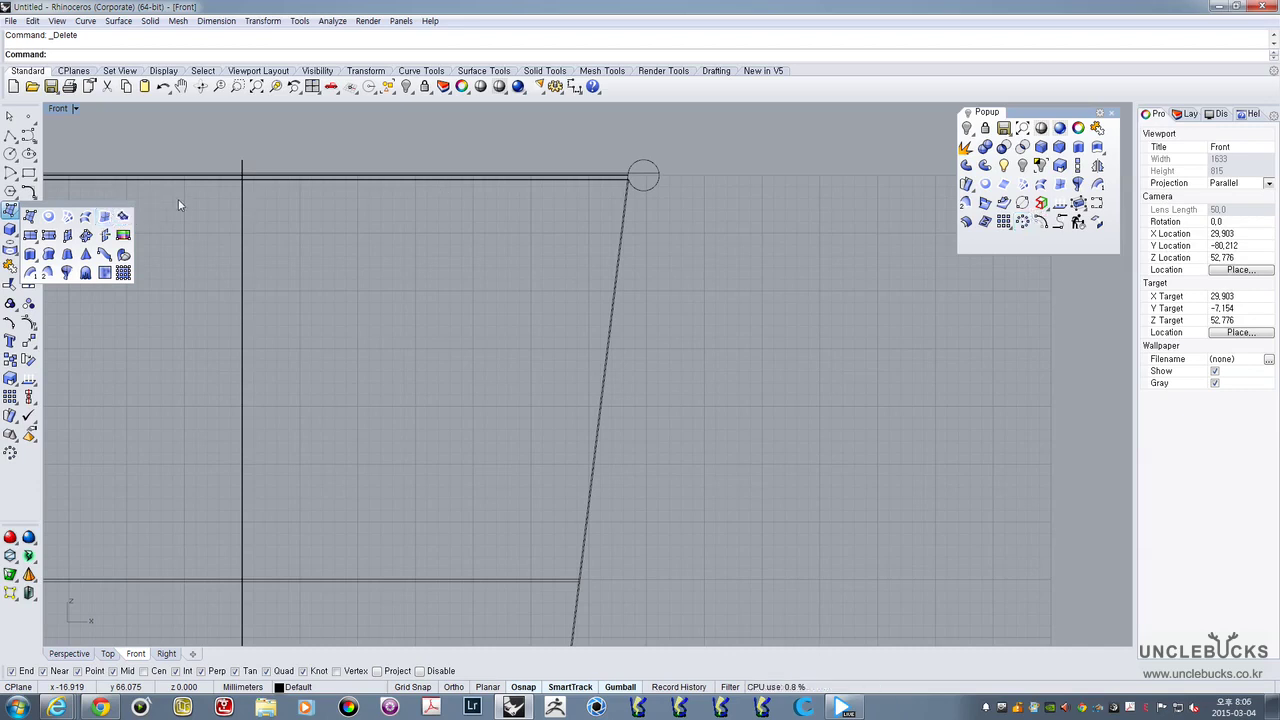
right_drag(168, 237, 380, 168)
scroll(265, 203, down, 4)
scroll(380, 166, down, 4)
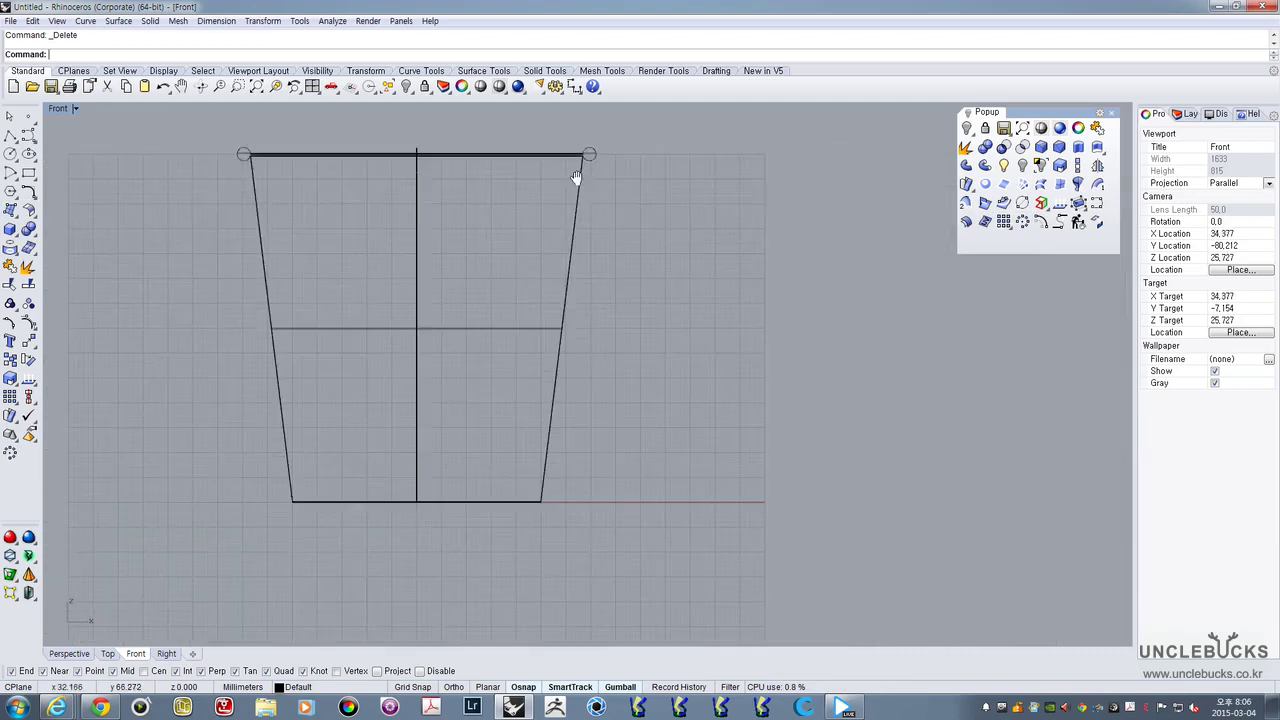
right_drag(576, 177, 561, 197)
scroll(612, 199, up, 4)
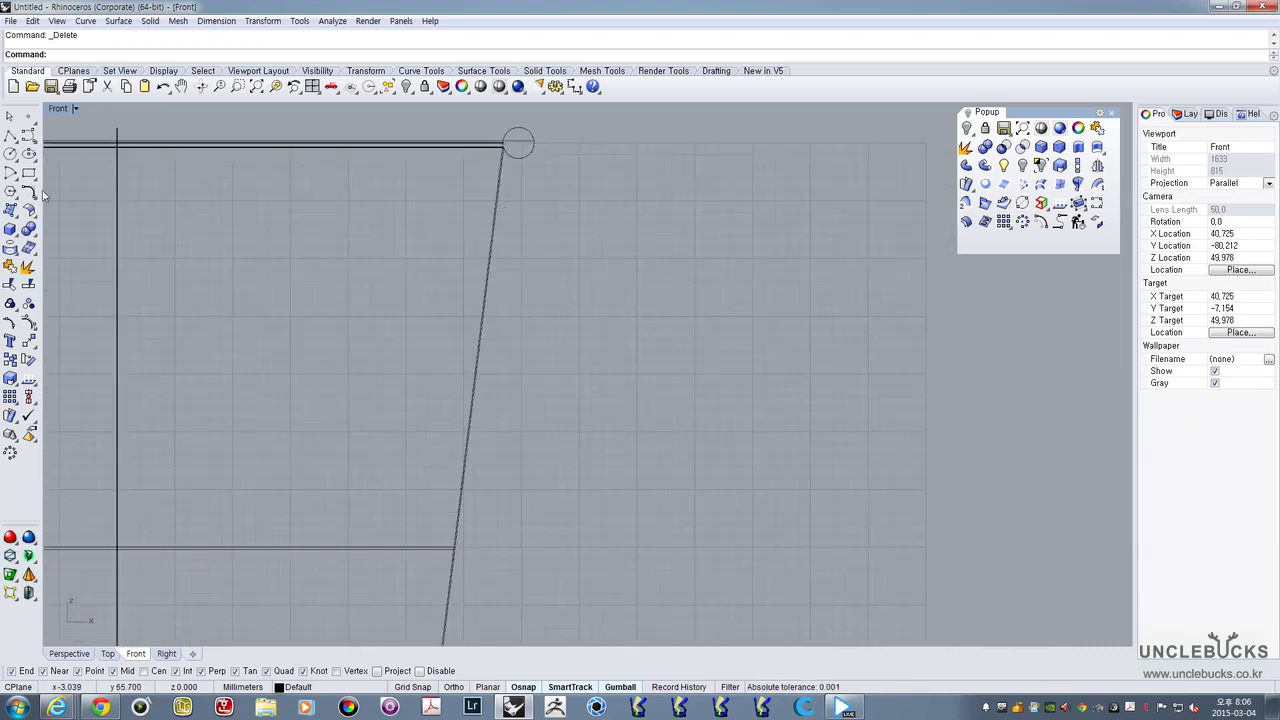
Start a polyline and examine where the cup's slanted wall meets the rolled rim to find its start point
click(10, 135)
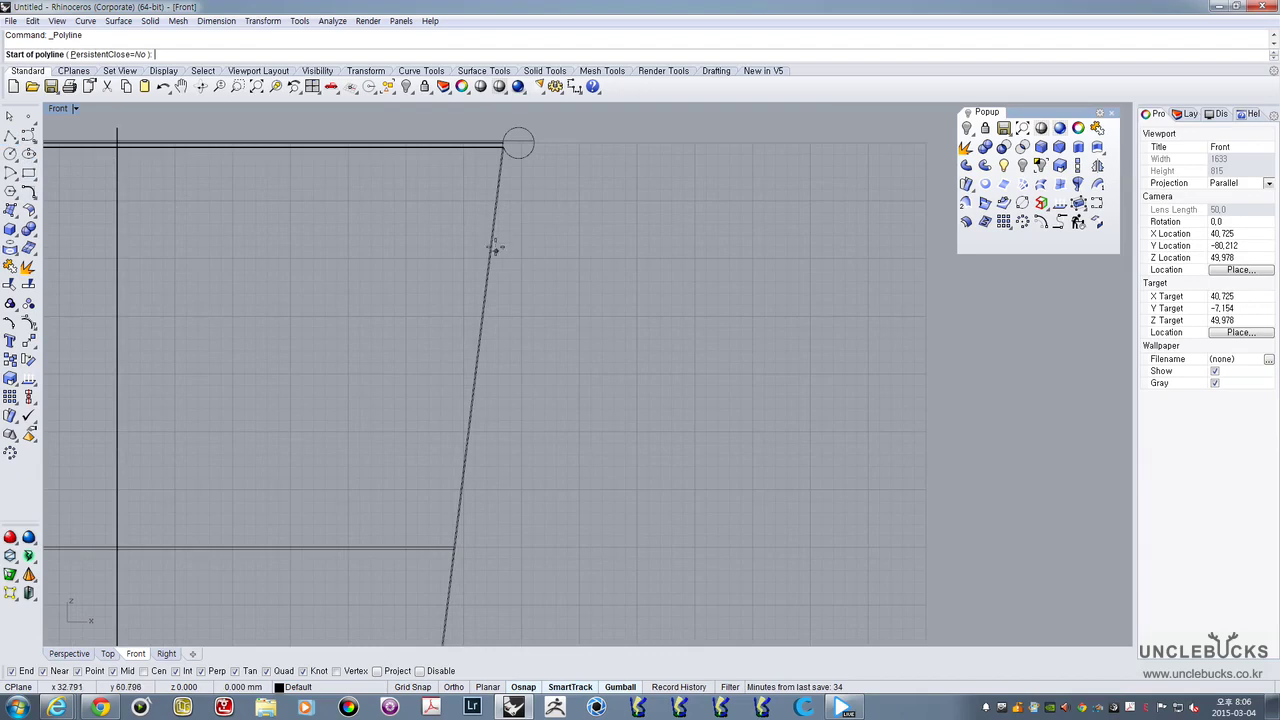
scroll(505, 143, up, 4)
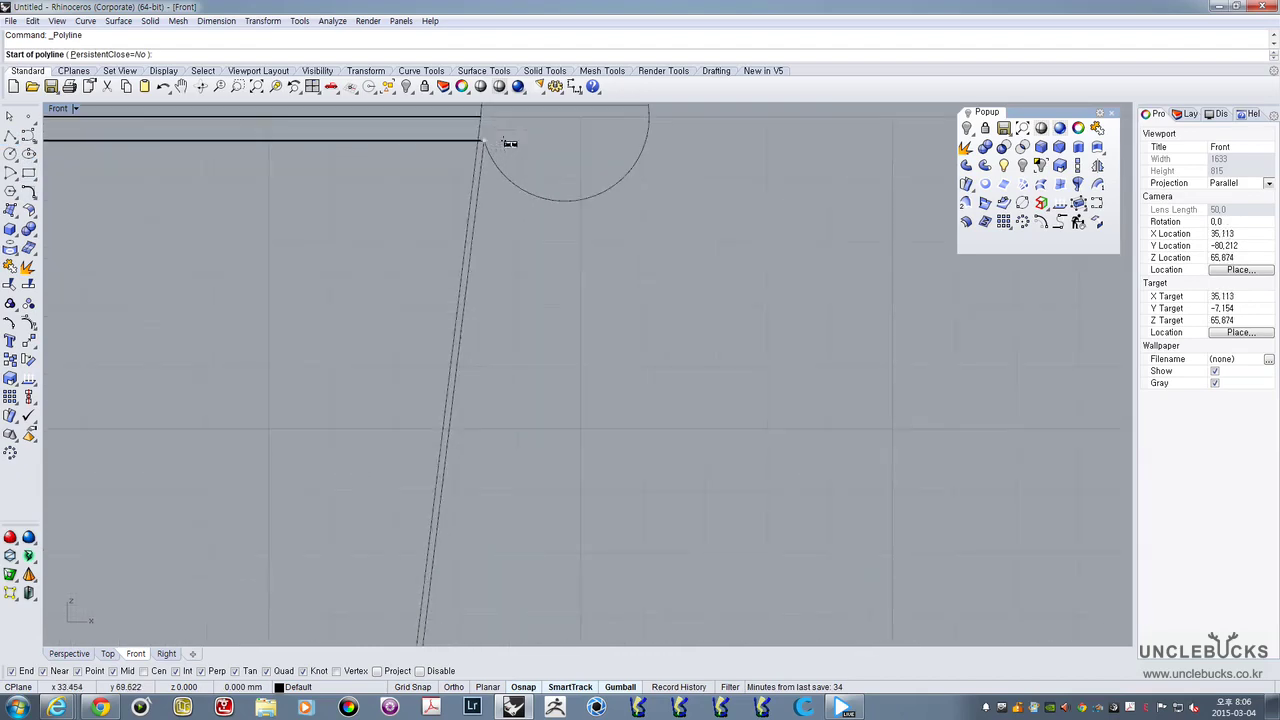
scroll(509, 143, down, 8)
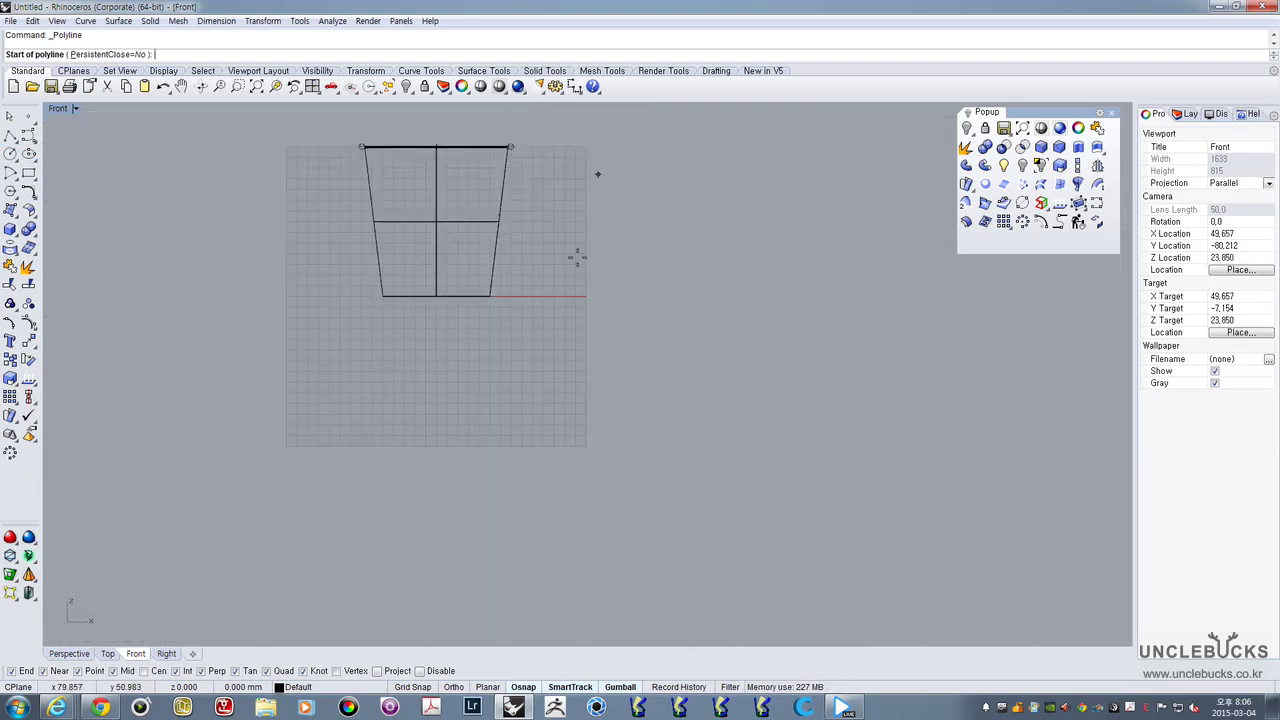
scroll(508, 148, up, 6)
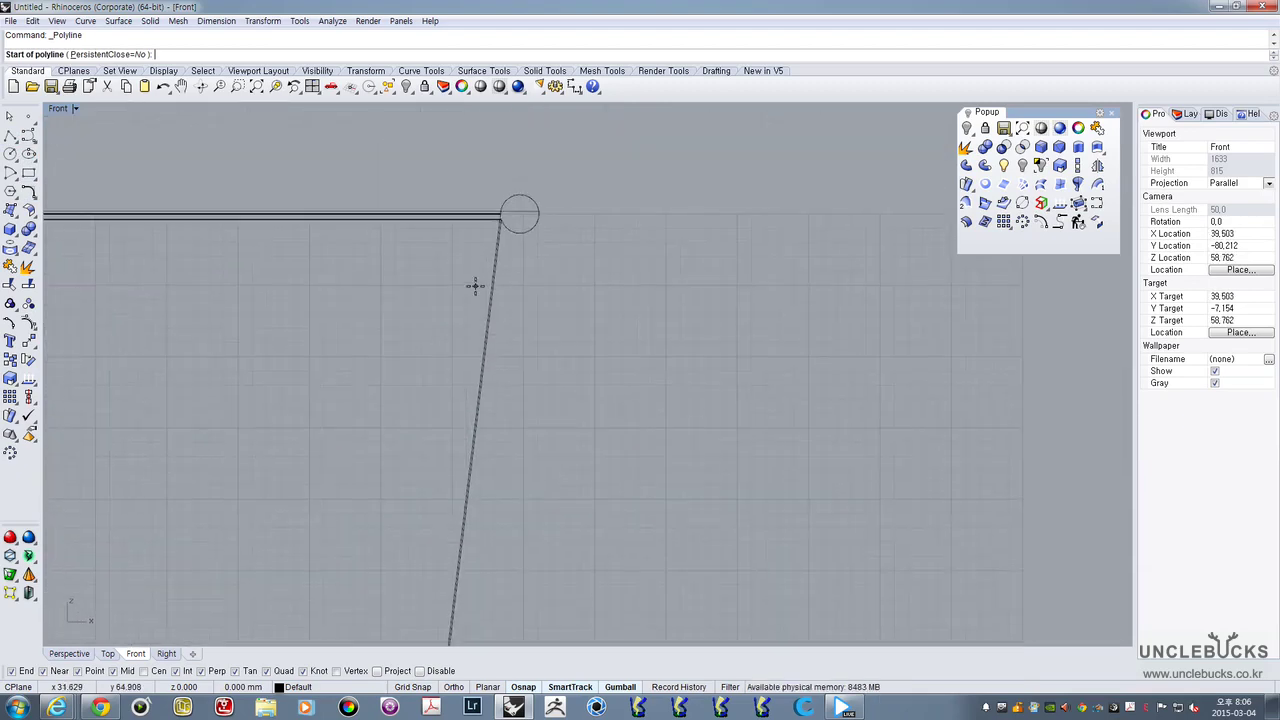
scroll(475, 286, down, 6)
scroll(494, 254, up, 8)
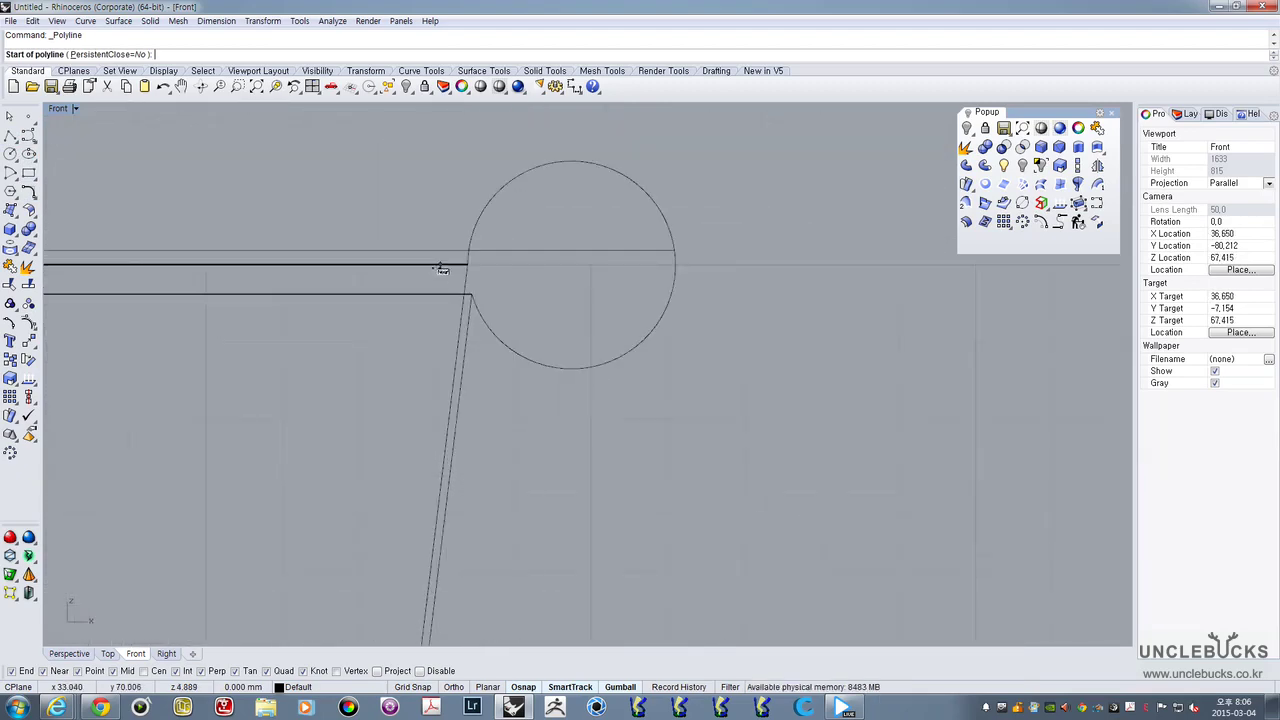
scroll(441, 268, down, 7)
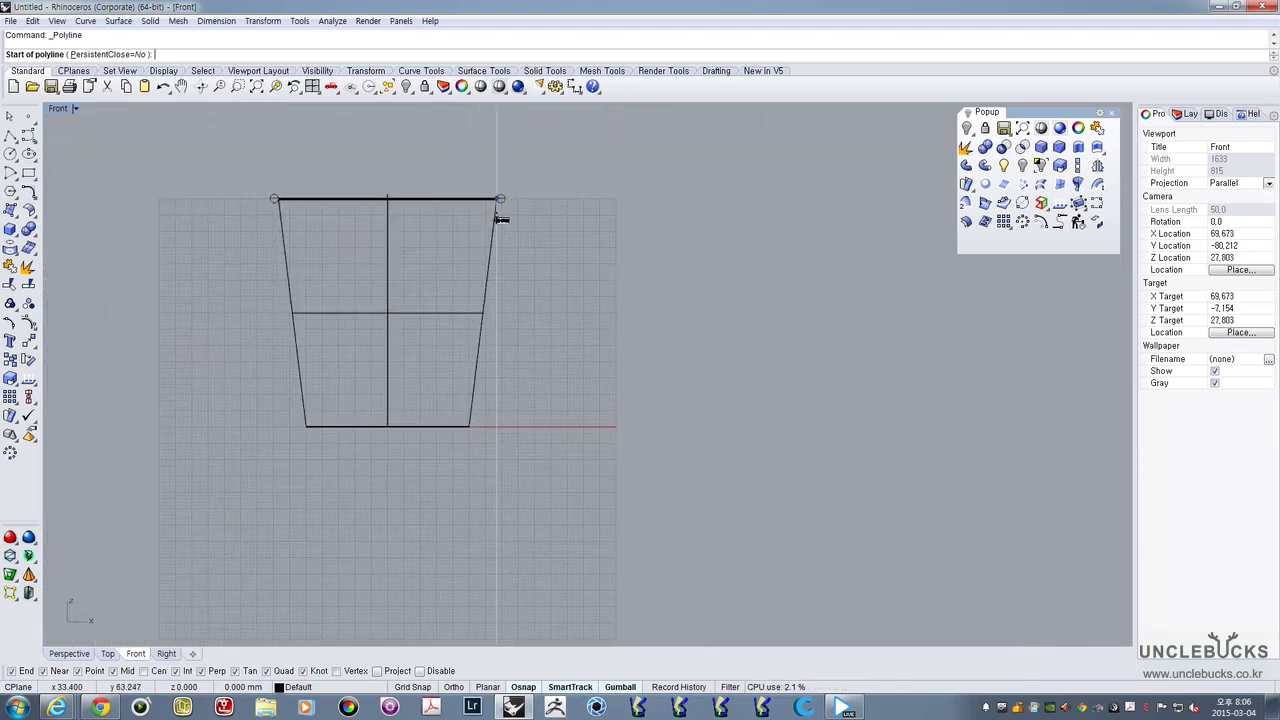
scroll(503, 194, up, 6)
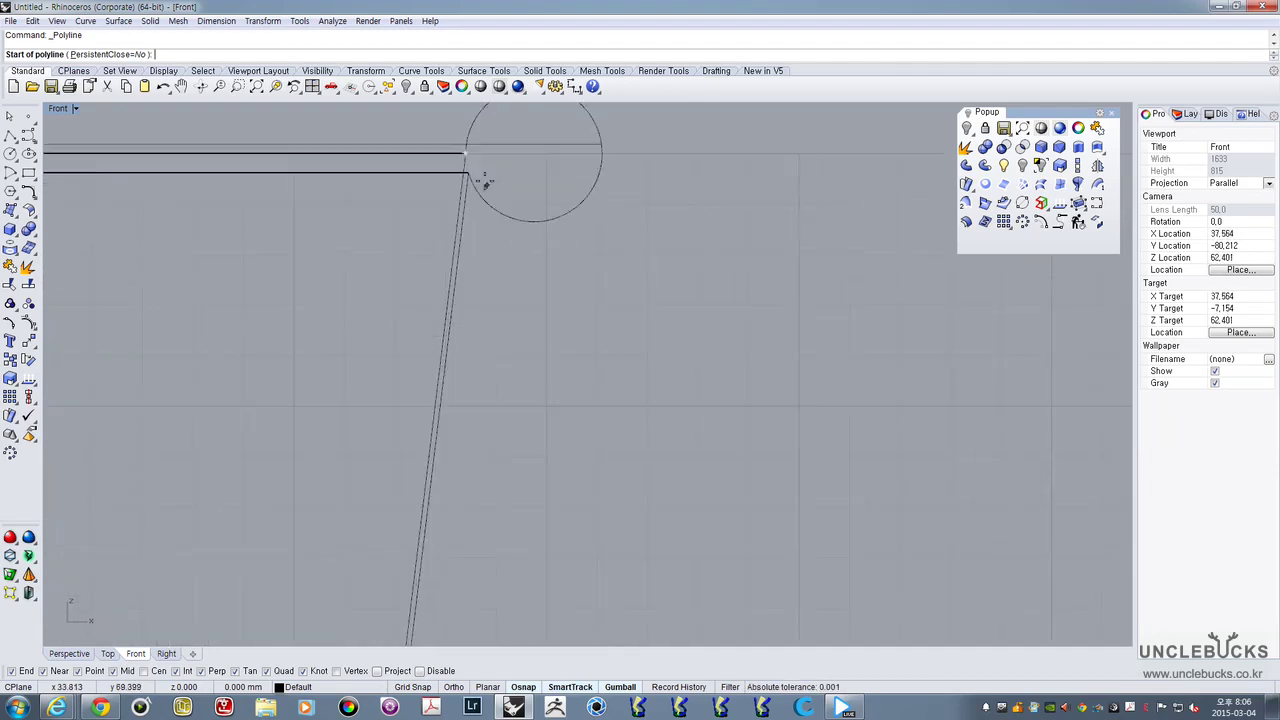
scroll(486, 183, up, 3)
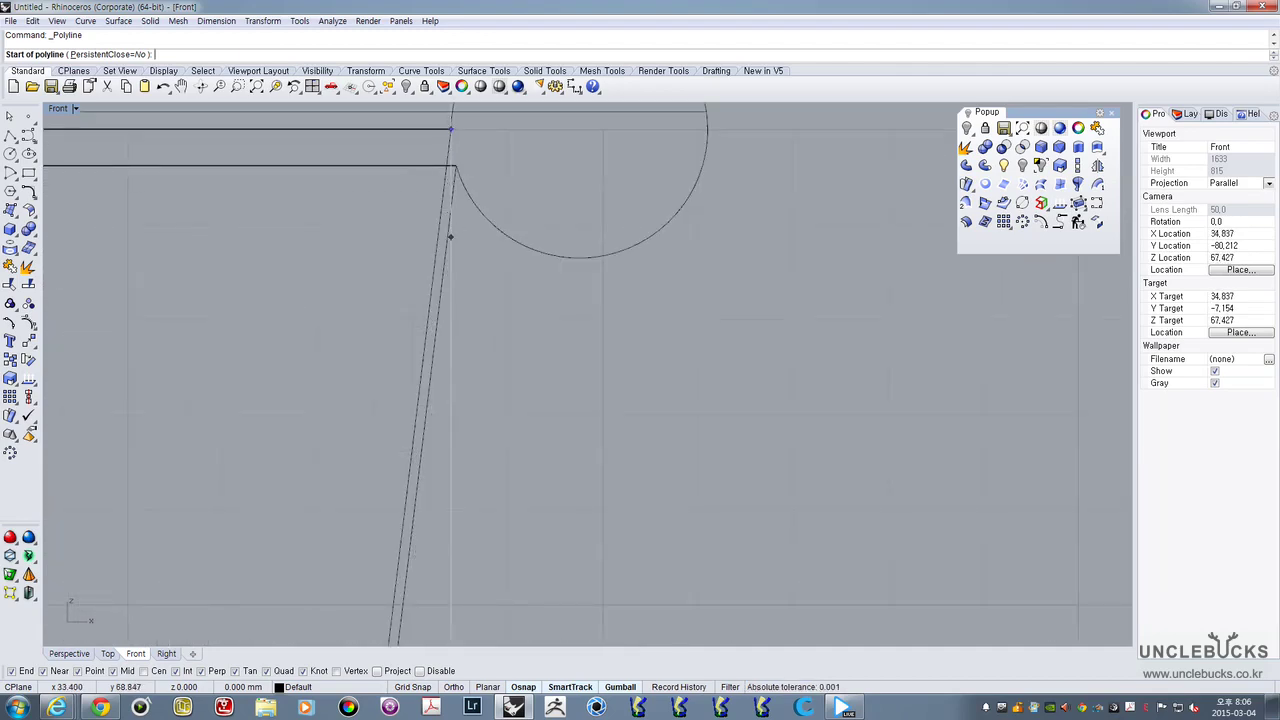
scroll(418, 460, down, 15)
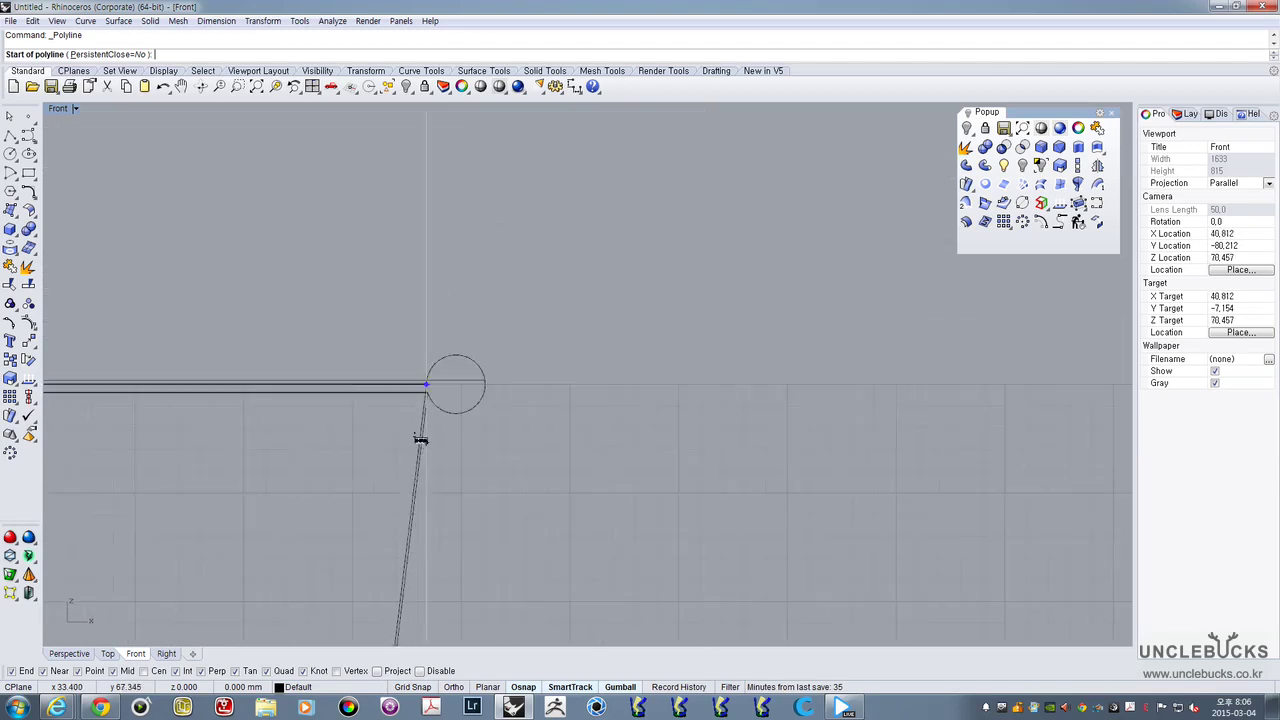
scroll(560, 260, up, 2)
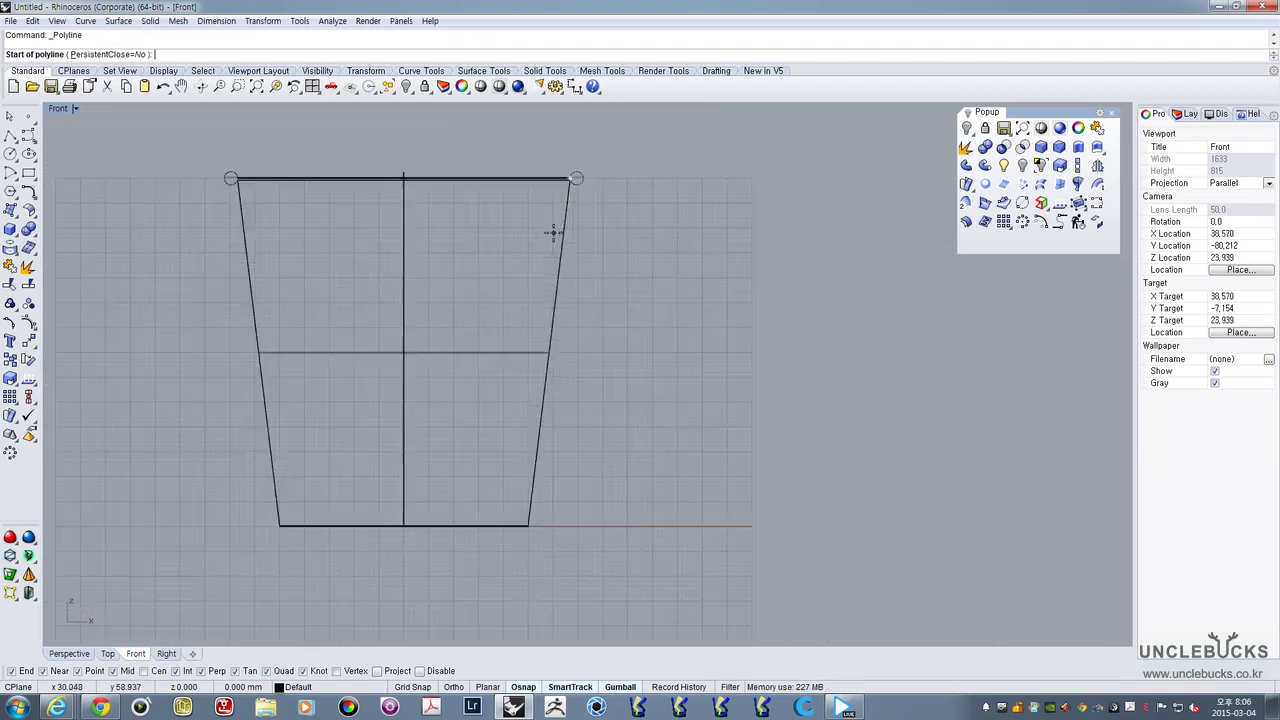
scroll(563, 194, down, 2)
scroll(560, 180, up, 6)
scroll(566, 257, up, 5)
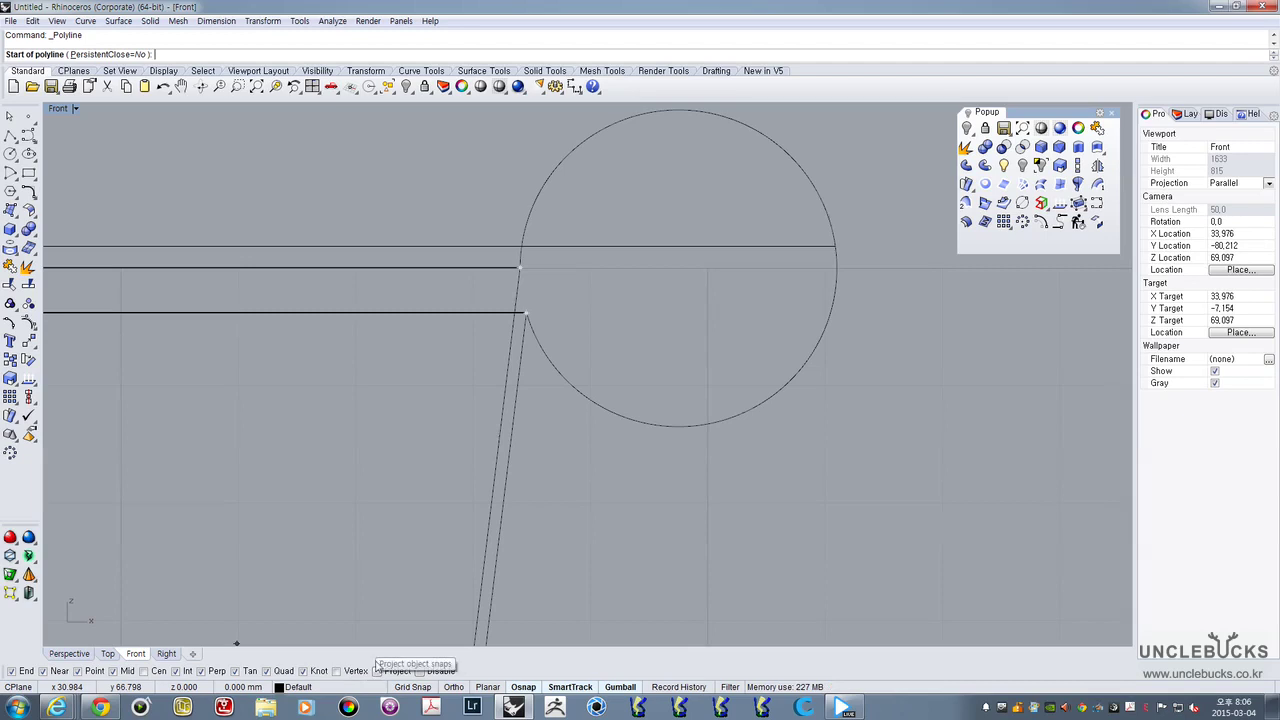
scroll(489, 411, down, 10)
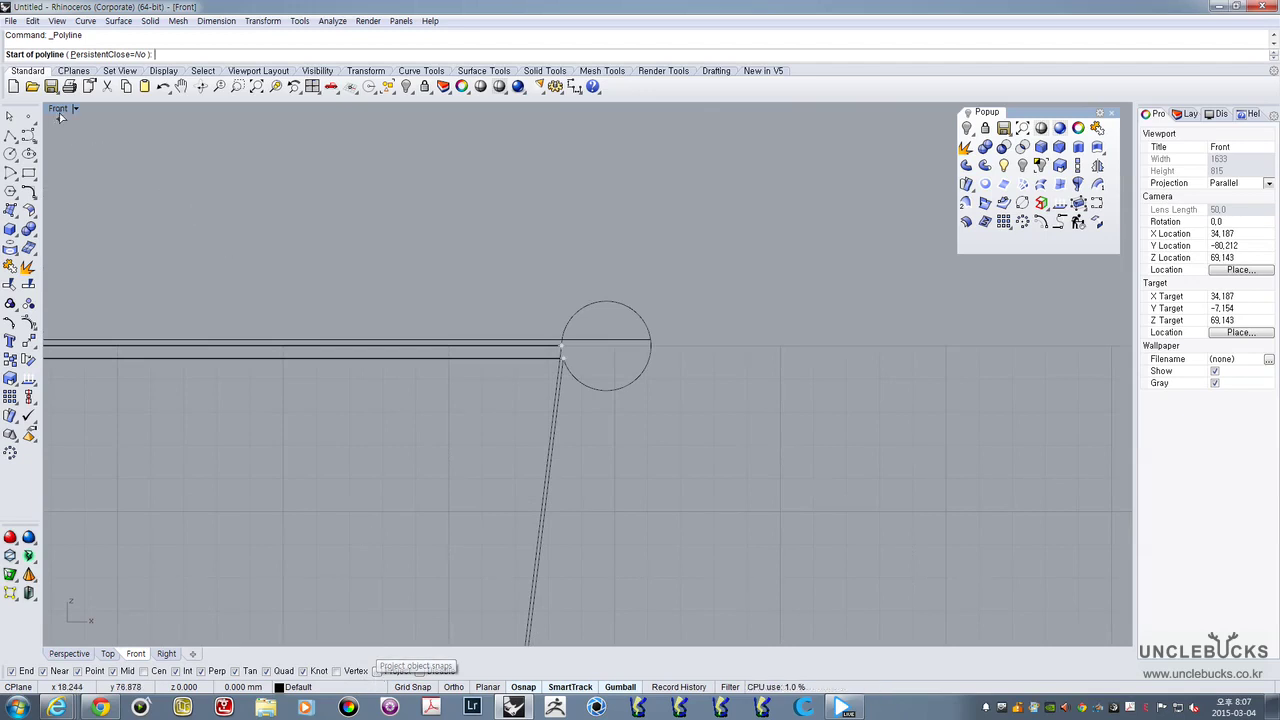
right_drag(197, 268, 391, 267)
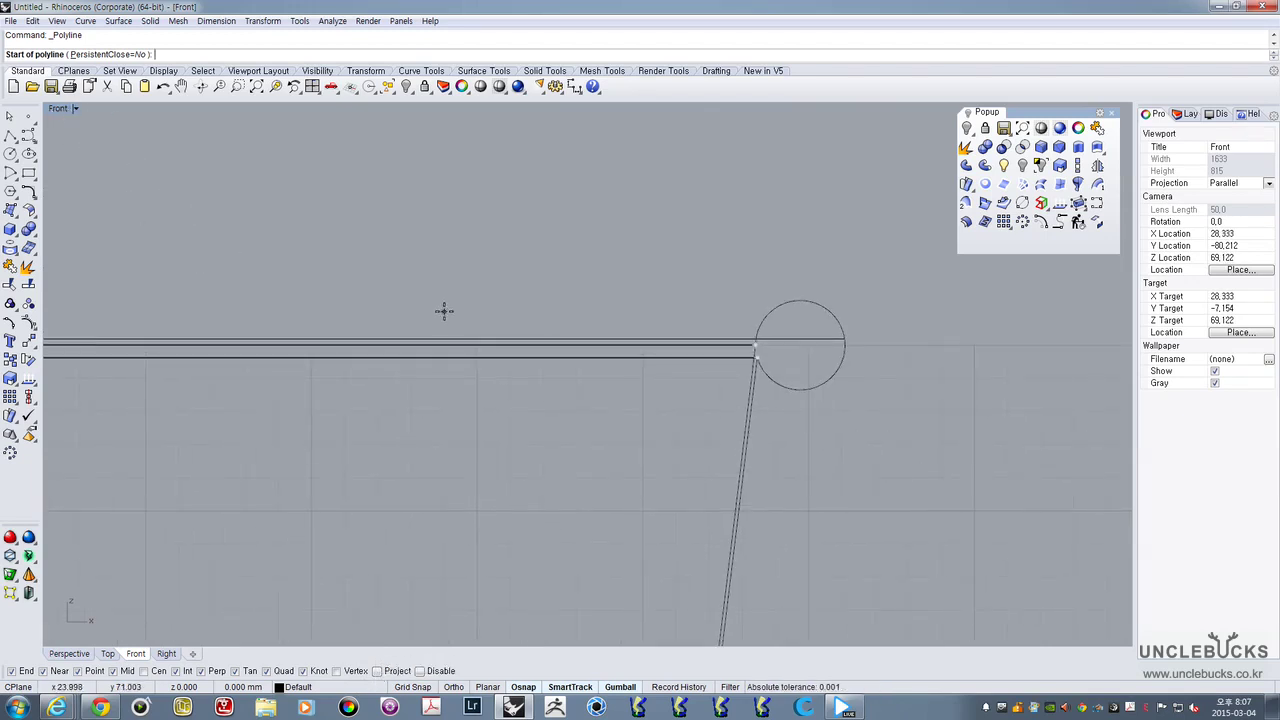
scroll(443, 312, down, 6)
right_drag(329, 365, 464, 275)
scroll(465, 277, down, 4)
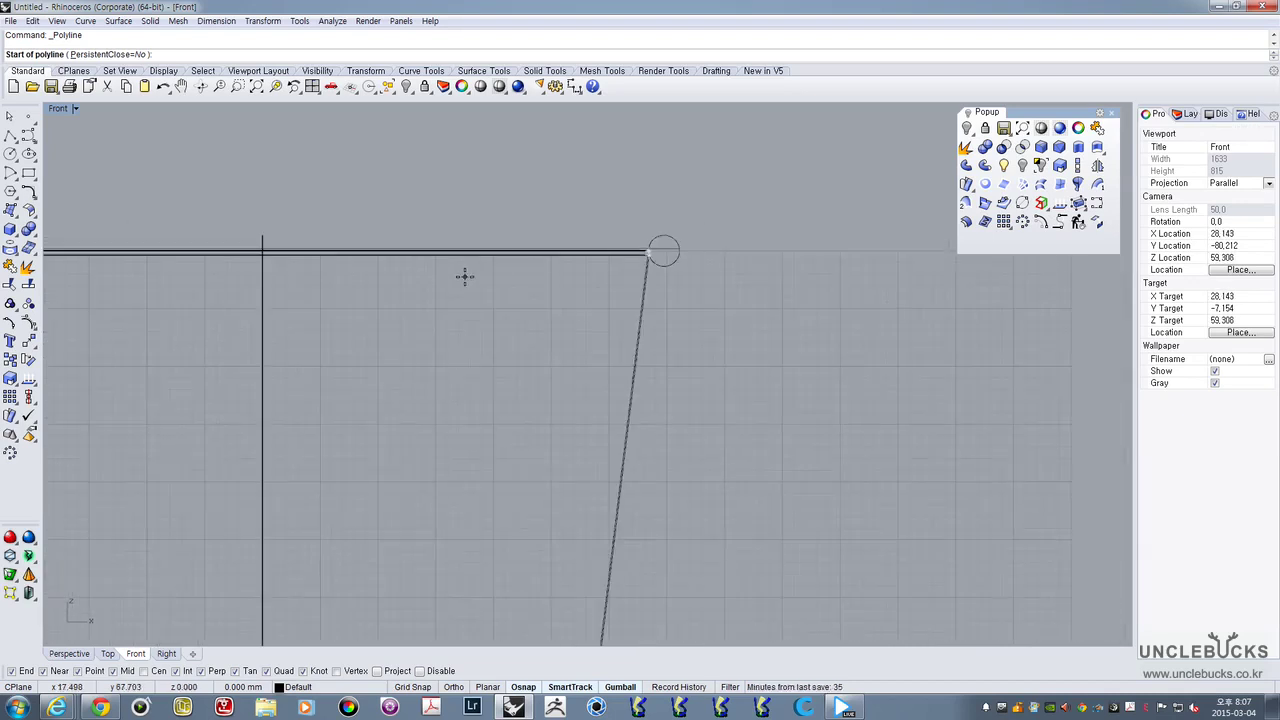
scroll(680, 250, up, 10)
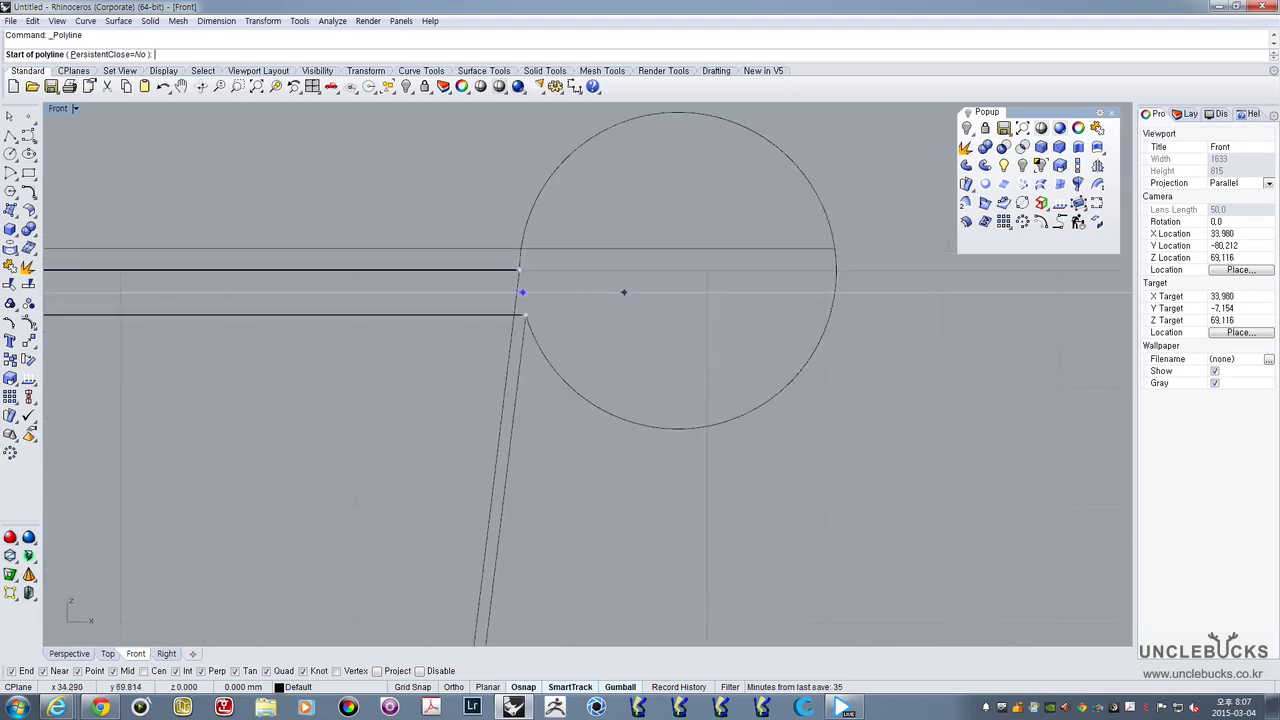
scroll(624, 292, up, 4)
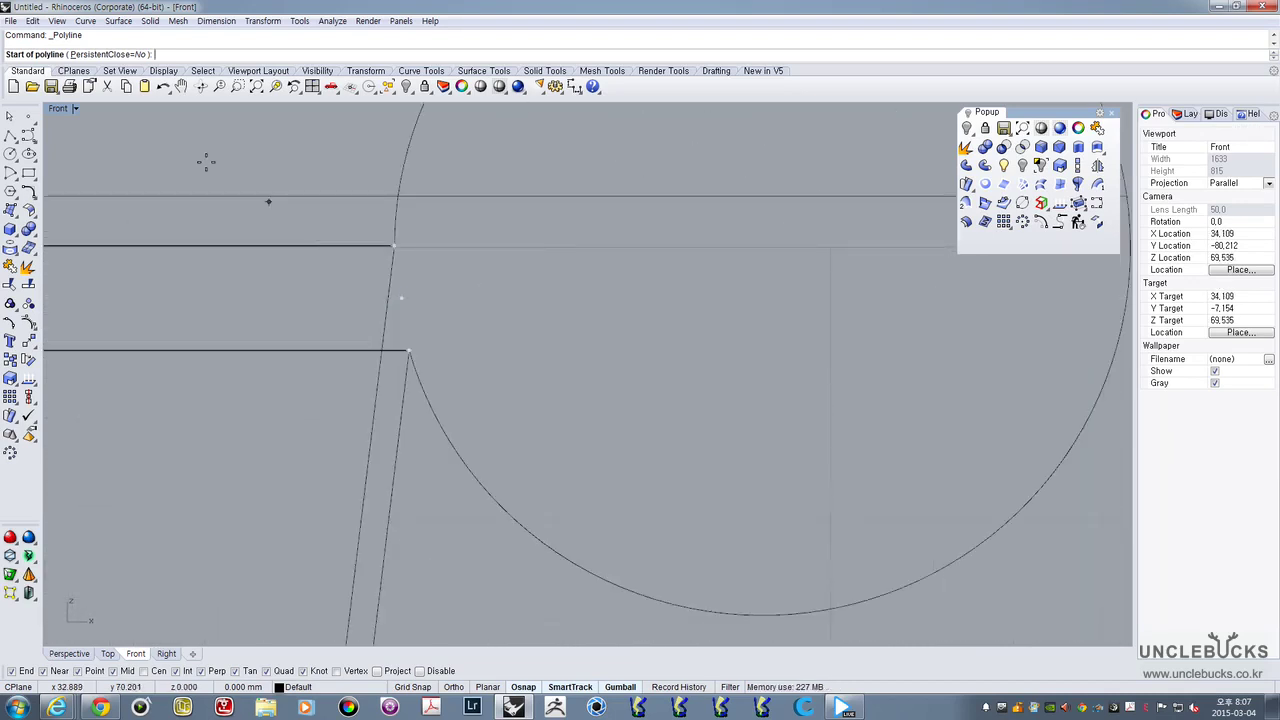
Enable the Project object snap and draw a straight polyline from the wall's junction with the rolled rim to the cup's outer bottom corner
click(377, 671)
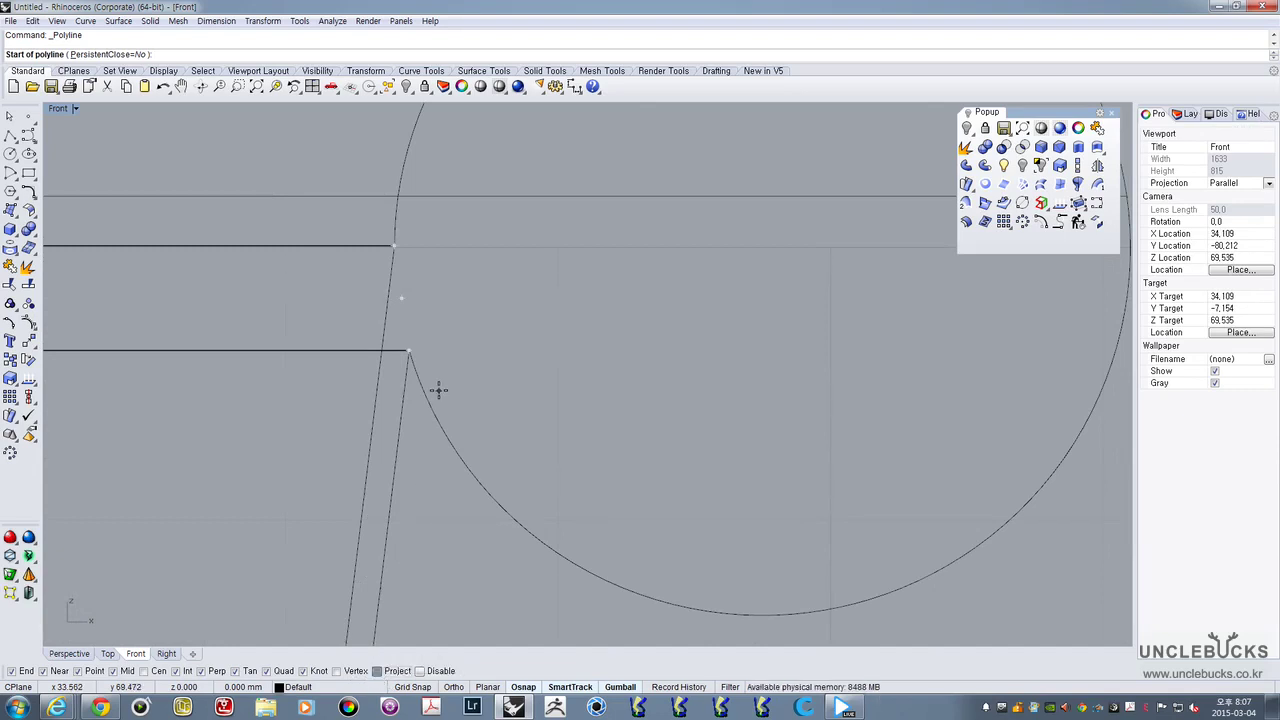
click(406, 349)
scroll(551, 246, up, 3)
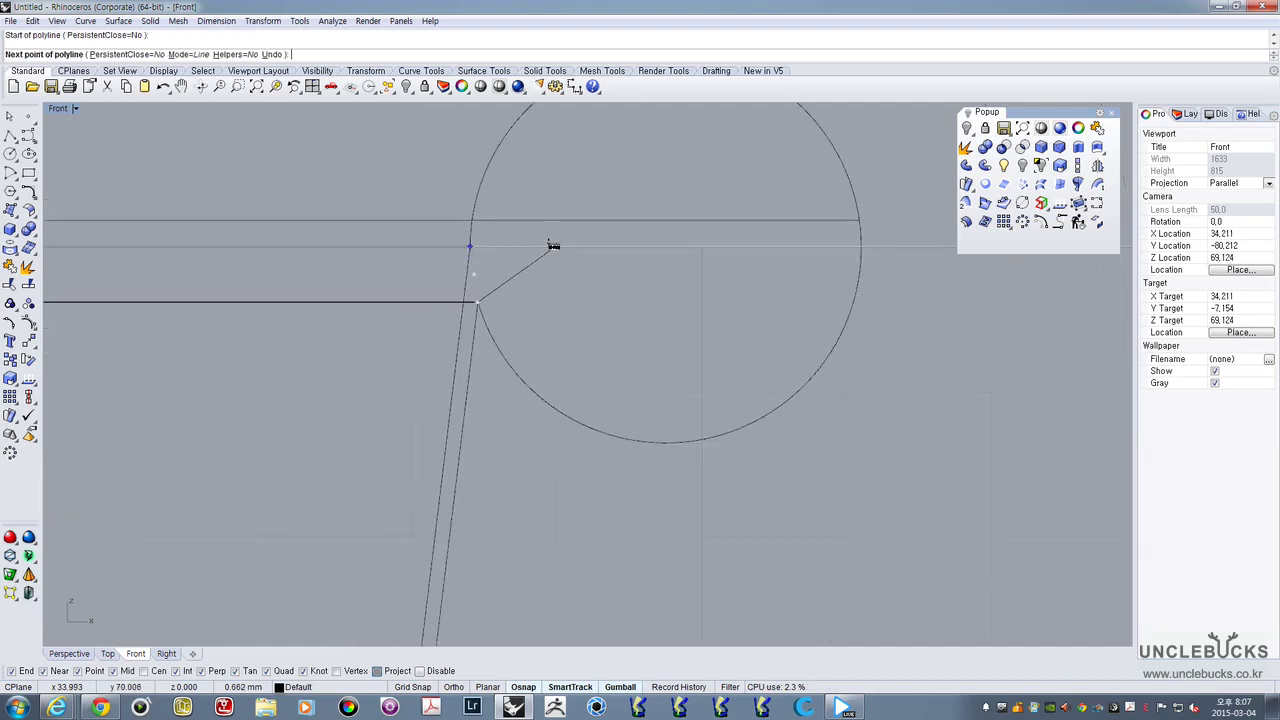
scroll(551, 246, down, 5)
scroll(550, 320, up, 5)
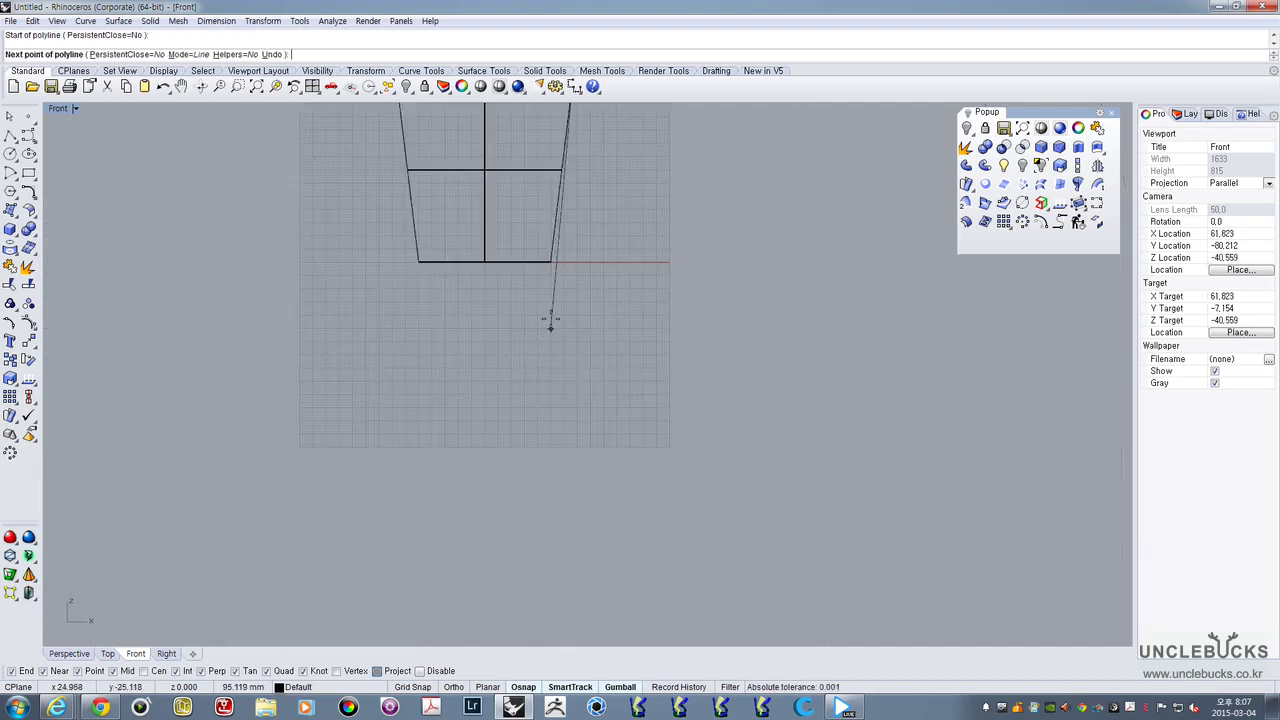
scroll(558, 228, up, 5)
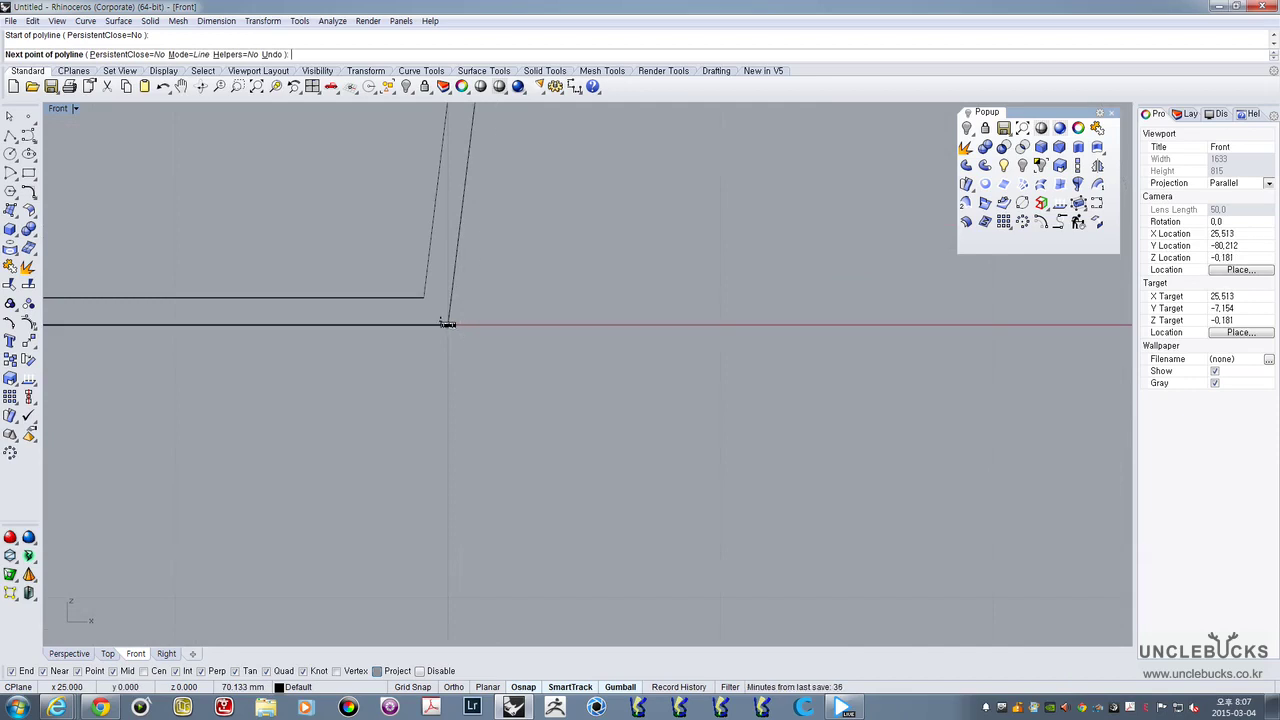
click(447, 324)
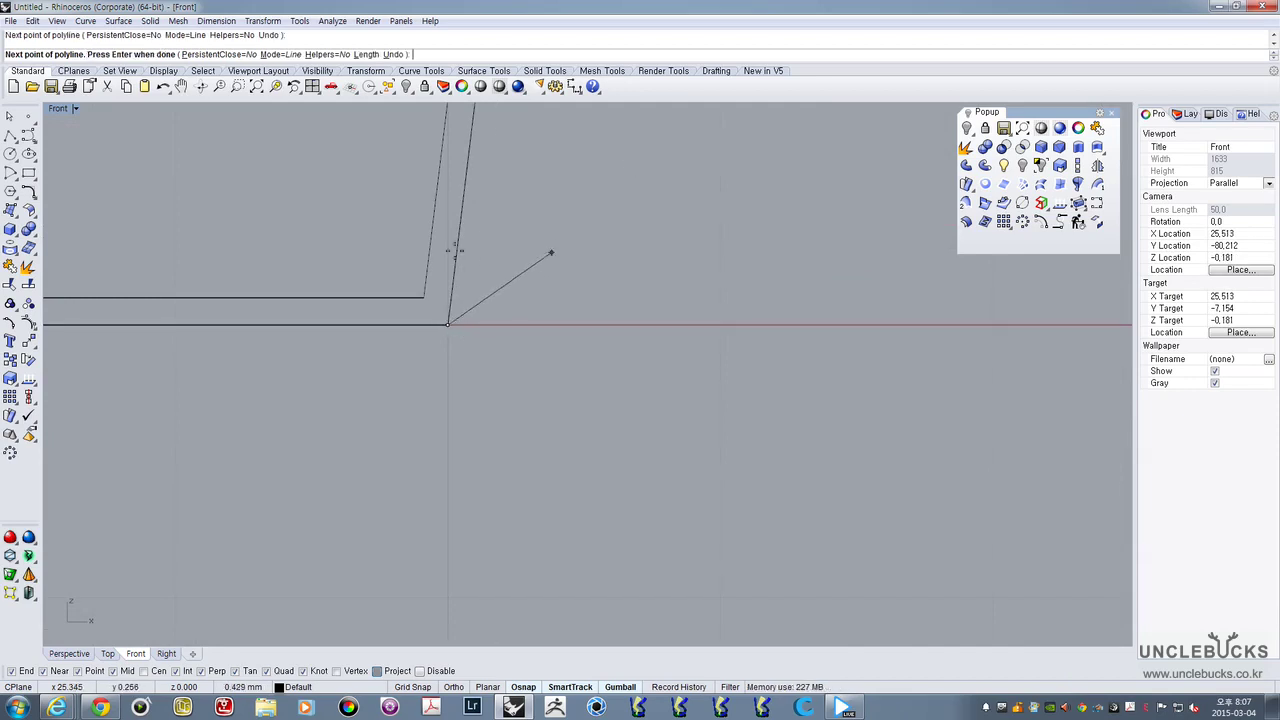
scroll(640, 321, down, 5)
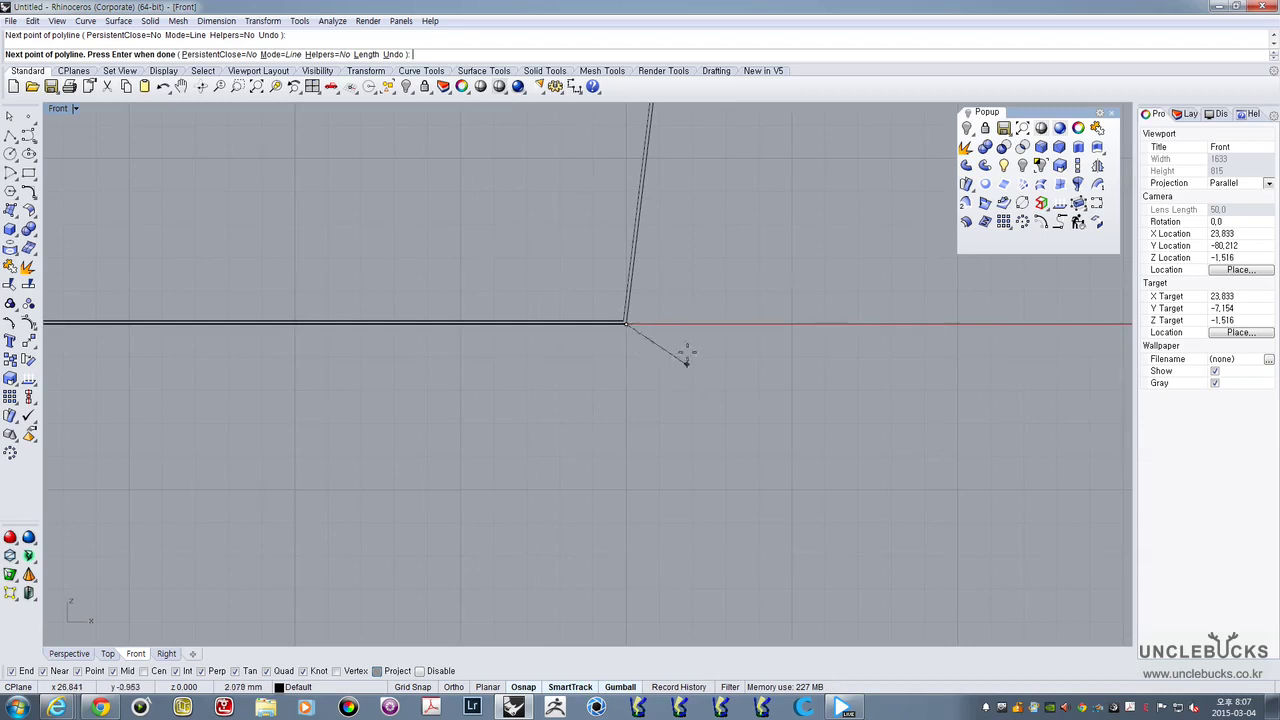
right_click(686, 417)
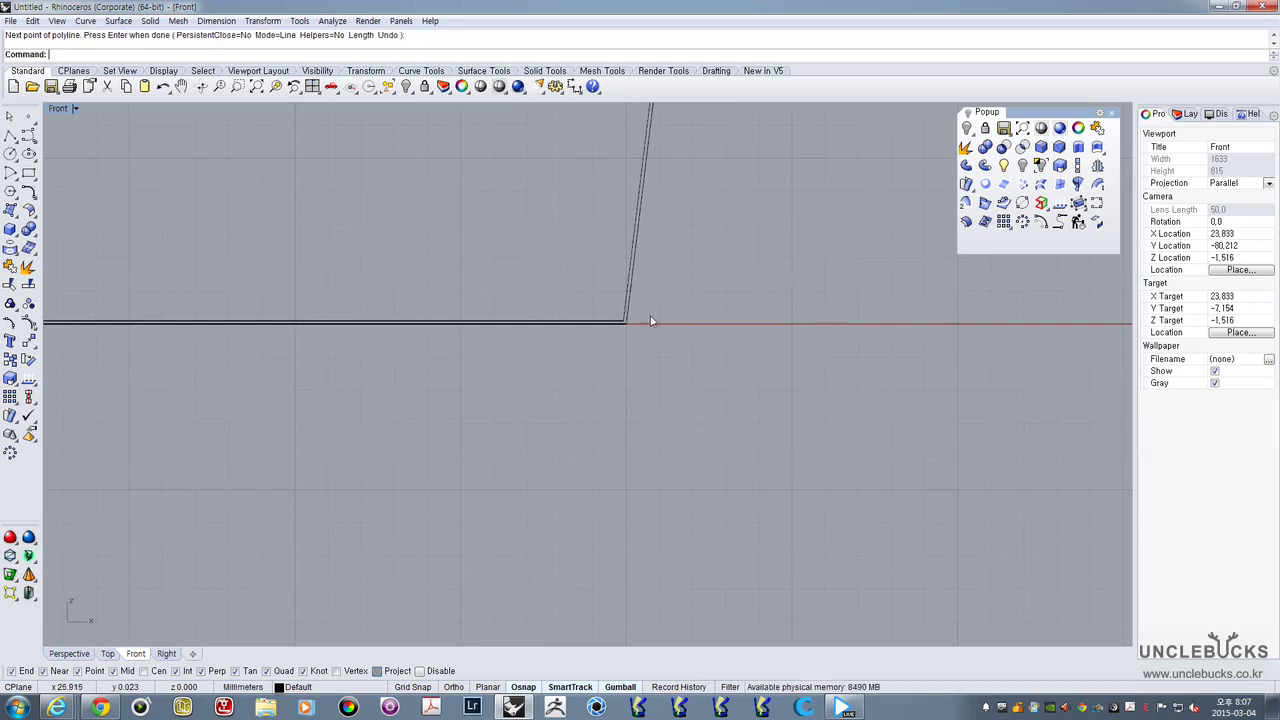
Select the new wall line rather than the cup and scale it about its midpoint so it extends past the cup's rim and base
scroll(639, 306, up, 6)
scroll(616, 324, up, 3)
click(636, 349)
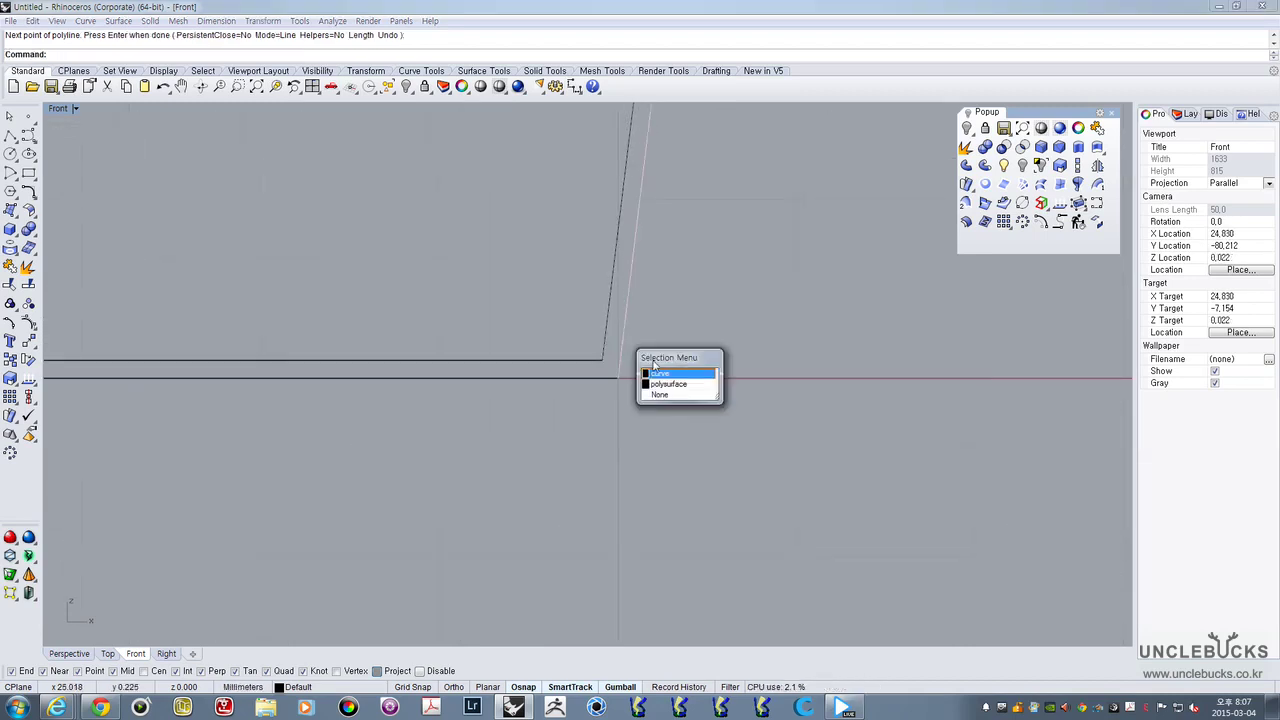
click(655, 374)
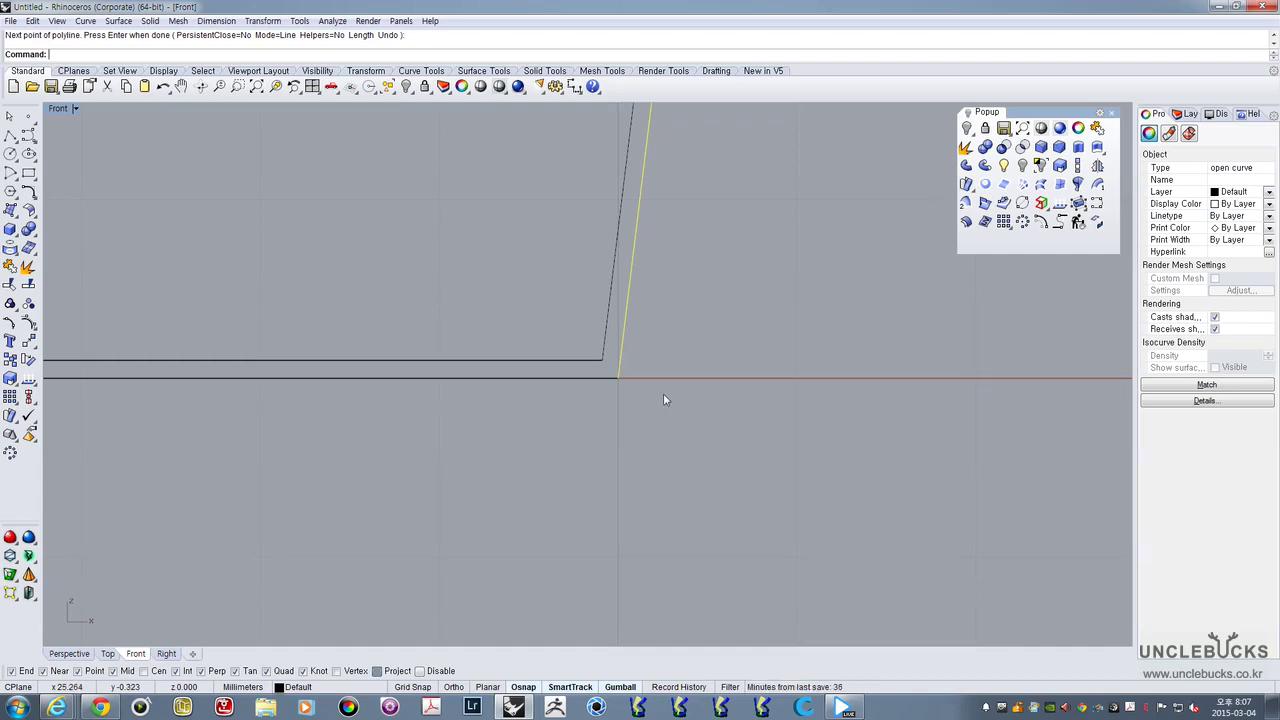
right_drag(675, 214, 663, 416)
scroll(656, 401, down, 20)
right_drag(685, 219, 682, 421)
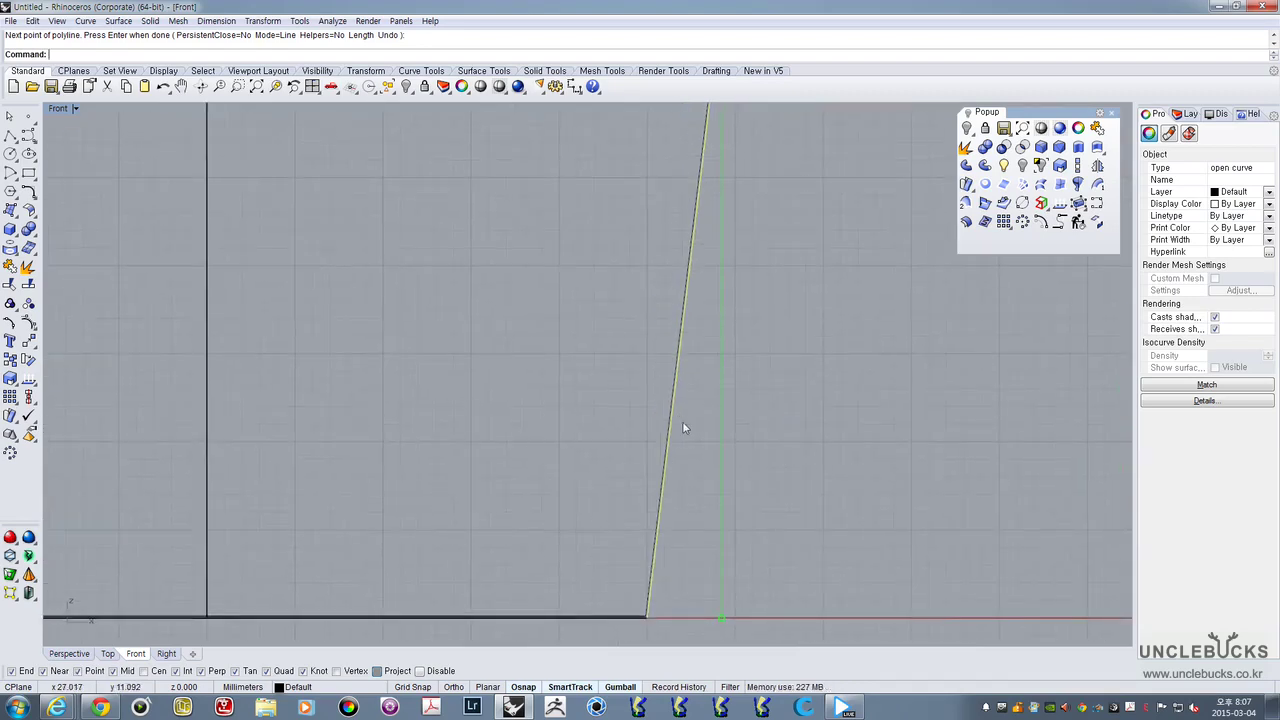
scroll(682, 418, down, 8)
scroll(717, 178, up, 6)
right_drag(716, 182, 660, 349)
scroll(660, 349, down, 4)
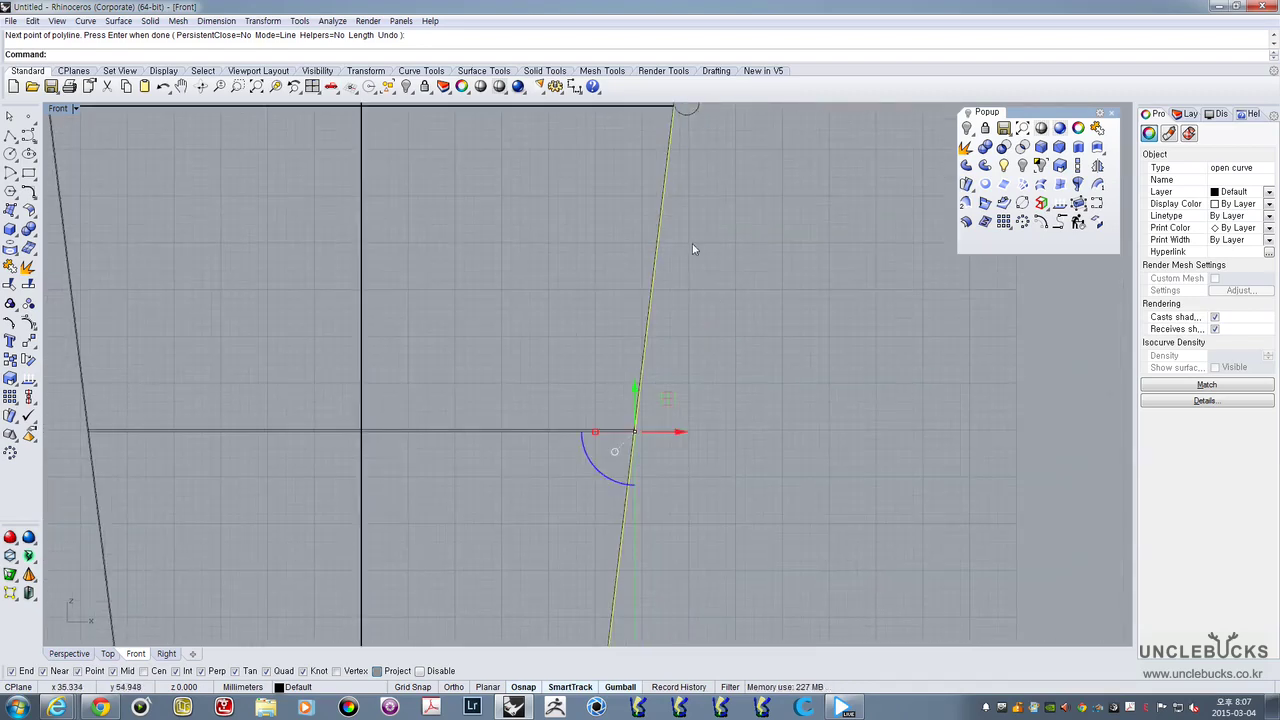
scroll(655, 420, down, 3)
scroll(667, 295, up, 3)
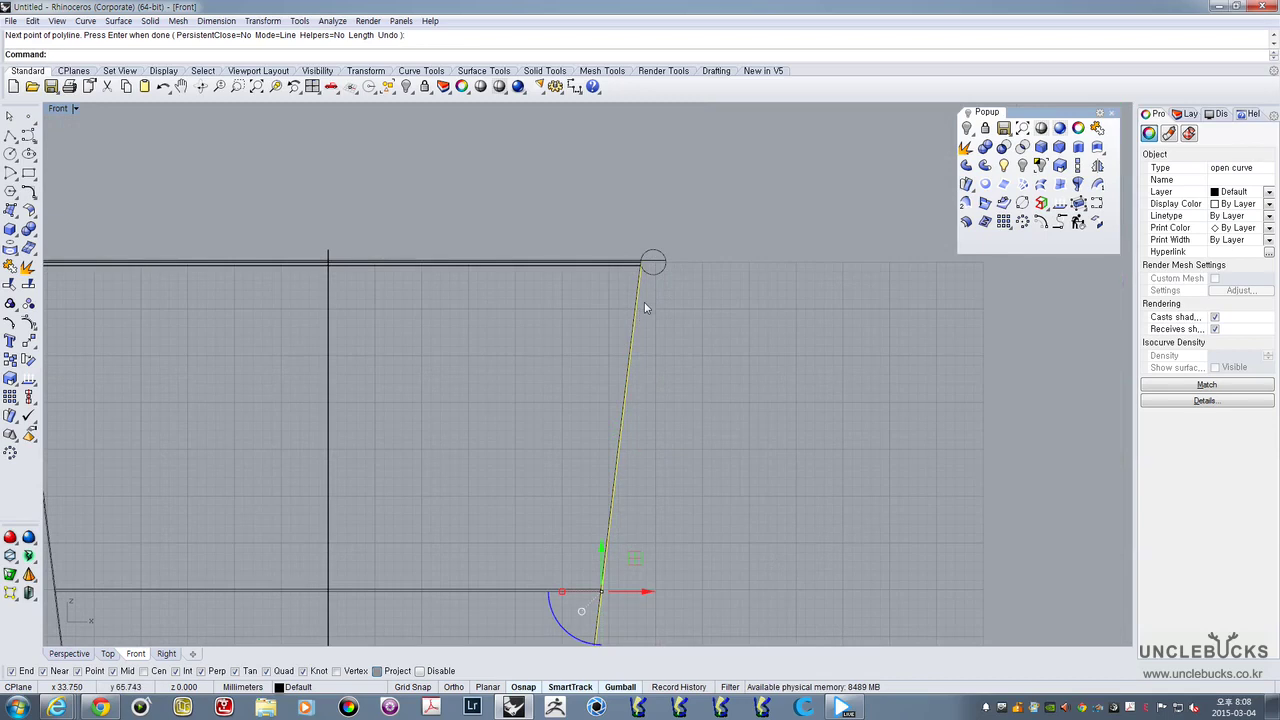
scroll(630, 370, down, 3)
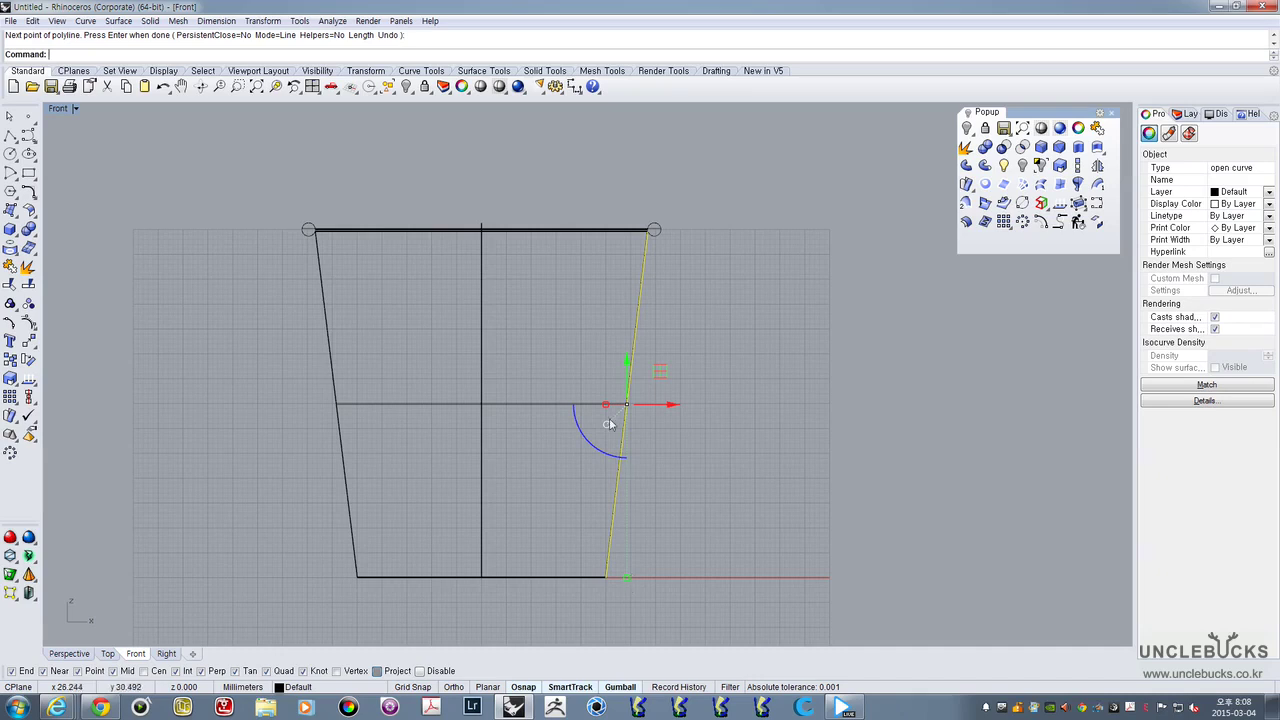
mouse_move(590, 442)
mouse_down()
mouse_move(524, 449)
mouse_move(431, 434)
mouse_move(560, 406)
mouse_move(857, 410)
mouse_move(656, 413)
mouse_move(520, 394)
mouse_move(545, 392)
mouse_move(671, 289)
mouse_move(583, 329)
mouse_move(595, 333)
mouse_up()
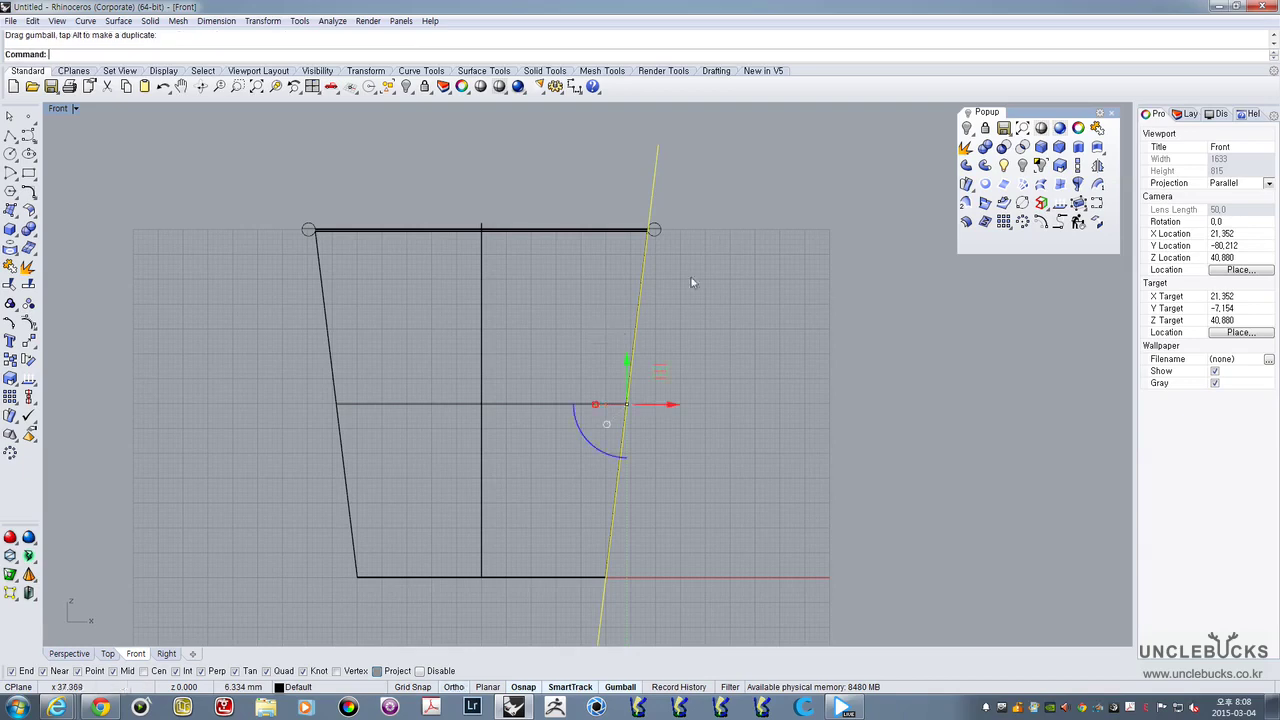
Set the display color of the line along the cup's slanted wall to Red
scroll(691, 286, down, 2)
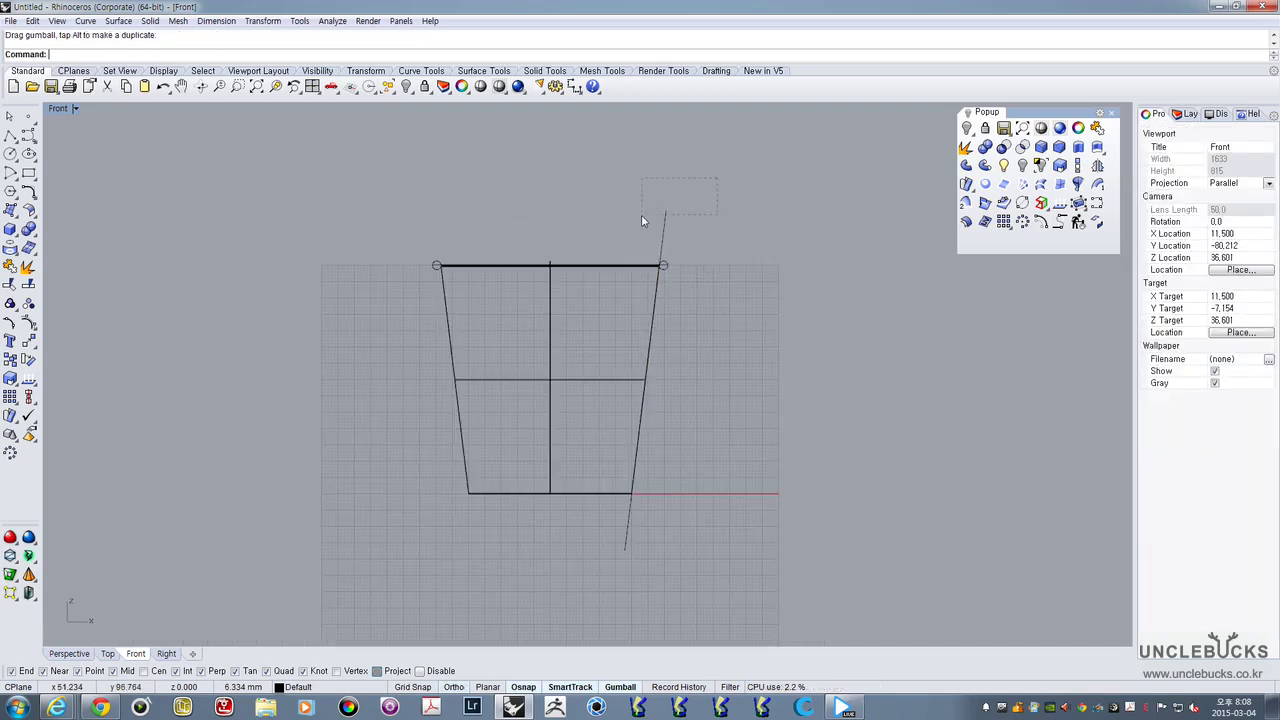
drag(641, 220, 641, 216)
click(1243, 206)
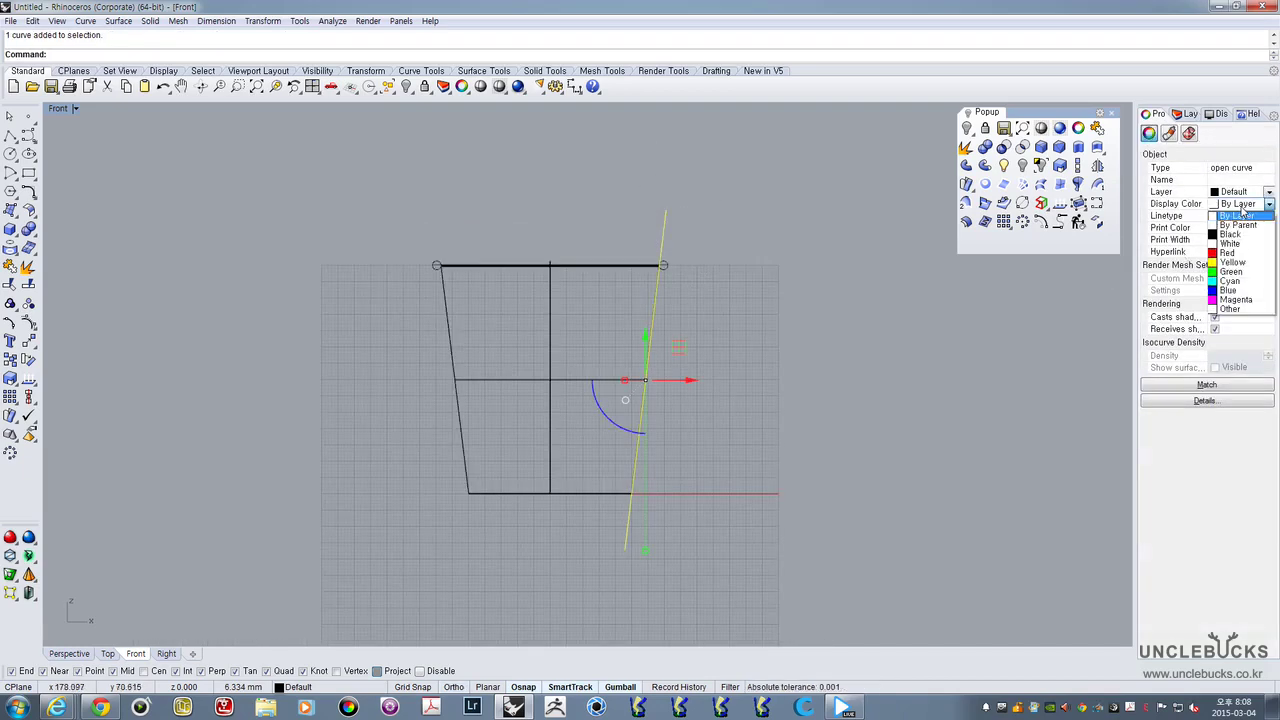
click(1232, 253)
key(Escape)
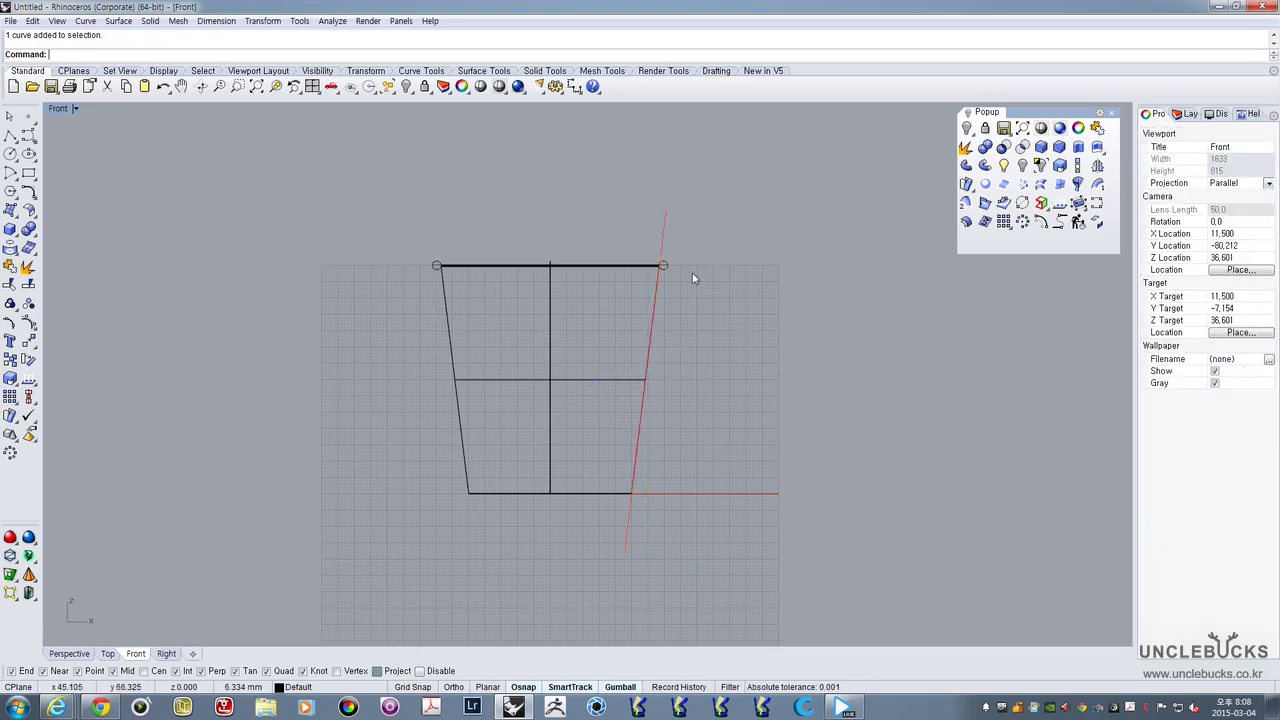
Examine the red line against the cup's wall and rolled rim, and check the reference photo of the cup holder in the browser
scroll(691, 277, up, 3)
scroll(548, 285, down, 4)
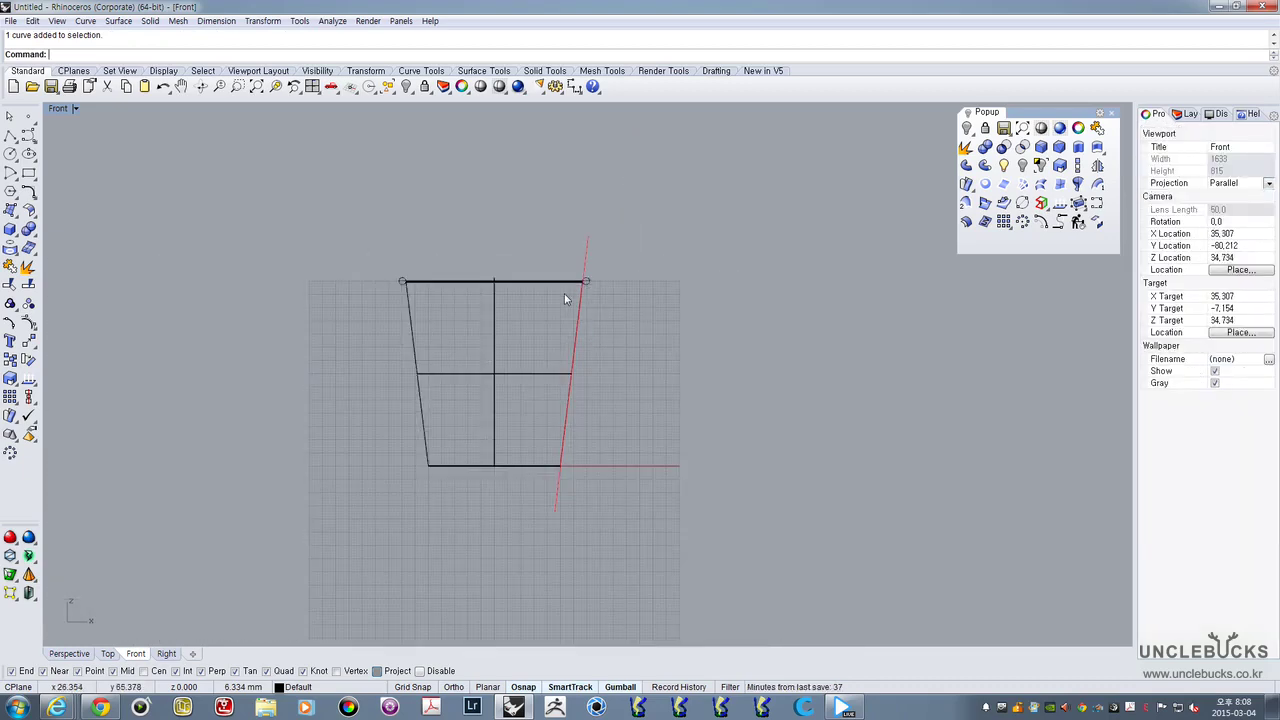
scroll(592, 282, up, 14)
right_drag(556, 348, 659, 318)
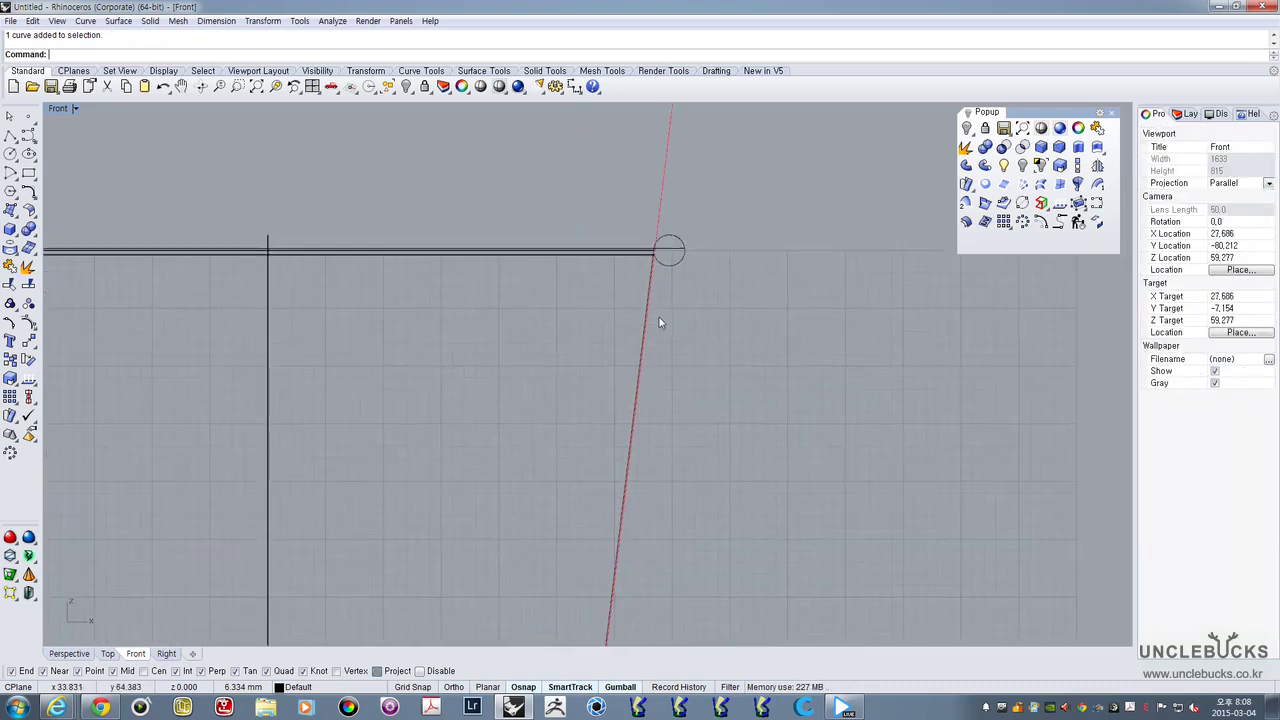
scroll(659, 322, down, 4)
scroll(699, 343, down, 3)
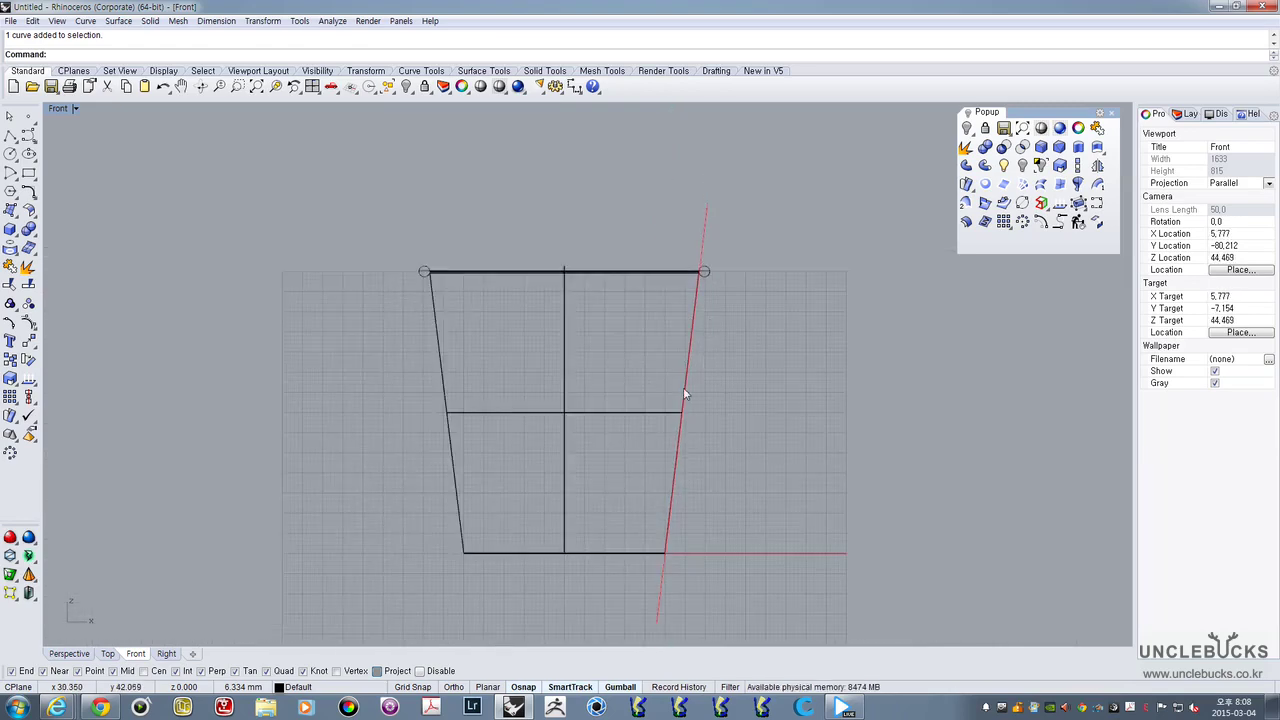
scroll(697, 340, up, 5)
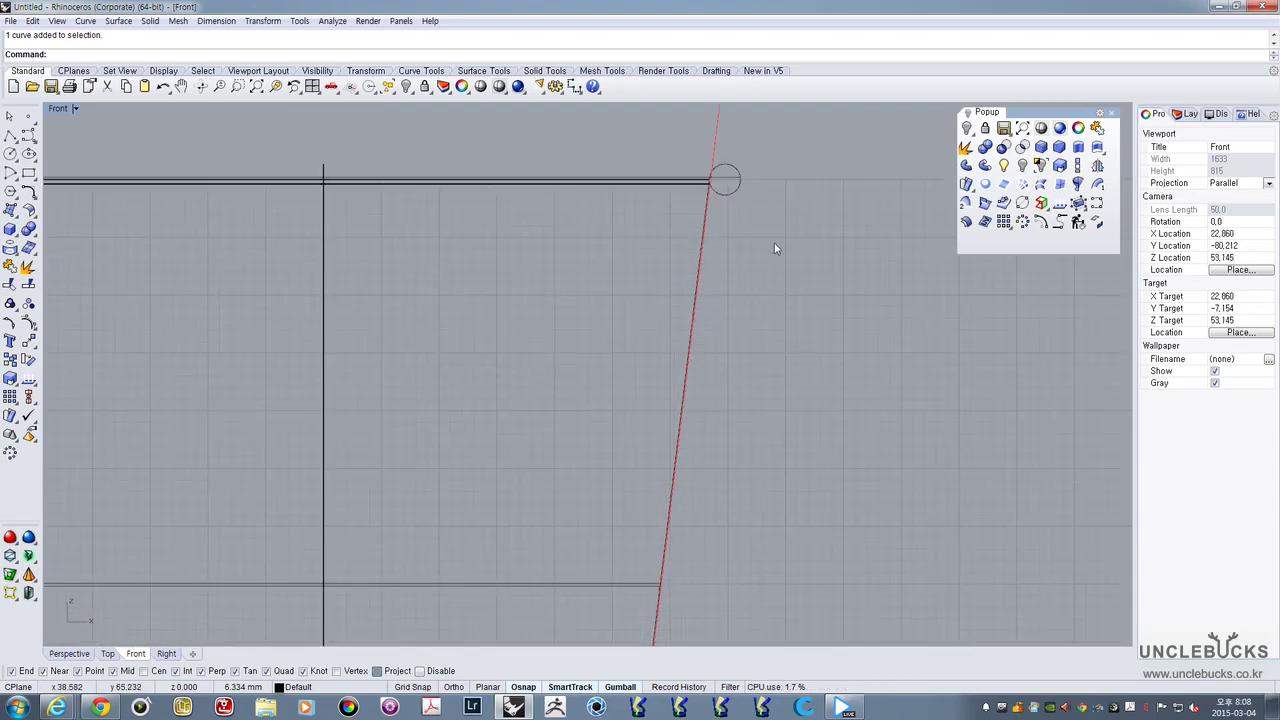
scroll(786, 306, down, 6)
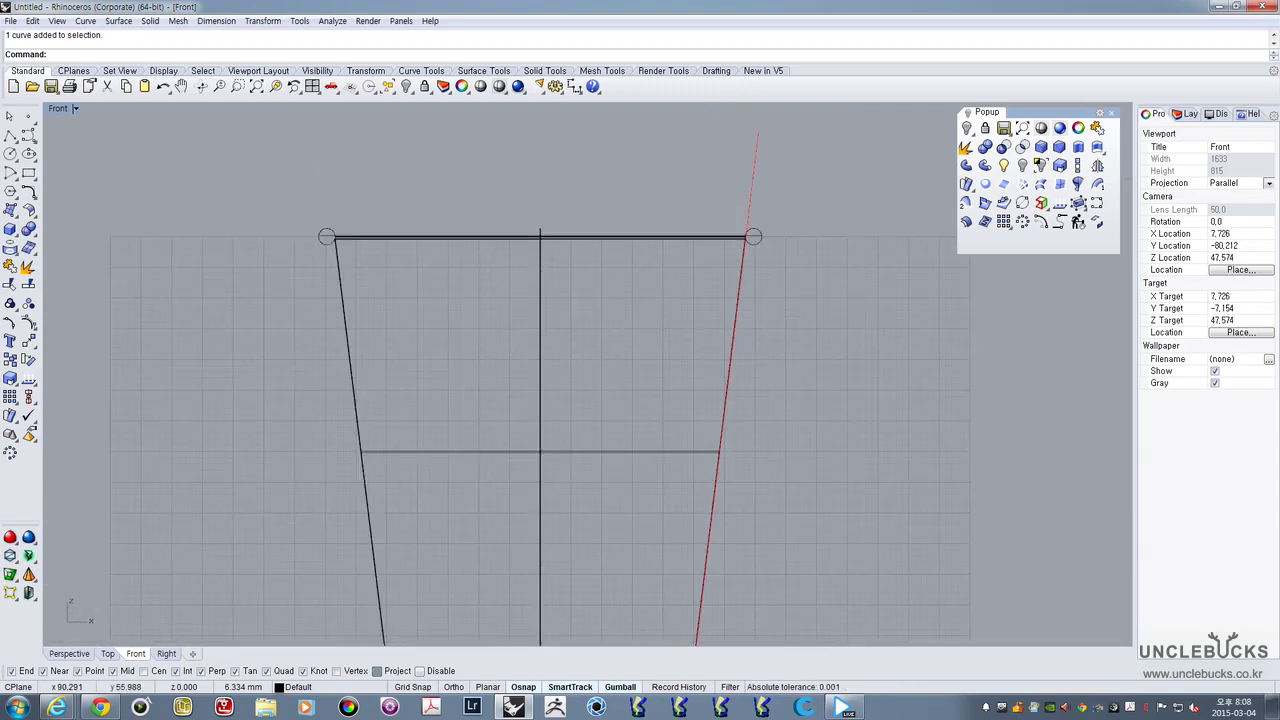
drag(1279, 70, 941, 70)
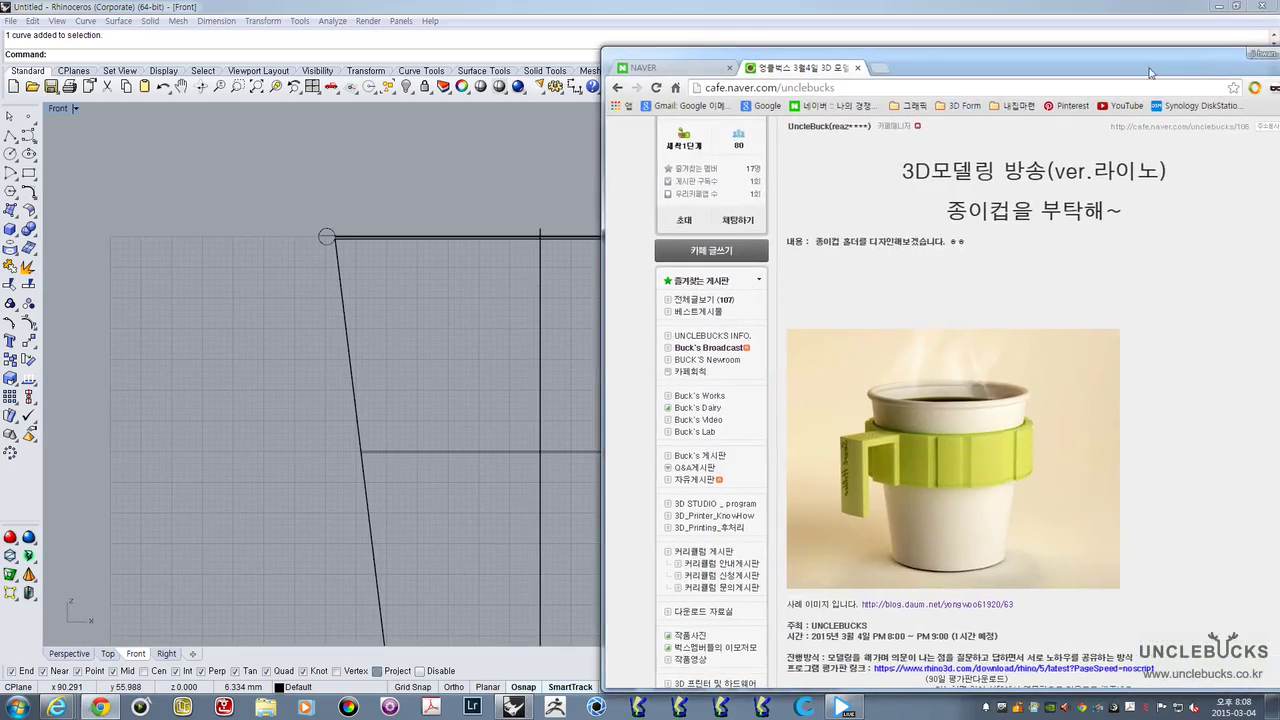
drag(1148, 67, 1279, 54)
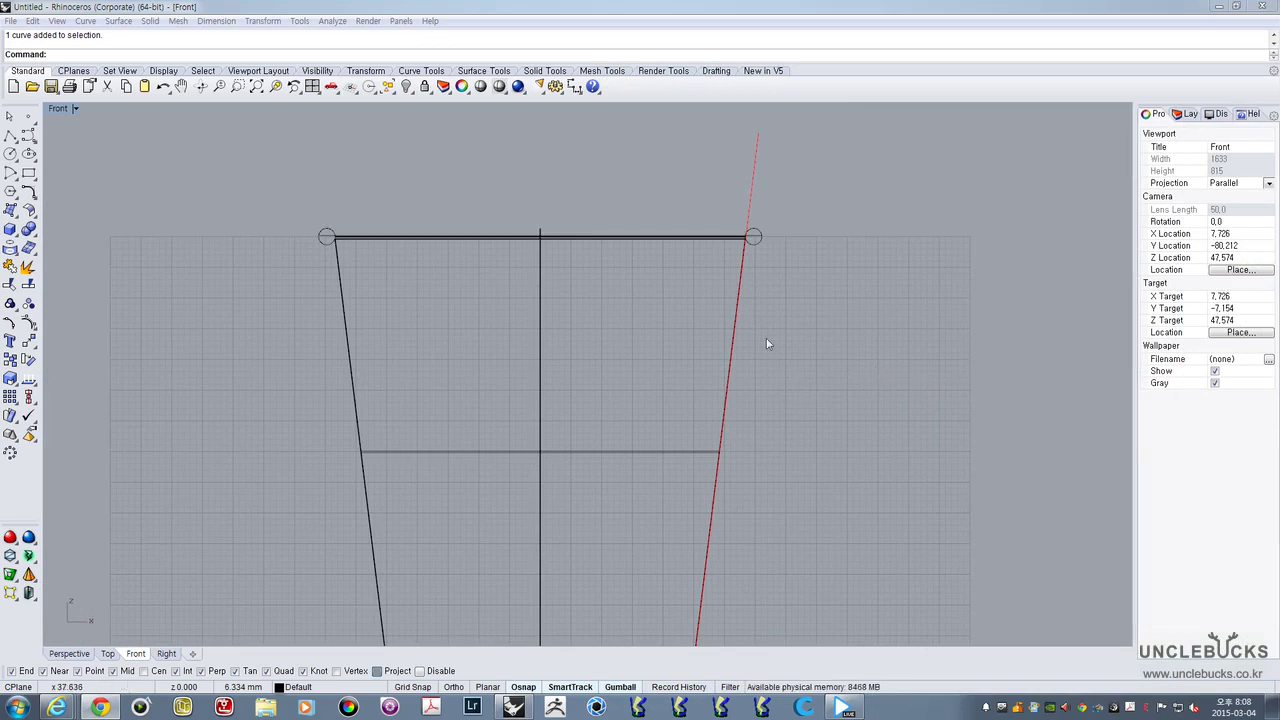
Select the red wall line where it extends above the cup's rim
scroll(722, 336, up, 4)
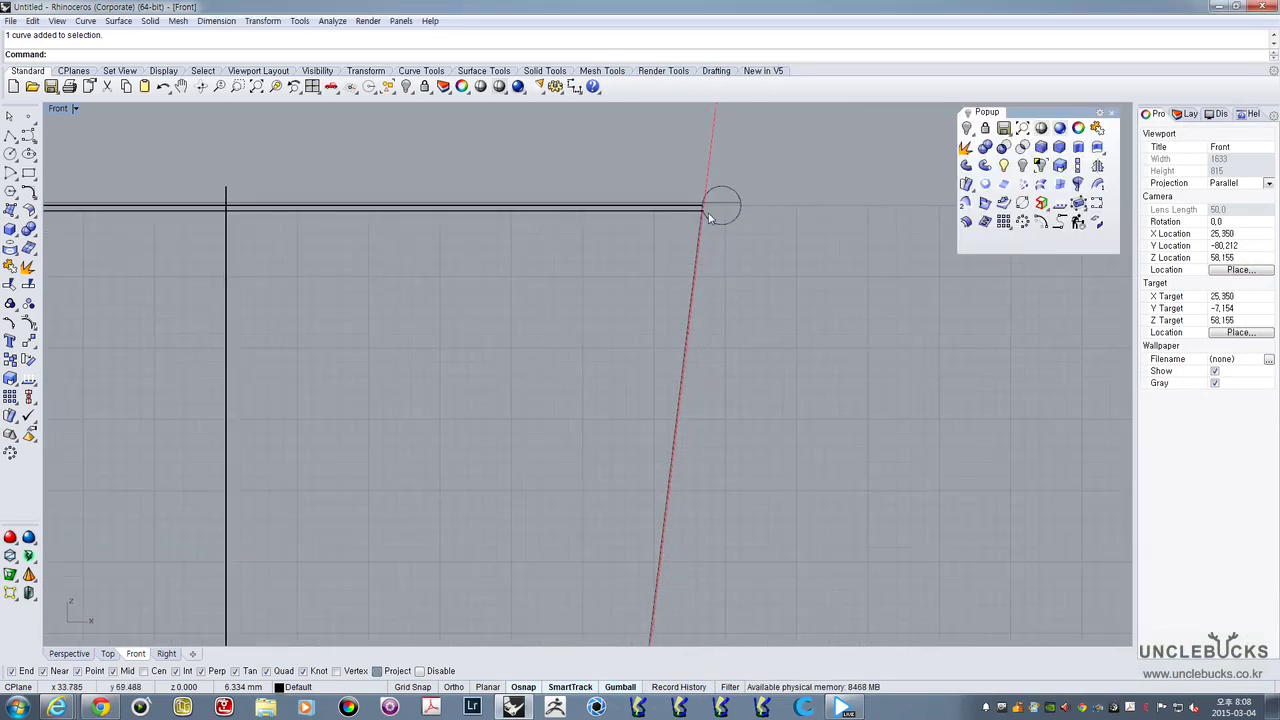
scroll(700, 317, down, 4)
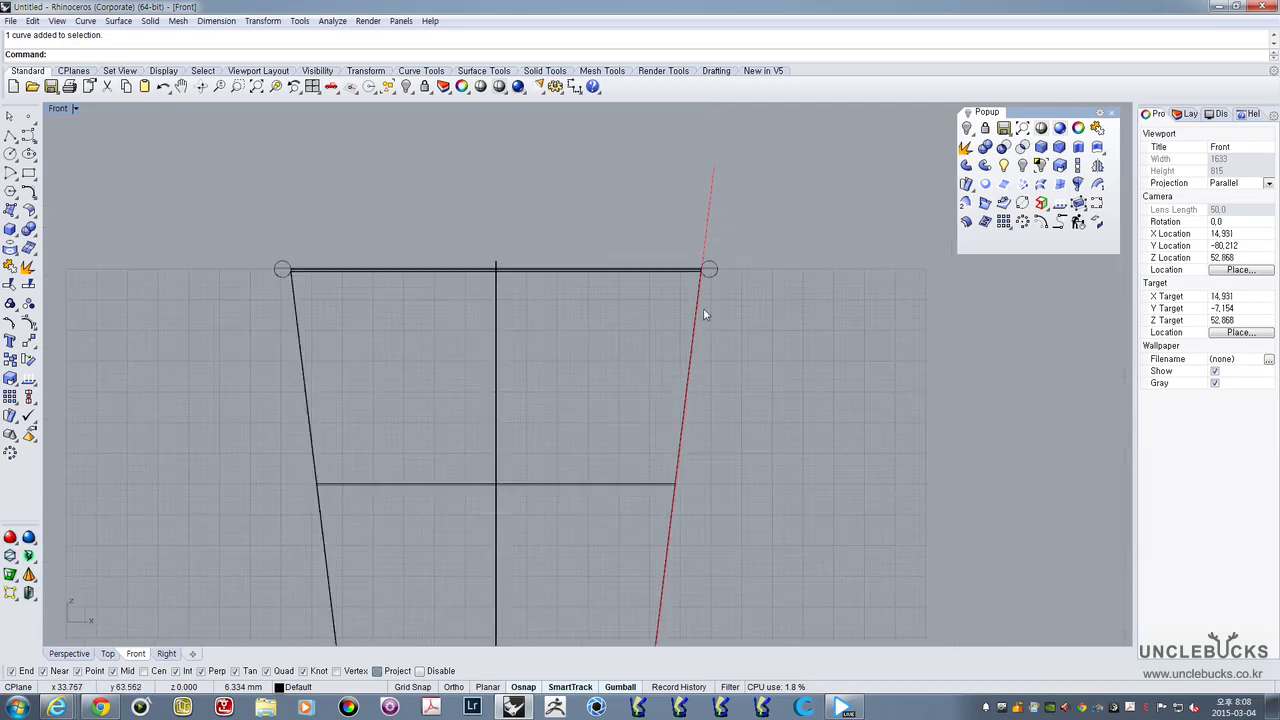
scroll(703, 308, up, 4)
click(707, 174)
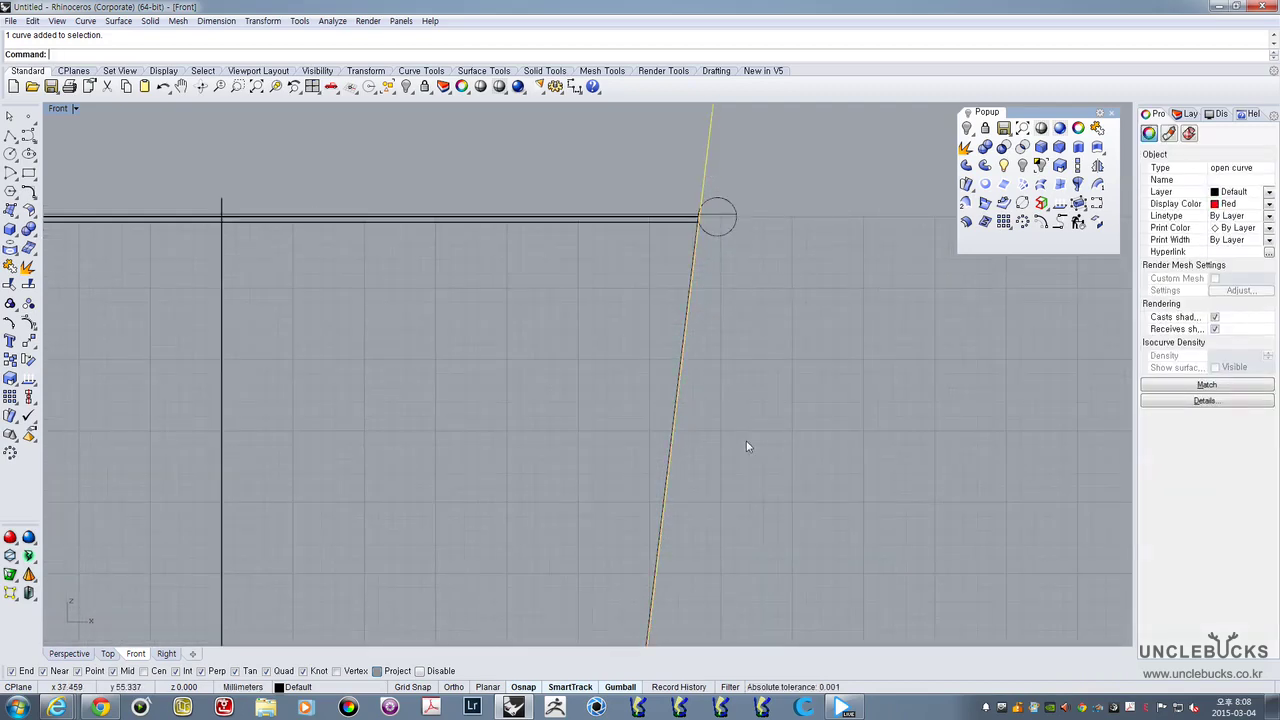
scroll(691, 394, down, 6)
scroll(657, 281, up, 3)
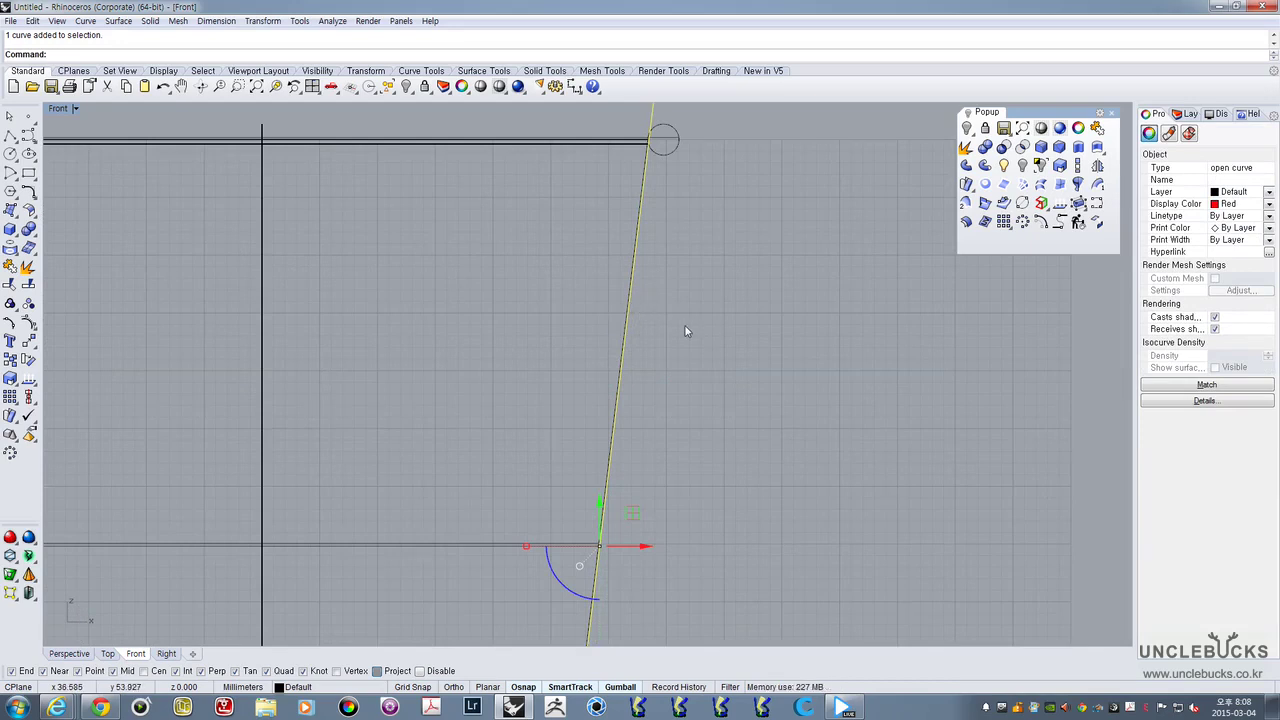
text(ffset)
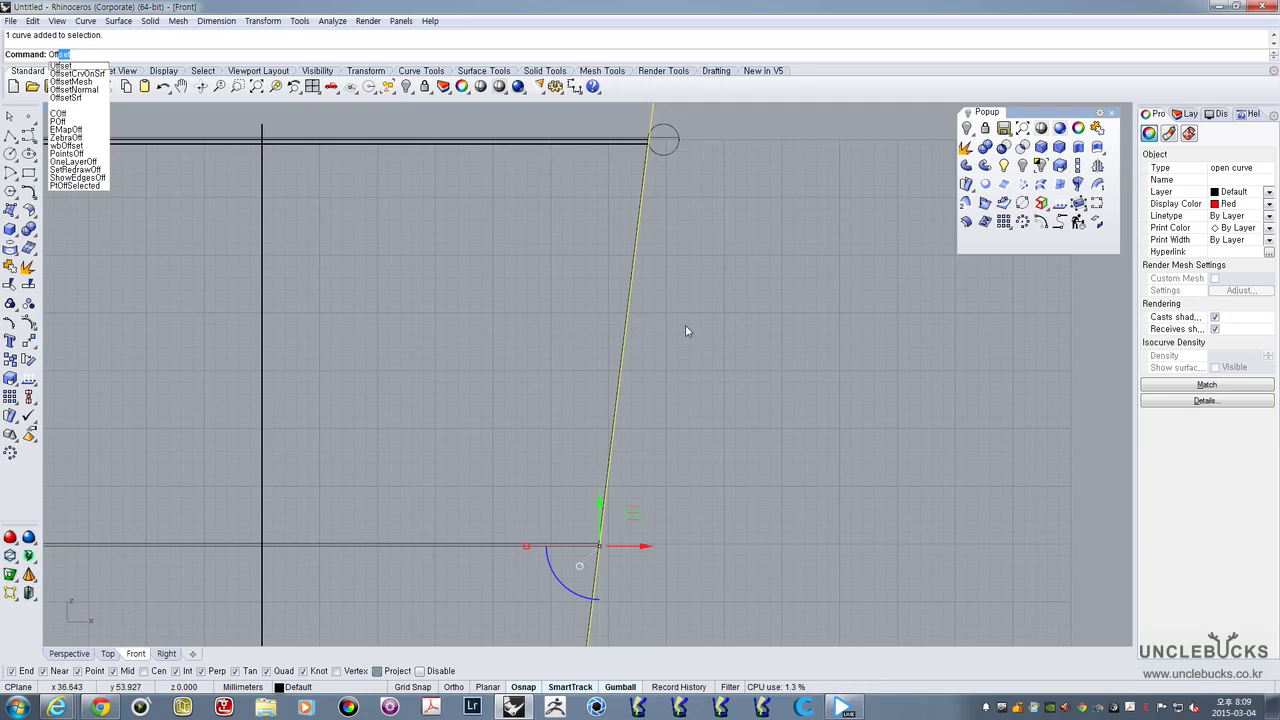
key(Return)
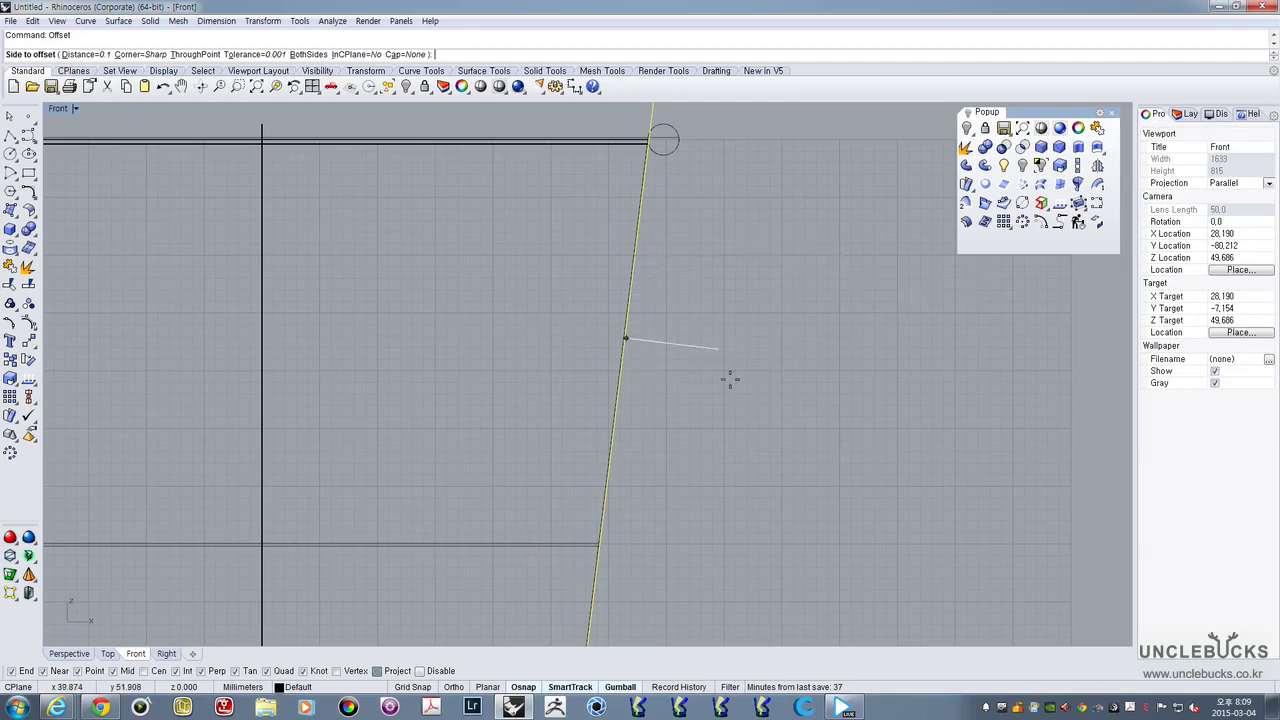
click(700, 390)
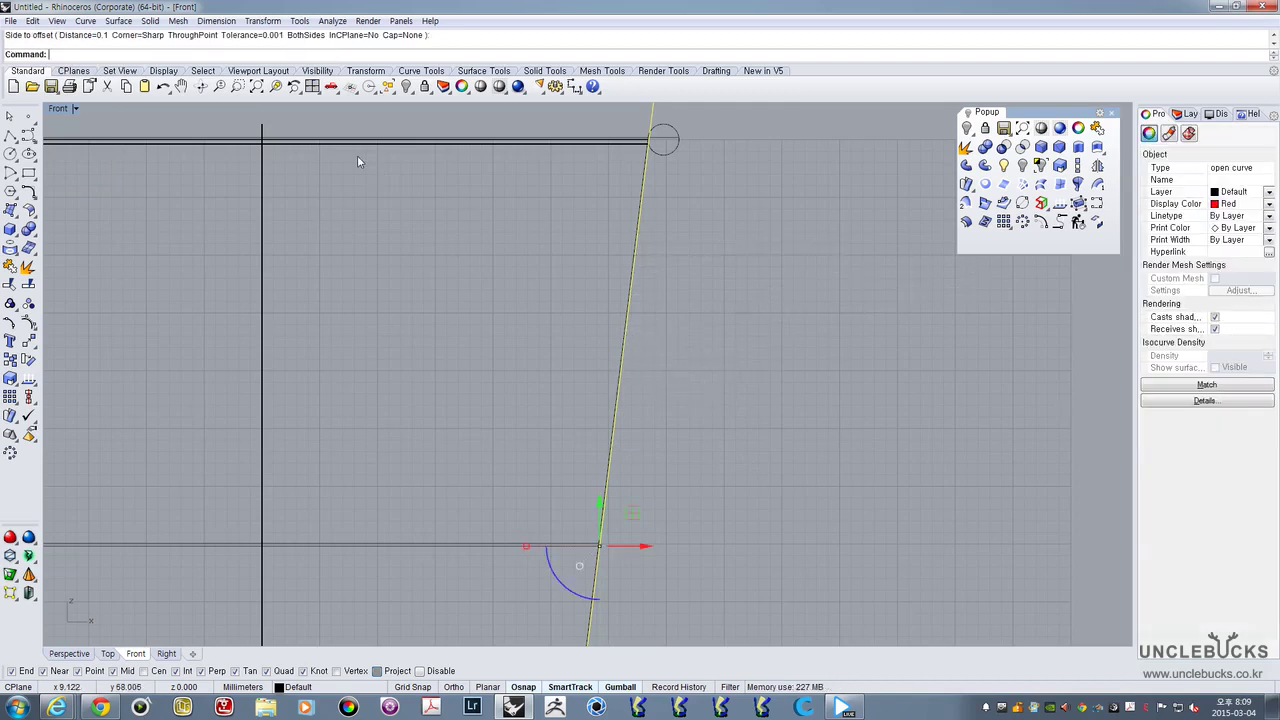
Offset the red wall line by 4 mm toward the outside of the cup
click(421, 71)
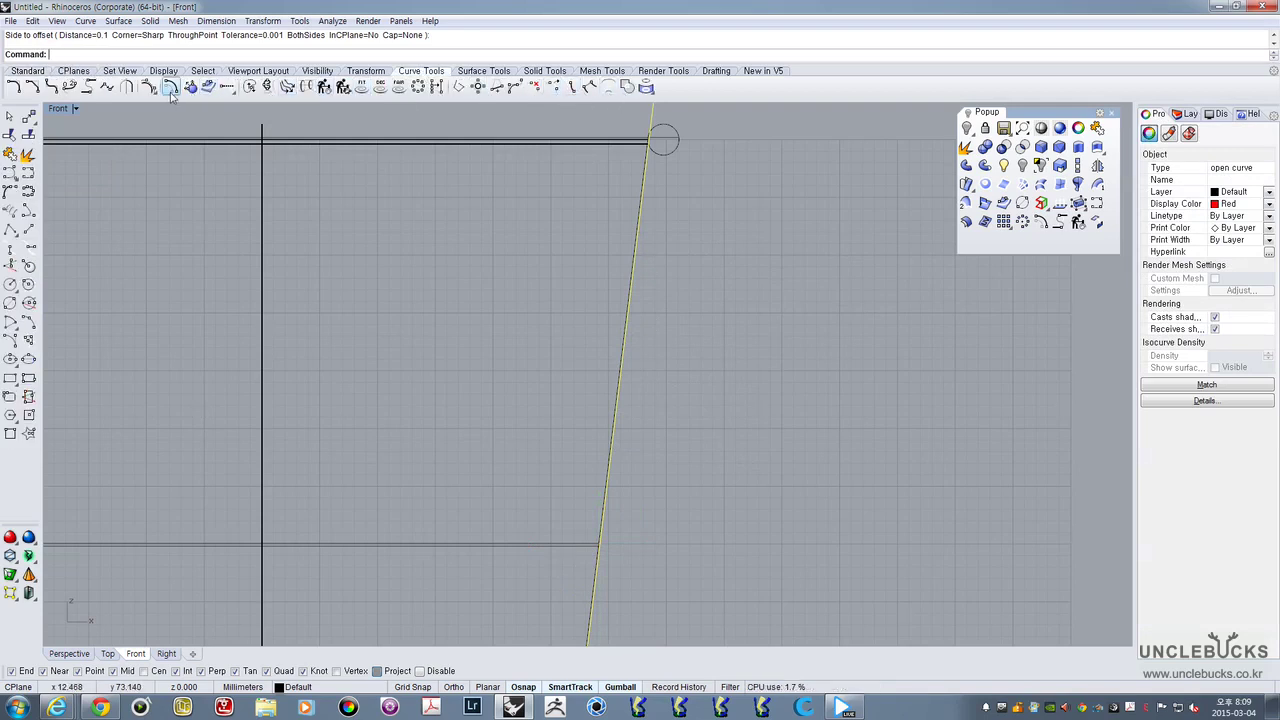
right_drag(638, 242, 644, 206)
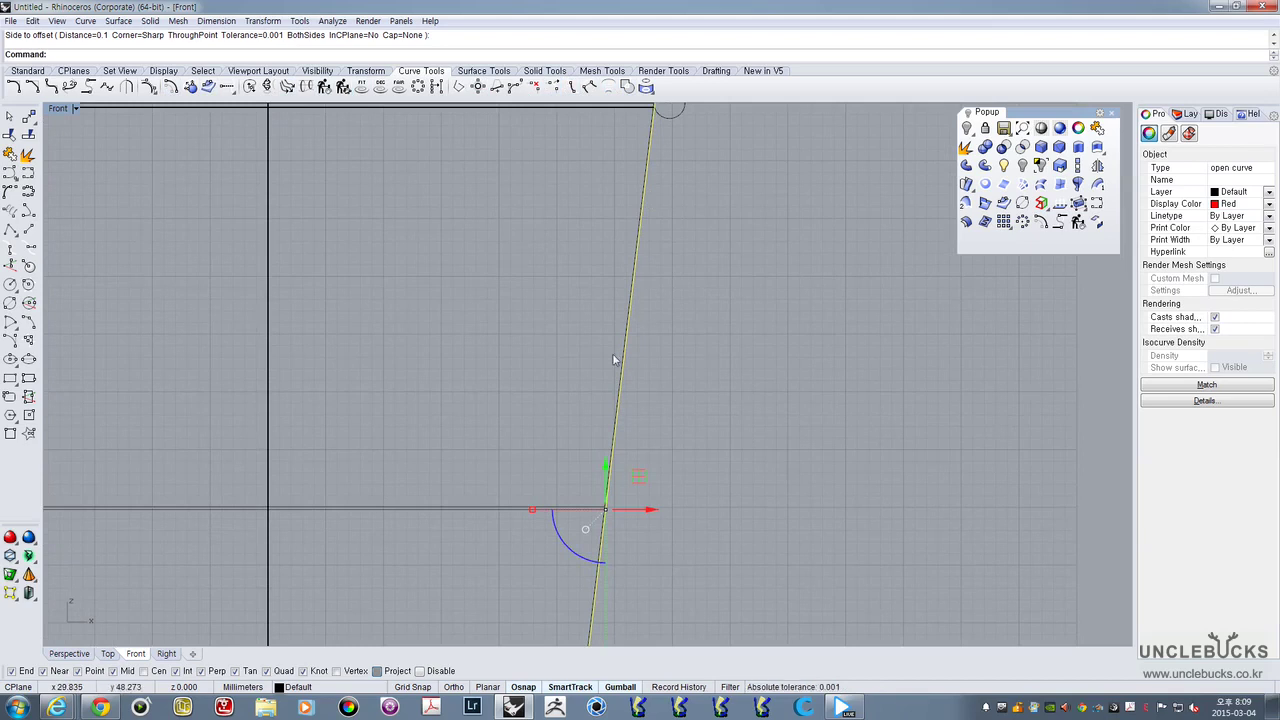
right_click(644, 302)
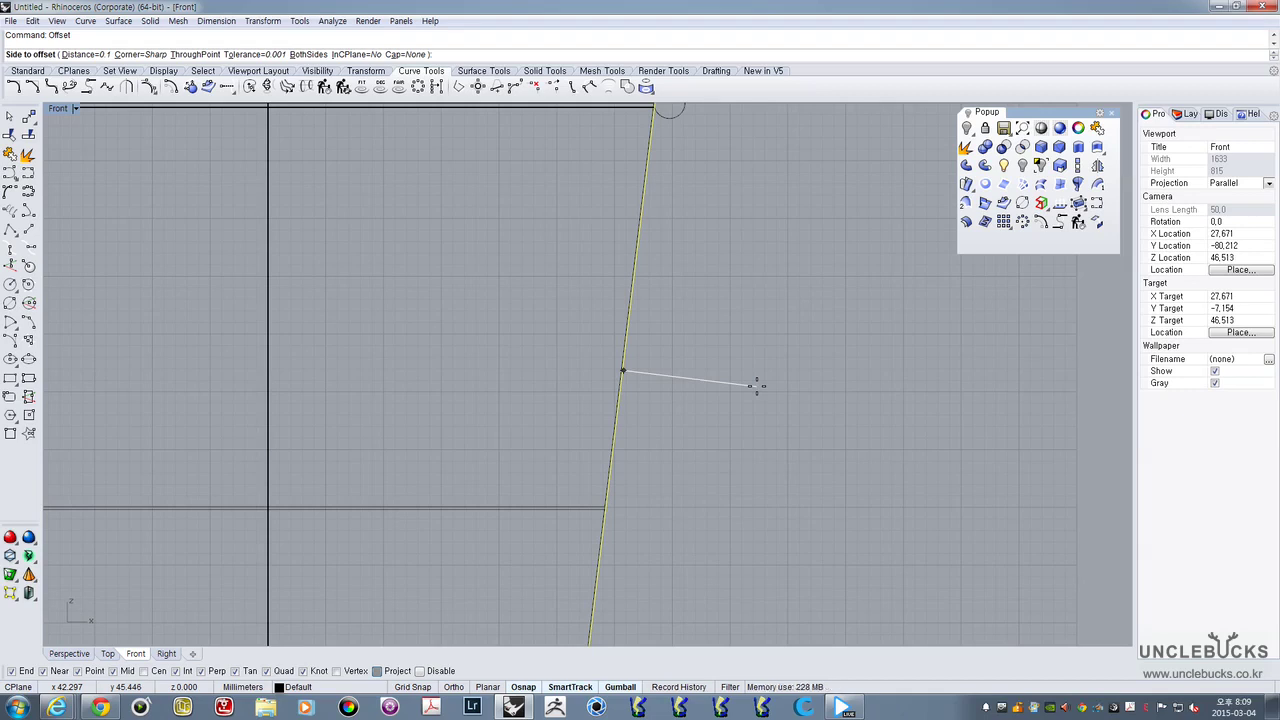
click(86, 54)
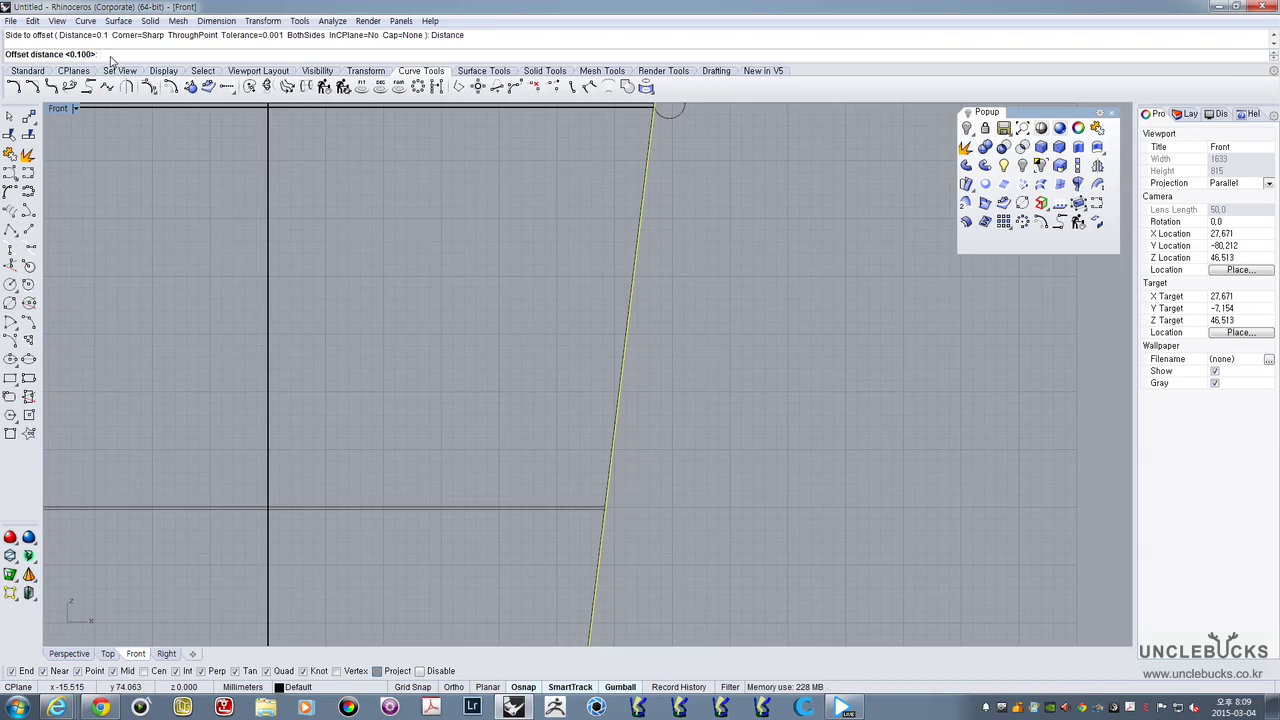
key(Return)
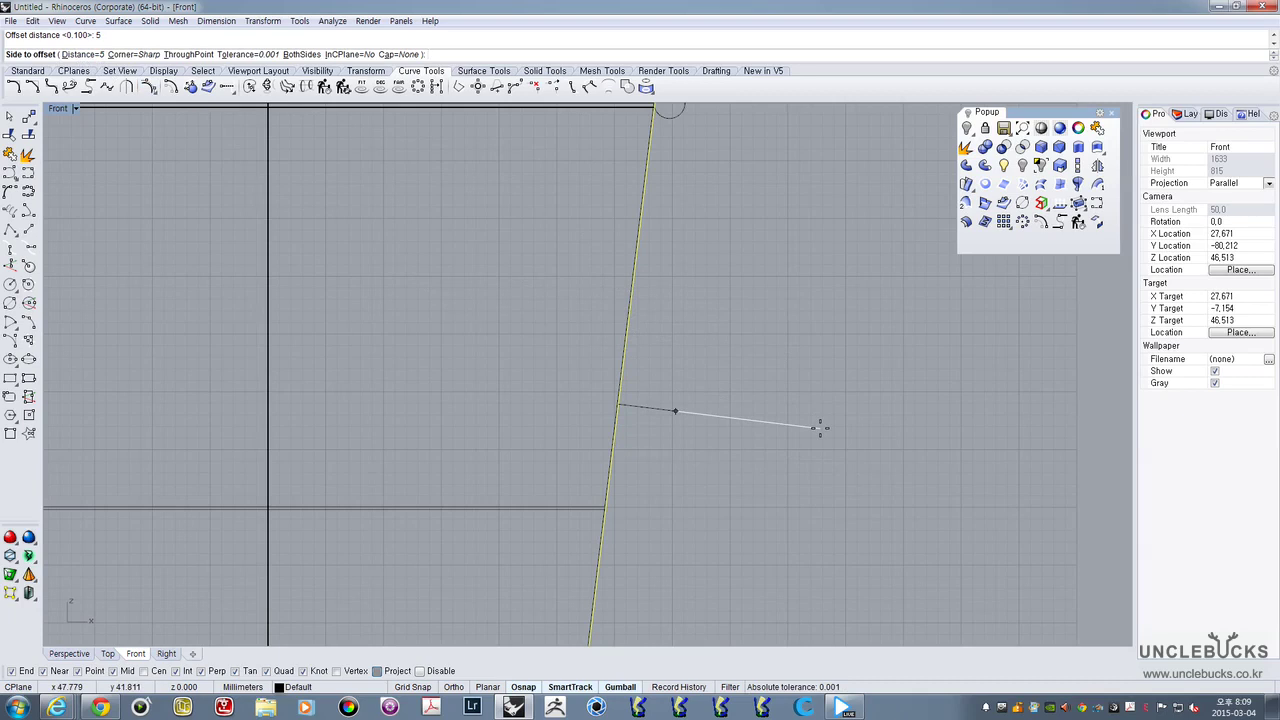
key(Return)
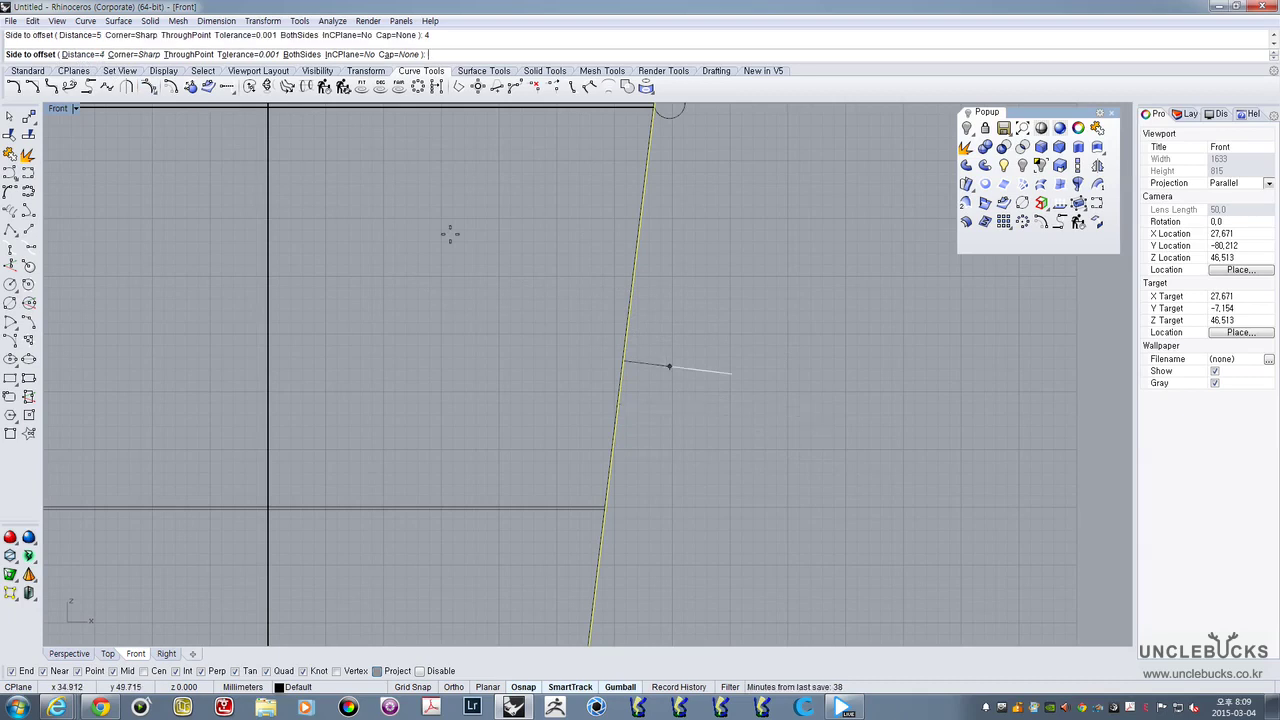
scroll(729, 406, down, 6)
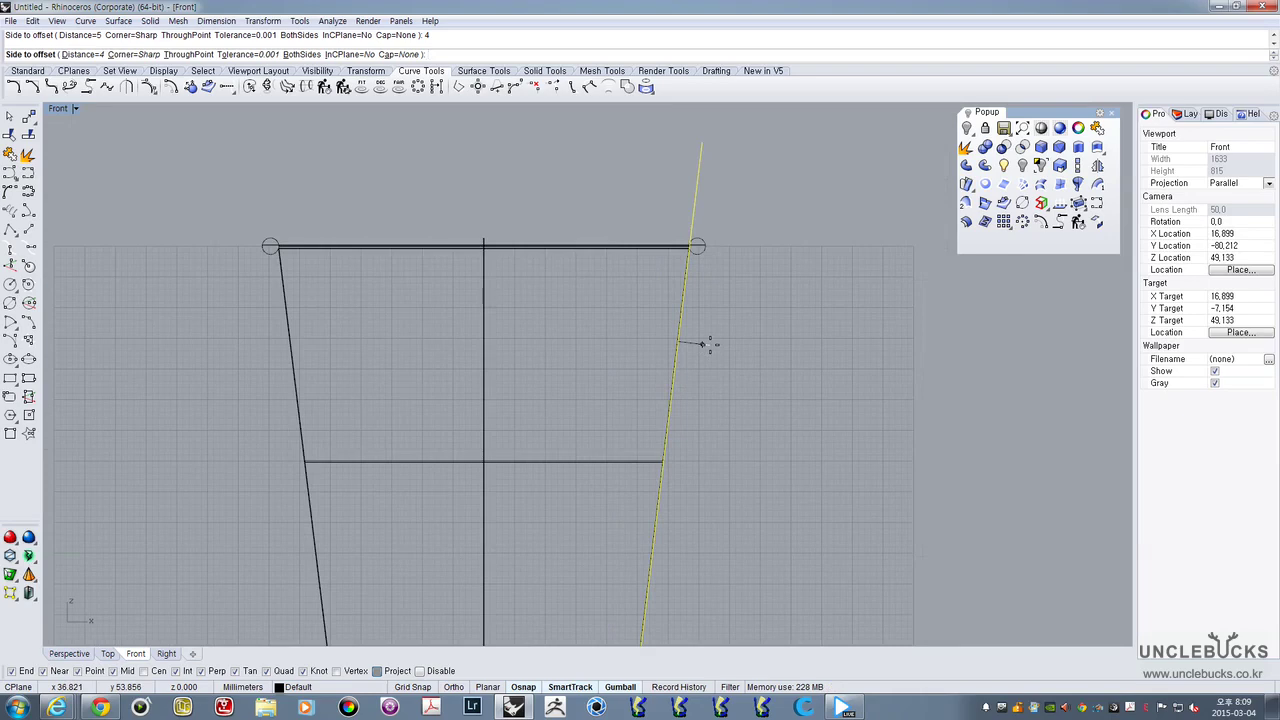
click(728, 405)
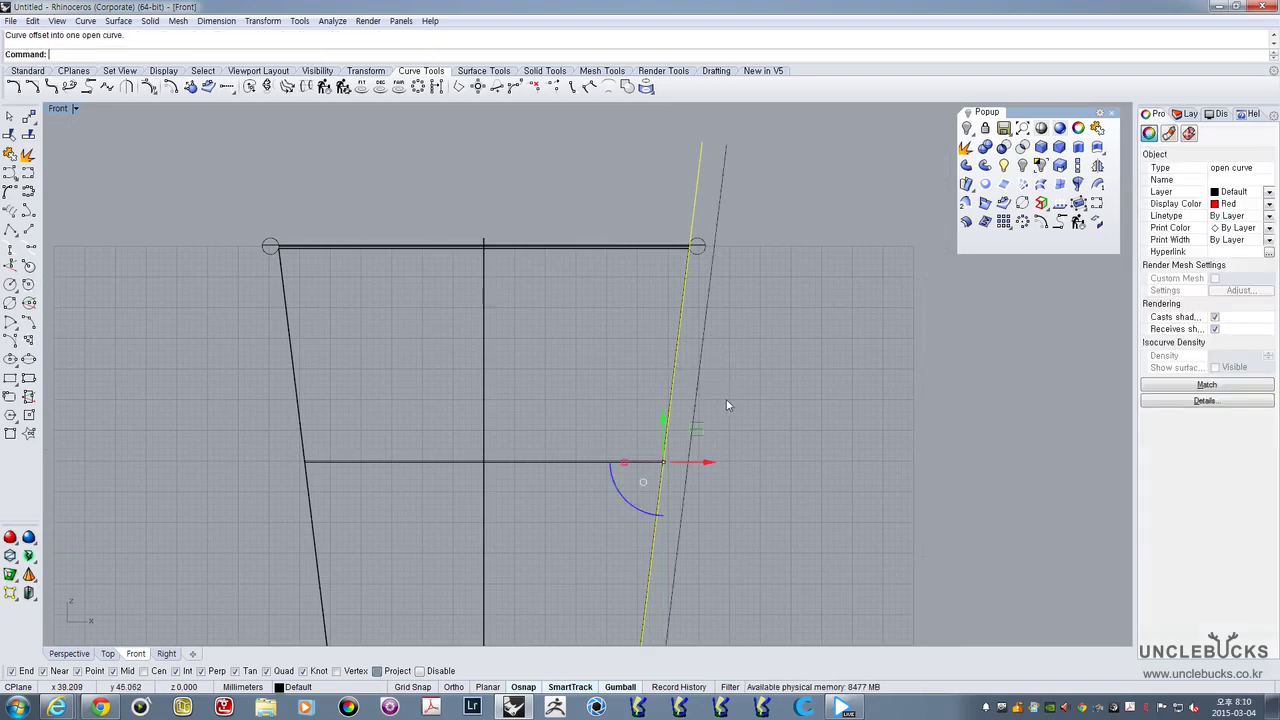
Select the red wall line together with its outer offset copy
right_drag(729, 382, 730, 340)
click(733, 291)
scroll(733, 293, up, 4)
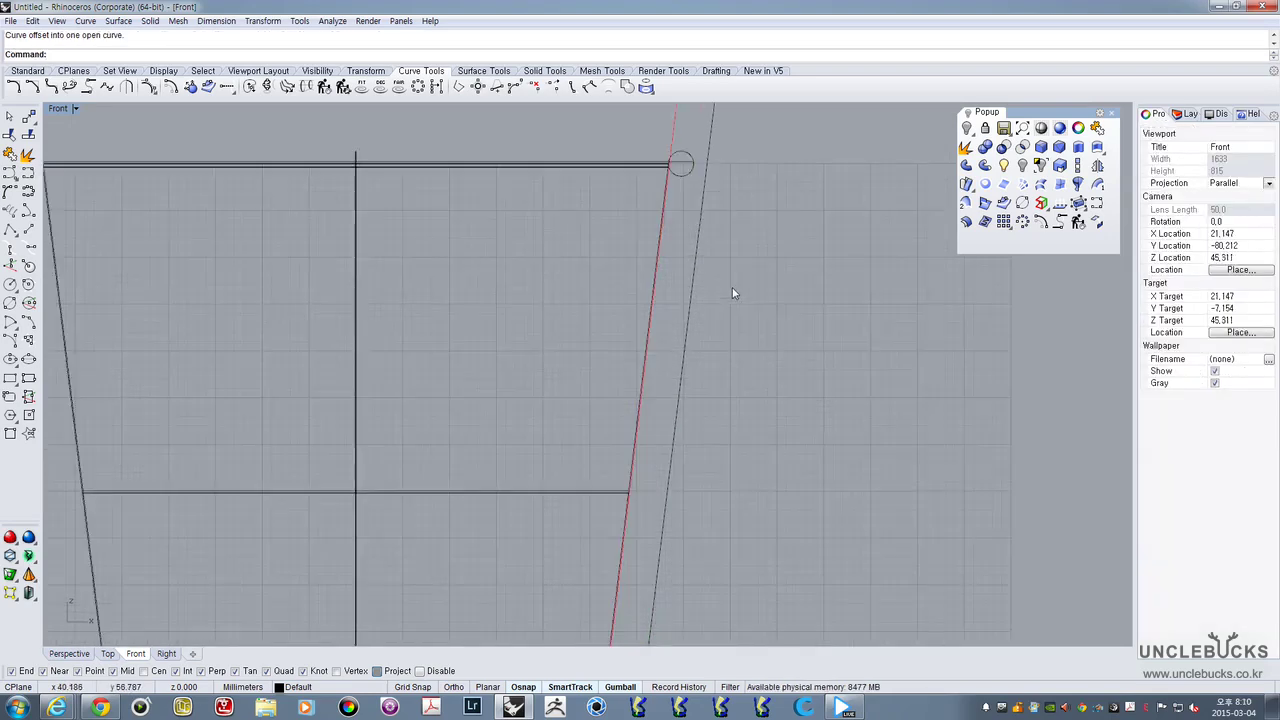
scroll(732, 293, up, 1)
scroll(659, 226, up, 2)
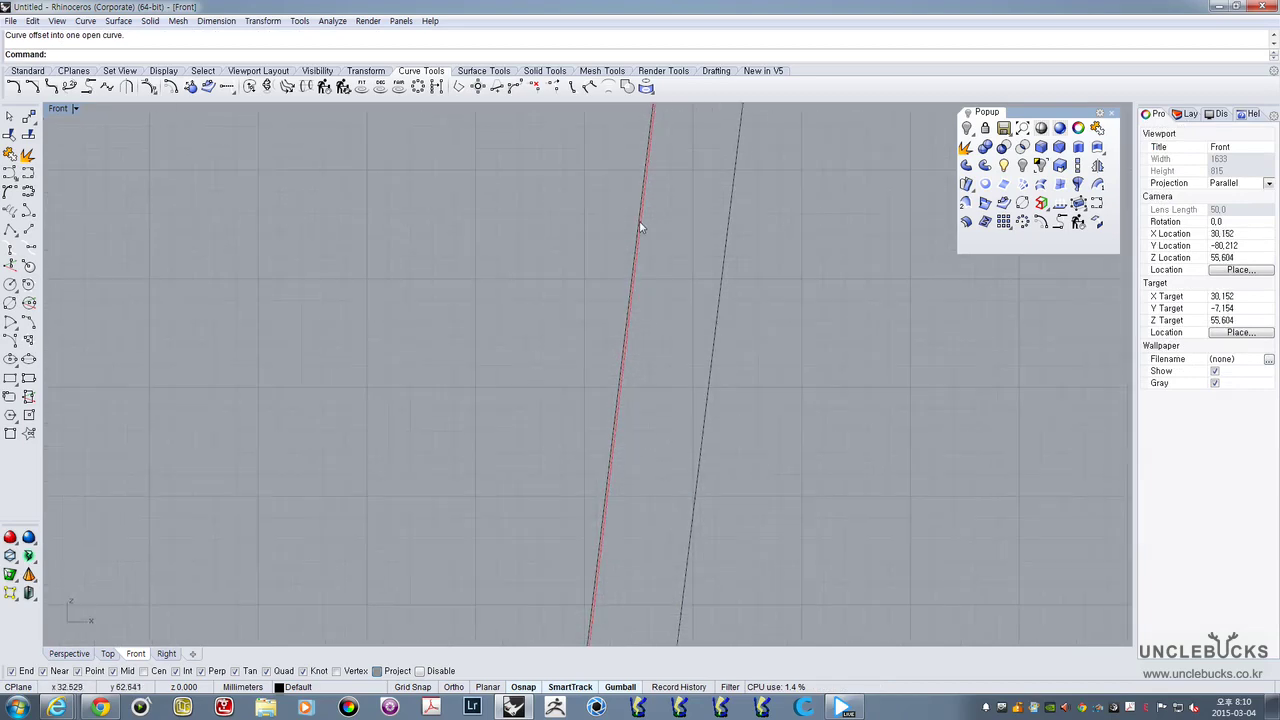
click(641, 223)
click(705, 260)
shift+click(720, 268)
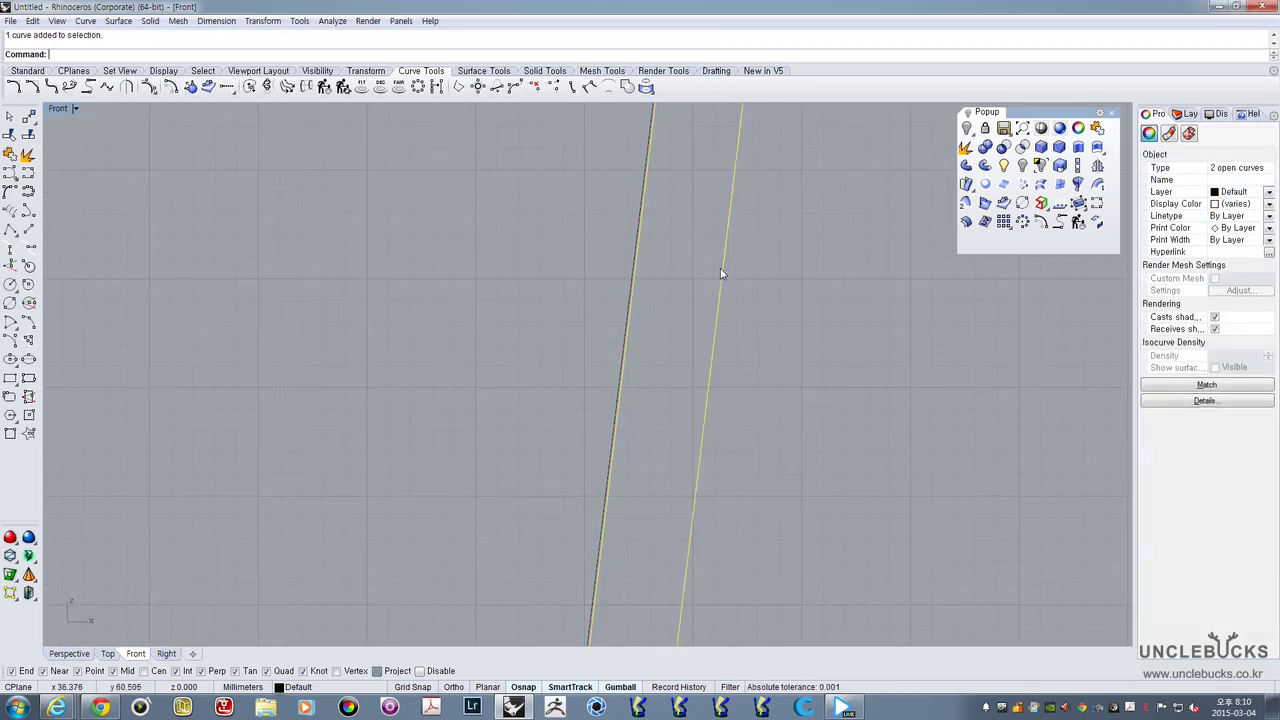
scroll(720, 268, down, 3)
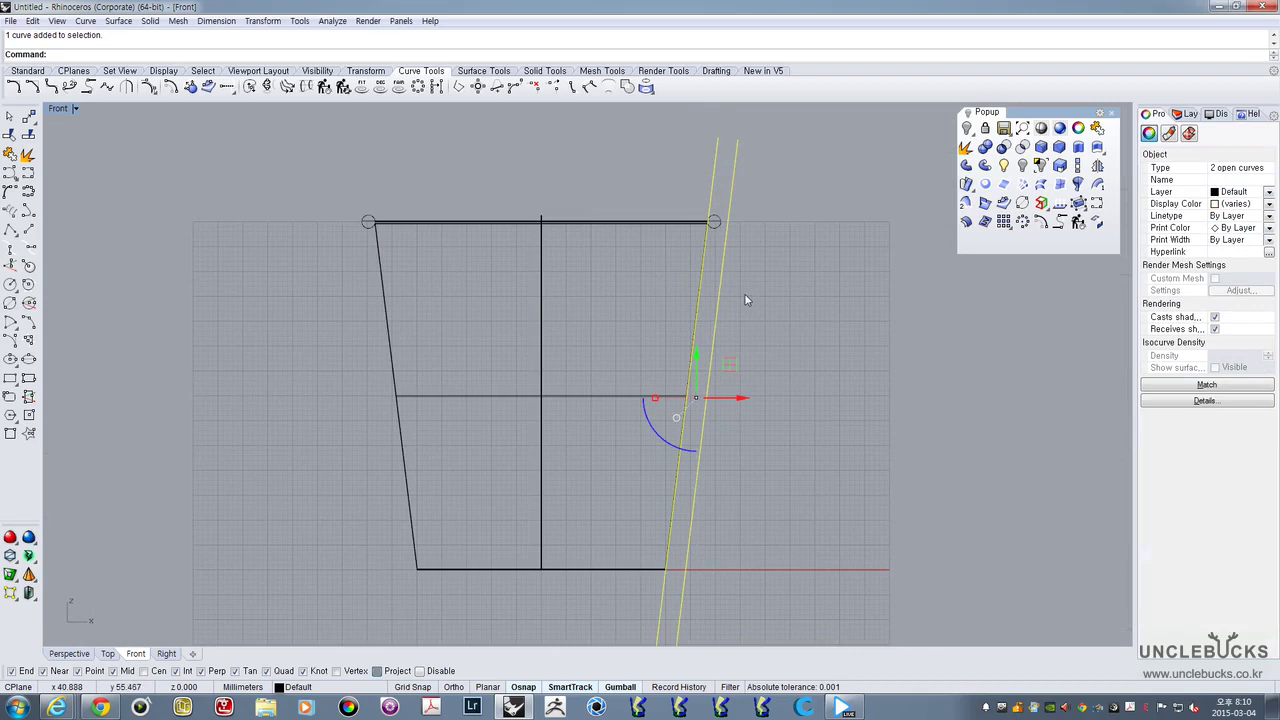
scroll(728, 284, up, 3)
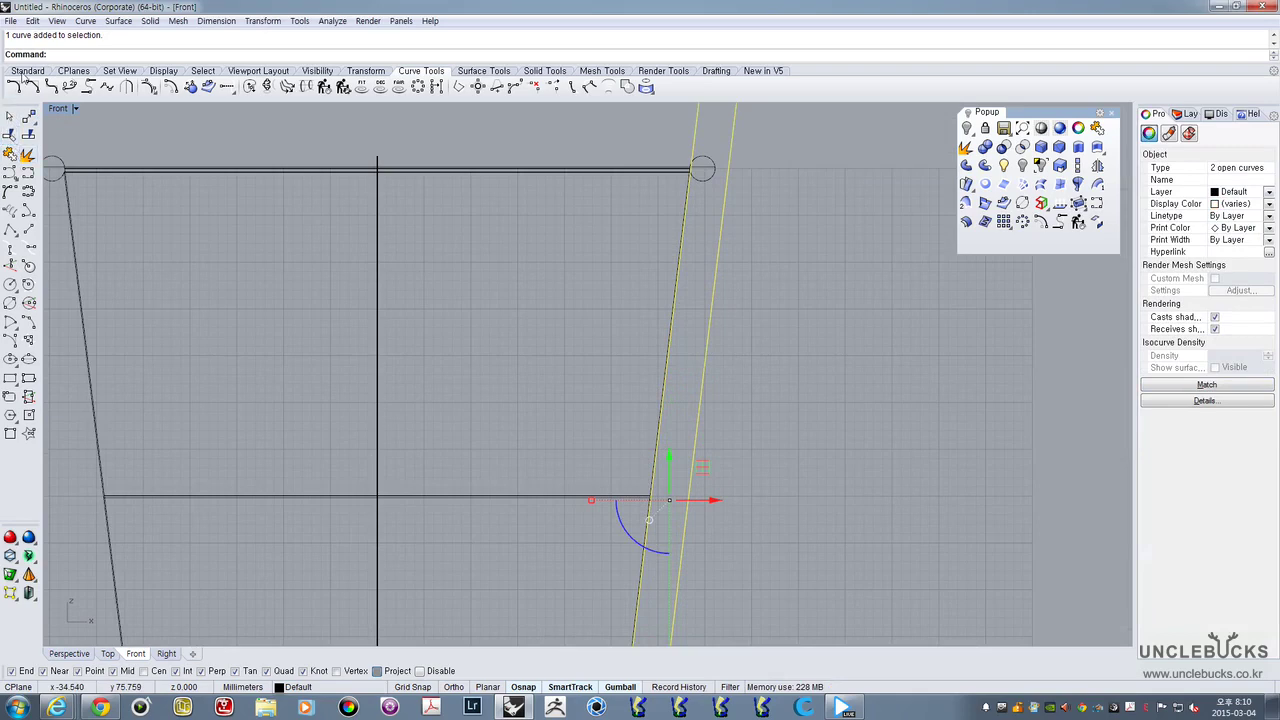
Draw a horizontal line about 79 mm long at the cup's base level, extending past both walls
click(24, 71)
scroll(626, 286, down, 5)
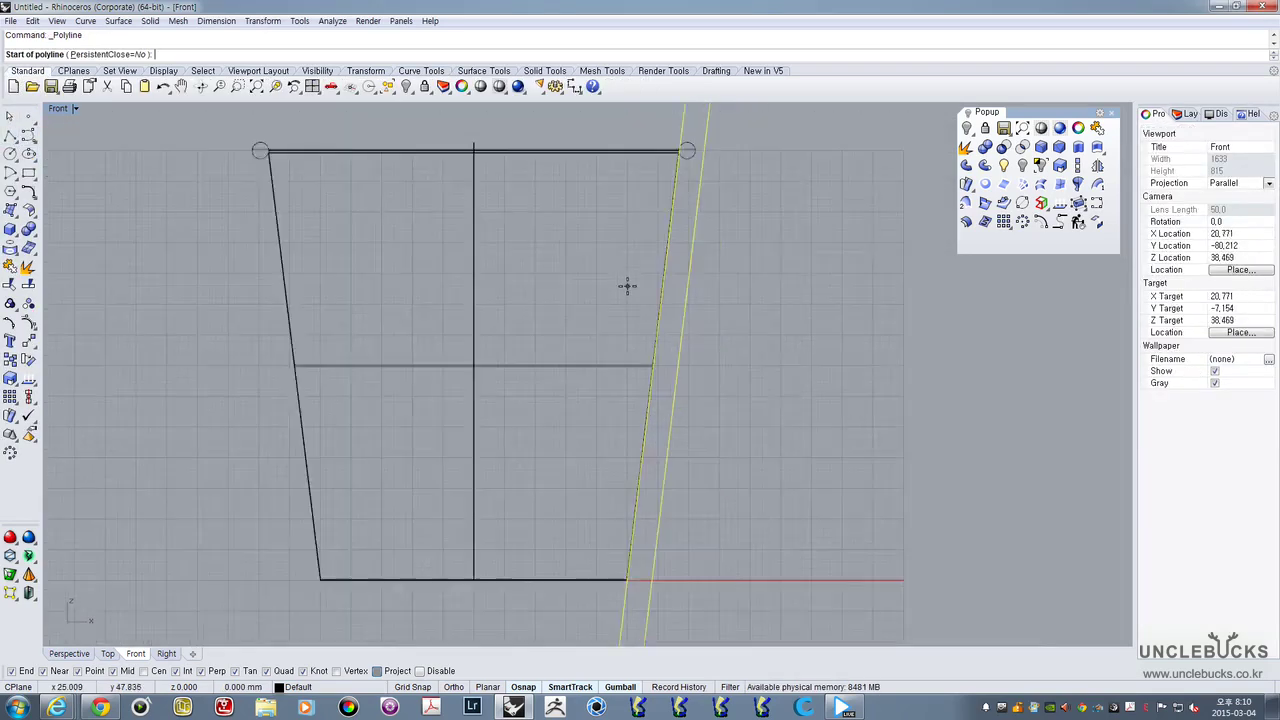
scroll(663, 406, up, 3)
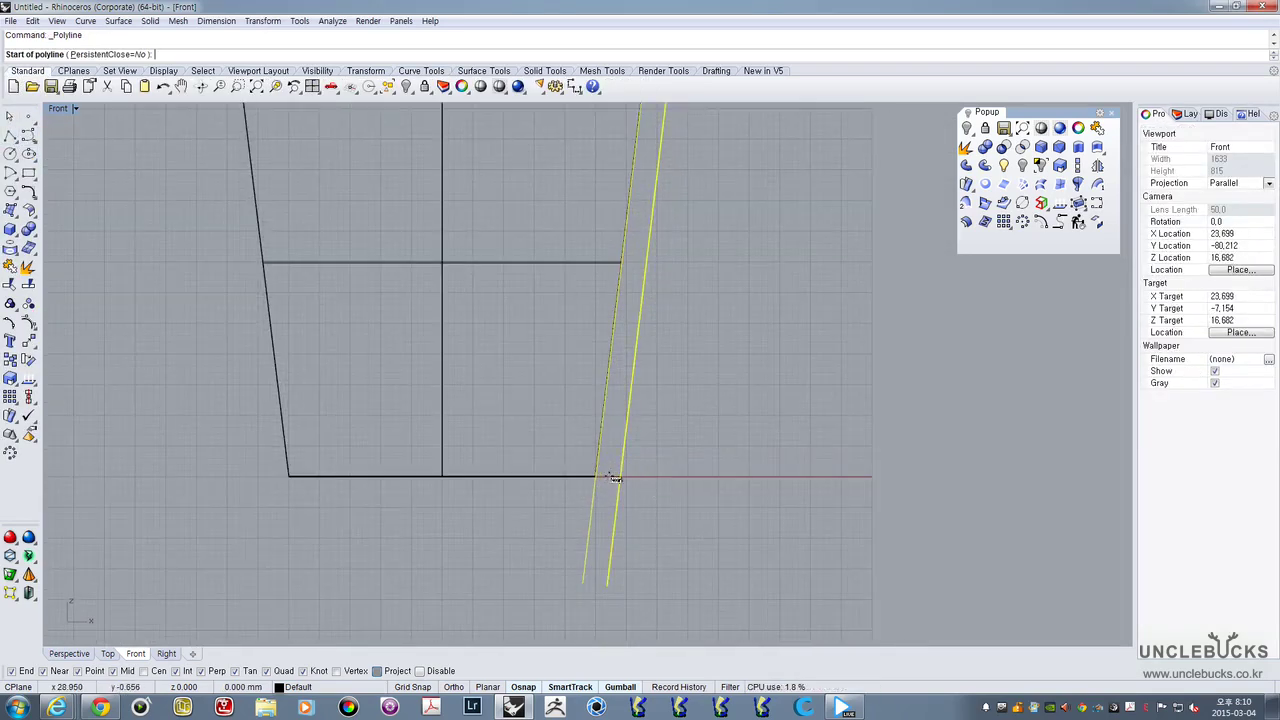
scroll(617, 480, up, 2)
scroll(617, 480, down, 2)
scroll(677, 471, up, 5)
scroll(680, 474, down, 4)
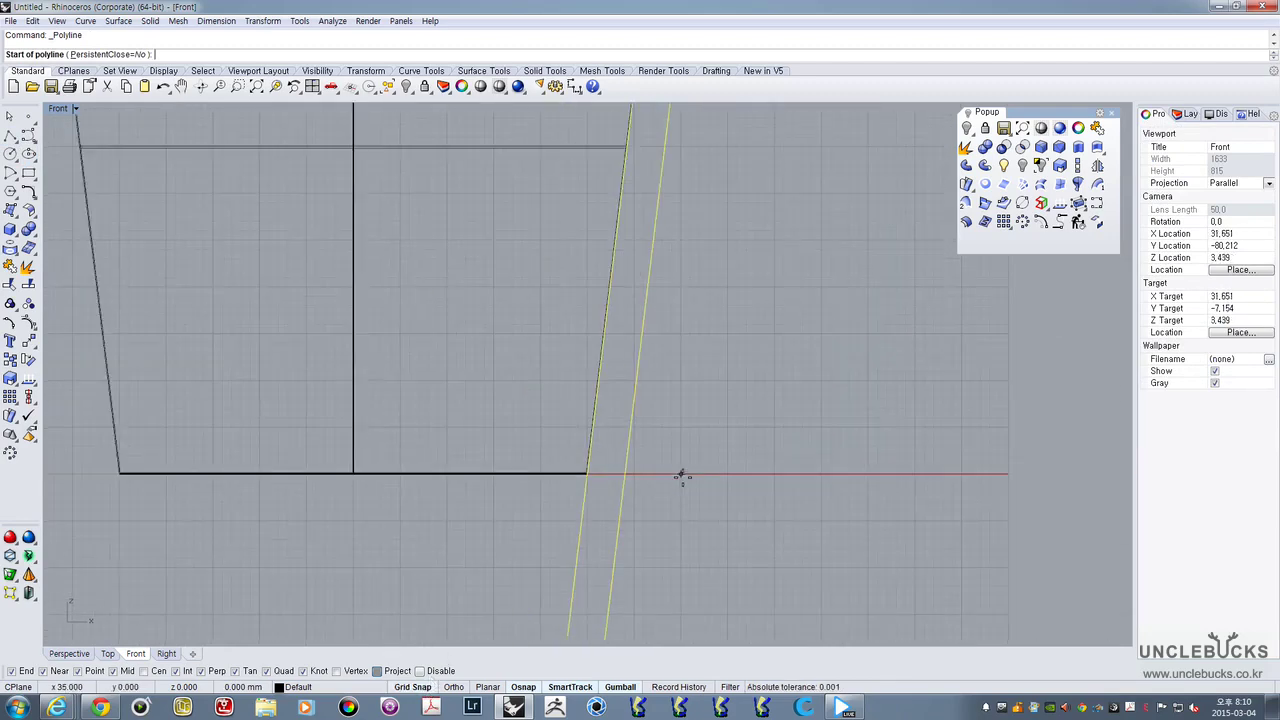
scroll(670, 490, up, 4)
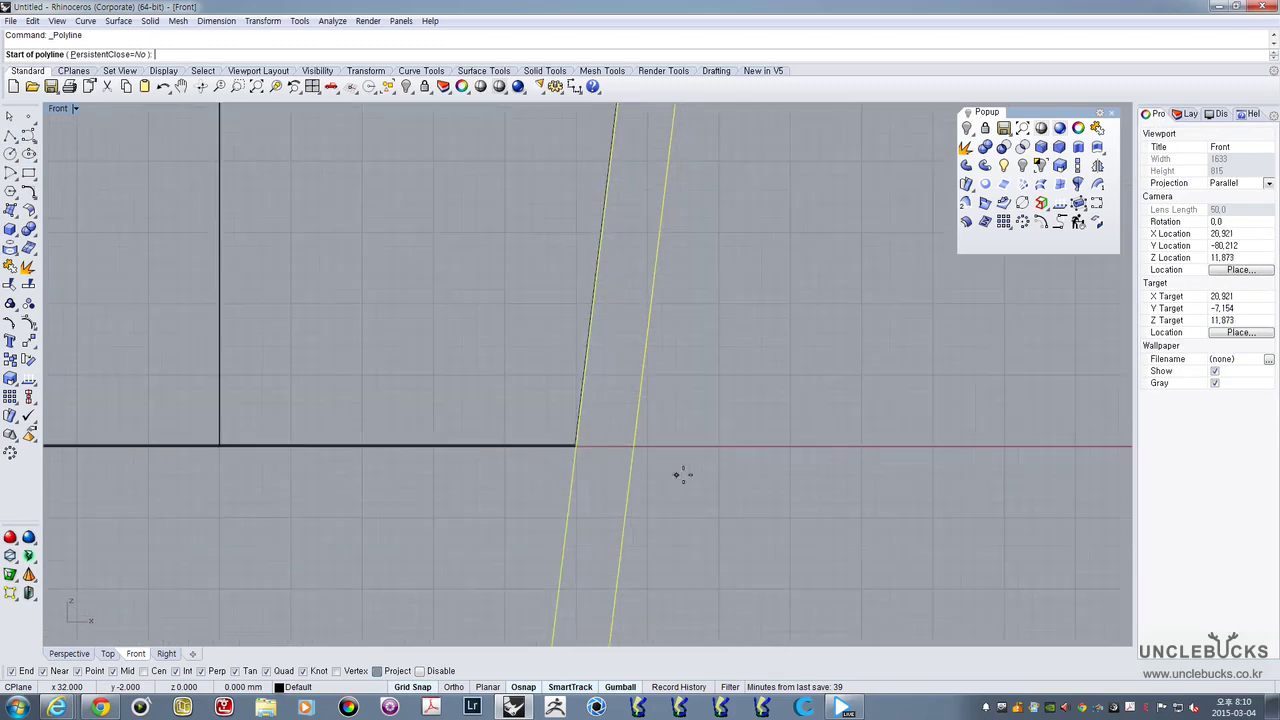
click(723, 446)
scroll(723, 446, down, 5)
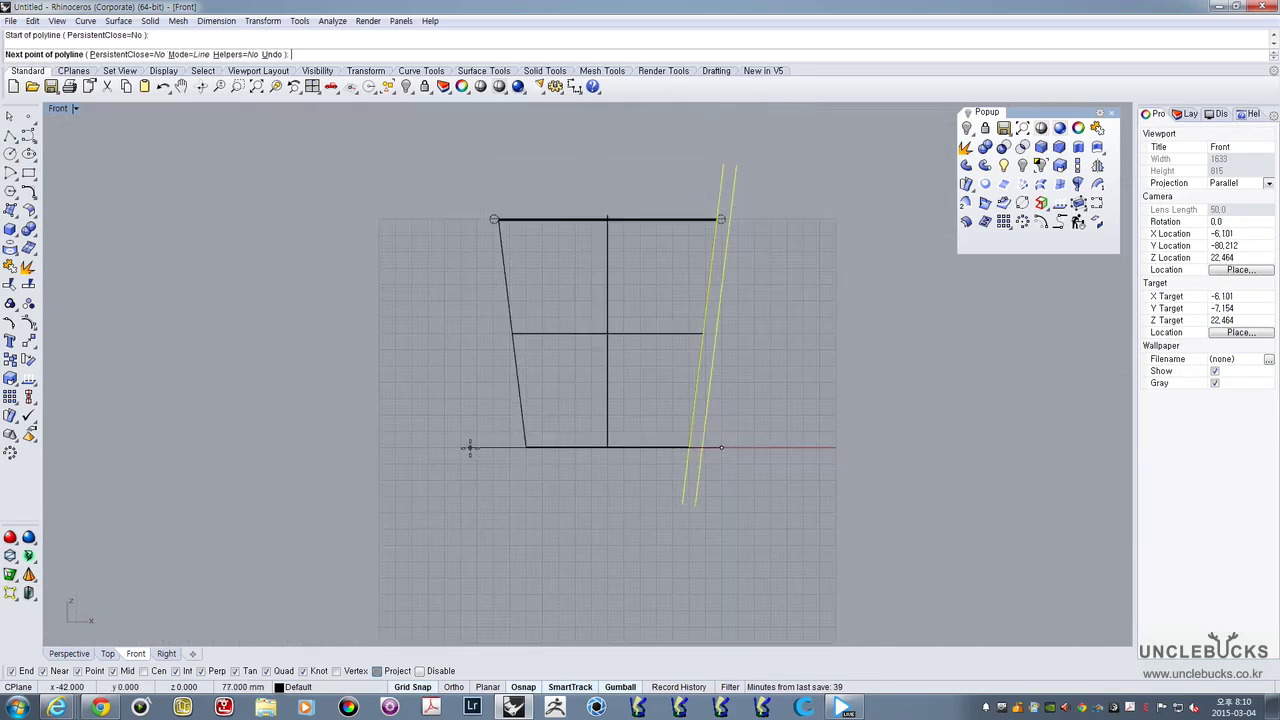
click(463, 447)
right_click(479, 402)
Move the horizontal base line 5 mm sideways toward the offset wall line, centring it on the cup's axis
click(504, 447)
scroll(709, 462, up, 3)
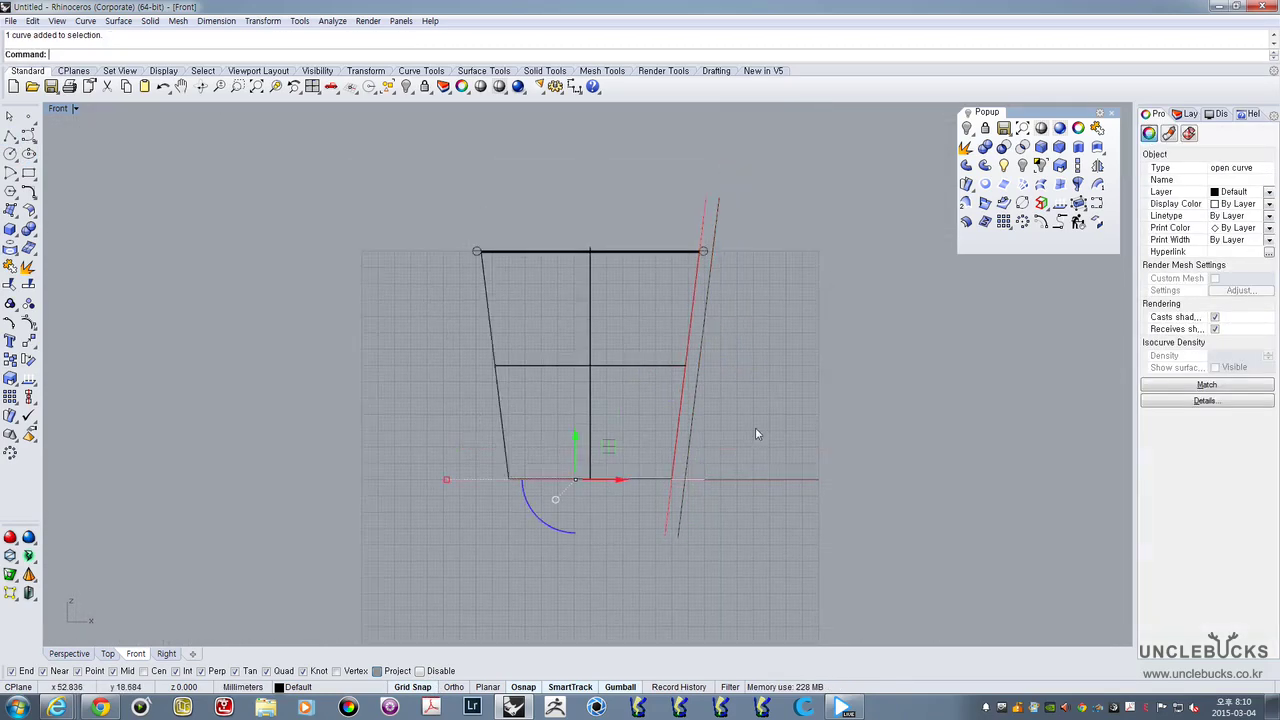
drag(540, 510, 597, 503)
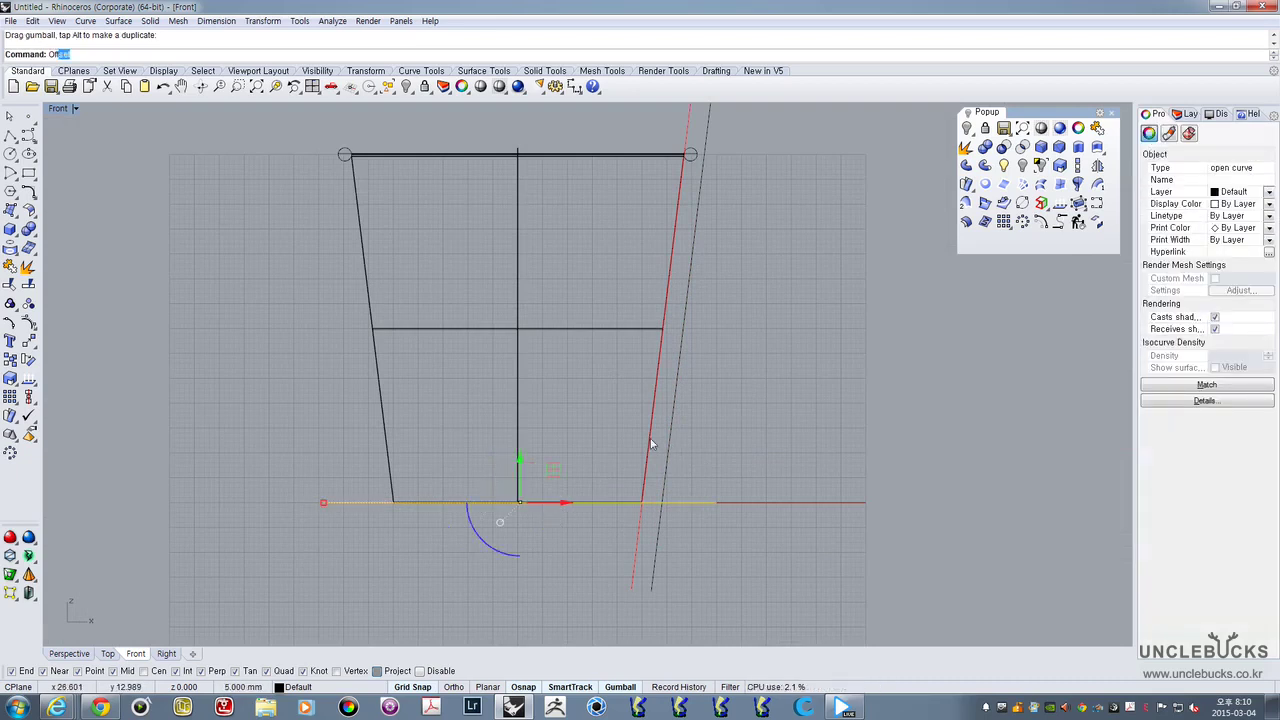
Offset the horizontal base line upward by 40 mm
key(Return)
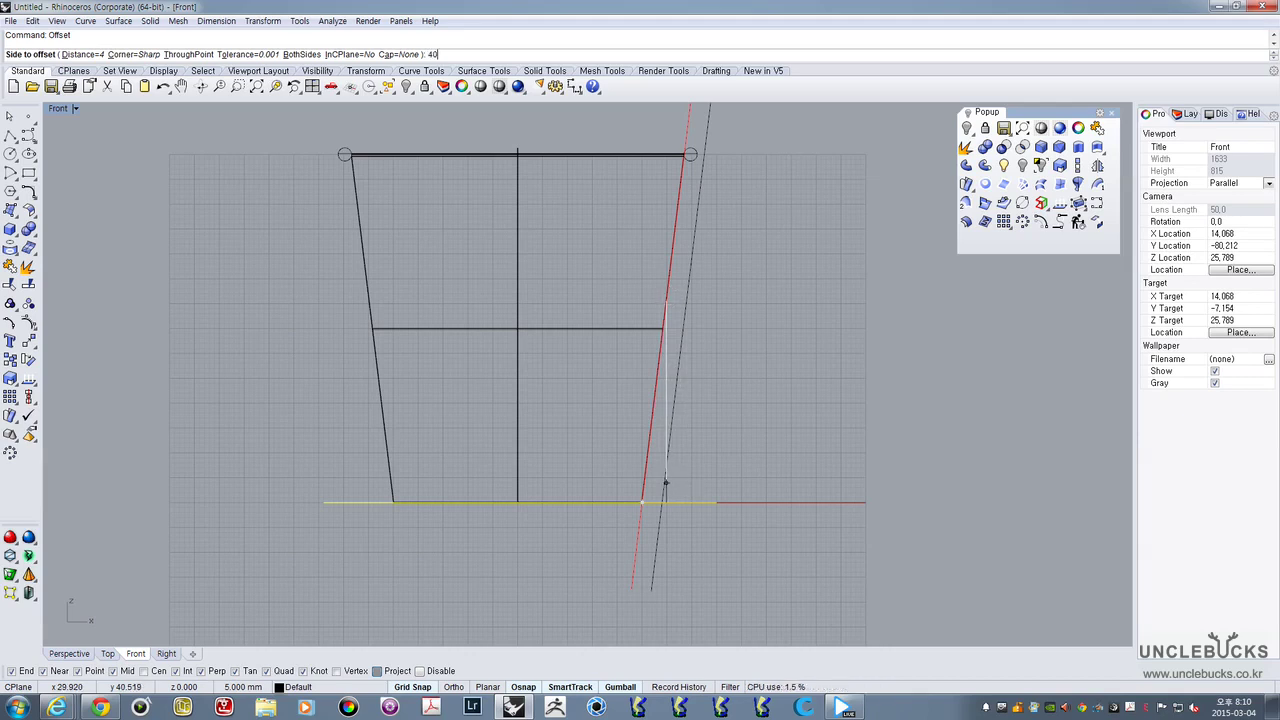
key(Return)
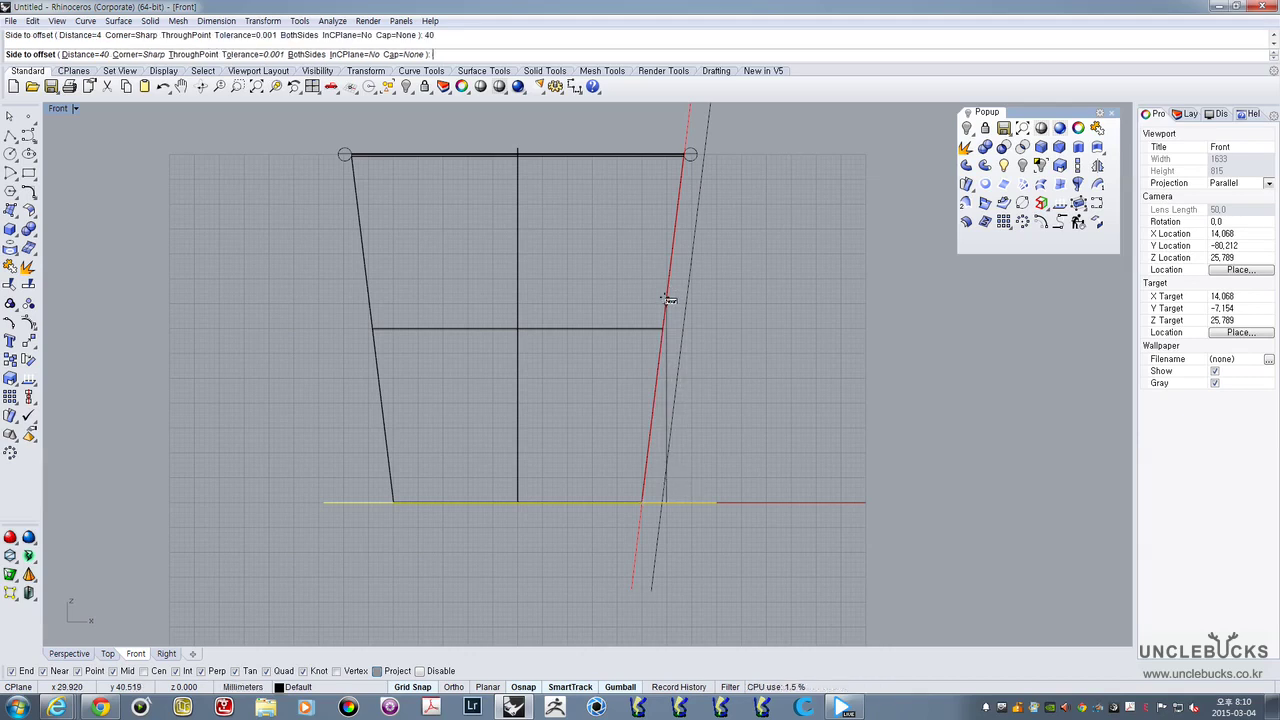
click(779, 263)
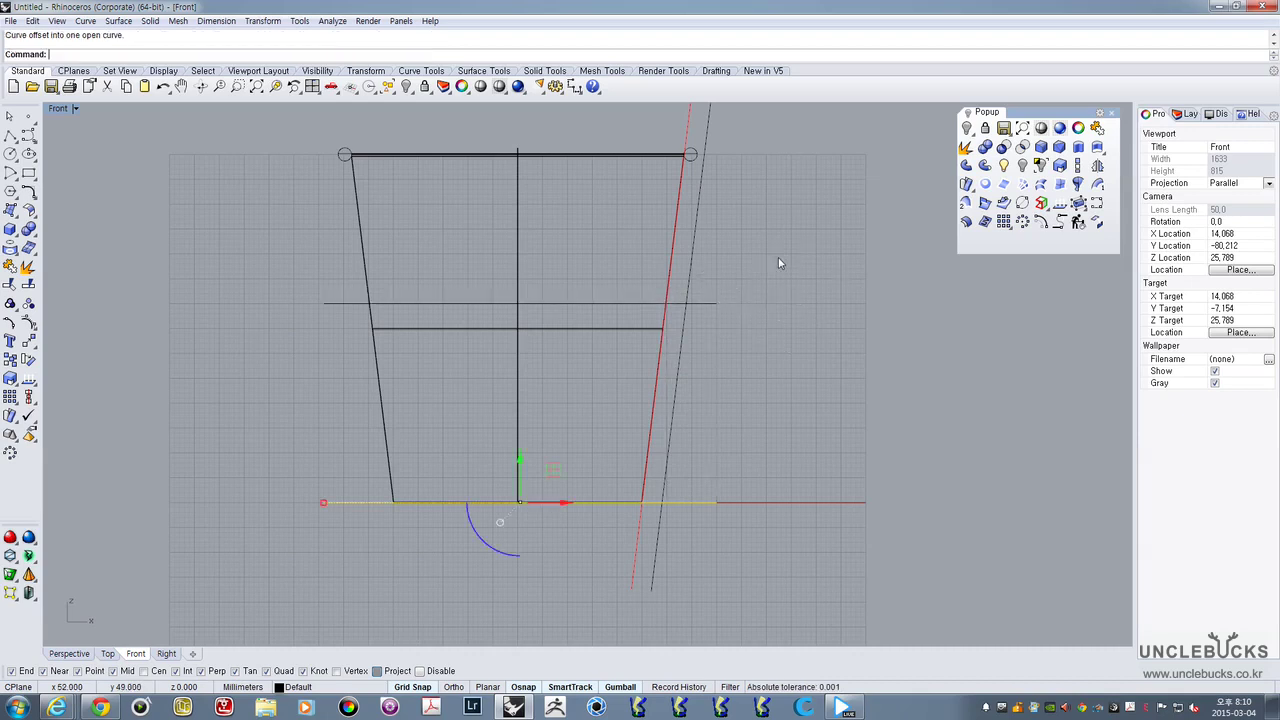
Offset the horizontal line at 40 mm height upward by another 20 mm
click(718, 304)
right_drag(781, 357, 783, 397)
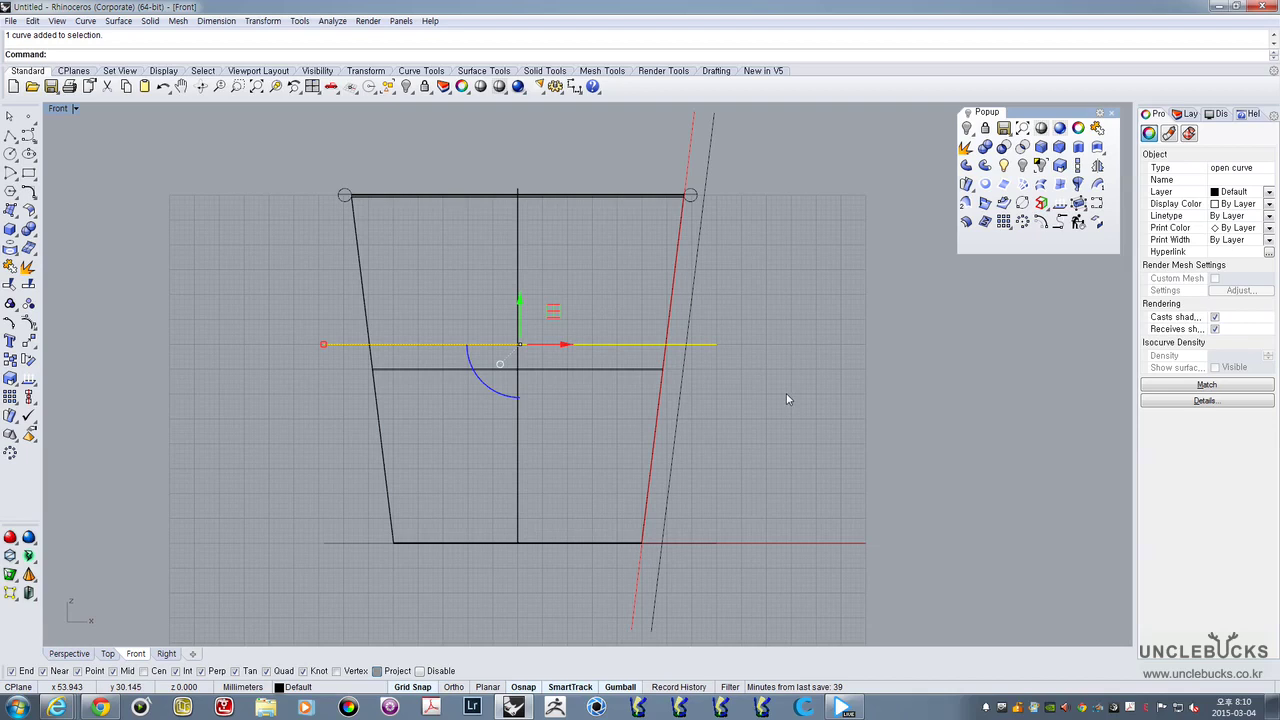
key(Return)
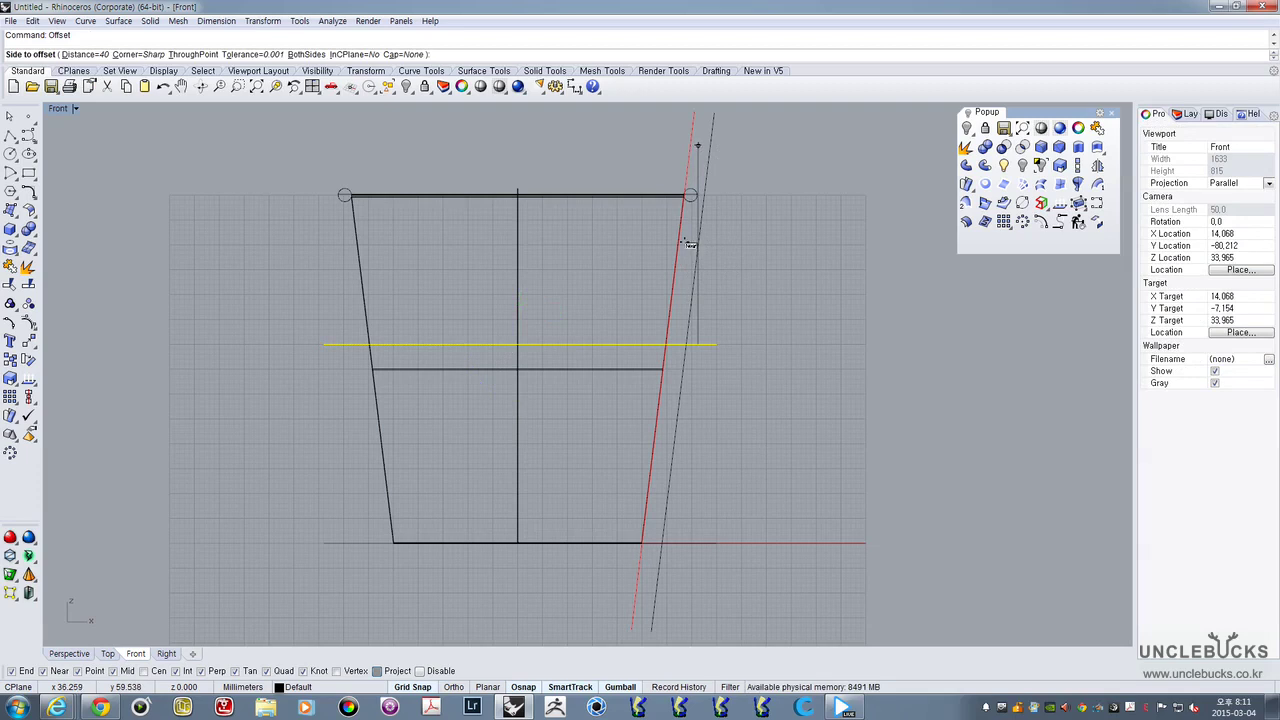
text(20)
key(Return)
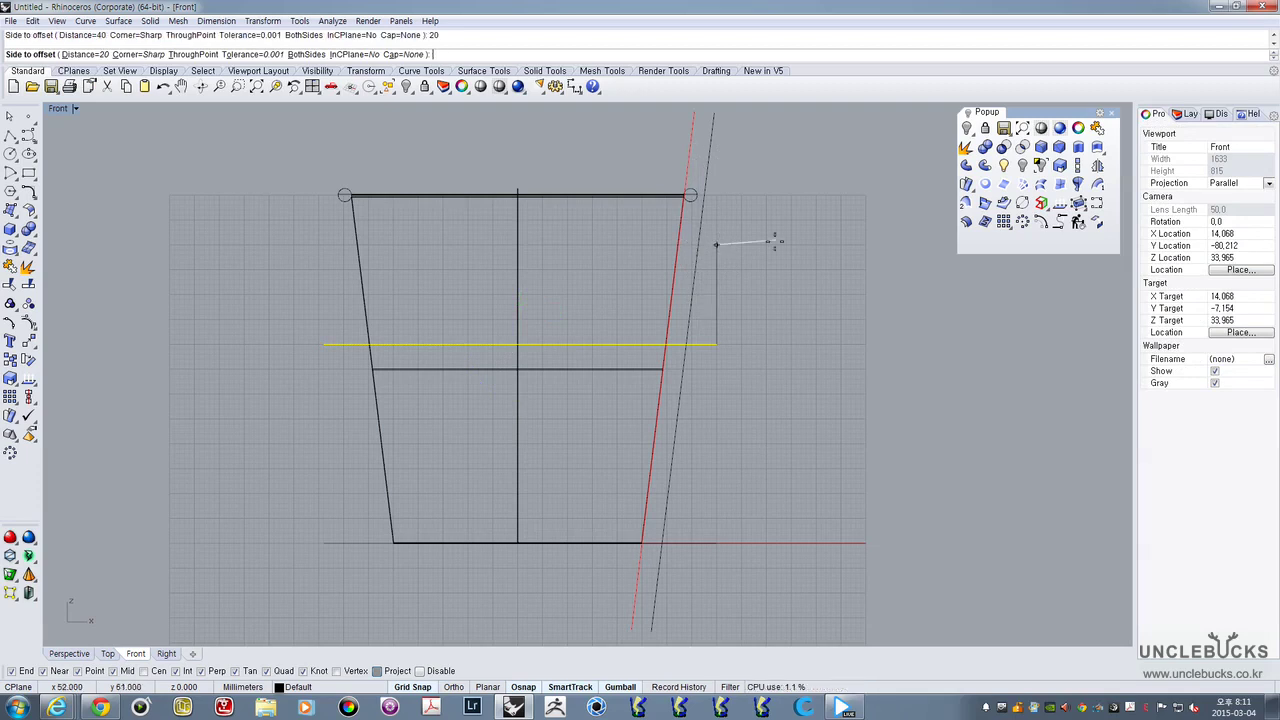
click(774, 241)
Set the display color of the two upper horizontal lines to Red
click(334, 245)
click(338, 344)
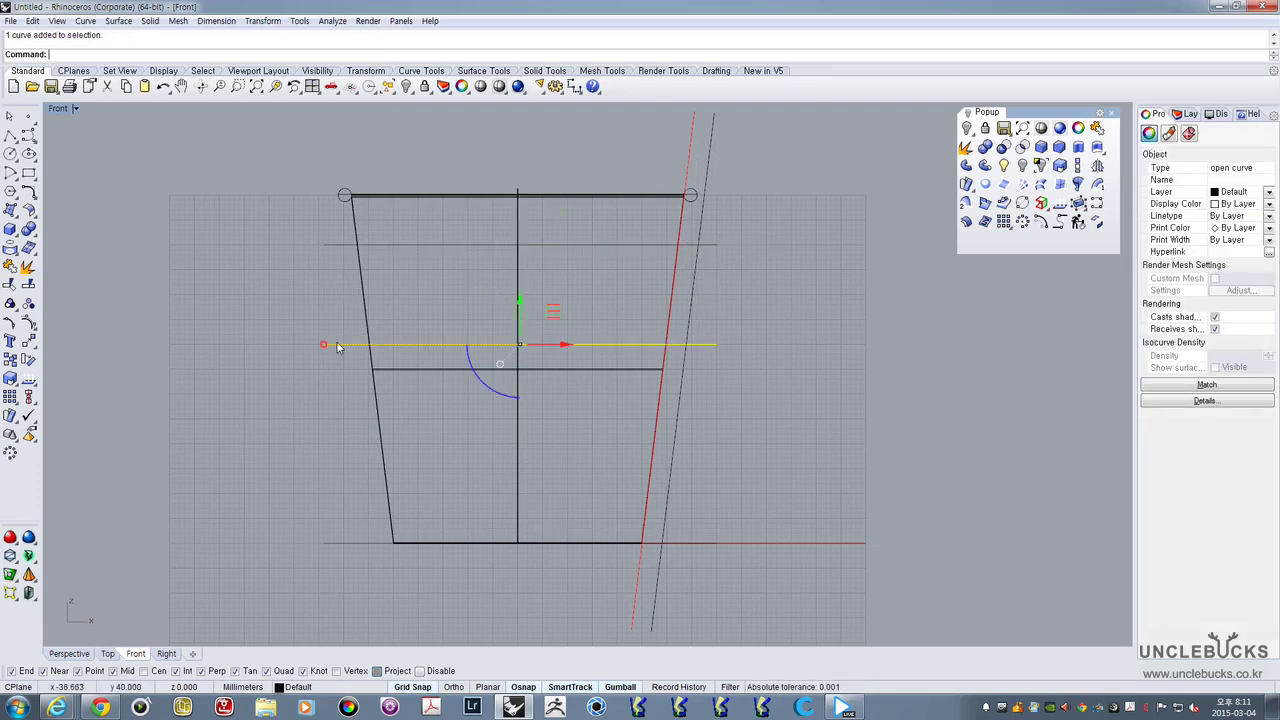
shift+click(716, 245)
scroll(718, 275, up, 5)
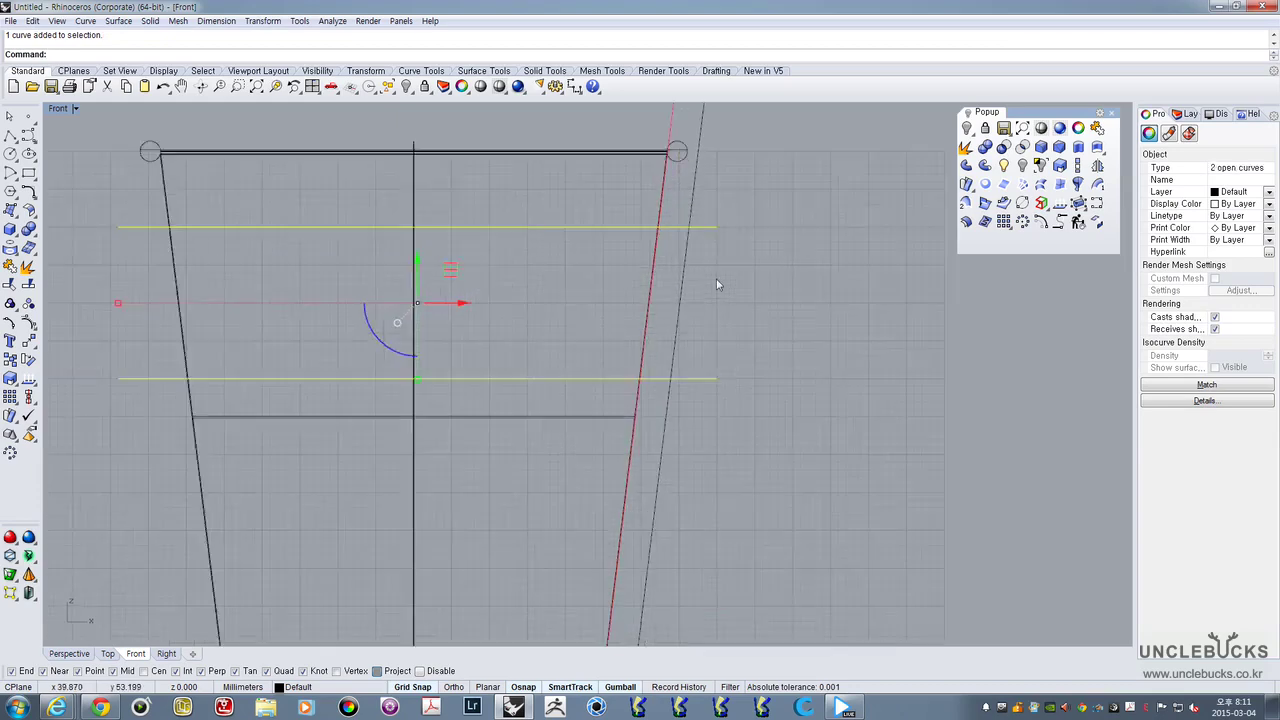
scroll(740, 235, down, 5)
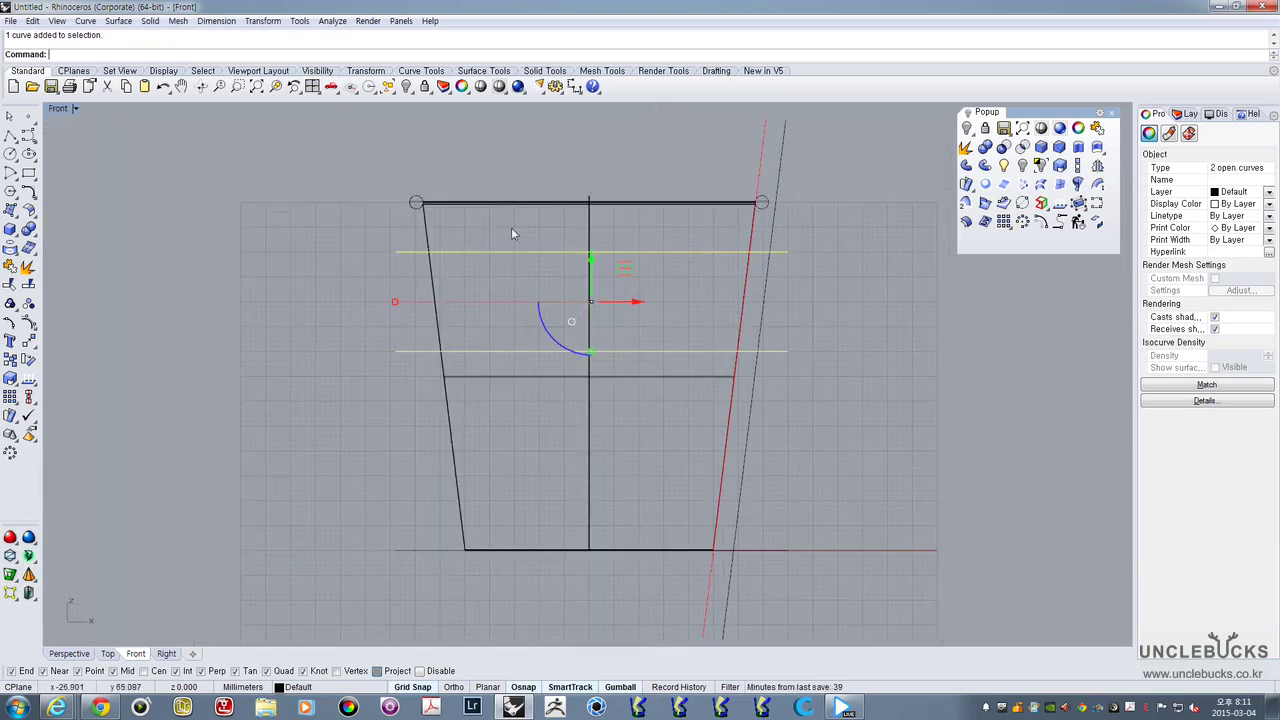
click(1245, 203)
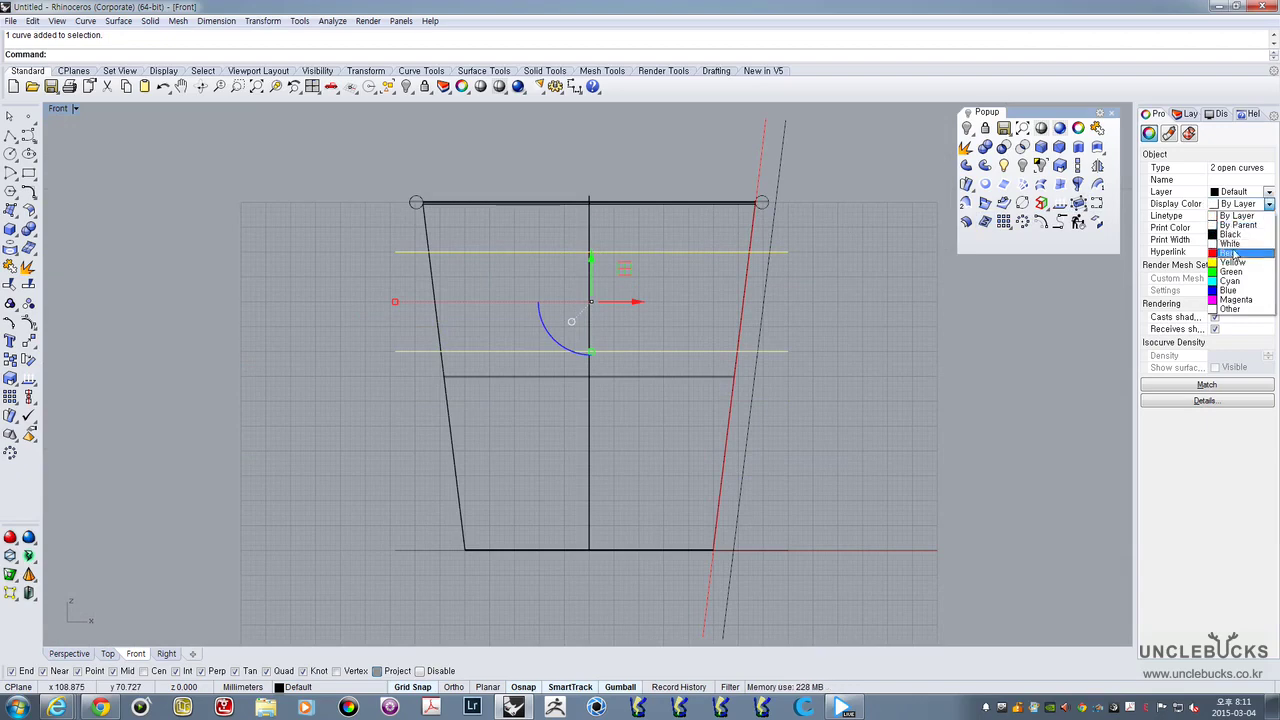
click(1238, 250)
key(Escape)
Examine the wall line and its outer offset between the two red height lines, and check the cup holder reference photo in the browser
scroll(771, 349, up, 5)
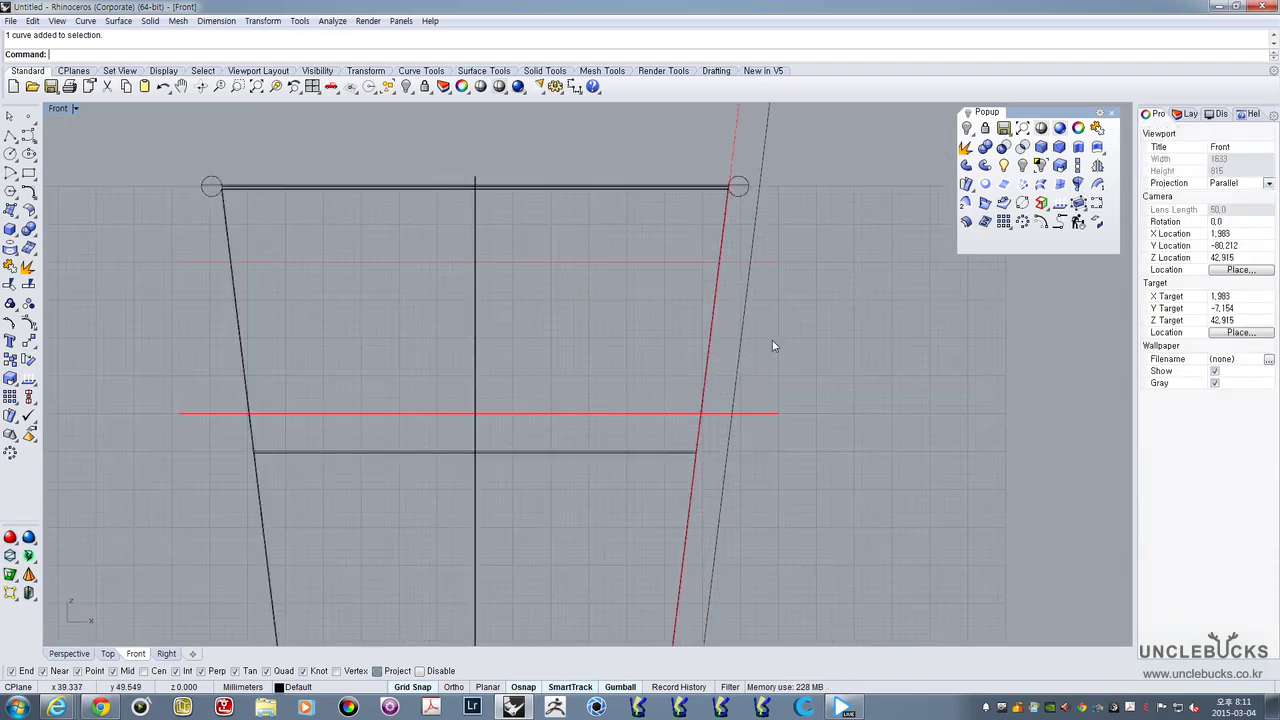
click(731, 296)
scroll(720, 256, down, 1)
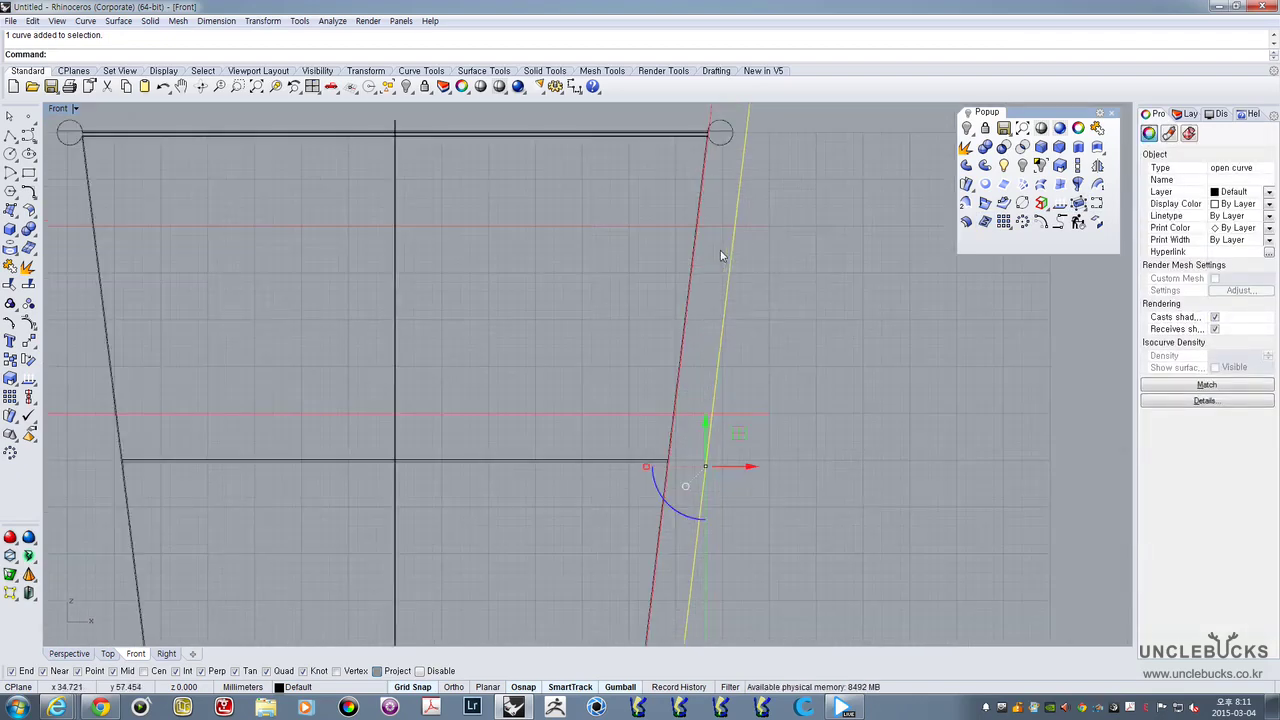
scroll(720, 256, up, 3)
scroll(720, 256, down, 1)
scroll(709, 214, up, 3)
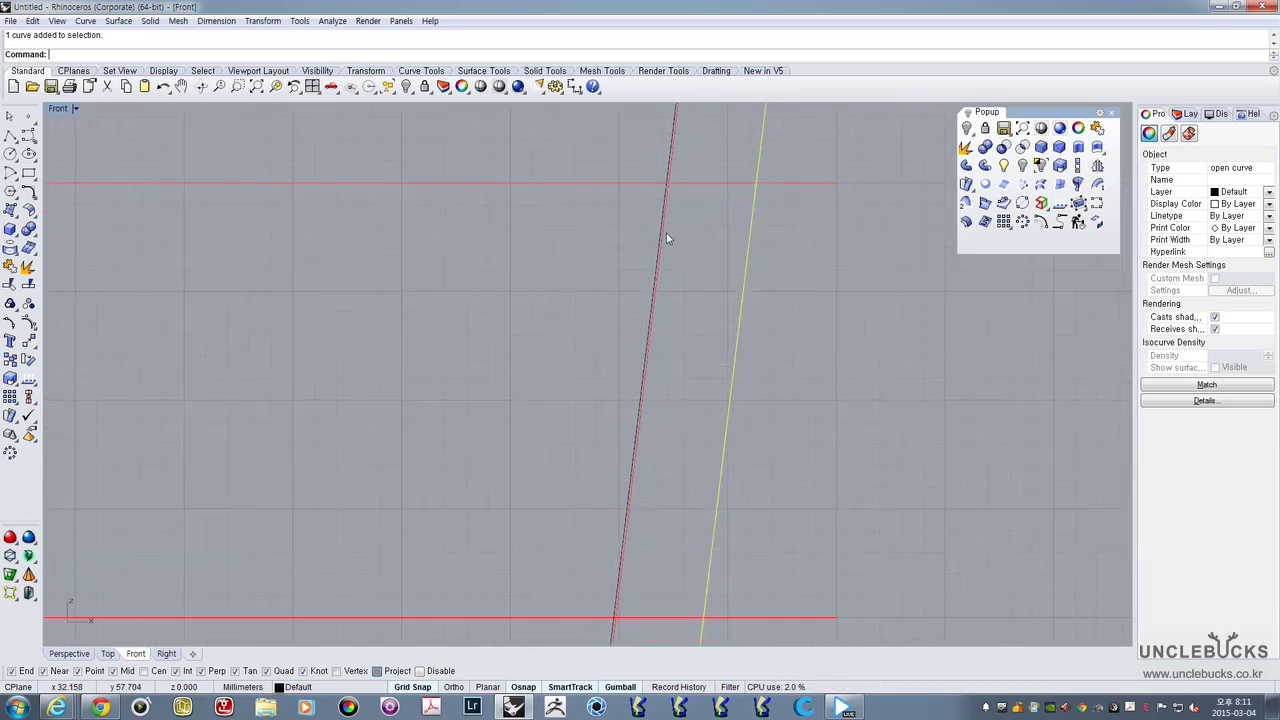
click(668, 238)
click(706, 268)
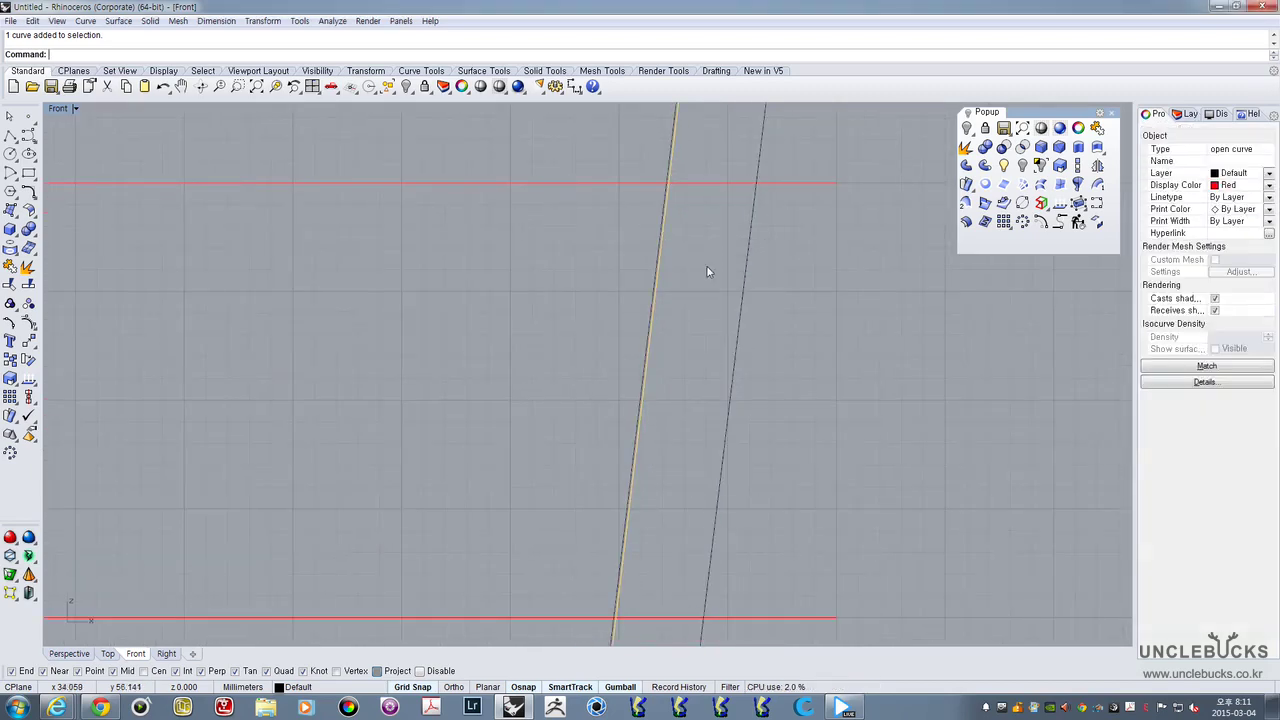
scroll(679, 230, down, 2)
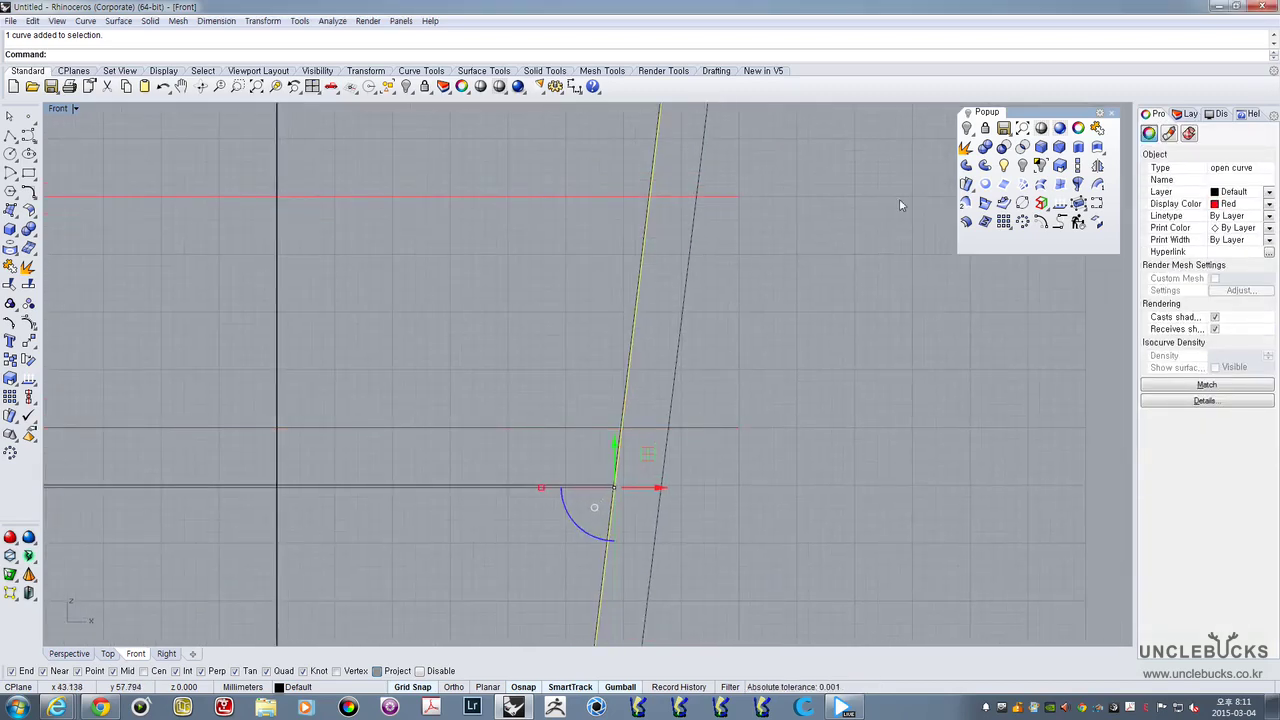
drag(1279, 63, 845, 103)
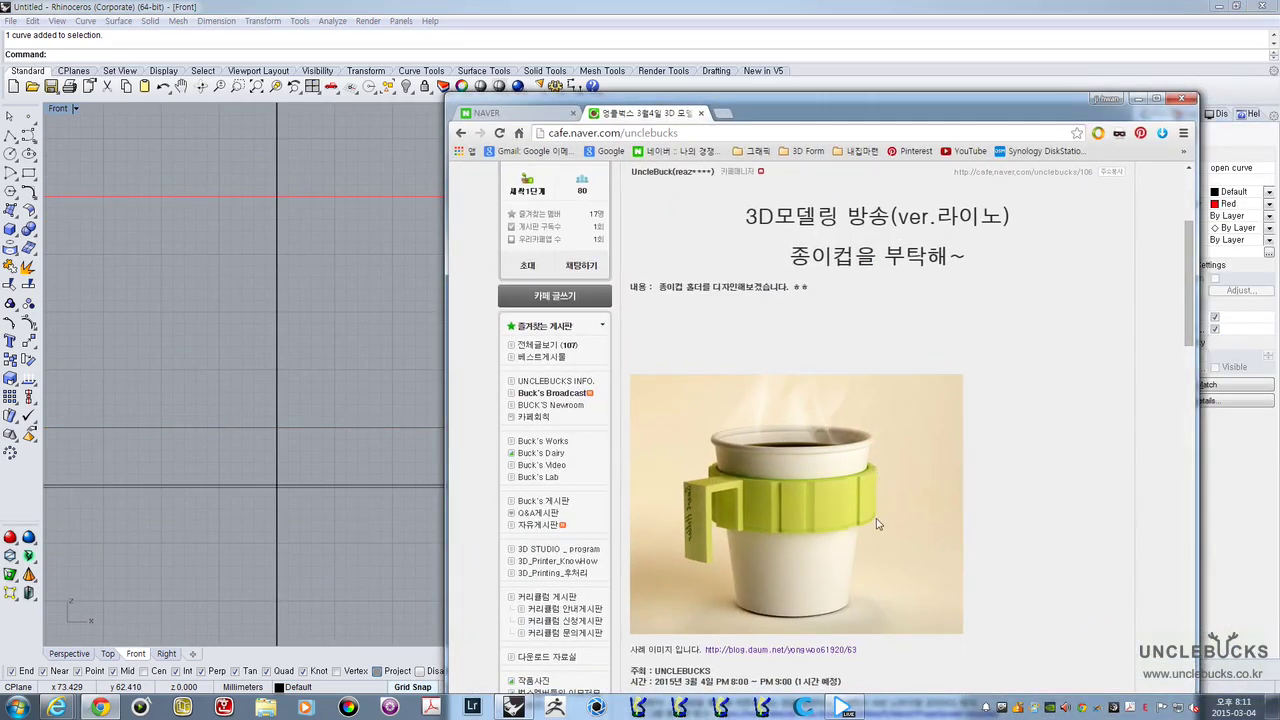
key(alt+Tab)
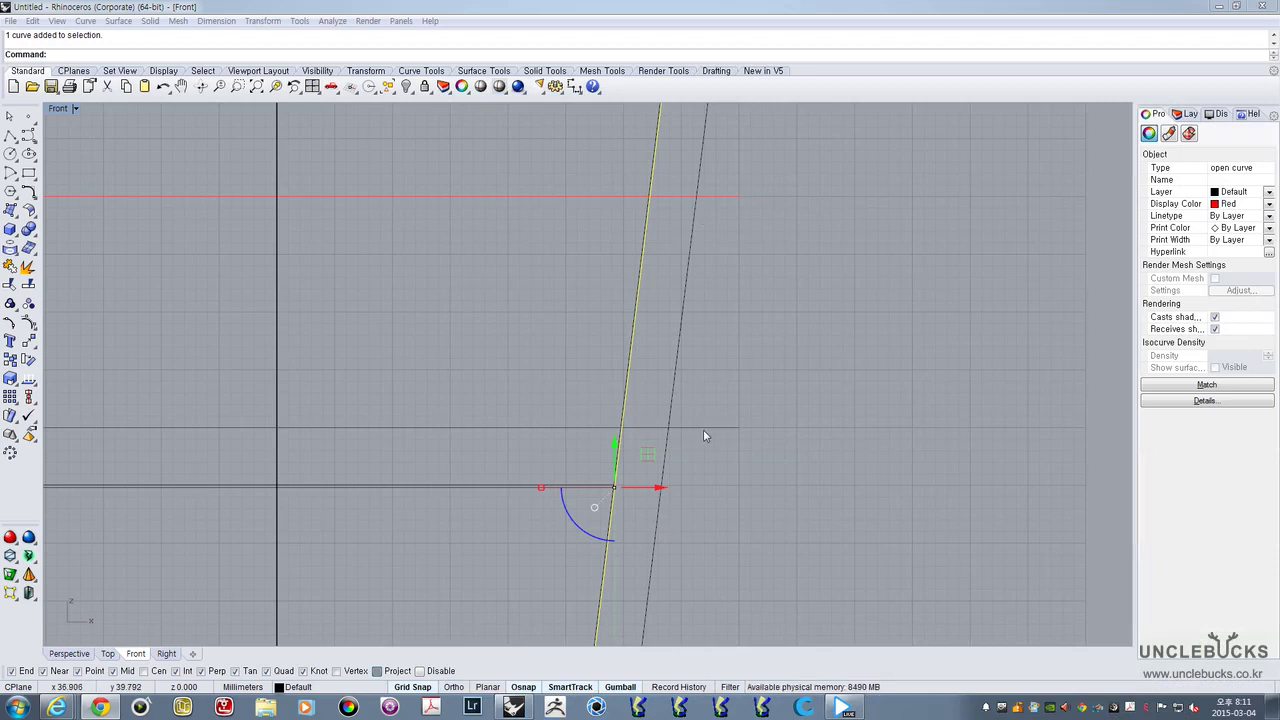
Draw a 20 mm vertical line from the upper red line's intersection with the outer offset line down to the lower red line
click(10, 135)
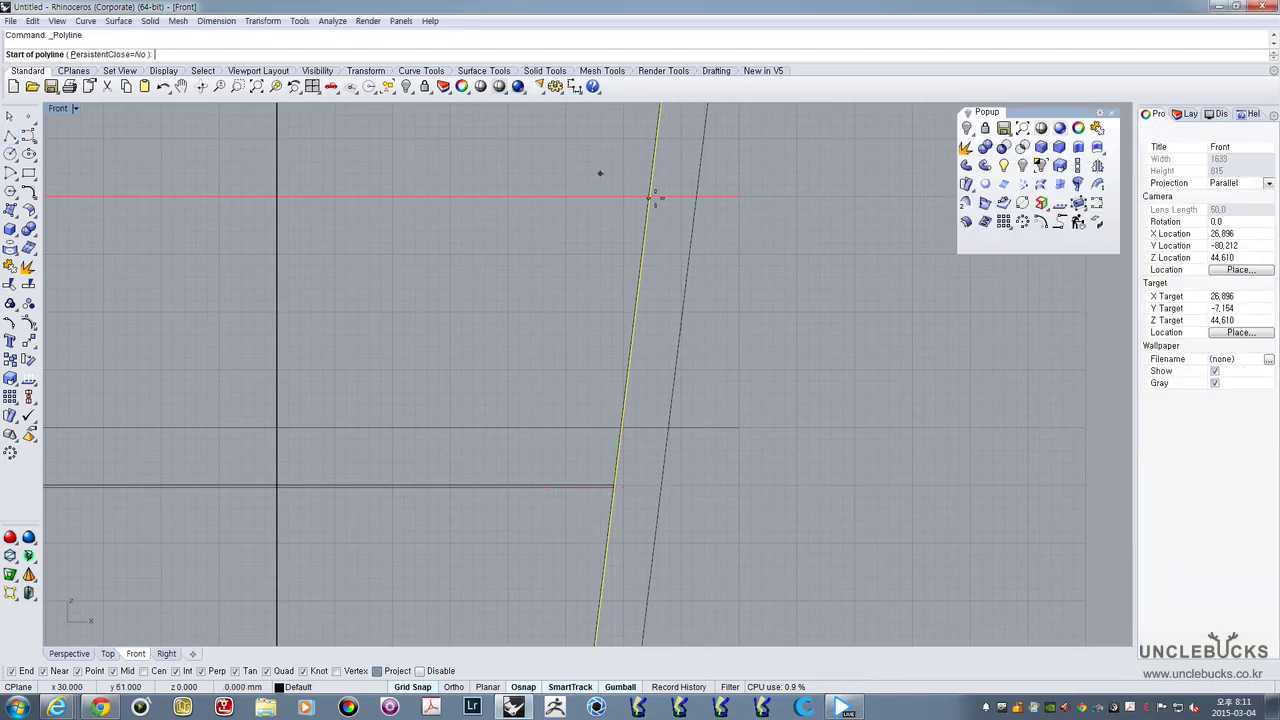
scroll(694, 190, up, 5)
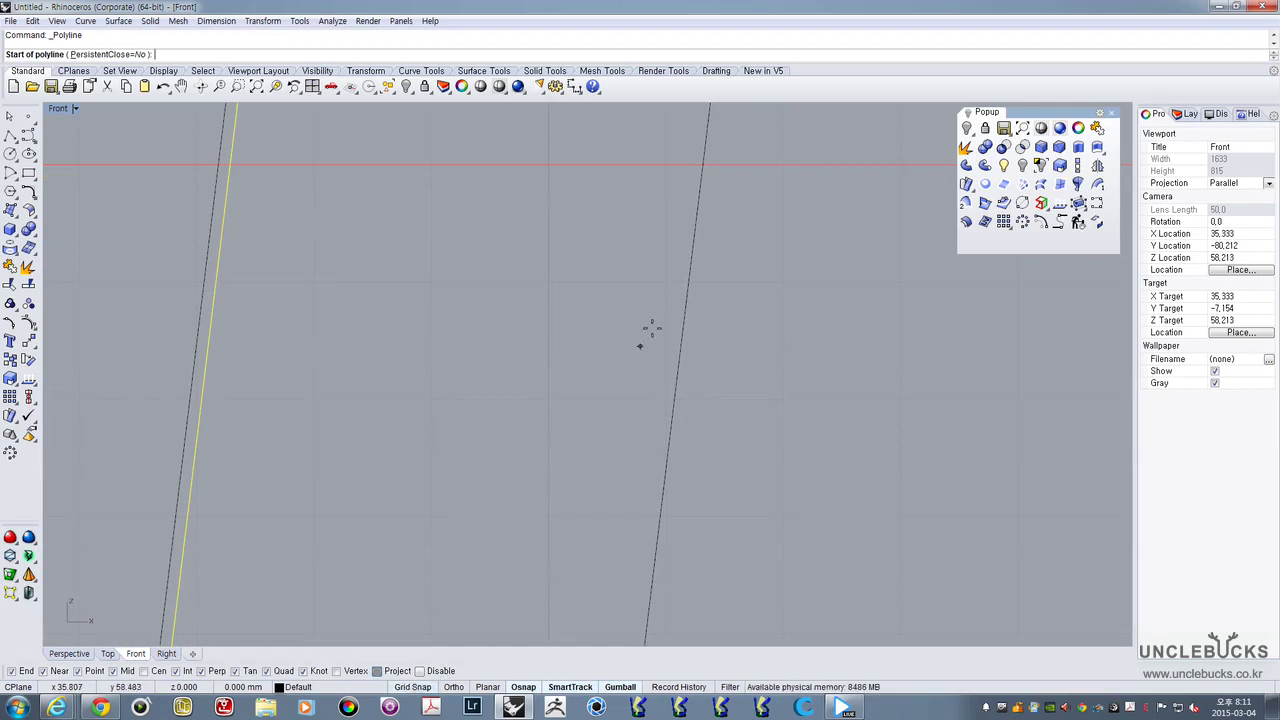
click(705, 161)
scroll(706, 271, down, 5)
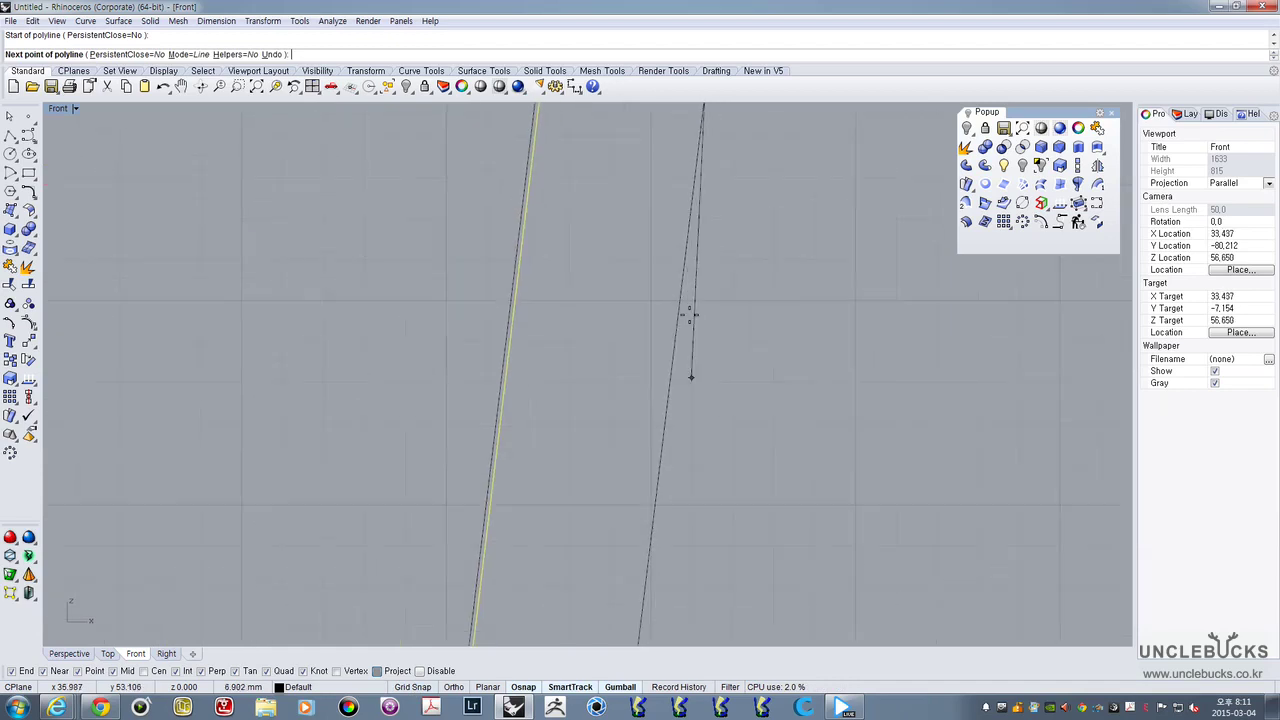
scroll(690, 316, down, 10)
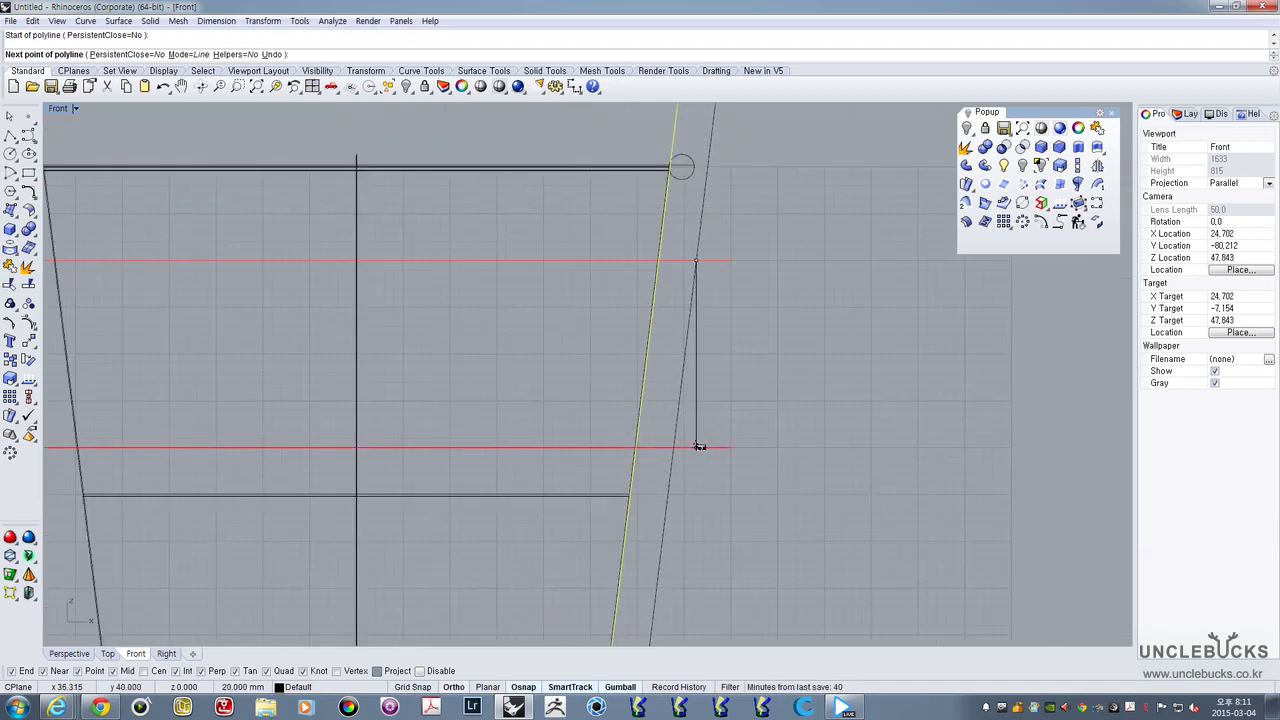
scroll(699, 447, up, 5)
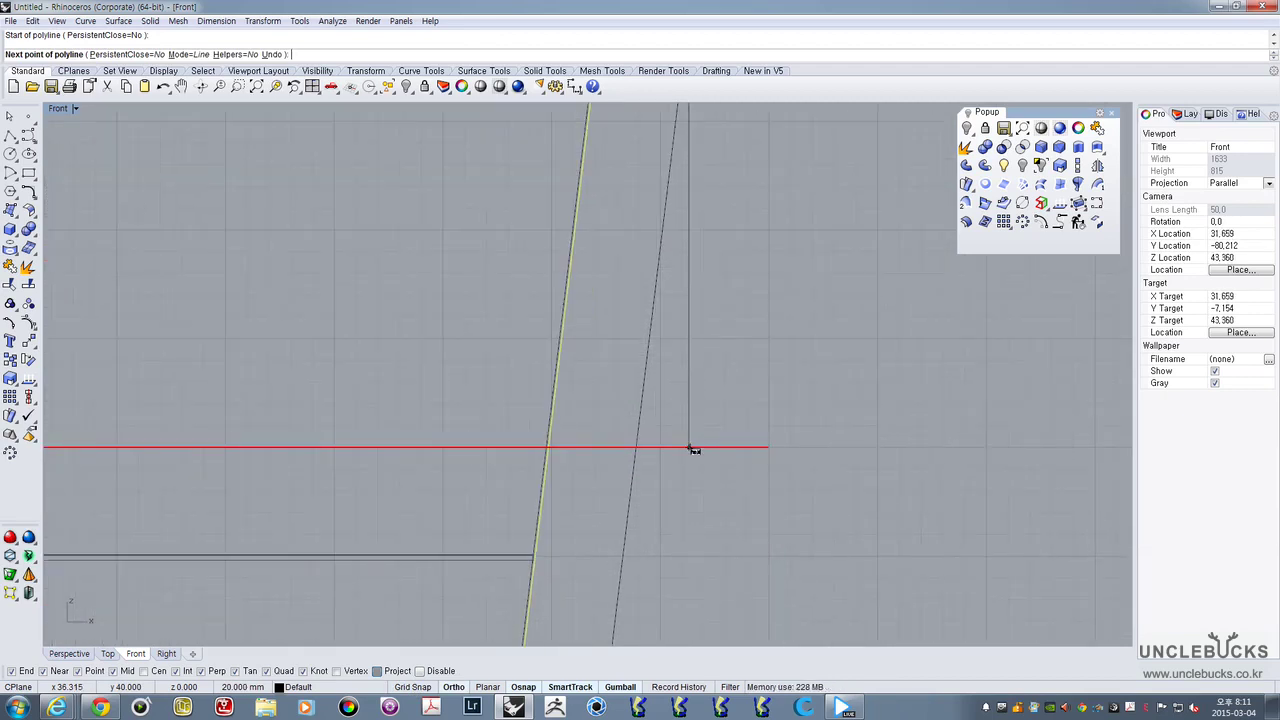
shift+click(689, 448)
right_click(714, 366)
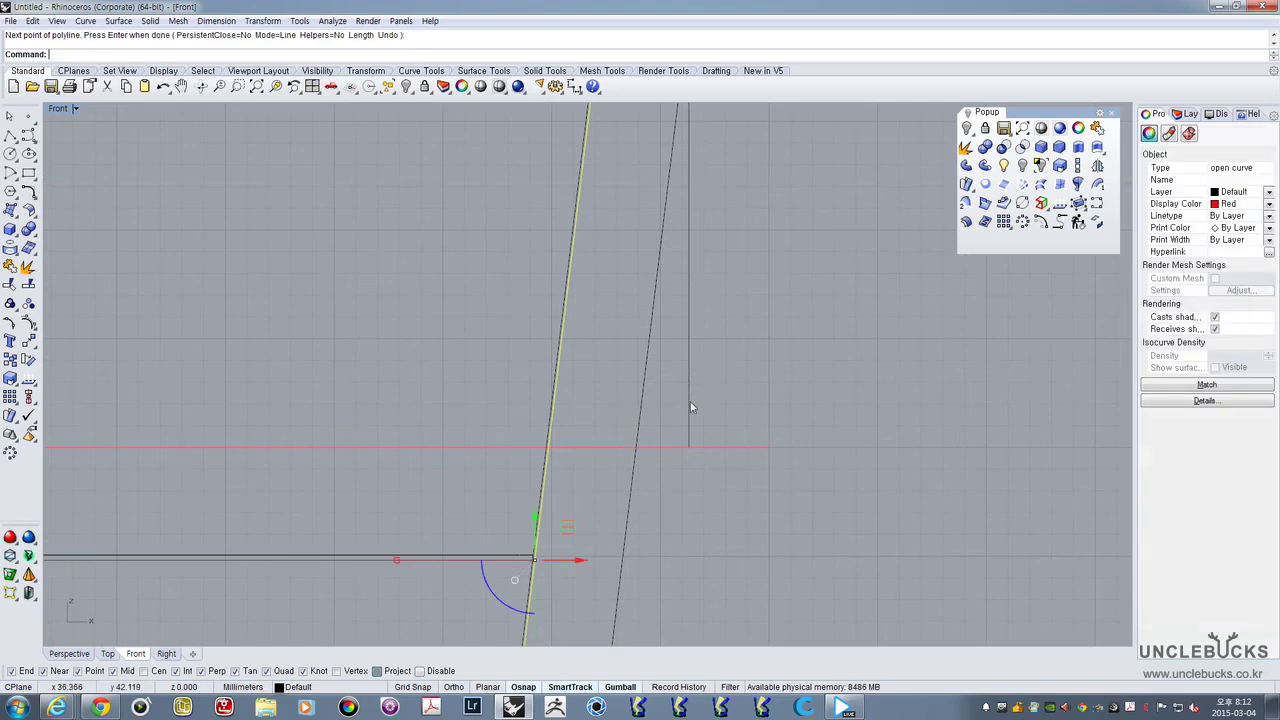
Select the four curves bounding the holder's section: both red horizontal lines, the new vertical line and the red wall line
click(689, 406)
scroll(689, 401, down, 8)
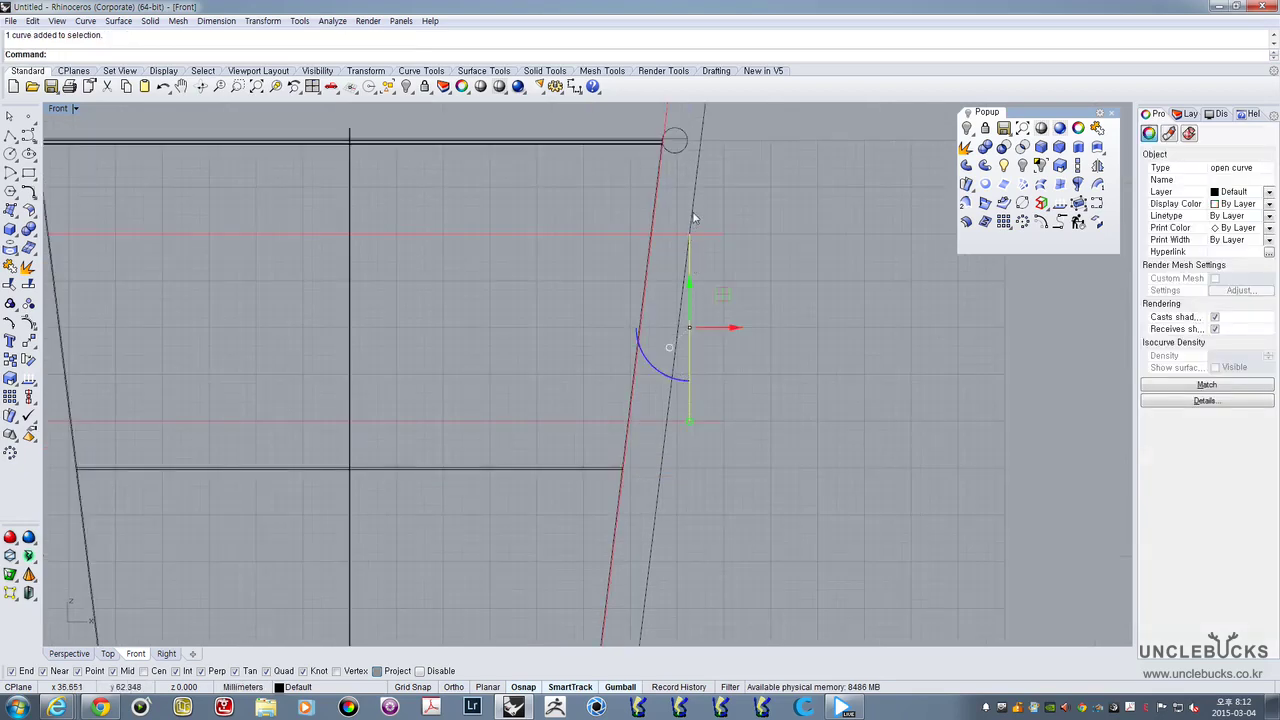
scroll(690, 420, up, 4)
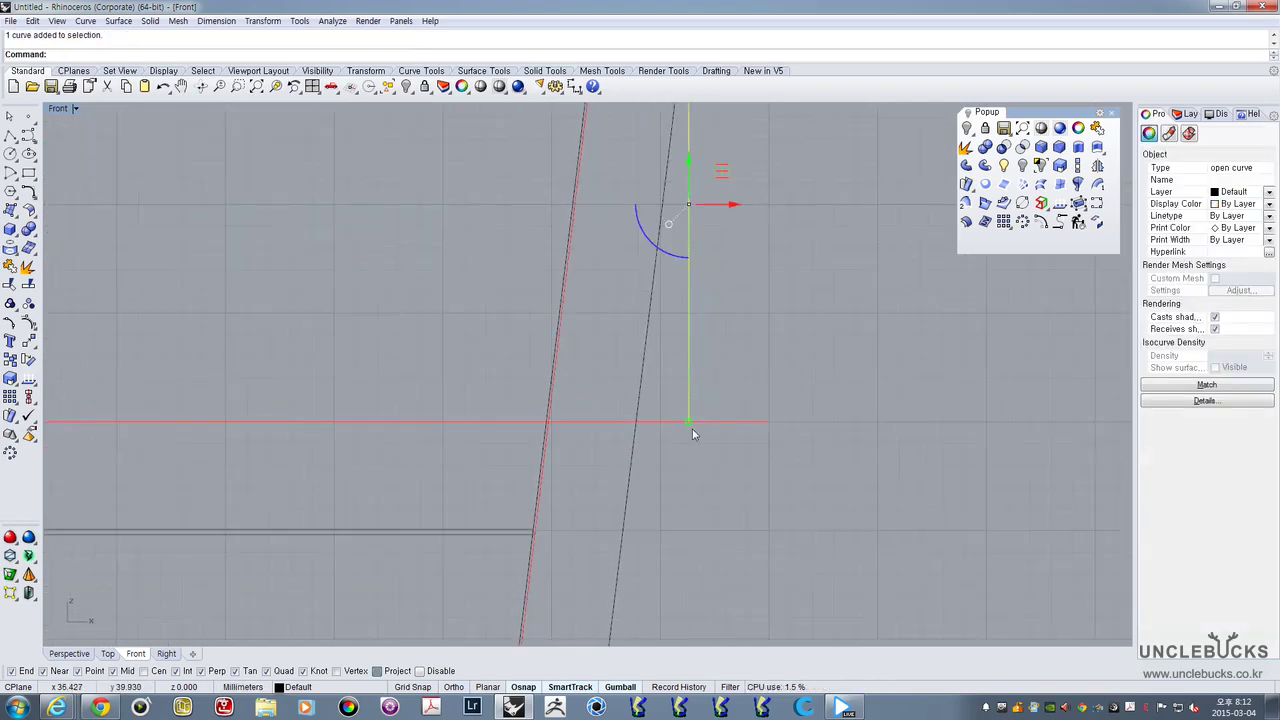
key(Escape)
click(692, 421)
shift+click(688, 381)
right_drag(657, 193, 652, 378)
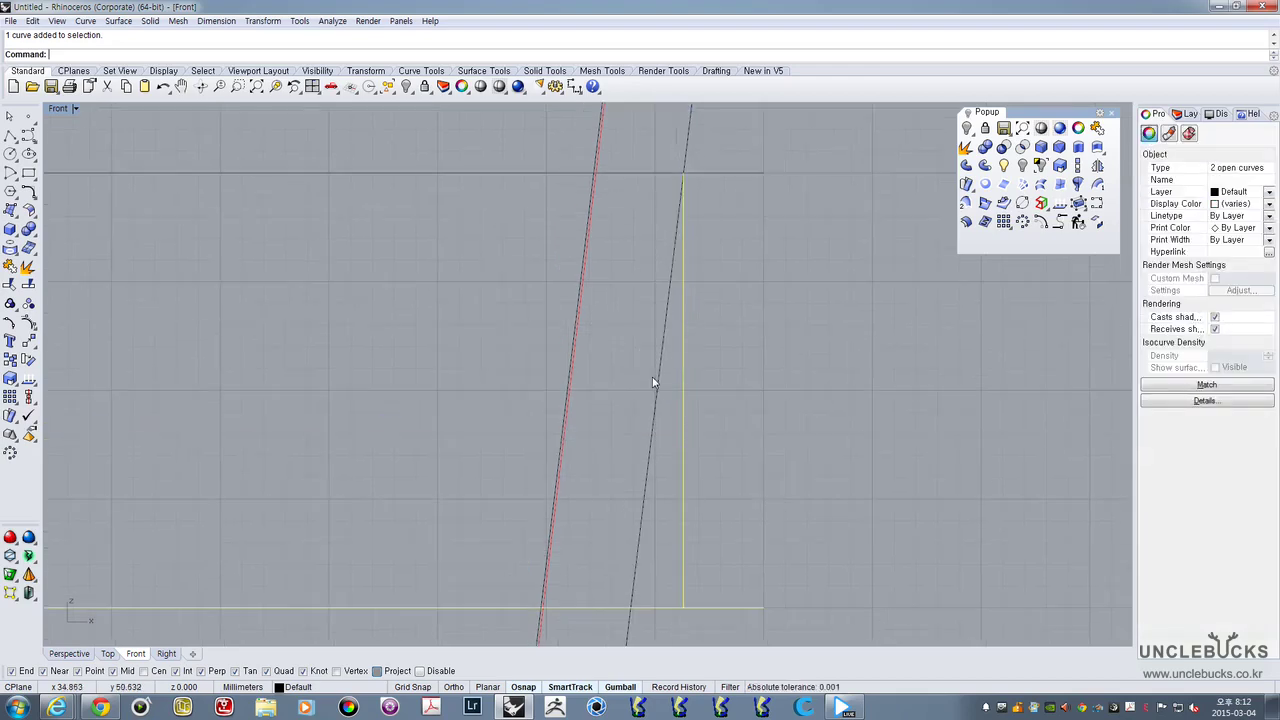
shift+click(605, 177)
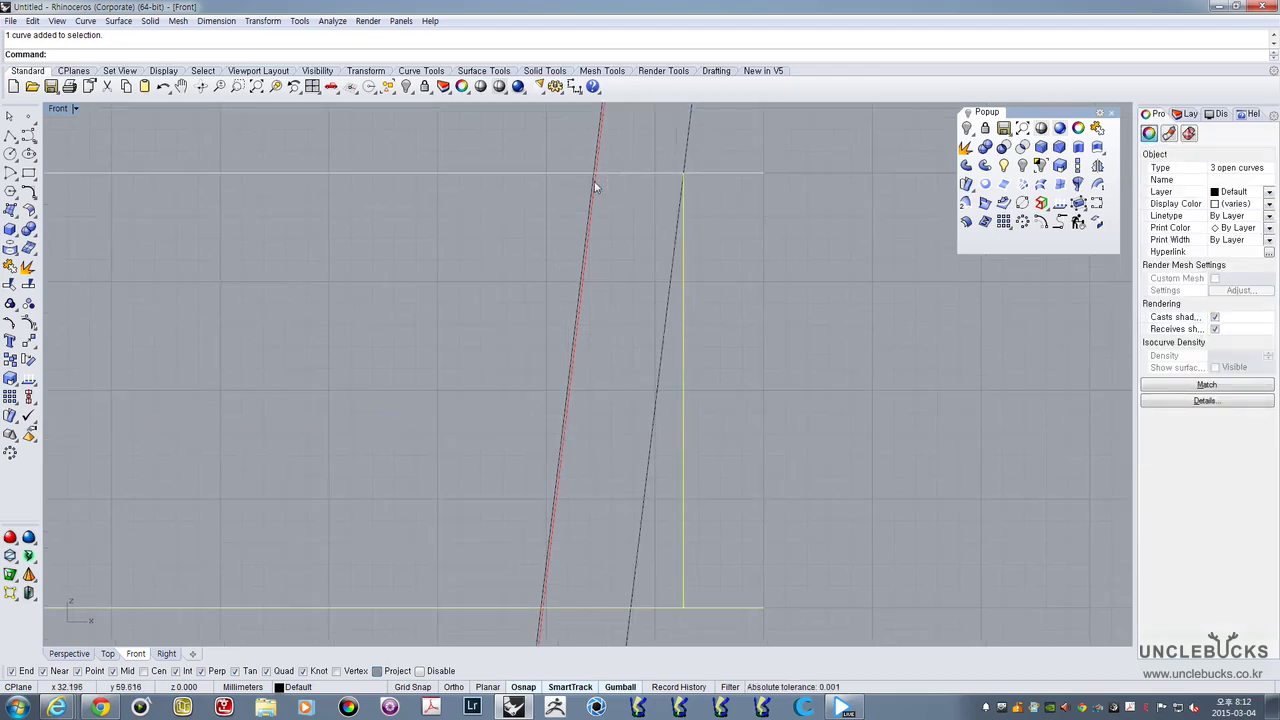
shift+click(594, 187)
click(636, 222)
scroll(636, 220, down, 5)
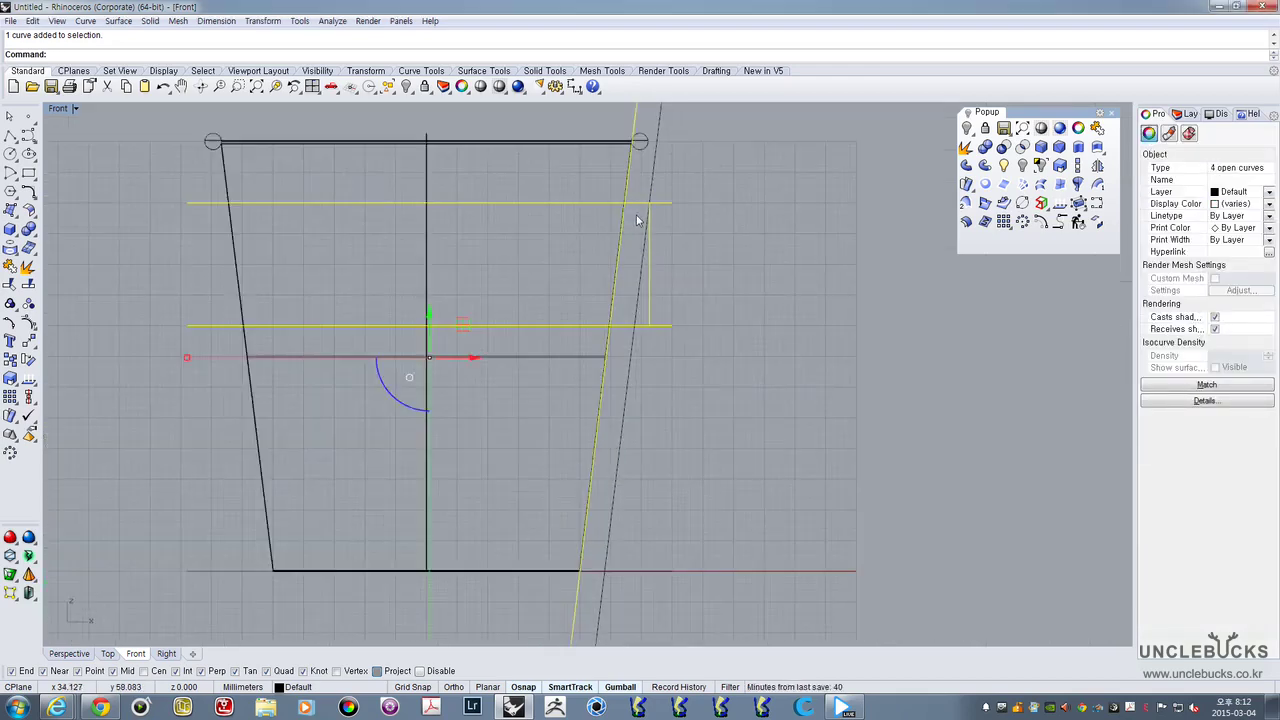
scroll(631, 221, up, 4)
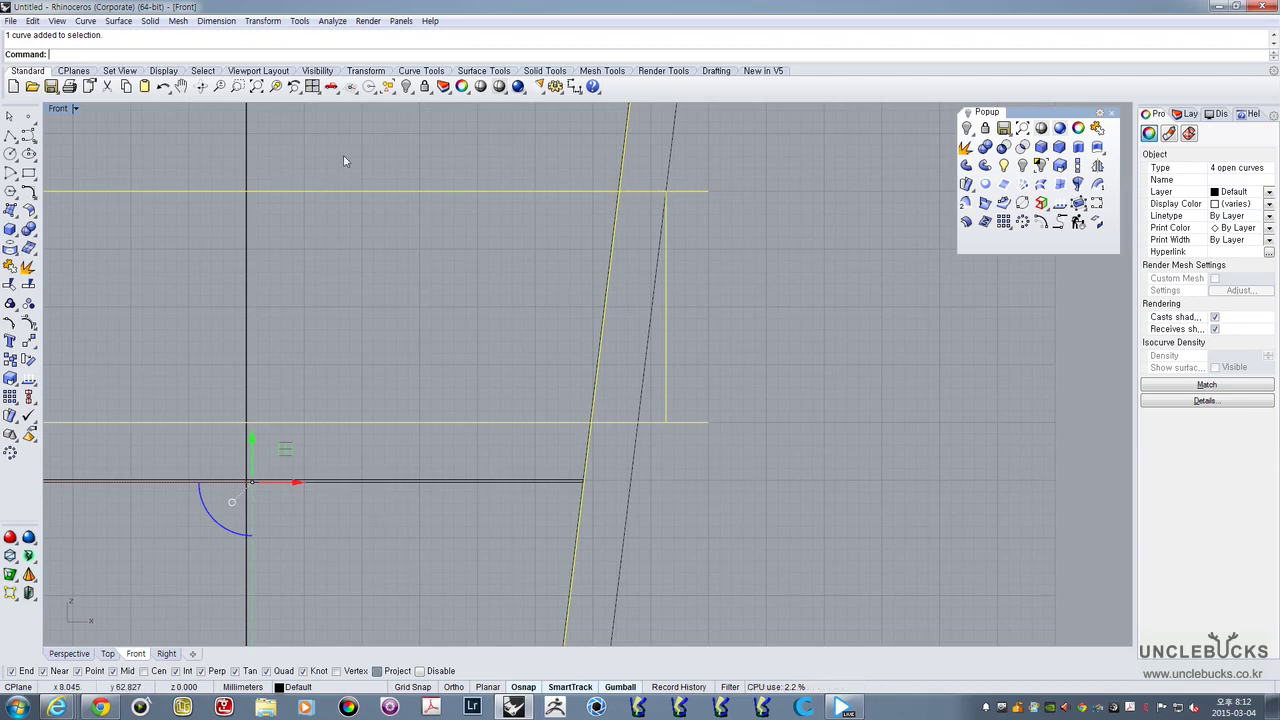
key(Escape)
click(10, 135)
scroll(563, 443, up, 3)
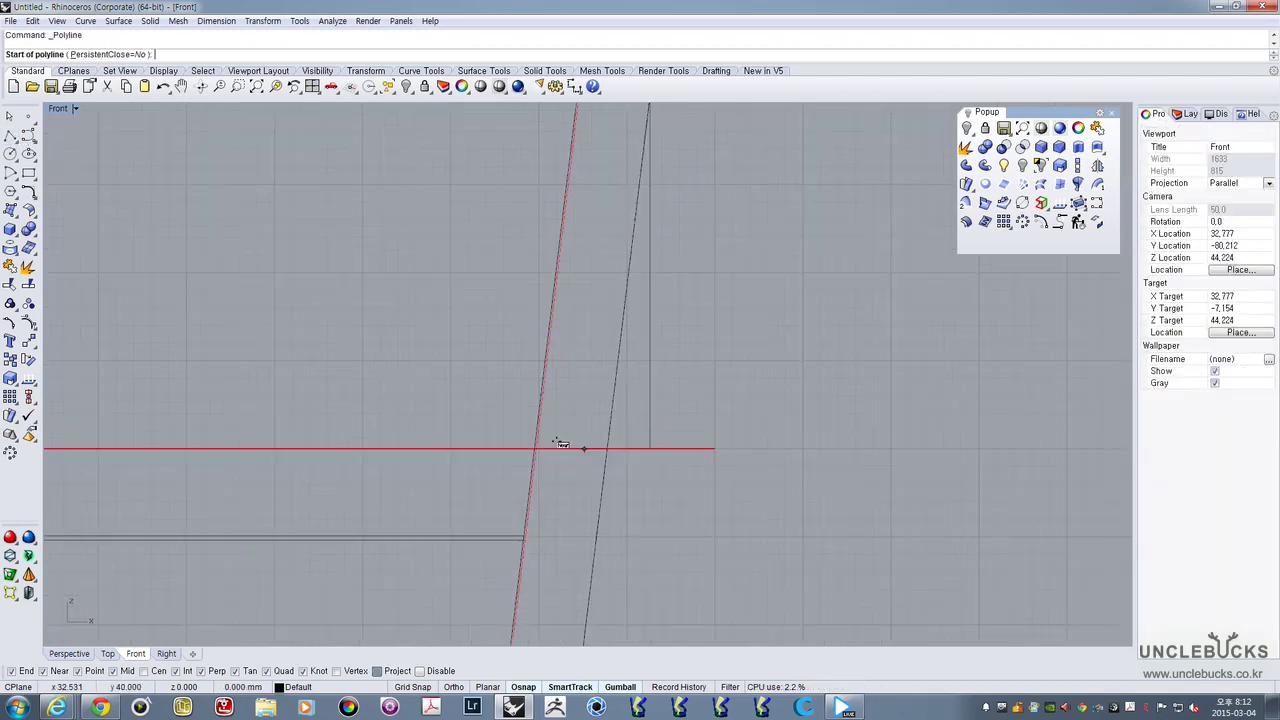
click(518, 454)
scroll(563, 360, down, 6)
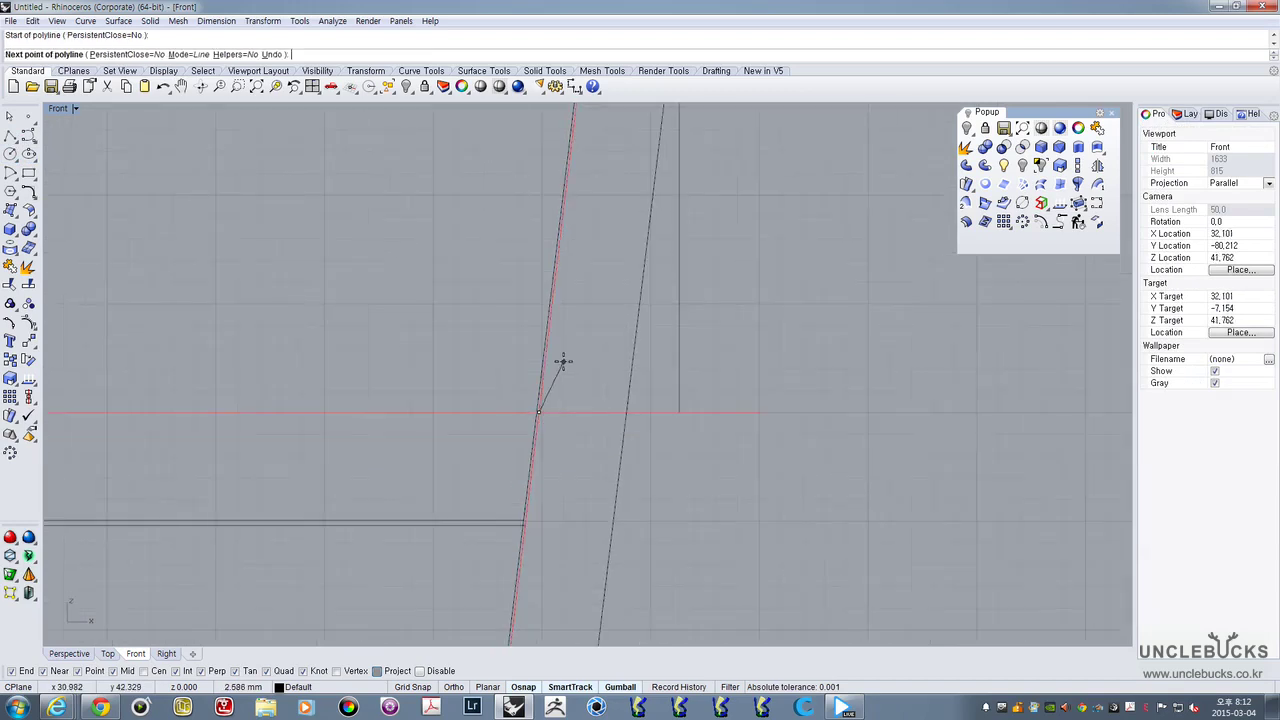
key(Escape)
scroll(588, 277, down, 6)
right_drag(602, 174, 595, 247)
scroll(595, 247, up, 2)
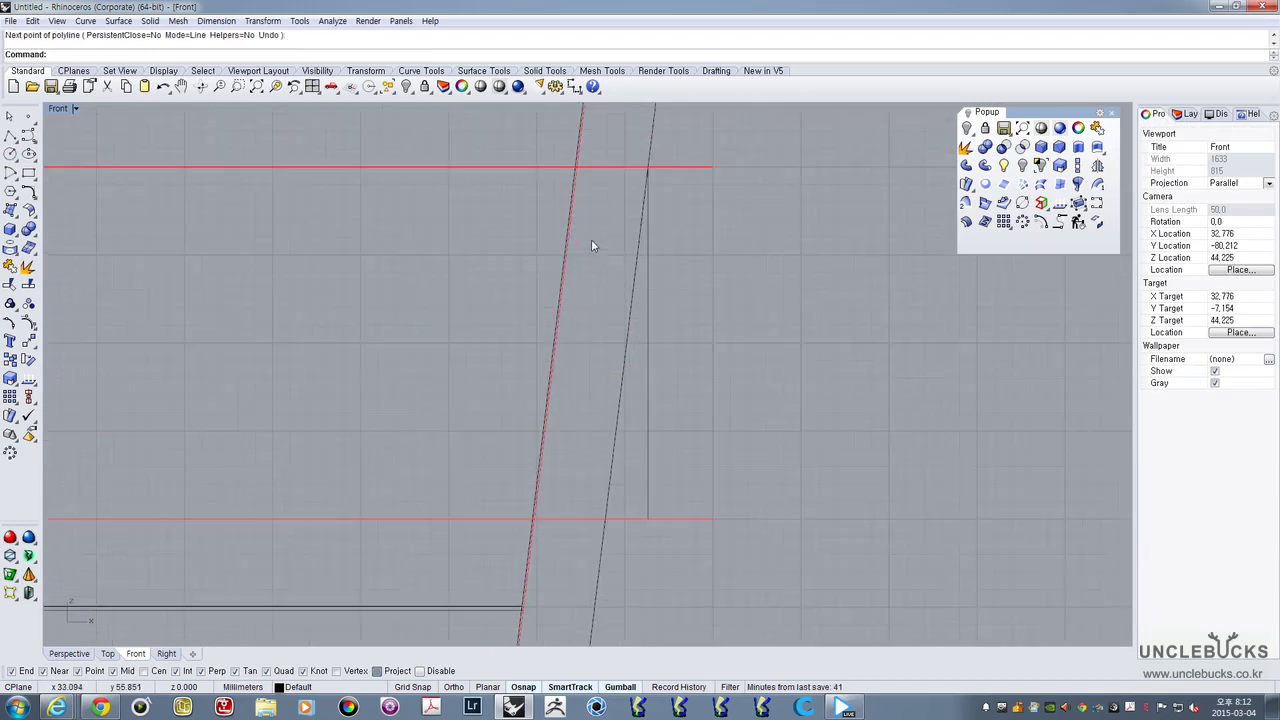
Trace a closed four-sided polyline between the two red height lines, from the red wall line out to the vertical line, and select it
click(10, 135)
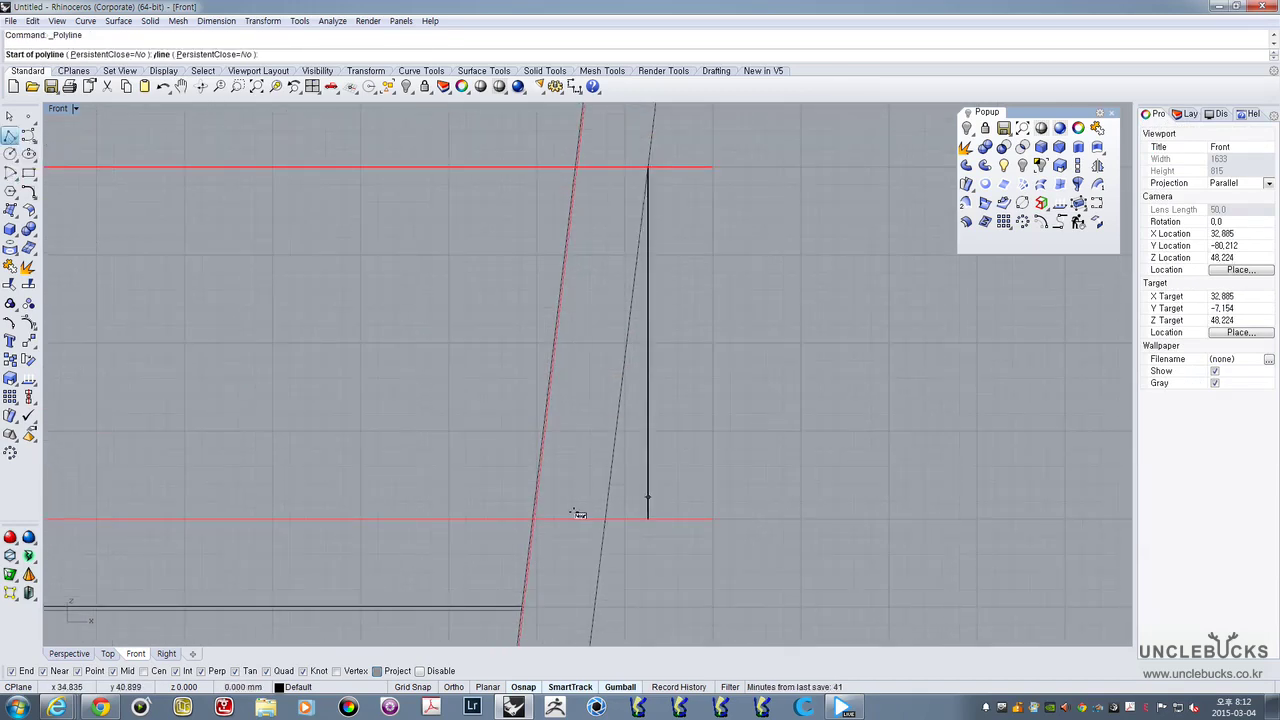
click(531, 516)
scroll(606, 277, up, 5)
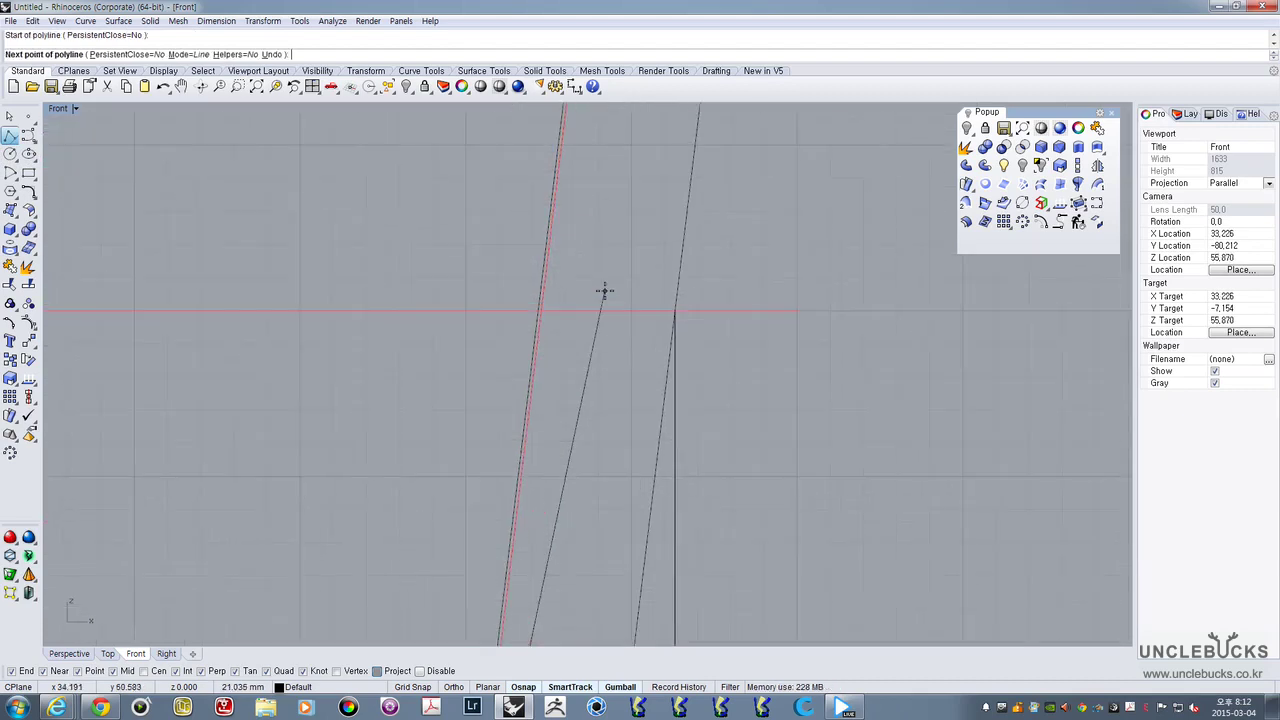
click(509, 320)
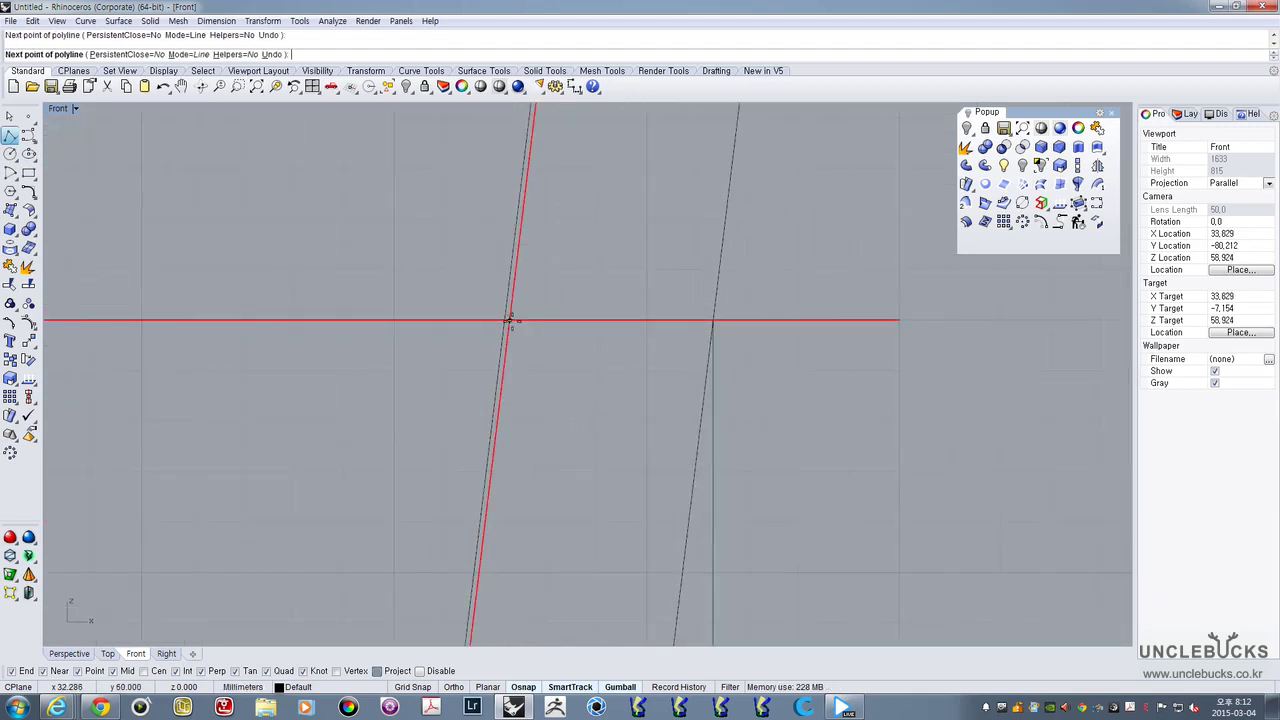
click(705, 316)
scroll(746, 297, down, 4)
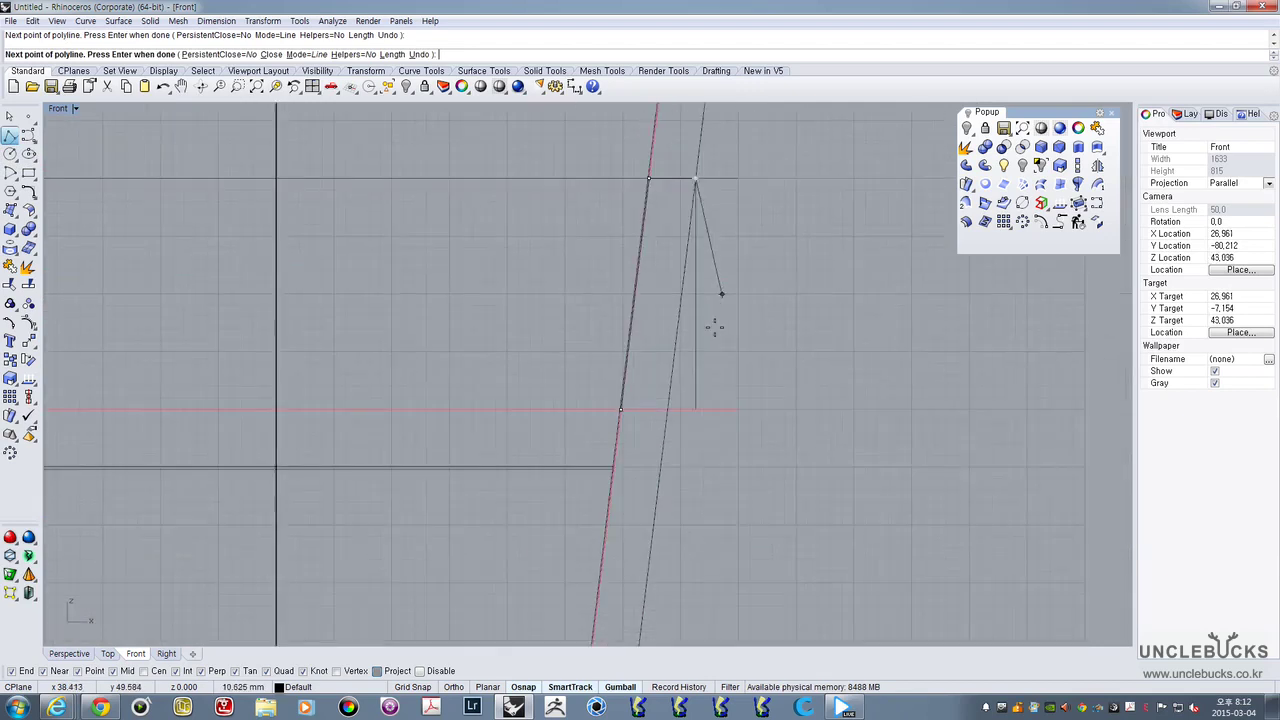
scroll(614, 429, up, 8)
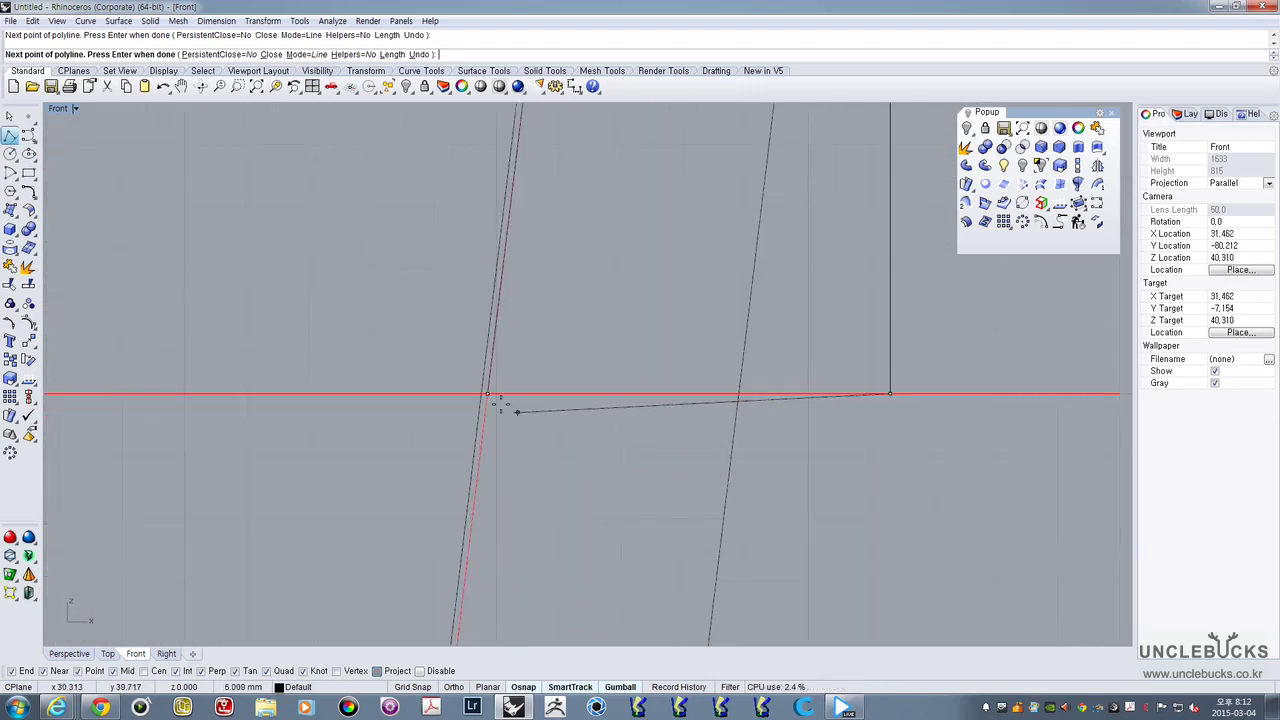
key(Return)
click(836, 396)
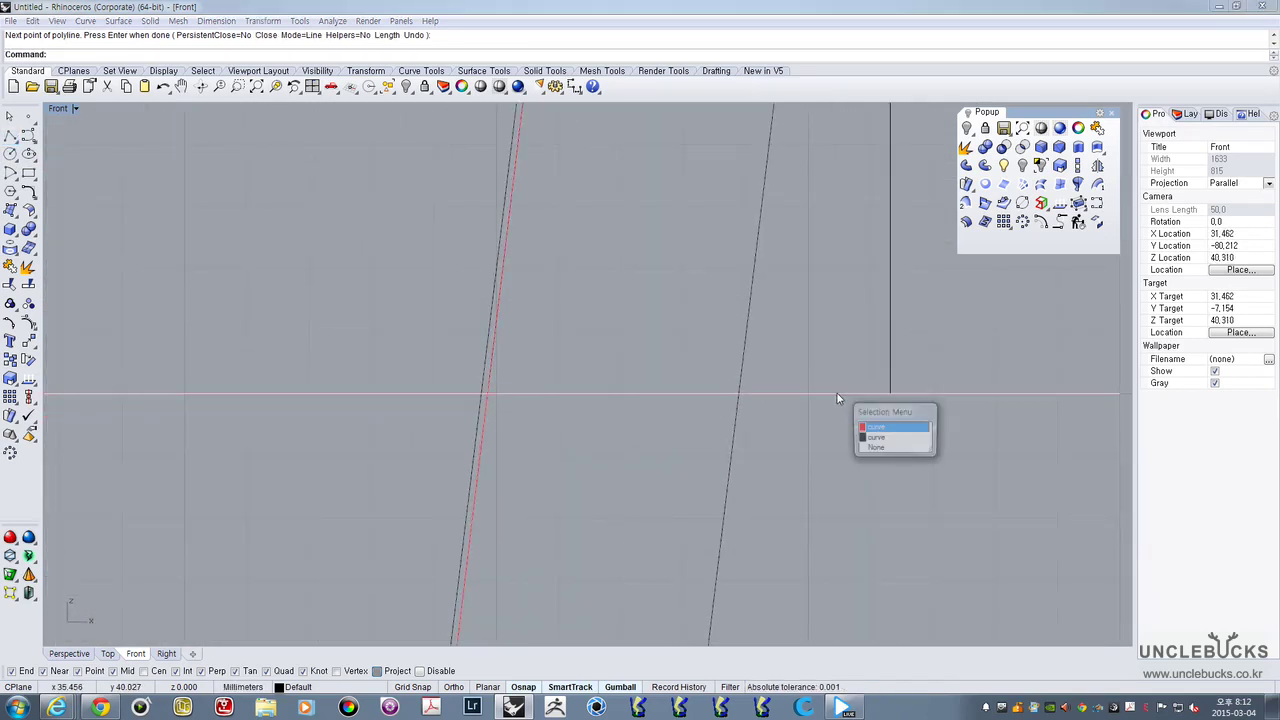
click(867, 433)
scroll(869, 437, down, 5)
scroll(869, 437, down, 5)
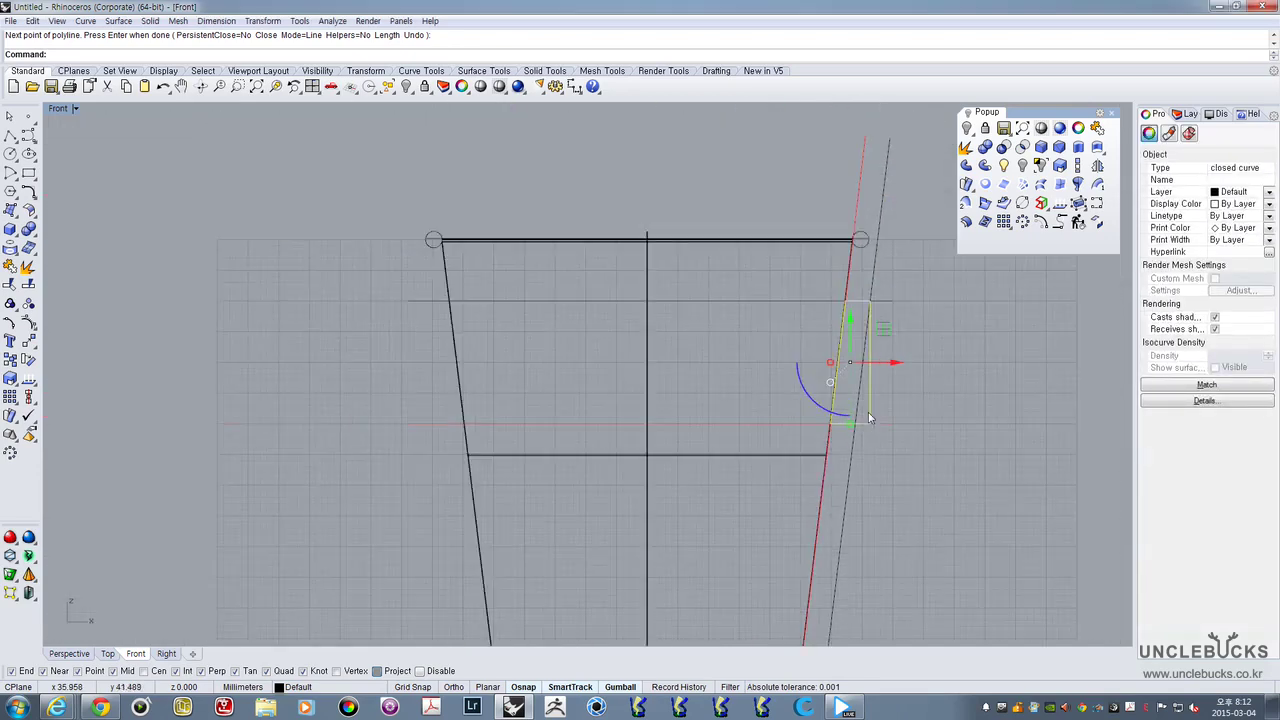
right_drag(872, 332, 644, 248)
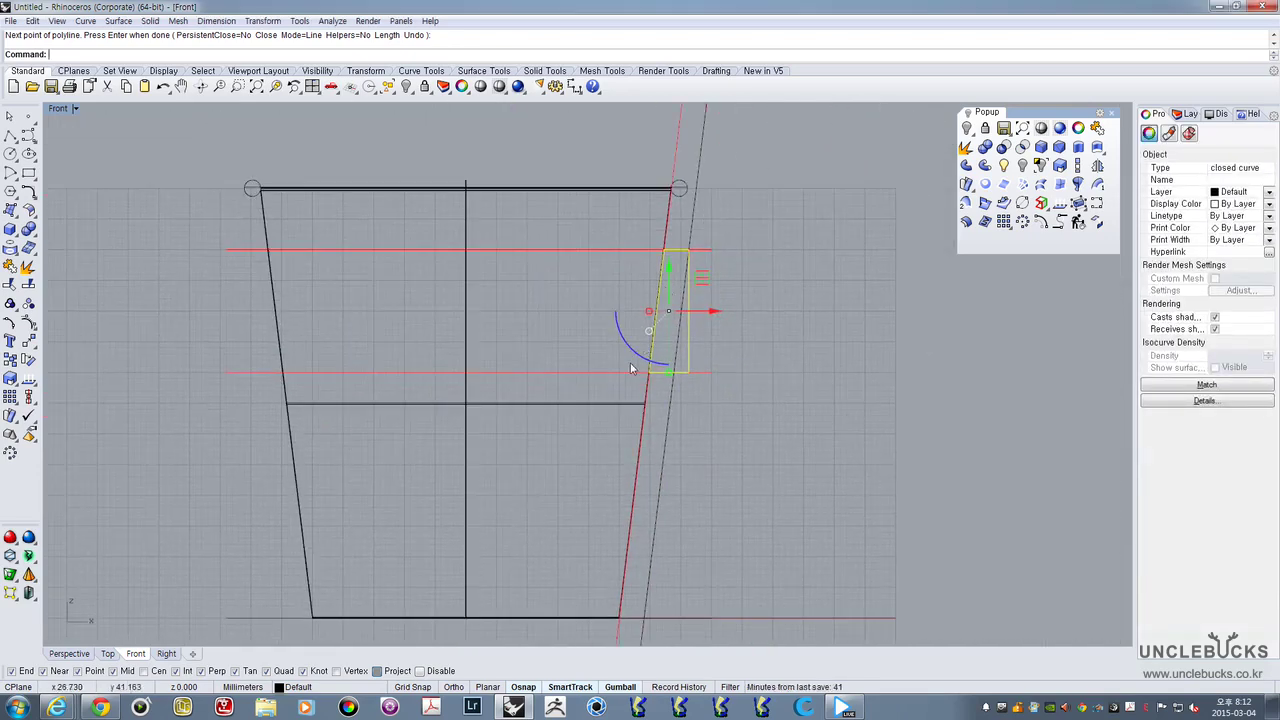
Examine the closed band profile against the cup in the Perspective view and compare it with the cup holder reference photo in the browser
double_click(57, 108)
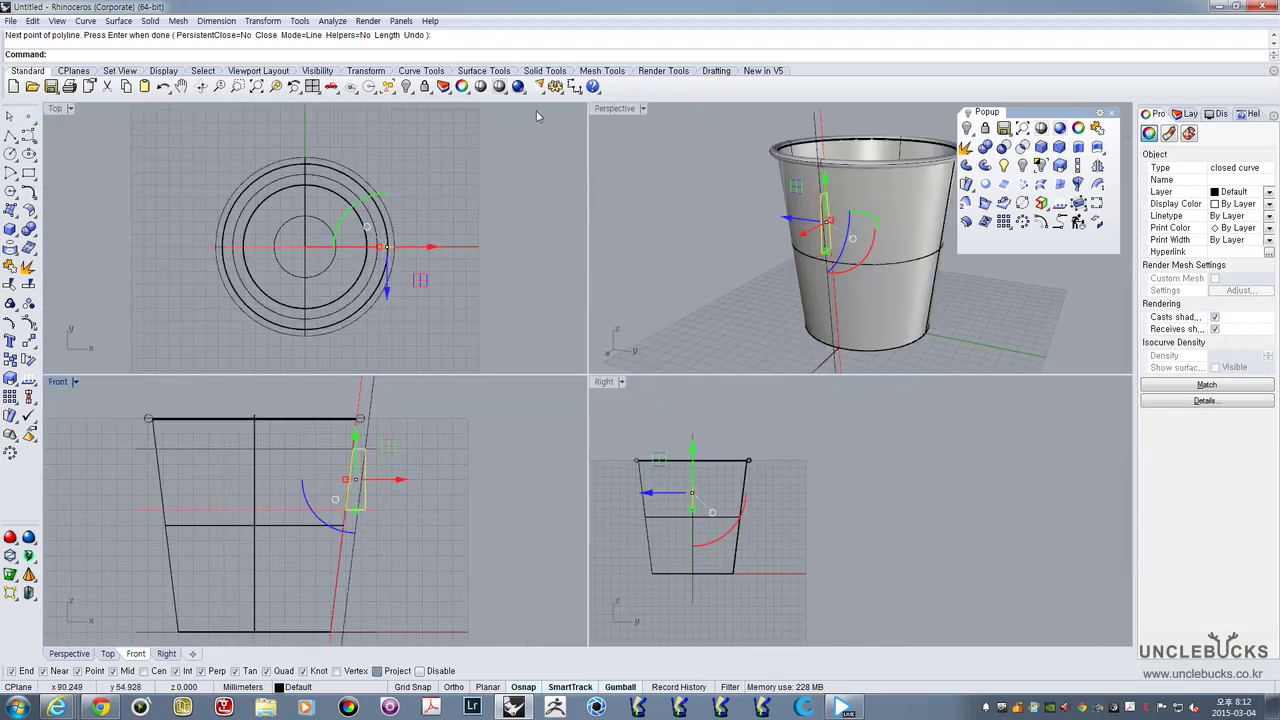
double_click(612, 109)
right_drag(560, 190, 466, 222)
scroll(376, 264, down, 8)
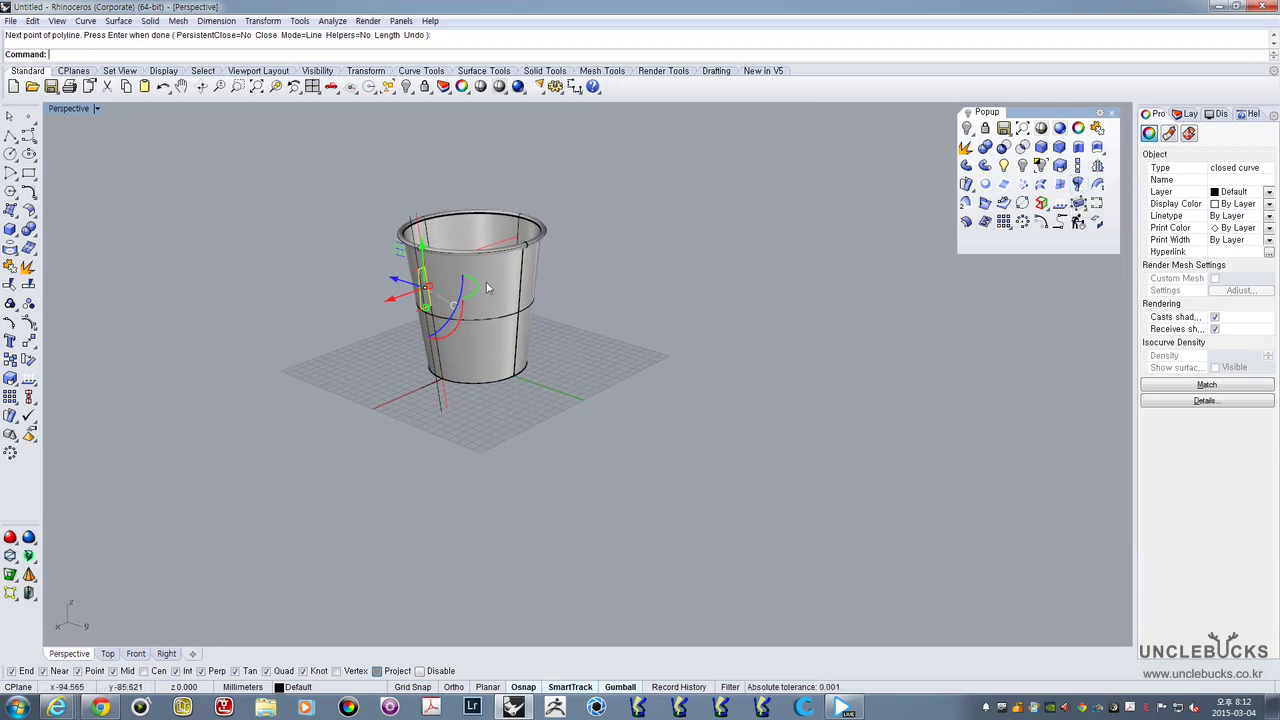
drag(1278, 70, 854, 76)
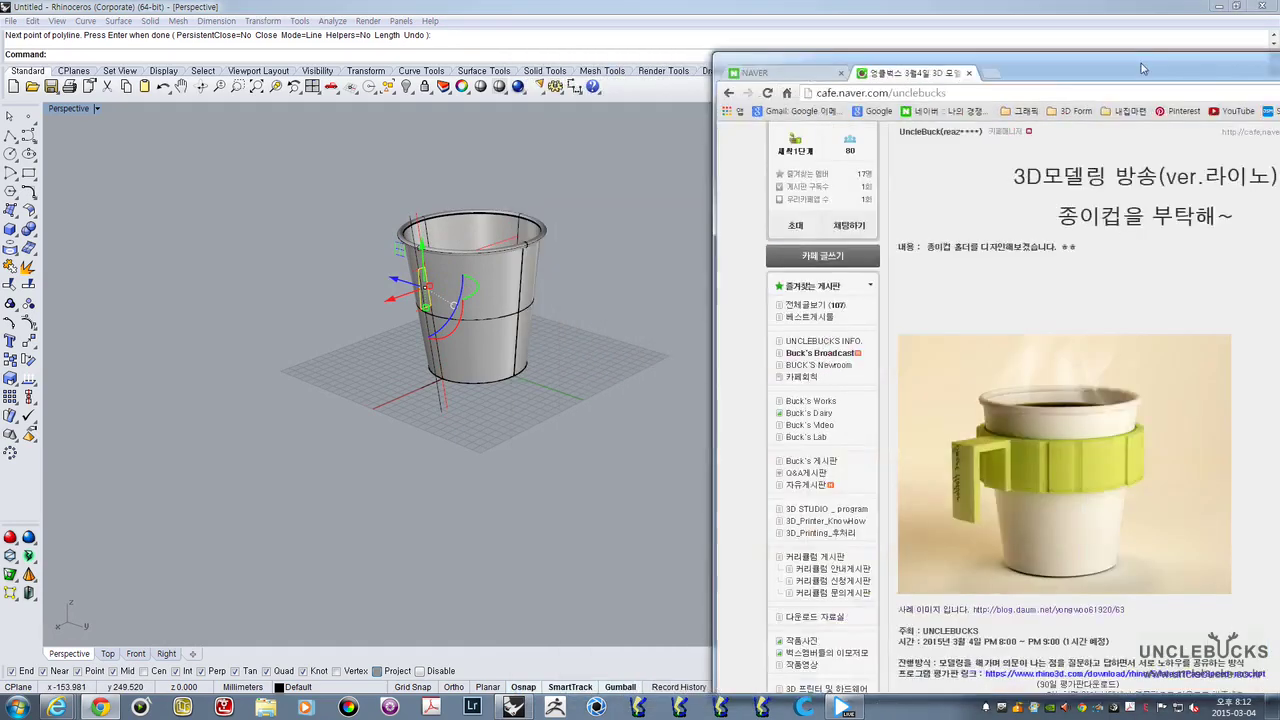
click(1210, 62)
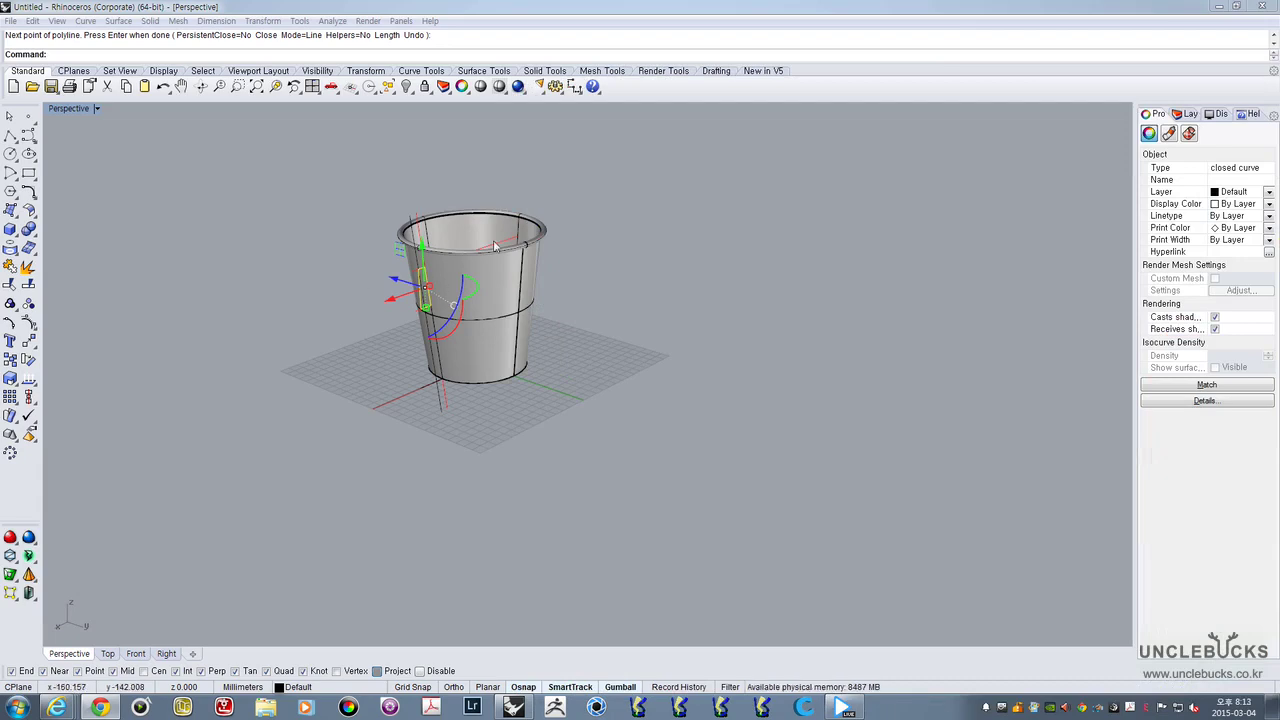
right_drag(494, 246, 509, 366)
scroll(466, 240, up, 7)
scroll(507, 378, down, 2)
scroll(507, 378, down, 2)
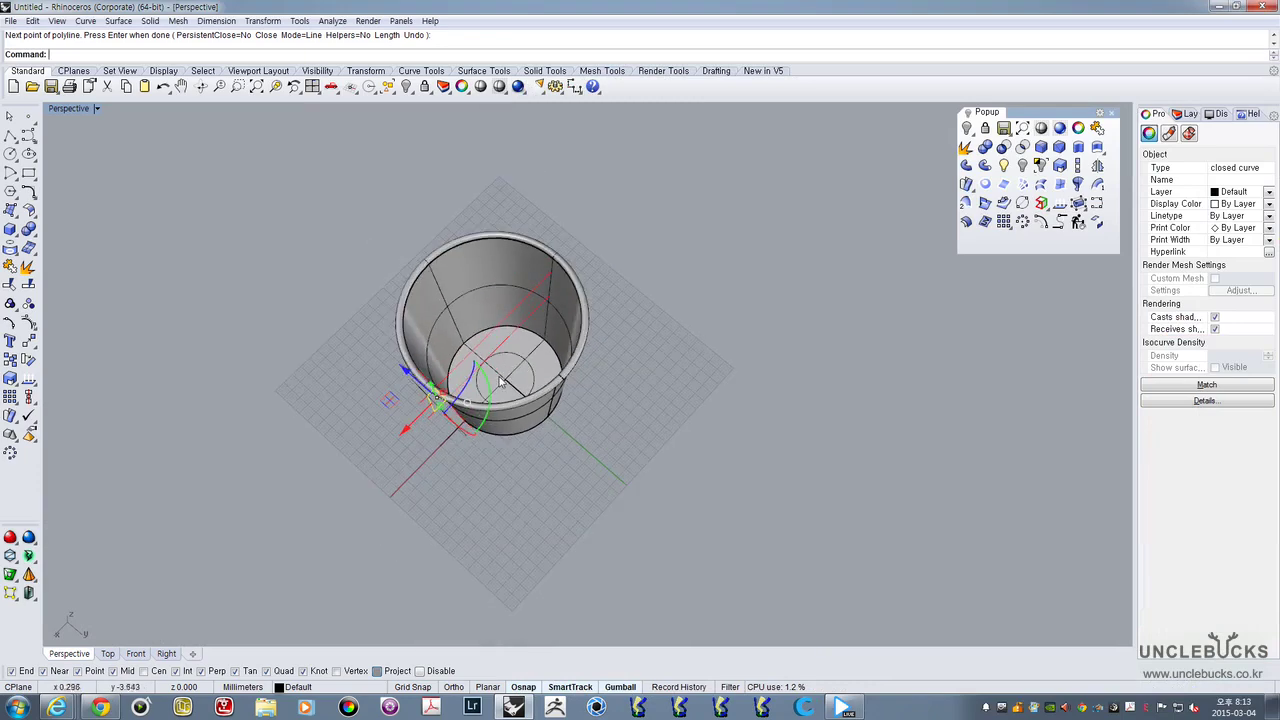
Select the outer offset line in the Right view to check its position across the four viewports, and clear the selection
double_click(62, 109)
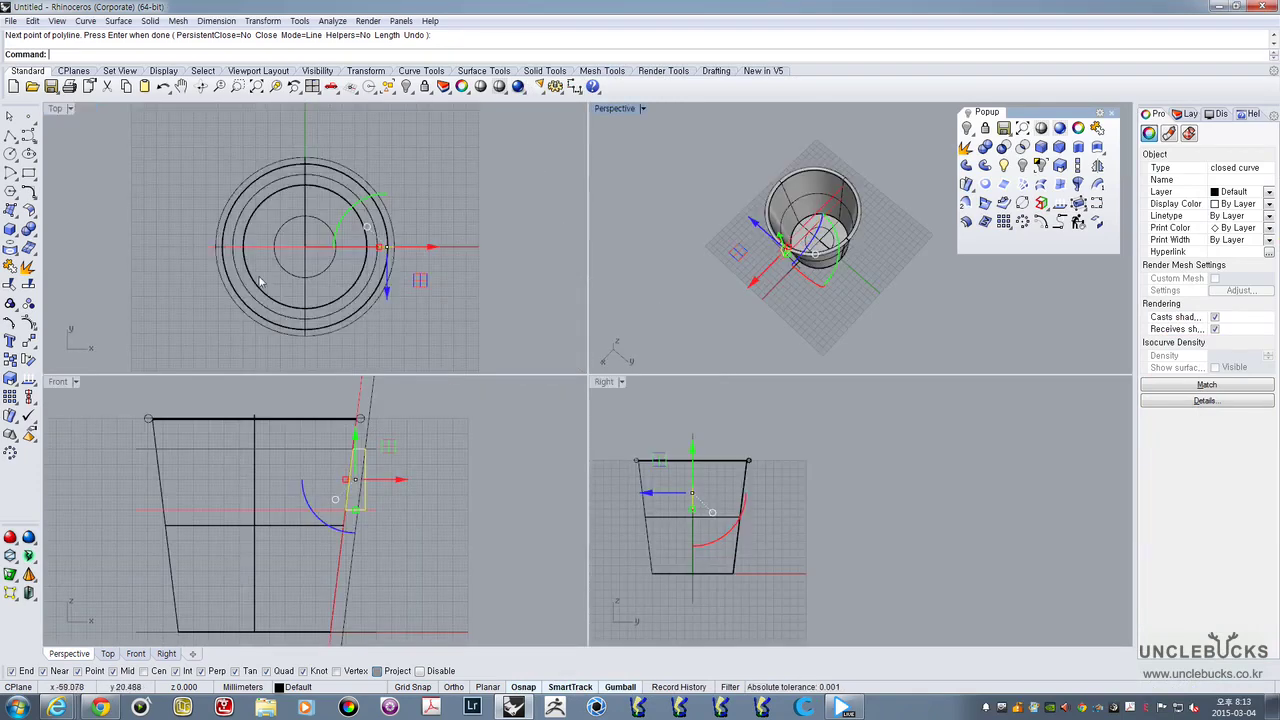
double_click(608, 382)
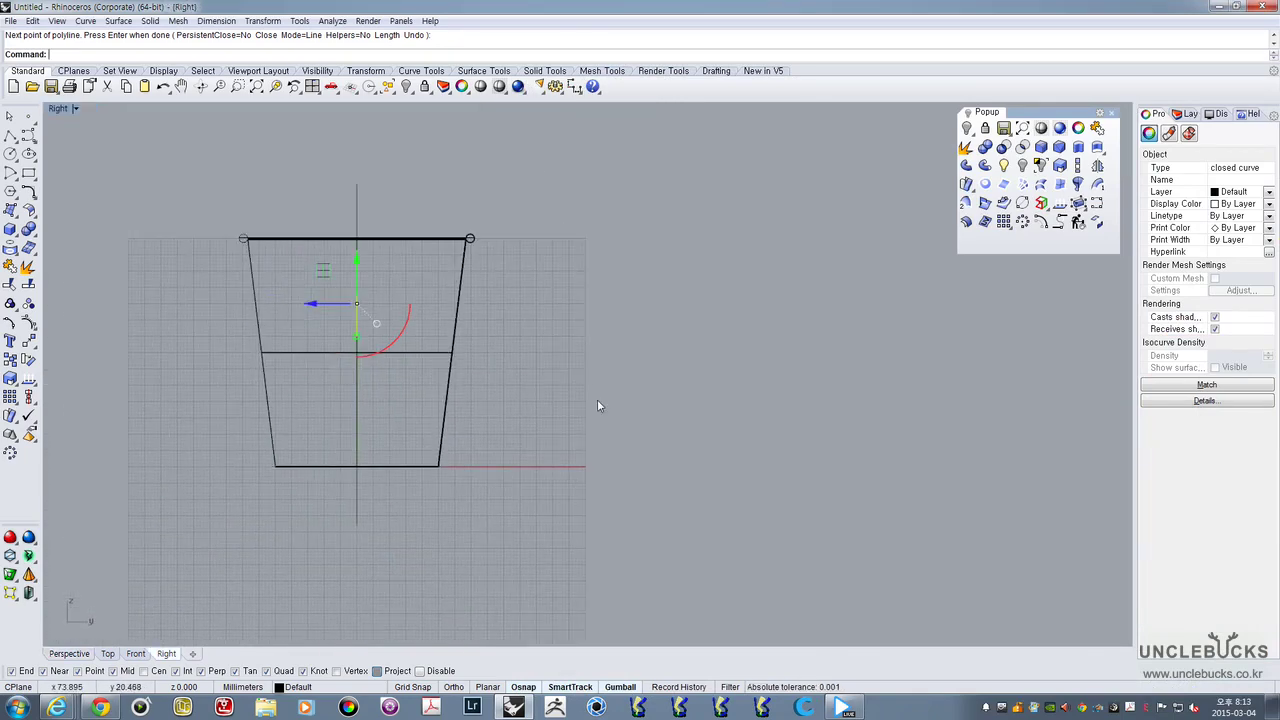
click(352, 489)
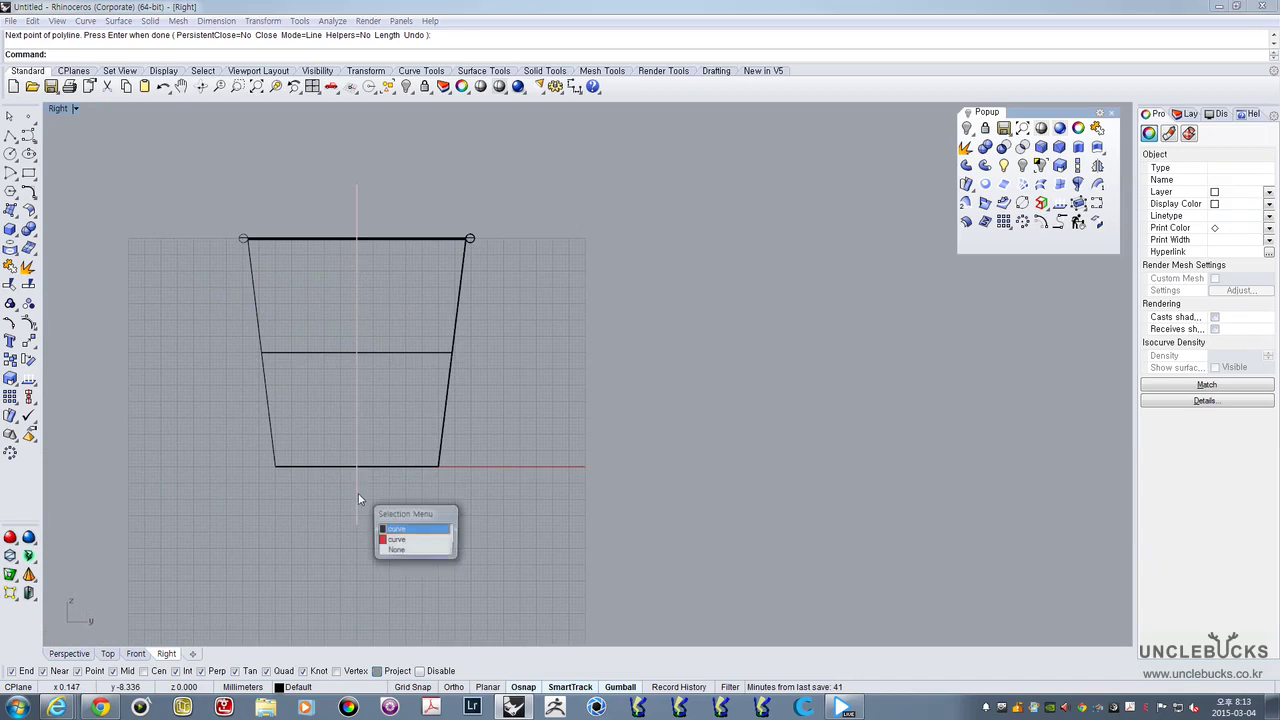
click(400, 530)
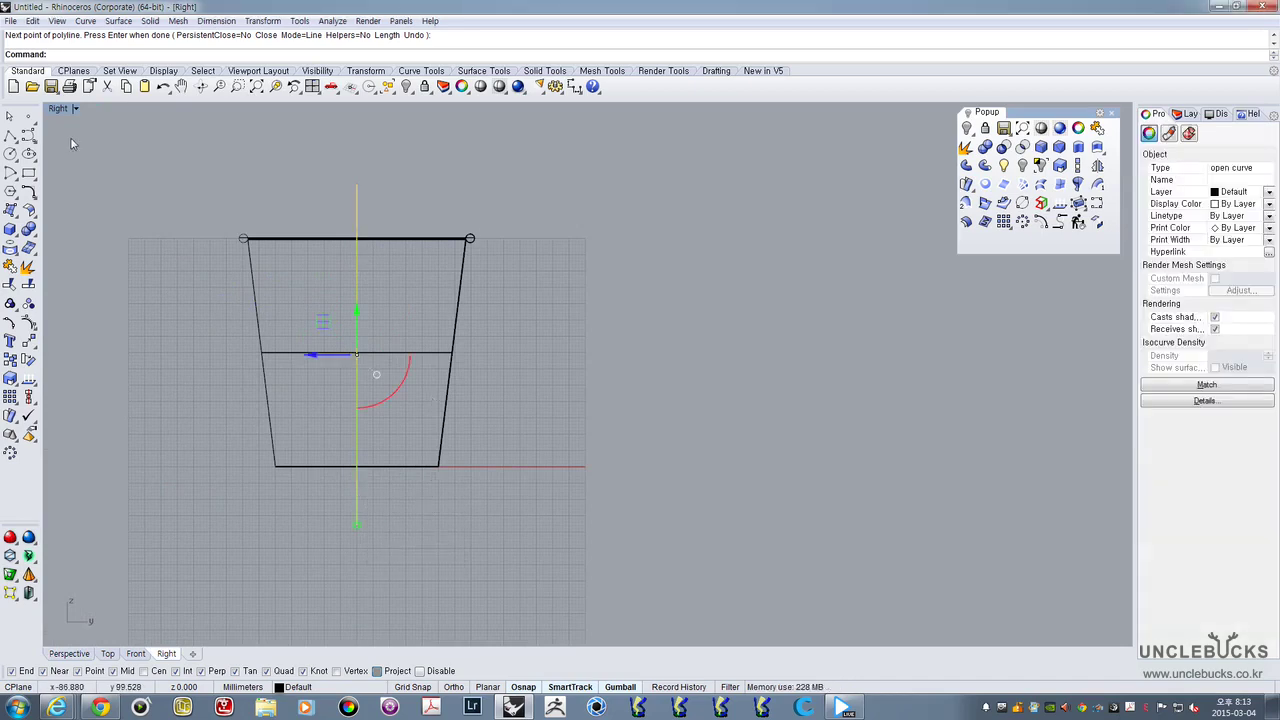
double_click(60, 110)
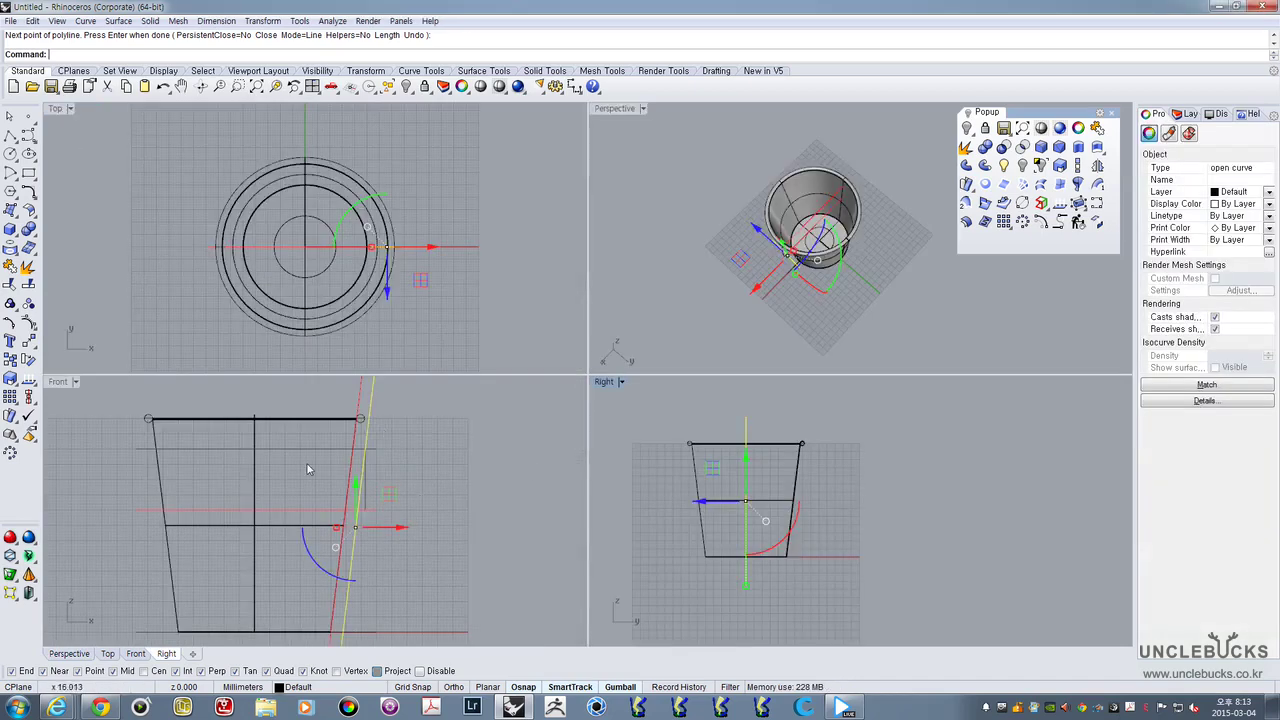
mouse_move(352, 458)
right_down()
mouse_move(395, 437)
mouse_move(360, 470)
right_up()
scroll(395, 435, down, 6)
click(427, 431)
scroll(286, 470, up, 4)
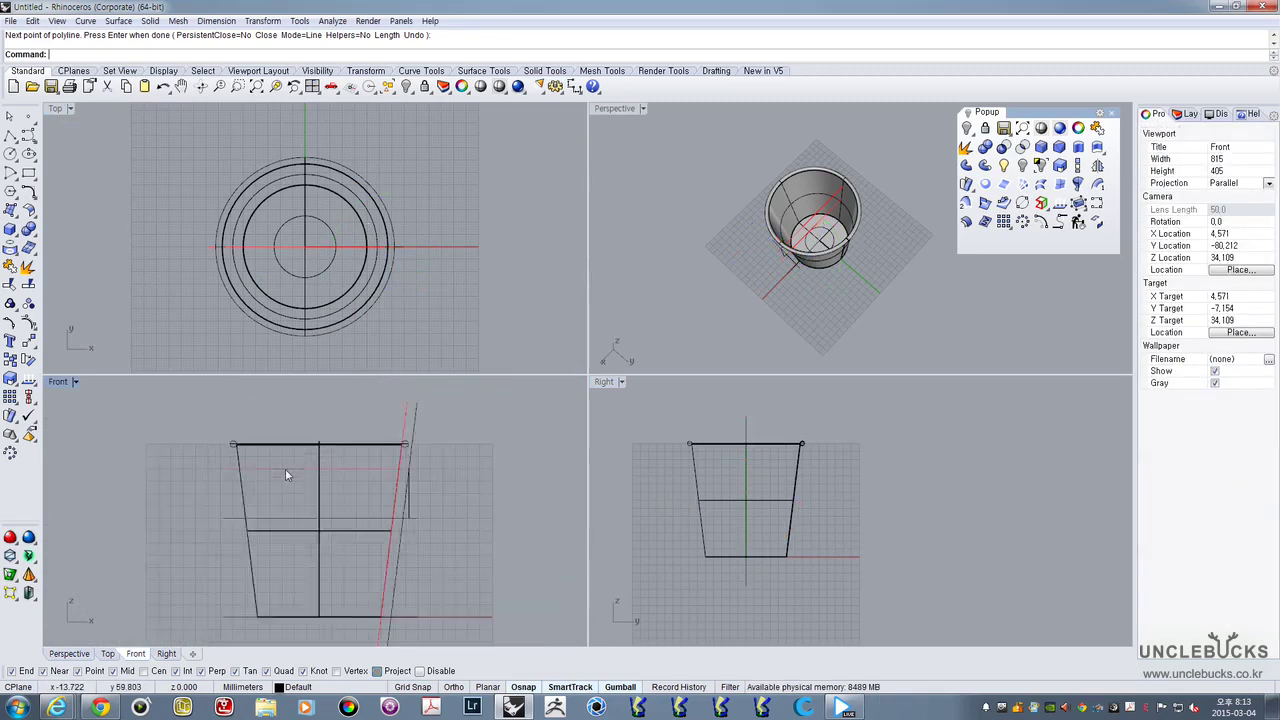
scroll(285, 468, up, 1)
Draw a polyline as the cup's centre line in the Front view, from the centre of the base up past the rim
click(10, 136)
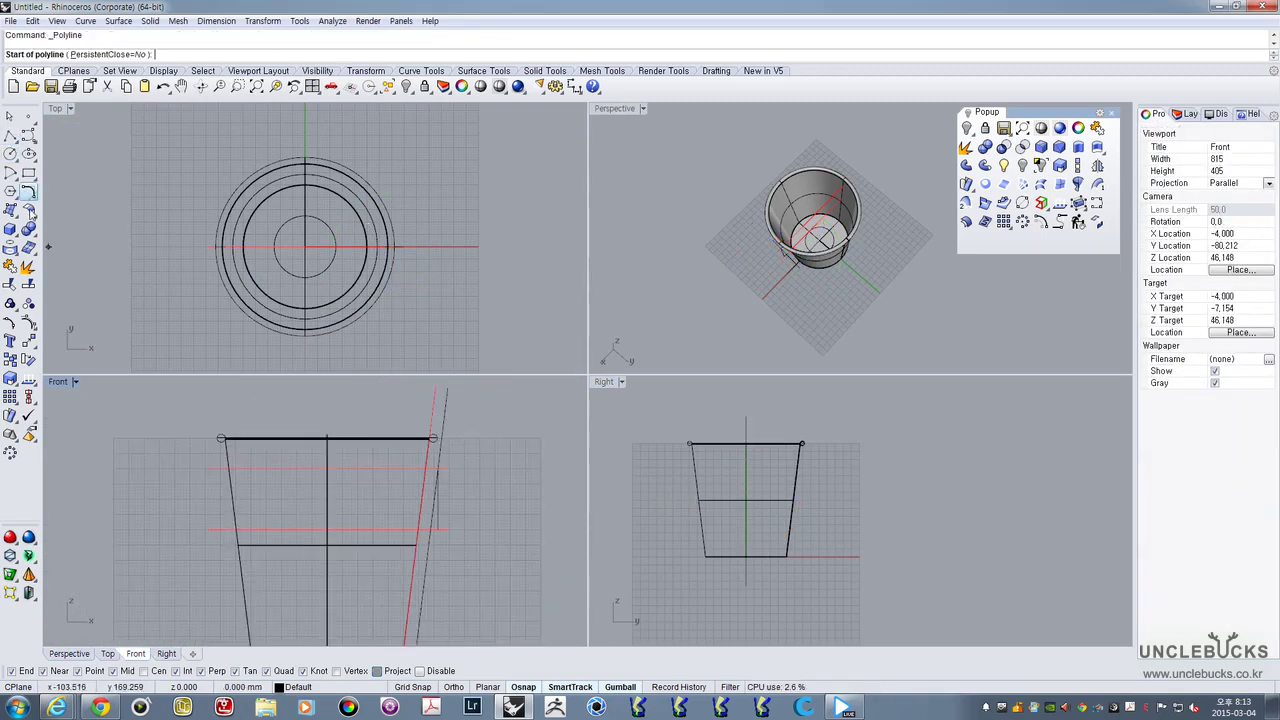
scroll(271, 451, down, 2)
right_drag(328, 497, 328, 454)
scroll(314, 524, up, 5)
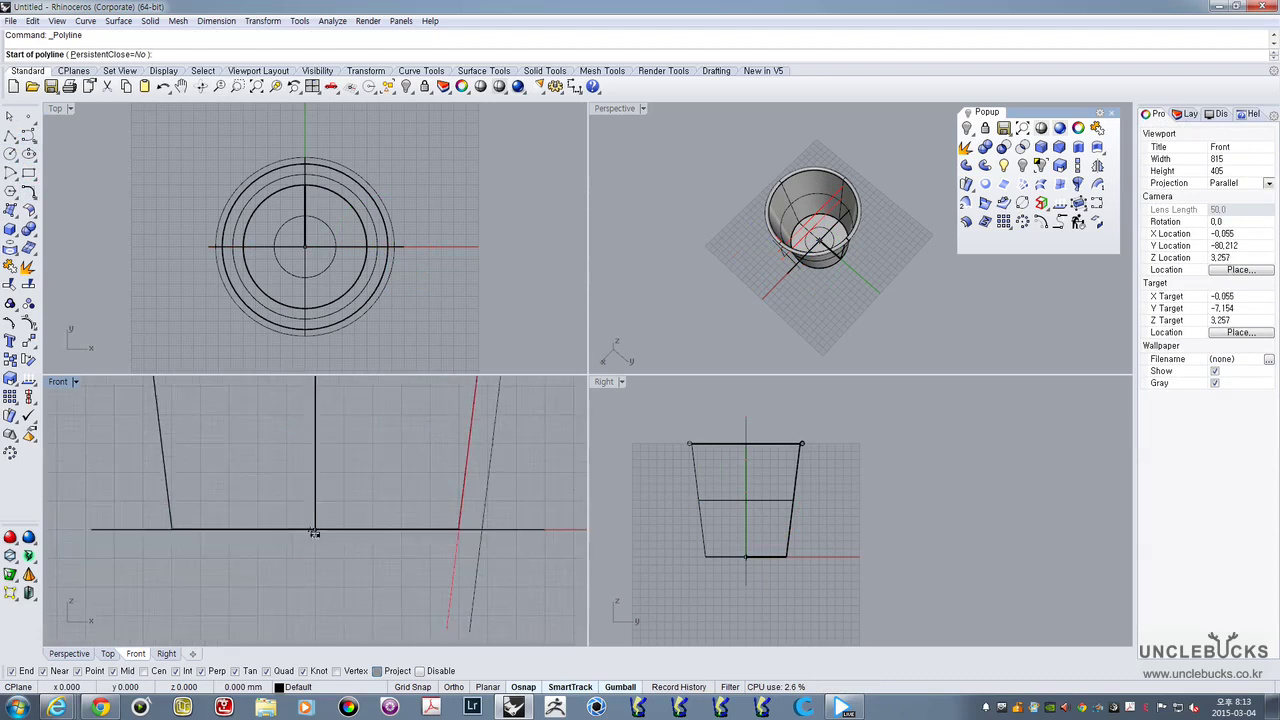
scroll(314, 524, up, 2)
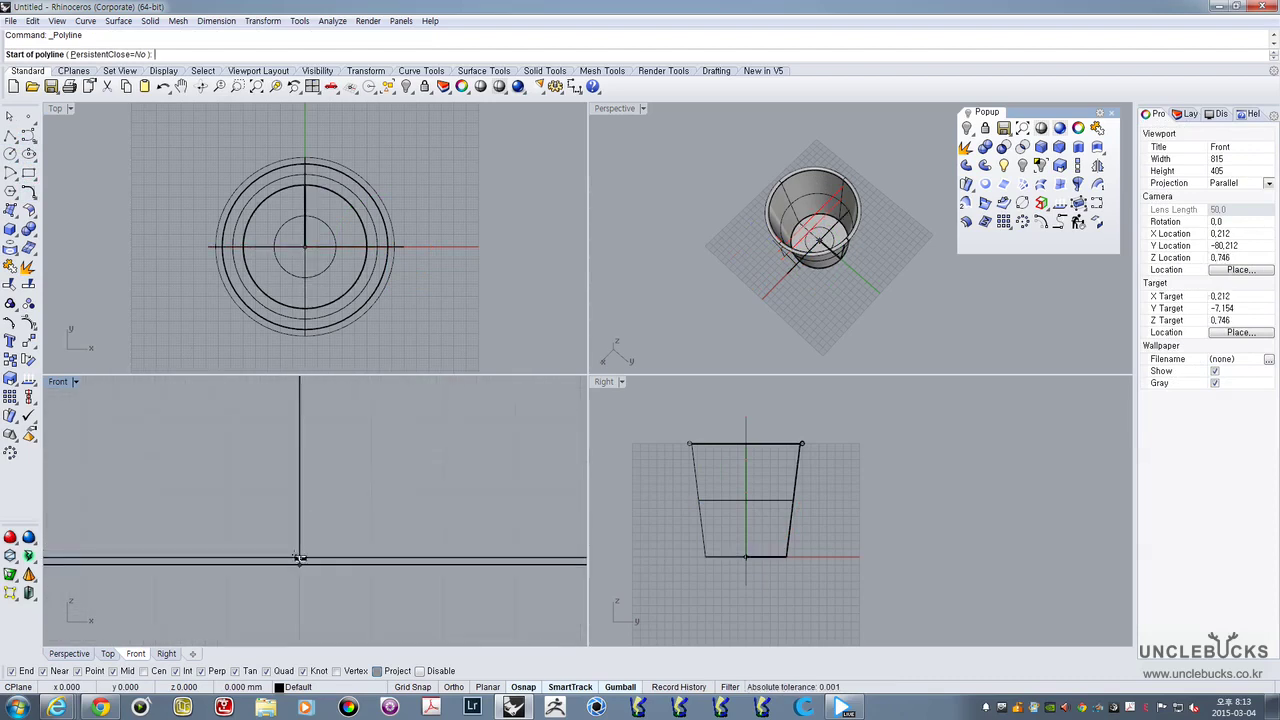
scroll(299, 548, down, 5)
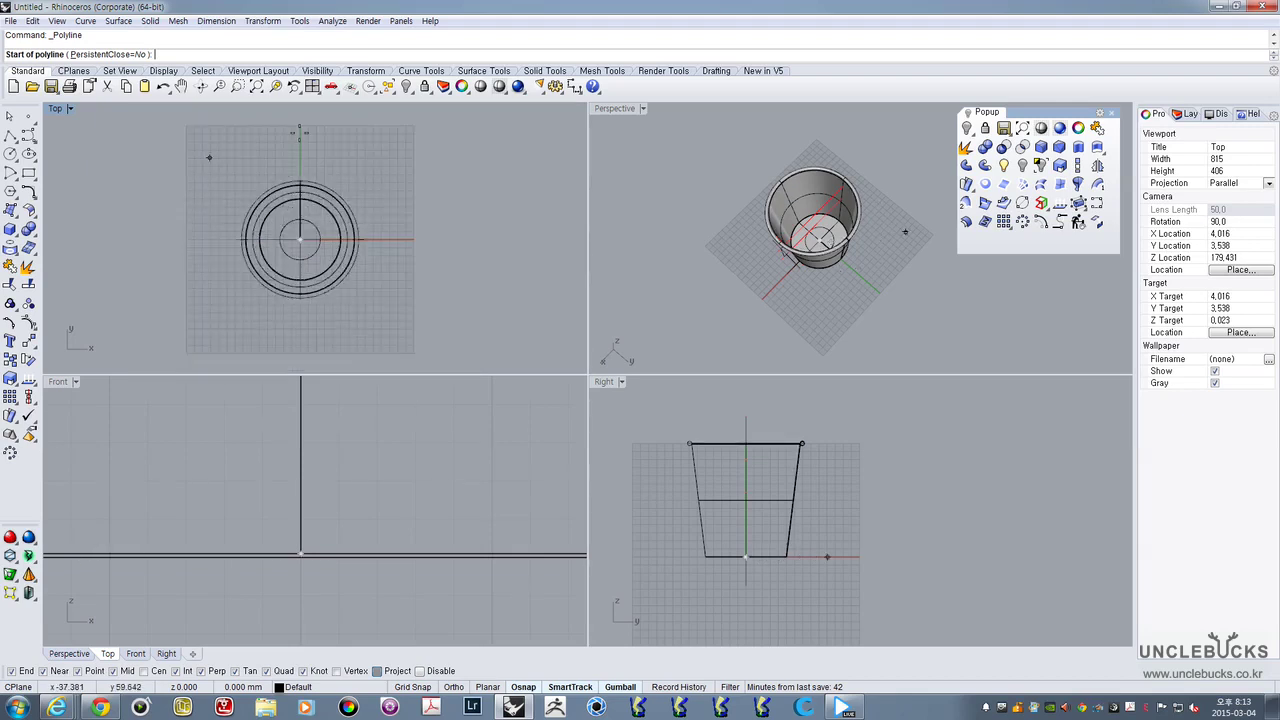
scroll(292, 222, down, 3)
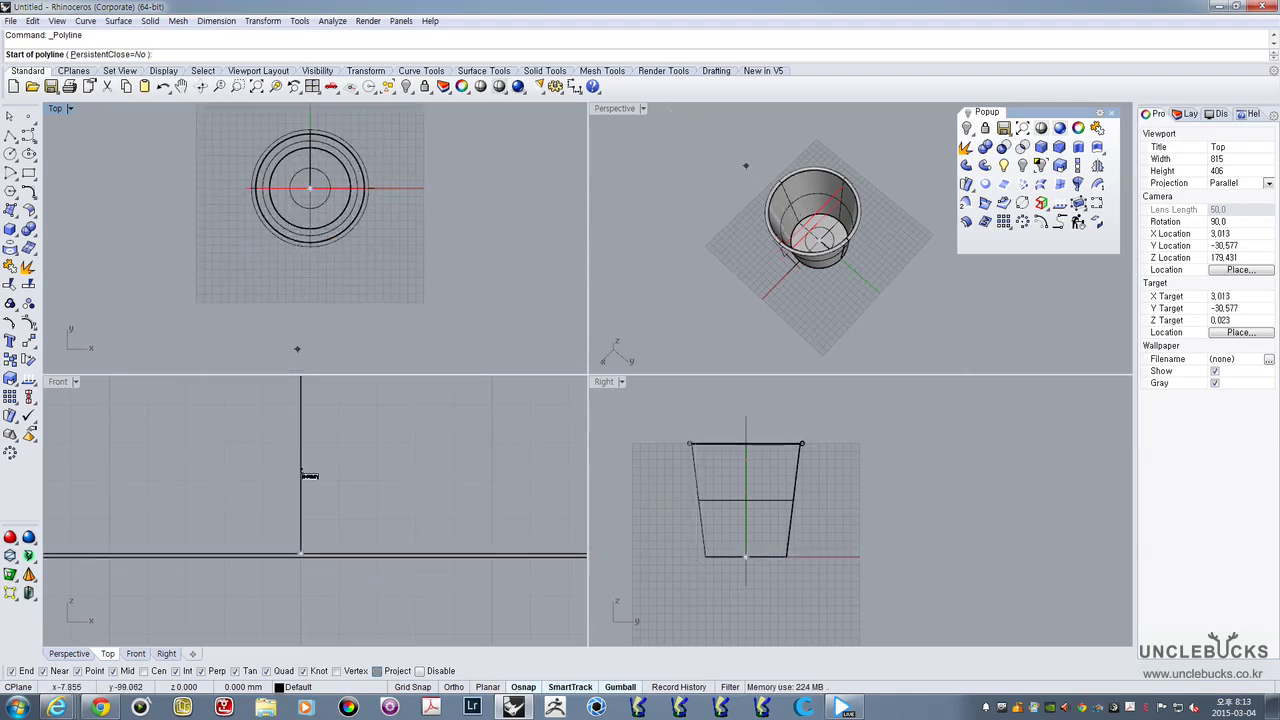
scroll(305, 558, down, 10)
right_drag(294, 558, 296, 460)
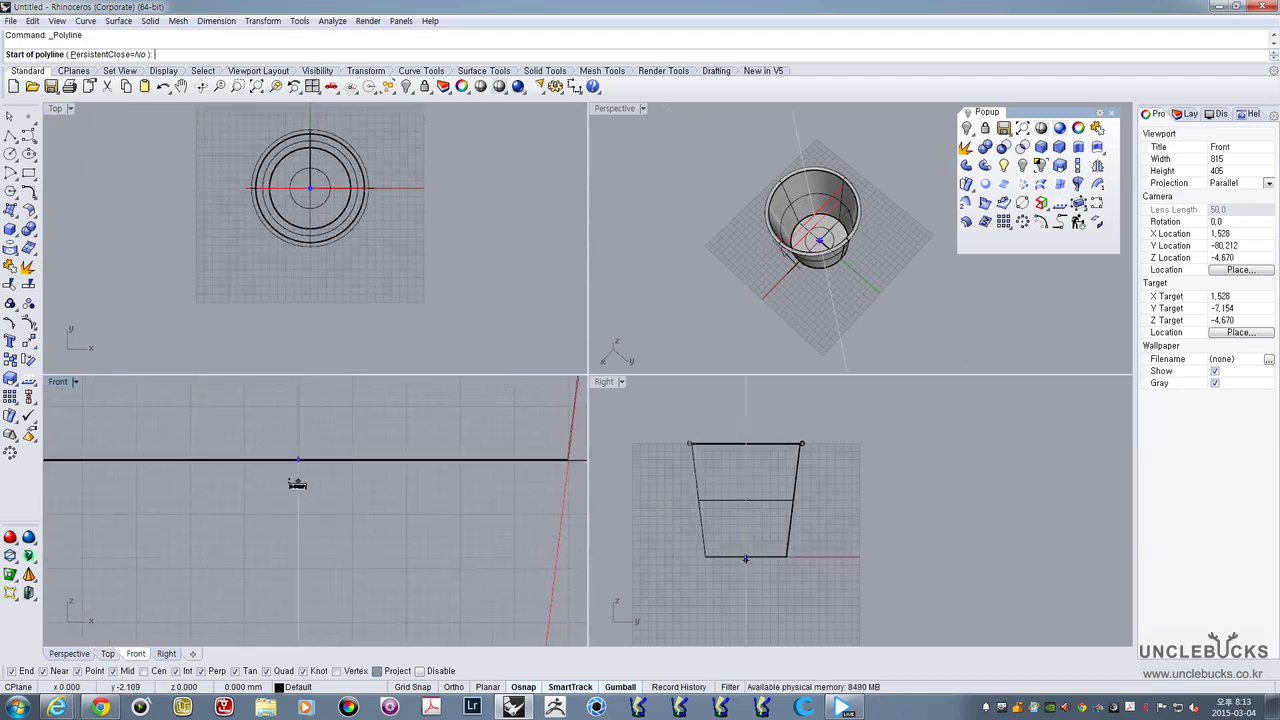
scroll(292, 477, up, 18)
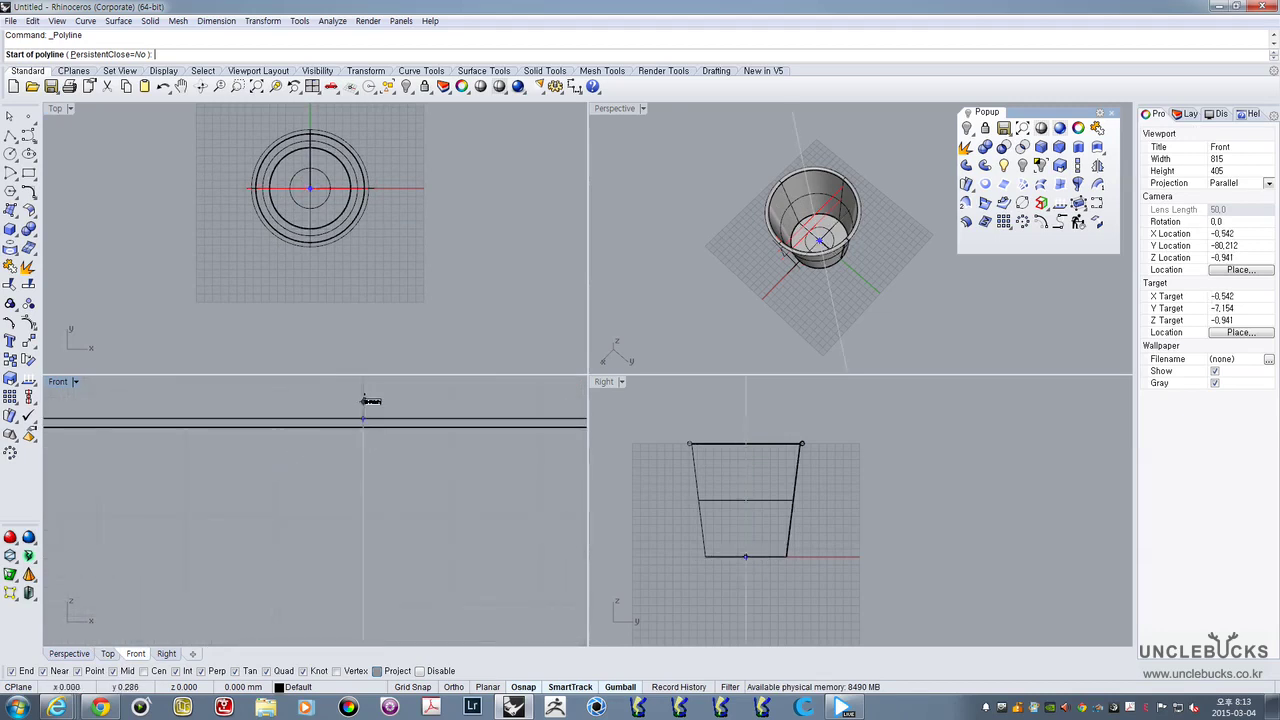
scroll(363, 419, down, 8)
mouse_move(360, 416)
right_down()
mouse_move(363, 500)
mouse_move(368, 417)
right_up()
scroll(354, 415, up, 10)
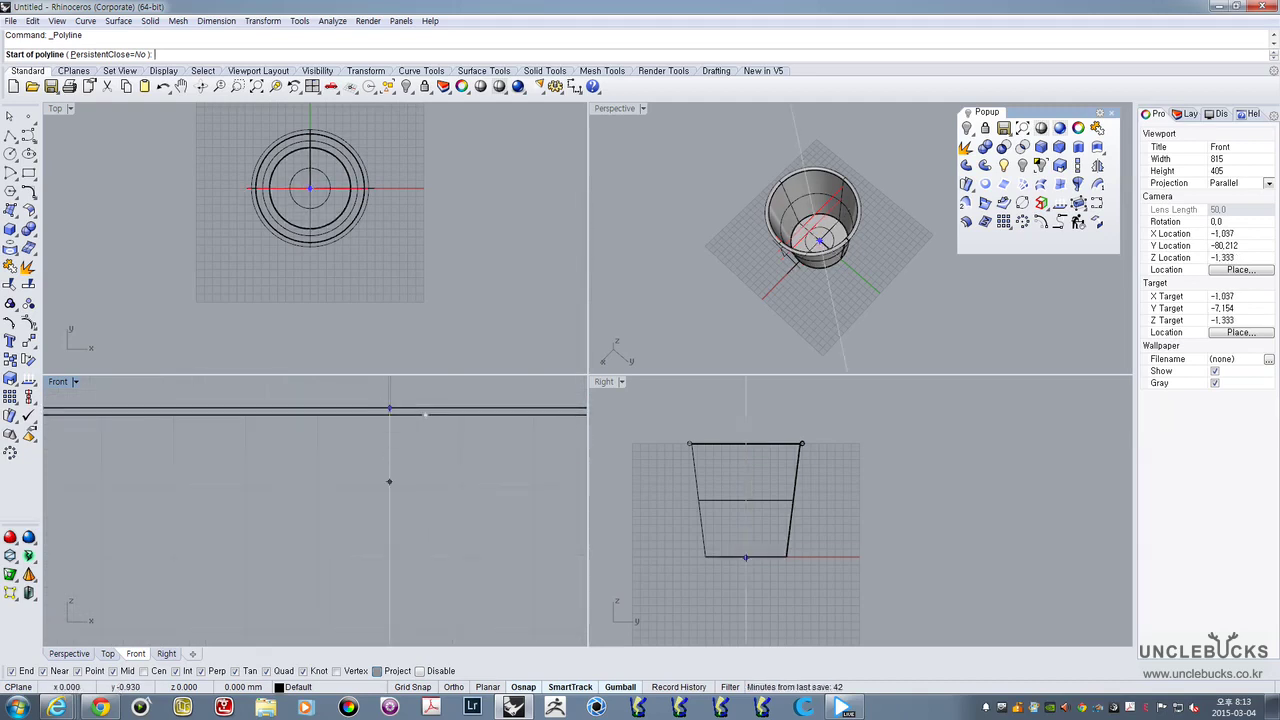
click(389, 584)
scroll(380, 514, down, 6)
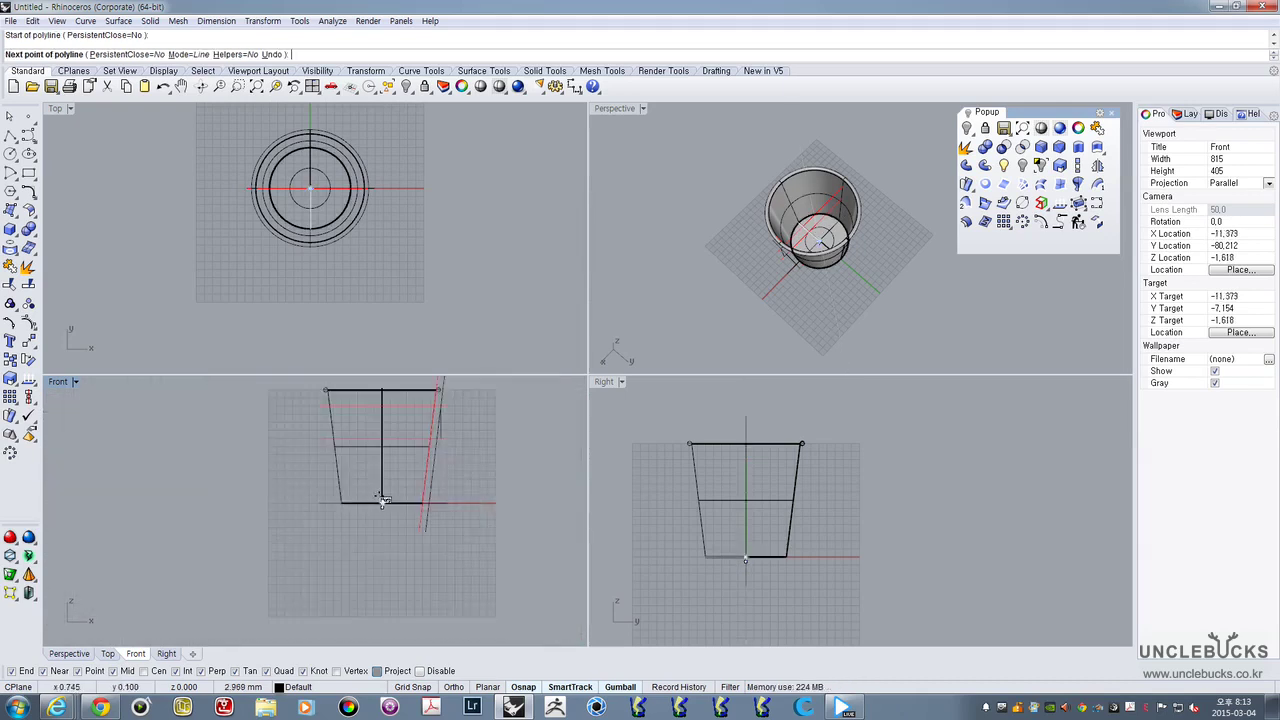
click(386, 394)
key(Return)
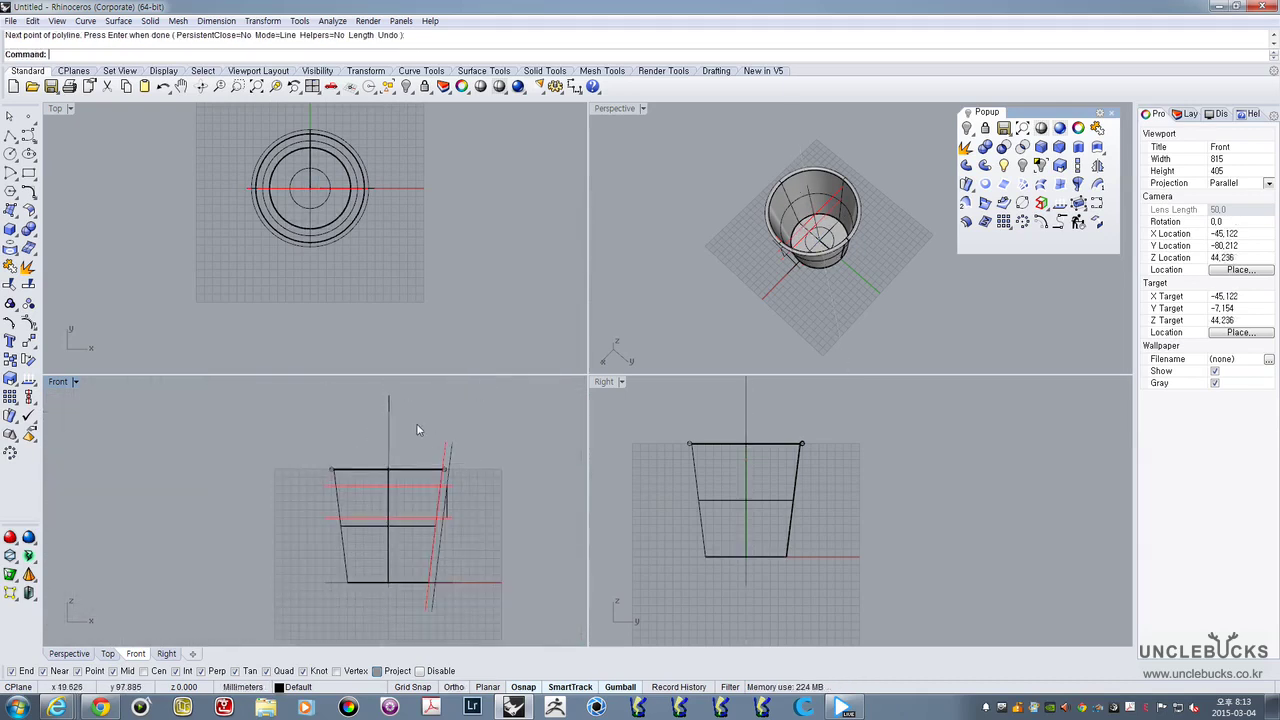
Check the slightly slanted centre line against the cup in the enlarged Front view and delete it
scroll(416, 425, up, 5)
click(383, 425)
scroll(393, 425, up, 5)
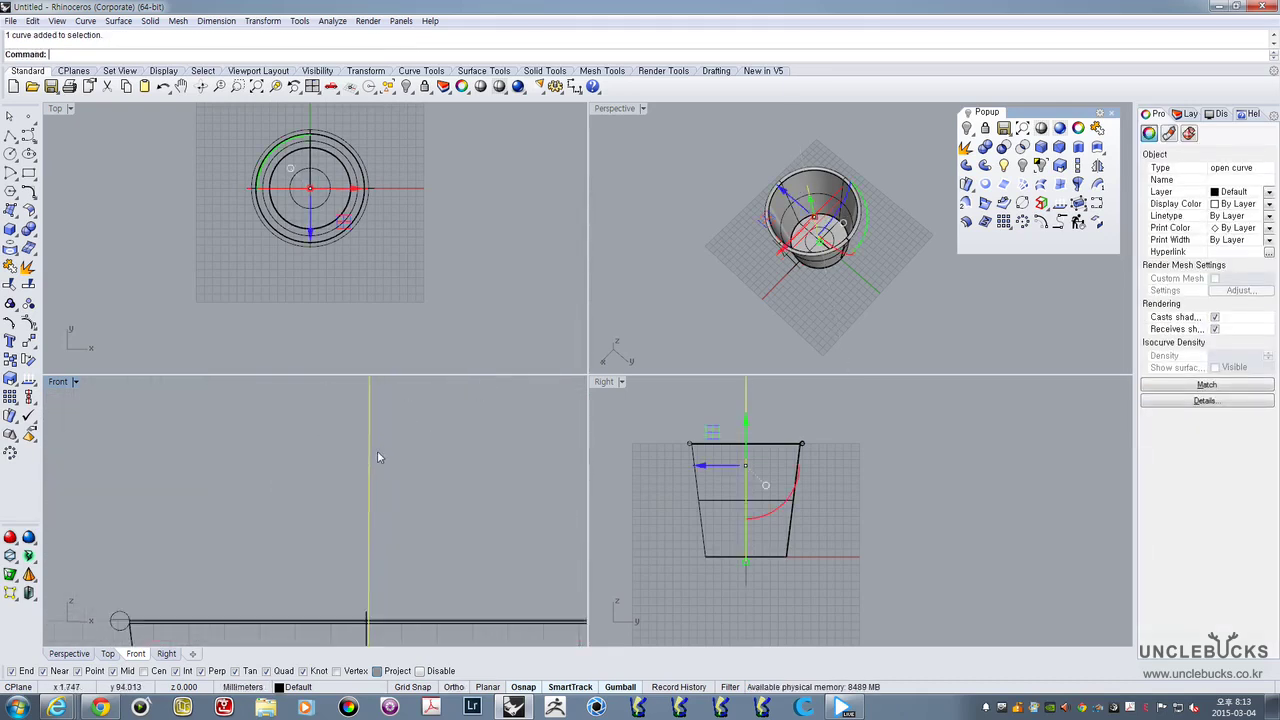
double_click(60, 381)
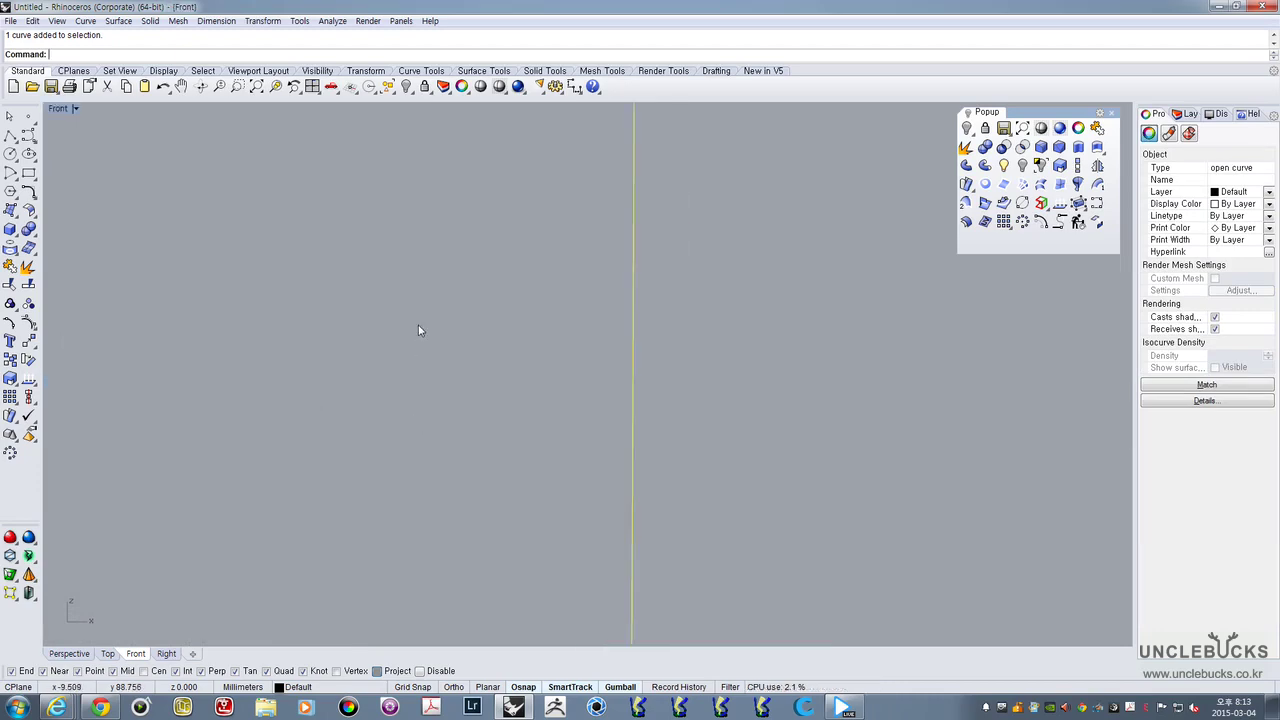
scroll(537, 321, down, 5)
scroll(565, 292, up, 6)
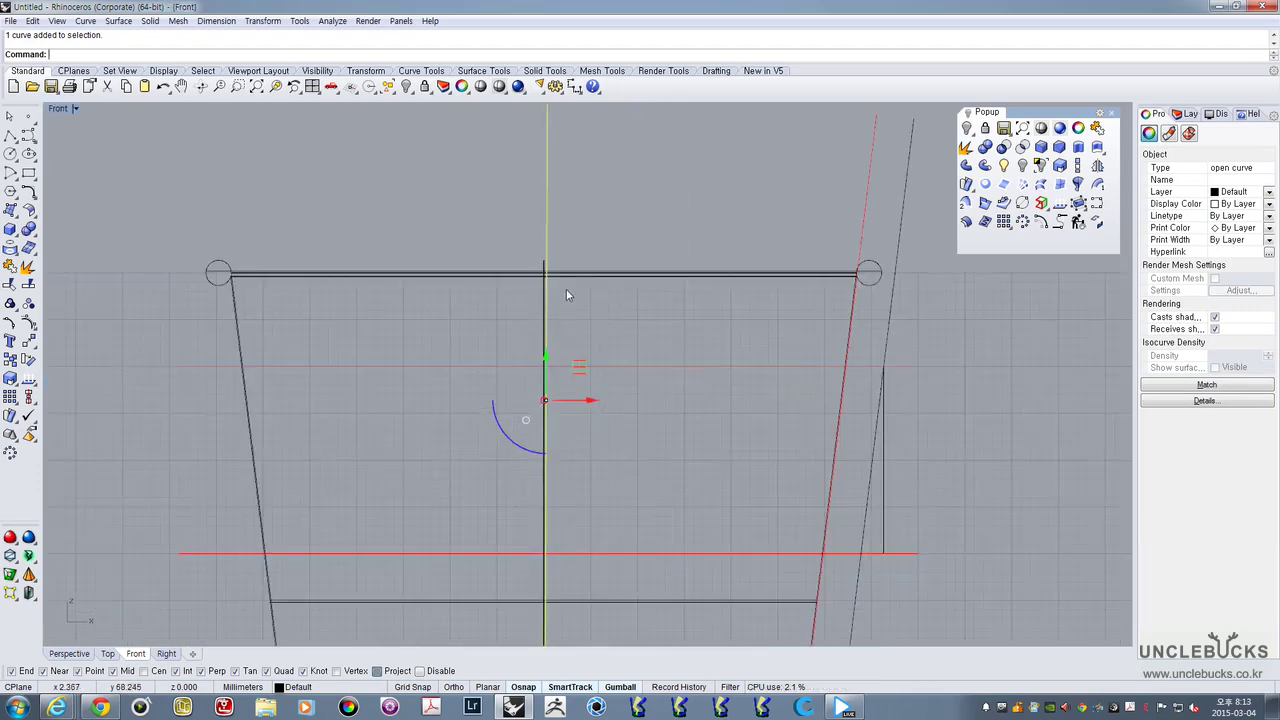
scroll(548, 285, down, 4)
scroll(550, 280, down, 2)
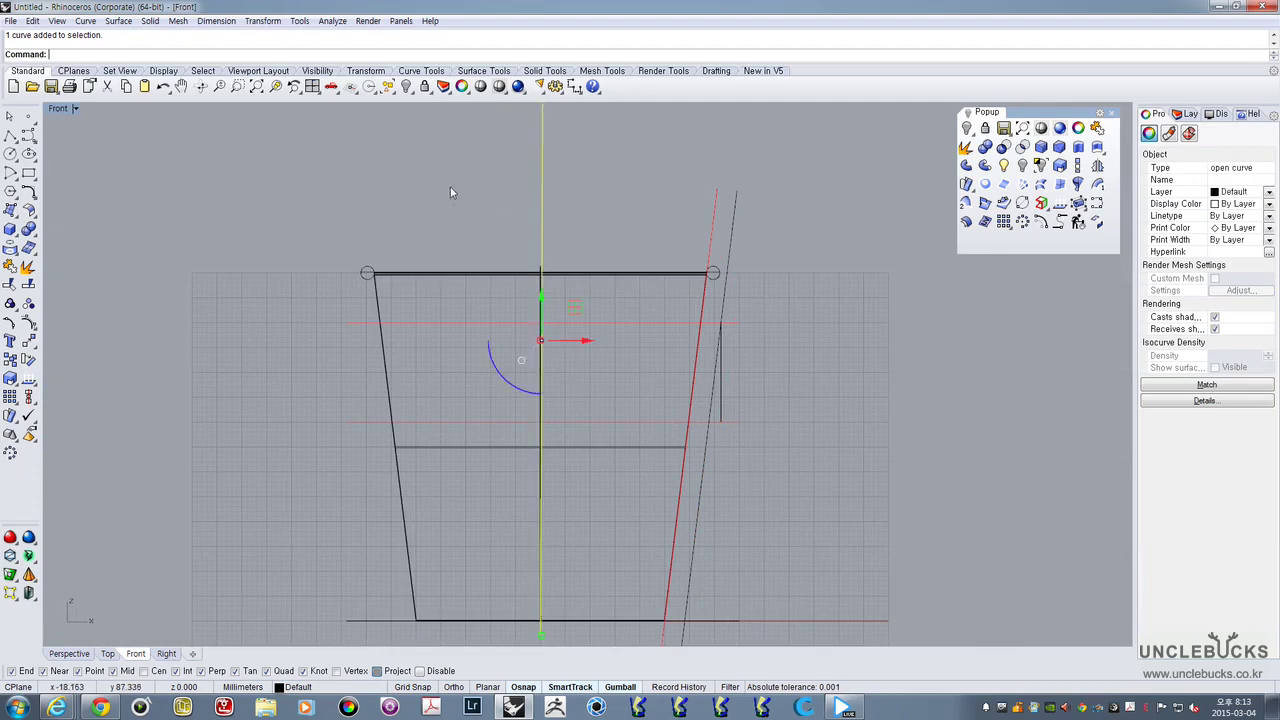
scroll(445, 192, down, 4)
key(Delete)
Draw a straight vertical polyline as the centre line in the Front view, from the base's midpoint up past the rim
scroll(419, 265, up, 5)
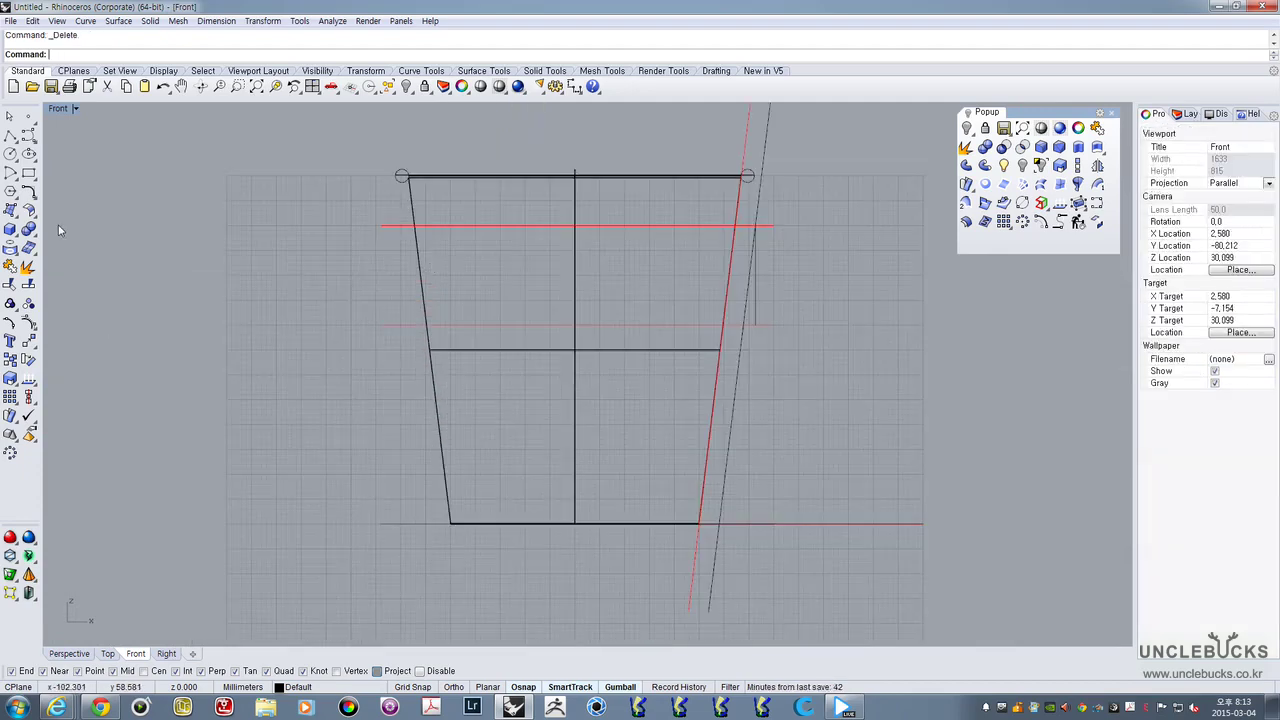
click(10, 136)
scroll(520, 510, up, 8)
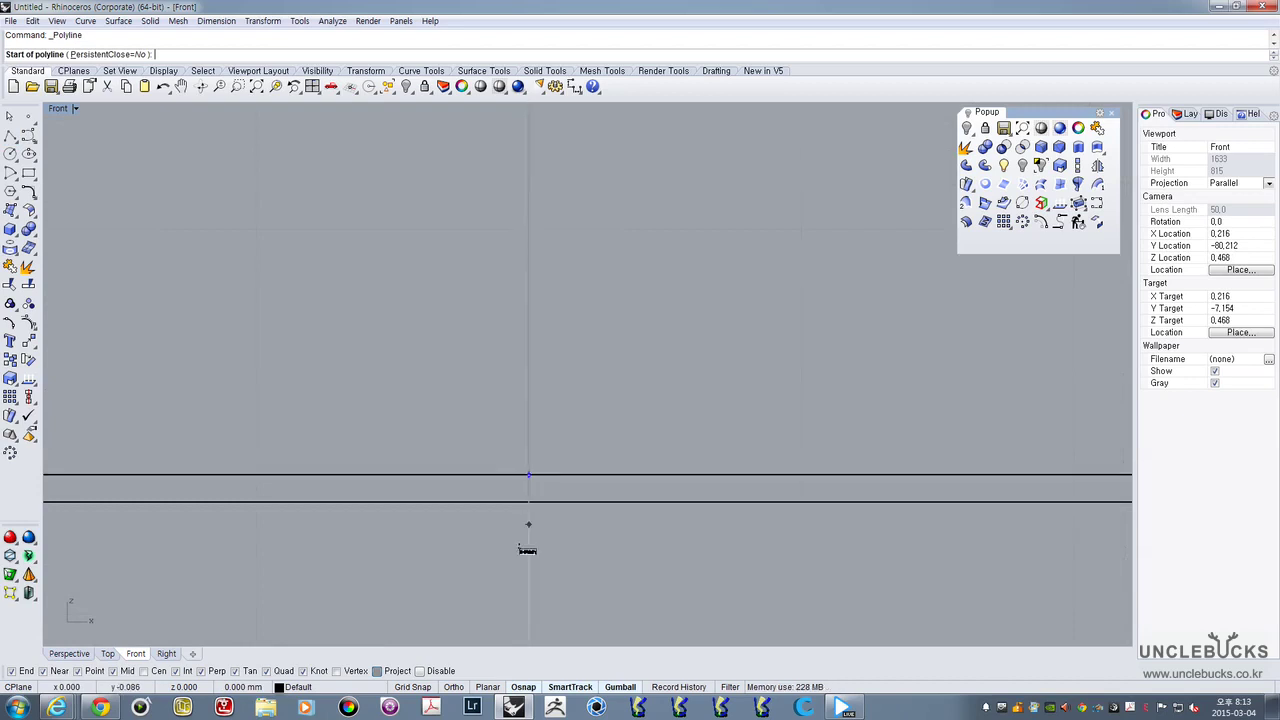
click(528, 476)
scroll(672, 461, down, 5)
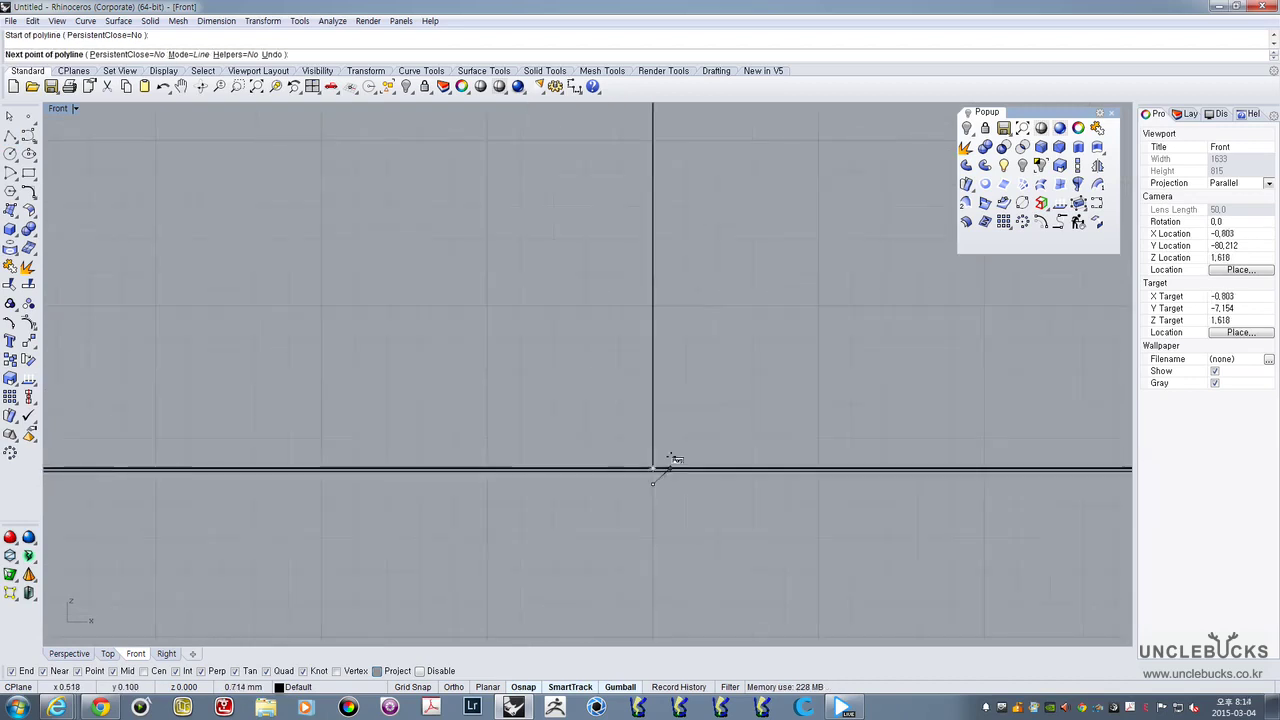
scroll(680, 370, down, 5)
scroll(677, 348, up, 4)
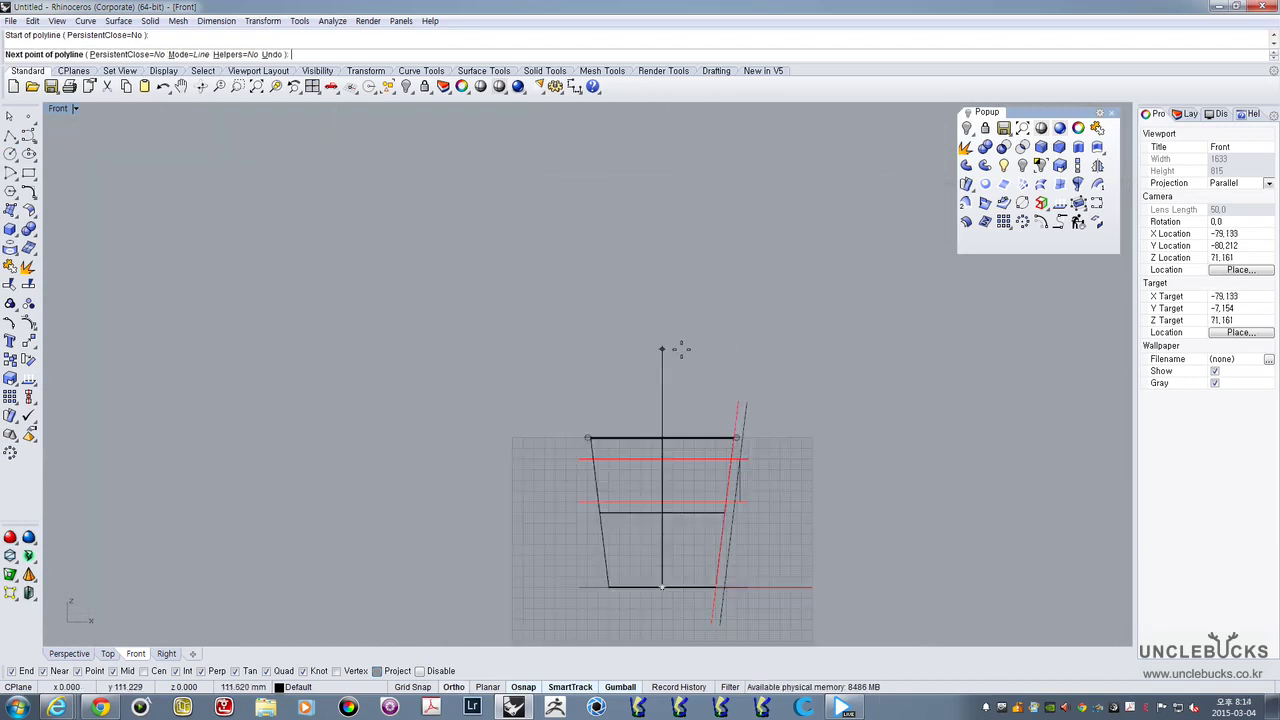
right_drag(647, 441, 624, 352)
scroll(623, 384, up, 6)
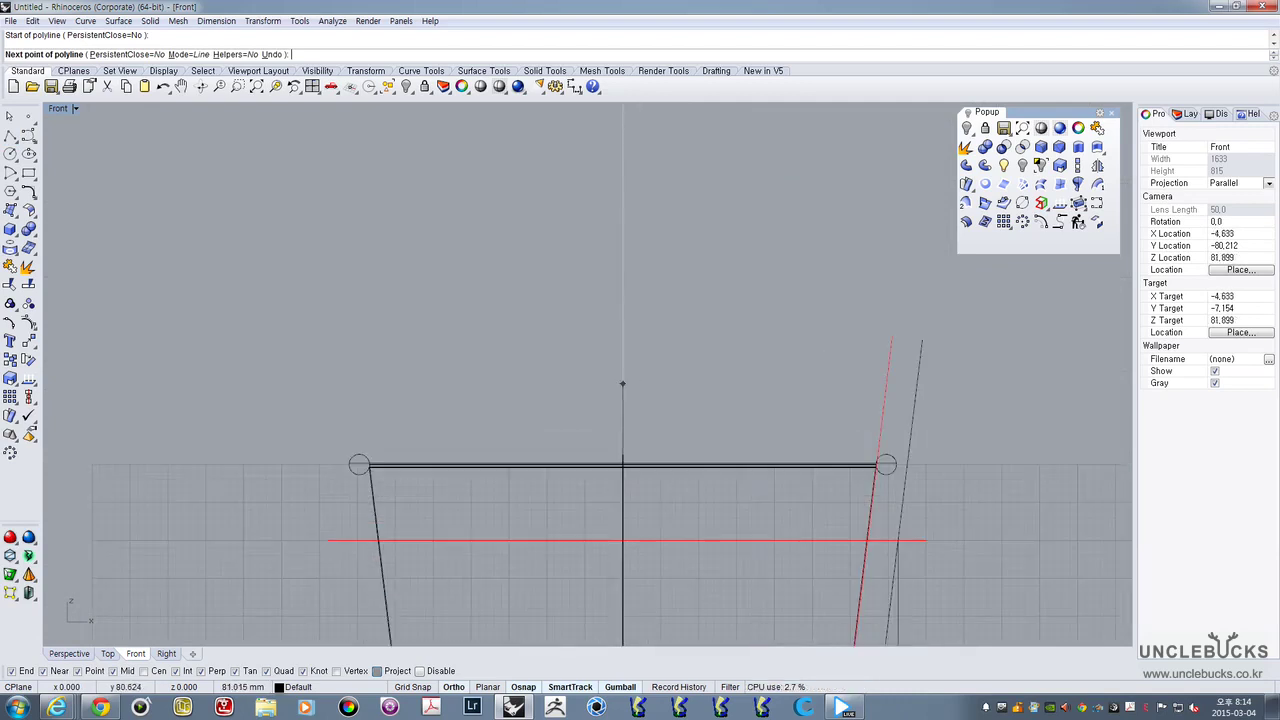
click(623, 198)
right_click(734, 262)
Select the new centre line, examine its alignment with the cup in the Front and Perspective views, and clear the selection
scroll(672, 379, up, 8)
click(558, 410)
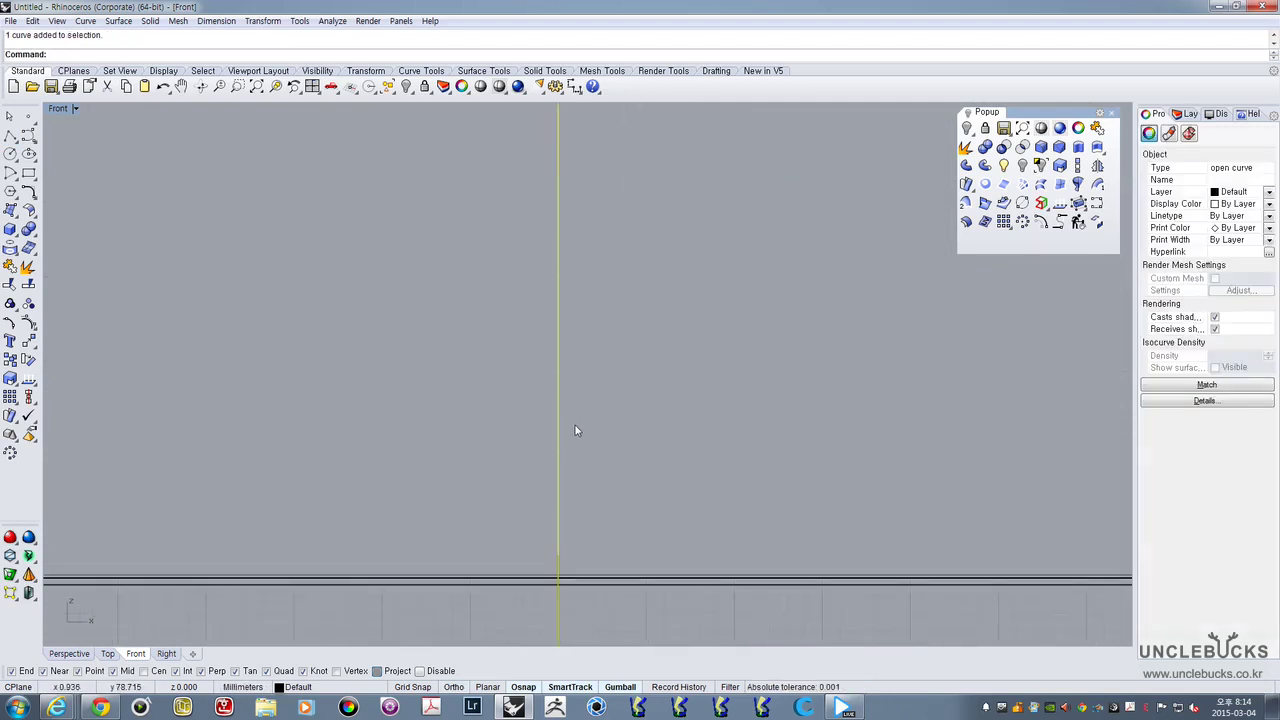
right_drag(566, 480, 560, 454)
scroll(560, 454, up, 12)
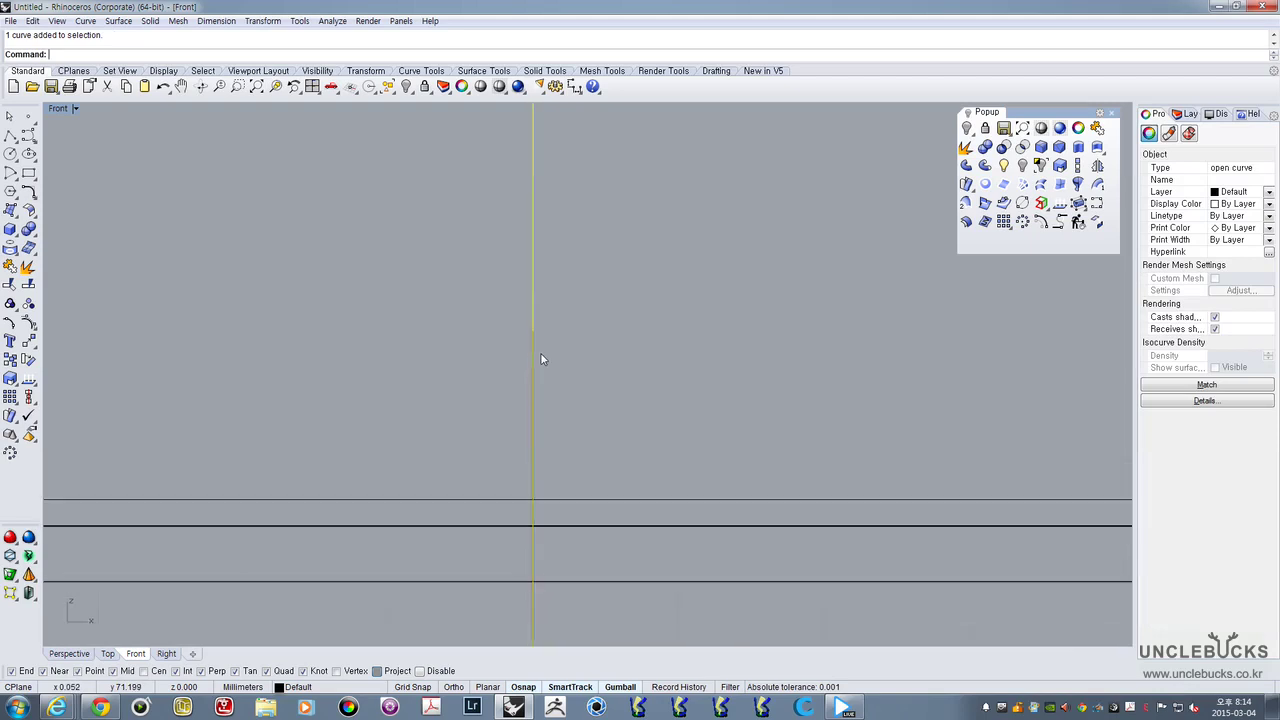
scroll(541, 354, down, 15)
double_click(58, 108)
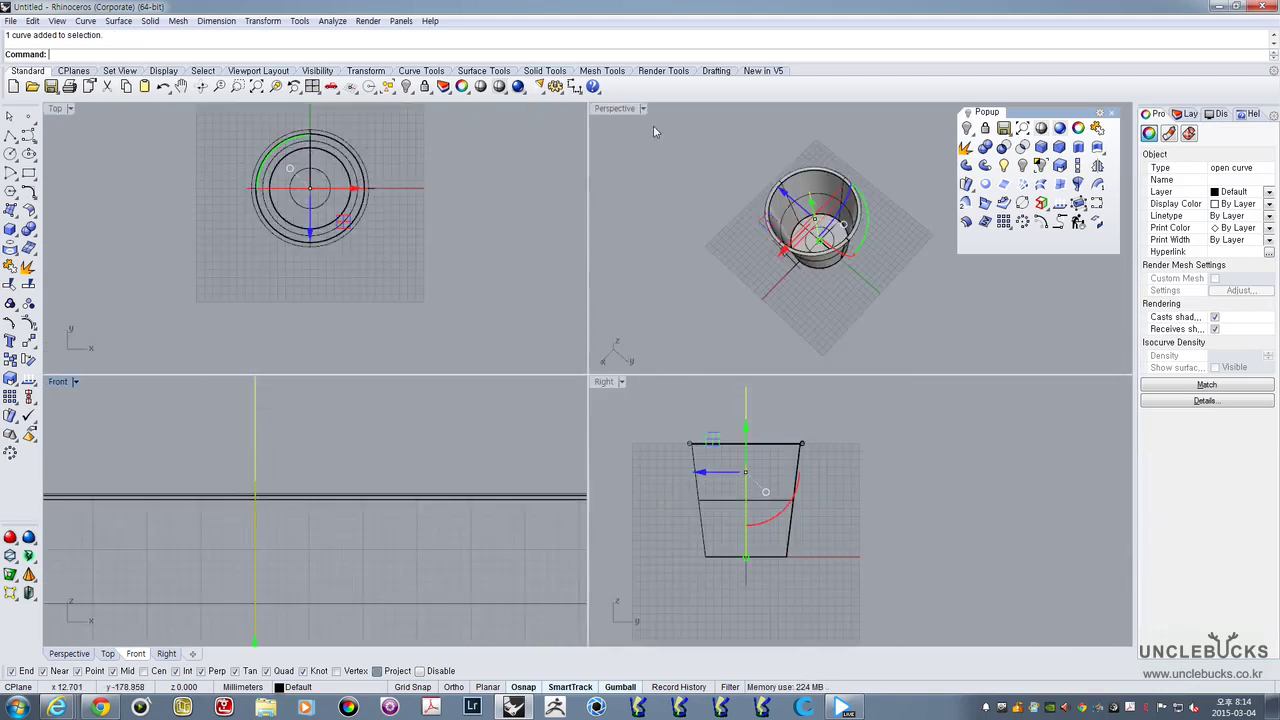
double_click(621, 108)
right_drag(459, 439, 683, 293)
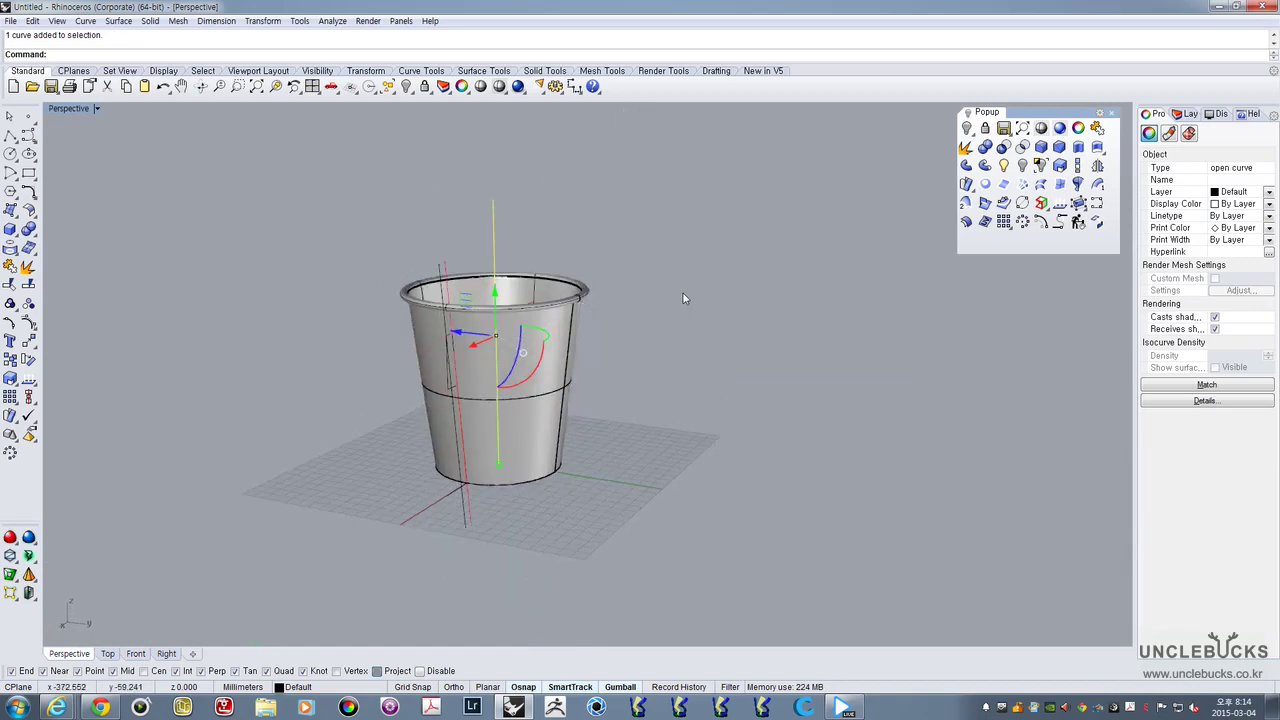
scroll(516, 271, up, 8)
right_drag(563, 229, 545, 314)
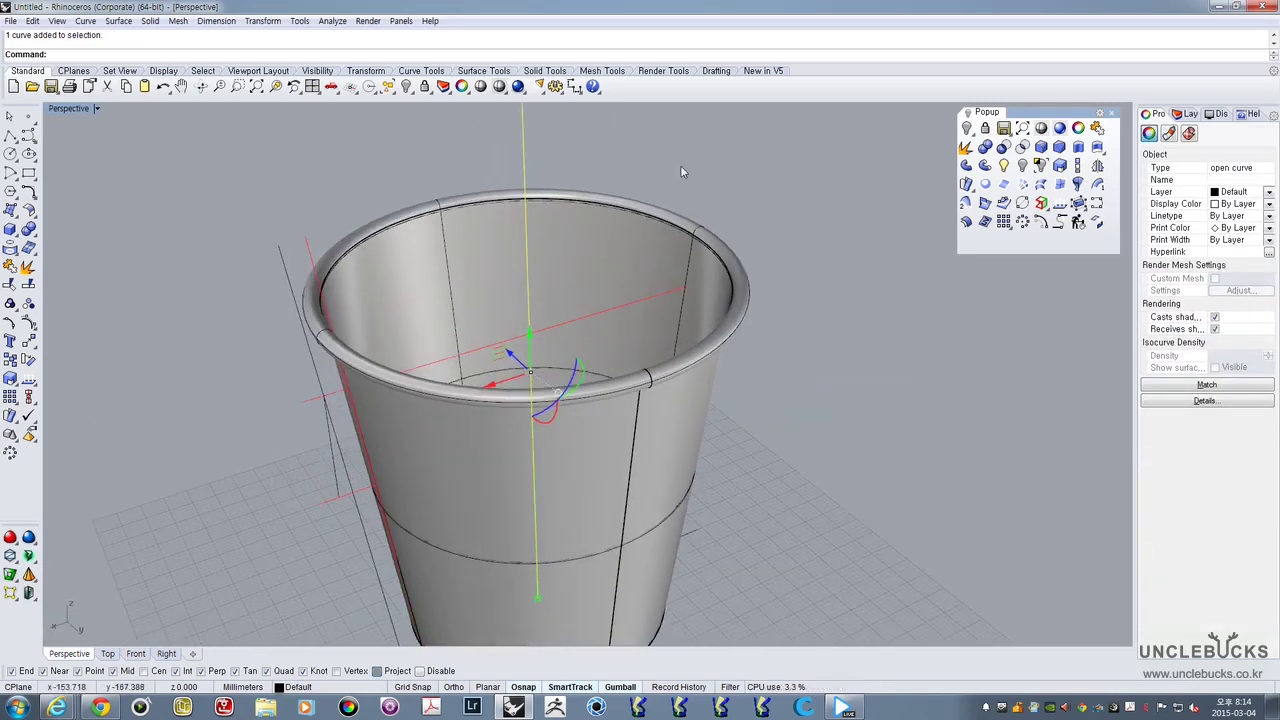
key(Escape)
Try to revolve the closed band profile 90 degrees about the cup's centre line in the Perspective view
click(343, 456)
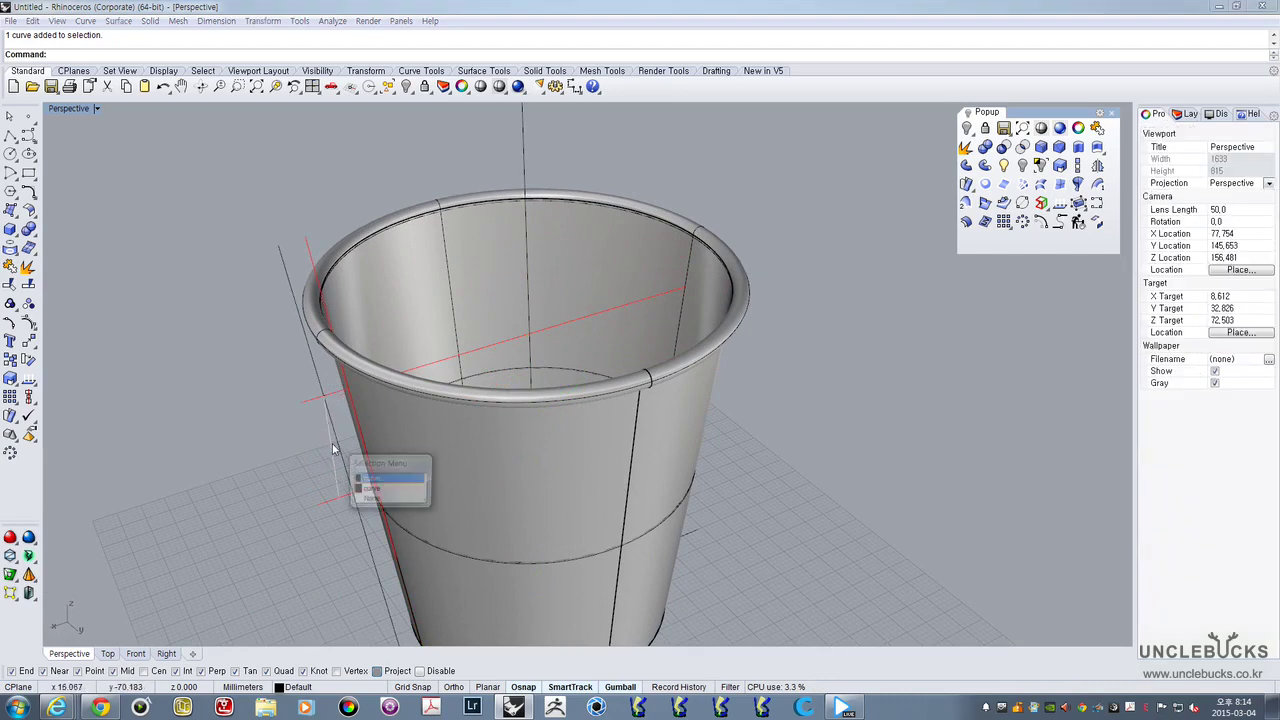
scroll(320, 455, up, 3)
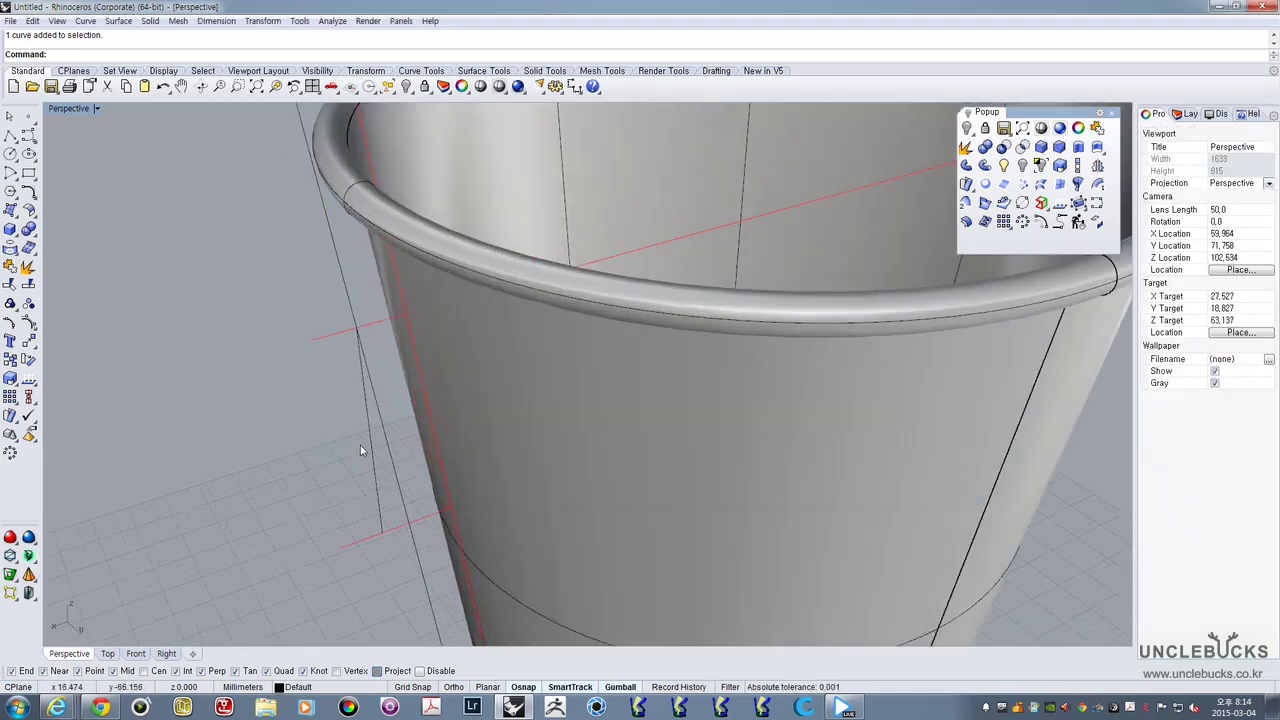
click(368, 421)
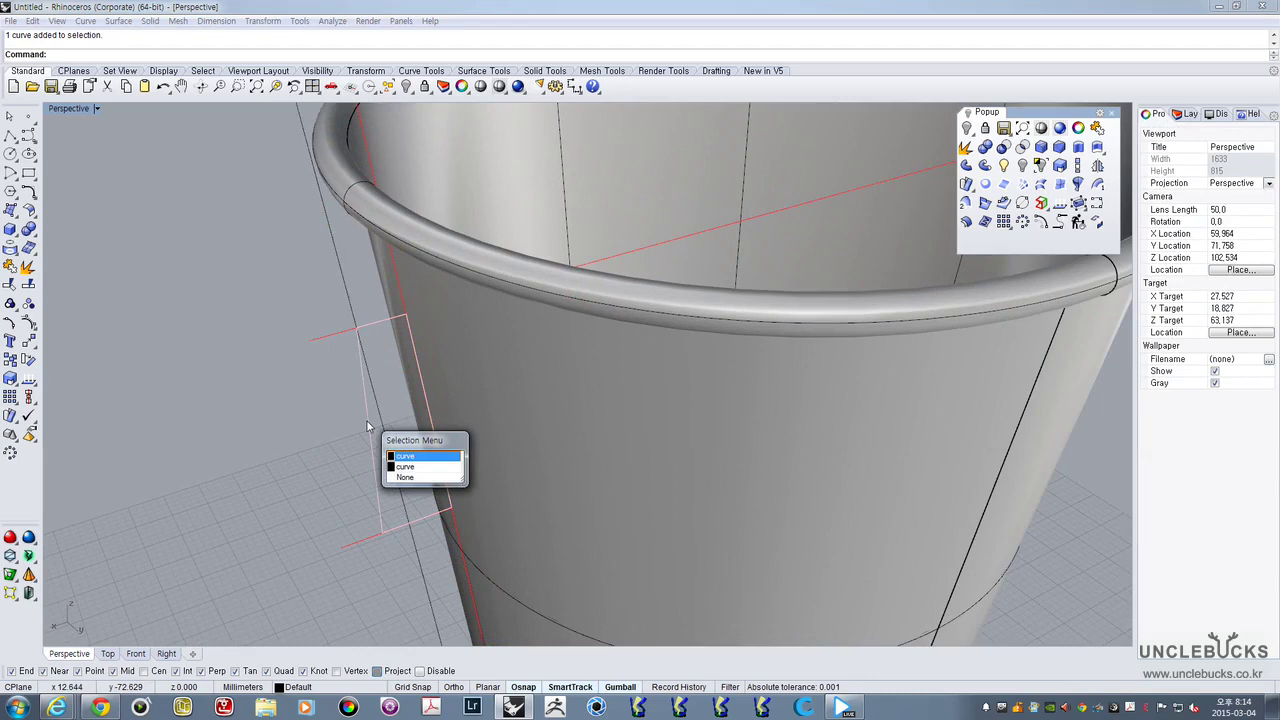
click(403, 467)
scroll(487, 383, down, 3)
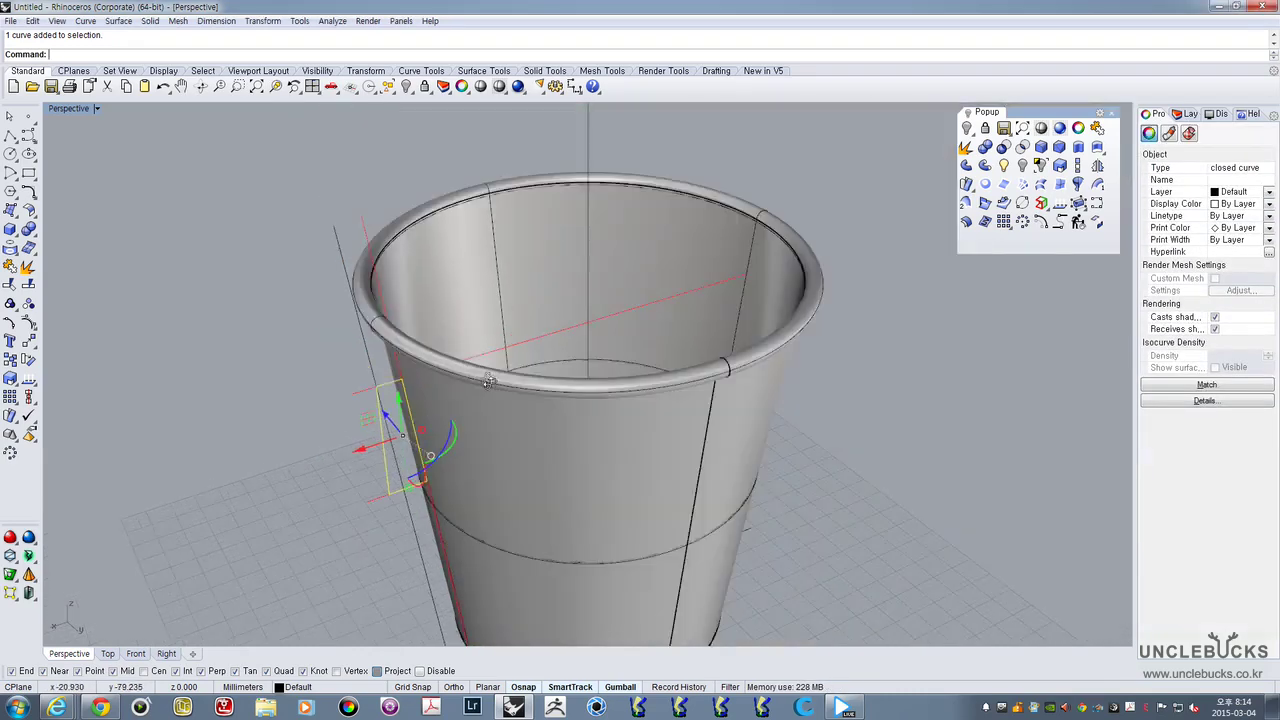
right_drag(488, 381, 472, 428)
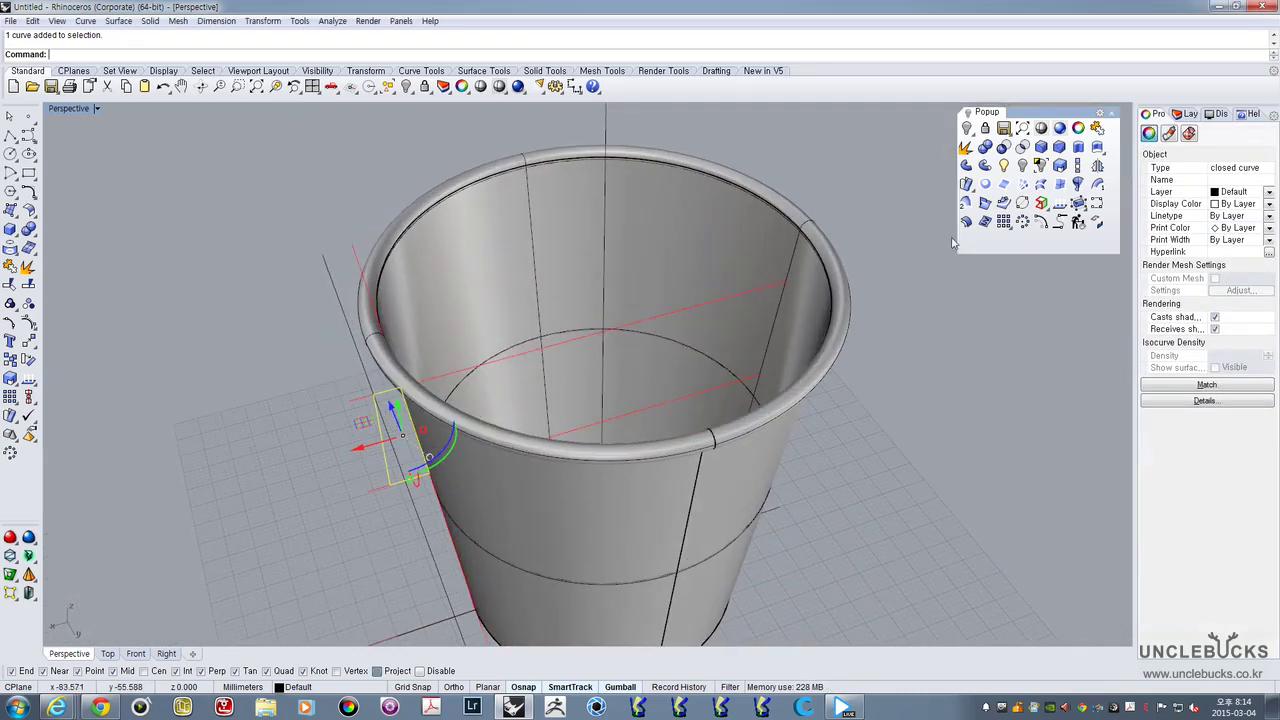
click(1078, 184)
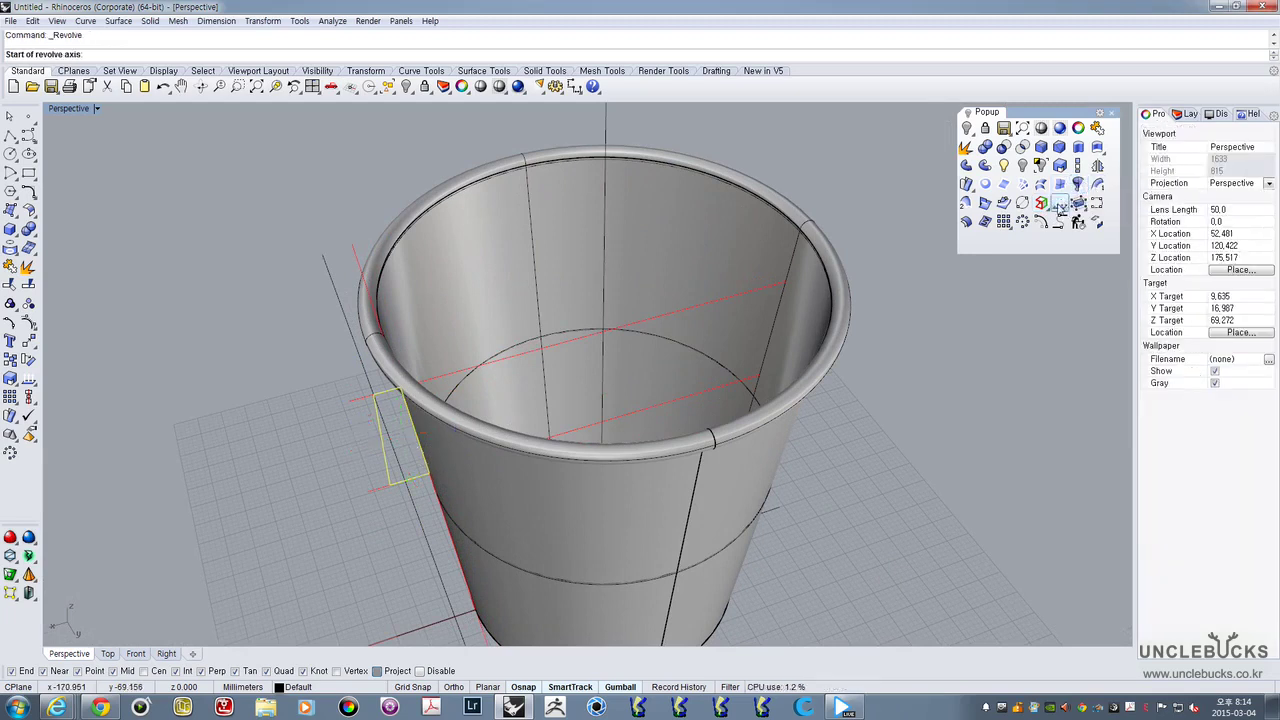
scroll(580, 309, down, 4)
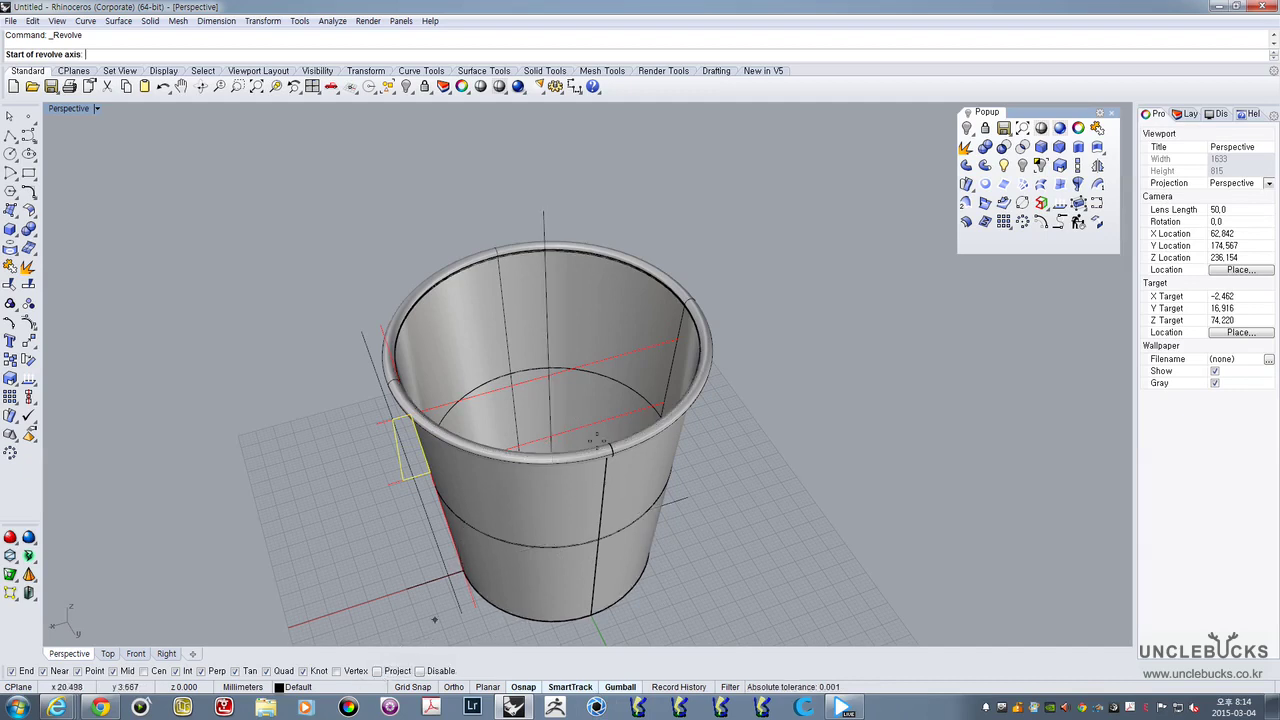
click(540, 207)
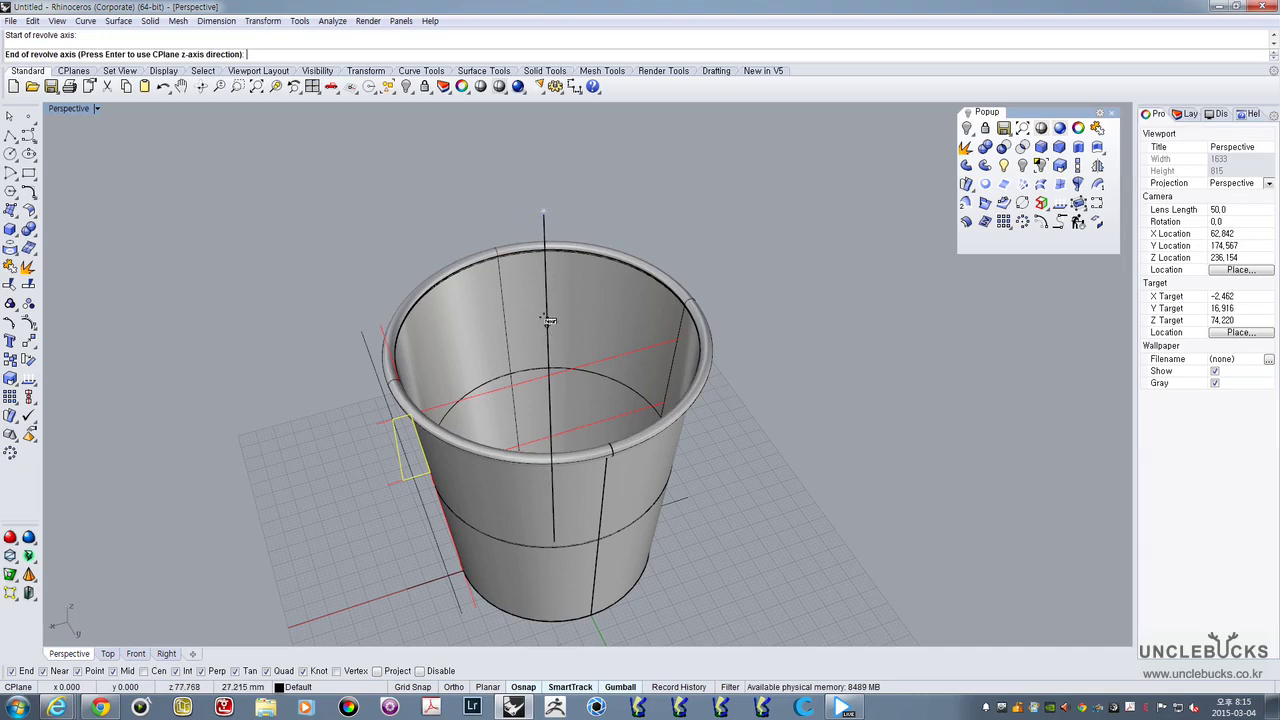
right_drag(548, 316, 549, 298)
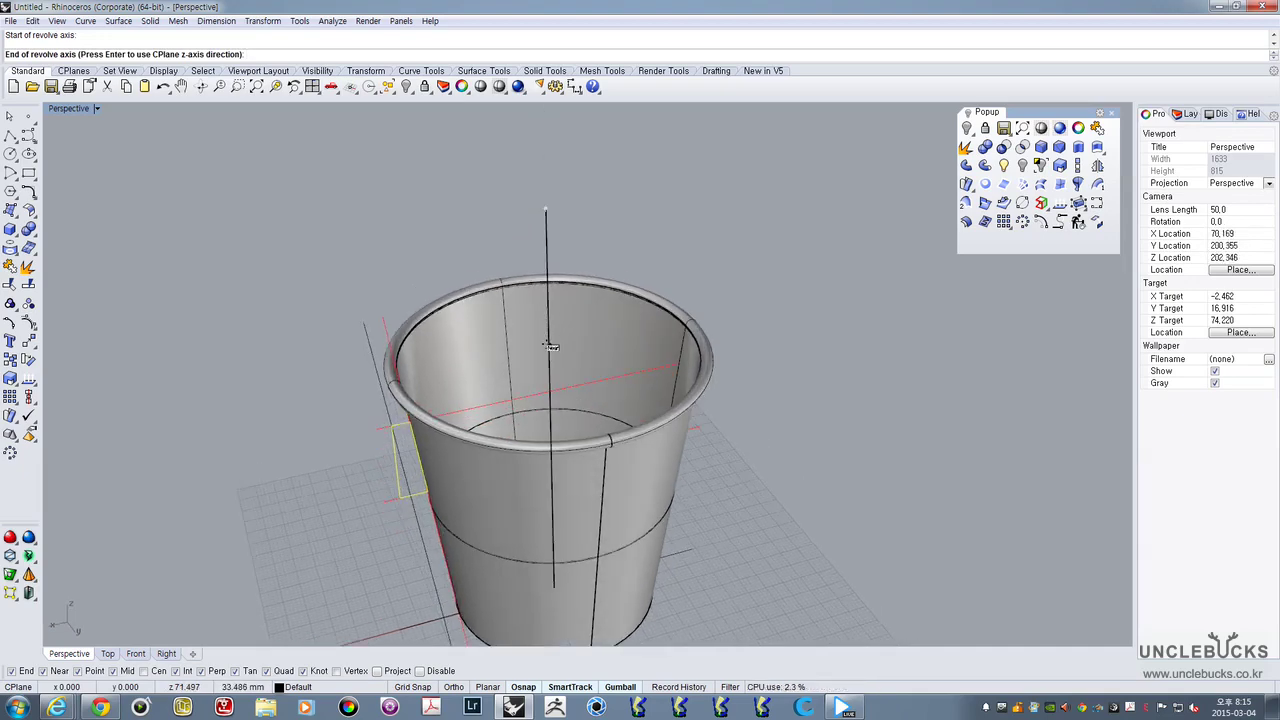
click(550, 346)
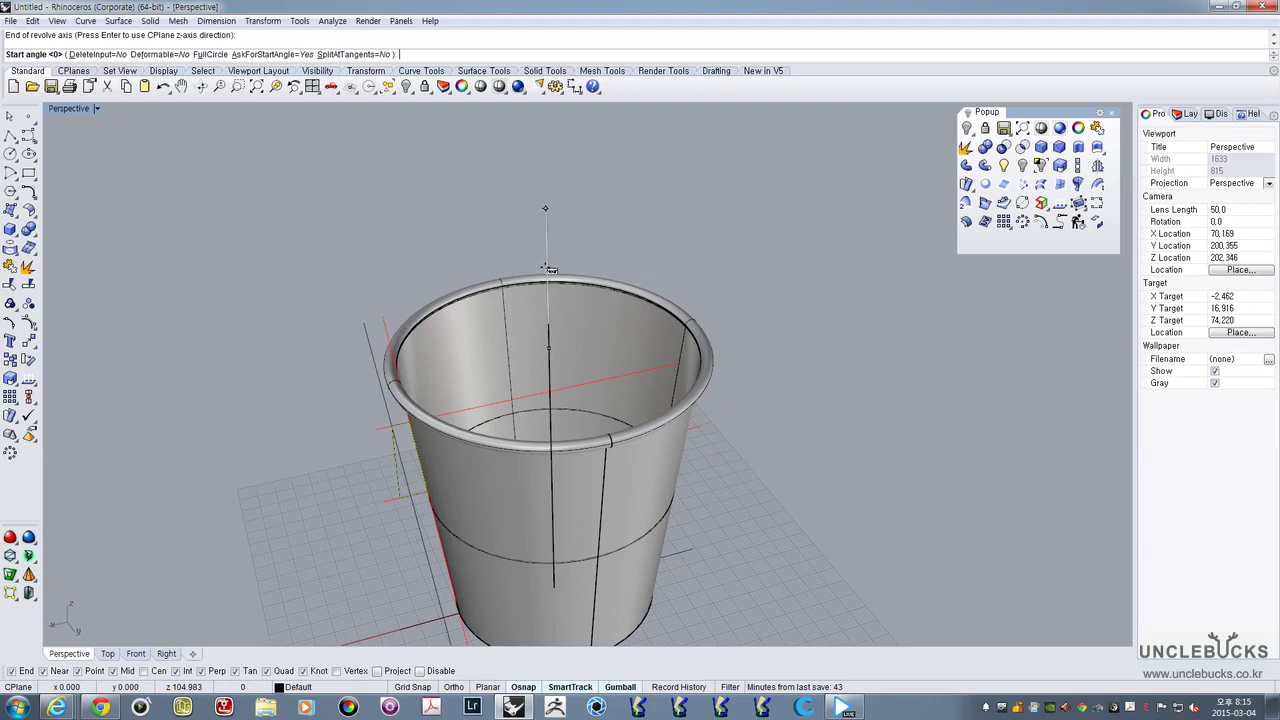
scroll(478, 280, down, 6)
right_drag(435, 195, 489, 280)
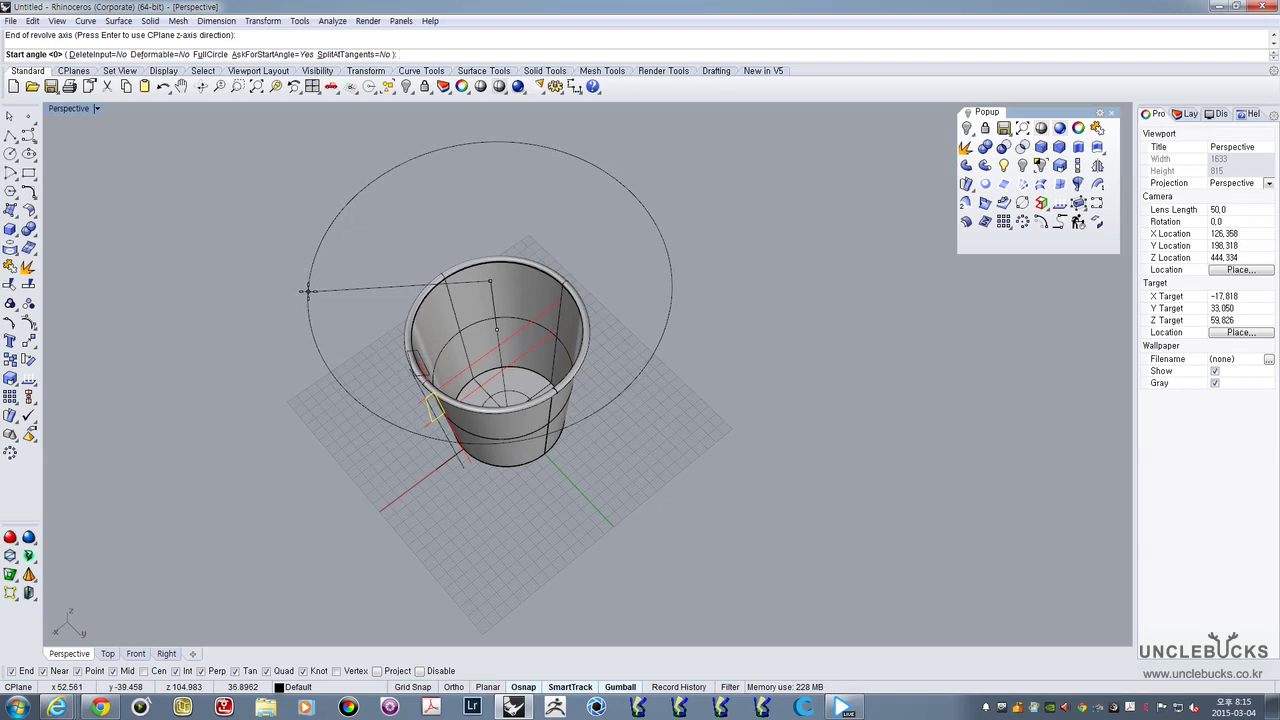
click(308, 291)
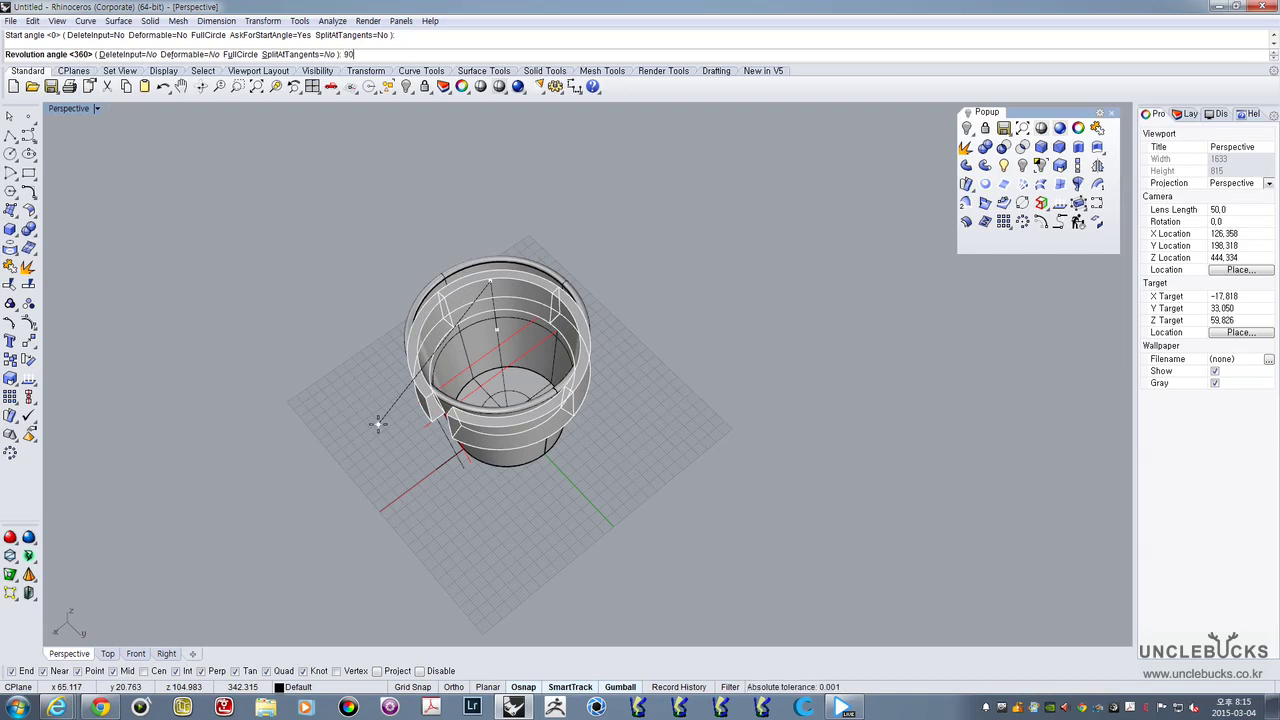
key(Return)
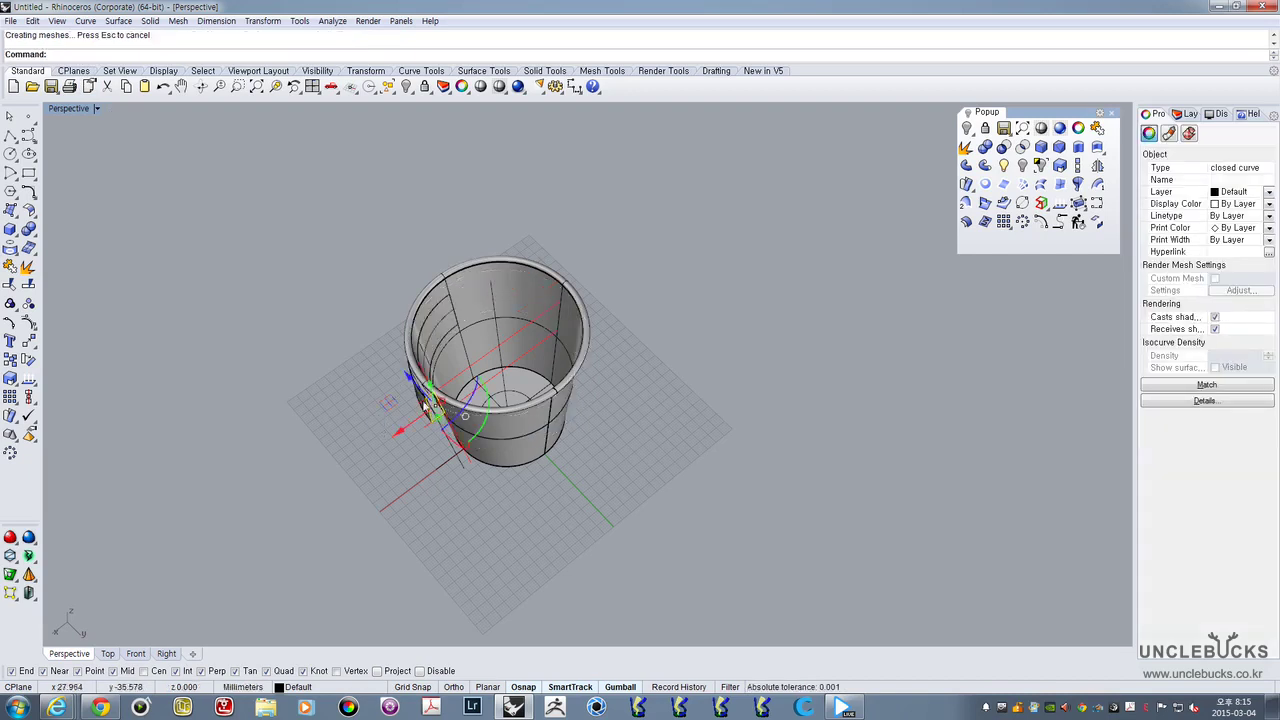
Inspect the partial band from the 90-degree revolve and undo that revolve
right_drag(424, 406, 637, 299)
scroll(364, 404, up, 6)
click(374, 406)
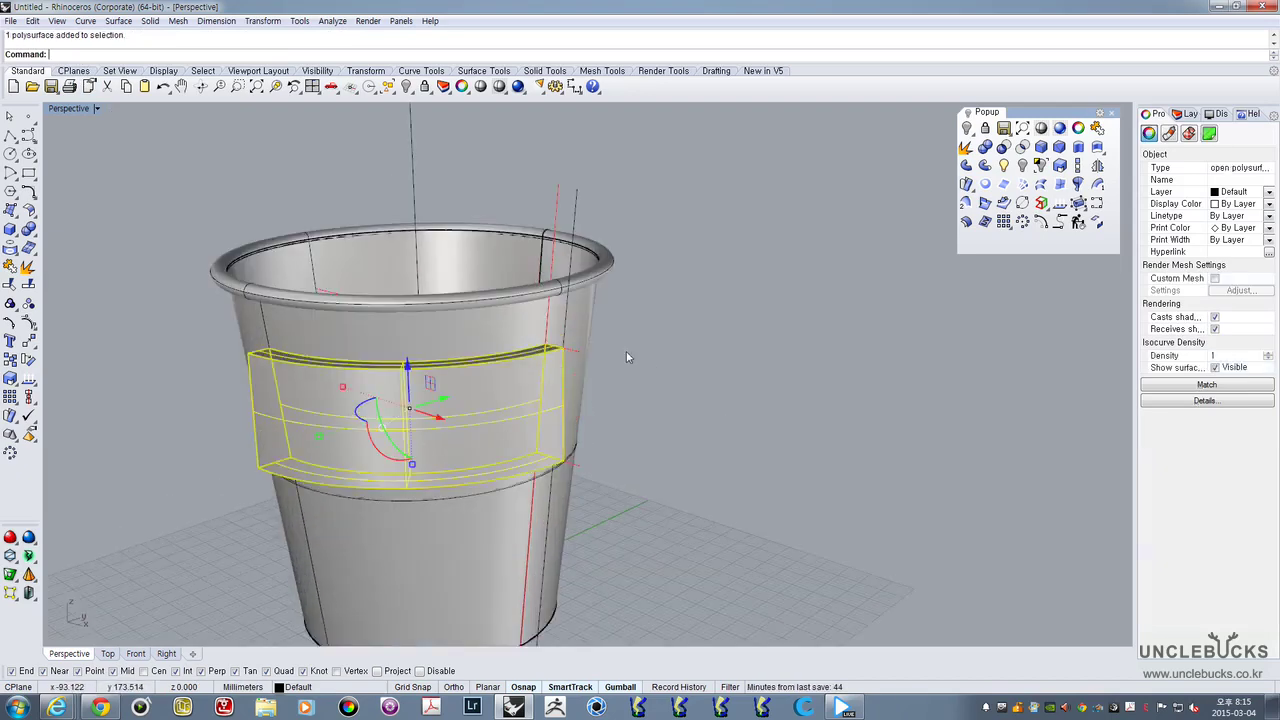
right_drag(627, 357, 371, 380)
key(ctrl+z)
Revolve the closed band profile a full 360 degrees about the vertical centre line to form a ring around the cup
click(447, 424)
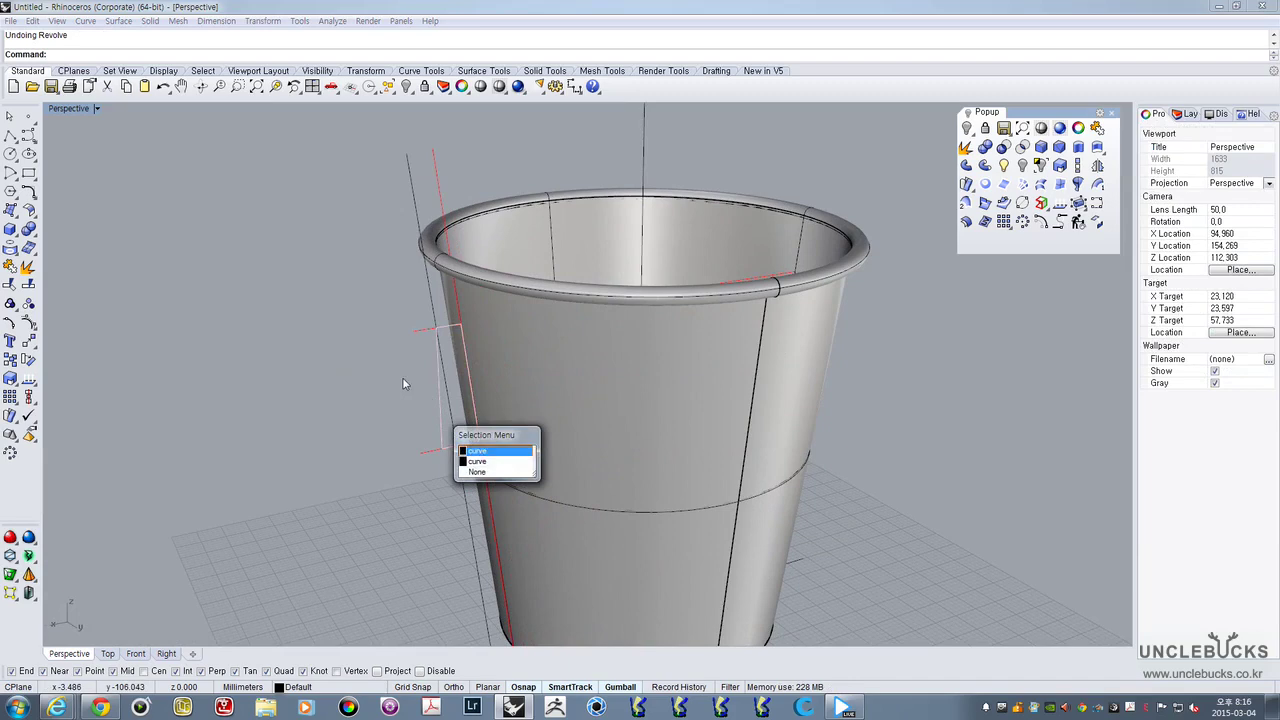
click(485, 450)
scroll(534, 363, down, 6)
right_click(602, 222)
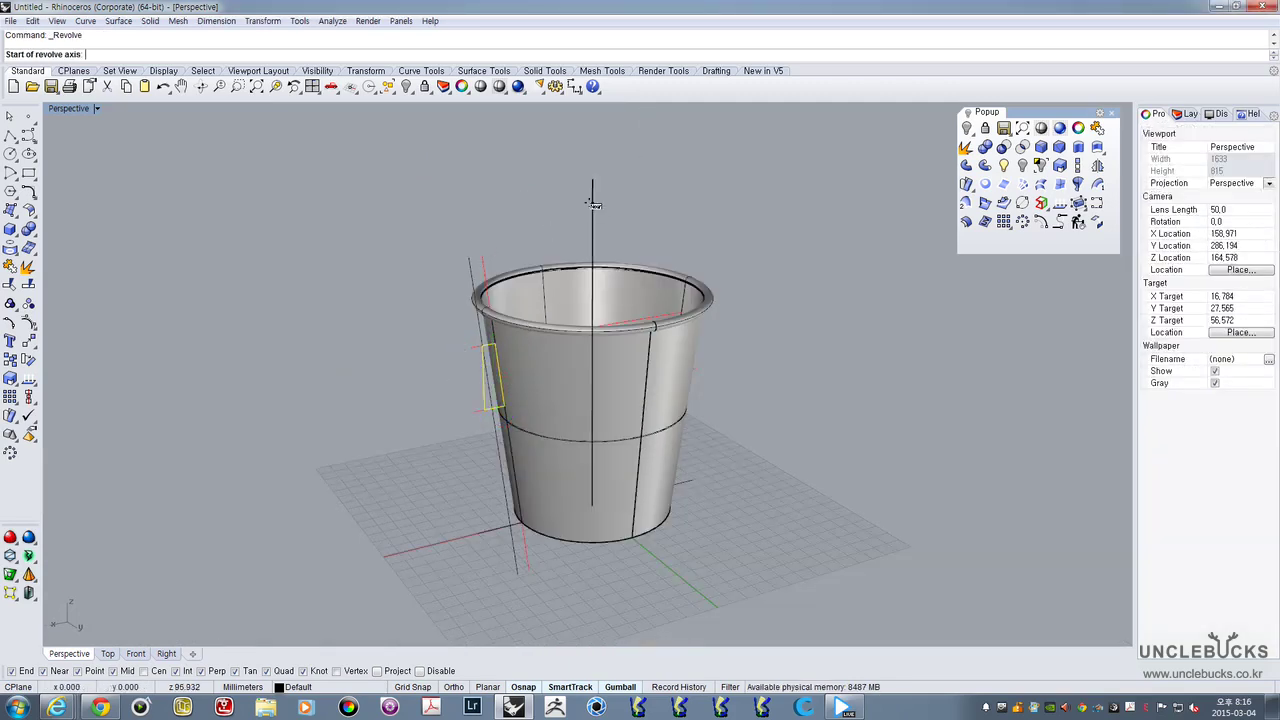
click(593, 204)
click(592, 242)
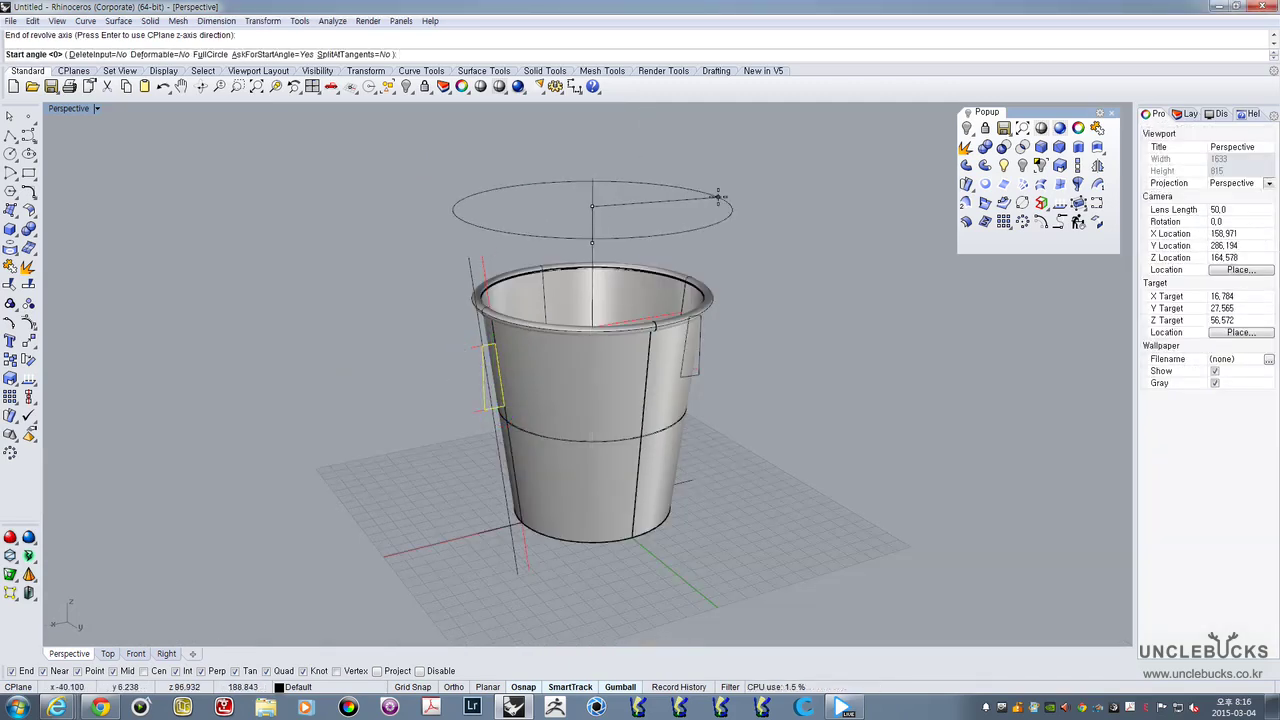
click(718, 196)
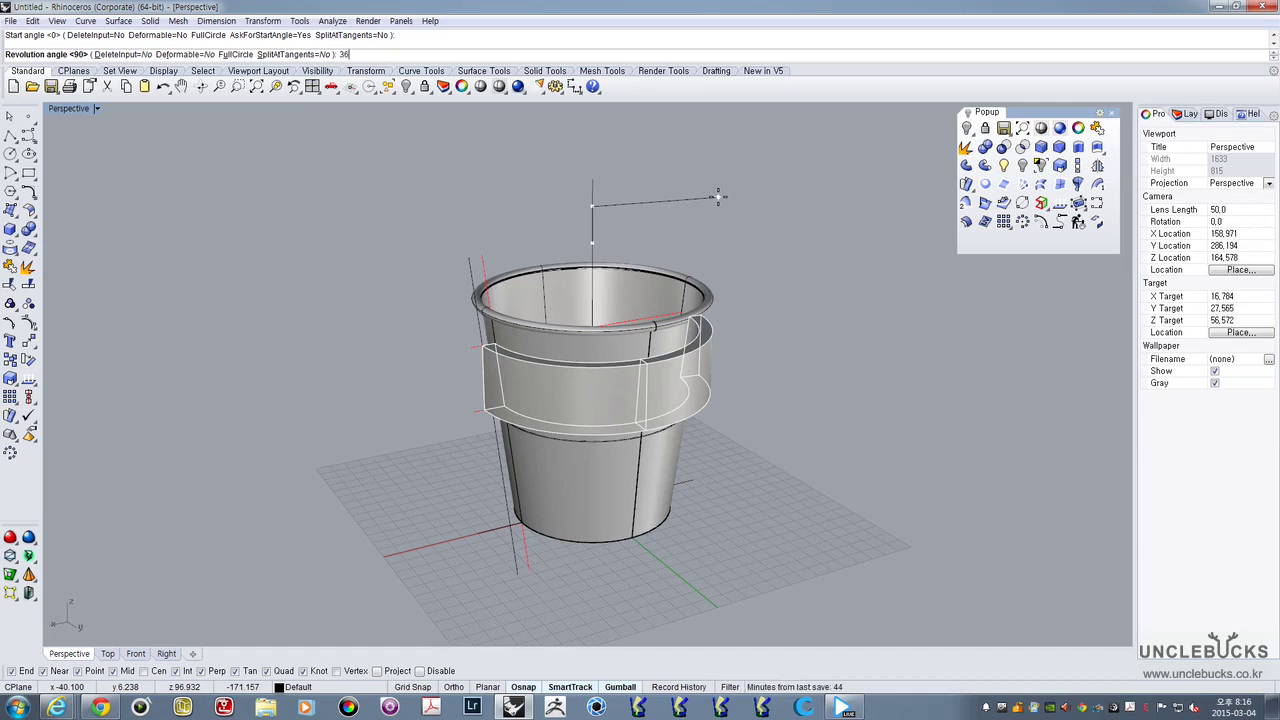
key(Return)
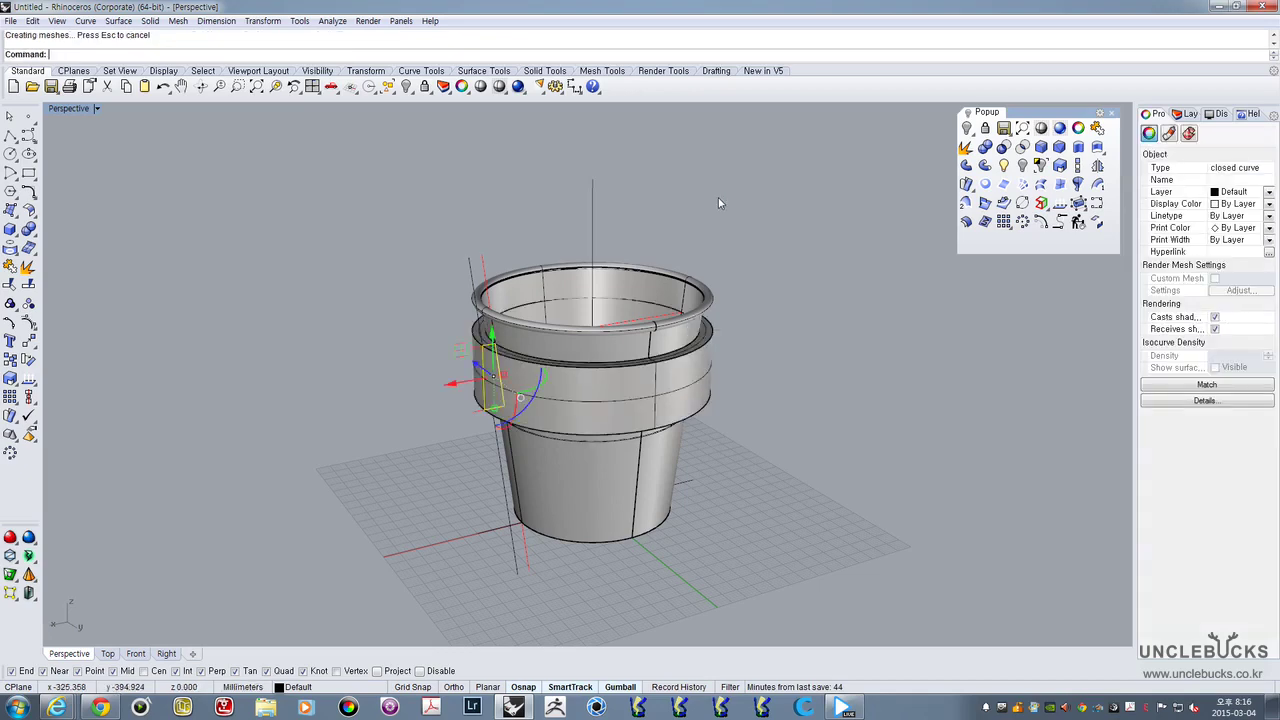
Select the revolved band and the cup in turn and examine how the ring fits around the wall below the rim
click(703, 377)
right_drag(600, 363, 504, 402)
click(794, 423)
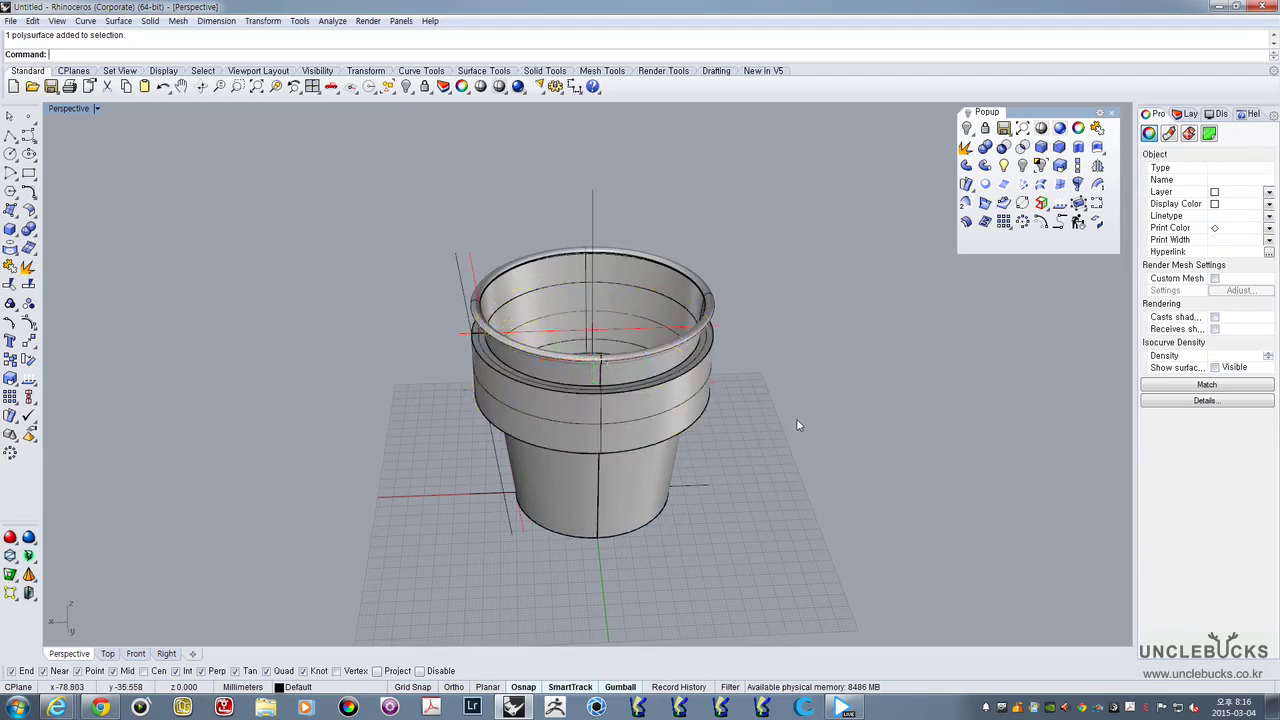
scroll(663, 376, up, 7)
right_drag(692, 398, 720, 343)
click(722, 343)
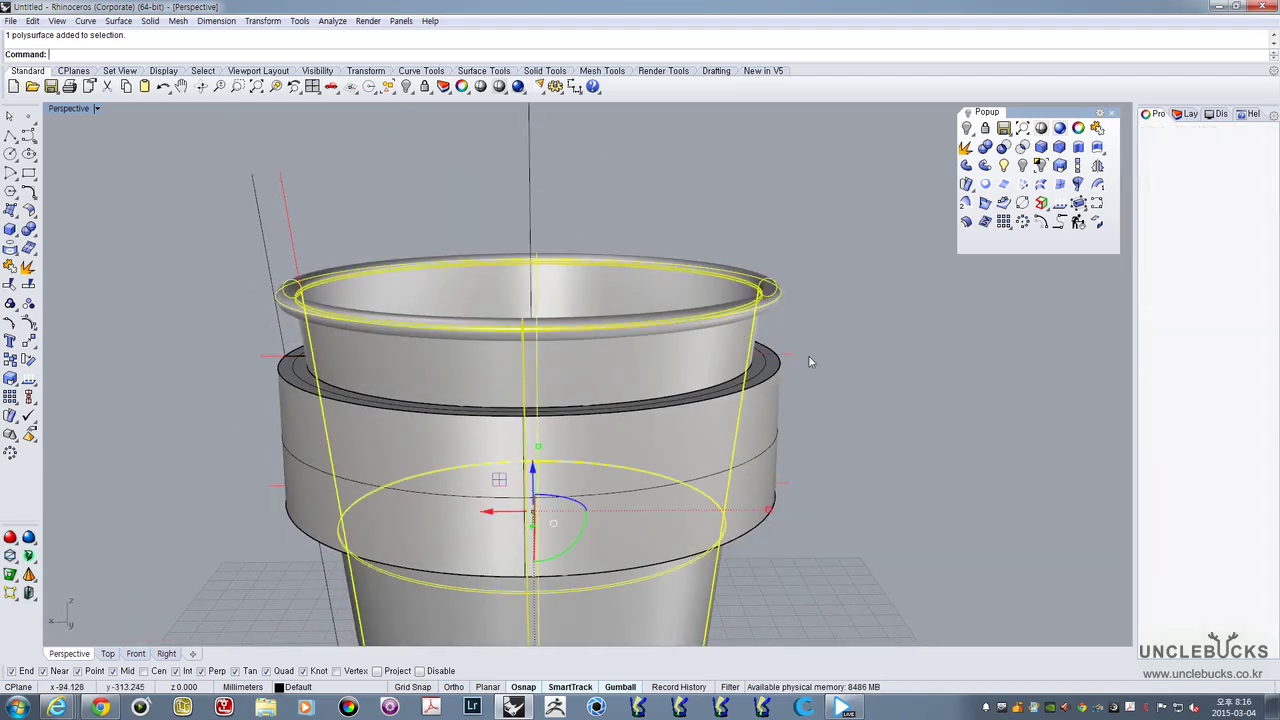
Set the cup's display colour to Blue
click(749, 425)
shift+right_drag(816, 398, 740, 275)
click(717, 351)
click(690, 341)
mouse_move(690, 341)
right_down()
mouse_move(666, 323)
mouse_move(683, 323)
mouse_move(686, 347)
right_up()
click(816, 307)
click(676, 204)
right_drag(676, 204, 688, 222)
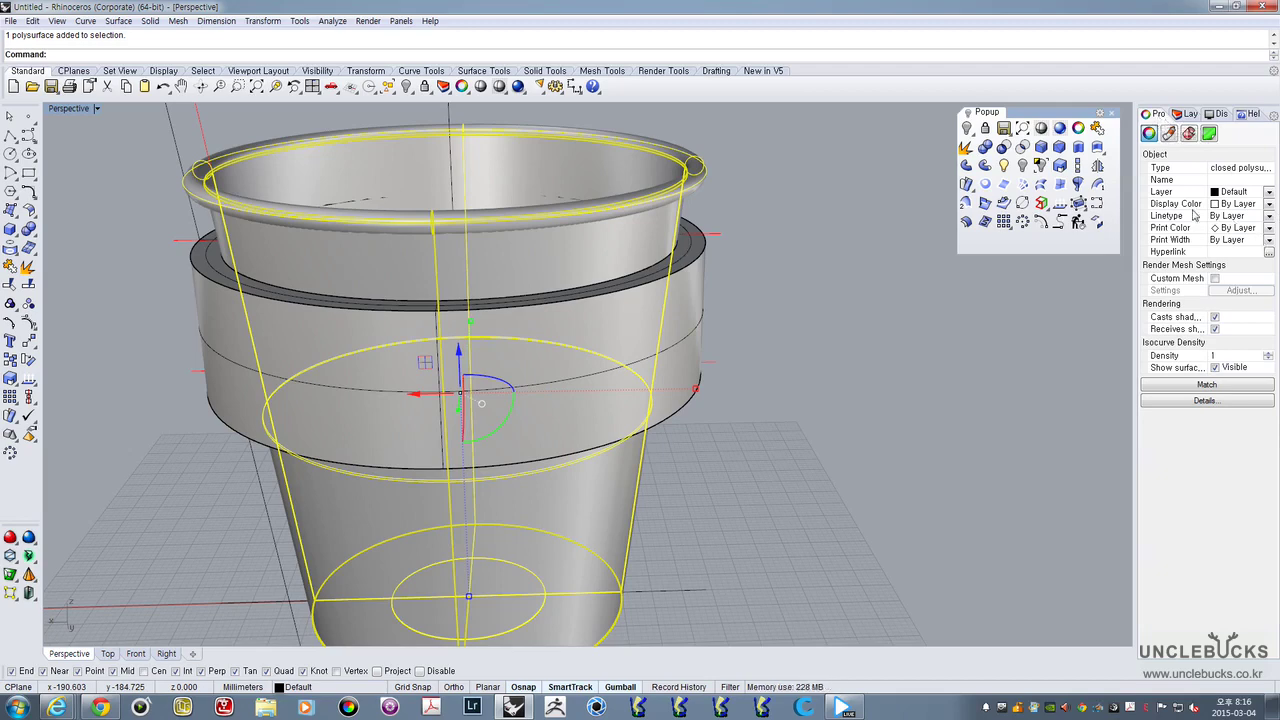
click(1243, 205)
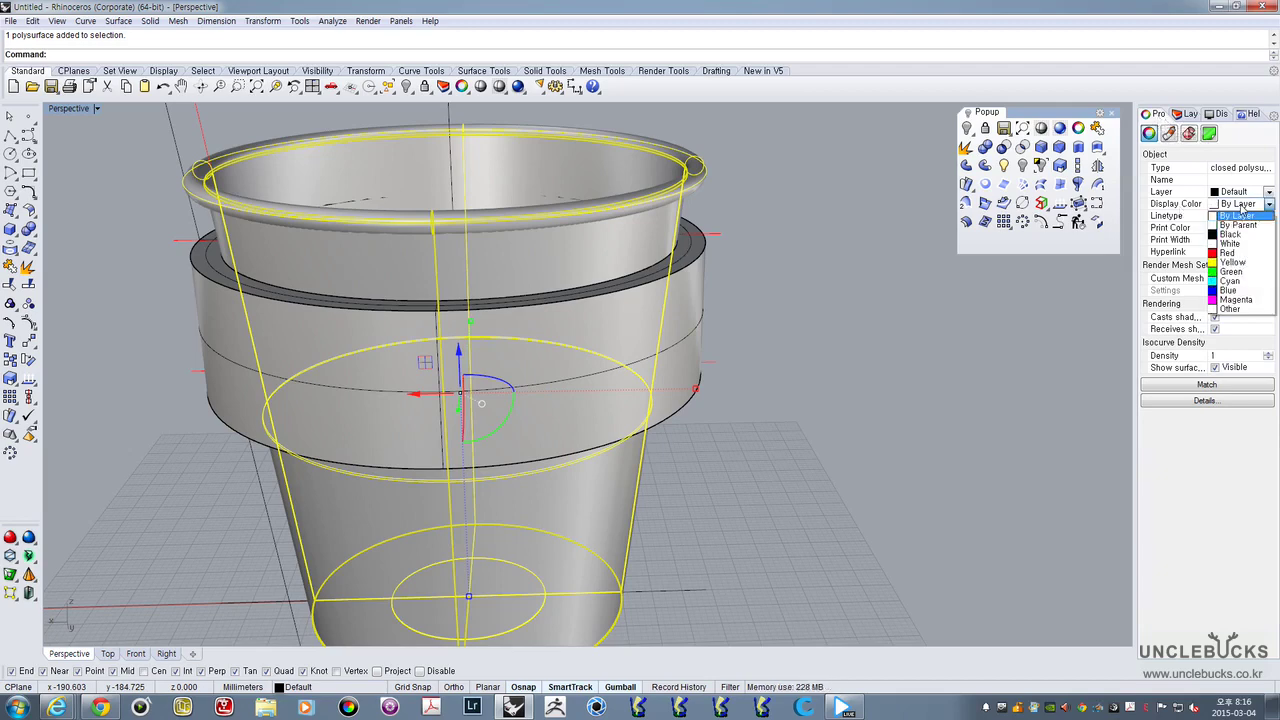
click(1236, 290)
Select the revolved band and examine how it sits around the cup's wall from several angles
click(852, 349)
click(645, 314)
right_drag(735, 335, 805, 293)
click(832, 269)
scroll(832, 269, down, 4)
click(756, 249)
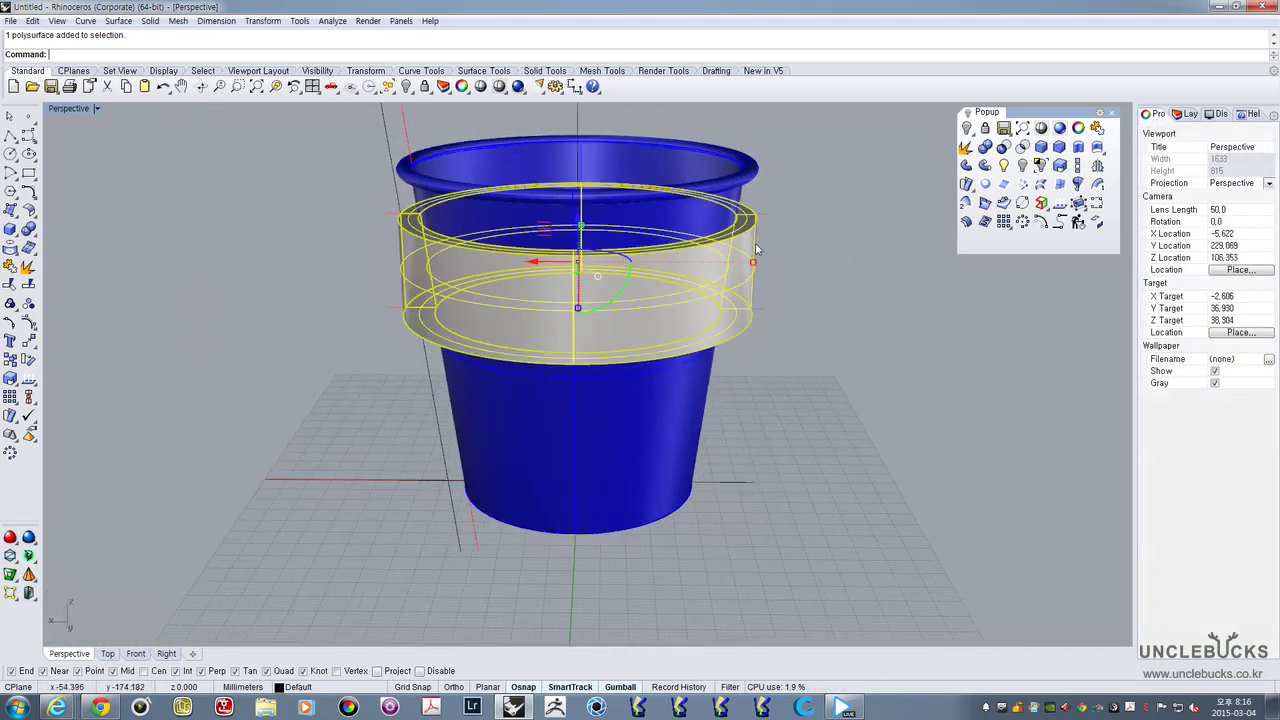
click(781, 222)
shift+right_drag(741, 229, 711, 334)
scroll(729, 318, up, 6)
click(732, 341)
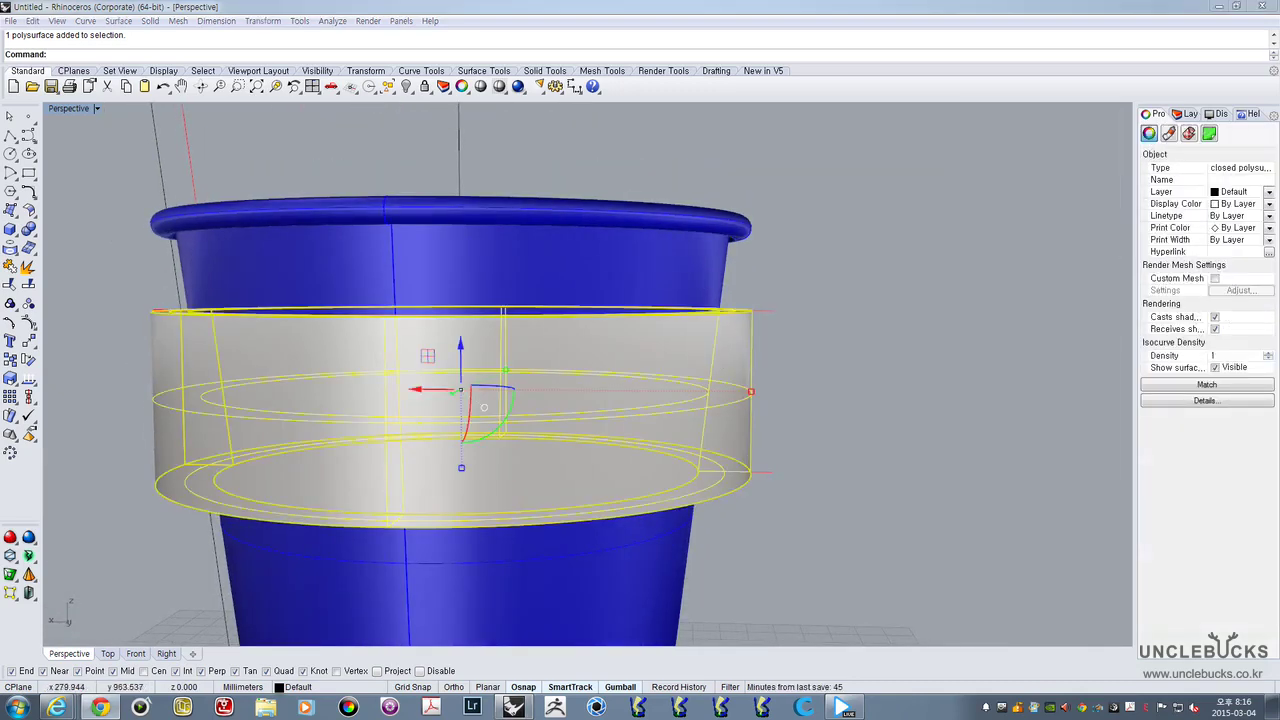
Check the cup holder reference photo in the browser and return to Rhino to view the cup and band in a maximized Right view
drag(1279, 57, 765, 58)
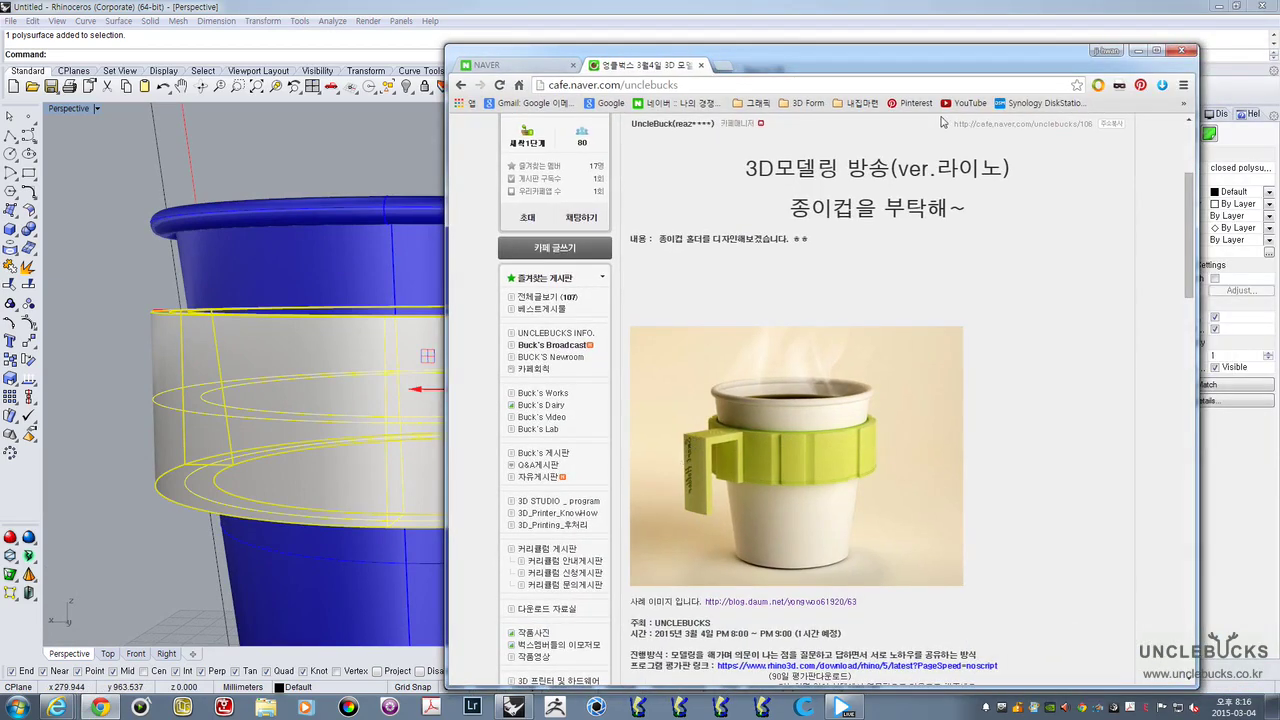
click(1137, 50)
double_click(70, 110)
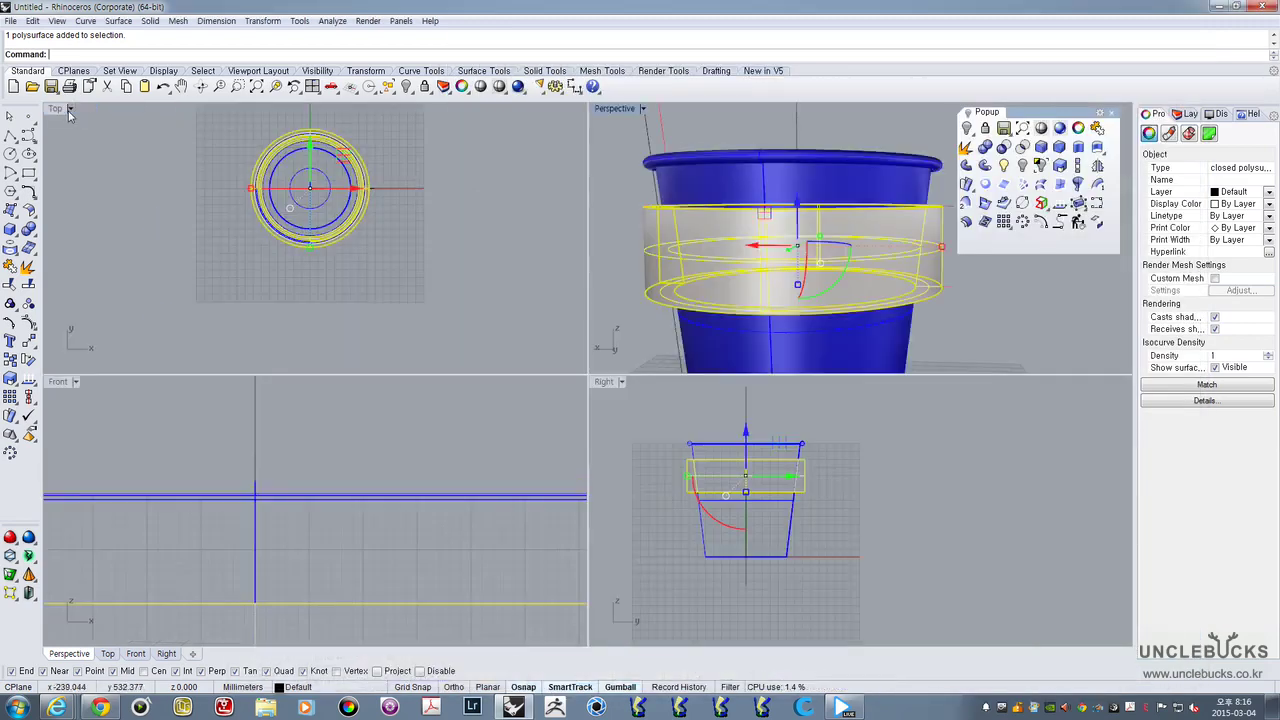
double_click(607, 381)
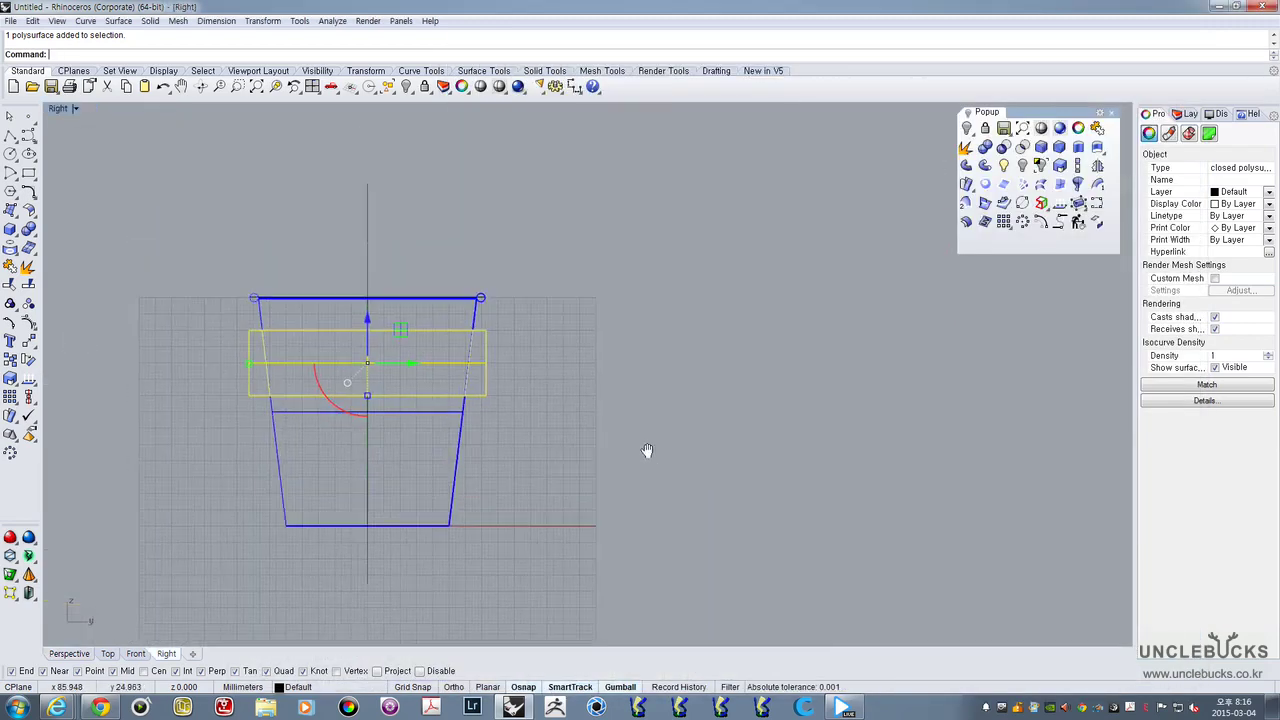
scroll(490, 353, up, 5)
scroll(484, 355, down, 3)
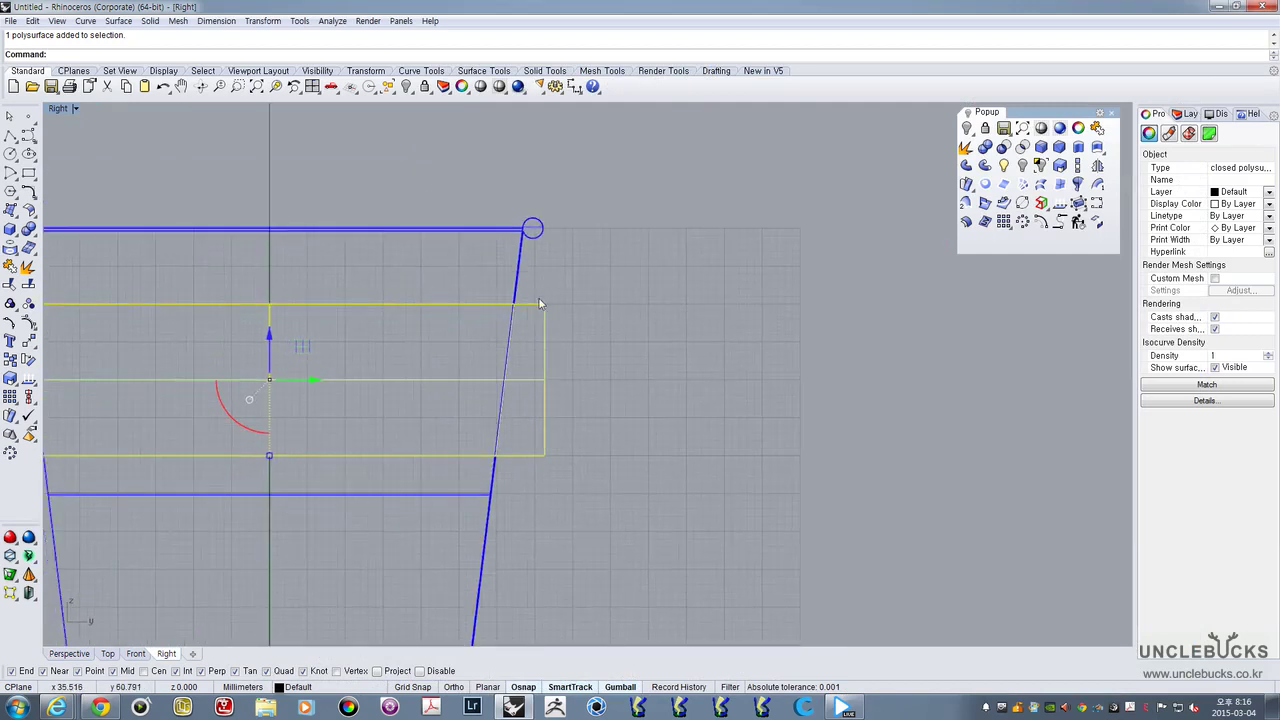
Start a polyline at the band's upper outer corner and draw a 25 mm horizontal segment outward with Ortho on
click(10, 138)
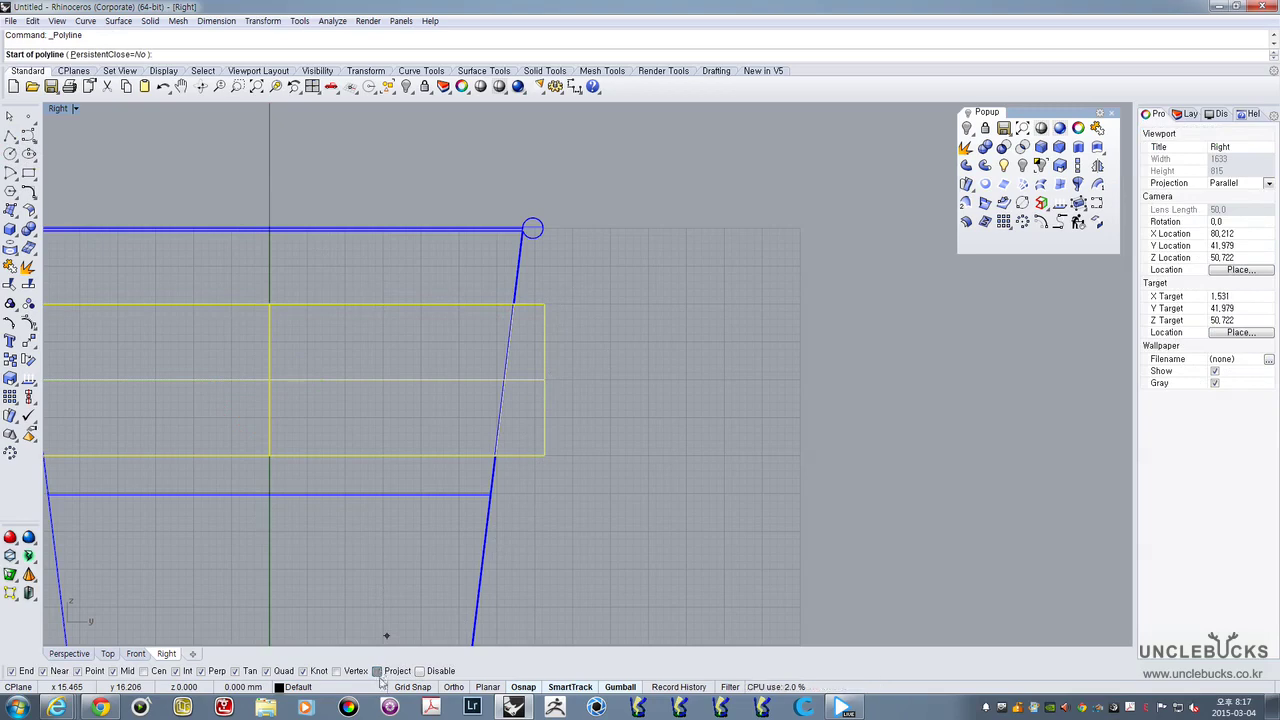
scroll(546, 303, up, 8)
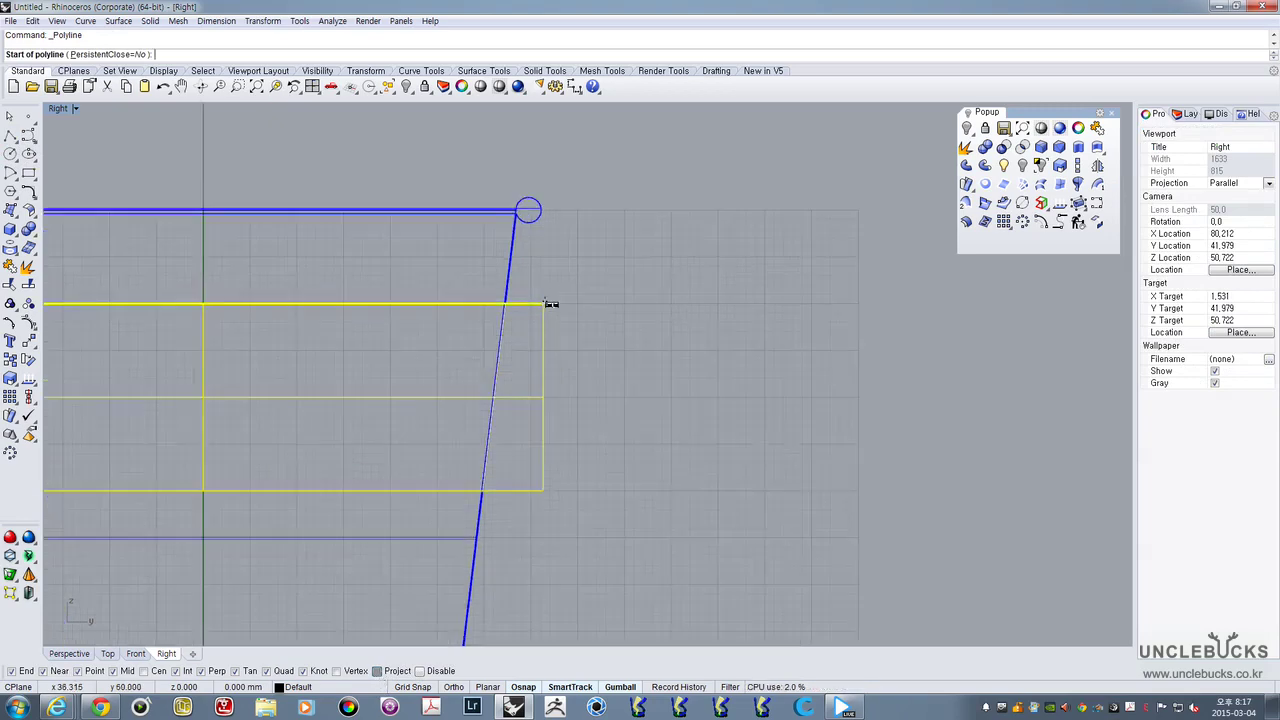
scroll(566, 297, down, 6)
right_drag(623, 292, 569, 281)
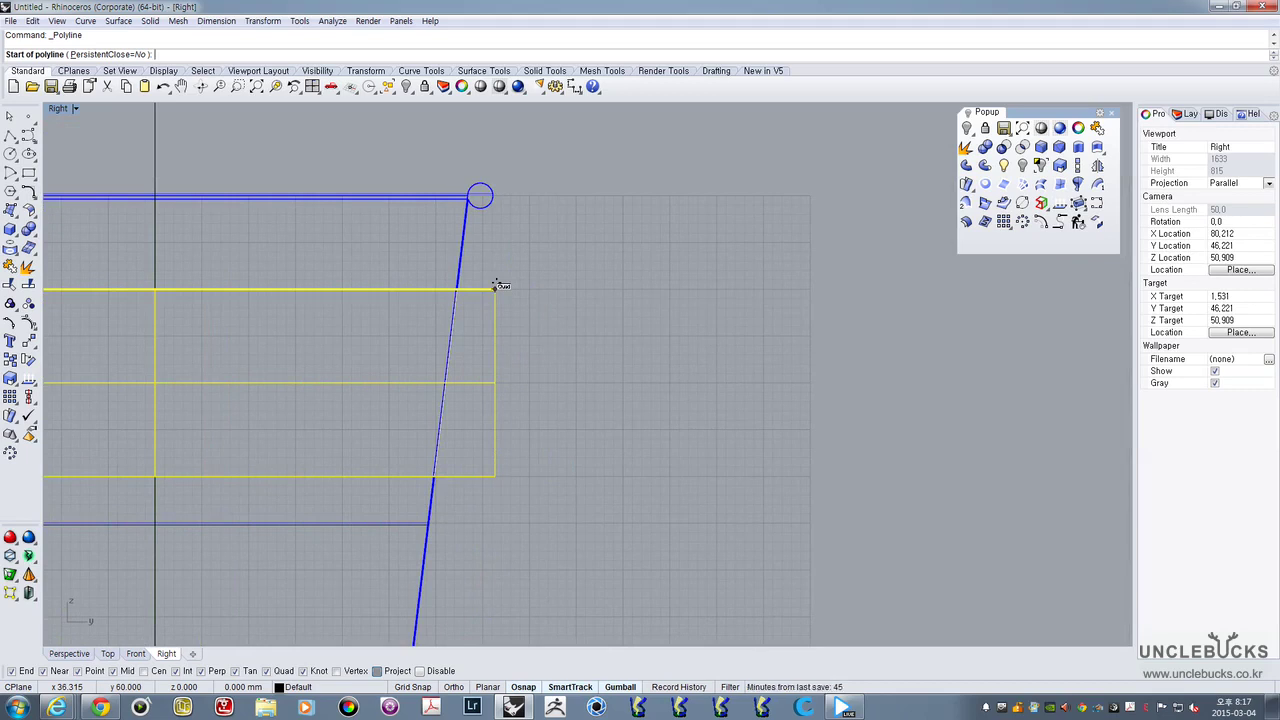
click(495, 288)
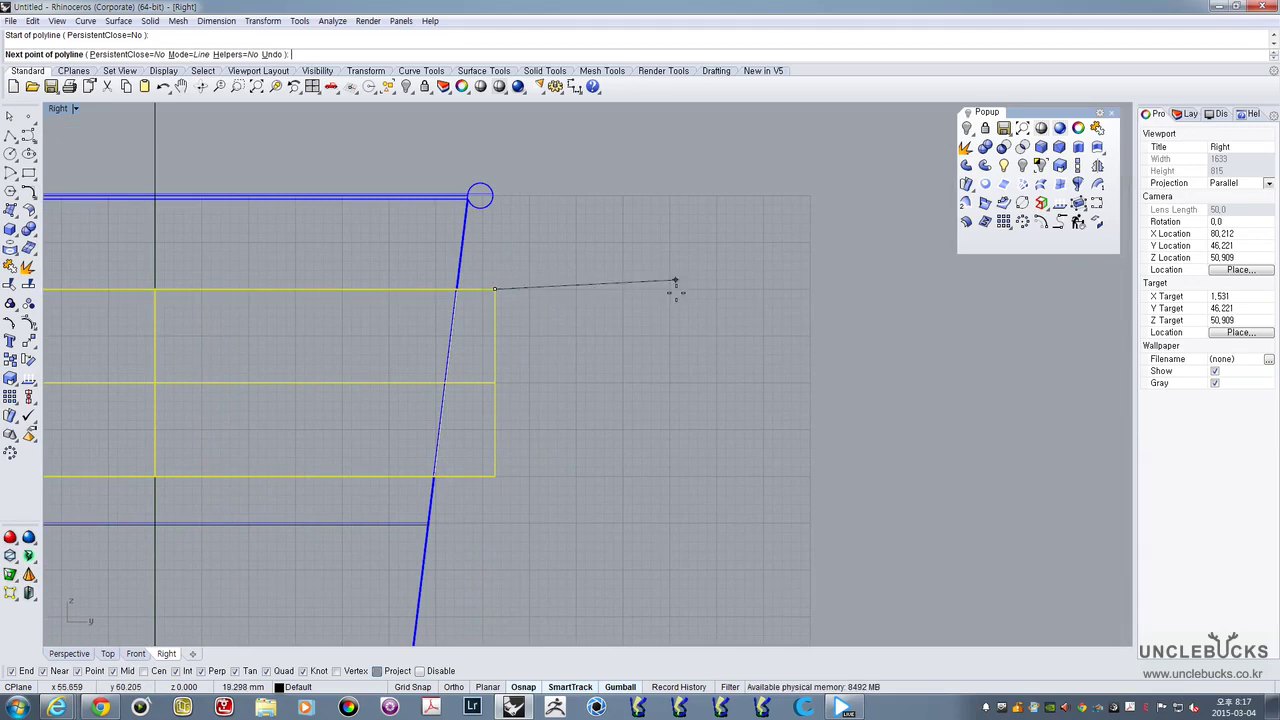
scroll(677, 288, down, 3)
scroll(678, 289, up, 2)
scroll(679, 290, down, 1)
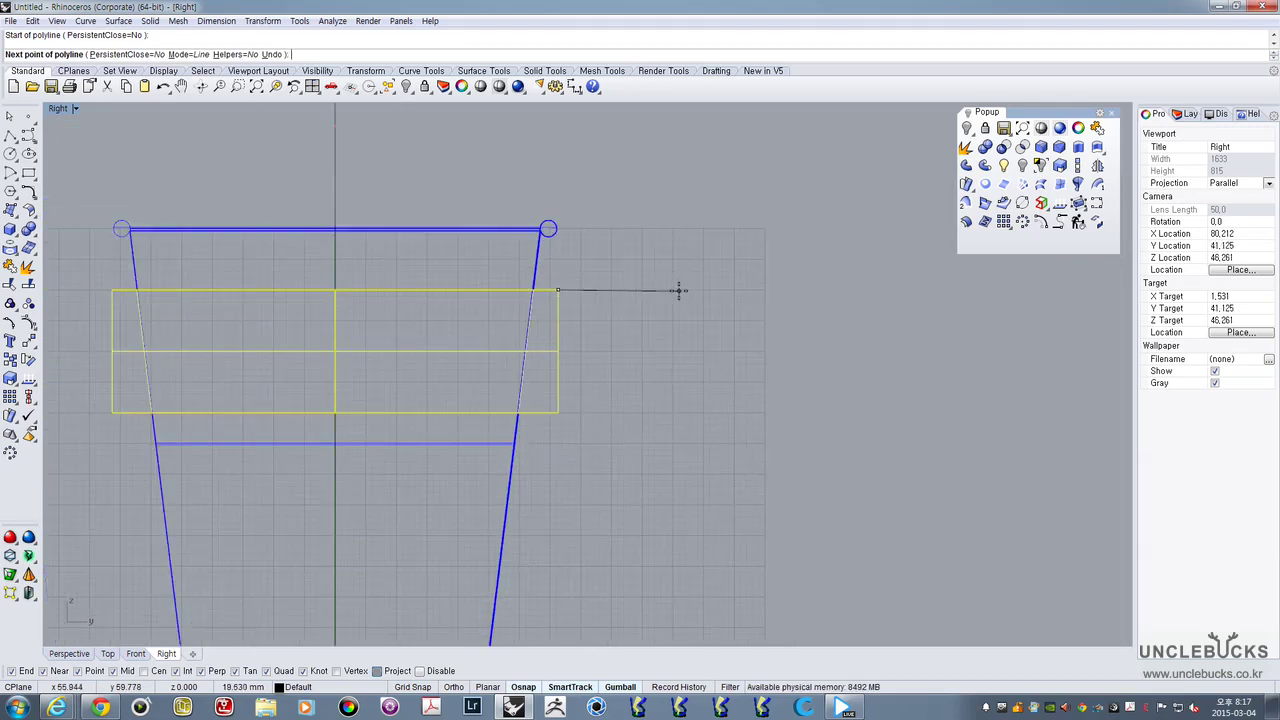
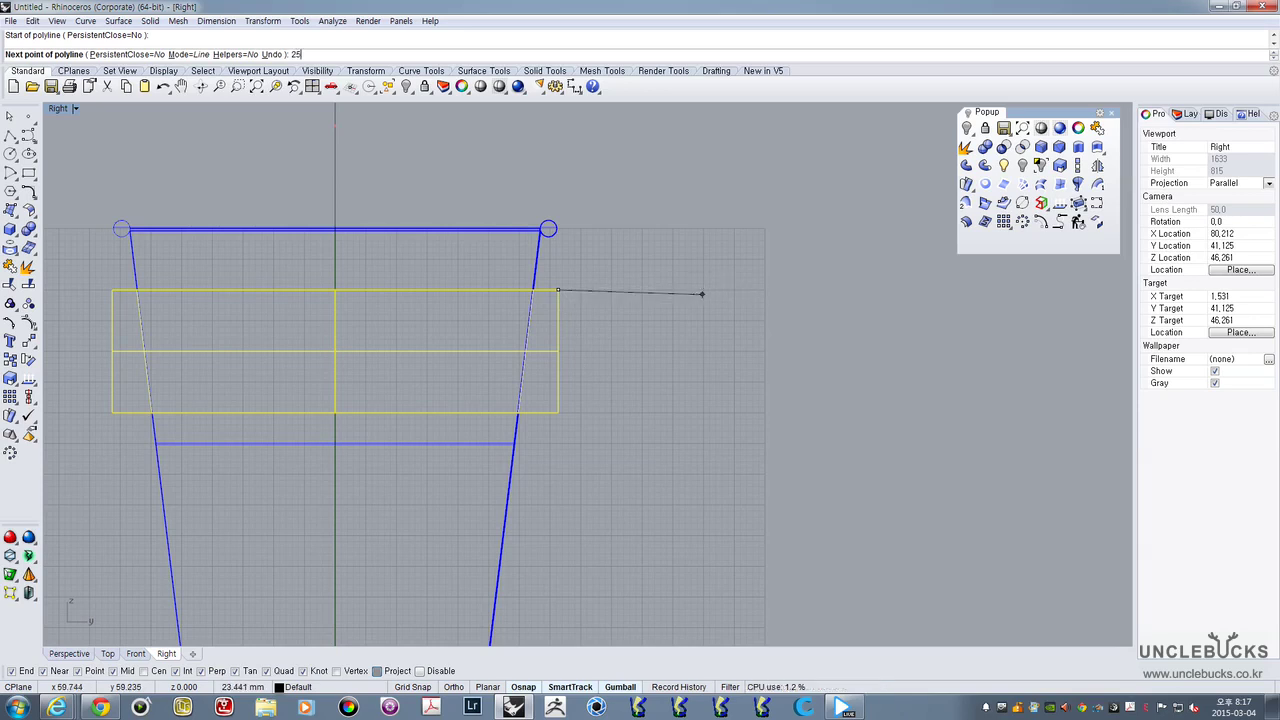
key(Return)
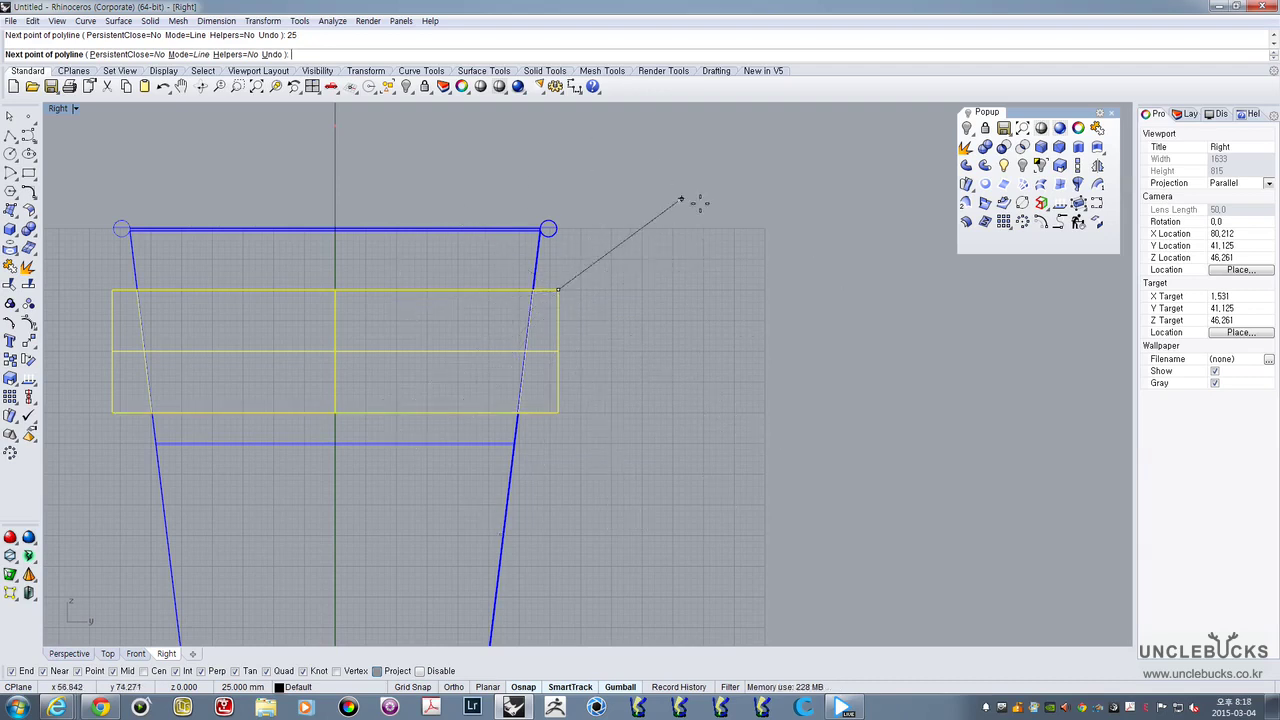
key(F8)
key(F8)
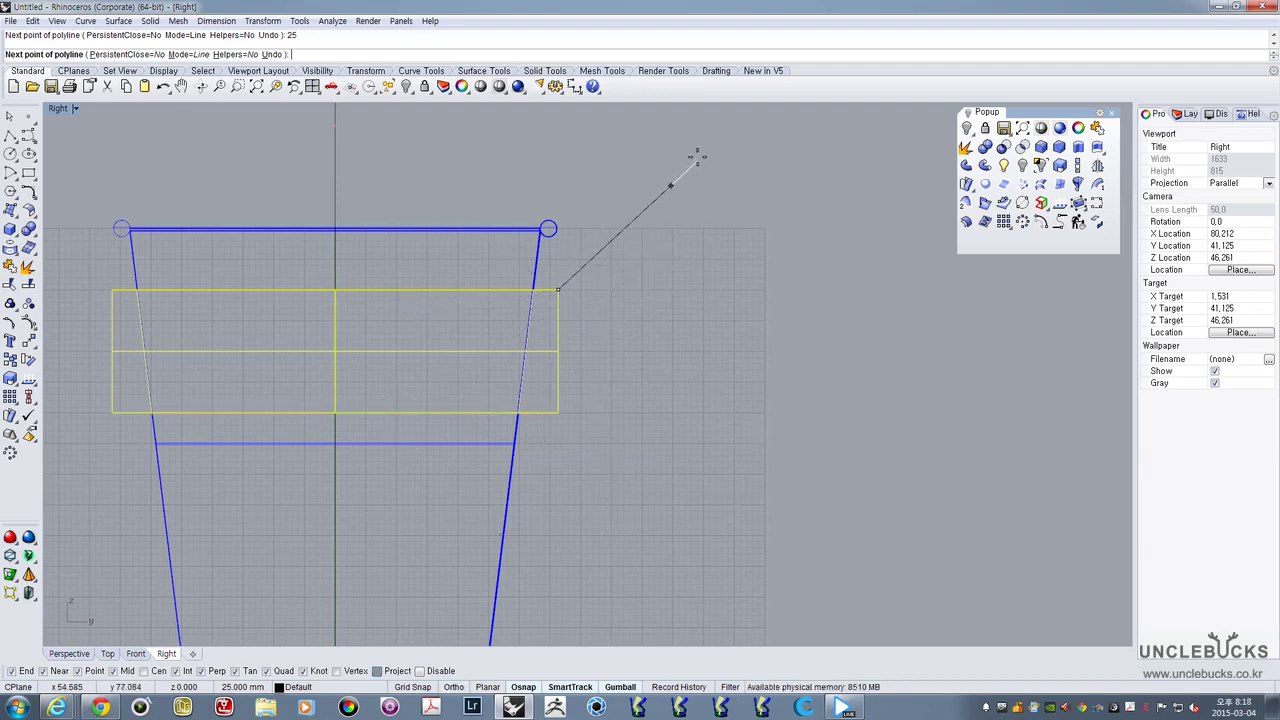
key(F8)
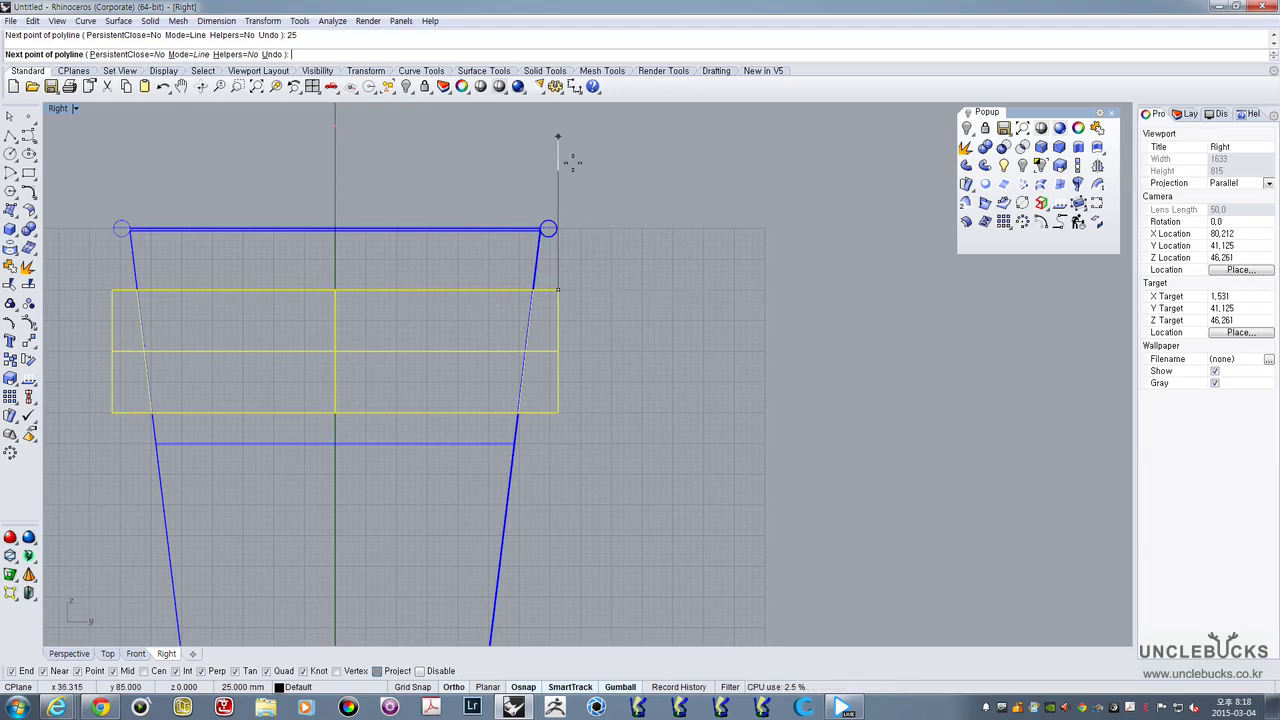
key(Return)
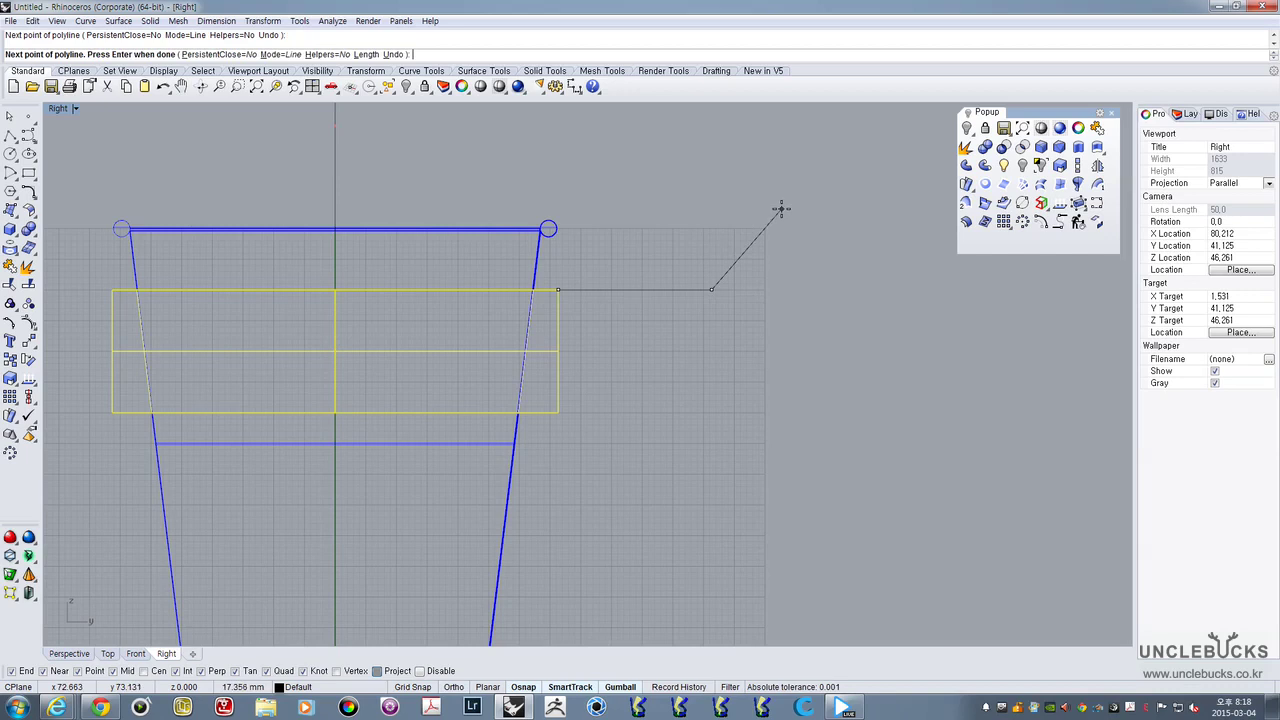
Add a 40 mm segment straight down from the horizontal segment's outer end and finish the polyline
key(F8)
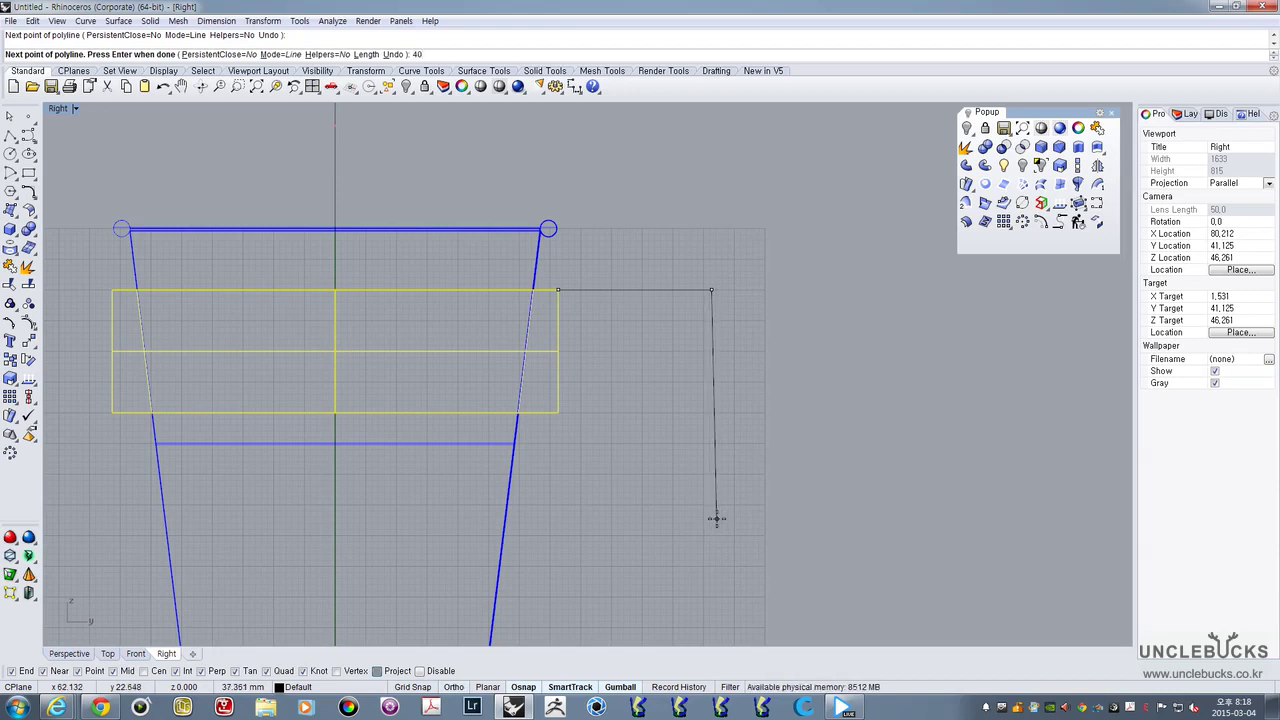
key(Return)
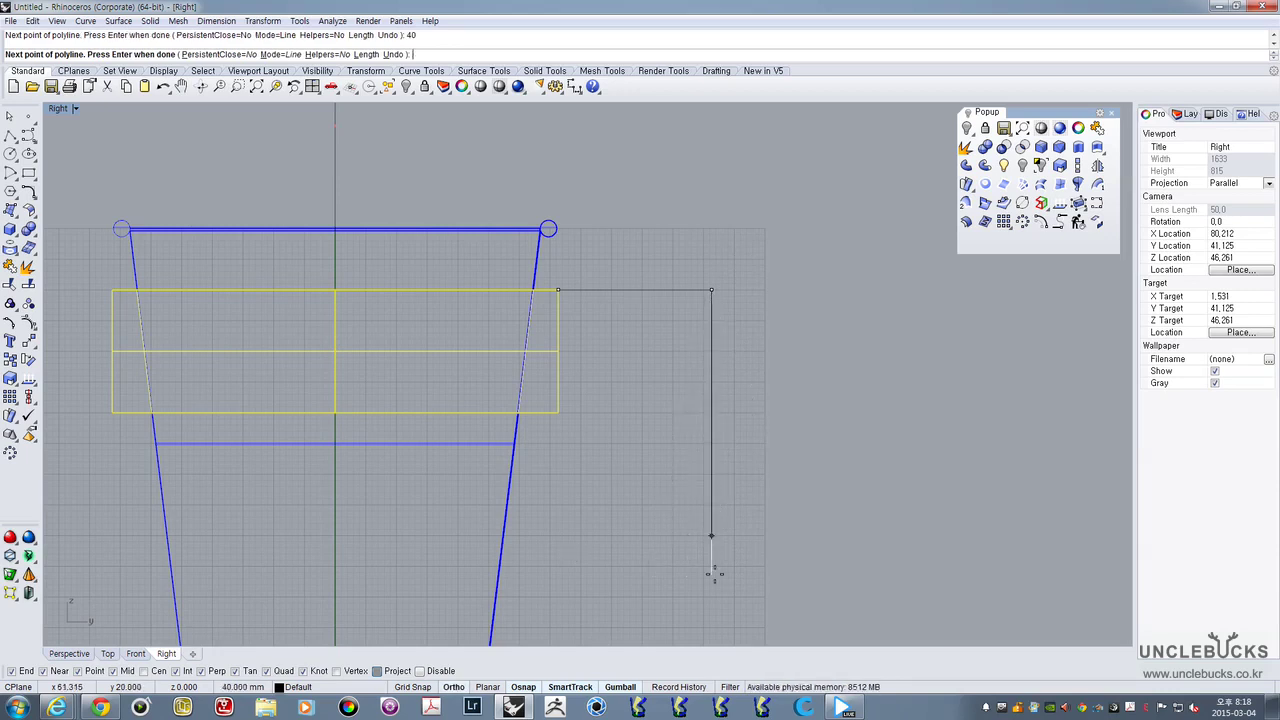
click(712, 534)
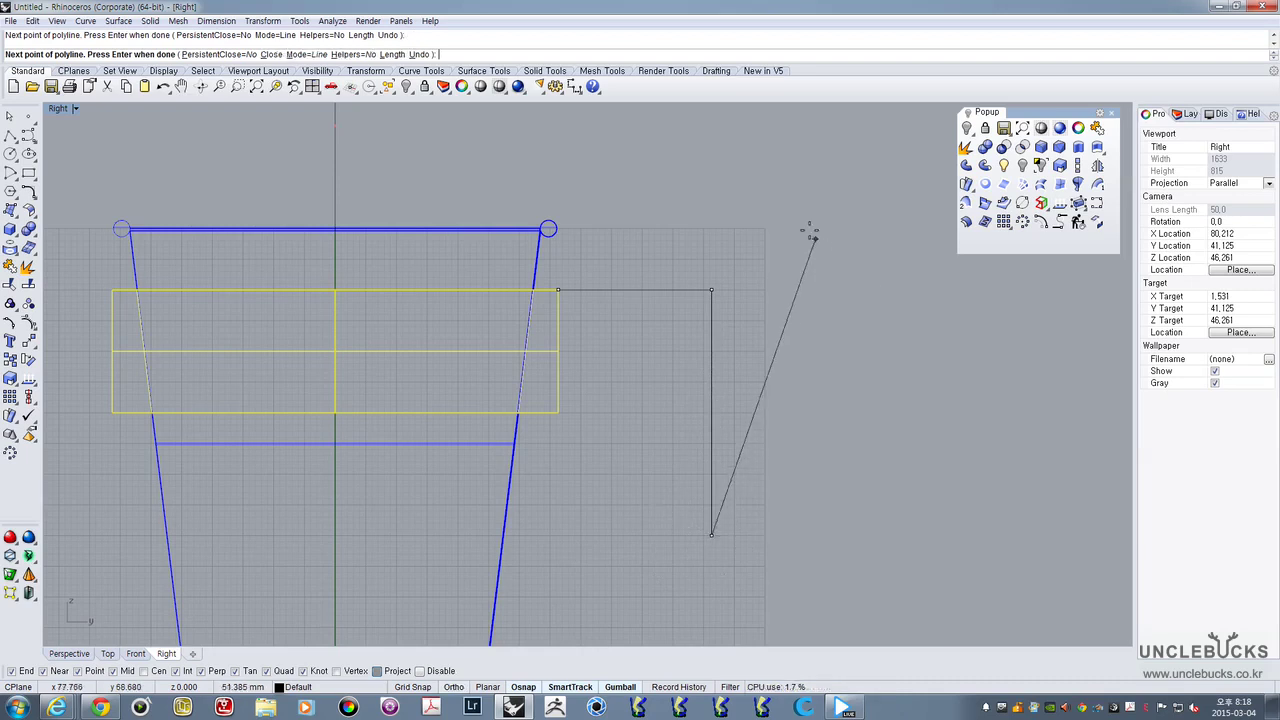
key(Return)
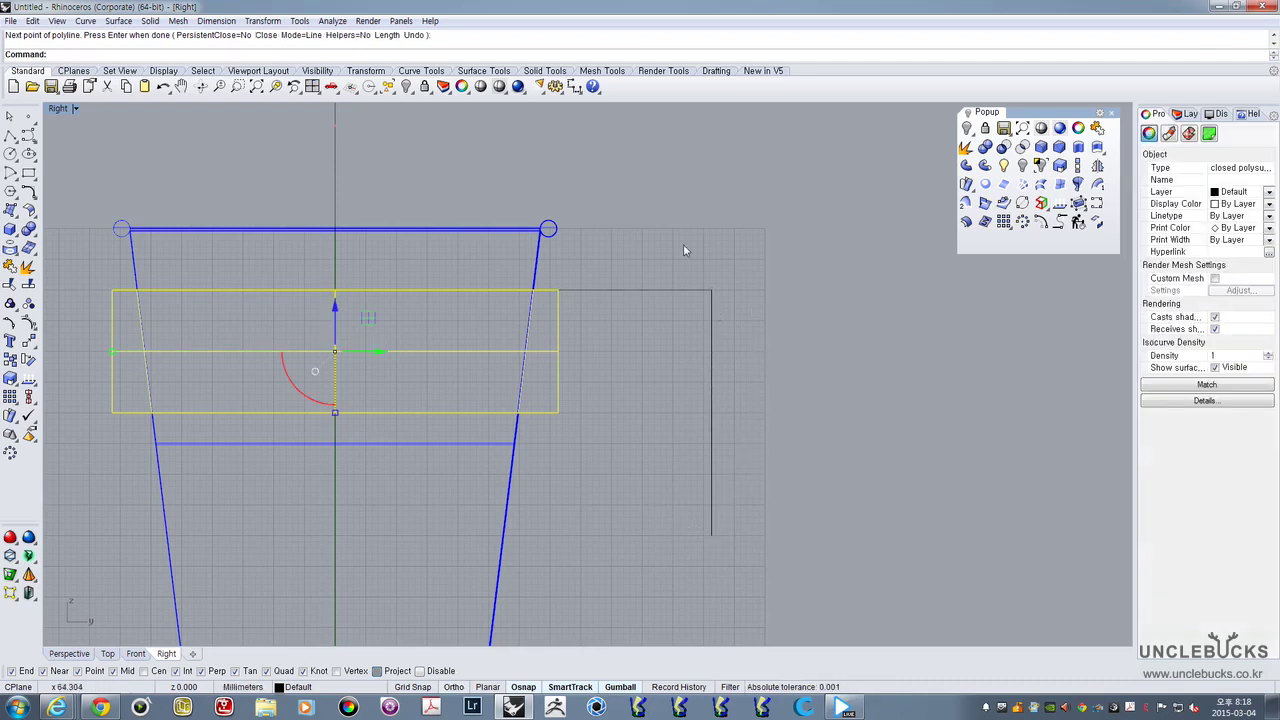
Examine where the L-shaped handle polyline meets the band and compare it with the cup holder reference photo in the browser
click(753, 264)
right_drag(756, 302, 717, 250)
click(673, 349)
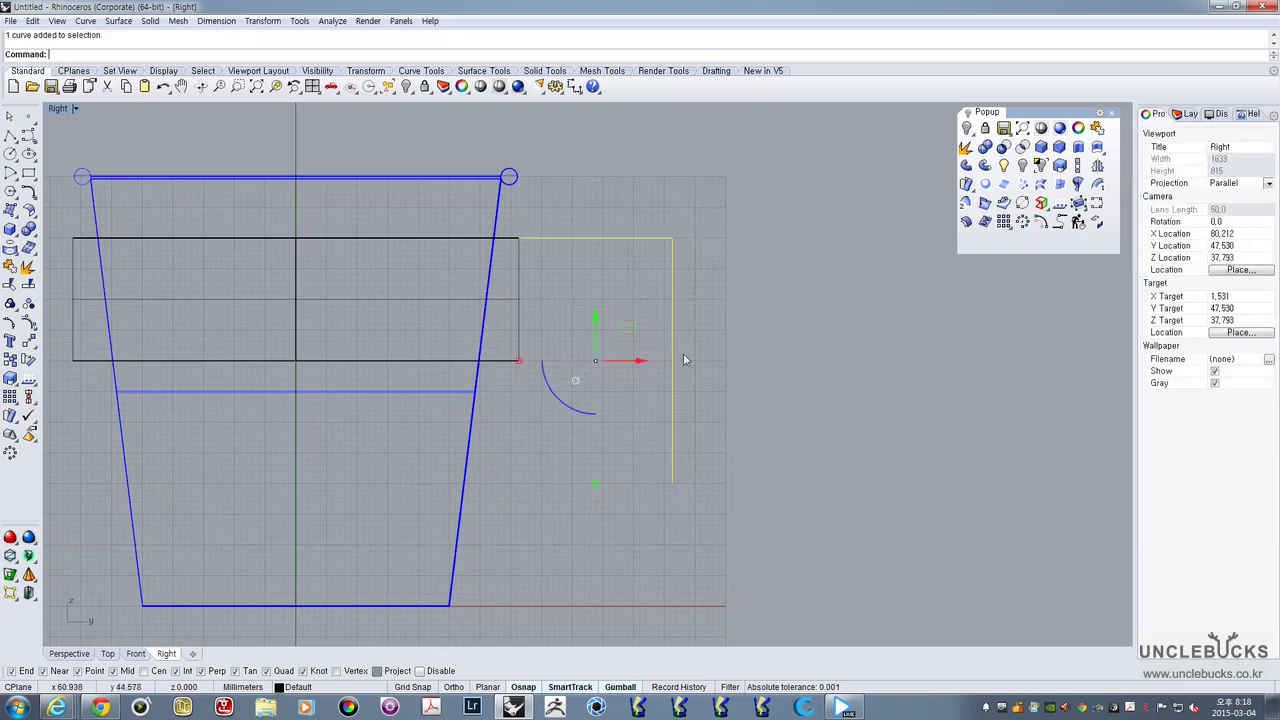
click(740, 323)
right_drag(740, 319, 828, 316)
click(743, 236)
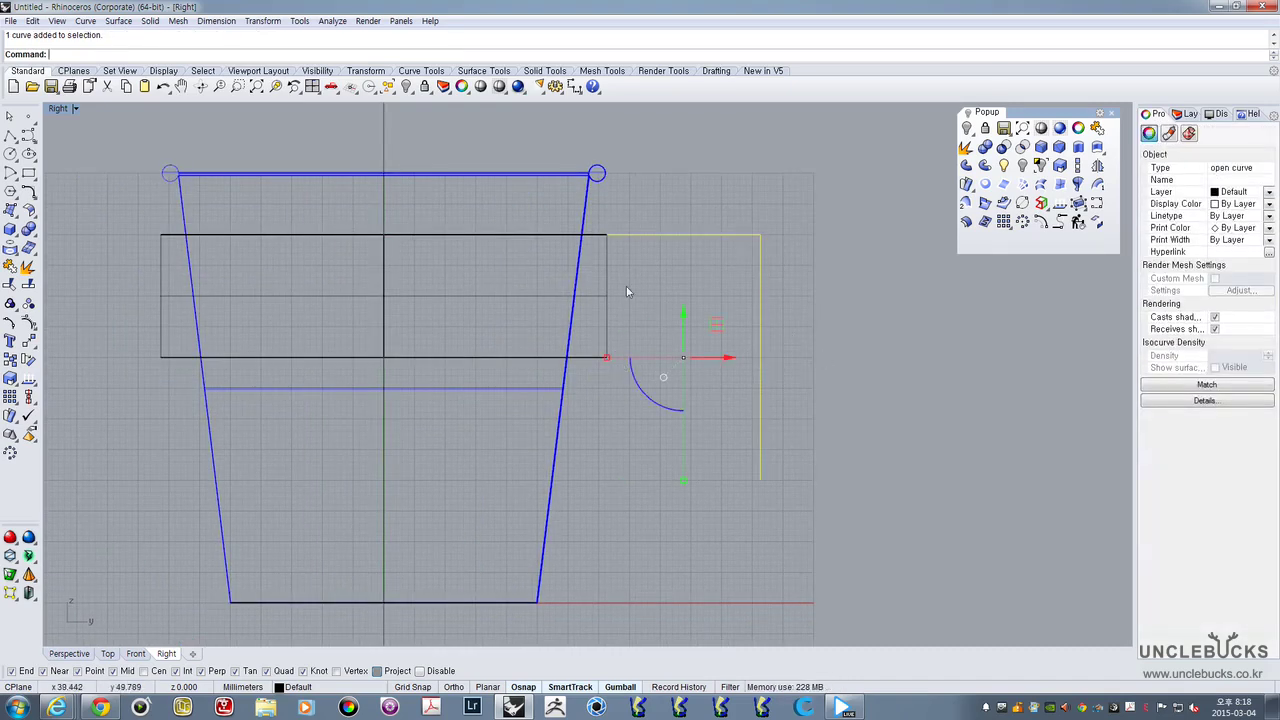
scroll(619, 247, up, 4)
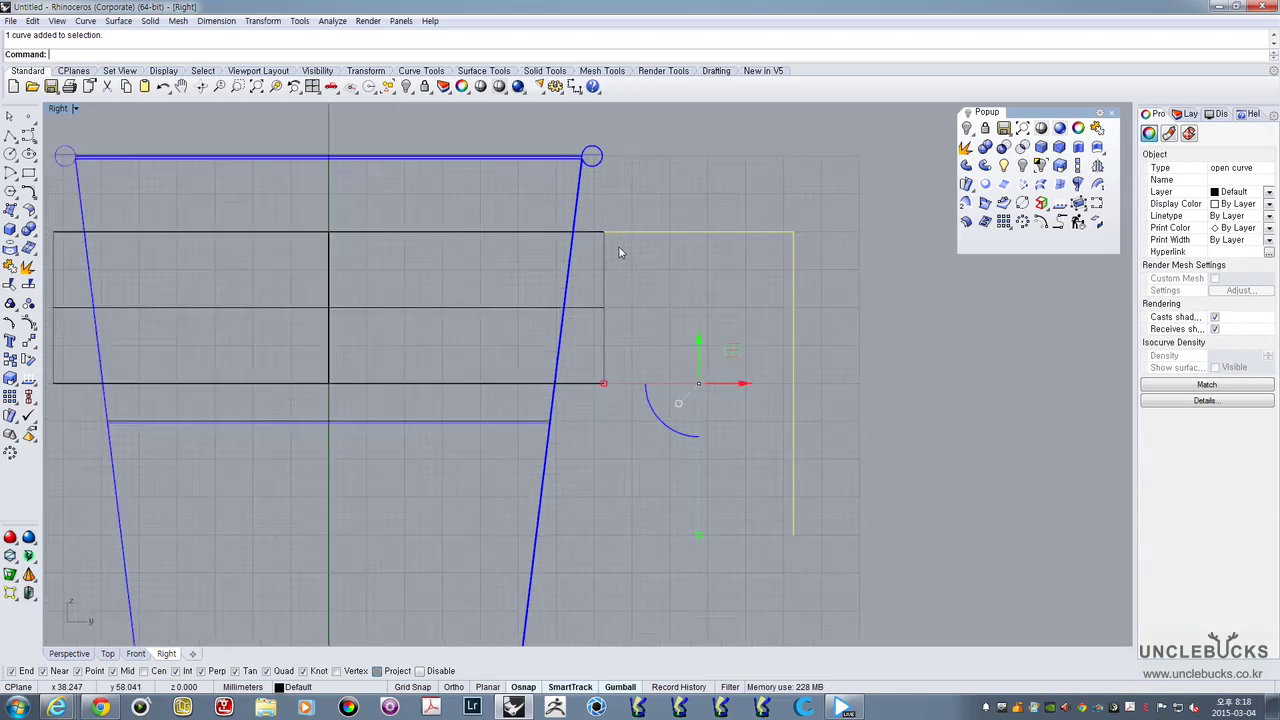
scroll(603, 214, up, 8)
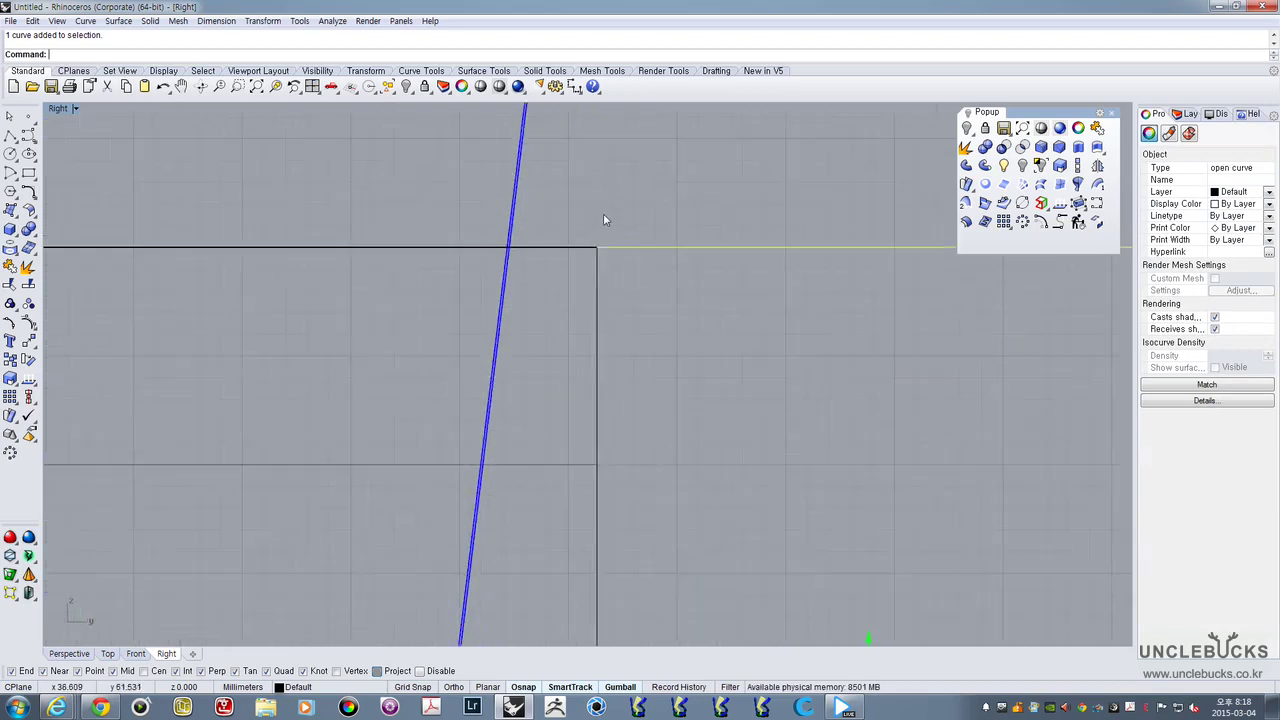
scroll(603, 214, down, 8)
right_drag(679, 241, 593, 228)
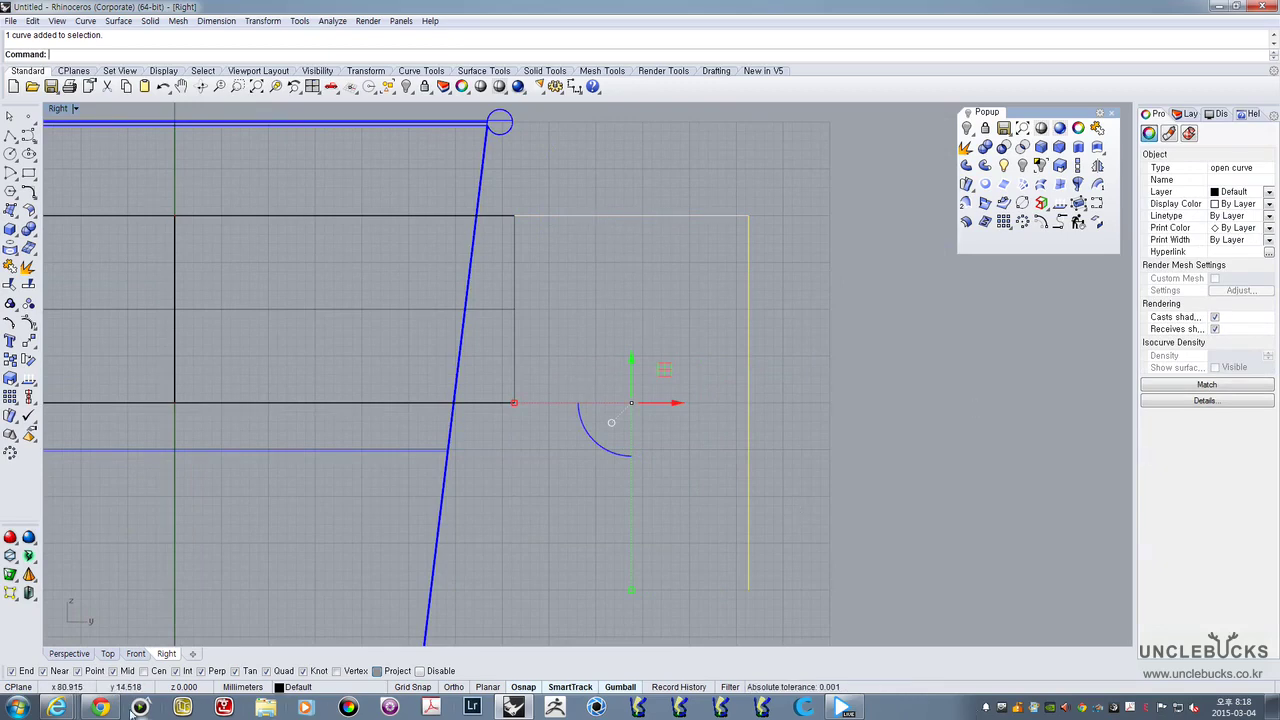
click(100, 707)
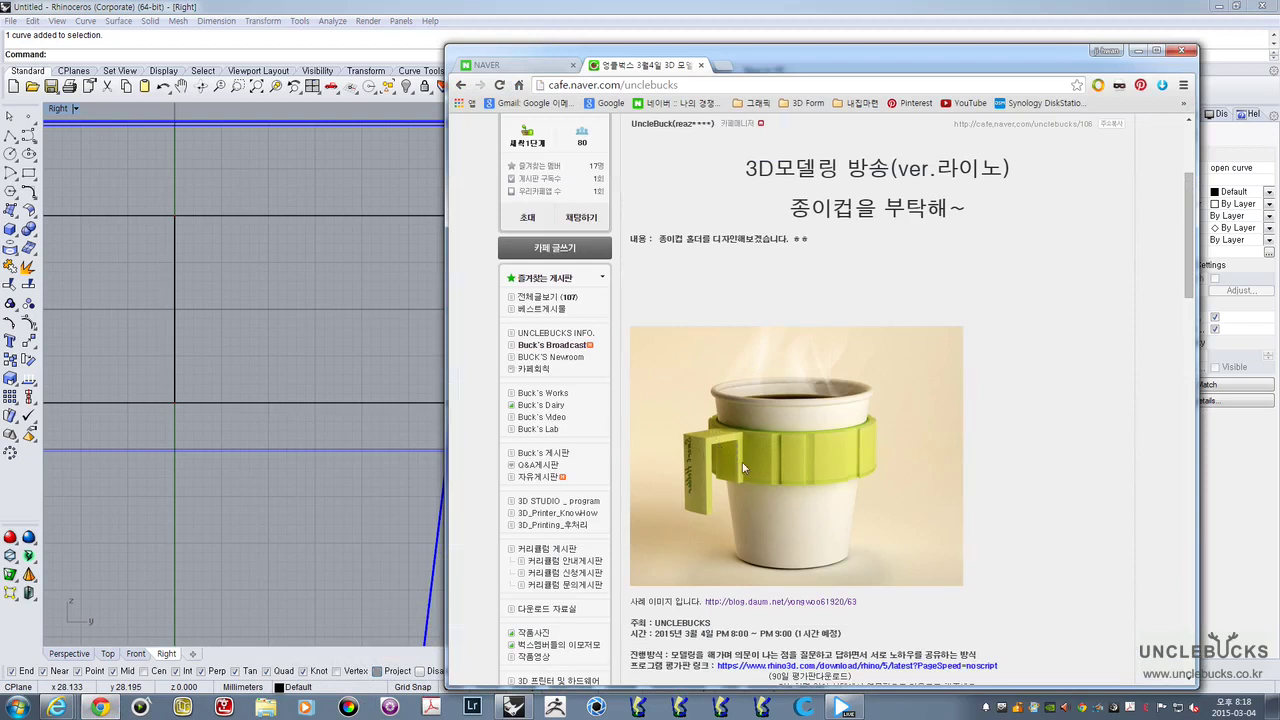
click(1137, 51)
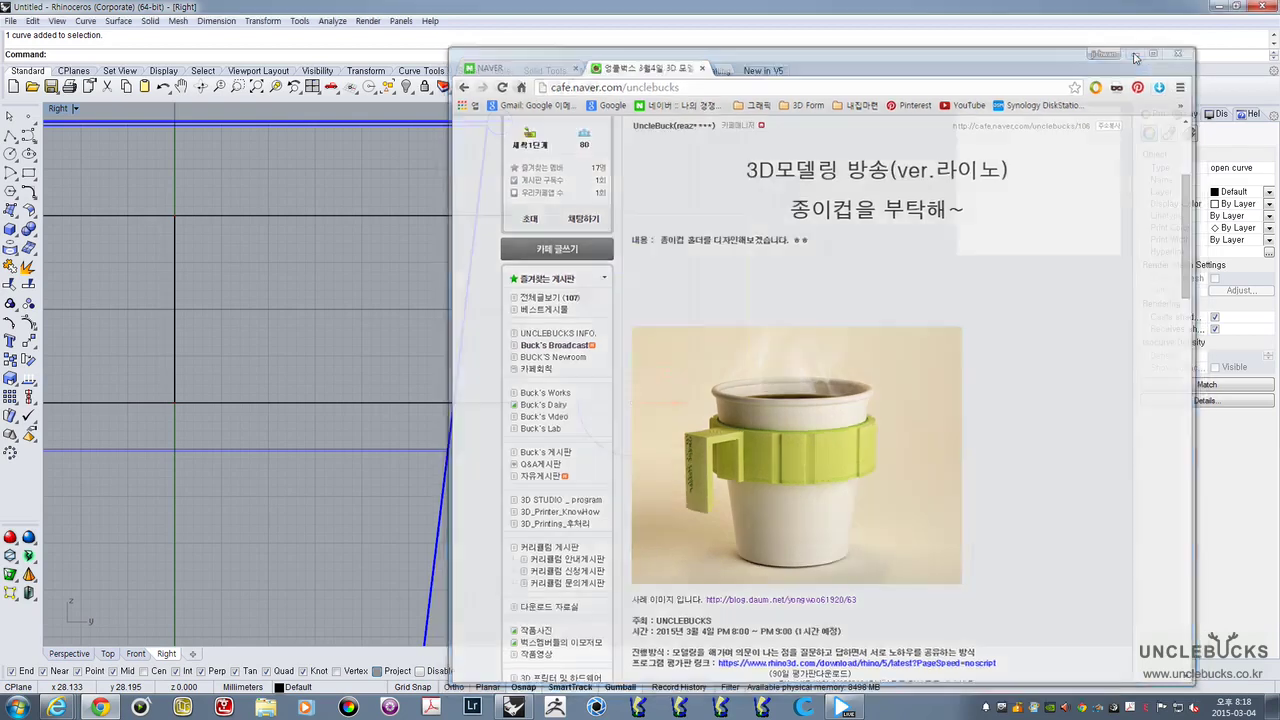
Draw a vertical line along the band's outer edge, from the handle polyline's start to the band's lower outer corner
right_drag(566, 308, 565, 328)
click(546, 294)
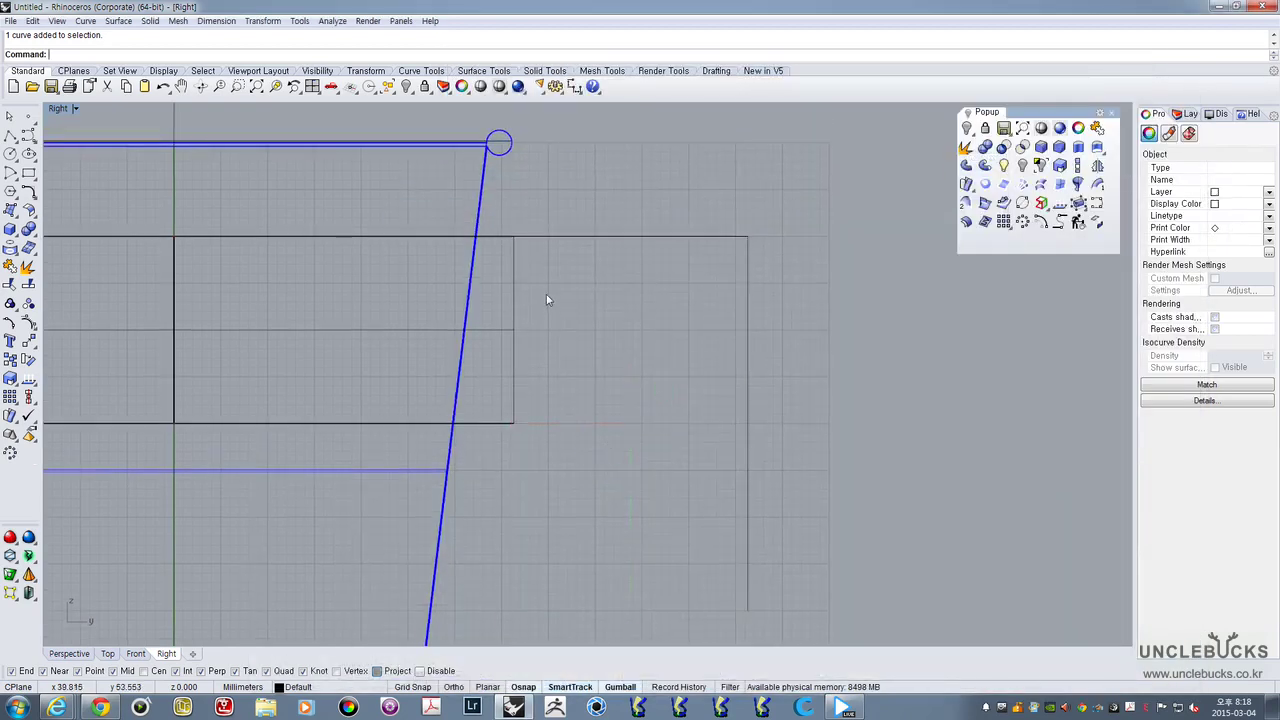
click(551, 237)
click(10, 136)
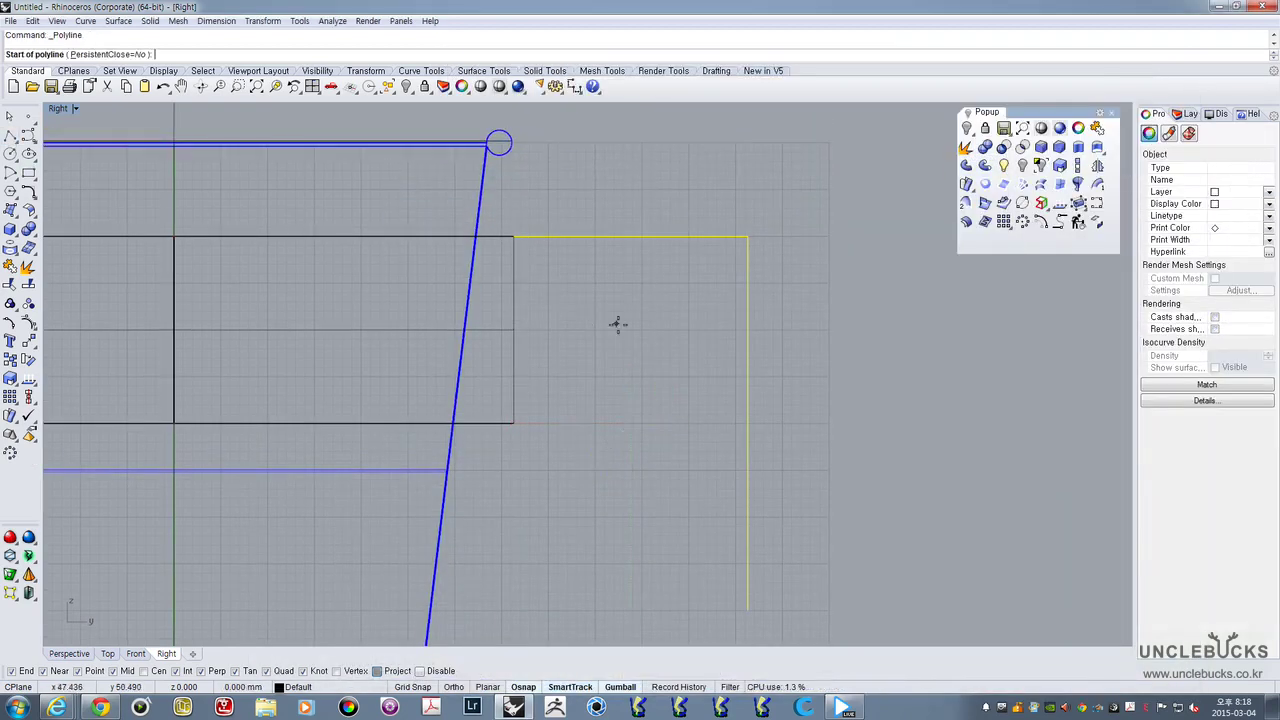
click(513, 237)
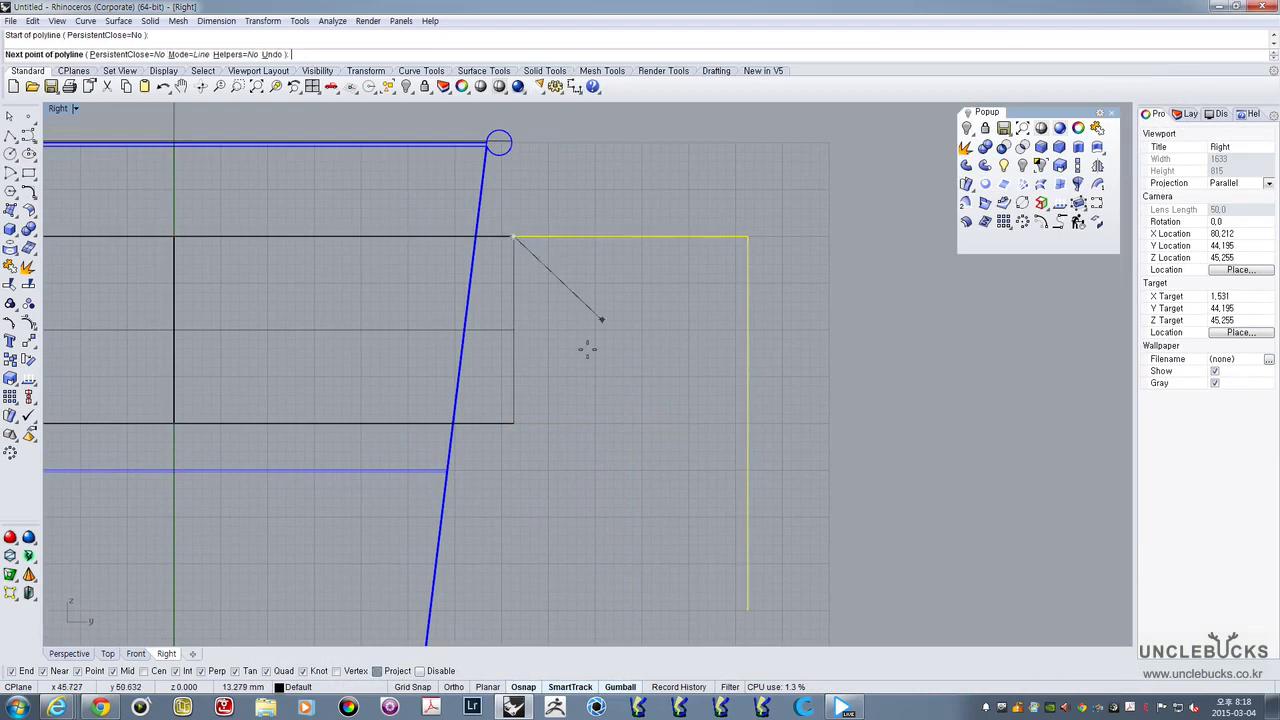
click(518, 421)
key(Return)
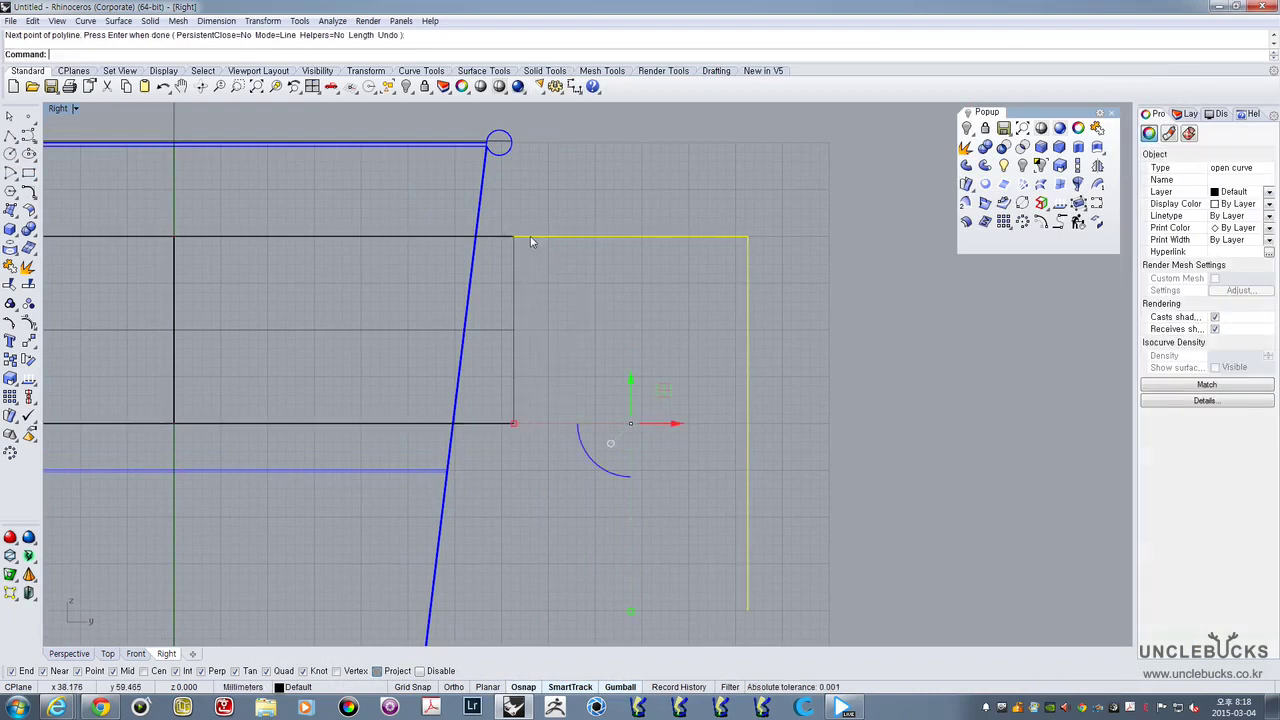
Join the vertical line along the band's outer edge and the L-shaped handle polyline into one open curve
drag(506, 213, 580, 479)
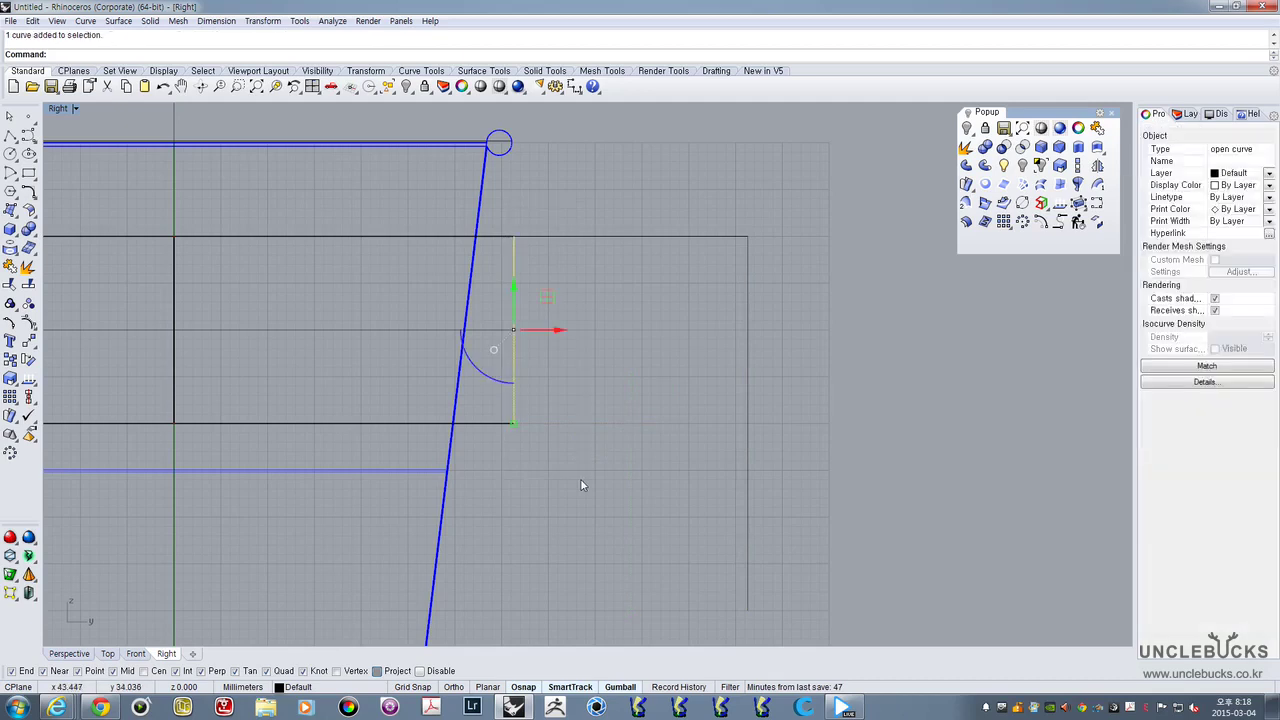
shift+drag(769, 188, 688, 314)
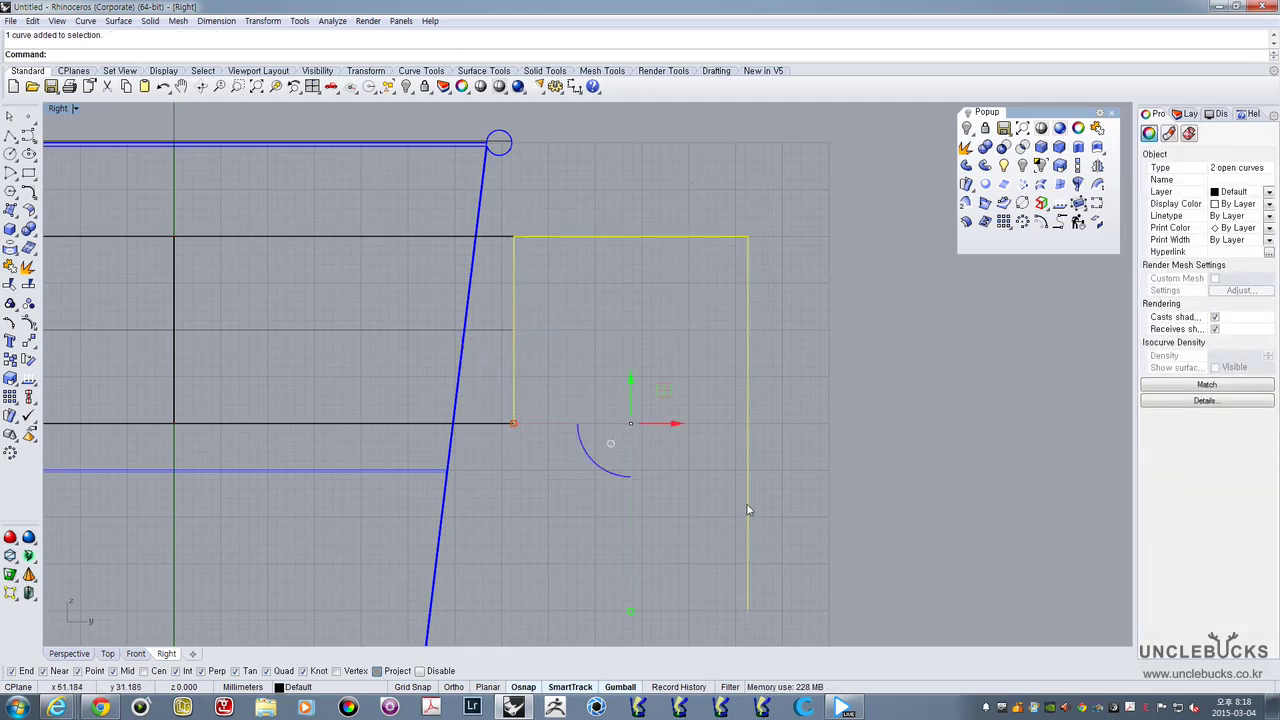
right_drag(791, 477, 793, 436)
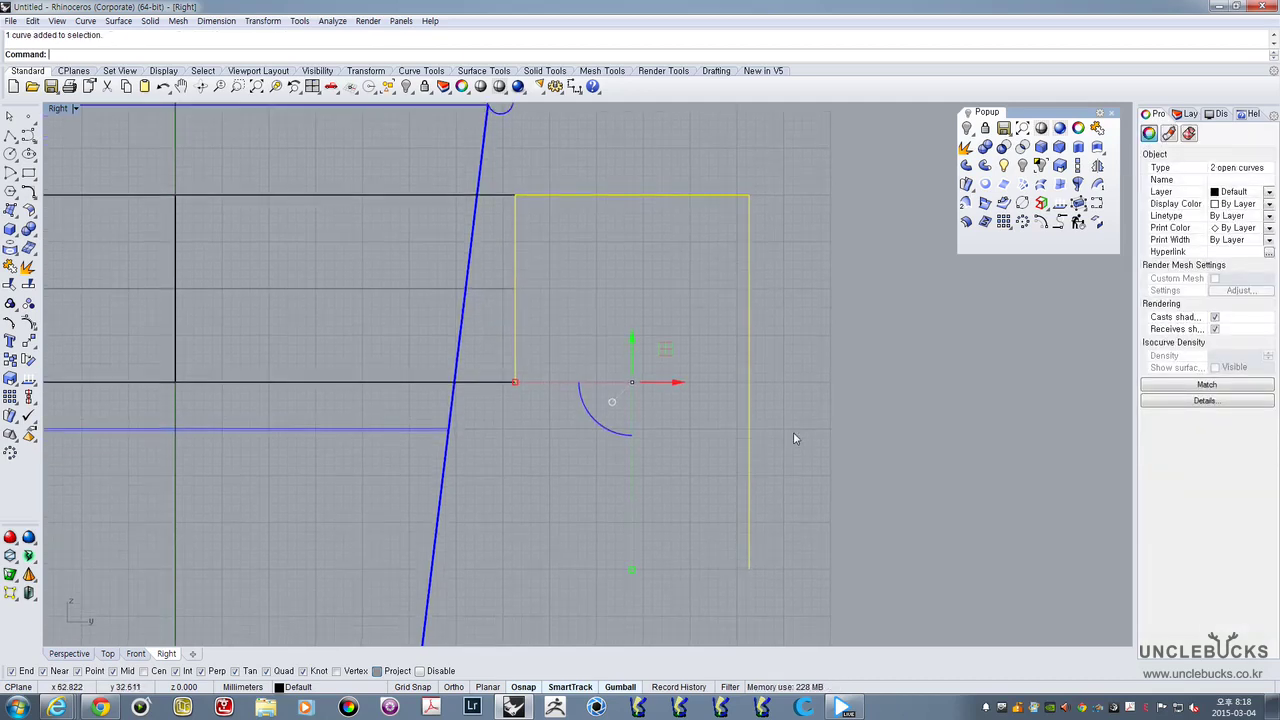
click(1097, 129)
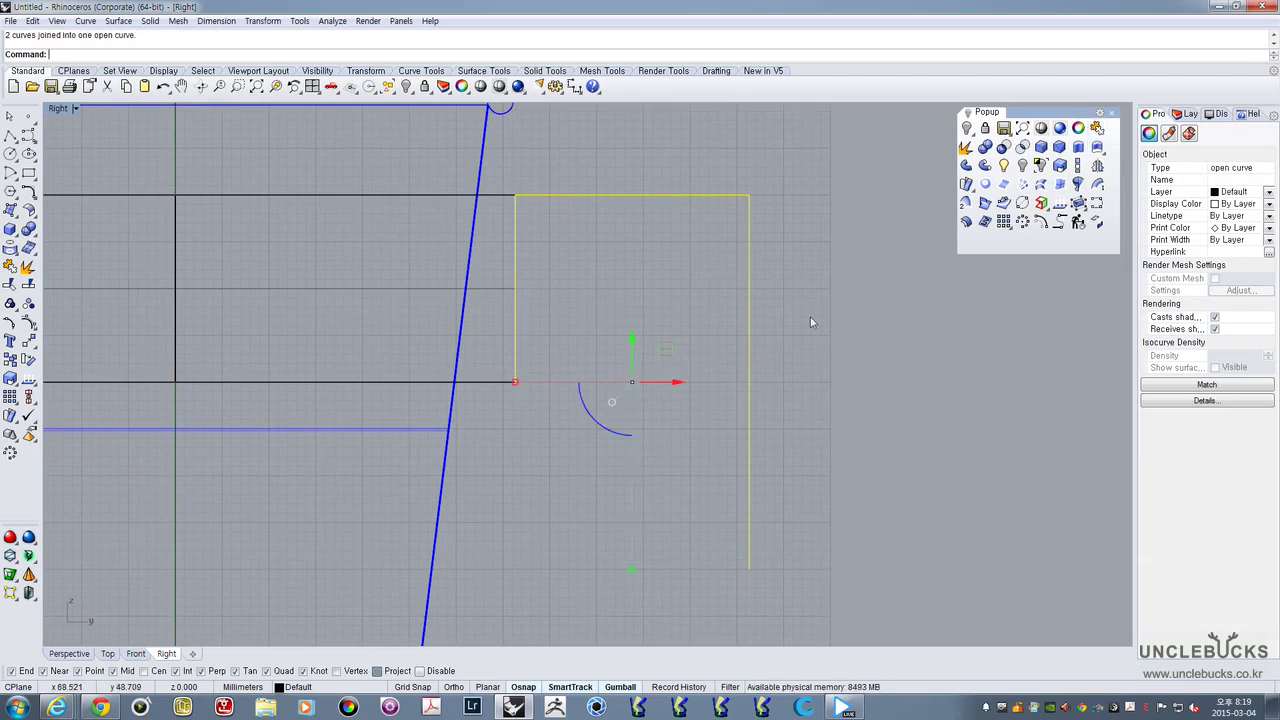
click(836, 288)
Offset the joined handle curve inward by 4 mm with sharp corners
click(749, 378)
right_drag(776, 383, 817, 345)
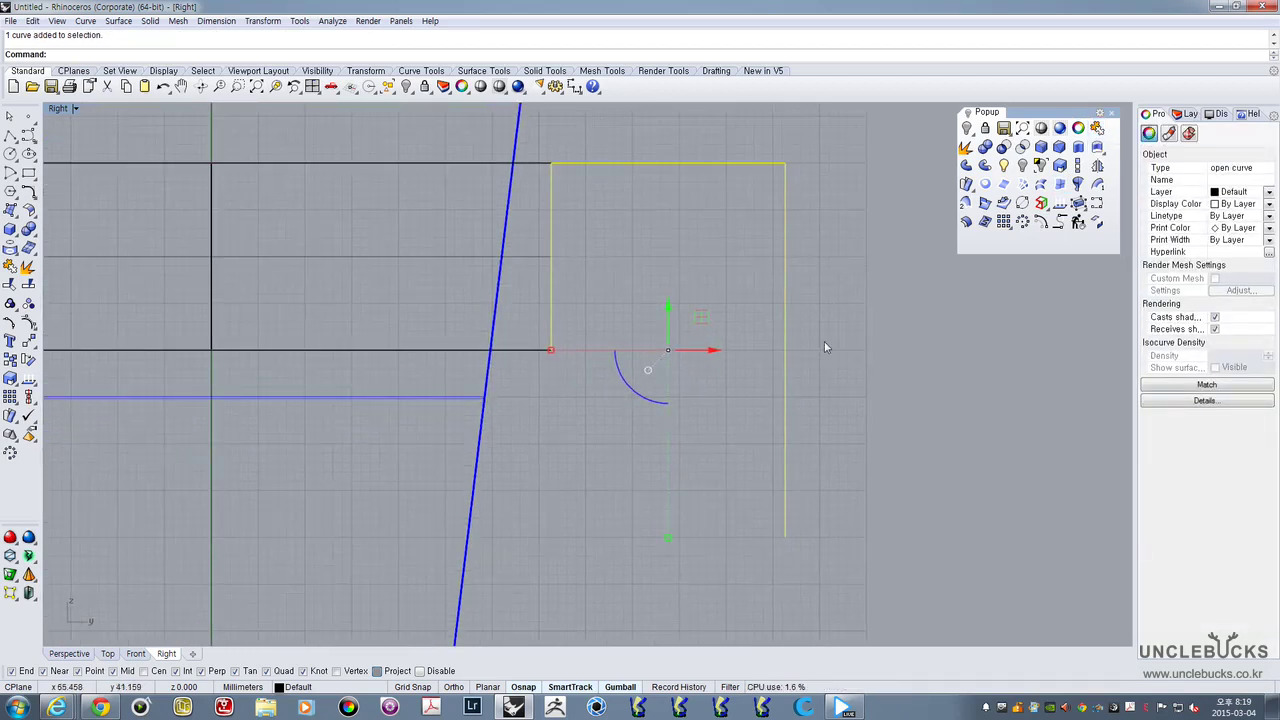
right_drag(806, 277, 792, 296)
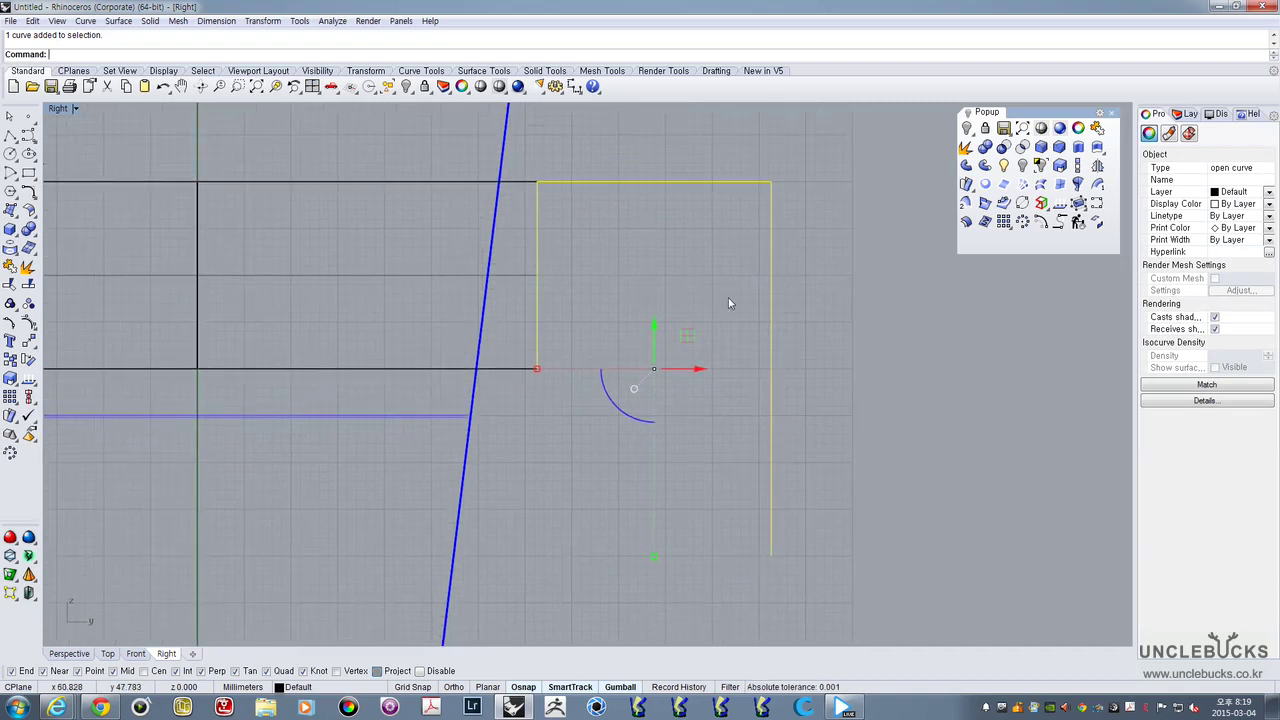
text(Offset)
key(Return)
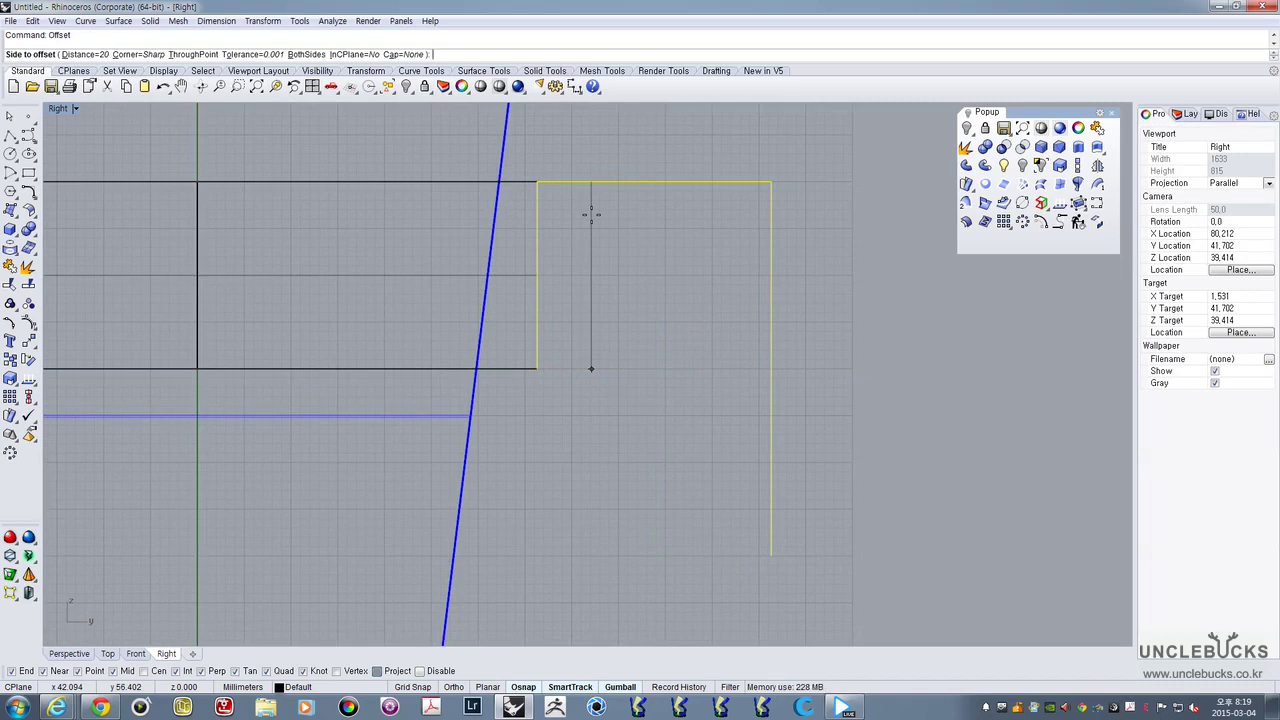
text(4)
key(Return)
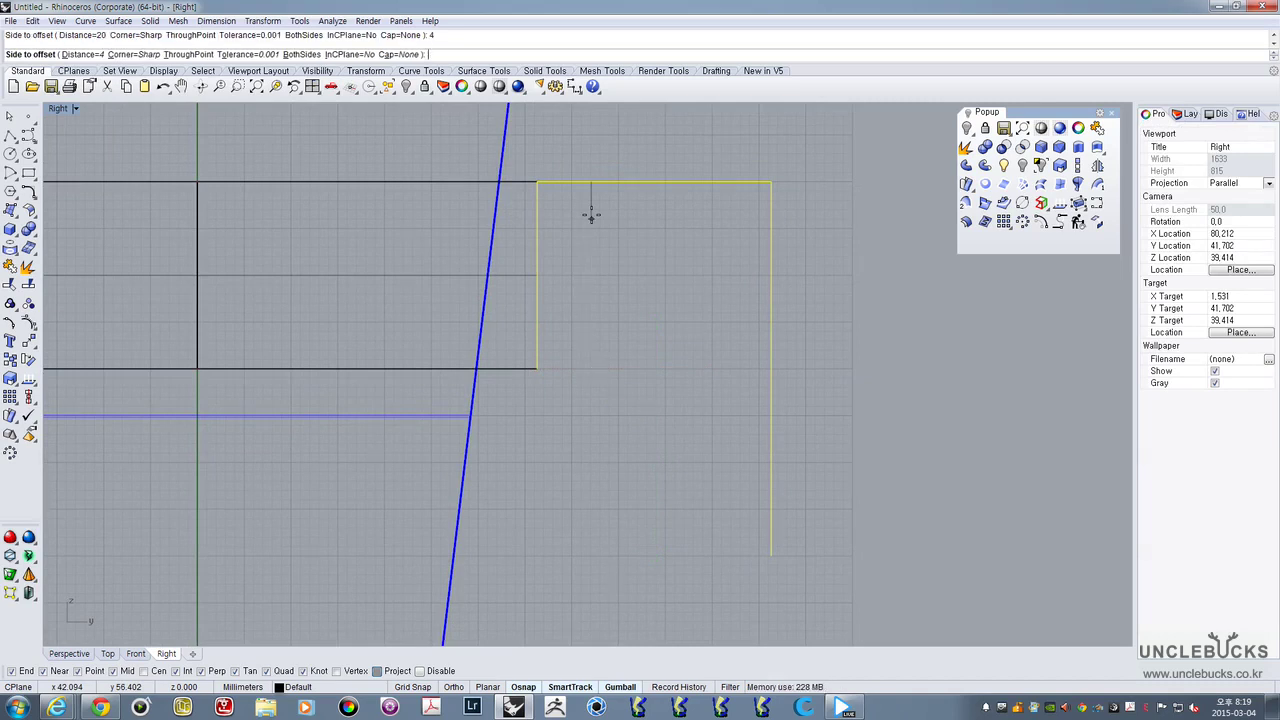
click(637, 269)
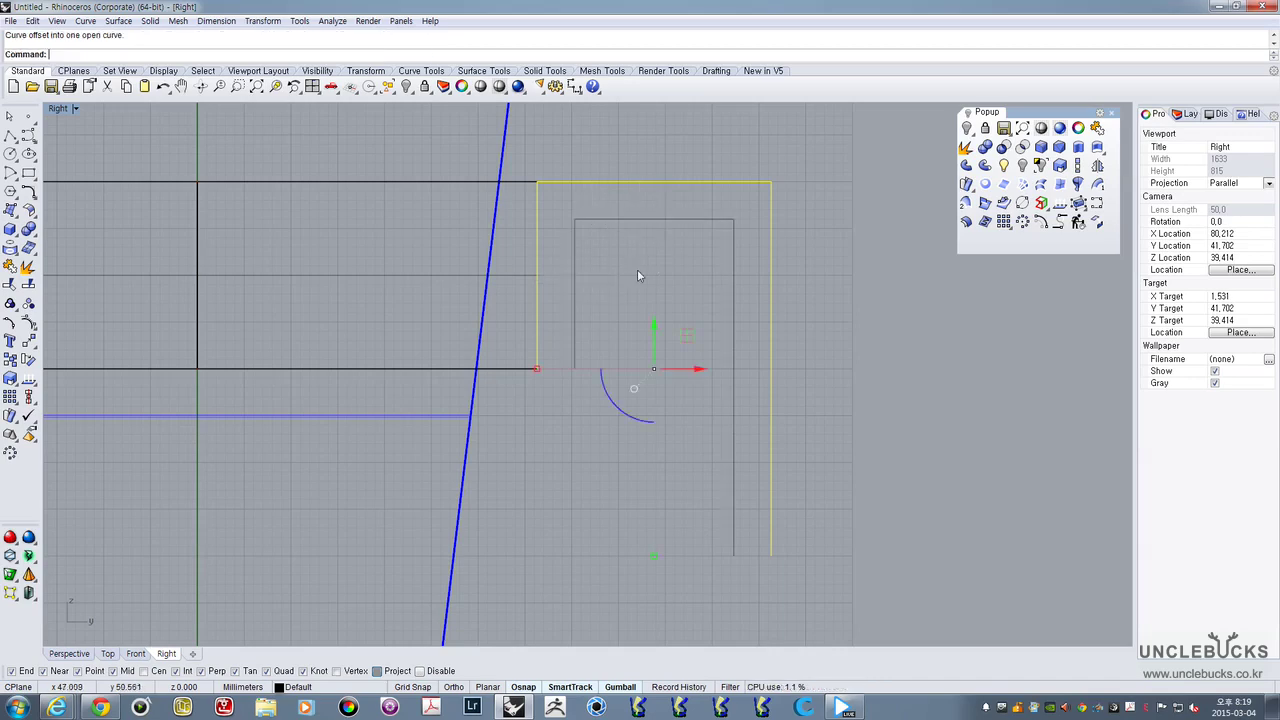
click(663, 350)
Draw a line from the band's lower outer corner to the offset curve's end, closing the handle's short inner leg
drag(867, 242, 694, 392)
scroll(694, 392, down, 5)
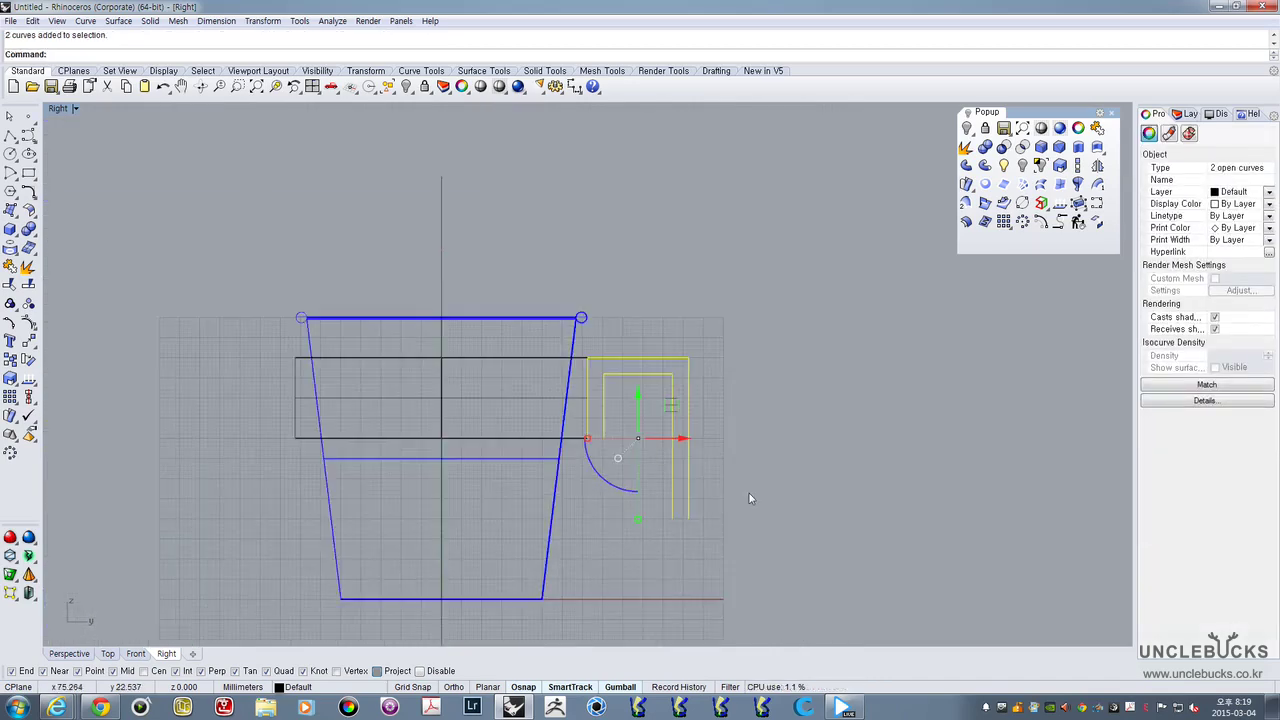
right_drag(749, 493, 785, 365)
scroll(650, 290, up, 3)
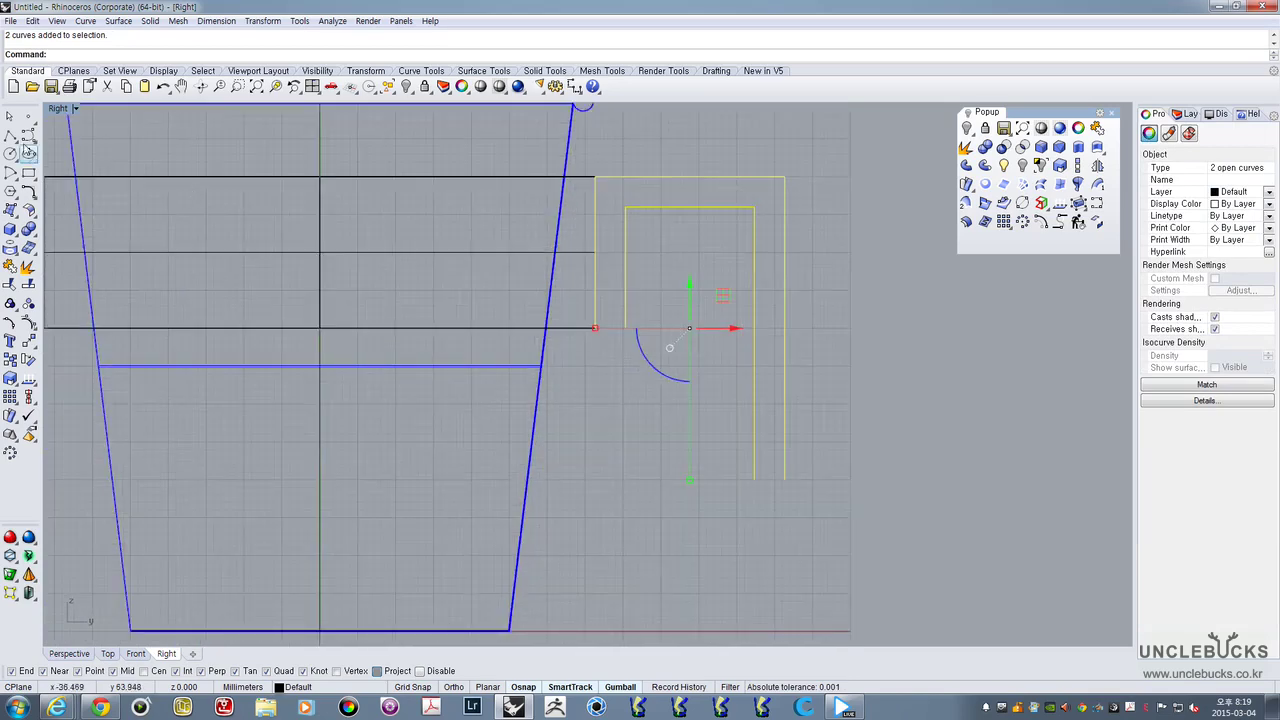
click(10, 134)
scroll(640, 357, up, 3)
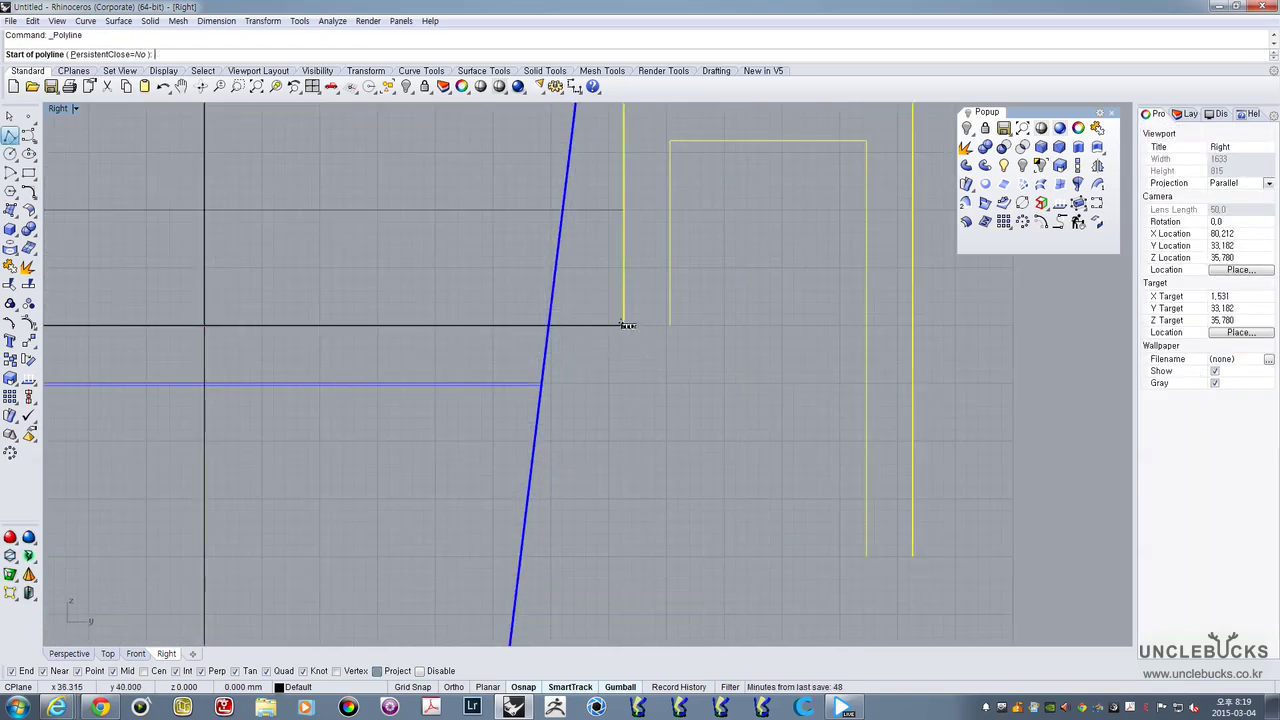
click(624, 324)
click(669, 324)
right_click(788, 430)
Draw a 4 mm line between the lower ends of the two curves, closing the handle's long outer leg
right_drag(794, 434, 686, 399)
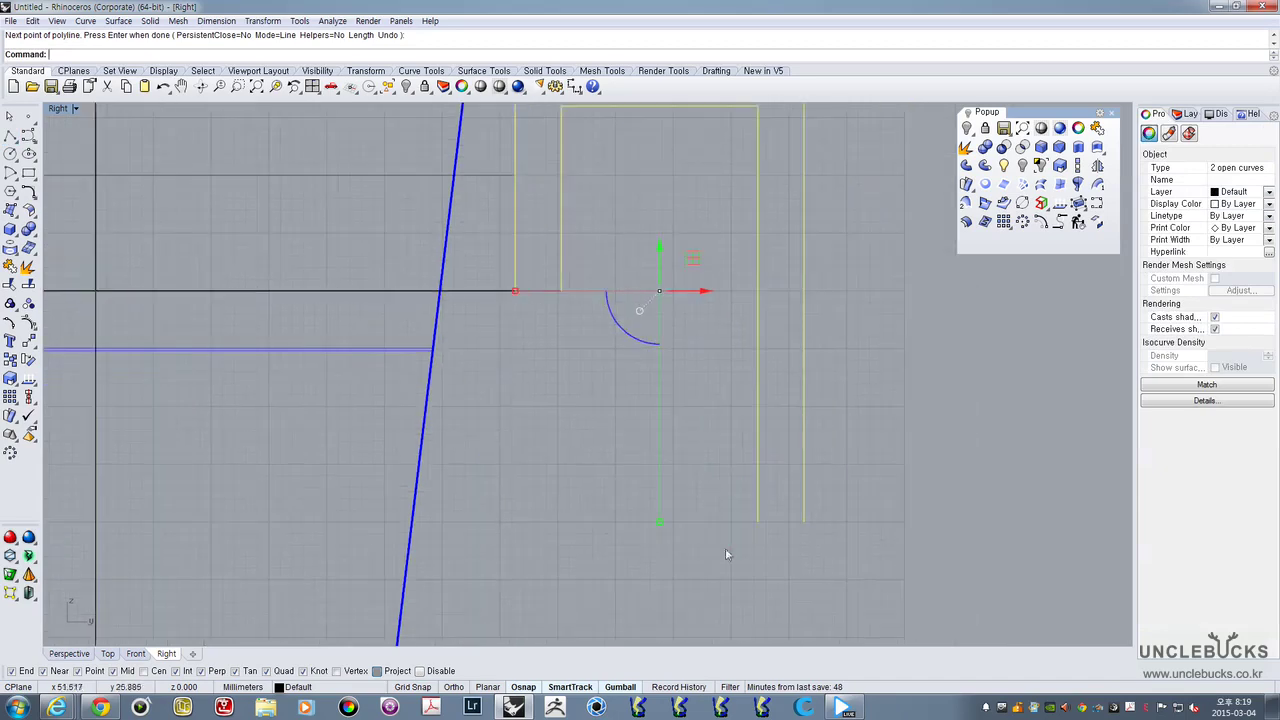
click(725, 548)
right_click(784, 578)
click(760, 530)
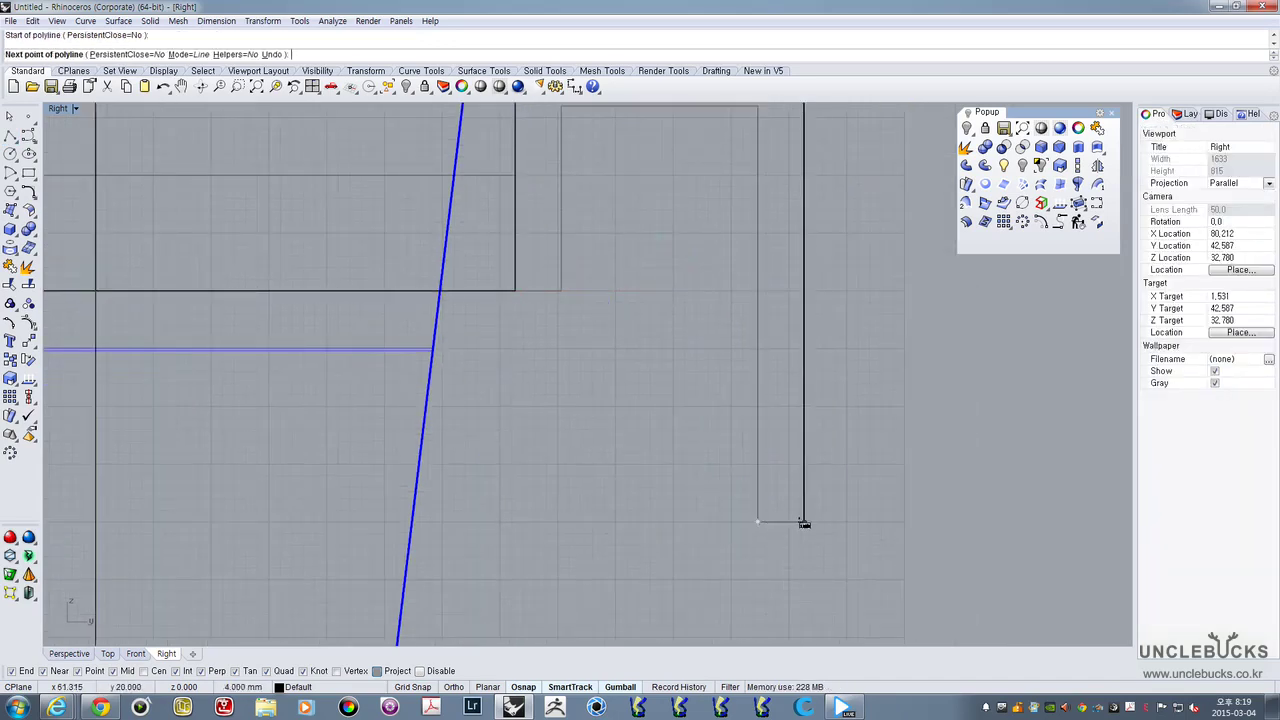
click(803, 523)
key(Return)
Join the outer curve, the offset curve and the two end lines into one closed handle profile
scroll(883, 491, down, 2)
right_drag(883, 491, 821, 513)
drag(840, 550, 652, 414)
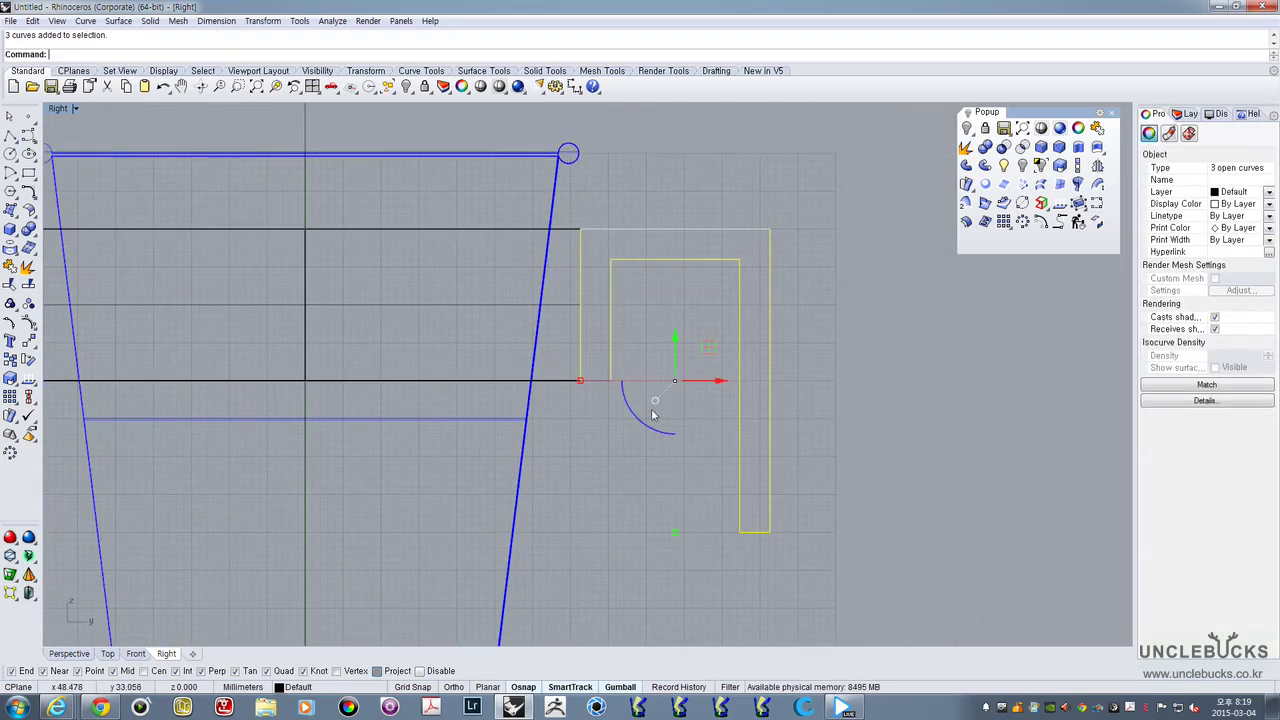
shift+drag(577, 450, 644, 347)
click(1097, 129)
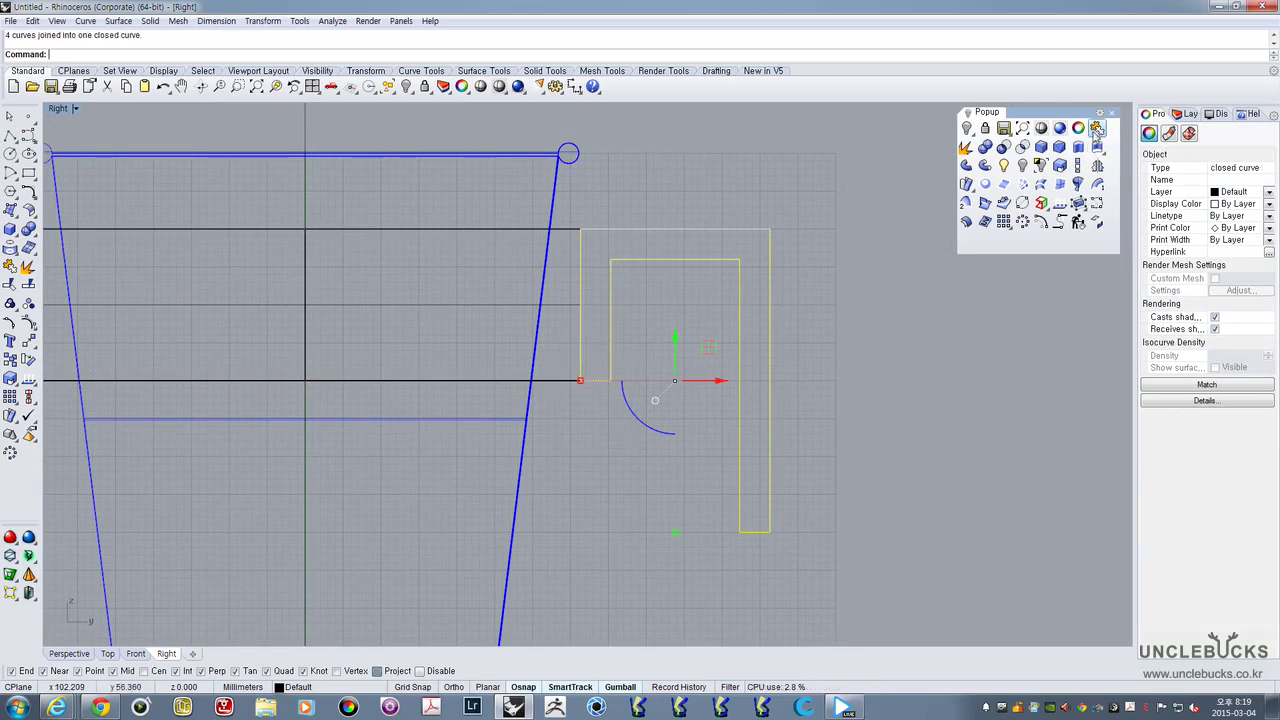
click(649, 290)
Extrude the closed handle profile to one side as a solid in the Perspective view
click(649, 259)
scroll(646, 262, up, 5)
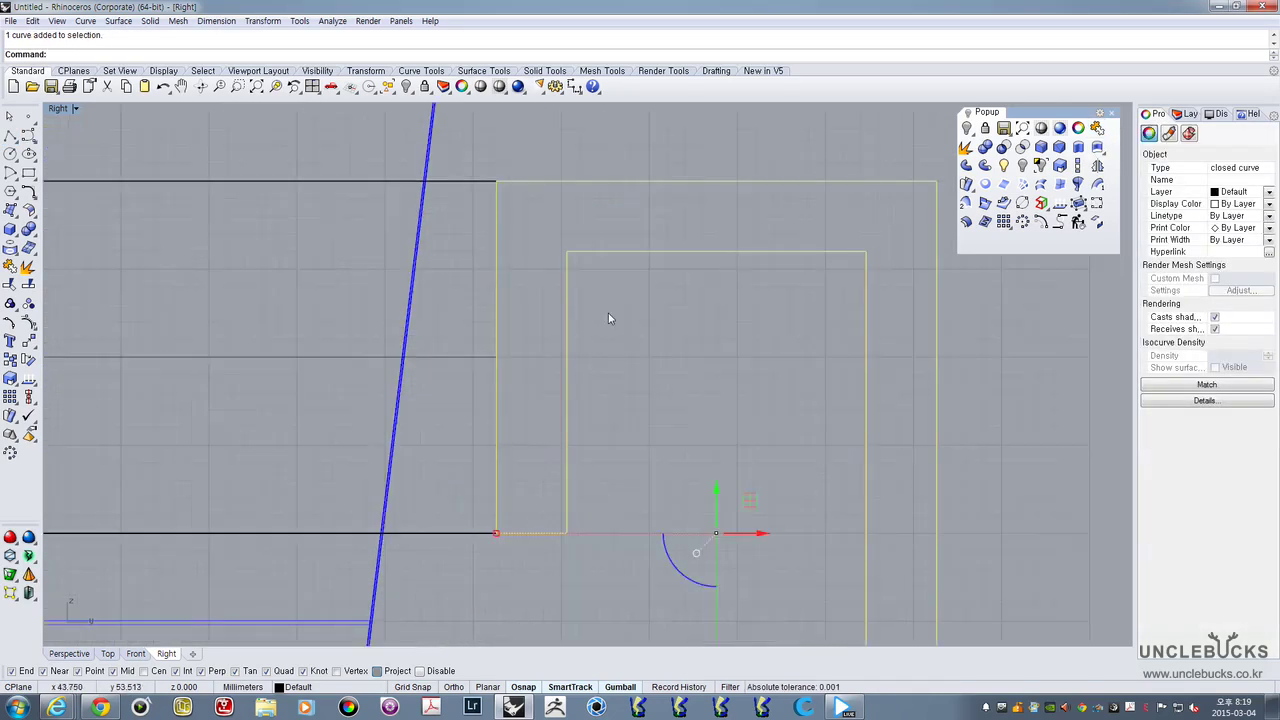
click(55, 109)
double_click(58, 109)
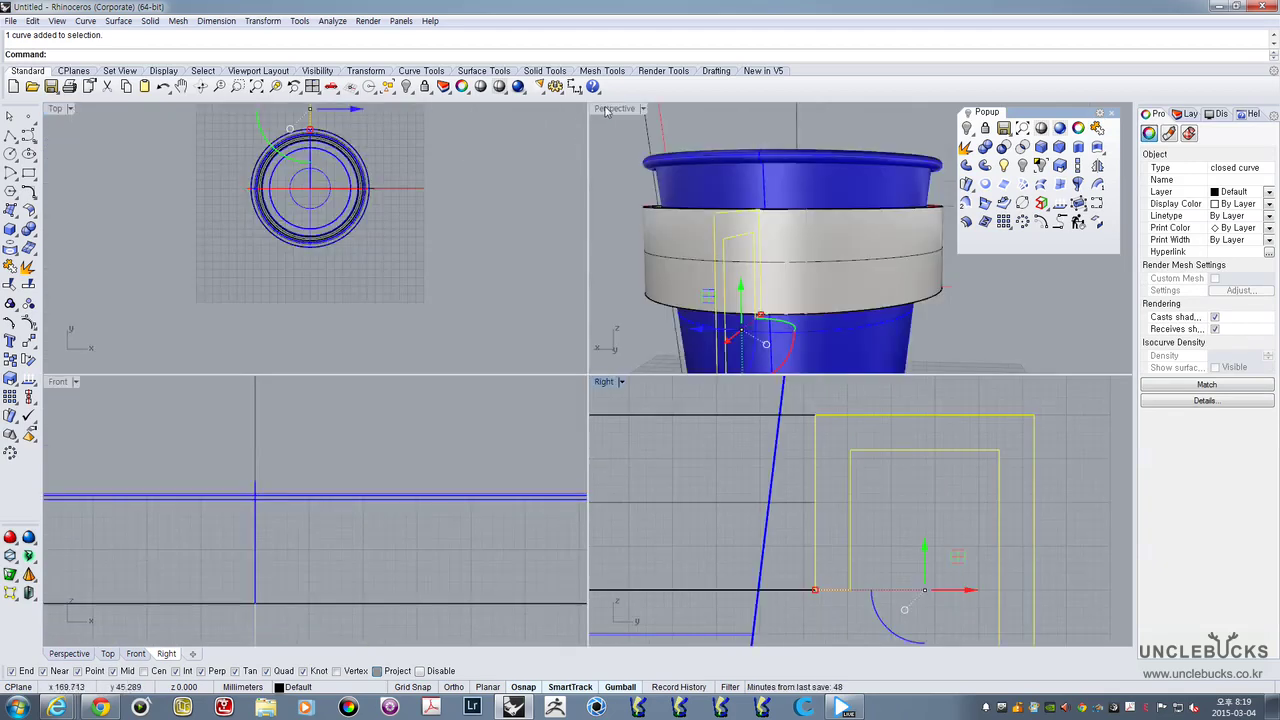
double_click(605, 111)
right_drag(477, 299, 603, 372)
key(z)
key(s)
key(Return)
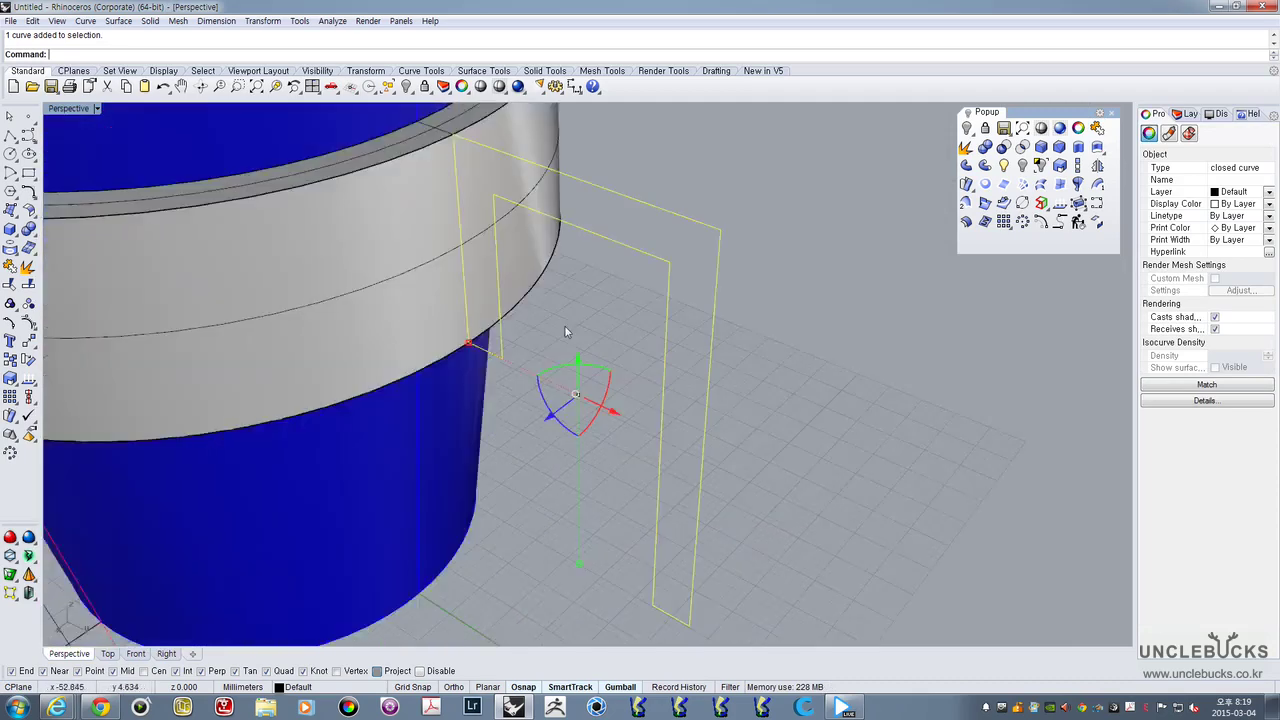
right_drag(565, 332, 611, 359)
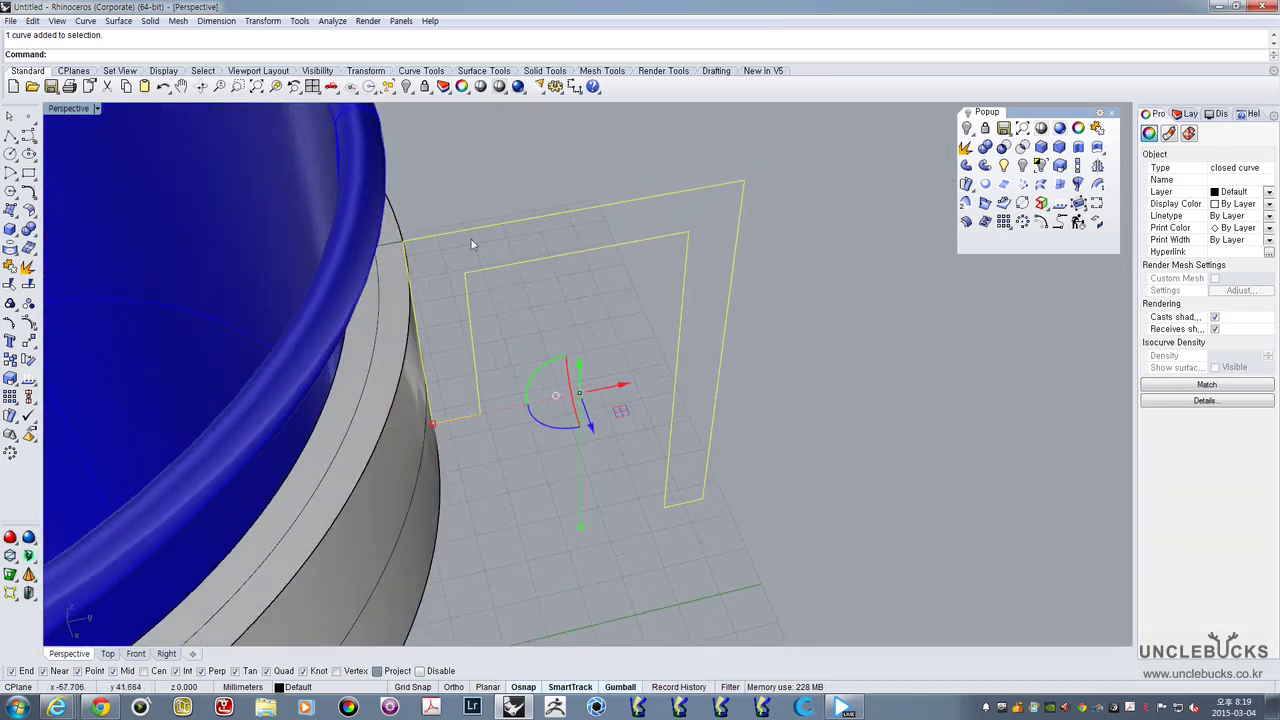
right_drag(472, 243, 550, 270)
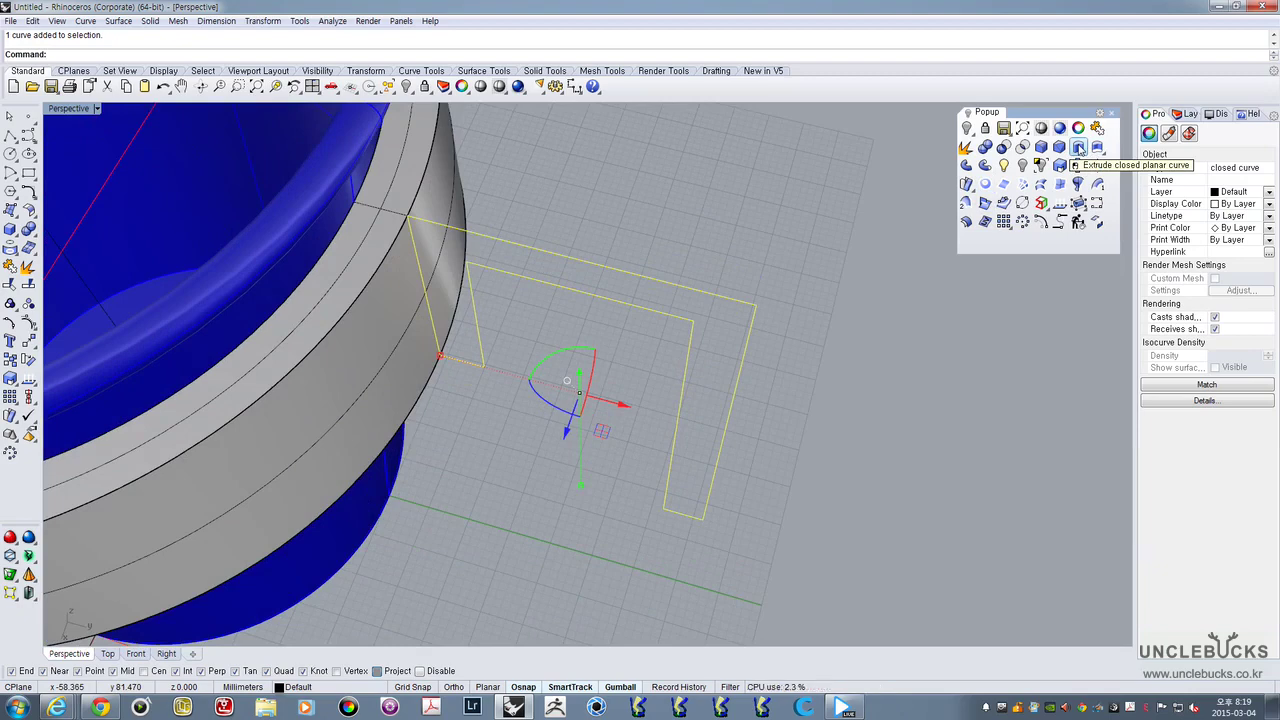
click(1079, 149)
right_drag(900, 257, 615, 340)
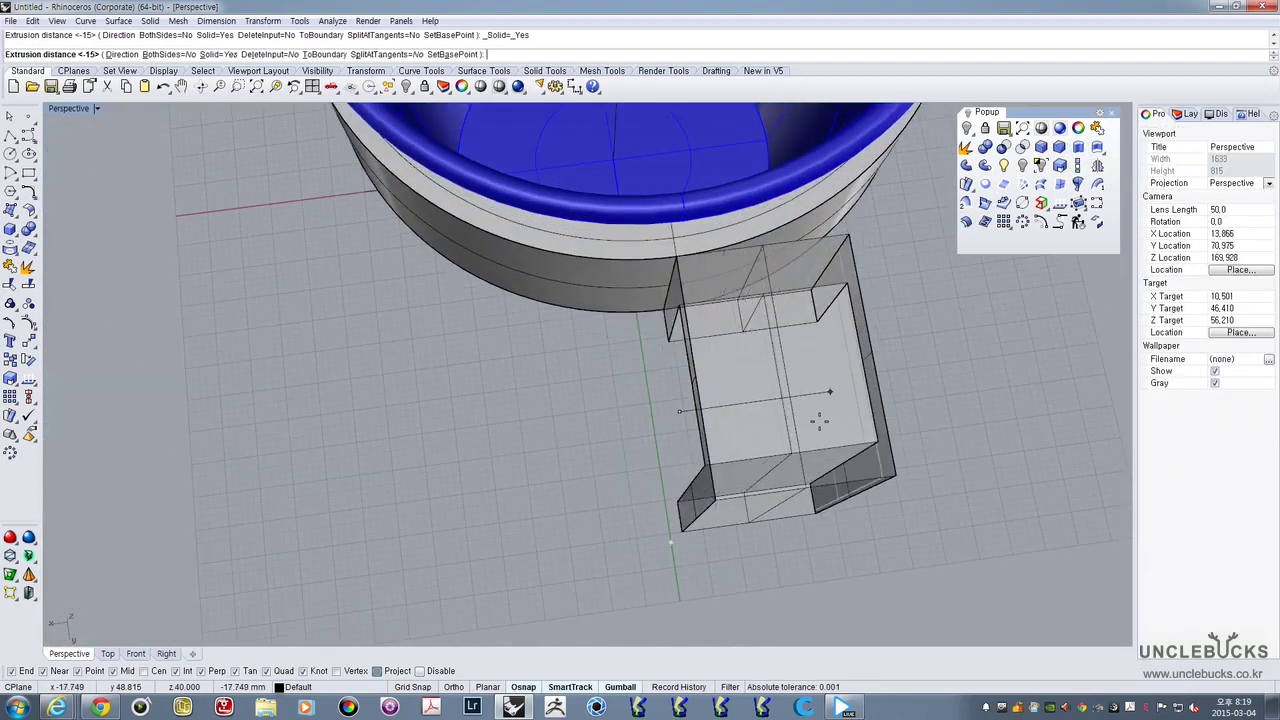
right_drag(820, 420, 600, 374)
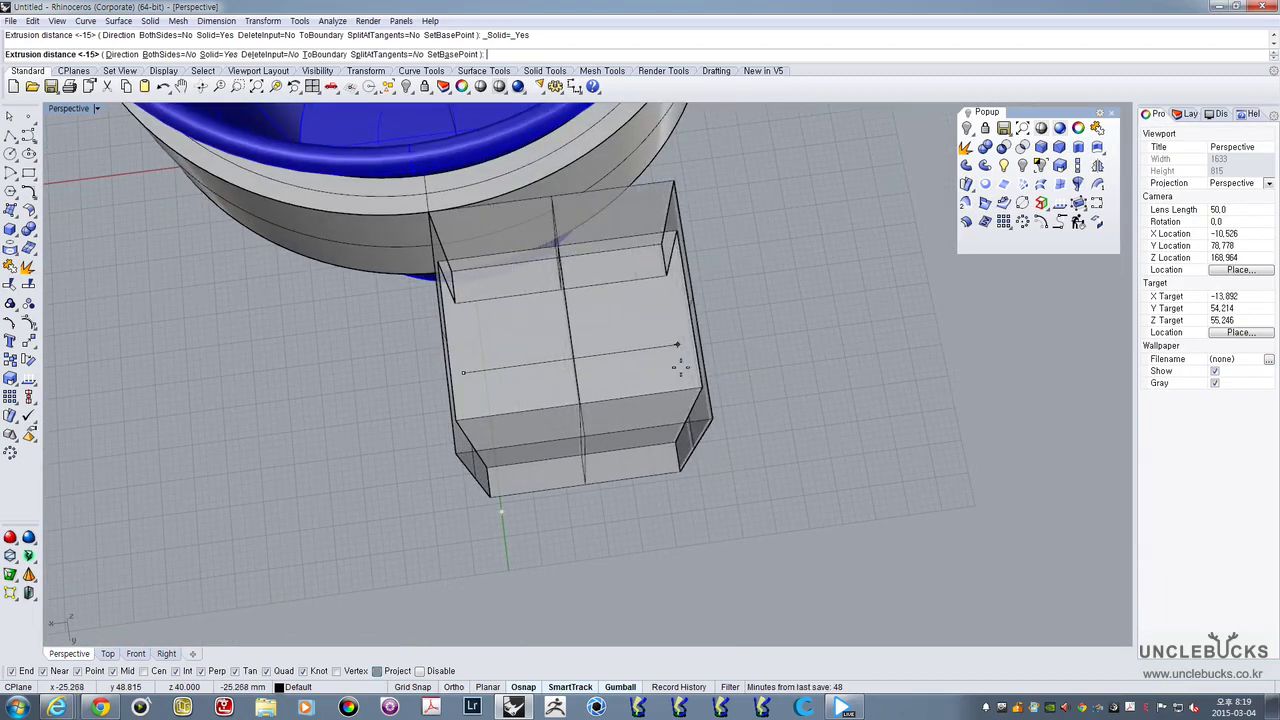
click(568, 336)
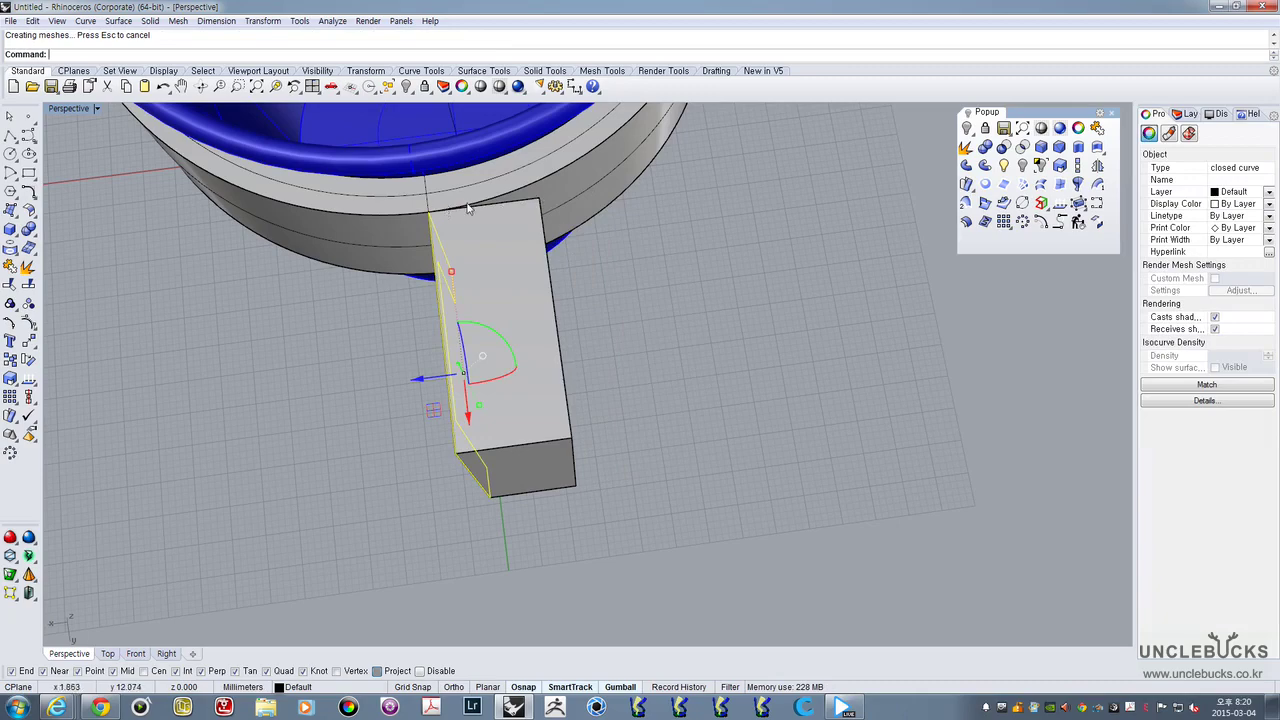
Examine from several angles how the flat end of the extruded handle meets the curved outer face of the band
scroll(526, 193, up, 3)
scroll(525, 191, up, 5)
right_drag(527, 190, 611, 179)
scroll(400, 264, down, 2)
shift+right_drag(410, 262, 591, 286)
click(487, 300)
shift+click(451, 296)
right_drag(451, 296, 680, 229)
key(Escape)
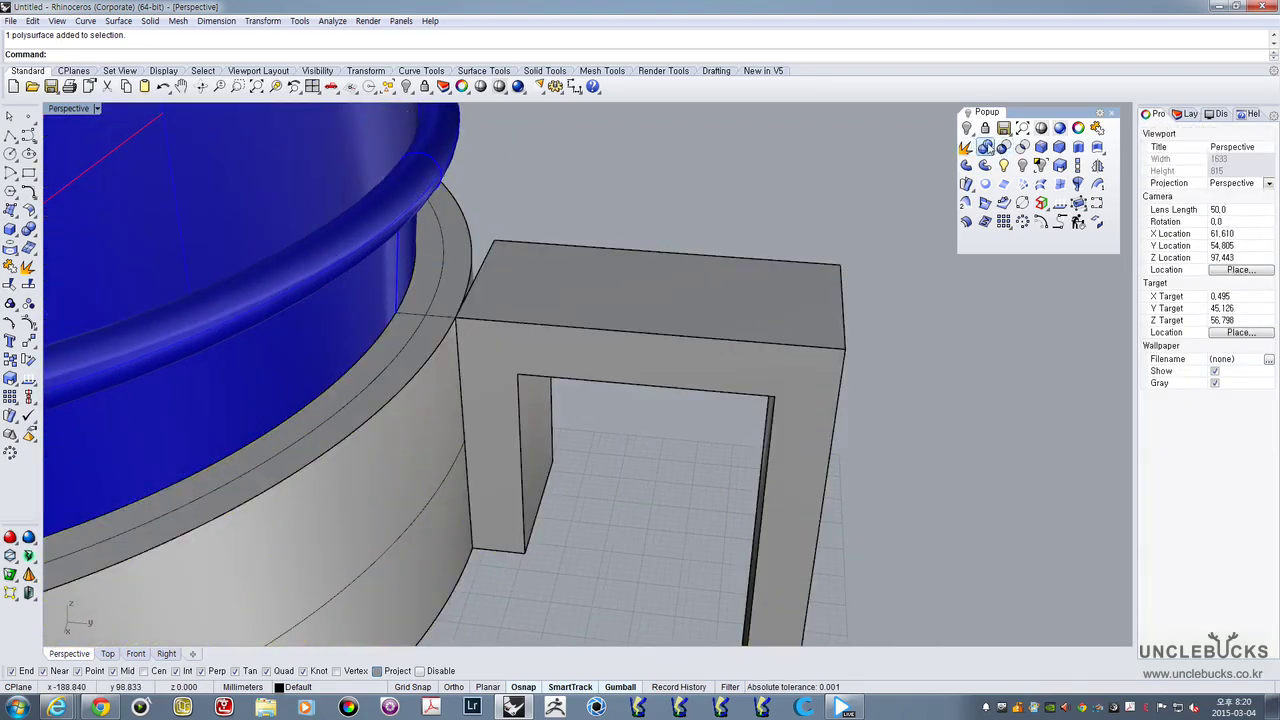
Delete the extruded handle solid, keeping the closed profile curve
click(576, 308)
key(End)
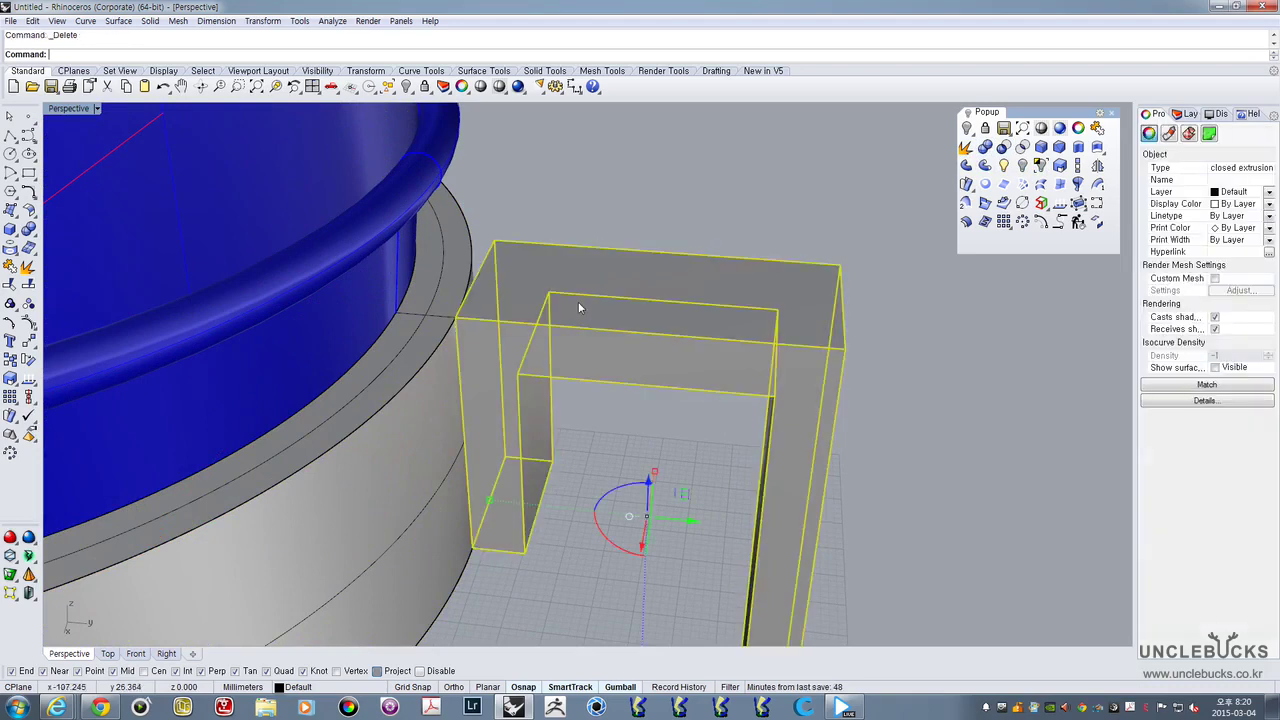
key(Delete)
Return to the Right view and turn on the edit points of the closed handle profile
click(485, 323)
right_drag(485, 323, 380, 331)
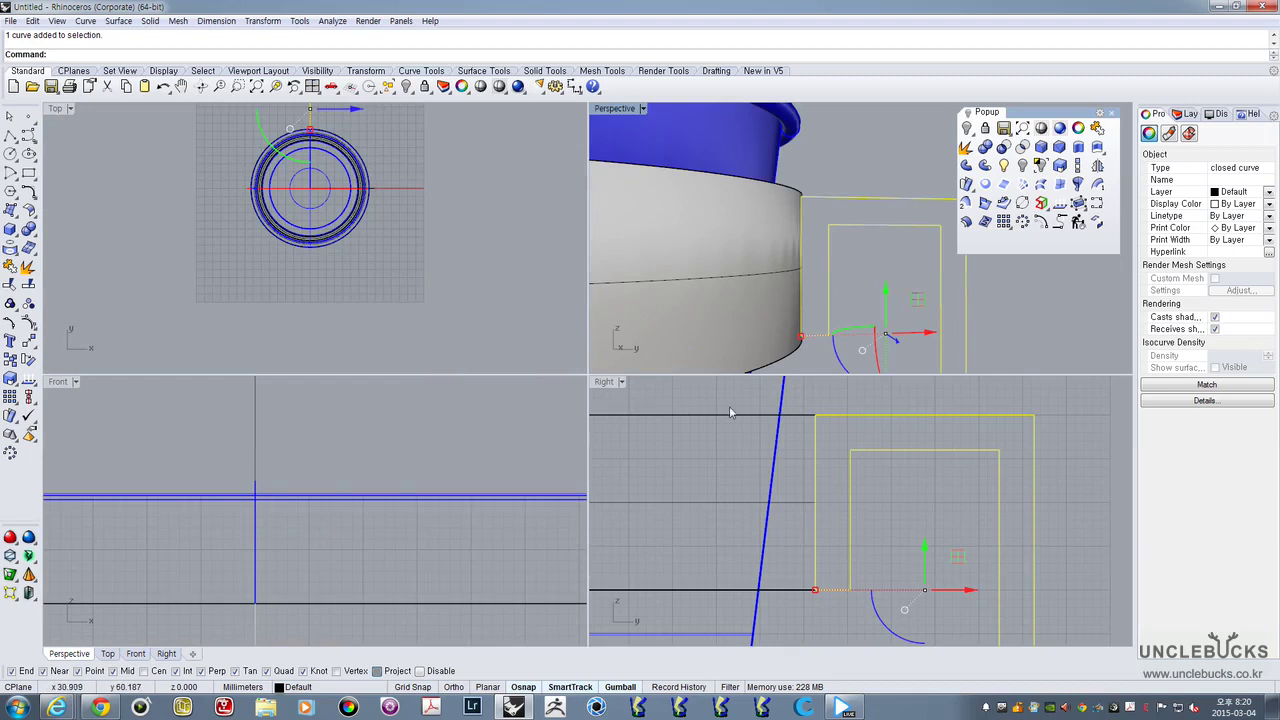
double_click(603, 381)
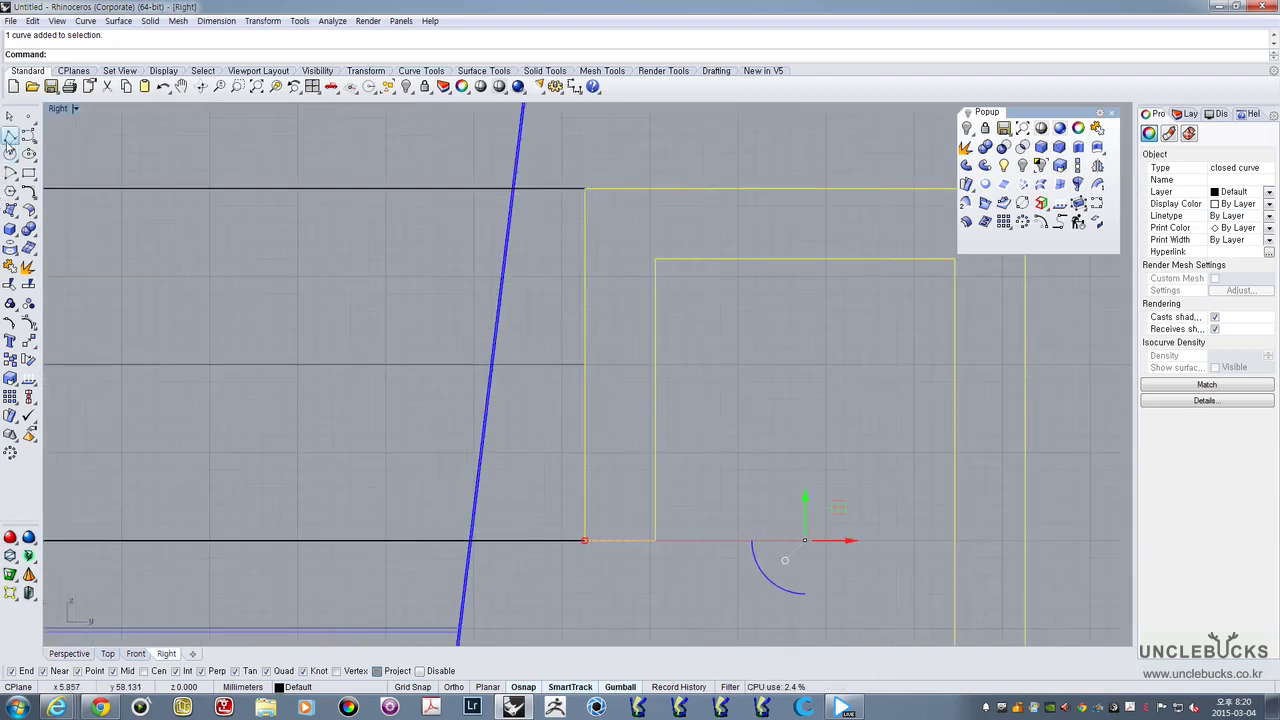
click(805, 316)
click(730, 176)
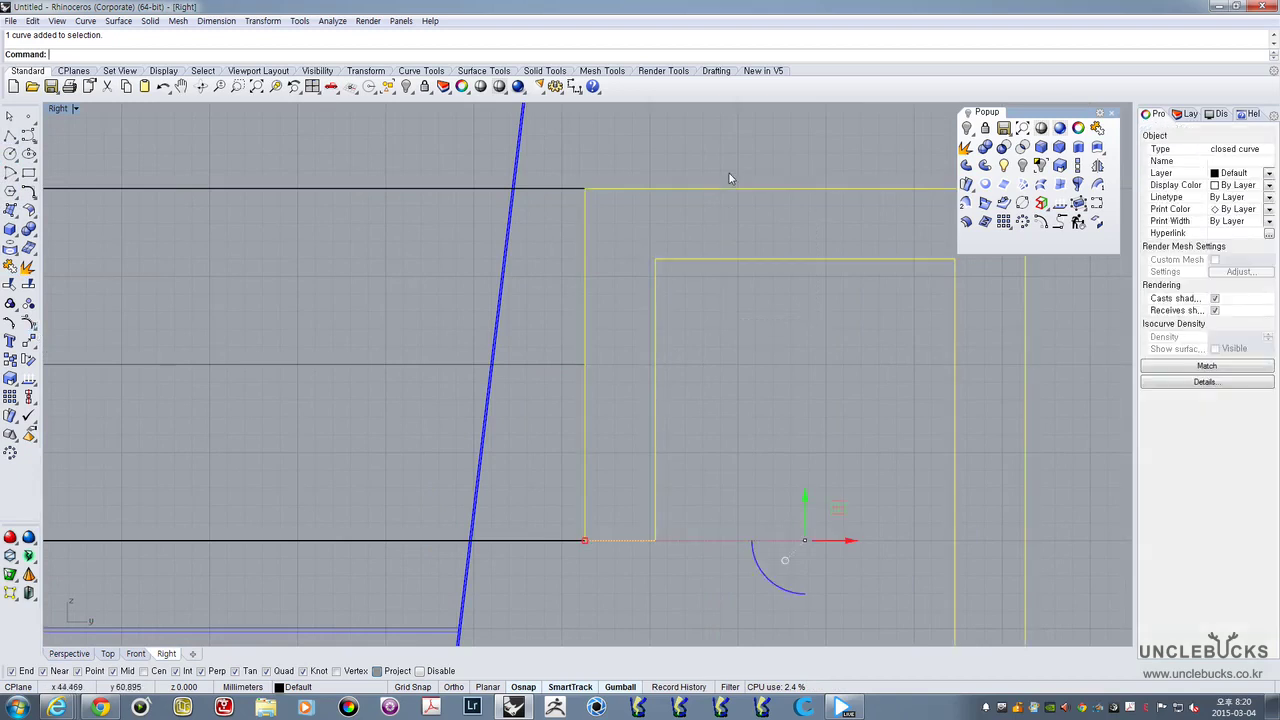
mouse_move(715, 291)
right_down()
mouse_move(688, 254)
mouse_move(708, 305)
right_up()
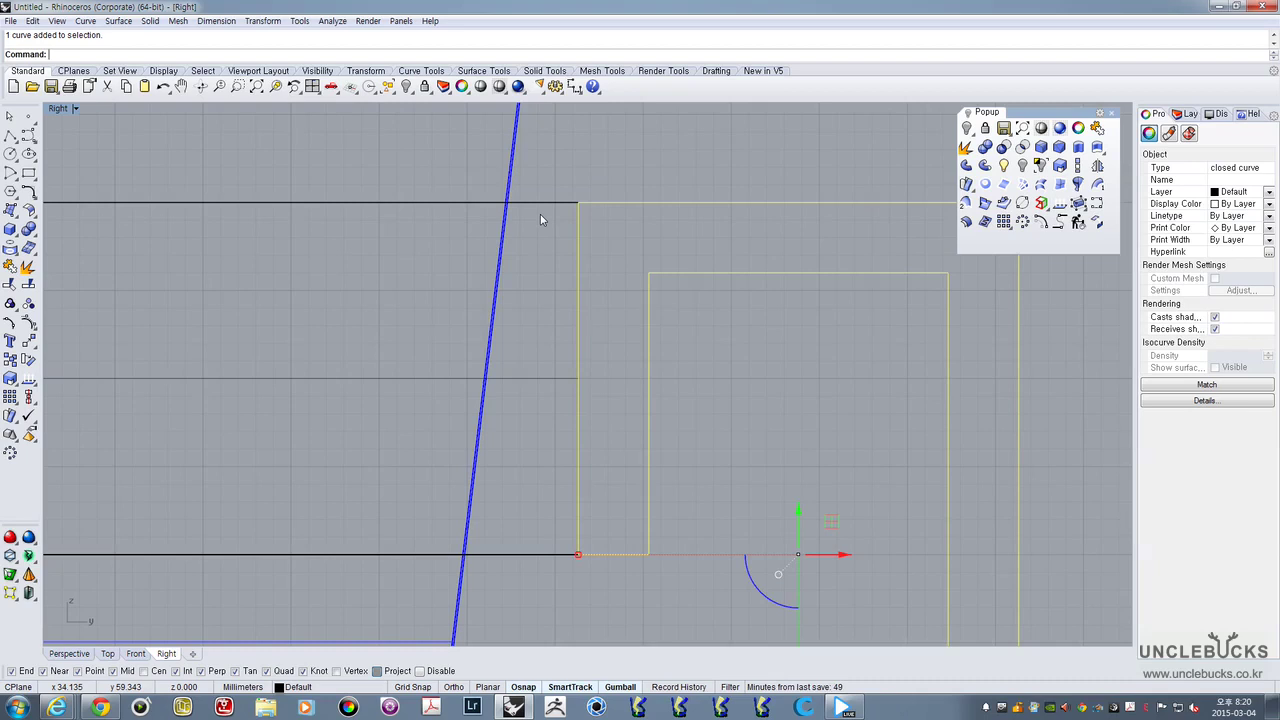
scroll(523, 214, down, 3)
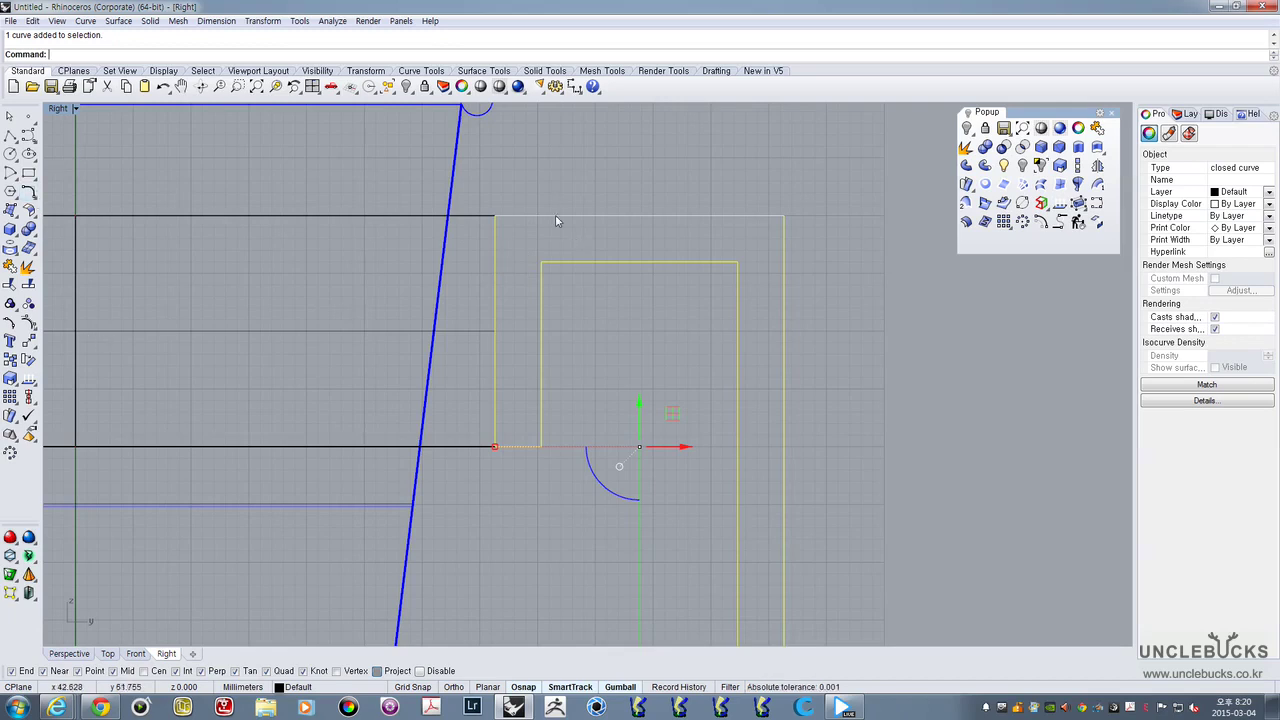
scroll(498, 203, up, 3)
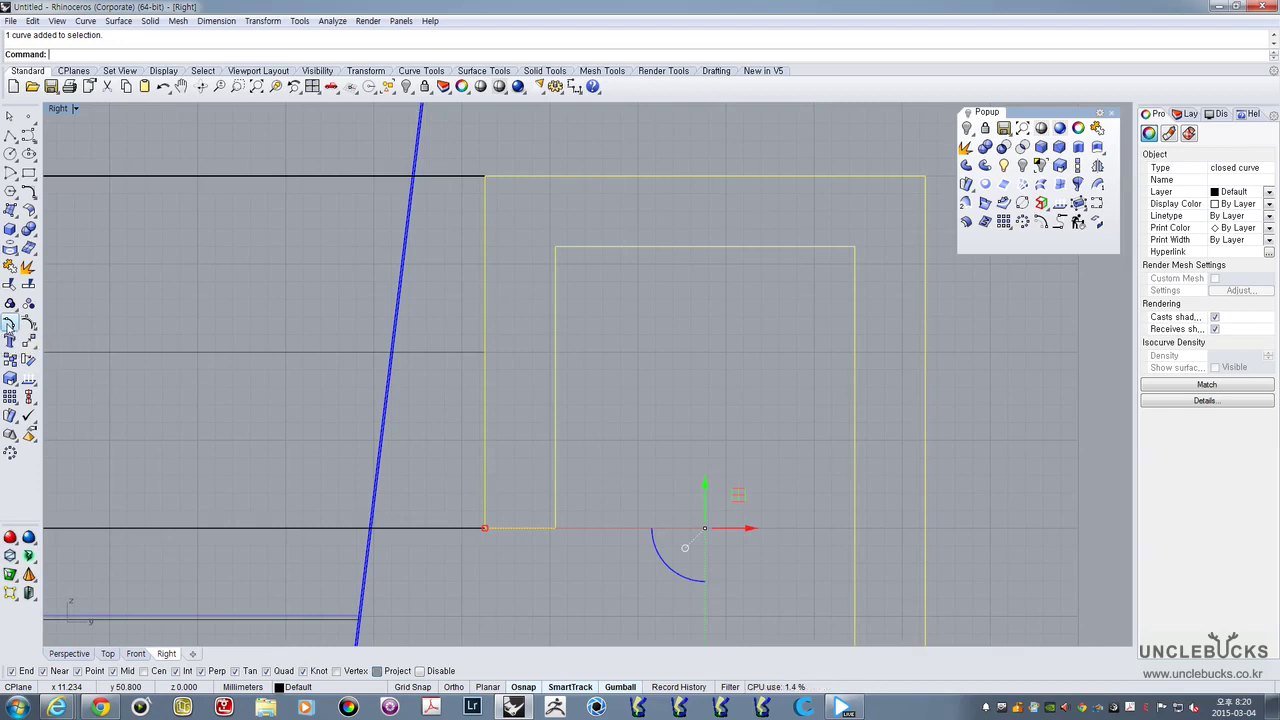
click(9, 324)
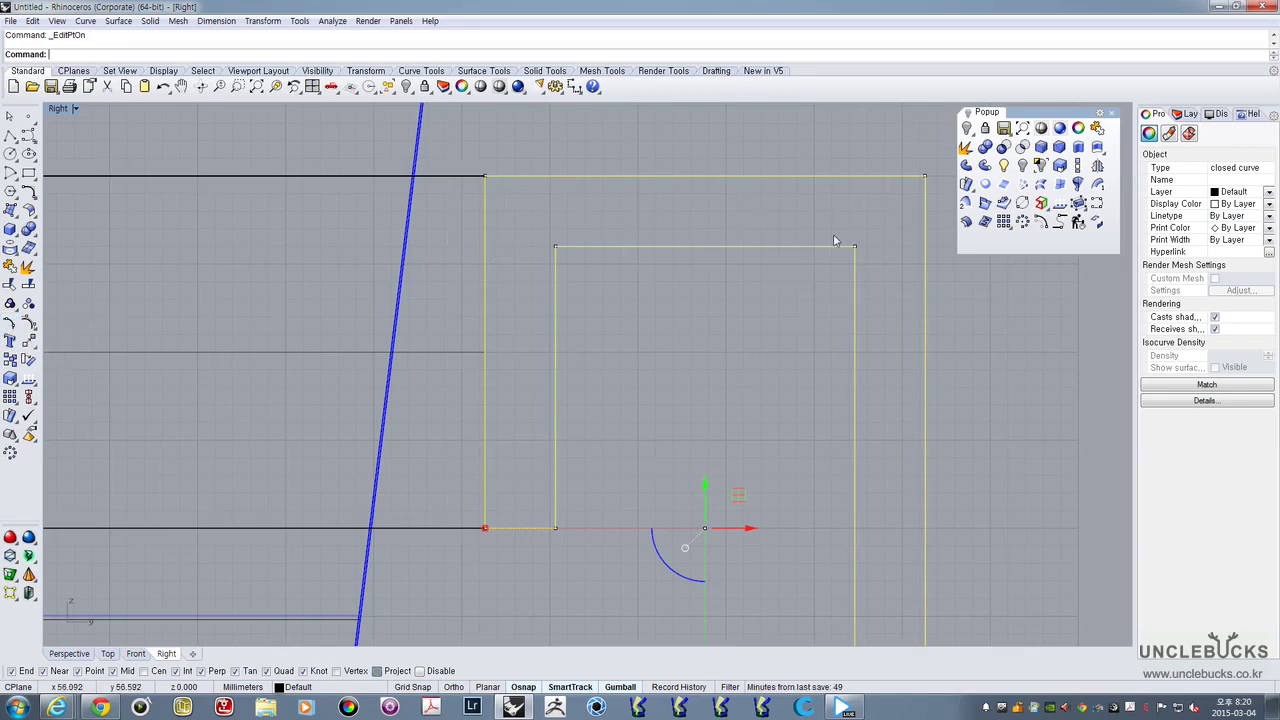
Try to move the edit point at the outer end of the profile's inner horizontal edge, and undo the move
drag(834, 236, 899, 291)
right_drag(899, 249, 775, 298)
drag(763, 274, 707, 196)
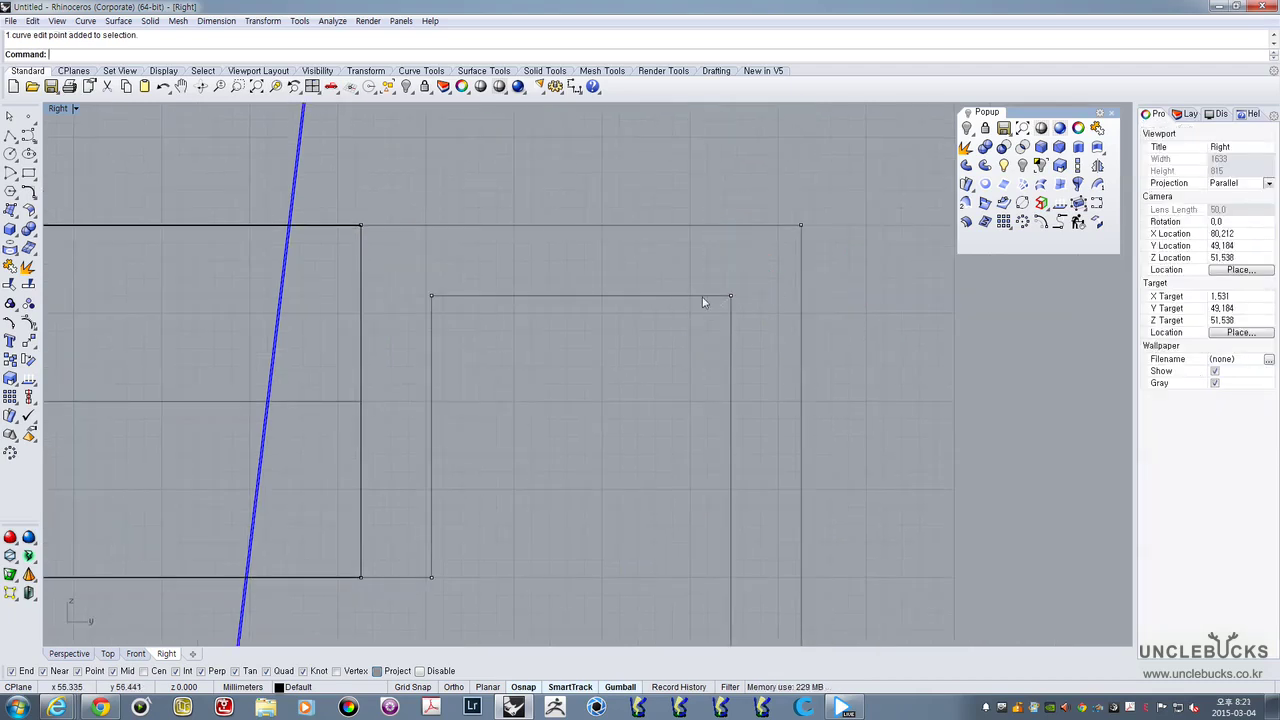
drag(745, 268, 681, 290)
key(ctrl+z)
click(666, 386)
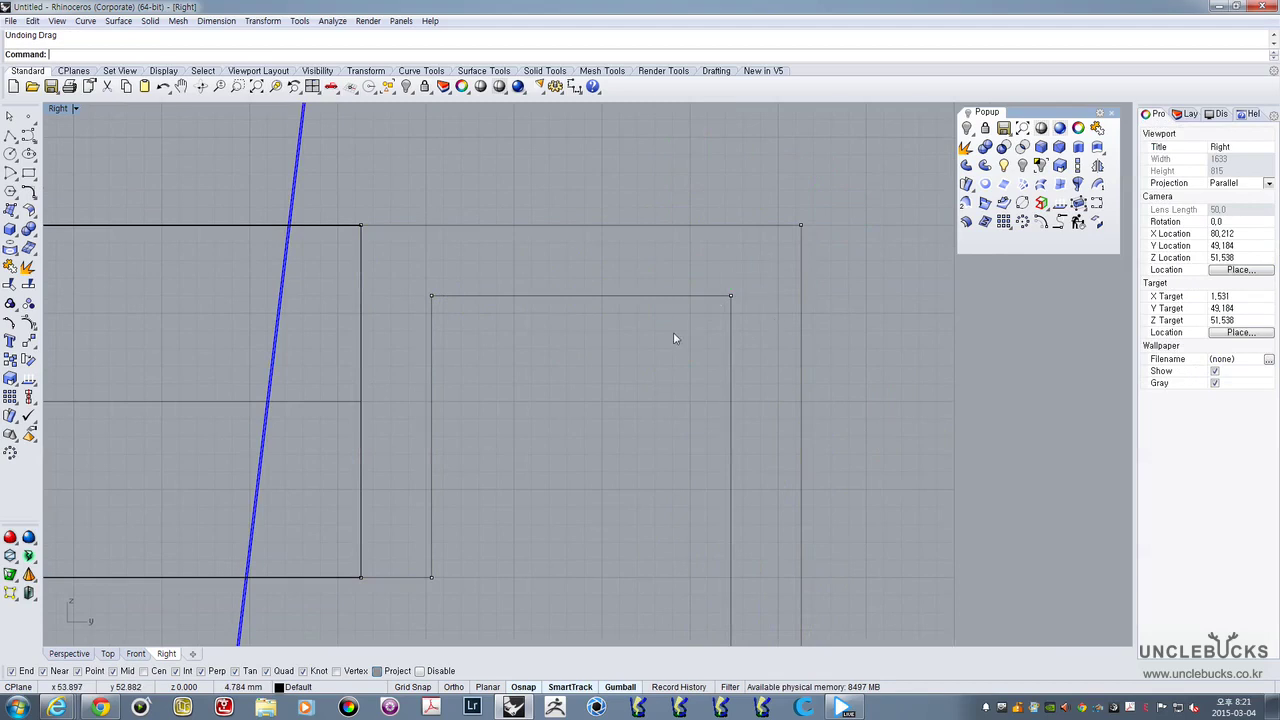
Move the two edit points on the handle profile's band-side vertical edge about 3.4 mm inward into the band, and close point editing
right_drag(531, 366, 607, 316)
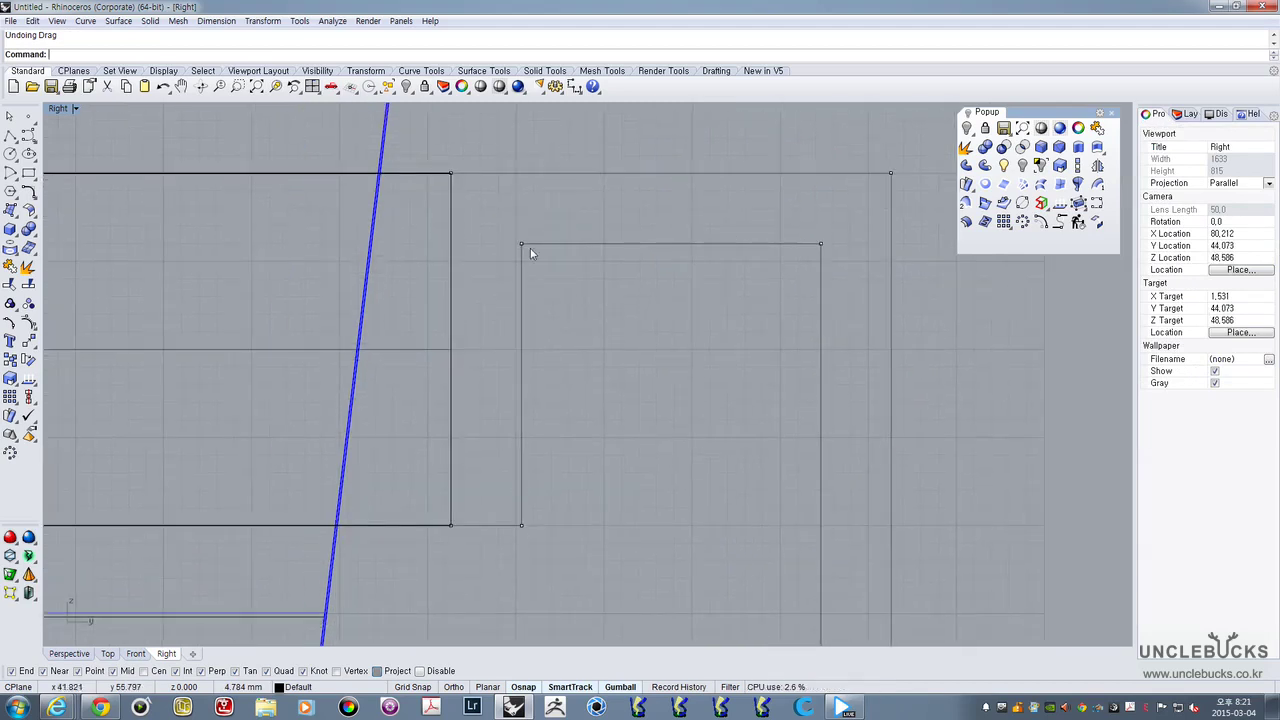
right_drag(534, 244, 652, 255)
scroll(652, 255, down, 2)
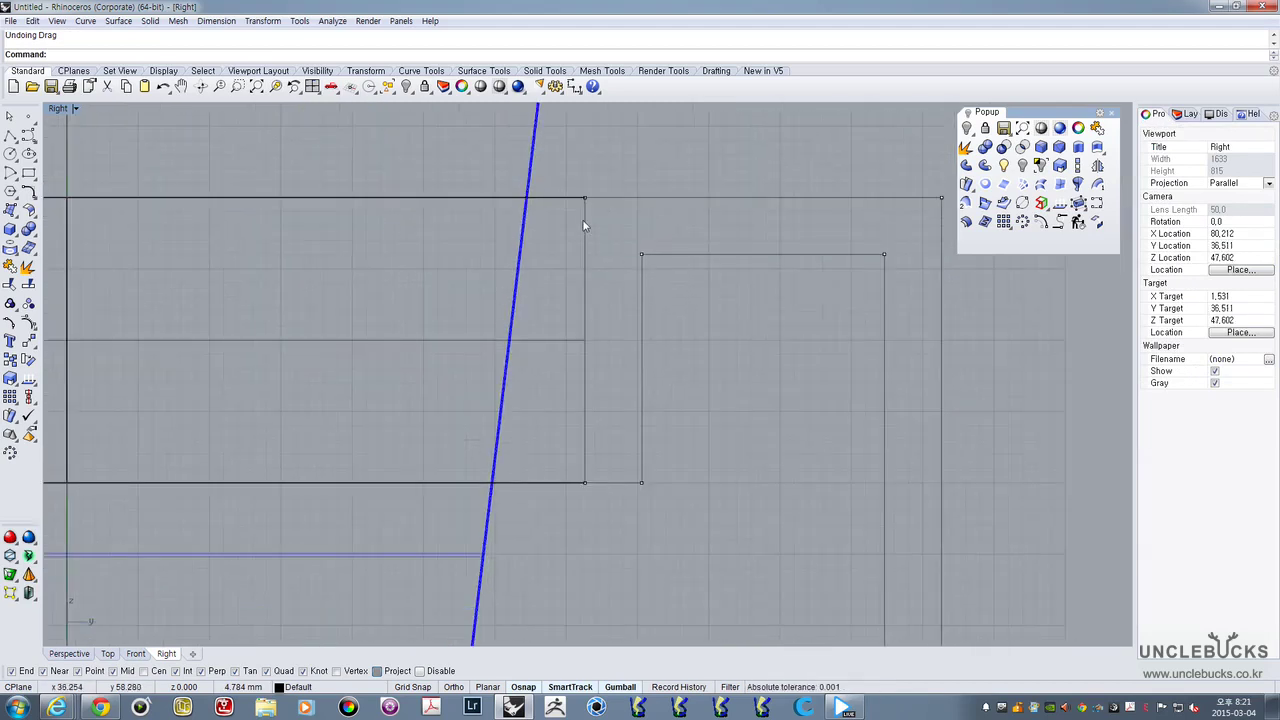
scroll(585, 226, up, 1)
drag(556, 168, 606, 601)
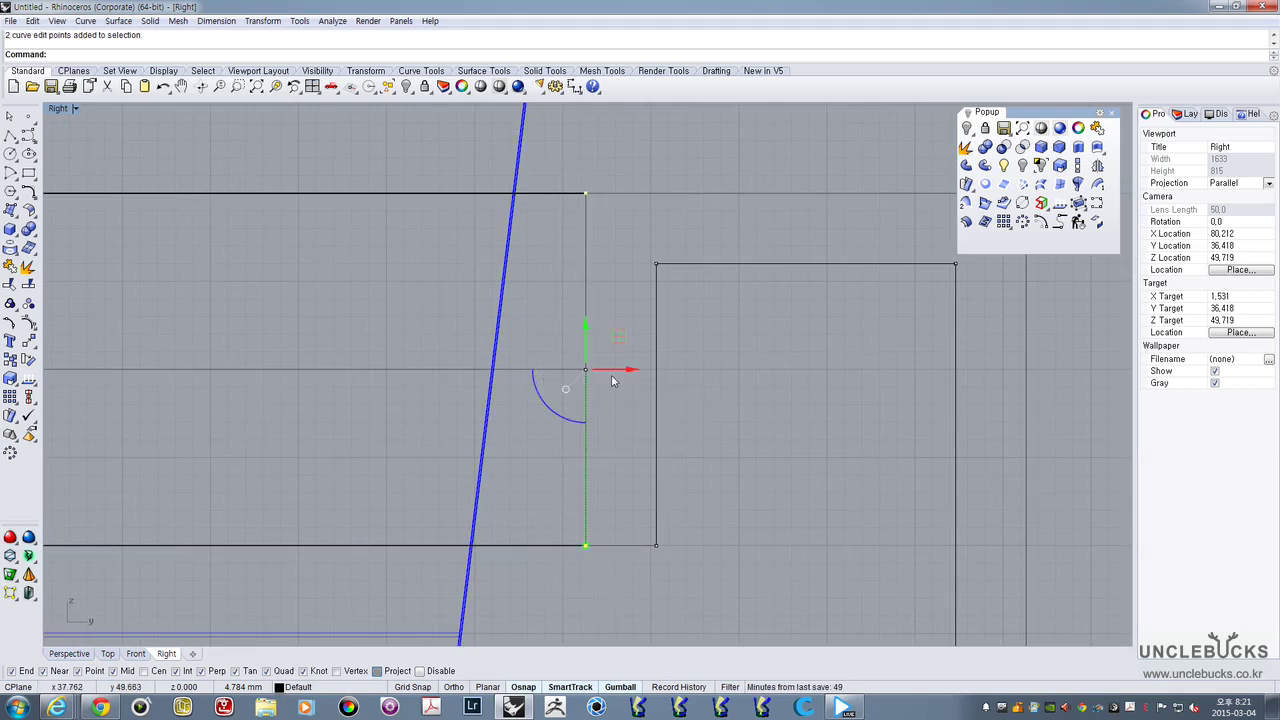
drag(610, 372, 550, 390)
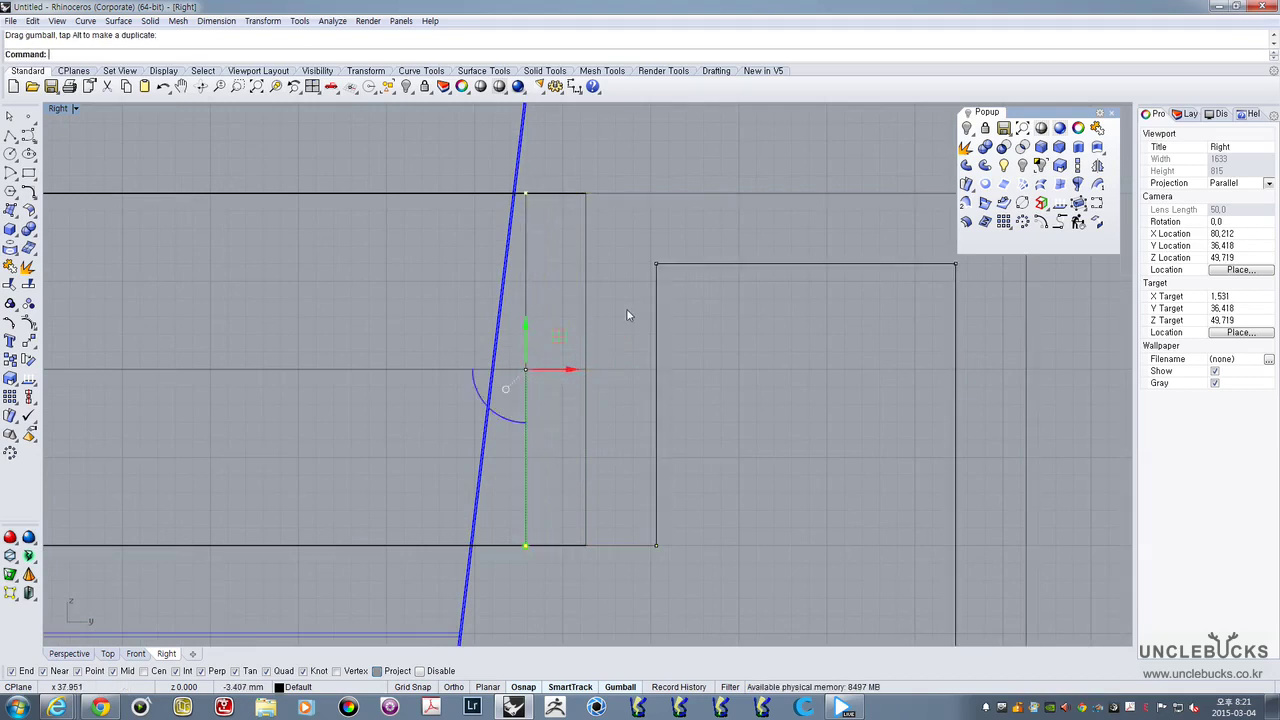
right_drag(688, 269, 557, 356)
scroll(557, 356, down, 4)
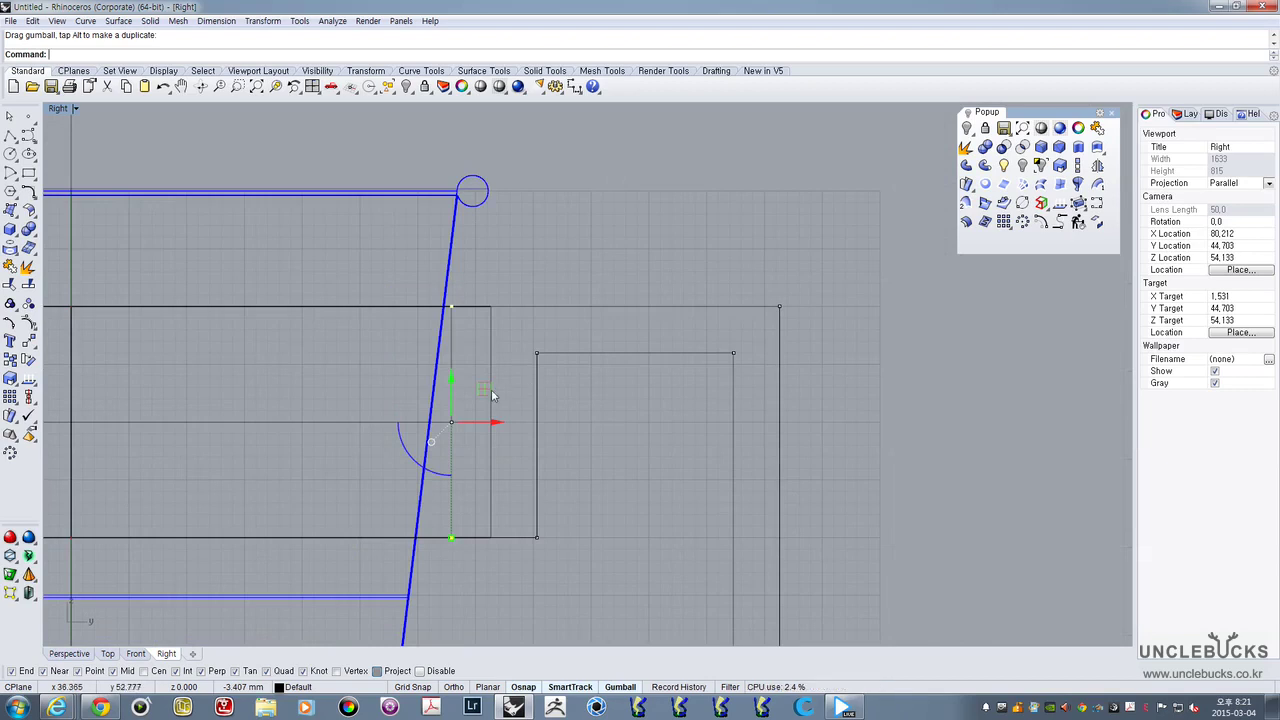
key(Escape)
Extrude the closed handle profile as a solid to both sides by 10 mm in the Perspective view
click(453, 360)
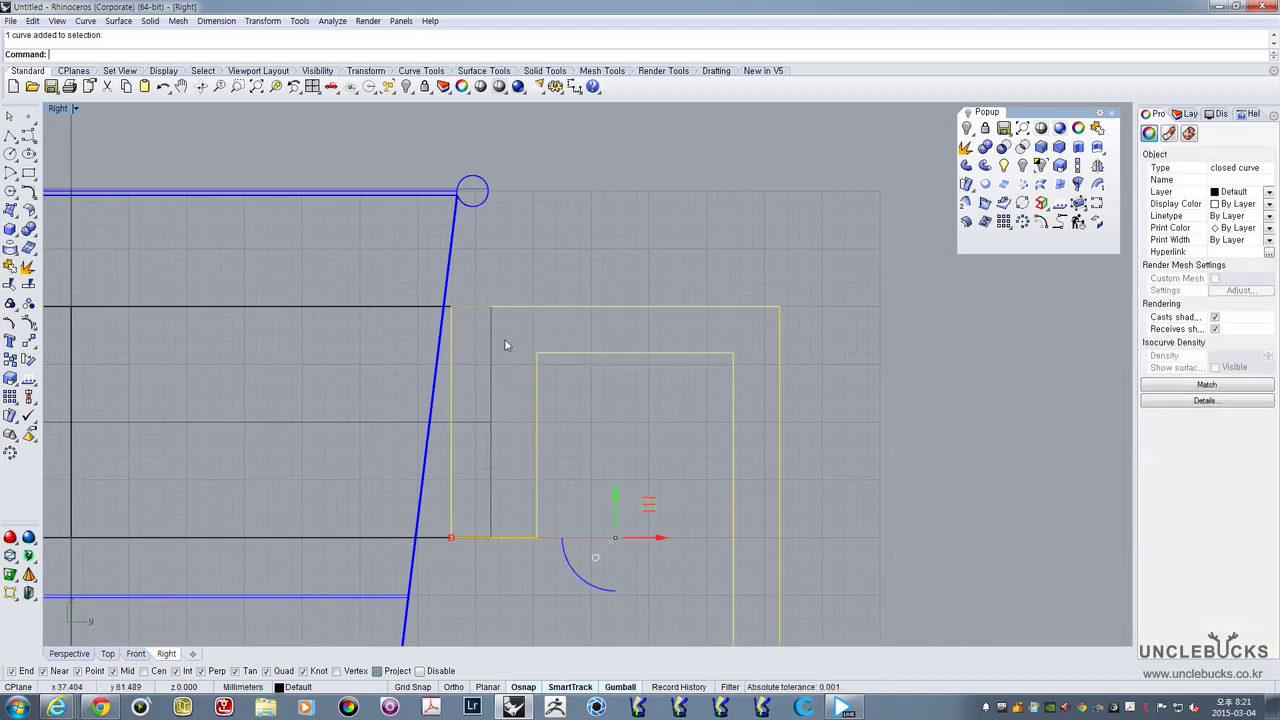
double_click(58, 108)
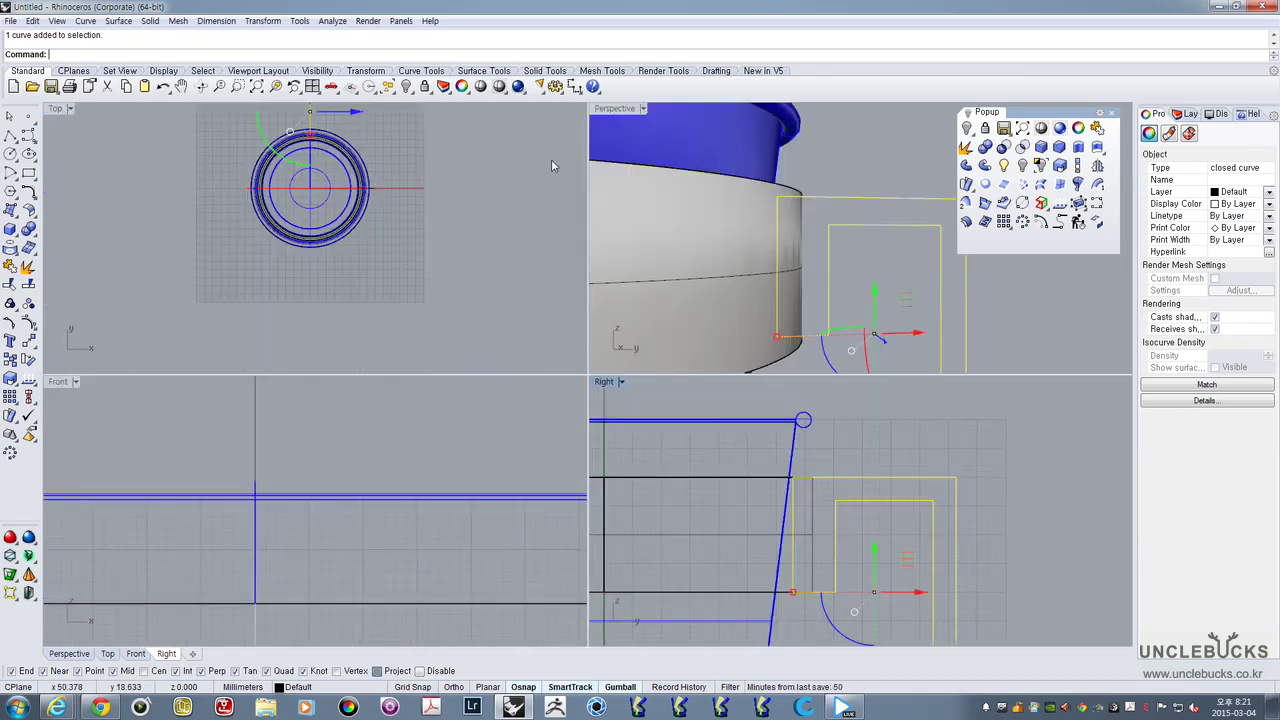
double_click(614, 109)
right_drag(580, 306, 615, 260)
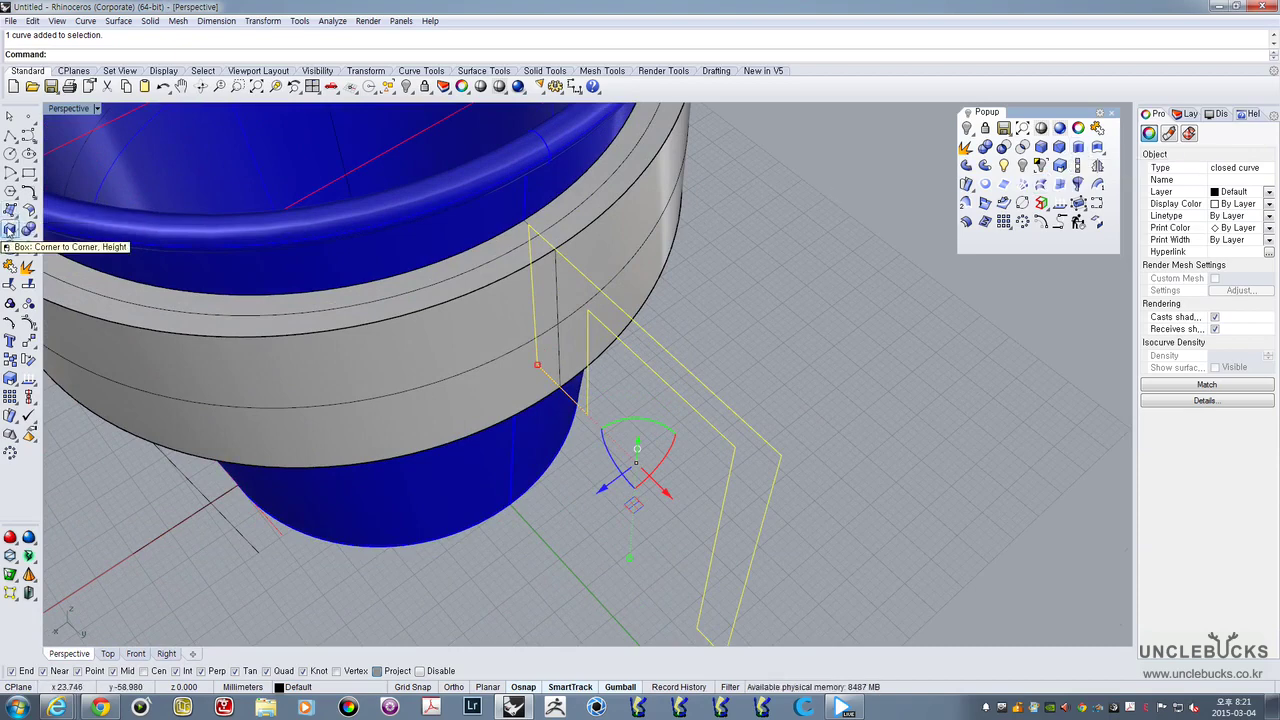
click(9, 230)
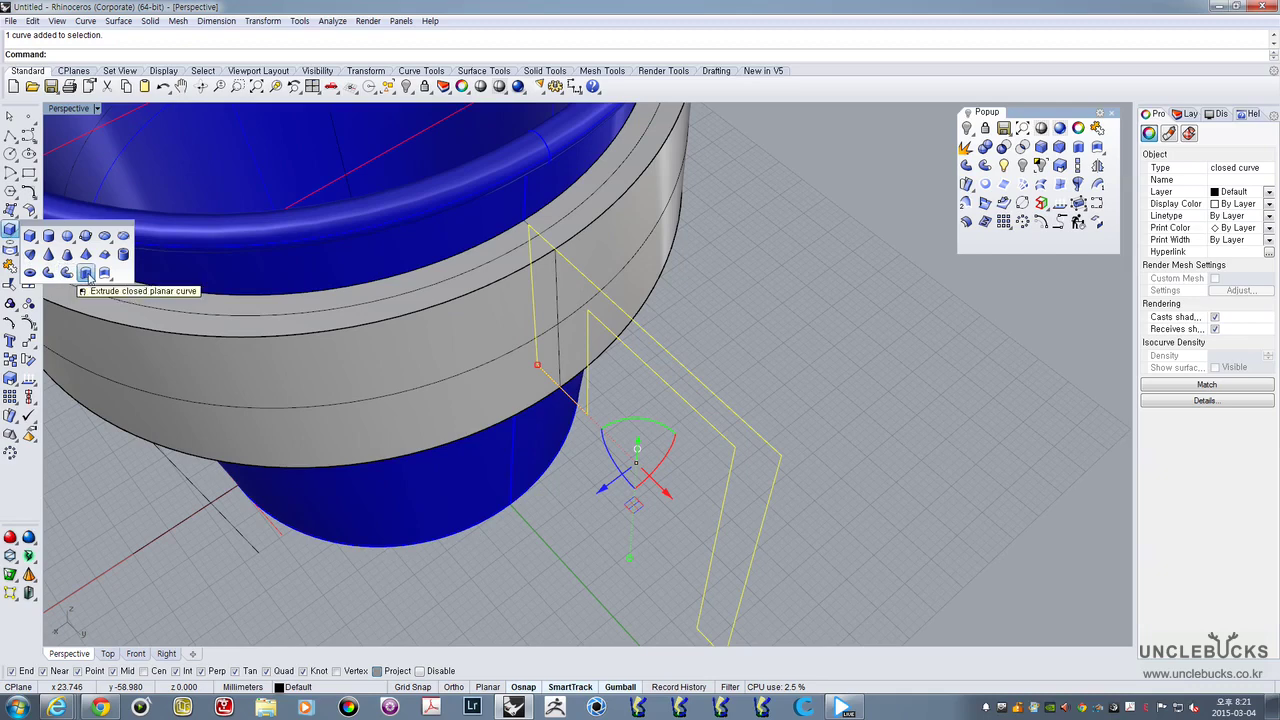
right_drag(777, 319, 786, 303)
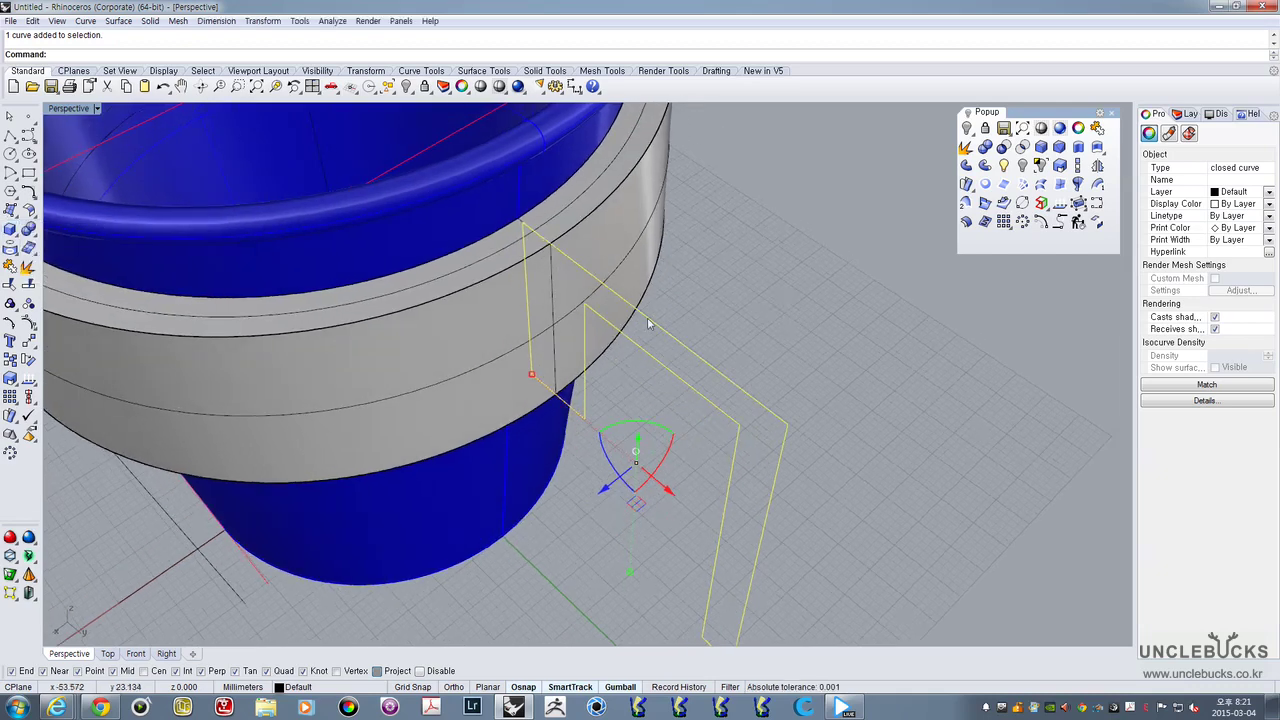
right_drag(408, 348, 414, 300)
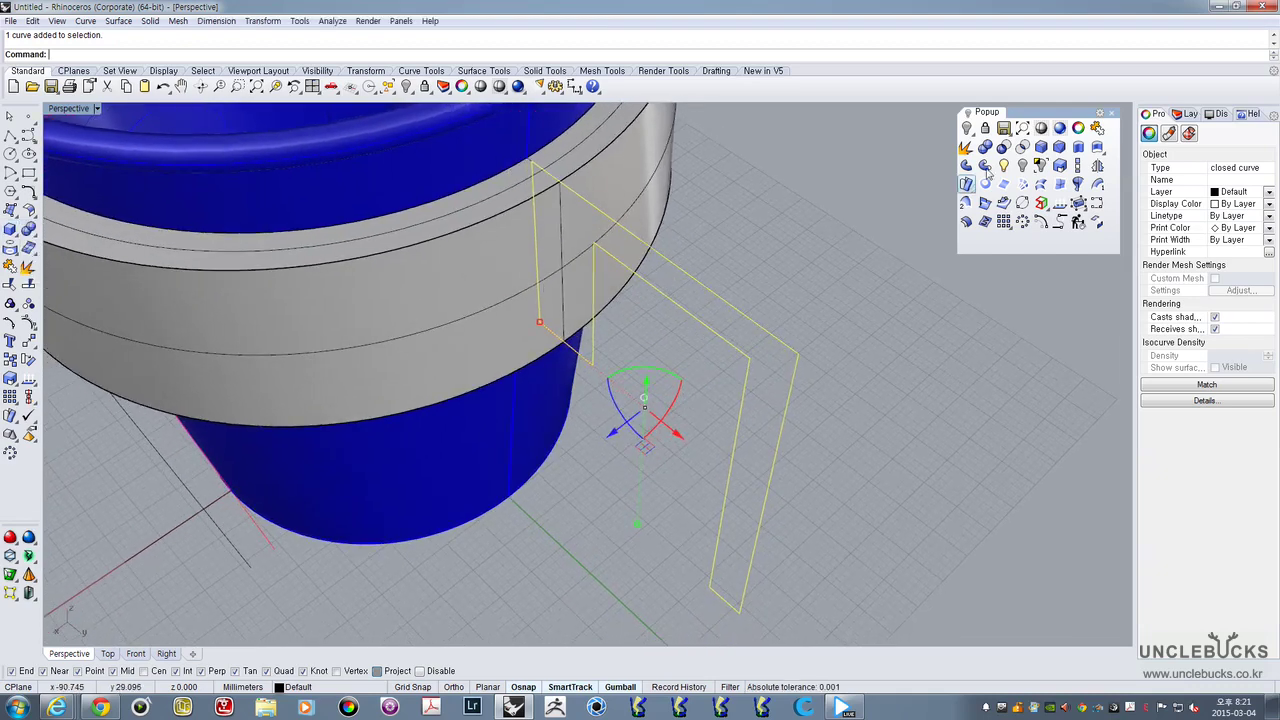
click(1080, 150)
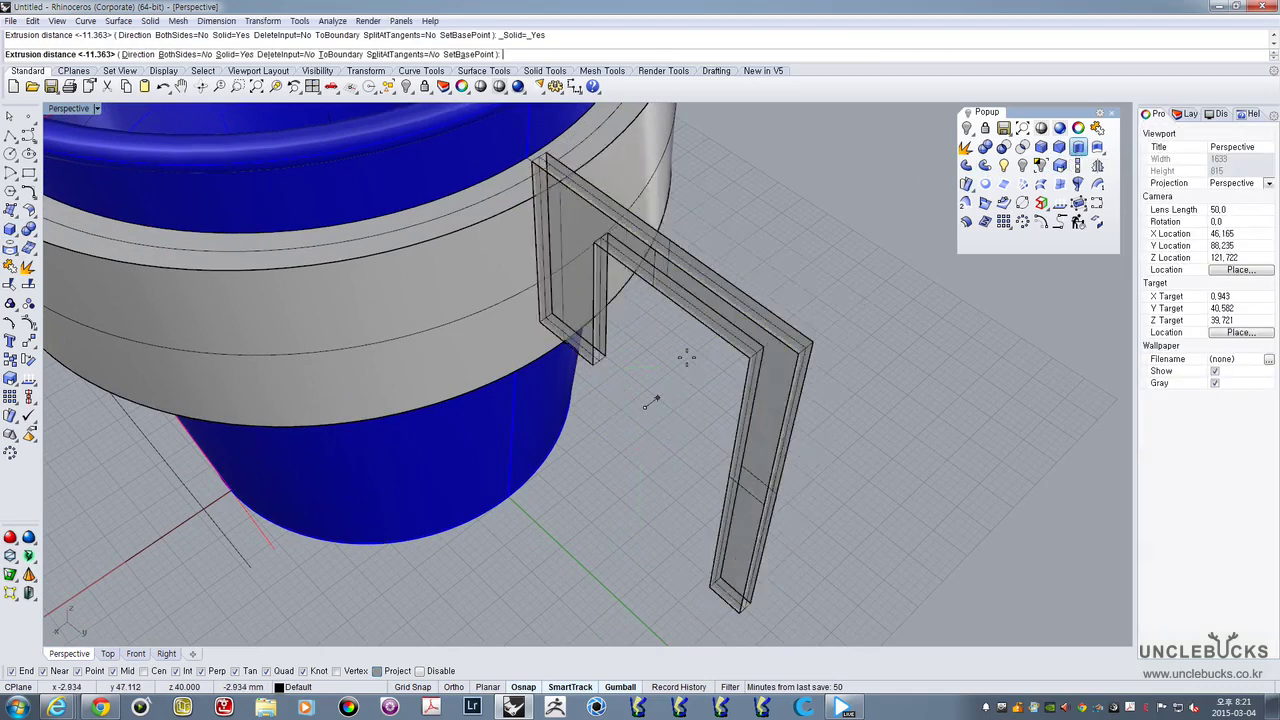
right_drag(660, 390, 745, 405)
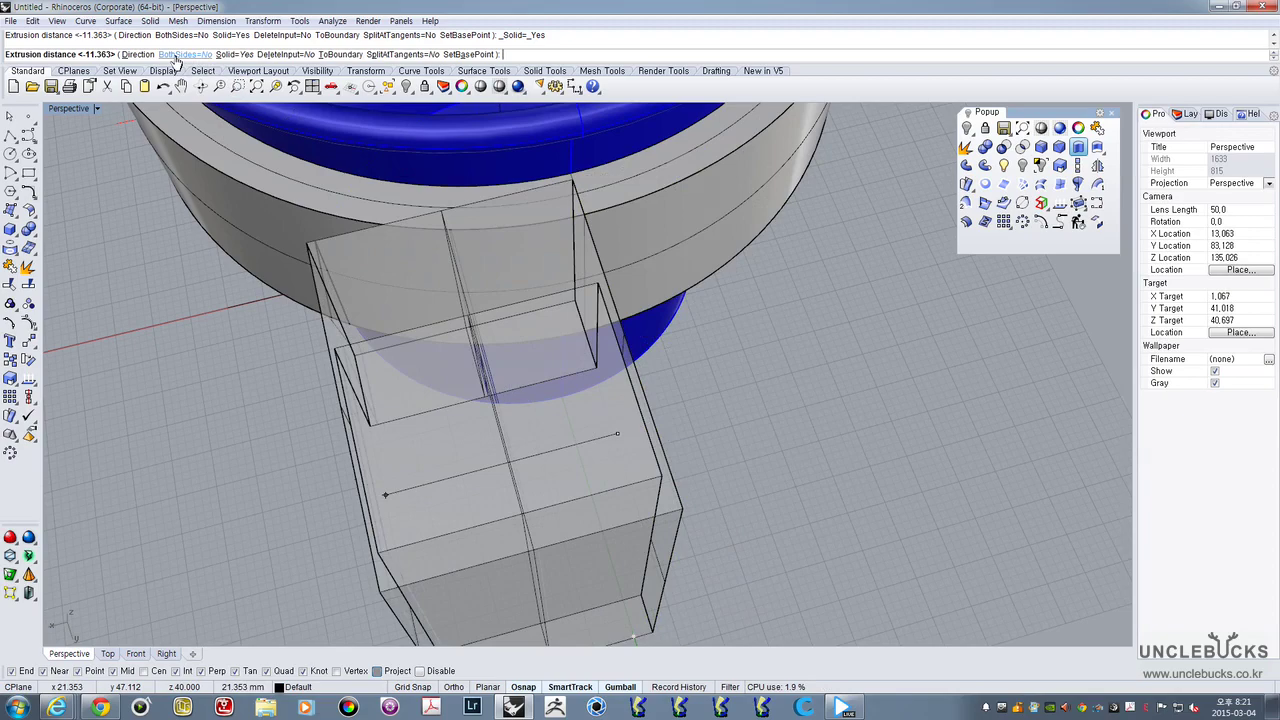
click(177, 54)
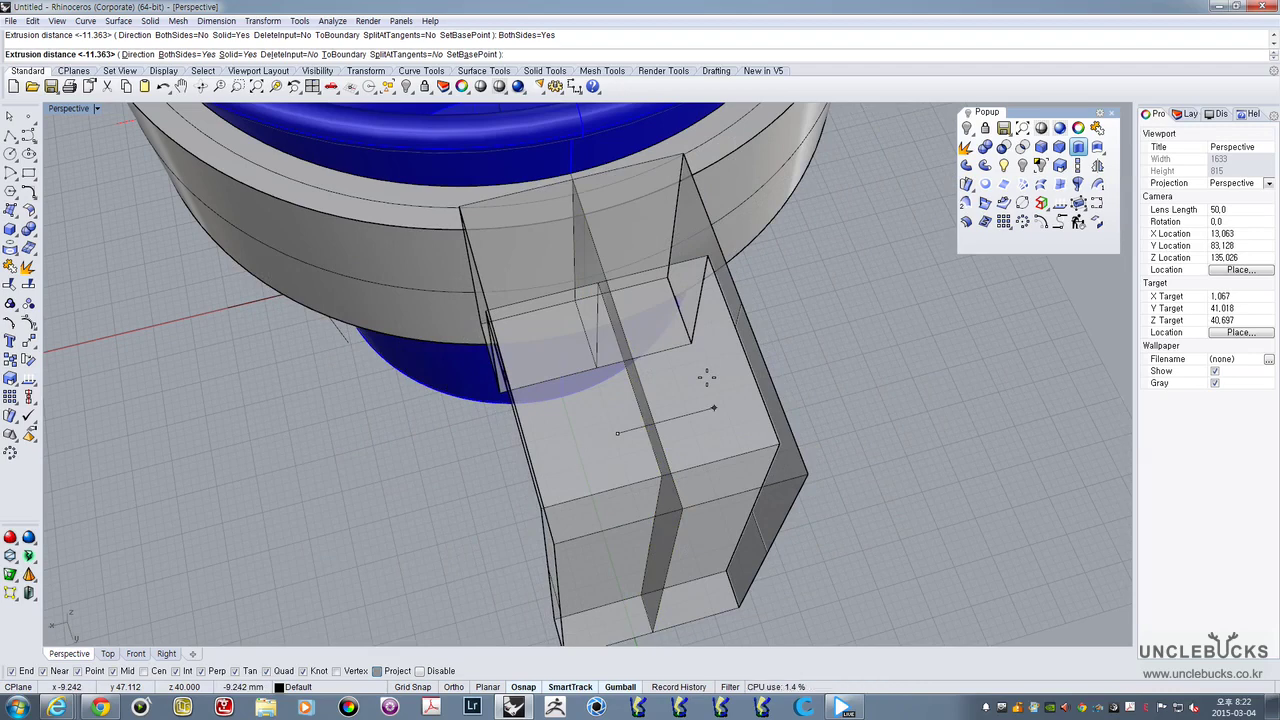
text(0)
key(Return)
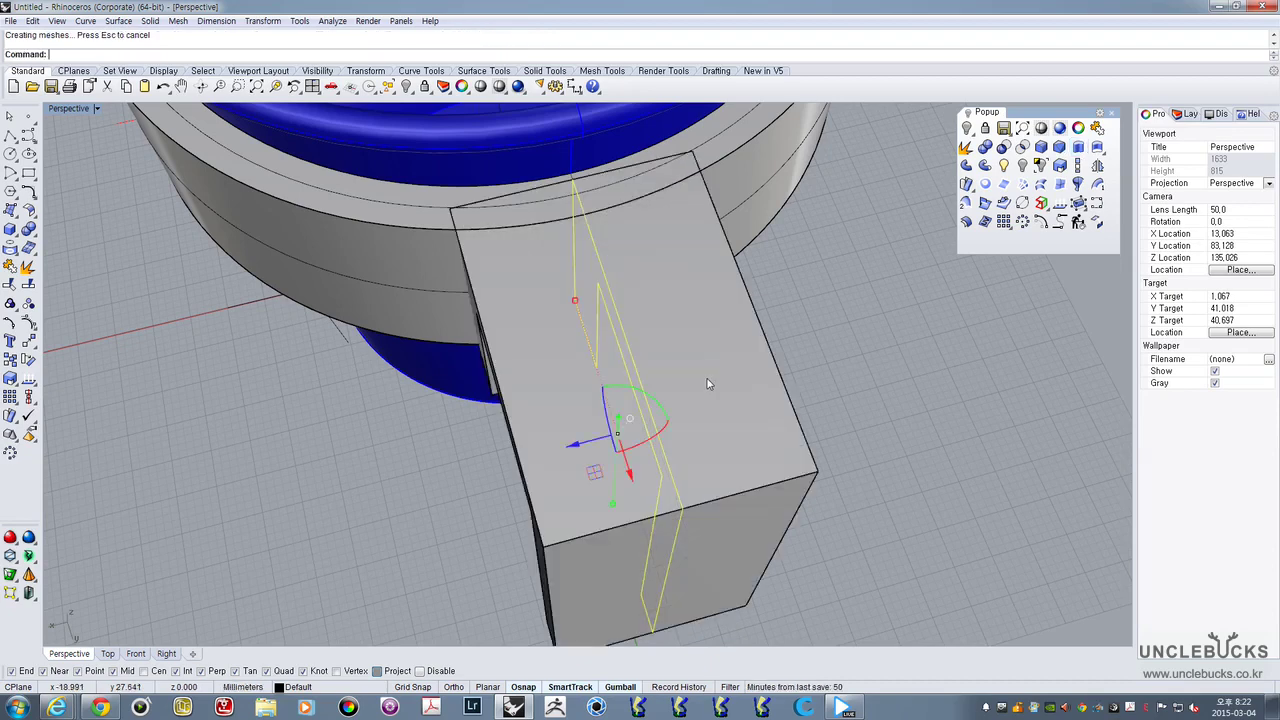
Select the extruded handle and the band and join them with a Boolean union
right_drag(580, 425, 723, 366)
scroll(734, 398, down, 3)
click(749, 187)
scroll(760, 355, down, 5)
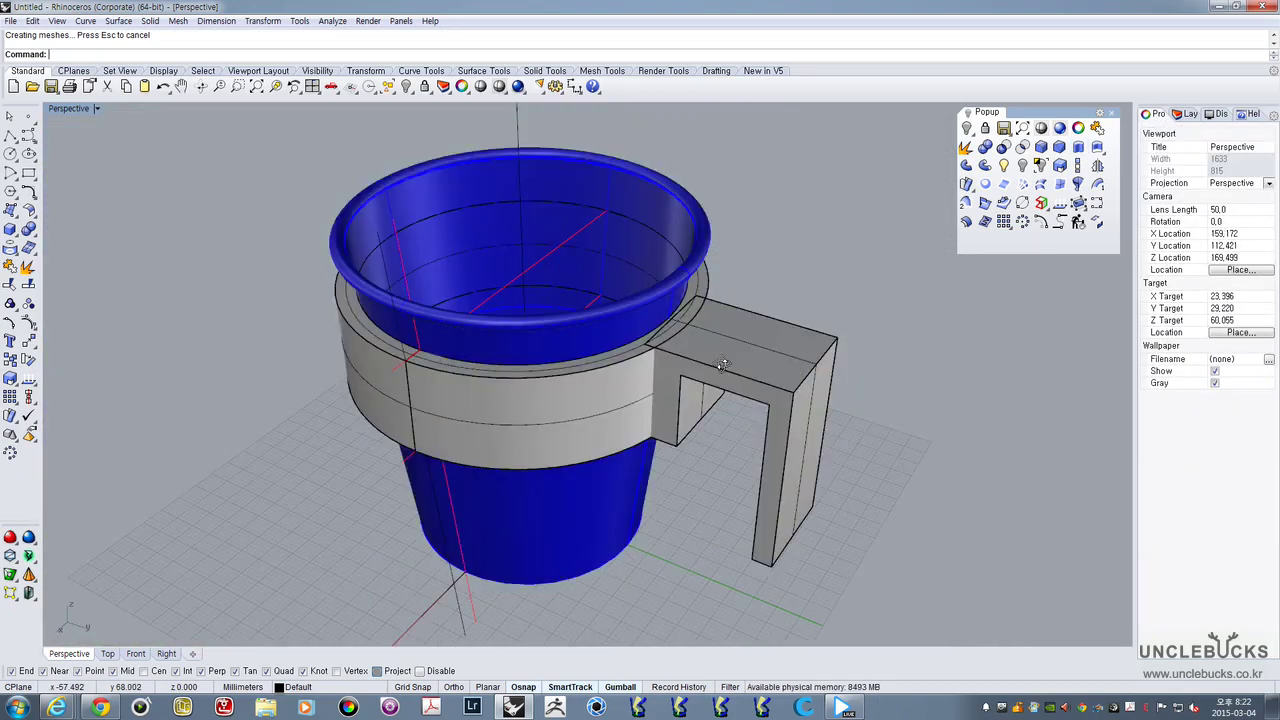
click(722, 371)
scroll(703, 360, up, 6)
shift+click(550, 438)
right_drag(553, 451, 606, 383)
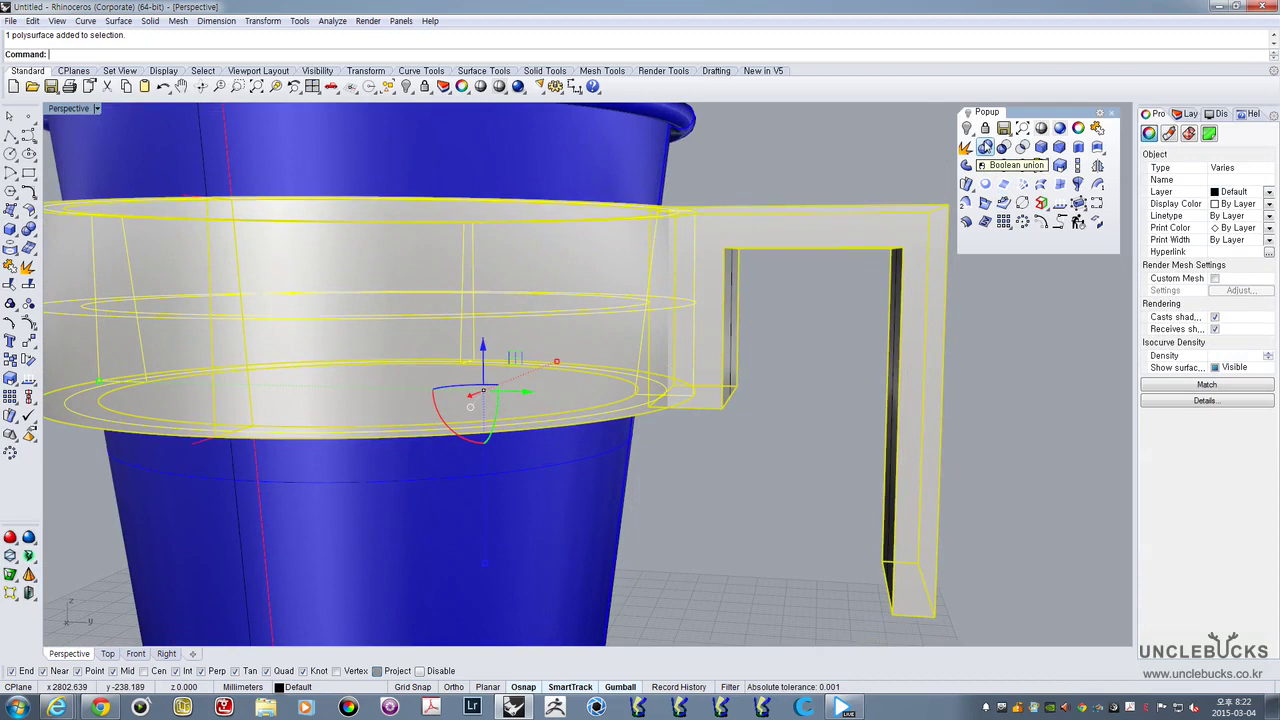
click(985, 146)
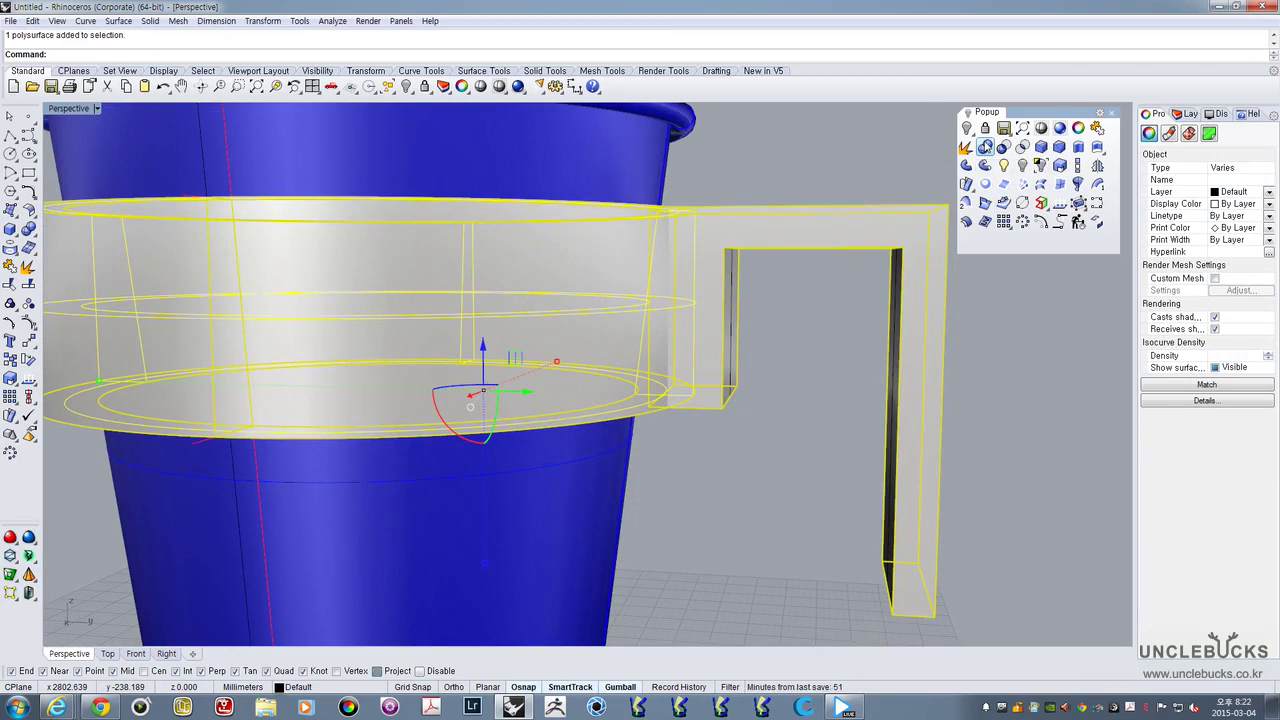
right_click(794, 160)
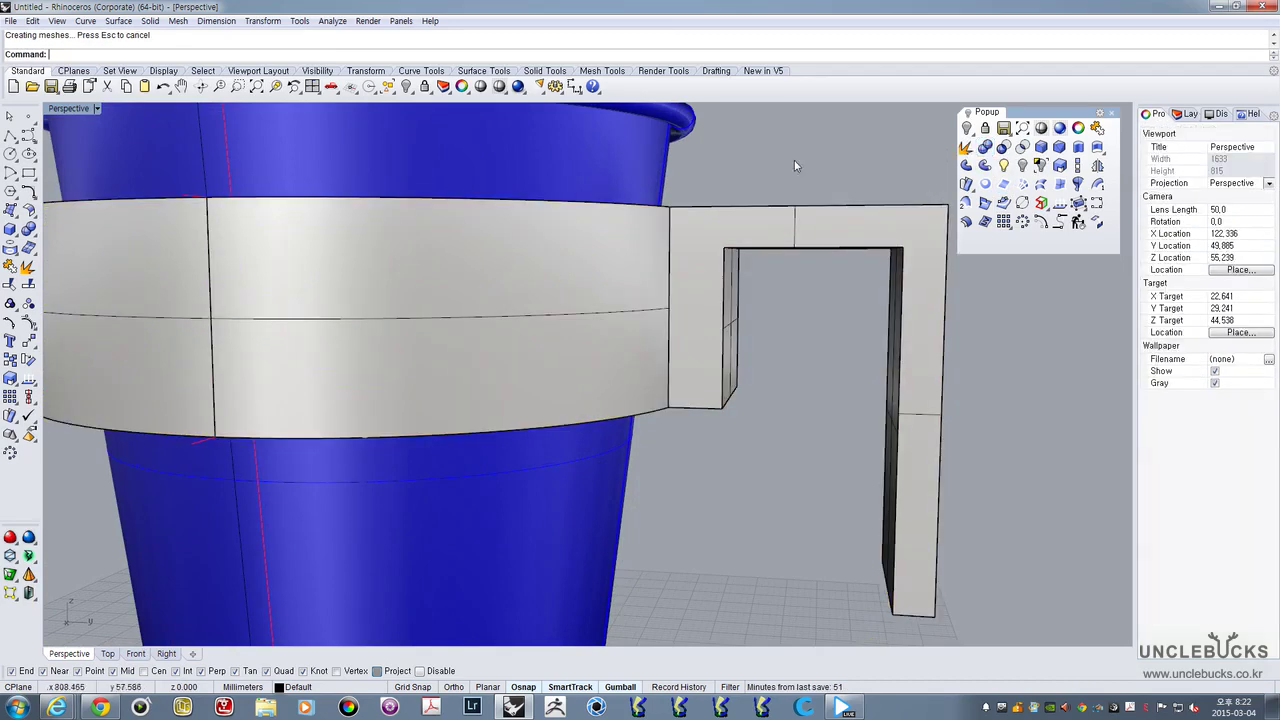
Examine the handle and band junction from several angles and check the reference cup holder photo in the browser
right_drag(787, 160, 758, 308)
click(741, 244)
scroll(649, 349, down, 8)
click(814, 263)
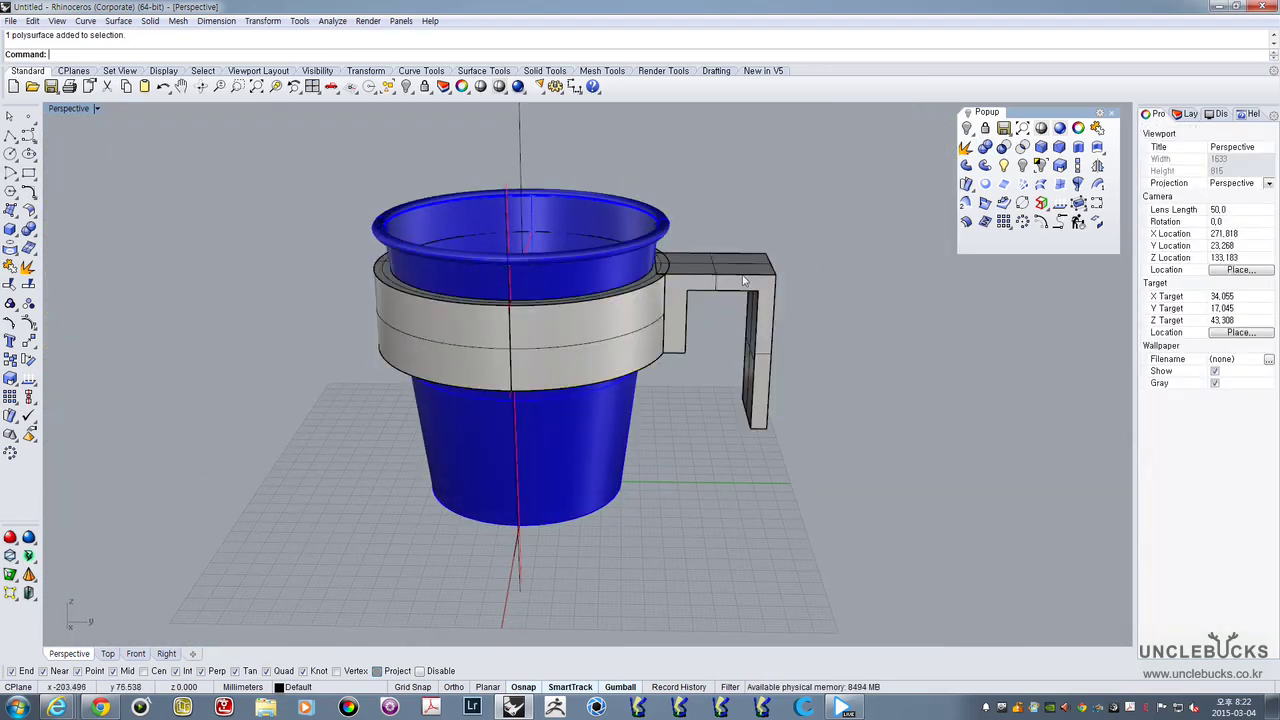
right_drag(814, 263, 744, 265)
scroll(744, 265, up, 3)
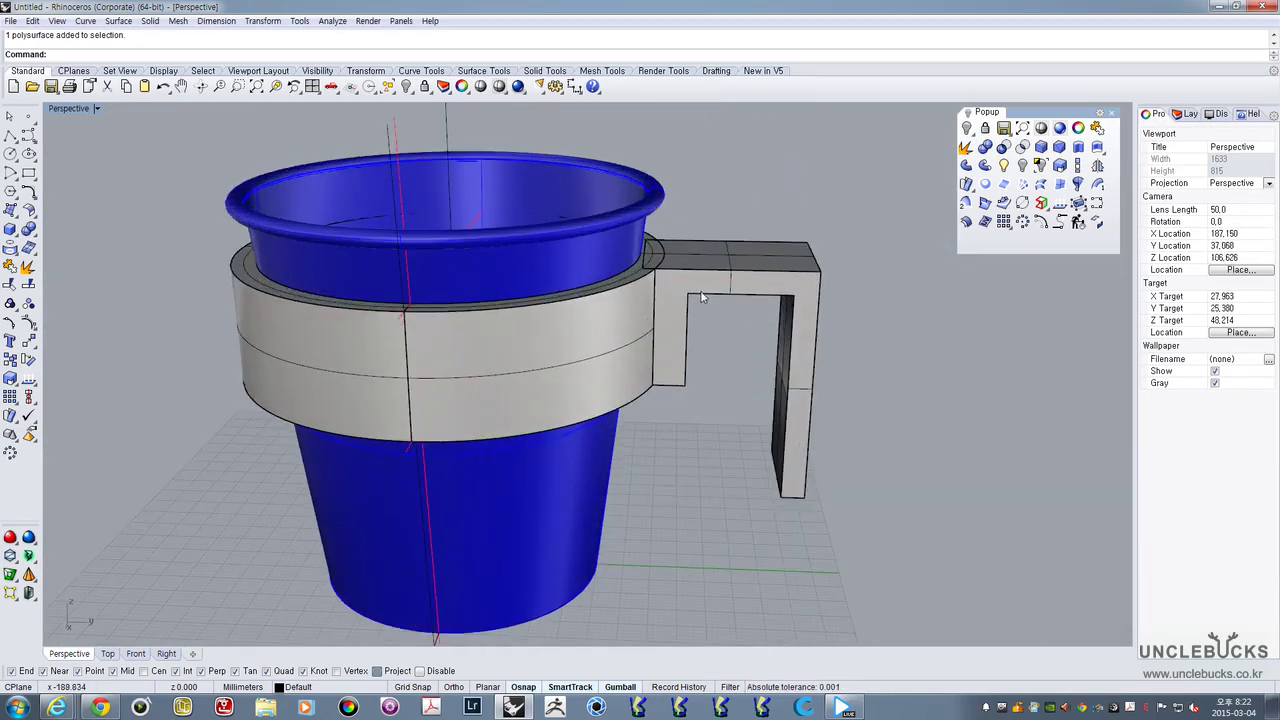
click(103, 708)
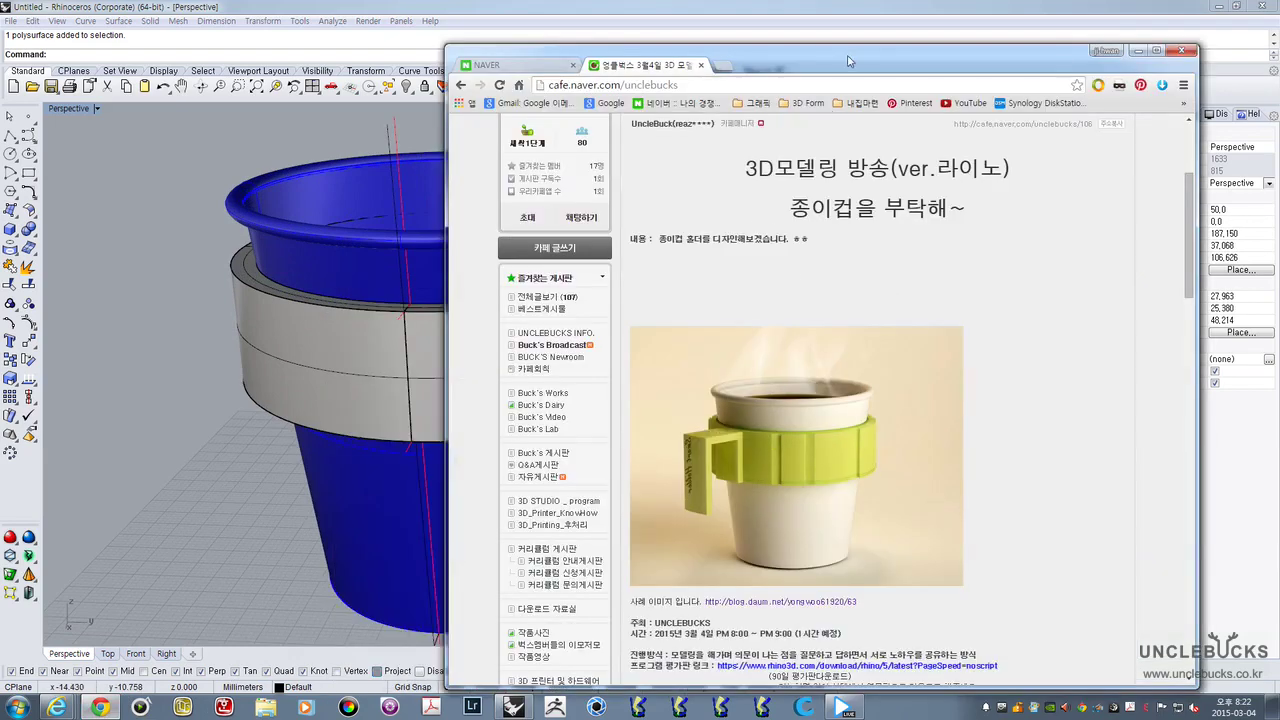
click(1137, 50)
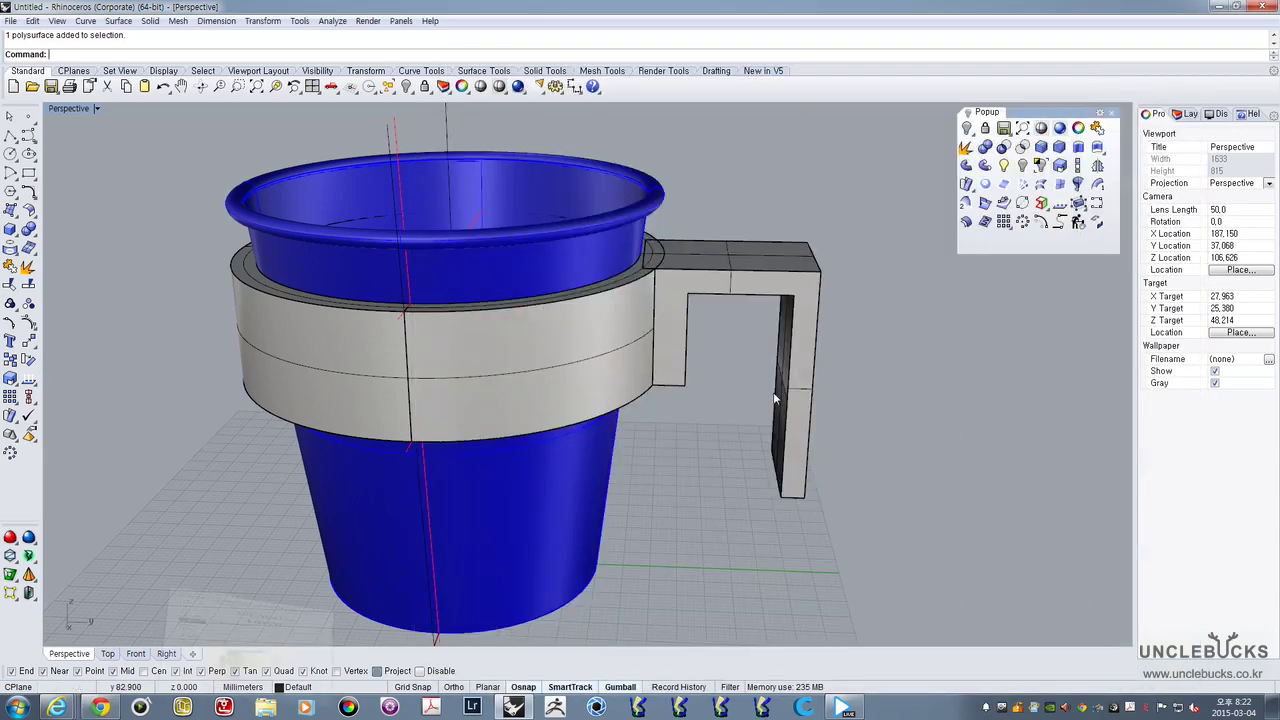
right_drag(480, 380, 729, 414)
scroll(739, 388, down, 4)
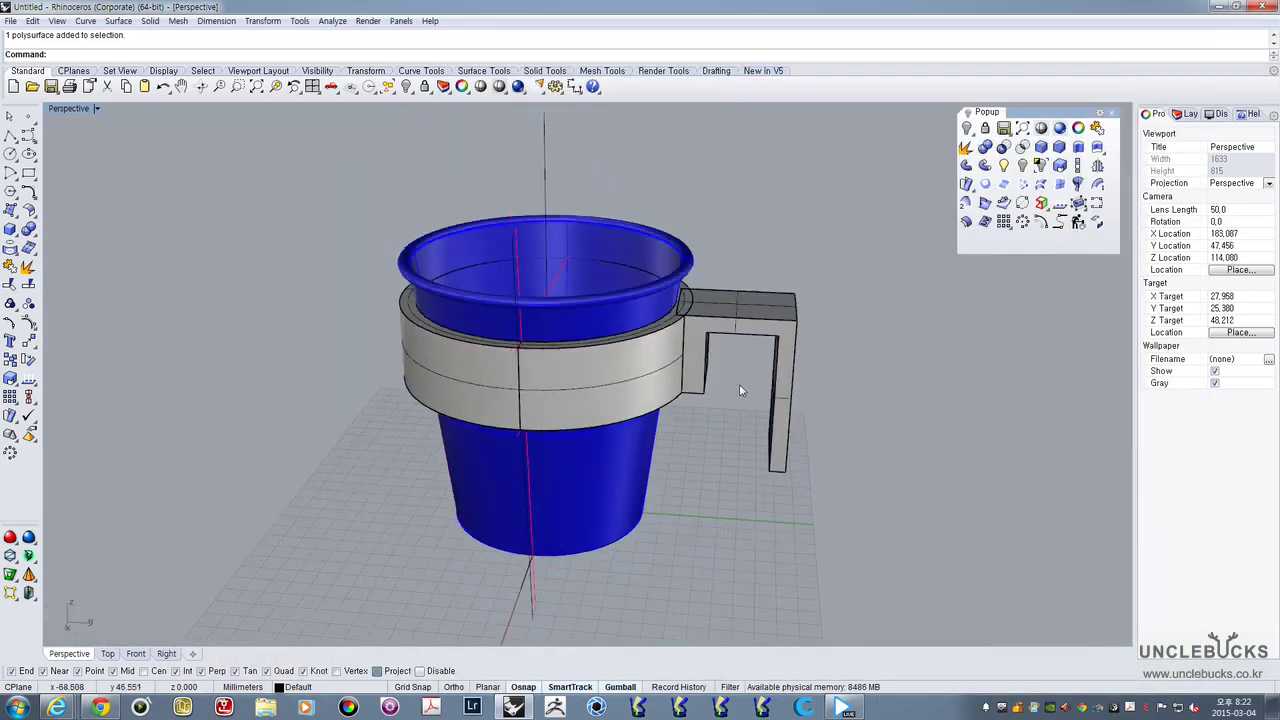
shift+right_drag(745, 318, 584, 307)
scroll(613, 326, up, 7)
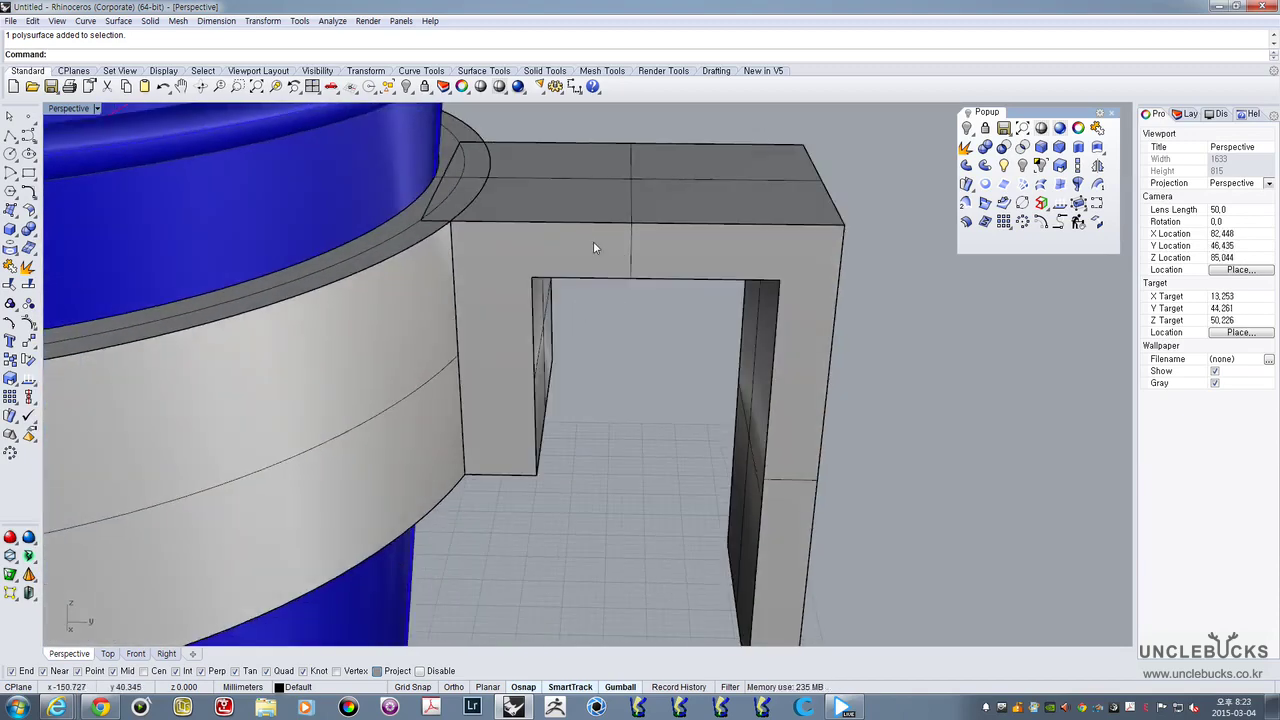
Undo the Boolean union, the handle extrusion and the shift of the profile's edit points
key(ctrl+z)
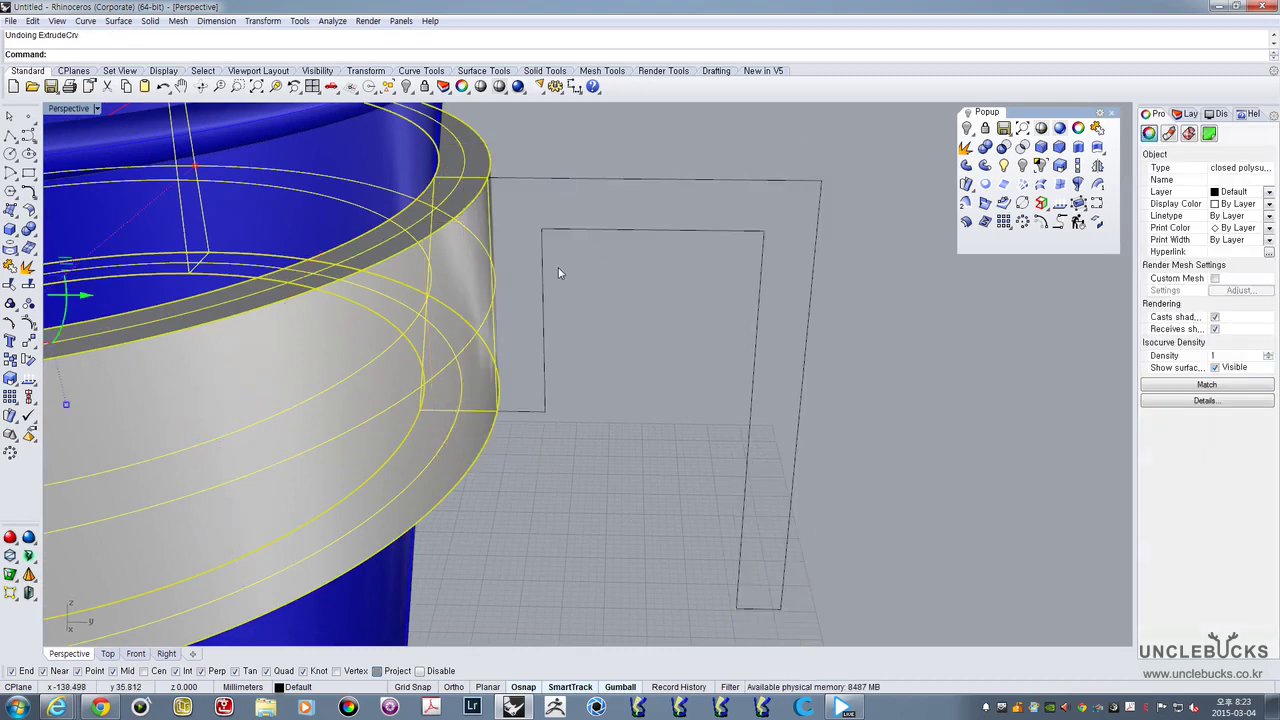
right_drag(547, 292, 563, 234)
click(569, 297)
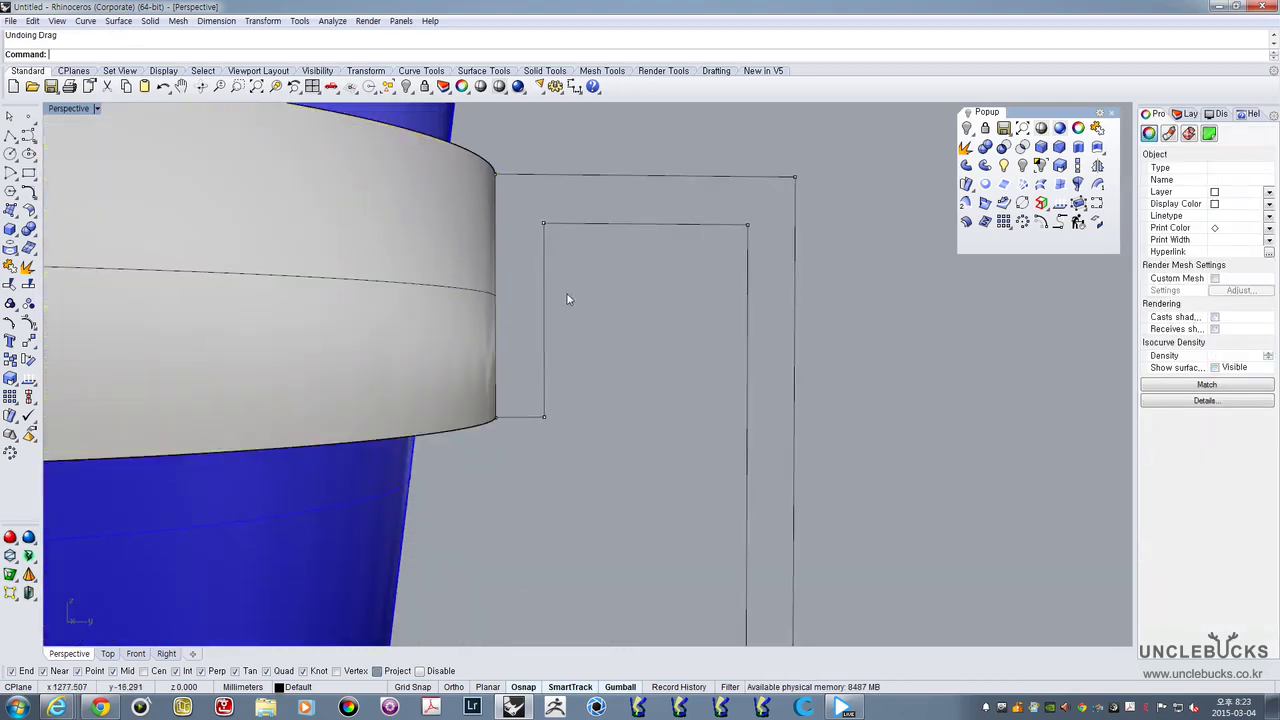
right_drag(542, 306, 558, 280)
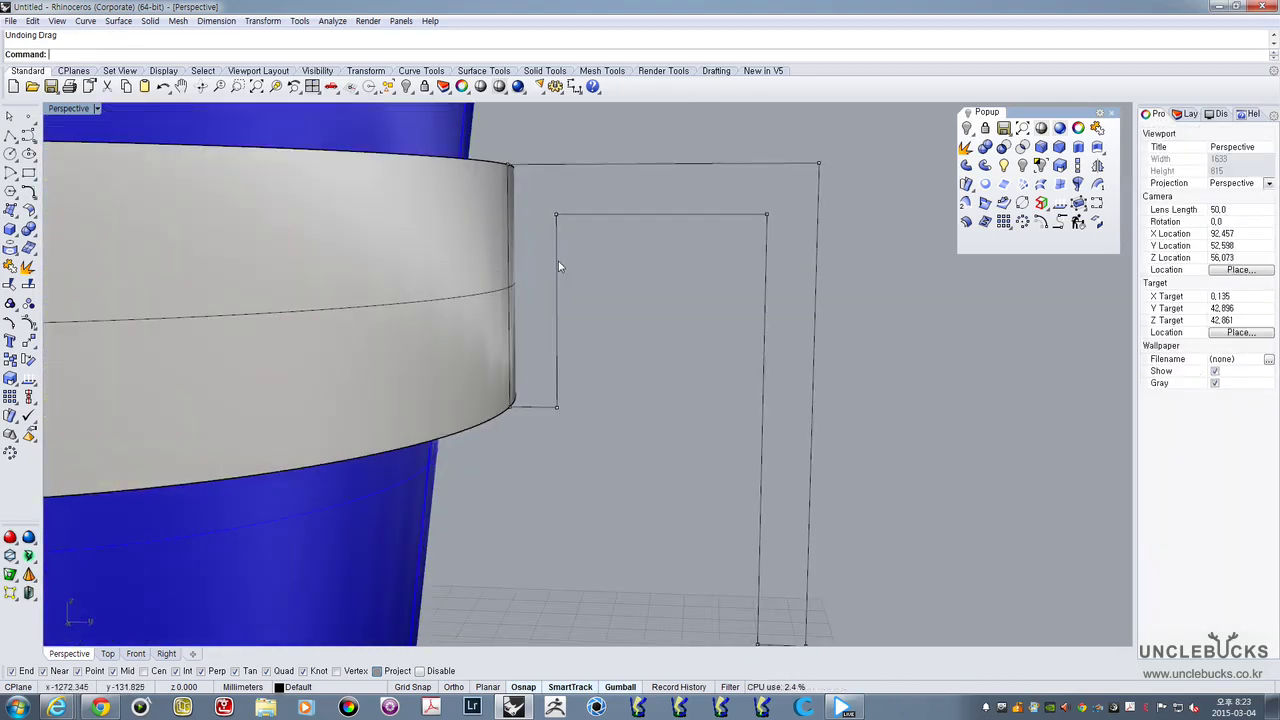
right_drag(603, 229, 553, 305)
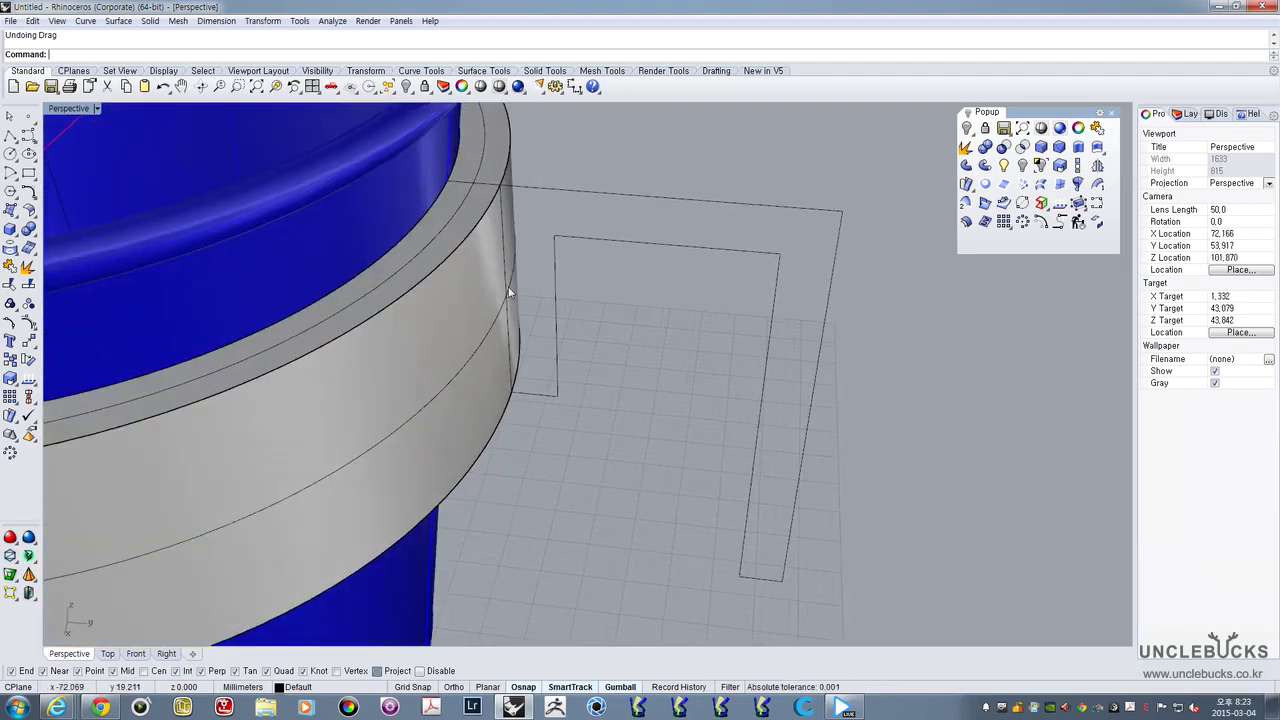
Move the whole closed handle profile by -2 mm along the Y axis so its end overlaps the band
click(554, 316)
click(688, 411)
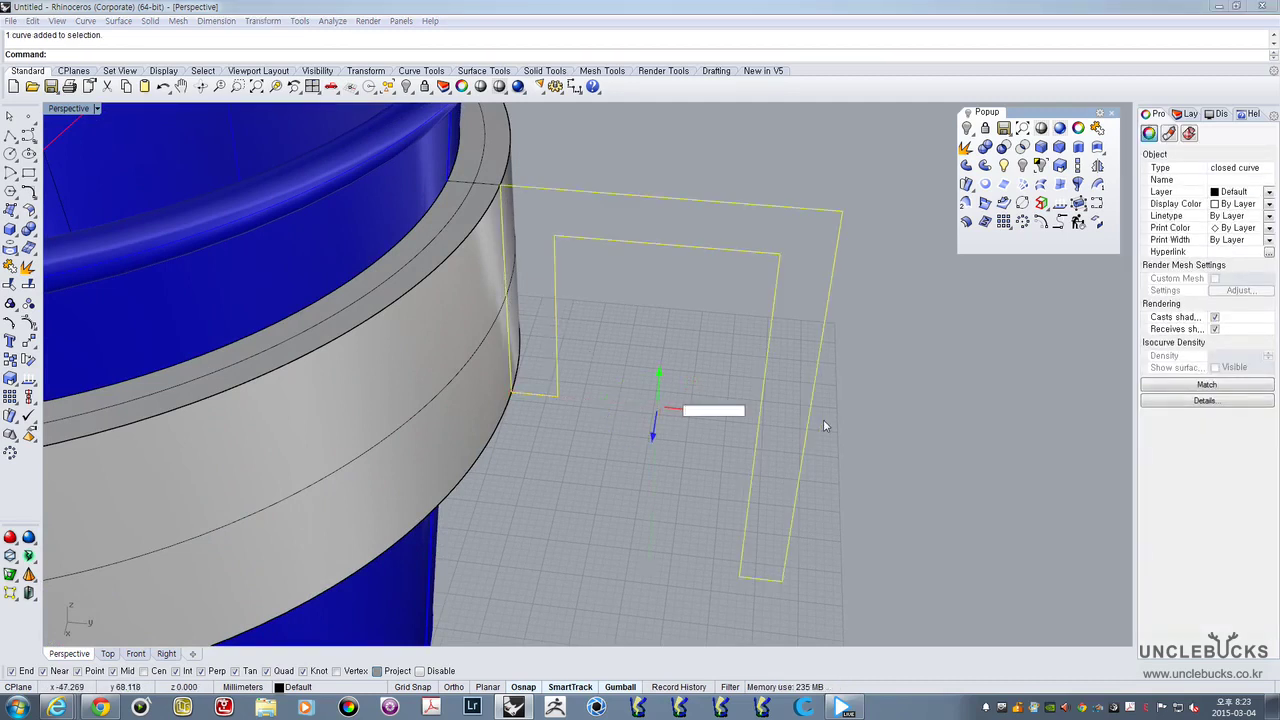
text(-2)
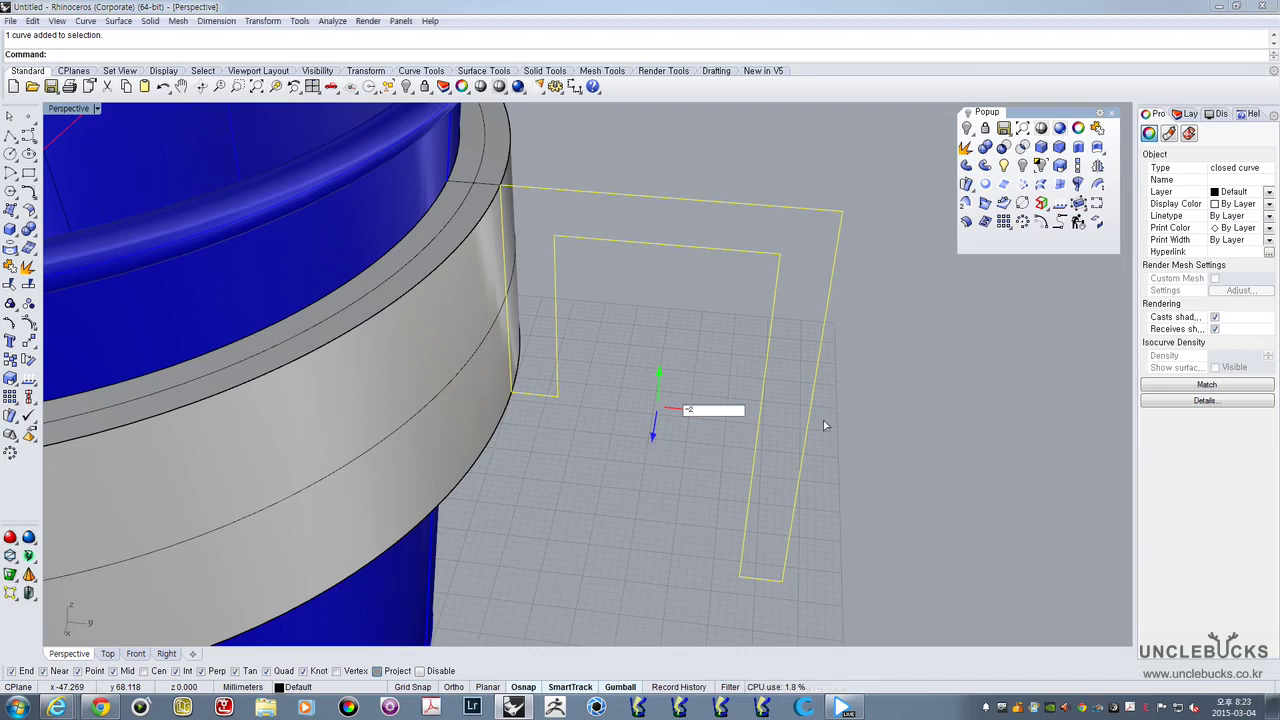
key(Return)
Extrude the closed handle profile 10 mm to both sides as a solid
right_drag(672, 345, 691, 260)
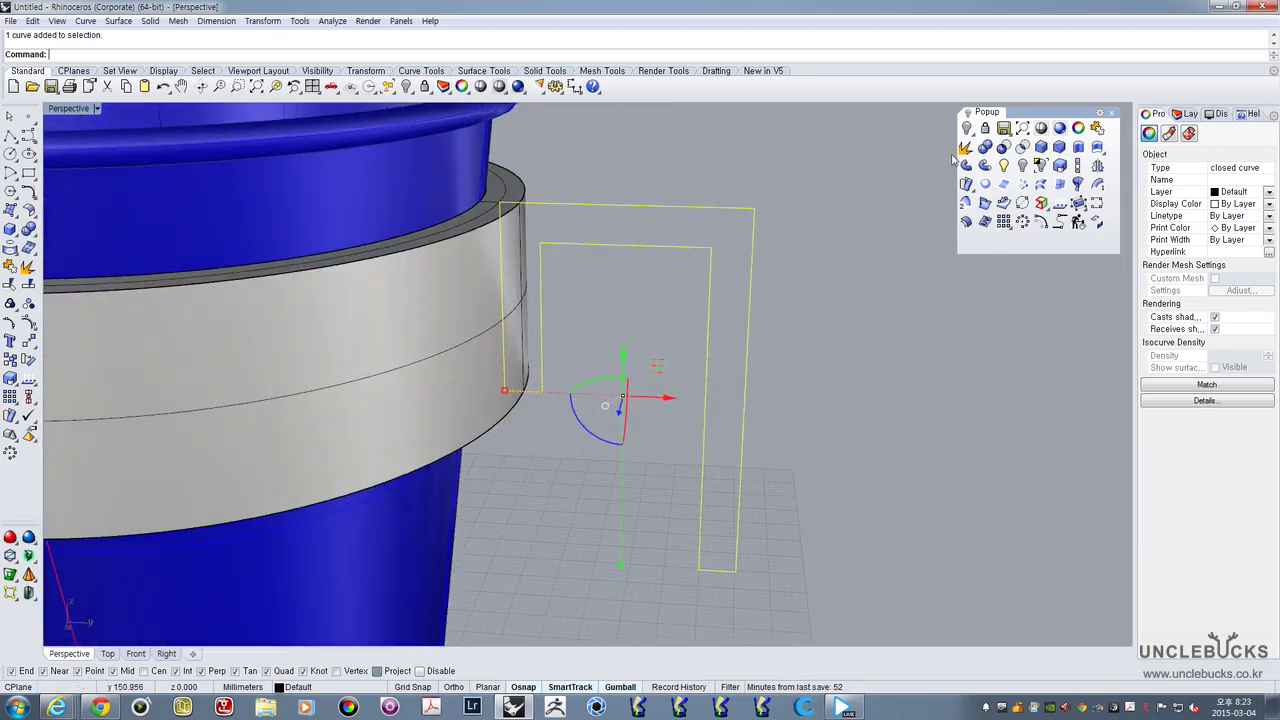
double_click(62, 112)
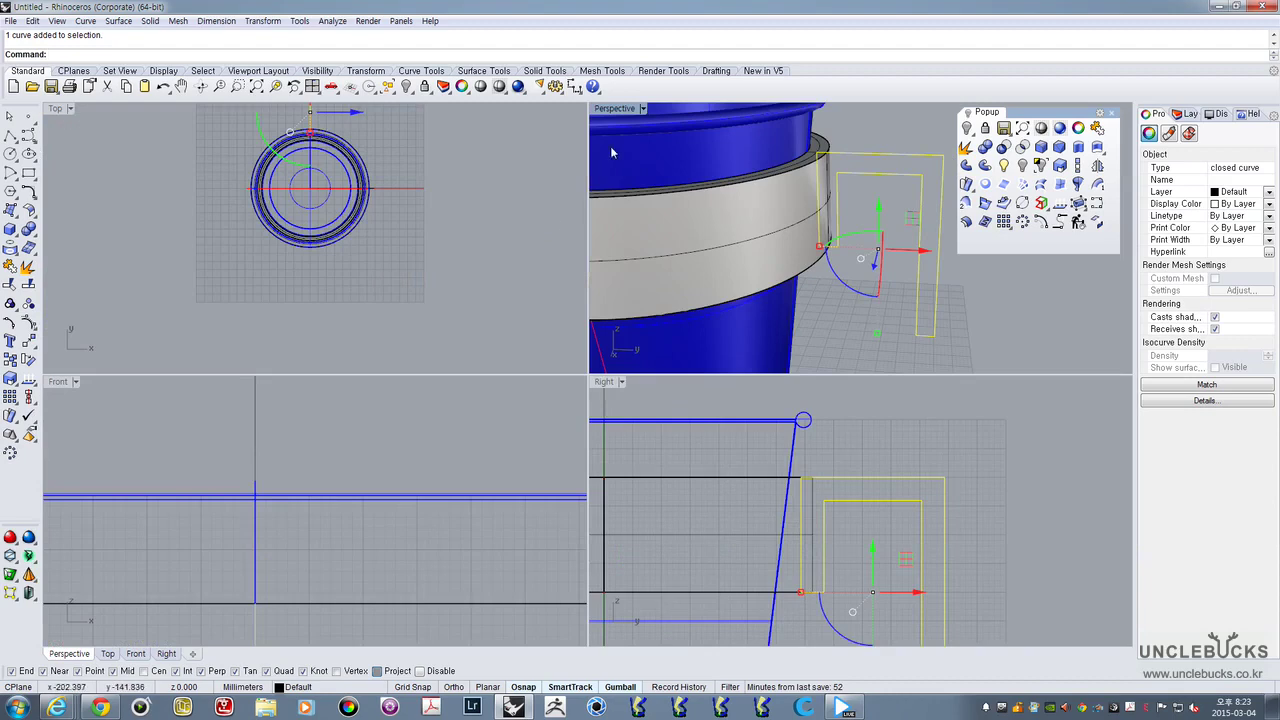
double_click(598, 118)
right_drag(608, 238, 651, 329)
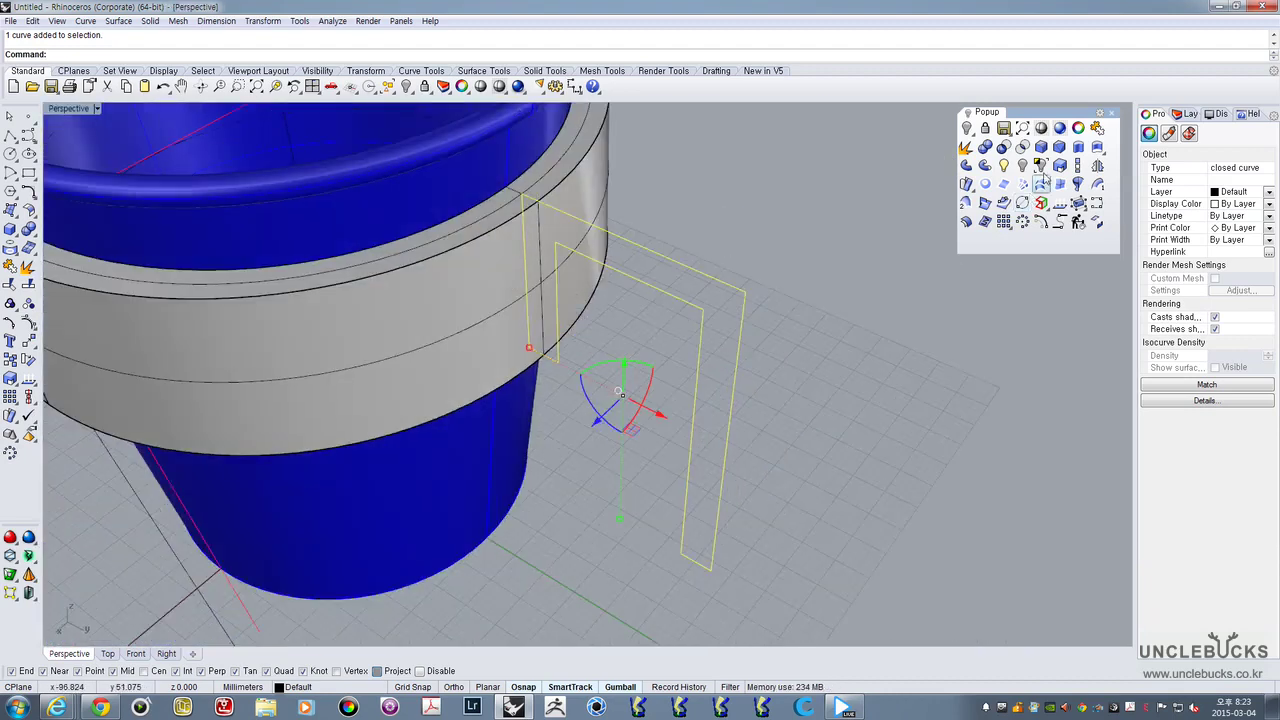
click(1078, 147)
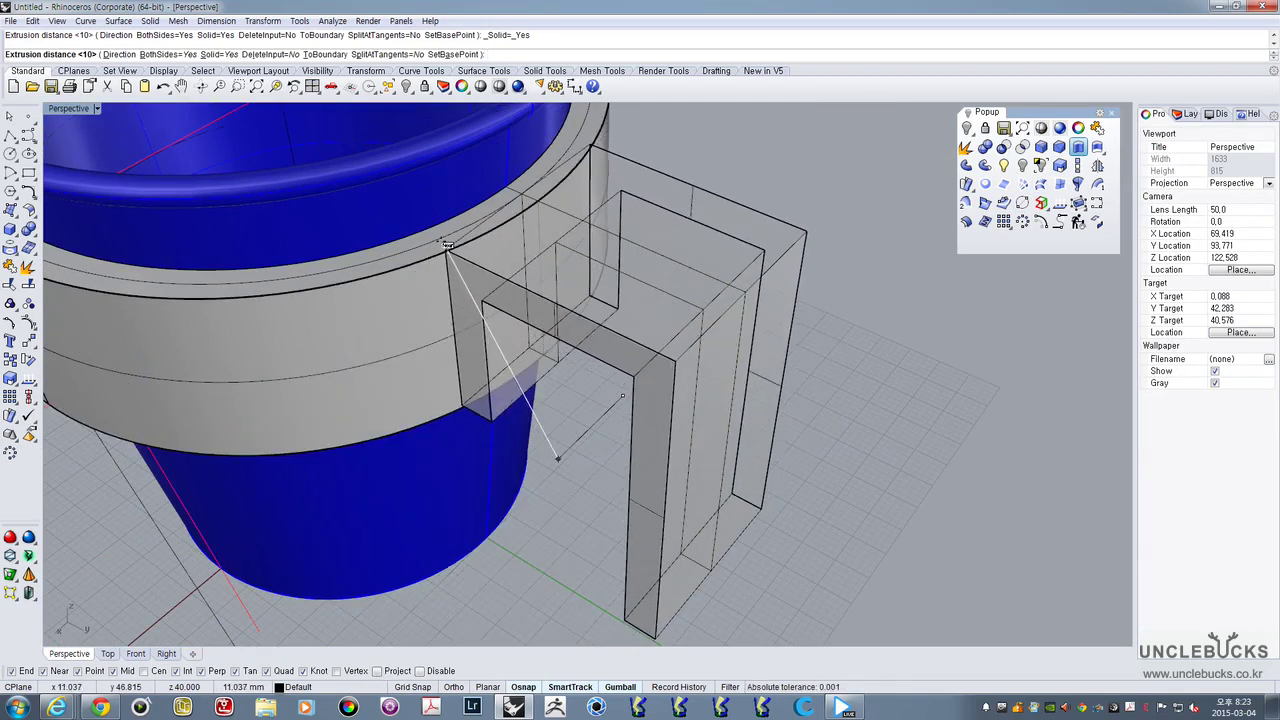
right_drag(447, 245, 557, 229)
key(Return)
key(Escape)
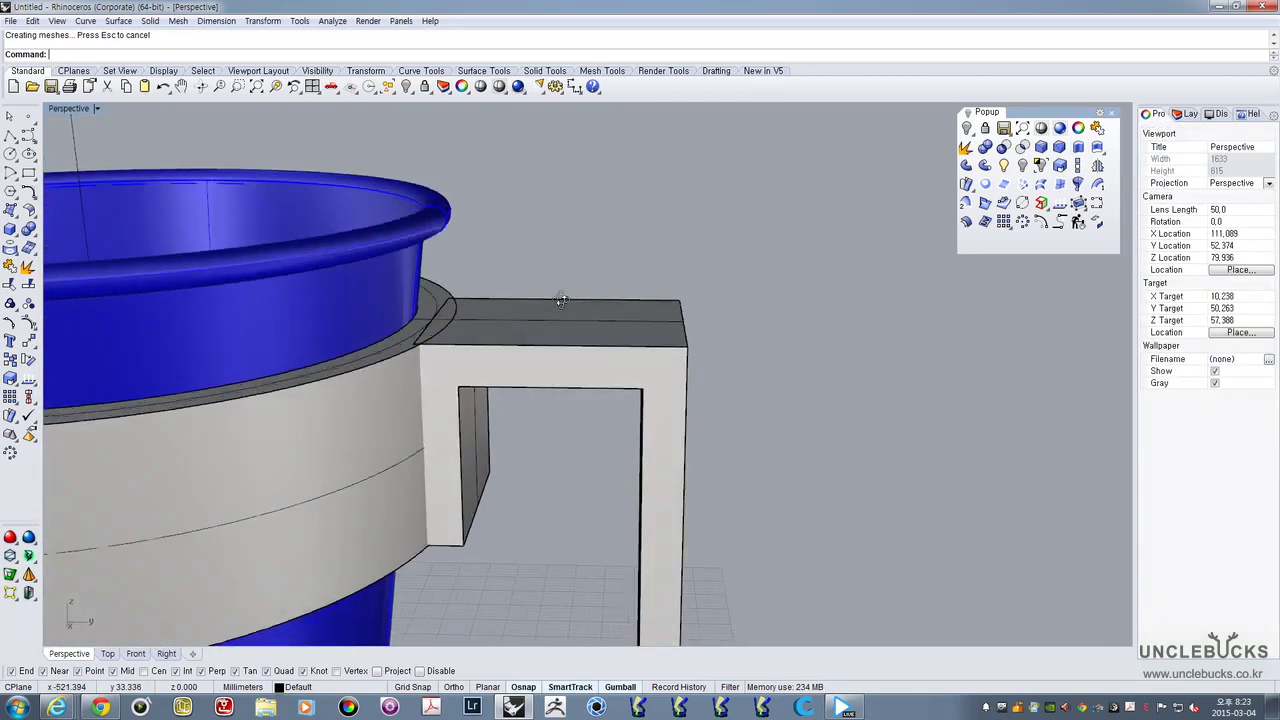
Examine how the extruded handle meets the outer wall of the band from several angles
right_drag(561, 300, 560, 350)
click(559, 285)
shift+click(470, 318)
right_drag(449, 371, 594, 275)
scroll(509, 286, up, 5)
key(Escape)
click(585, 354)
key(Escape)
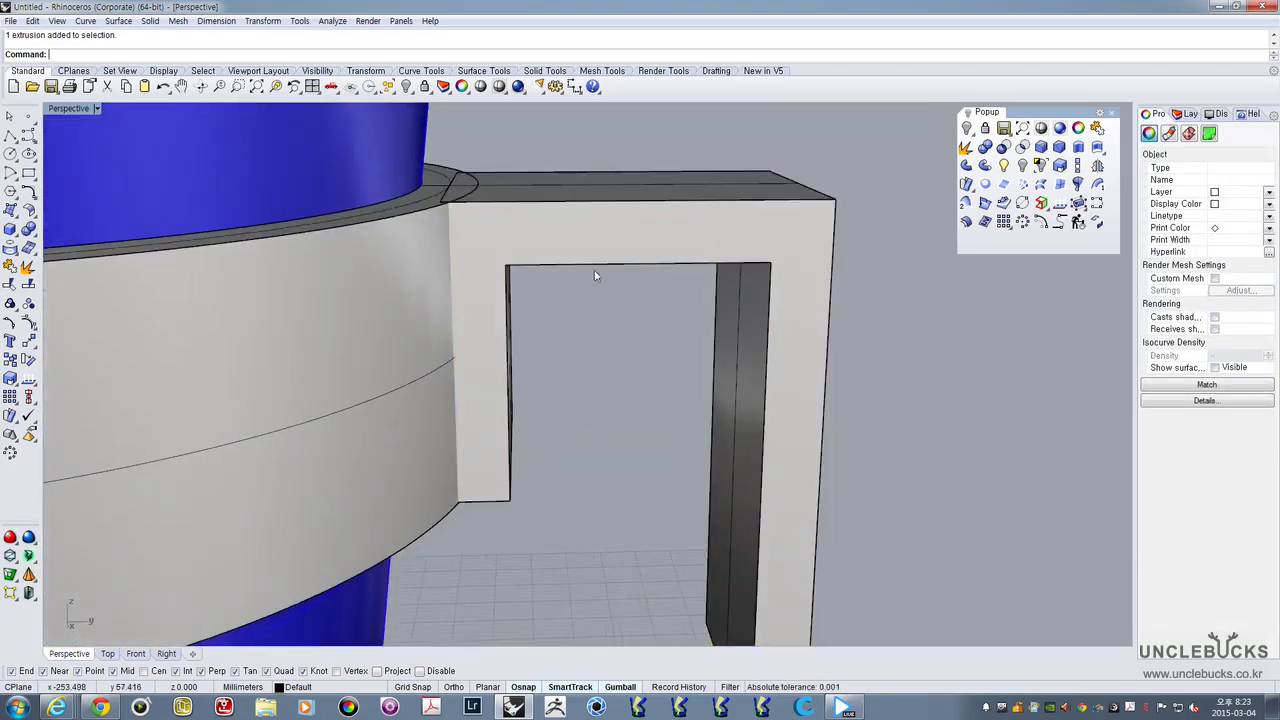
Move the extruded handle 0.5 mm along the Y axis and check its corner against the band's edge
click(500, 323)
right_drag(500, 323, 479, 360)
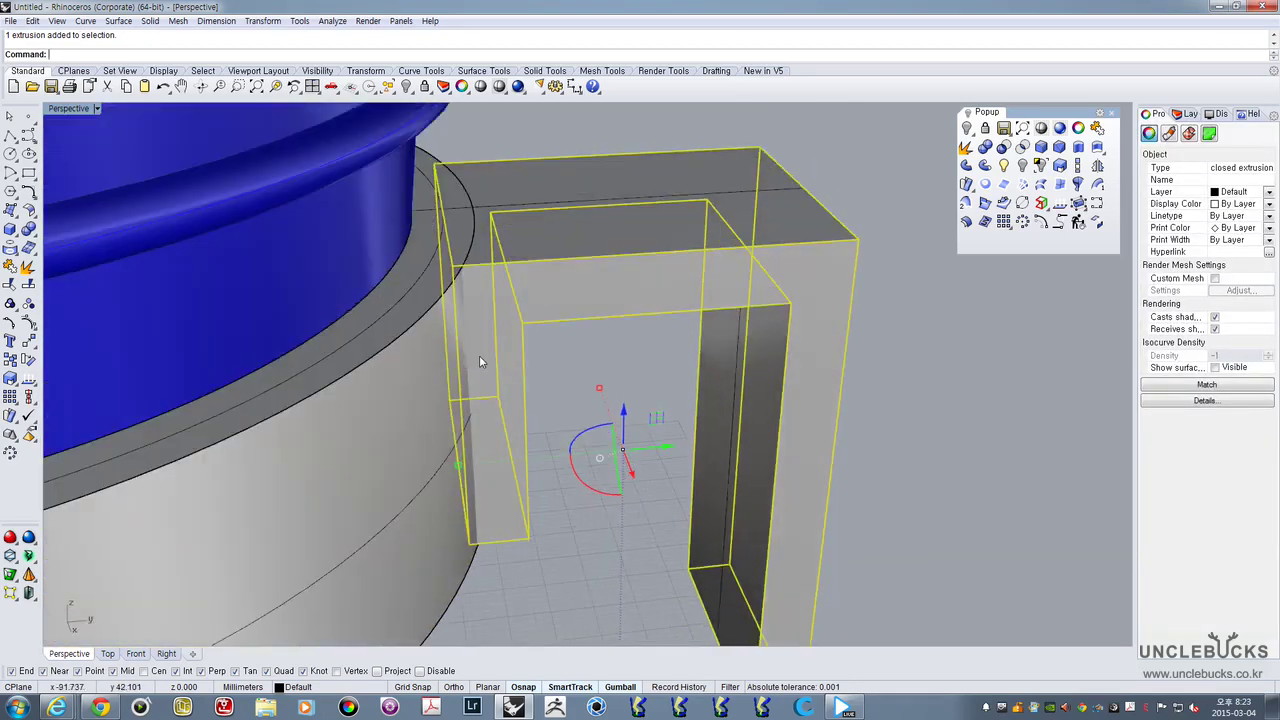
scroll(467, 275, up, 4)
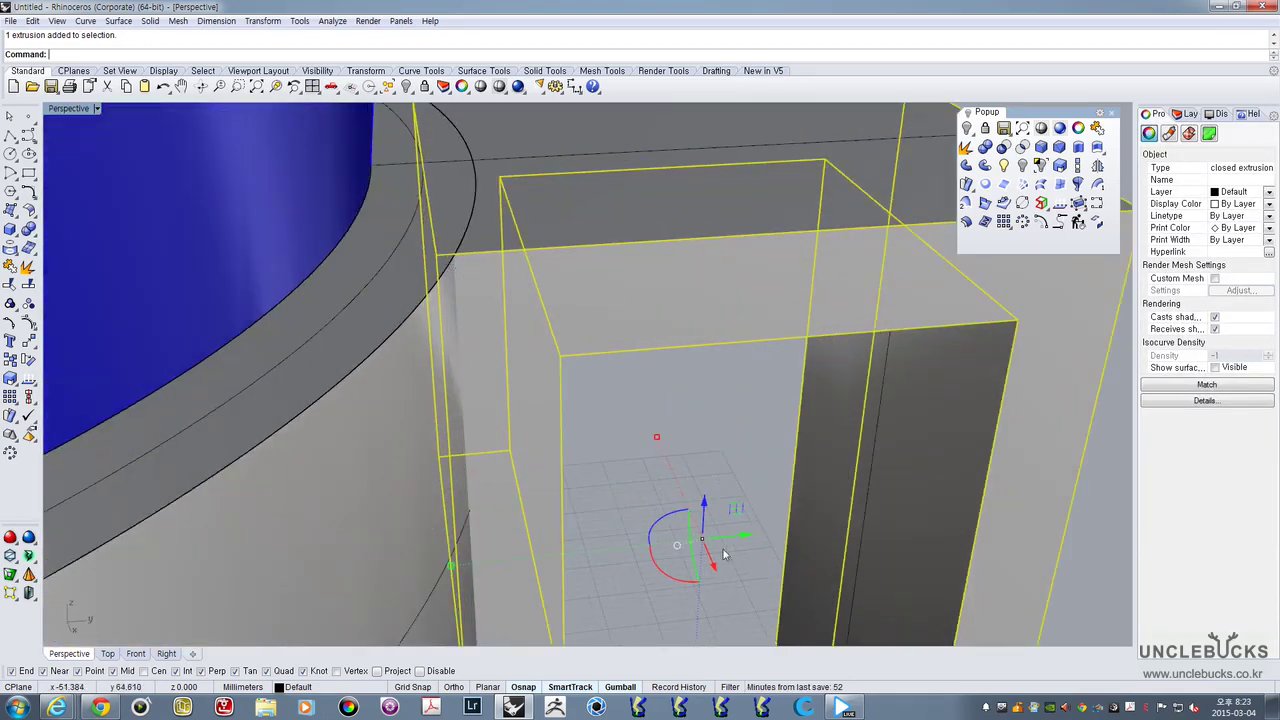
click(726, 543)
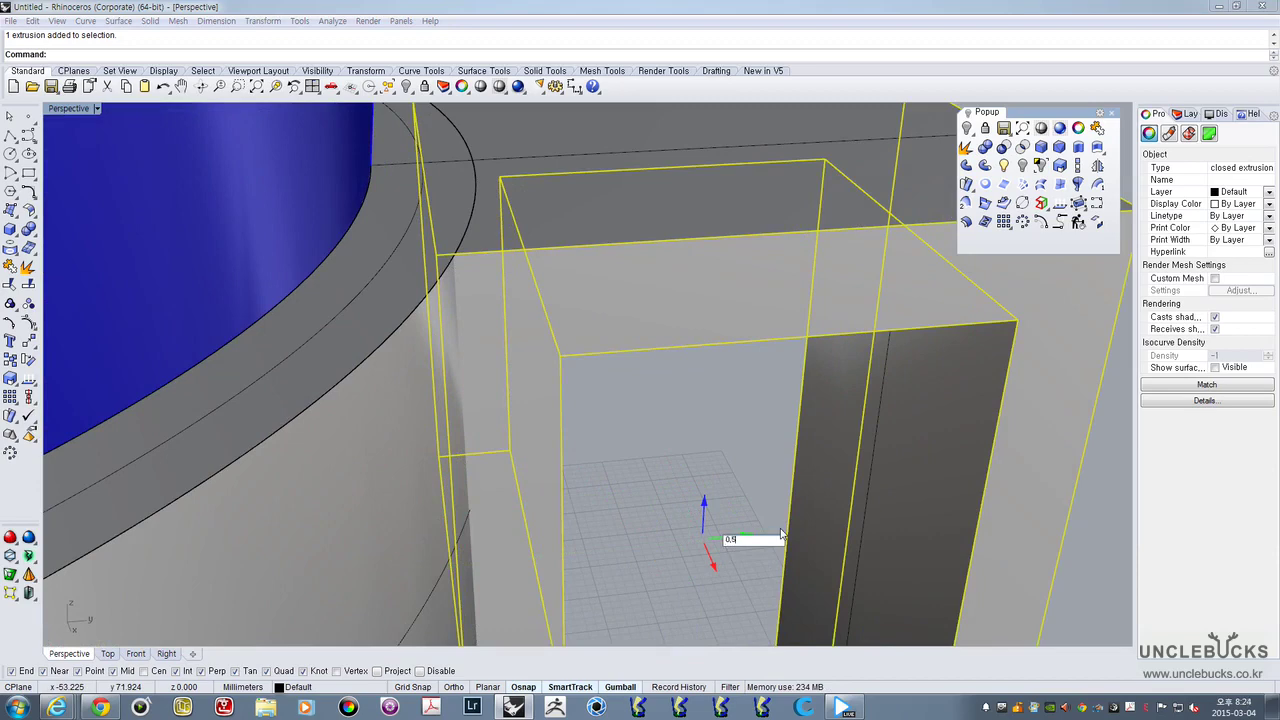
key(Return)
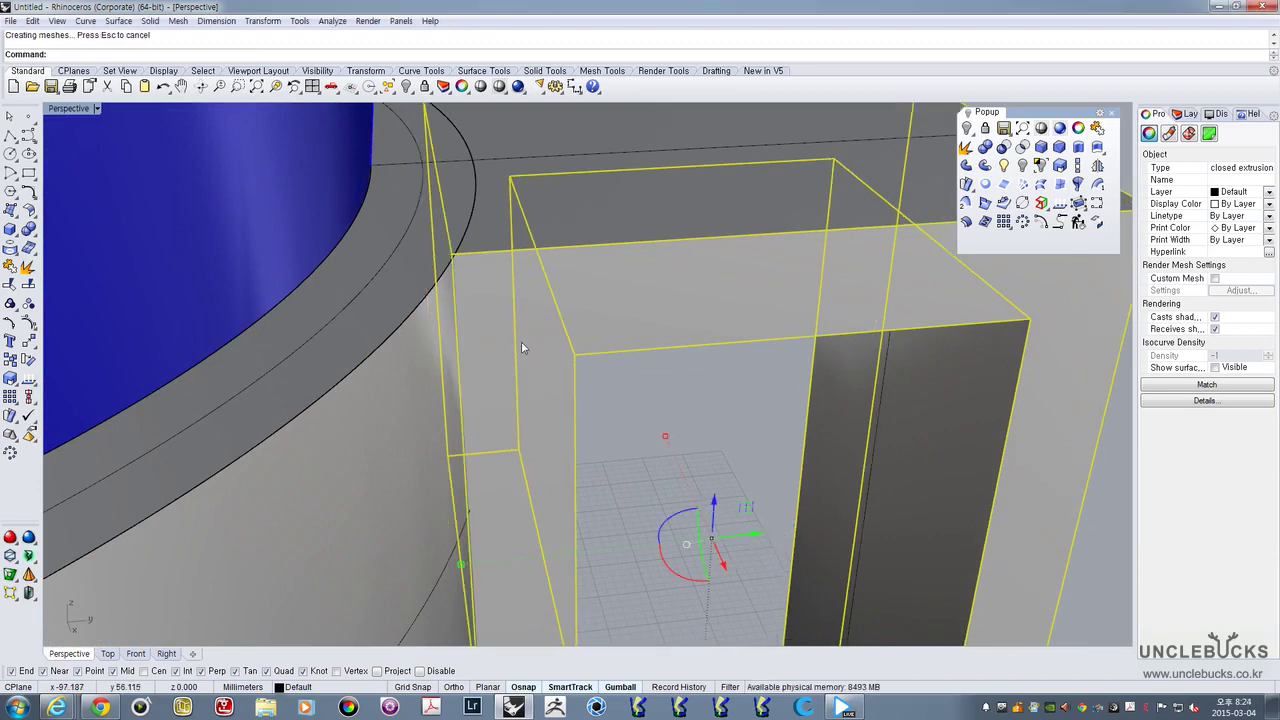
scroll(521, 347, up, 6)
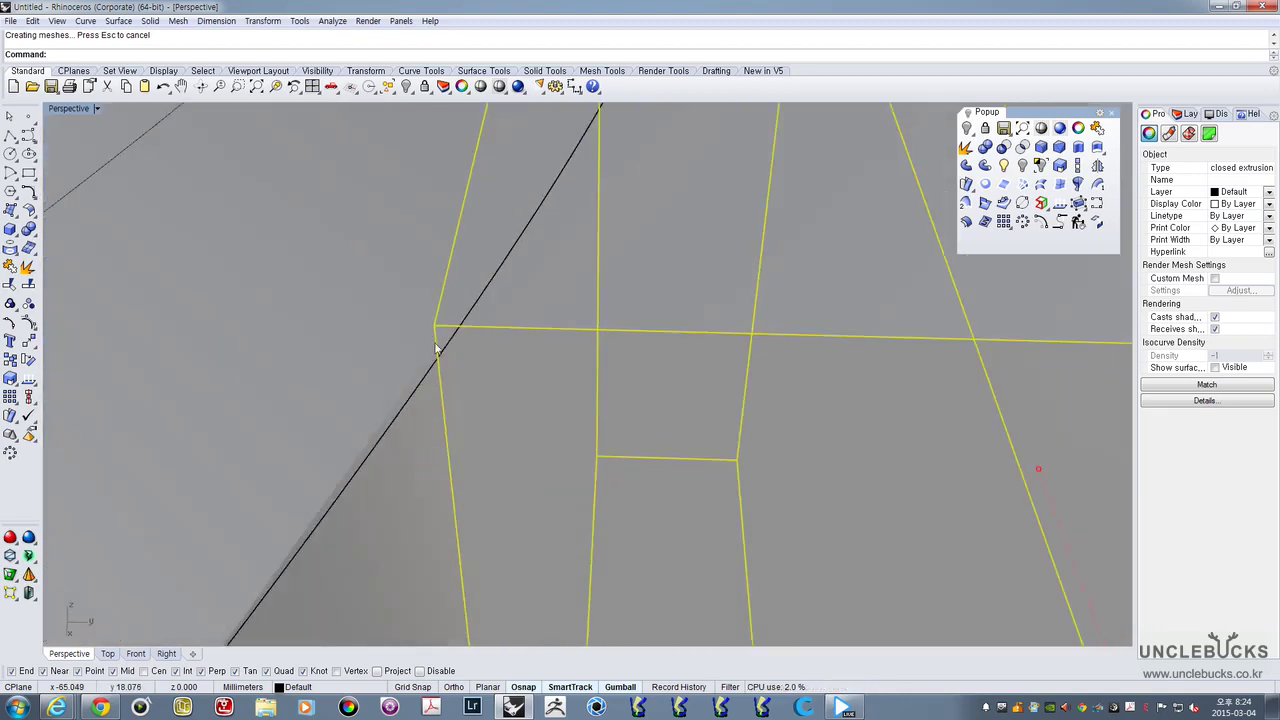
Select the band and the shifted handle and combine them with a Boolean union
scroll(436, 345, down, 7)
click(543, 473)
click(424, 439)
shift+click(508, 357)
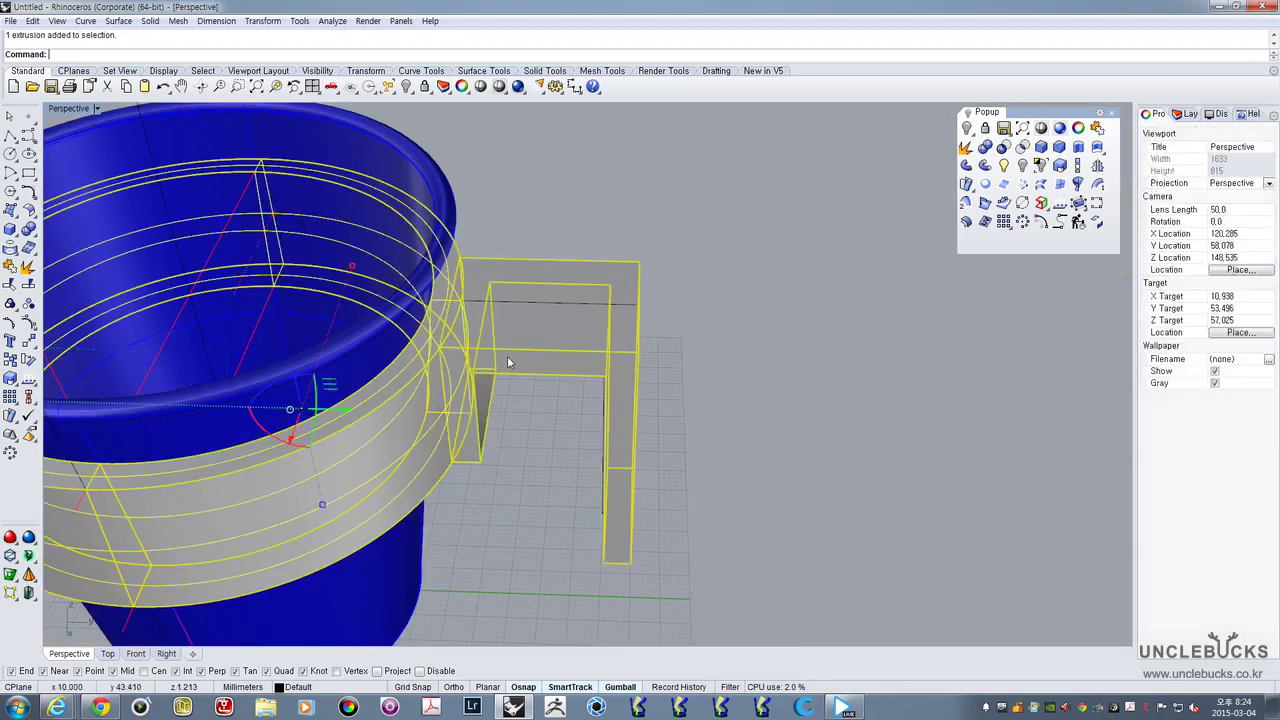
right_drag(507, 356, 607, 352)
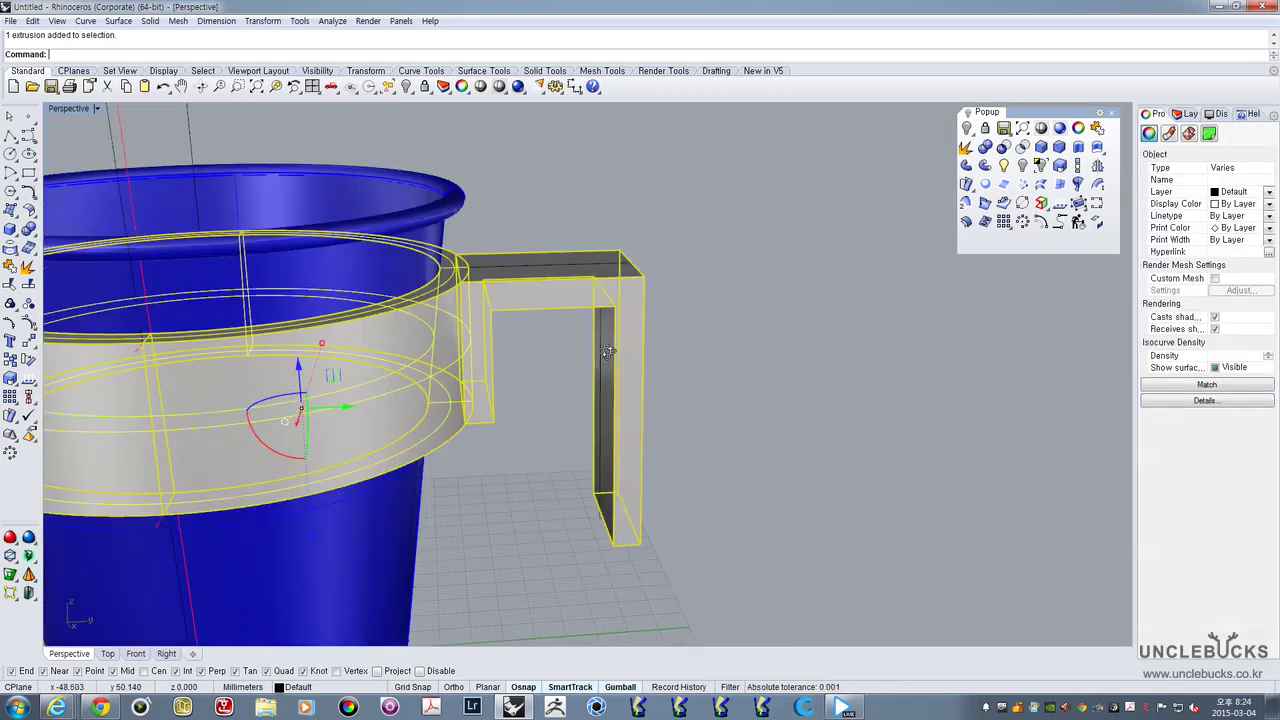
click(985, 147)
right_drag(755, 280, 657, 388)
scroll(700, 378, down, 3)
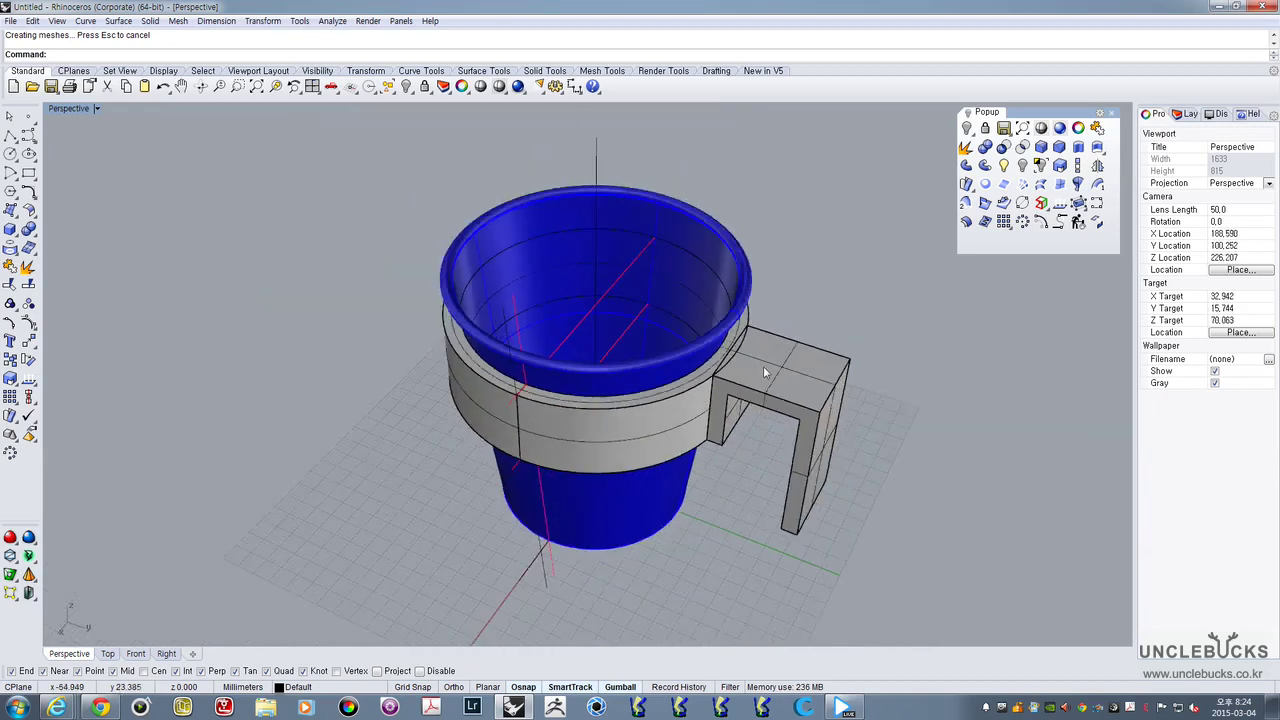
Duplicate the united cup holder about 114 mm away along the Y axis, clear of the cup
right_drag(763, 366, 638, 332)
click(640, 318)
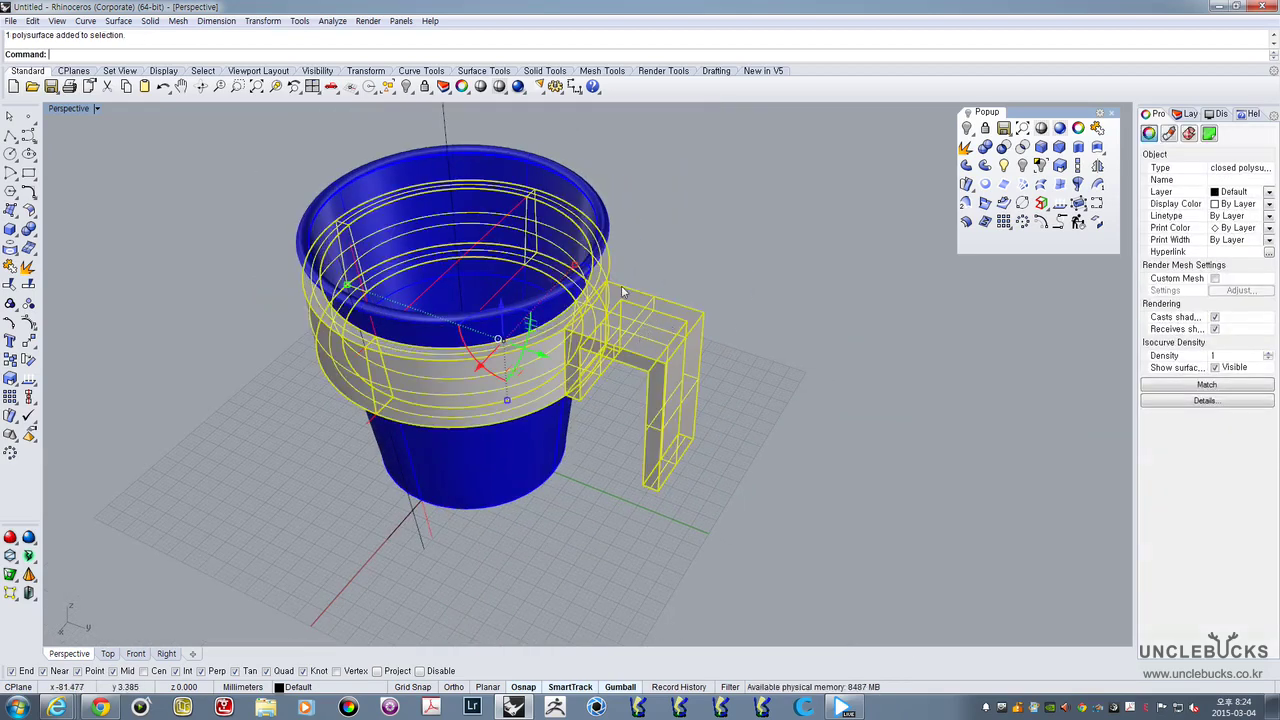
scroll(621, 288, up, 2)
scroll(621, 285, down, 3)
right_drag(621, 285, 520, 338)
scroll(483, 343, up, 2)
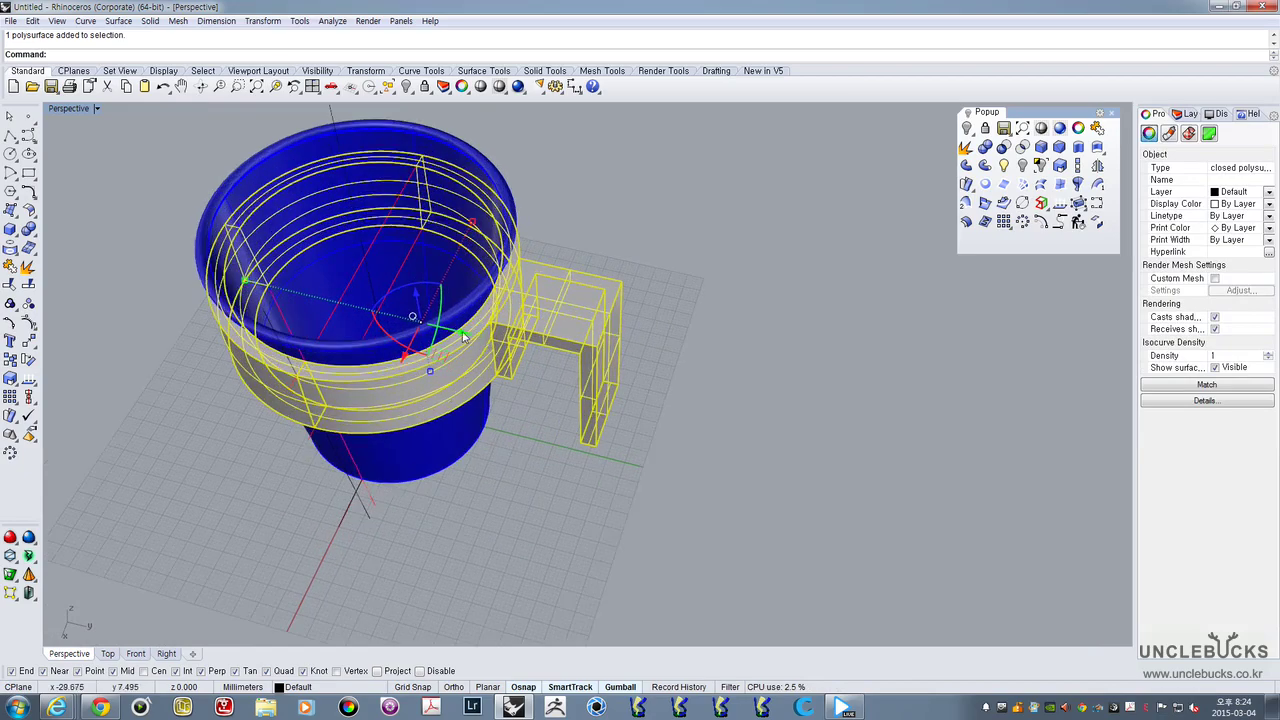
drag(463, 337, 768, 390)
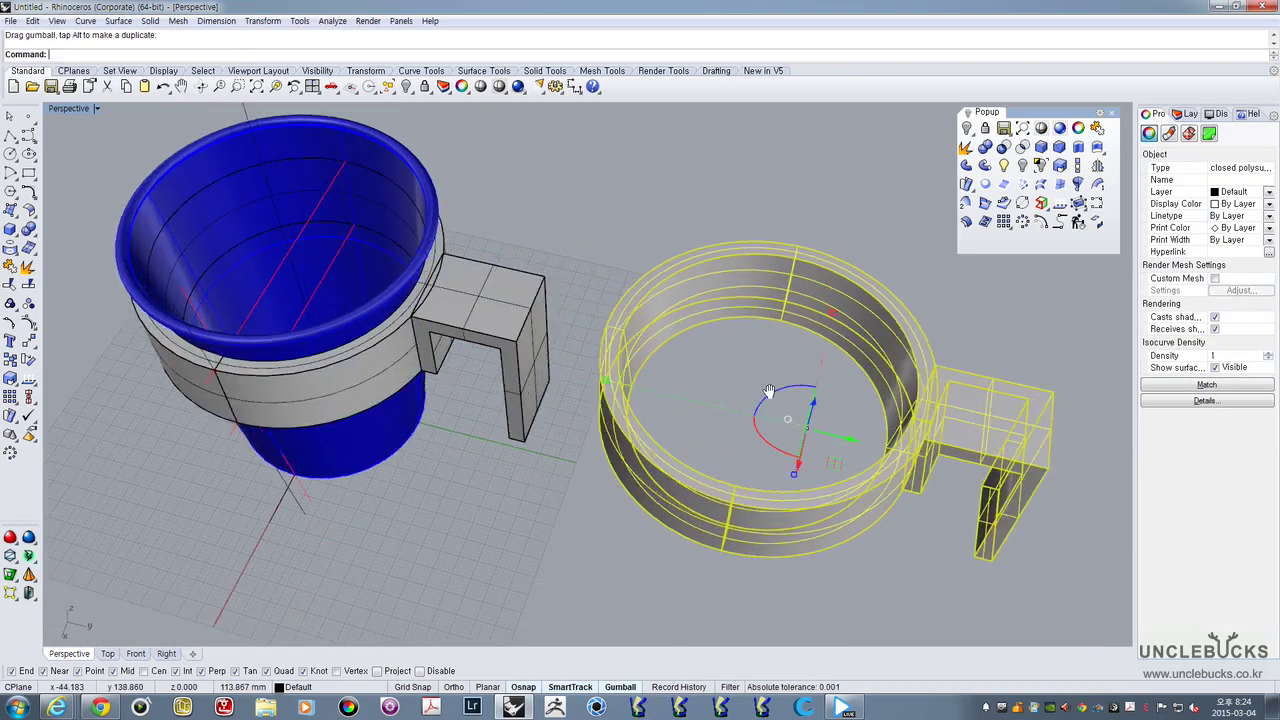
Examine the seam lines where the handle meets the band on top of the duplicated holder
scroll(768, 390, up, 8)
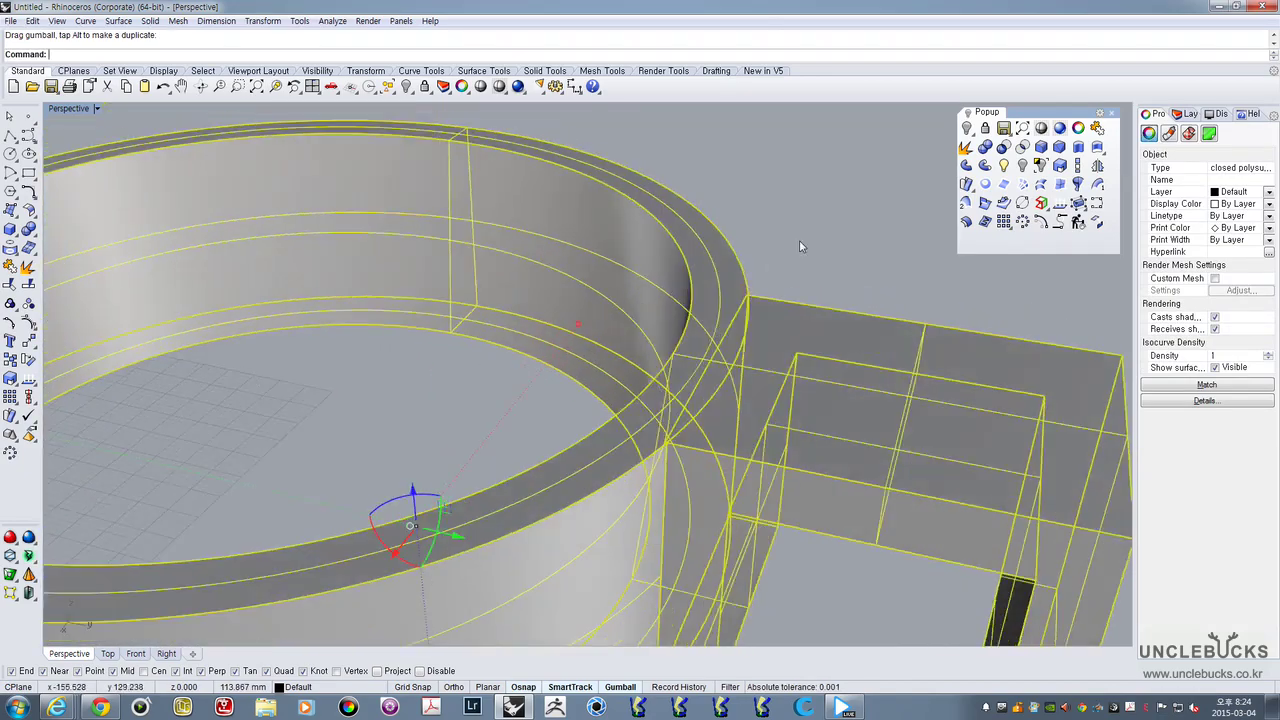
click(799, 246)
scroll(765, 300, up, 5)
scroll(729, 303, down, 1)
right_drag(726, 294, 706, 288)
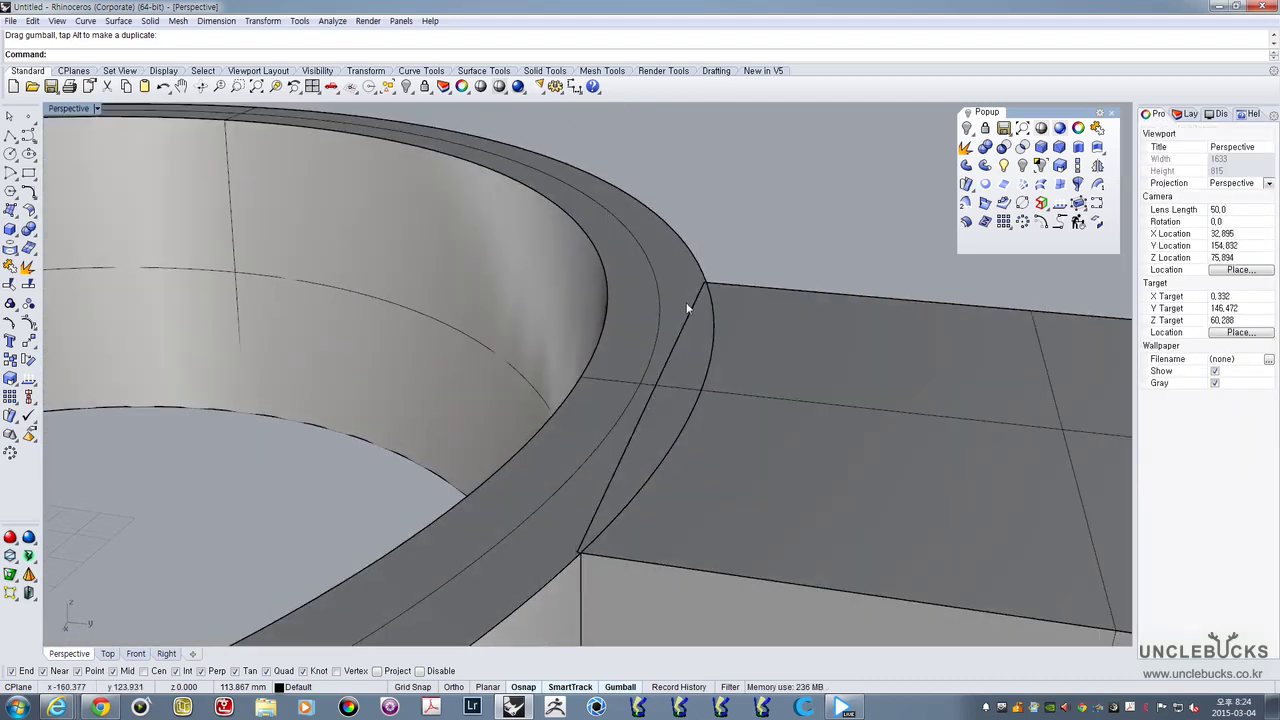
scroll(687, 304, down, 4)
right_drag(625, 322, 645, 341)
scroll(645, 341, down, 8)
shift+right_drag(725, 292, 706, 265)
shift+right_drag(835, 294, 684, 329)
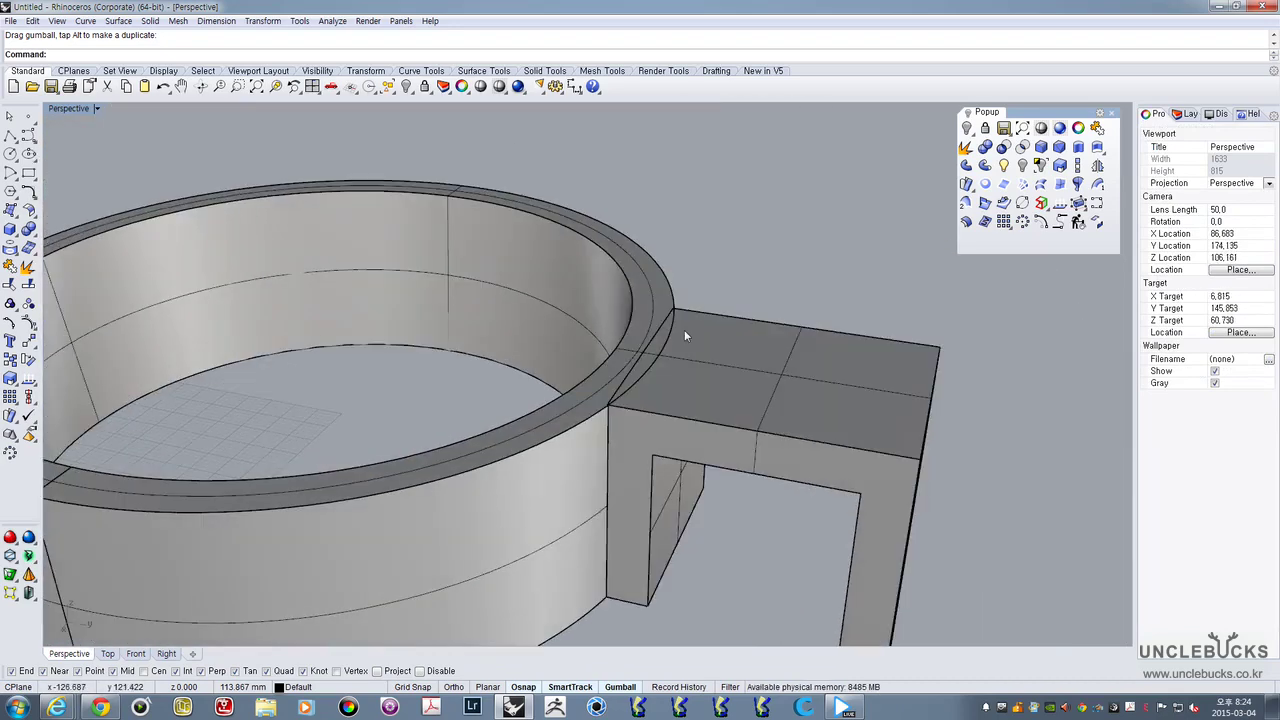
scroll(684, 336, up, 2)
scroll(629, 328, down, 3)
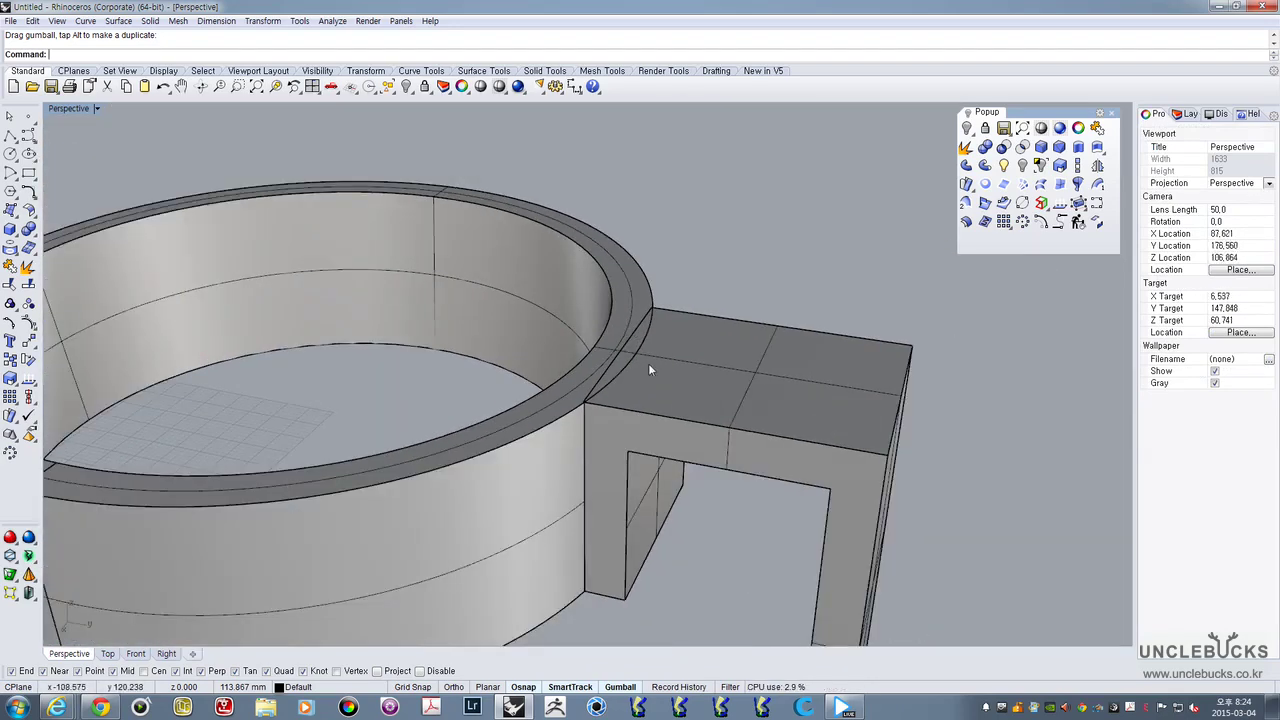
right_drag(615, 365, 721, 346)
Explode the duplicated cup holder into separate surfaces and clear the selection
click(774, 295)
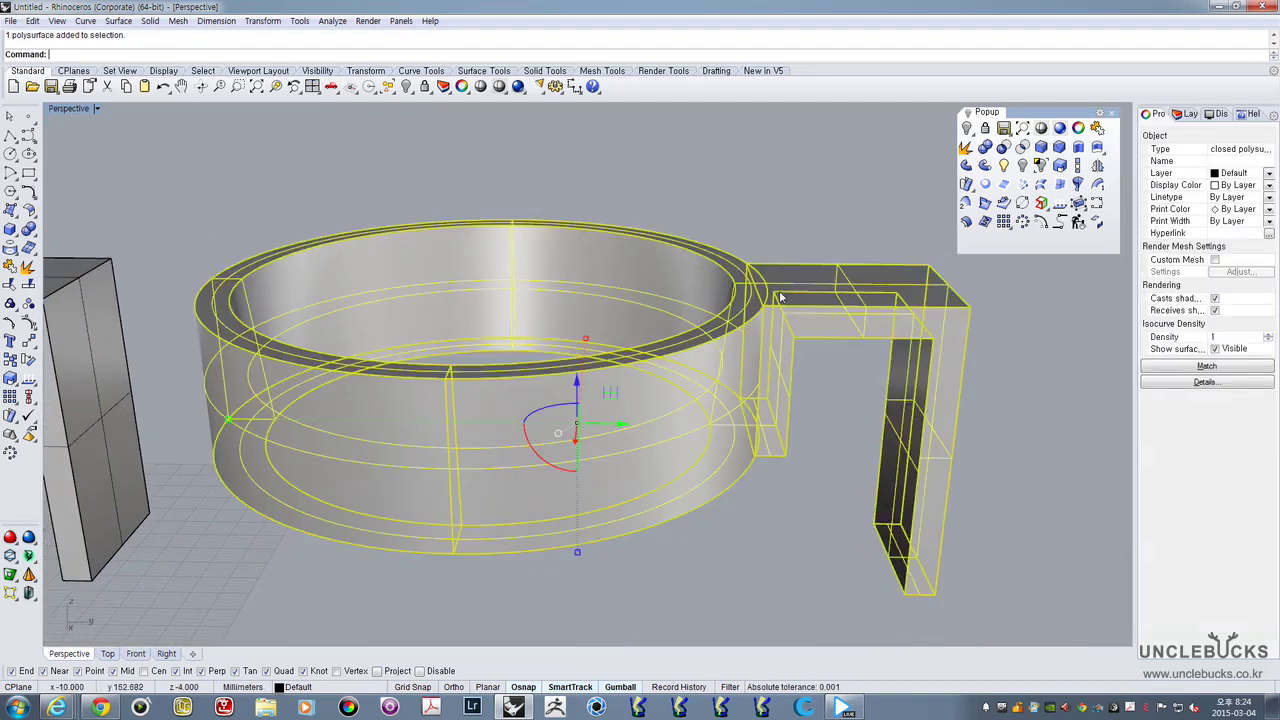
mouse_move(774, 295)
right_down()
mouse_move(780, 320)
mouse_move(760, 330)
mouse_move(763, 297)
mouse_move(750, 304)
mouse_move(749, 291)
mouse_move(731, 340)
mouse_move(777, 294)
right_up()
scroll(731, 338, up, 6)
scroll(731, 338, down, 4)
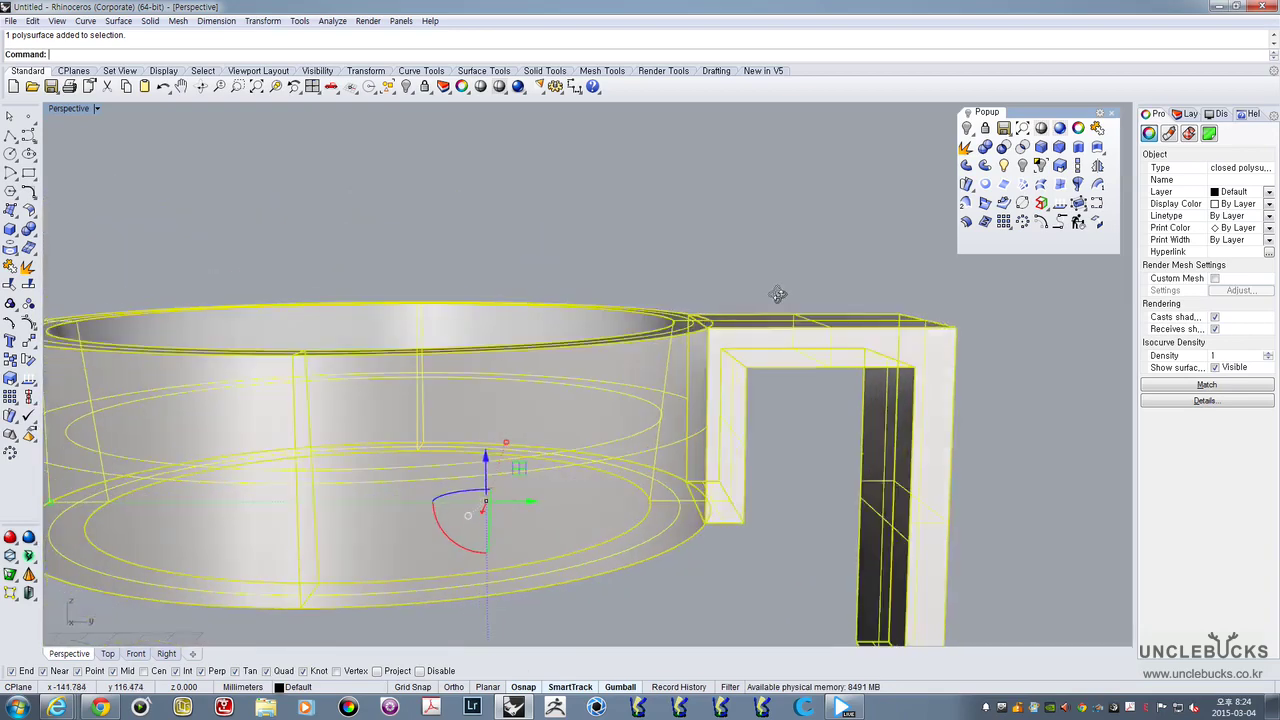
click(964, 149)
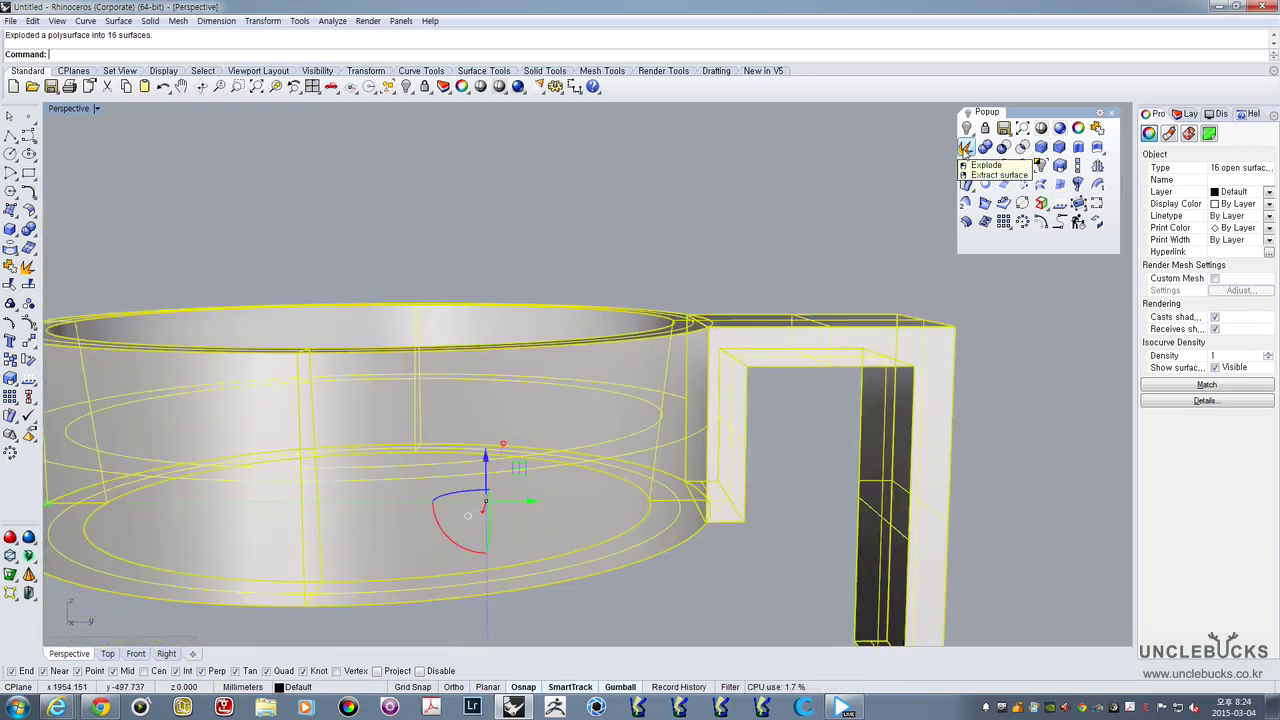
right_drag(770, 282, 739, 330)
click(739, 330)
Delete the separate top surfaces of the duplicate's band and handle, including the sliver at their junction
click(700, 303)
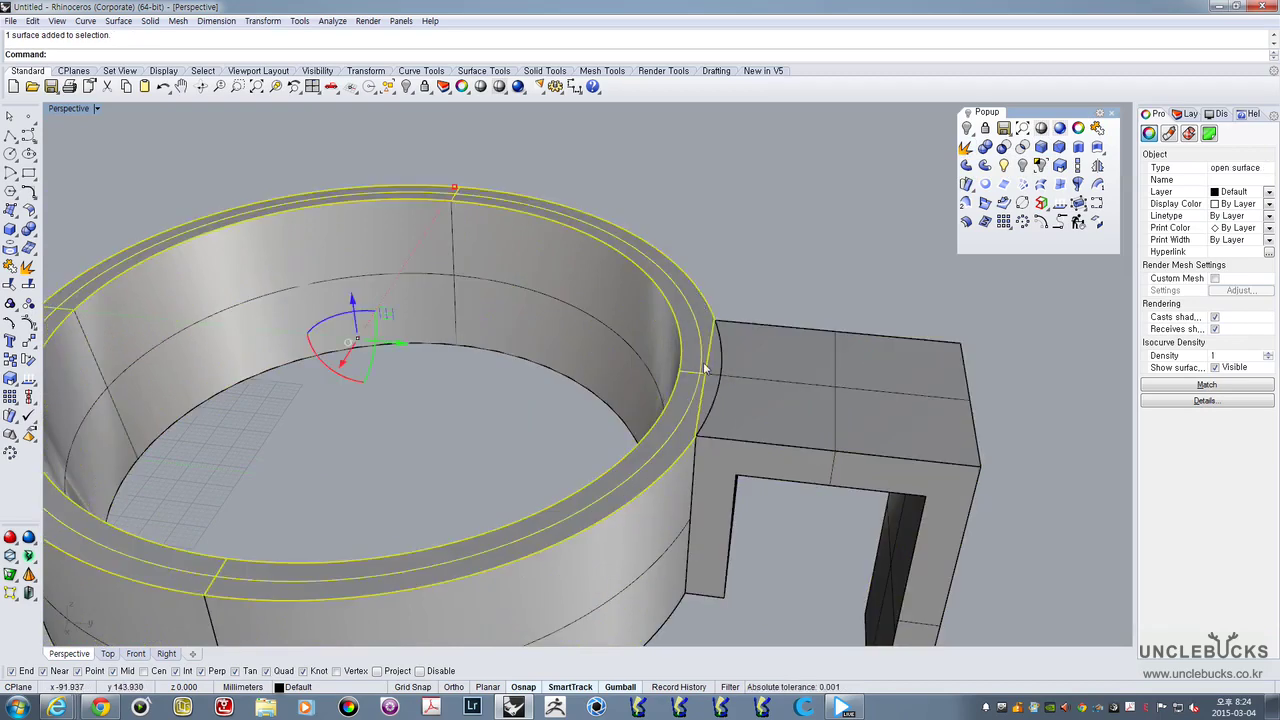
click(711, 390)
right_drag(675, 423, 578, 342)
key(Delete)
scroll(530, 443, up, 6)
click(526, 449)
key(Delete)
scroll(578, 349, down, 7)
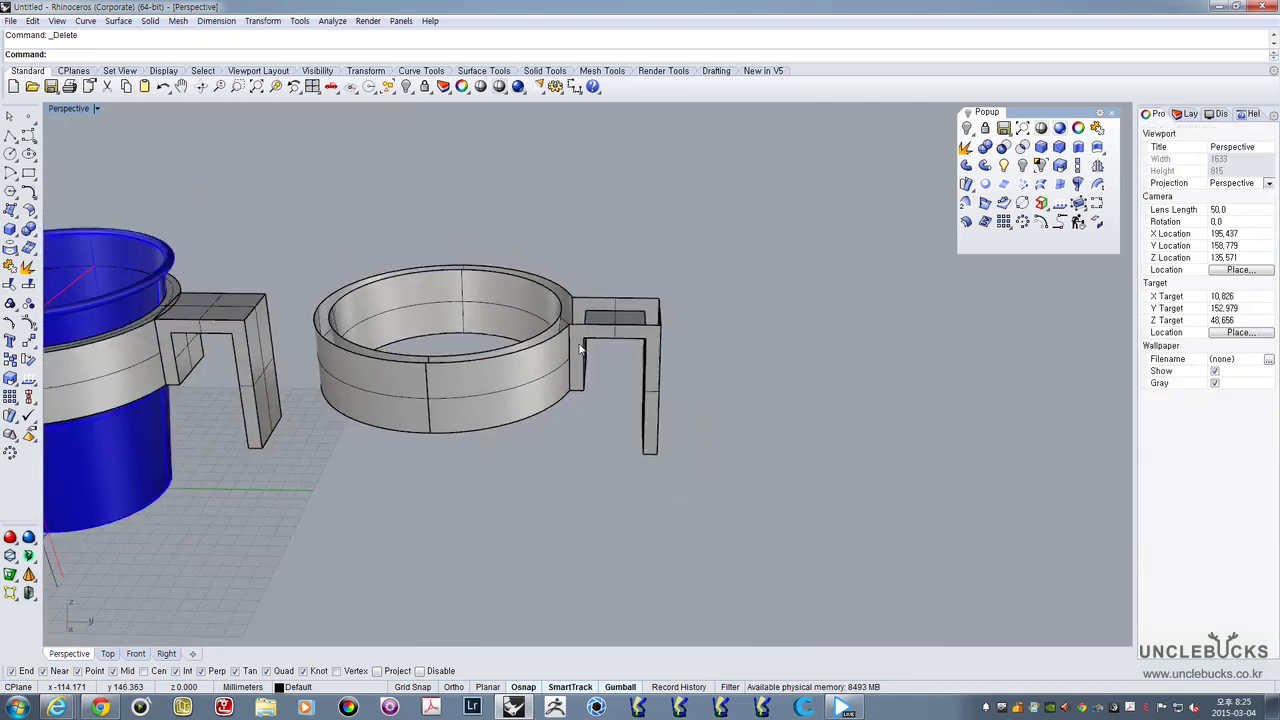
Select all remaining surfaces of the duplicated holder and join them
shift+right_drag(345, 256, 443, 265)
drag(410, 258, 813, 564)
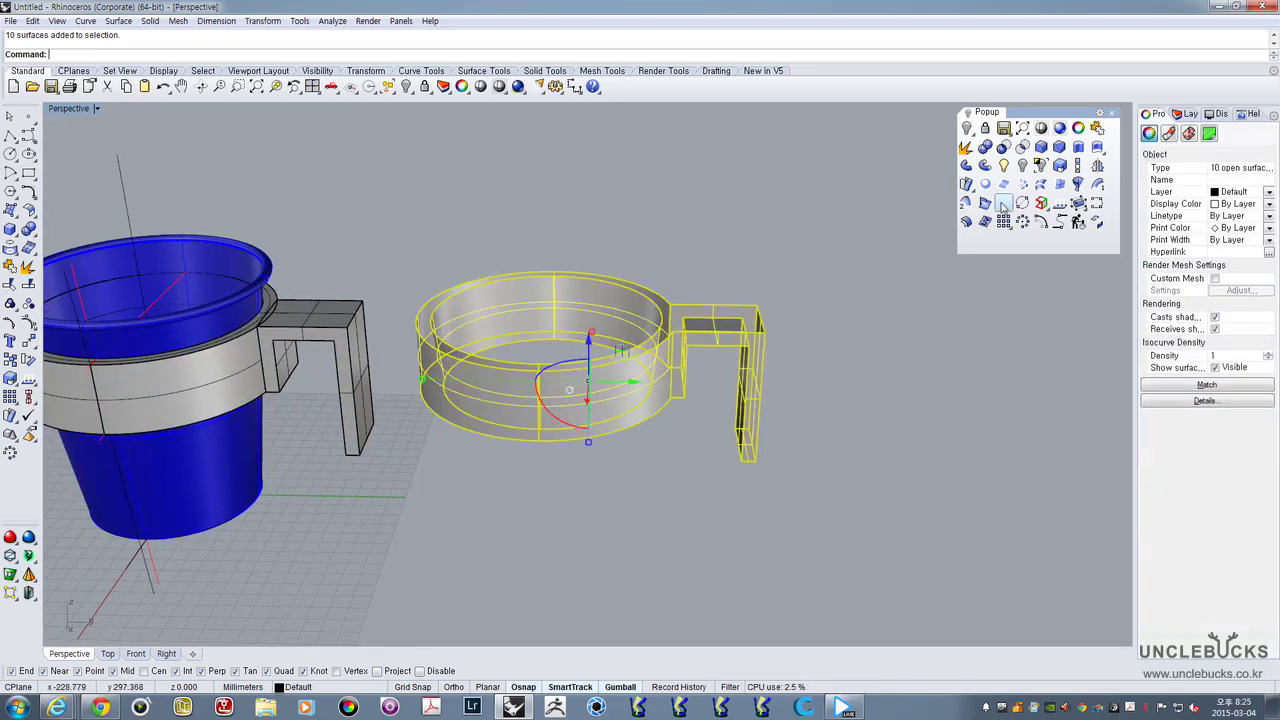
click(1097, 129)
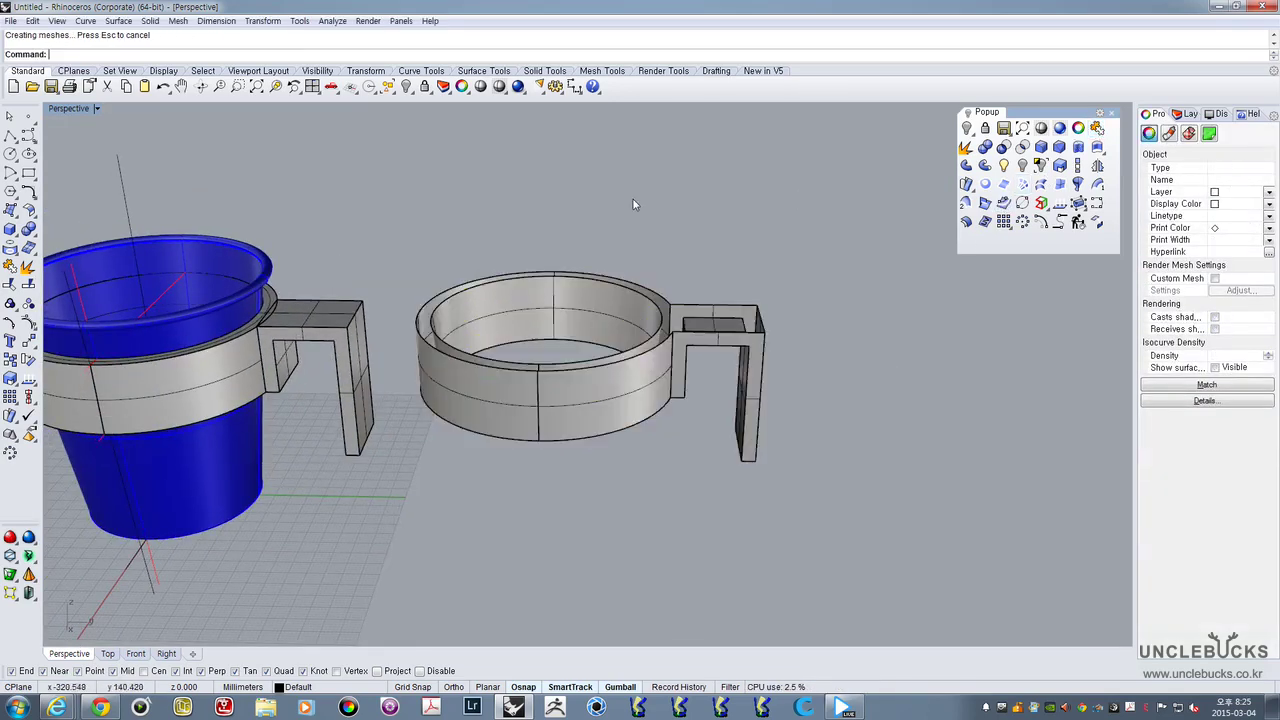
Start a planar surface from the open top edges of the duplicated band and handle
scroll(666, 335, up, 7)
mouse_move(672, 346)
right_down()
mouse_move(661, 394)
mouse_move(666, 357)
right_up()
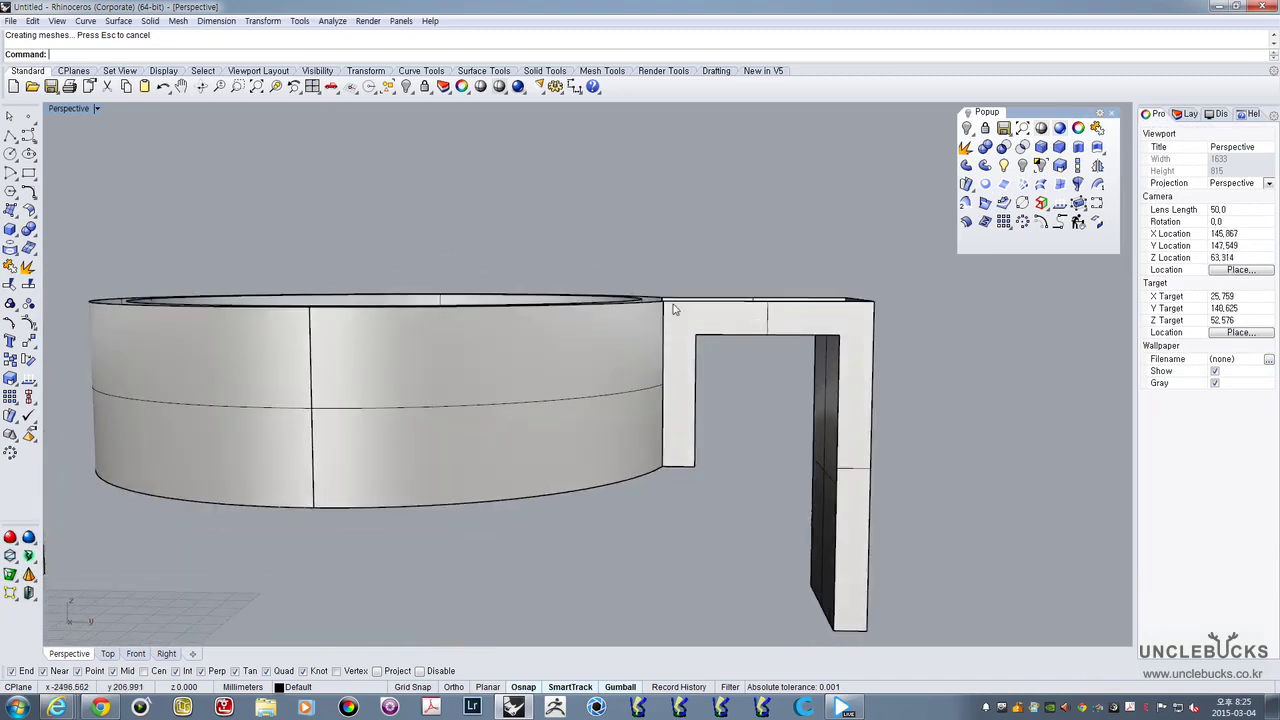
right_drag(674, 306, 652, 338)
right_drag(785, 247, 700, 340)
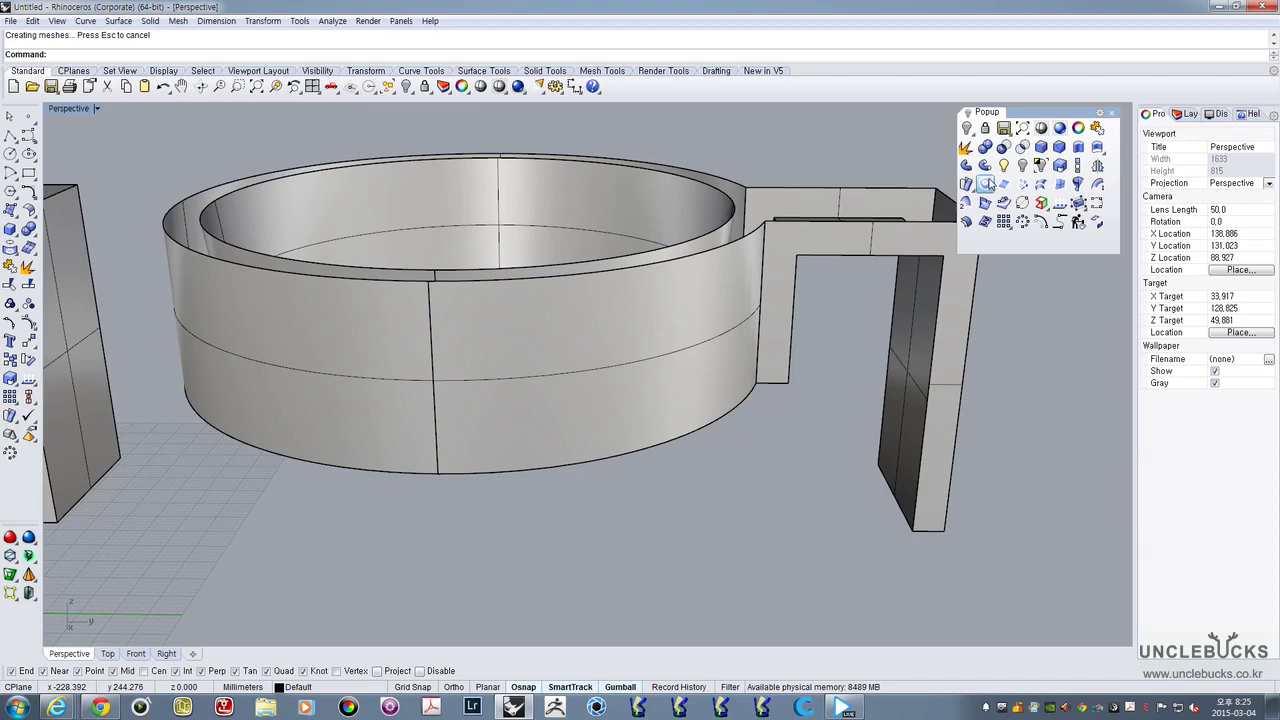
click(986, 185)
right_drag(693, 288, 681, 245)
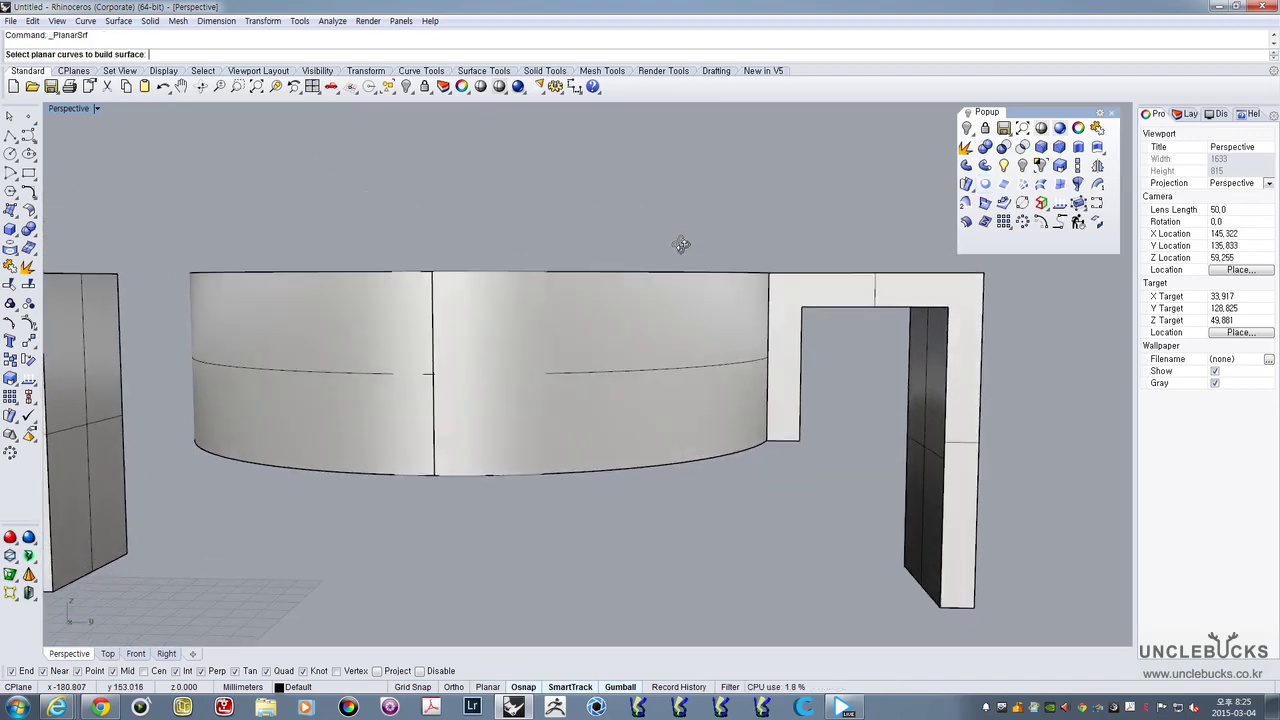
drag(156, 210, 1017, 279)
right_drag(590, 275, 583, 365)
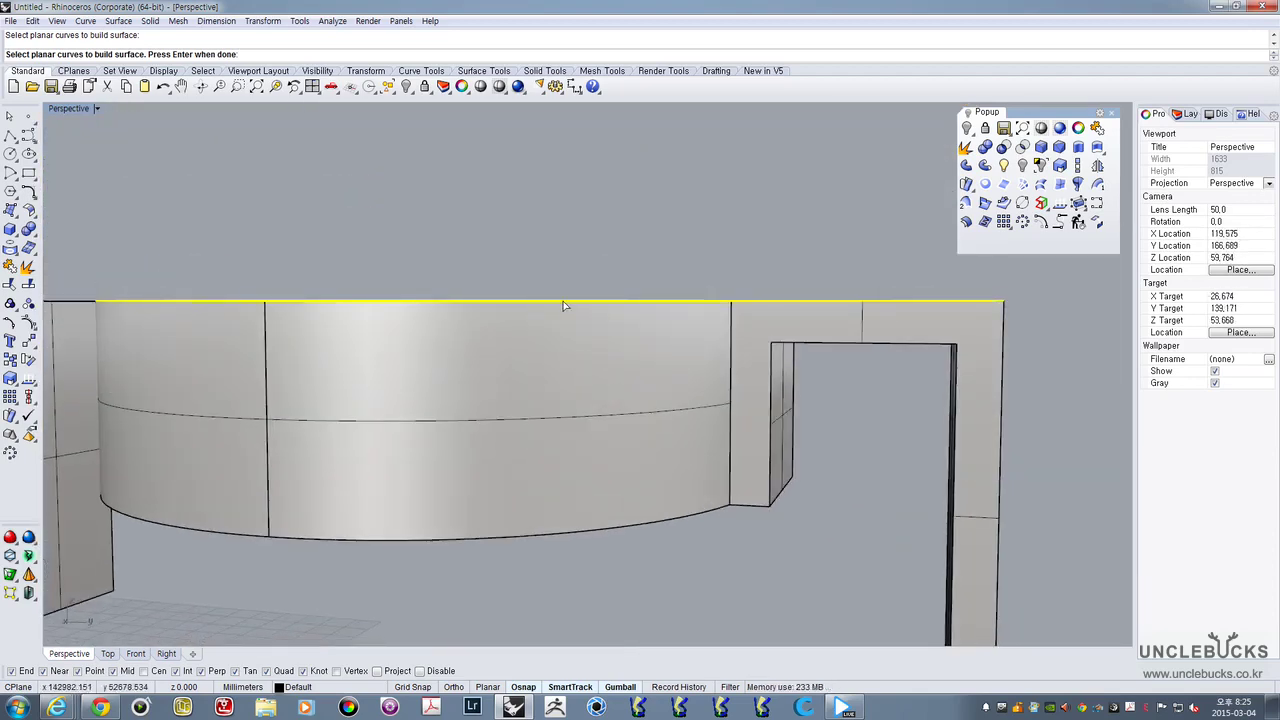
right_drag(563, 305, 704, 323)
right_drag(803, 249, 762, 392)
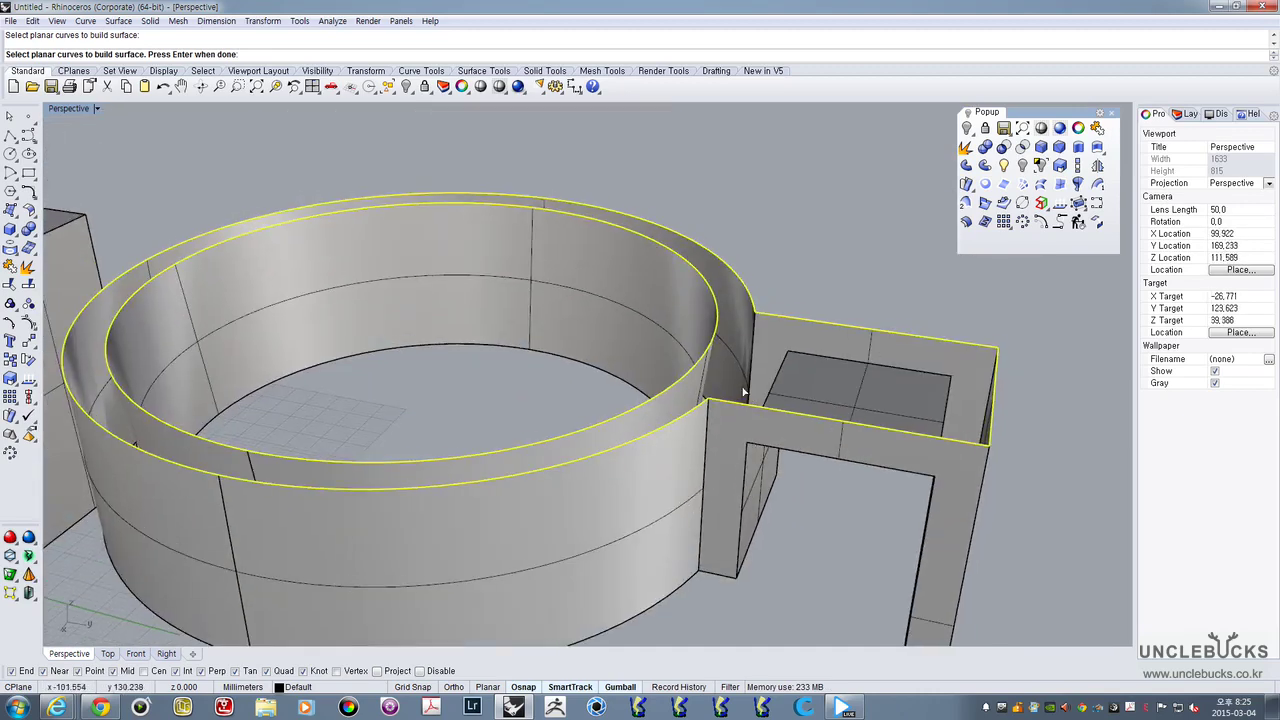
Build the planar top surface on the ring-and-handle copy from its selected edges and join it to the walls
right_click(743, 391)
right_drag(731, 320, 600, 340)
scroll(754, 340, down, 4)
click(707, 338)
scroll(585, 343, down, 3)
drag(471, 313, 846, 440)
right_drag(846, 440, 889, 363)
click(1097, 128)
scroll(718, 393, up, 3)
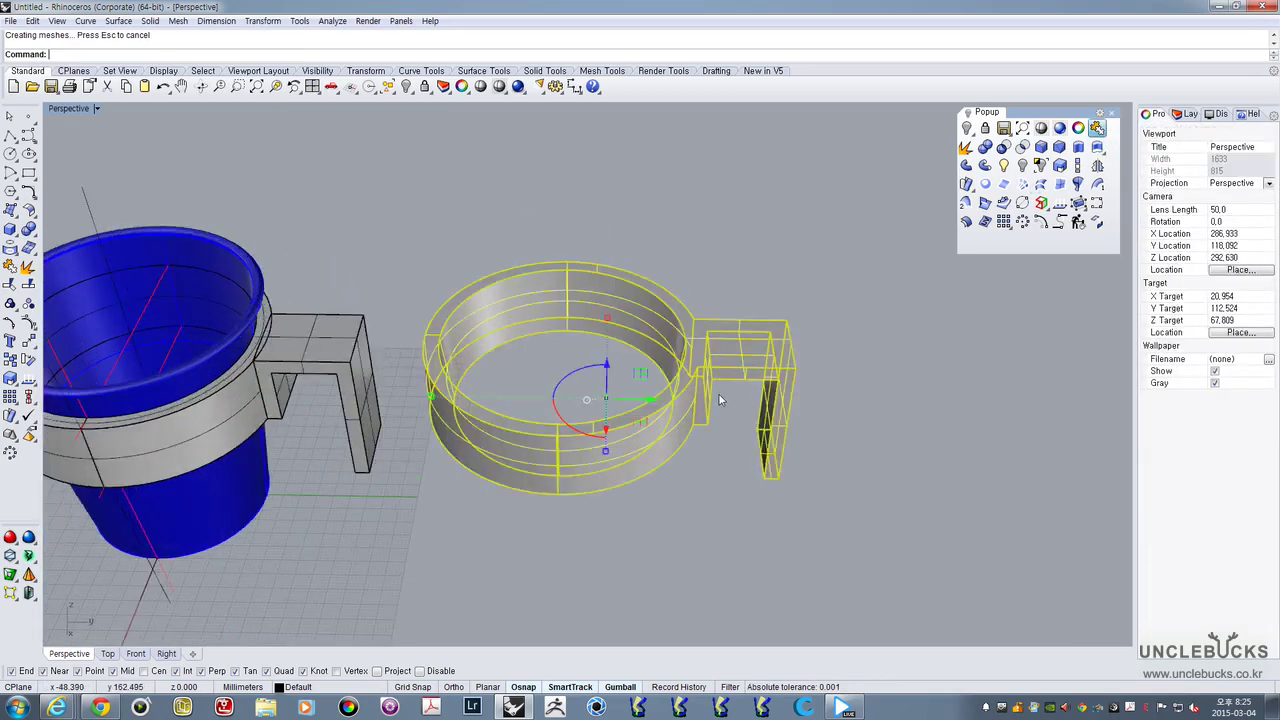
Try to close the open underside of the ring-and-handle copy with a planar surface from its bottom edges
right_drag(717, 395, 716, 230)
click(716, 230)
click(654, 376)
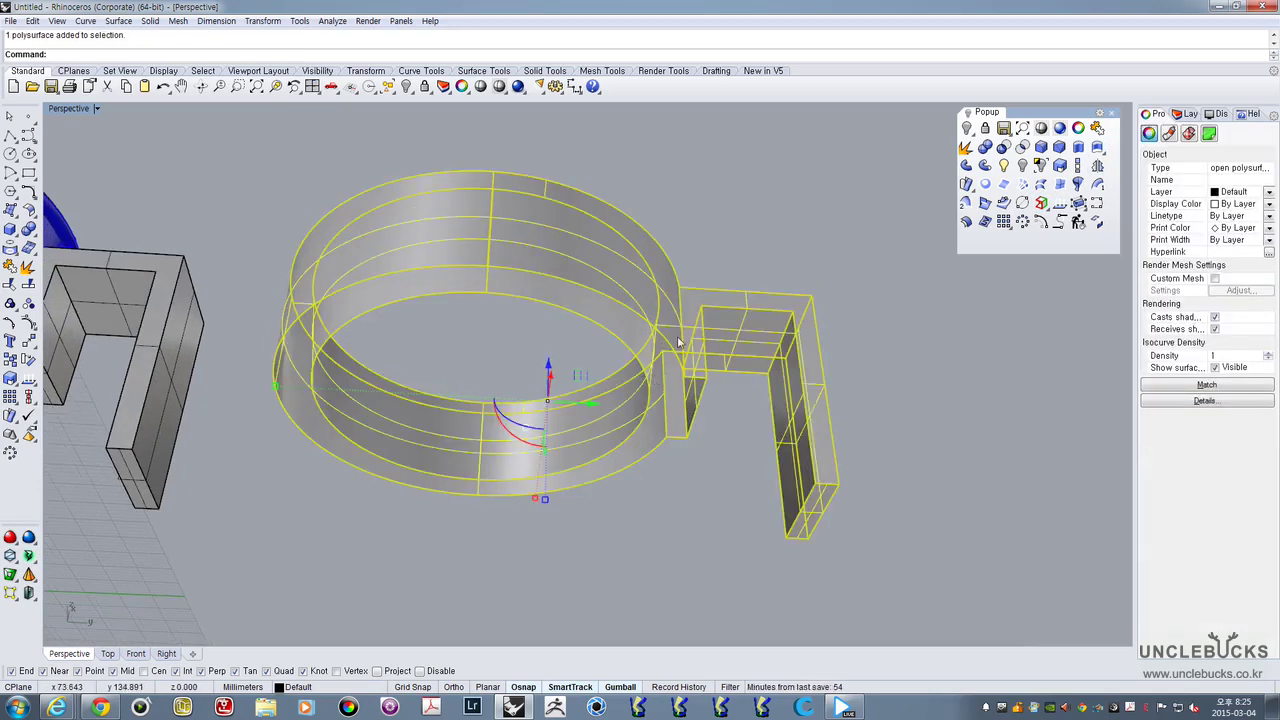
right_drag(655, 380, 646, 441)
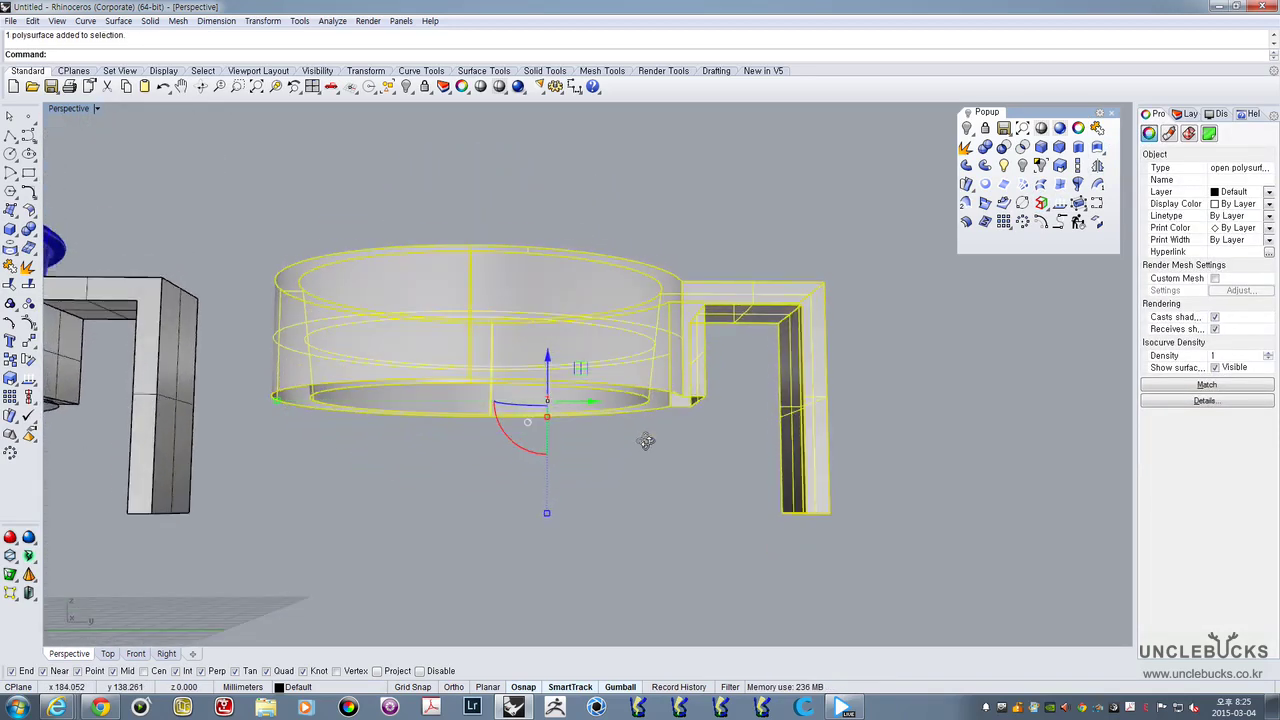
click(986, 185)
drag(597, 446, 714, 467)
mouse_move(689, 447)
right_down()
mouse_move(669, 340)
mouse_move(676, 457)
right_up()
right_click(676, 412)
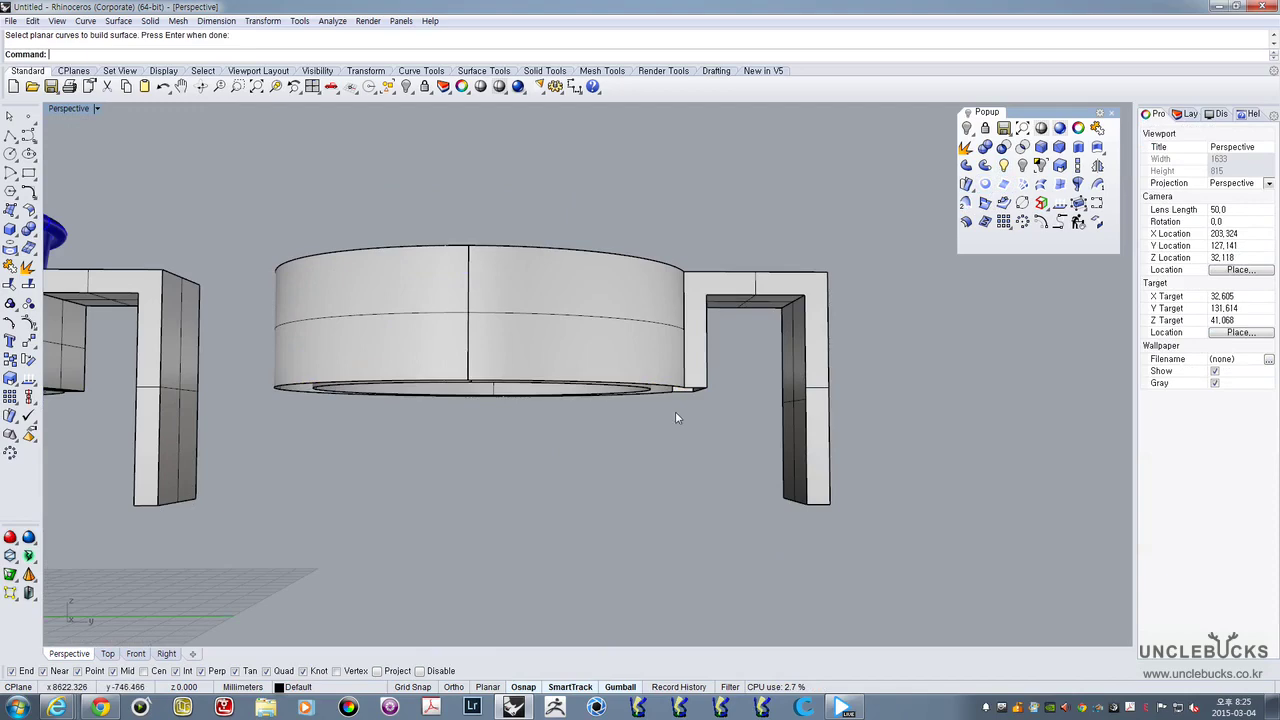
click(674, 358)
right_drag(674, 358, 676, 460)
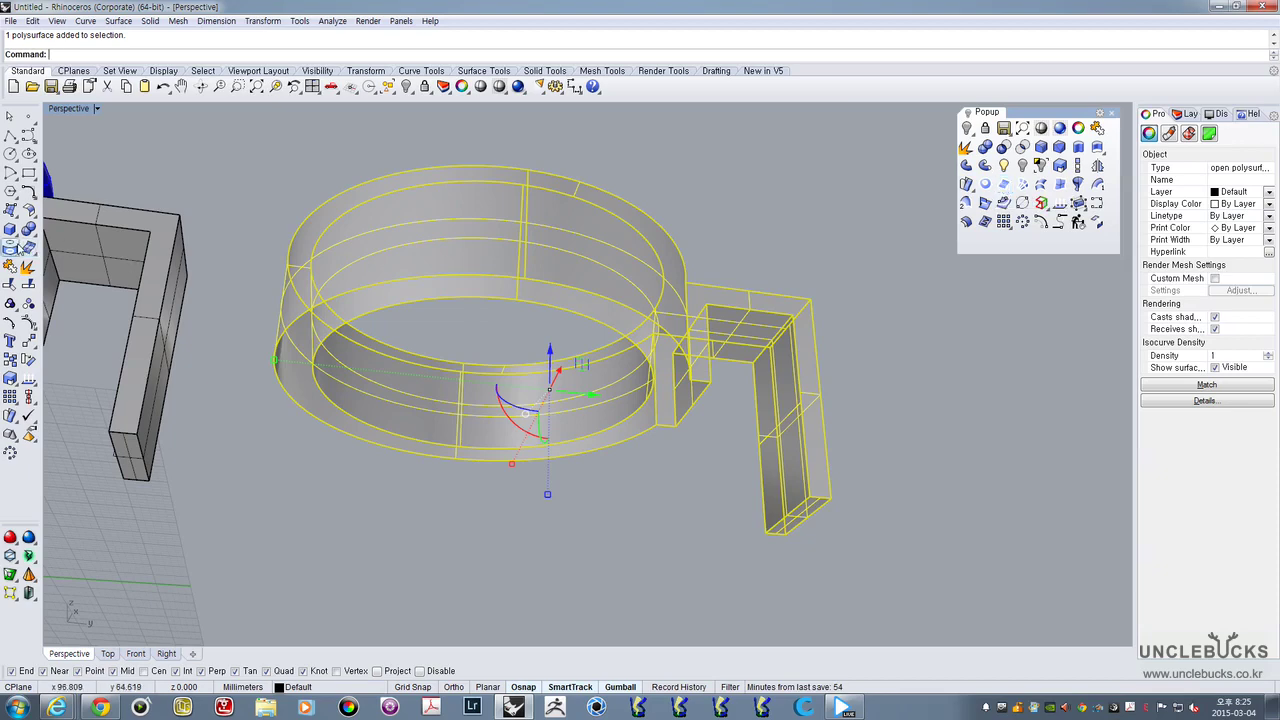
click(10, 248)
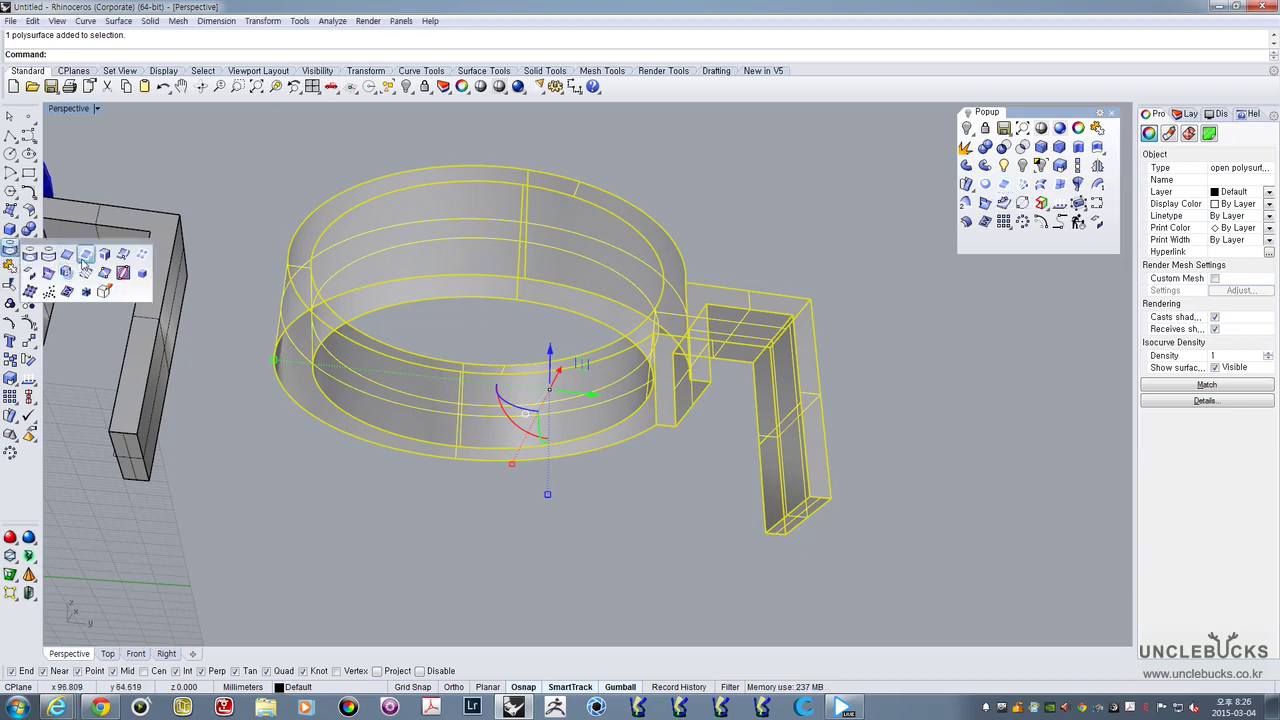
key(Escape)
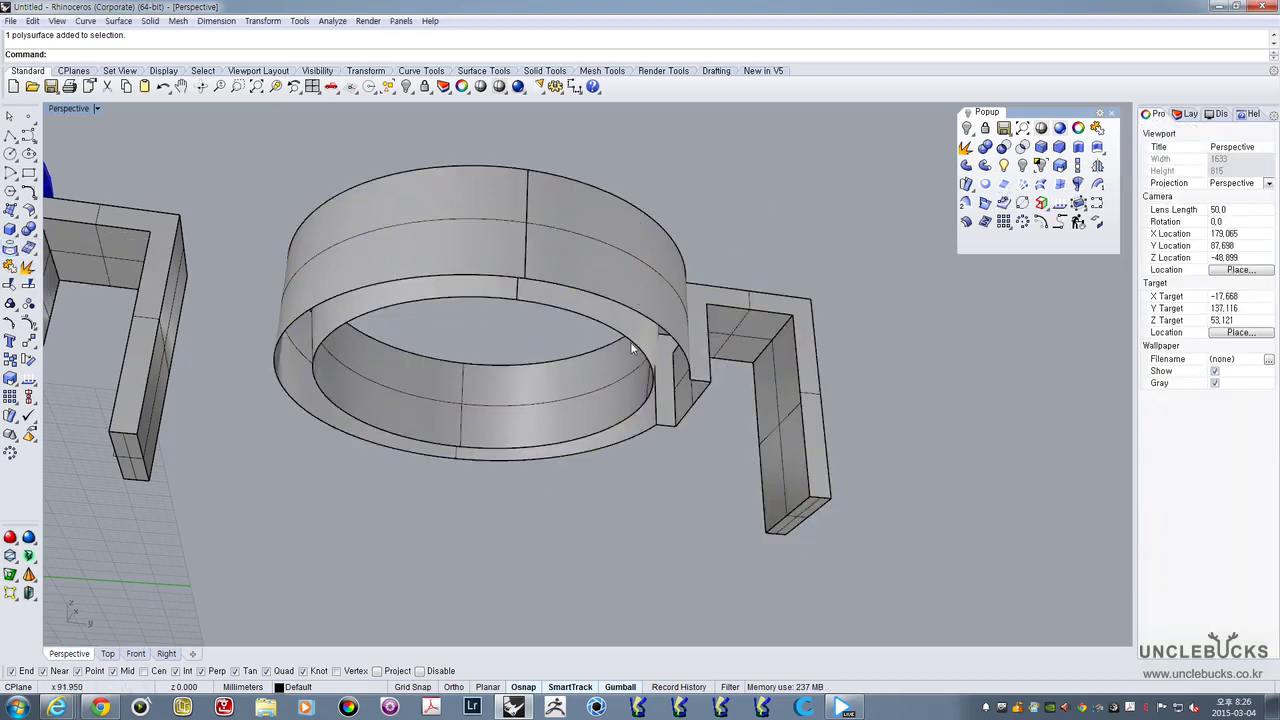
Duplicate the open border curves along the underside of the ring-and-handle copy
scroll(629, 343, up, 5)
right_drag(577, 301, 477, 425)
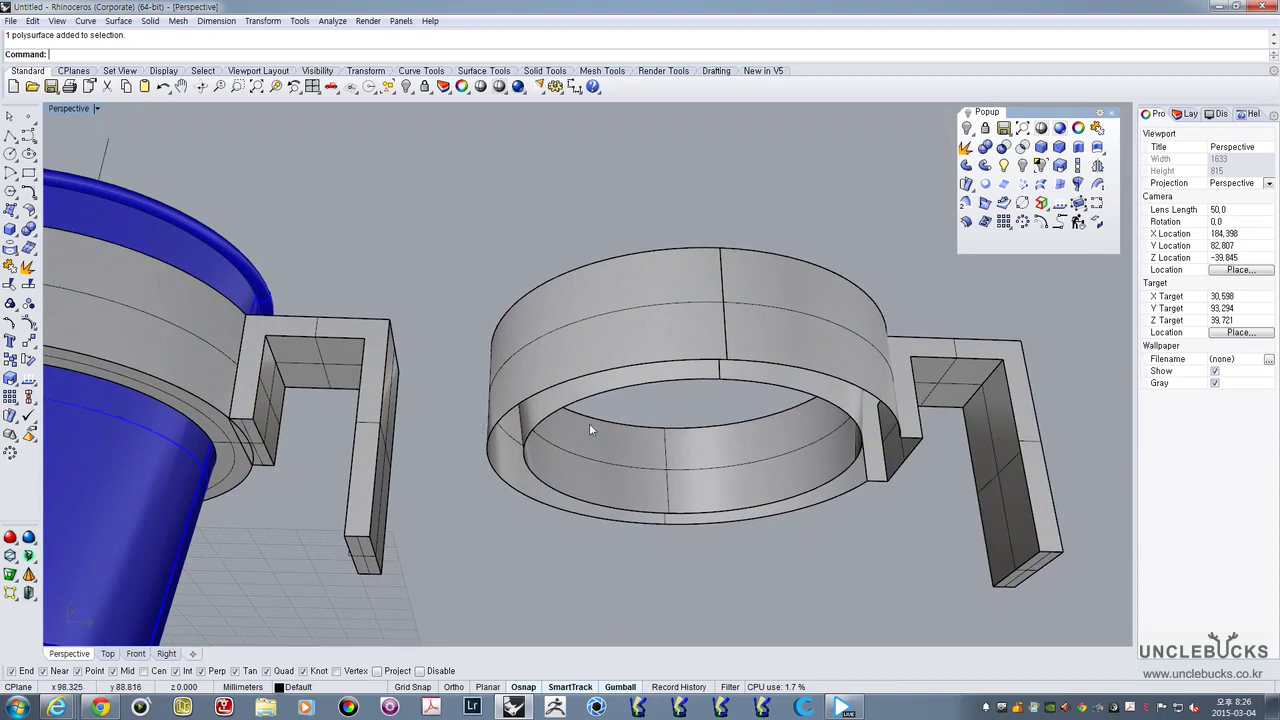
scroll(589, 430, up, 3)
right_drag(532, 310, 505, 331)
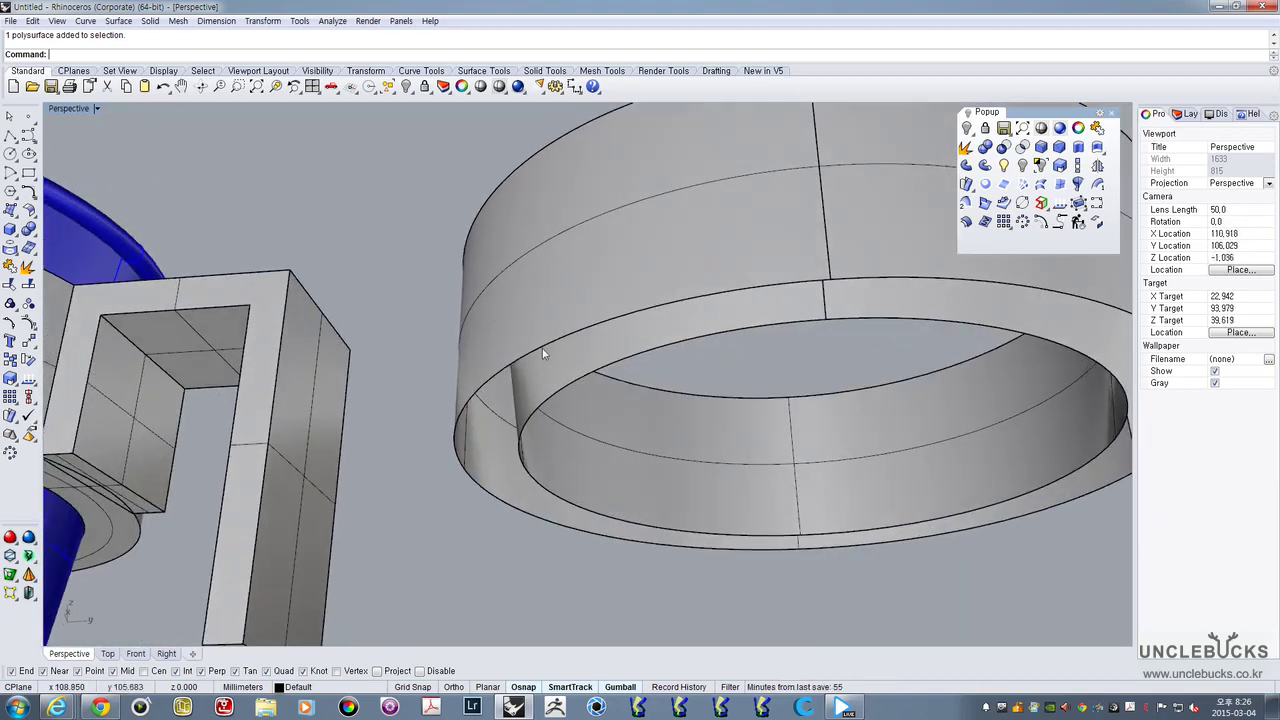
right_drag(603, 345, 604, 305)
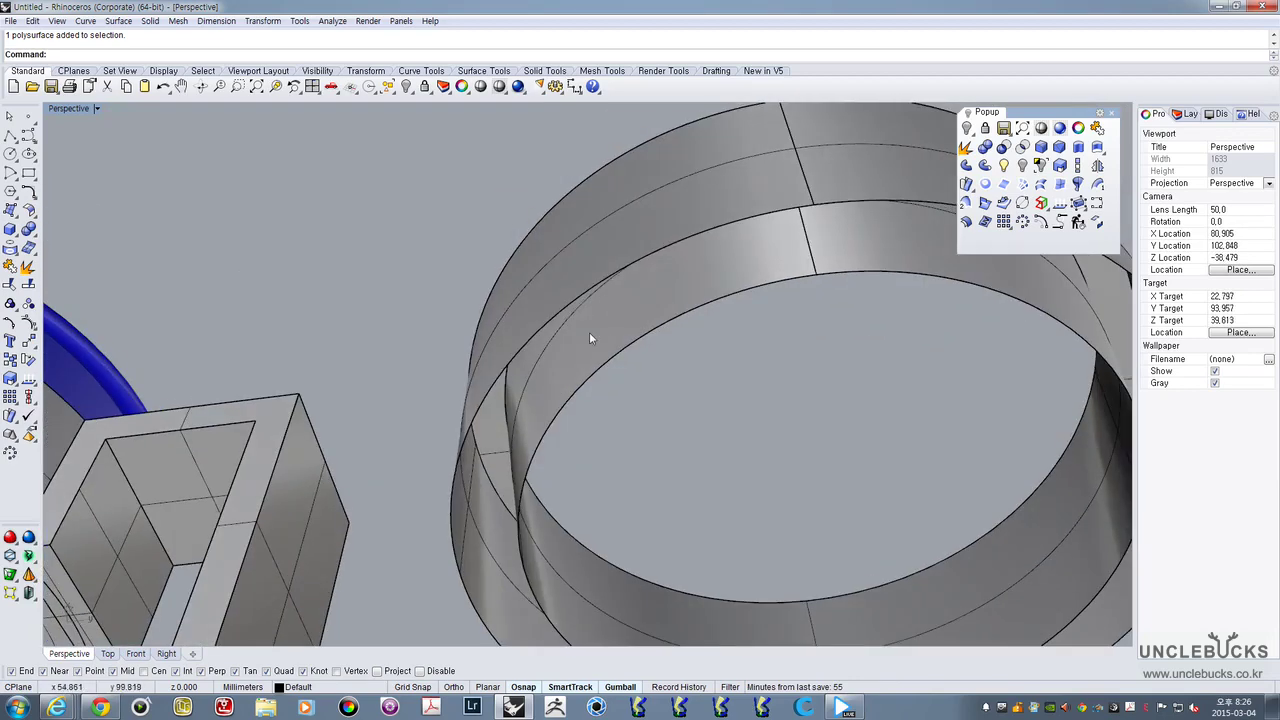
right_drag(490, 382, 704, 342)
click(674, 413)
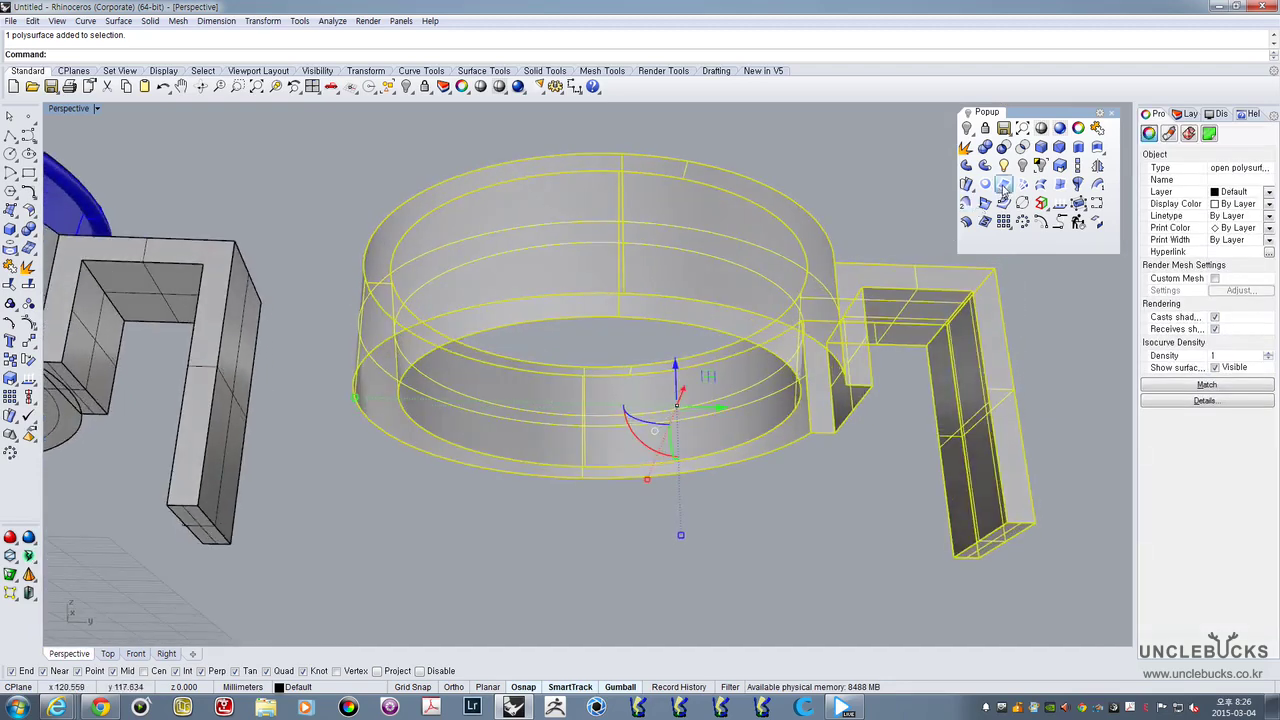
click(1004, 188)
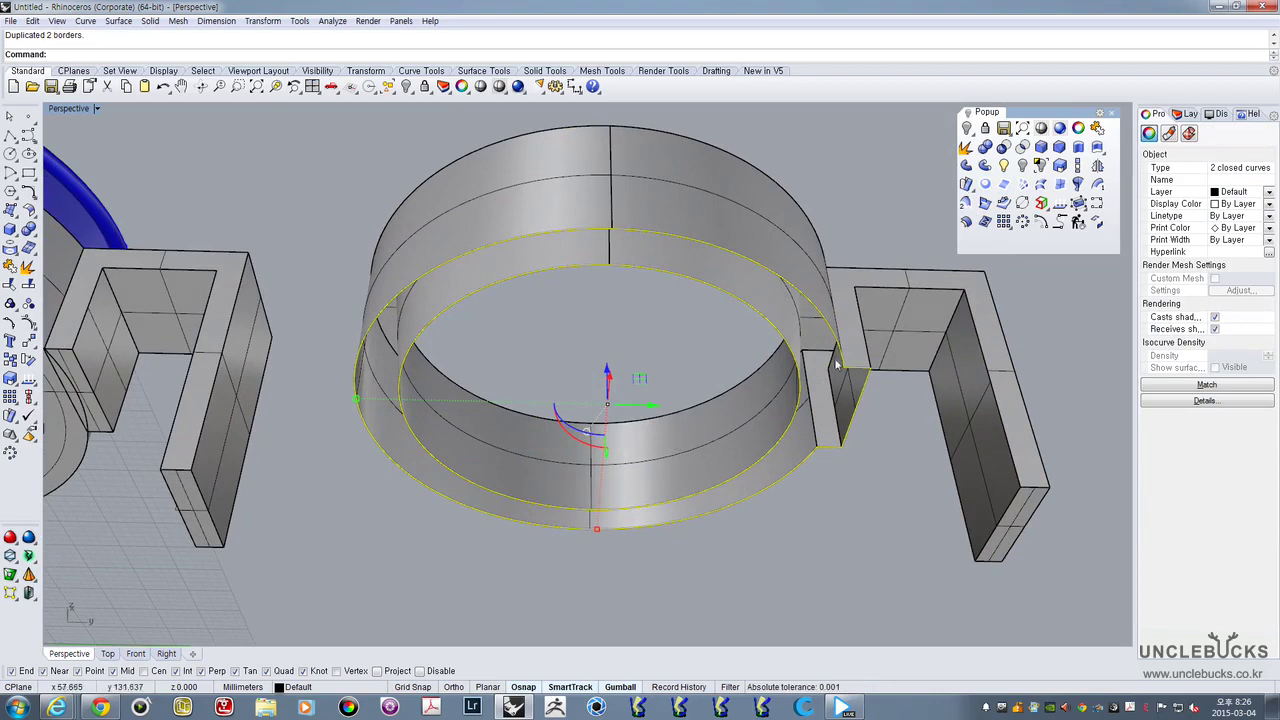
Try moving the duplicated border curves below the ring and building a planar surface from them, then undo both operations
right_drag(815, 331, 625, 384)
drag(608, 372, 608, 457)
right_drag(680, 530, 712, 362)
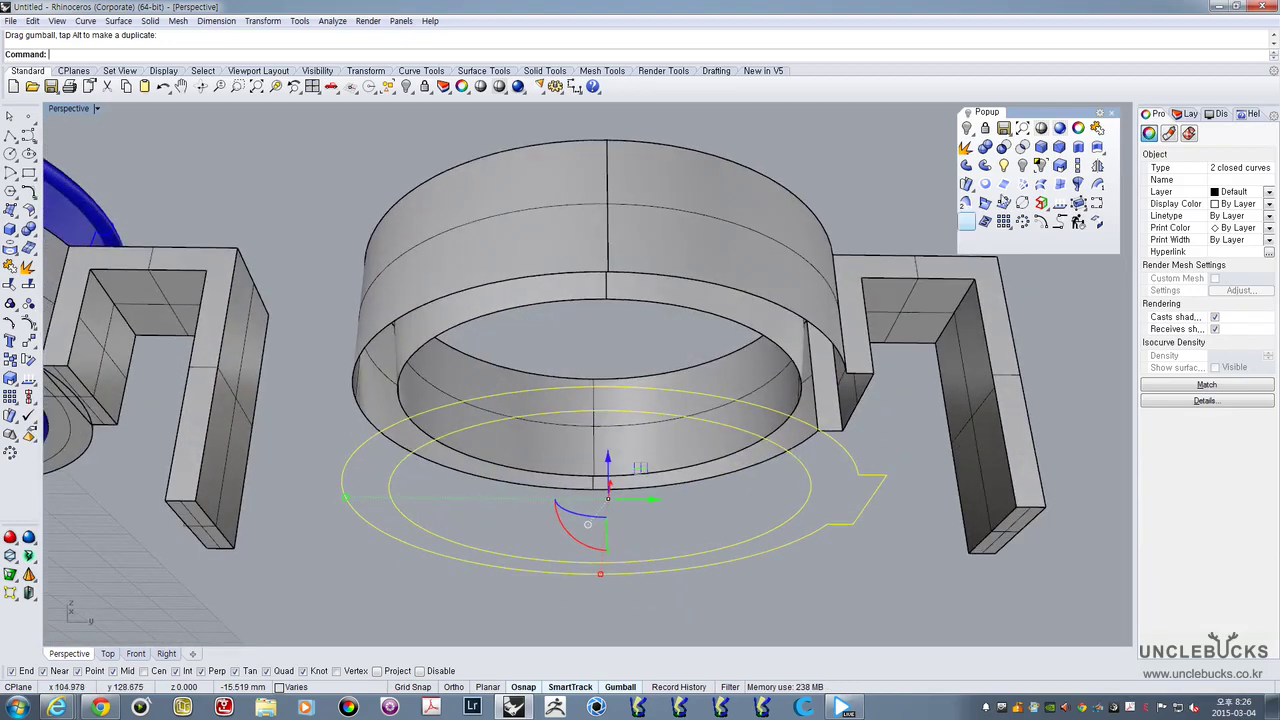
click(985, 185)
right_drag(705, 440, 660, 410)
key(ctrl+z)
key(ctrl+z)
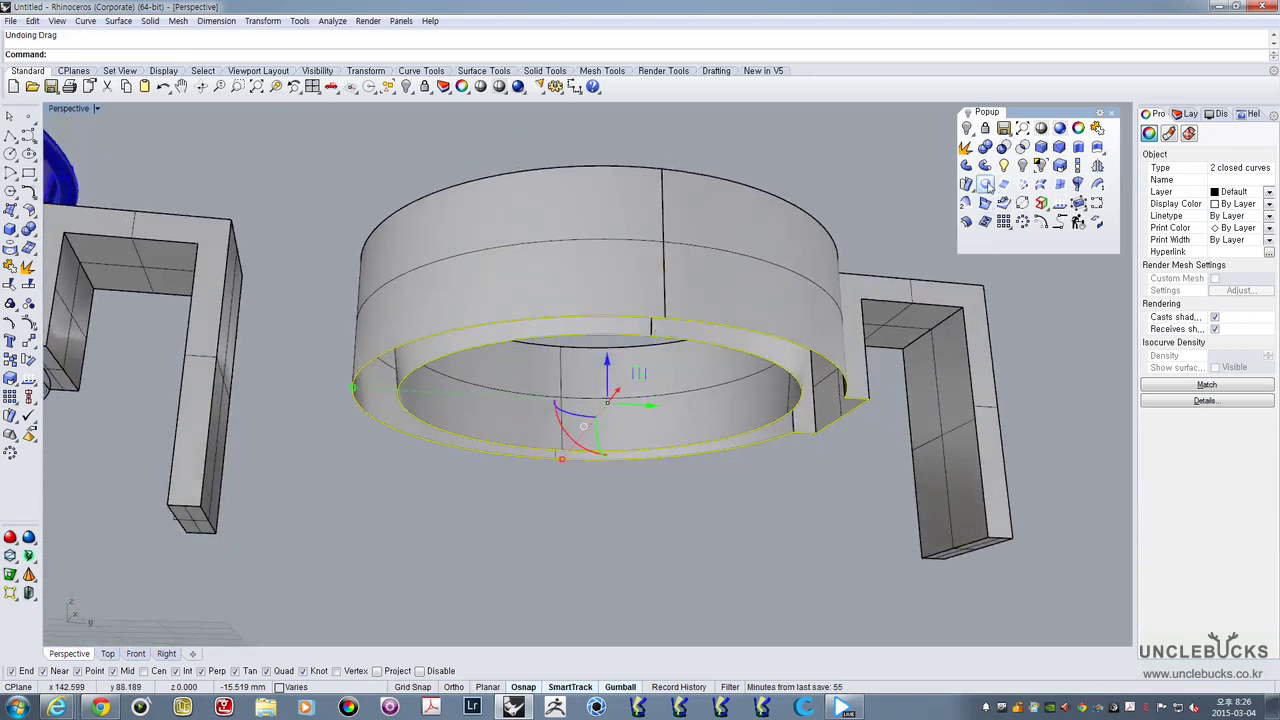
Build a planar surface on the holder's underside from the duplicated border curves and delete the curves
click(985, 185)
right_drag(680, 230, 657, 367)
key(Delete)
Join the new bottom surface with the rest of the ring-and-handle copy
drag(446, 119, 447, 120)
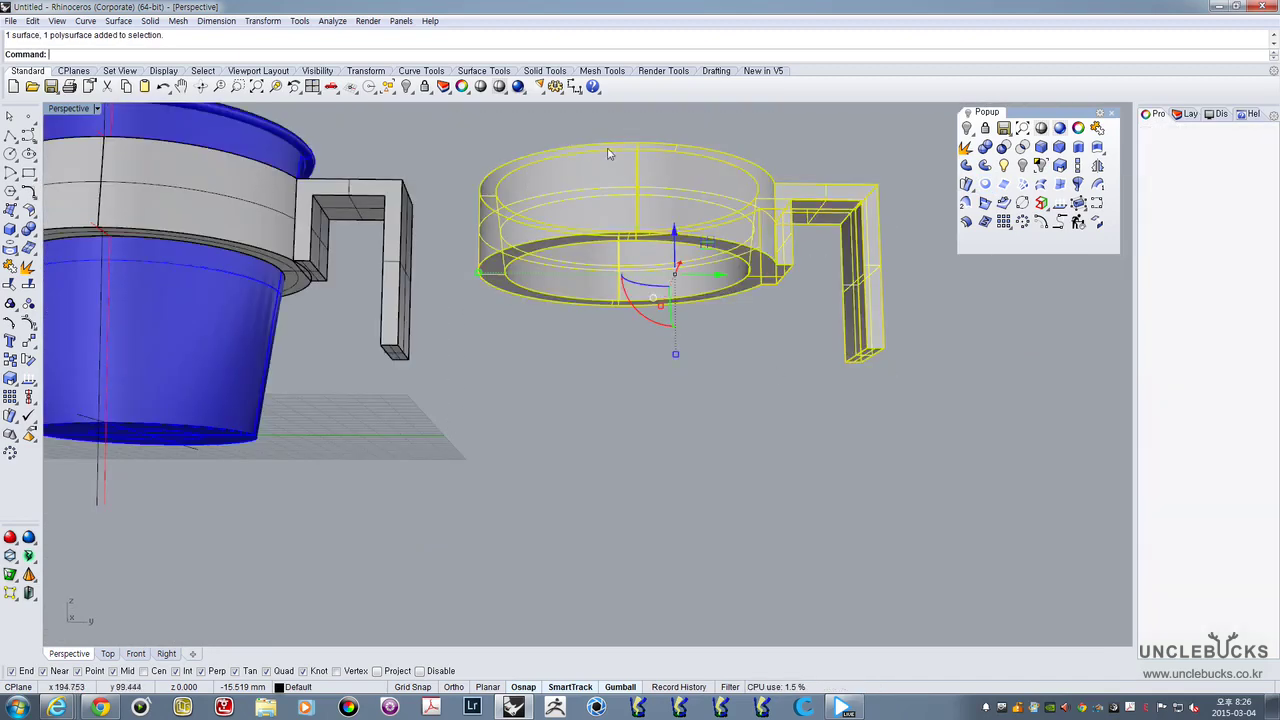
scroll(697, 213, up, 3)
right_drag(727, 273, 717, 345)
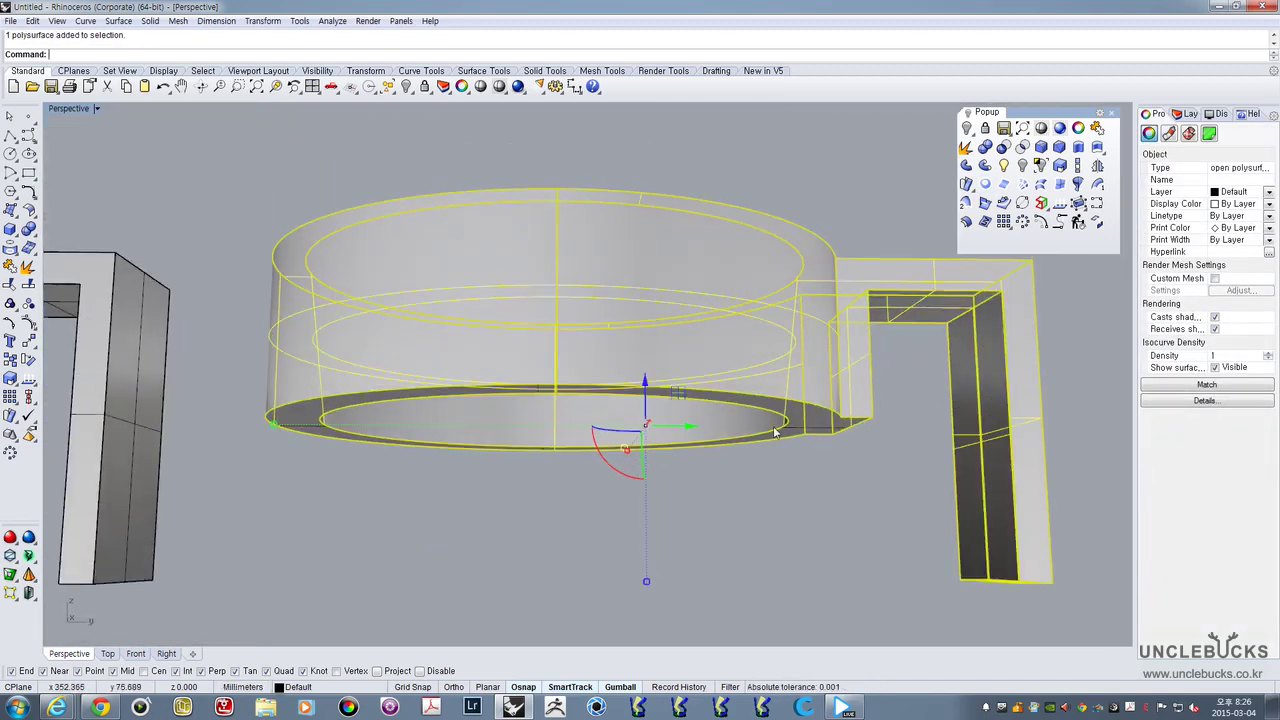
click(812, 431)
scroll(808, 349, down, 4)
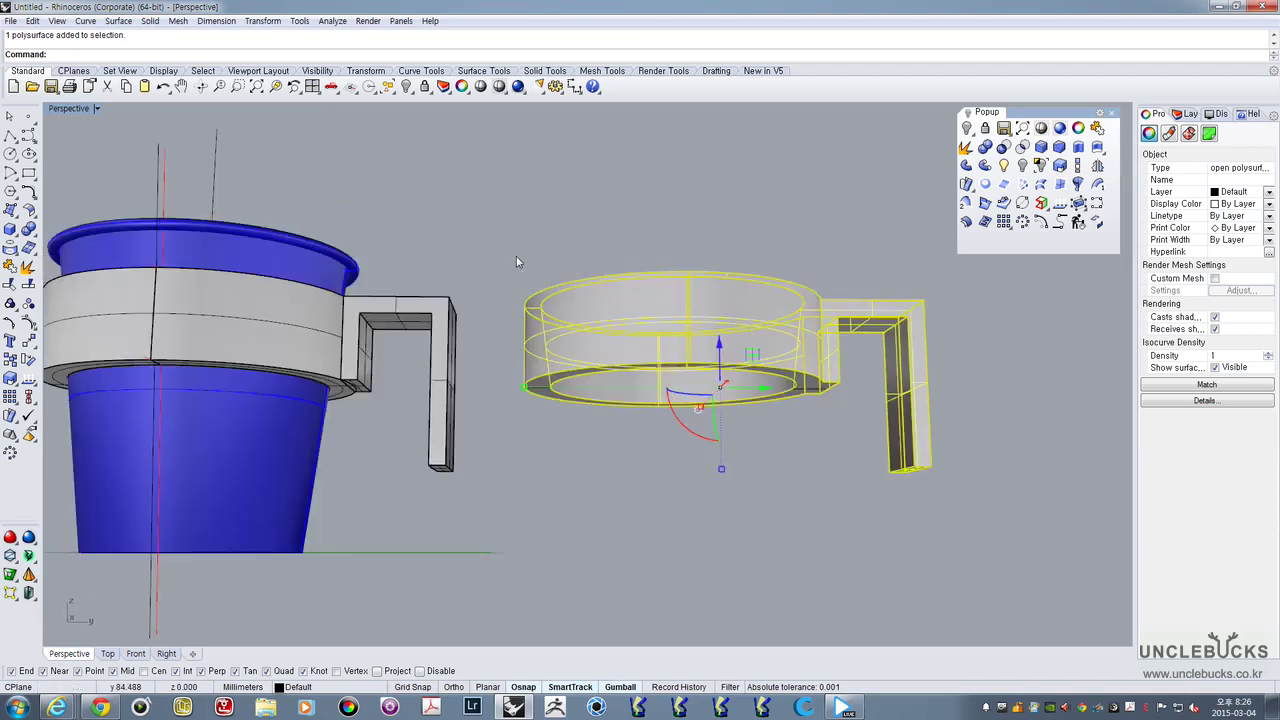
drag(492, 224, 964, 566)
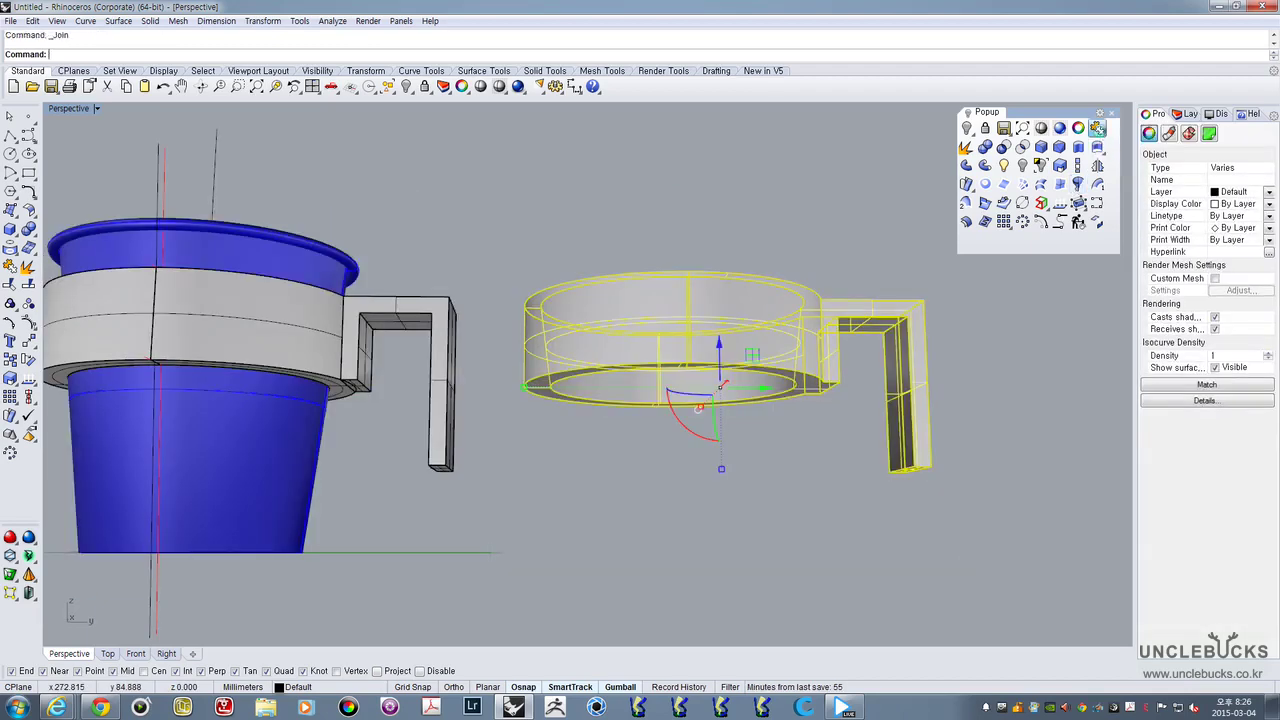
key(Escape)
Inspect the holder on the cup and compare its ring-to-handle connection with the rebuilt copy
right_drag(734, 366, 604, 391)
click(738, 362)
click(595, 347)
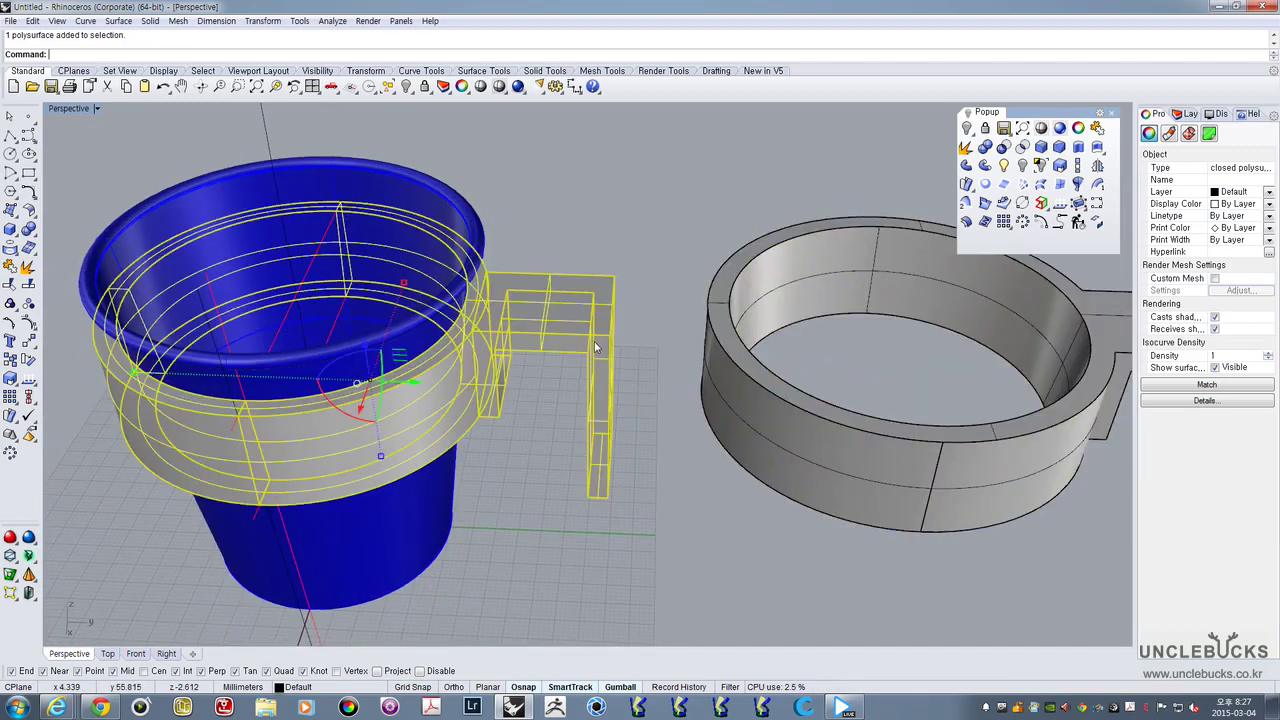
click(824, 460)
shift+right_drag(926, 419, 616, 448)
click(210, 401)
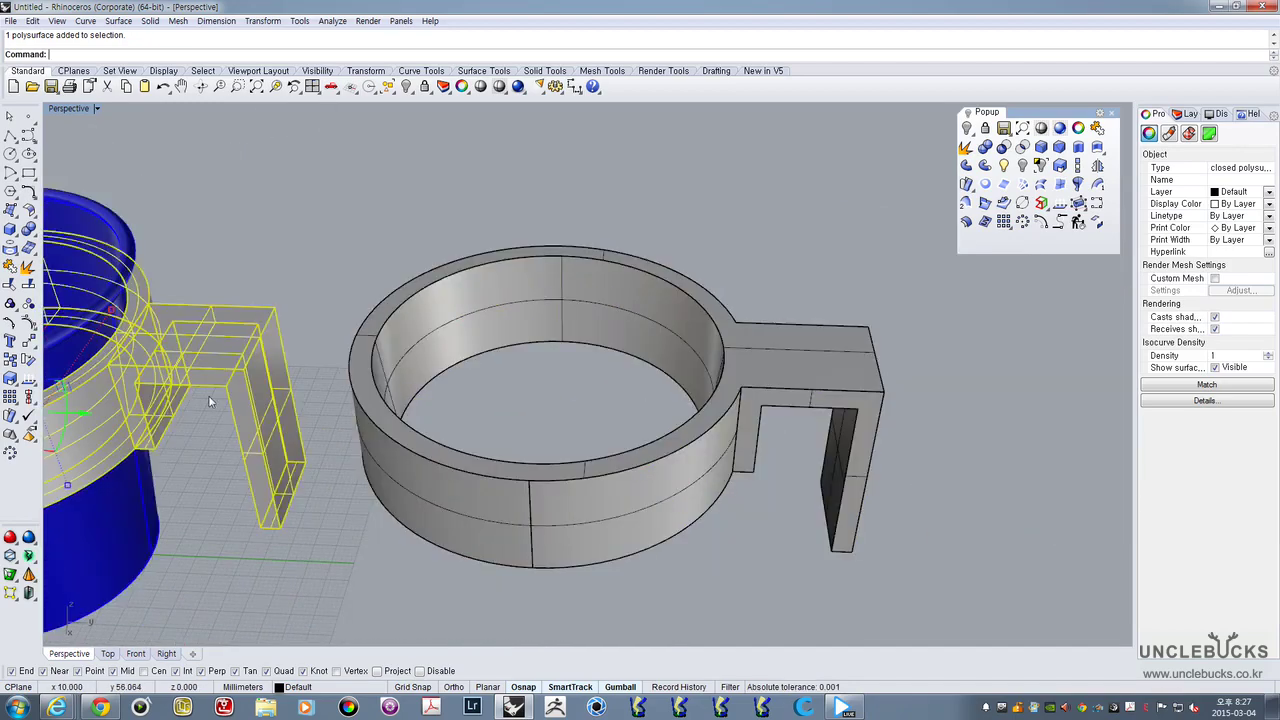
shift+right_drag(133, 339, 503, 364)
scroll(396, 358, up, 6)
scroll(497, 356, down, 6)
right_drag(675, 363, 718, 394)
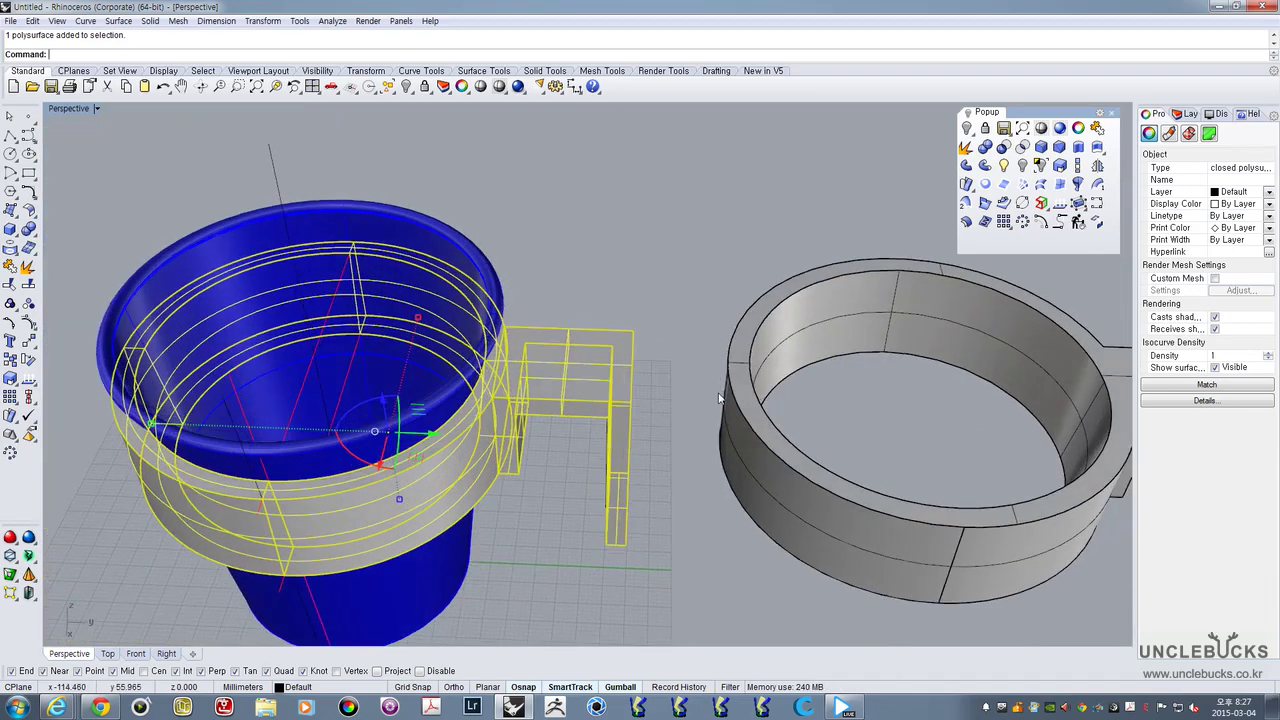
shift+right_drag(990, 383, 343, 385)
shift+right_drag(198, 375, 388, 352)
scroll(417, 373, up, 5)
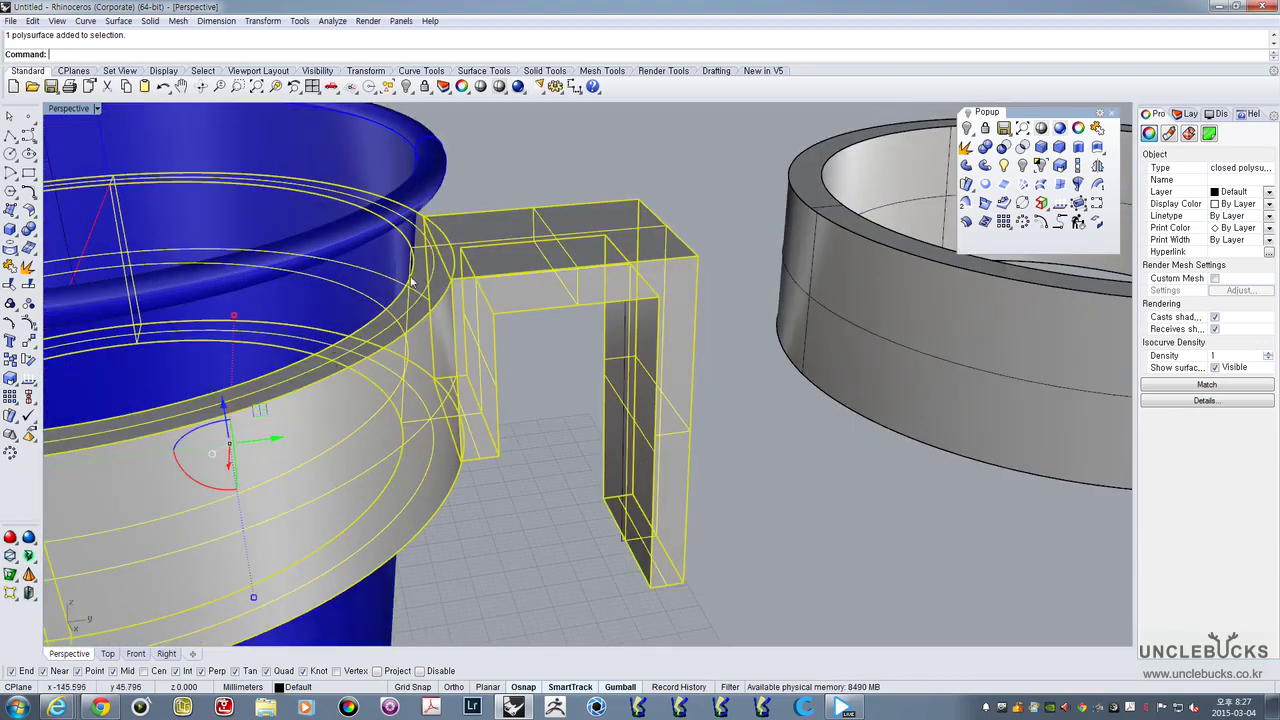
scroll(424, 238, down, 5)
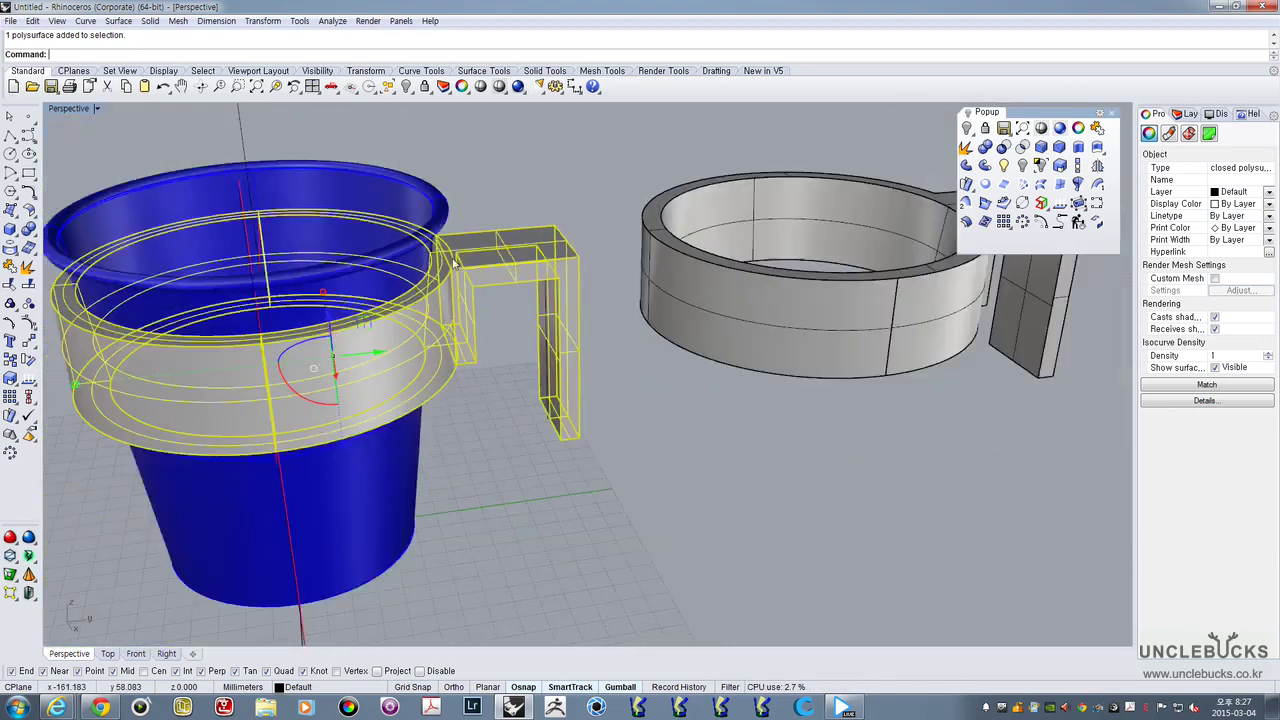
right_drag(500, 260, 446, 242)
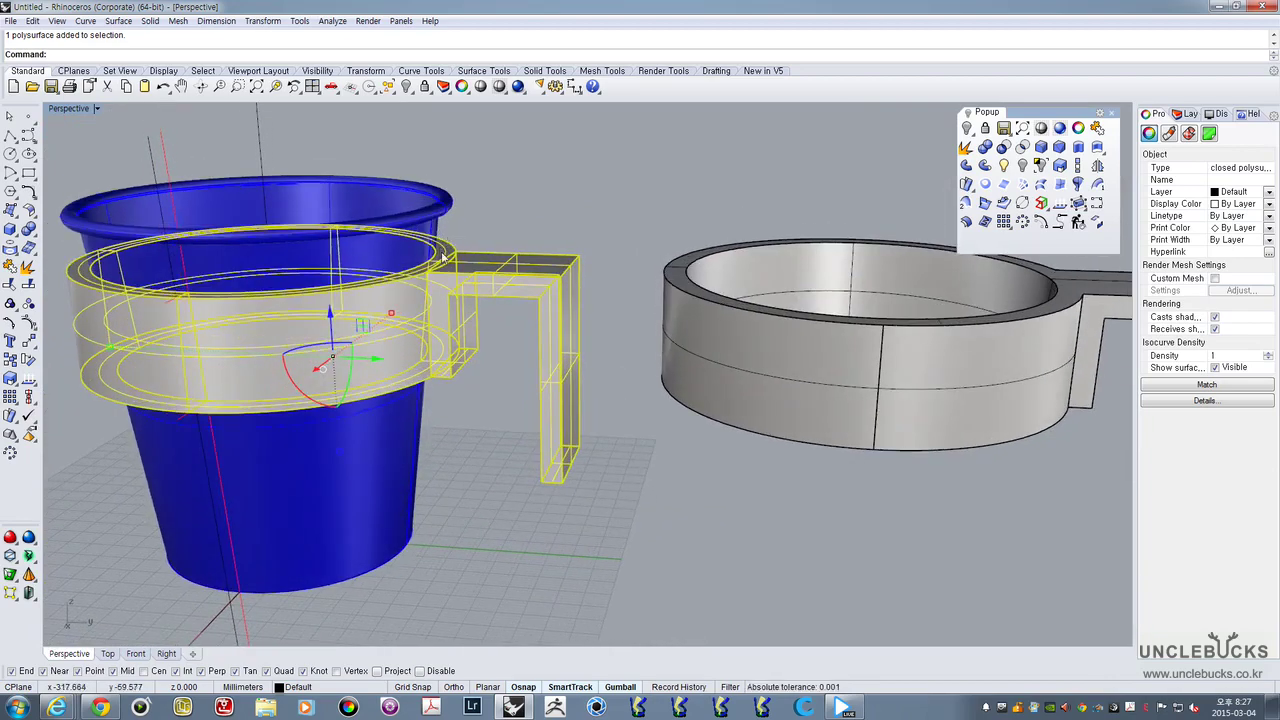
scroll(448, 259, up, 4)
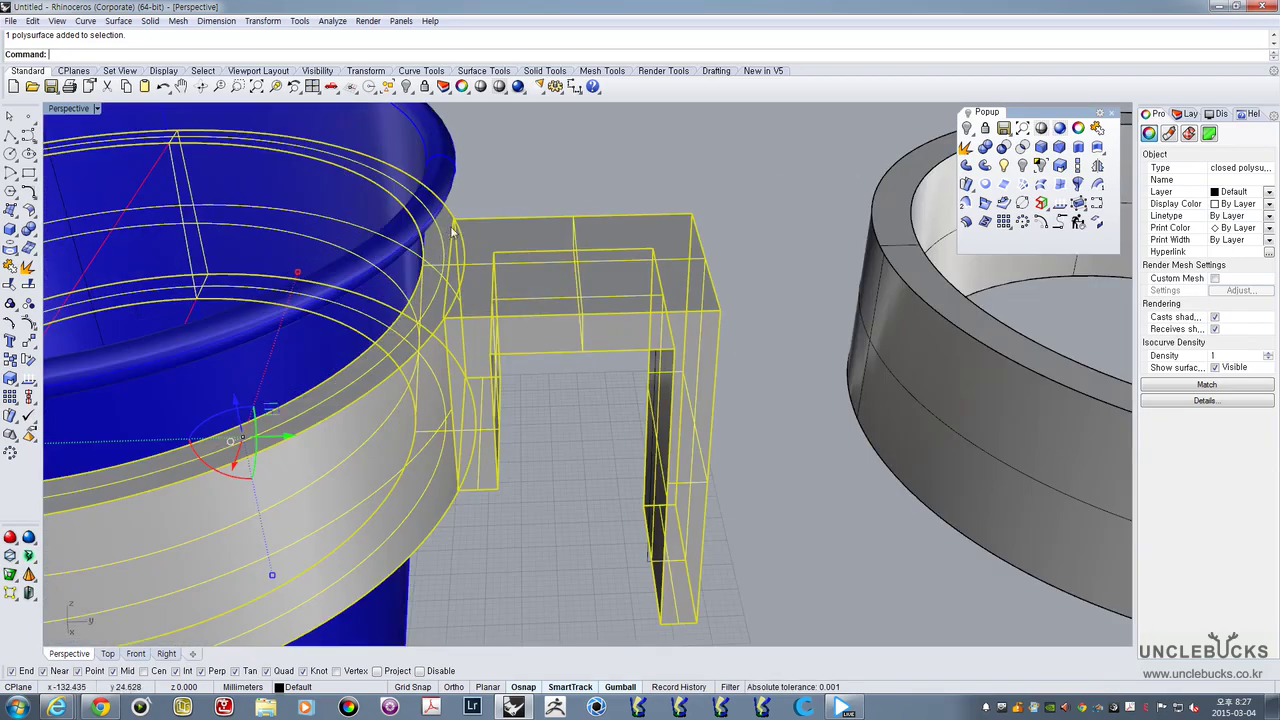
scroll(441, 310, down, 4)
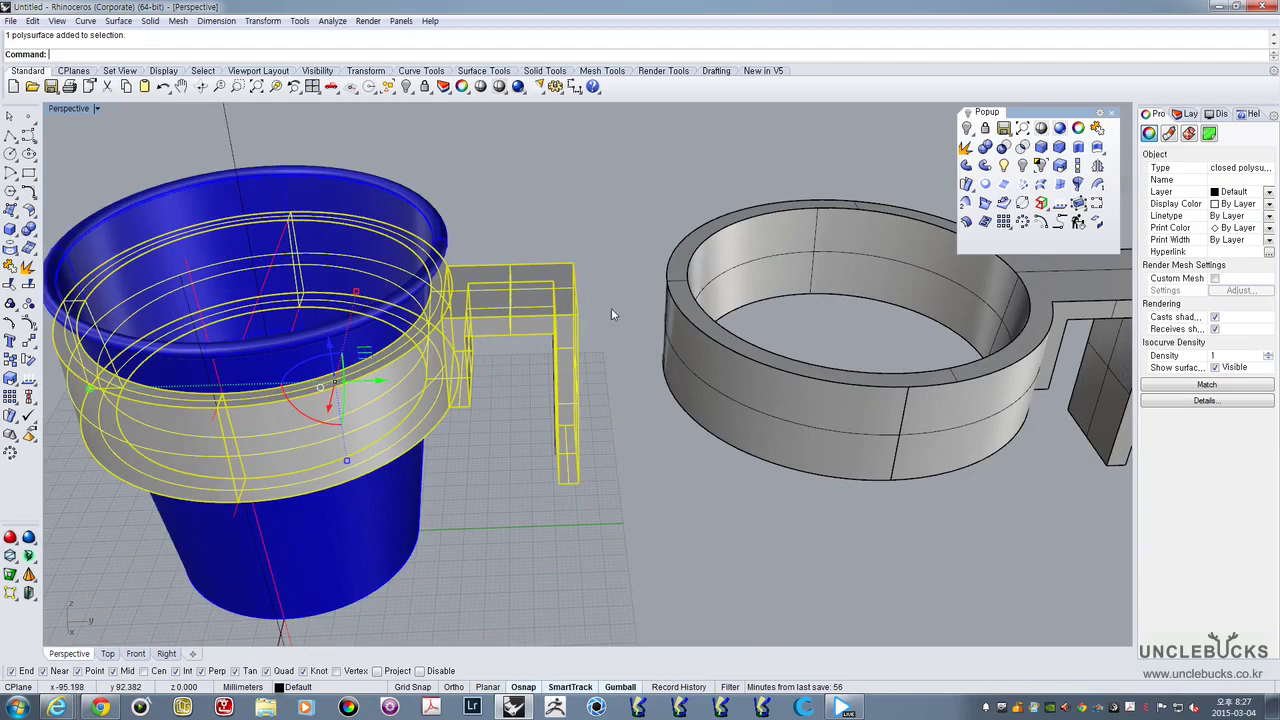
Move the rebuilt holder from its outer handle corner onto the matching corner of the holder on the cup
shift+right_drag(611, 314, 372, 322)
click(834, 294)
right_drag(838, 295, 897, 354)
text(m)
key(Return)
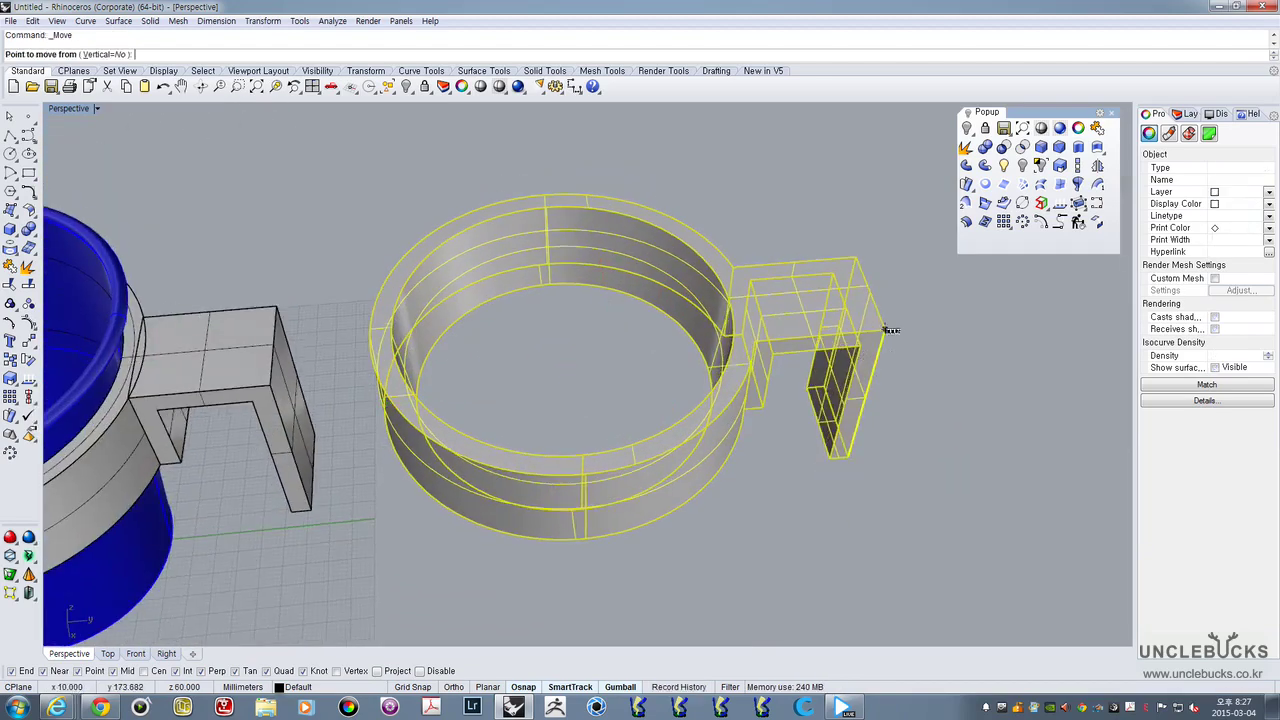
click(884, 330)
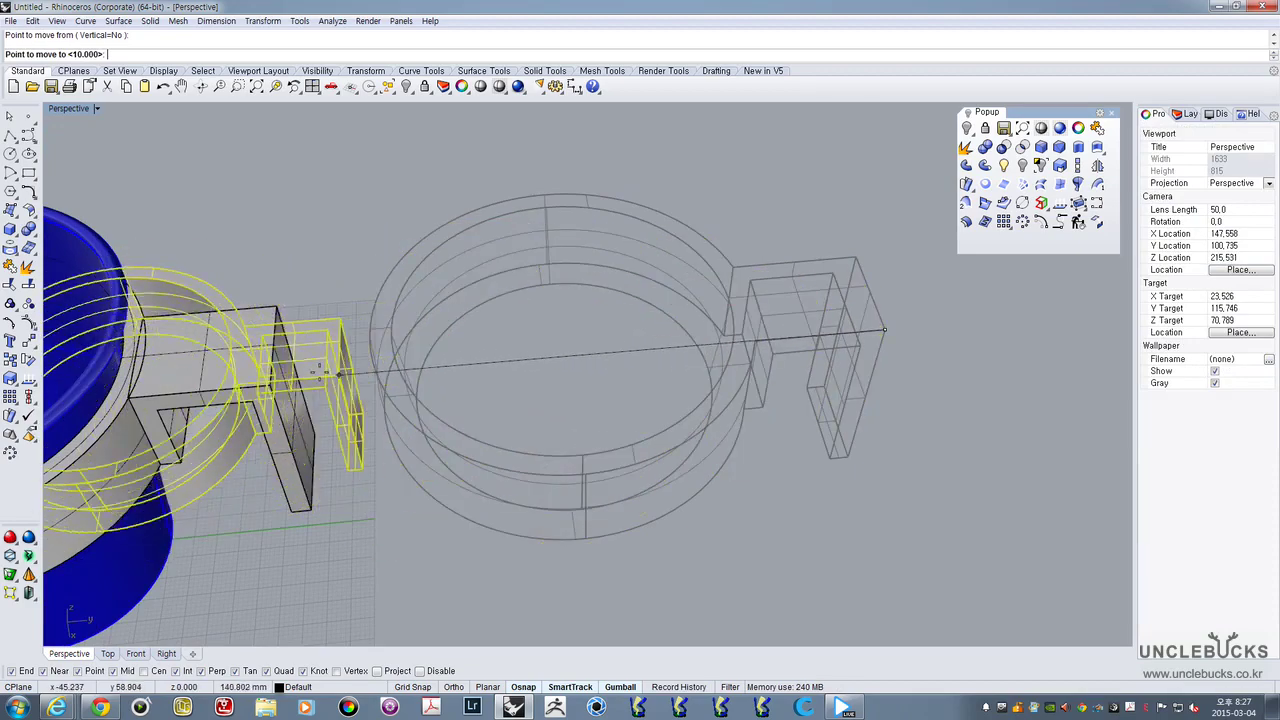
click(271, 382)
mouse_move(274, 390)
shift+right_down()
mouse_move(654, 378)
mouse_move(584, 288)
shift+right_up()
click(584, 288)
Delete one of the two overlapping holders on the cup and select the remaining one
scroll(533, 328, up, 5)
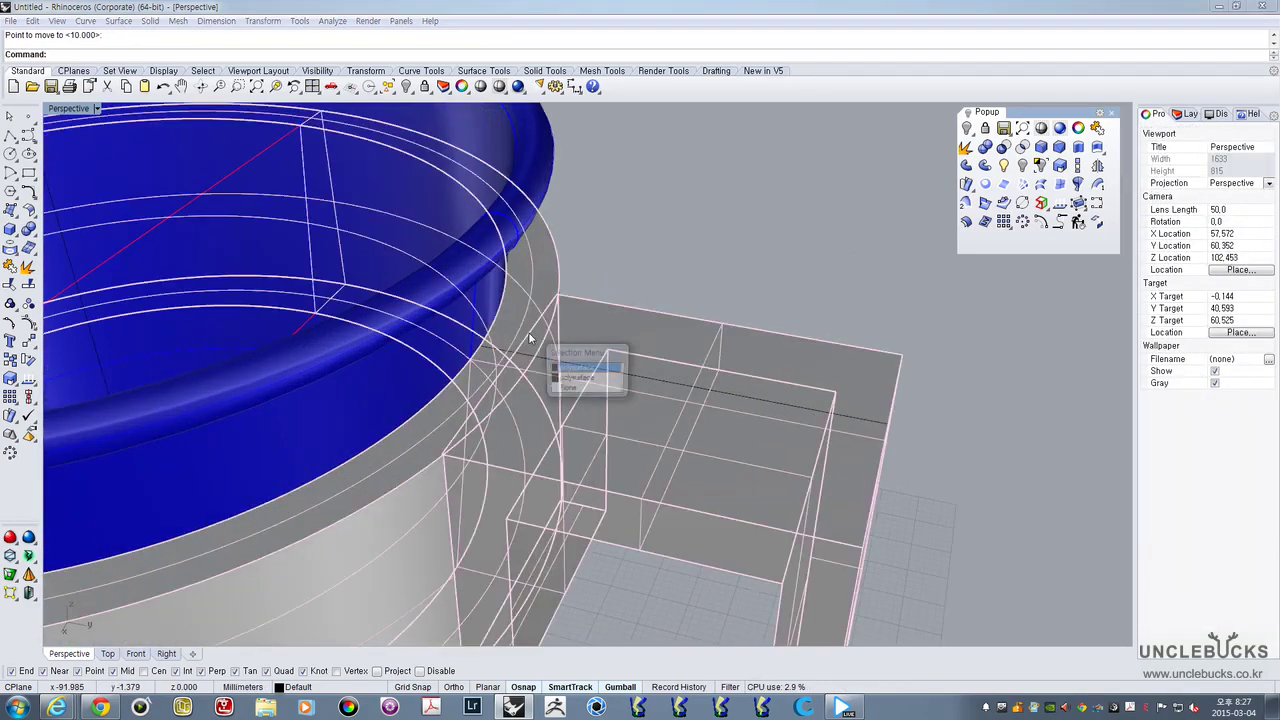
click(524, 343)
click(567, 379)
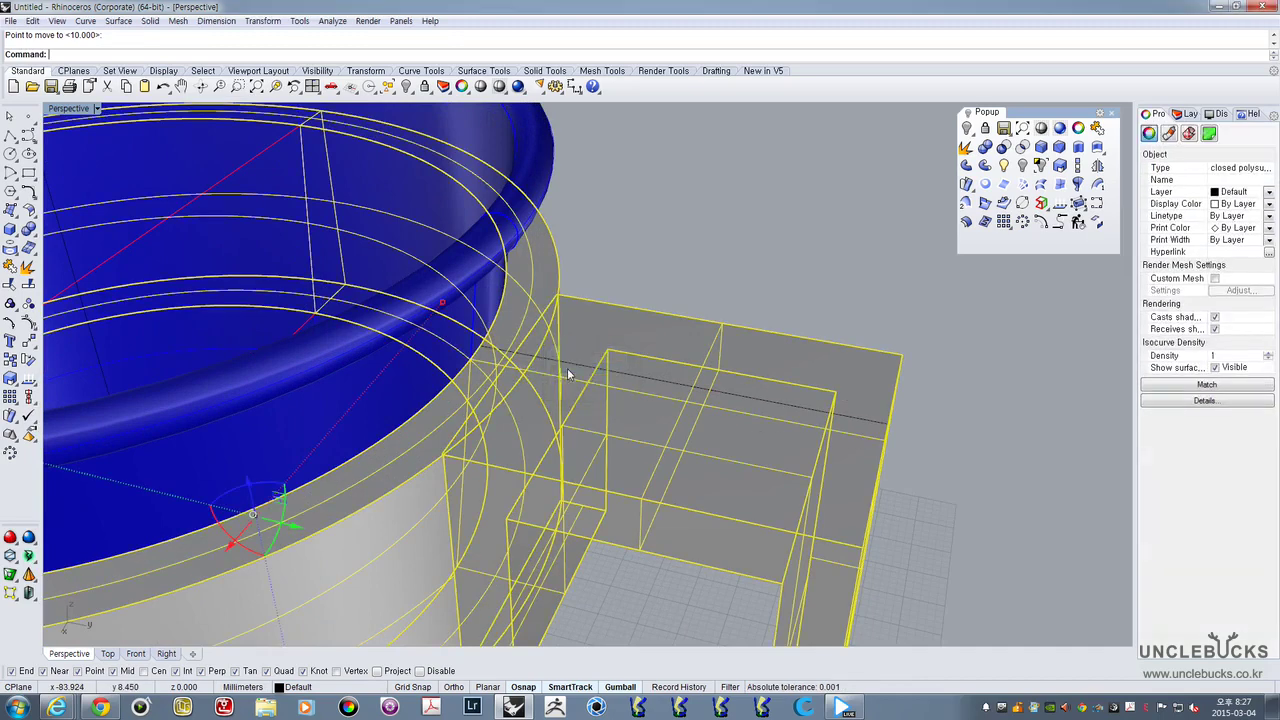
key(Delete)
click(635, 335)
scroll(637, 336, down, 5)
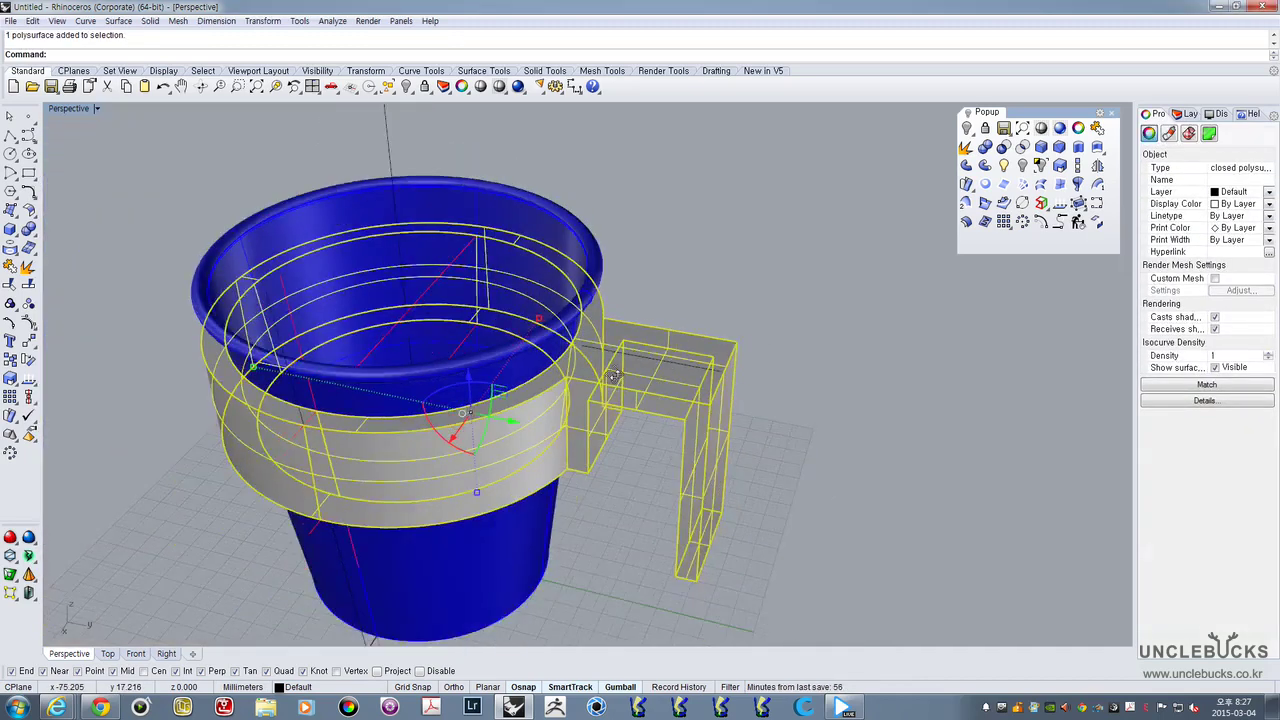
mouse_move(637, 336)
right_down()
mouse_move(663, 291)
mouse_move(690, 298)
mouse_move(620, 348)
right_up()
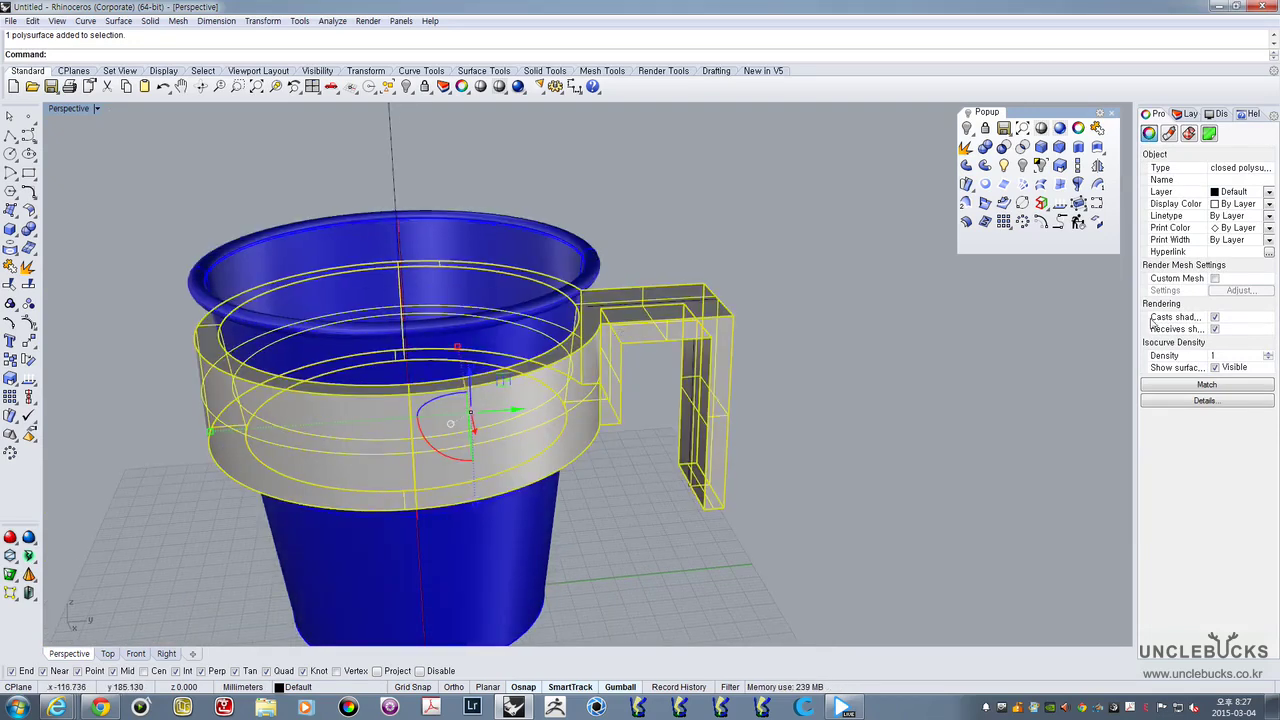
Review the paper cup holder reference photo in the browser, then return to Rhinoceros and show all four viewports
key(alt+Tab)
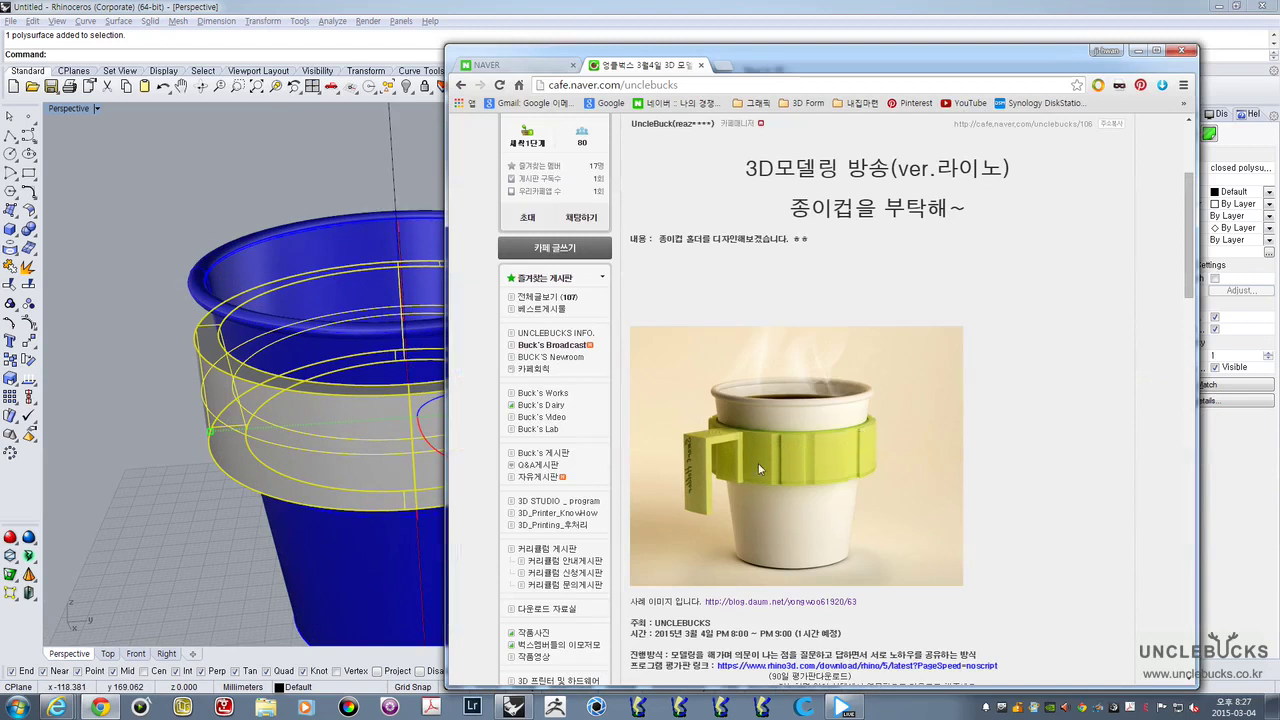
key(alt+Tab)
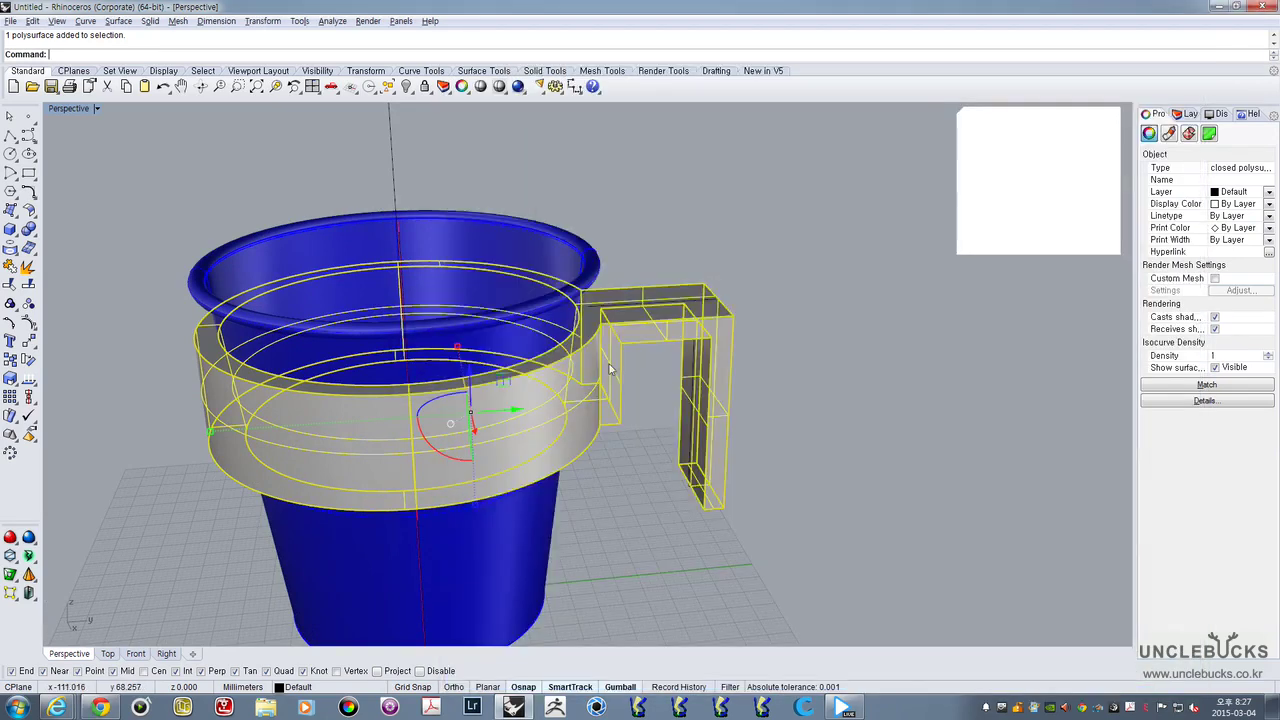
right_drag(447, 300, 446, 372)
double_click(55, 110)
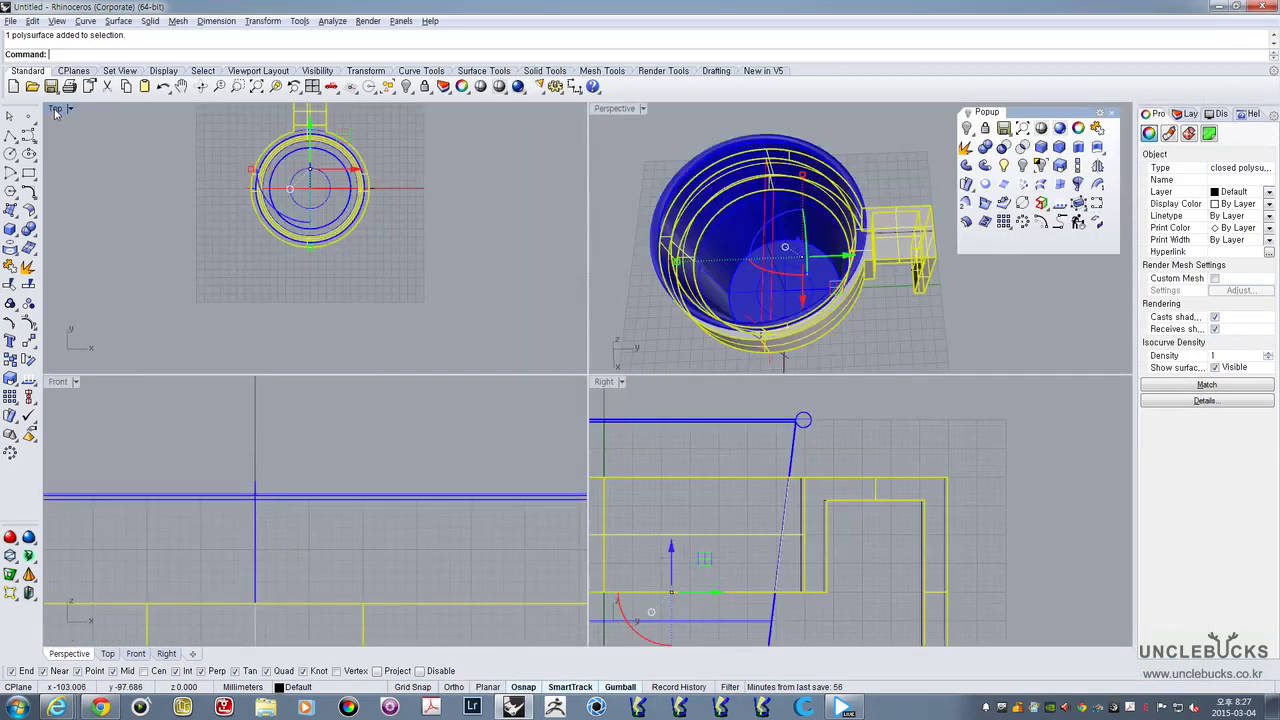
Duplicate the cup holder about 161 mm along the X axis in Top view and deselect the copy
double_click(56, 111)
right_drag(375, 251, 347, 378)
scroll(580, 334, down, 4)
scroll(669, 326, up, 2)
right_drag(614, 338, 452, 340)
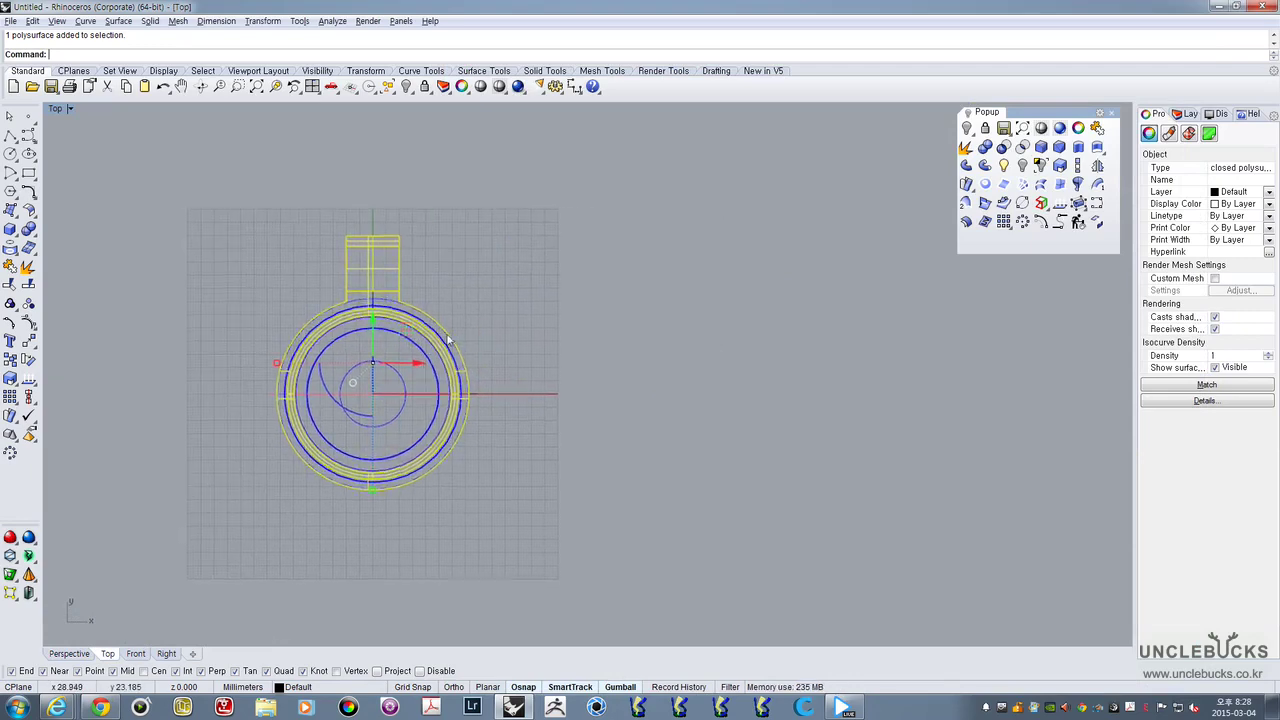
alt+drag(408, 366, 832, 396)
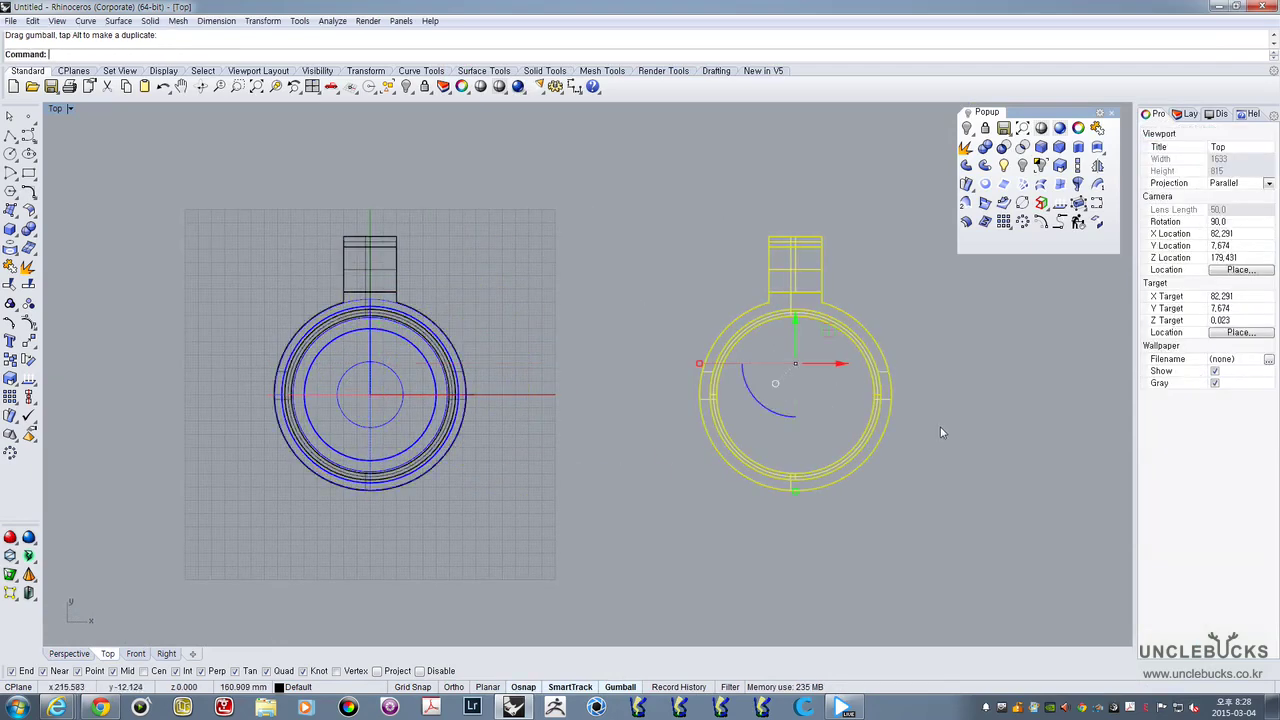
click(943, 431)
Check the original holder and its duplicate in Top view
scroll(894, 396, down, 6)
scroll(630, 348, up, 3)
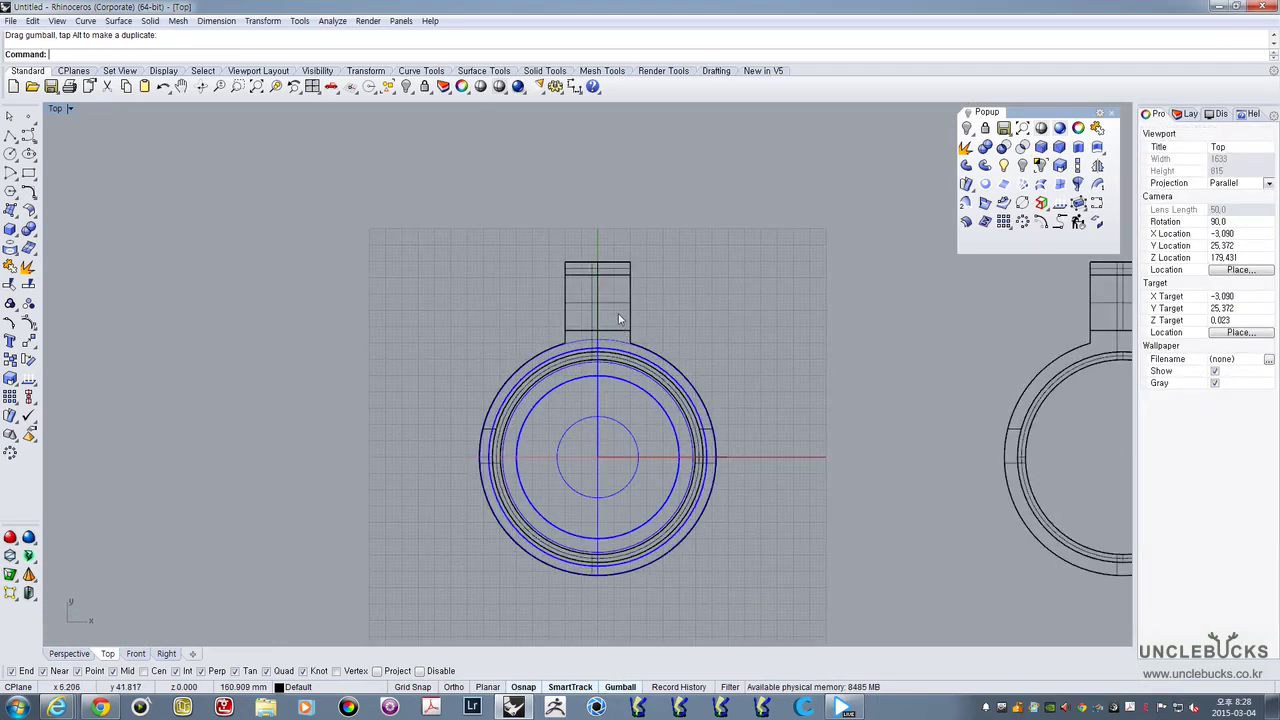
scroll(618, 295, down, 2)
scroll(590, 300, up, 4)
click(578, 312)
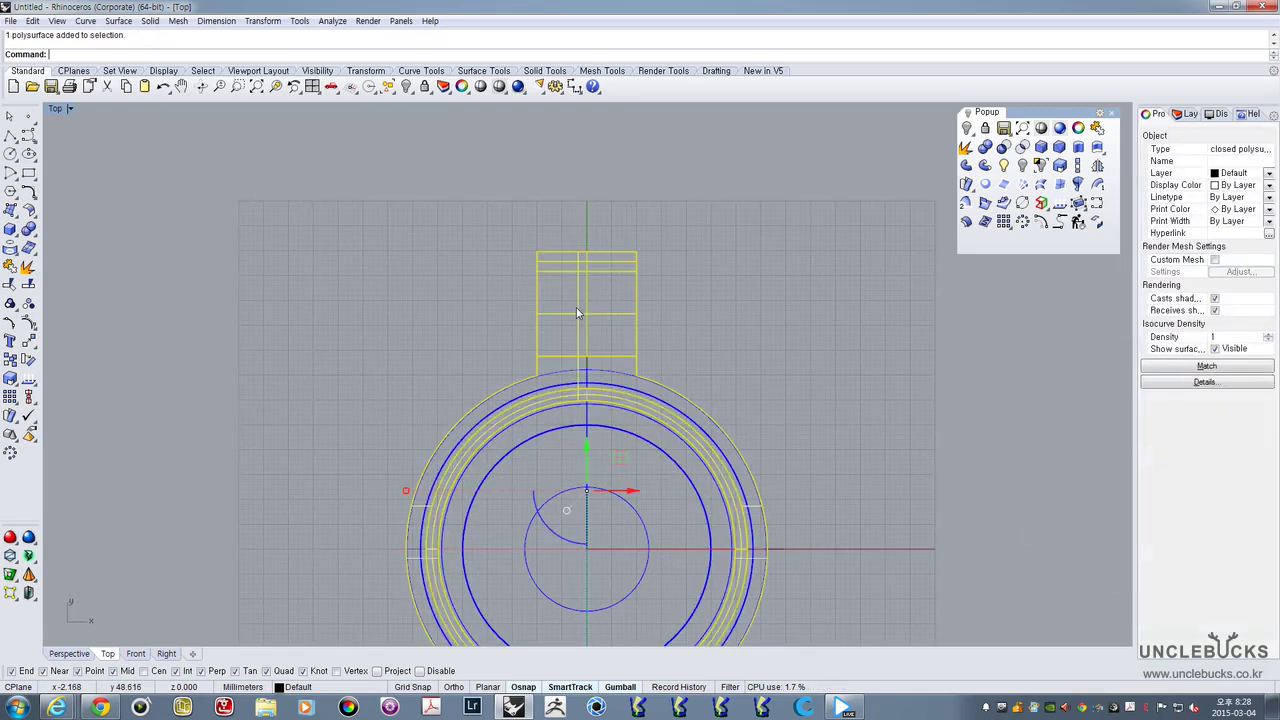
scroll(743, 323, down, 5)
click(741, 338)
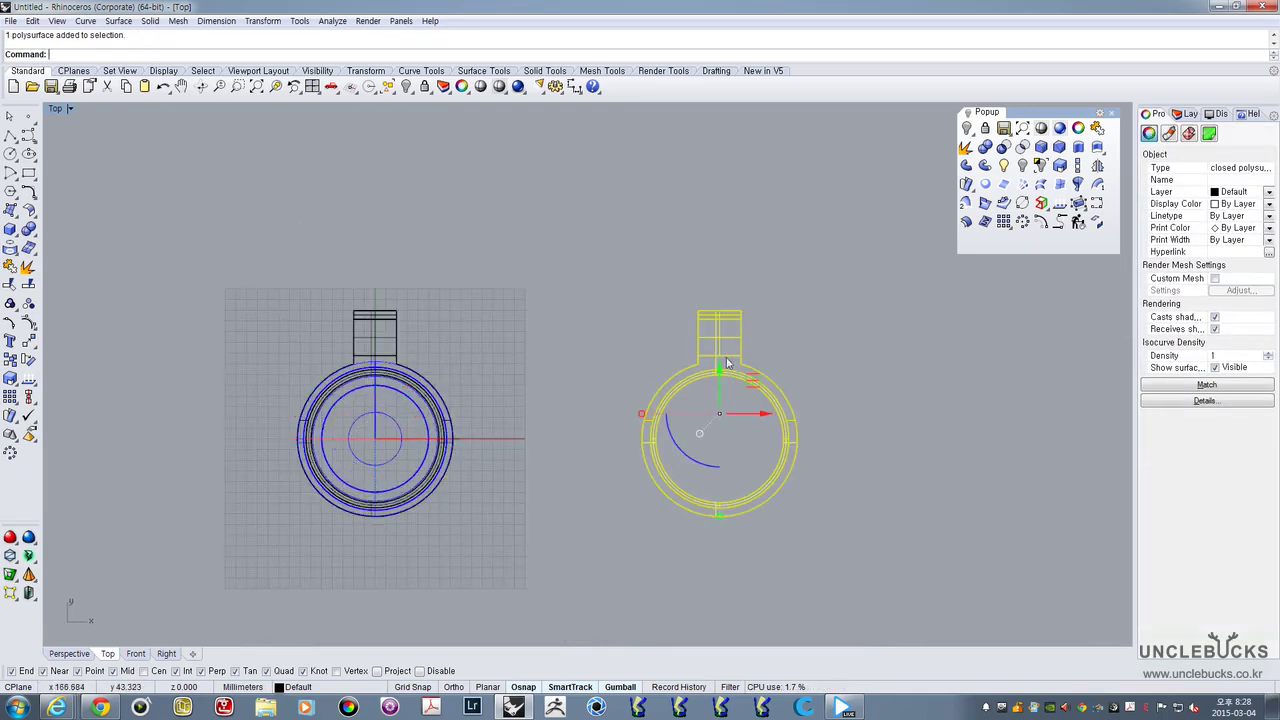
scroll(720, 379, down, 2)
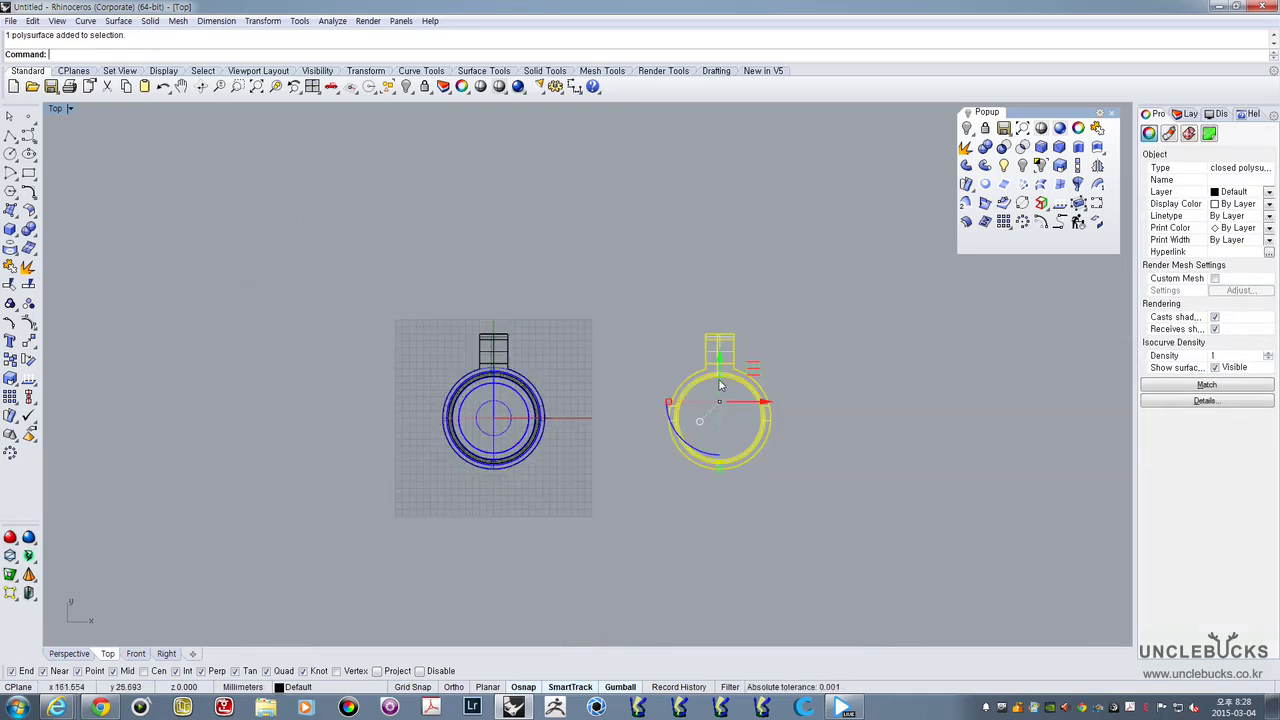
Inspect the duplicate and the holder fitted on the cup from several angles in Perspective view
double_click(55, 110)
double_click(614, 109)
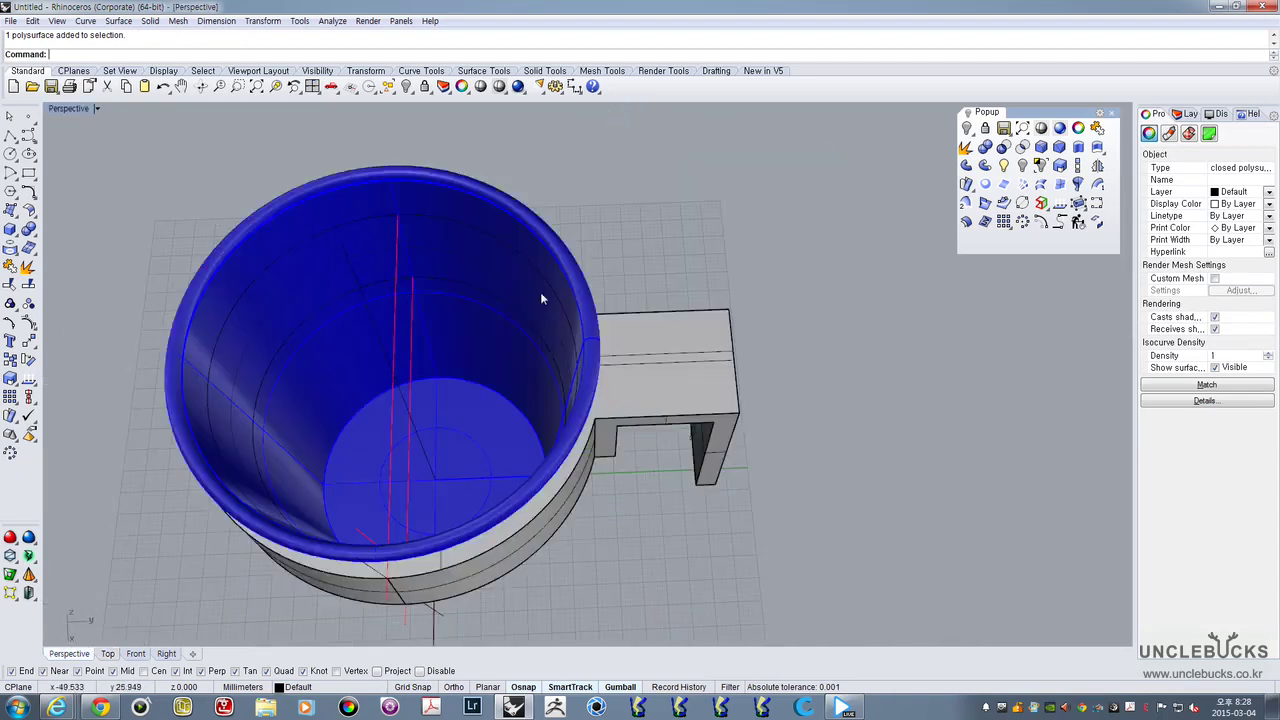
scroll(540, 294, down, 8)
right_drag(493, 434, 574, 421)
click(574, 421)
scroll(479, 429, up, 6)
click(489, 458)
right_drag(489, 458, 628, 402)
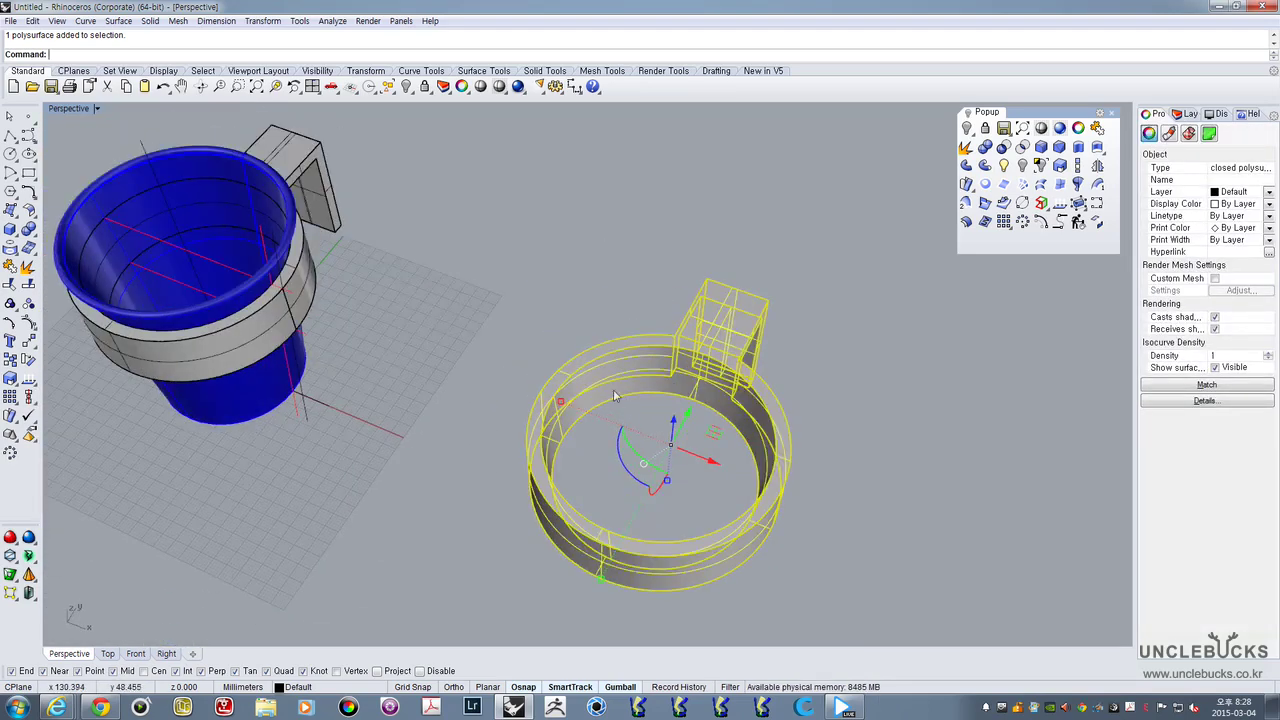
shift+right_drag(275, 285, 657, 316)
click(577, 391)
scroll(559, 301, up, 6)
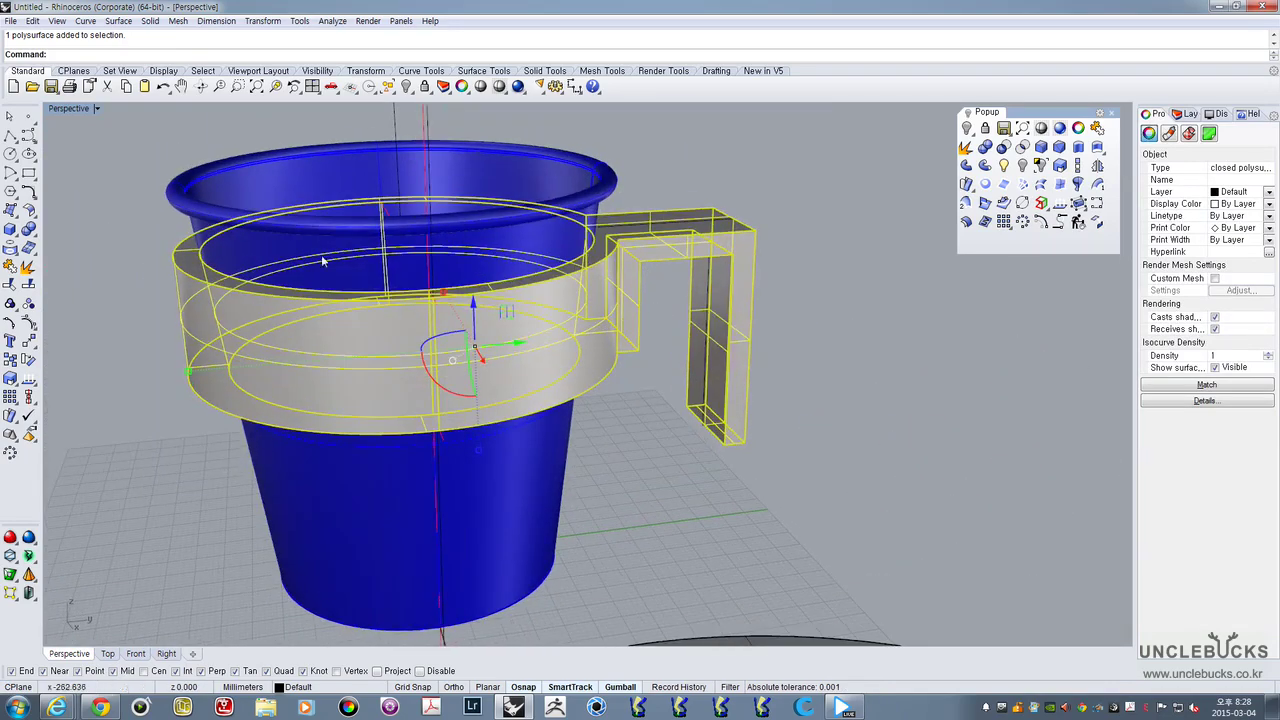
right_drag(149, 326, 258, 276)
Hide the blue cup so that the original holder stands alone above the construction curves
click(296, 208)
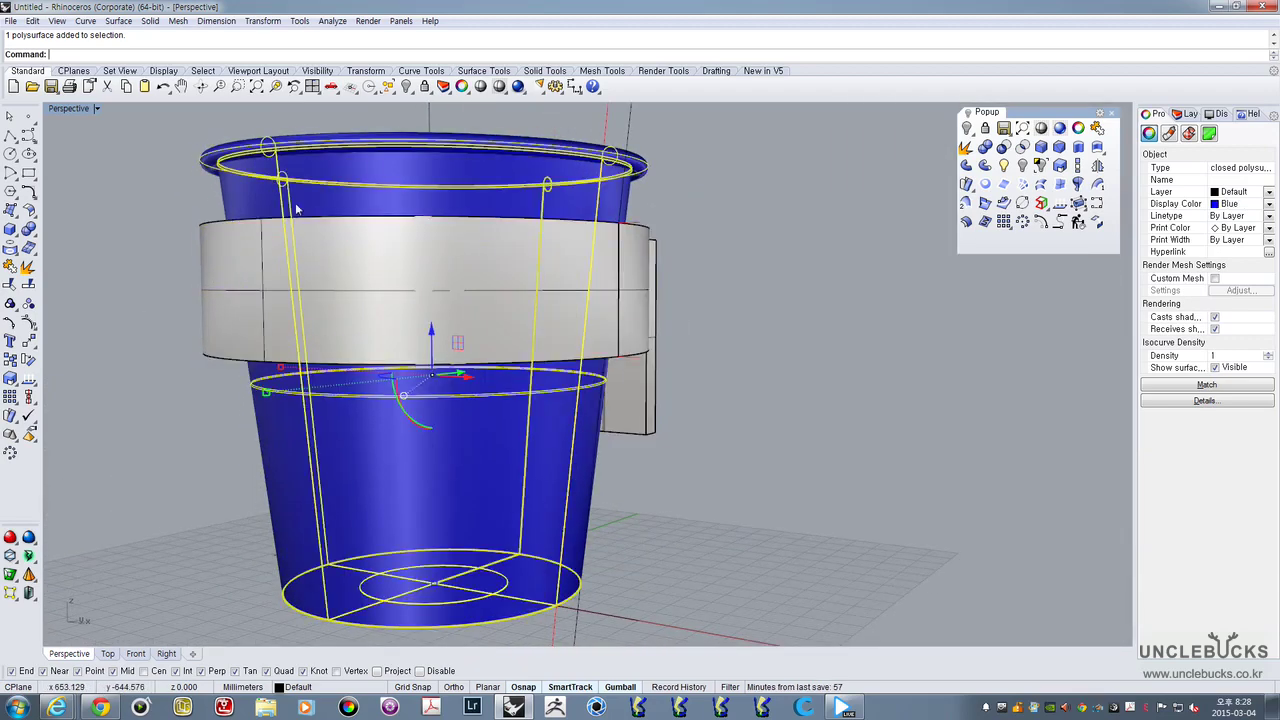
right_drag(505, 266, 481, 318)
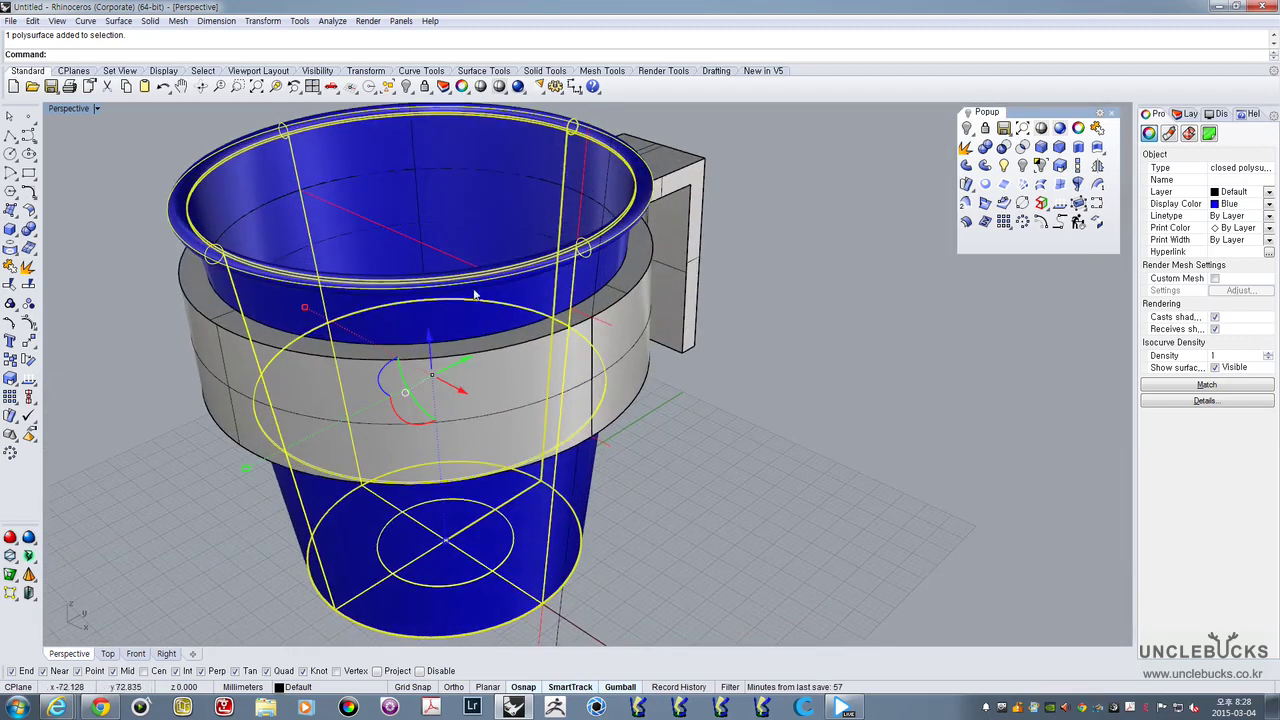
click(1021, 166)
Isolate the original holder by hiding the duplicate holder and all construction curves
click(661, 312)
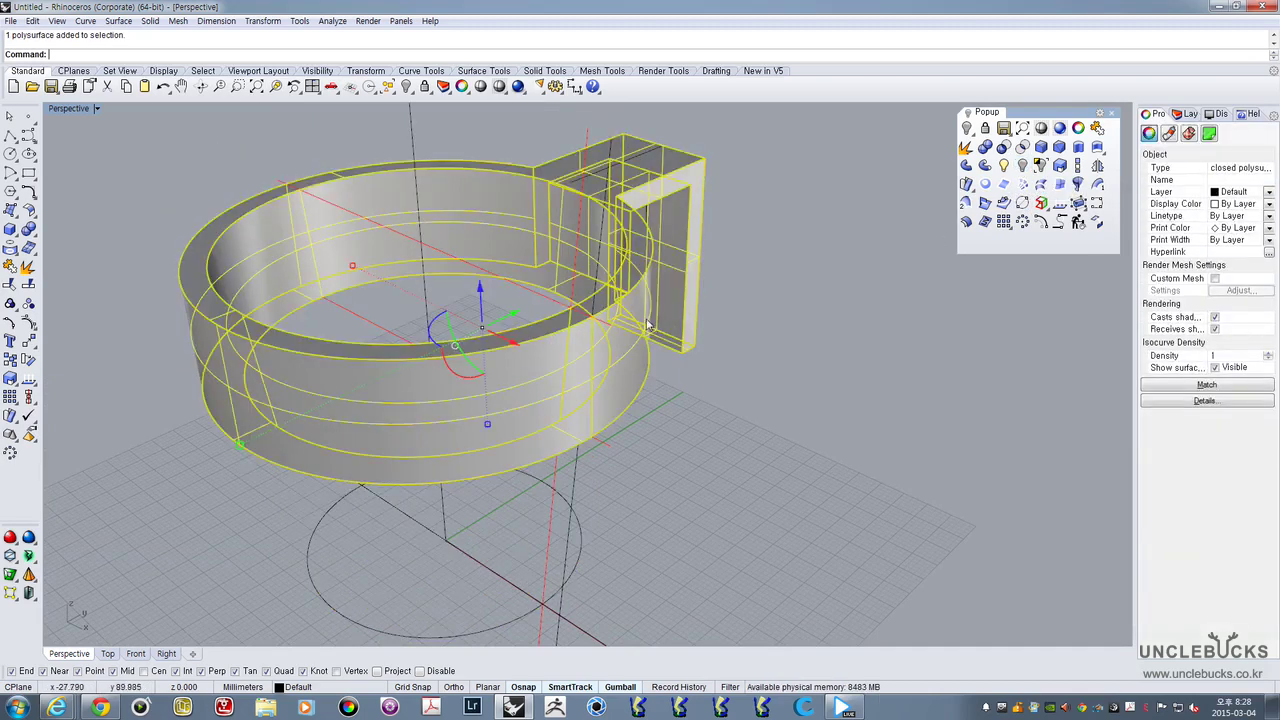
right_drag(661, 312, 640, 296)
scroll(640, 297, down, 5)
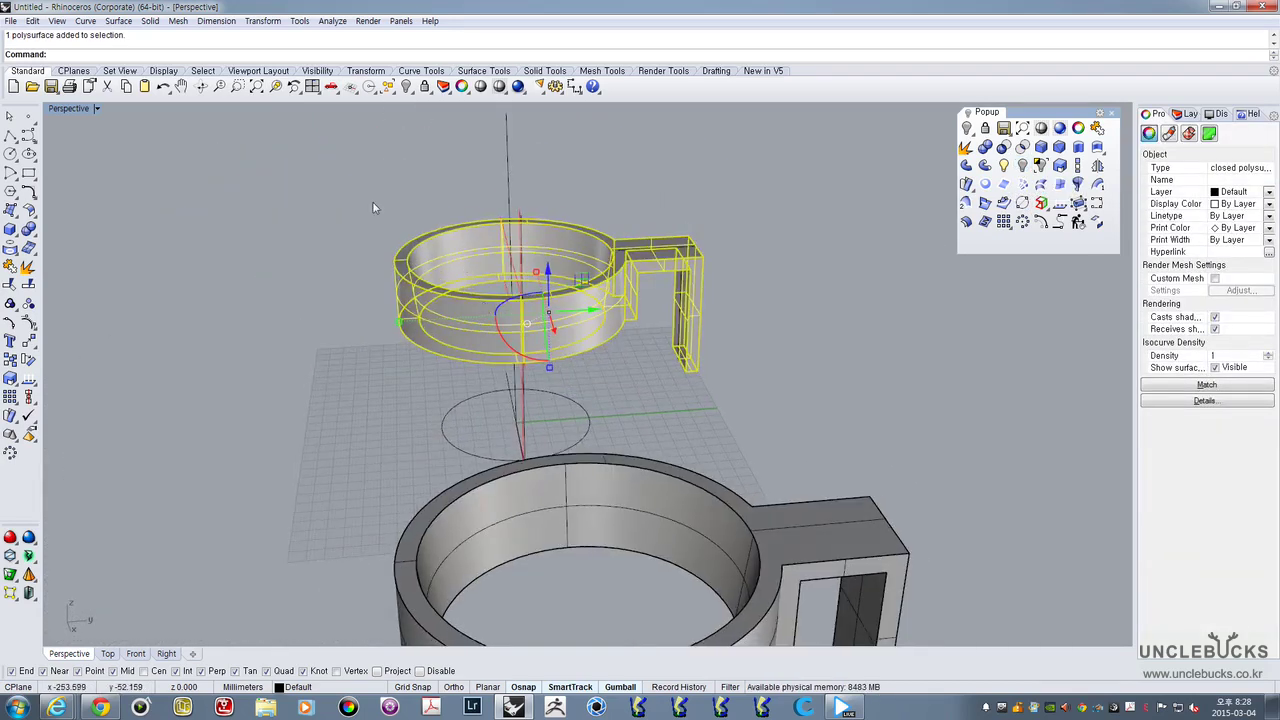
right_drag(372, 201, 388, 199)
key(Escape)
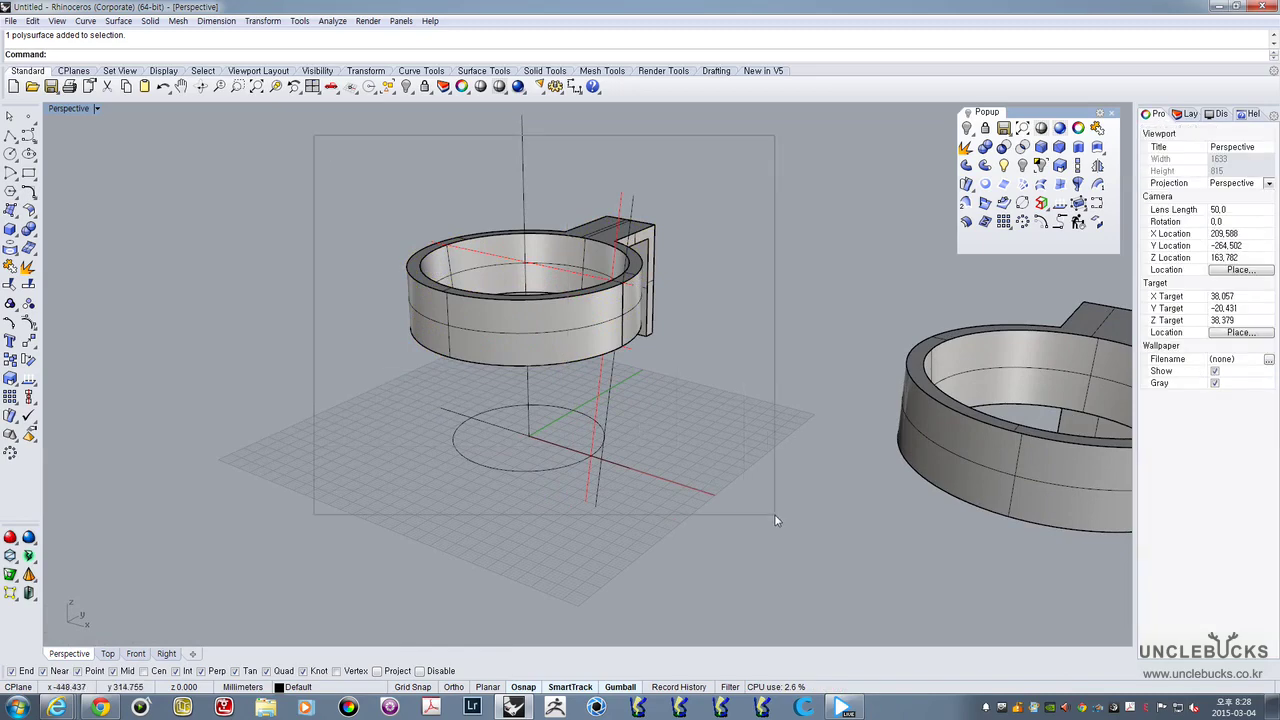
drag(776, 520, 365, 257)
click(450, 302)
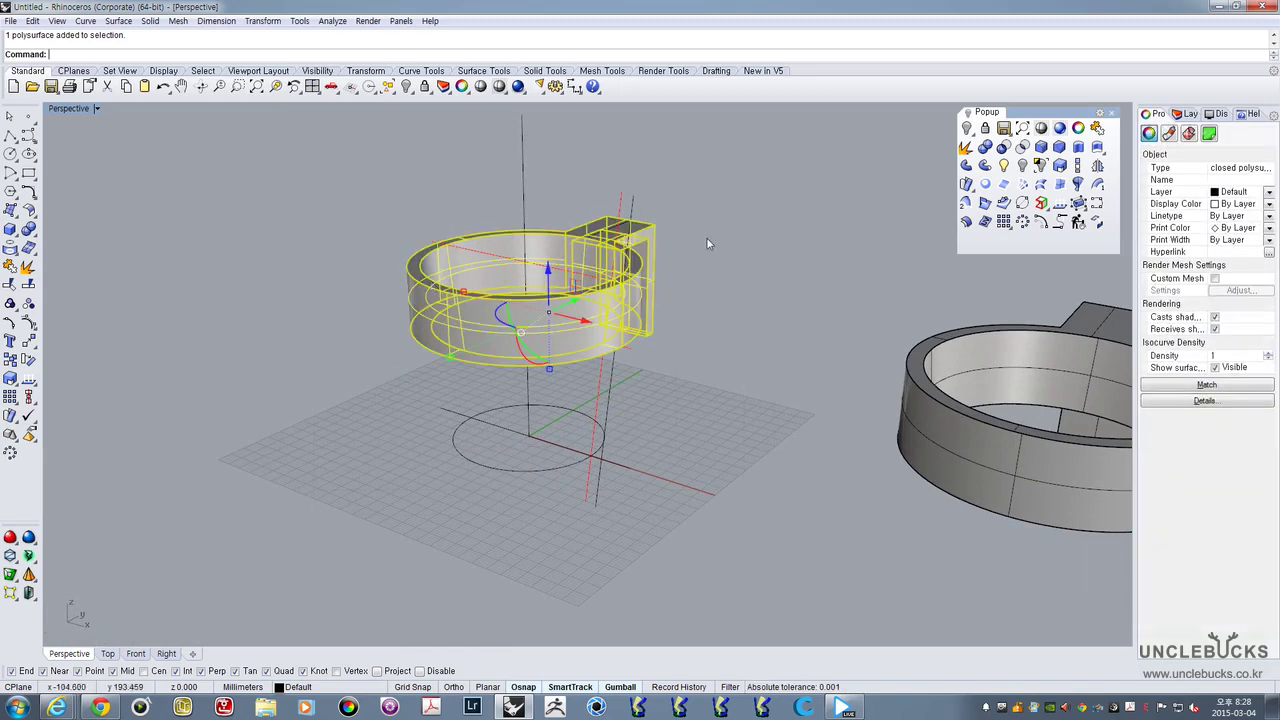
click(1040, 167)
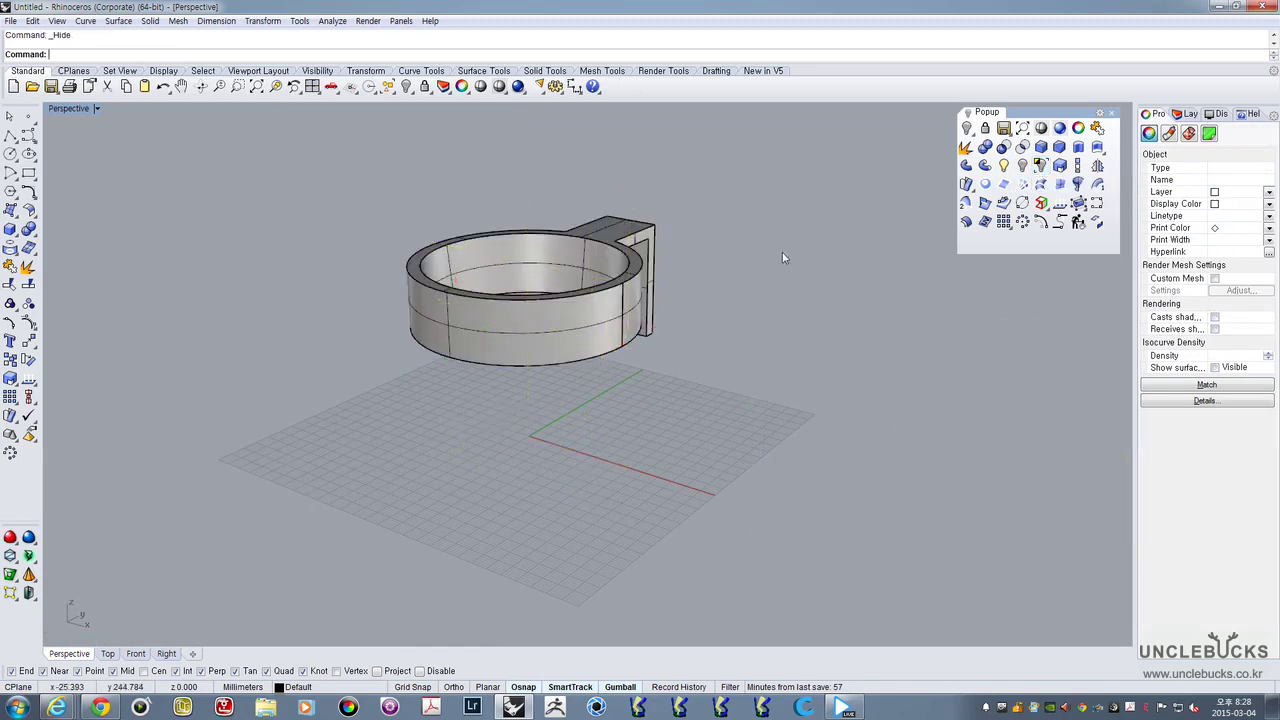
Select the isolated holder and show its ring enlarged in Top view
scroll(663, 380, up, 6)
right_drag(663, 380, 584, 398)
click(624, 445)
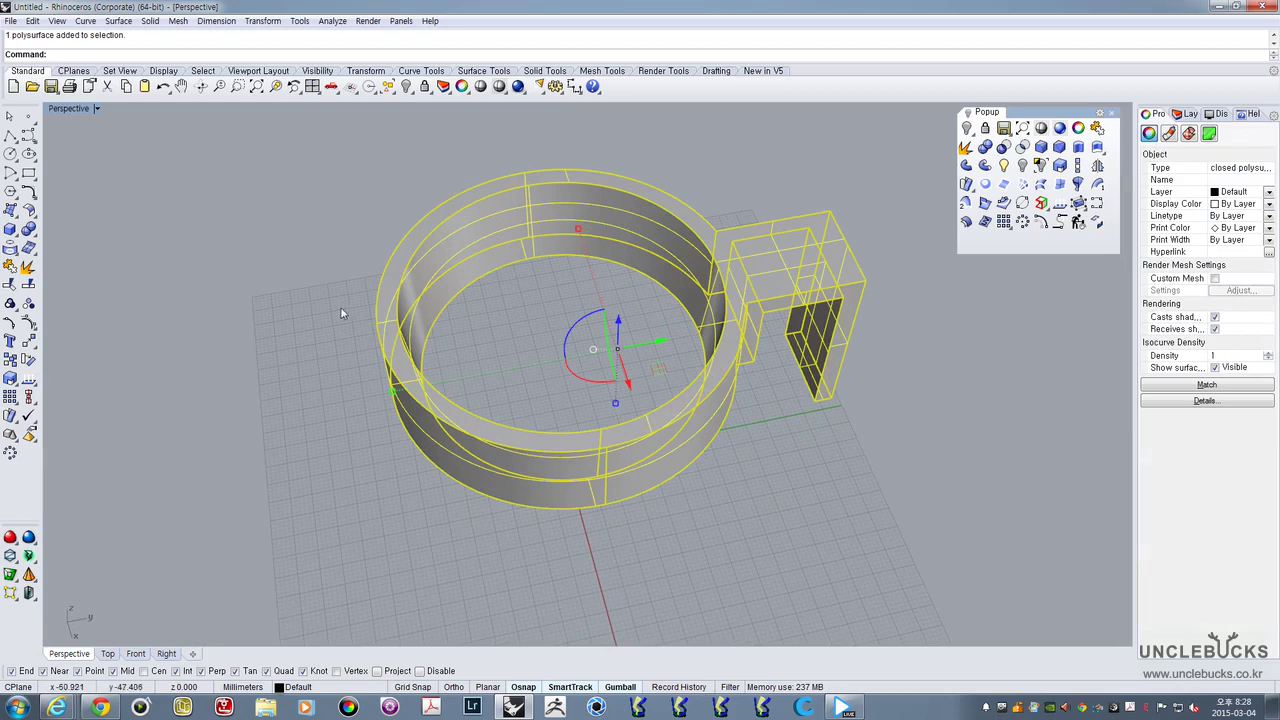
double_click(66, 109)
double_click(60, 109)
right_drag(311, 200, 311, 160)
scroll(441, 389, up, 6)
scroll(545, 355, up, 3)
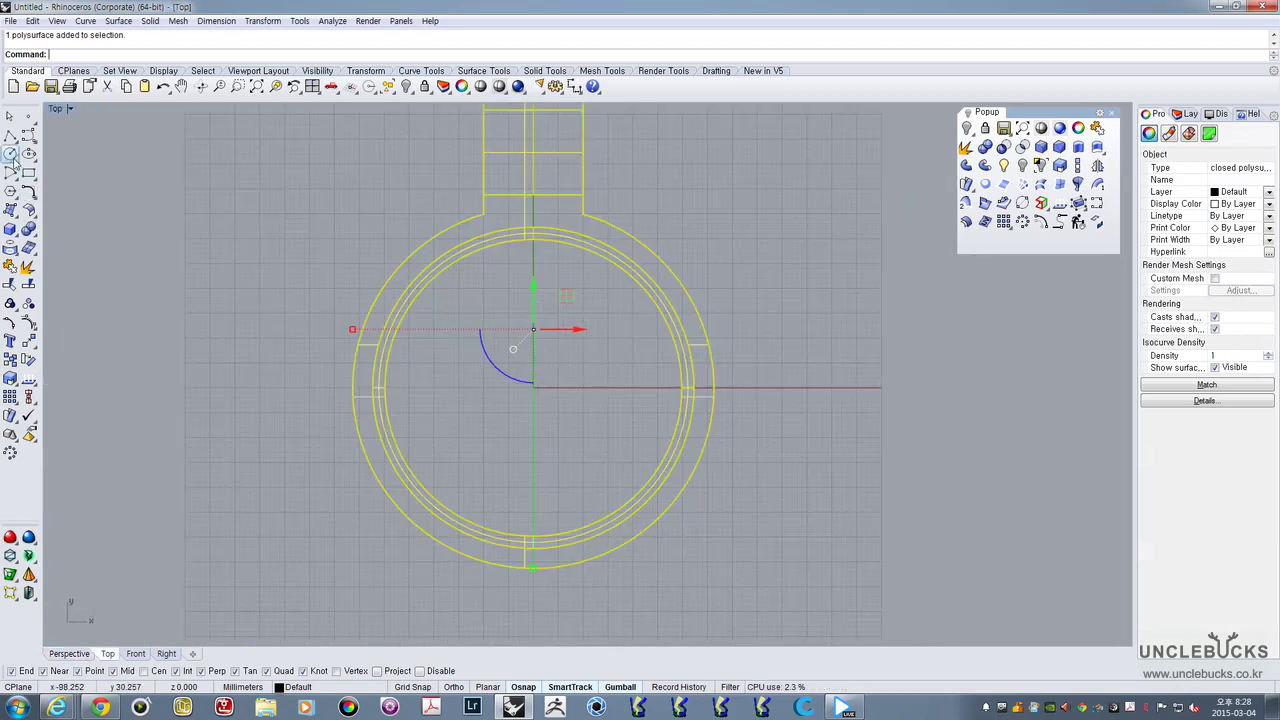
scroll(249, 370, up, 3)
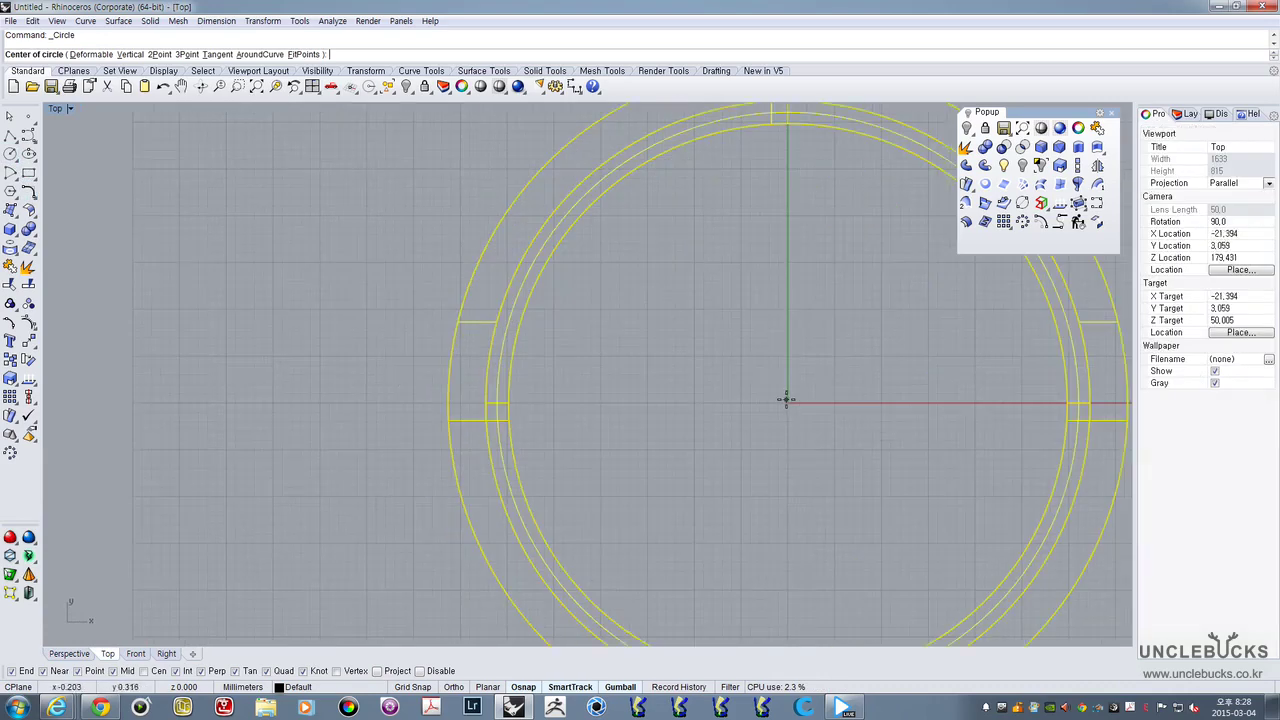
scroll(440, 395, up, 5)
scroll(472, 430, up, 5)
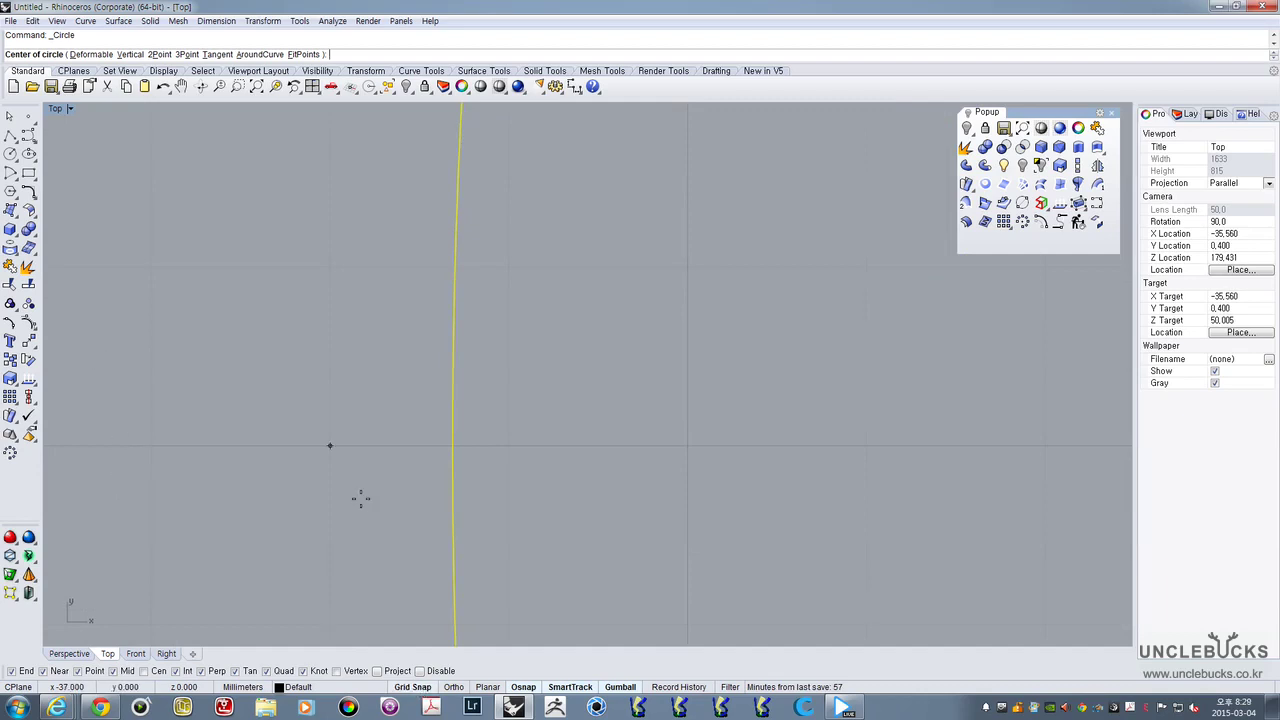
scroll(330, 443, down, 3)
key(Escape)
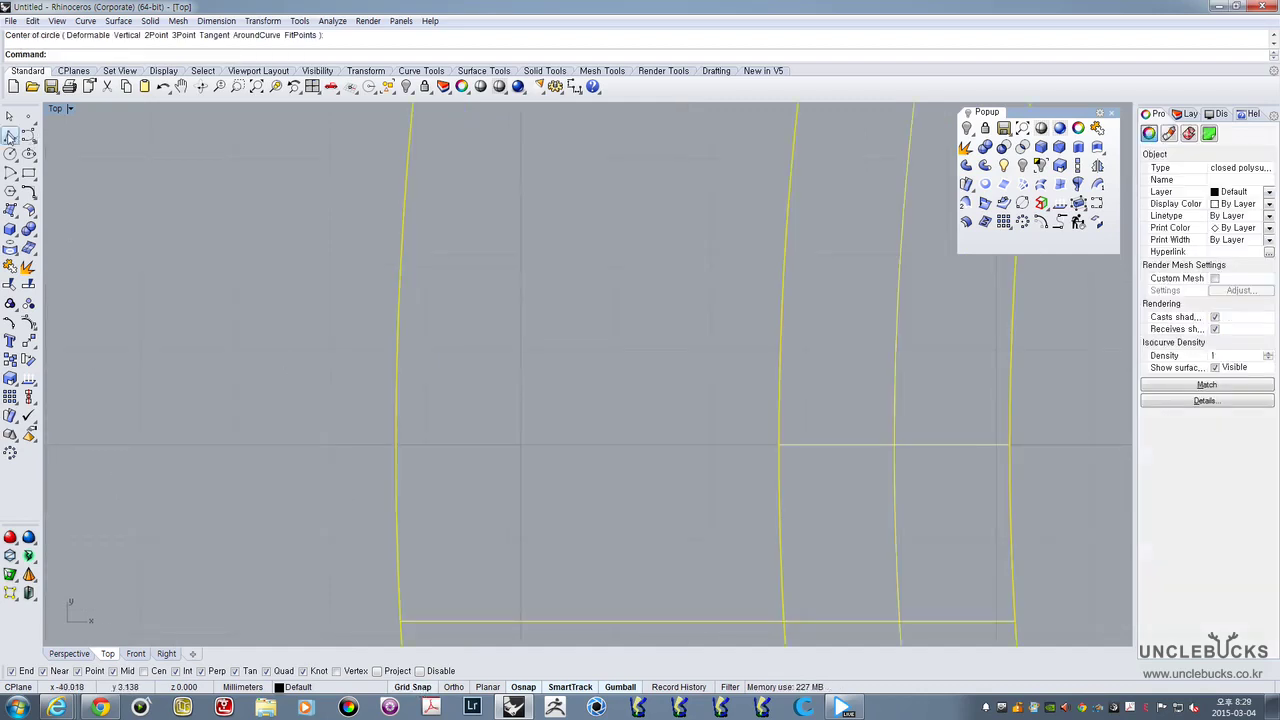
Draw an 80 mm horizontal polyline along the X axis through the ring's center, extending past the outer edge on both sides
click(9, 136)
scroll(371, 409, down, 4)
scroll(370, 415, up, 3)
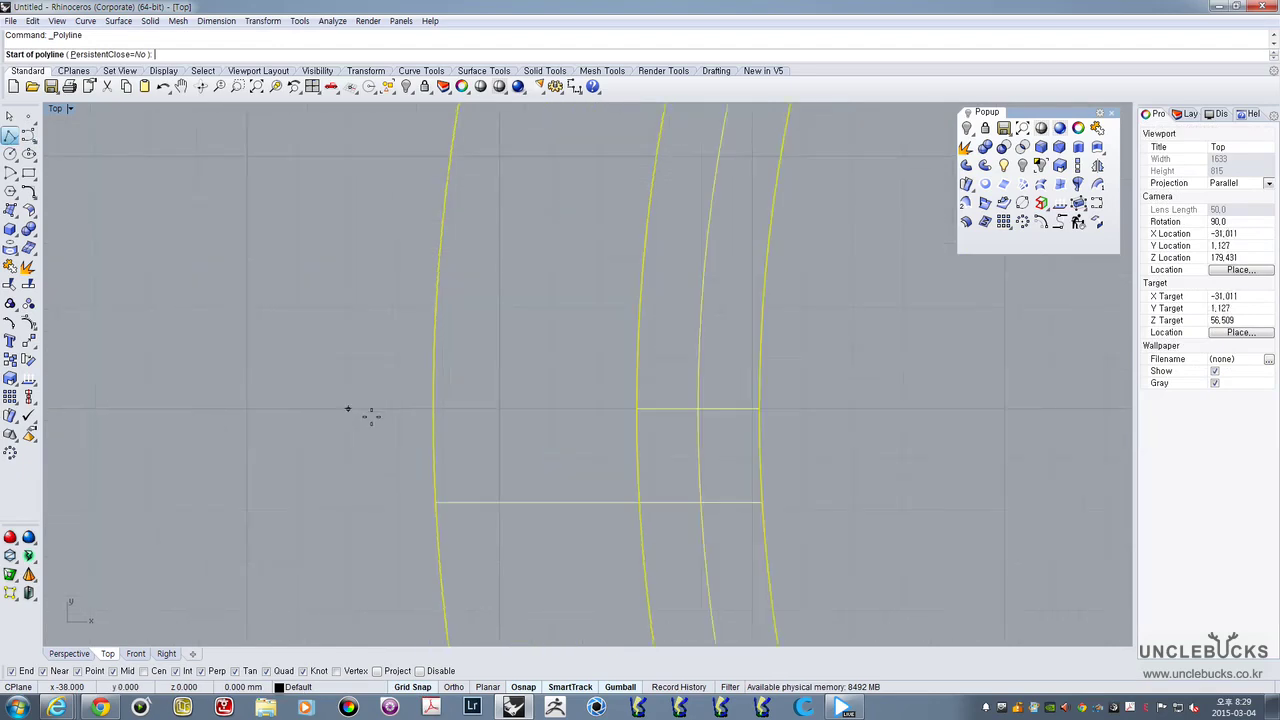
scroll(370, 415, up, 2)
click(337, 365)
scroll(337, 365, down, 6)
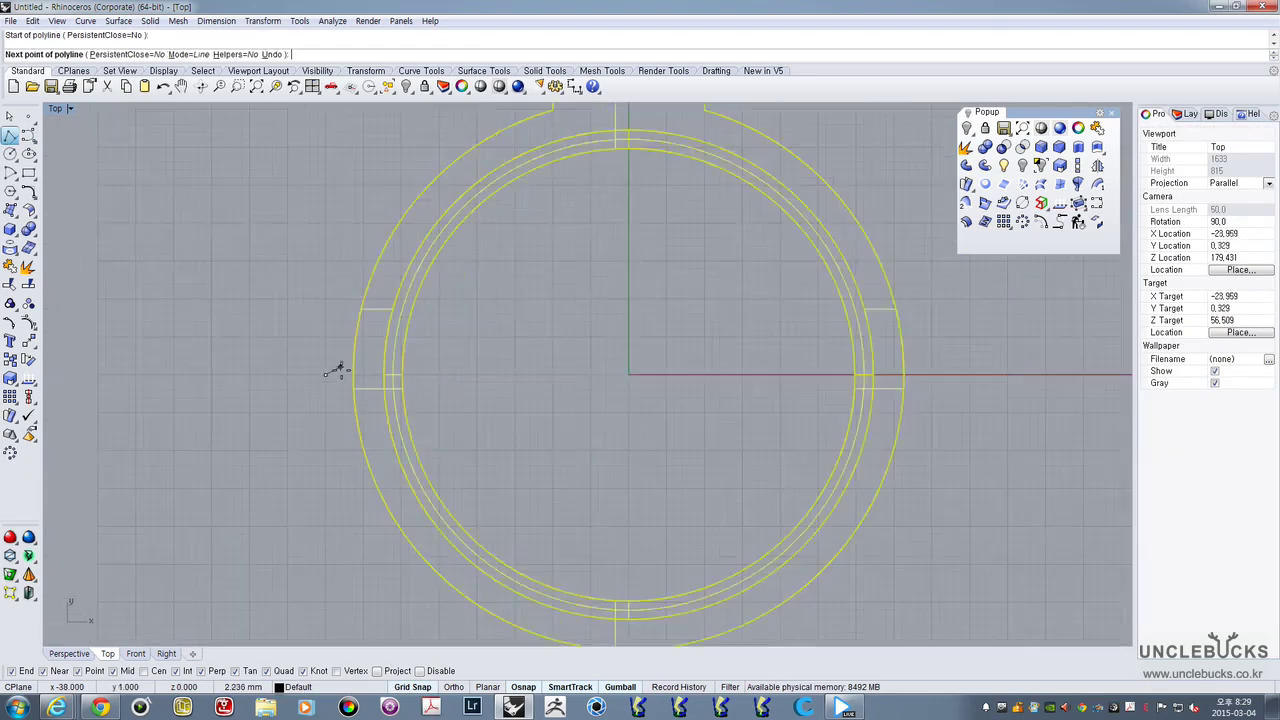
scroll(600, 372, up, 4)
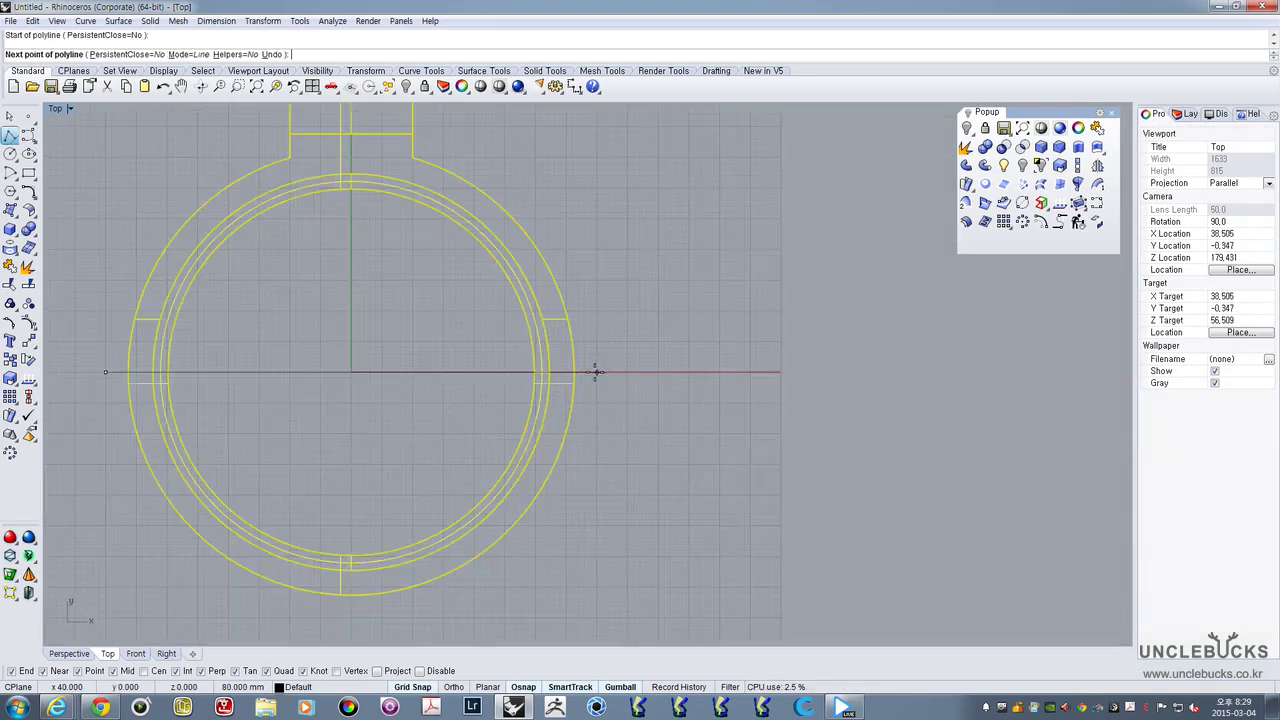
click(600, 372)
key(Return)
scroll(499, 456, down, 5)
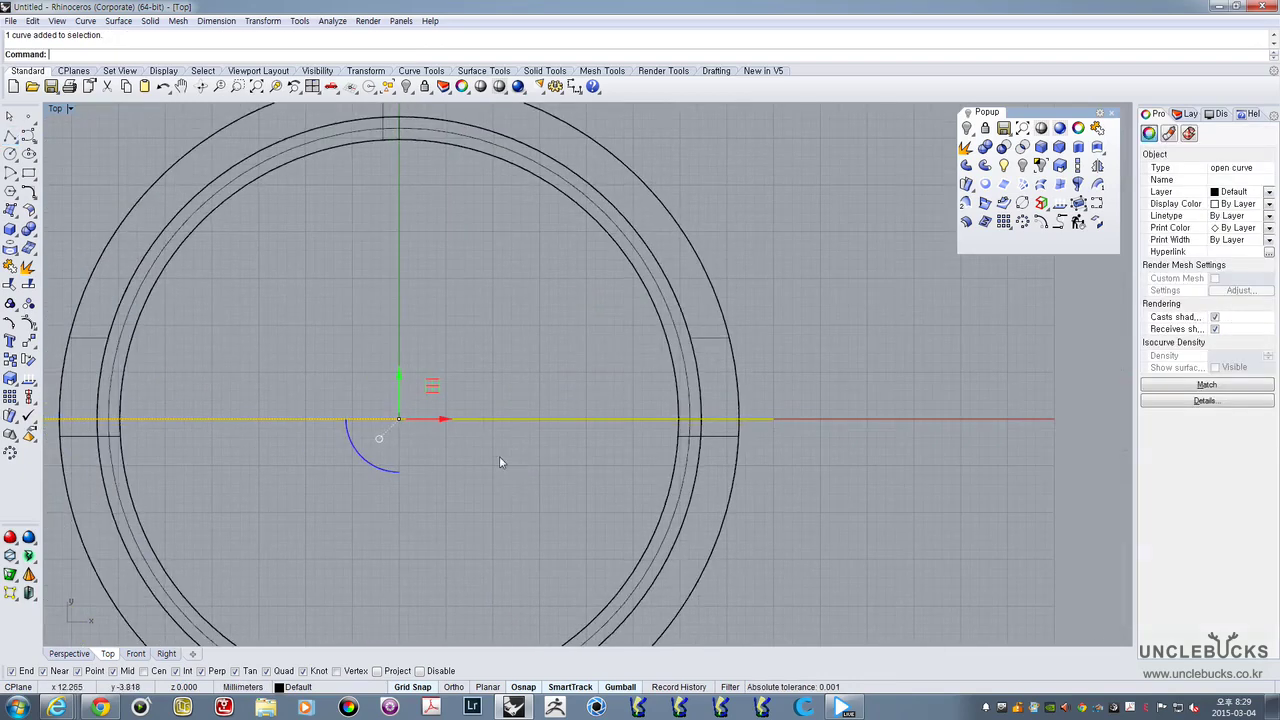
scroll(405, 448, up, 6)
scroll(397, 450, down, 15)
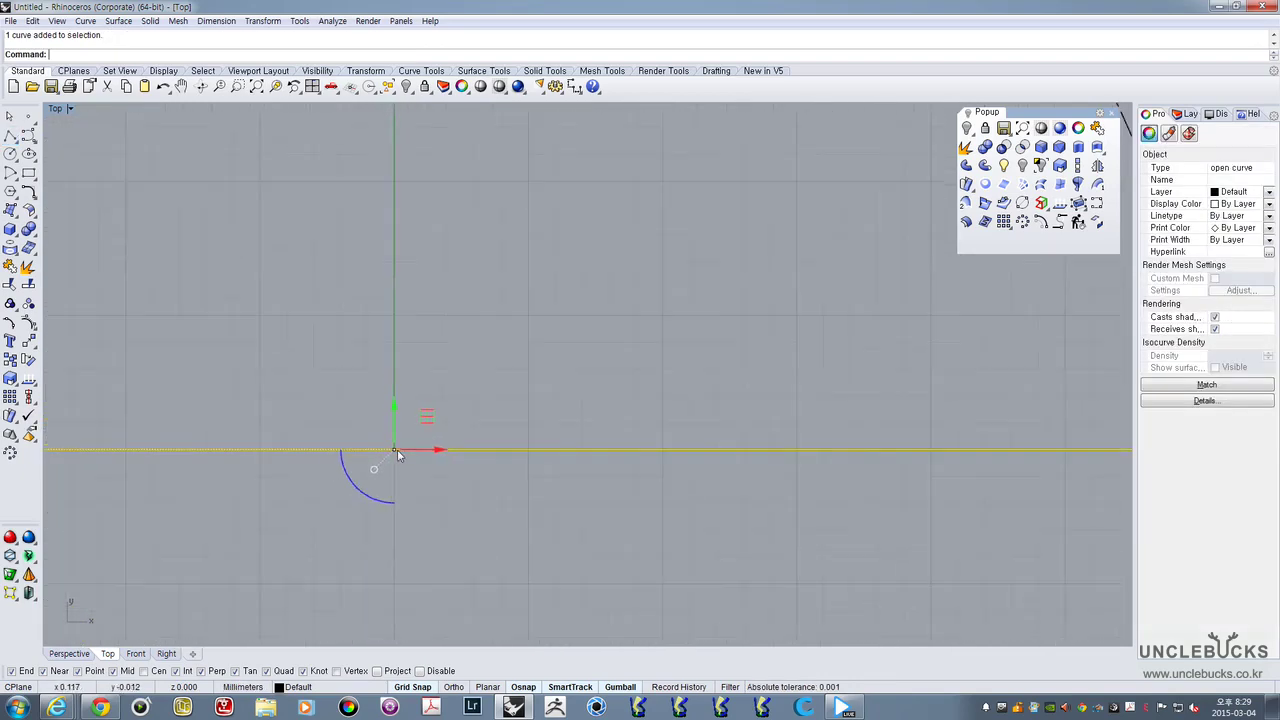
Draw a vertical polyline along the Y axis from beyond the handle to below the ring, and select both crossing lines
click(9, 136)
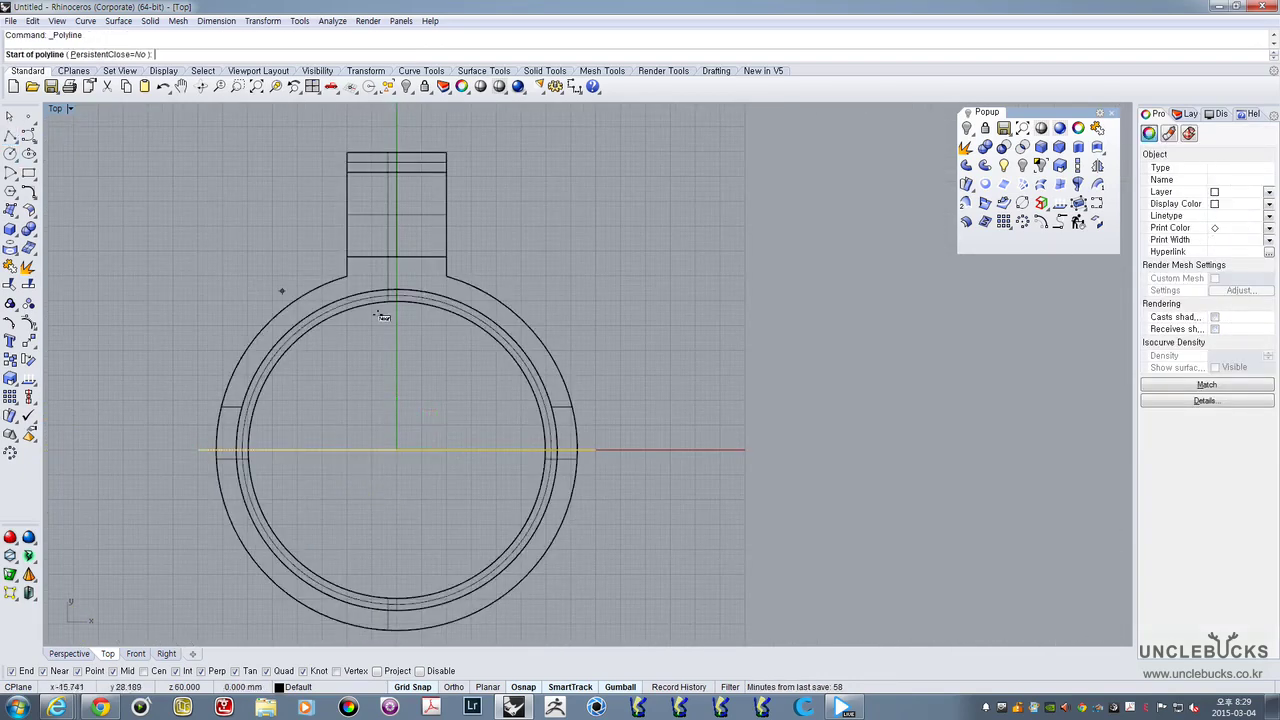
click(399, 127)
scroll(397, 430, down, 4)
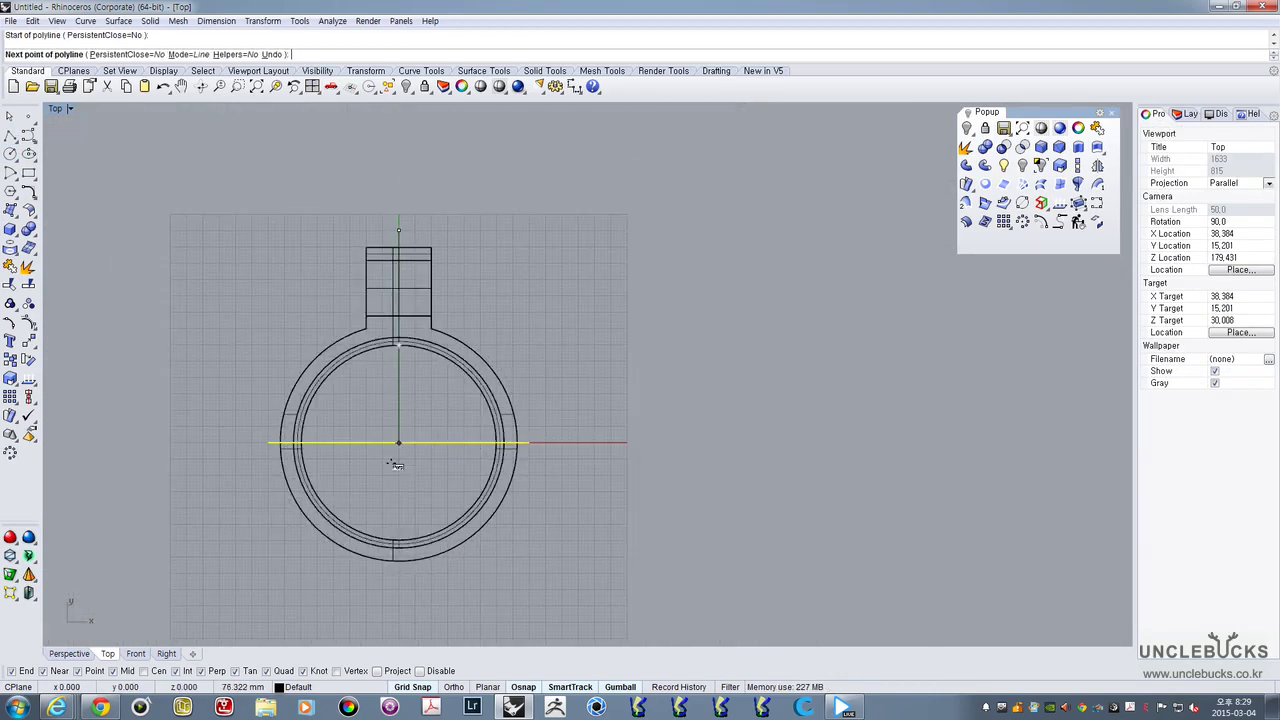
click(398, 610)
right_click(502, 470)
drag(426, 466, 388, 428)
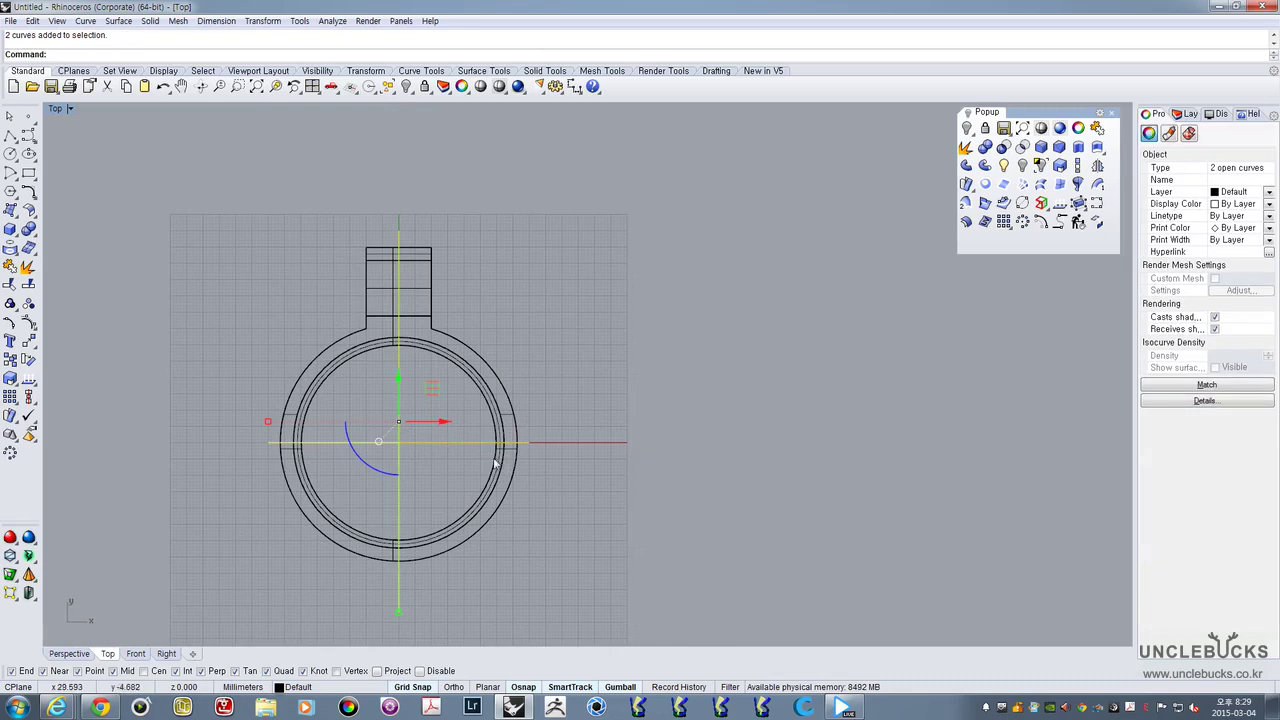
Turn on the Project object snap and try to start a circle where the horizontal line meets the ring's outer edge
scroll(248, 439, up, 10)
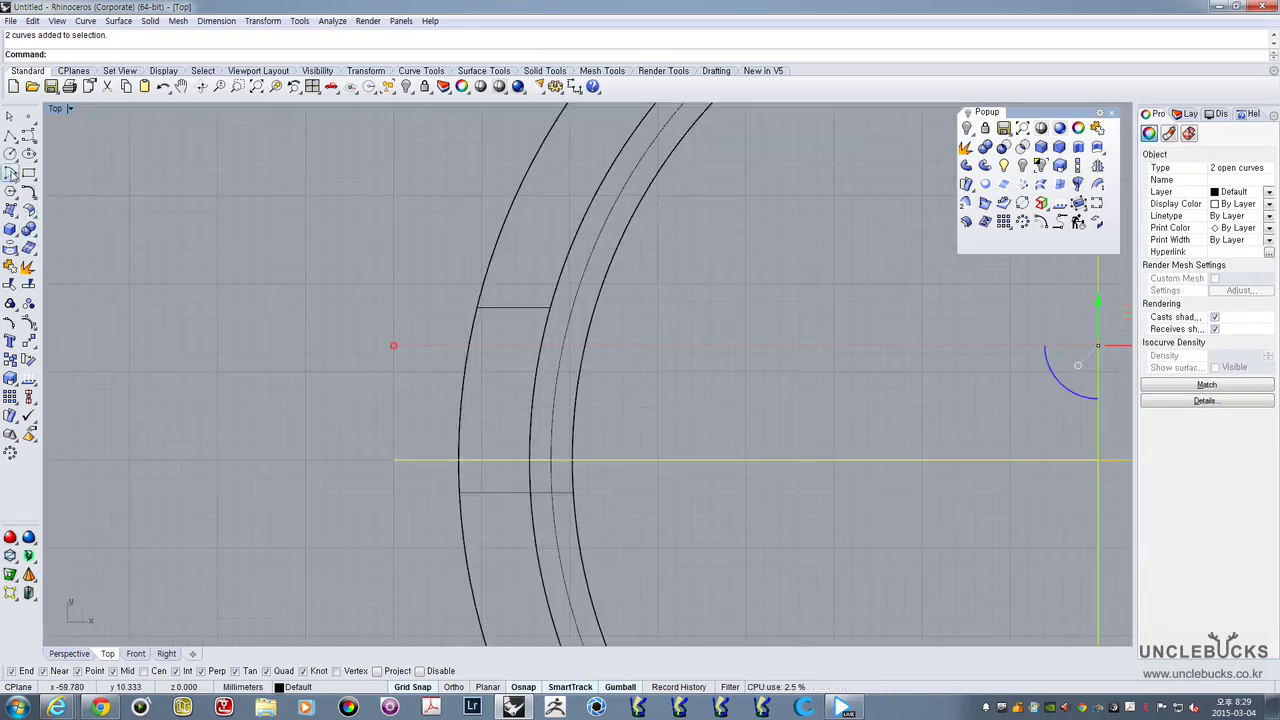
scroll(450, 442, up, 6)
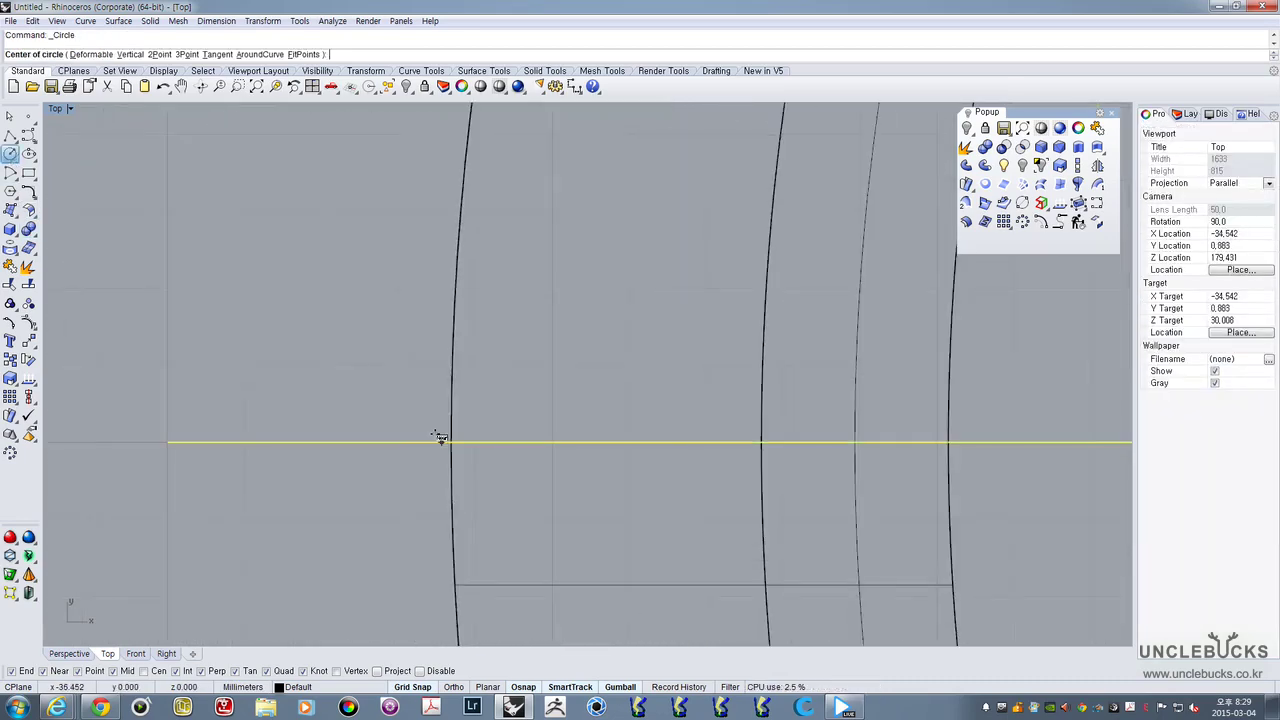
scroll(446, 446, up, 5)
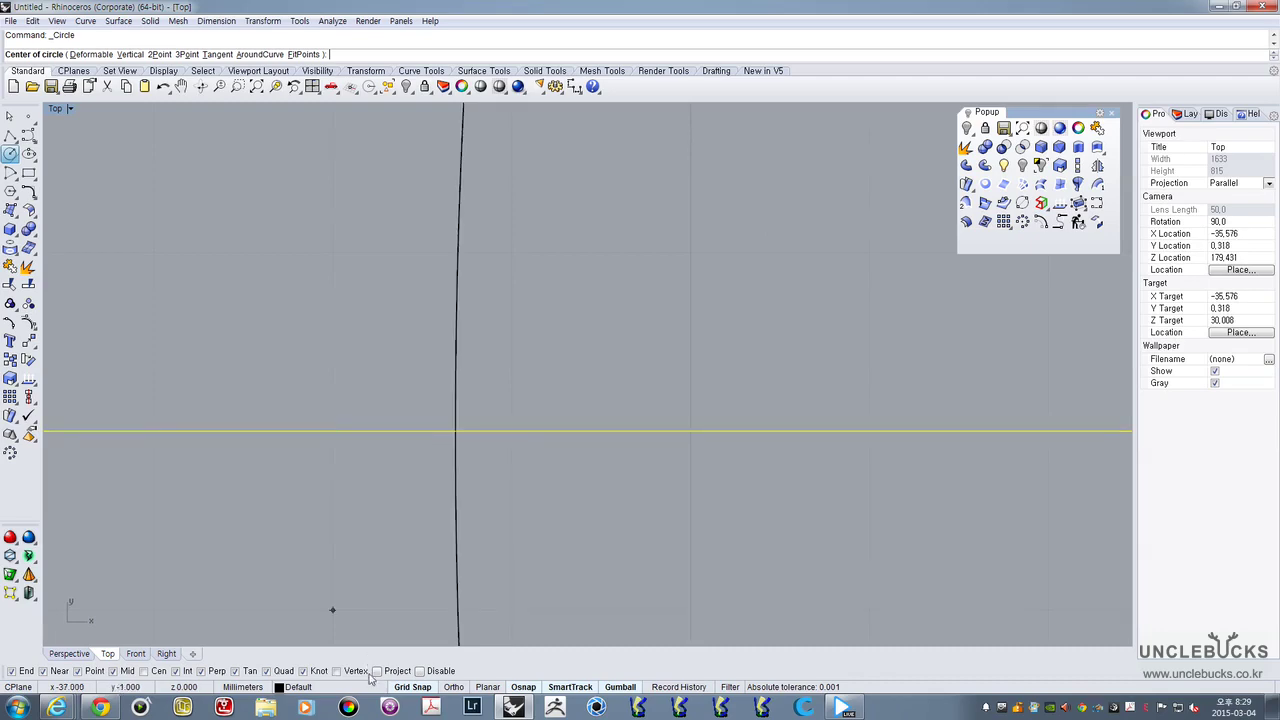
scroll(486, 563, down, 14)
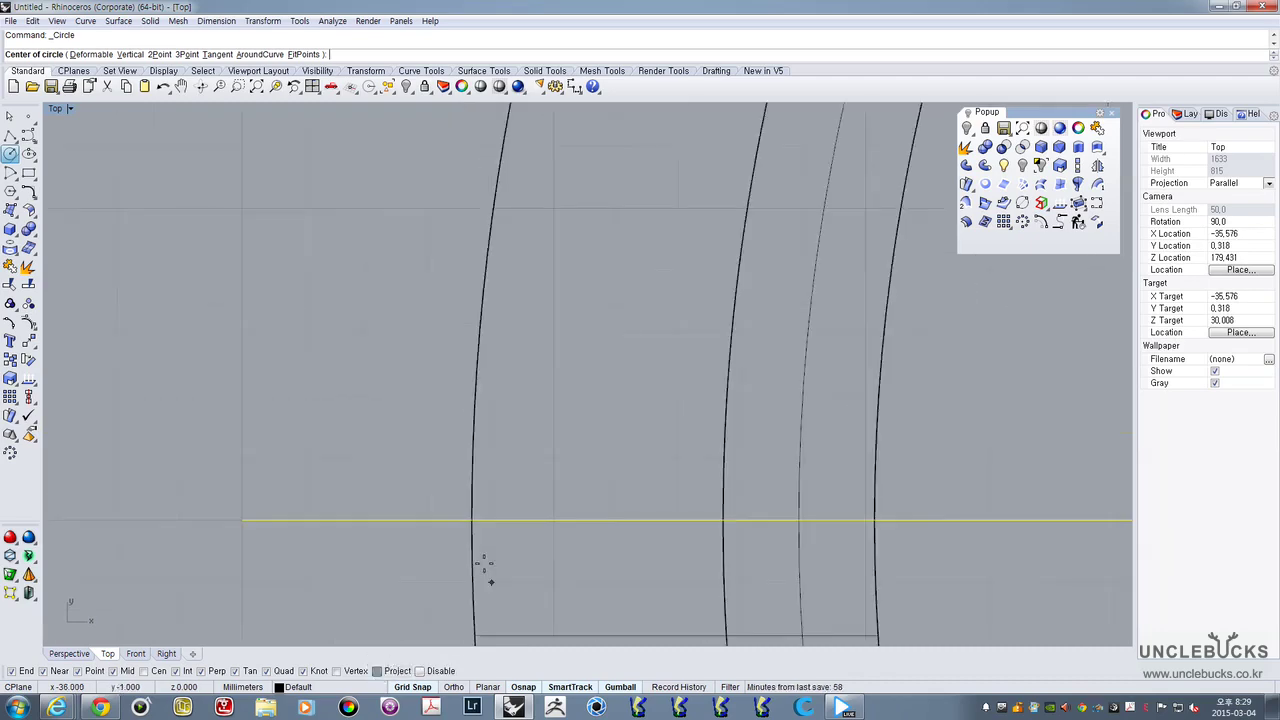
right_drag(732, 448, 520, 352)
key(Escape)
Select both crossing center lines and examine their heights relative to the holder in Perspective view
drag(562, 425, 505, 472)
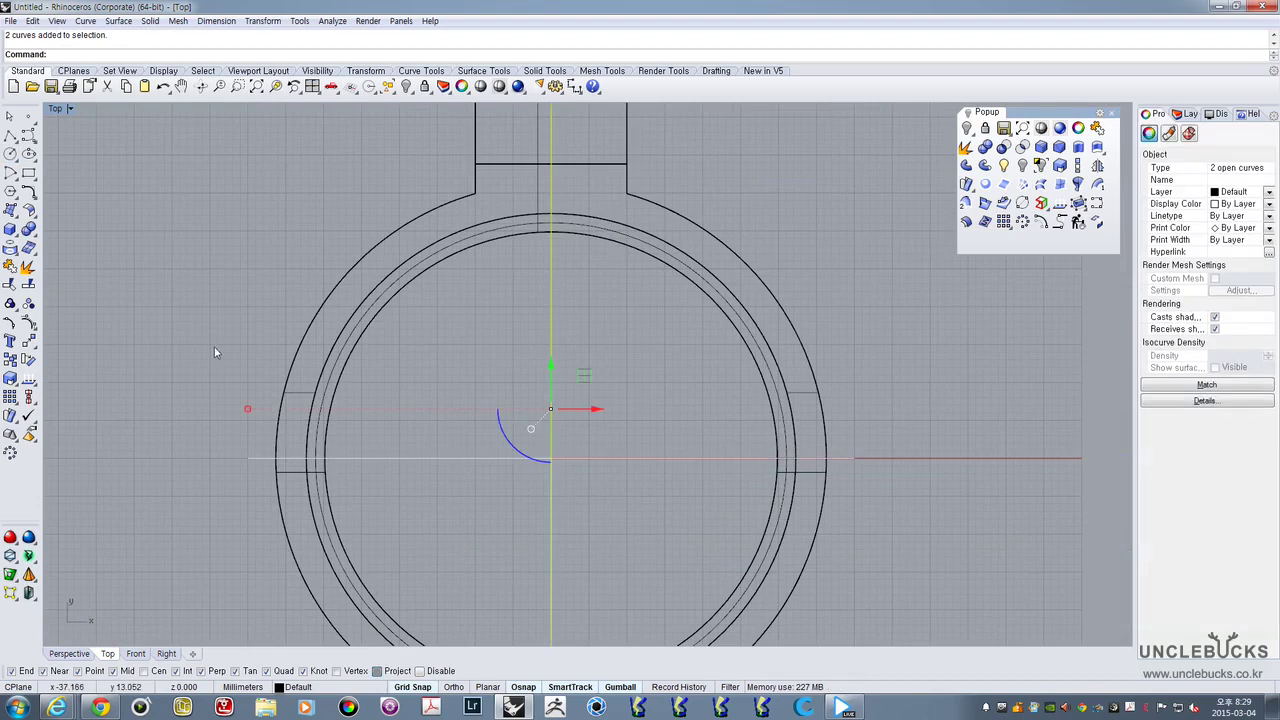
double_click(59, 110)
double_click(615, 109)
mouse_move(586, 307)
right_down()
mouse_move(659, 277)
mouse_move(569, 303)
right_up()
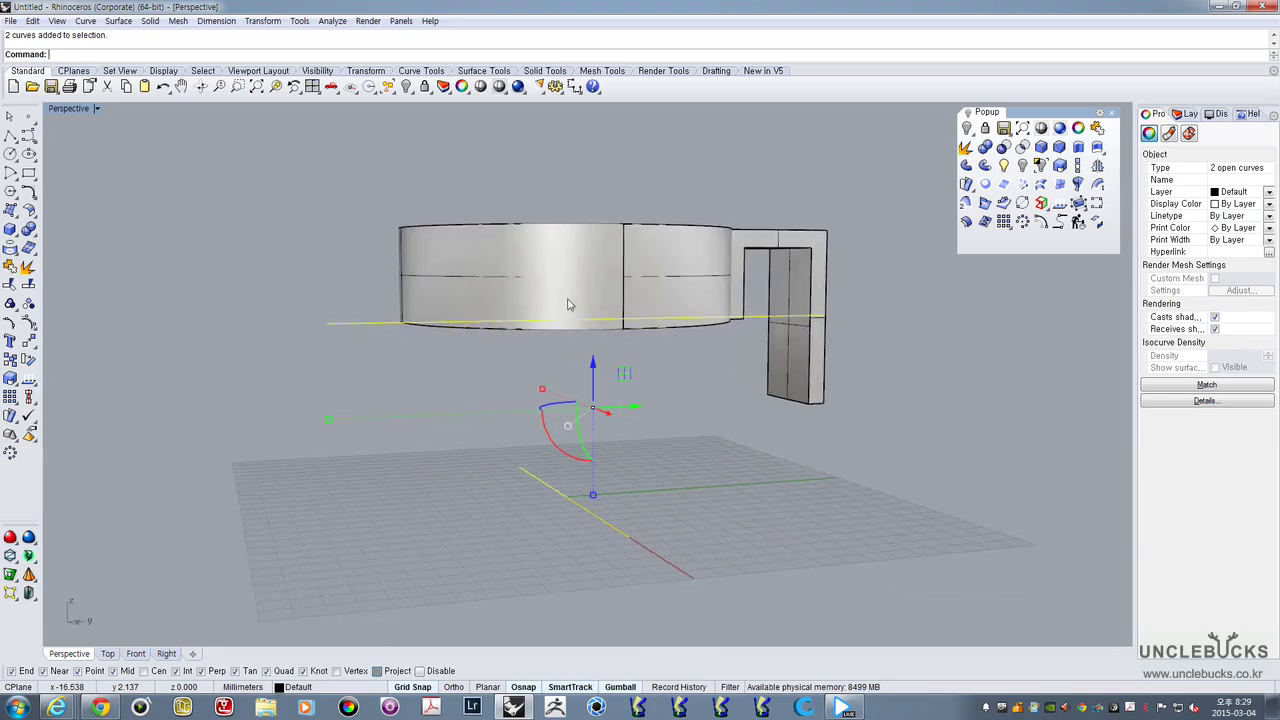
Move the center line that runs along Y straight down from the ring's bottom edge to the ground plane
click(305, 291)
click(350, 322)
right_drag(608, 489, 500, 385)
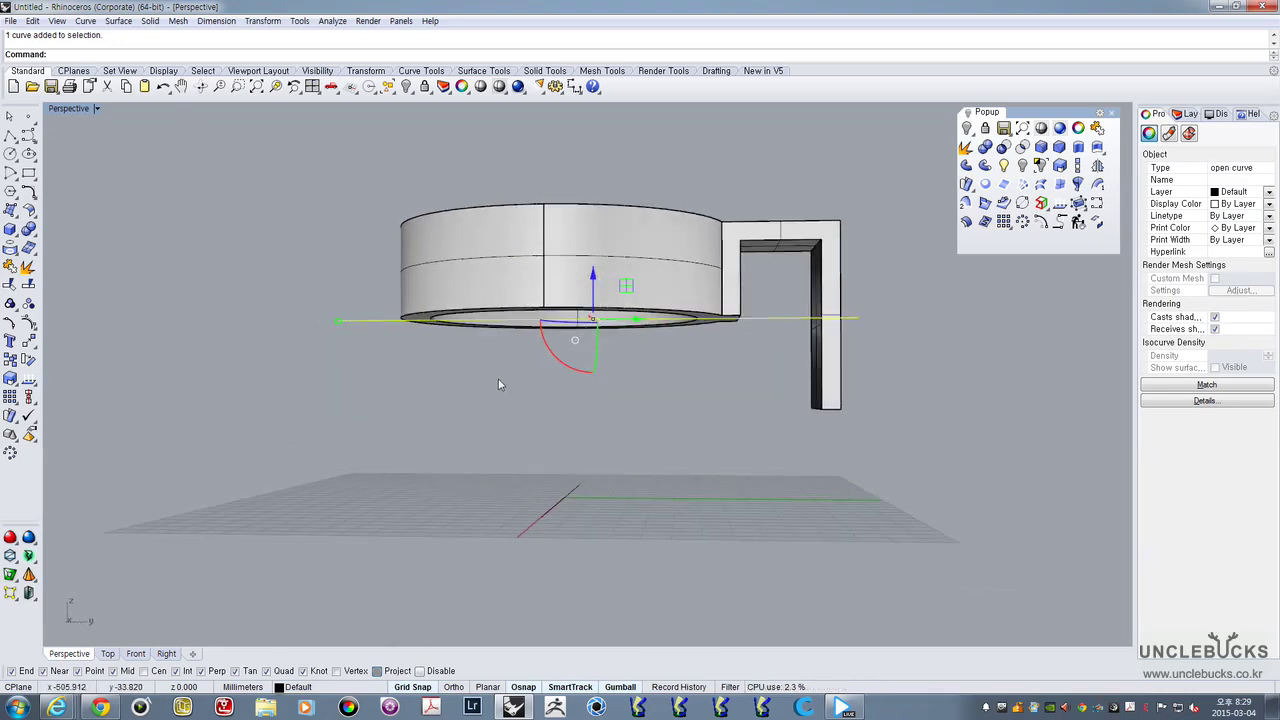
double_click(58, 111)
right_drag(782, 542, 803, 457)
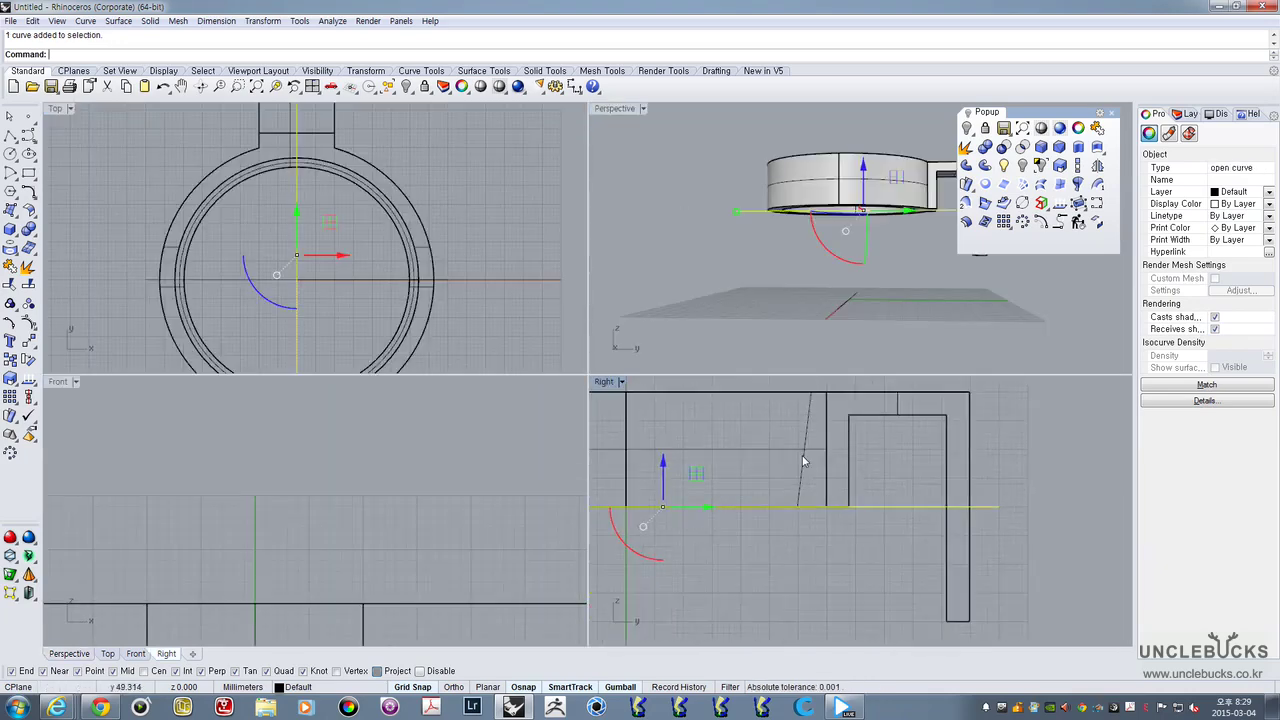
scroll(802, 458, down, 10)
scroll(785, 469, up, 6)
scroll(412, 585, down, 5)
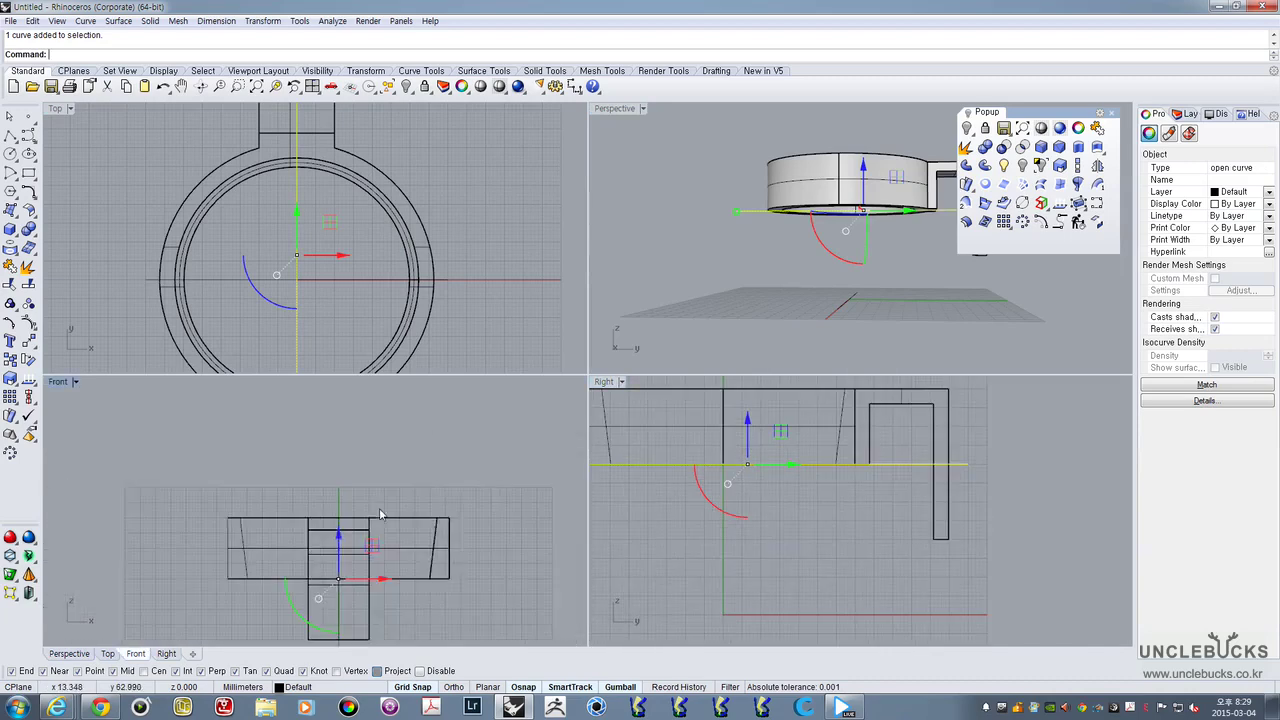
scroll(369, 548, up, 2)
scroll(389, 525, up, 6)
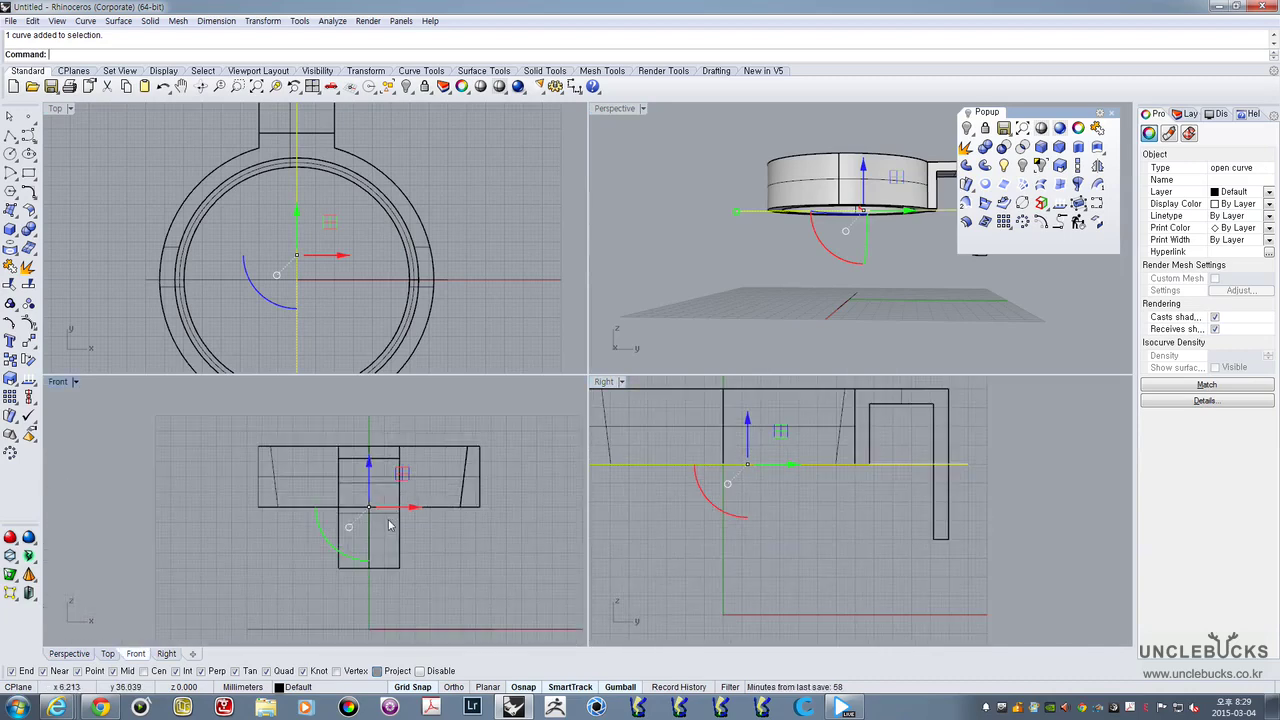
text(m)
key(Return)
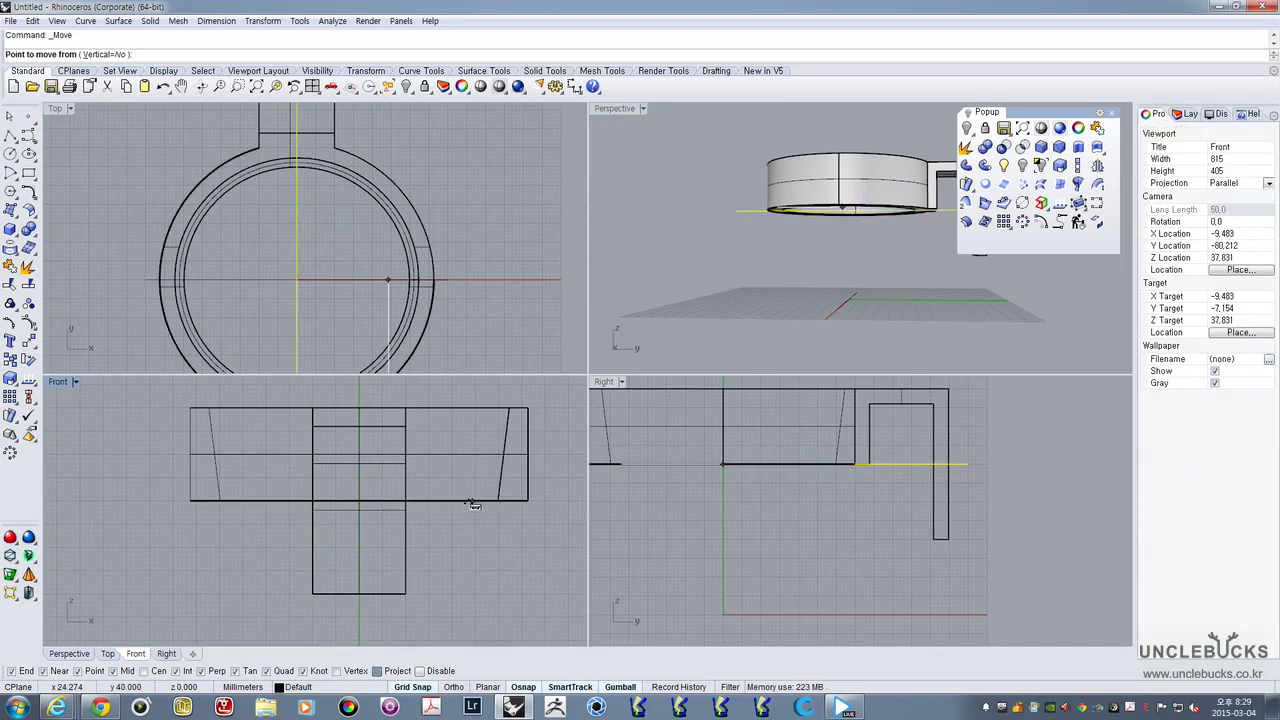
click(470, 501)
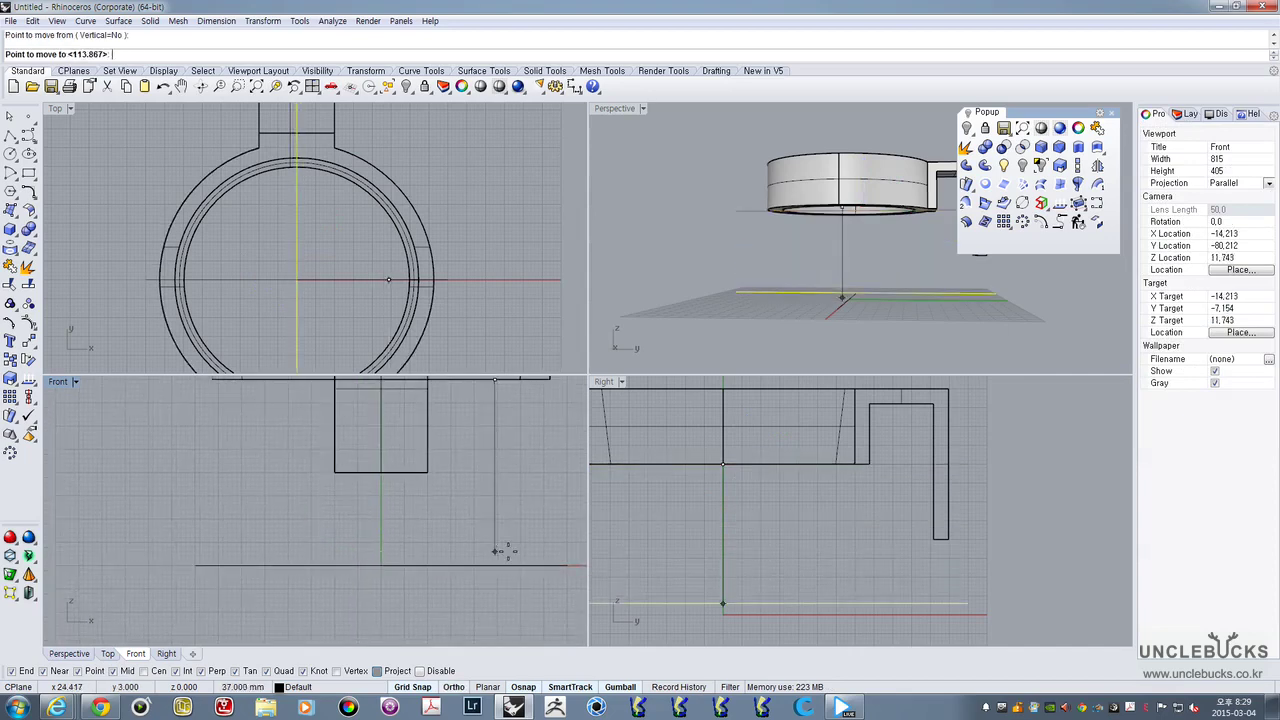
click(494, 564)
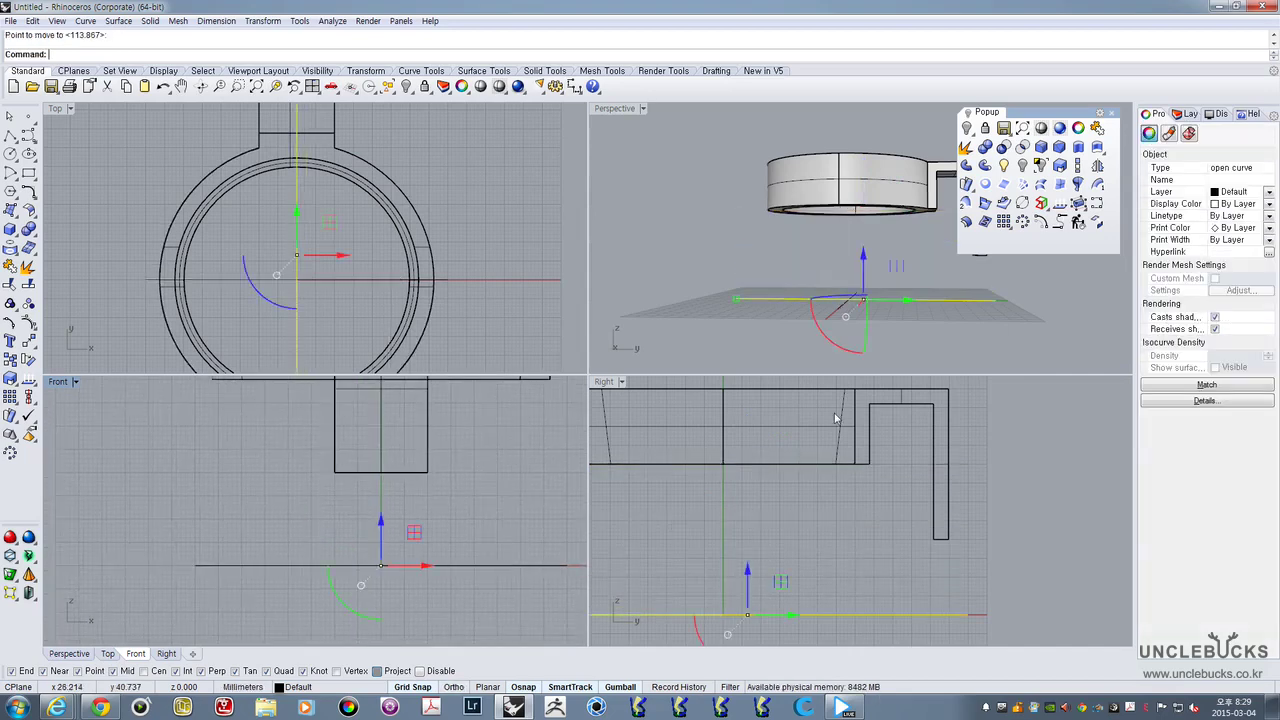
Select both crossing center lines, examine their alignment on the ground plane in Perspective and Top views, and clear the selection
right_drag(799, 259, 735, 297)
click(736, 293)
scroll(841, 312, up, 4)
drag(841, 312, 776, 238)
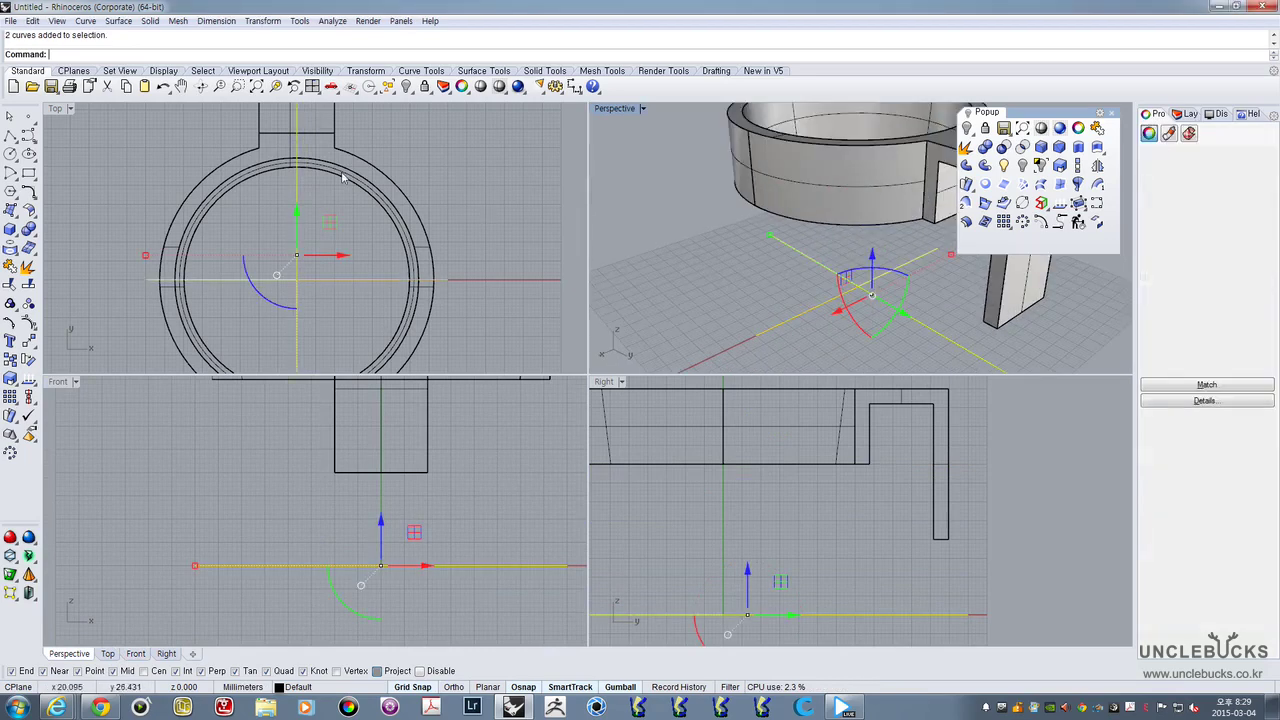
double_click(56, 111)
right_drag(397, 363, 533, 302)
scroll(302, 369, up, 6)
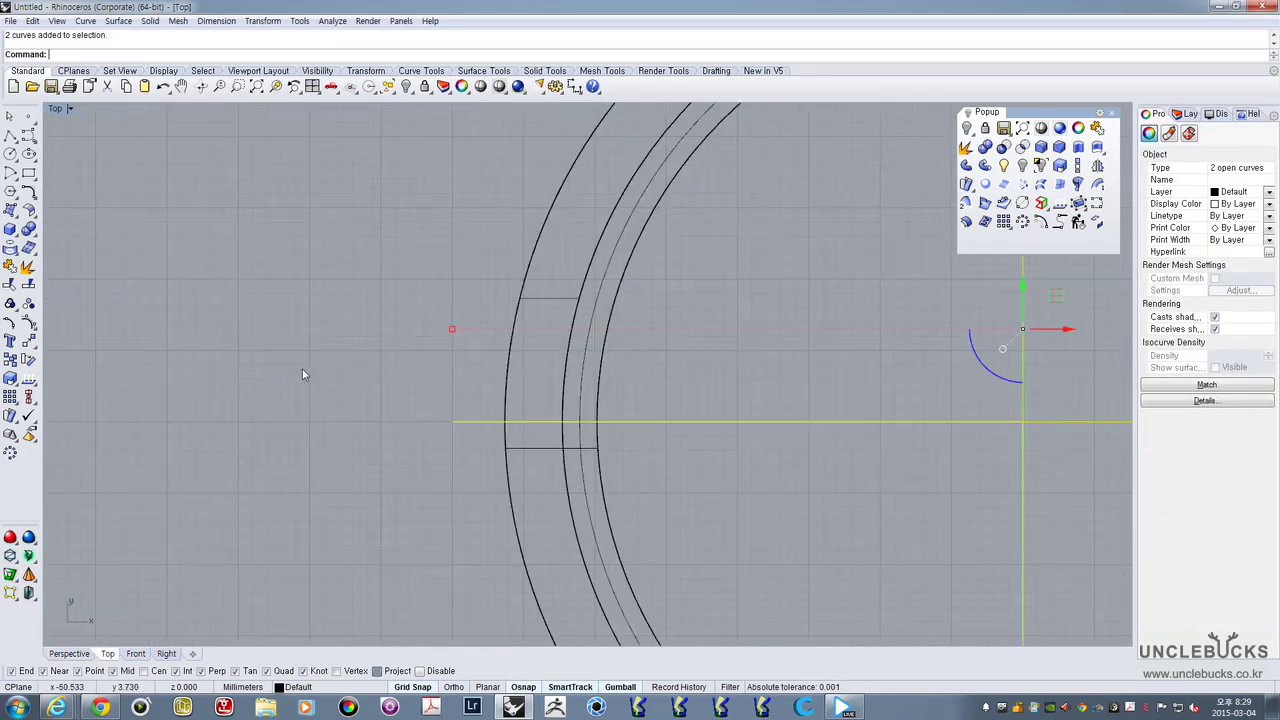
click(302, 371)
Draw a circle of radius 2 mm centered where the horizontal center line crosses the ring's outer edge opposite the positive X side
click(12, 154)
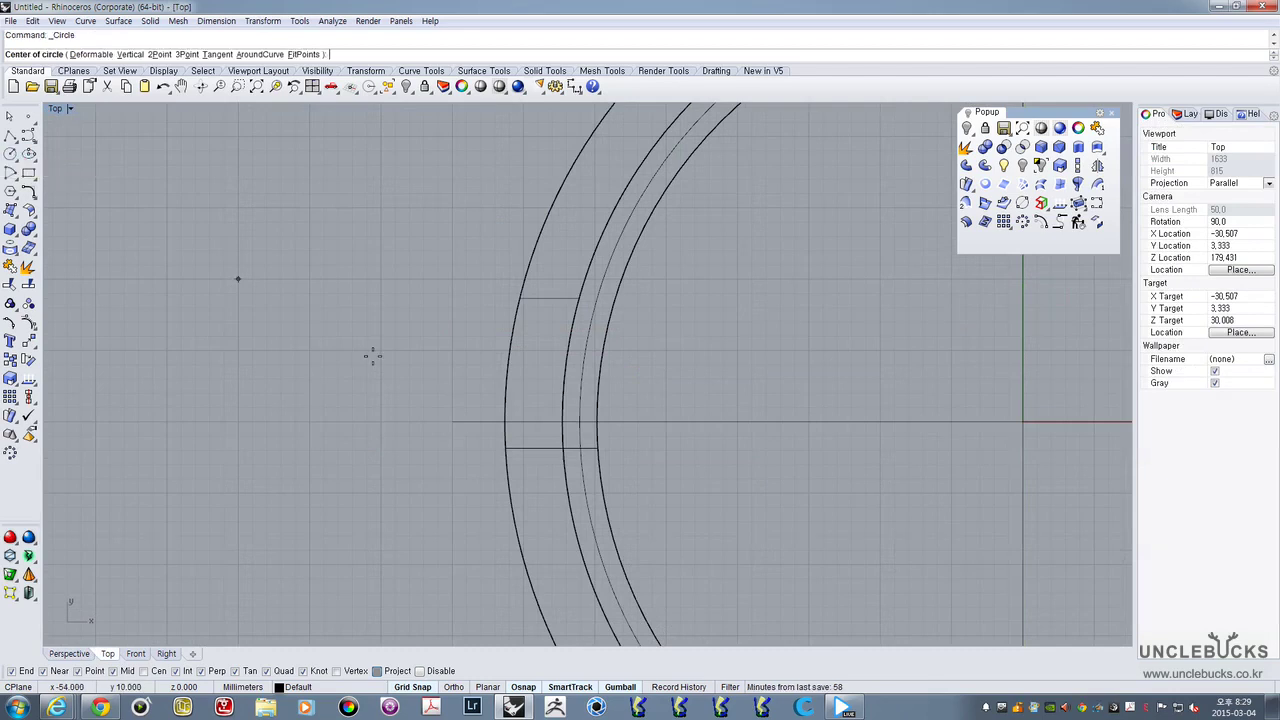
scroll(506, 431, up, 6)
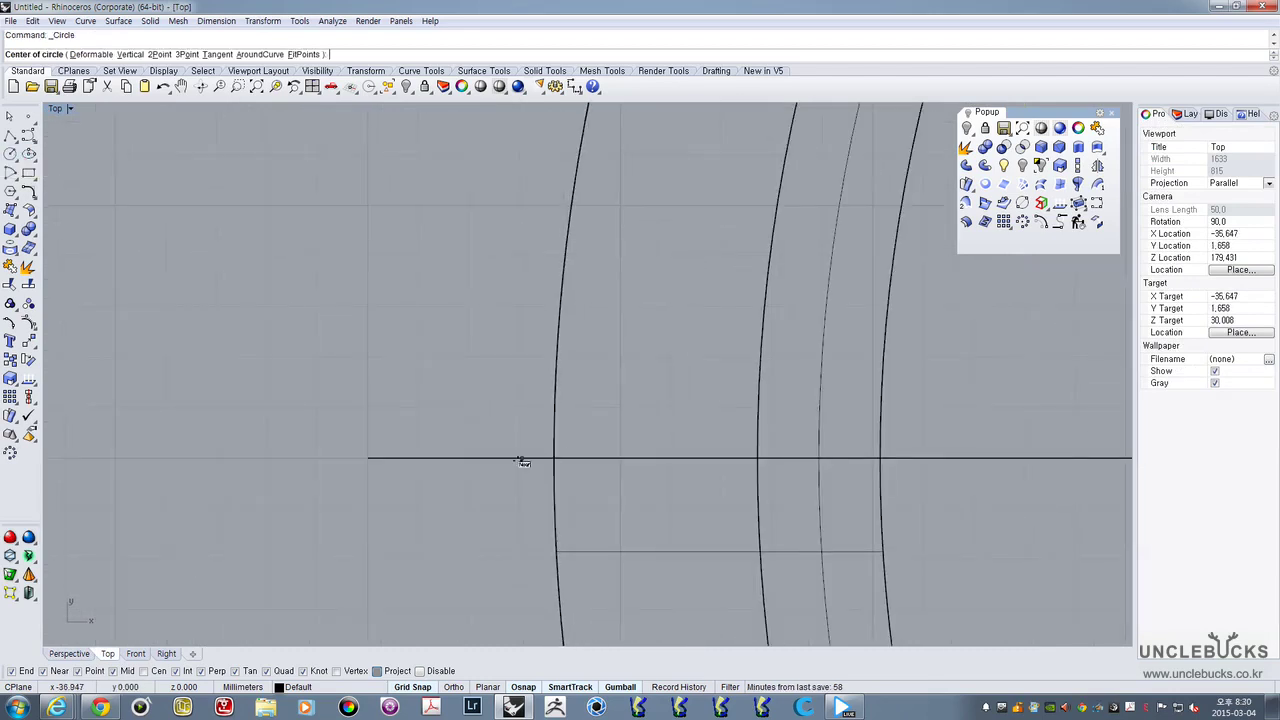
scroll(555, 456, up, 2)
click(555, 456)
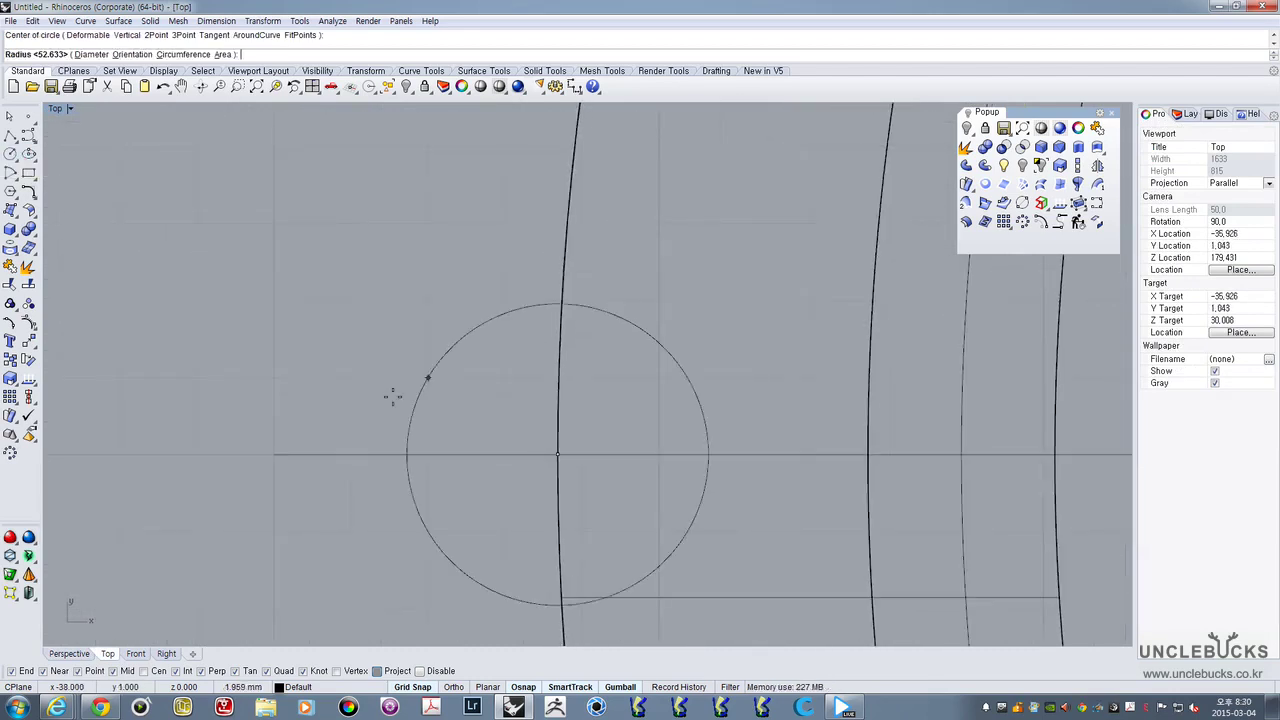
scroll(462, 428, down, 5)
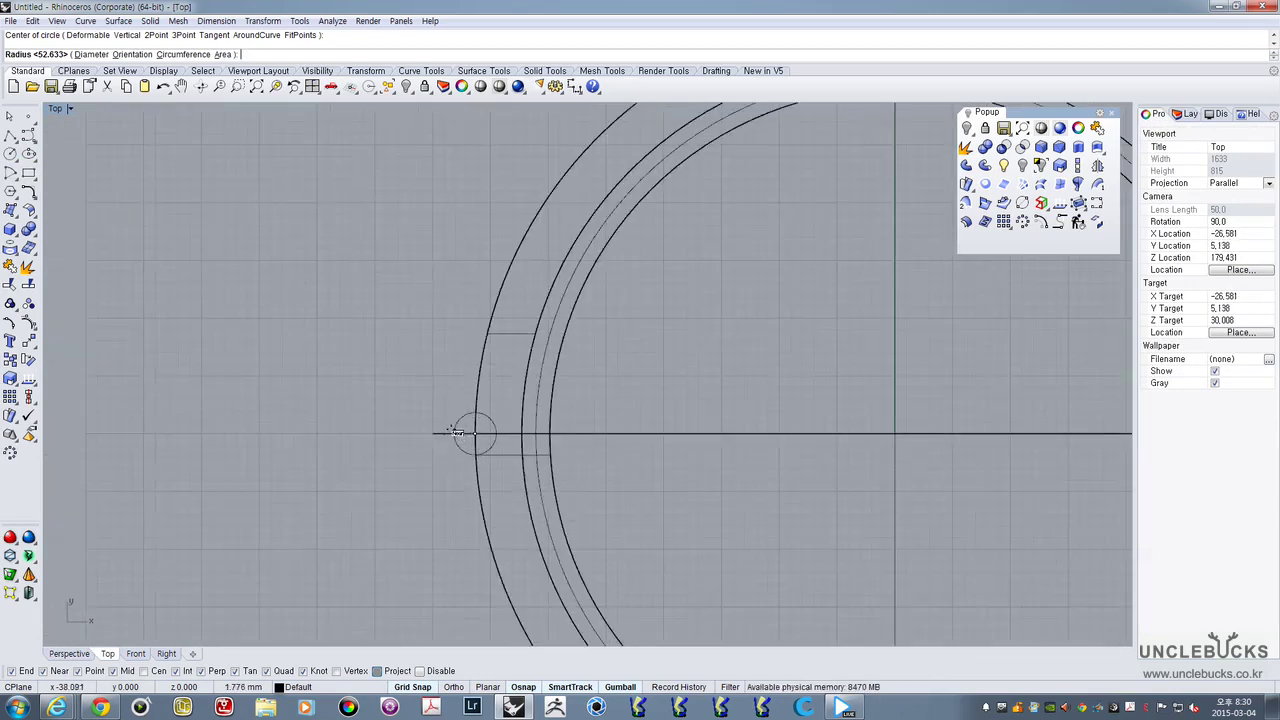
scroll(455, 431, up, 4)
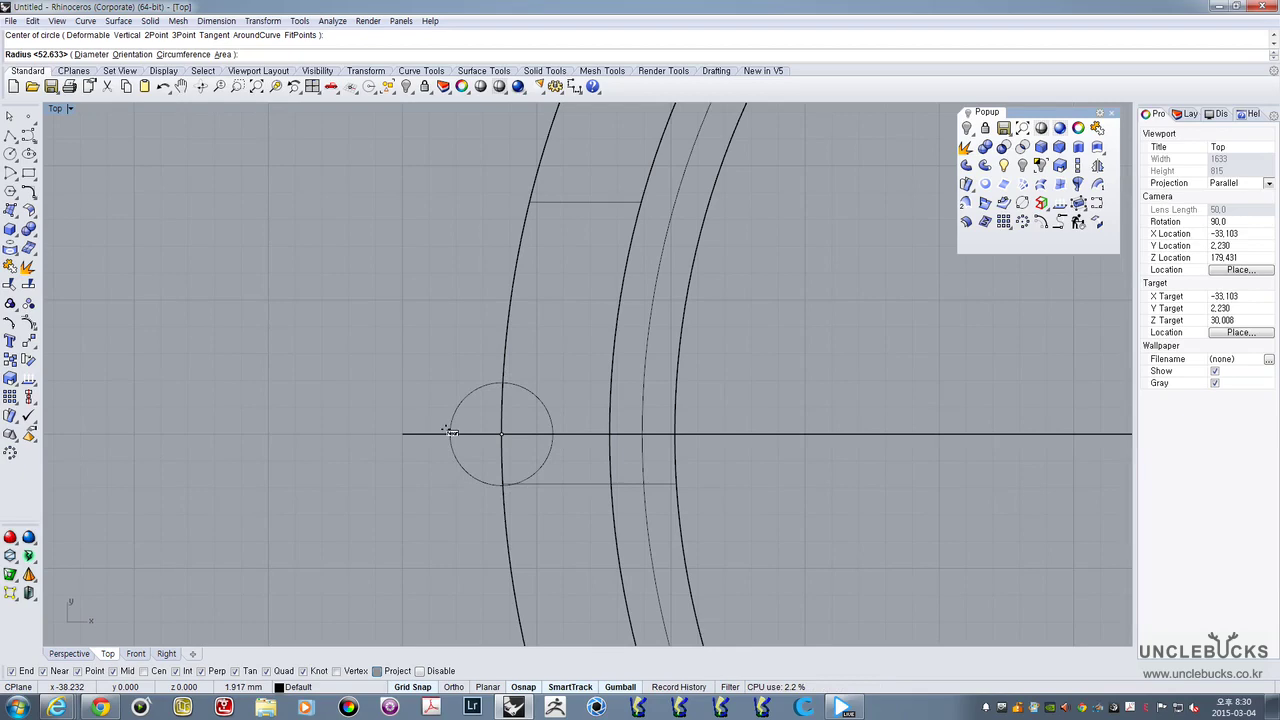
text(2)
key(Return)
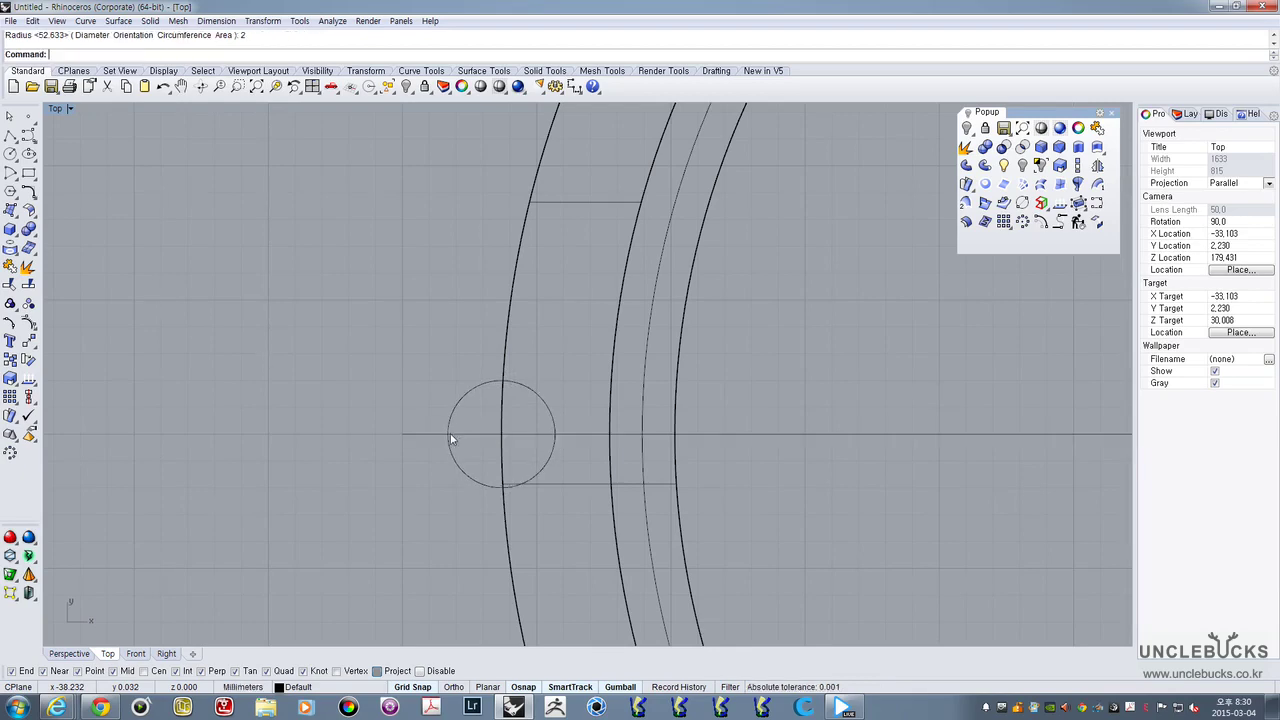
Extrude the small circle upward about 97 mm into a solid cylinder, with BothSides set to No
click(468, 396)
scroll(477, 425, down, 1)
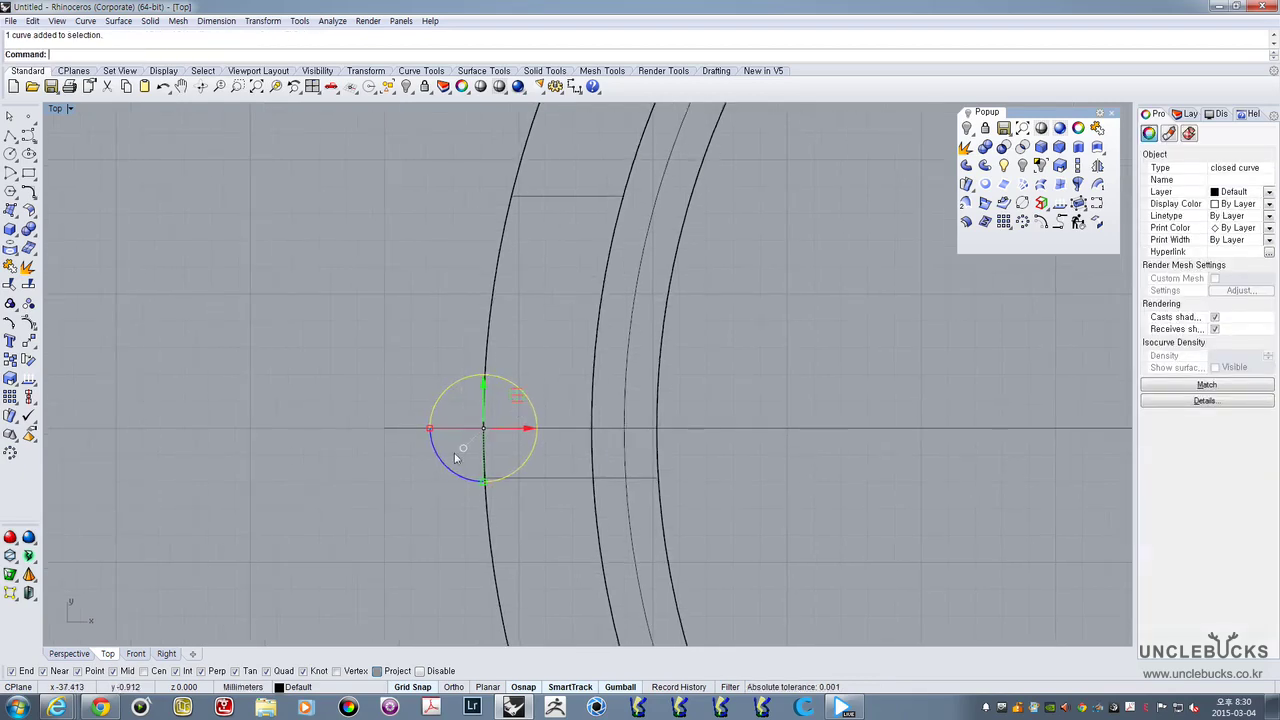
scroll(477, 422, up, 2)
scroll(477, 422, down, 3)
scroll(477, 422, down, 10)
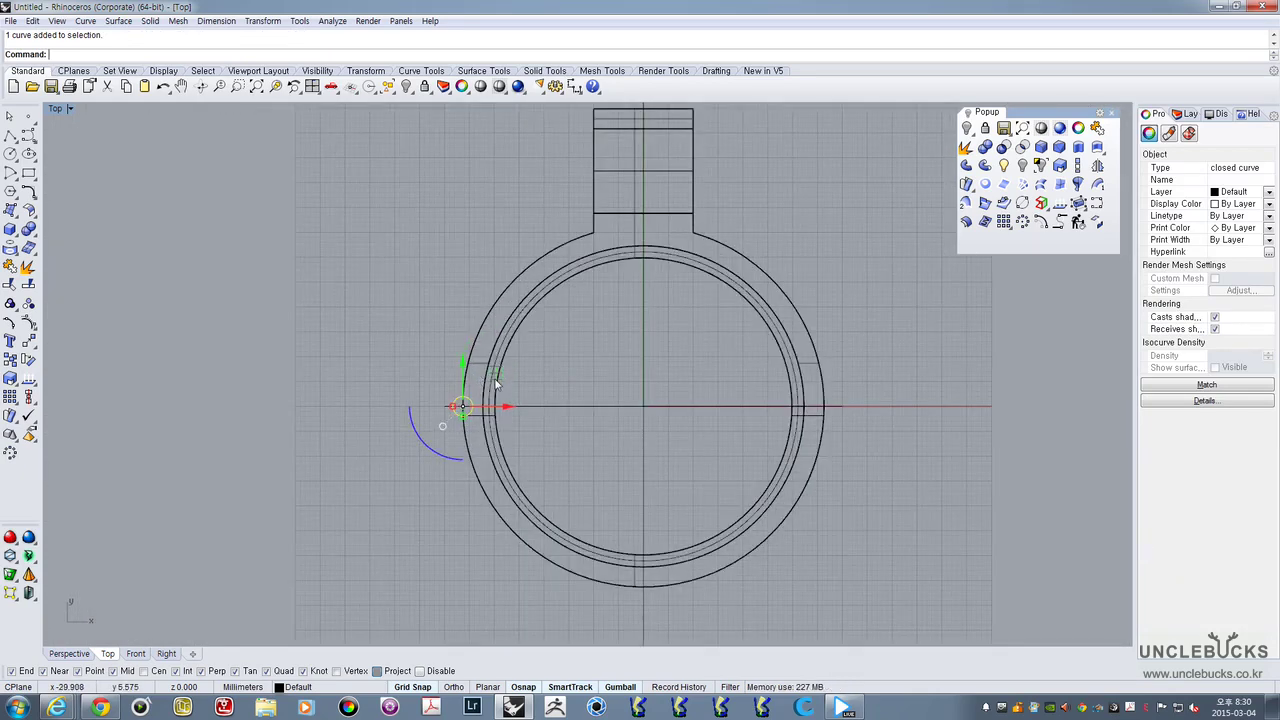
double_click(57, 109)
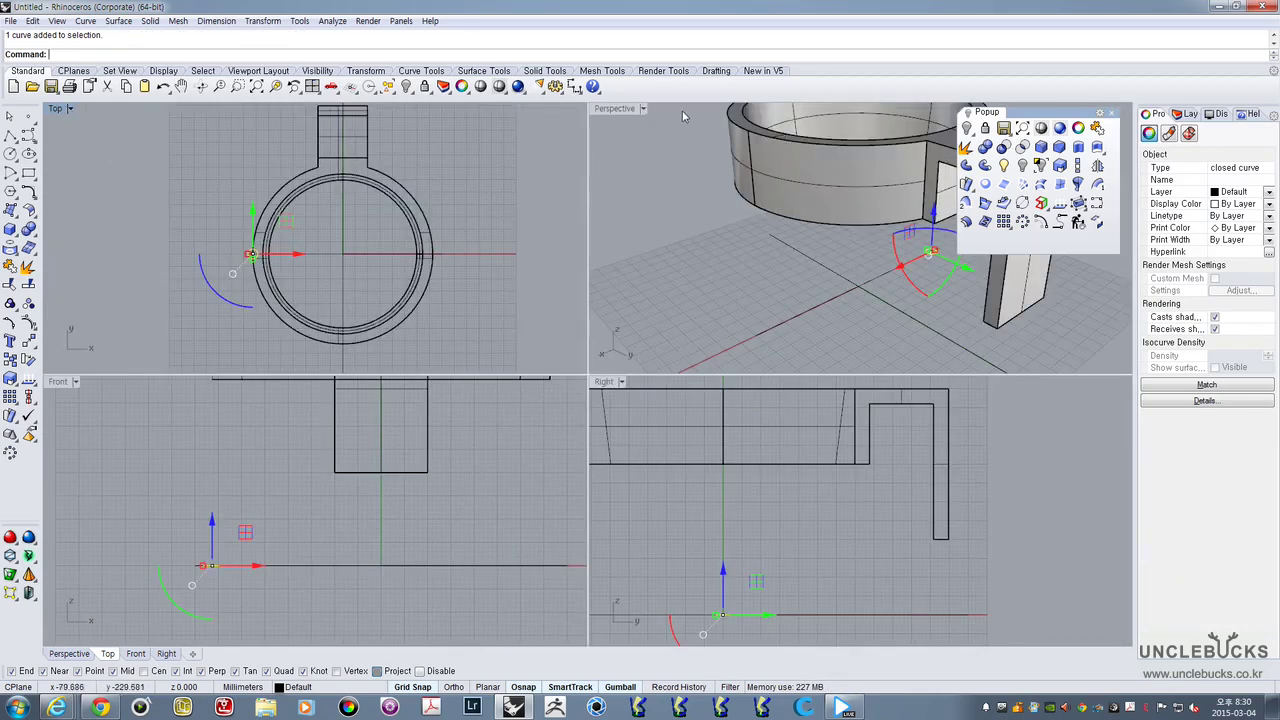
double_click(613, 110)
right_drag(597, 277, 521, 310)
scroll(667, 379, down, 3)
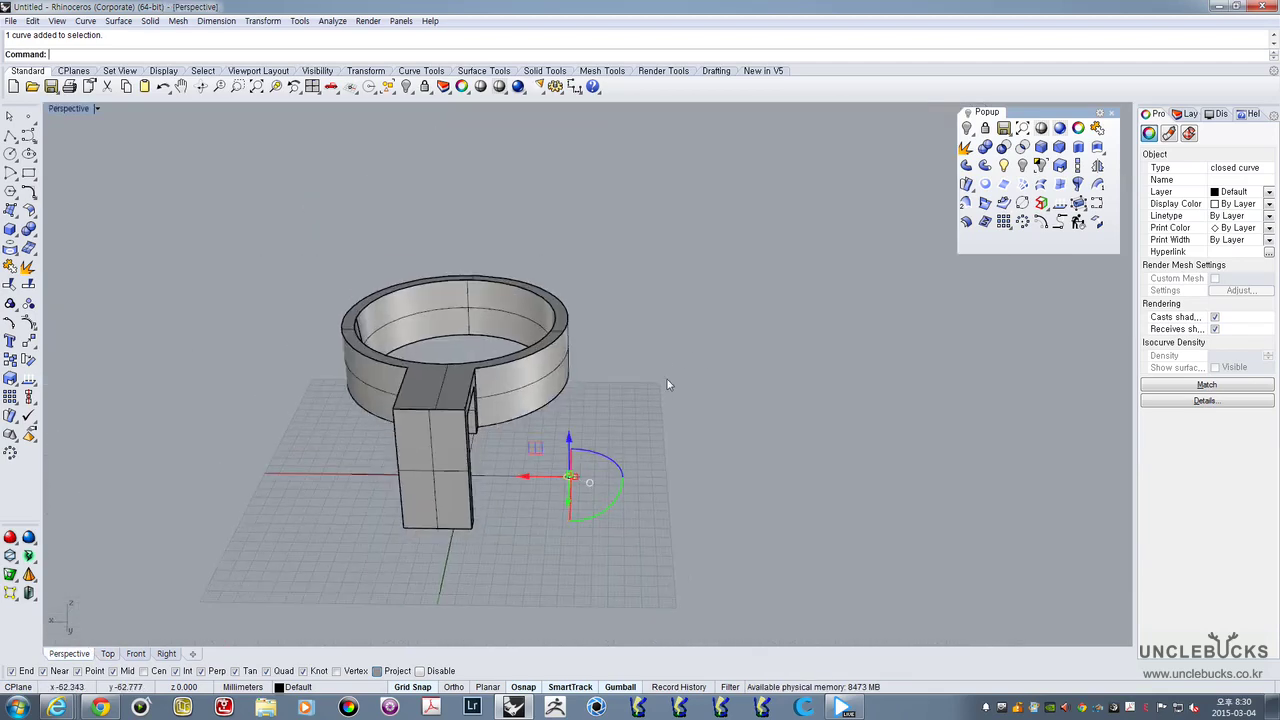
click(1078, 146)
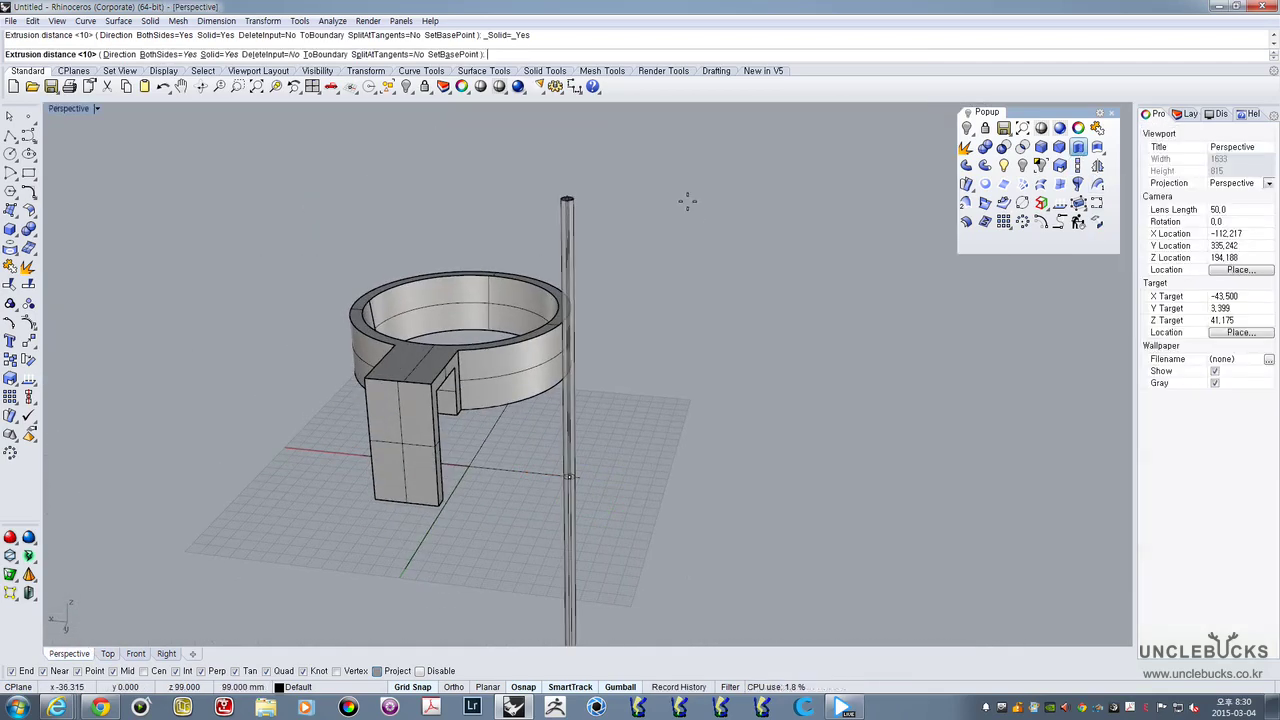
click(156, 55)
click(667, 205)
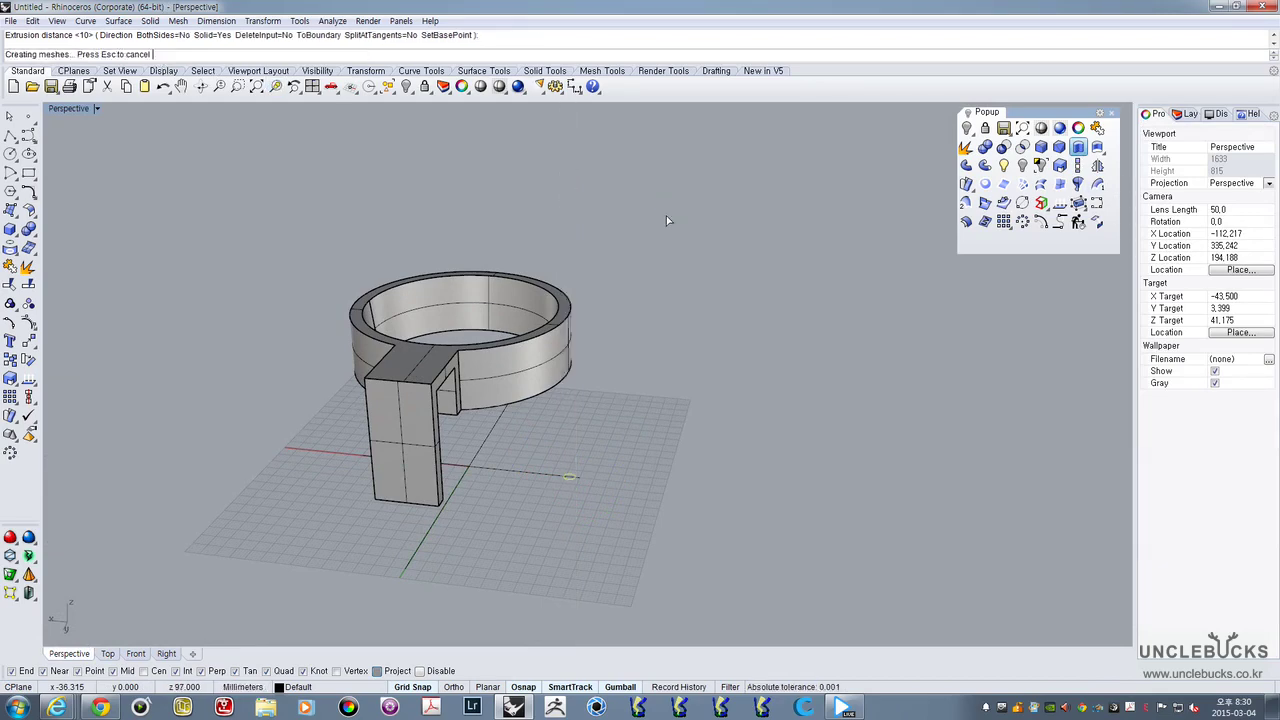
Select the extruded cylinder and shift it -0.5 mm along X, outward from the ring's edge
right_drag(666, 215, 538, 428)
scroll(618, 358, up, 6)
click(618, 358)
click(539, 271)
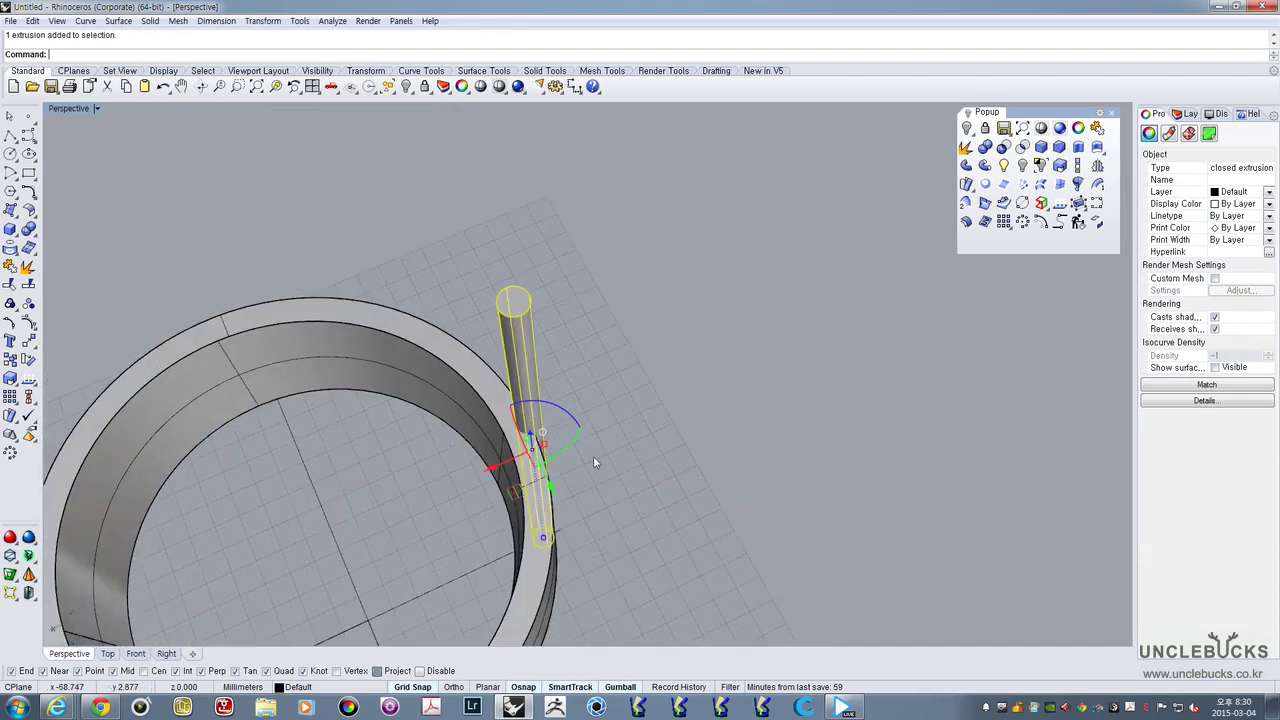
double_click(53, 107)
double_click(53, 107)
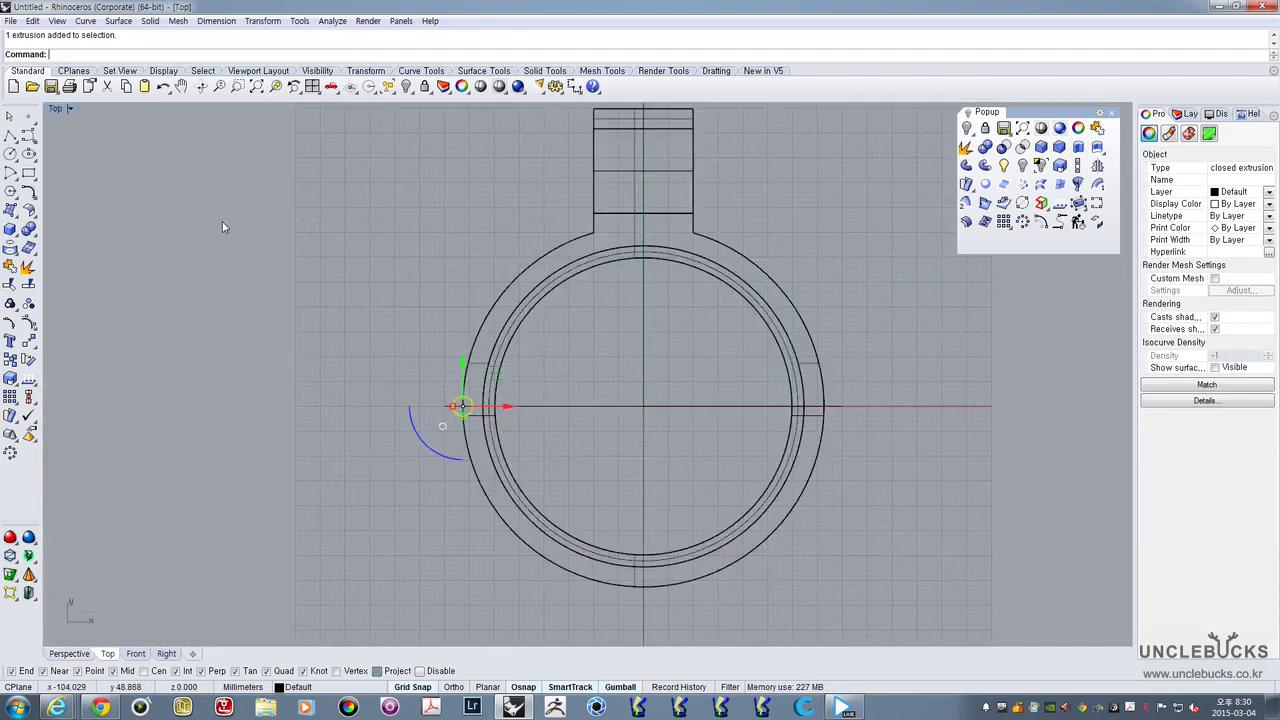
scroll(418, 482, up, 4)
scroll(490, 368, up, 5)
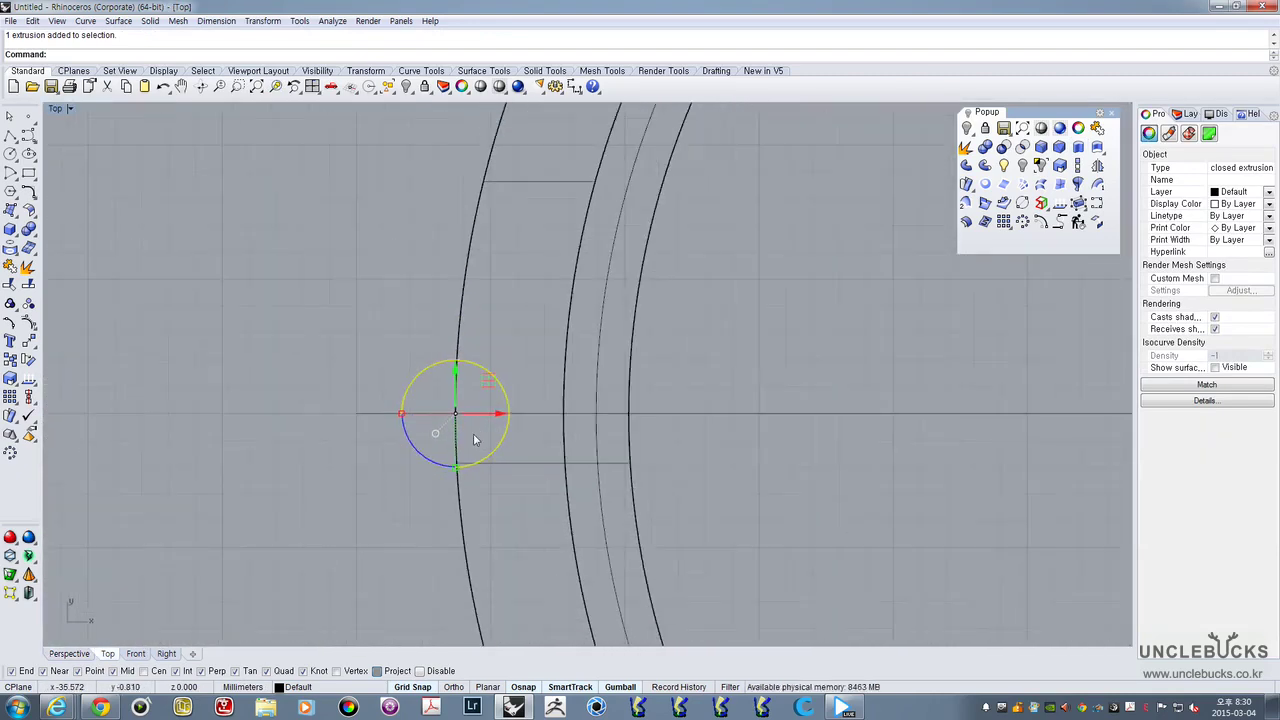
scroll(490, 425, down, 2)
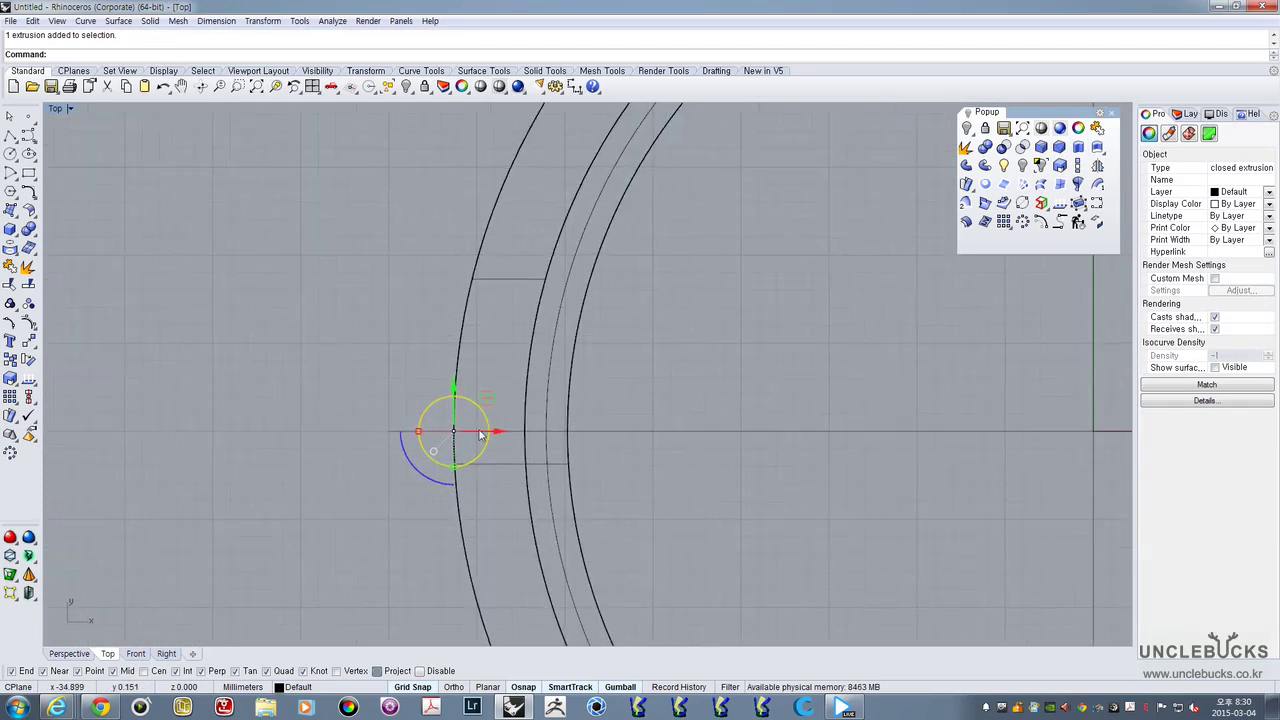
click(488, 430)
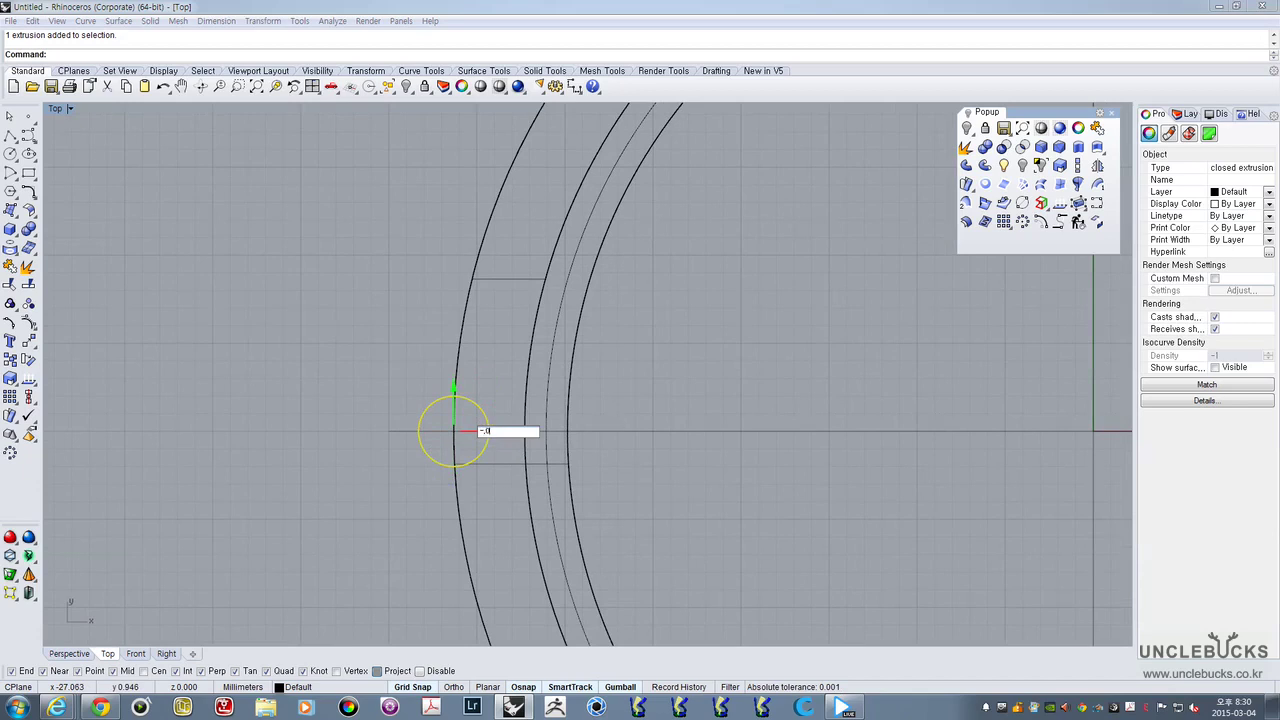
key(Return)
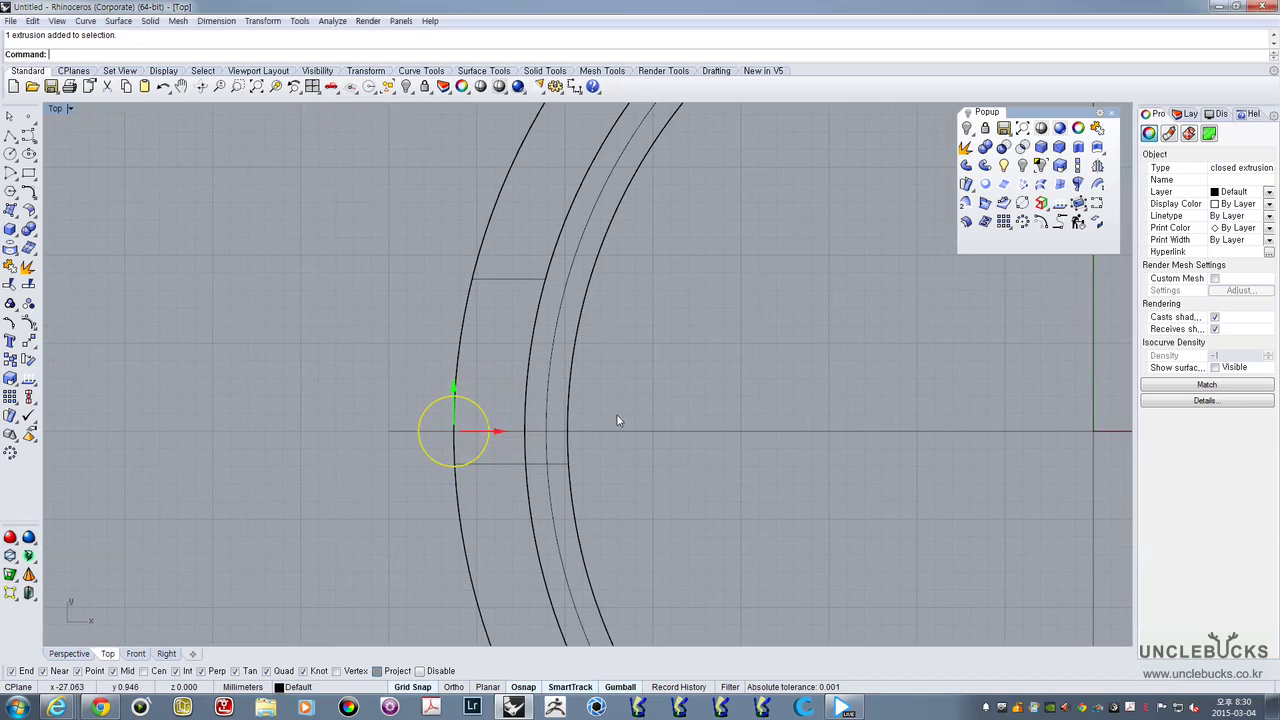
right_drag(473, 455, 485, 496)
scroll(488, 495, up, 3)
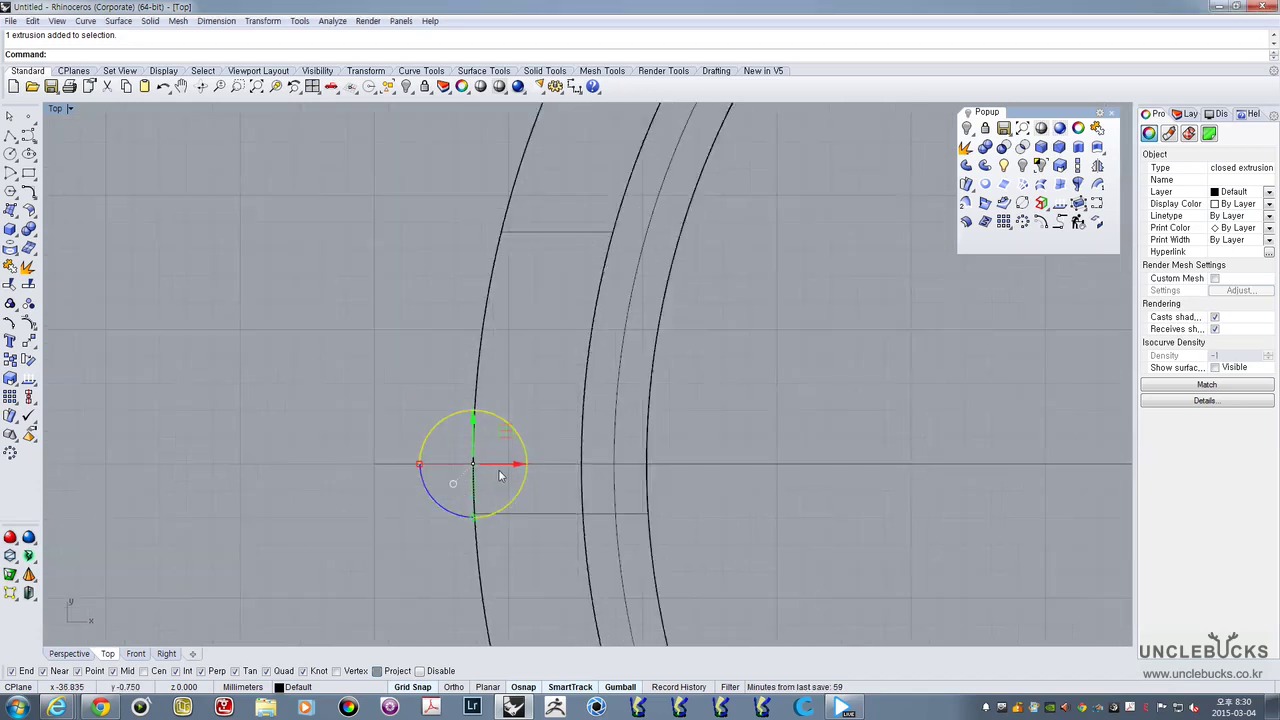
click(511, 464)
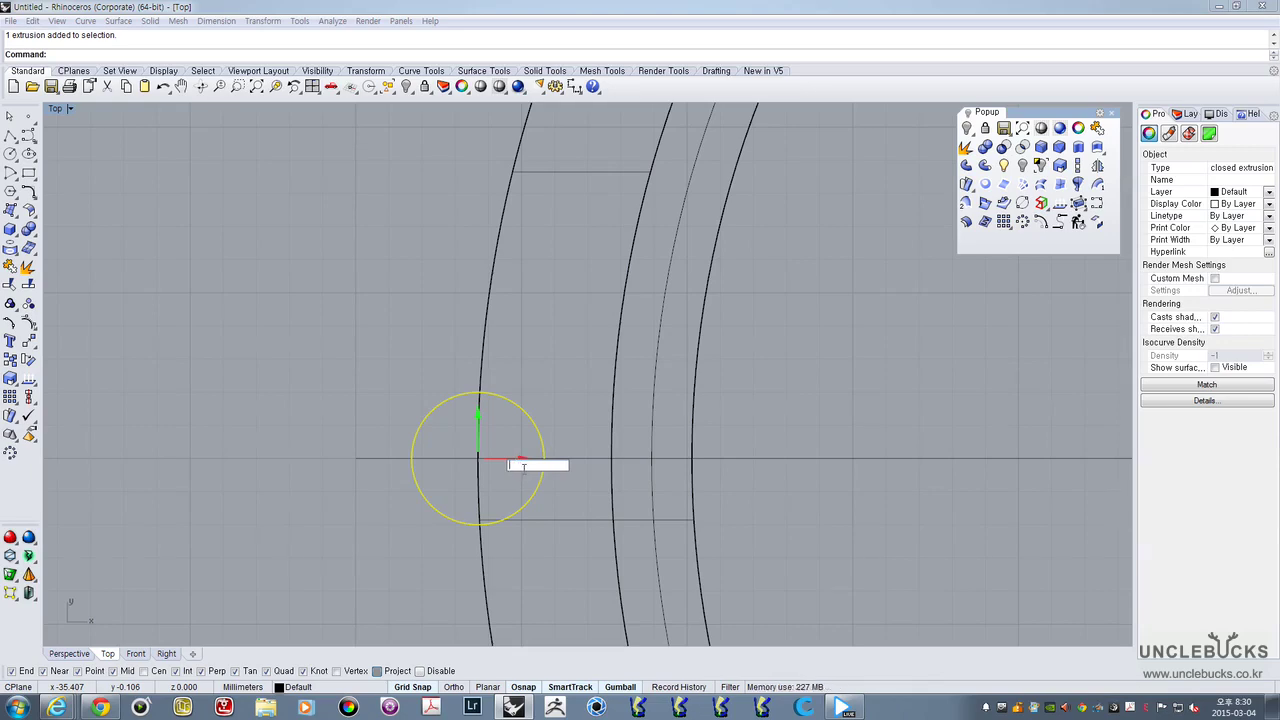
text(-0.5)
key(Return)
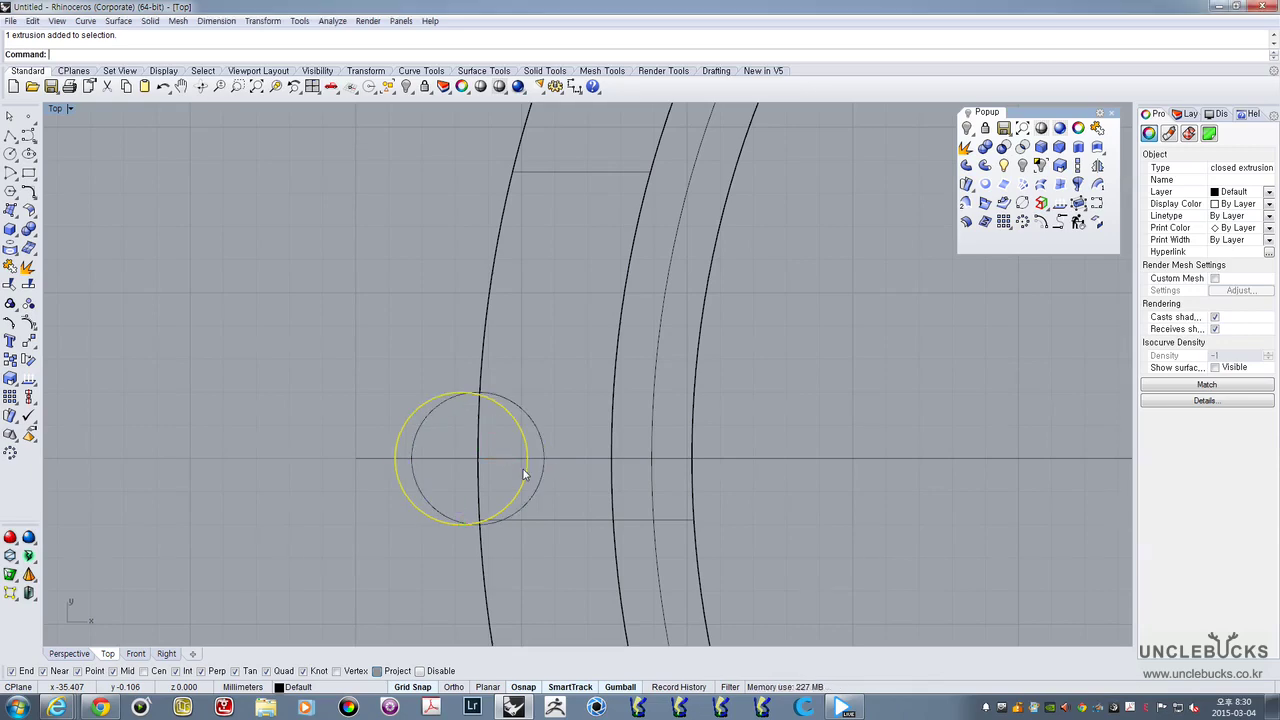
Polar-array the small cylinder around the ring's center at the origin with 16 items filling 360 degrees
scroll(509, 468, down, 5)
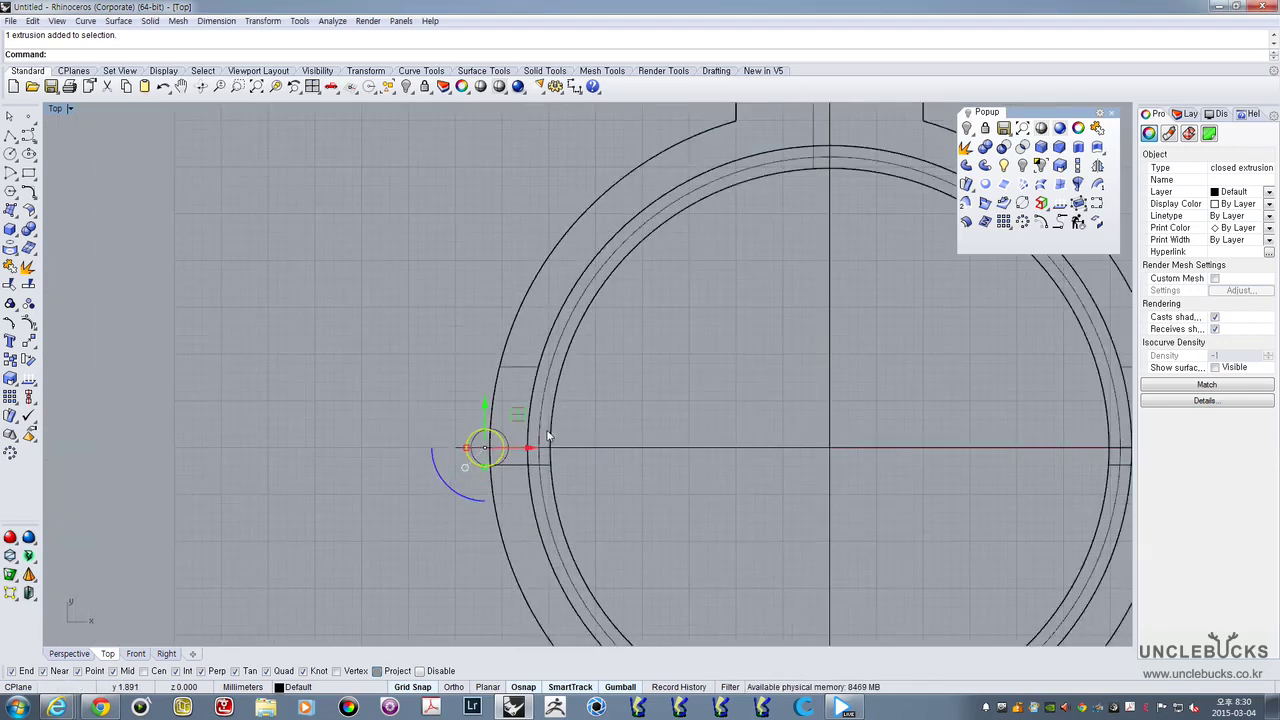
scroll(549, 369, down, 3)
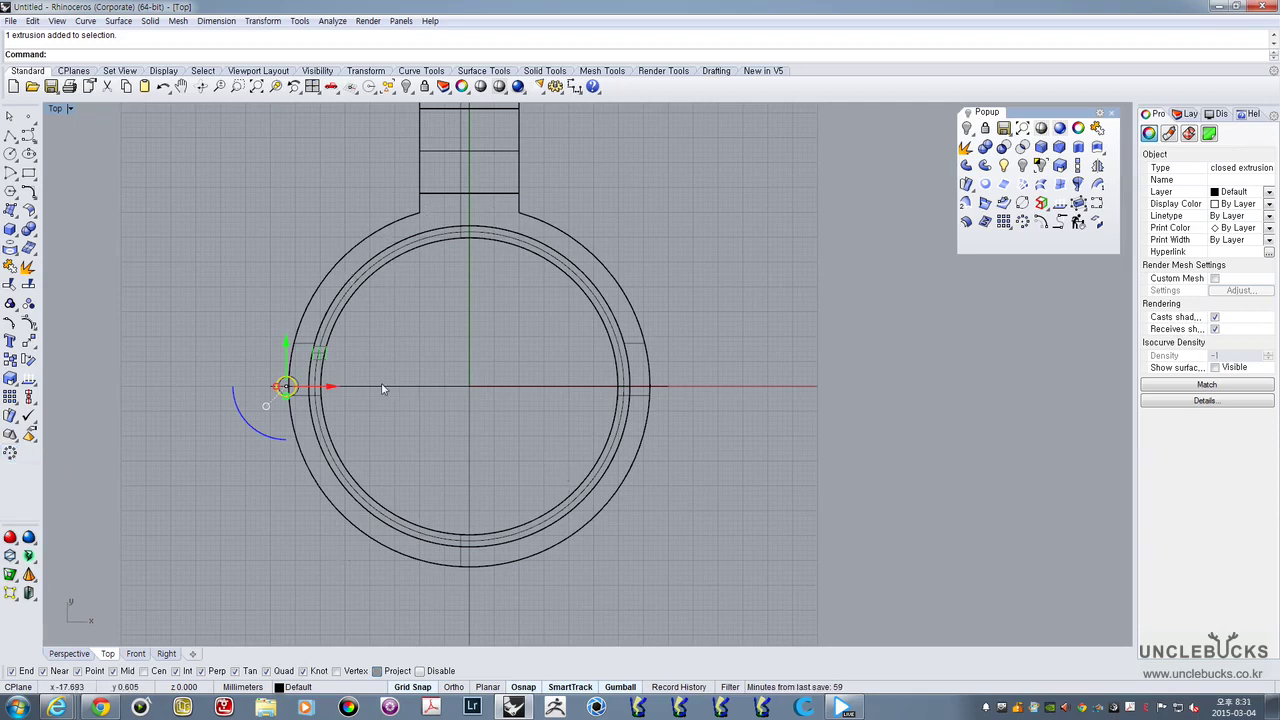
click(10, 453)
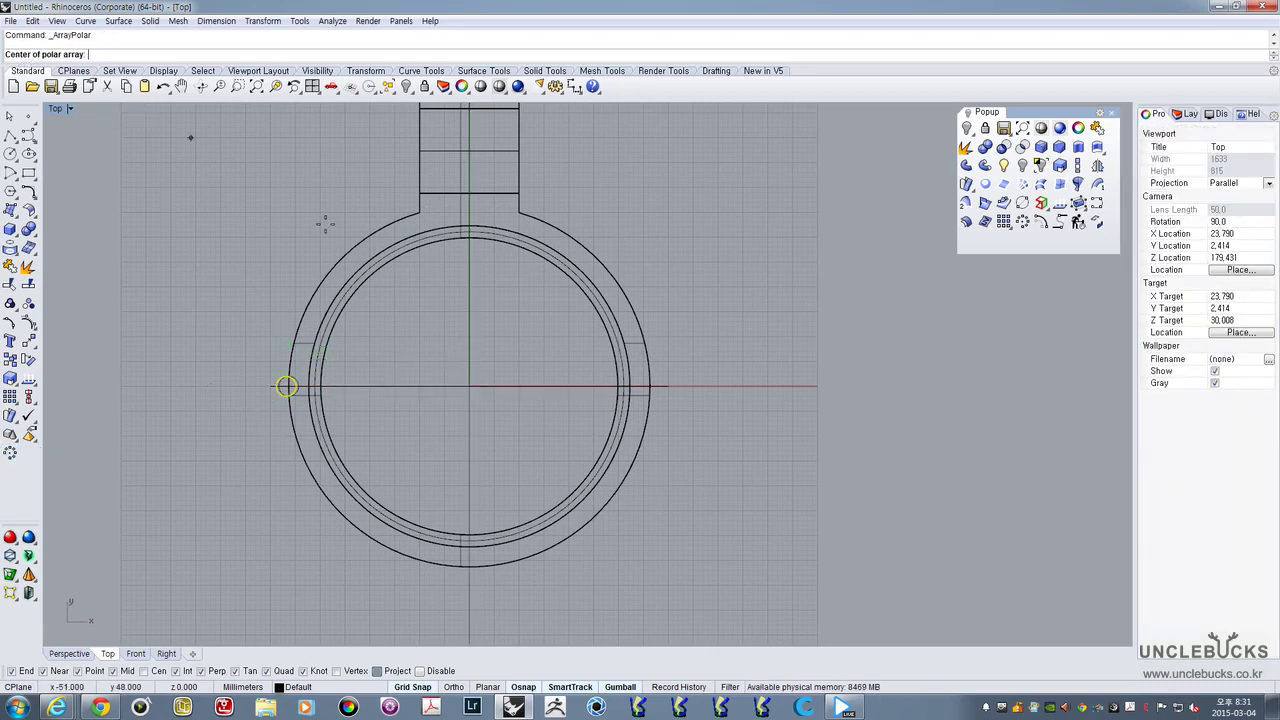
click(469, 386)
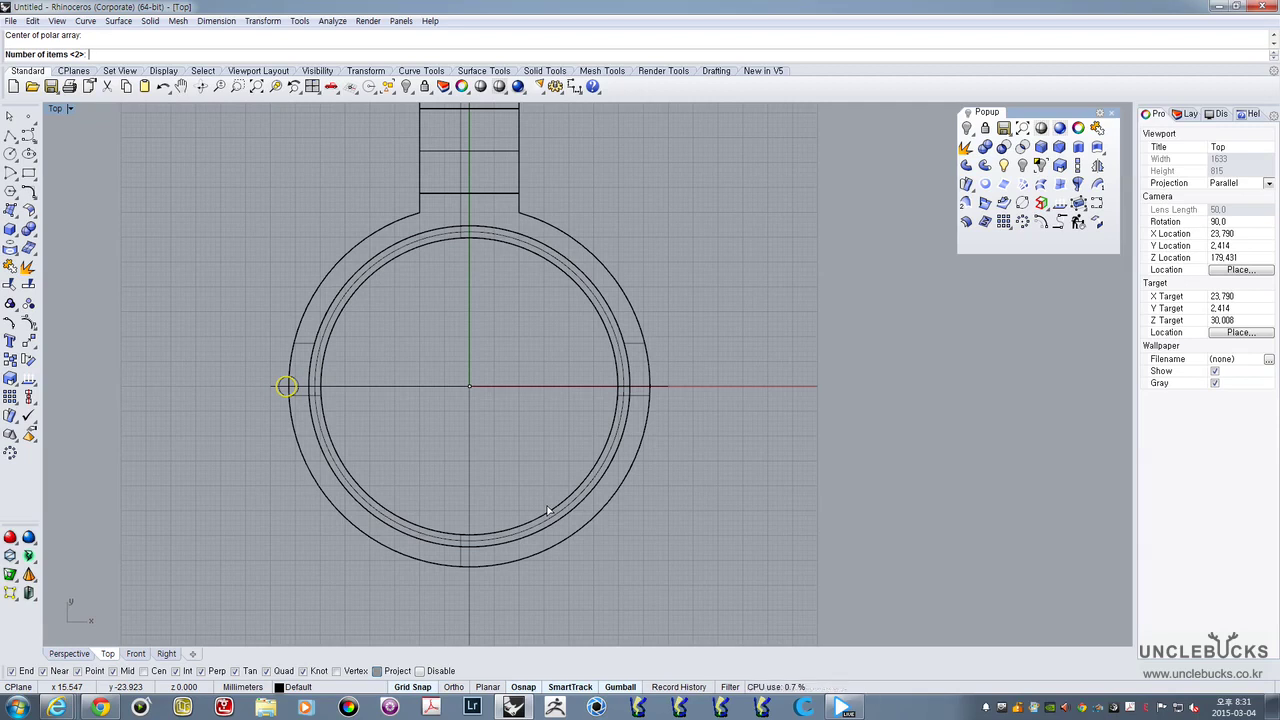
key(Return)
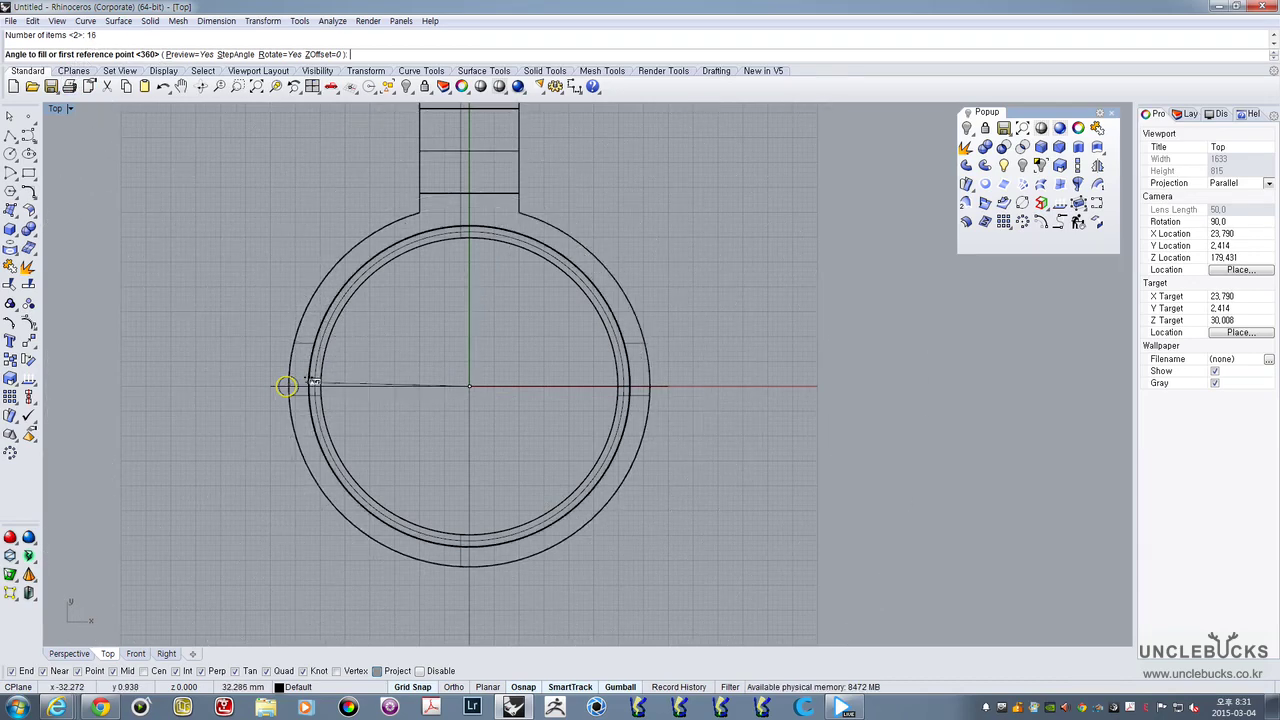
key(Return)
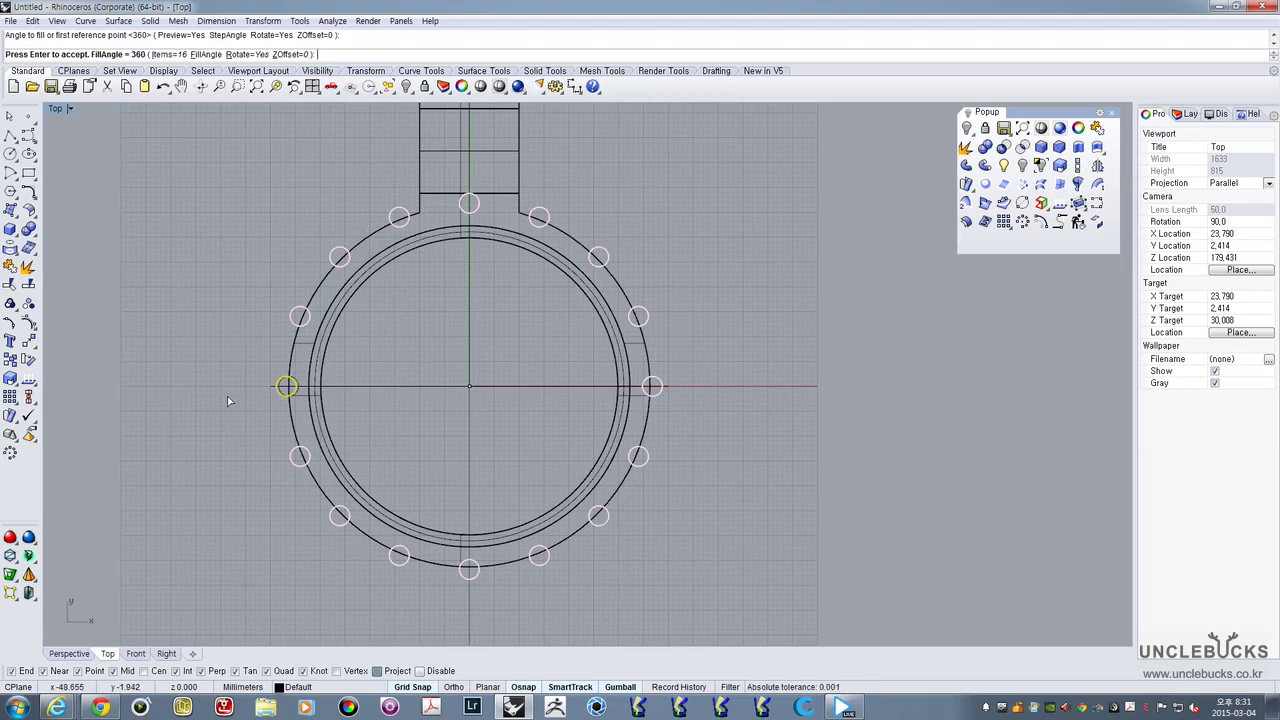
key(Return)
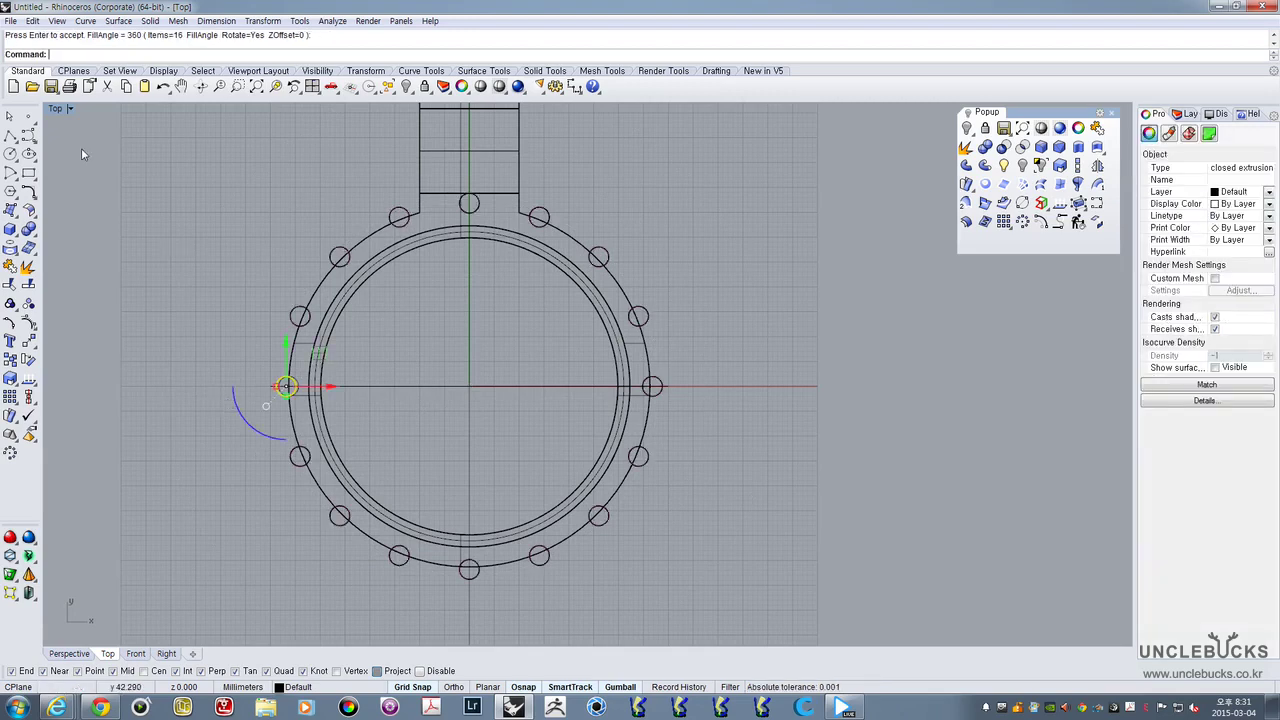
In the Perspective view, delete the arrayed cylinder that passes through the handle's junction with the ring
double_click(55, 109)
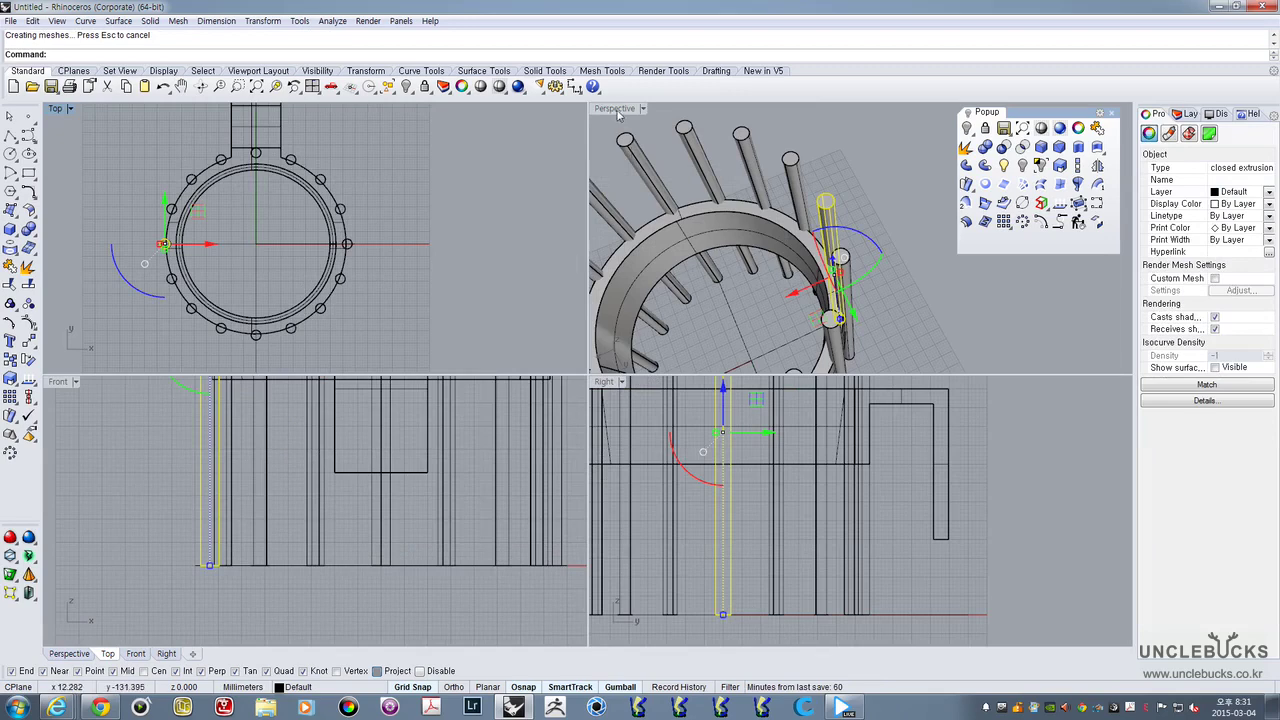
double_click(617, 111)
right_drag(480, 420, 514, 372)
scroll(485, 372, down, 5)
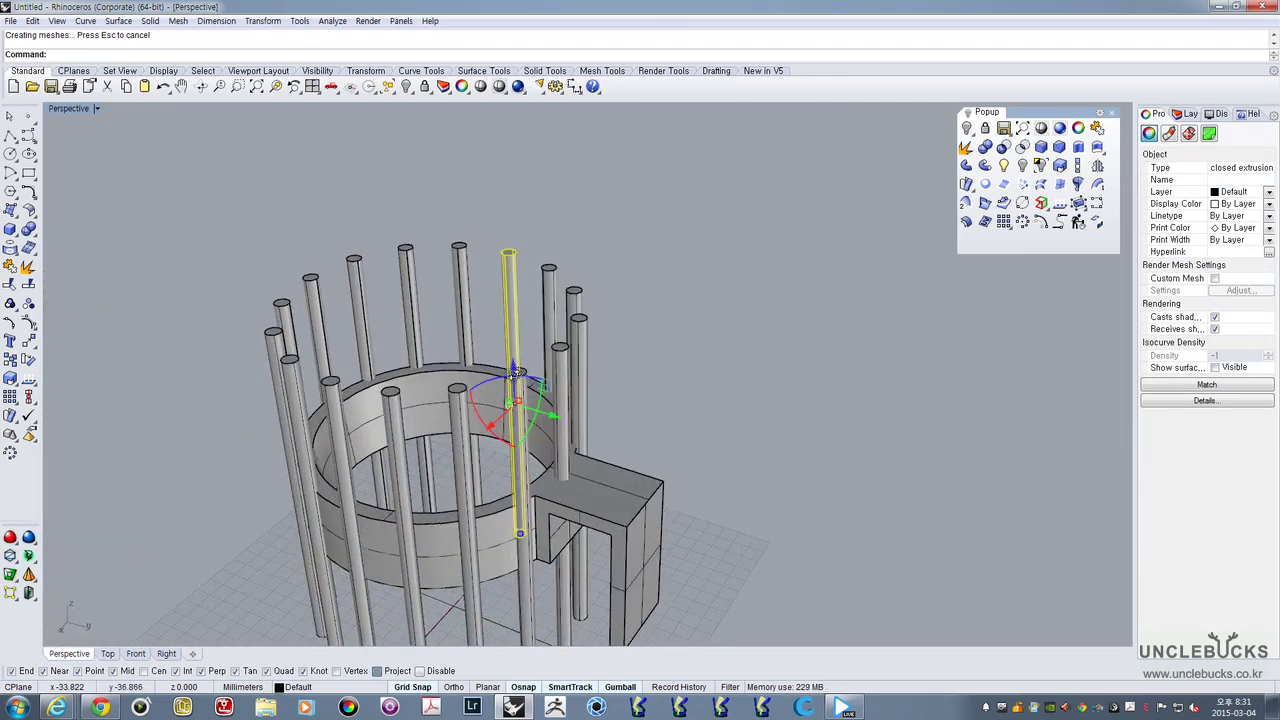
scroll(513, 372, down, 1)
key(Escape)
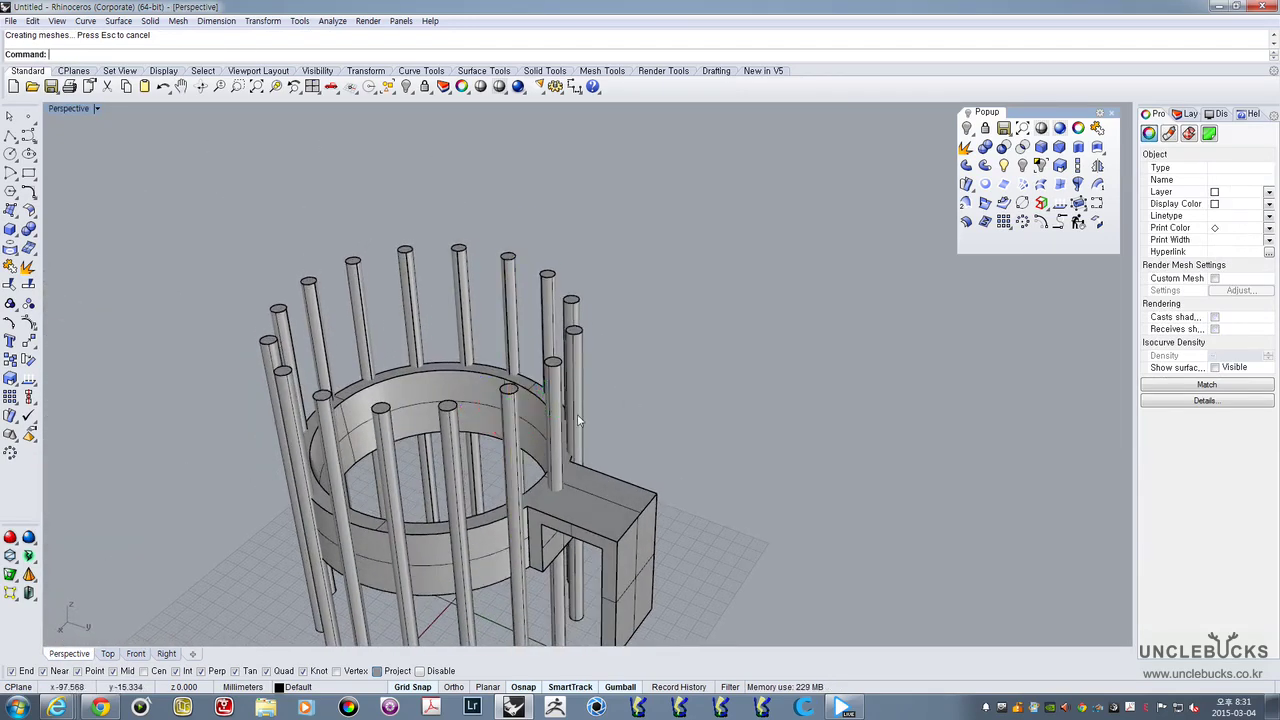
click(558, 426)
key(Delete)
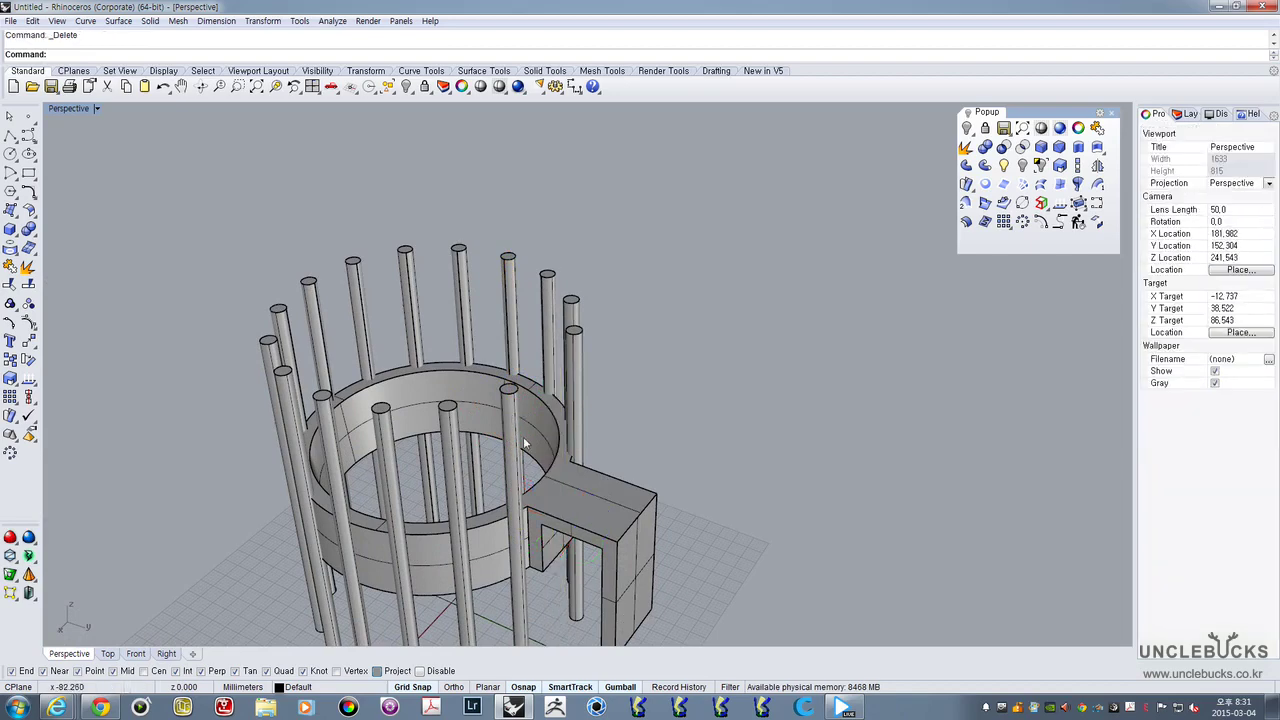
Boolean-subtract all the remaining arrayed cylinders from the ring-and-handle solid, with DeleteInput set to Yes
click(602, 520)
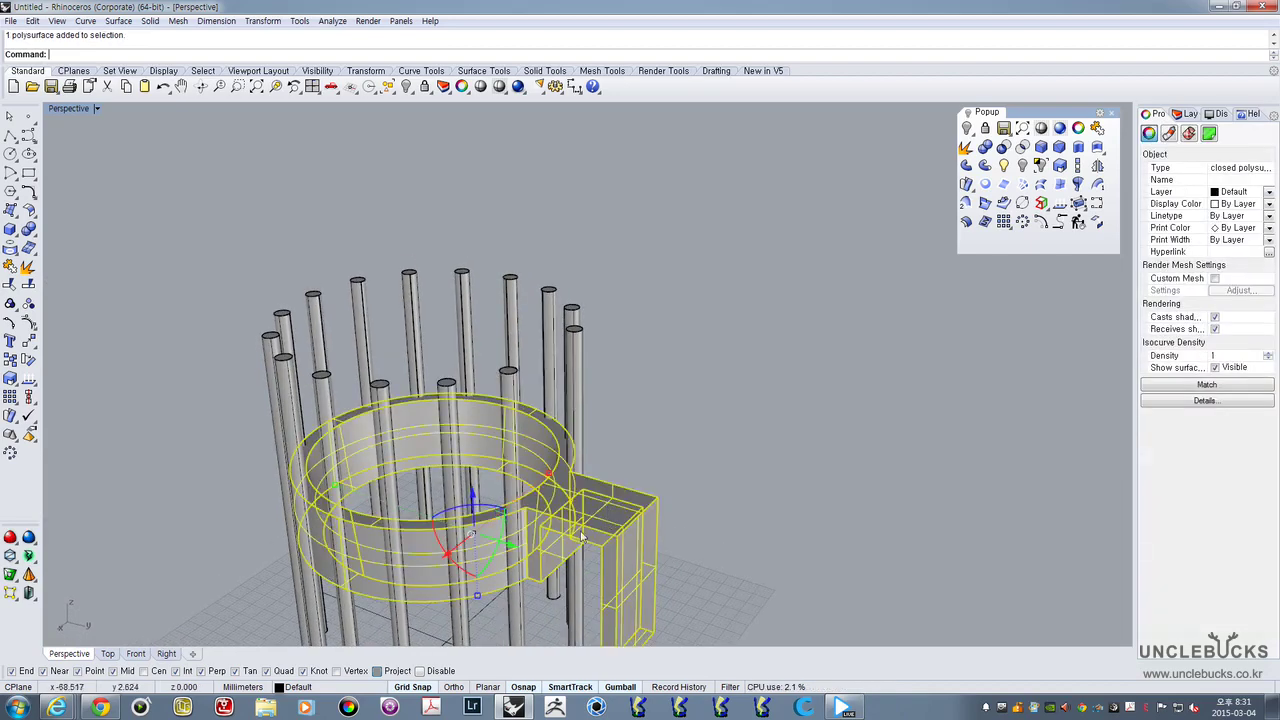
right_drag(590, 525, 695, 352)
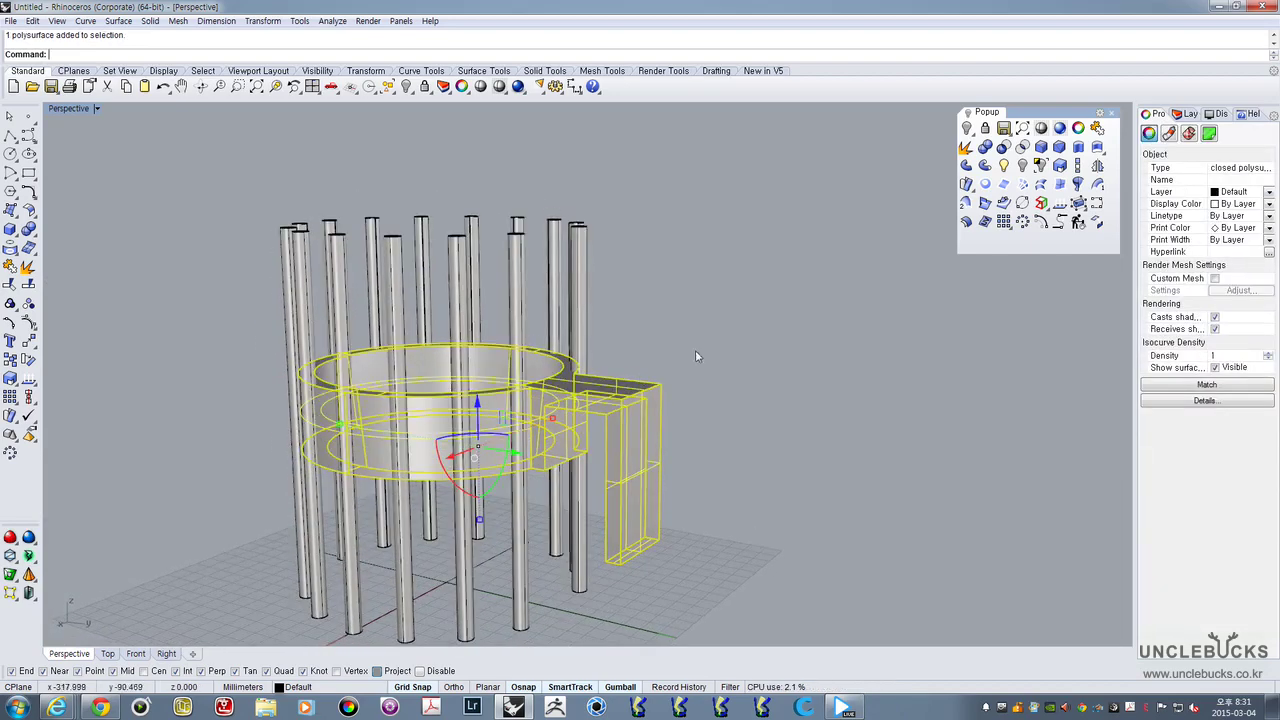
click(1004, 150)
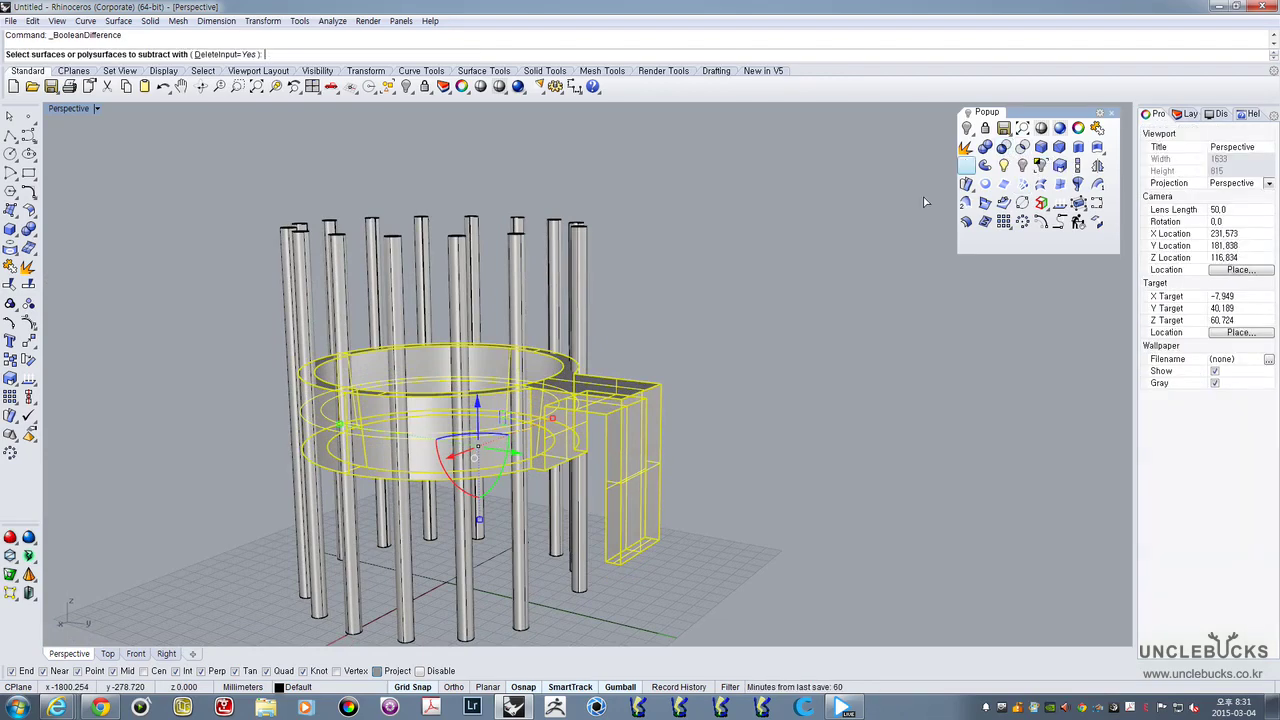
key(ctrl+a)
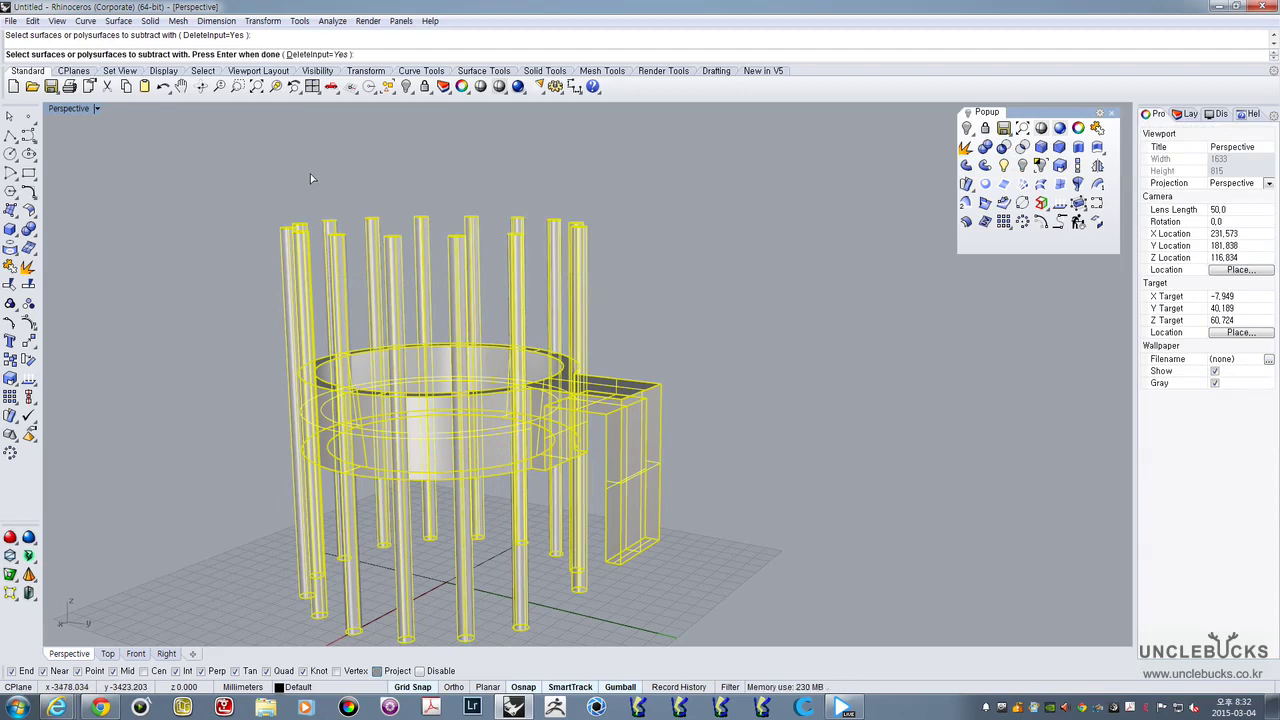
key(Return)
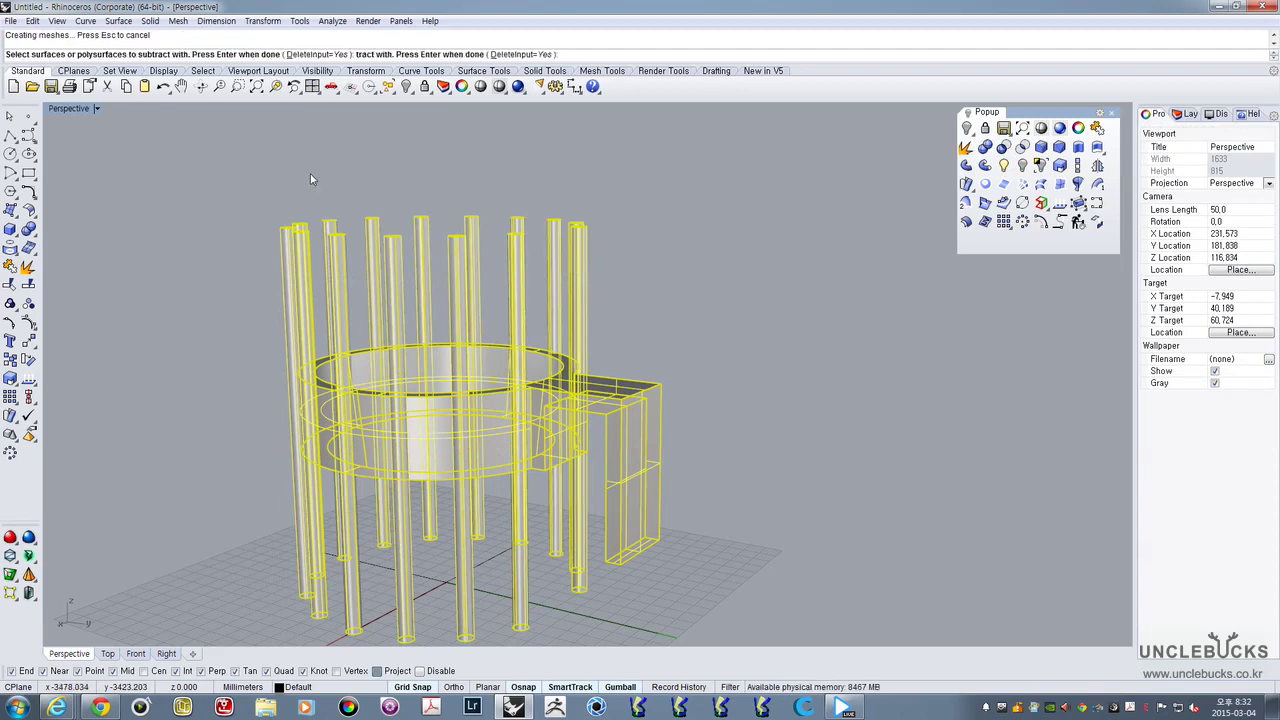
right_drag(421, 228, 480, 400)
scroll(549, 406, up, 3)
shift+right_drag(549, 422, 619, 444)
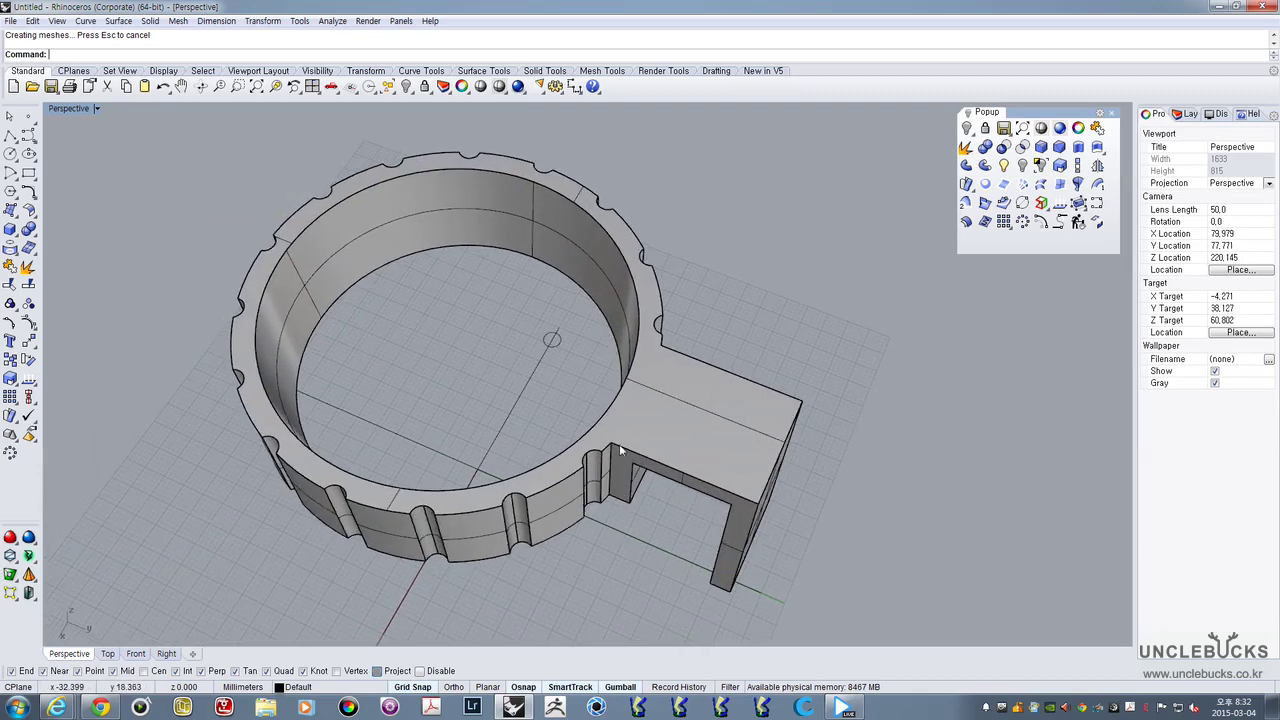
Check the cup holder photo in the browser, return to Rhinoceros, and examine the ring's outer grooves and rim from several angles
click(100, 707)
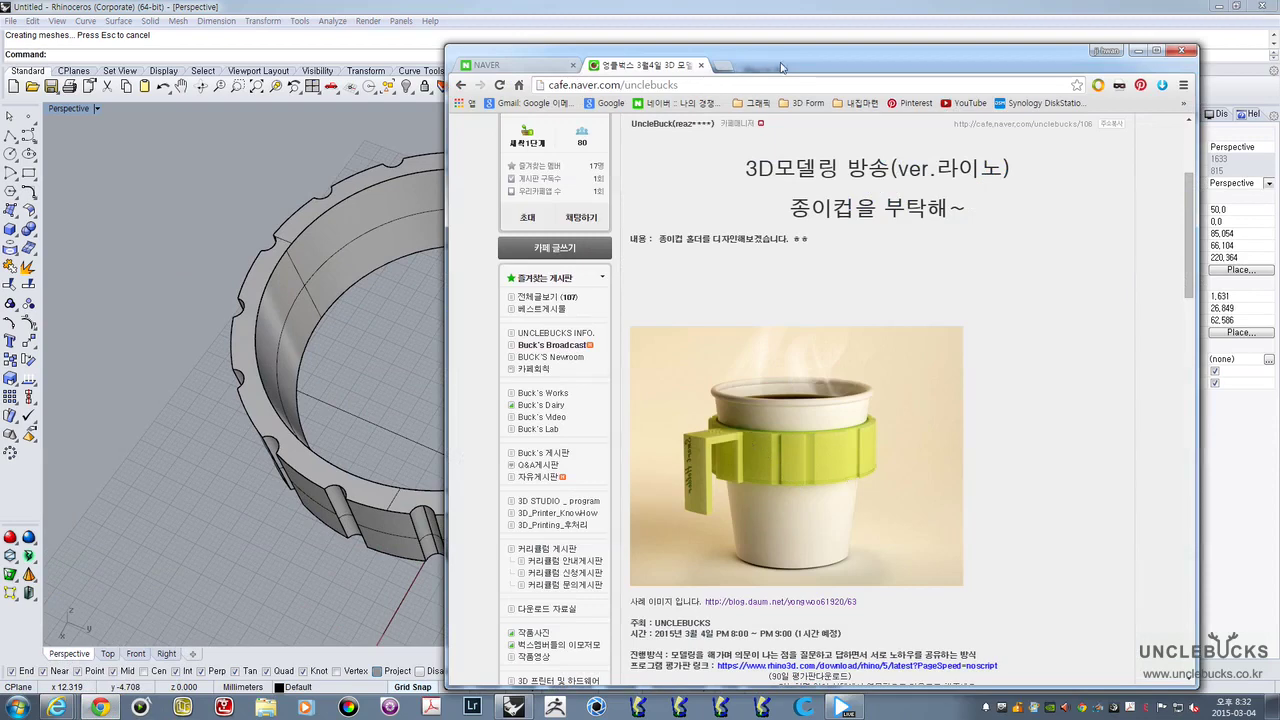
drag(783, 67, 1279, 66)
click(833, 291)
right_drag(712, 349, 862, 296)
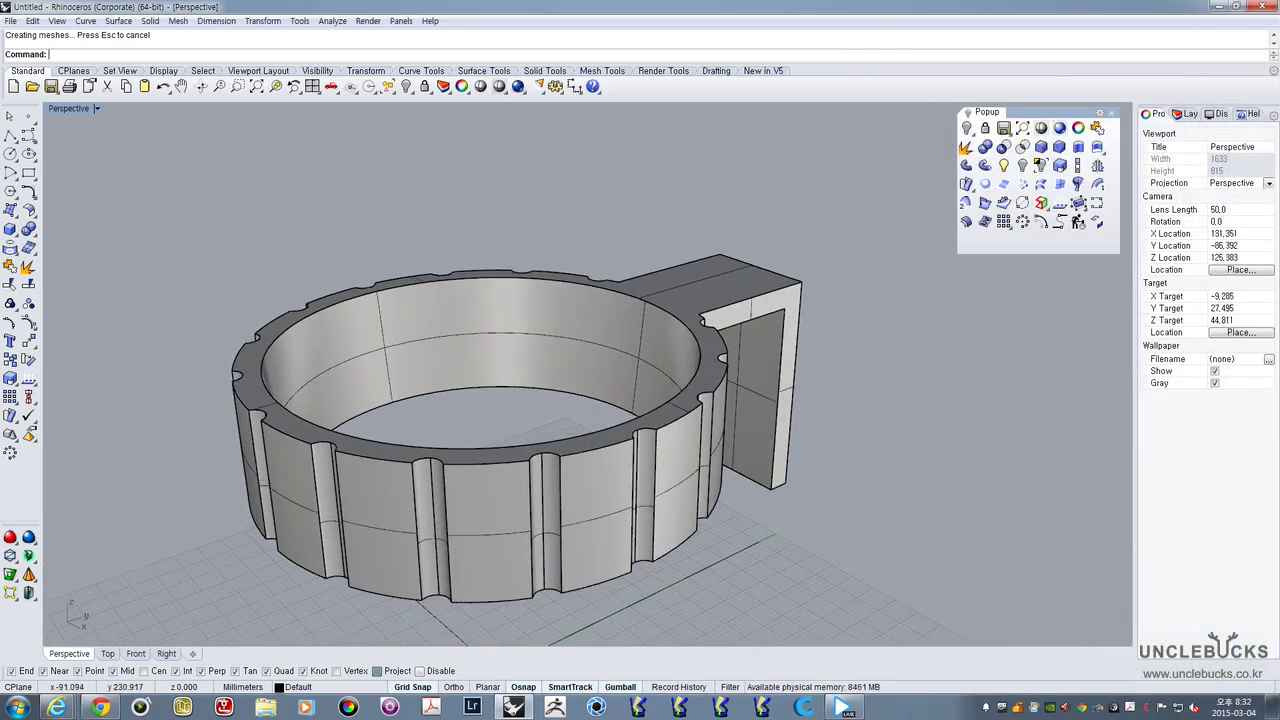
right_drag(533, 409, 450, 375)
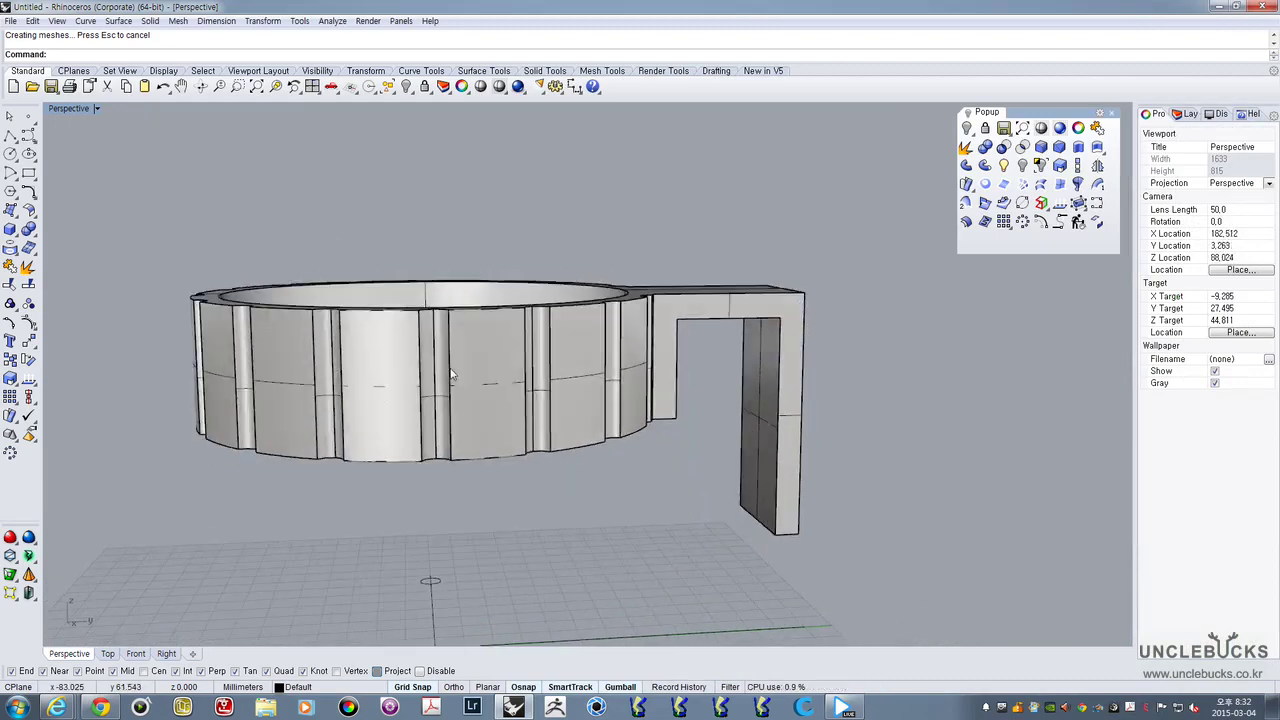
click(566, 343)
right_drag(566, 343, 590, 450)
click(842, 343)
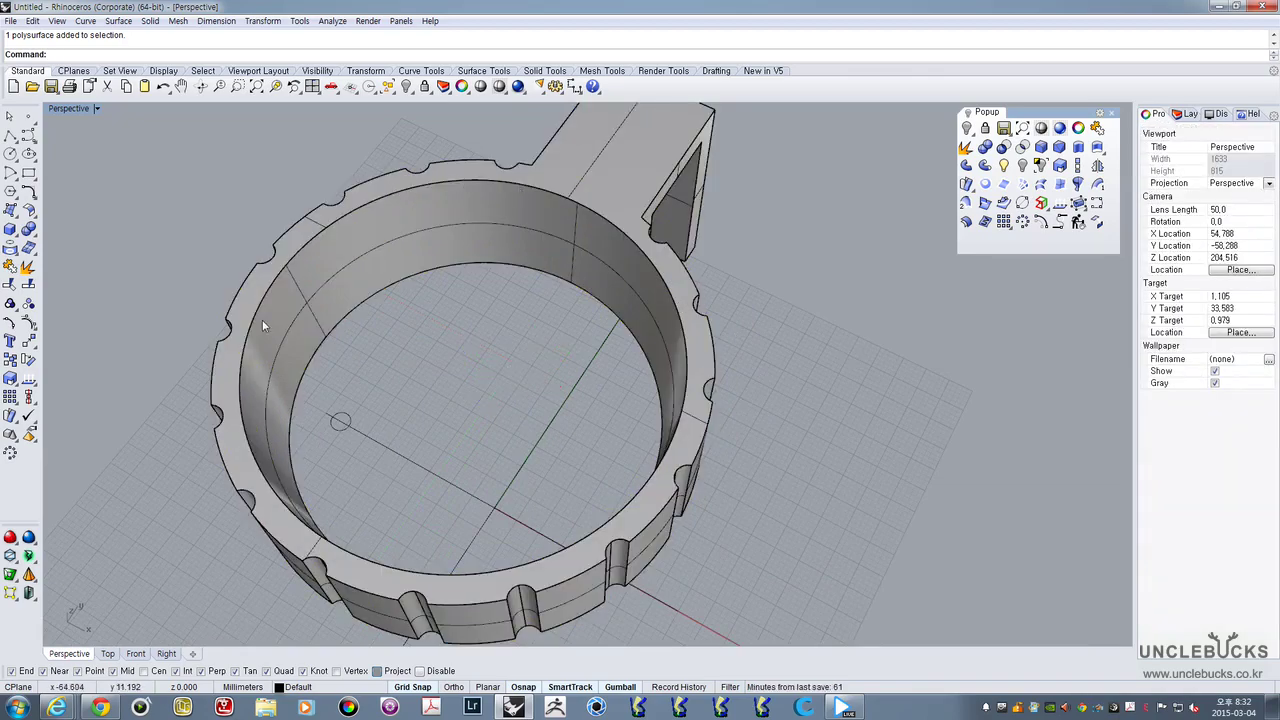
scroll(262, 319, up, 7)
right_drag(229, 351, 263, 306)
scroll(278, 308, down, 5)
shift+right_drag(416, 200, 397, 290)
right_drag(543, 240, 500, 258)
click(500, 258)
click(141, 145)
Chamfer the ring's upper inner edge with a distance of 2 mm
scroll(115, 258, up, 8)
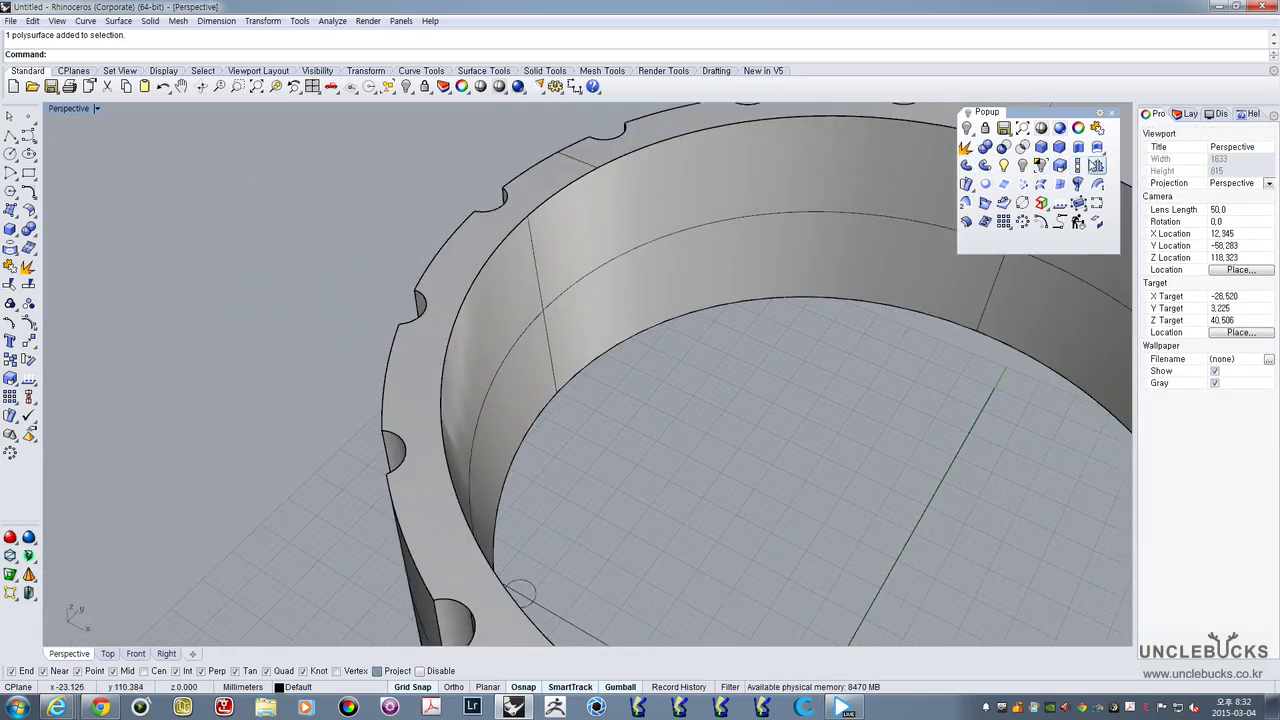
click(1059, 146)
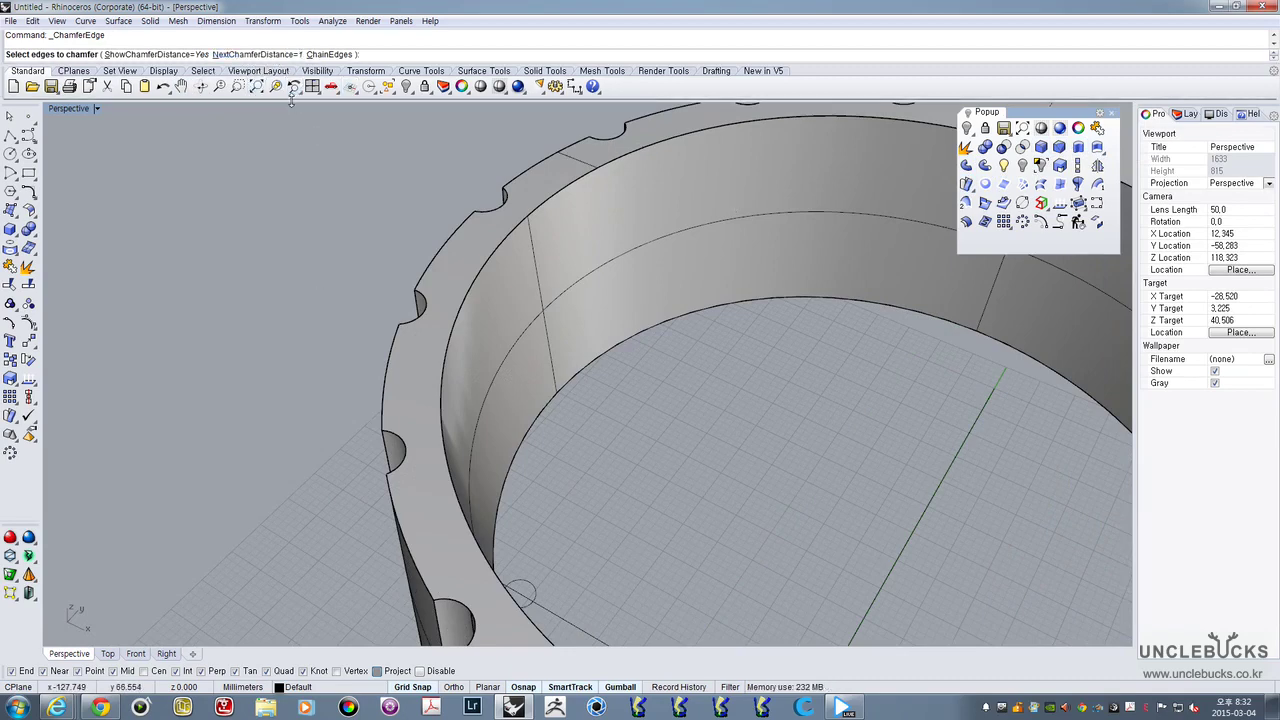
key(Return)
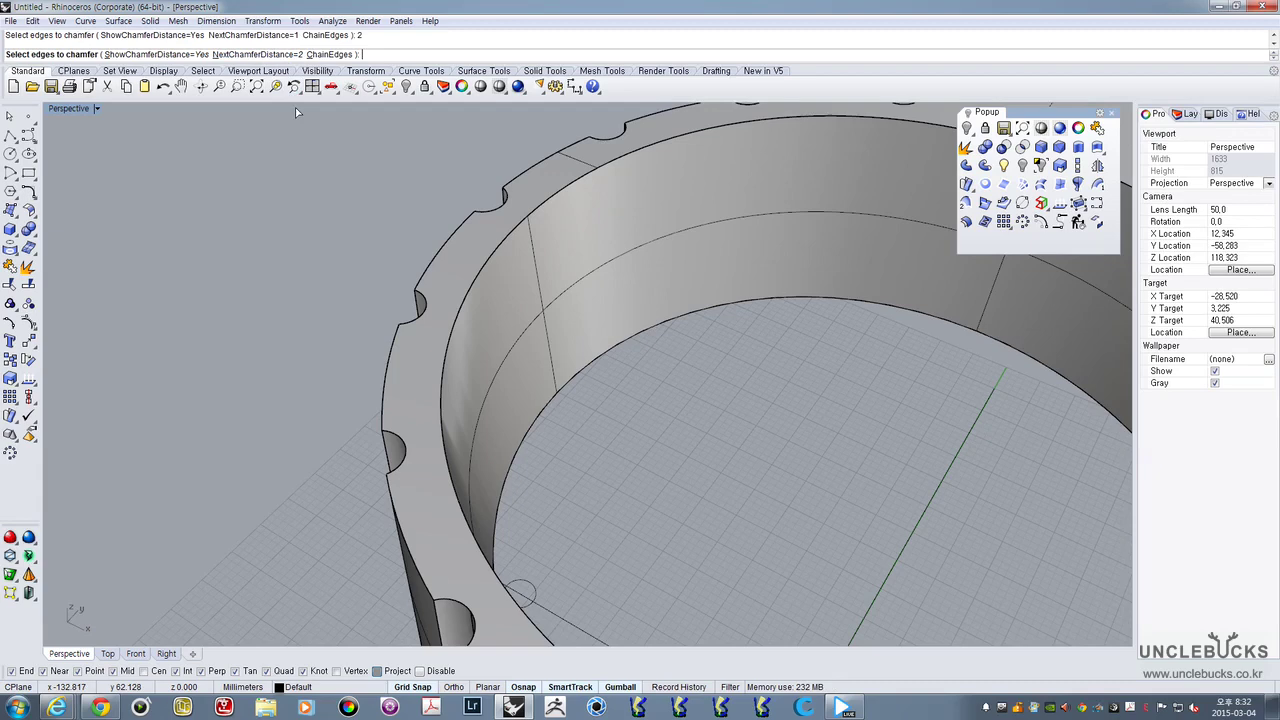
click(466, 300)
scroll(682, 282, down, 5)
right_drag(682, 282, 706, 232)
scroll(834, 405, up, 5)
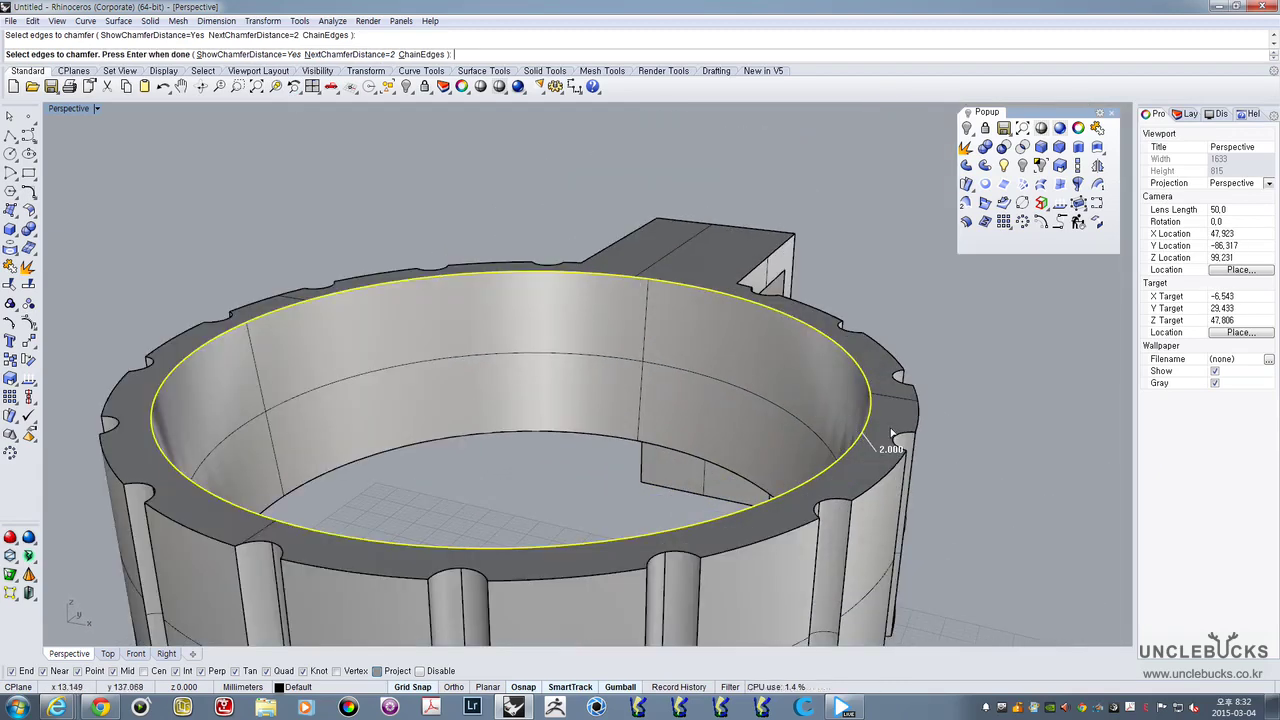
key(Return)
key(Return)
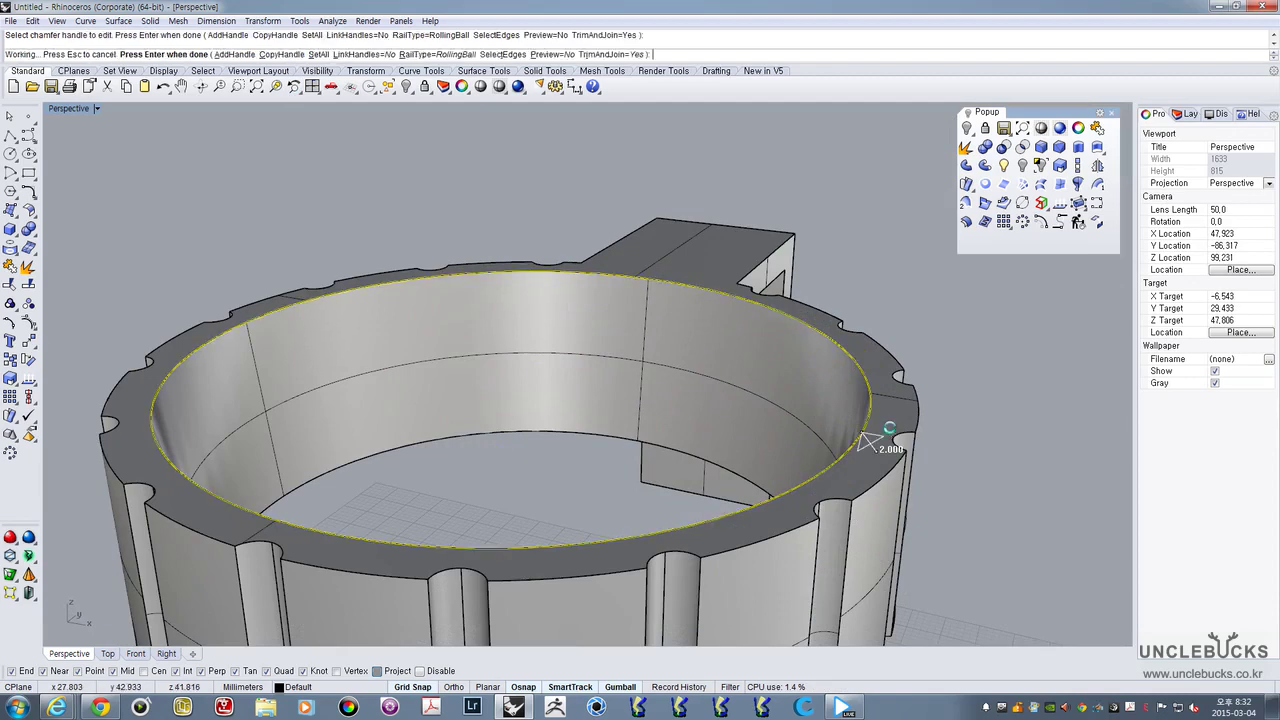
Examine the chamfered inner rim, the outer grooves and the hooked handle from all sides
right_drag(889, 433, 754, 281)
scroll(886, 369, down, 2)
right_drag(846, 281, 640, 165)
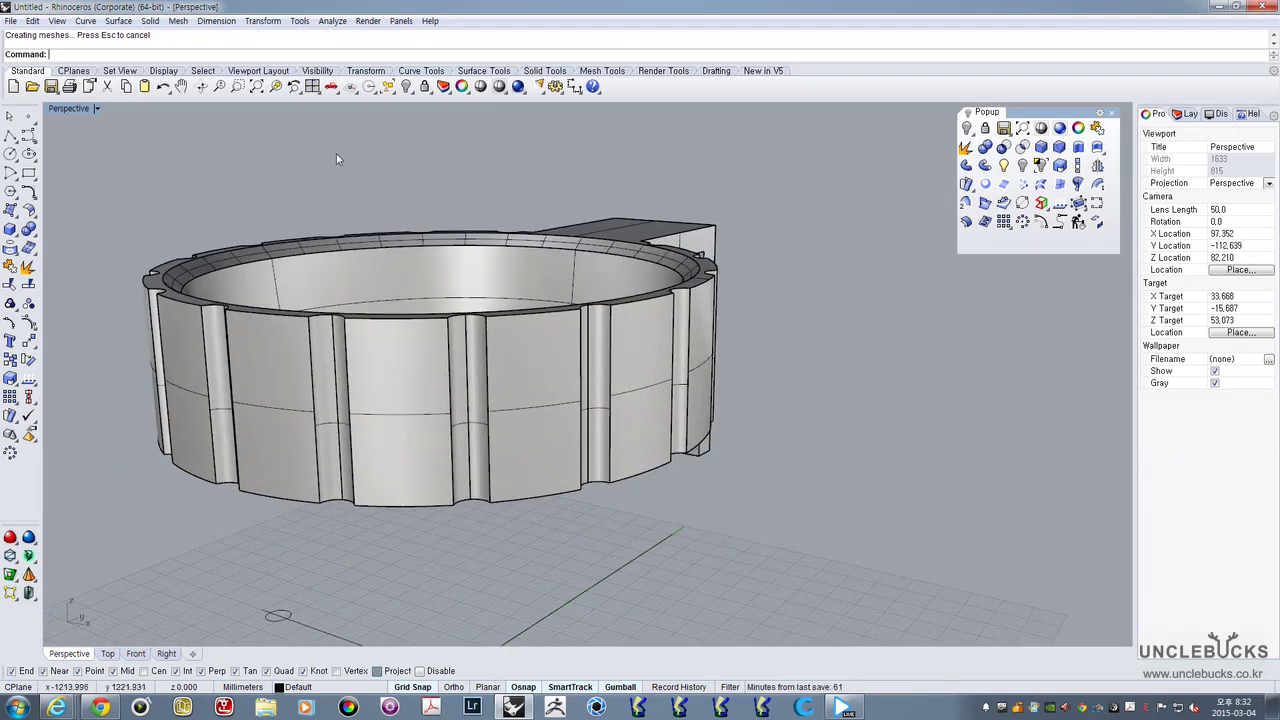
right_drag(322, 307, 697, 245)
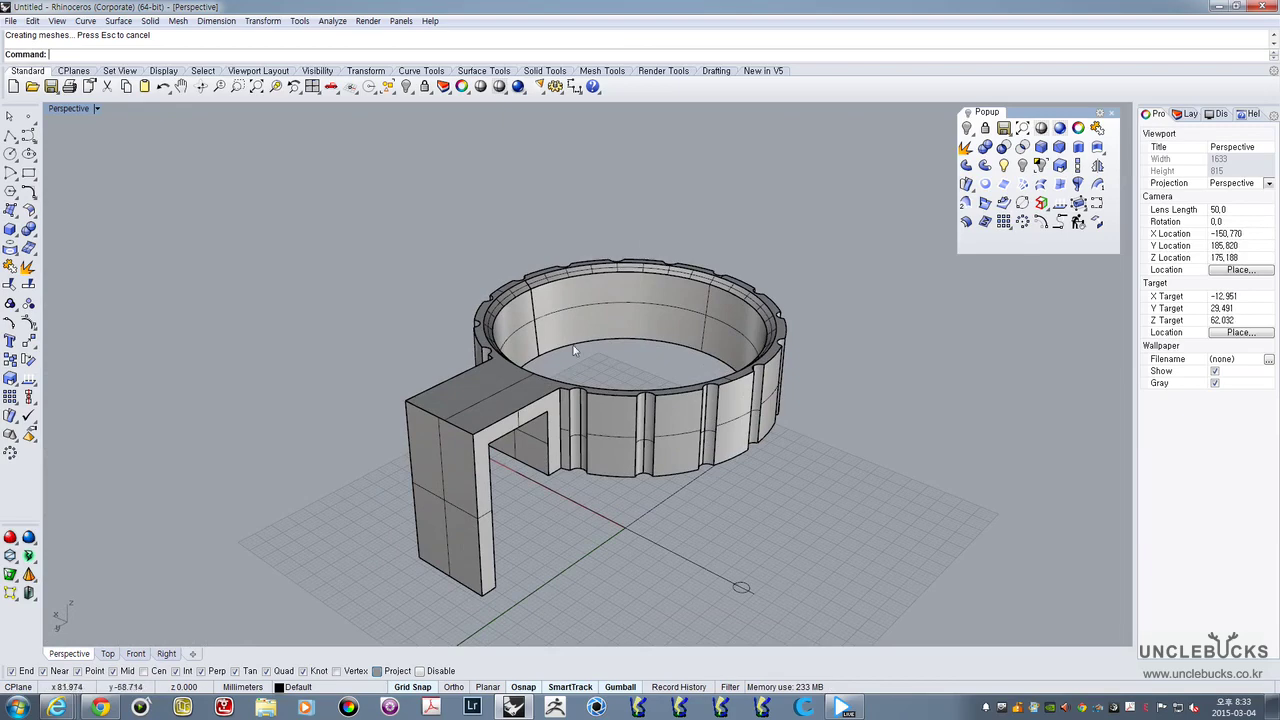
scroll(436, 403, up, 3)
right_drag(436, 403, 617, 320)
scroll(744, 214, down, 7)
scroll(707, 304, down, 3)
shift+right_drag(707, 304, 546, 312)
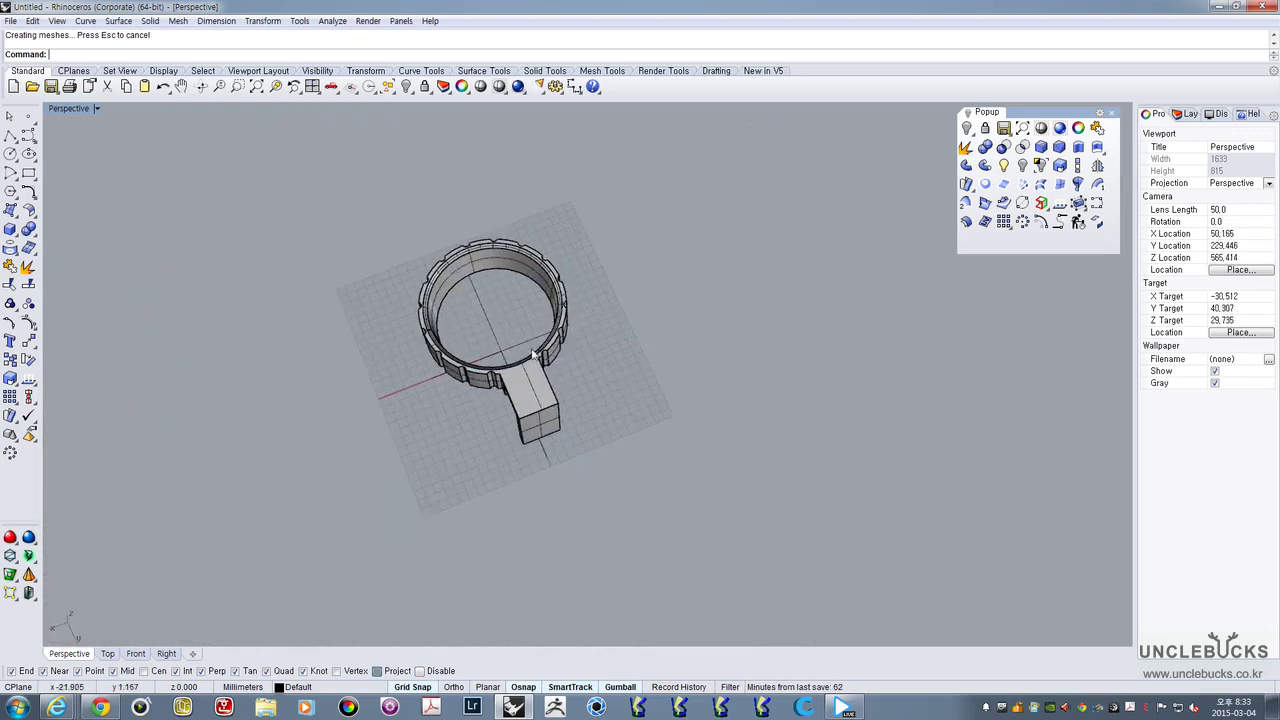
Move the grooved cup holder about 251 mm along positive Y, away from the construction plane's center, and clear the selection
scroll(560, 320, up, 3)
right_drag(521, 382, 650, 350)
click(608, 371)
scroll(609, 372, down, 5)
drag(581, 382, 998, 352)
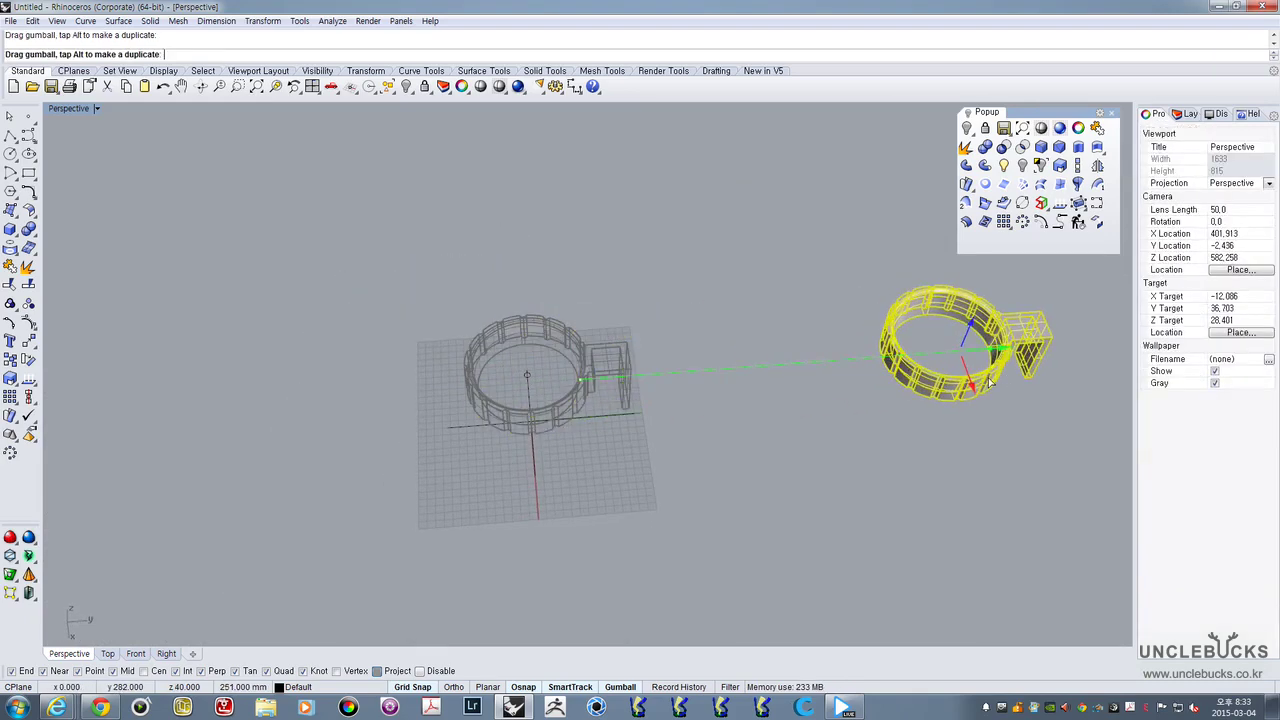
click(694, 394)
mouse_move(694, 394)
right_down()
mouse_move(767, 342)
mouse_move(694, 392)
right_up()
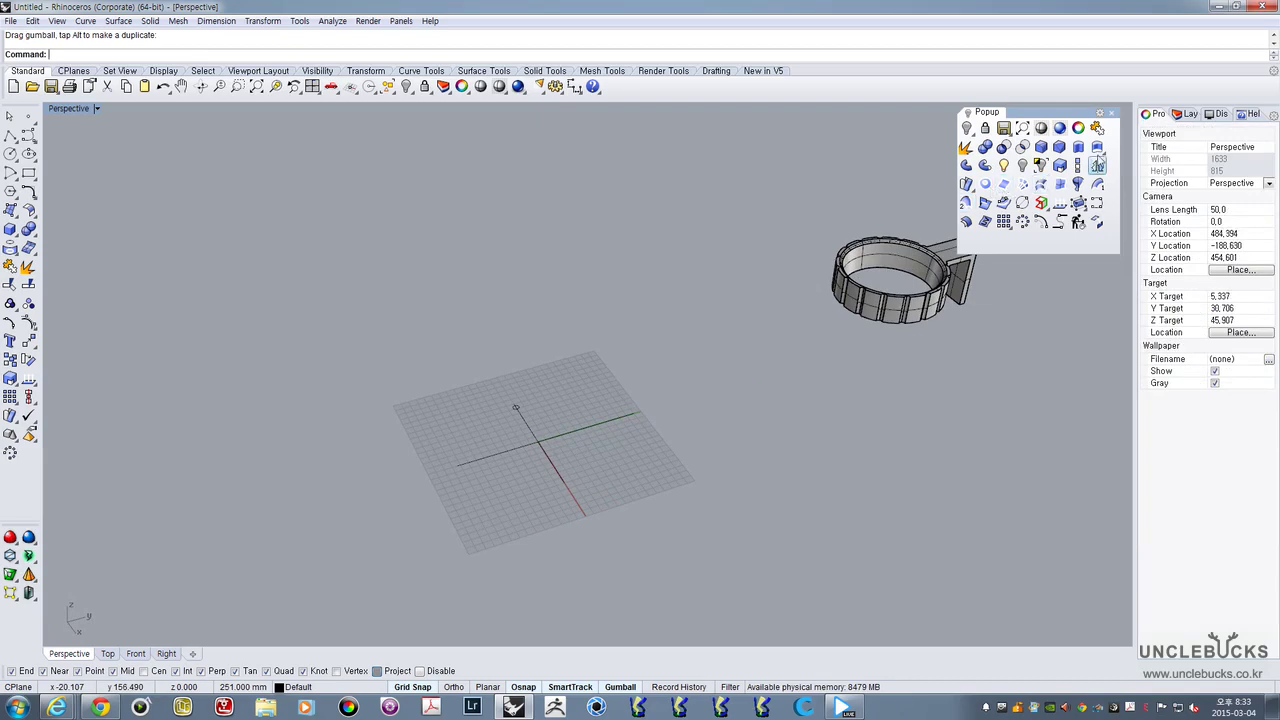
Show all hidden objects and select the grey cup standing behind the blue one
click(1004, 168)
click(760, 320)
right_drag(783, 319, 732, 356)
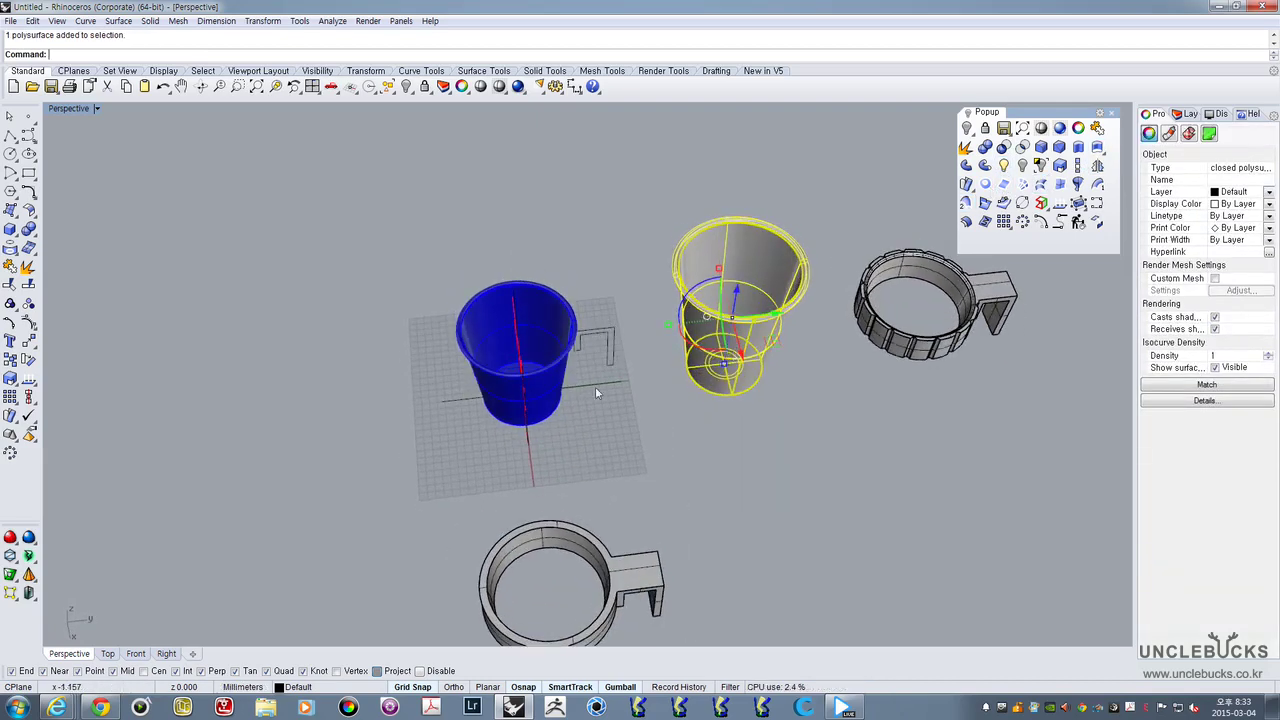
right_drag(596, 393, 567, 318)
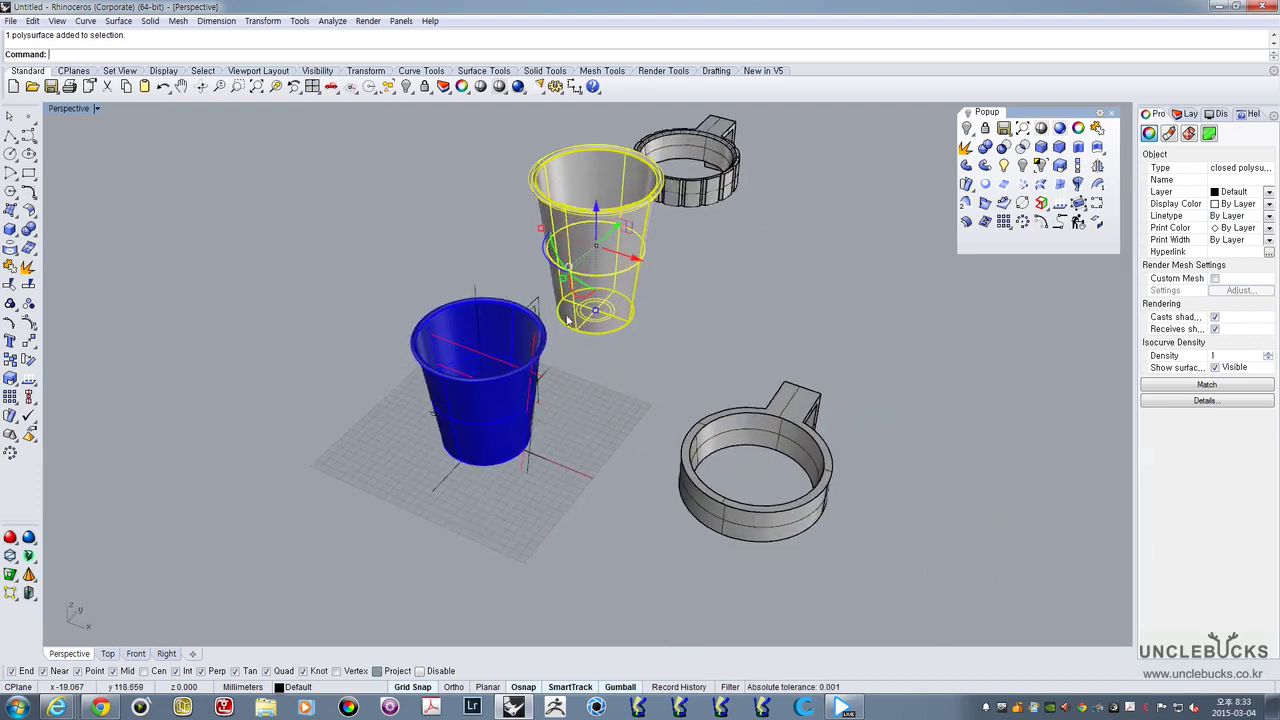
Select the blue cup at the origin and hide it
click(488, 424)
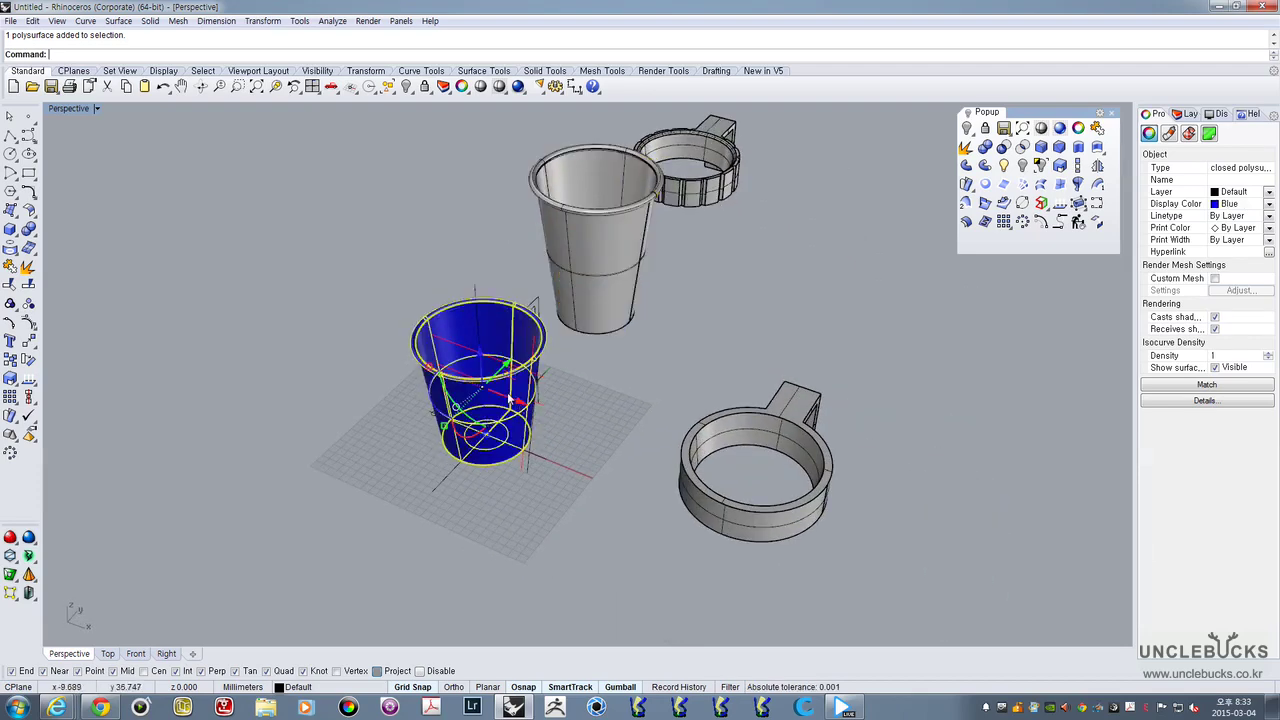
drag(507, 393, 816, 225)
key(Delete)
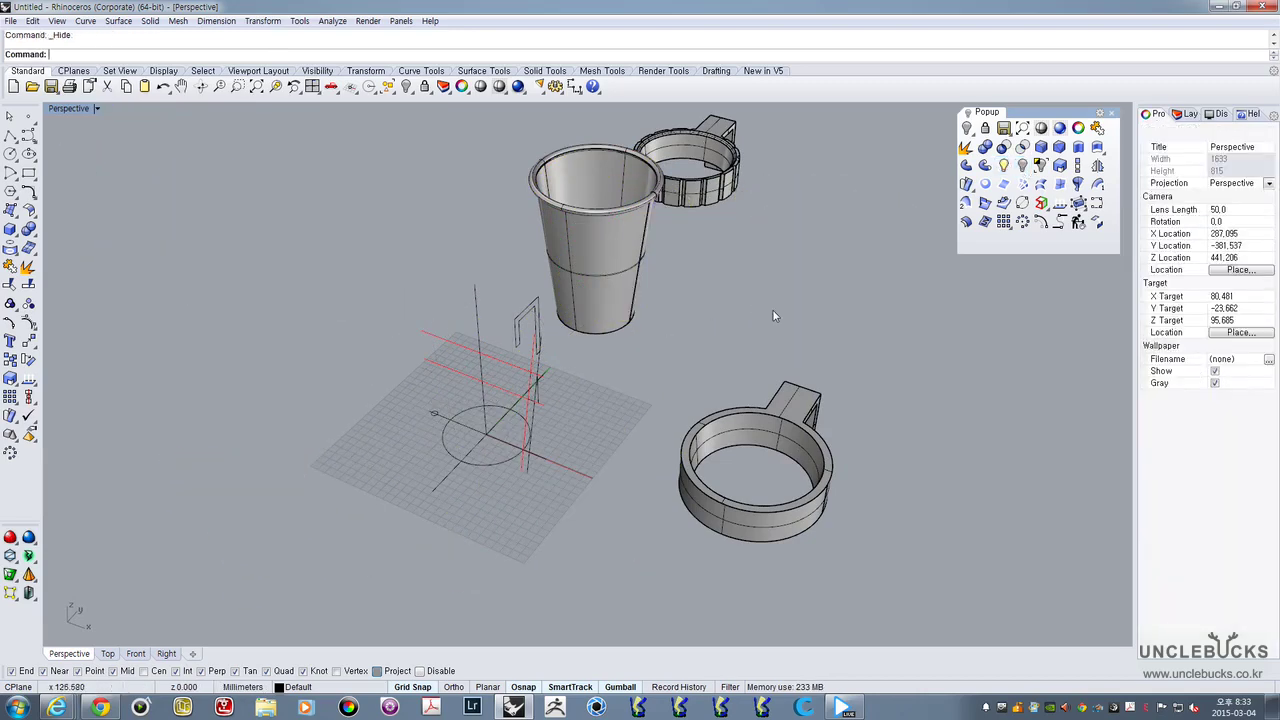
Move the grey cup in the Top view from its center to the origin of the construction plane
click(640, 300)
right_drag(640, 300, 531, 358)
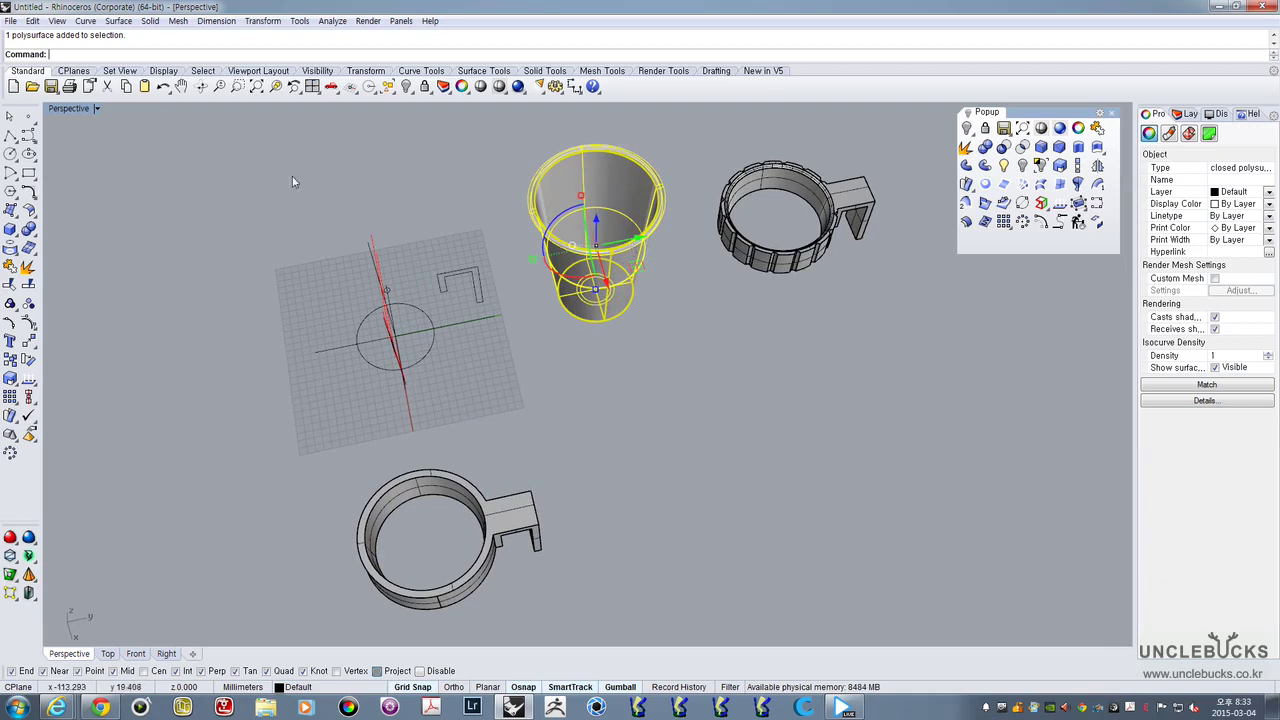
double_click(62, 108)
double_click(55, 108)
scroll(440, 255, down, 4)
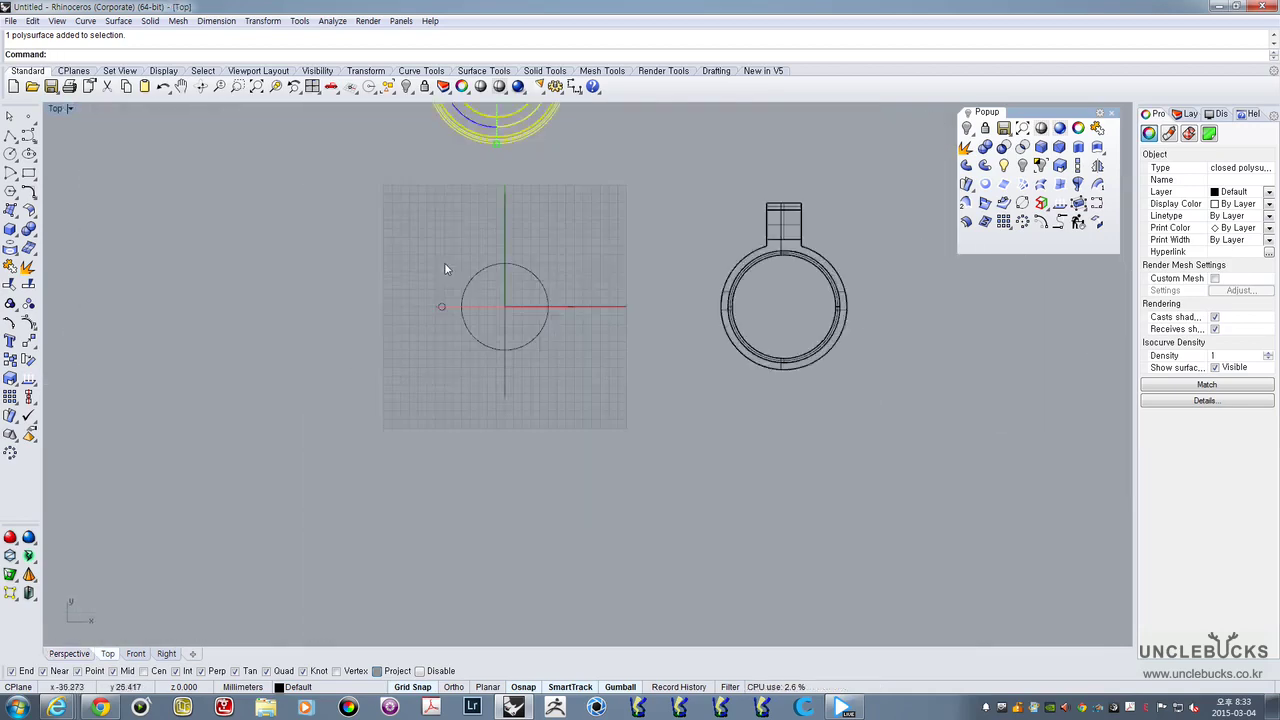
right_drag(488, 125, 508, 261)
scroll(508, 261, up, 5)
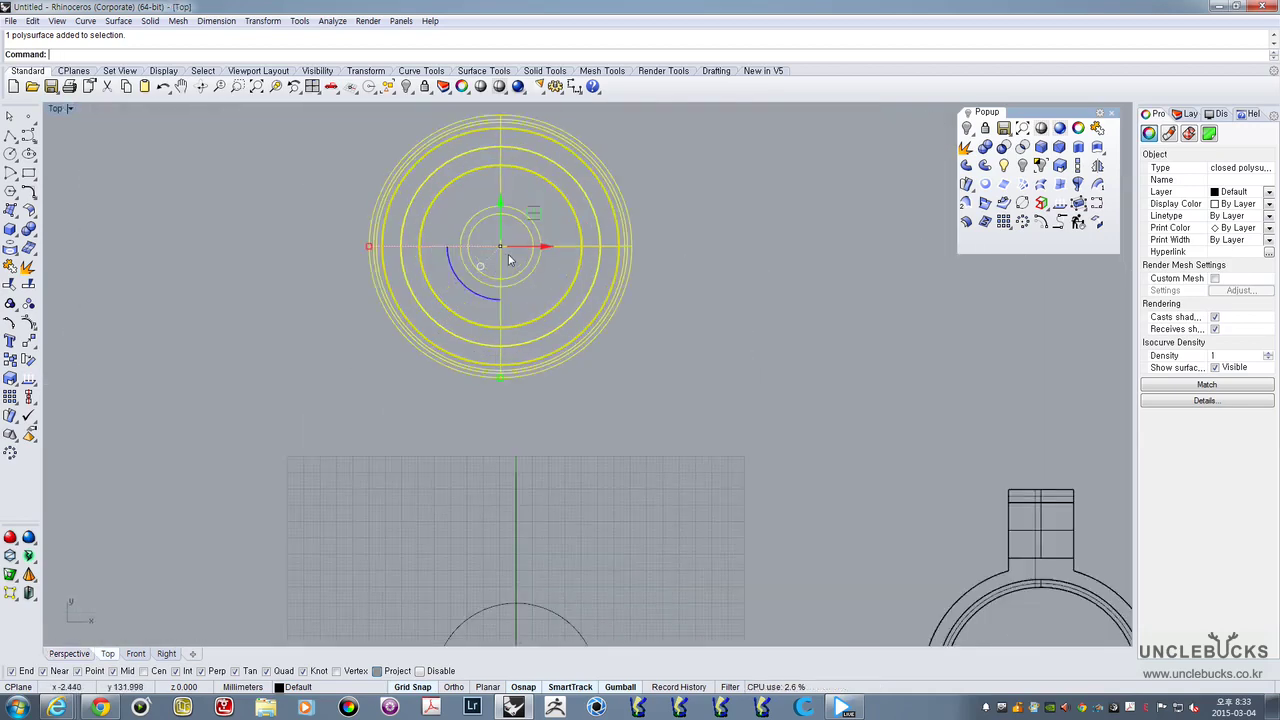
scroll(508, 261, up, 5)
text(m)
key(Return)
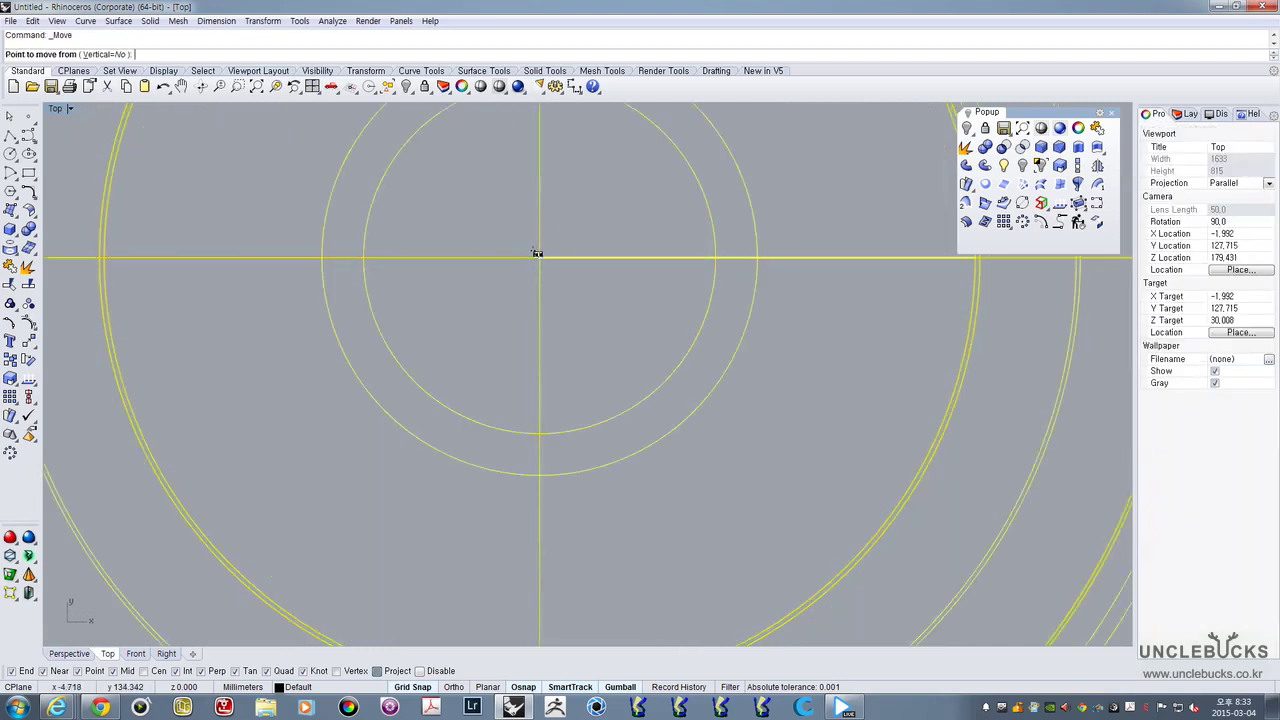
click(537, 253)
scroll(537, 253, down, 5)
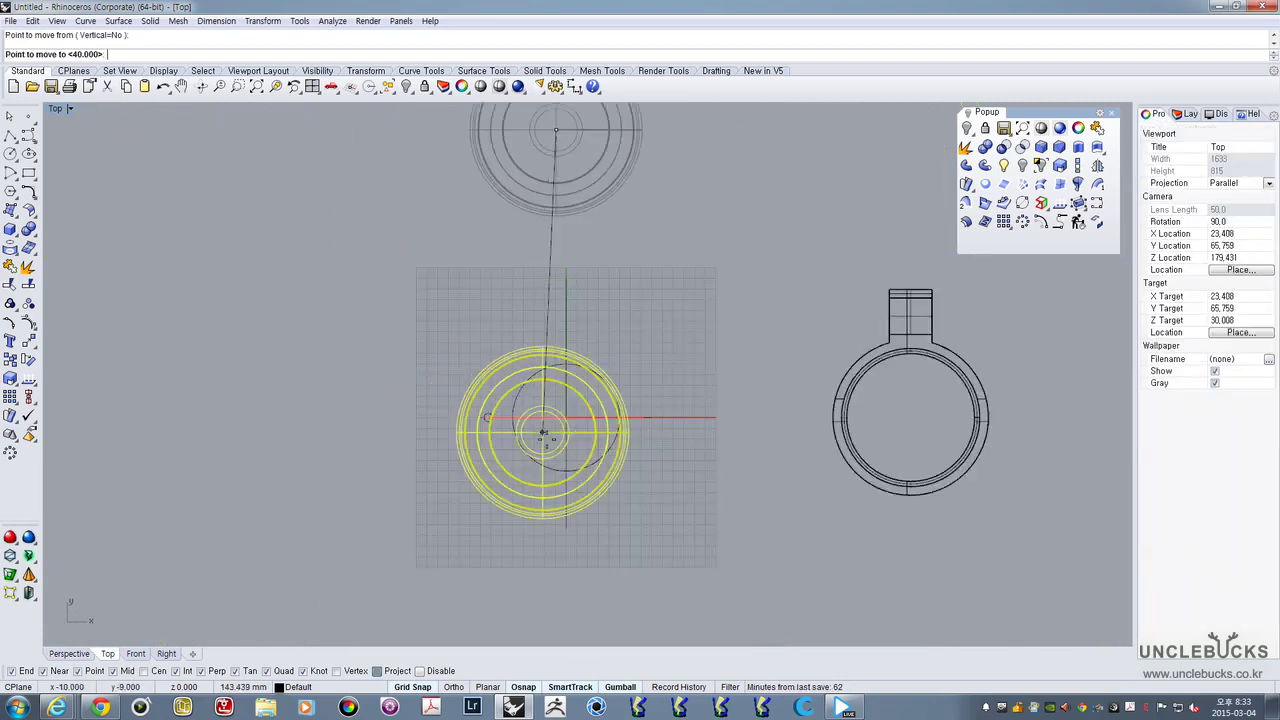
scroll(543, 433, up, 8)
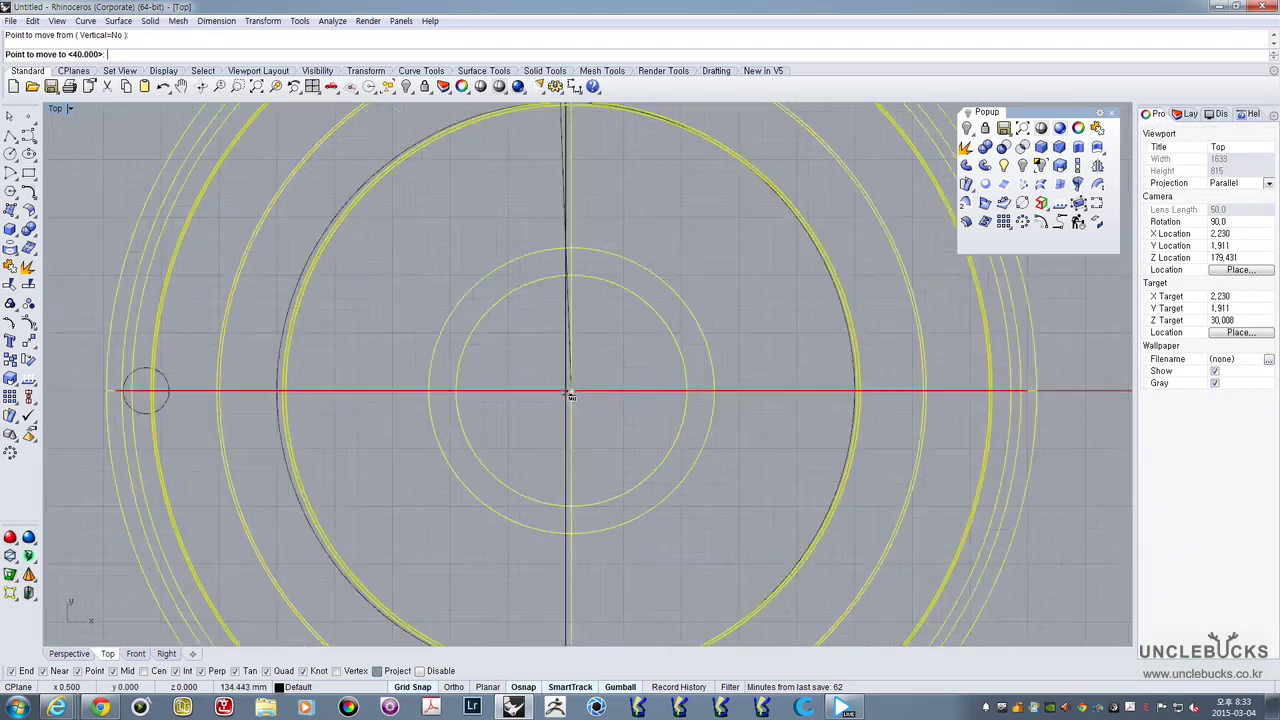
scroll(565, 390, down, 5)
click(555, 372)
scroll(555, 374, down, 3)
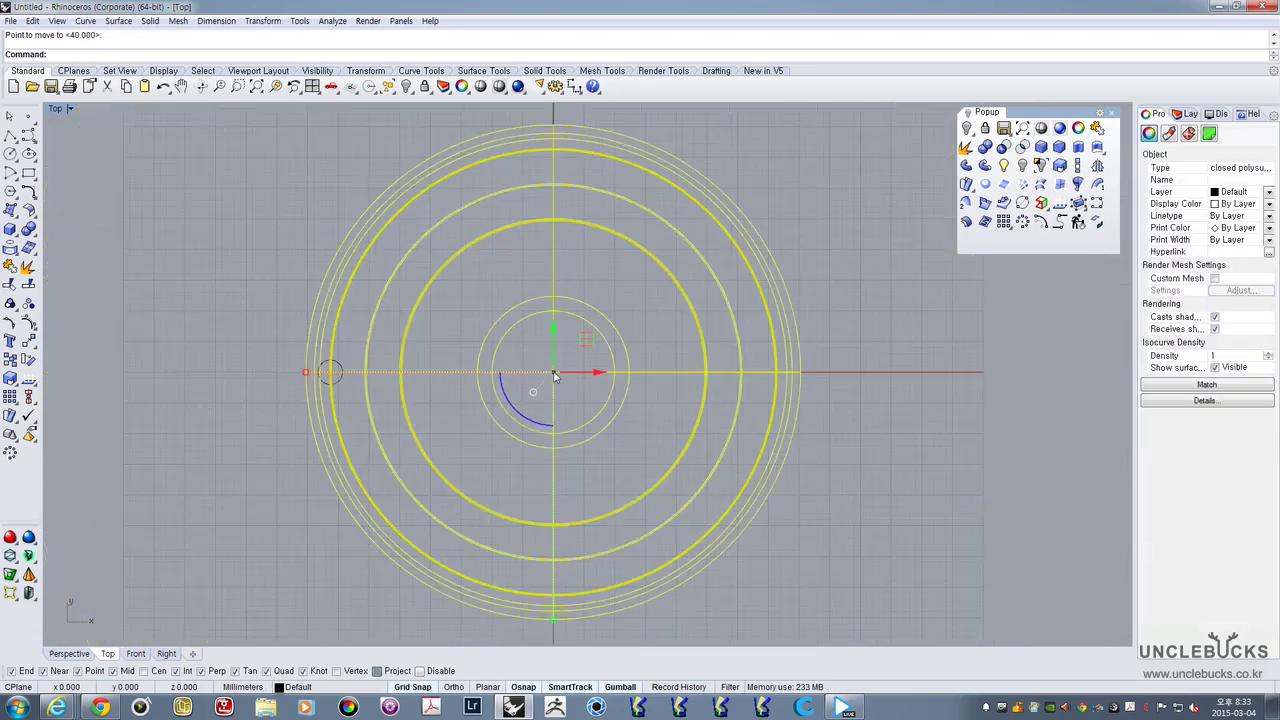
scroll(555, 374, down, 5)
Select the plain cup holder without outer grooves and hide it
double_click(55, 110)
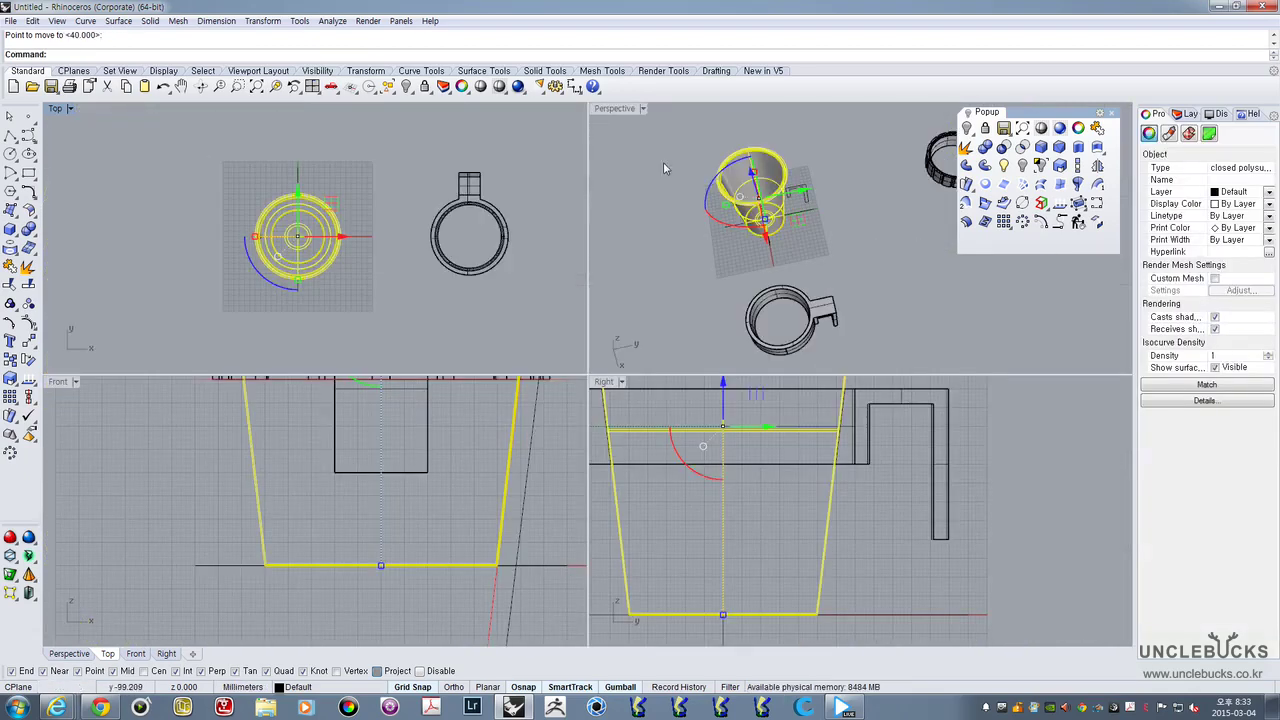
double_click(607, 111)
right_drag(549, 343, 552, 229)
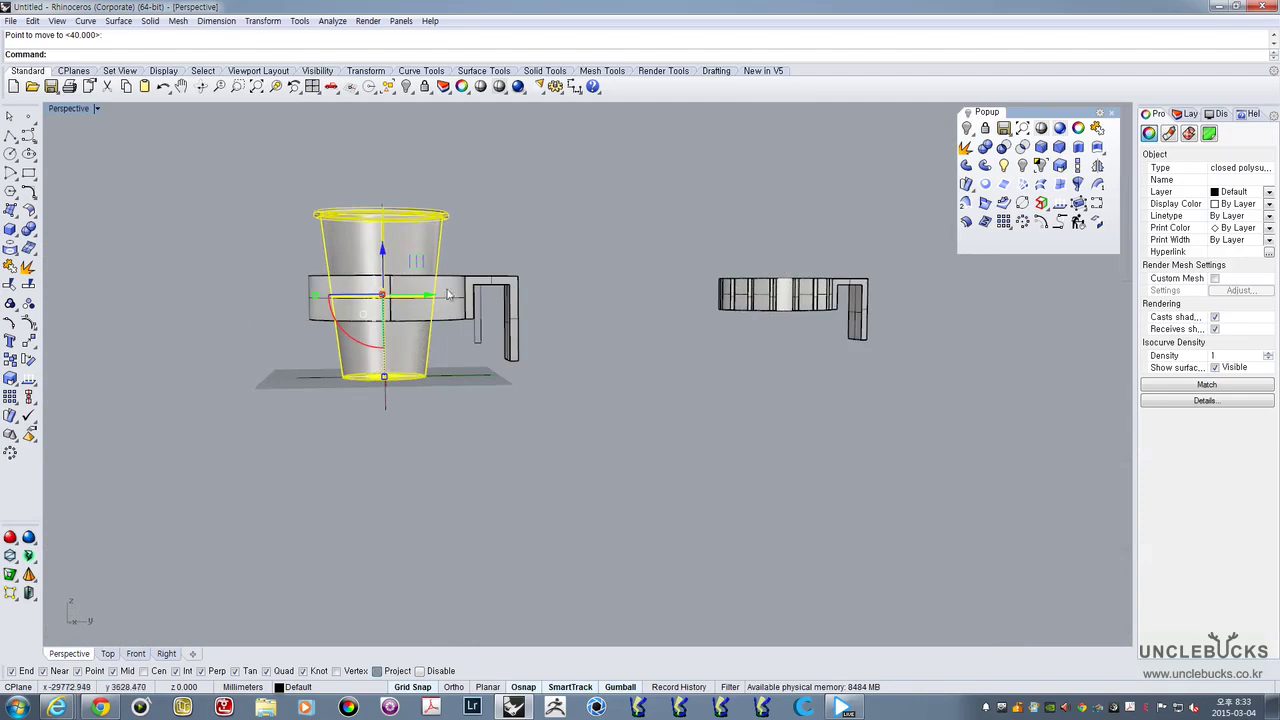
shift+right_drag(472, 306, 640, 450)
click(548, 440)
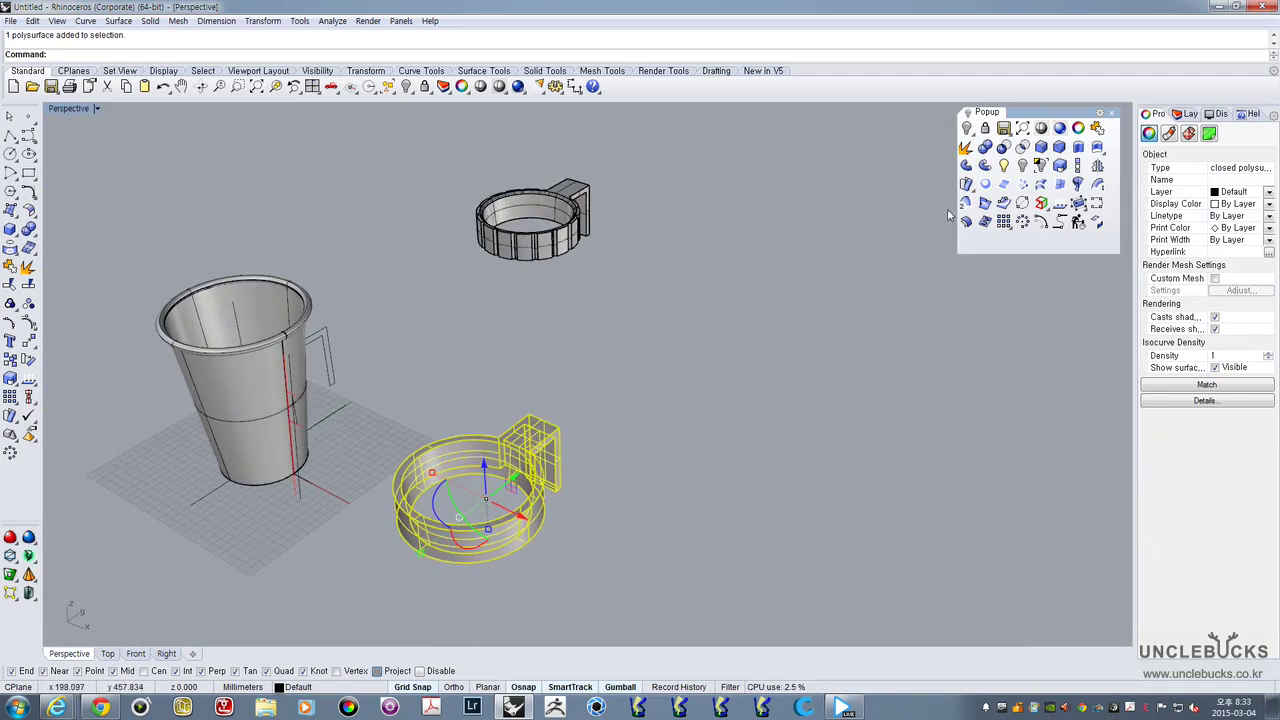
click(1024, 166)
Delete the hooked handle profile curve and the slanted red line beside the cup
right_drag(437, 377, 588, 403)
click(667, 285)
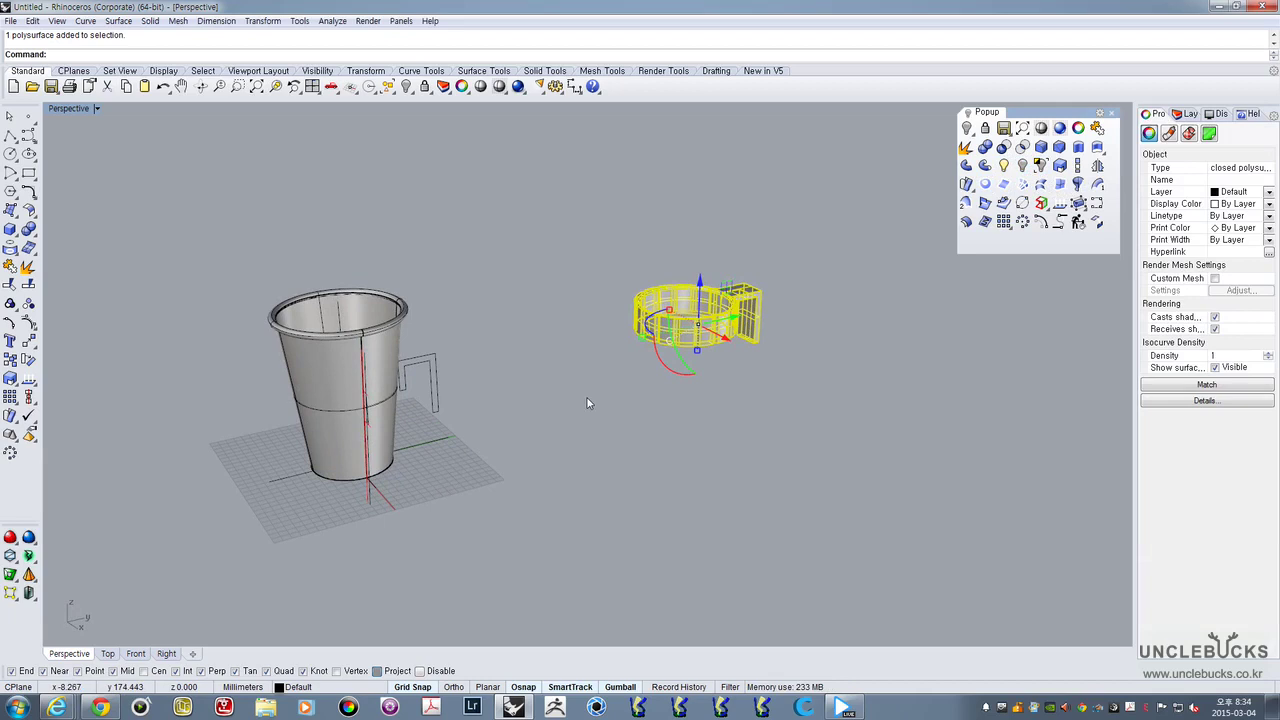
right_drag(583, 405, 368, 233)
scroll(371, 233, up, 6)
click(395, 322)
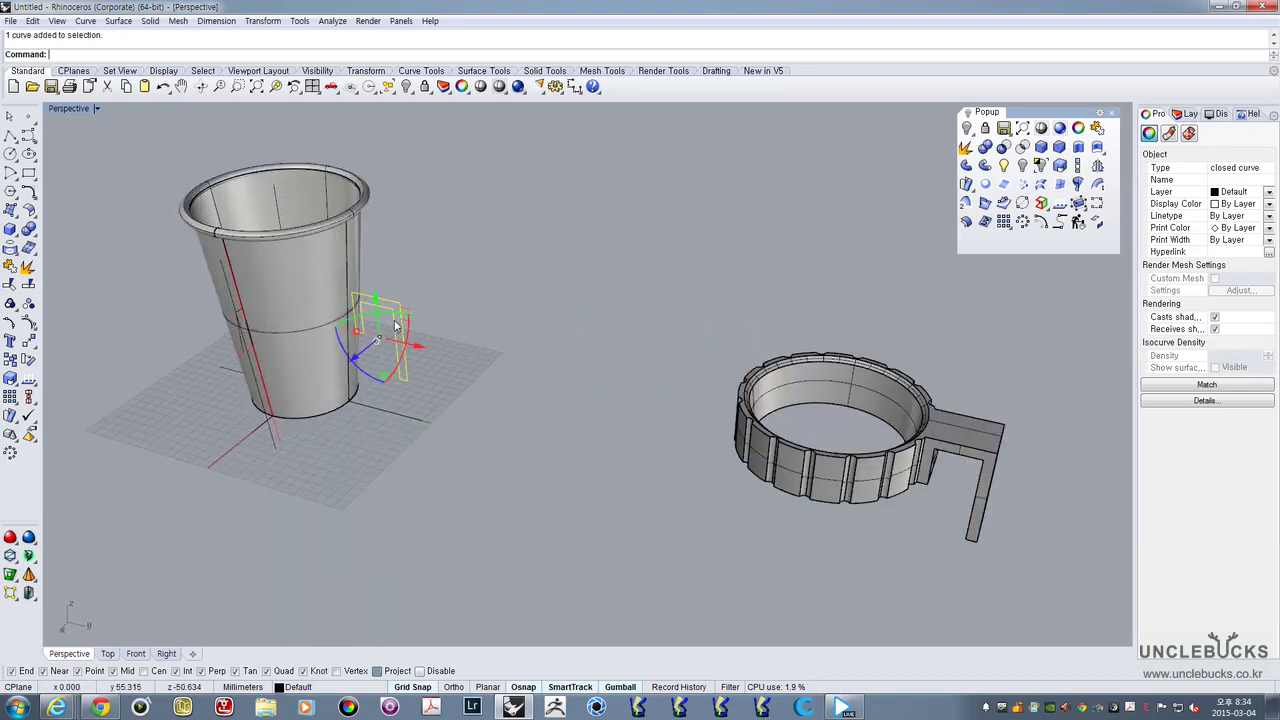
key(Delete)
right_drag(395, 325, 429, 388)
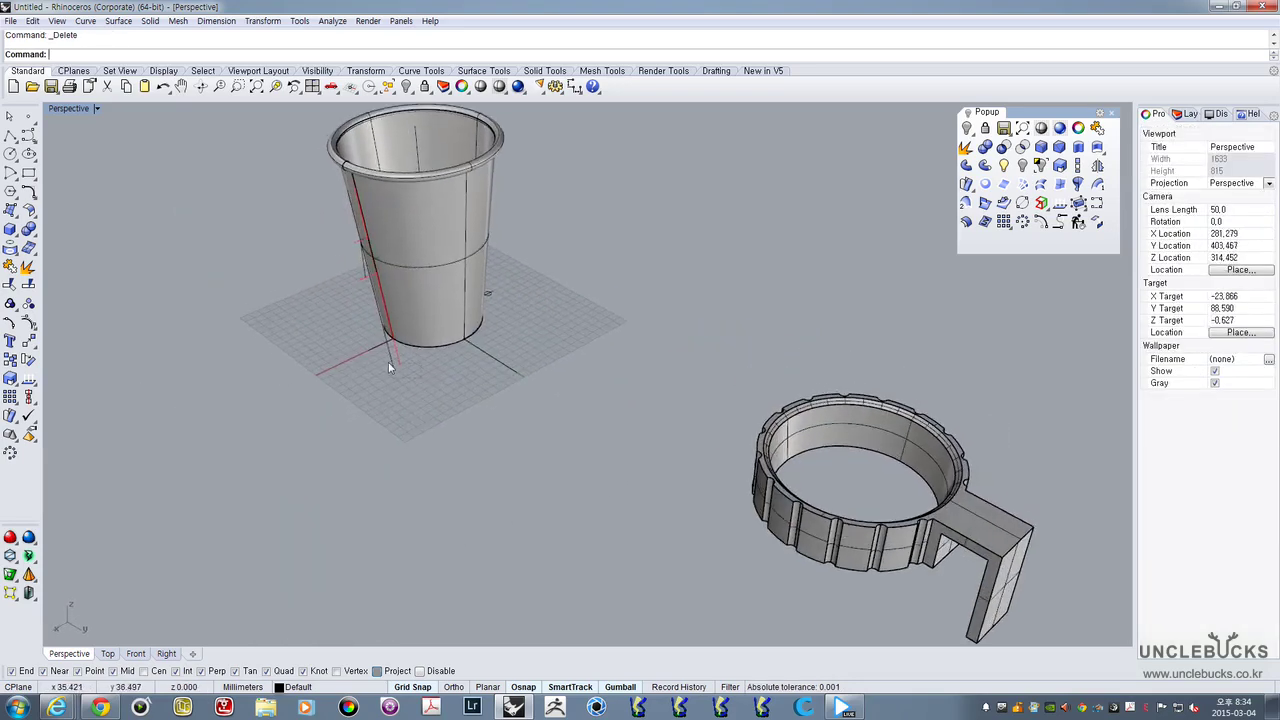
click(389, 363)
key(Delete)
Select the grooved cup holder and hide it, leaving the cup and the construction curves
scroll(359, 248, up, 3)
drag(323, 229, 450, 326)
right_drag(450, 326, 345, 309)
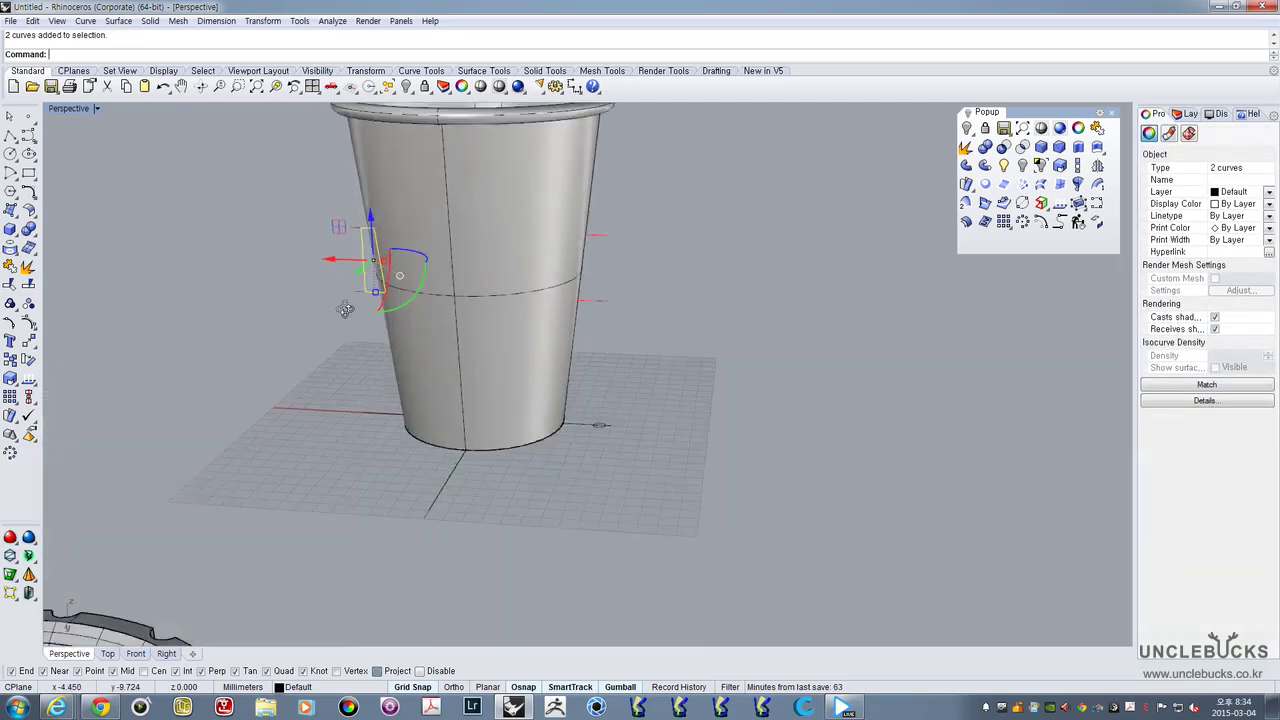
scroll(370, 260, up, 6)
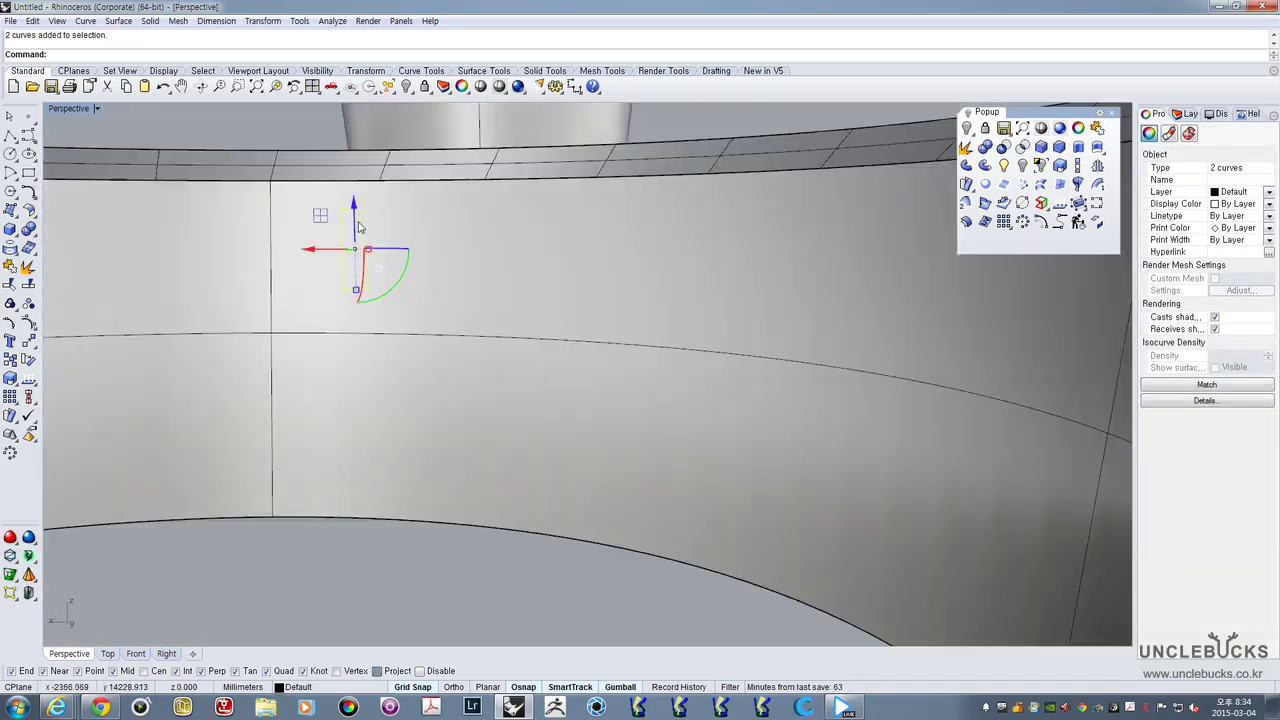
scroll(358, 226, down, 8)
right_drag(523, 232, 619, 306)
scroll(418, 277, down, 4)
click(314, 392)
click(1022, 166)
Delete the leftover construction curves around the cup's middle and the small circle beside its base
scroll(628, 233, up, 8)
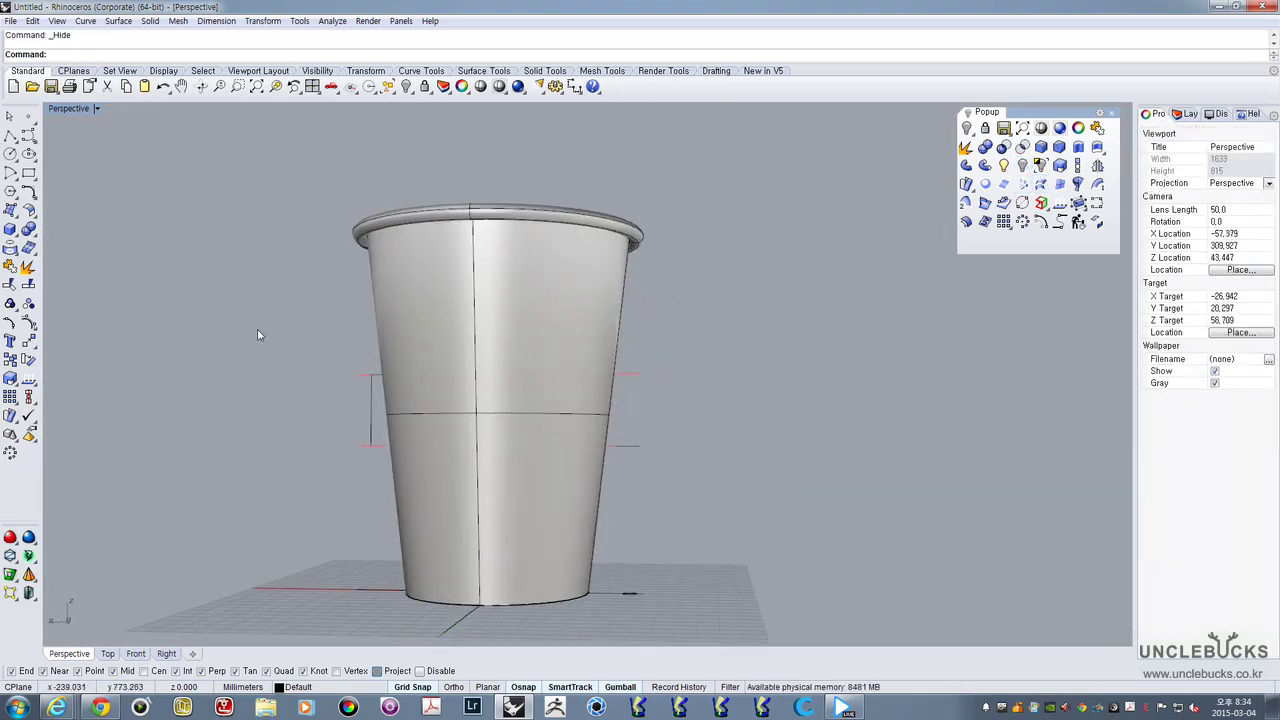
drag(257, 335, 743, 494)
key(Delete)
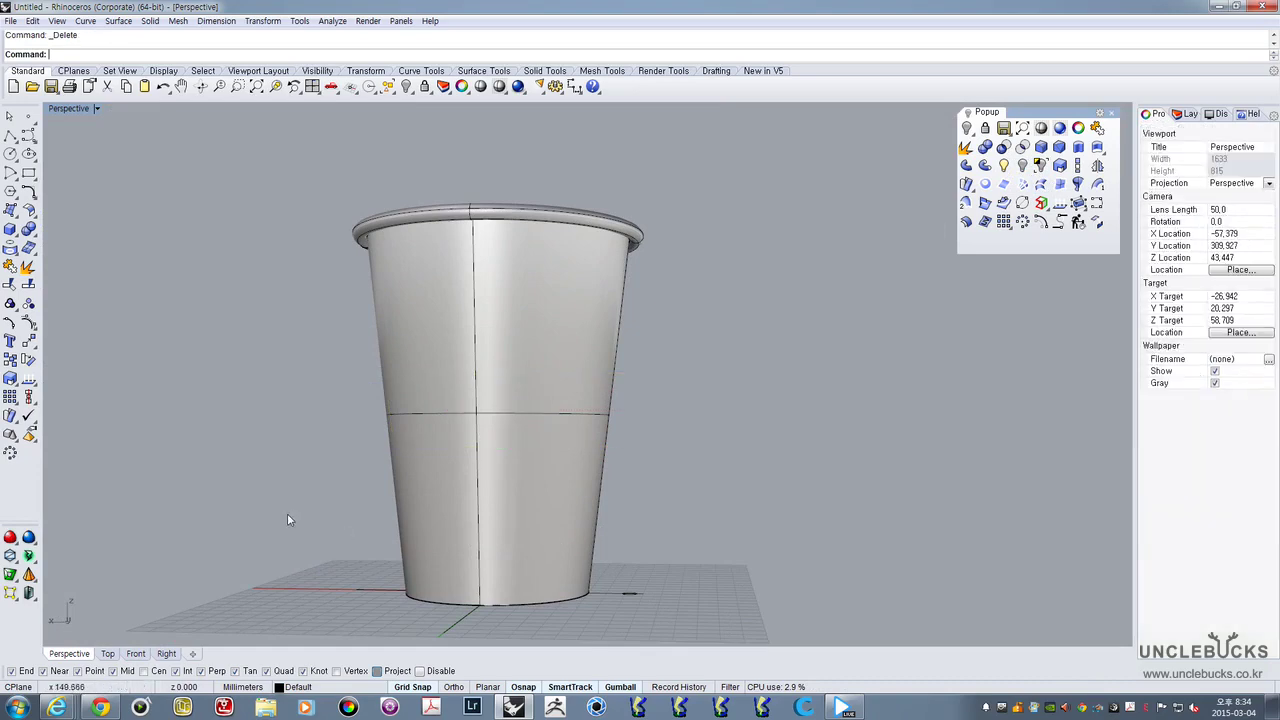
drag(425, 541, 694, 575)
right_drag(645, 480, 606, 443)
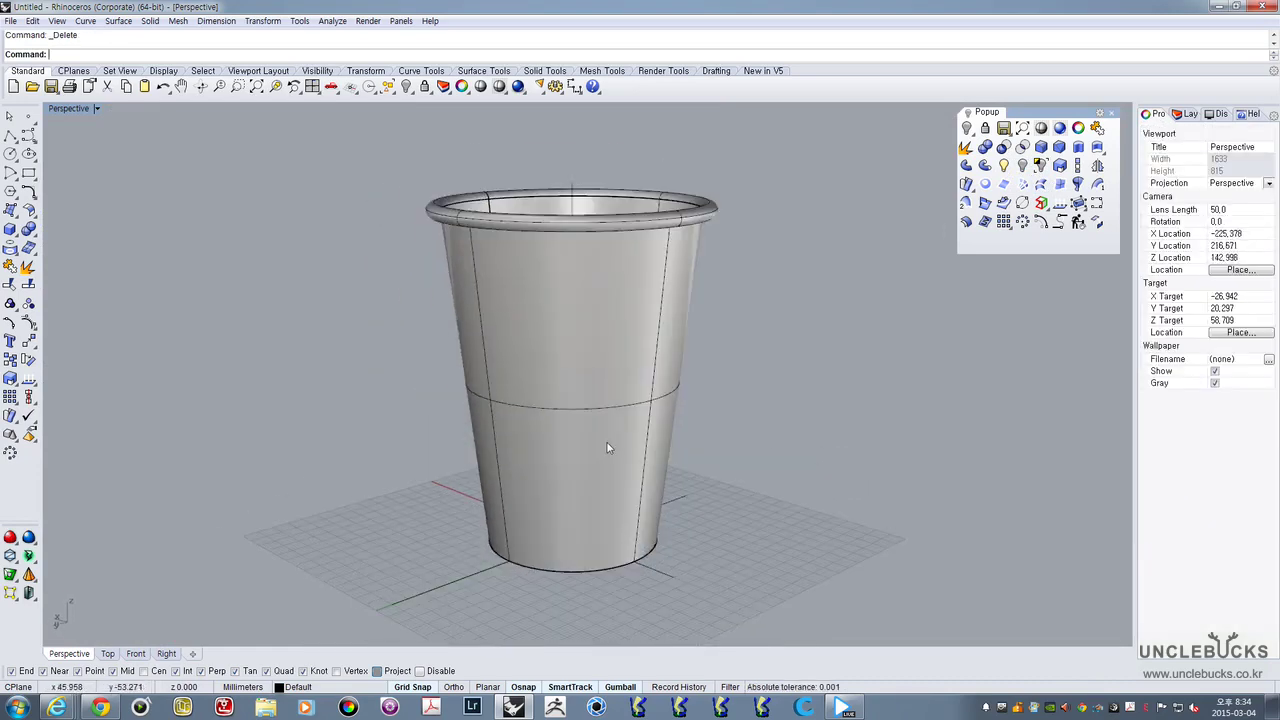
Stretch the cup's vertical center line in the Front view so it extends above the rim and below the base
click(606, 443)
double_click(68, 109)
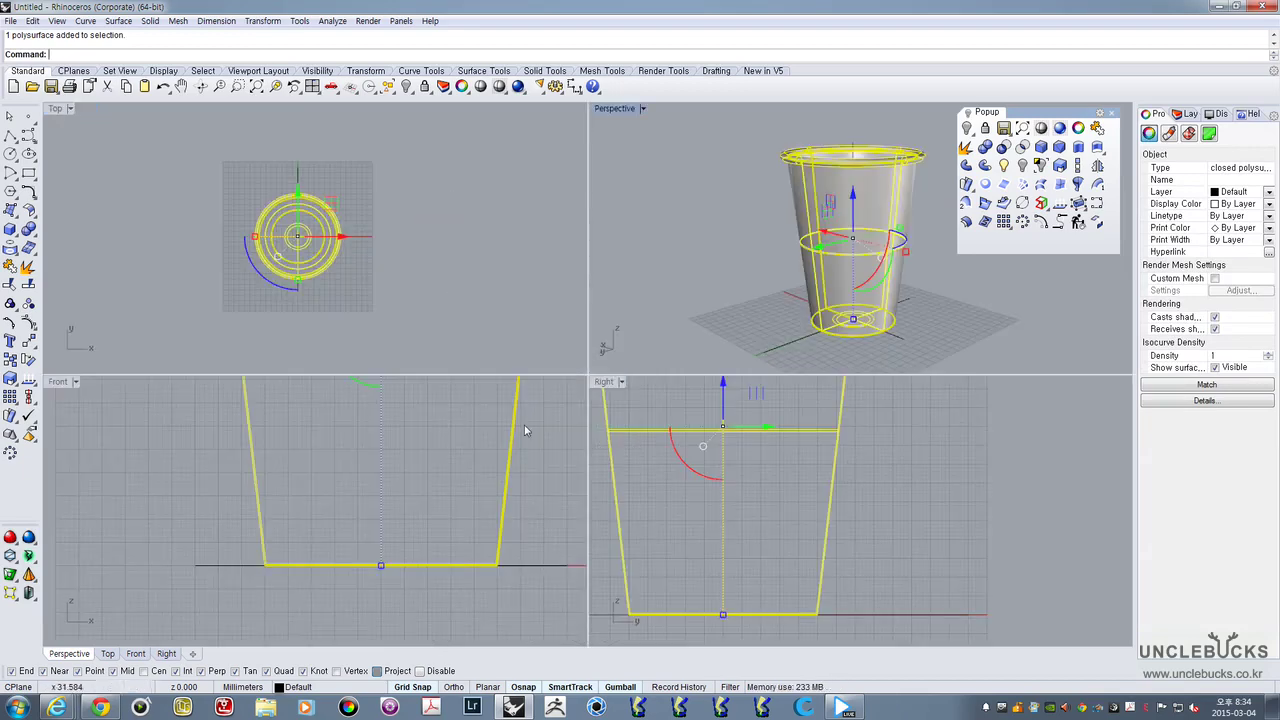
scroll(249, 443, up, 2)
double_click(60, 382)
scroll(530, 417, down, 3)
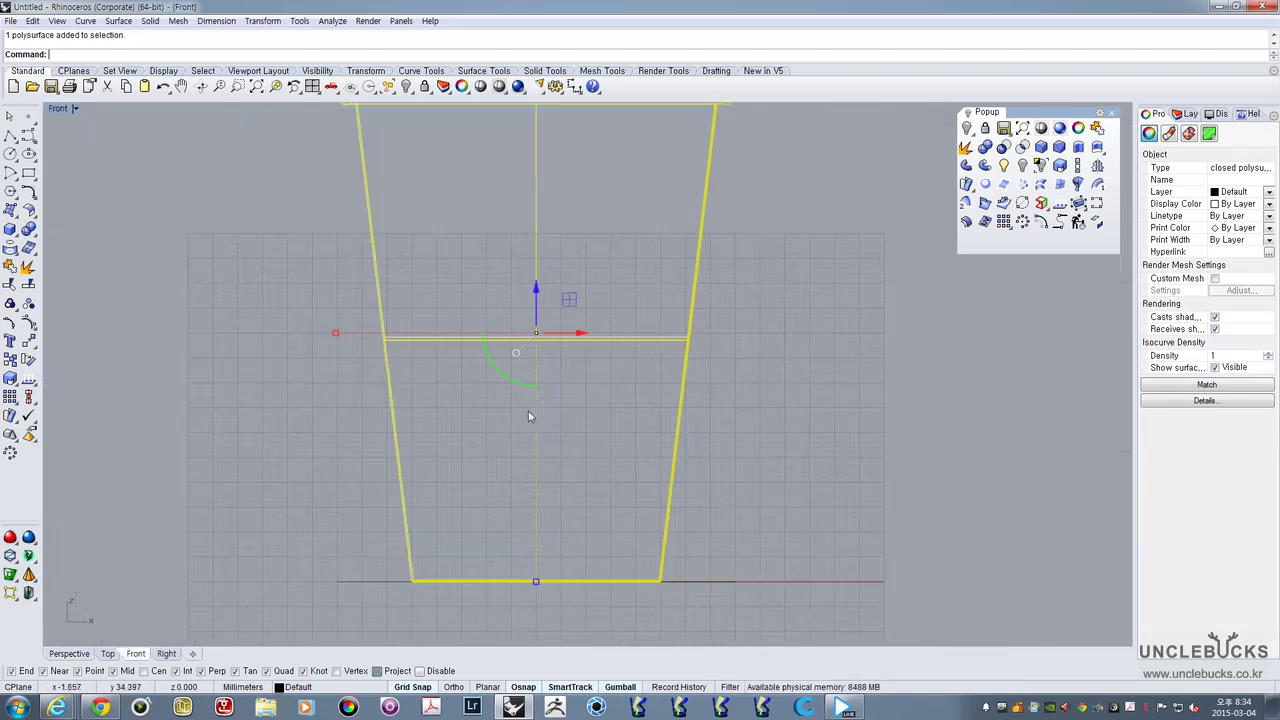
scroll(530, 417, down, 4)
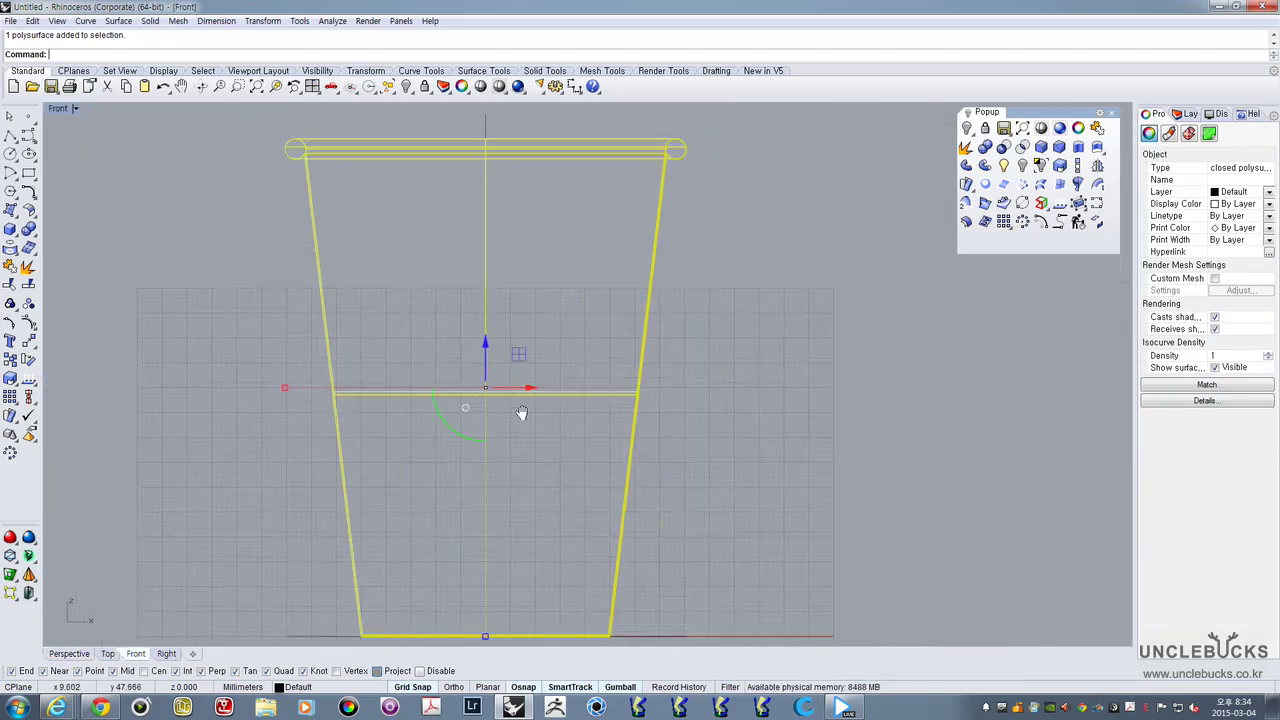
click(475, 244)
right_drag(578, 265, 574, 211)
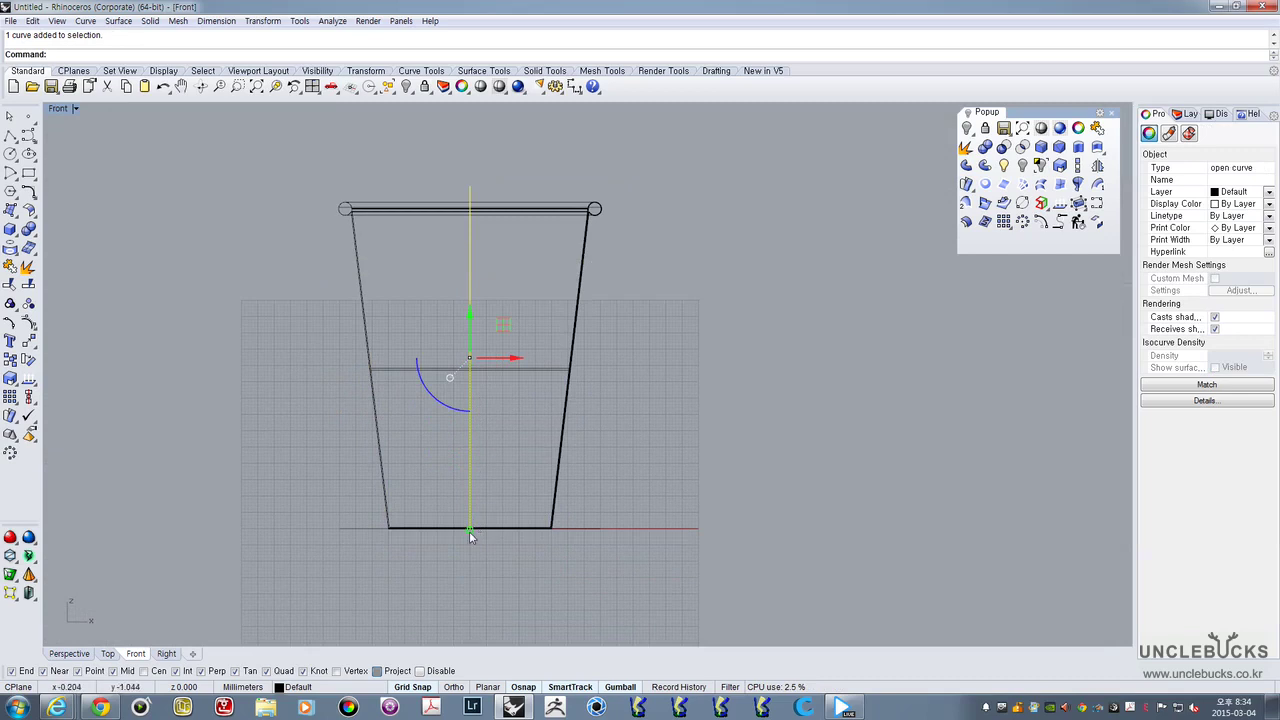
drag(469, 531, 487, 623)
click(591, 280)
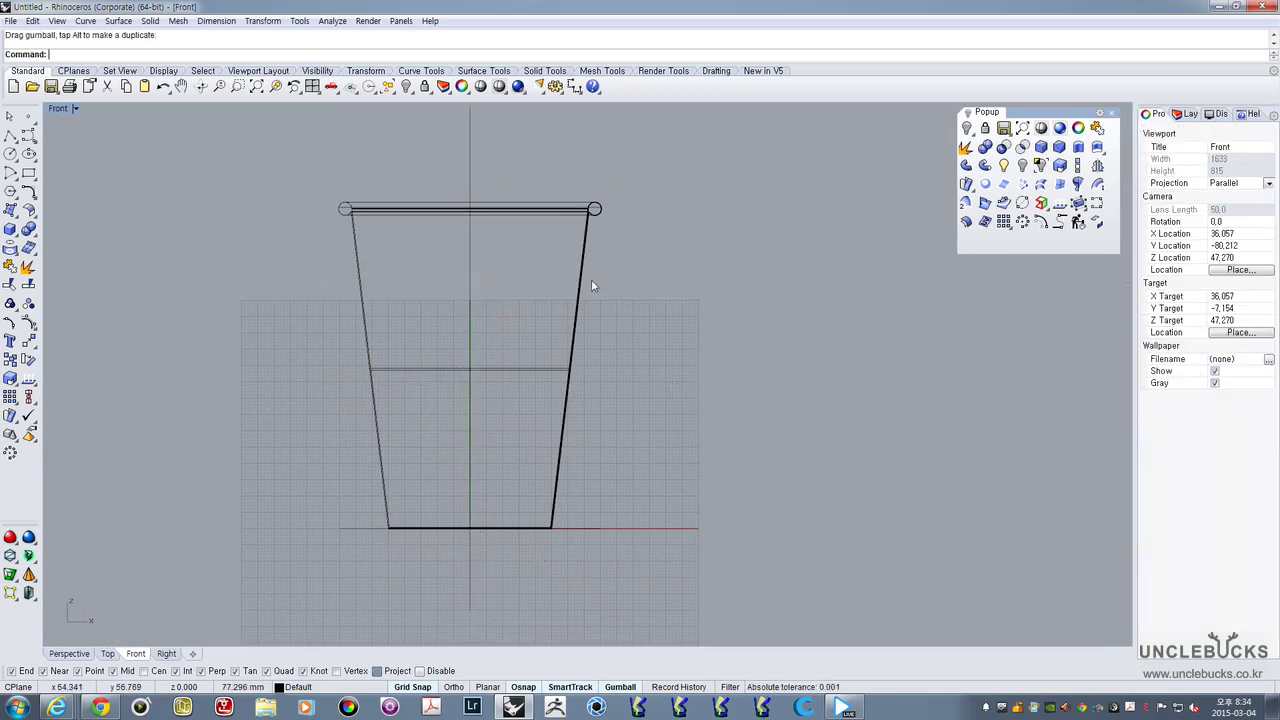
Set the display color of the vertical center line to Red
right_drag(591, 280, 589, 360)
click(469, 195)
click(1267, 204)
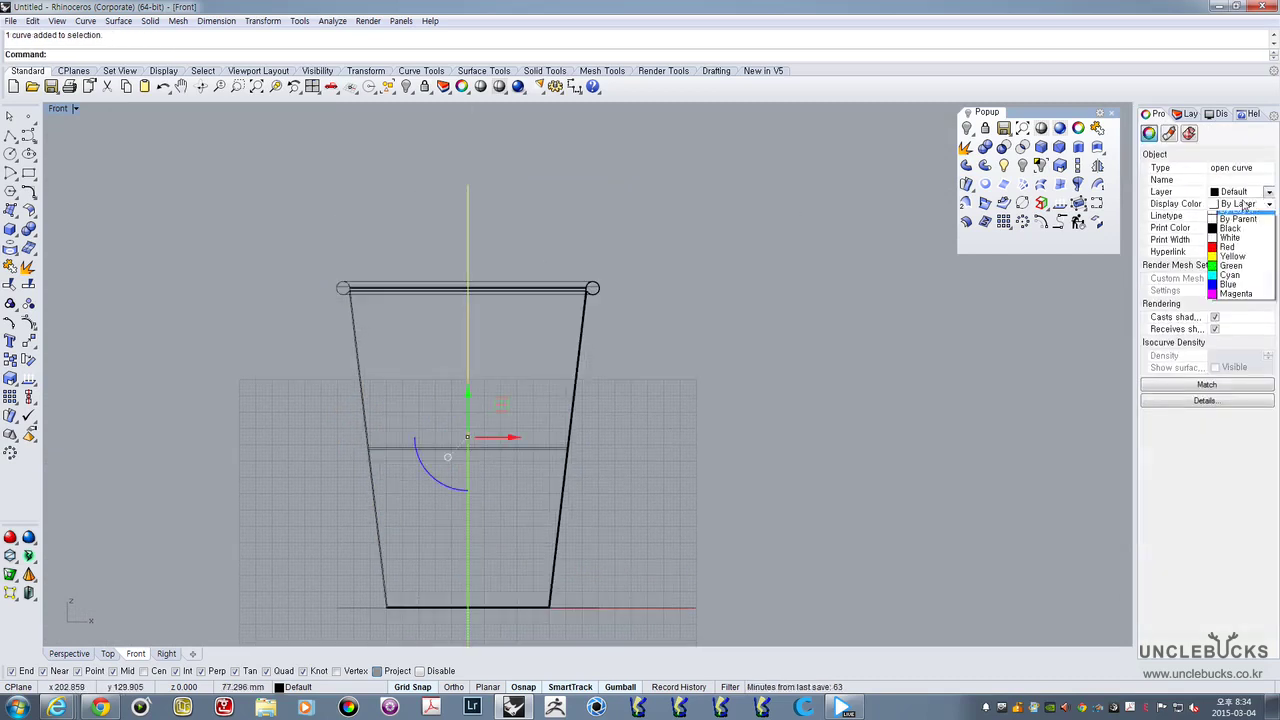
click(1228, 253)
click(832, 367)
Select the four curves at the cup's base, including the base circle and crossing center lines, and set their display color to Red
right_drag(577, 345, 616, 266)
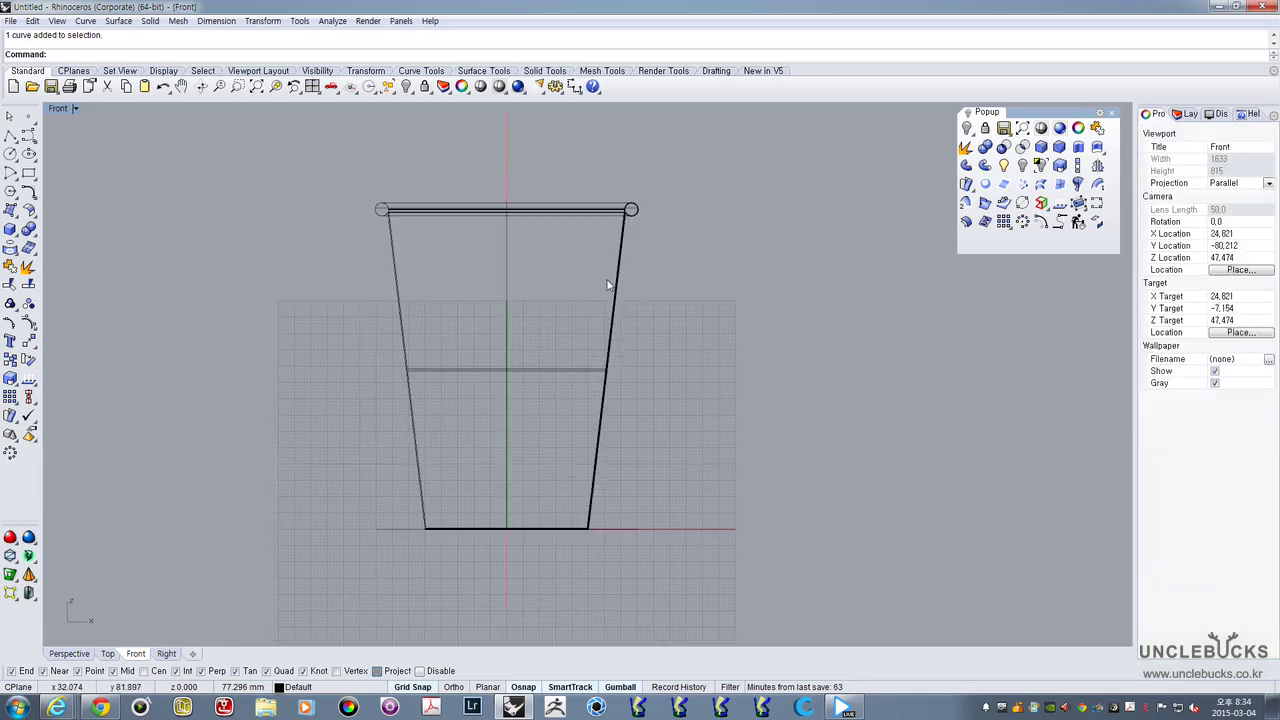
drag(293, 487, 729, 541)
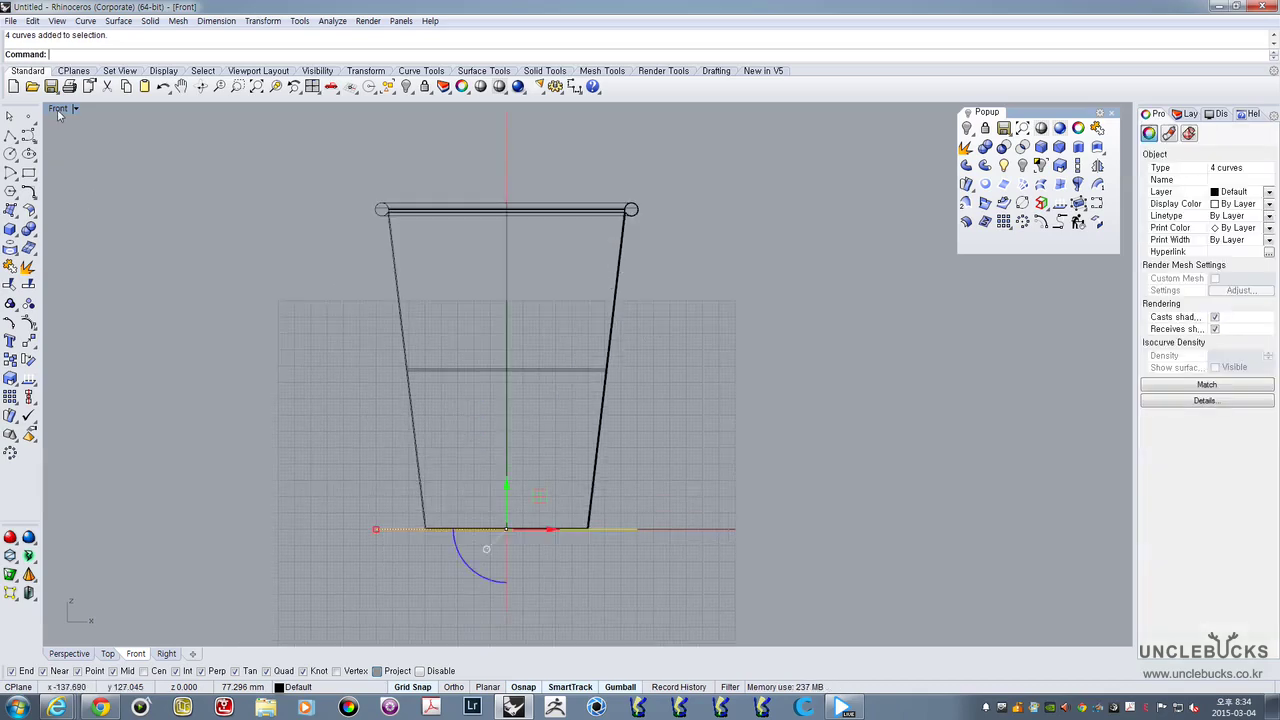
key(ctrl+m)
double_click(620, 109)
right_drag(597, 315, 566, 400)
shift+right_drag(555, 505, 346, 346)
click(1228, 204)
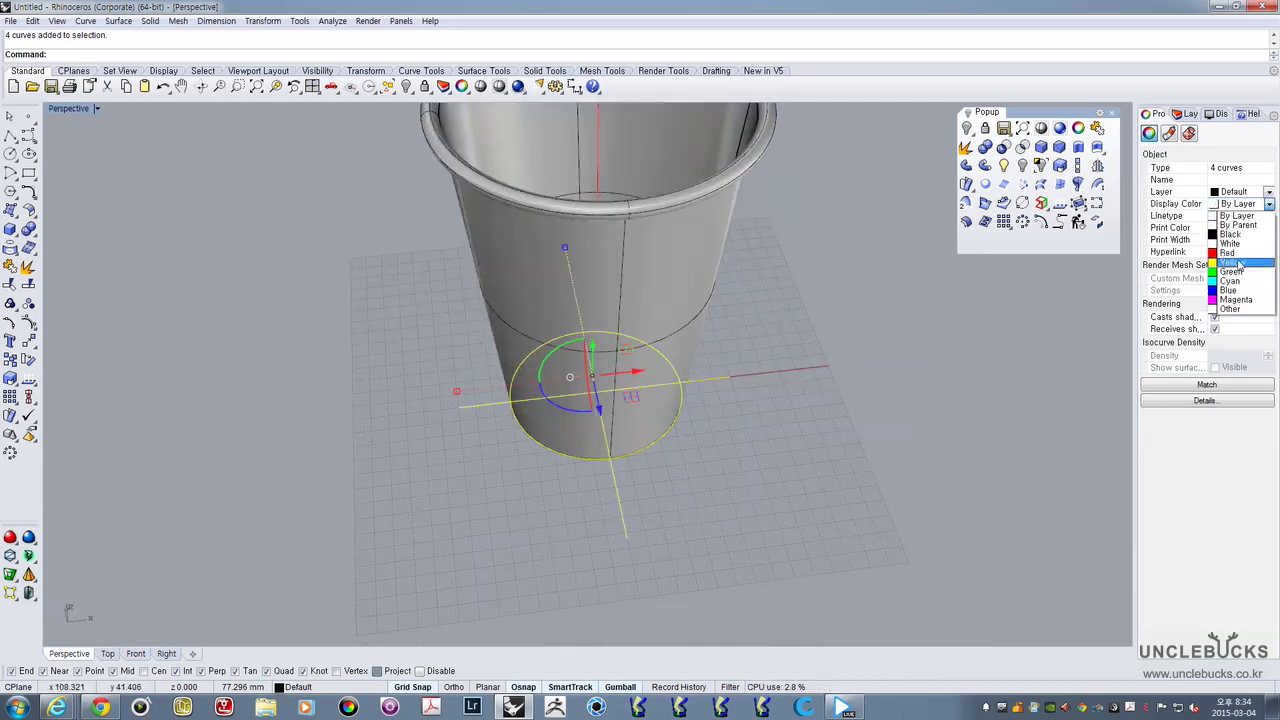
click(1228, 251)
click(775, 430)
right_drag(775, 430, 720, 397)
click(726, 465)
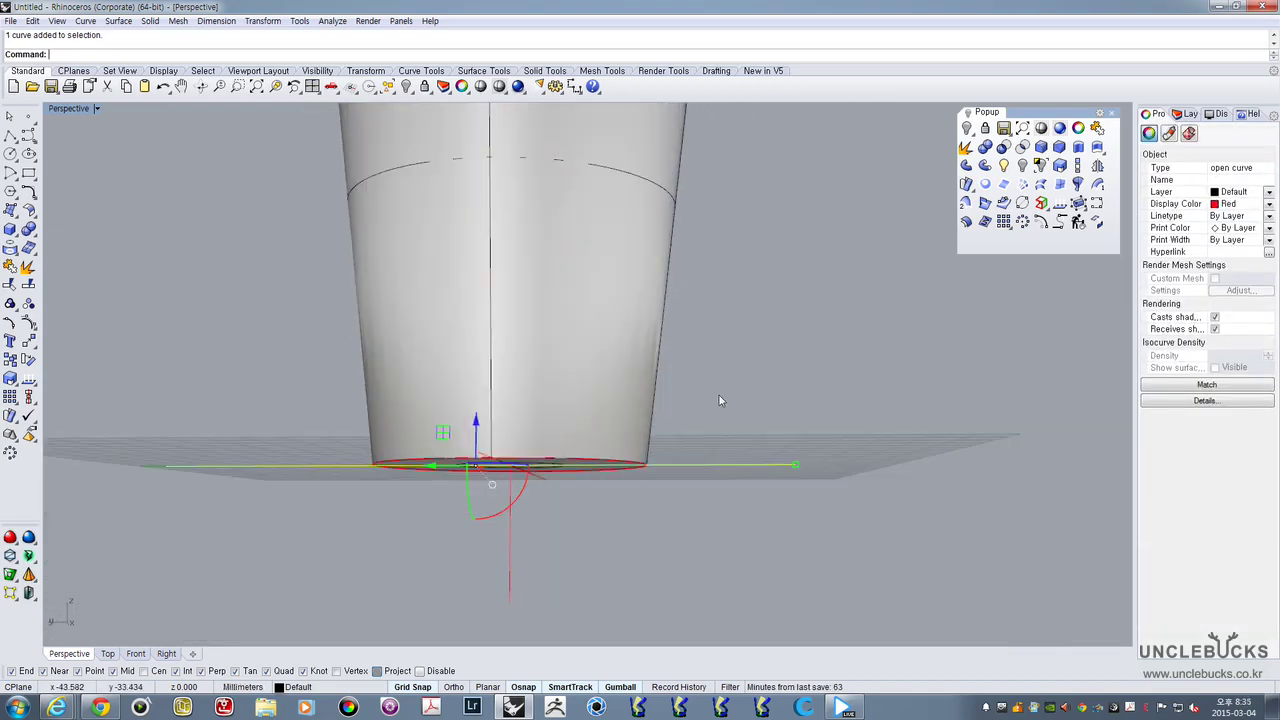
click(710, 310)
right_drag(708, 305, 112, 150)
Draw a straight polyline in the Right view along the cup's outer wall, from the underside of the rim to the base edge
double_click(57, 109)
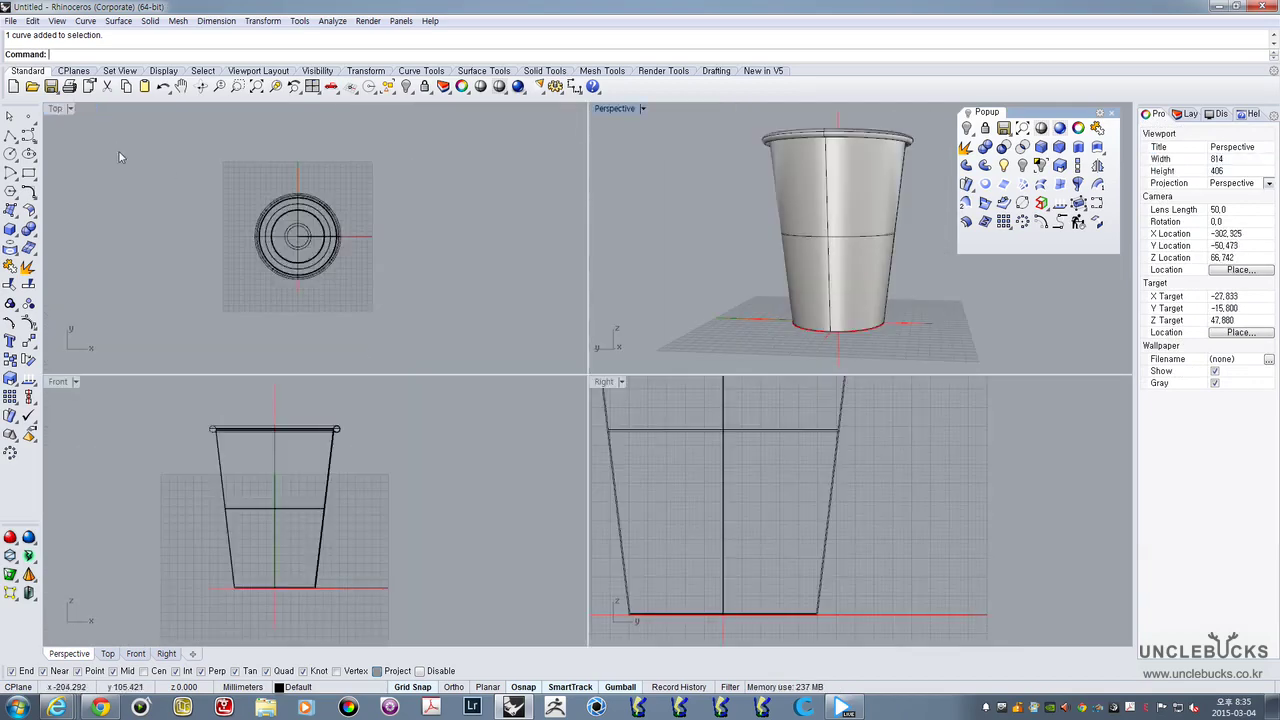
double_click(604, 383)
right_drag(605, 354, 652, 456)
scroll(652, 456, down, 6)
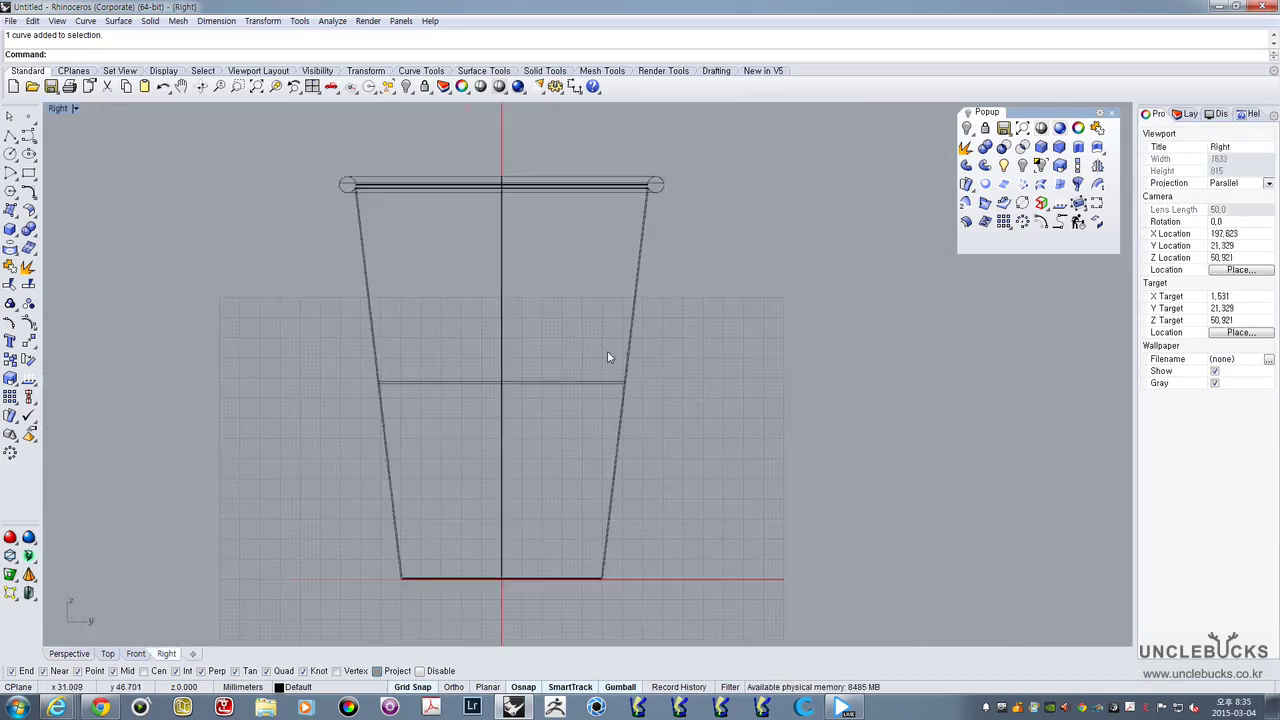
right_drag(597, 329, 588, 354)
scroll(588, 354, down, 2)
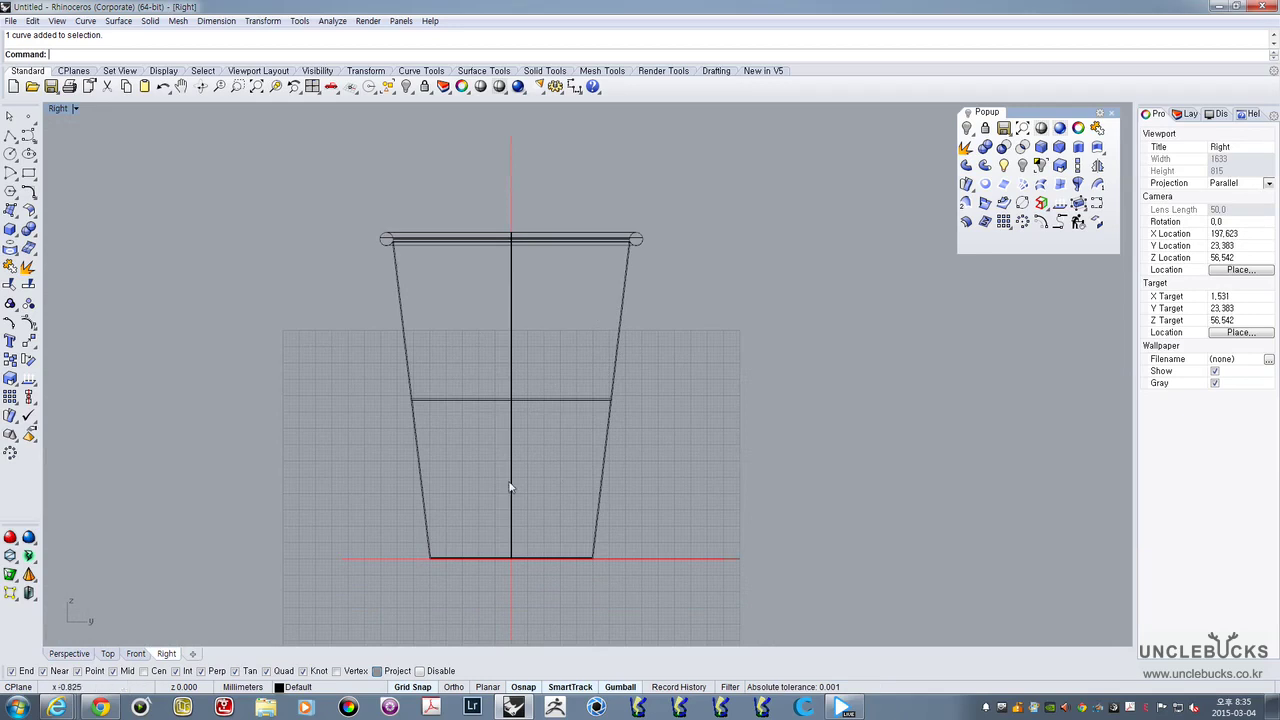
scroll(642, 269, up, 6)
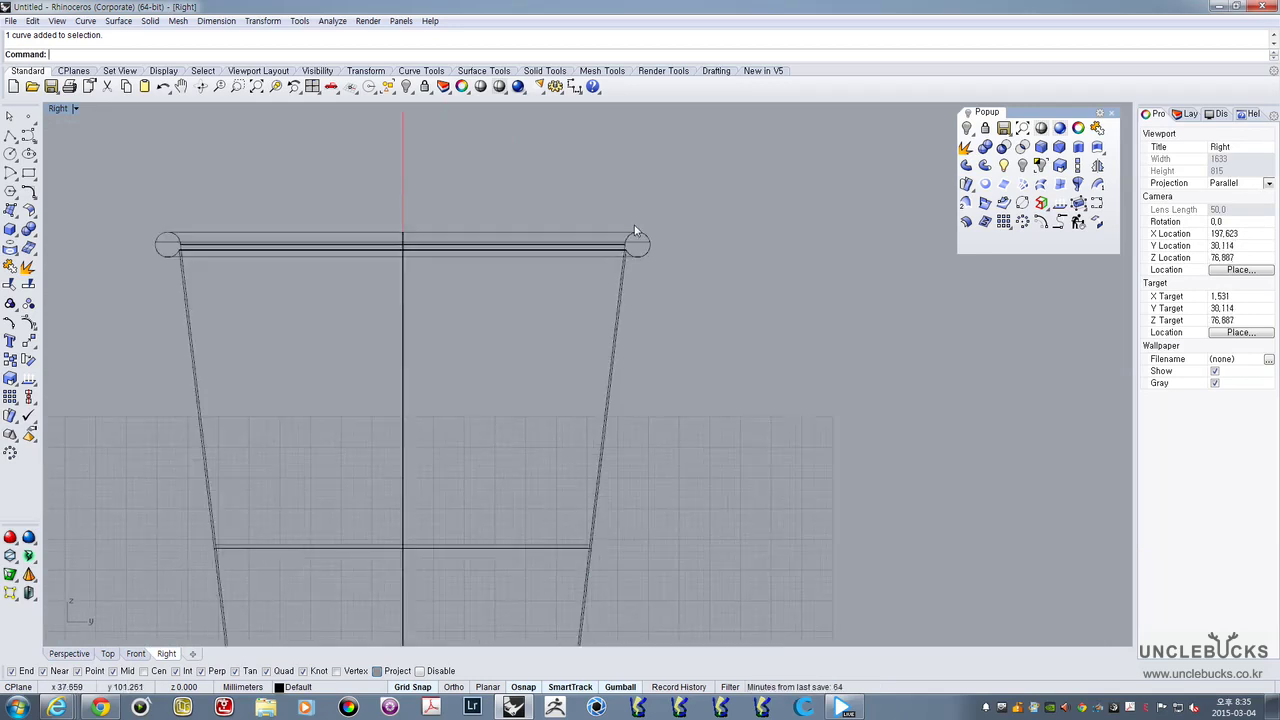
click(10, 134)
scroll(610, 322, up, 5)
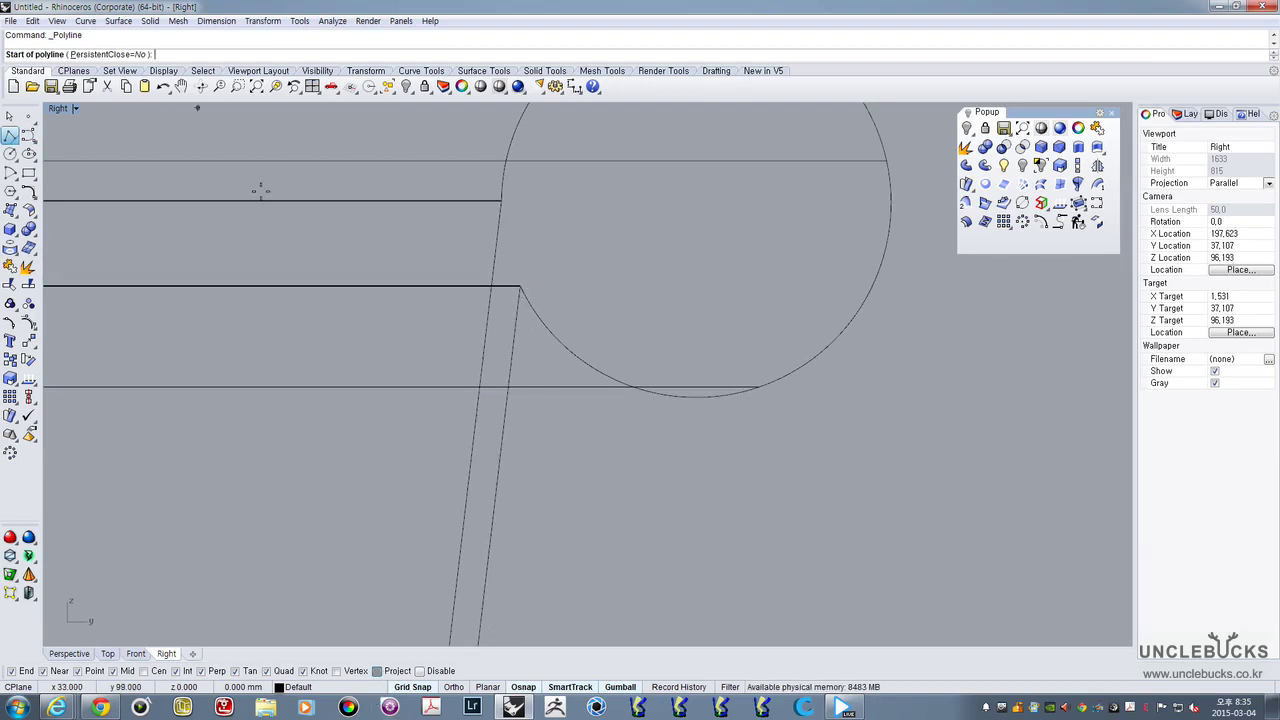
click(517, 282)
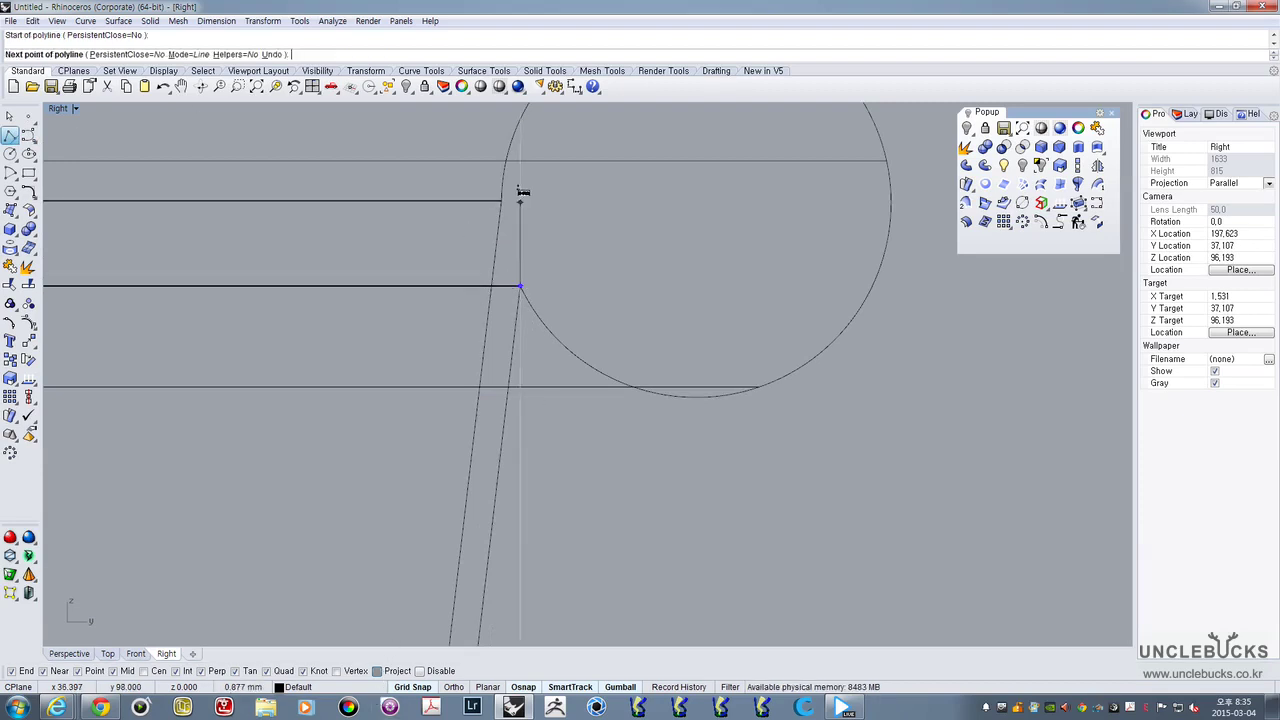
scroll(523, 191, down, 8)
scroll(510, 300, up, 10)
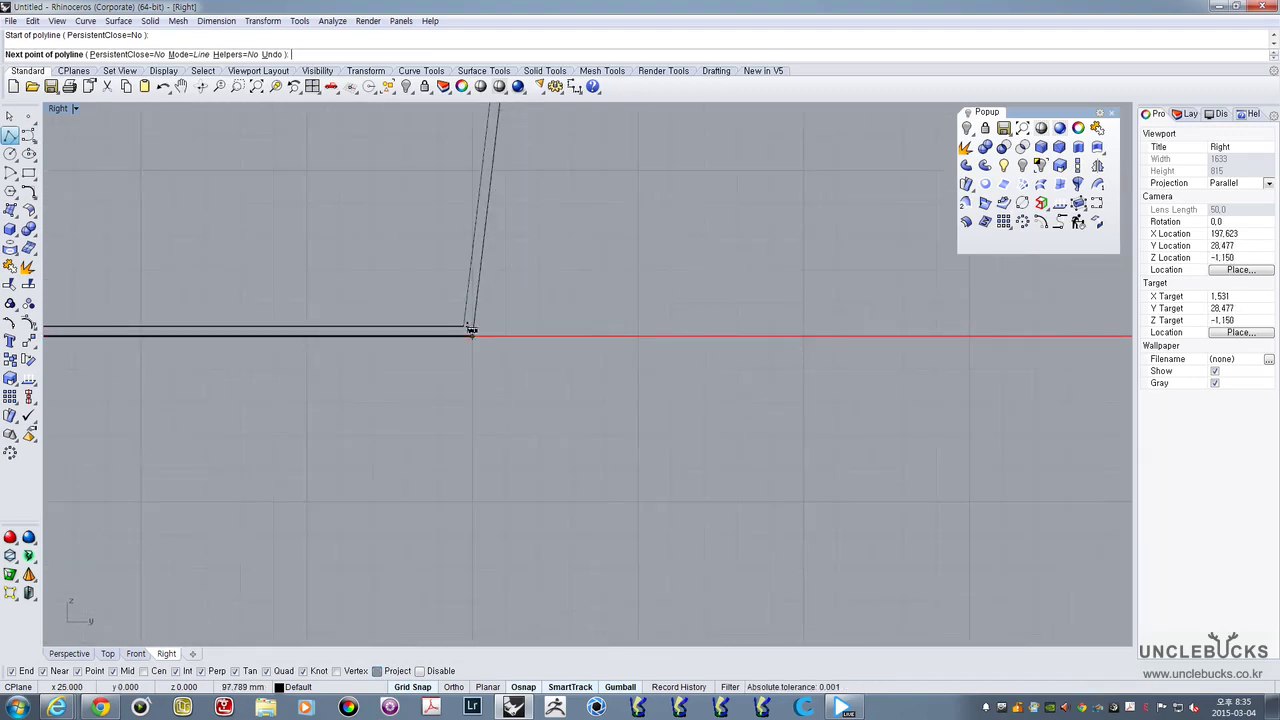
click(471, 337)
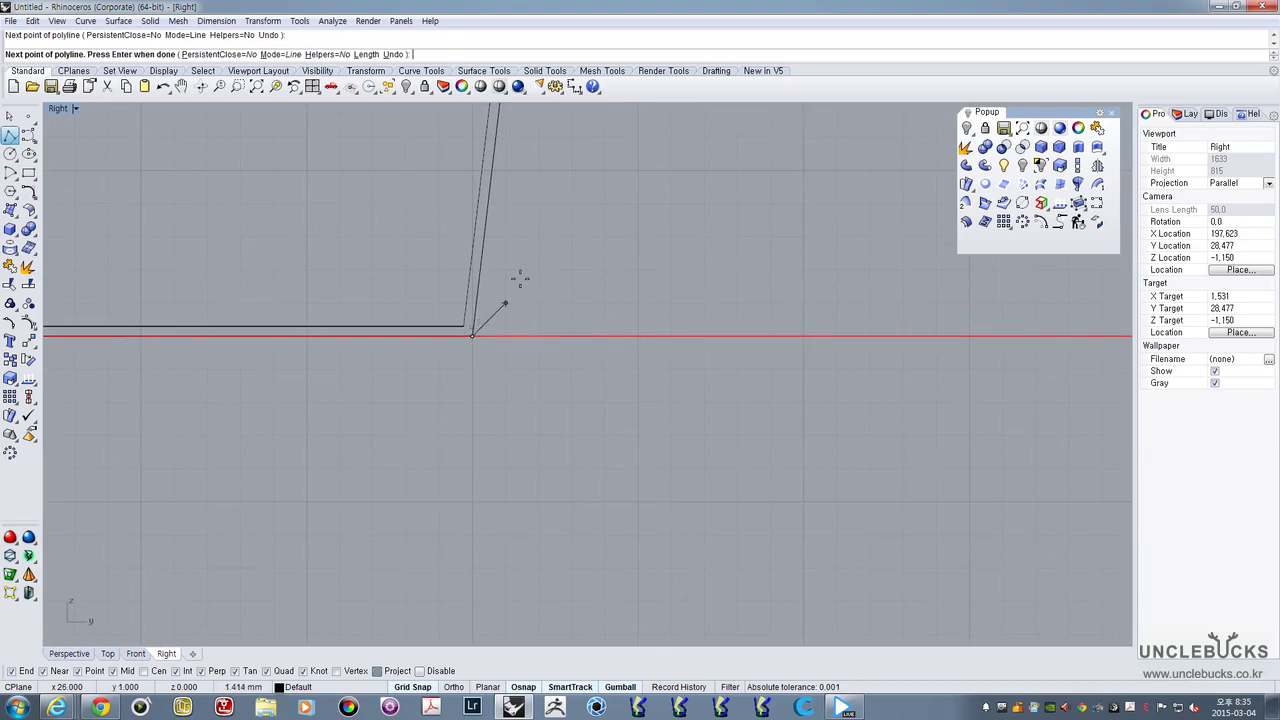
key(Return)
Stretch the slanted wall line in the Right view so it extends above the rim and below the base
click(479, 310)
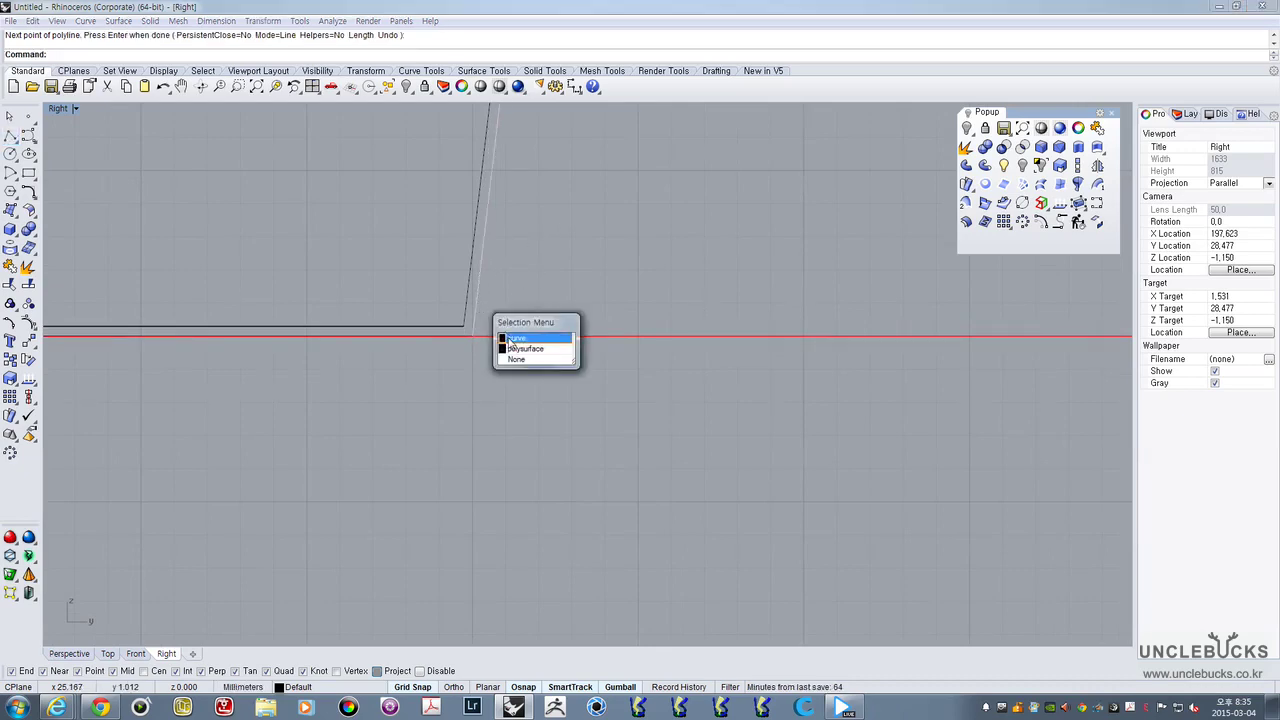
click(515, 339)
scroll(505, 342, down, 8)
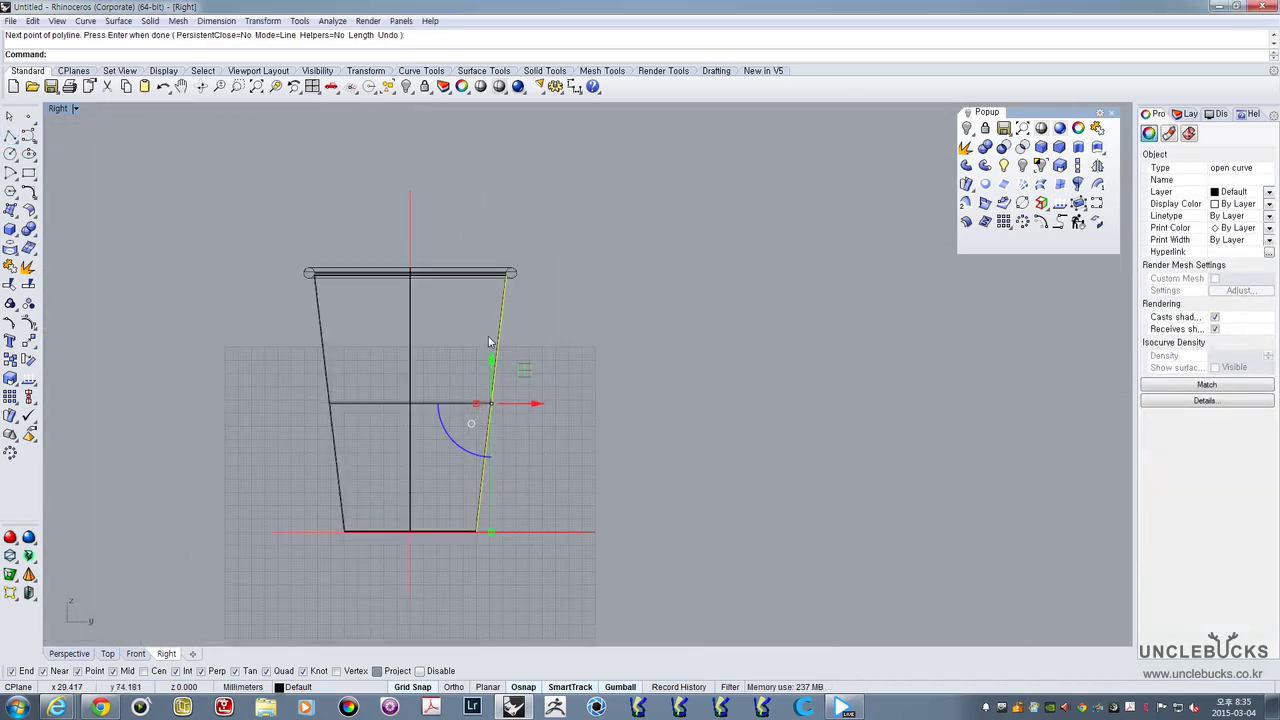
right_drag(510, 448, 515, 386)
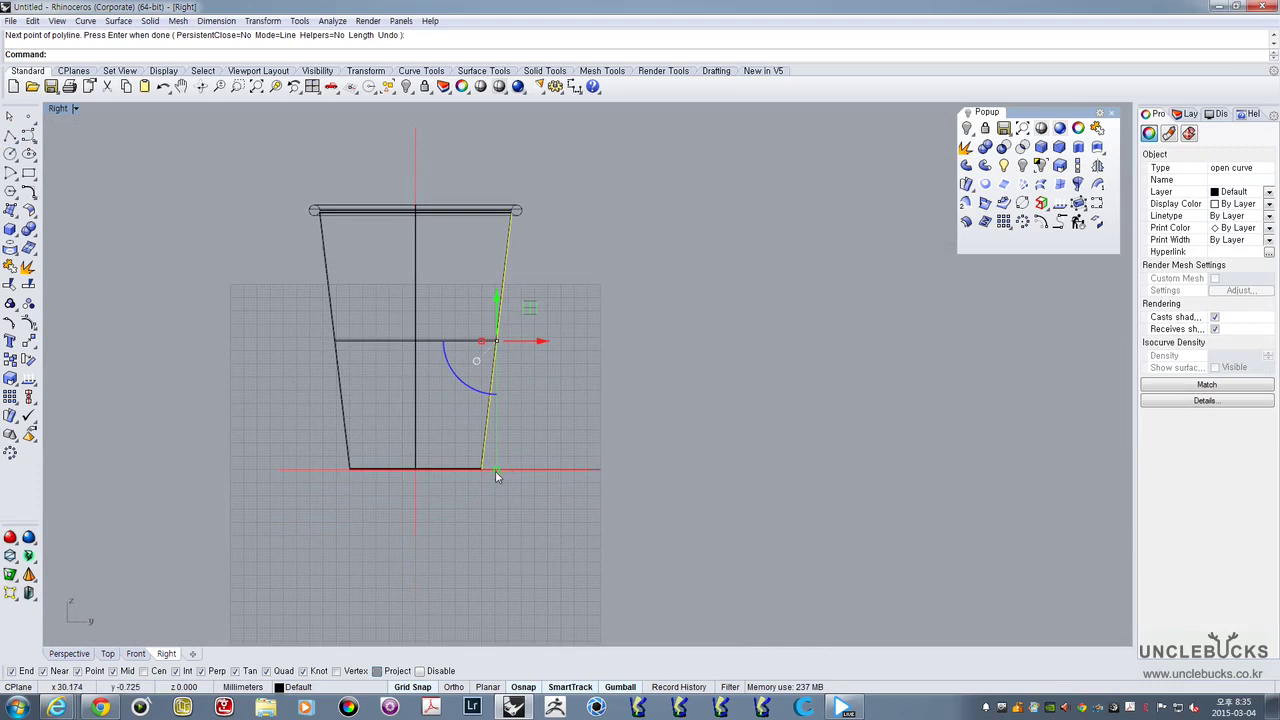
drag(497, 468, 510, 539)
drag(533, 472, 516, 497)
drag(523, 573, 524, 483)
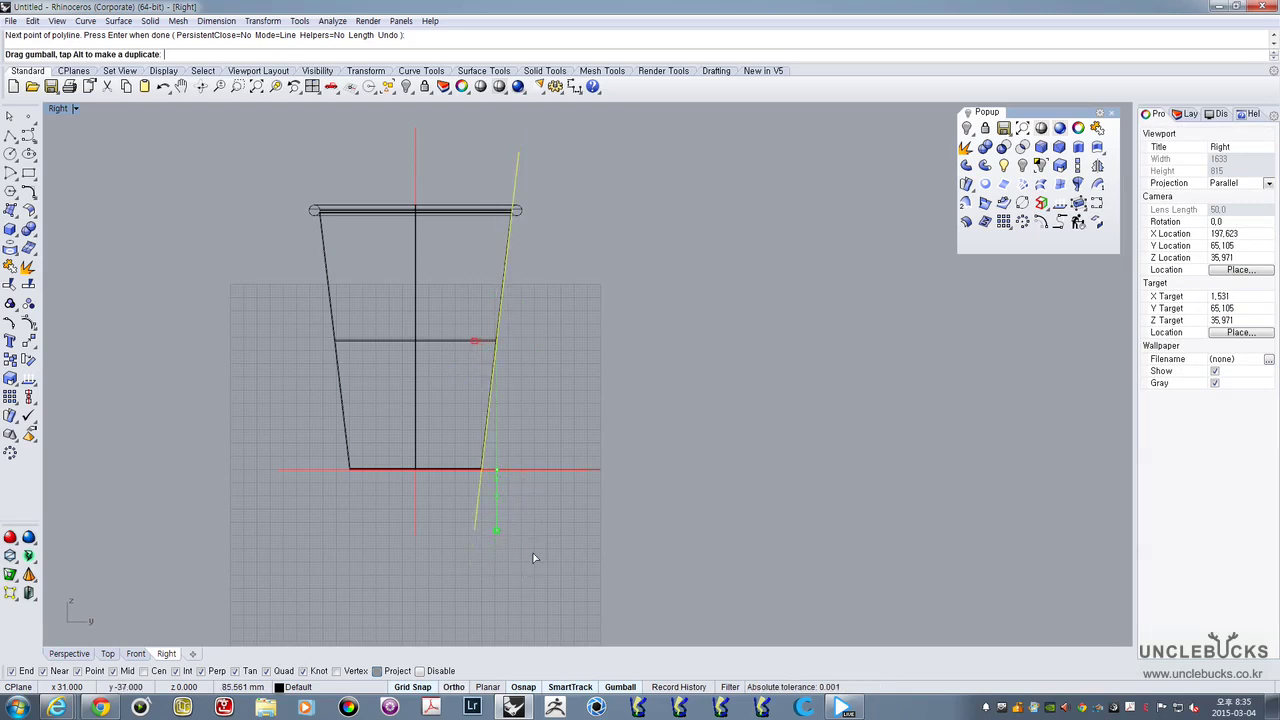
drag(537, 559, 537, 565)
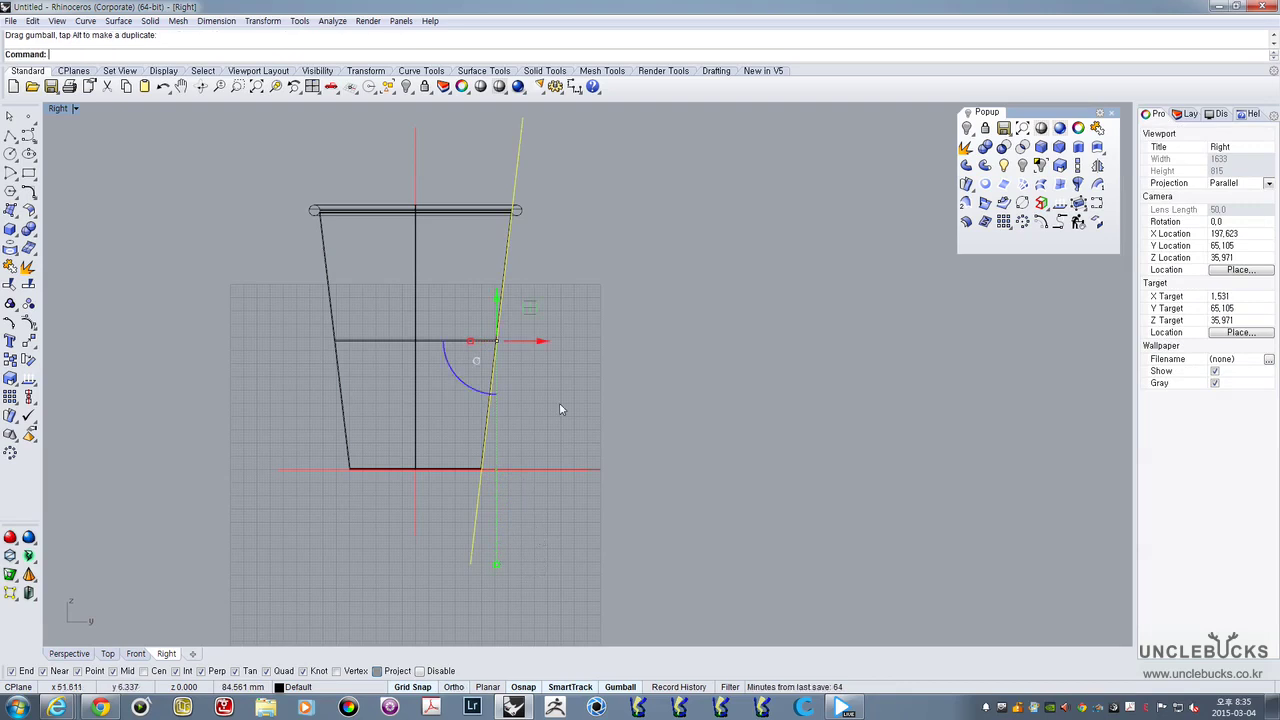
click(559, 402)
Set the display color of the slanted wall line to Red
right_drag(569, 203, 552, 305)
click(503, 232)
right_drag(666, 221, 703, 182)
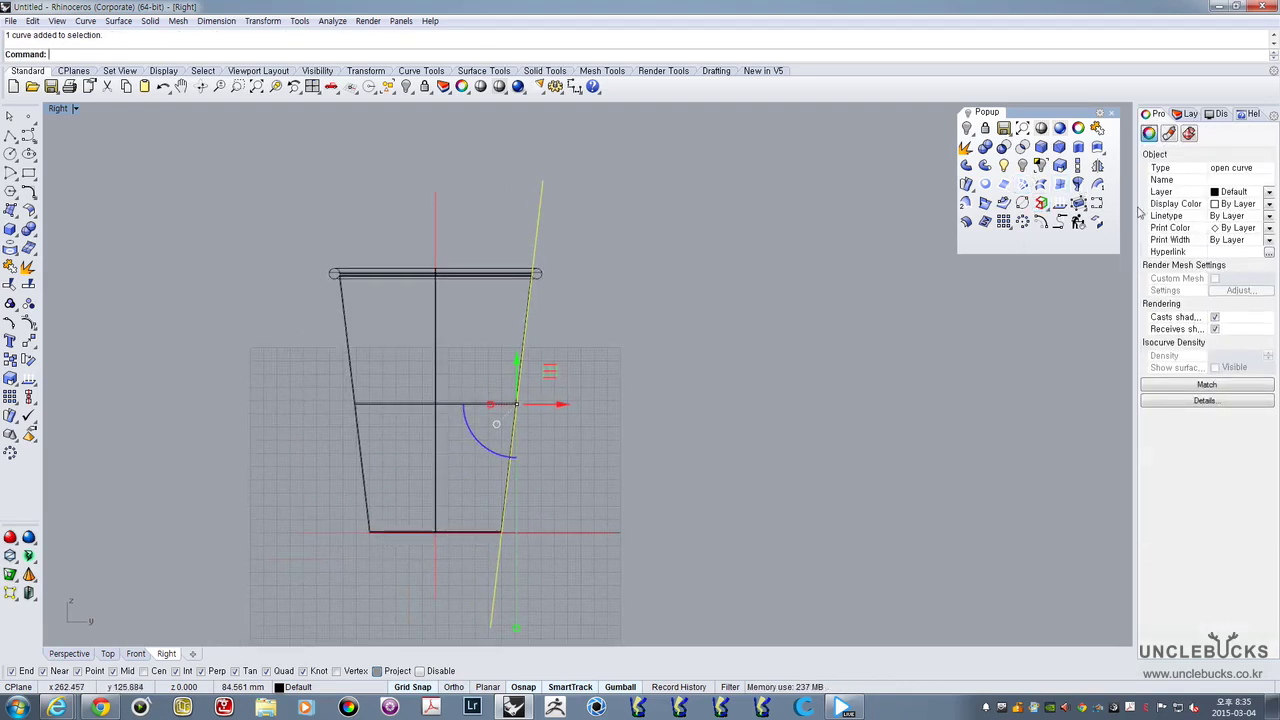
click(1229, 205)
click(1232, 251)
click(773, 380)
right_drag(557, 313, 574, 333)
scroll(607, 194, up, 4)
scroll(591, 216, down, 2)
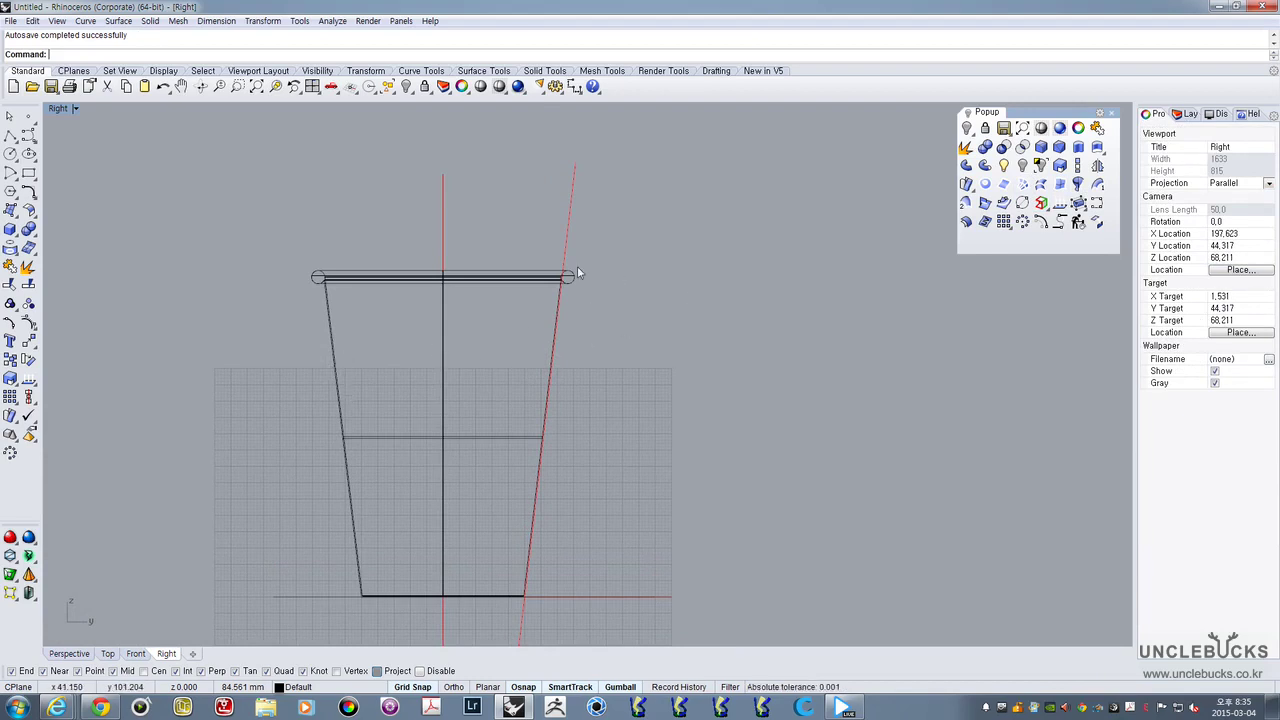
scroll(577, 267, up, 4)
scroll(578, 258, down, 6)
right_drag(544, 326, 572, 262)
scroll(572, 262, up, 4)
right_drag(617, 201, 581, 249)
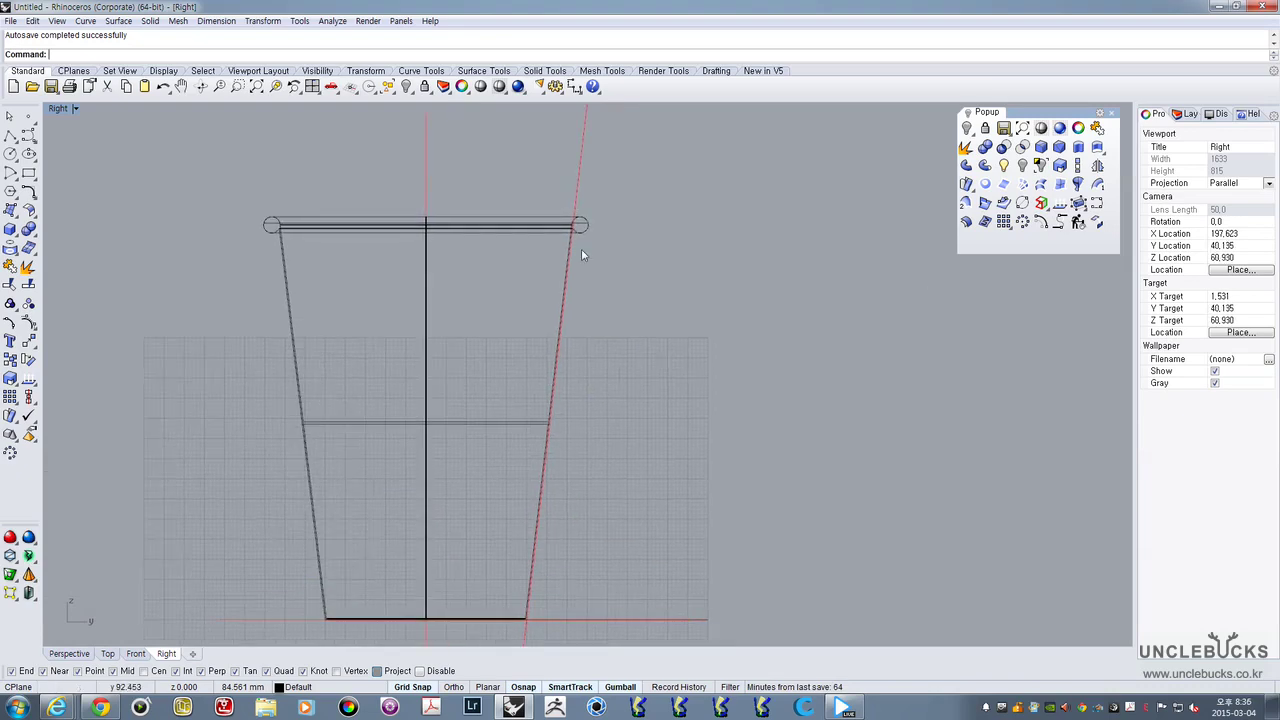
click(9, 138)
scroll(560, 262, up, 3)
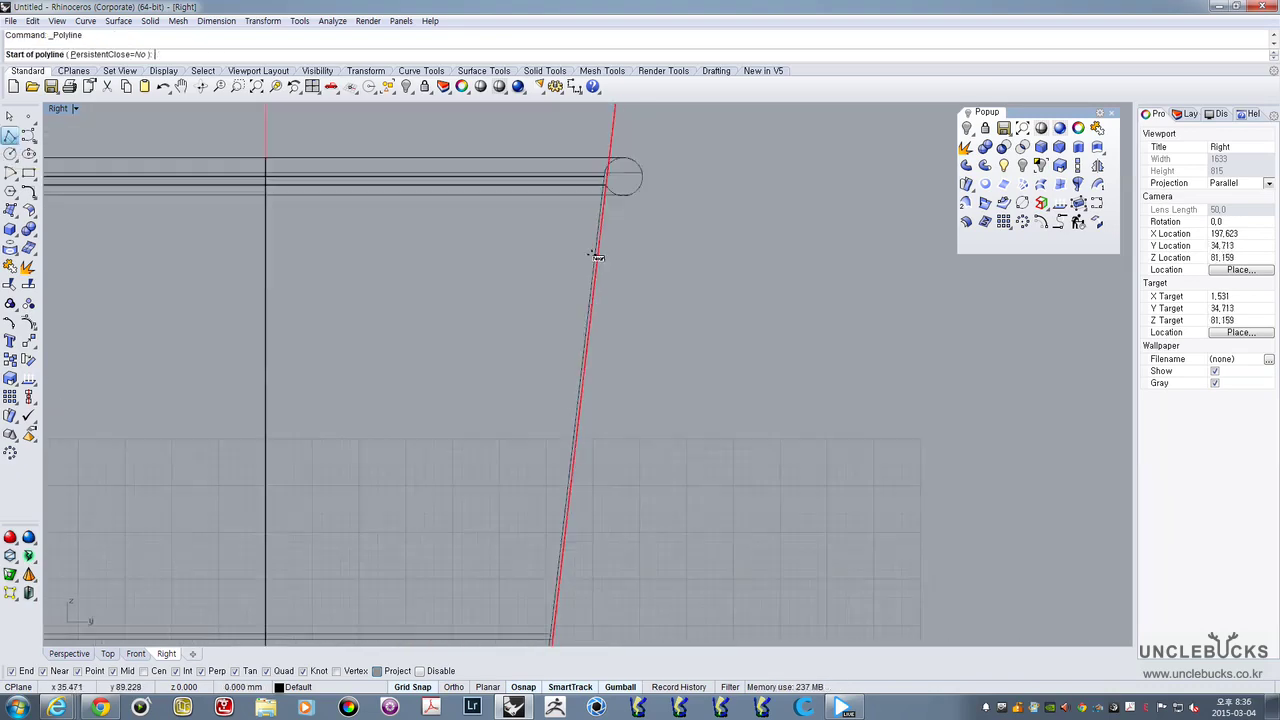
scroll(597, 257, down, 4)
scroll(597, 257, up, 3)
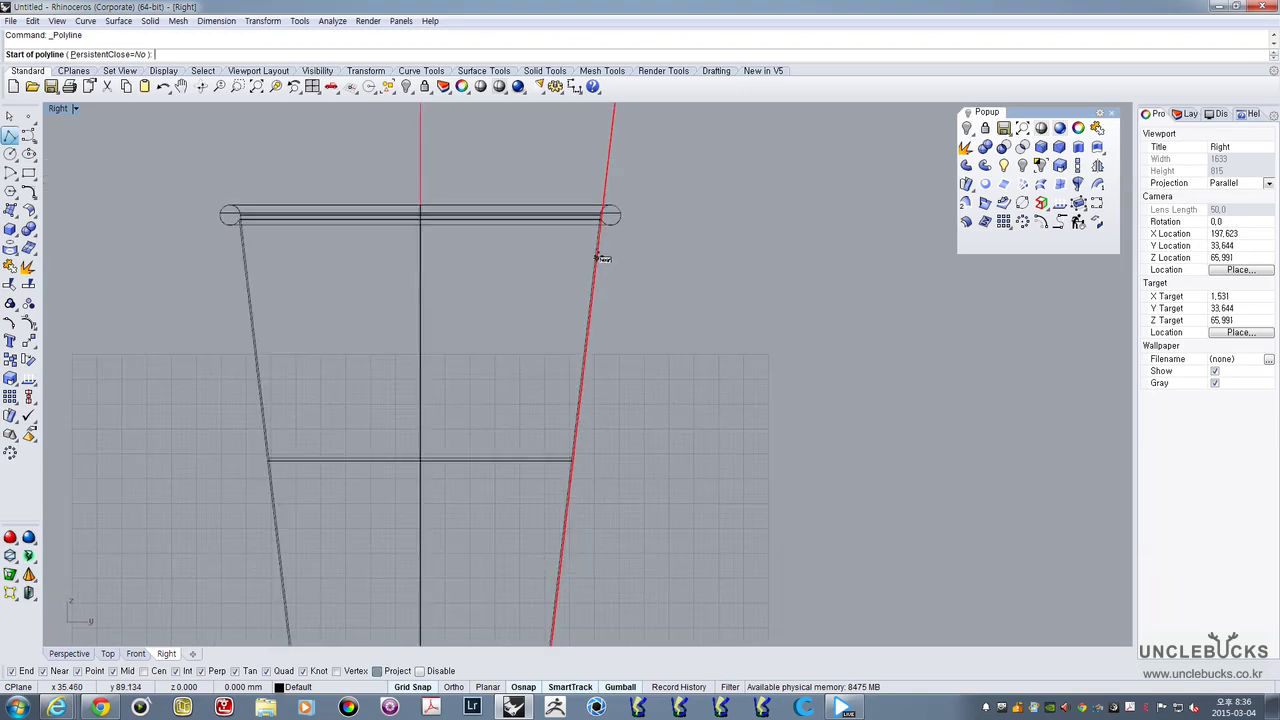
key(Escape)
Offset the red slanted wall line 3 mm outward from the cup
click(609, 177)
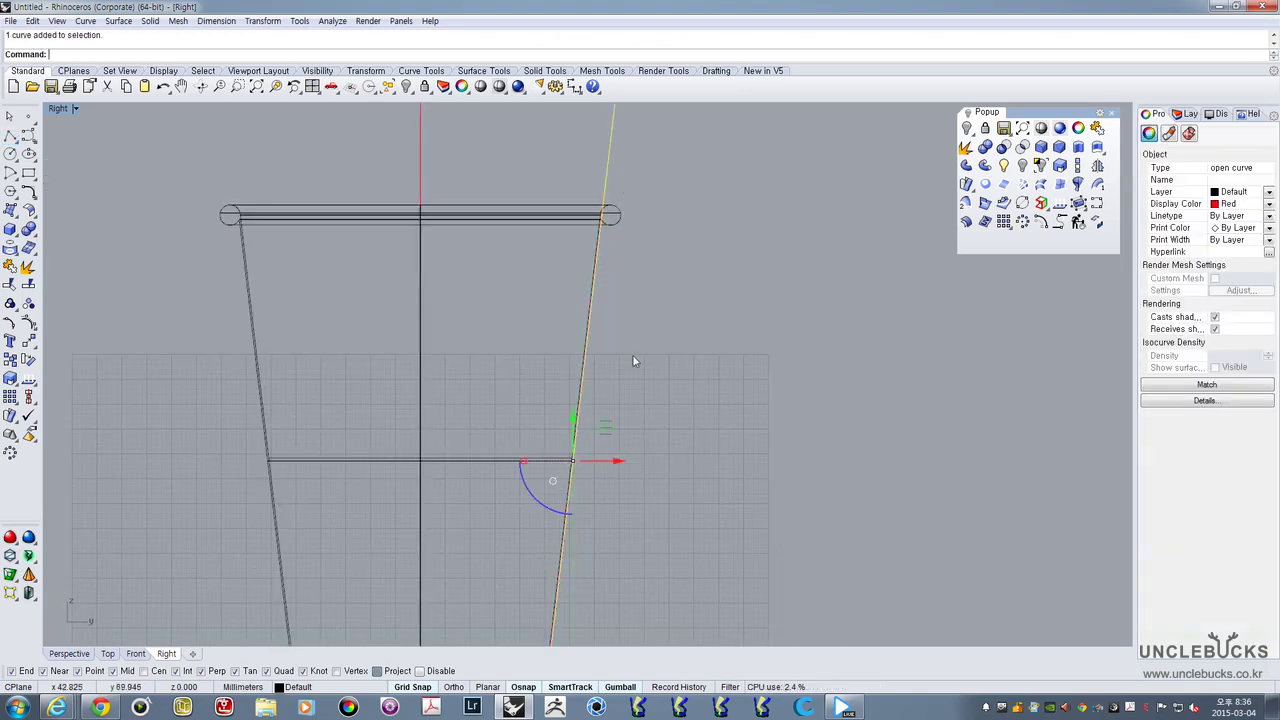
scroll(609, 337, down, 3)
scroll(603, 343, up, 4)
scroll(603, 343, down, 3)
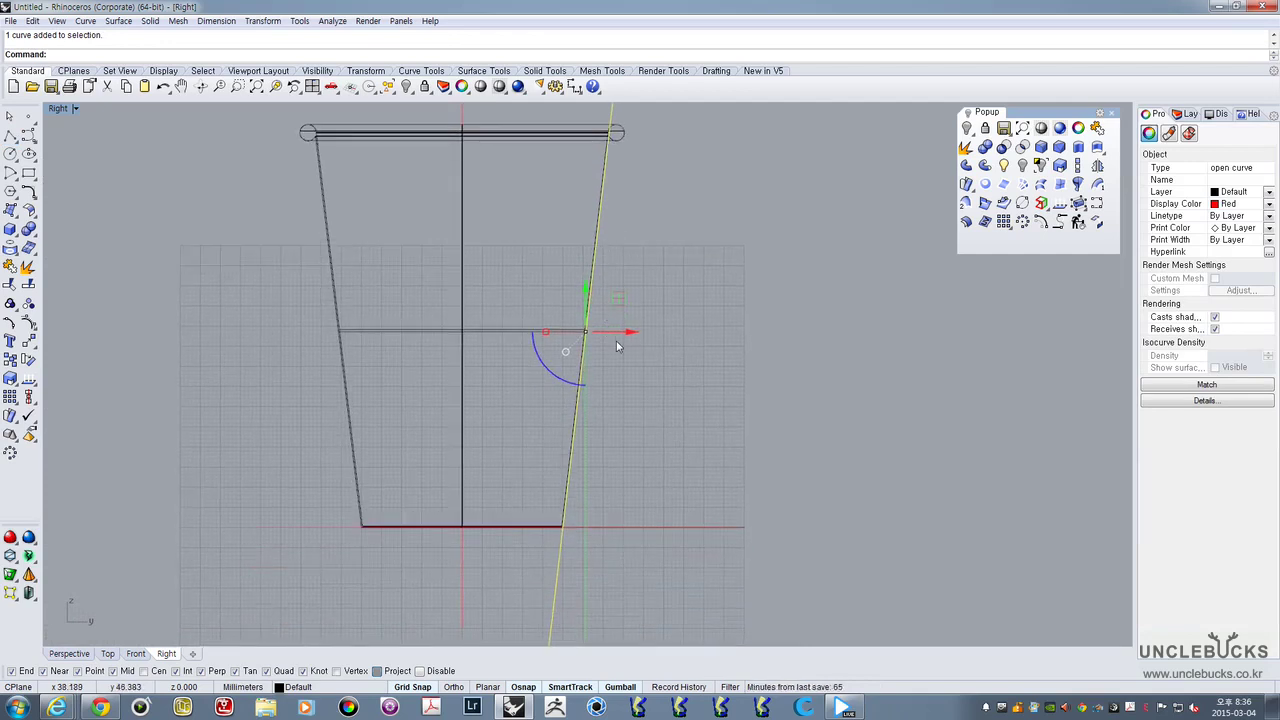
key(Return)
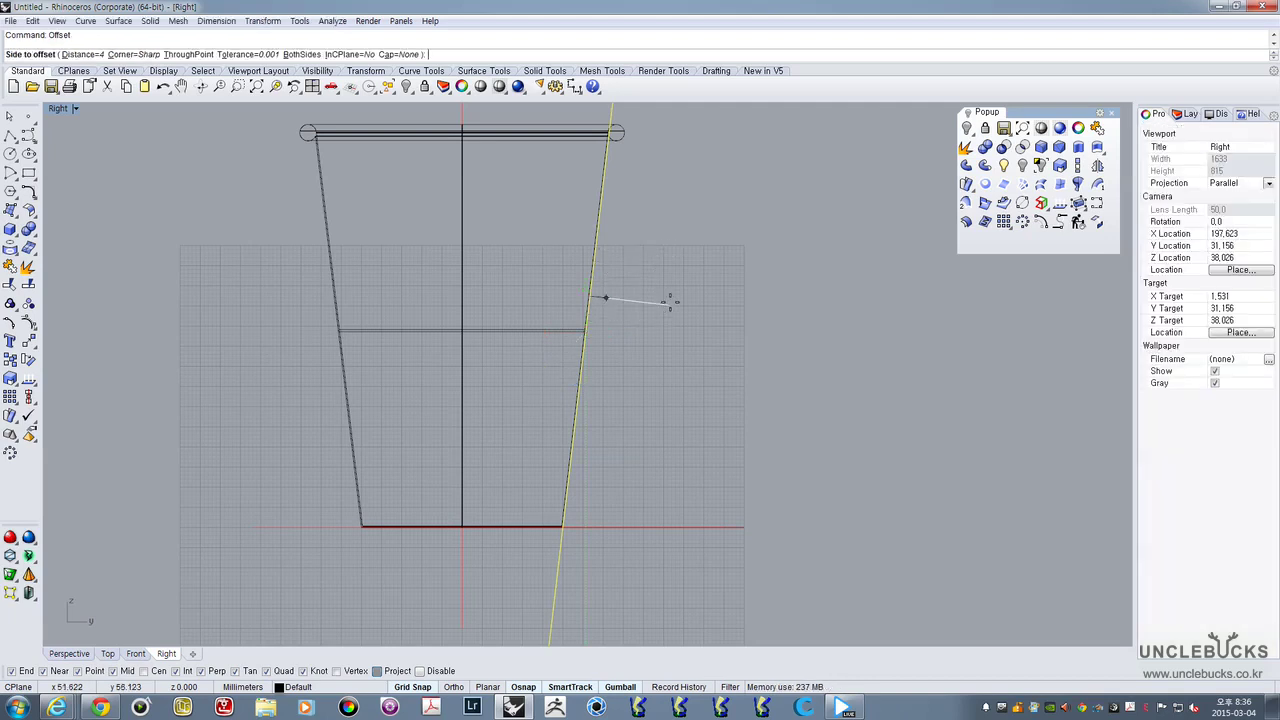
right_drag(670, 302, 654, 377)
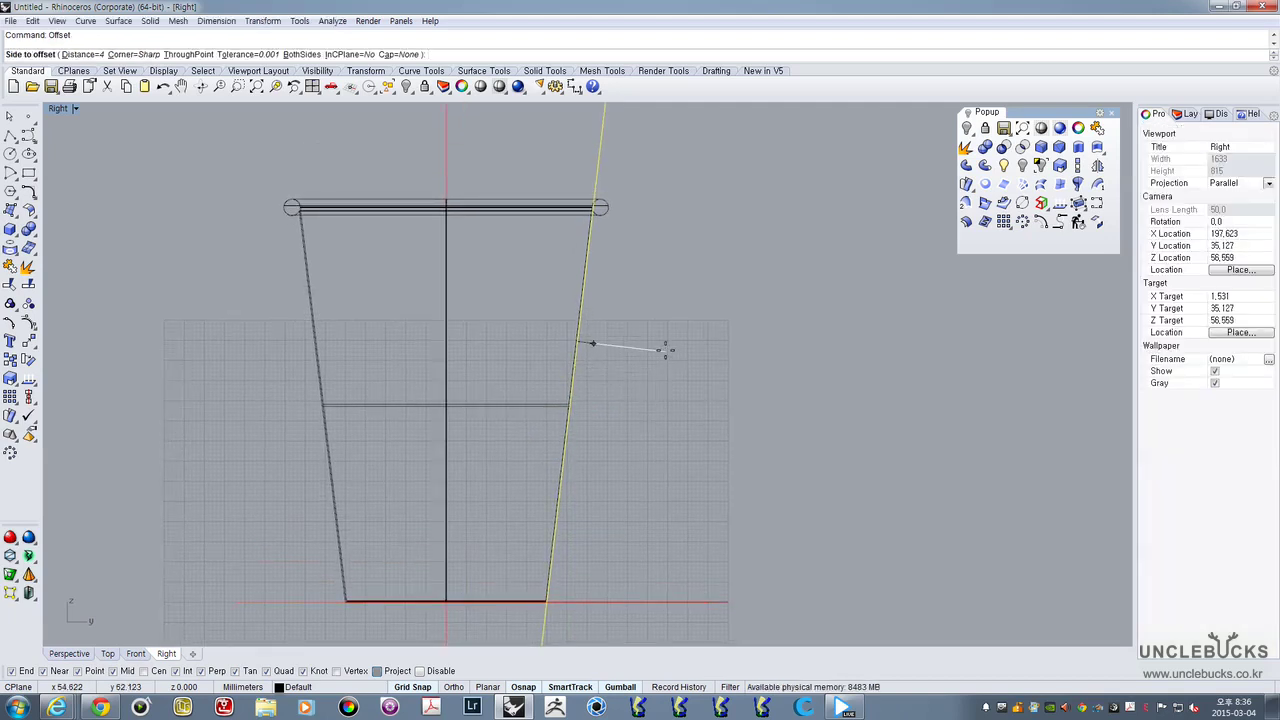
text(3)
key(Return)
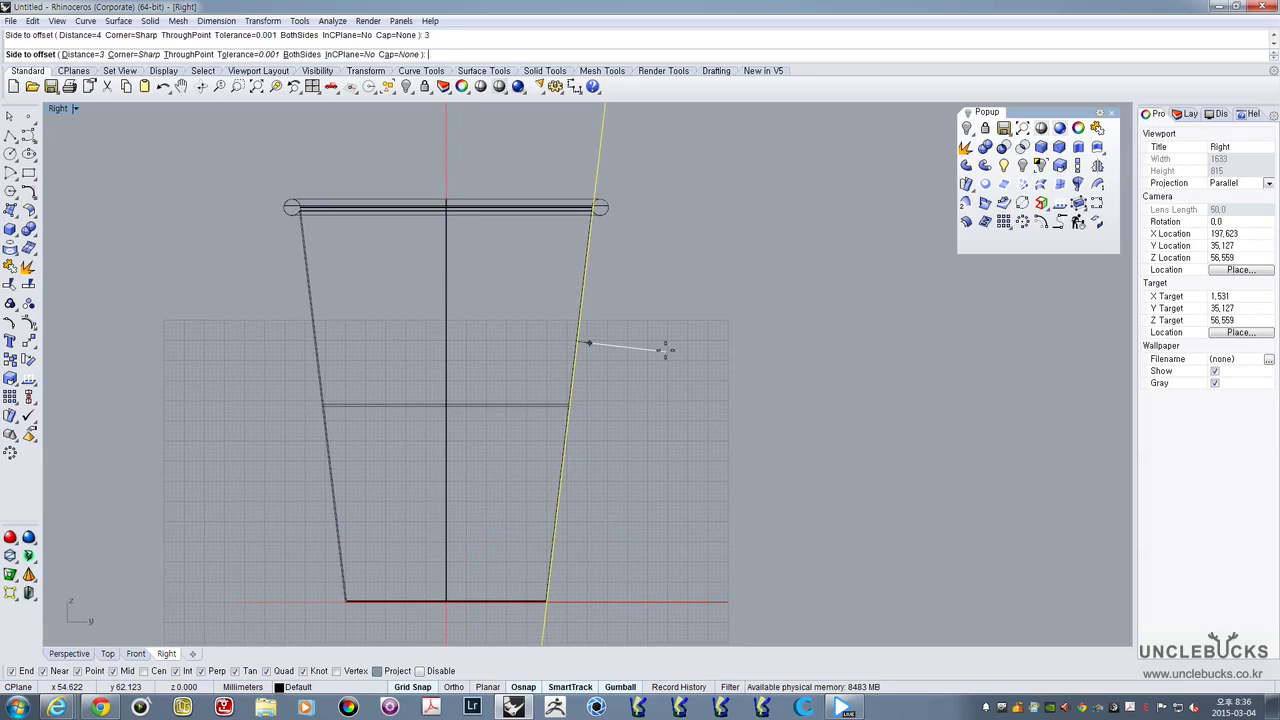
click(646, 376)
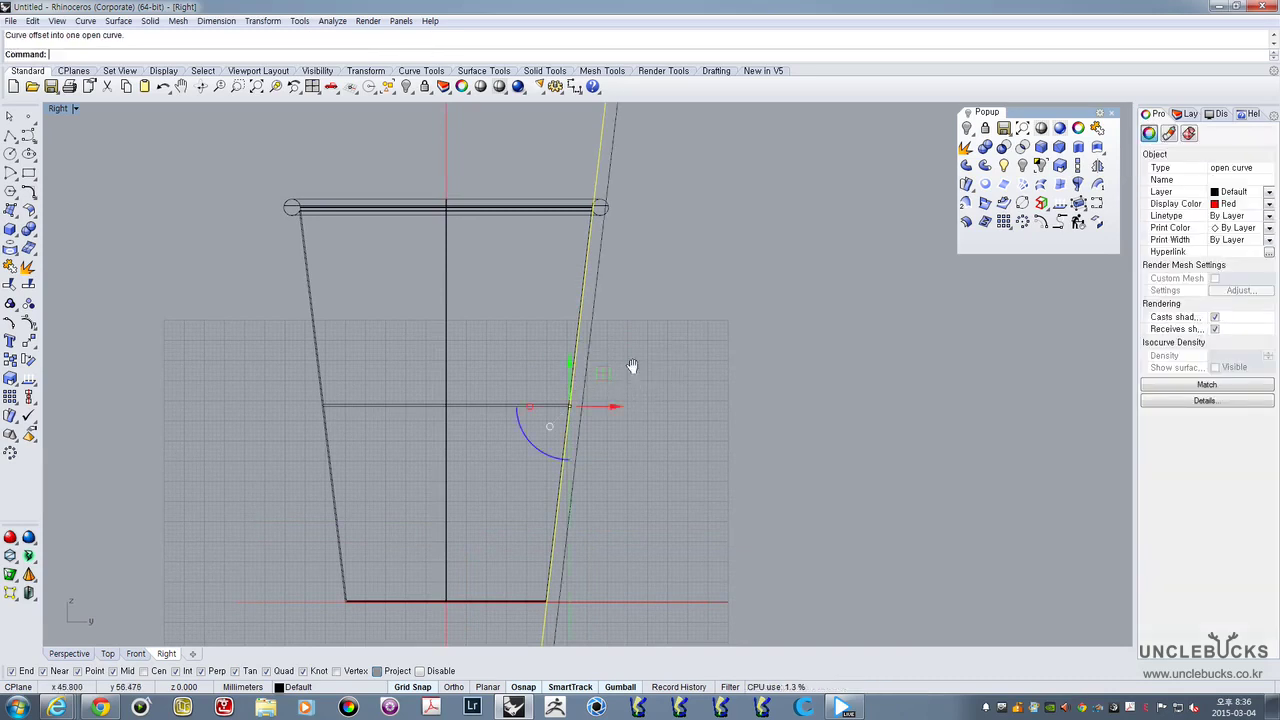
Select both the slanted wall line and its outward offset copy
click(668, 189)
right_drag(662, 218, 636, 275)
drag(615, 176, 566, 206)
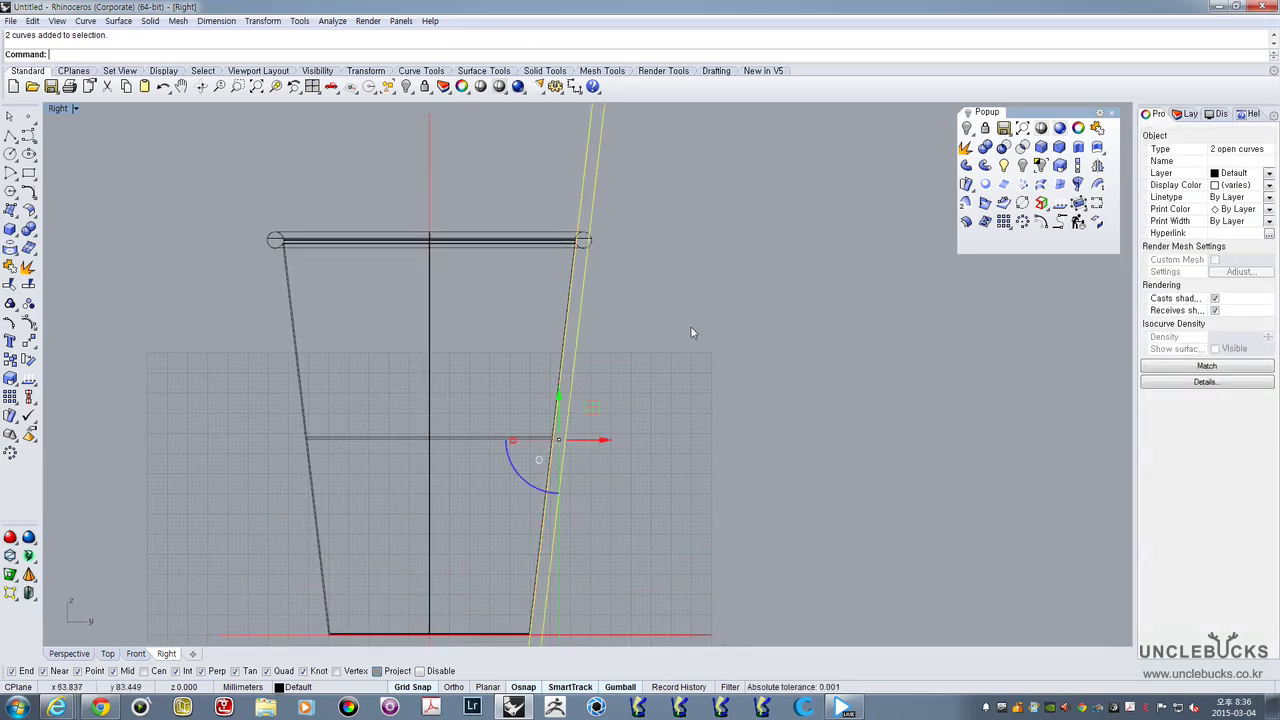
right_drag(691, 327, 703, 271)
right_drag(555, 426, 559, 355)
scroll(540, 508, up, 2)
scroll(538, 515, up, 2)
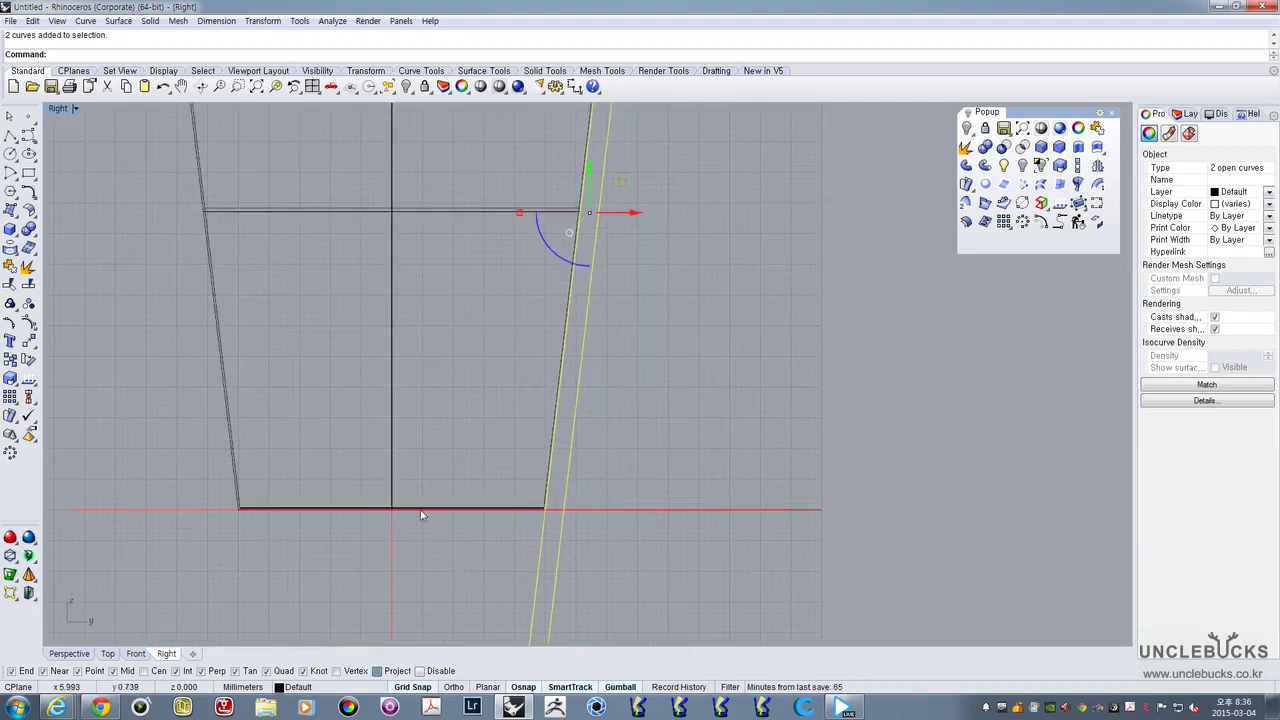
scroll(392, 521, up, 2)
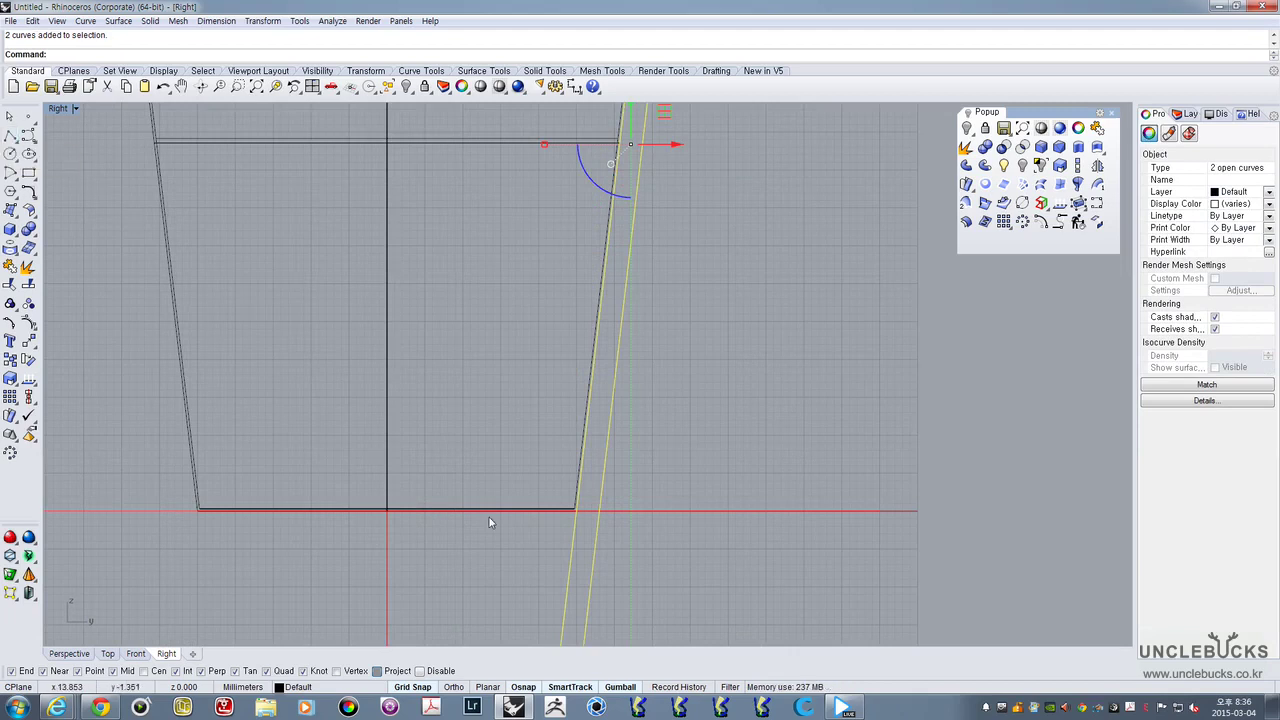
click(10, 135)
scroll(416, 527, up, 6)
scroll(345, 495, up, 3)
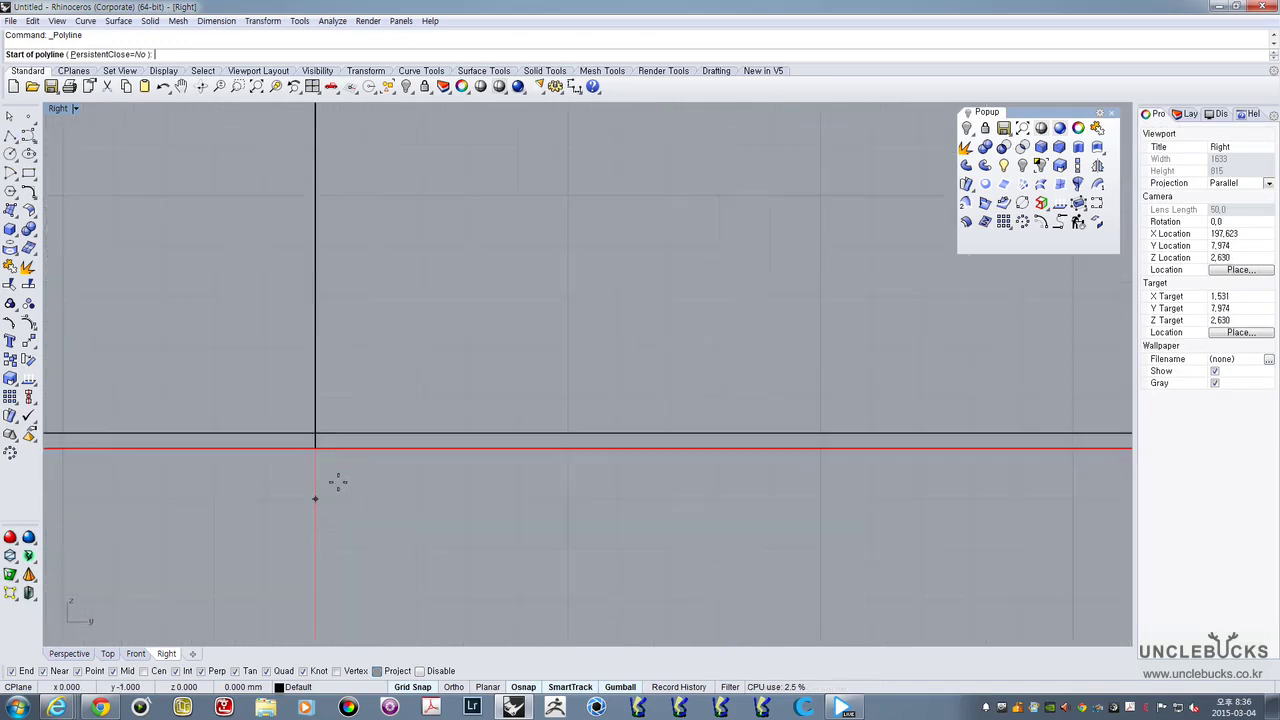
scroll(320, 449, down, 6)
right_drag(325, 455, 366, 466)
scroll(323, 381, down, 4)
scroll(338, 379, down, 4)
scroll(366, 466, down, 5)
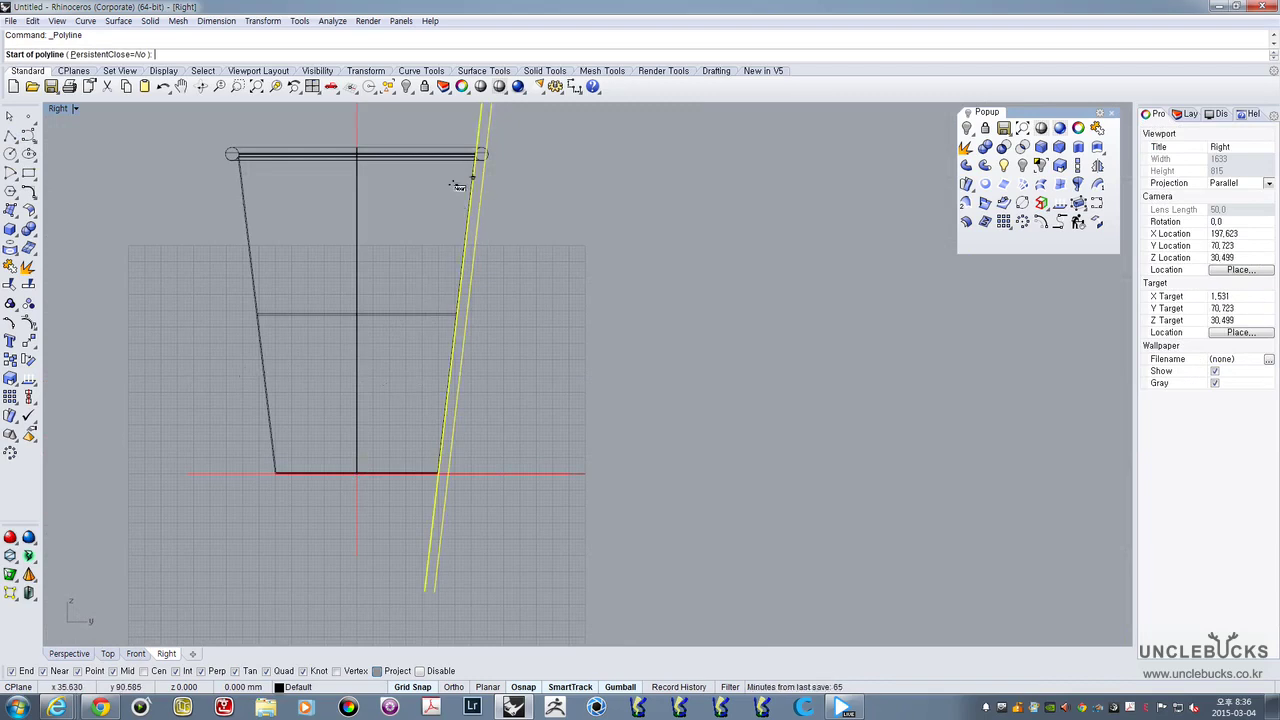
right_drag(457, 180, 491, 262)
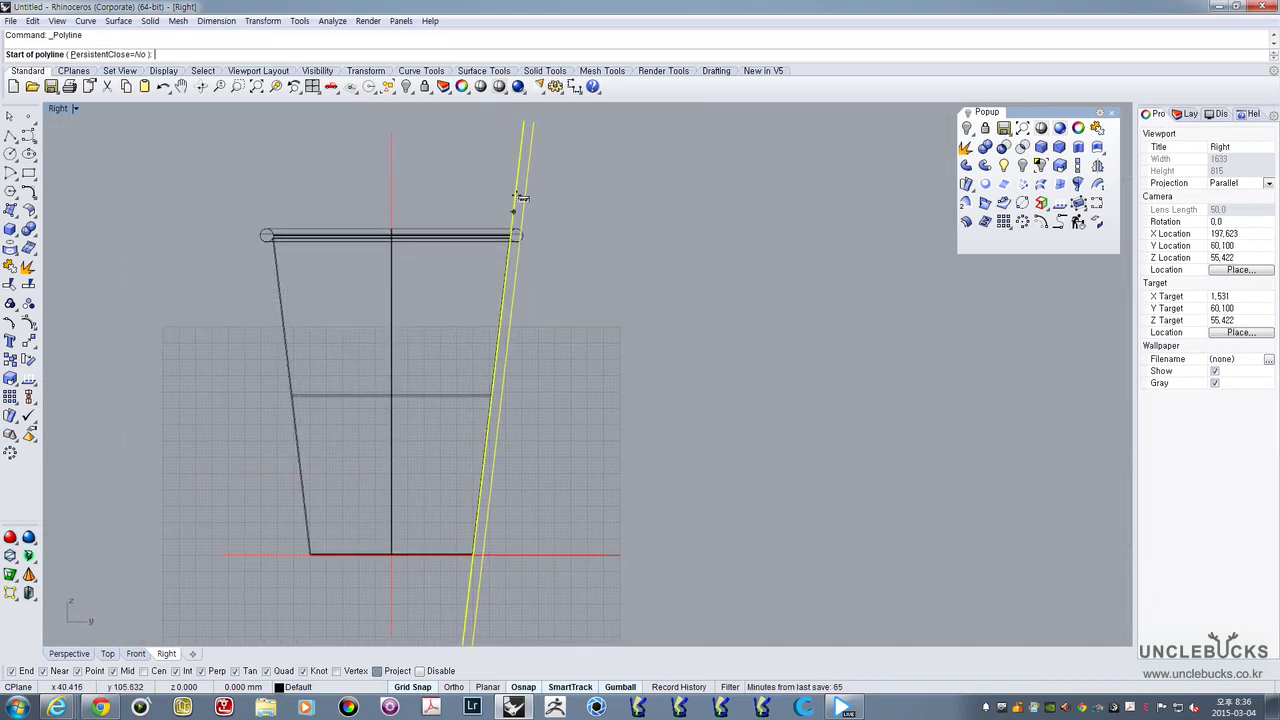
key(Escape)
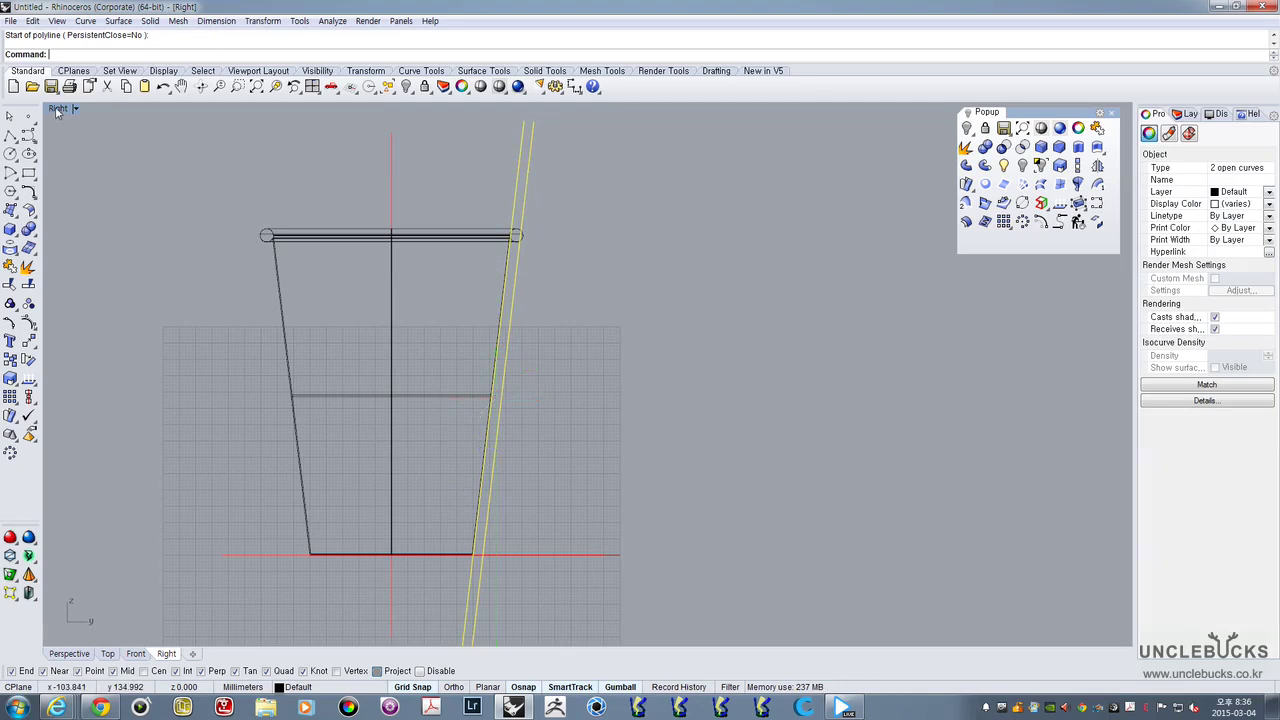
Examine the wall lines against the cup in Perspective and check the cup holder reference picture in Chrome
double_click(58, 108)
double_click(624, 108)
right_drag(618, 250, 616, 304)
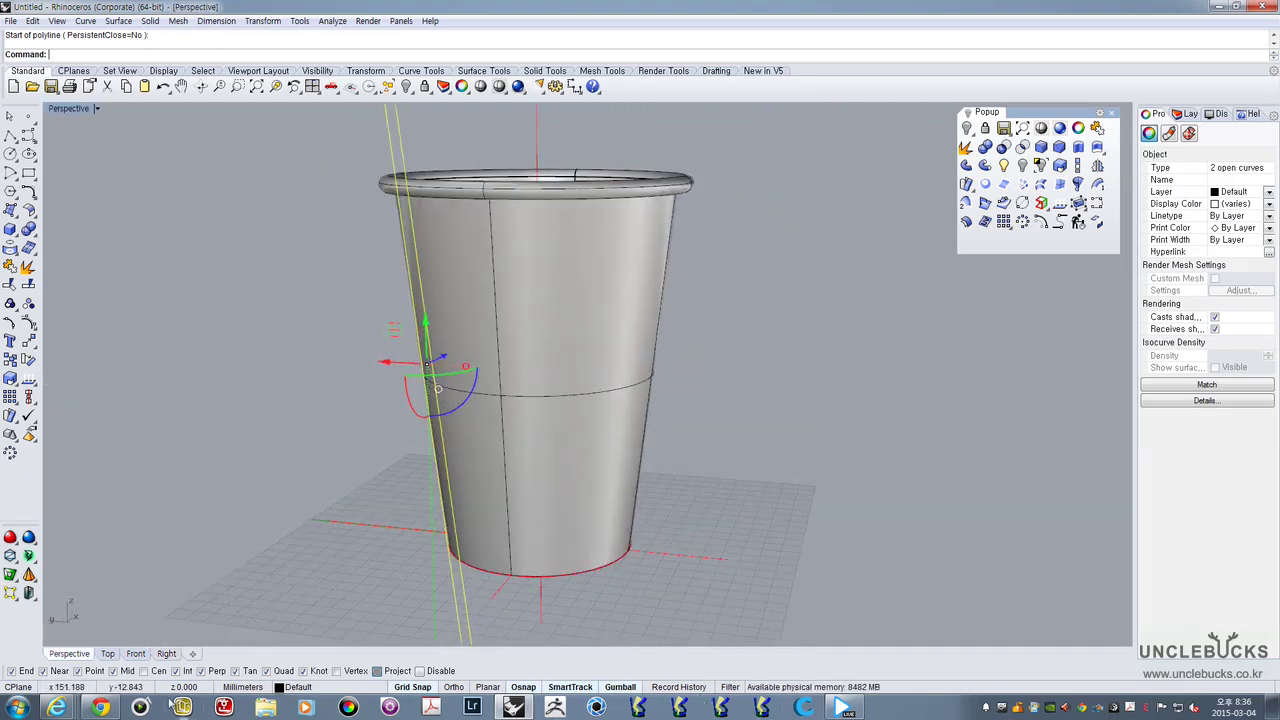
click(100, 707)
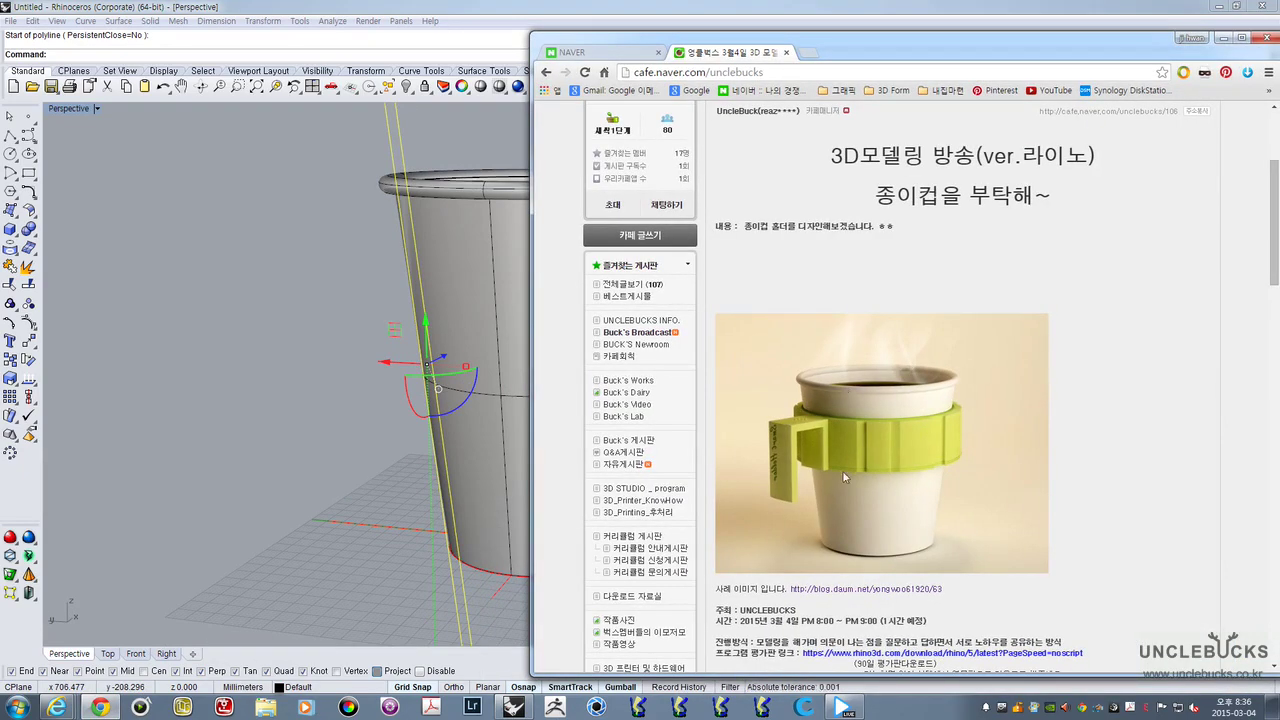
click(1222, 38)
right_drag(627, 395, 738, 203)
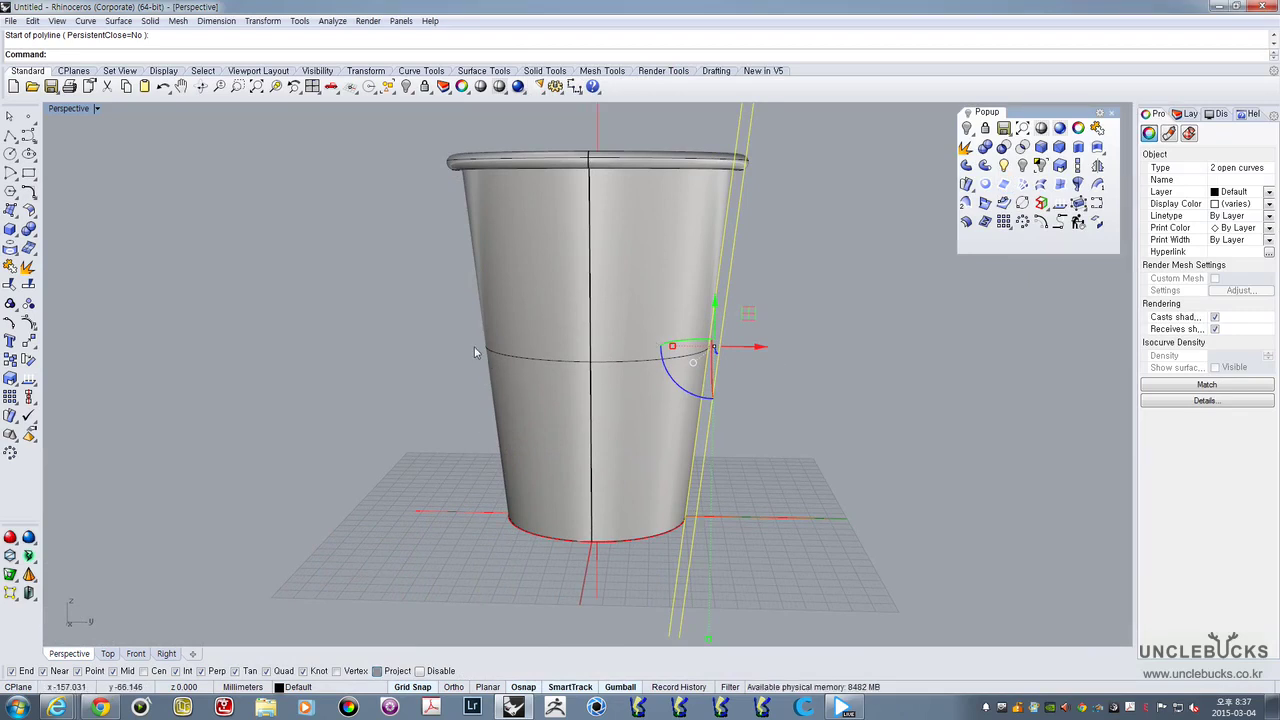
double_click(66, 110)
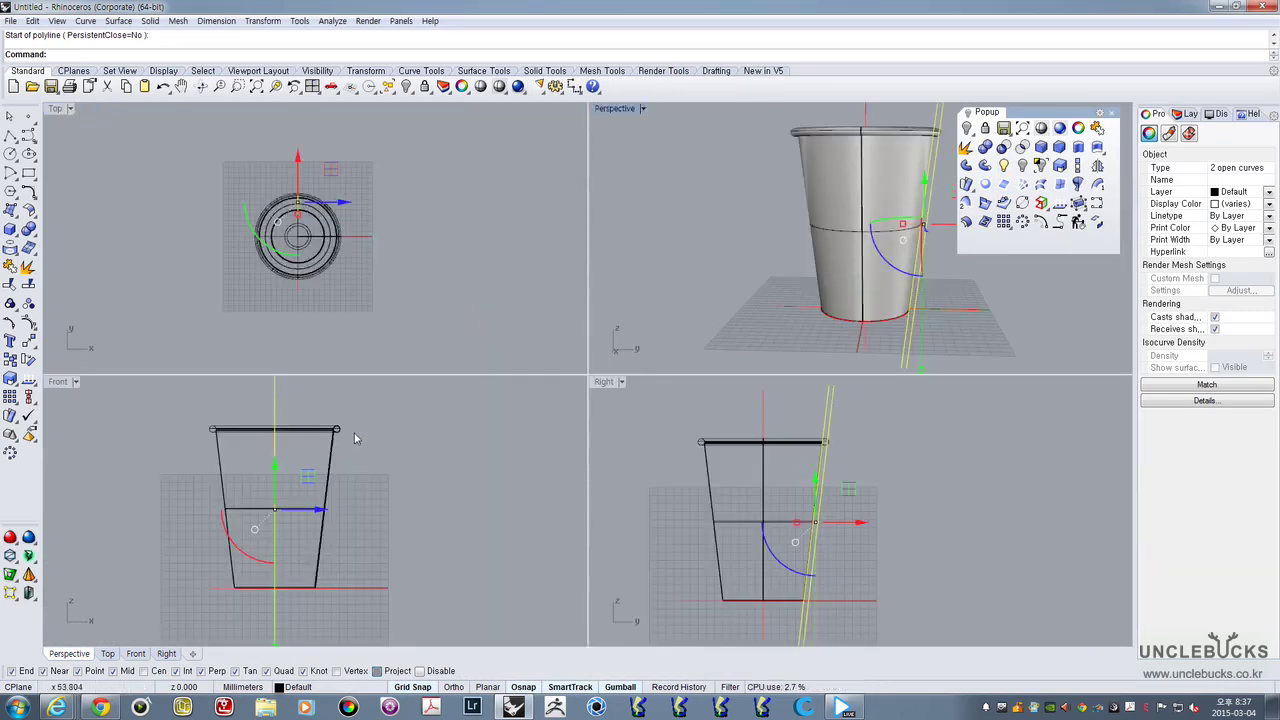
Maximize the Right viewport on the cup's base and clear the selection of the wall lines
double_click(603, 381)
right_drag(513, 402, 570, 368)
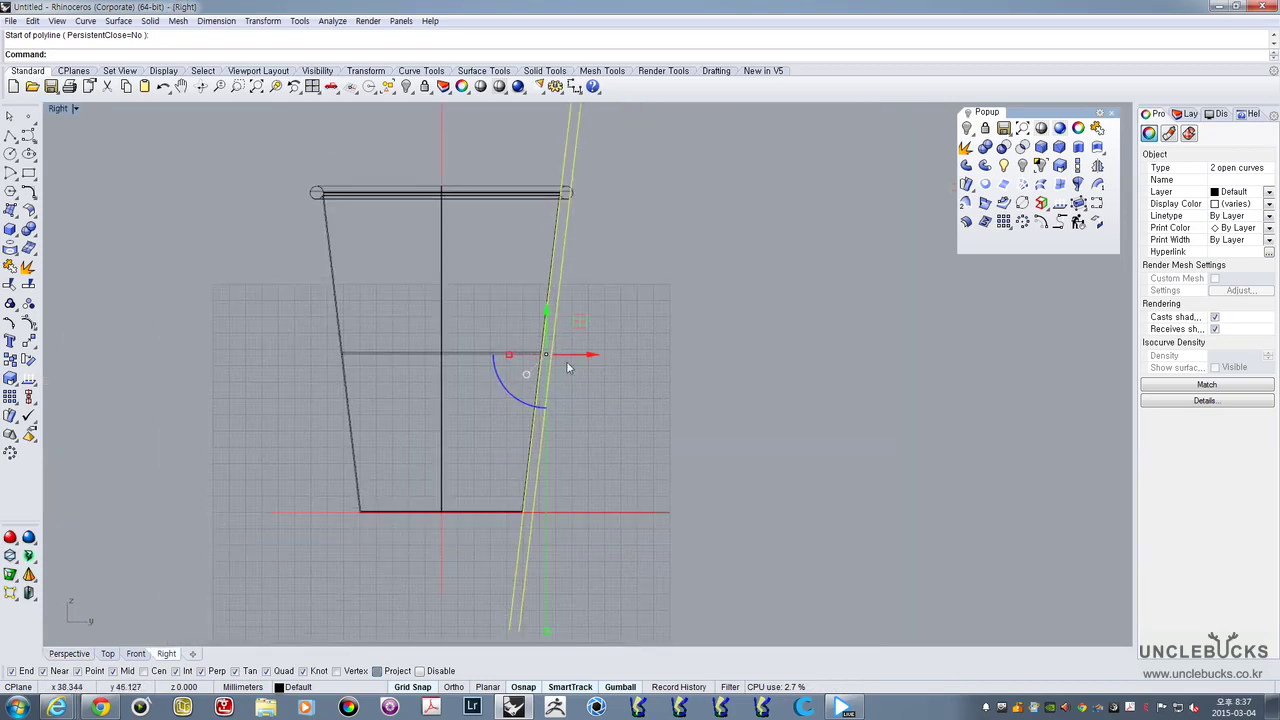
scroll(570, 368, up, 2)
right_drag(575, 248, 576, 215)
key(Escape)
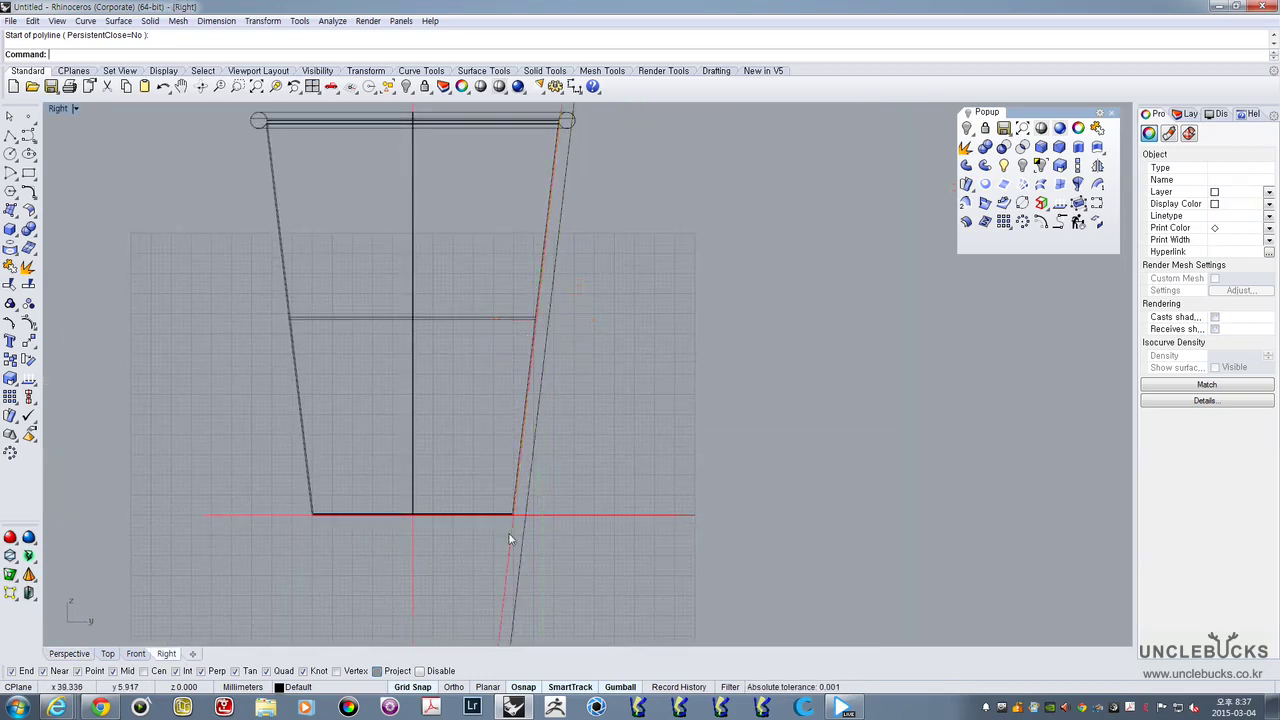
right_drag(509, 537, 520, 434)
scroll(520, 434, up, 5)
click(314, 391)
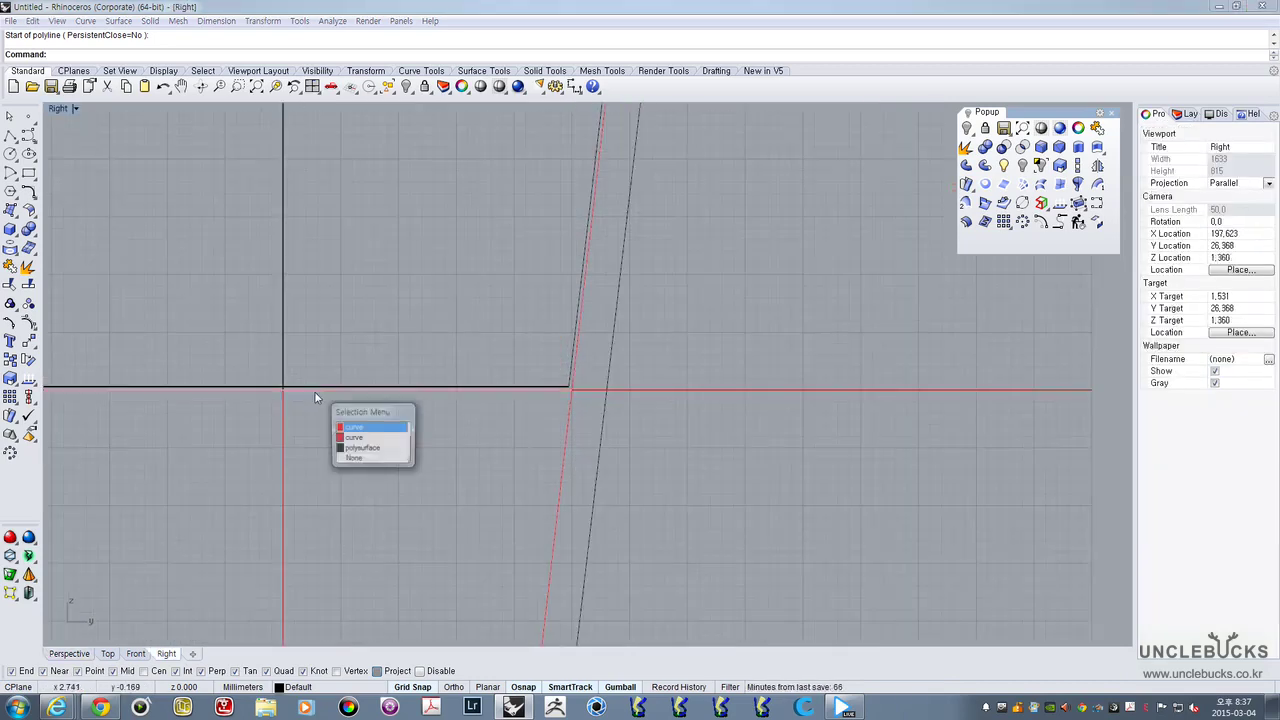
click(387, 509)
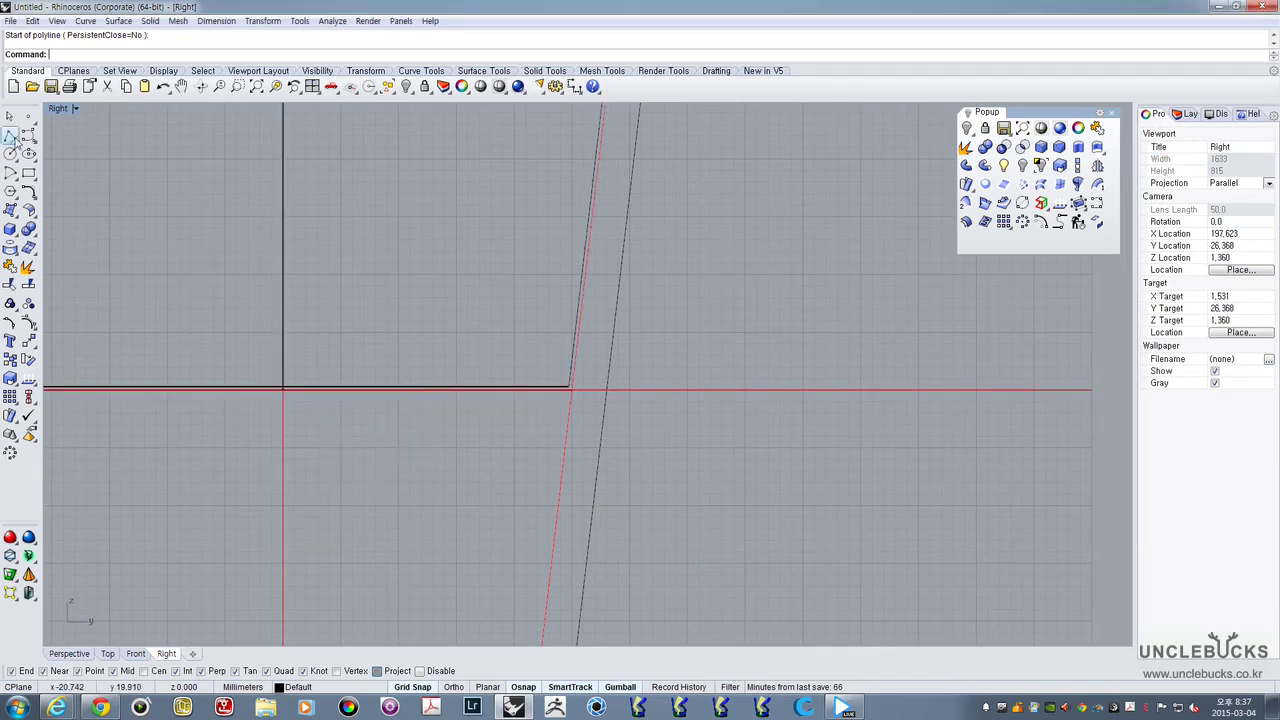
click(10, 135)
scroll(288, 422, up, 6)
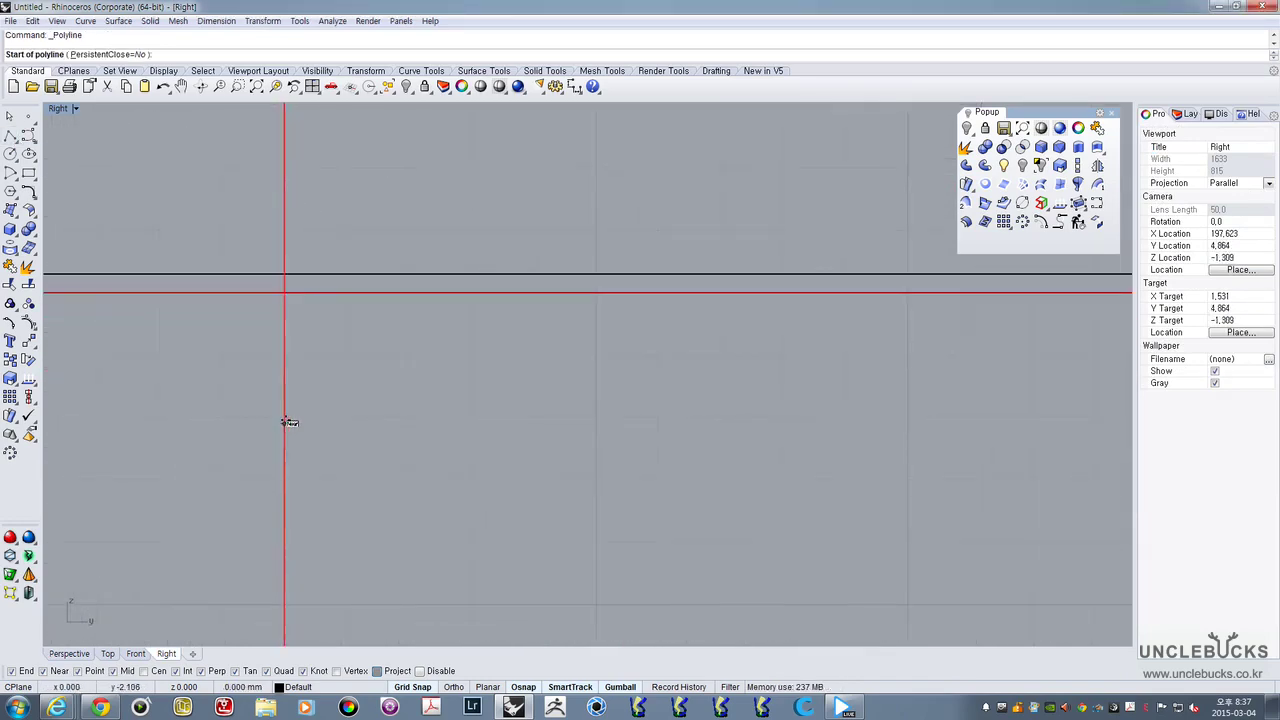
scroll(288, 422, down, 5)
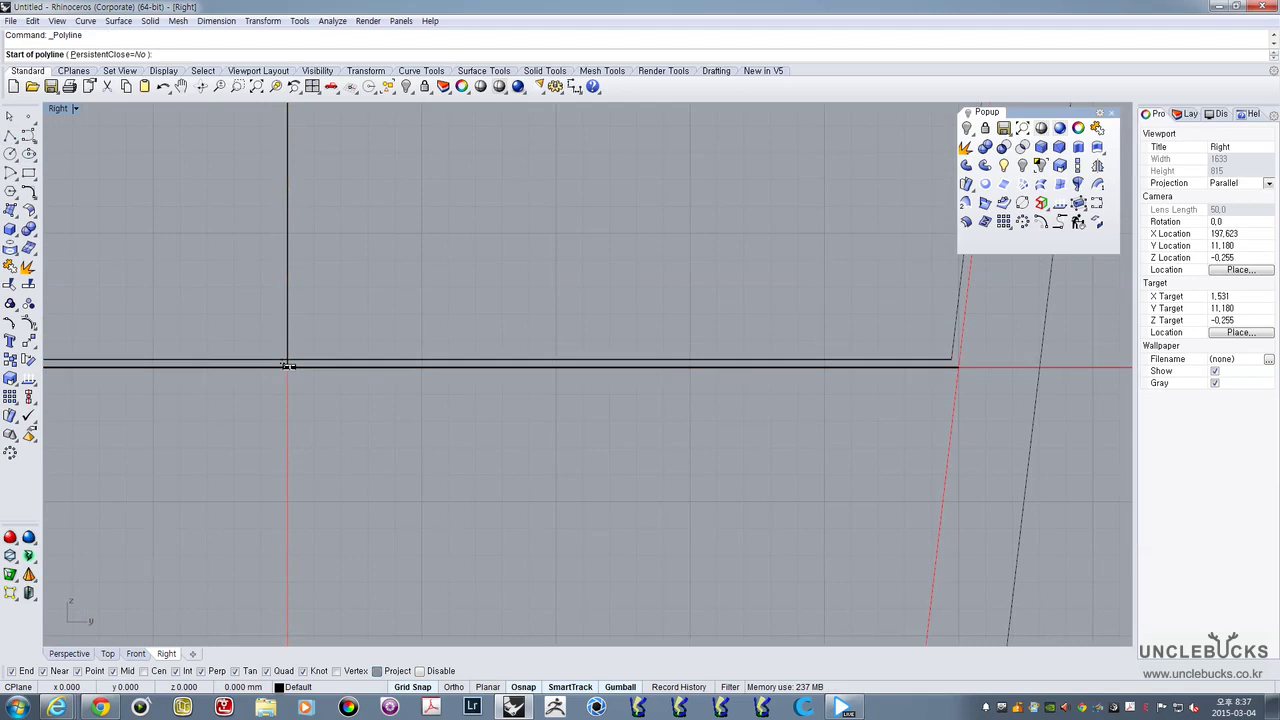
click(288, 366)
scroll(490, 425, down, 3)
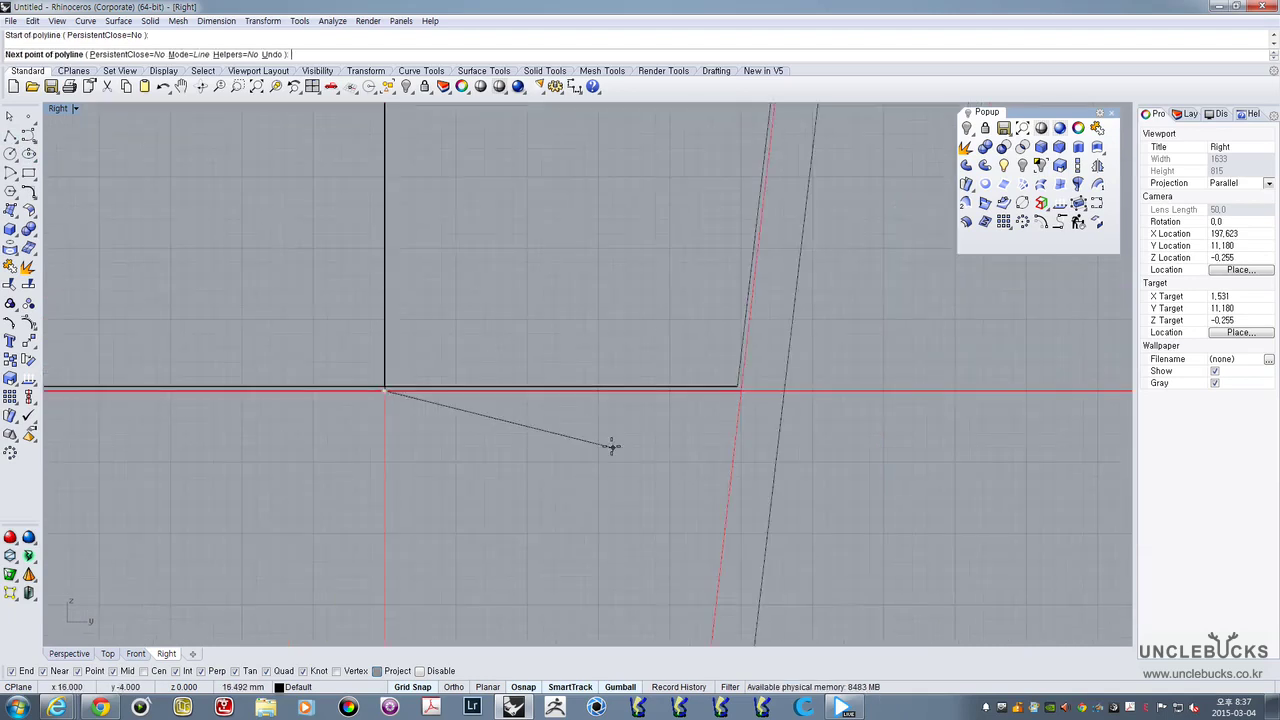
right_drag(612, 447, 529, 417)
key(Escape)
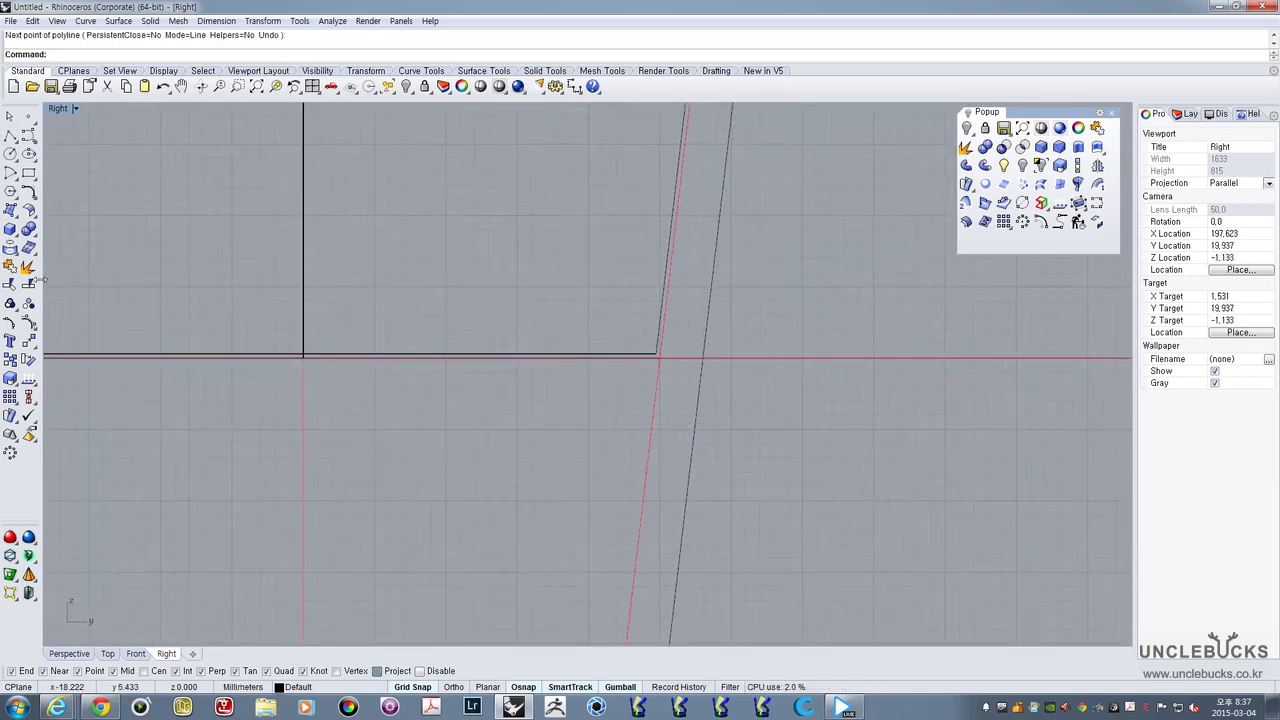
Draw a degree 3 control point curve from the cup's base centre, sloping down and outward past both slanted wall lines
click(30, 138)
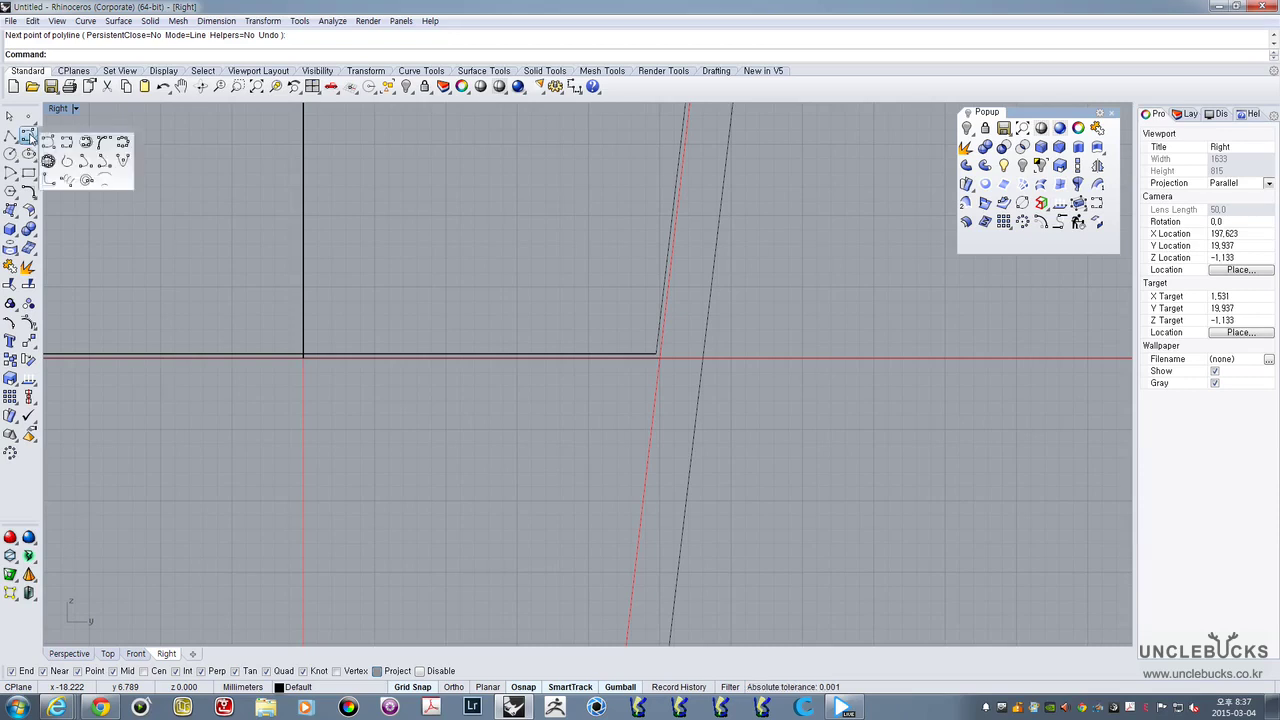
click(47, 143)
scroll(301, 362, up, 5)
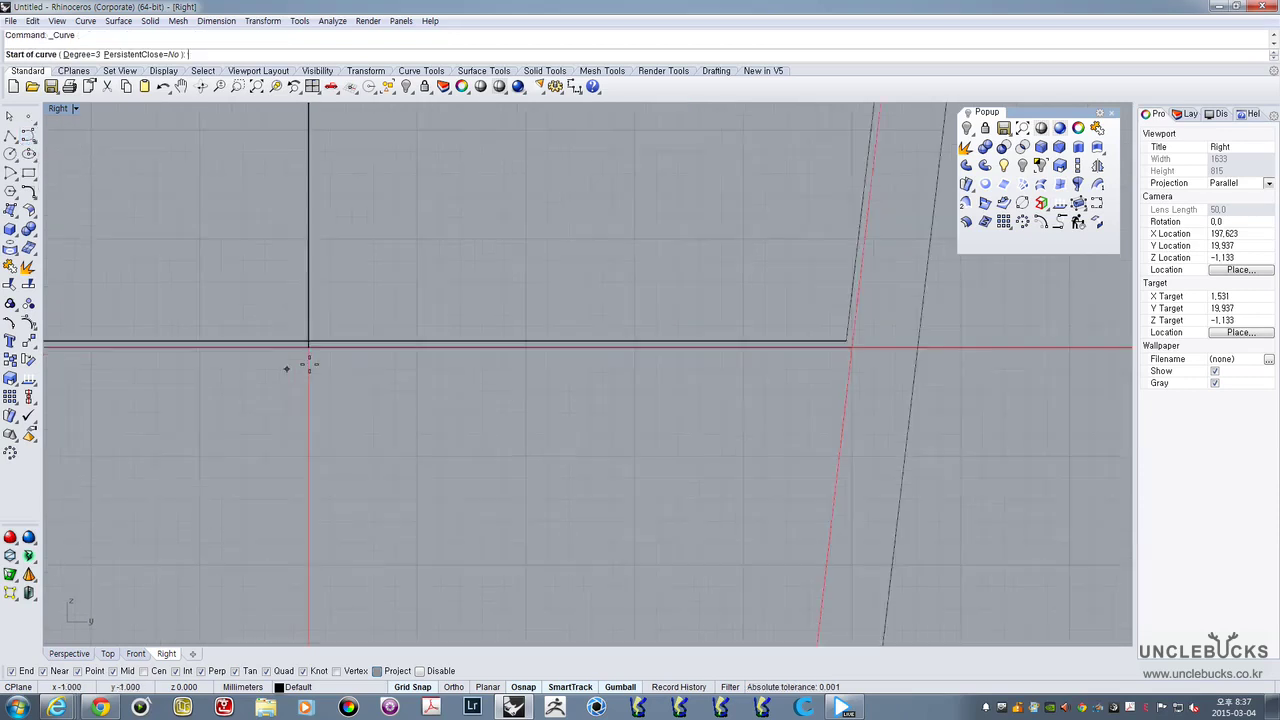
click(306, 328)
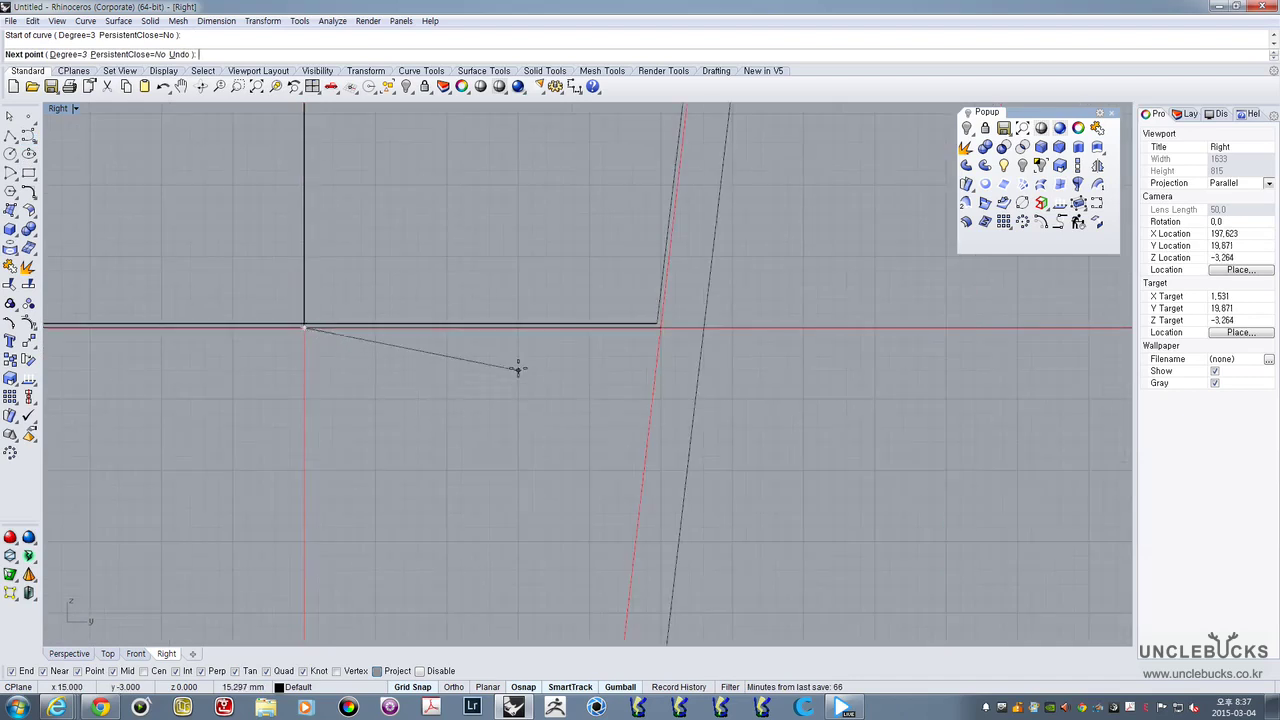
click(530, 341)
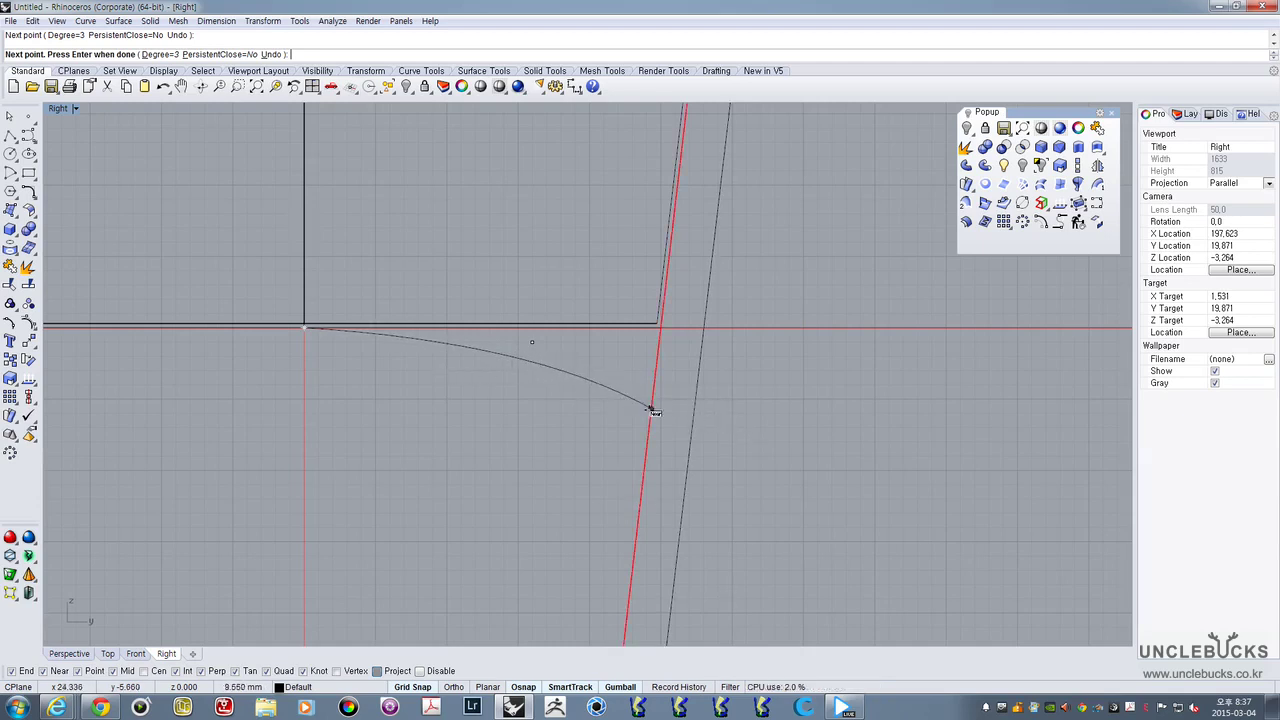
click(732, 430)
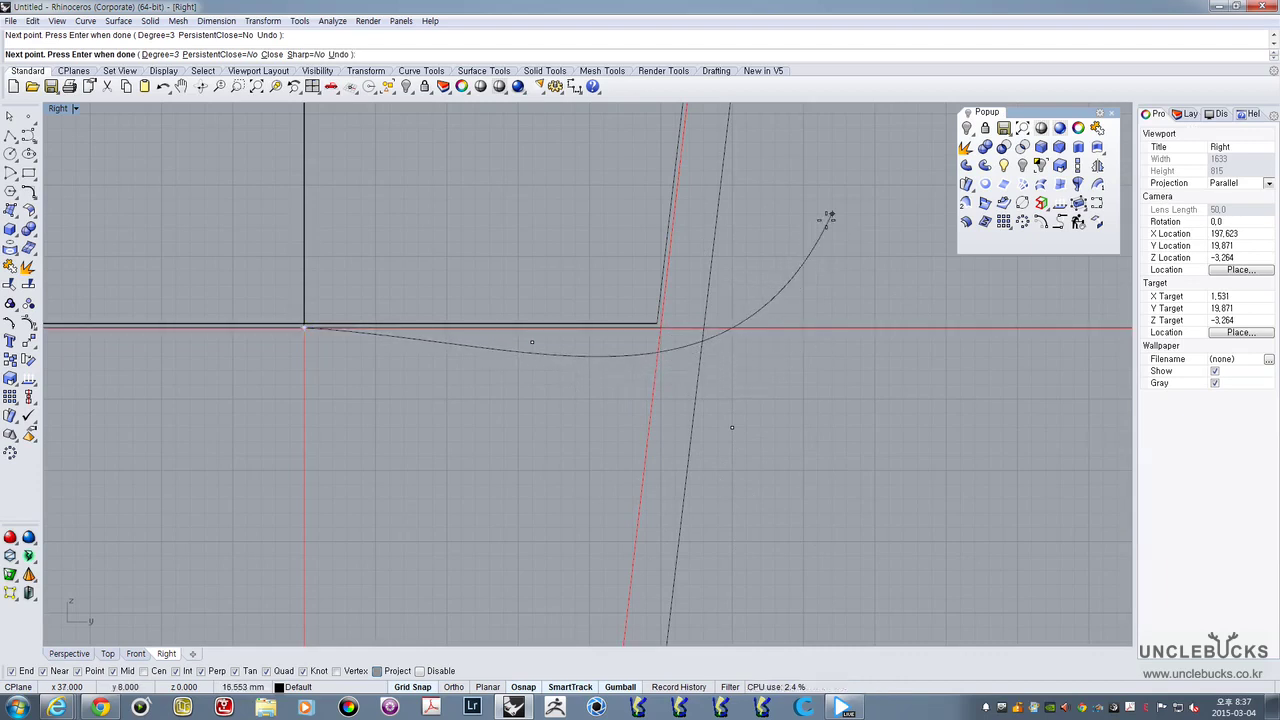
key(Return)
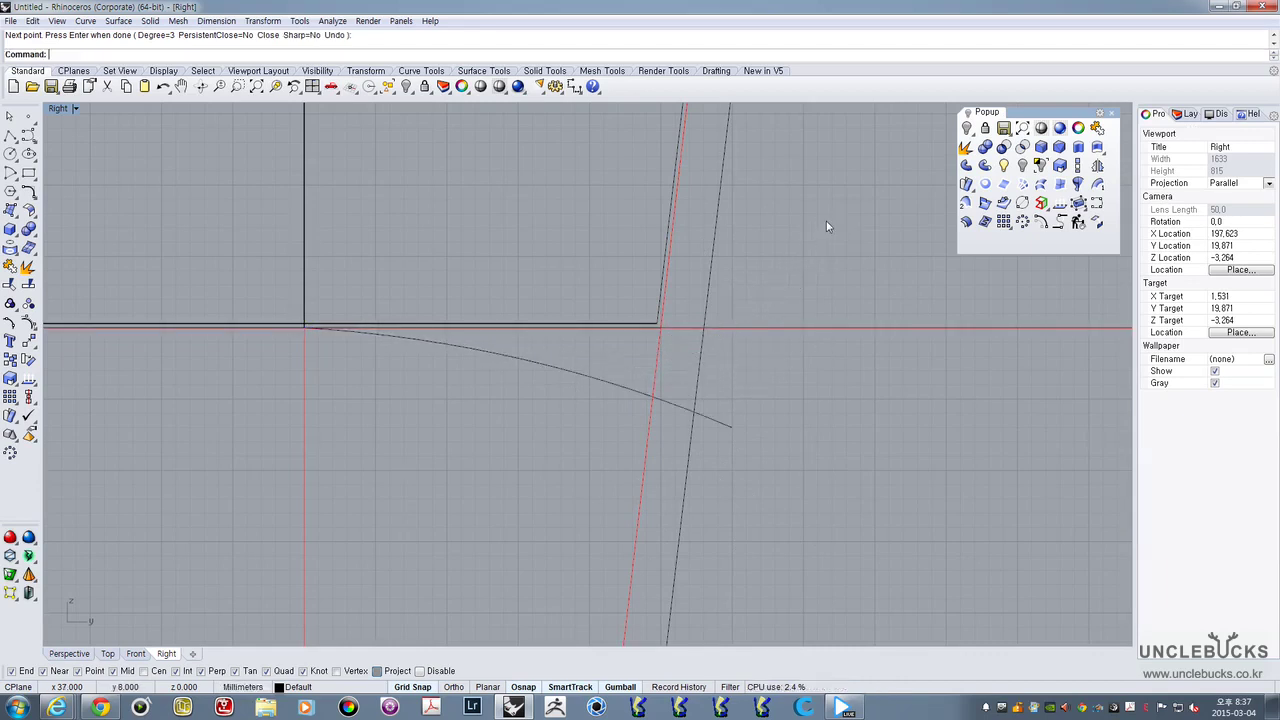
Show the base curve's control points and move the middle one 6 mm horizontally outward to round the curve's outer end
click(597, 378)
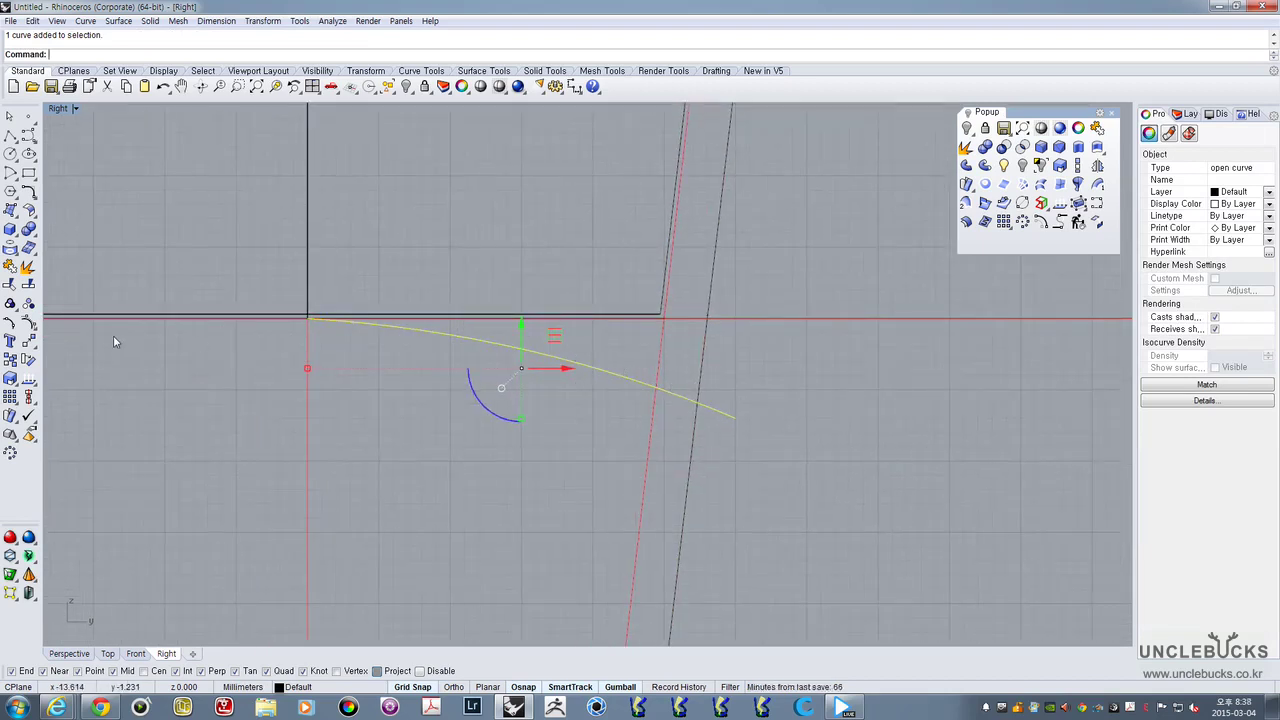
click(29, 322)
click(535, 337)
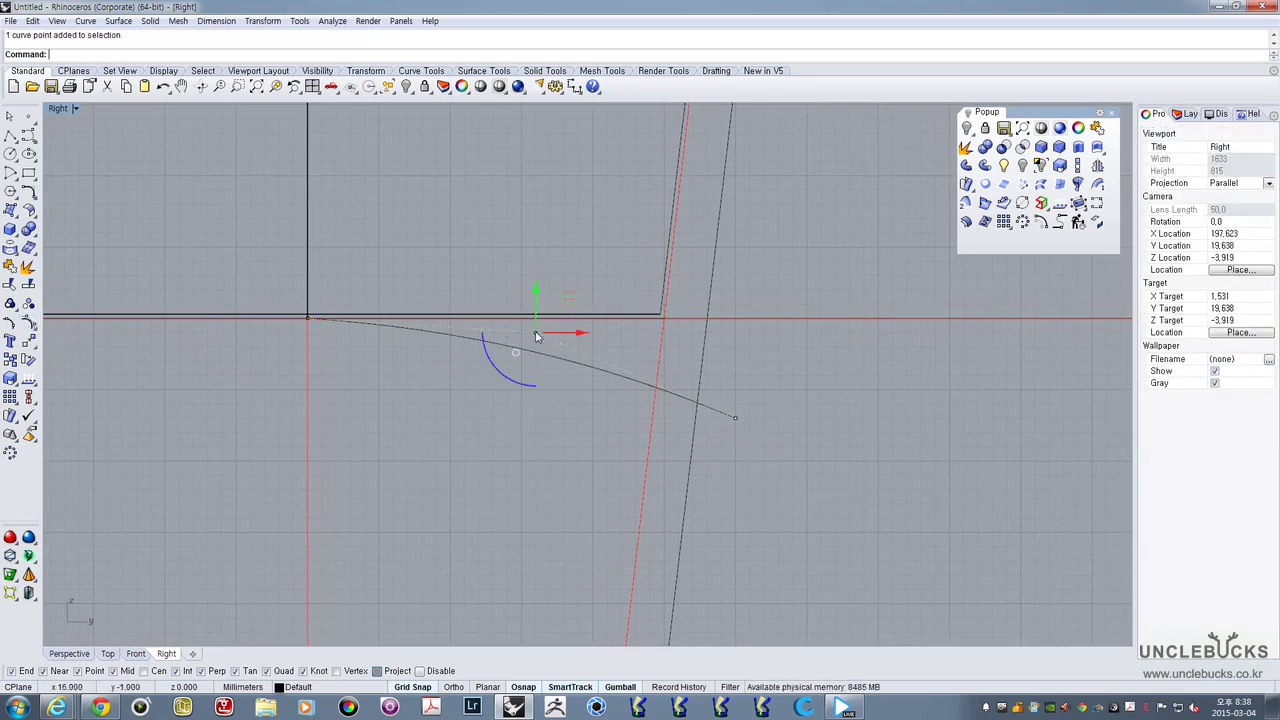
drag(570, 305, 651, 290)
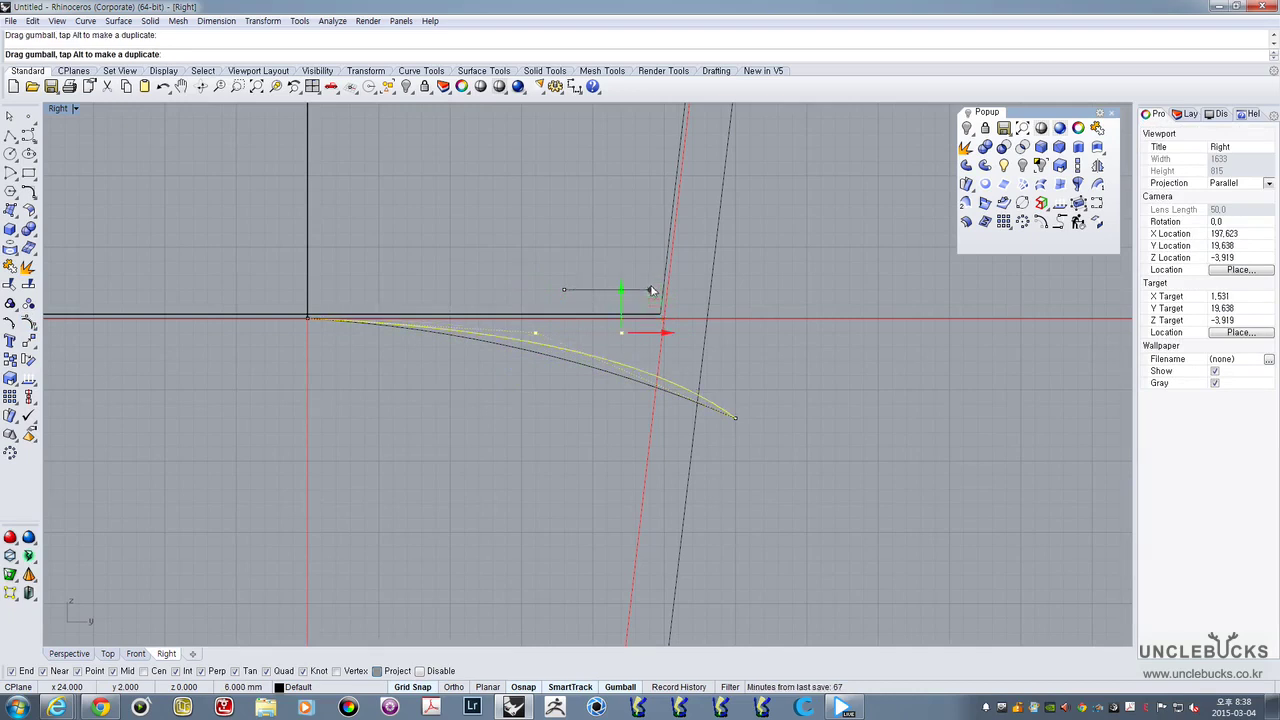
key(Escape)
key(Escape)
right_drag(765, 388, 735, 437)
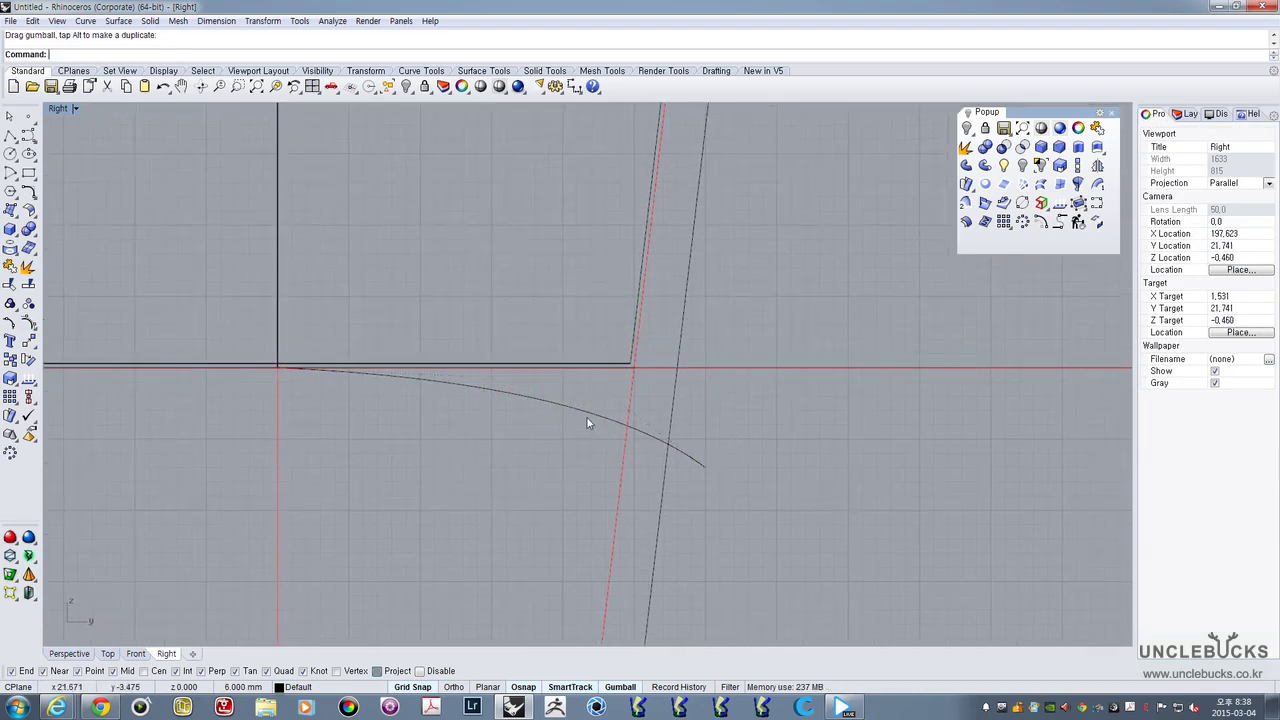
Offset the base curve 3 mm downward, away from the cup
click(604, 425)
scroll(591, 474, down, 2)
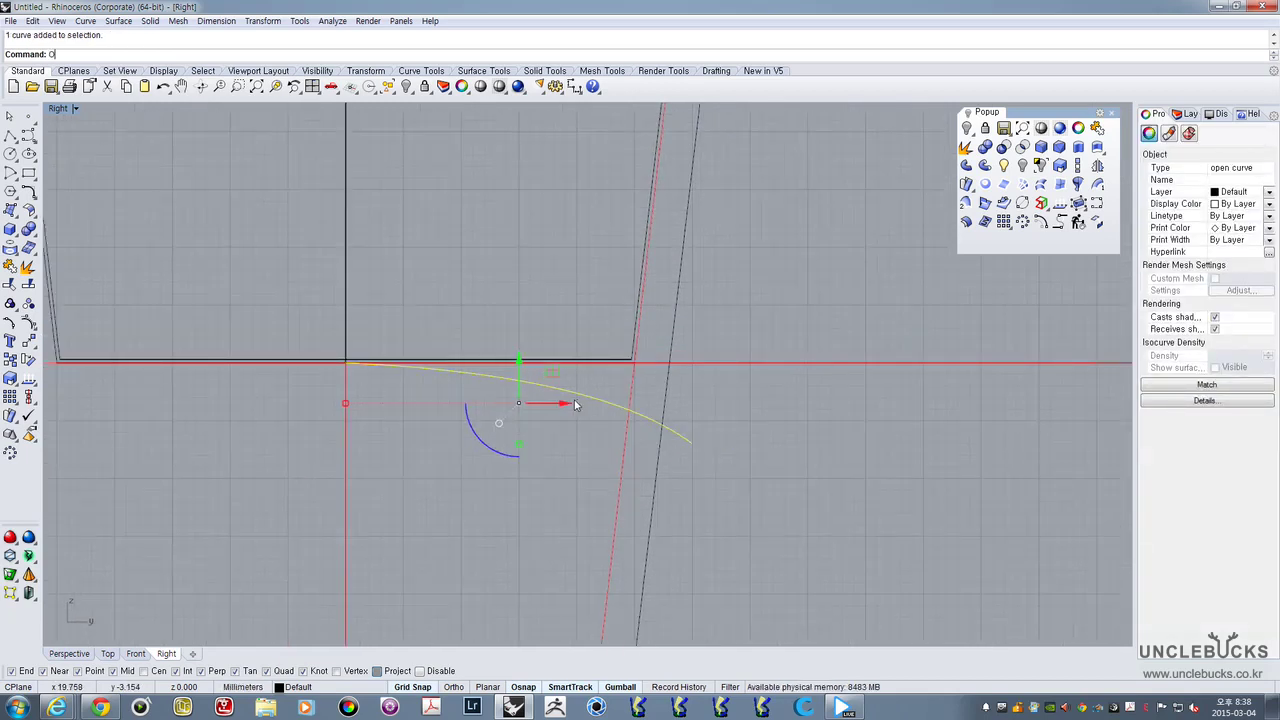
text(Offset)
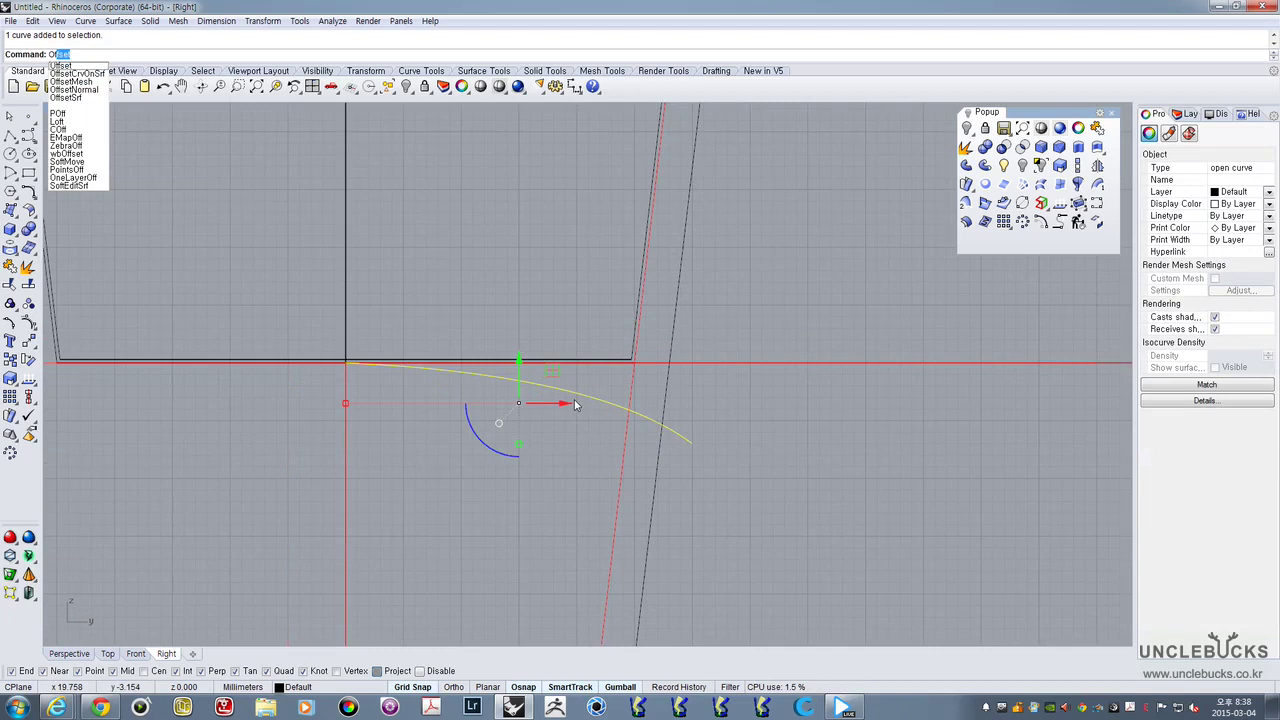
key(Return)
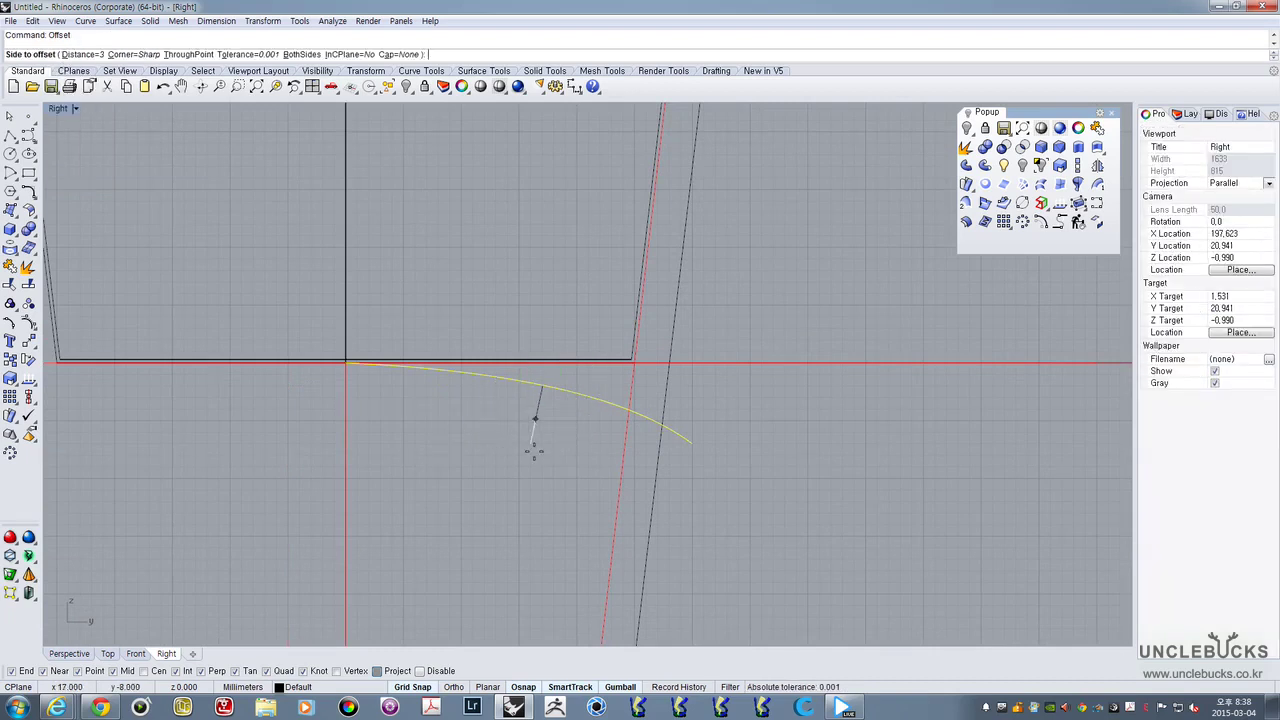
click(458, 460)
click(729, 434)
scroll(641, 434, up, 4)
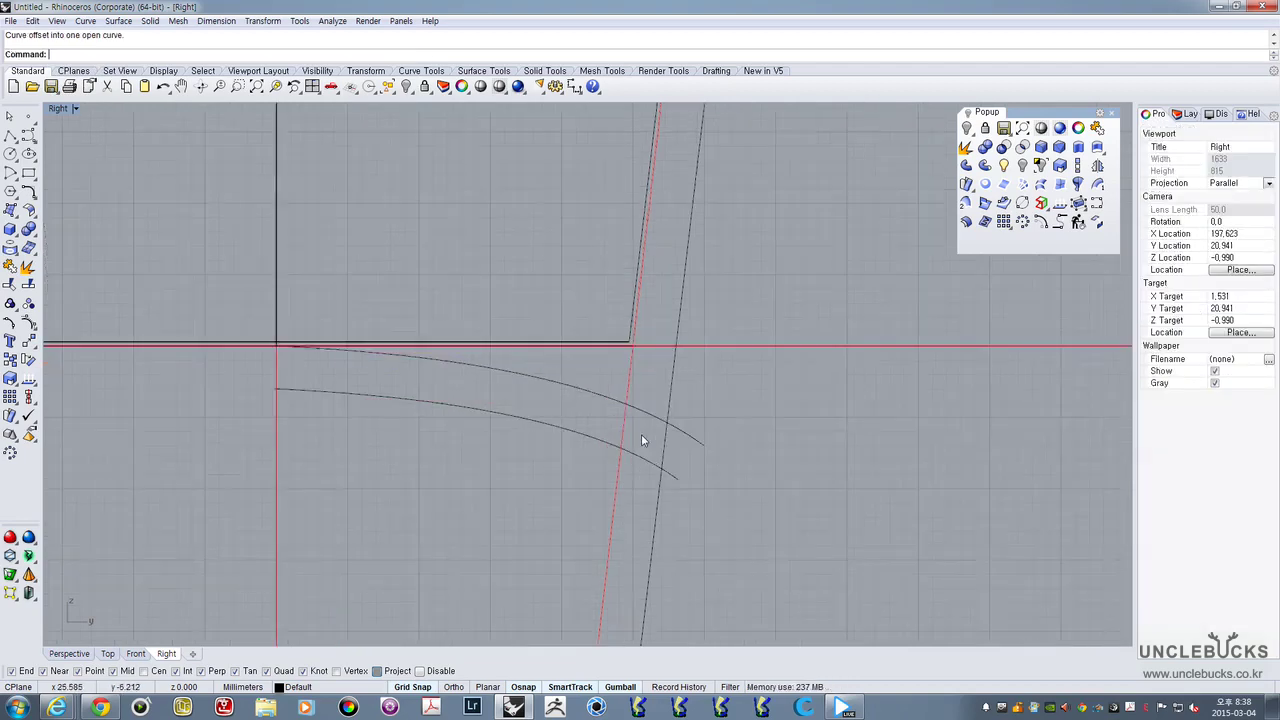
click(541, 356)
scroll(632, 380, down, 8)
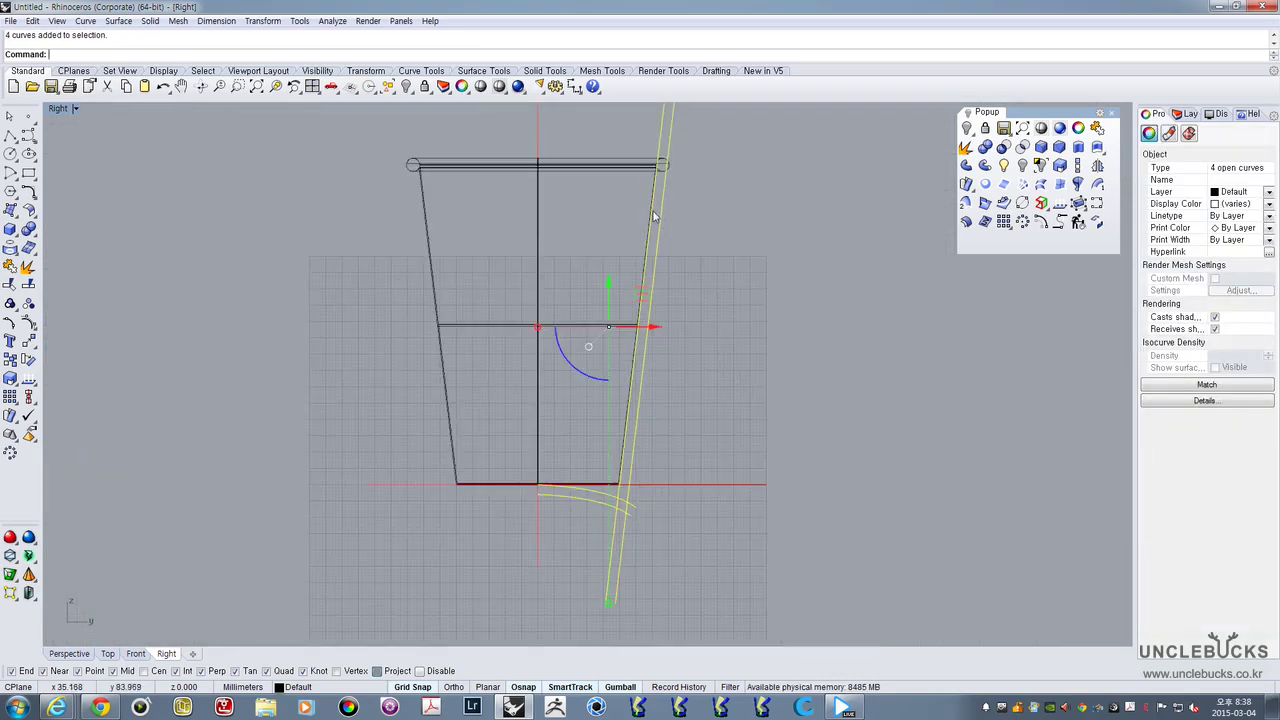
scroll(593, 485, up, 12)
right_drag(560, 524, 540, 457)
scroll(538, 454, down, 6)
click(505, 470)
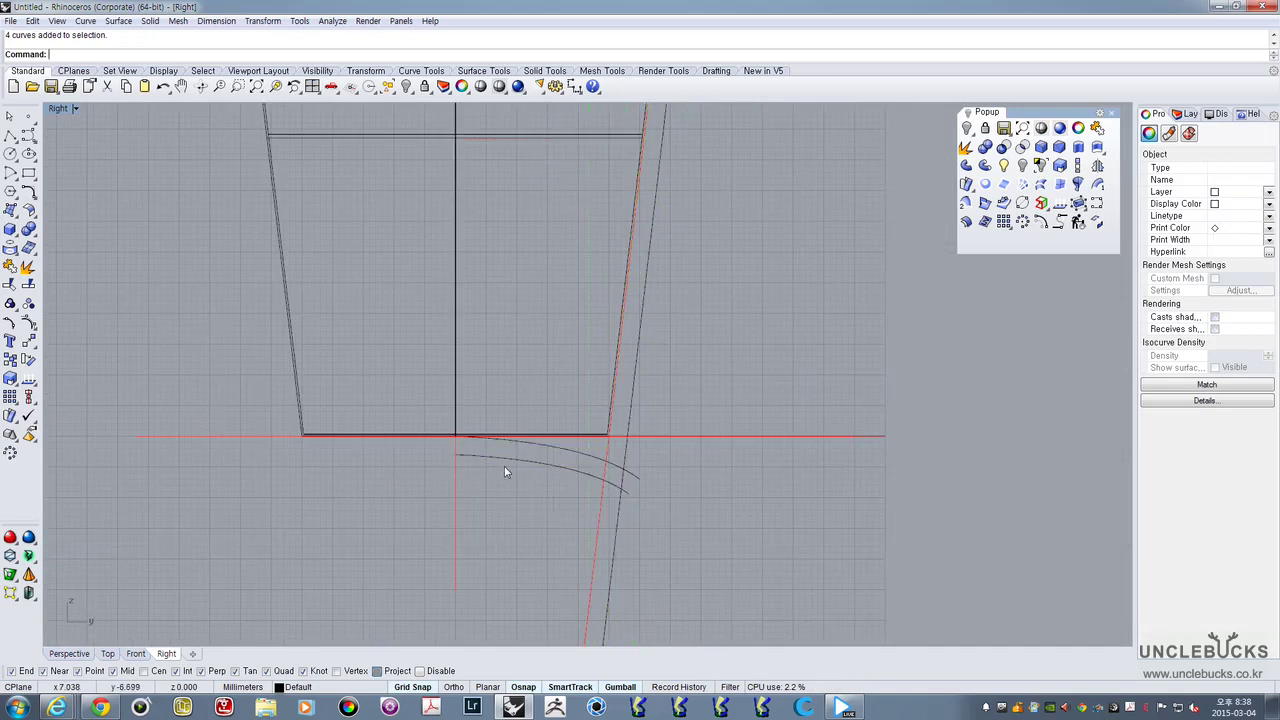
Select both base curves together with both slanted wall lines
click(529, 461)
shift+click(553, 446)
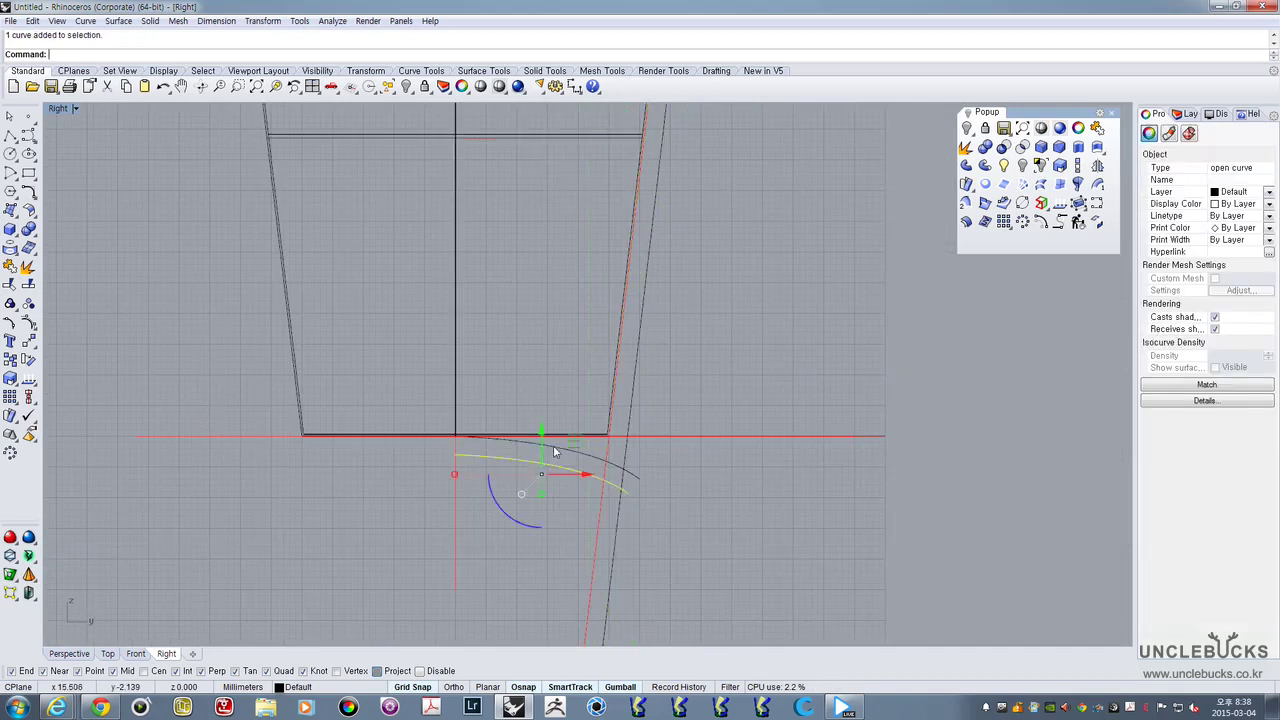
shift+click(622, 483)
shift+click(606, 470)
right_drag(616, 498, 629, 455)
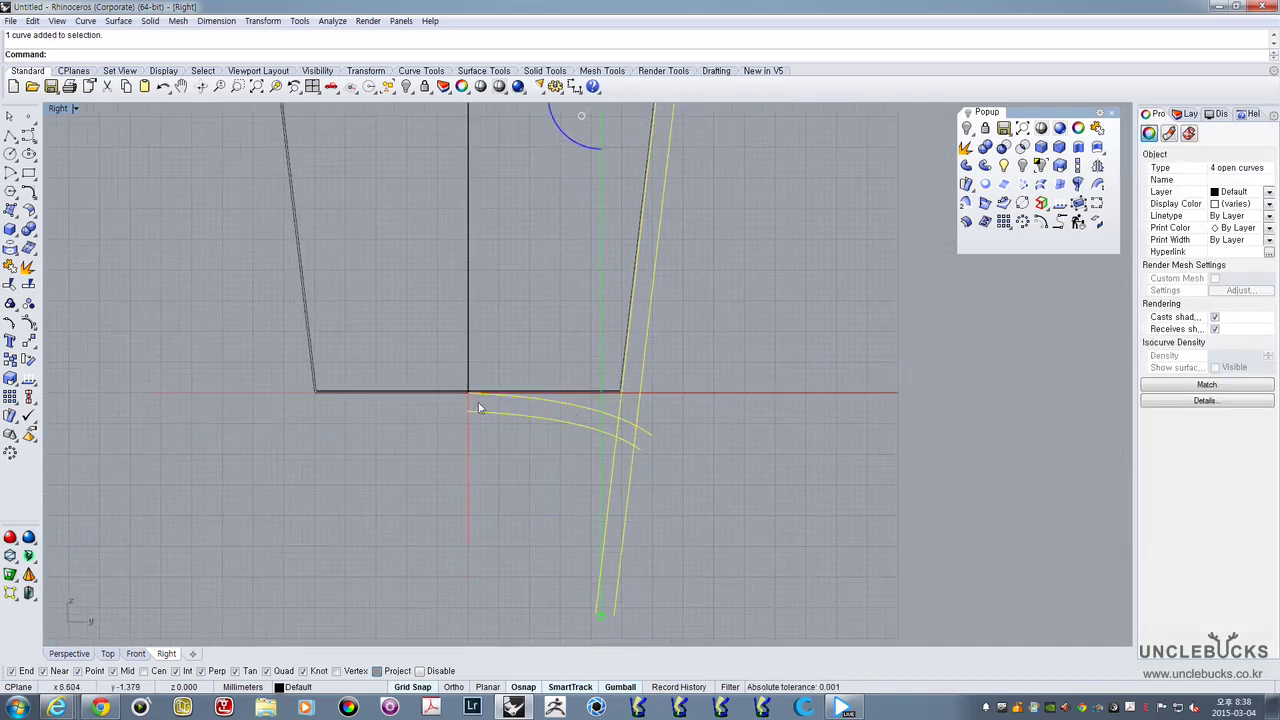
Draw a vertical polyline about 14 mm long on the cup's centre axis, crossing the inner ends of both base curves
scroll(436, 399, up, 5)
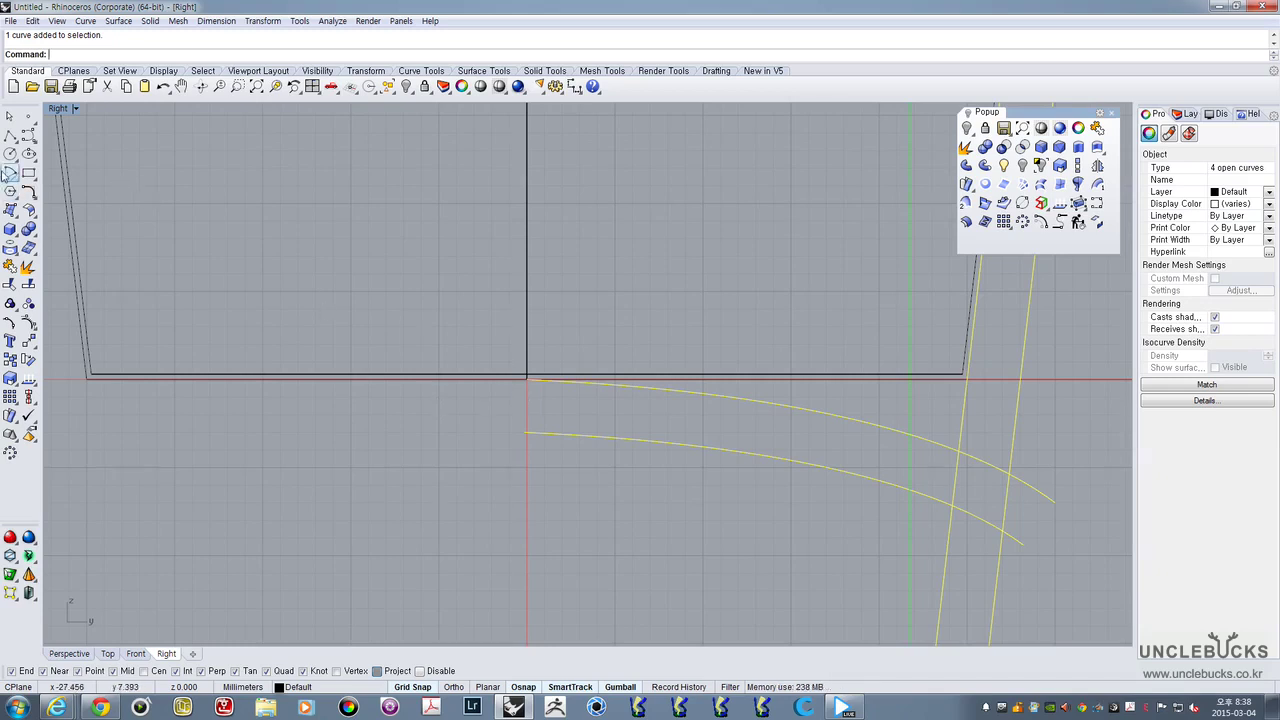
click(9, 136)
scroll(528, 323, up, 2)
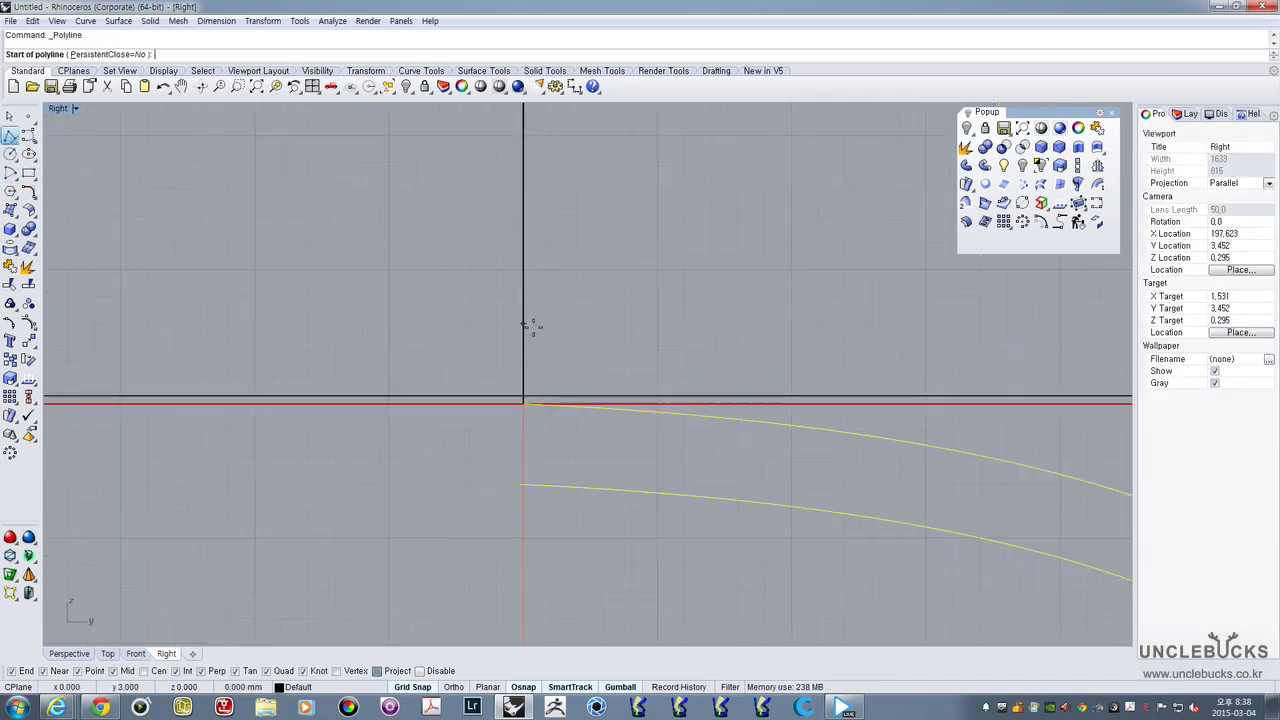
click(522, 297)
key(Down)
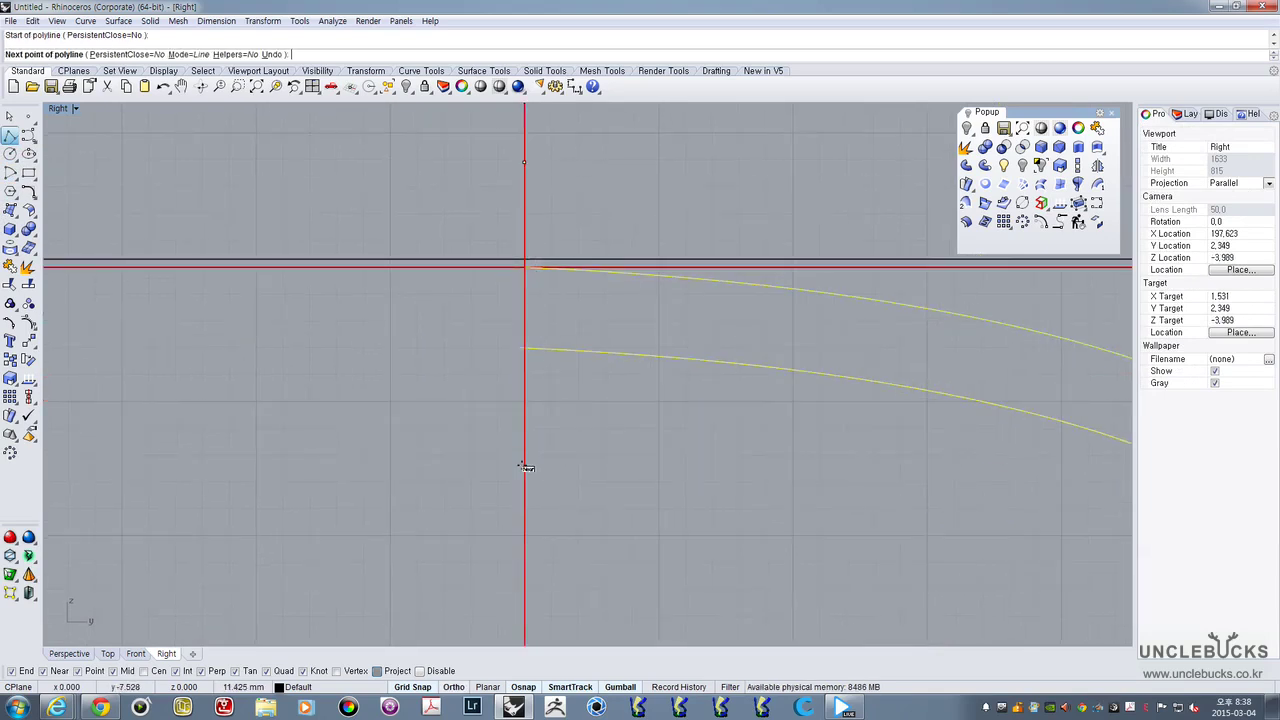
click(523, 535)
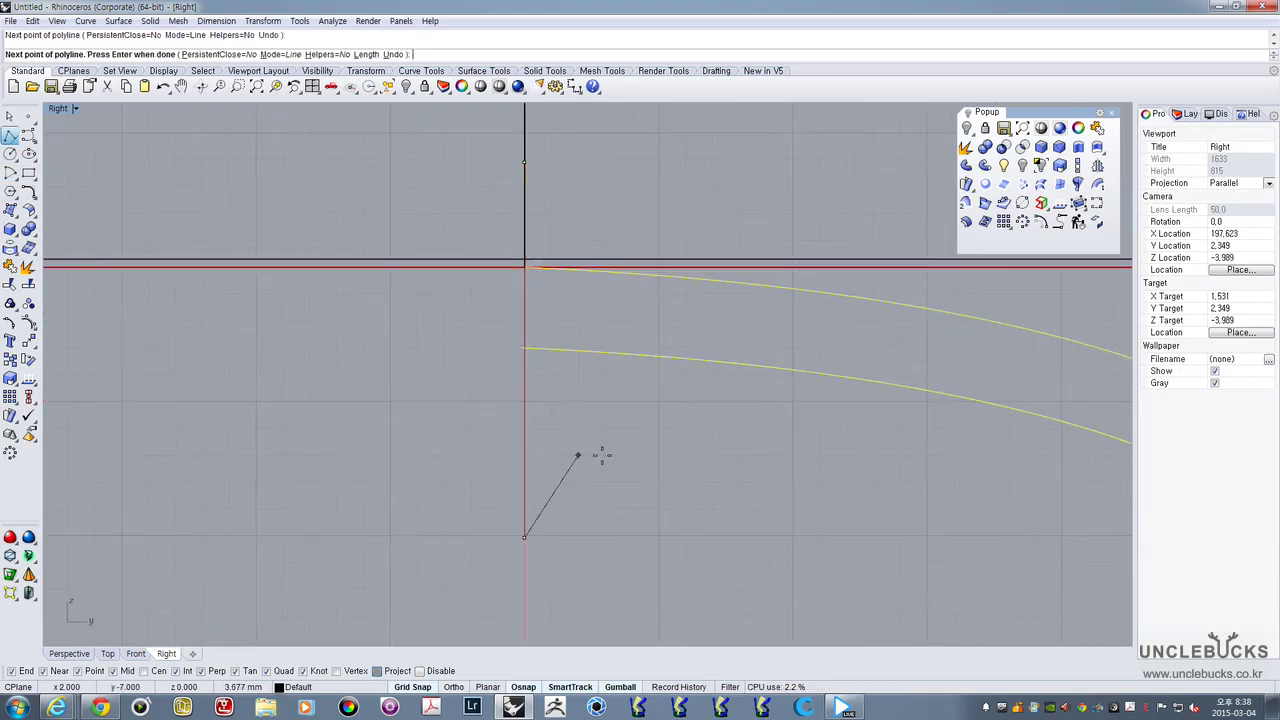
key(Escape)
Select all profile curves and the axis line, and trim the walls and base curves where they cross at the outer corner
drag(423, 112, 666, 633)
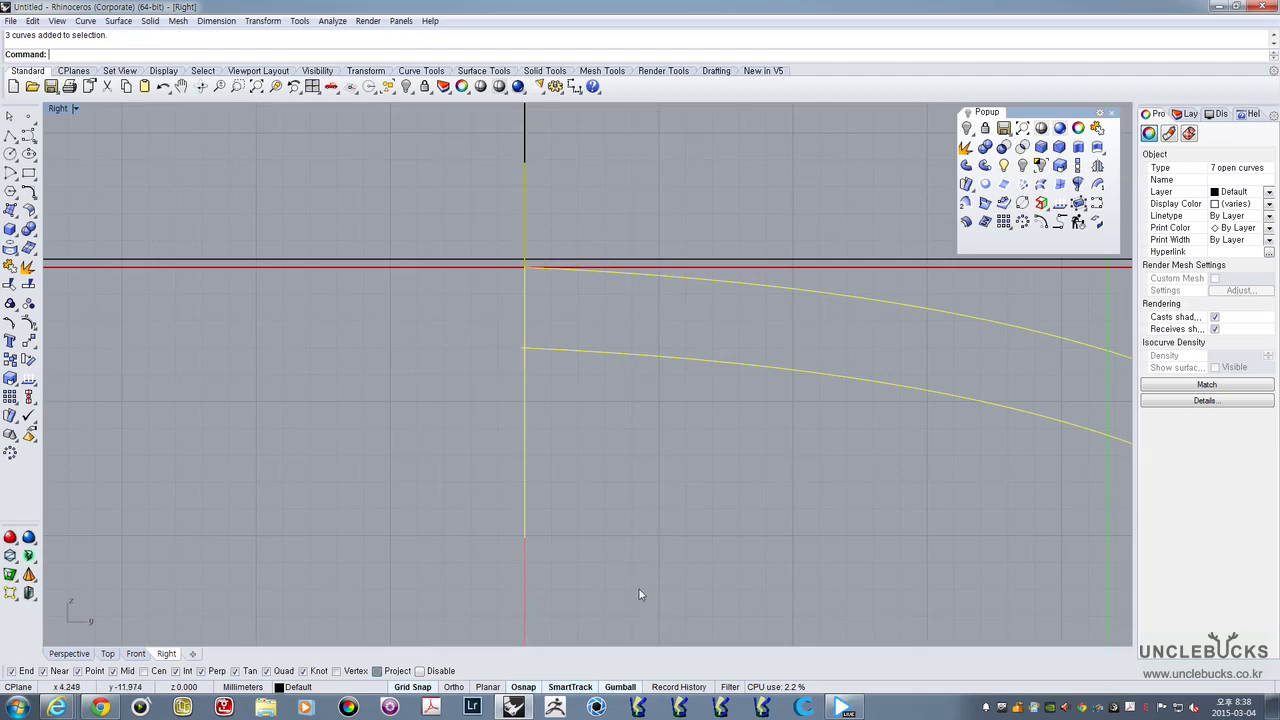
scroll(639, 589, down, 6)
right_drag(877, 472, 616, 449)
scroll(616, 449, down, 6)
scroll(614, 363, down, 8)
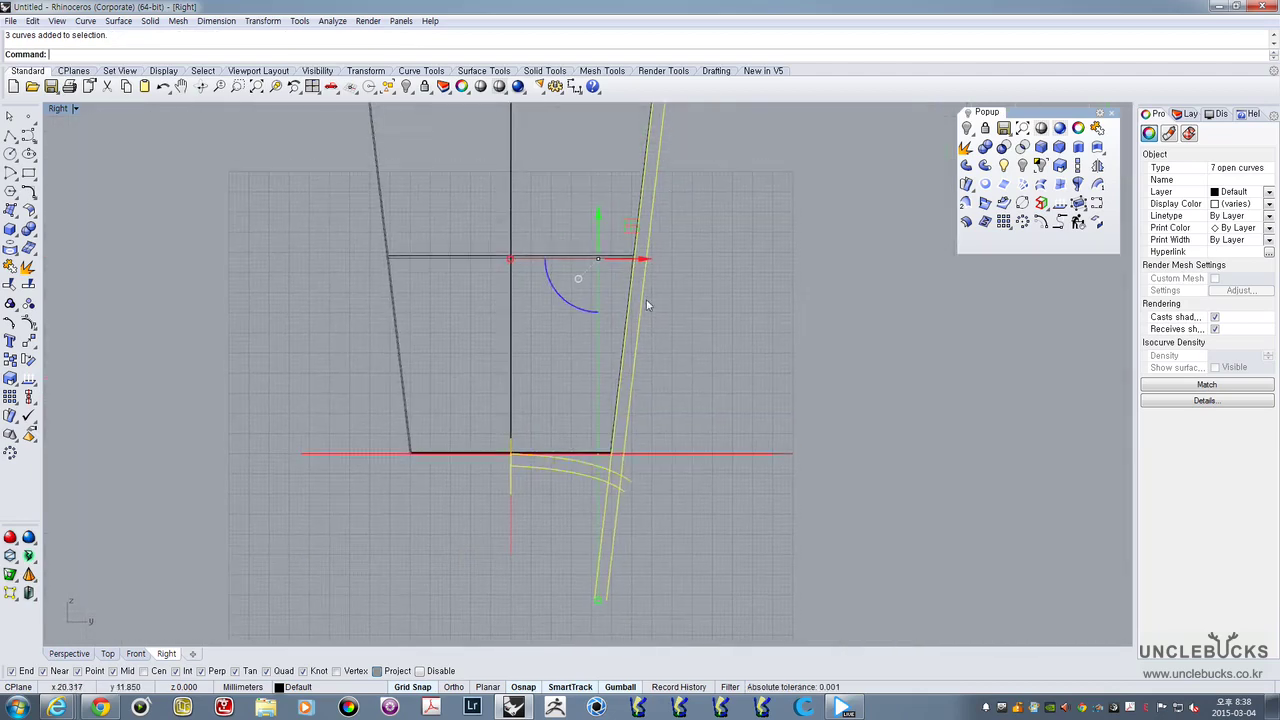
scroll(425, 338, up, 5)
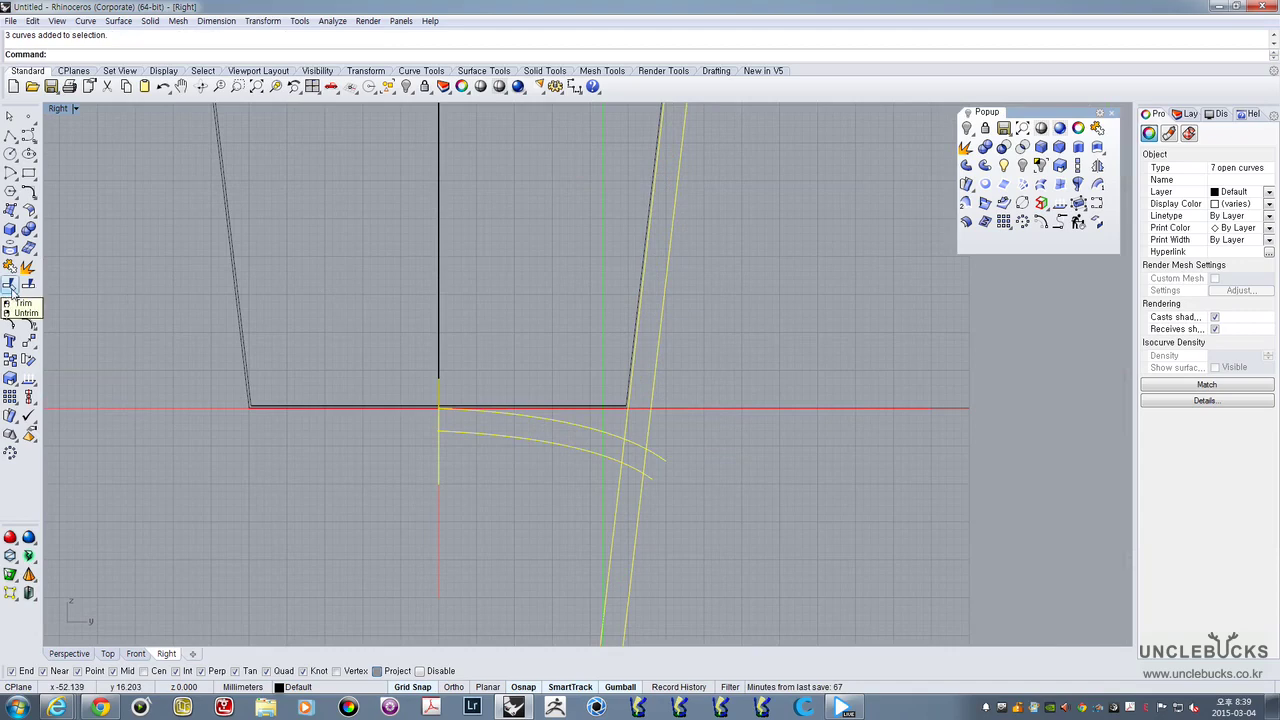
click(11, 287)
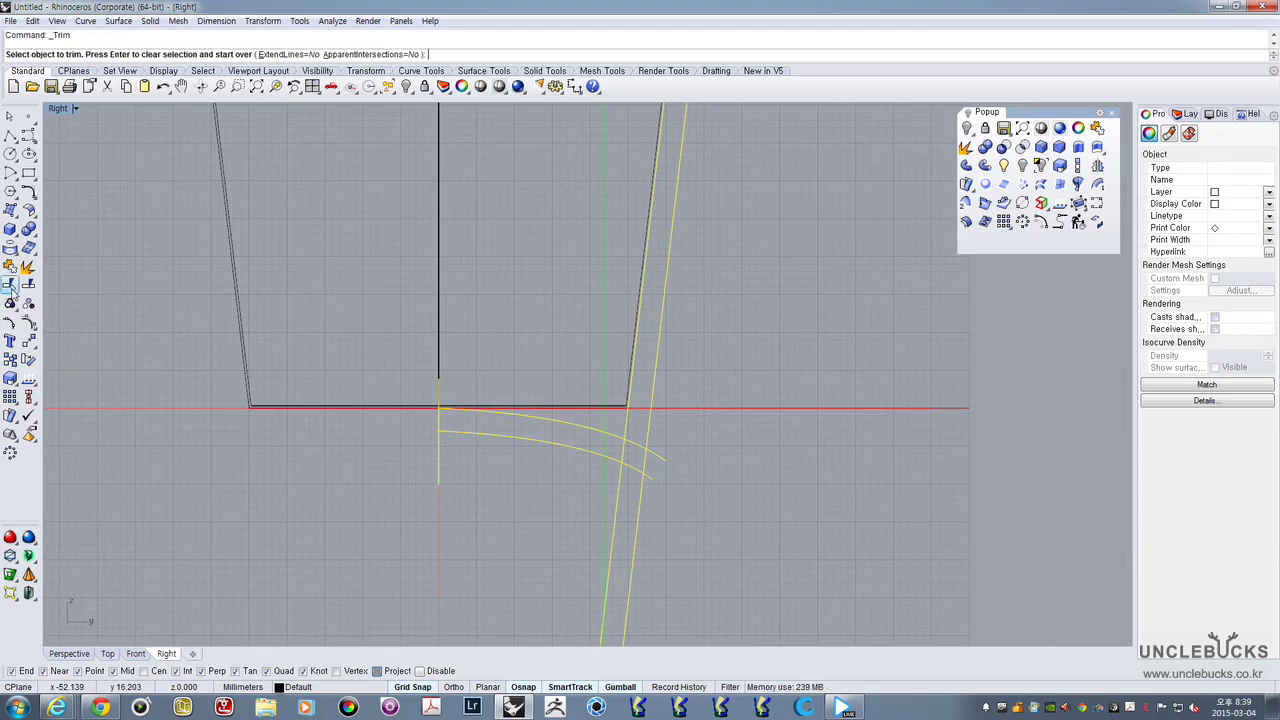
scroll(651, 470, up, 3)
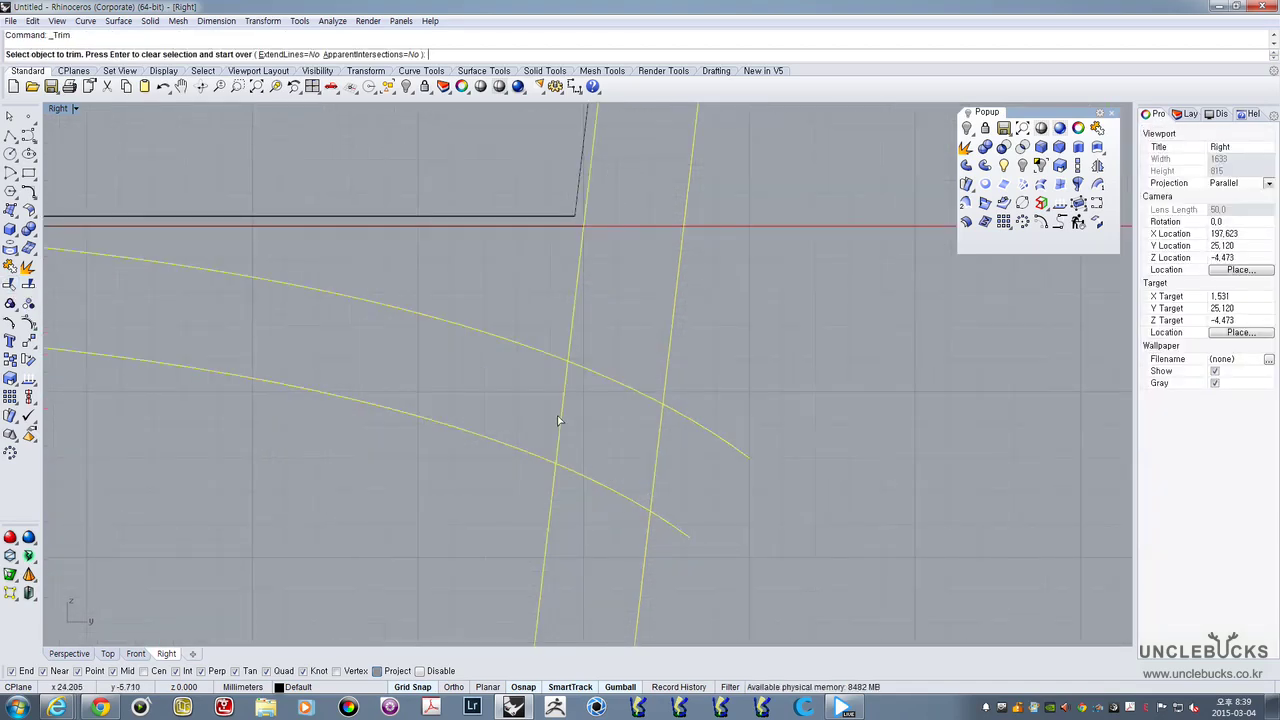
click(559, 421)
click(603, 375)
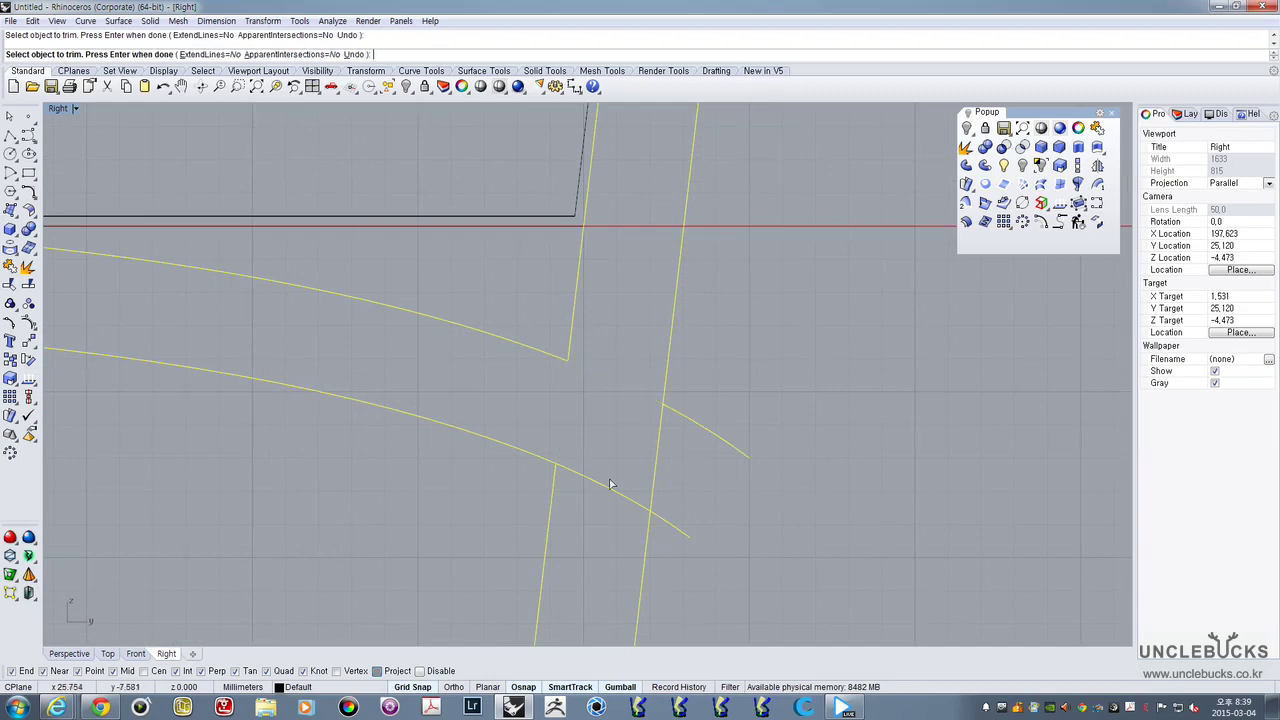
click(702, 433)
drag(481, 554, 481, 551)
Trim the base curve's inner stub at the centre axis and remove the vertical cutting line
scroll(481, 551, down, 7)
scroll(543, 388, up, 7)
right_drag(286, 403, 698, 303)
scroll(752, 403, up, 9)
scroll(617, 530, up, 3)
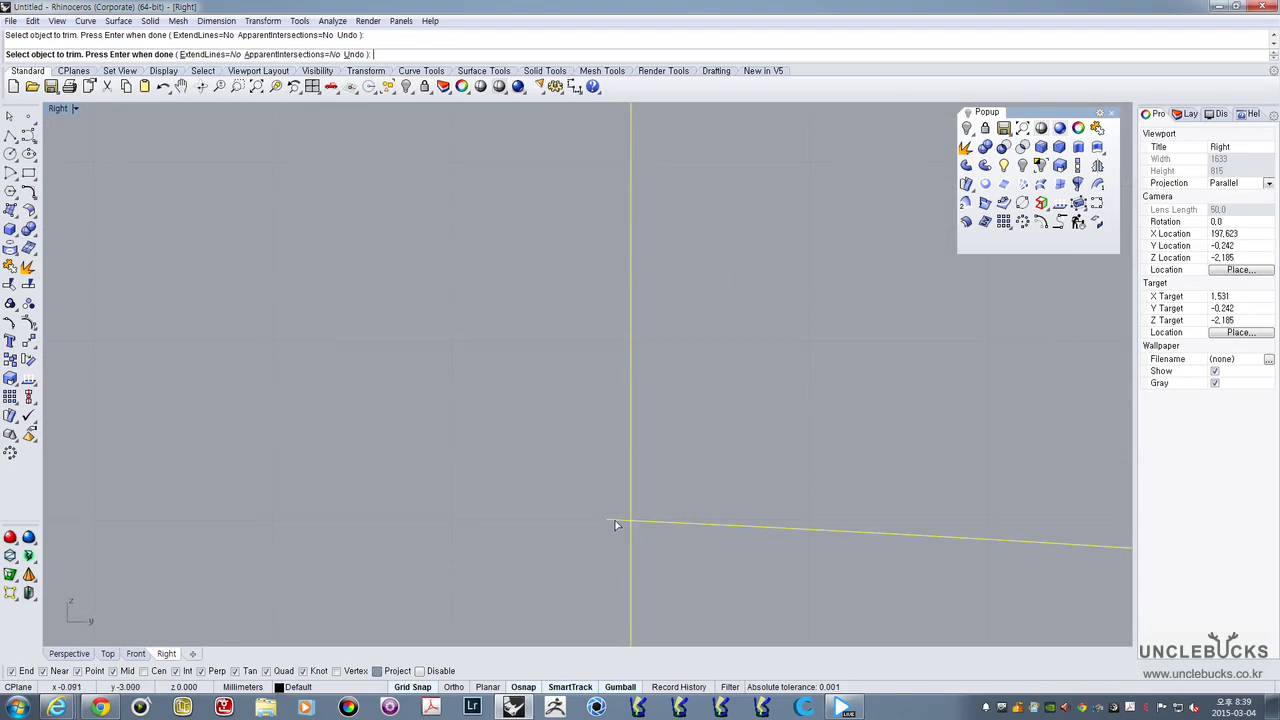
scroll(616, 525, down, 5)
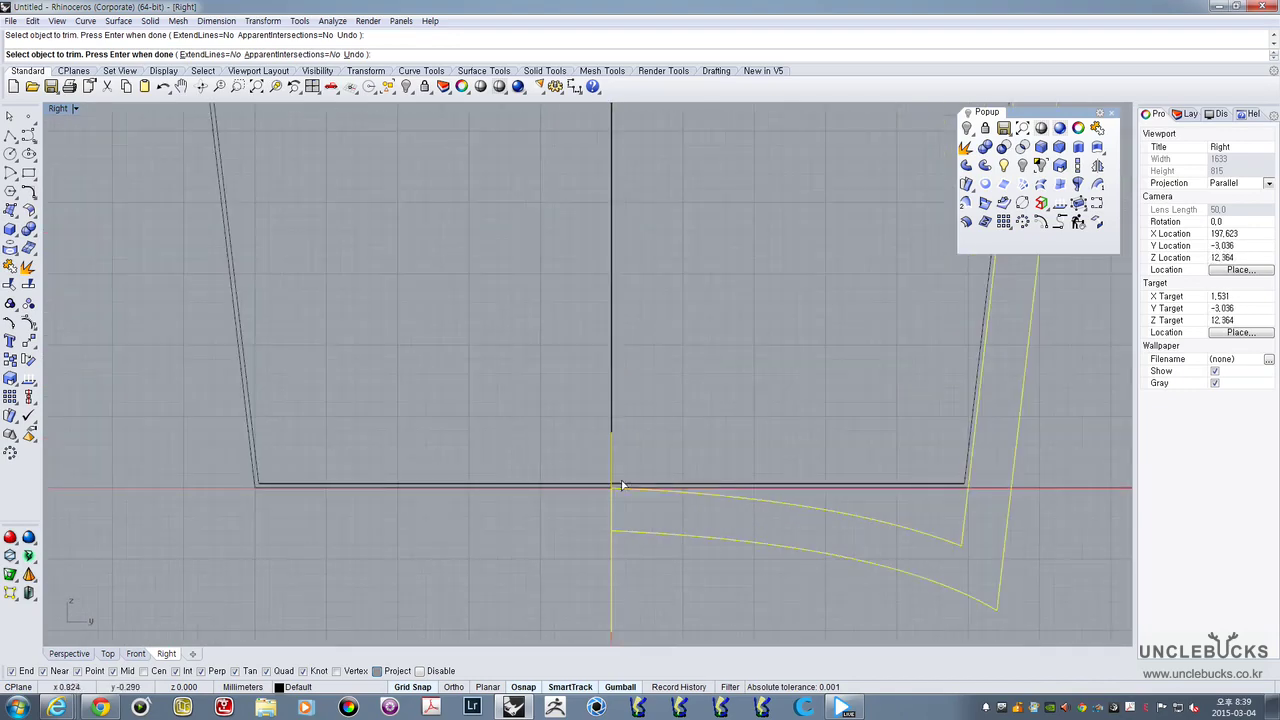
right_click(789, 466)
key(Escape)
Select the four profile curves and draw a straight polyline connecting the upper ends of both slanted wall lines
right_drag(1017, 593, 796, 522)
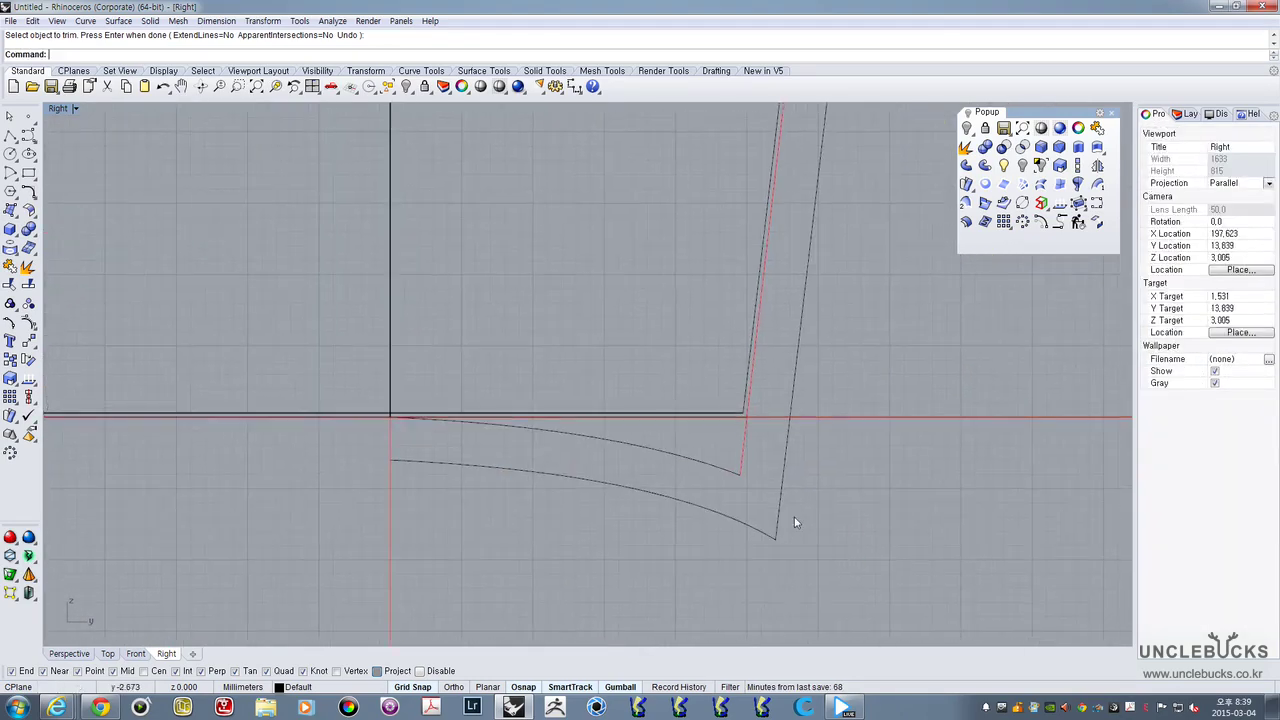
drag(709, 457, 709, 457)
scroll(711, 456, down, 2)
right_drag(778, 298, 728, 499)
scroll(728, 499, down, 9)
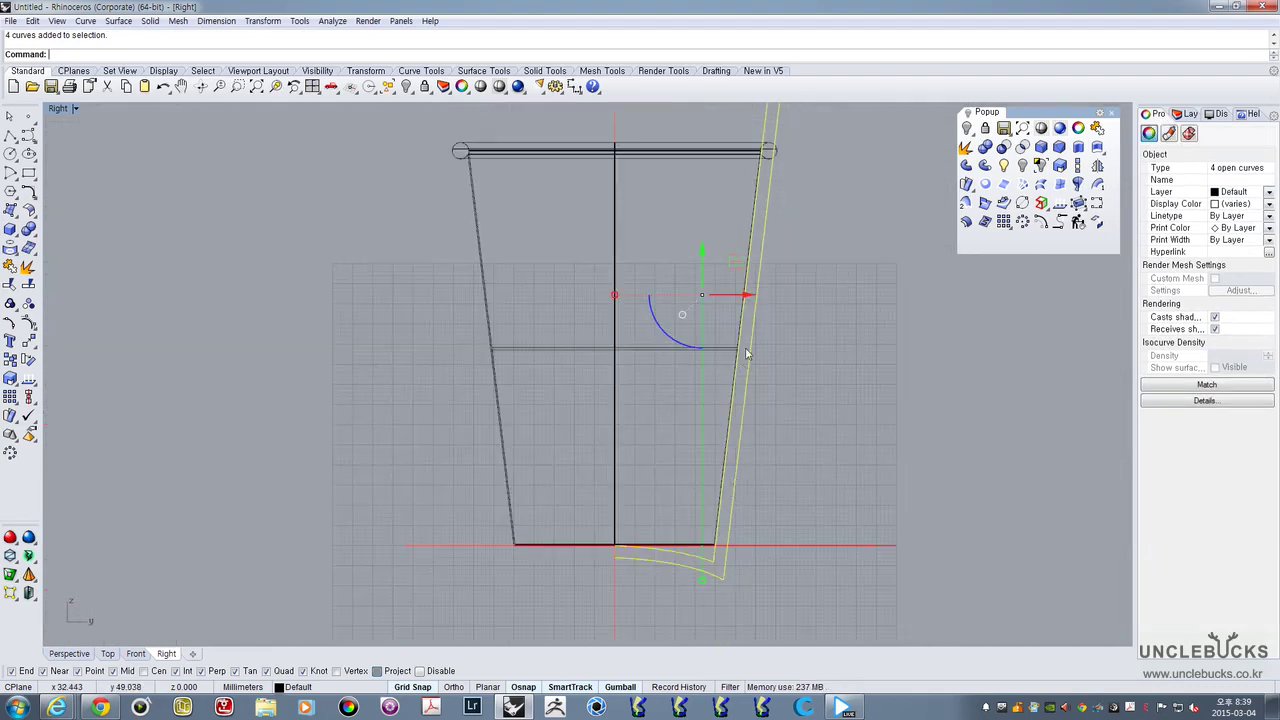
right_drag(745, 349, 693, 461)
scroll(695, 466, down, 3)
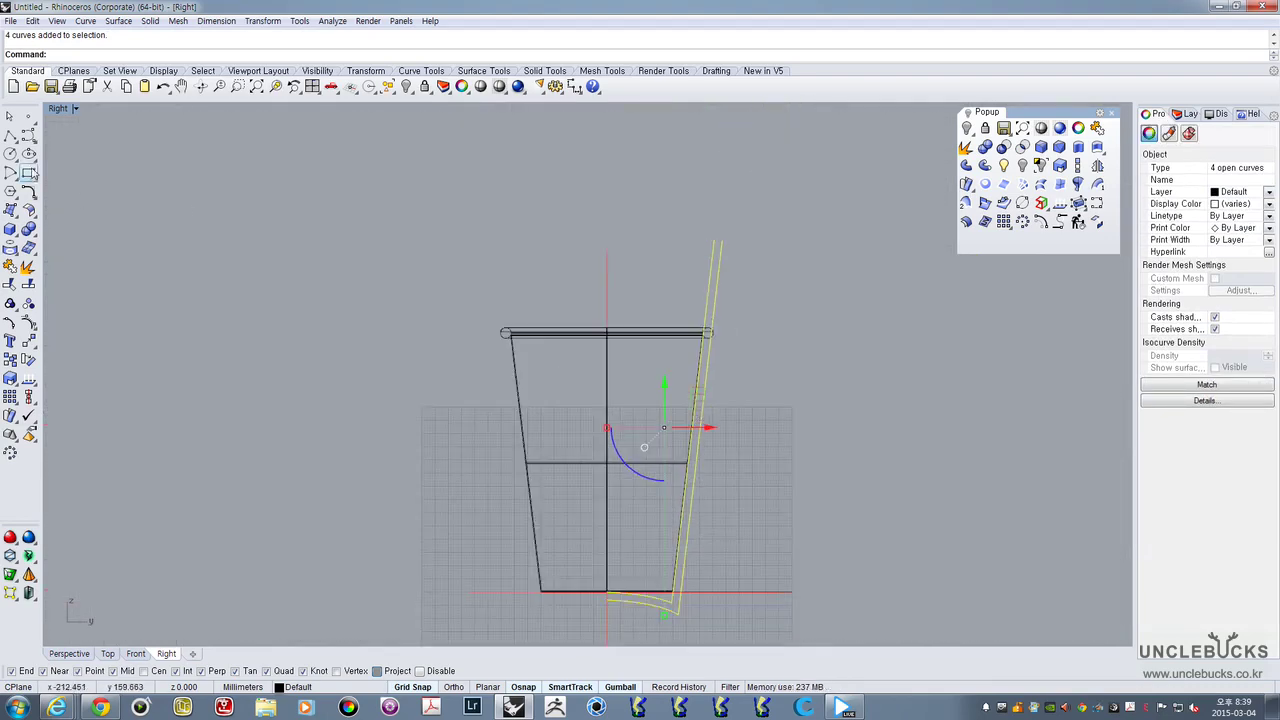
click(10, 135)
scroll(680, 195, up, 5)
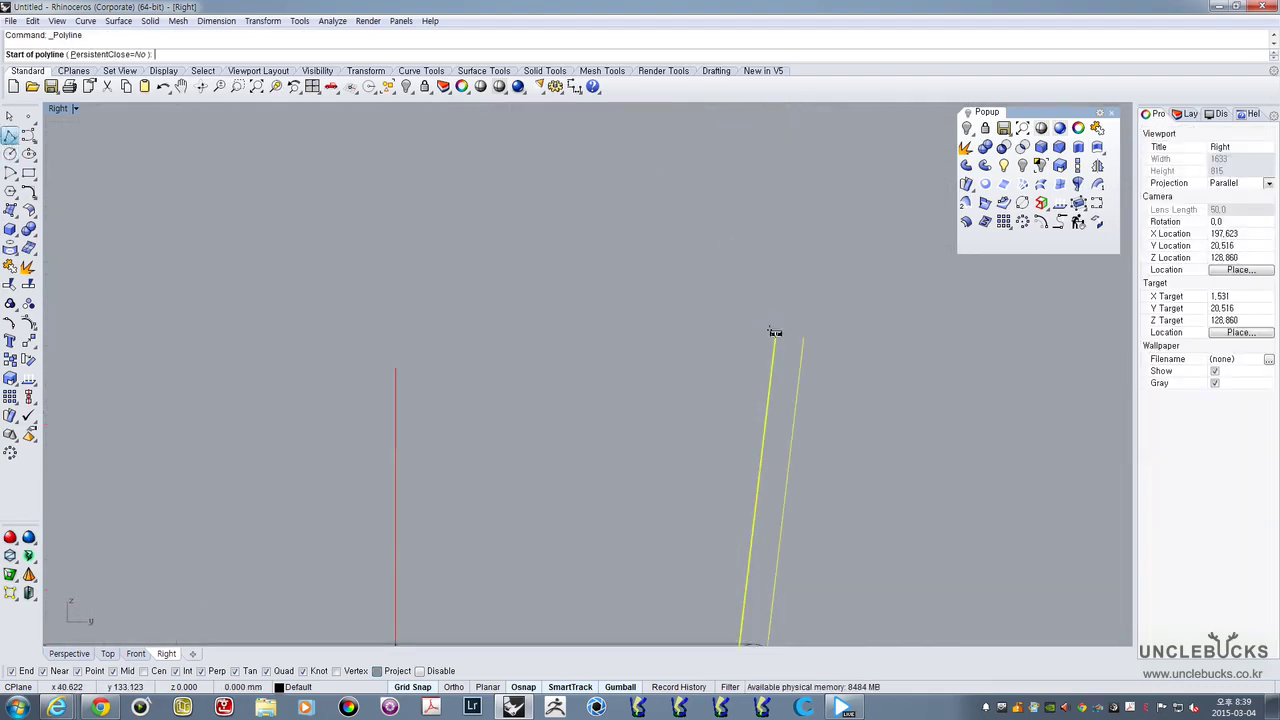
click(775, 332)
click(805, 394)
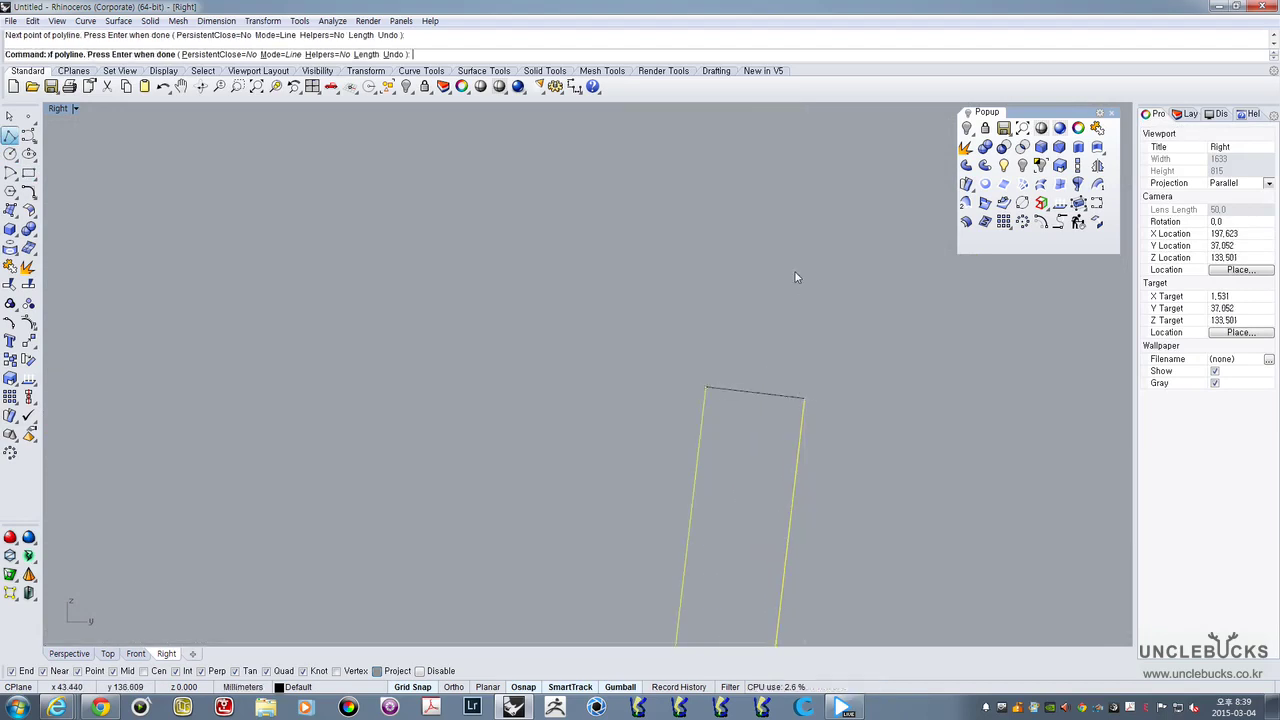
key(Return)
Add the upper closing line to the selection and join the five curves into one open profile
scroll(805, 292, down, 3)
drag(843, 417, 838, 408)
scroll(836, 402, down, 5)
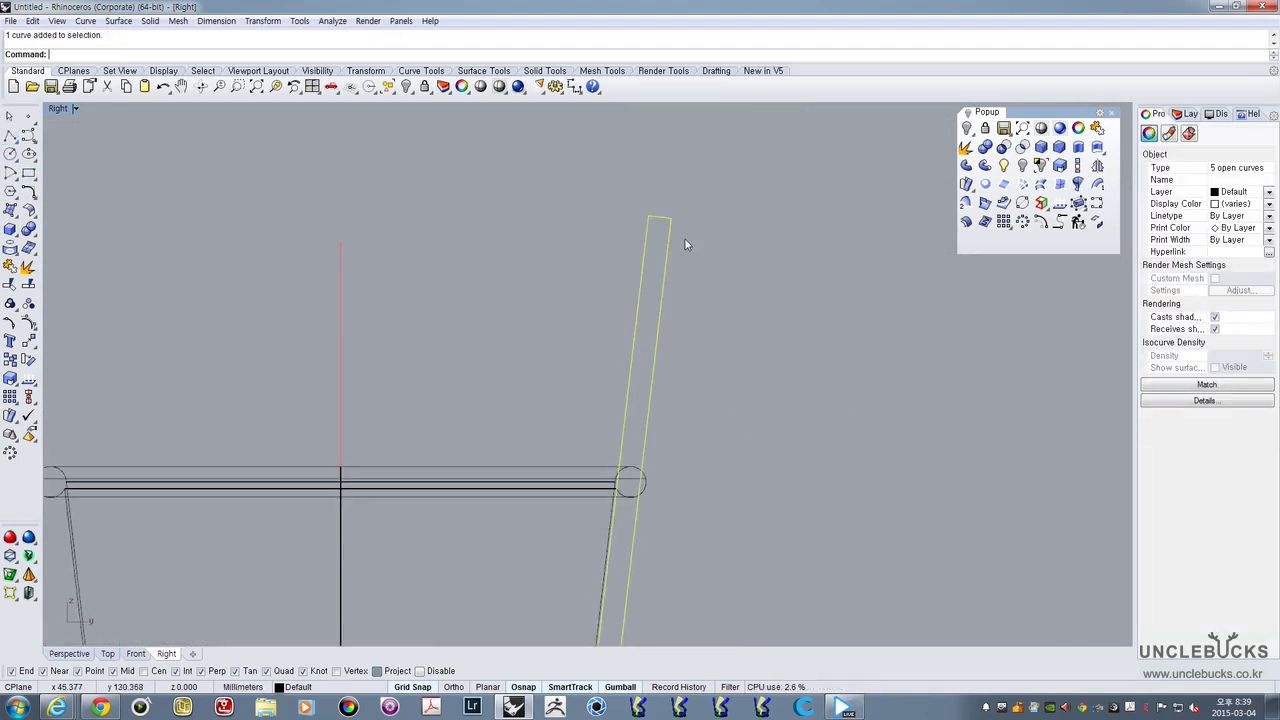
scroll(716, 253, down, 5)
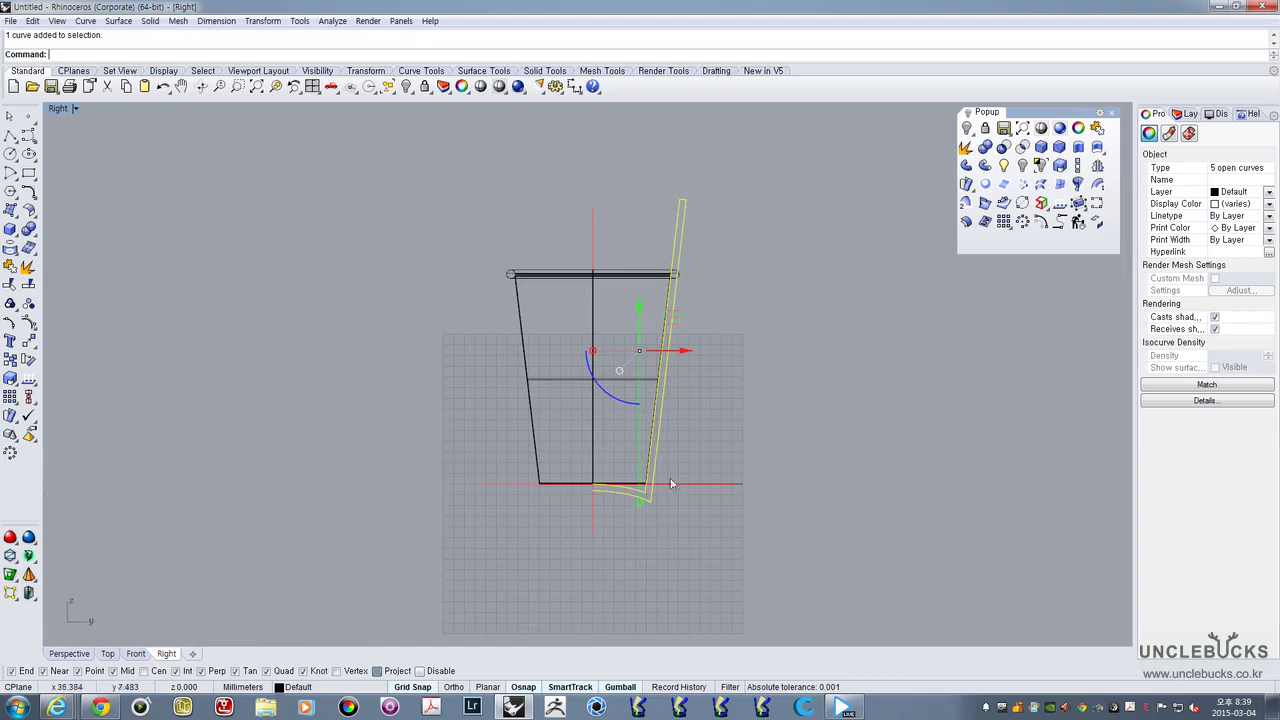
scroll(603, 494, up, 6)
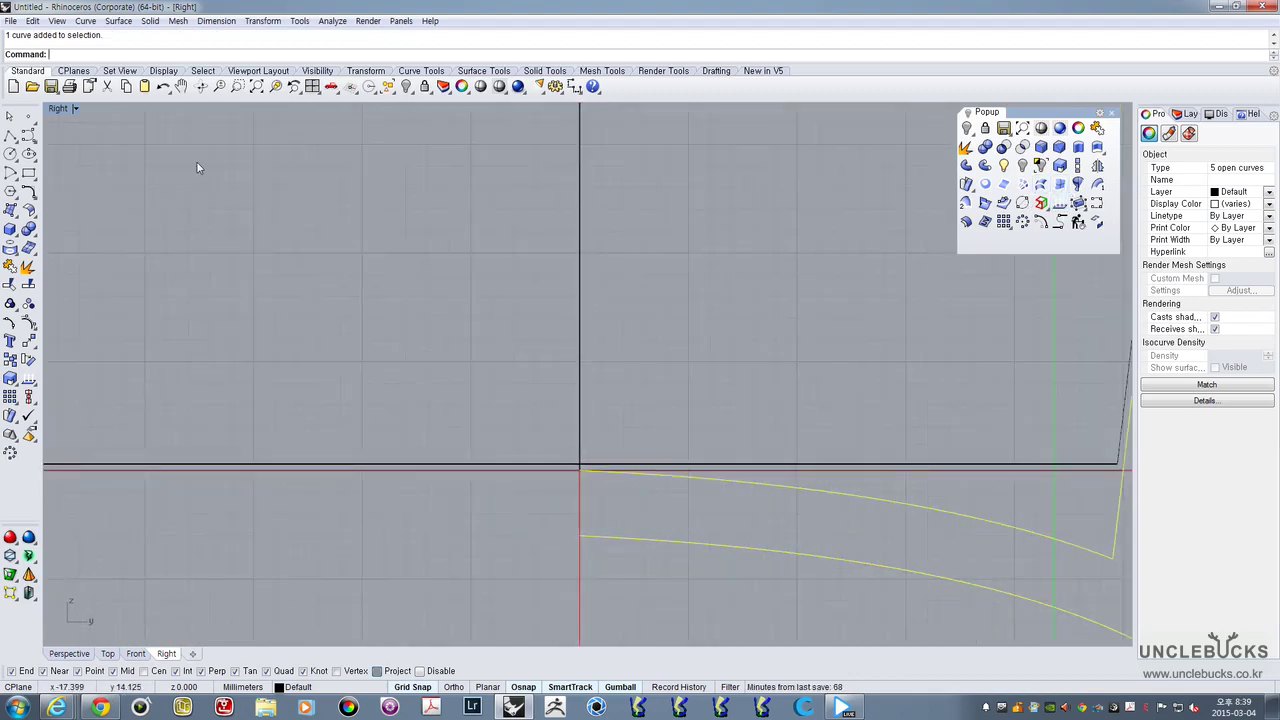
click(1097, 128)
right_drag(930, 405, 478, 415)
scroll(479, 410, down, 4)
In the Perspective view, turn off Project snapping and revolve the joined profile a full circle about the cup's centre axis
click(629, 523)
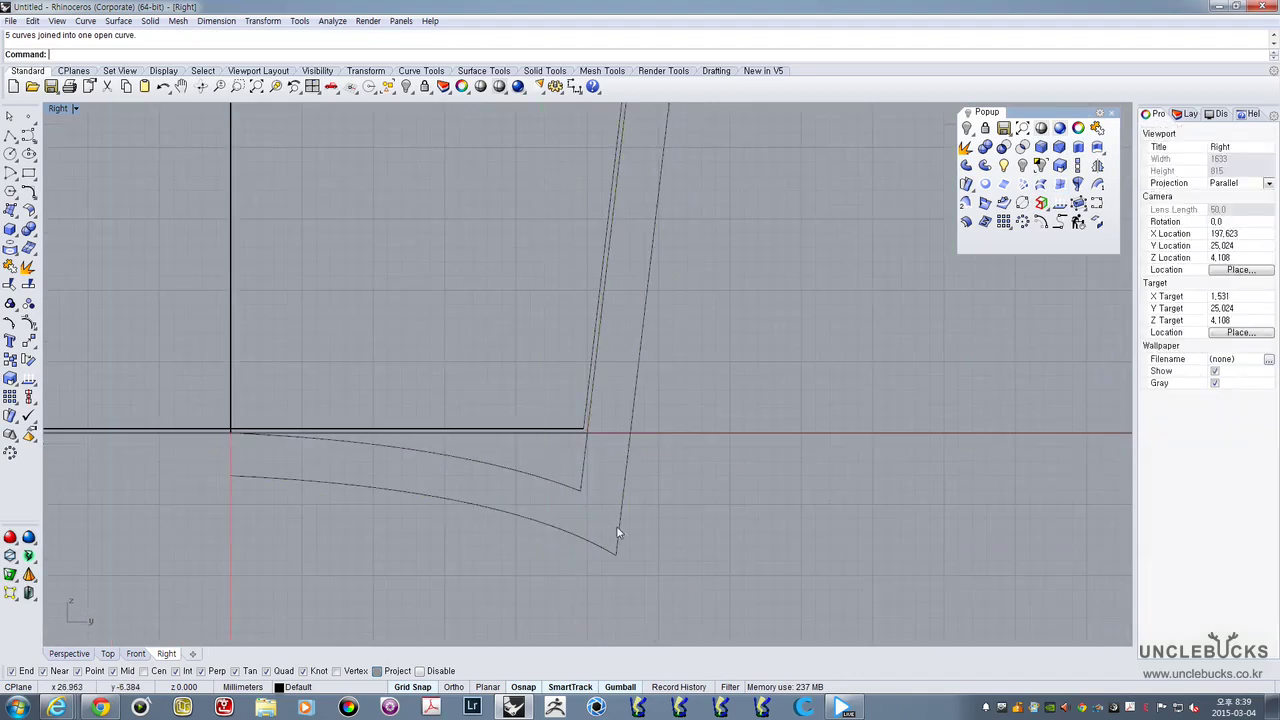
click(619, 527)
scroll(619, 523, down, 18)
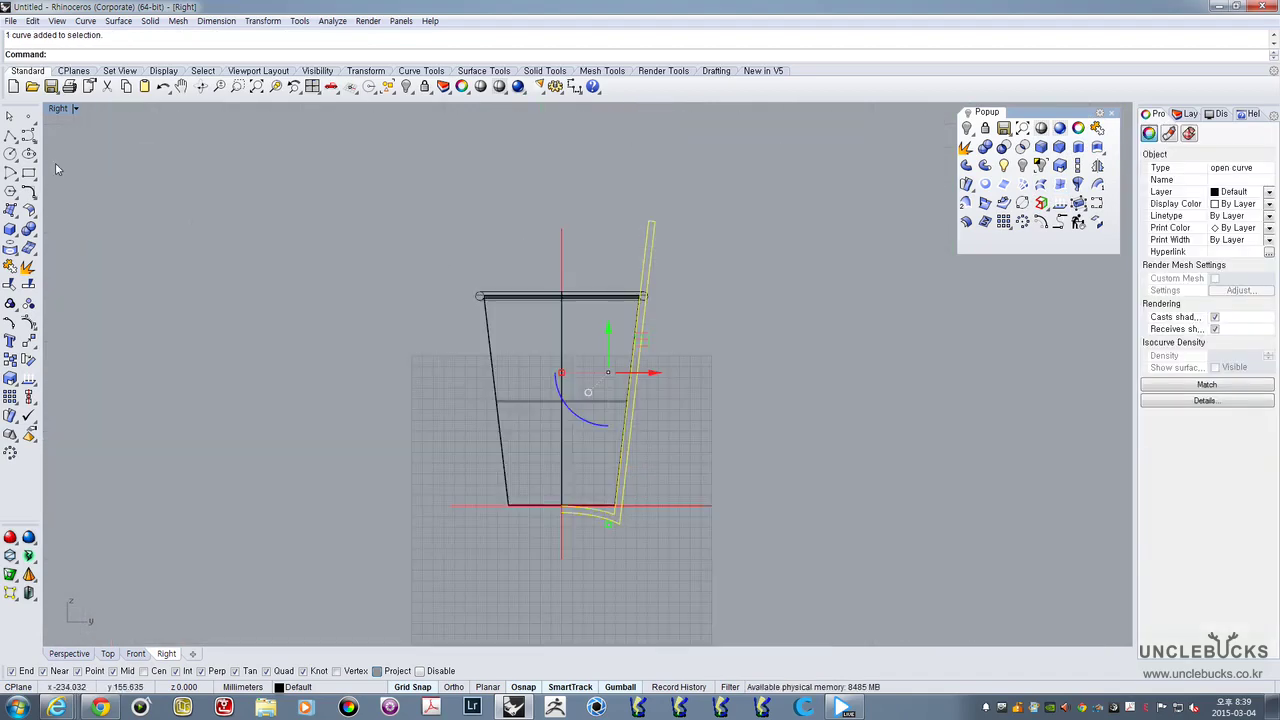
double_click(58, 109)
double_click(612, 109)
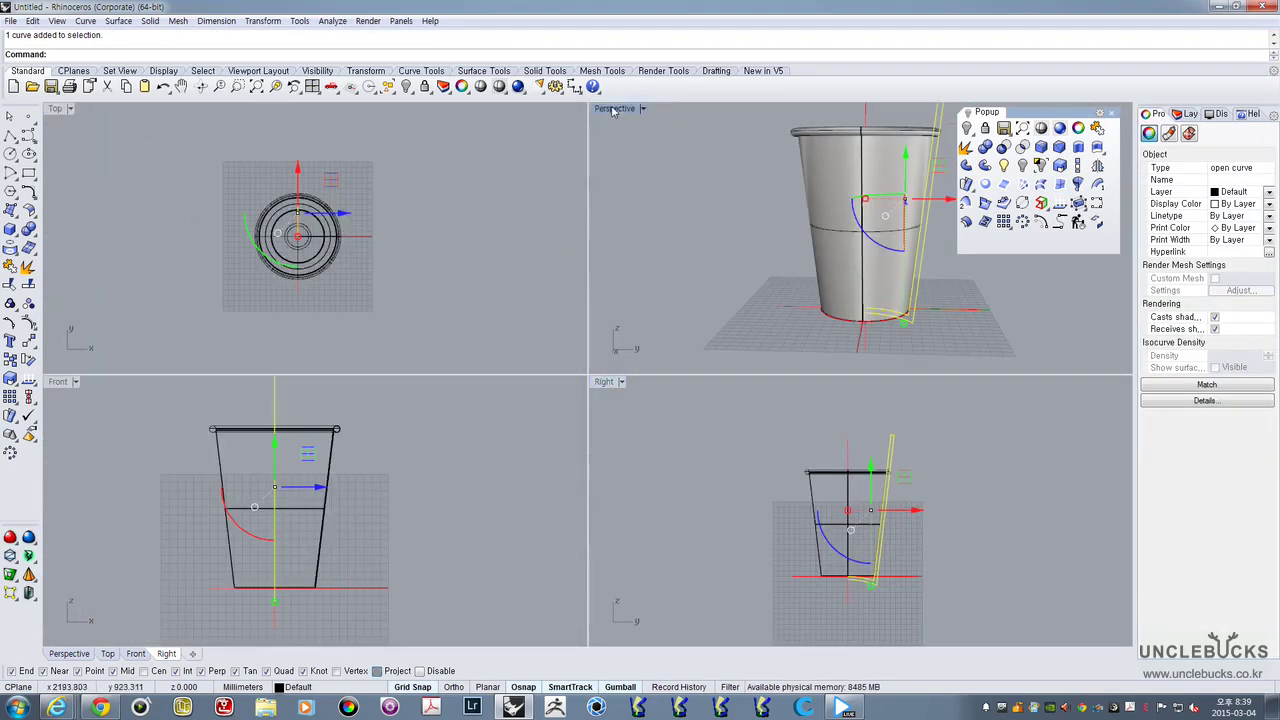
right_drag(583, 191, 572, 359)
scroll(536, 243, down, 2)
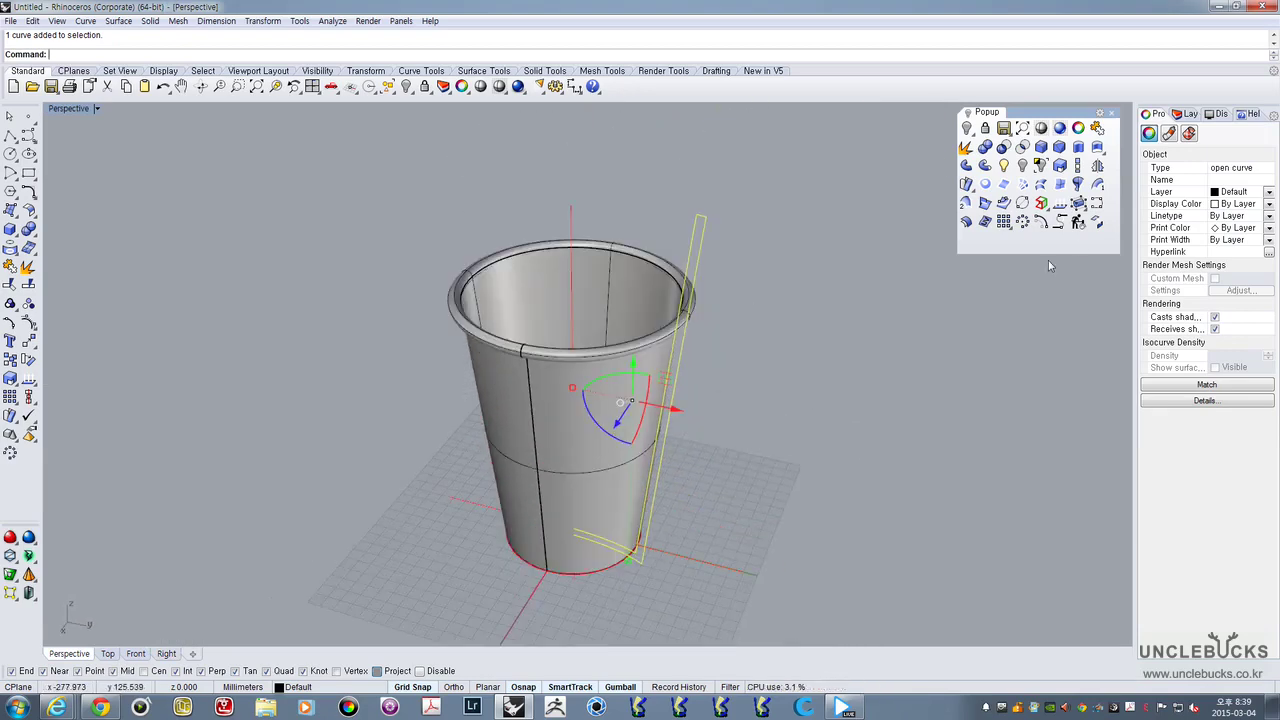
click(1077, 186)
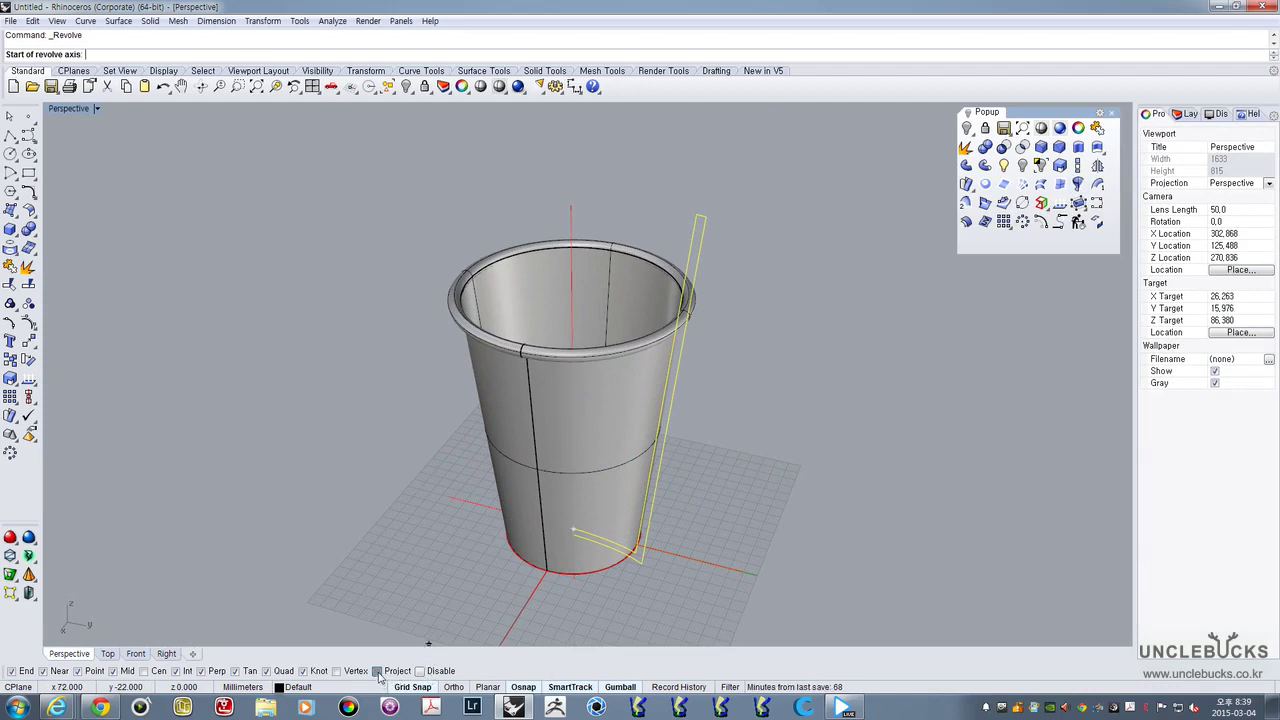
click(571, 206)
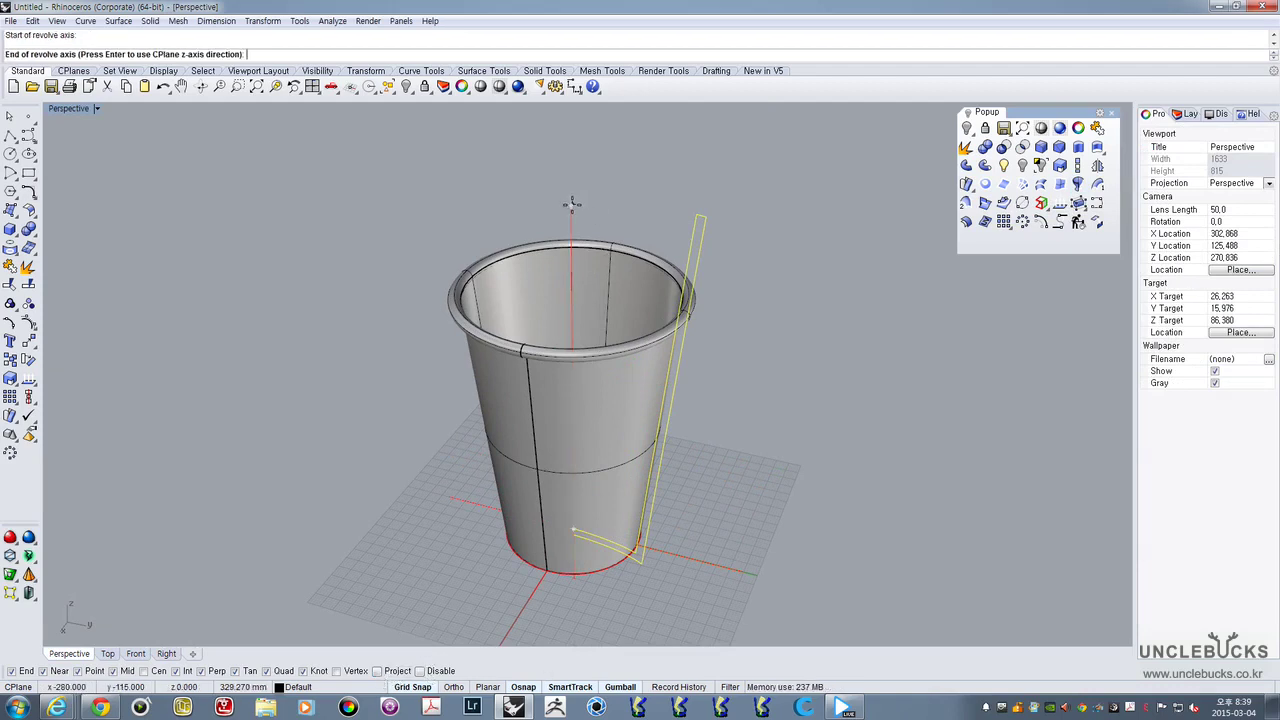
click(570, 312)
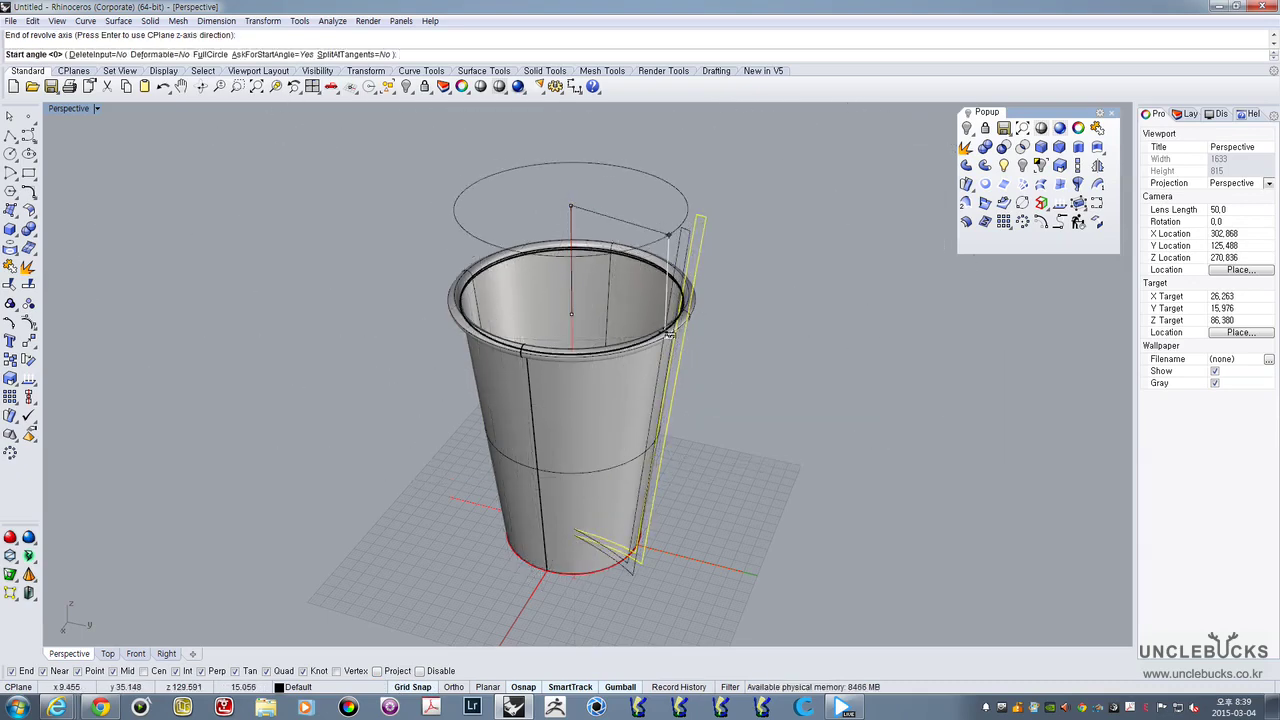
key(Return)
key(Return)
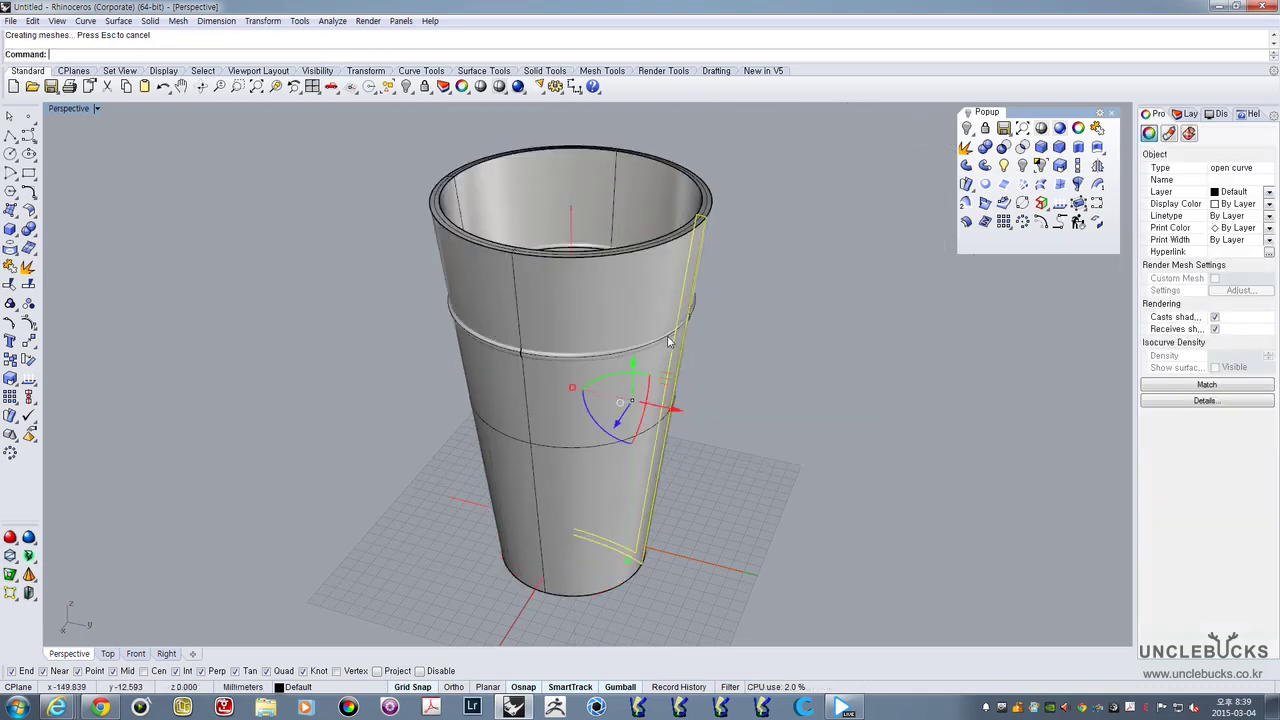
Inspect the revolved holder from below and above, and select its solid
click(801, 307)
right_drag(727, 476, 698, 384)
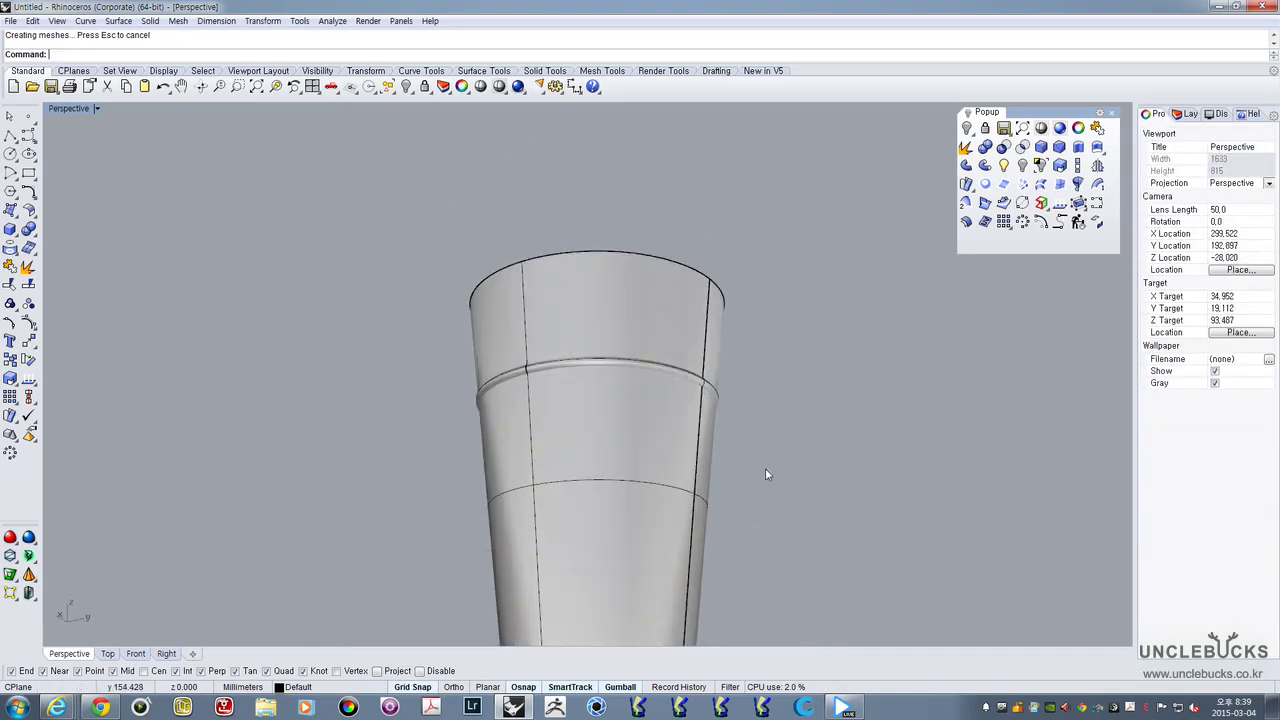
right_drag(765, 474, 670, 308)
click(579, 171)
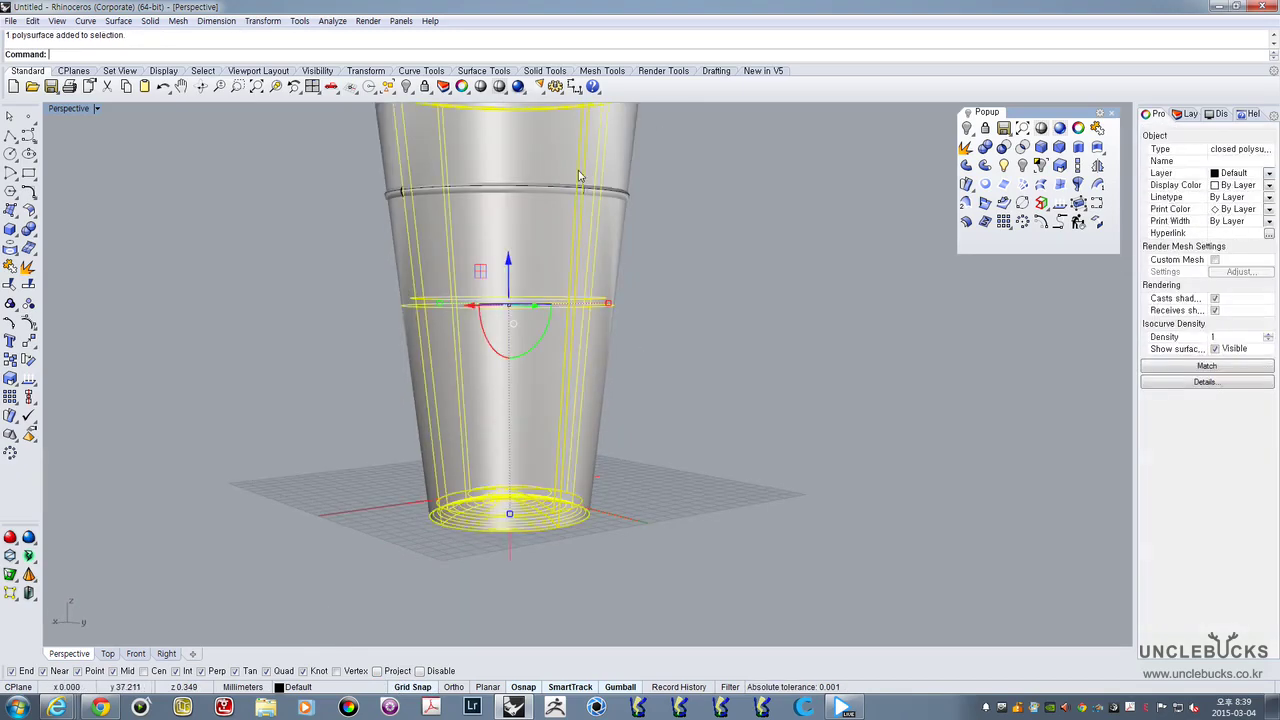
right_drag(578, 176, 675, 514)
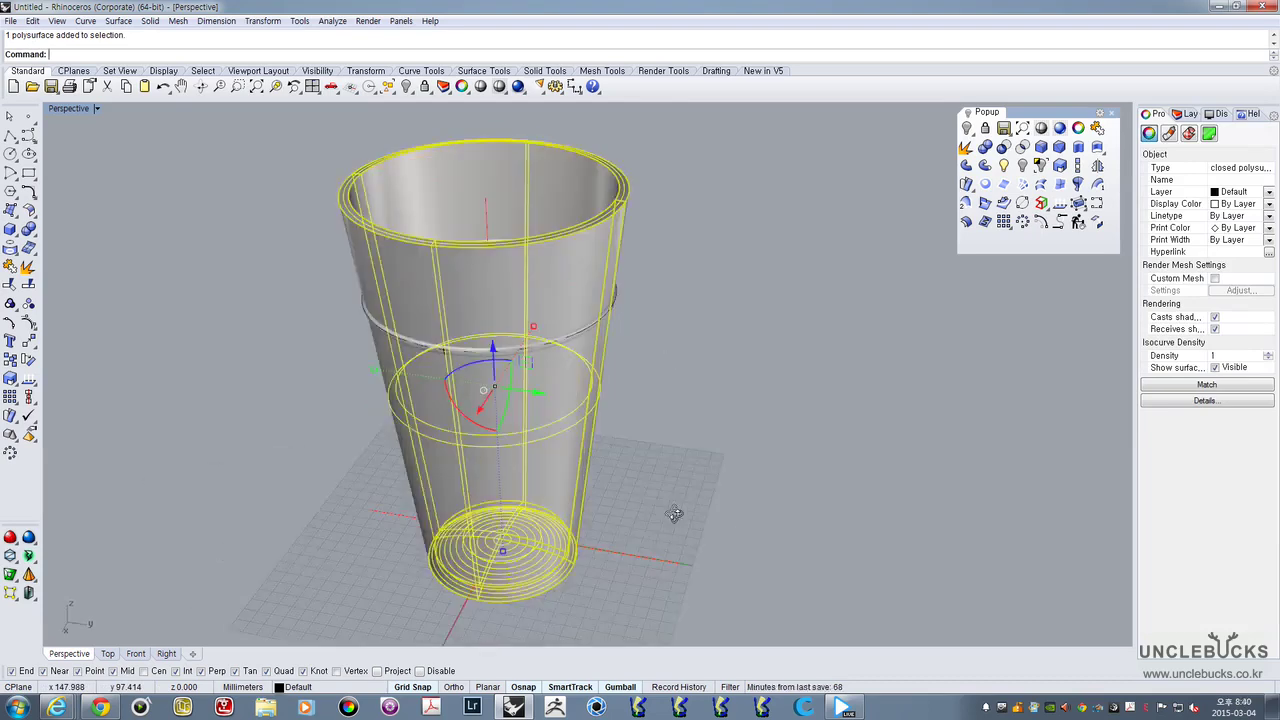
Copy the revolved holder with the gumball about 400 mm along the Y axis, clear of the cup, and select the copy
scroll(669, 484, down, 6)
shift+right_drag(642, 440, 412, 411)
drag(367, 407, 752, 502)
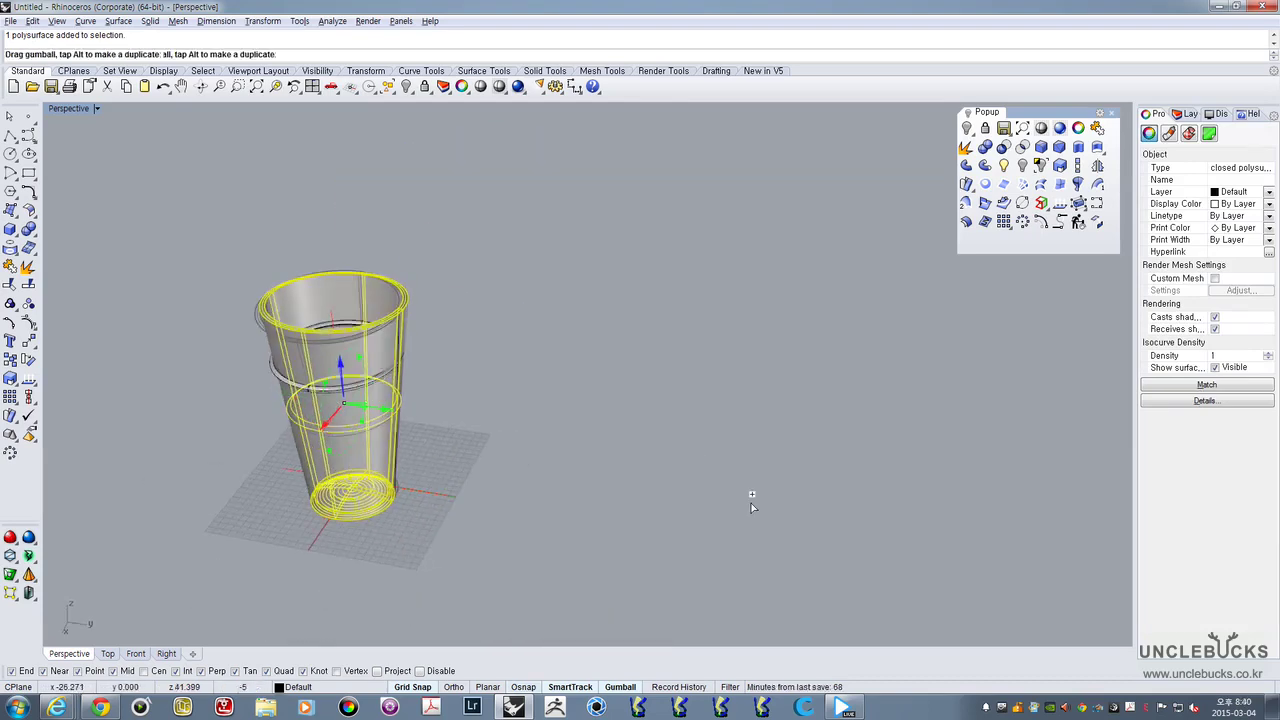
click(752, 507)
click(373, 413)
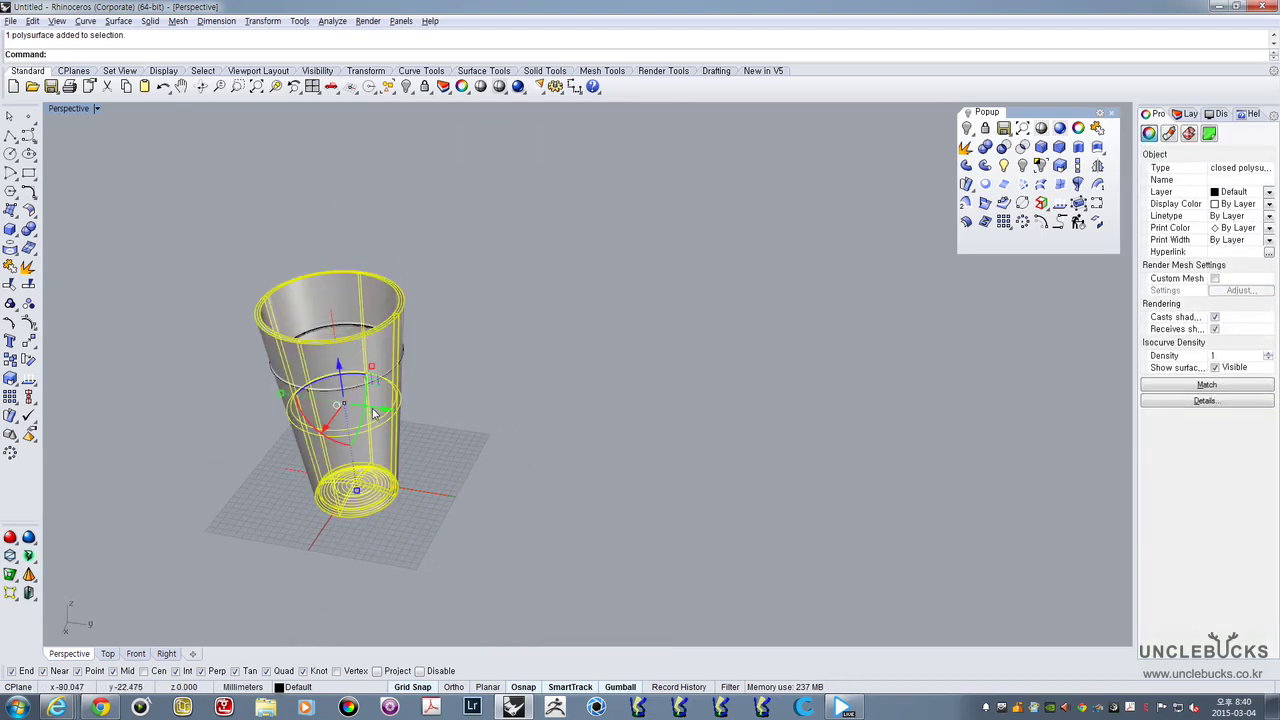
drag(377, 411, 993, 484)
key(alt)
shift+right_drag(993, 484, 662, 417)
right_drag(662, 417, 767, 452)
click(767, 452)
click(676, 511)
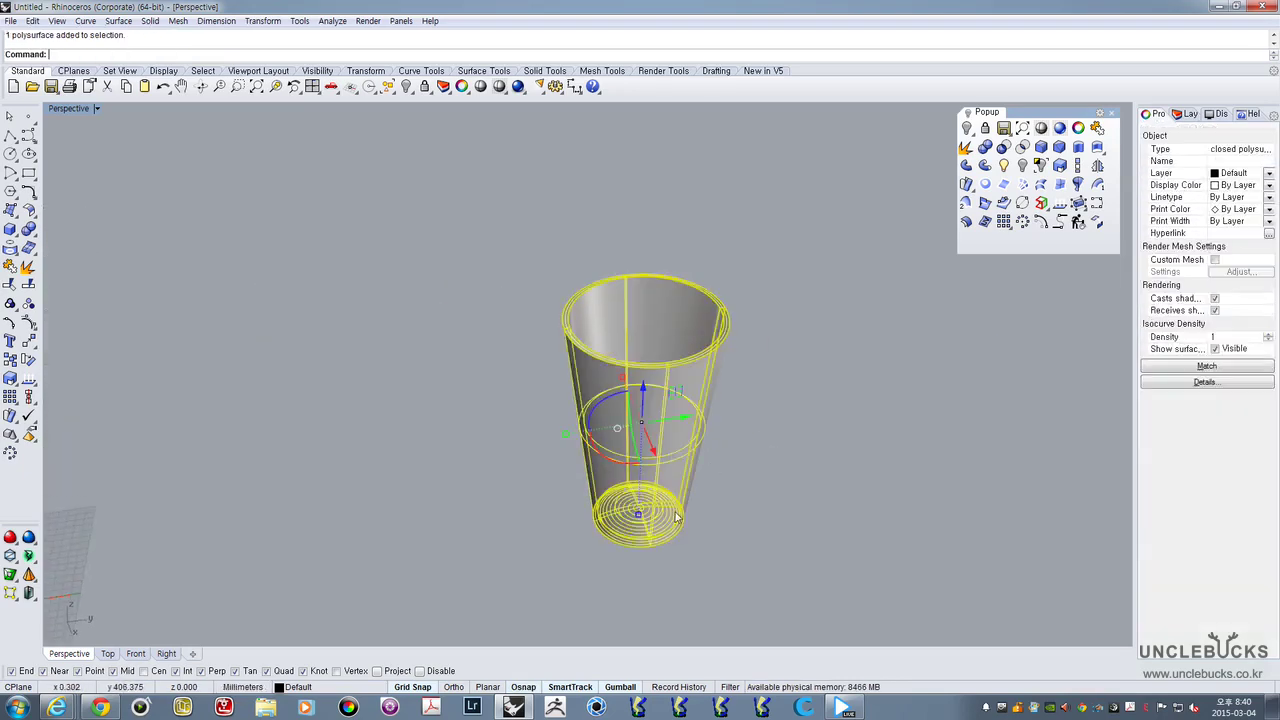
Examine the copied holder's walls and curved underside from several angles
scroll(657, 465, up, 3)
right_drag(664, 428, 619, 378)
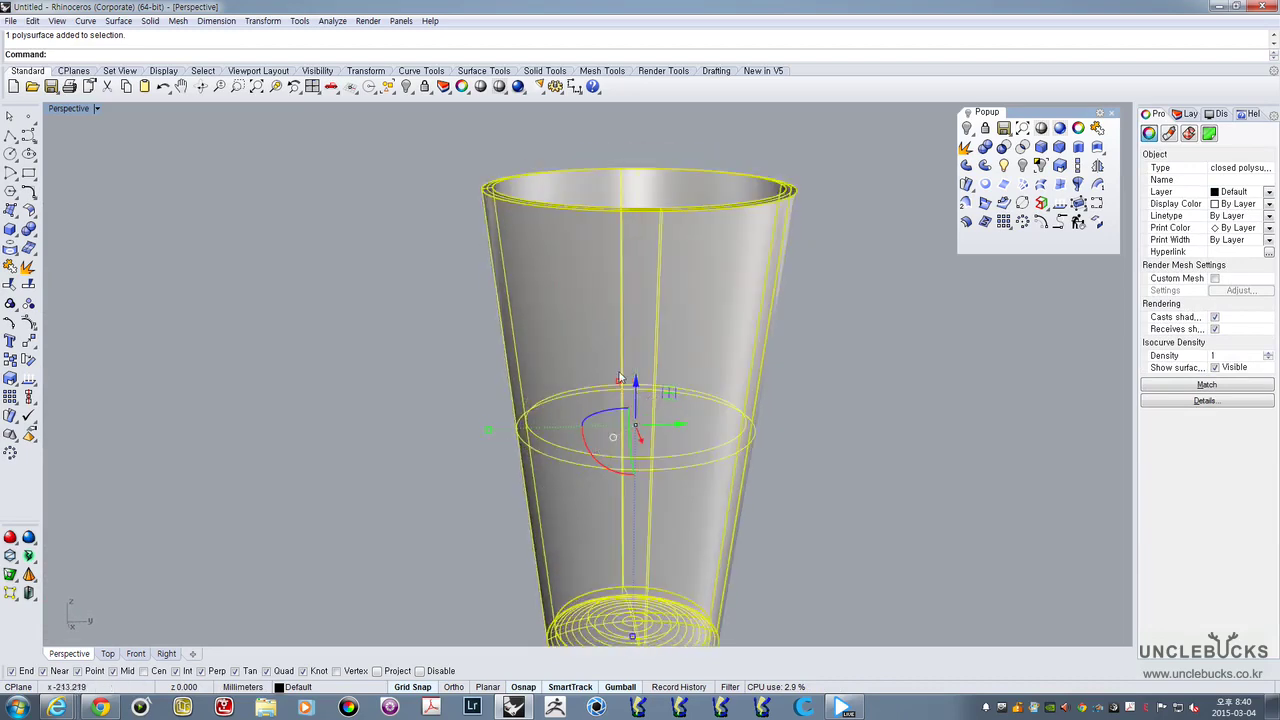
click(627, 688)
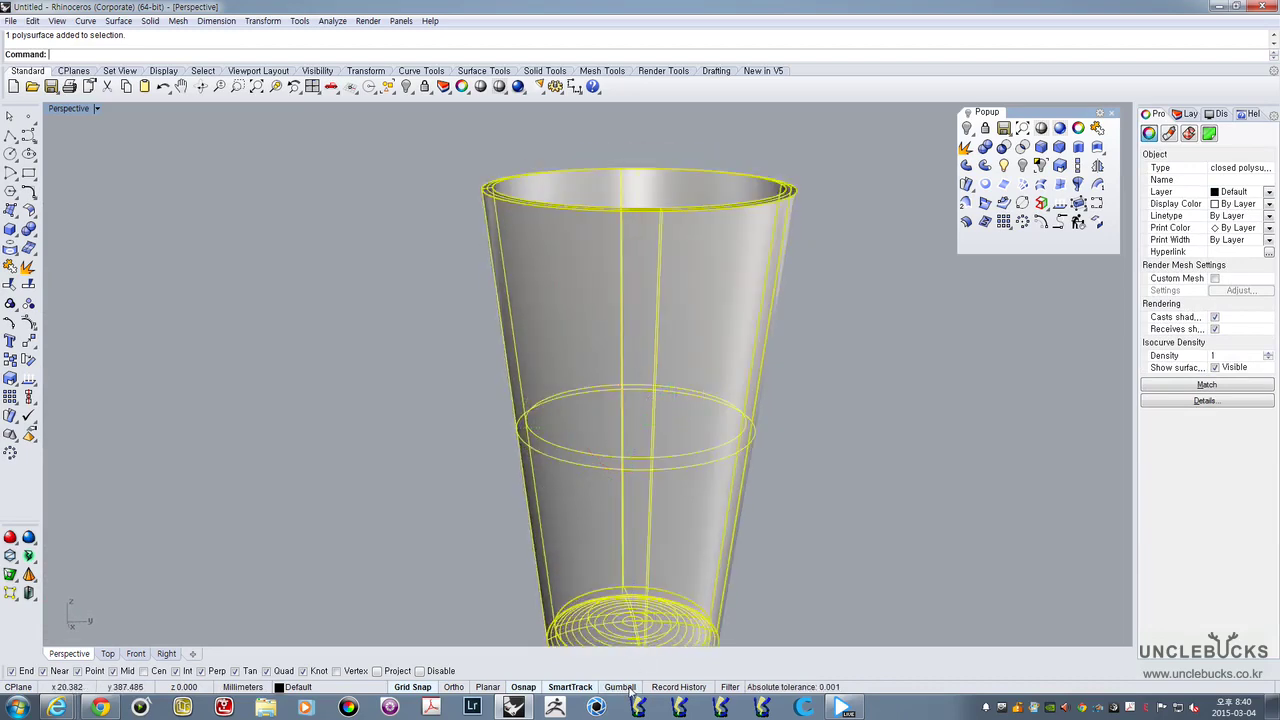
click(629, 688)
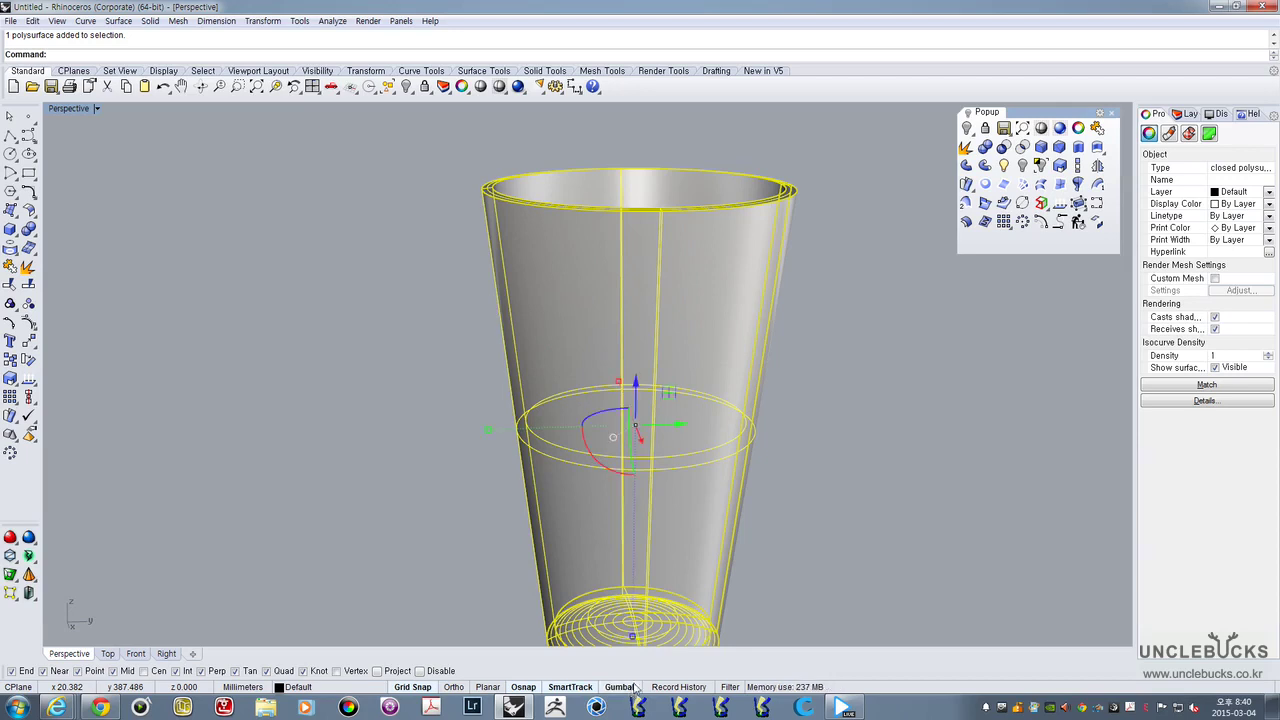
right_drag(836, 482, 808, 502)
shift+right_drag(757, 467, 658, 411)
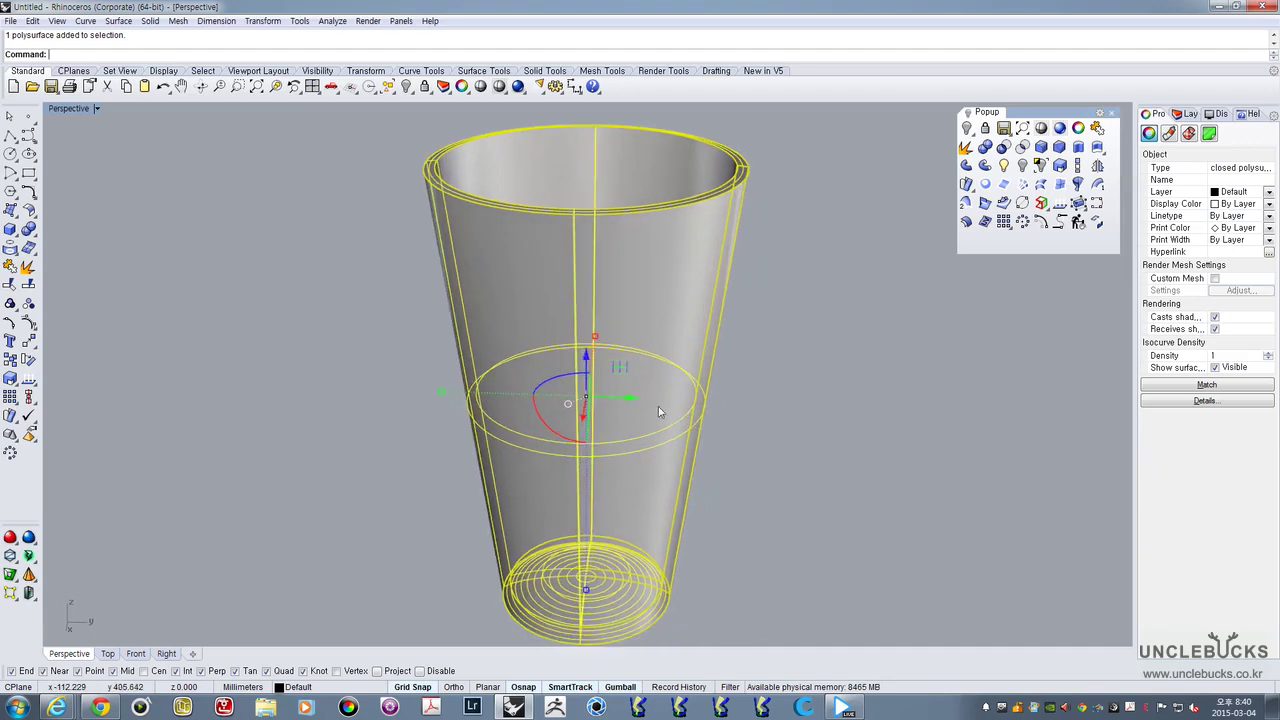
right_drag(770, 402, 722, 240)
scroll(737, 298, down, 2)
right_drag(737, 298, 747, 350)
click(736, 454)
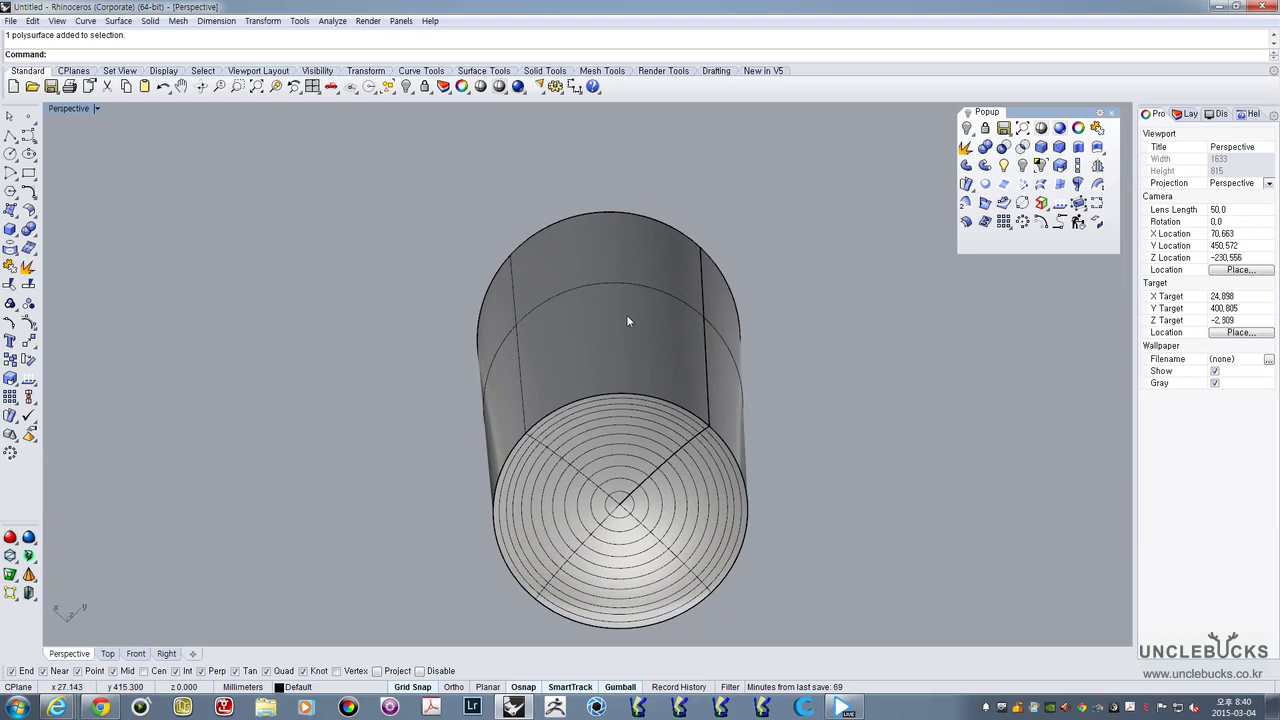
Select the copied holder and examine its wall and curved base from below and from the side
right_drag(623, 320, 688, 463)
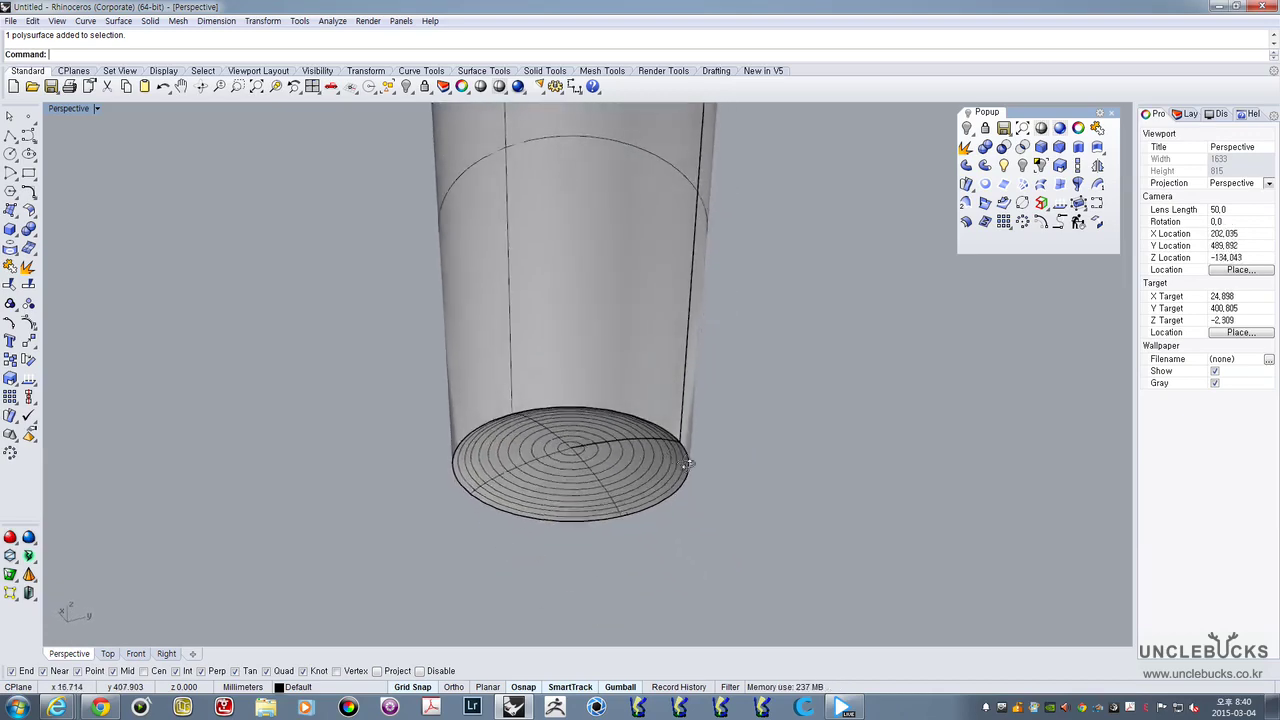
scroll(680, 431, up, 12)
right_drag(574, 420, 579, 455)
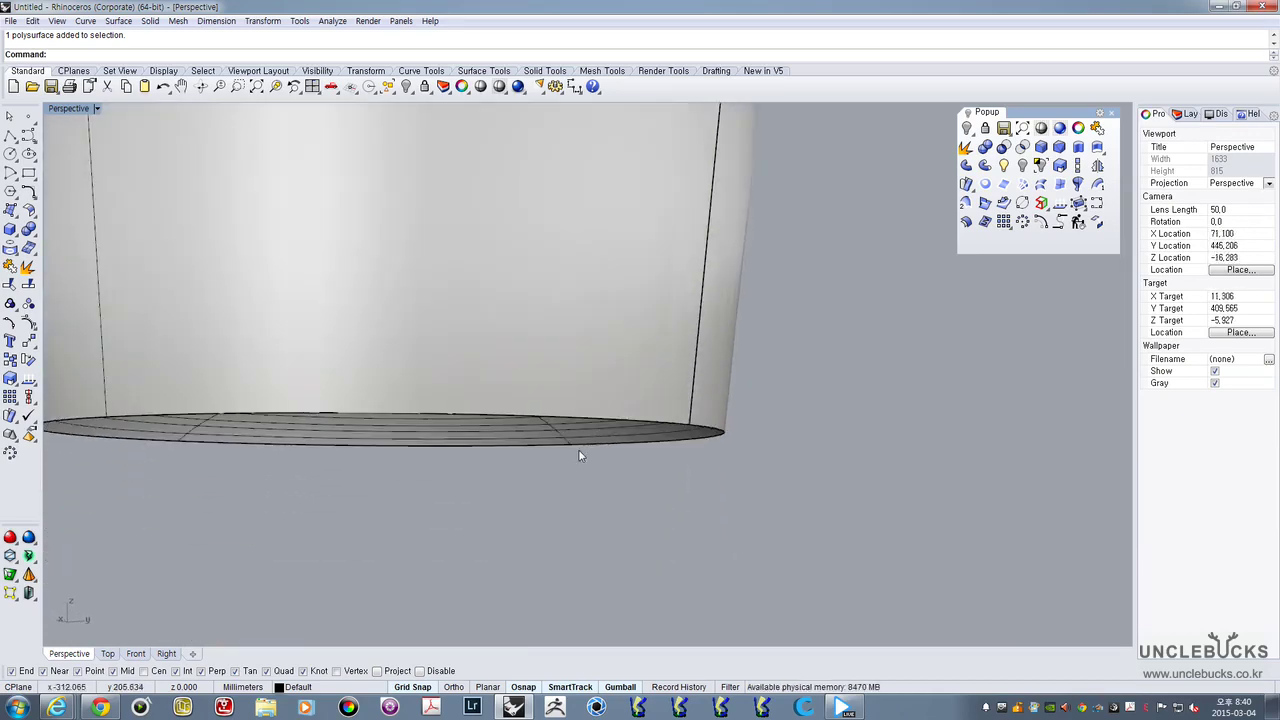
click(580, 444)
right_drag(626, 394, 594, 420)
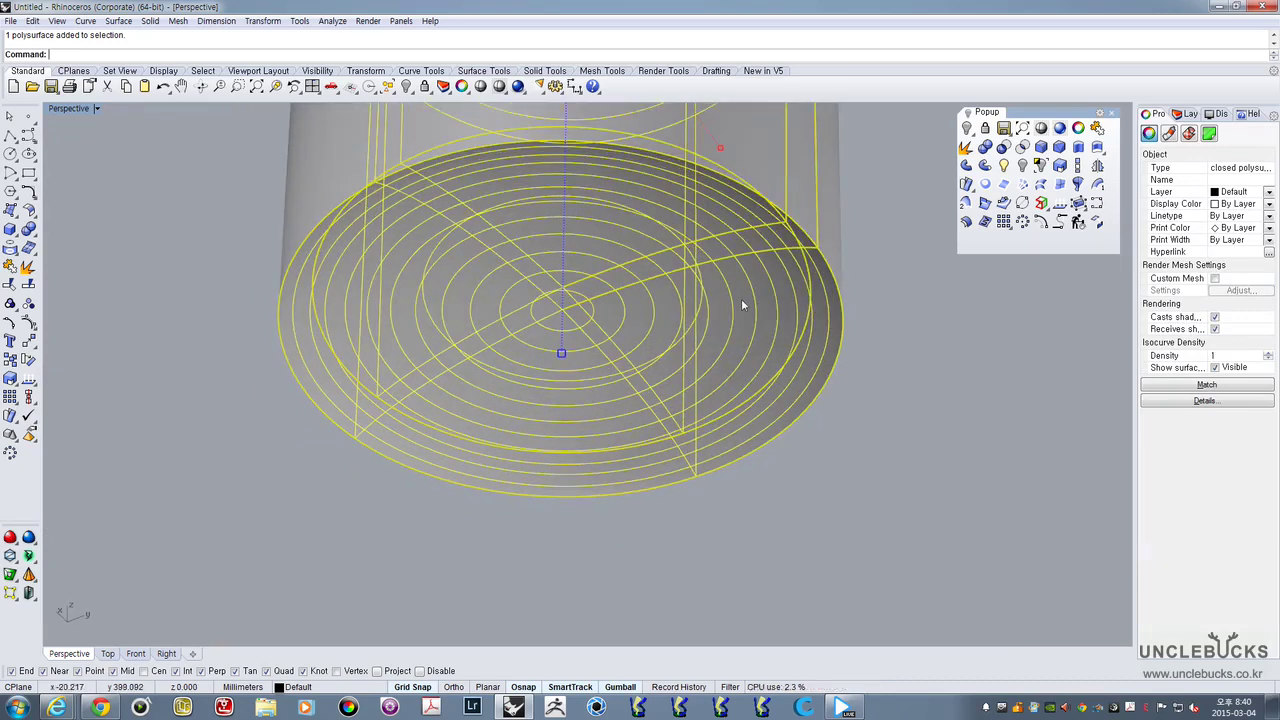
right_drag(434, 242, 344, 370)
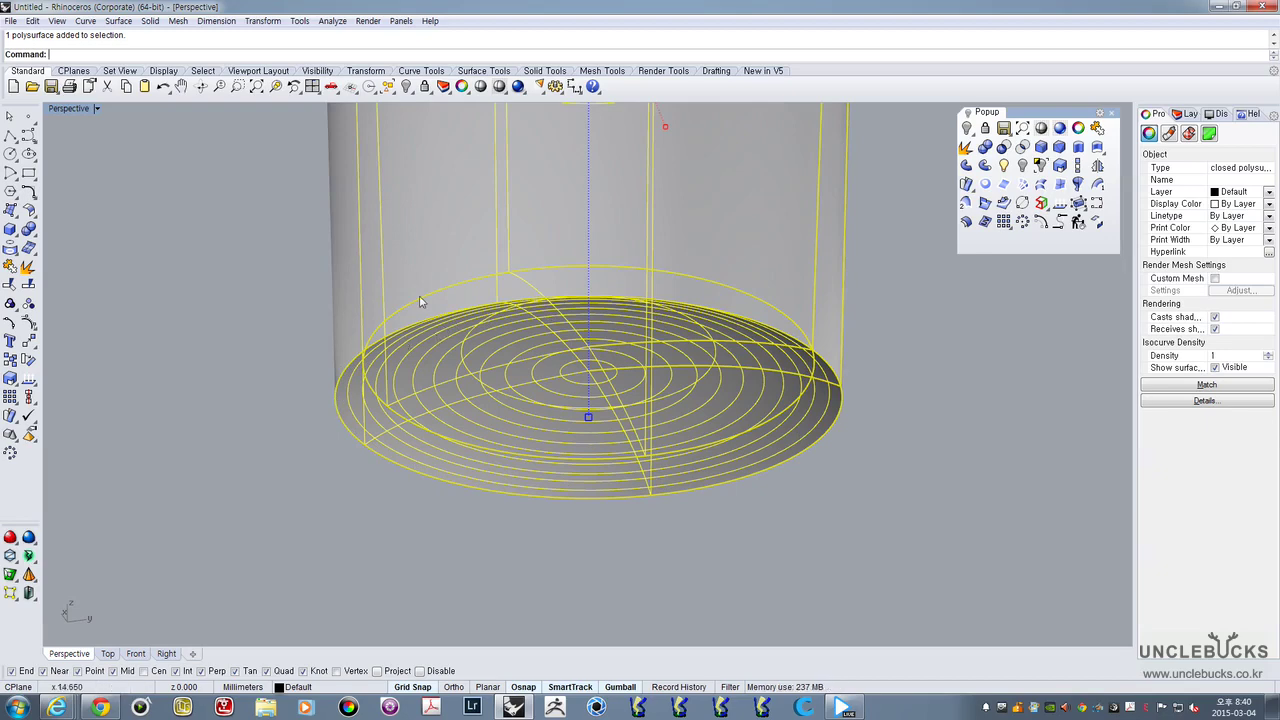
right_drag(420, 302, 553, 373)
shift+right_drag(600, 526, 578, 390)
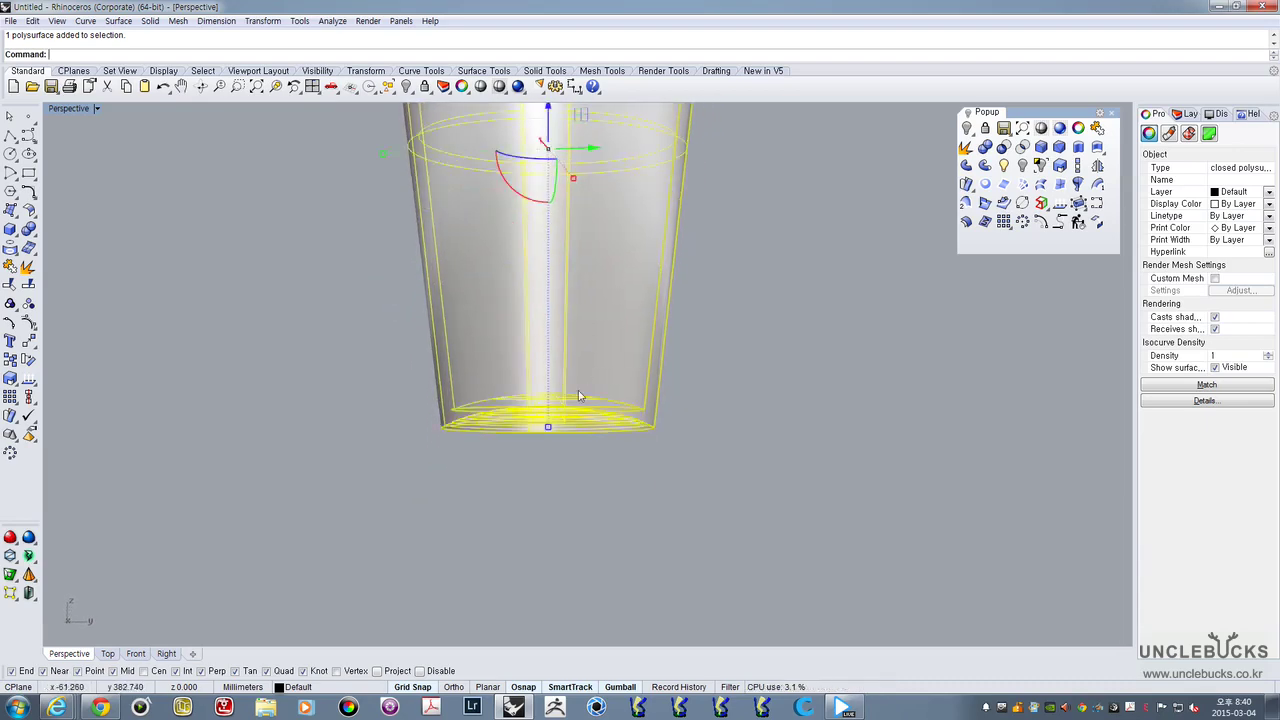
scroll(578, 391, up, 8)
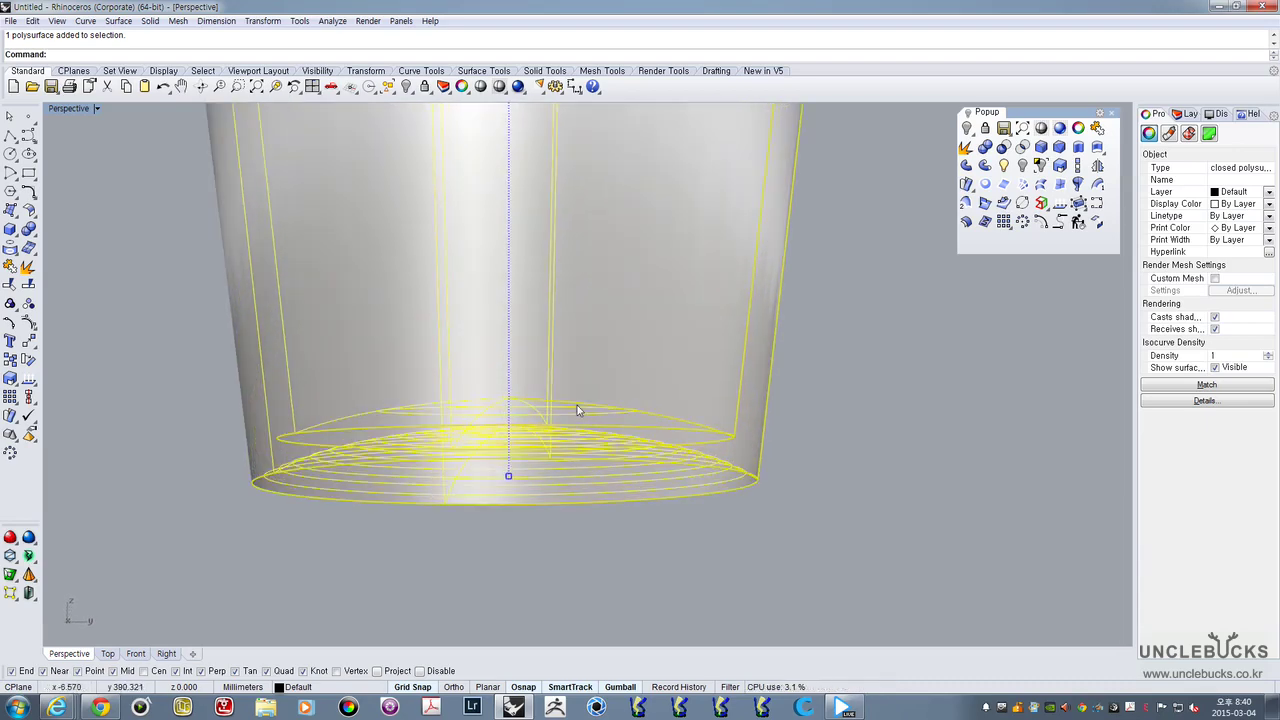
In the Front view, draw an arc by start, end and through point, rising diagonally across the holder and bulging toward its lower right
double_click(68, 112)
right_drag(394, 484, 367, 519)
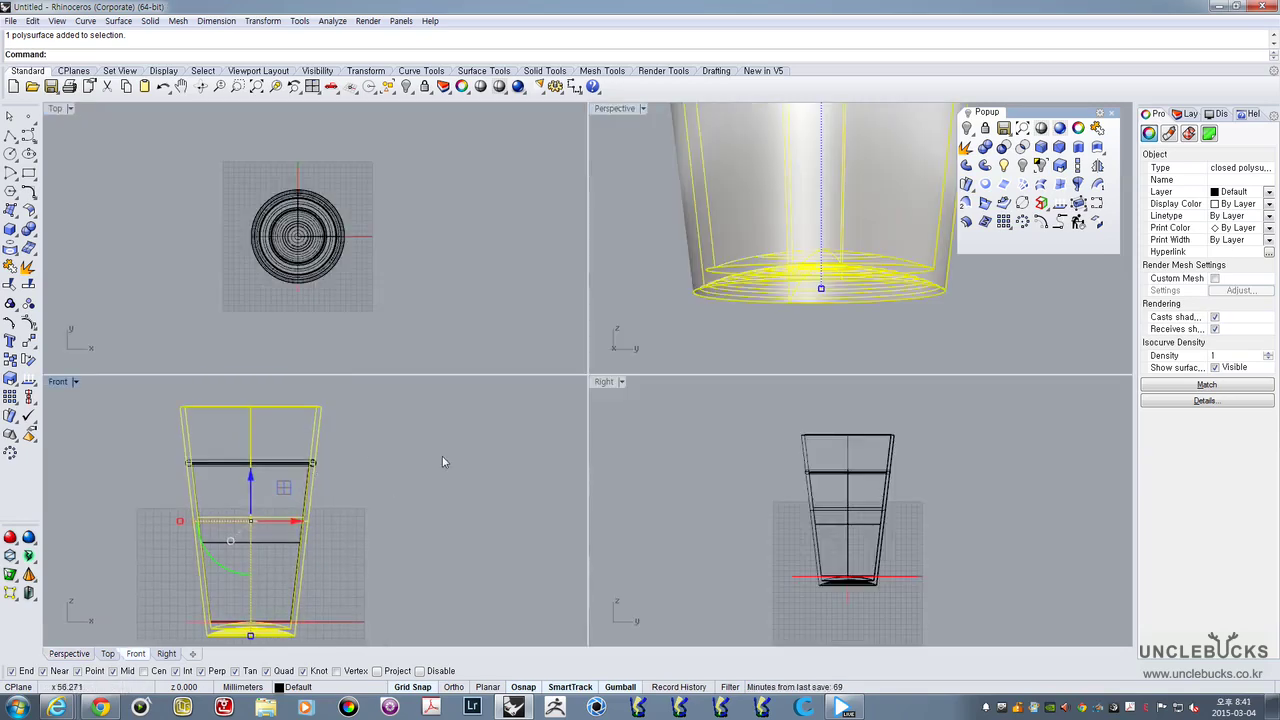
double_click(59, 383)
right_drag(437, 421, 385, 463)
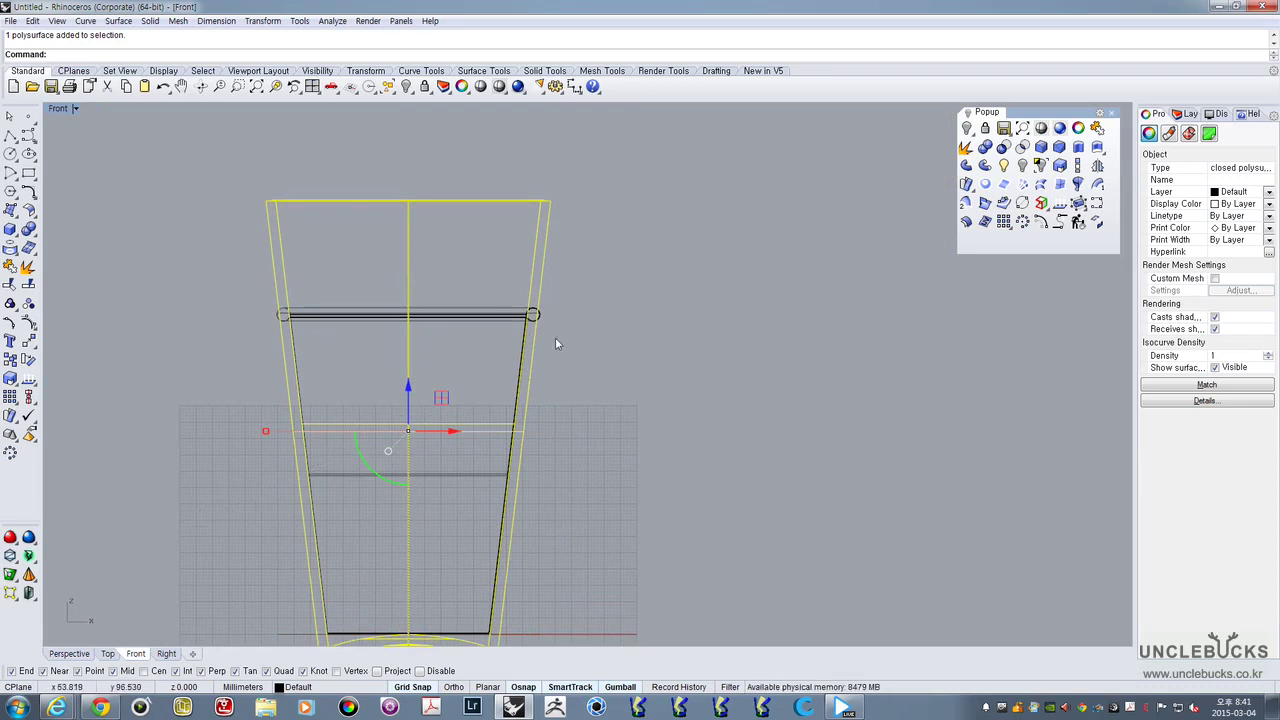
scroll(623, 298, down, 3)
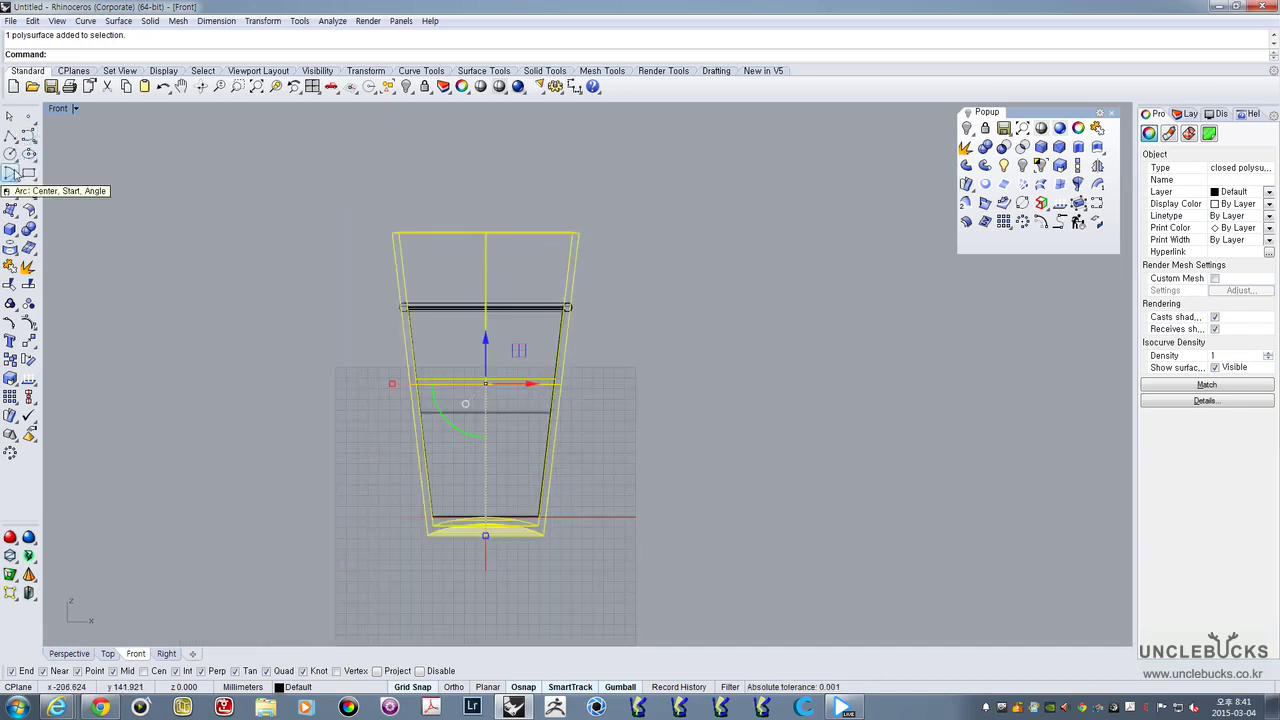
click(11, 175)
click(30, 178)
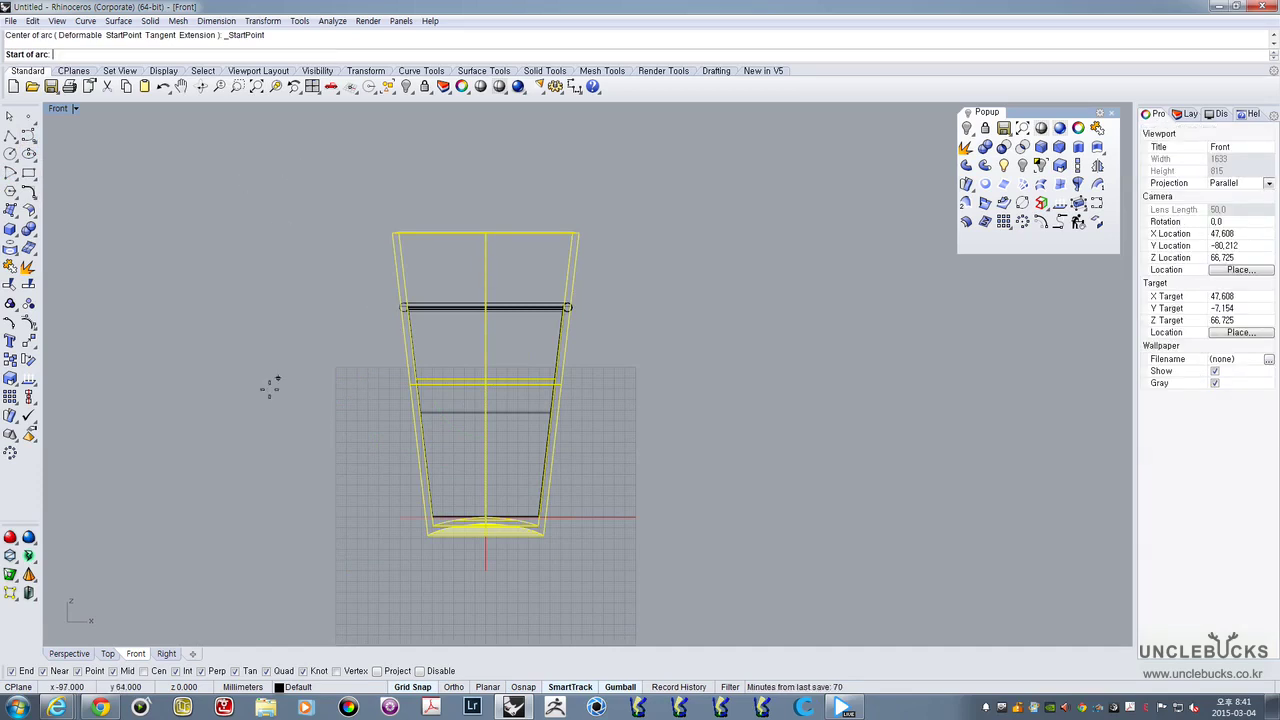
click(184, 500)
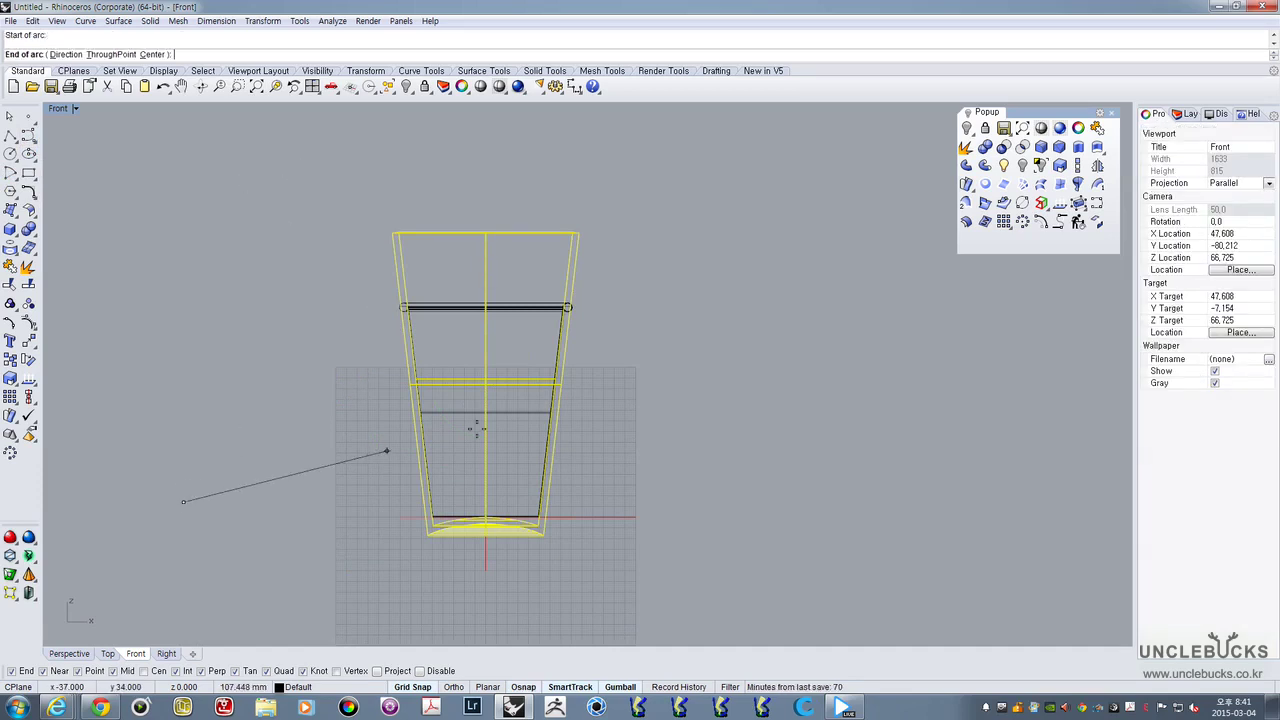
right_drag(660, 249, 499, 446)
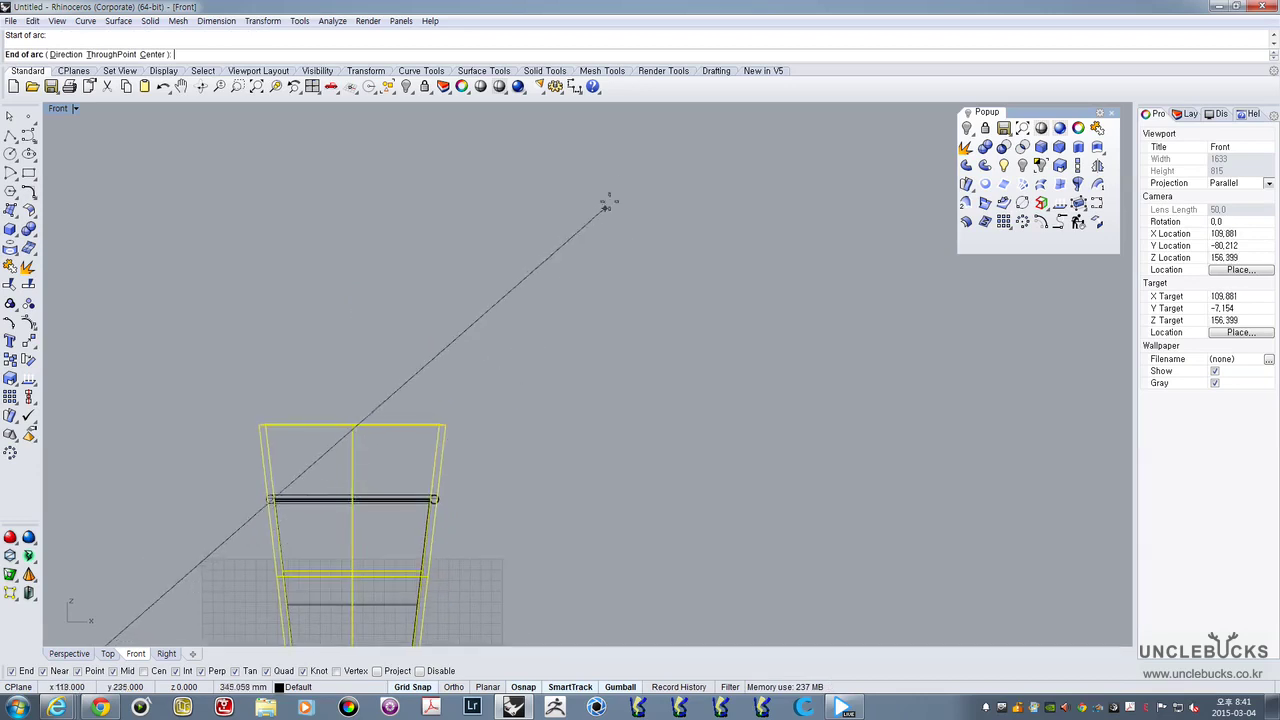
click(612, 181)
right_drag(272, 390, 306, 294)
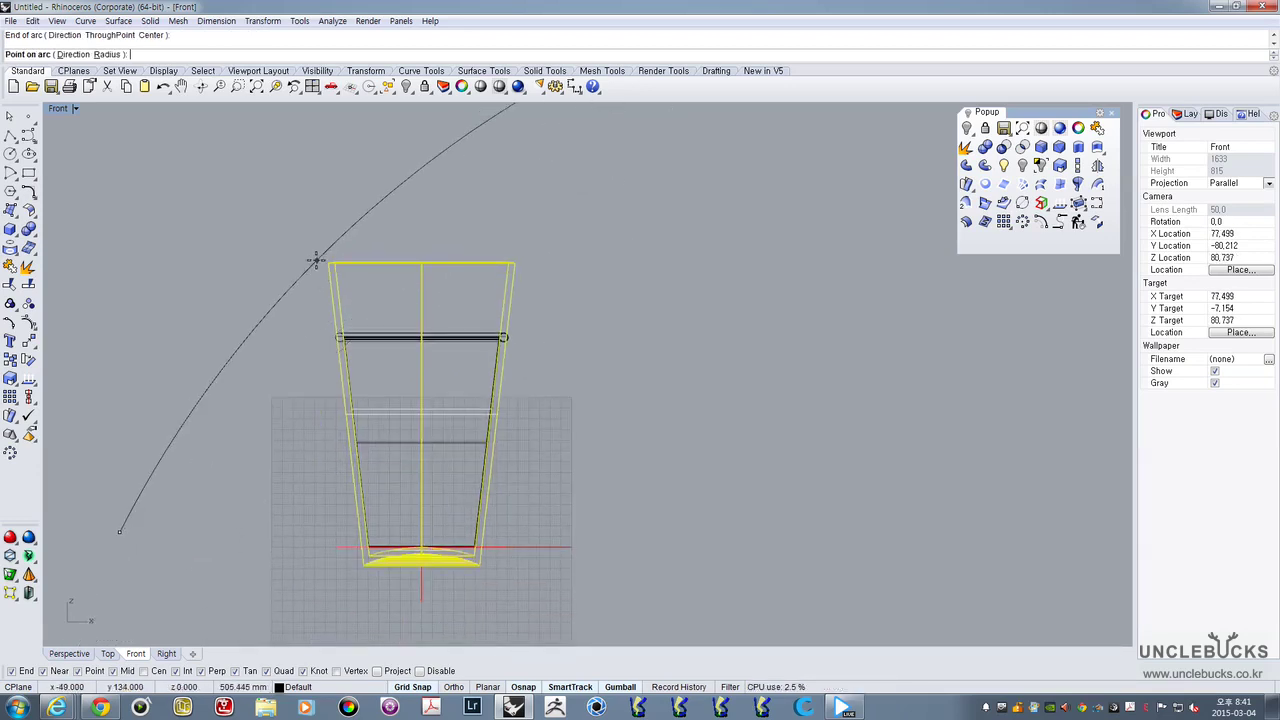
scroll(327, 267, down, 3)
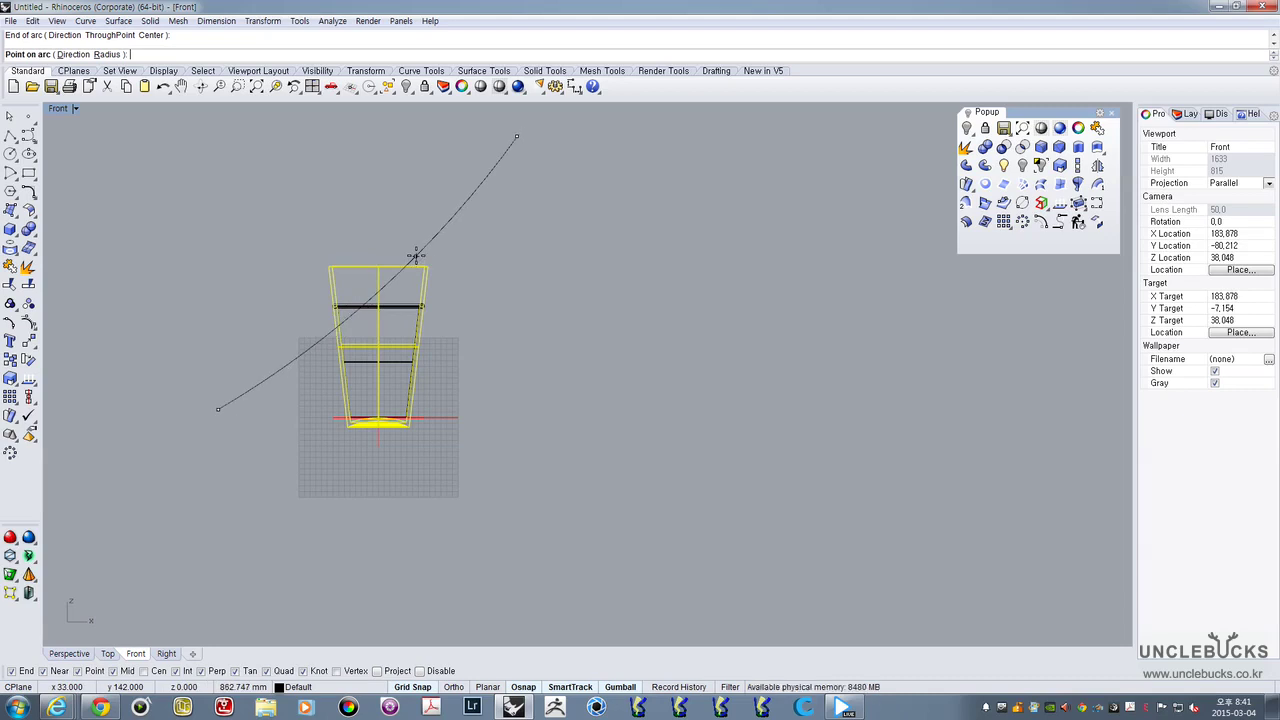
scroll(417, 259, up, 2)
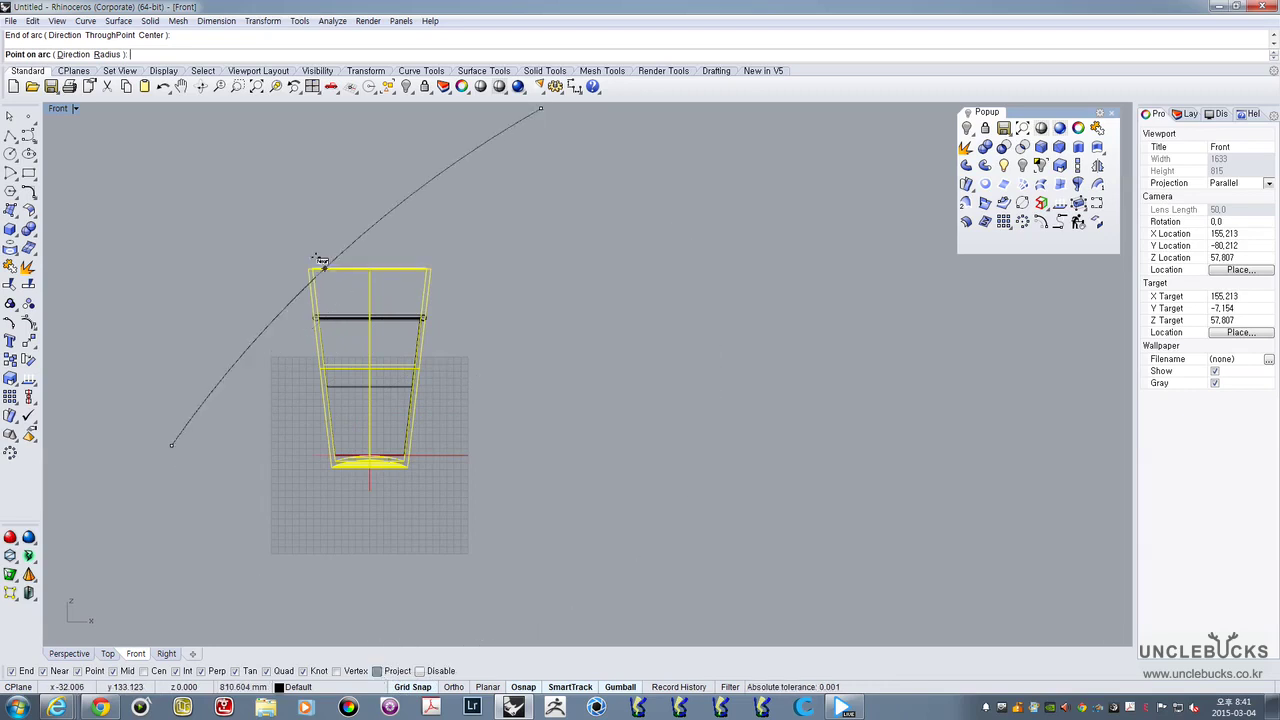
scroll(280, 222, up, 2)
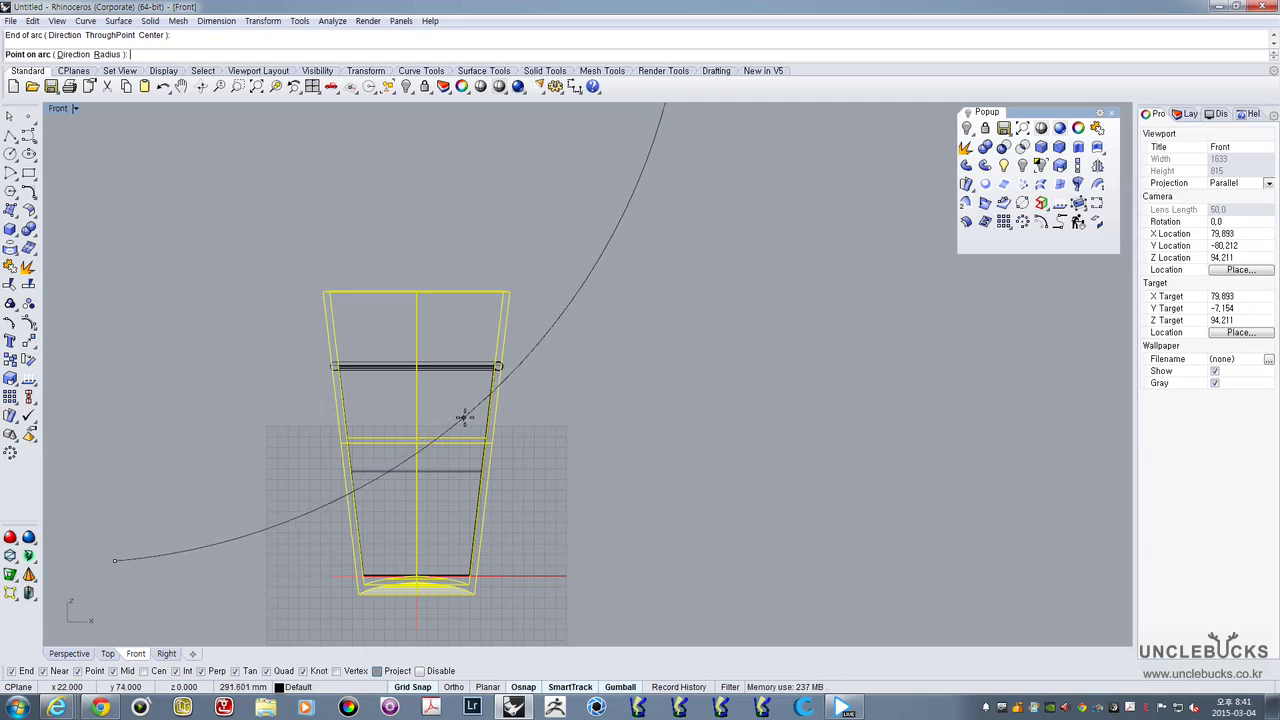
click(462, 417)
click(538, 342)
scroll(606, 317, down, 4)
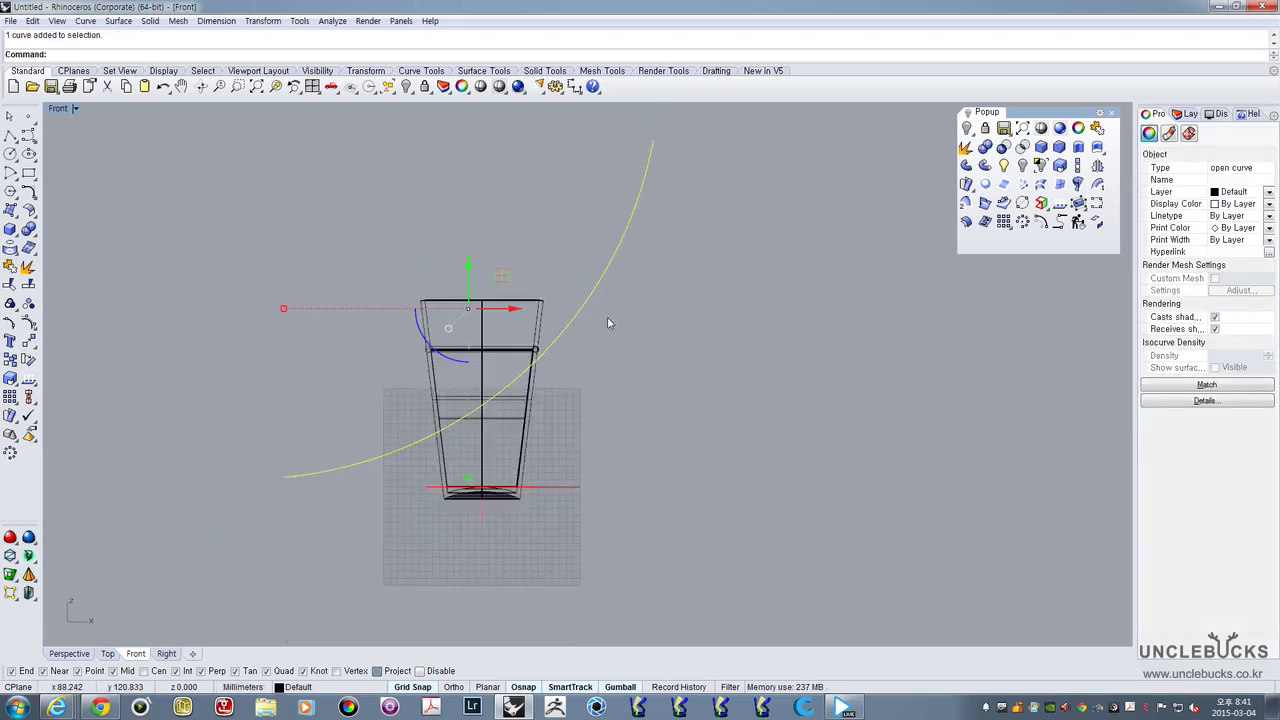
right_drag(607, 316, 591, 362)
scroll(546, 388, up, 4)
click(515, 361)
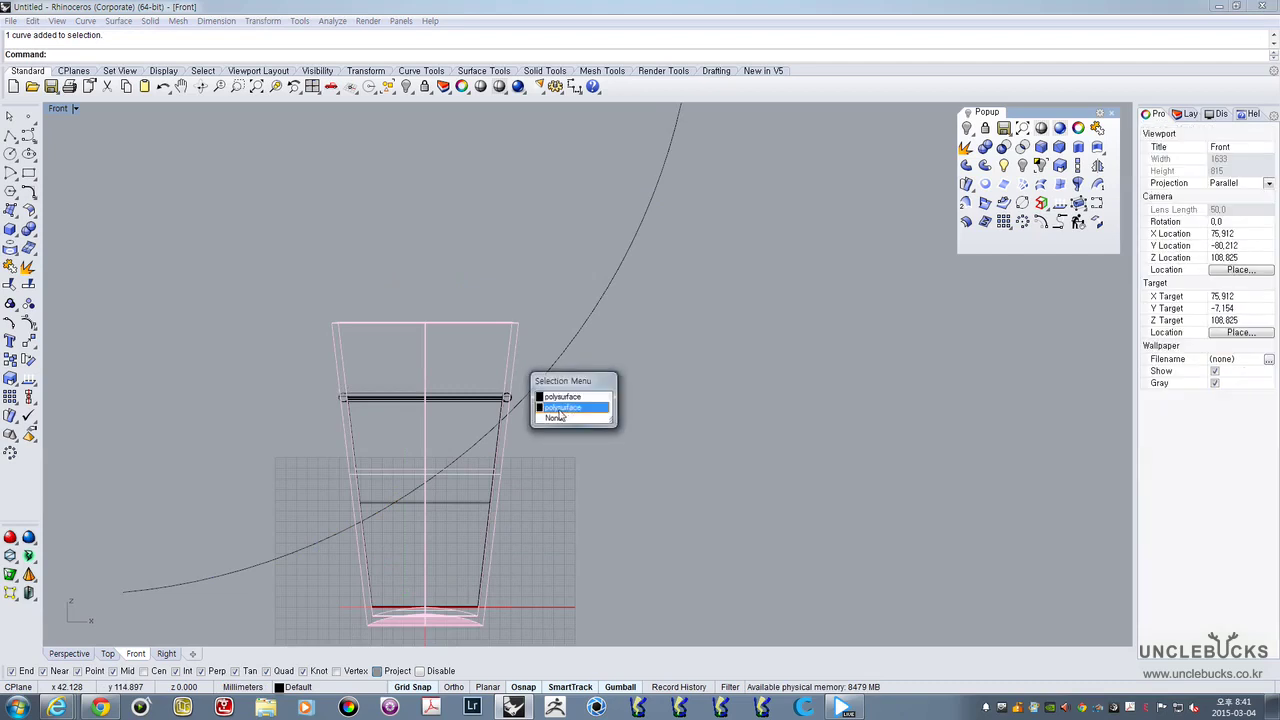
drag(619, 348, 561, 327)
click(533, 350)
right_drag(531, 349, 524, 330)
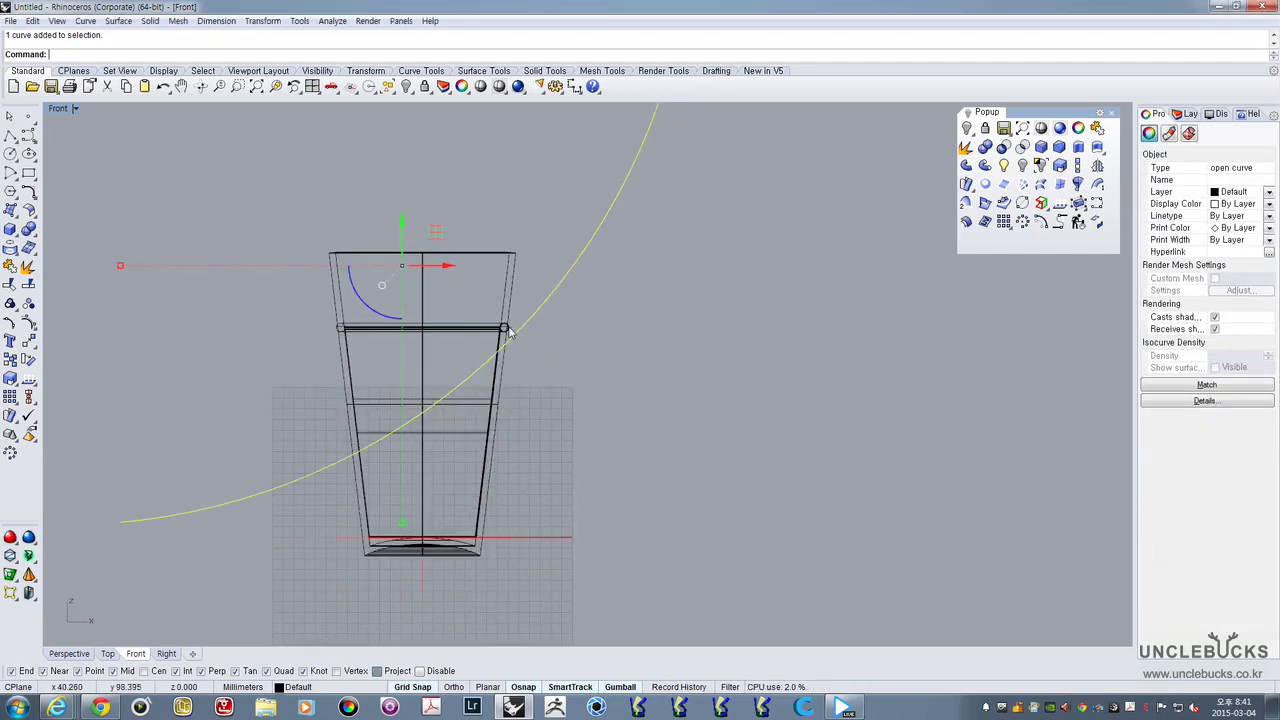
scroll(513, 337, up, 4)
click(546, 292)
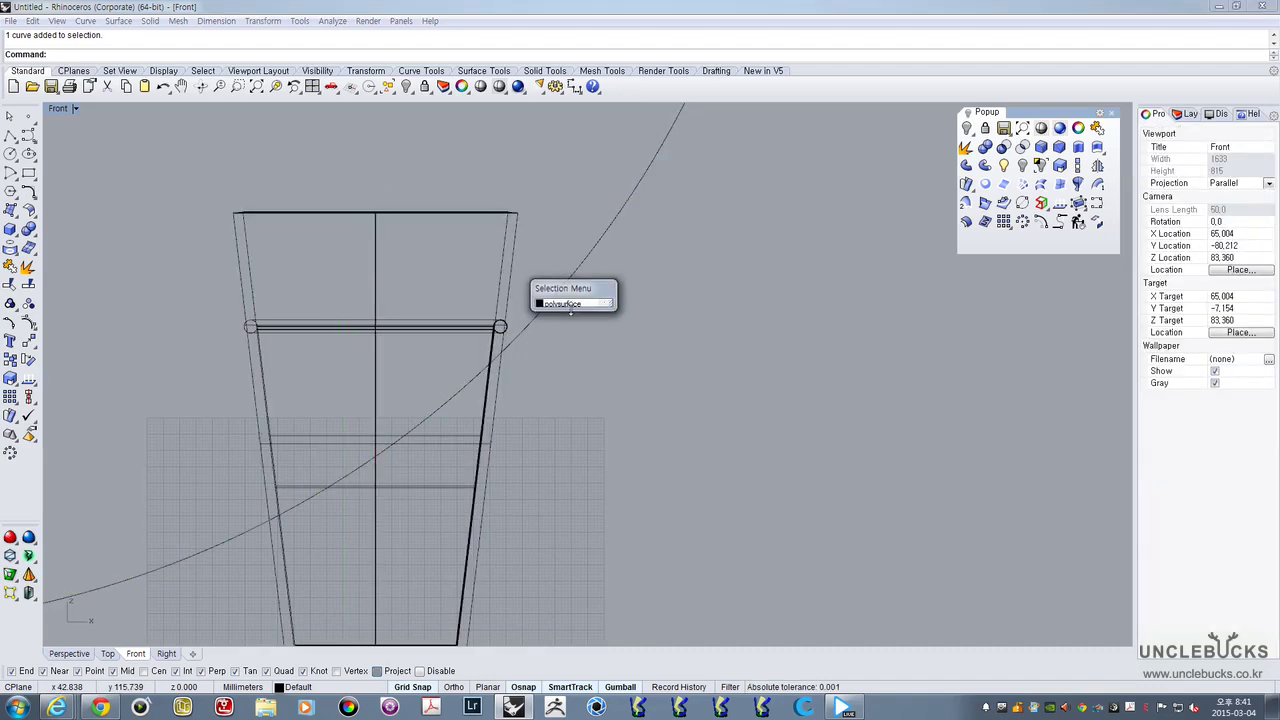
drag(572, 380, 572, 405)
Trim the copied holder with the arc as cutter, removing the part above the curve
click(569, 277)
right_drag(565, 185, 636, 208)
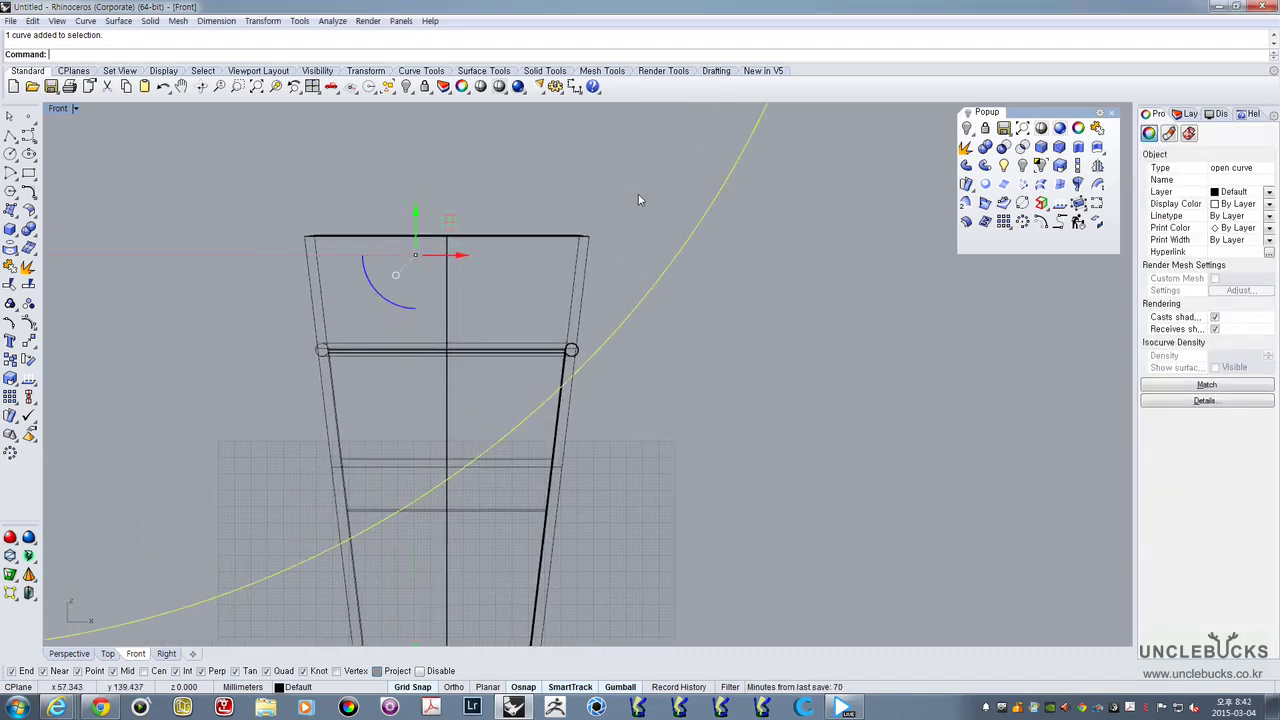
click(10, 284)
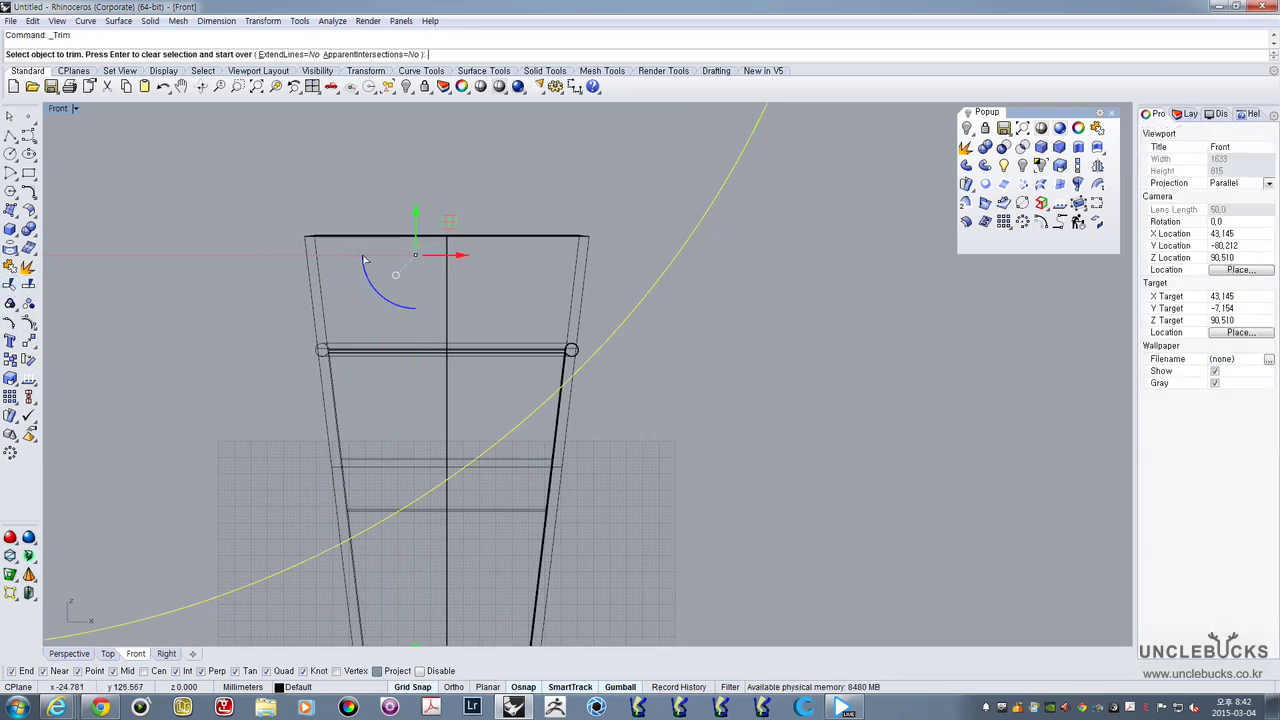
click(353, 234)
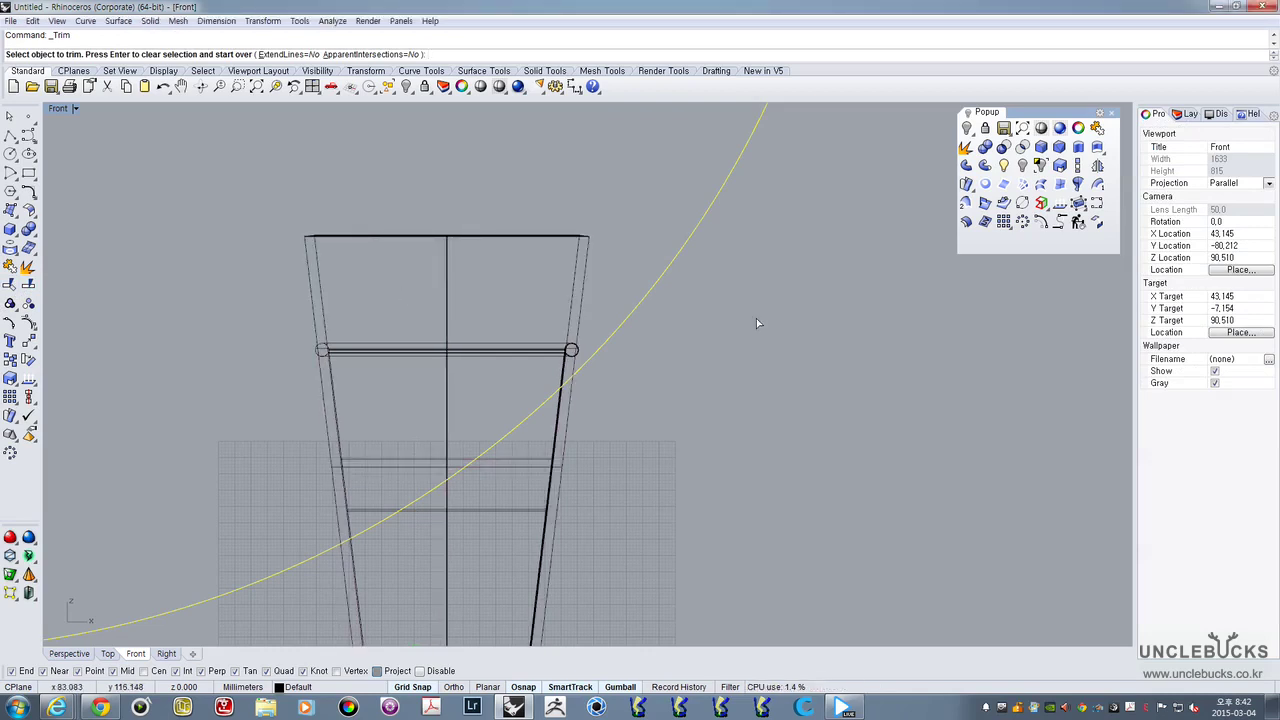
double_click(60, 109)
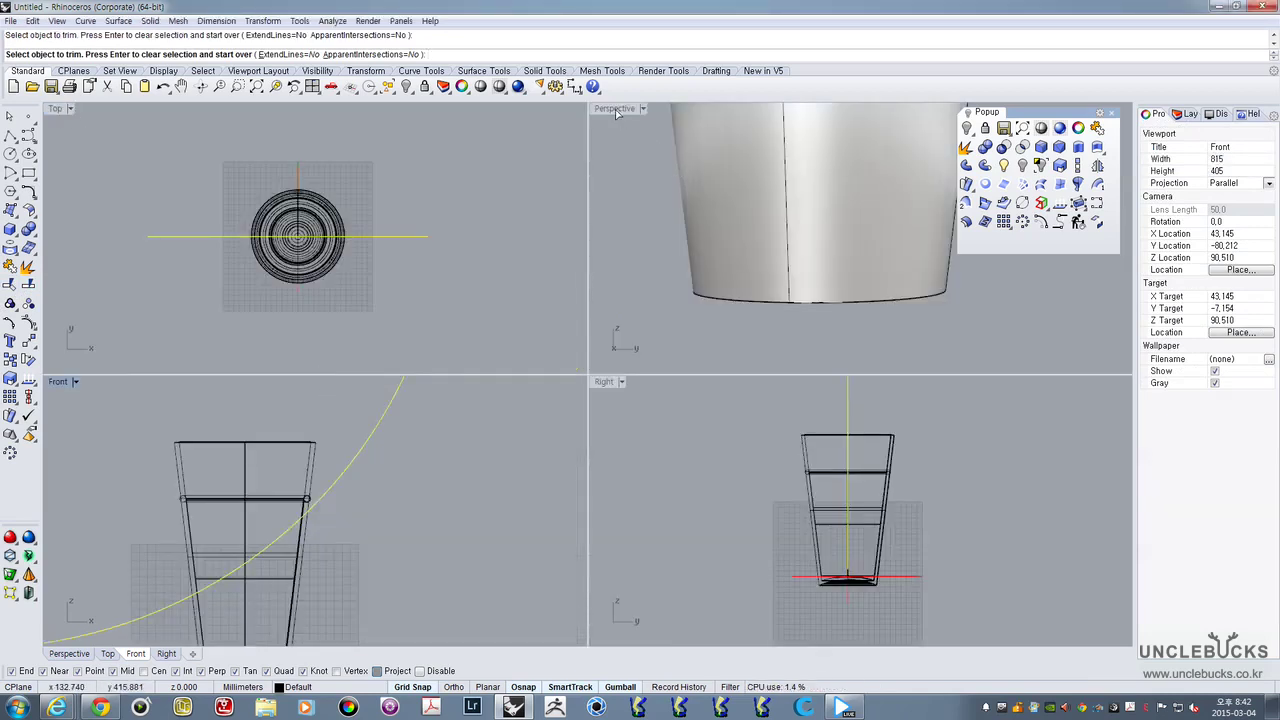
double_click(615, 108)
scroll(543, 269, down, 8)
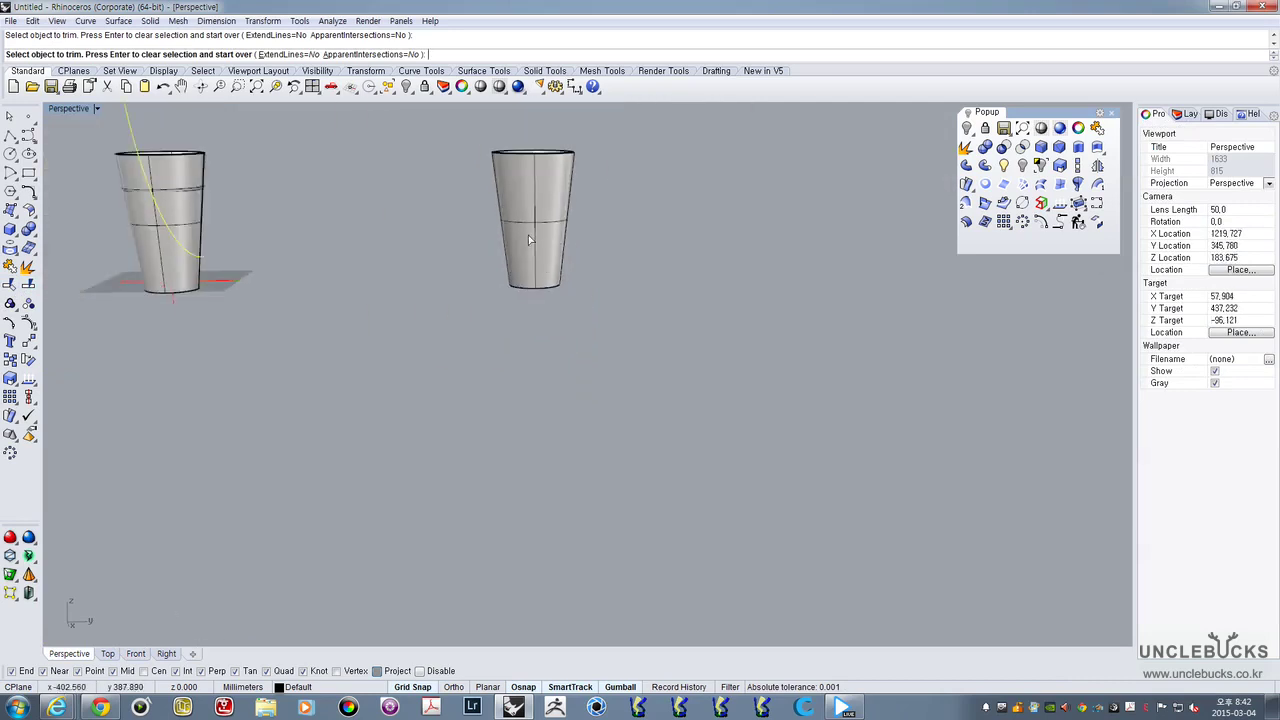
shift+right_drag(528, 235, 694, 337)
click(698, 321)
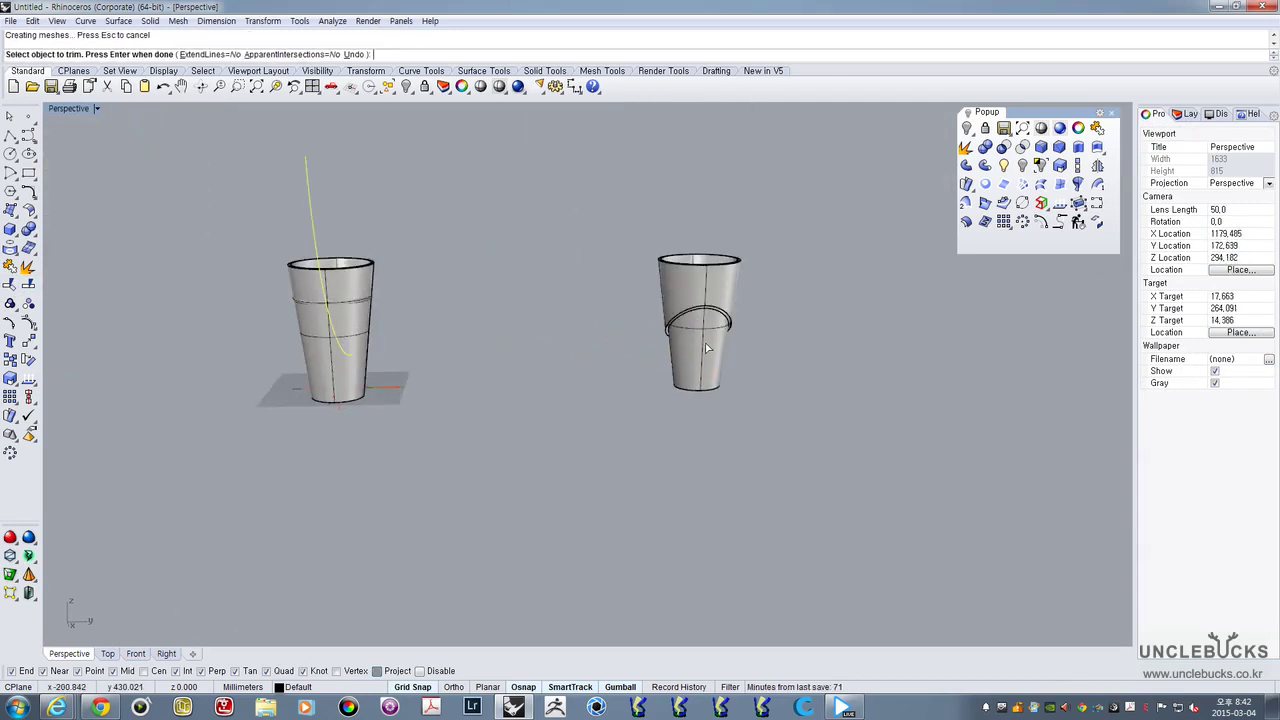
key(ctrl+z)
click(711, 285)
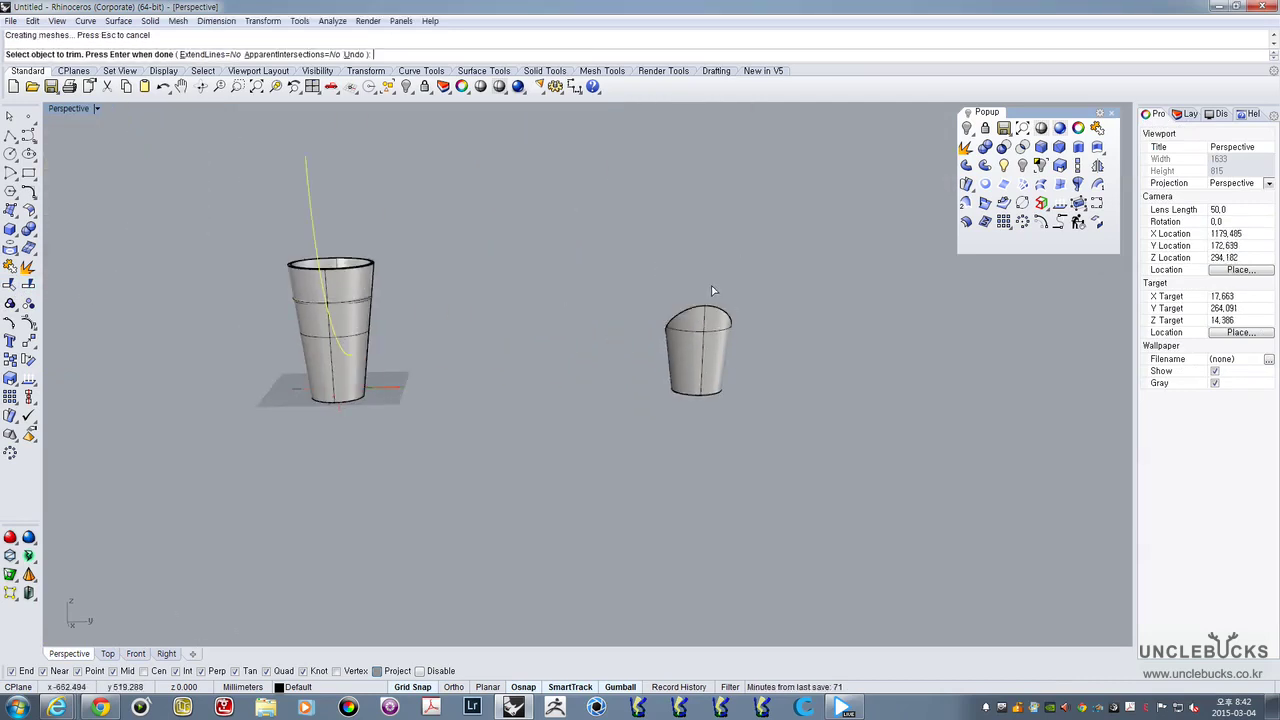
right_click(711, 285)
Select the trimmed holder copy and delete it
right_drag(634, 350, 689, 390)
click(650, 295)
click(593, 202)
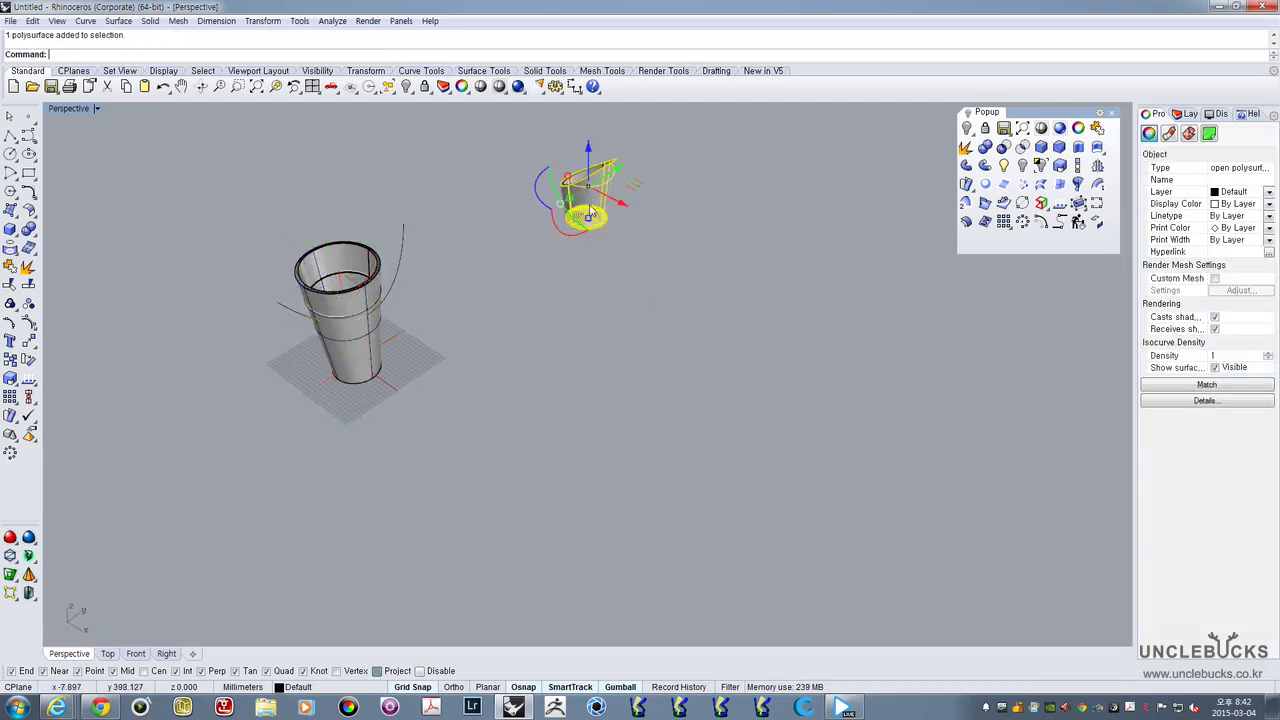
scroll(561, 180, up, 2)
scroll(558, 172, up, 4)
key(Delete)
Move the arc with the gumball 128 mm in the negative Y direction, clear of the cup
right_drag(262, 392, 650, 525)
click(683, 362)
scroll(653, 321, down, 4)
right_drag(653, 321, 556, 383)
mouse_move(557, 385)
mouse_down()
mouse_move(471, 397)
mouse_move(560, 407)
mouse_up()
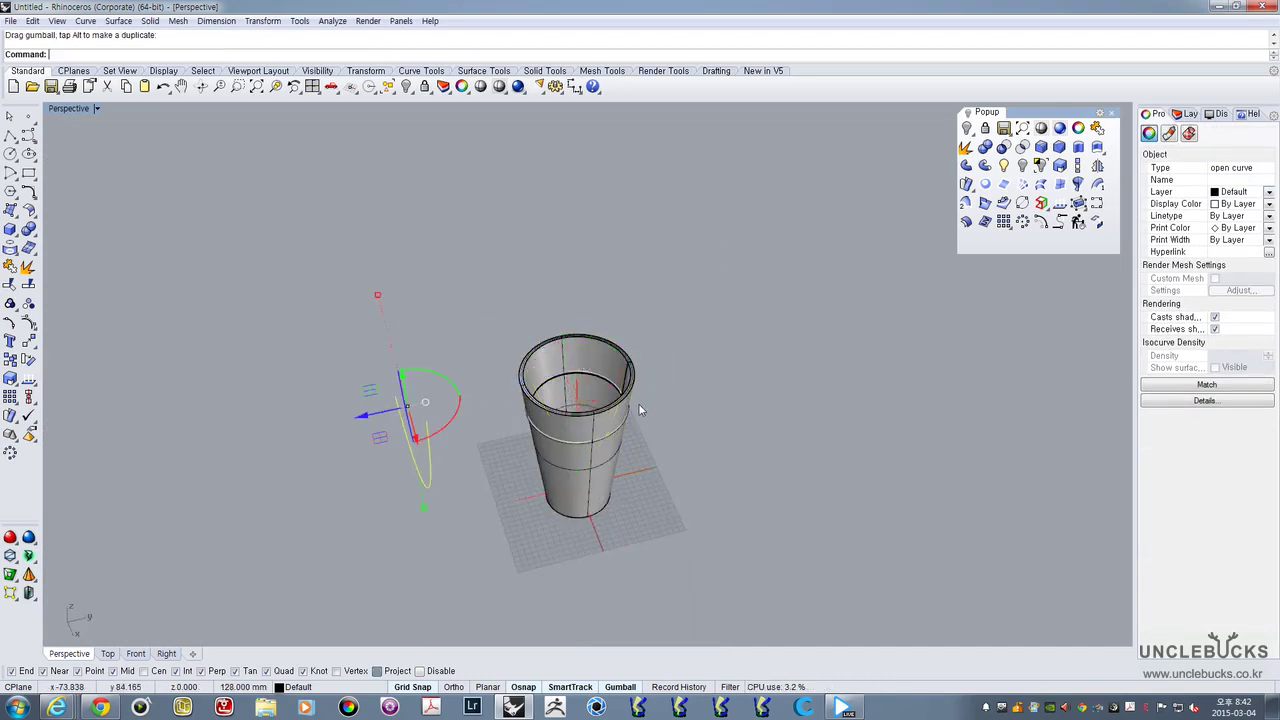
In the Front view, trim the original holder with the arc, removing the part above it, and check the cut in Perspective
double_click(68, 108)
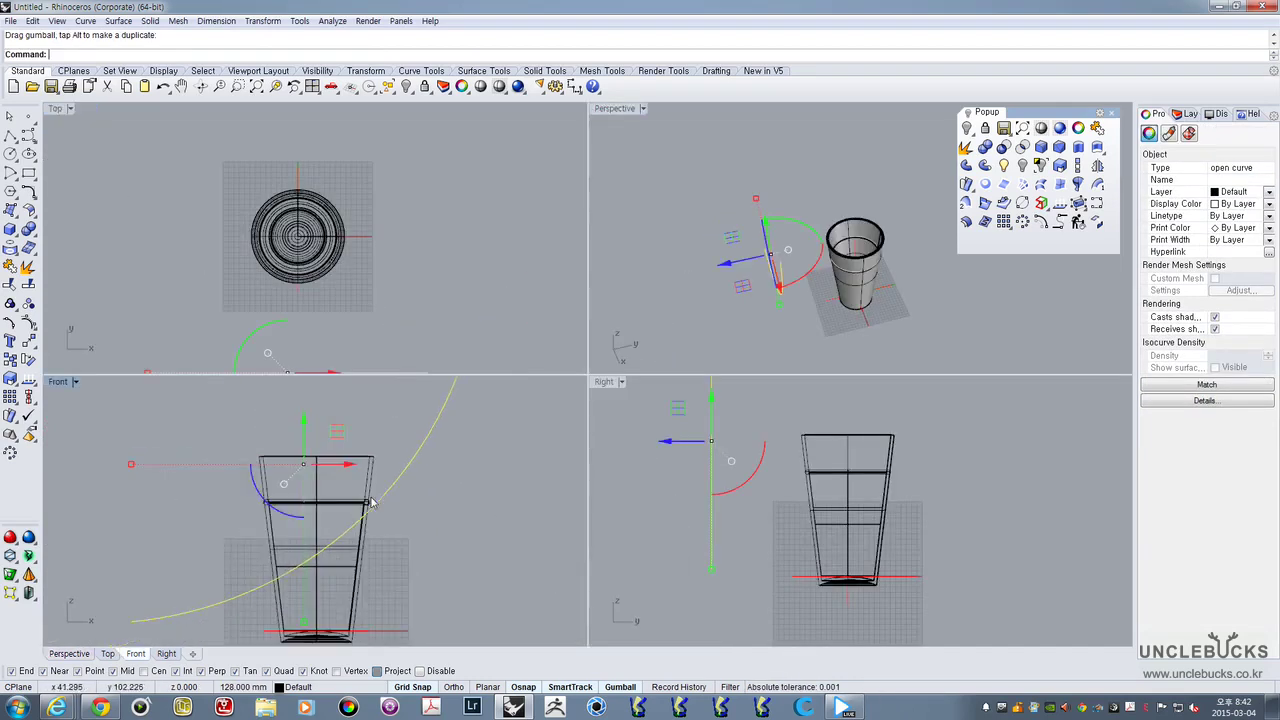
click(10, 285)
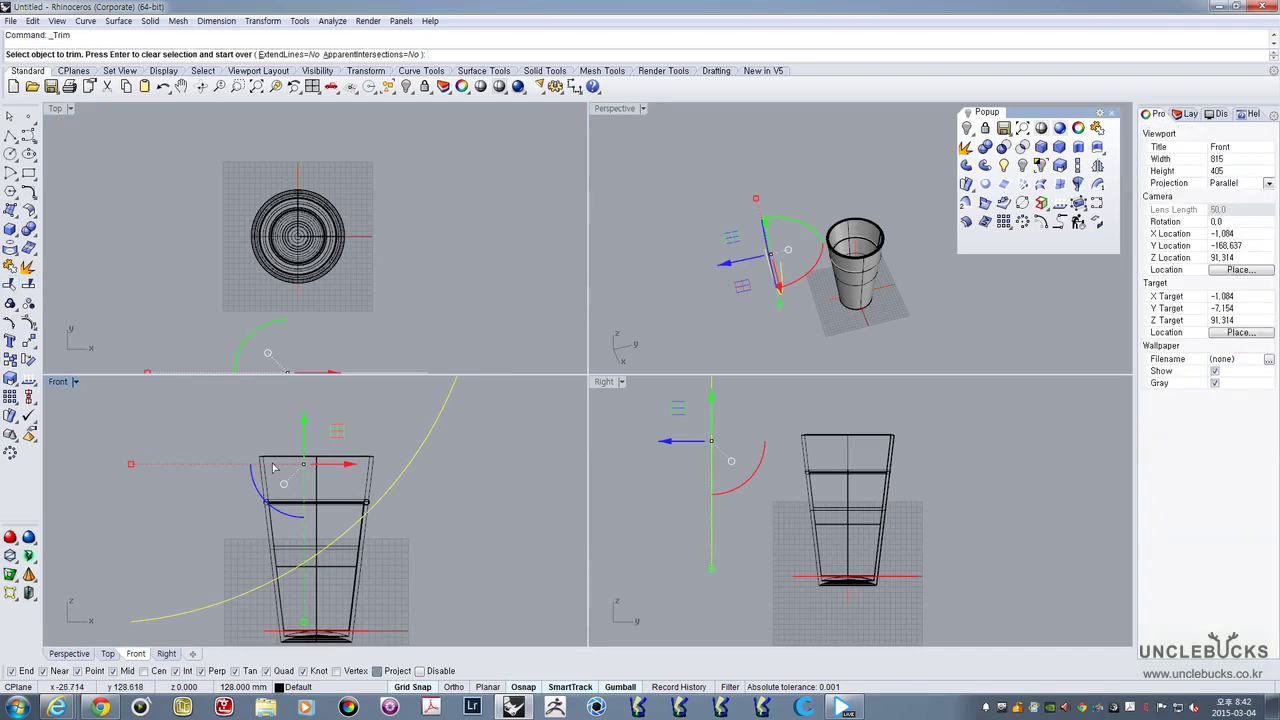
key(Return)
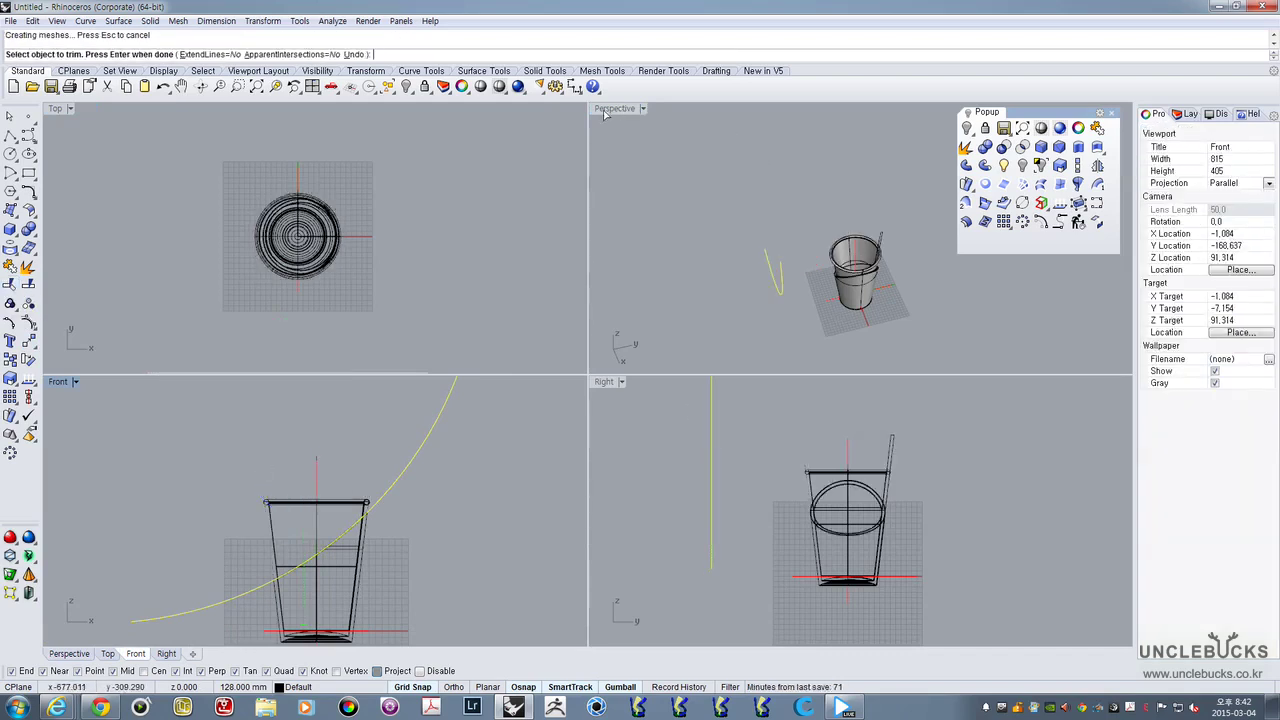
double_click(614, 108)
right_drag(478, 354, 559, 430)
scroll(587, 521, up, 2)
right_click(551, 521)
Close the trimmed holder's slanted rim with a loft between its inner and outer cut edges
scroll(551, 521, down, 4)
scroll(569, 418, up, 15)
scroll(545, 446, down, 6)
scroll(628, 422, up, 4)
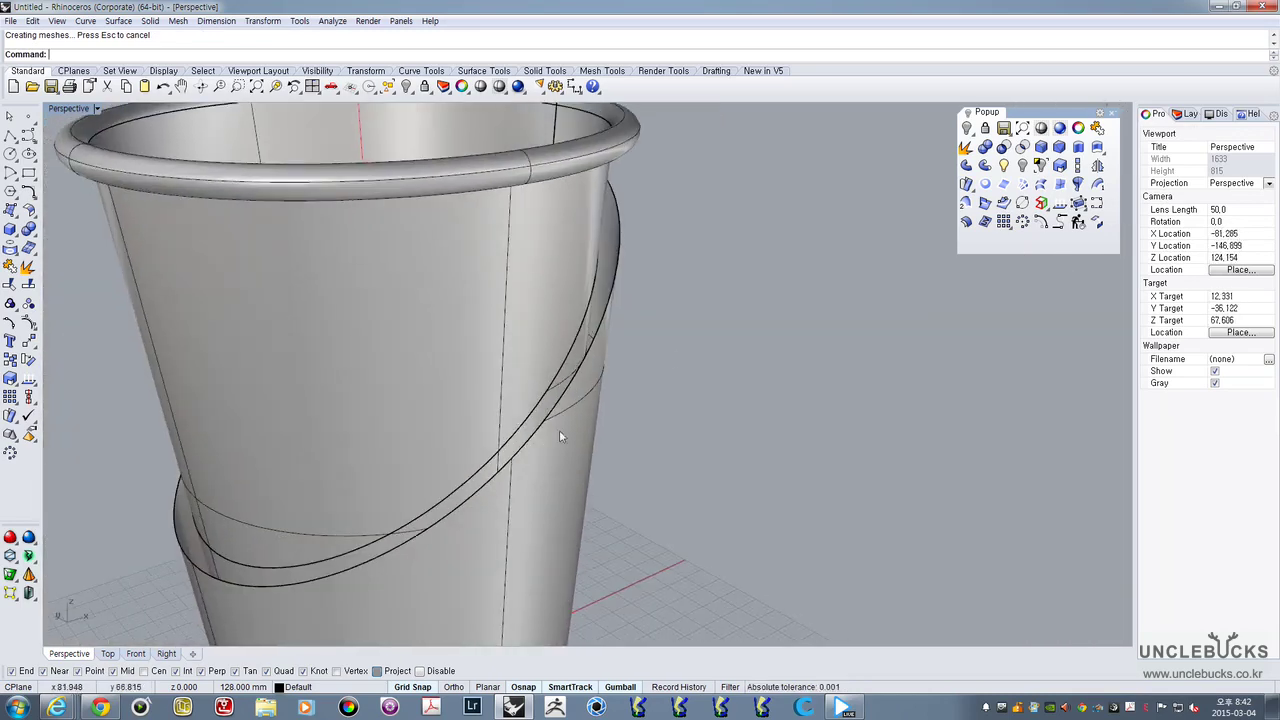
click(1042, 186)
click(474, 482)
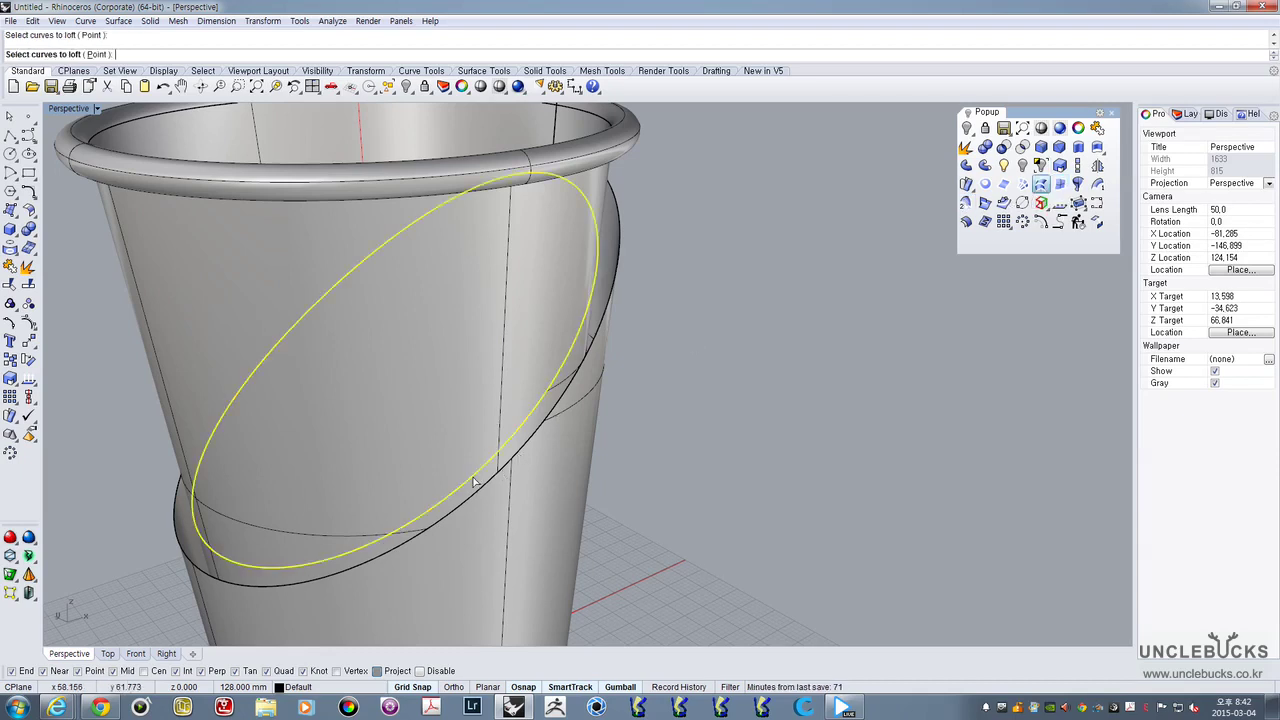
click(474, 500)
key(Return)
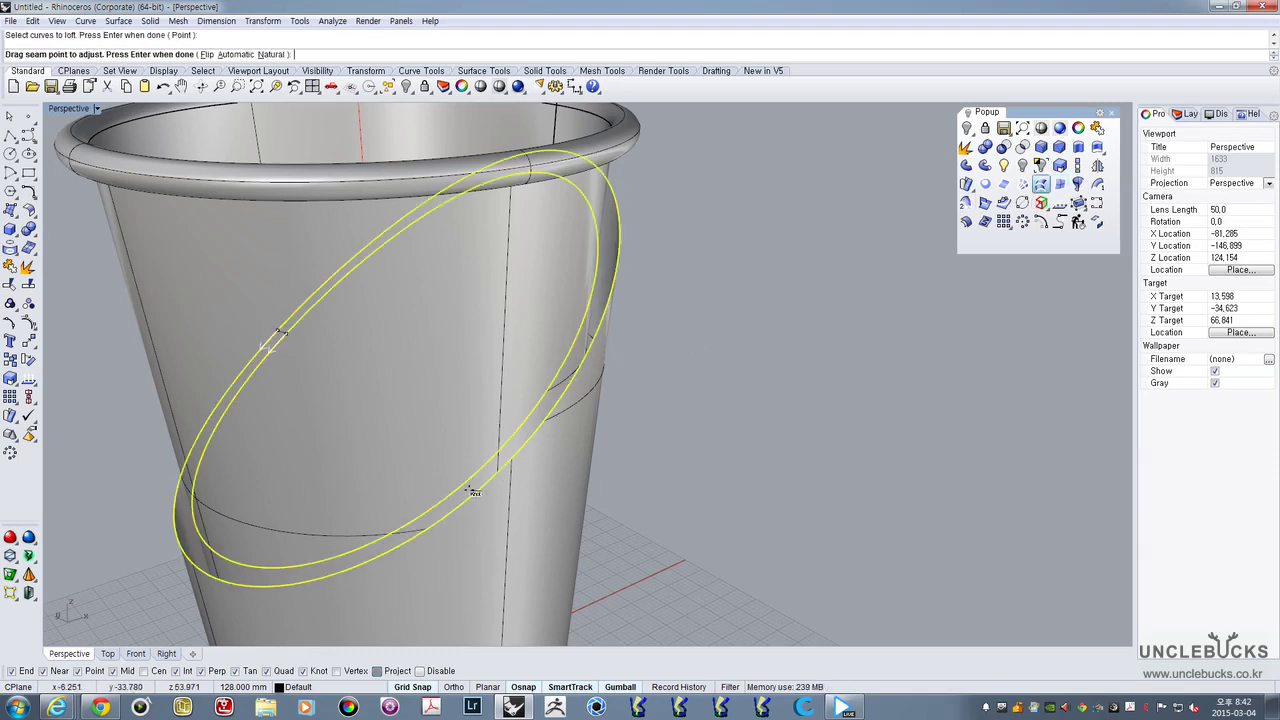
scroll(508, 480, up, 2)
right_drag(508, 480, 780, 353)
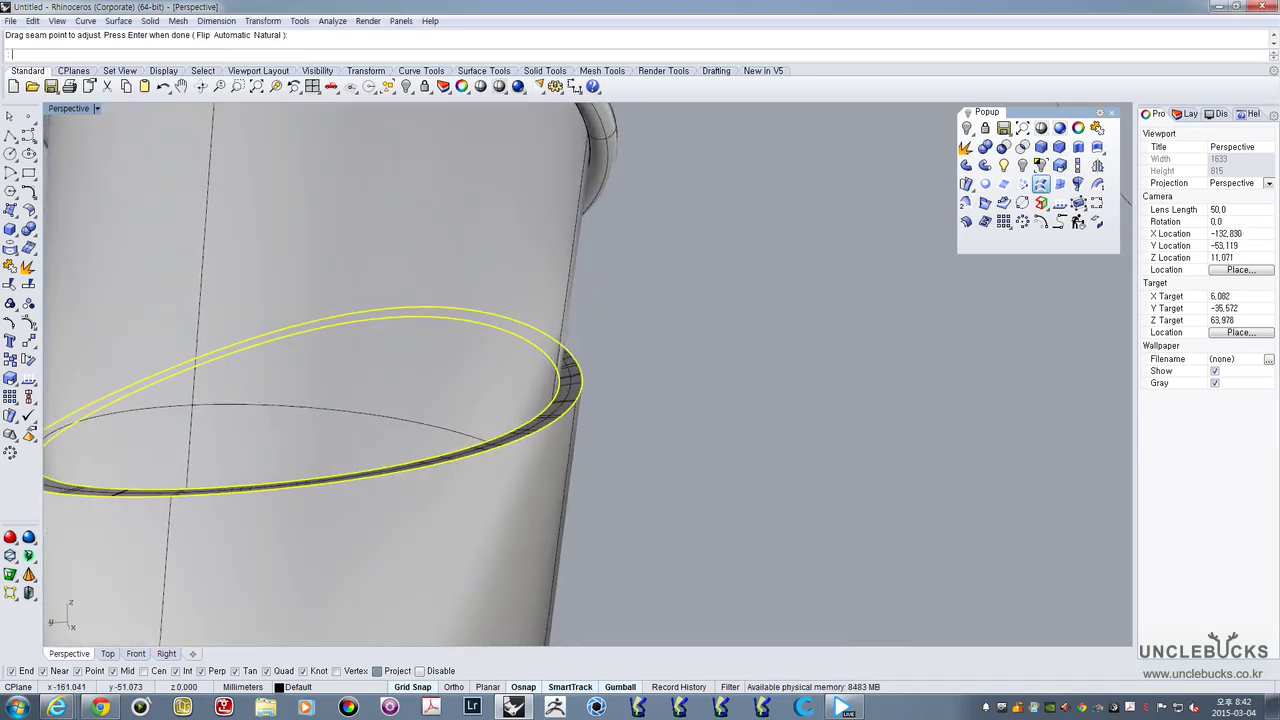
key(Return)
drag(1140, 260, 867, 260)
right_drag(760, 305, 335, 455)
click(860, 447)
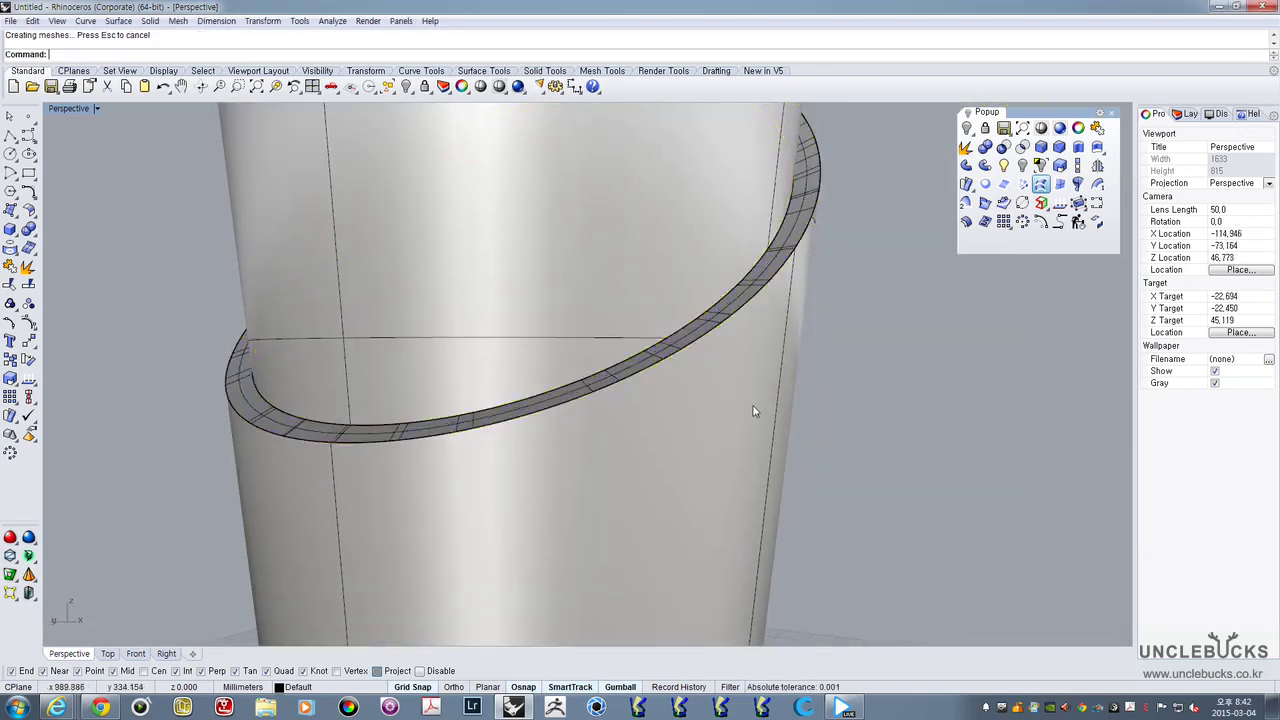
right_drag(754, 414, 583, 566)
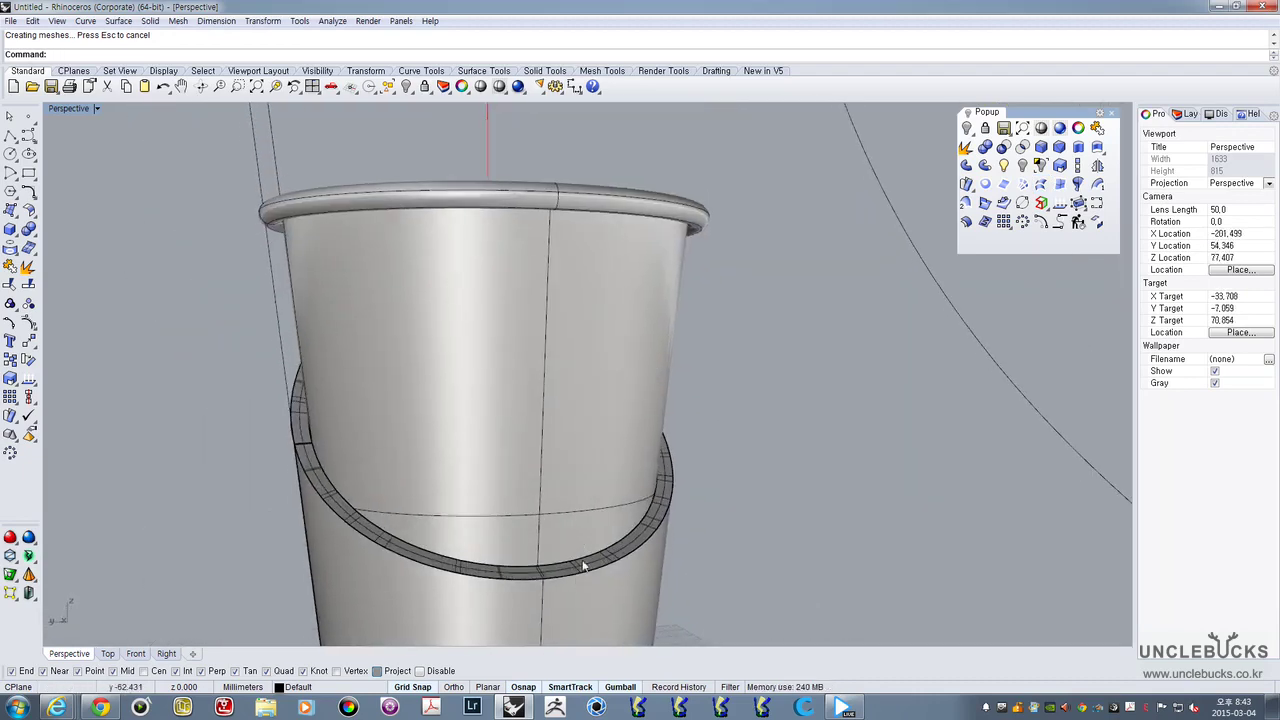
right_drag(673, 455, 680, 363)
Undo the loft, the holder trim, the arc move and the deletion of the trimmed holder copy
key(ctrl+z)
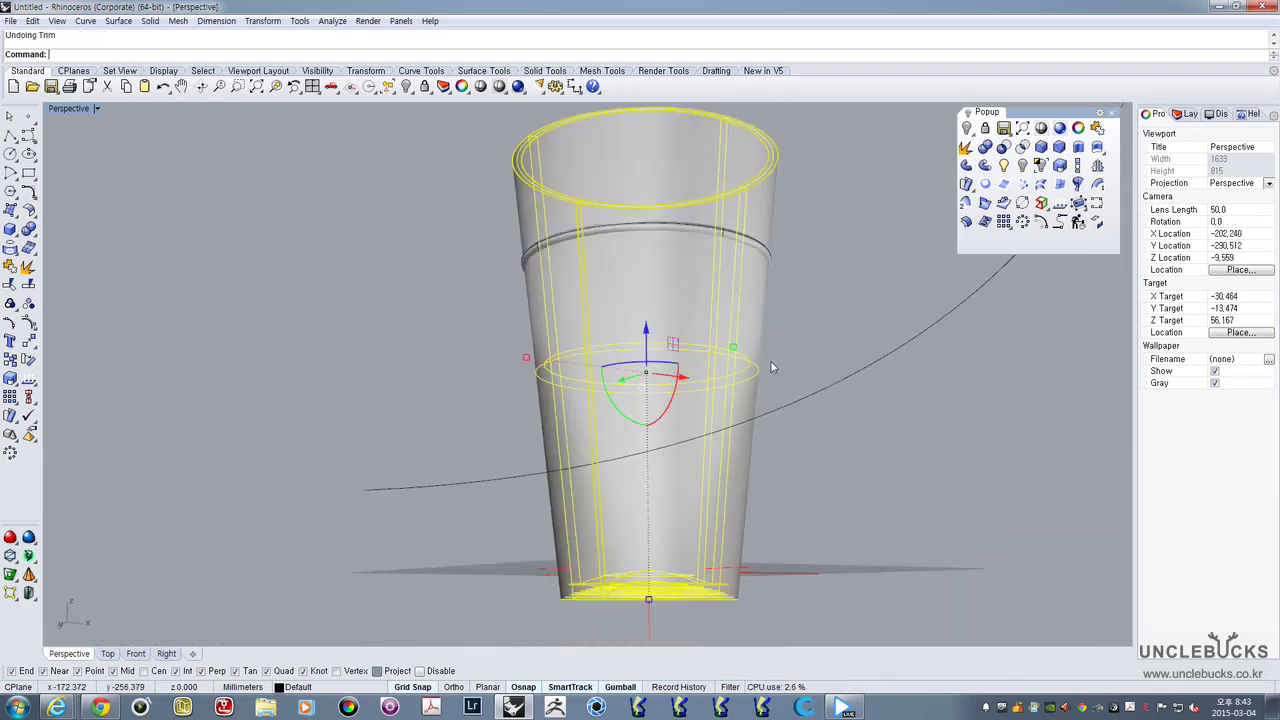
click(797, 402)
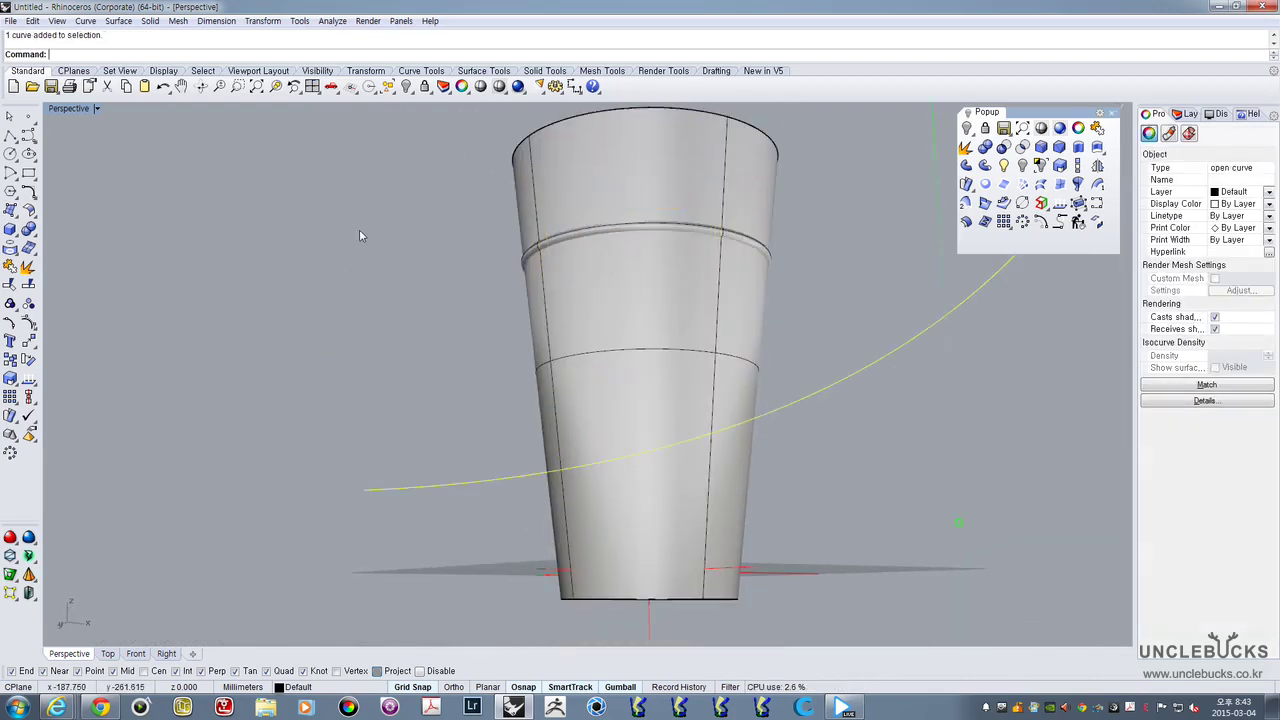
double_click(62, 110)
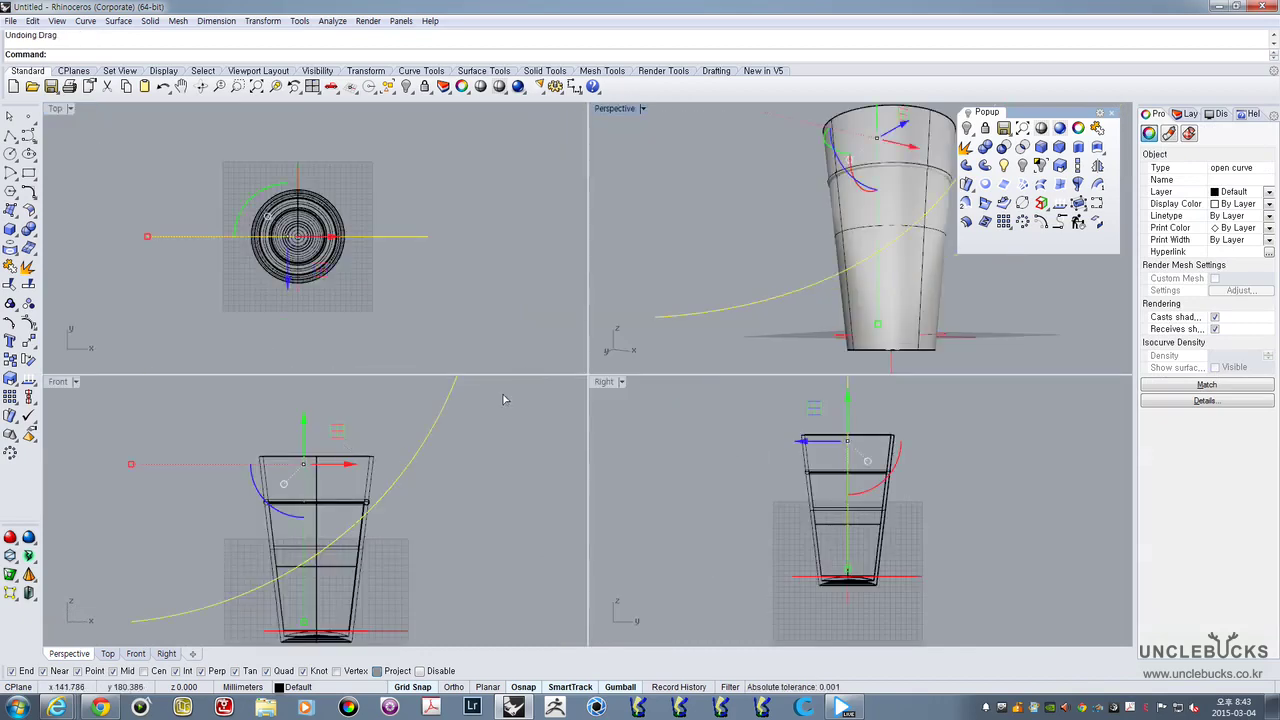
key(ctrl+z)
click(451, 477)
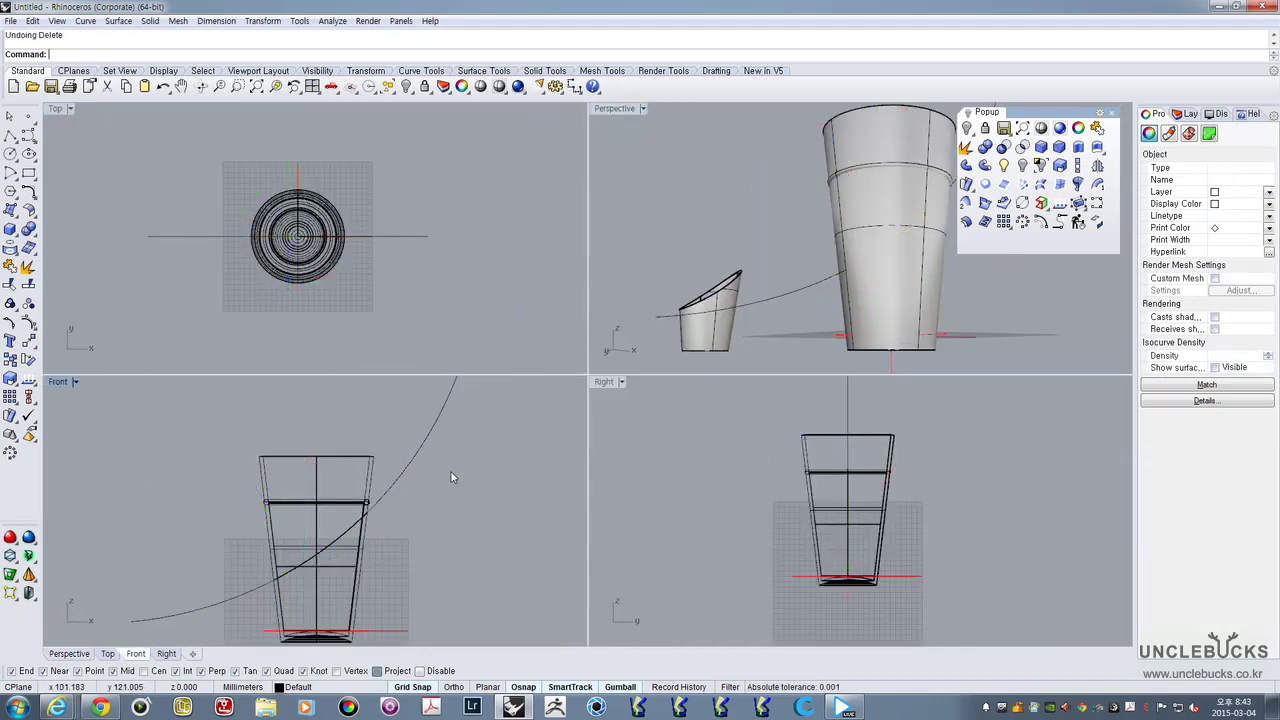
Delete the restored trimmed holder copy standing beside the cup
click(745, 347)
click(747, 296)
key(Delete)
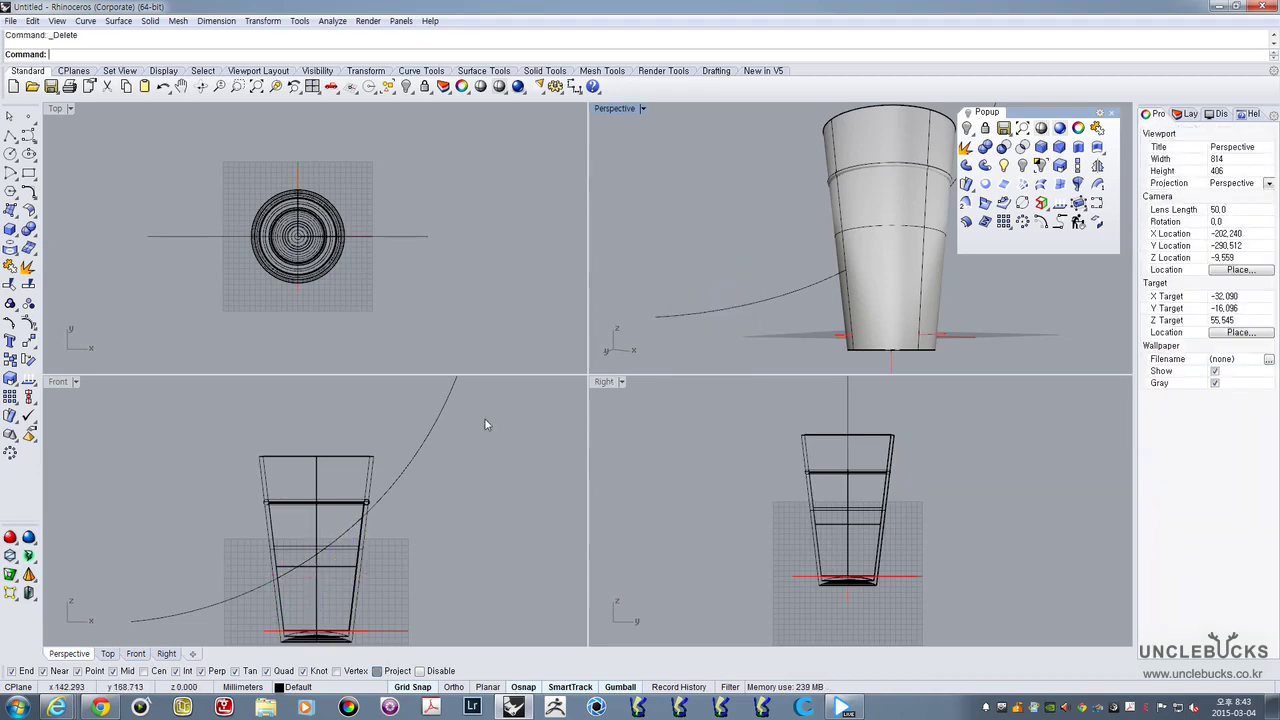
In the Front view, draw a two-segment polyline above the cup between the arc's ends and join it with the arc into a closed curve
click(715, 316)
double_click(58, 381)
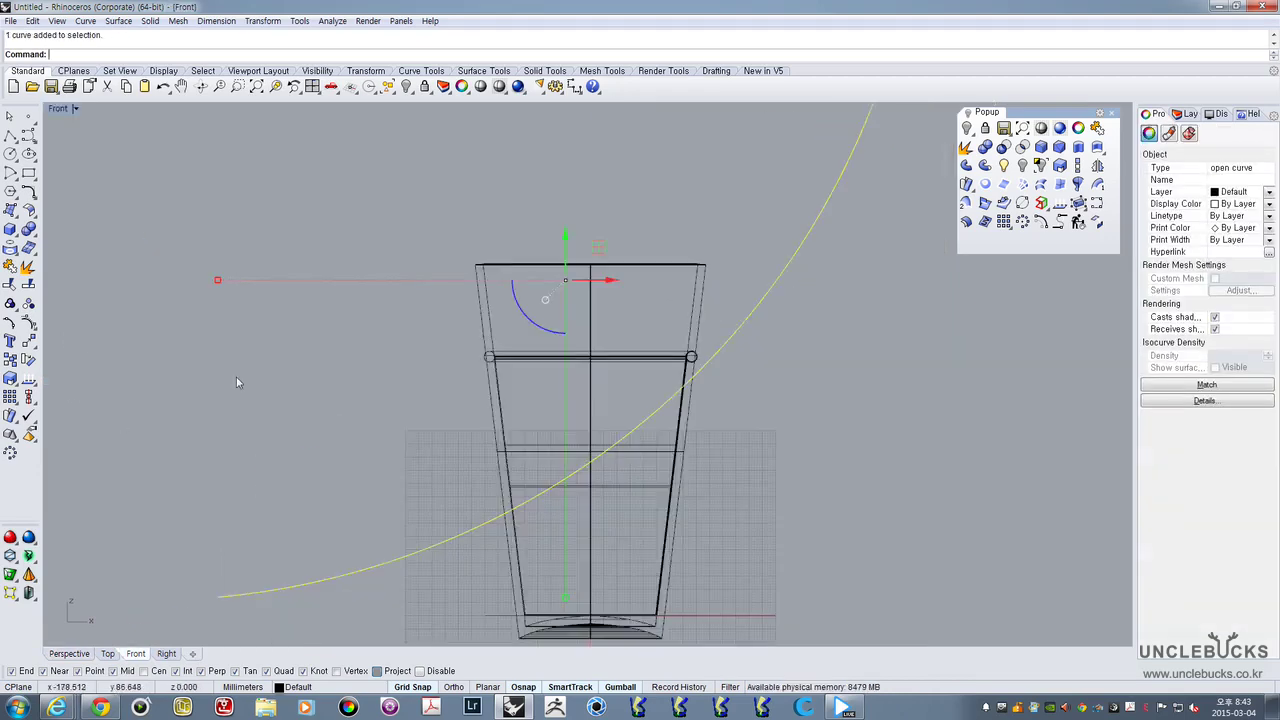
click(10, 136)
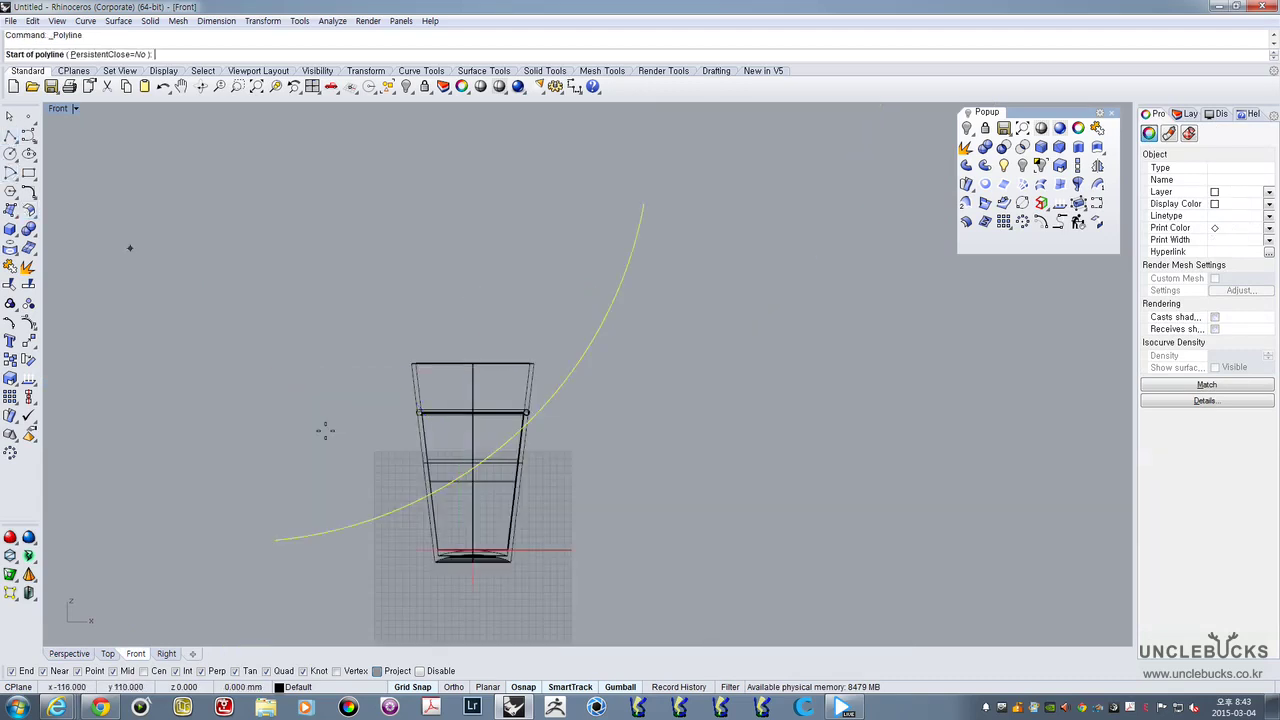
click(272, 537)
click(276, 185)
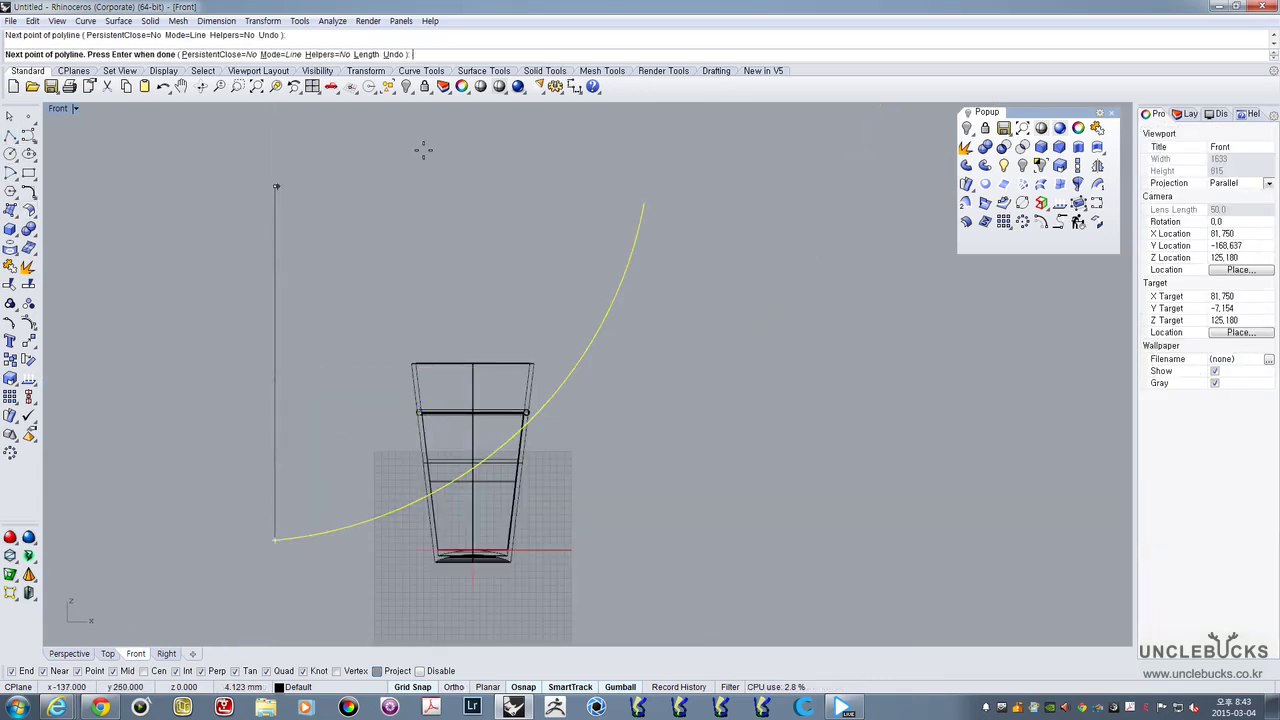
click(643, 203)
key(Return)
drag(682, 251, 559, 182)
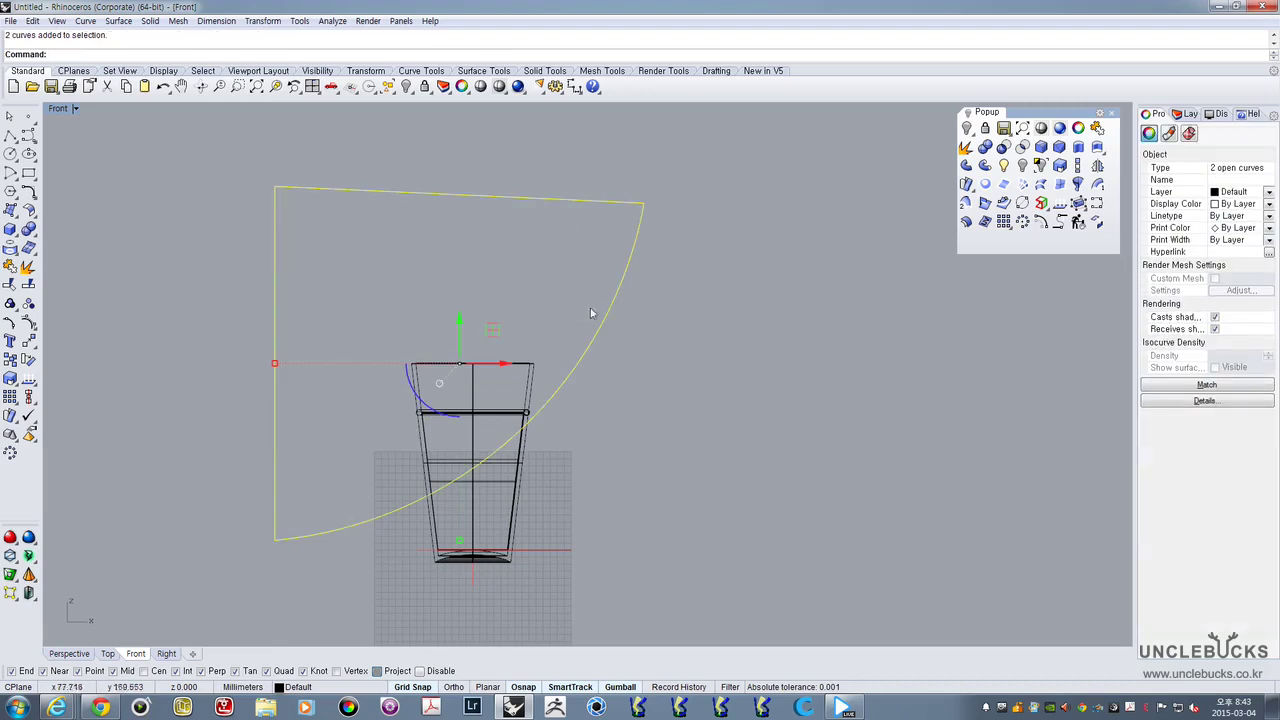
click(1095, 130)
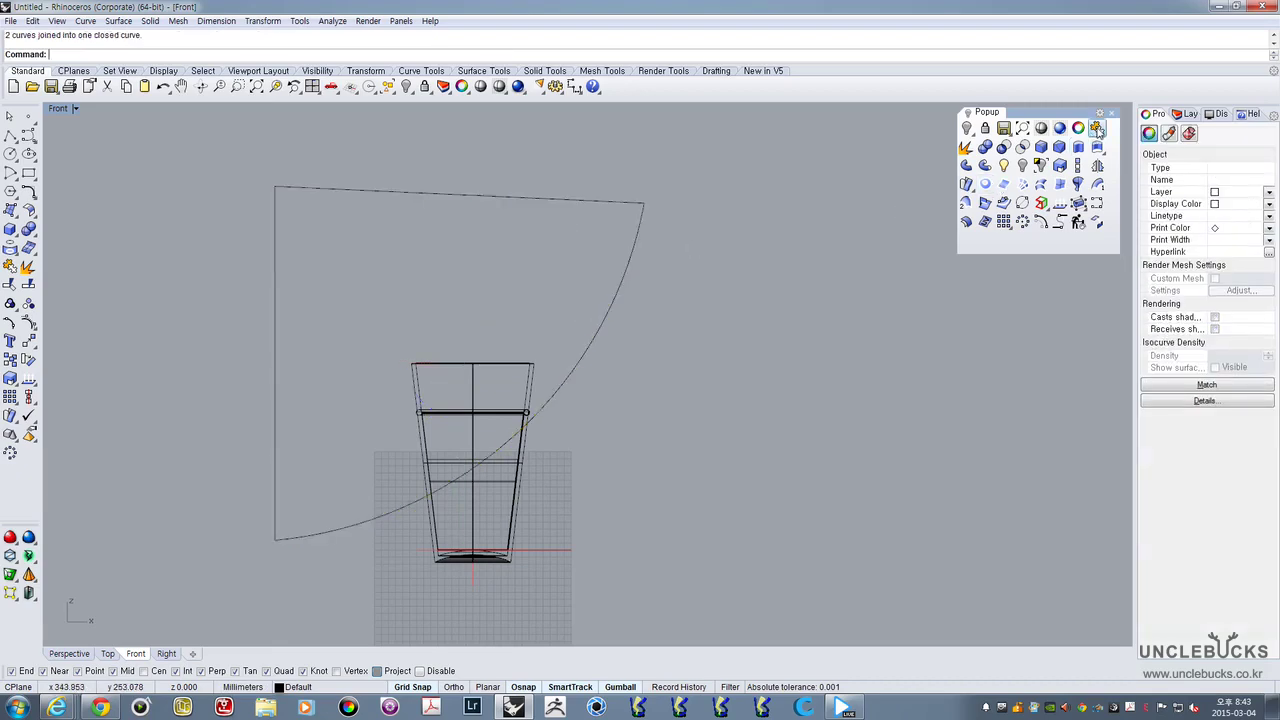
In Perspective, move the closed curve 162 mm away from the cup along its normal with the gumball
double_click(58, 109)
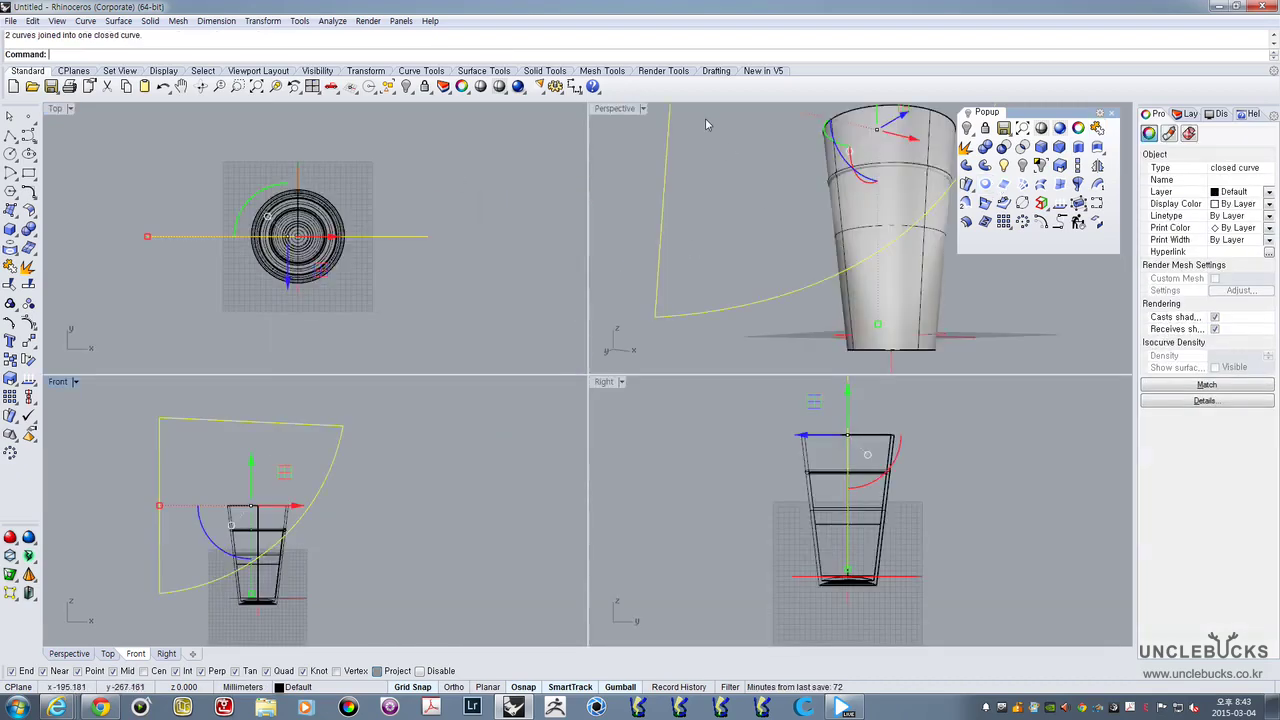
double_click(614, 108)
right_drag(452, 272, 588, 284)
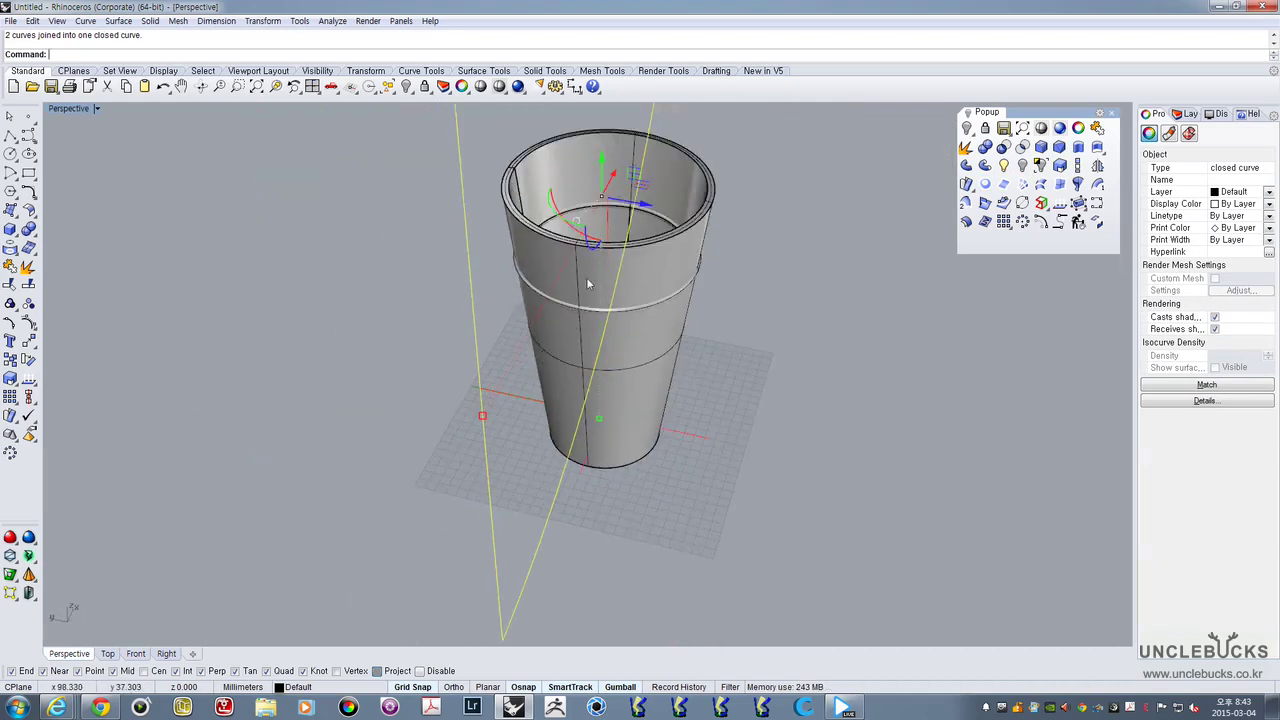
drag(509, 194, 218, 166)
scroll(347, 225, down, 8)
shift+right_drag(400, 257, 431, 360)
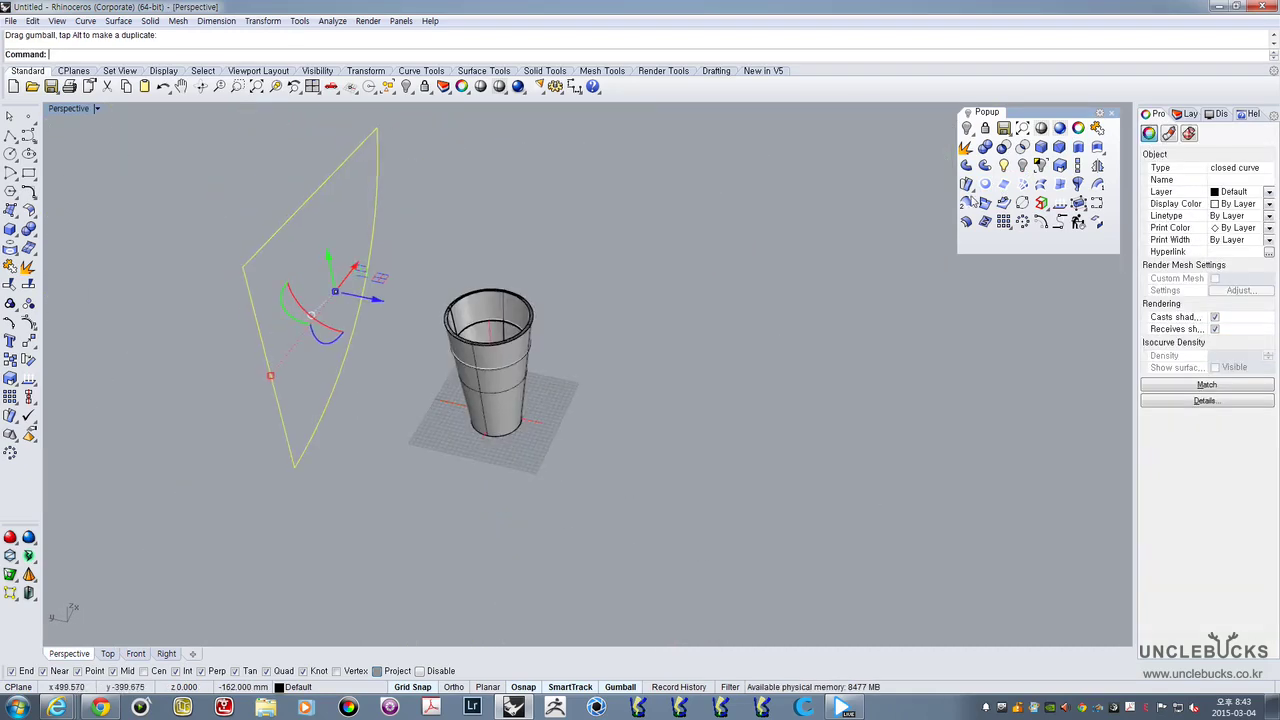
Extrude the closed curve into a solid that passes completely through the cup and holder
click(1078, 147)
click(714, 366)
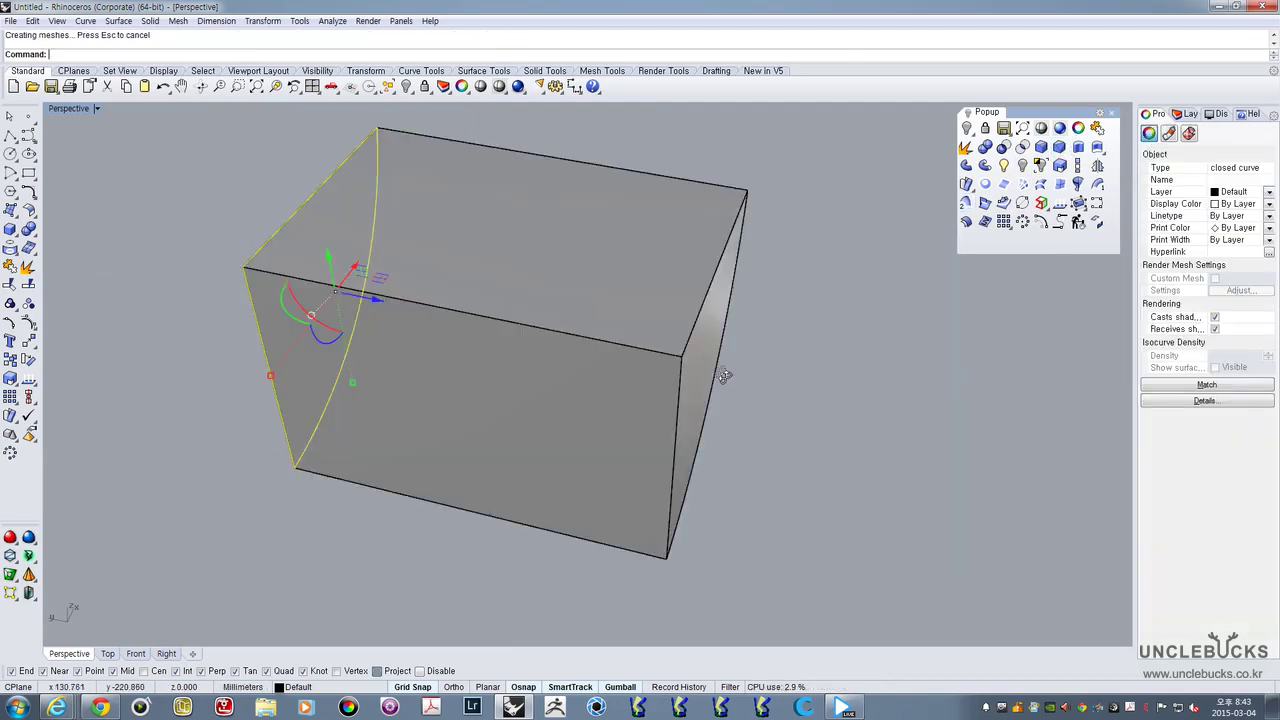
right_drag(723, 372, 814, 356)
click(814, 356)
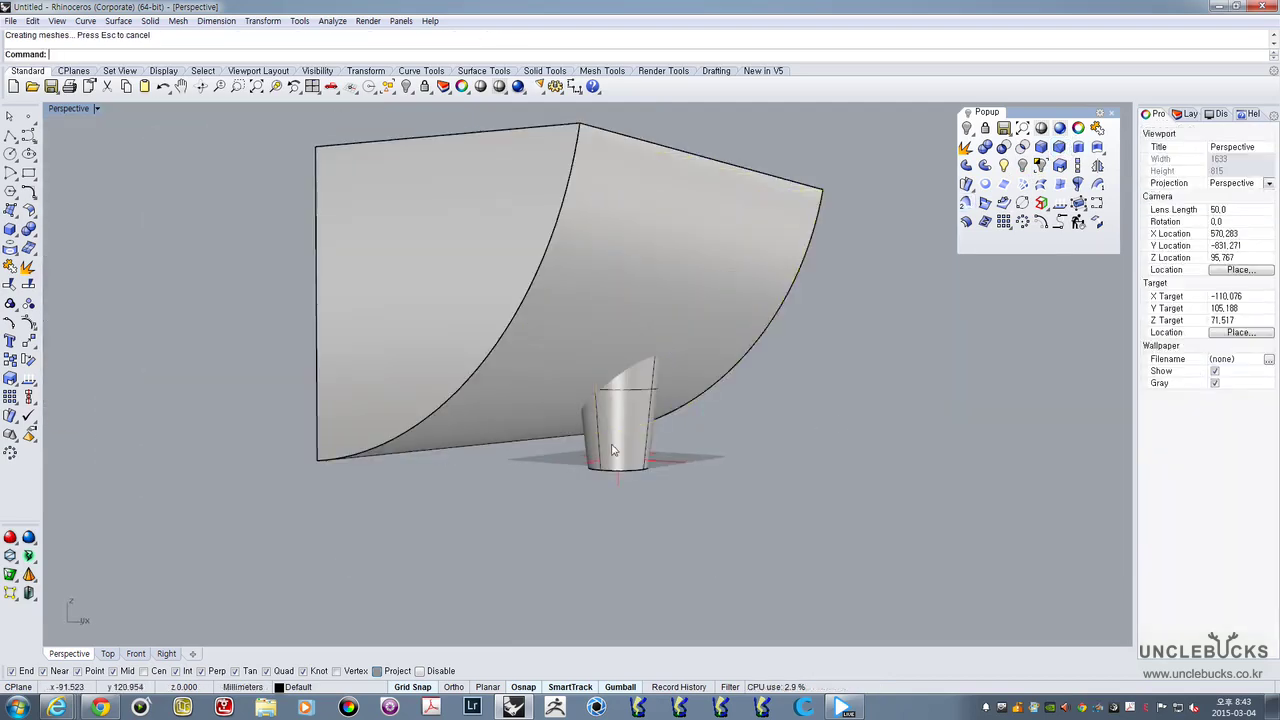
Subtract the extruded solid from the outer holder with Boolean Difference
scroll(608, 441, up, 6)
click(657, 458)
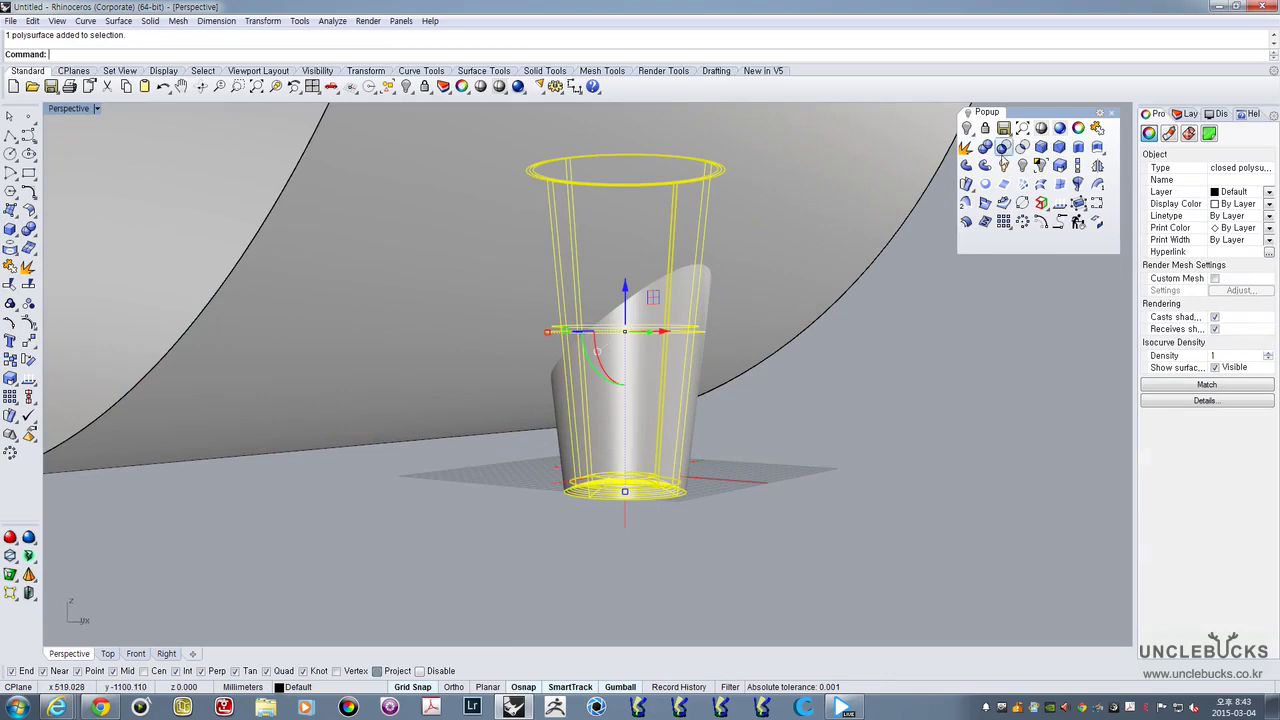
click(1003, 147)
click(860, 215)
key(Return)
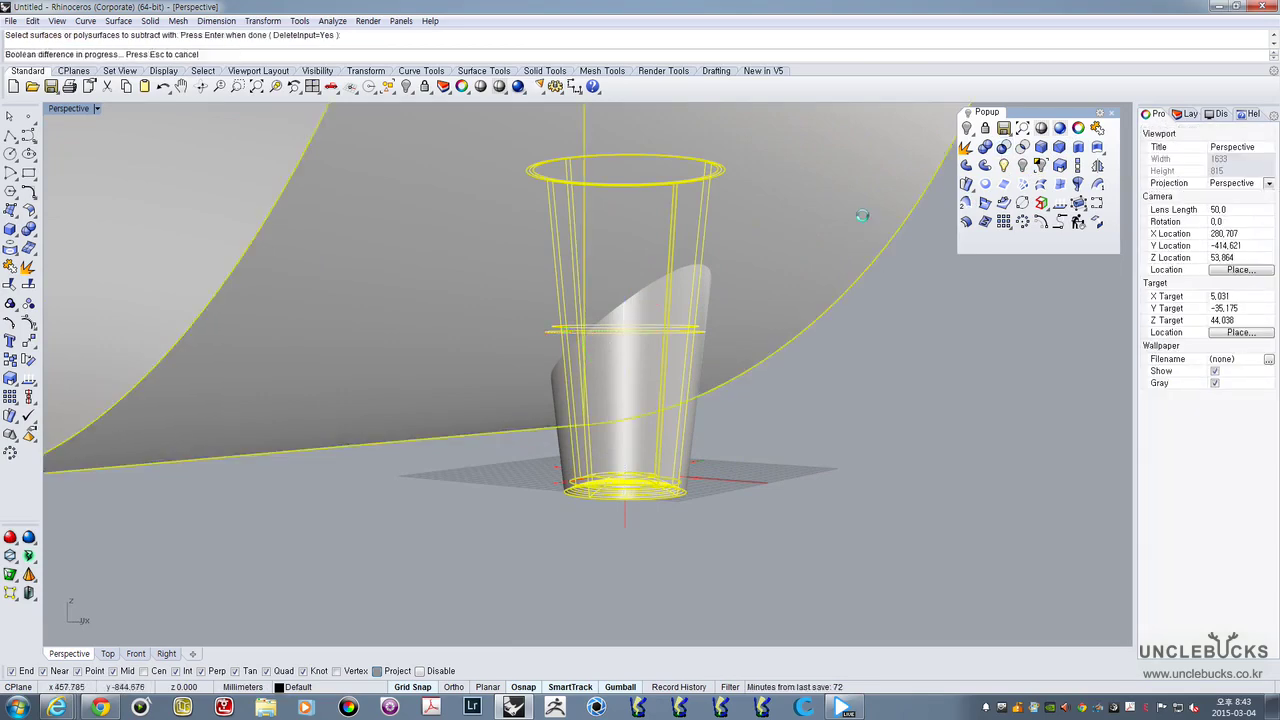
Examine the holder's slanted cut and its closed rim face from several sides
right_drag(862, 215, 703, 258)
scroll(555, 318, up, 5)
scroll(555, 317, up, 4)
click(571, 269)
scroll(657, 304, down, 5)
scroll(690, 297, up, 4)
scroll(675, 307, down, 5)
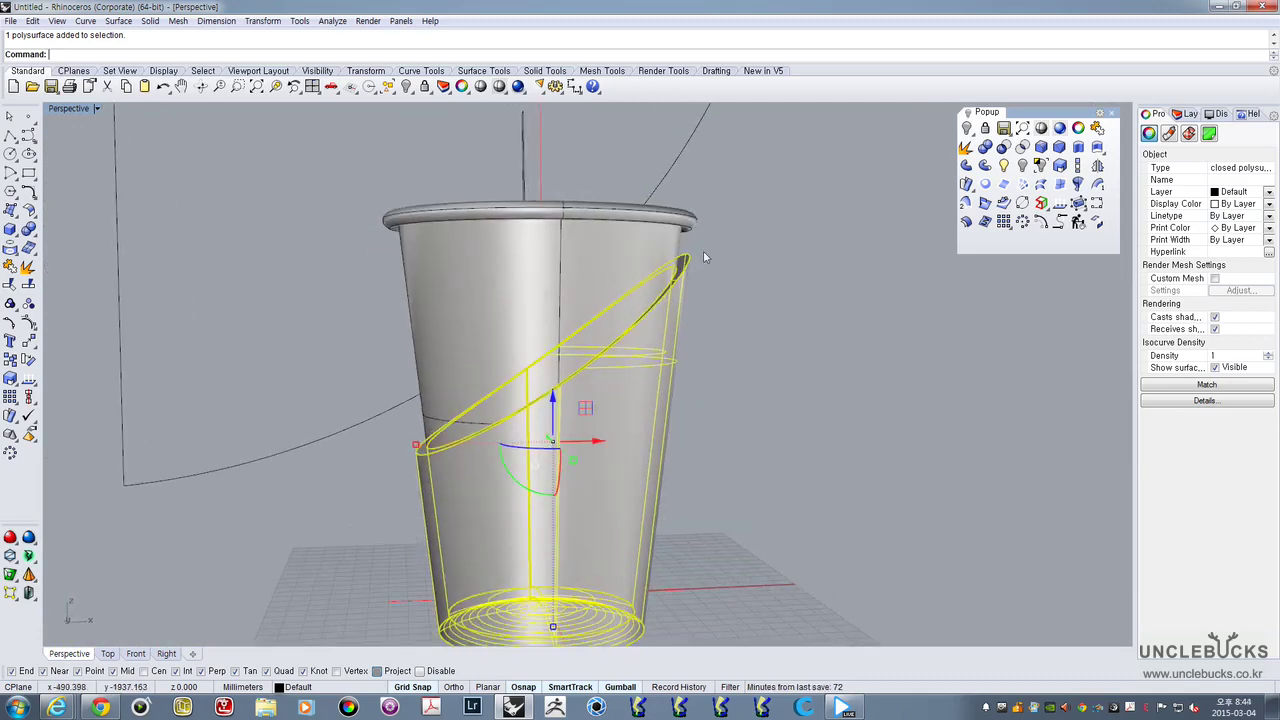
scroll(686, 258, up, 5)
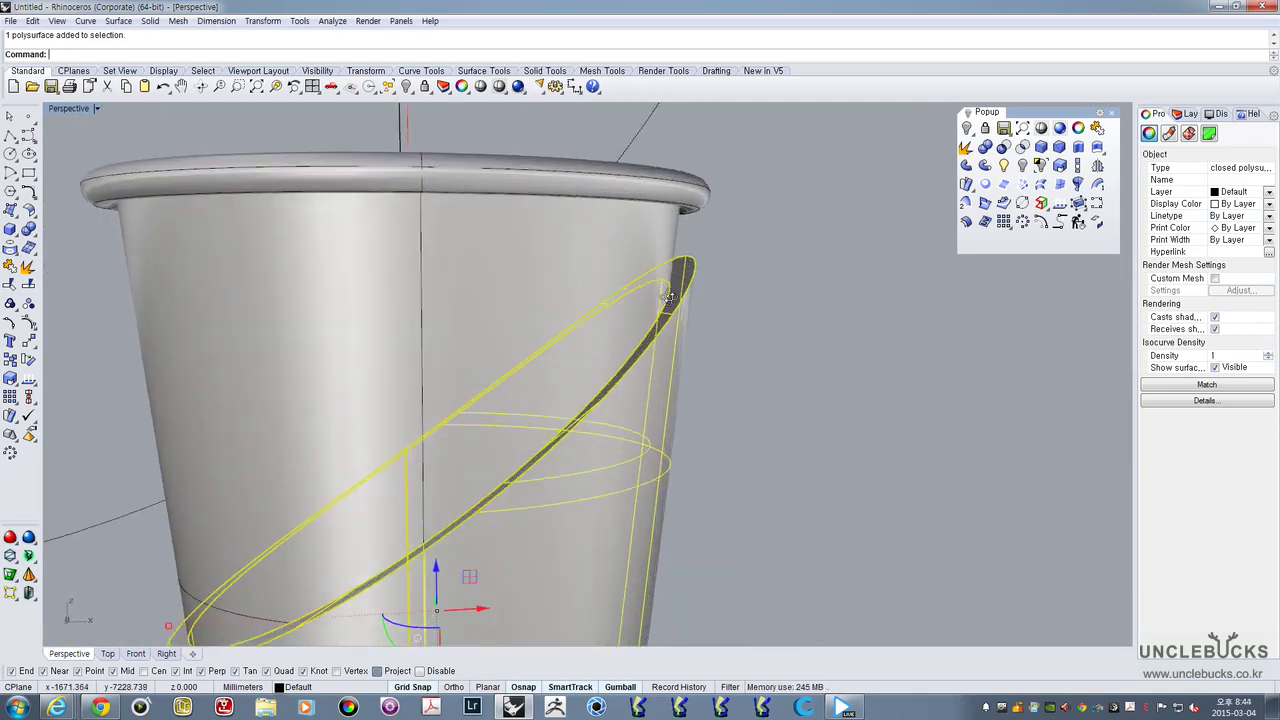
scroll(756, 298, down, 4)
mouse_move(756, 298)
shift+right_down()
mouse_move(731, 248)
mouse_move(745, 318)
shift+right_up()
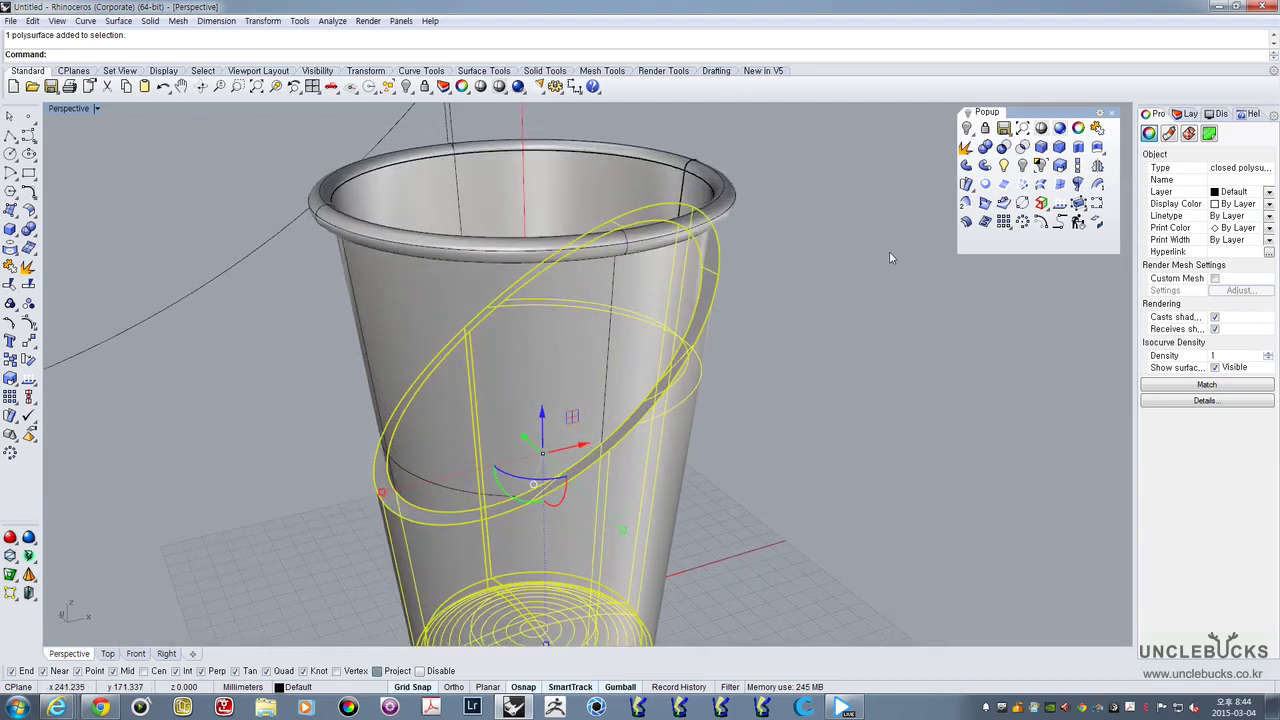
Try to fillet the inner edge of the holder's slanted rim with a 1 mm radius
click(1042, 148)
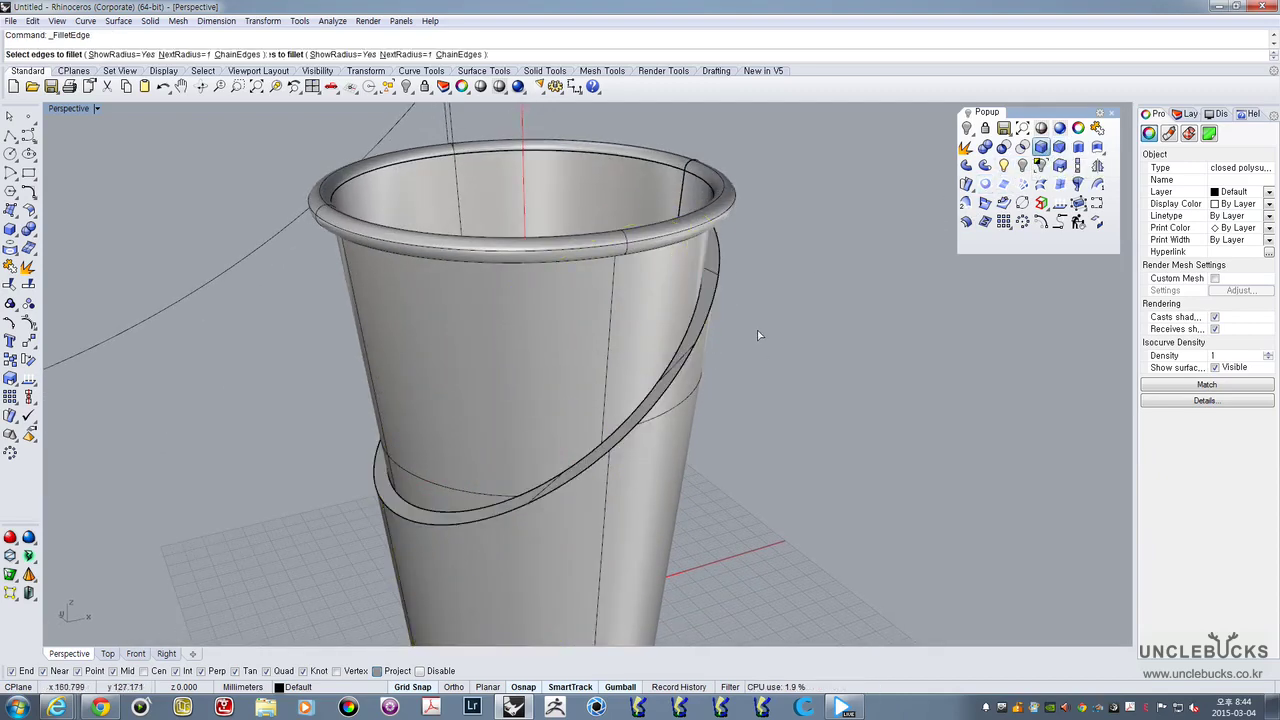
click(676, 360)
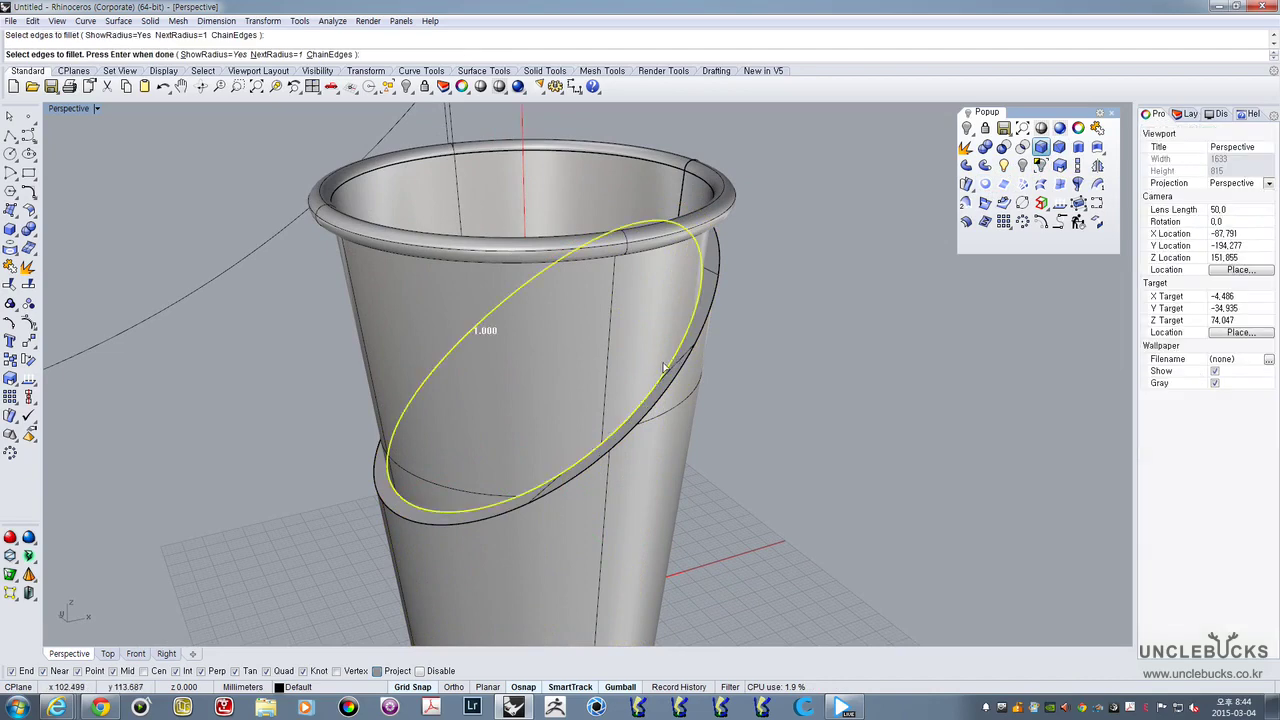
right_drag(668, 349, 681, 316)
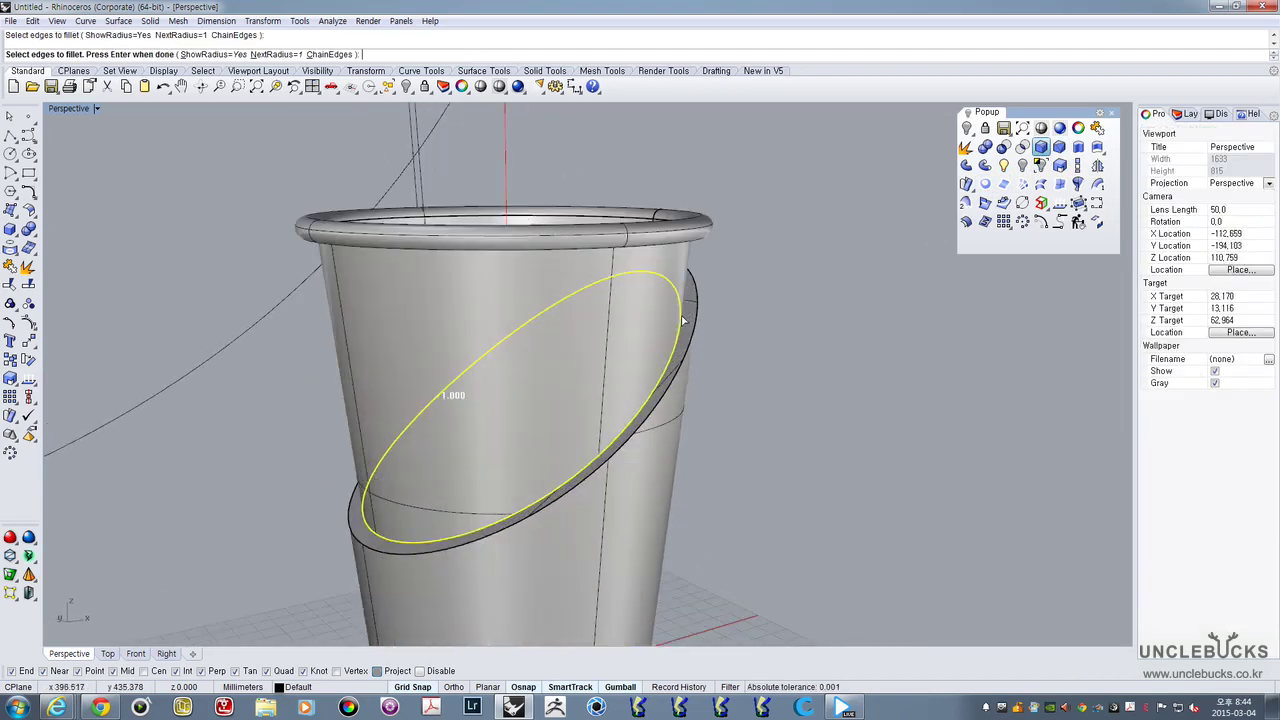
scroll(610, 355, down, 4)
scroll(610, 355, up, 4)
key(Return)
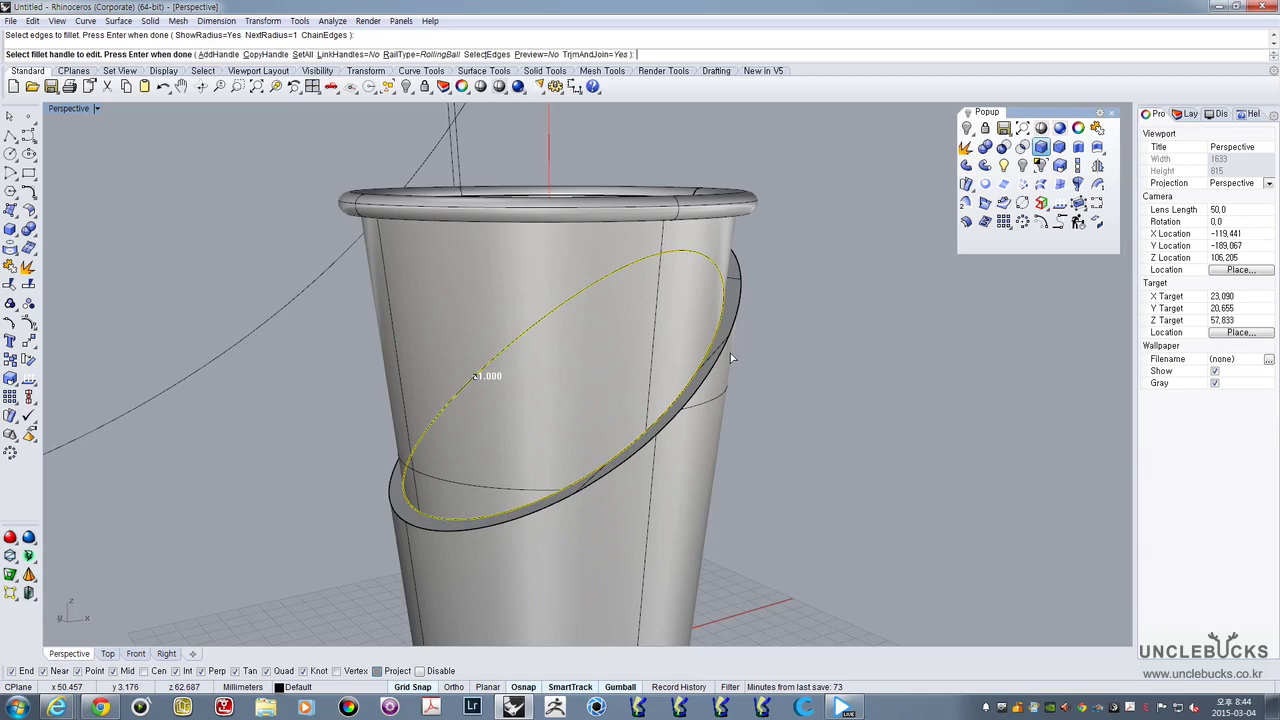
key(Return)
Fillet the inner edge of the holder's slanted rim with a 2 mm radius
key(Return)
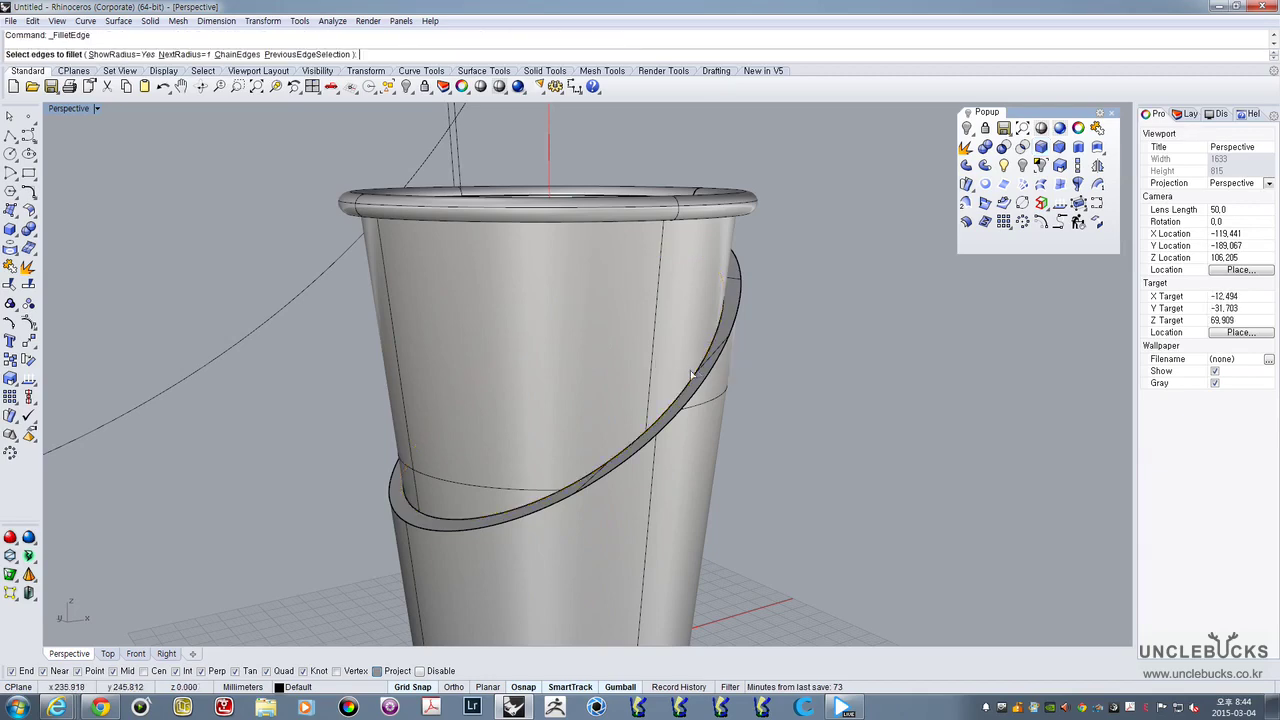
right_drag(690, 373, 751, 342)
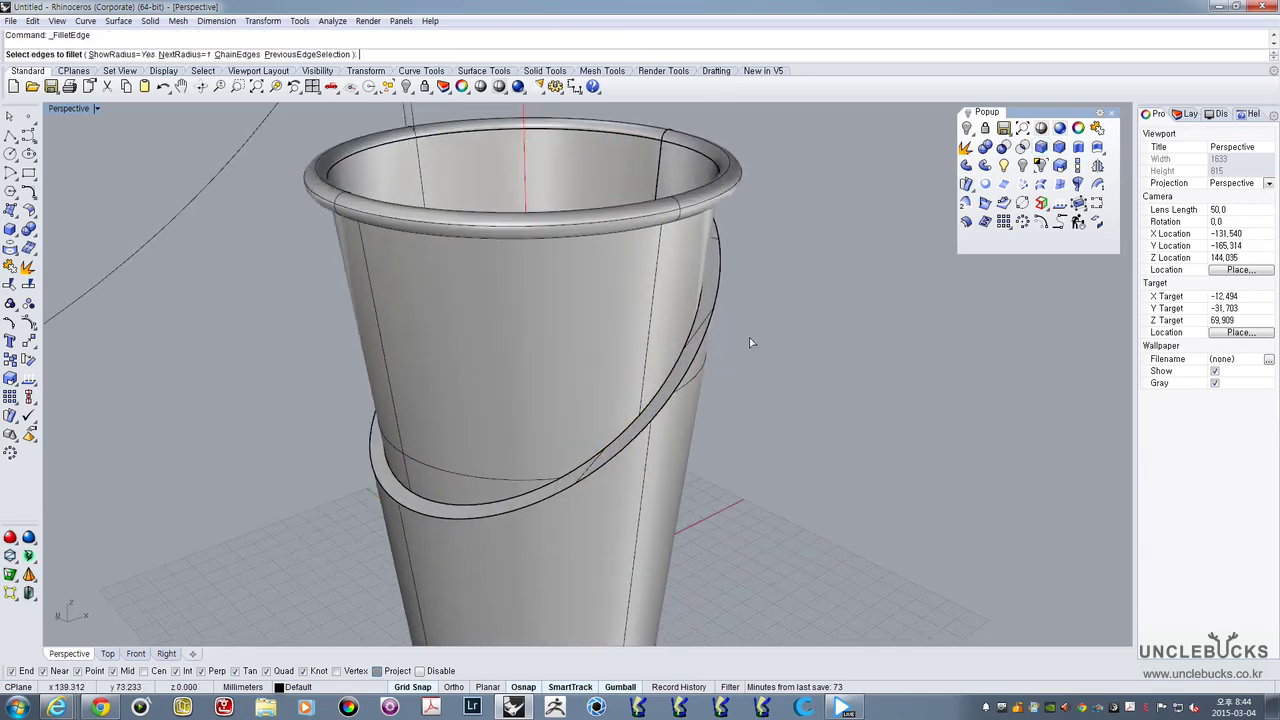
text(2)
key(Return)
click(679, 366)
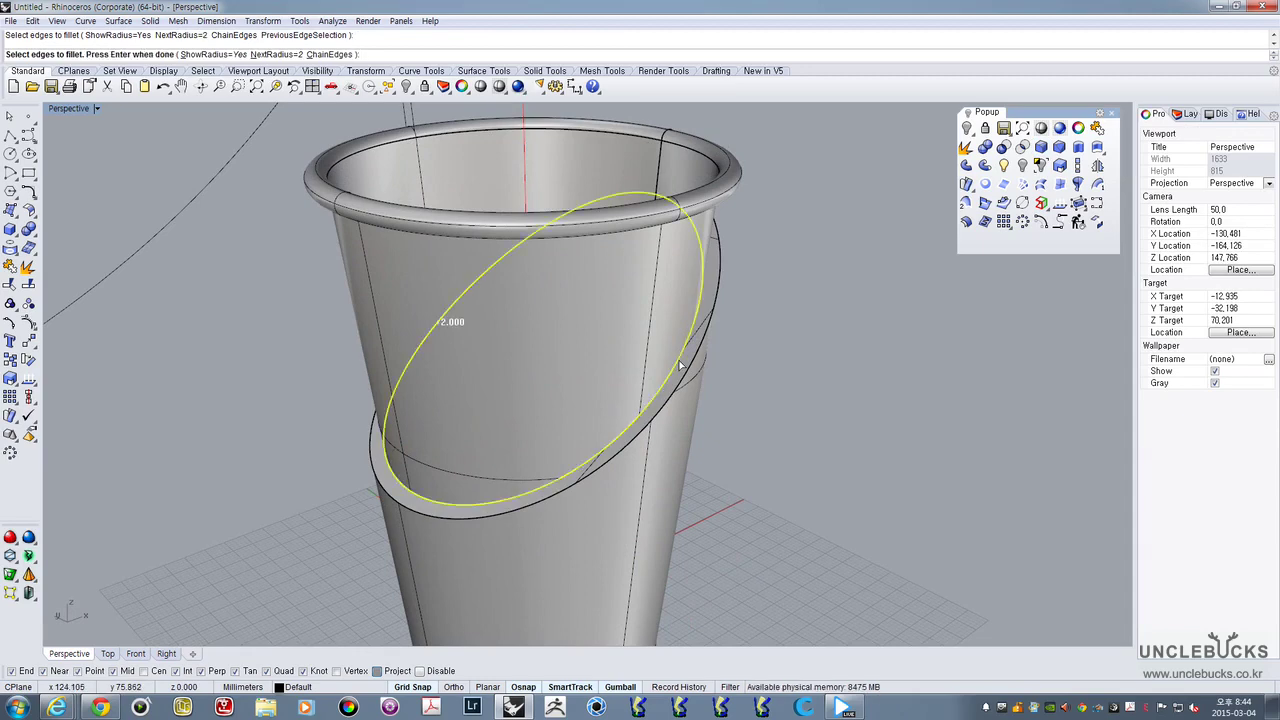
key(Return)
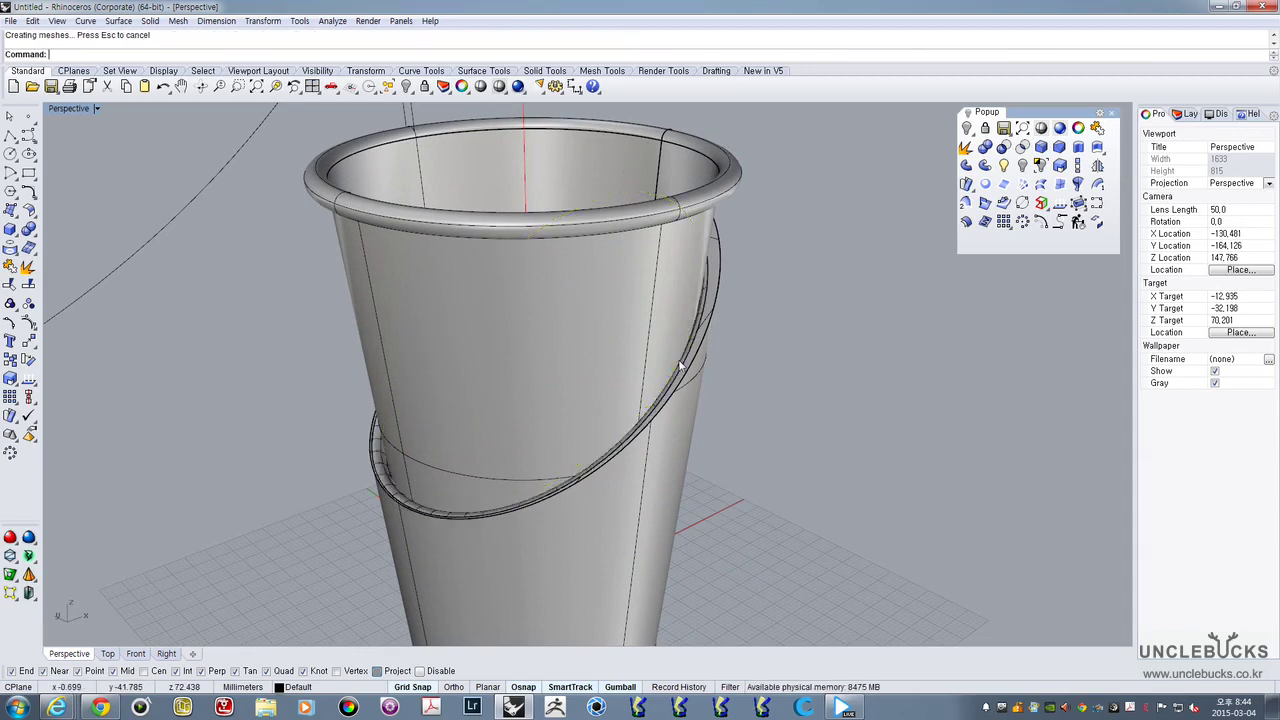
Examine the fillet along the holder's slanted rim up close from several sides
right_drag(565, 443, 515, 395)
scroll(614, 416, up, 2)
scroll(614, 416, up, 5)
scroll(732, 243, down, 3)
scroll(733, 248, down, 3)
right_drag(733, 248, 416, 436)
scroll(376, 411, up, 3)
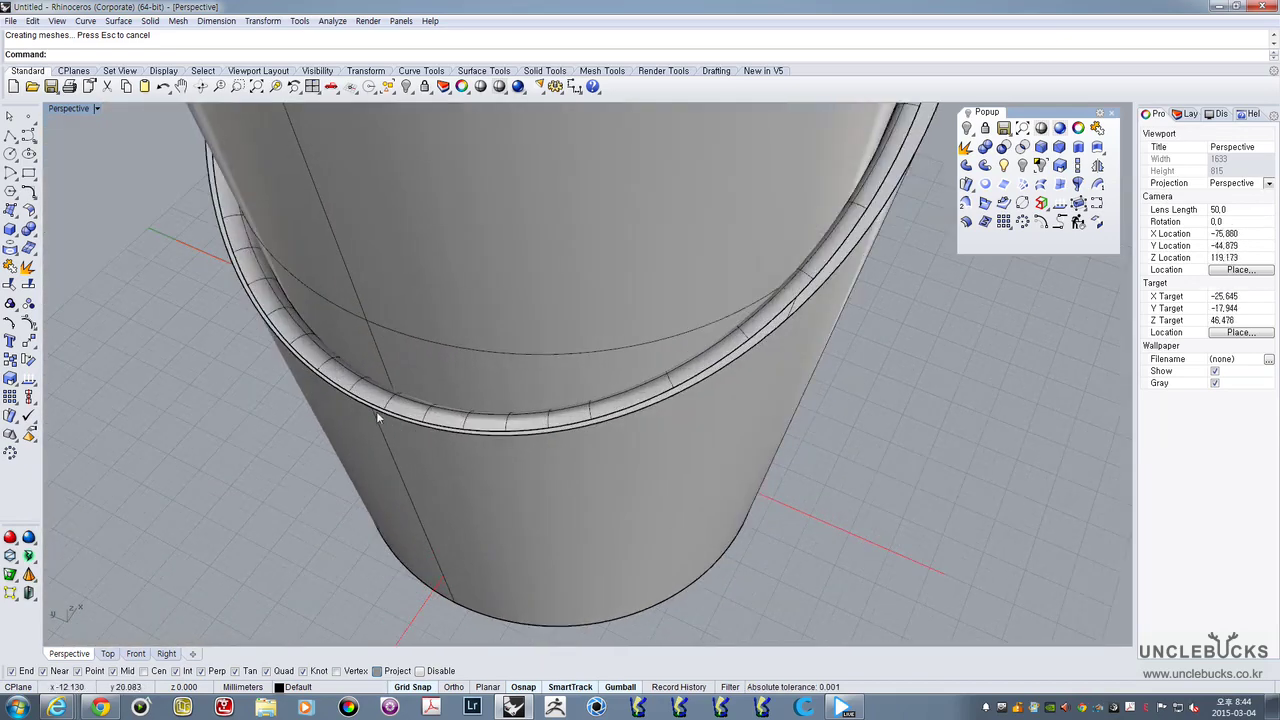
Undo the last fillet on the inner edge of the holder's slanted rim
scroll(376, 411, down, 5)
shift+right_drag(606, 350, 526, 394)
scroll(686, 425, up, 6)
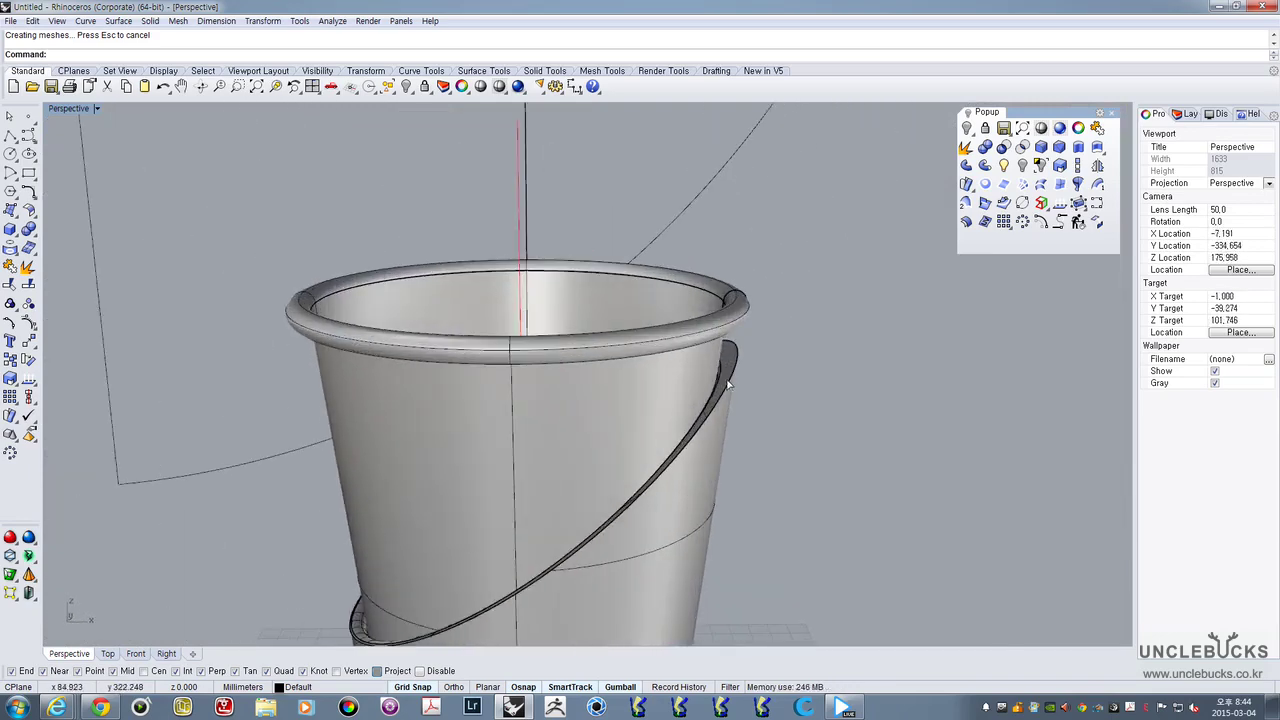
key(ctrl+z)
Try to fillet the outer edge of the holder's slanted rim with a 2 mm radius
scroll(729, 383, up, 5)
right_drag(723, 389, 756, 349)
right_click(717, 384)
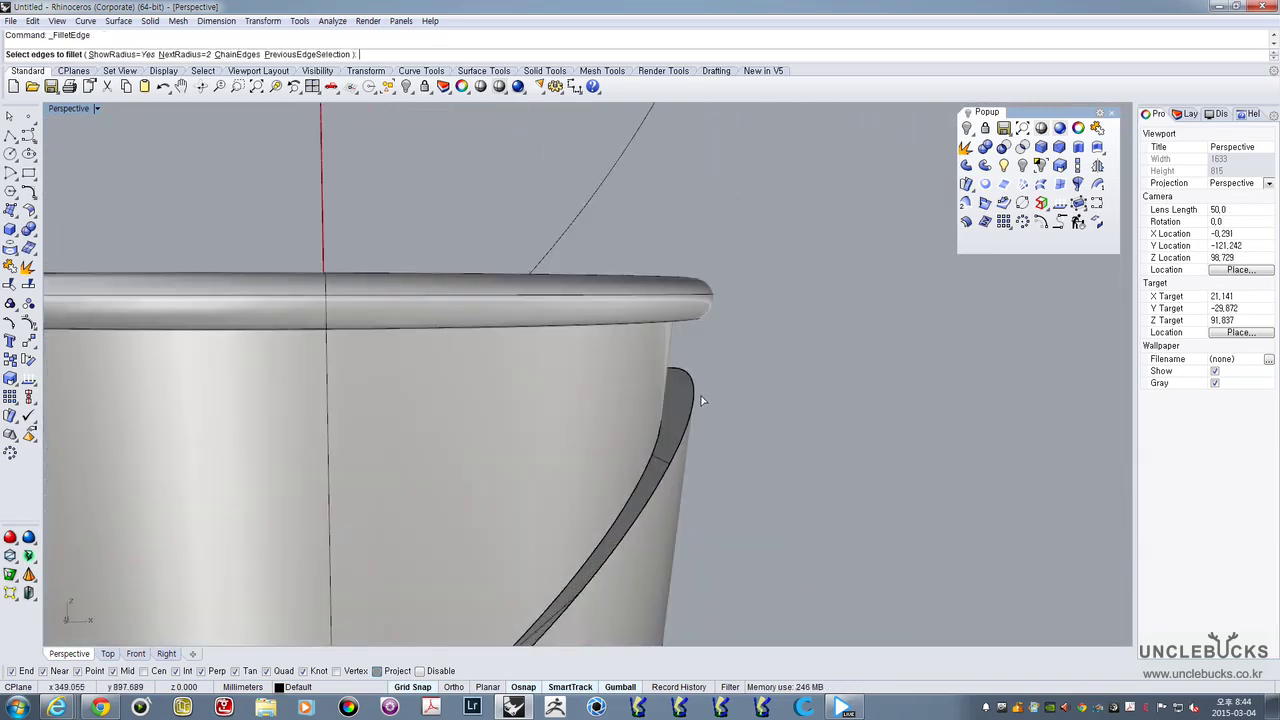
click(703, 402)
scroll(630, 422, down, 5)
scroll(630, 422, up, 3)
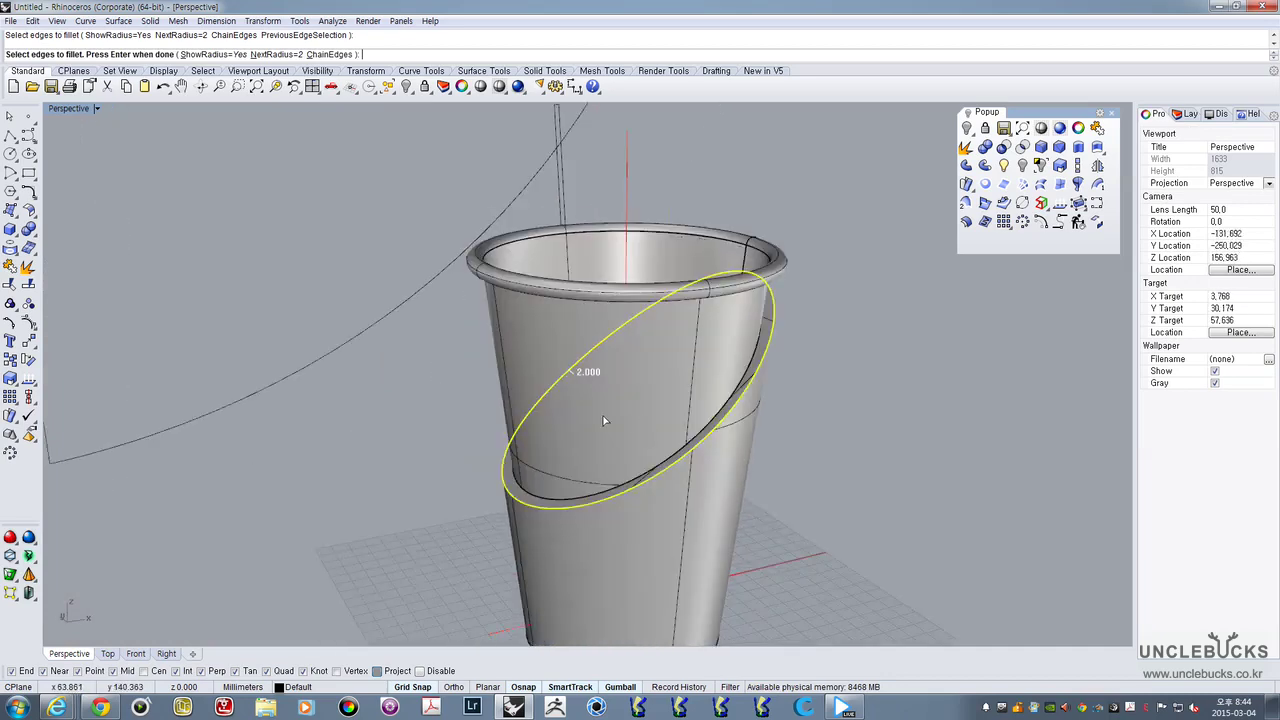
key(Return)
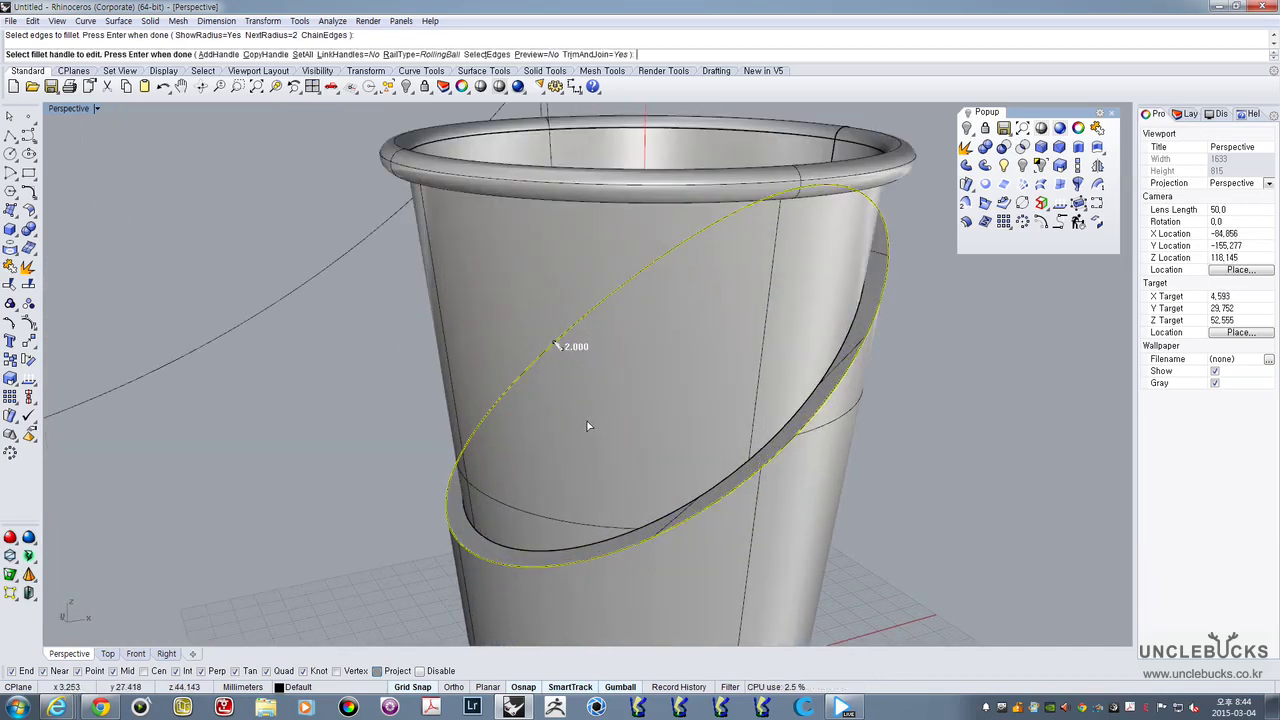
key(Return)
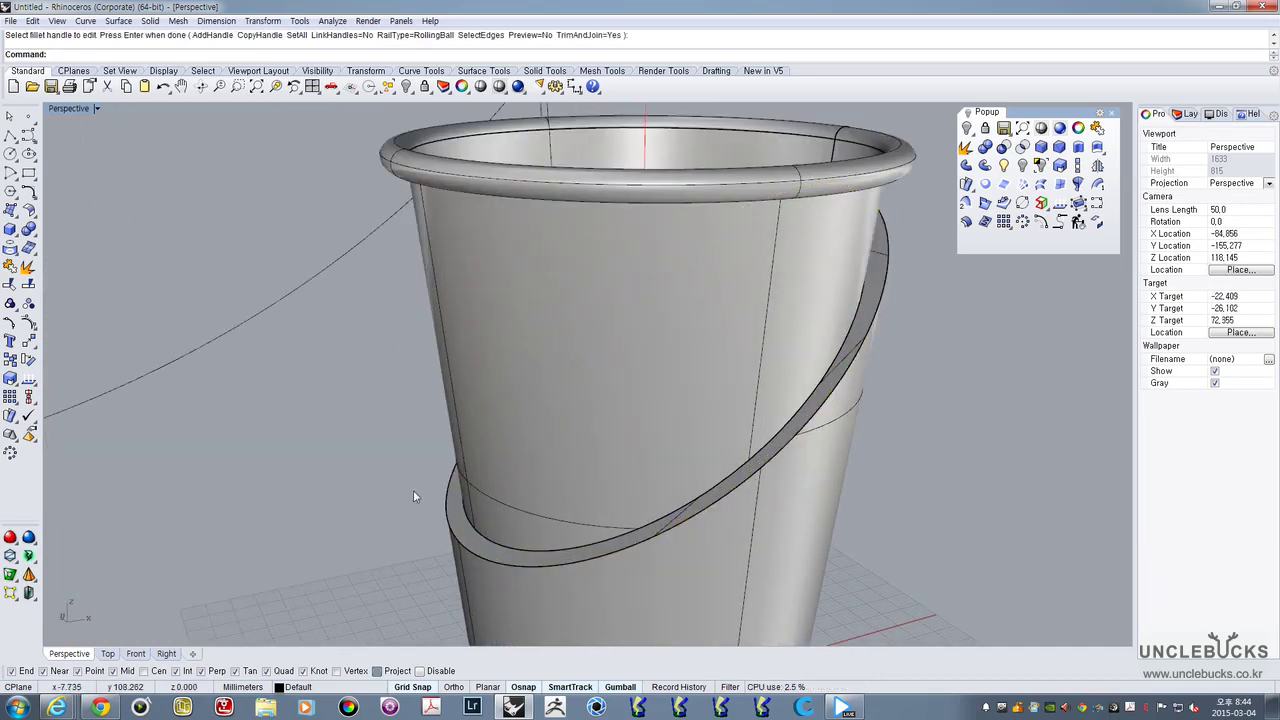
Fillet the outer edge of the holder's slanted rim with a 1 mm radius
key(Return)
text(1)
key(Return)
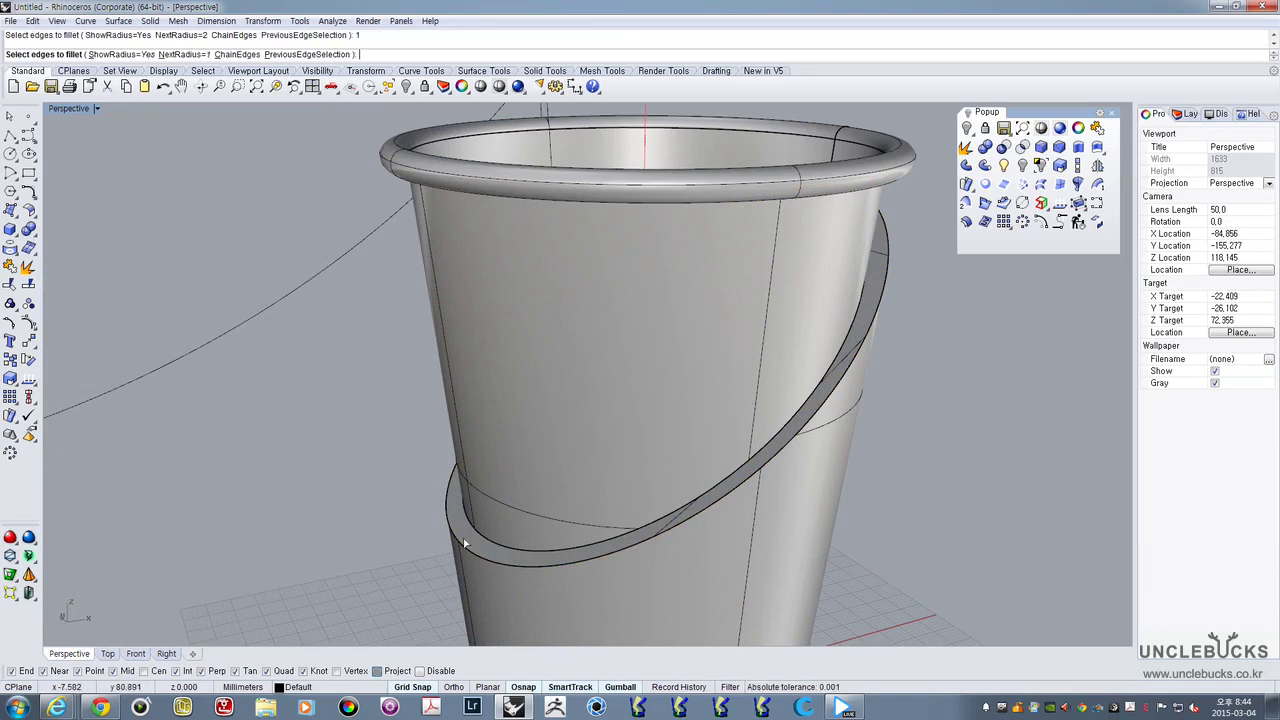
click(462, 545)
right_drag(657, 402, 605, 396)
scroll(712, 399, down, 3)
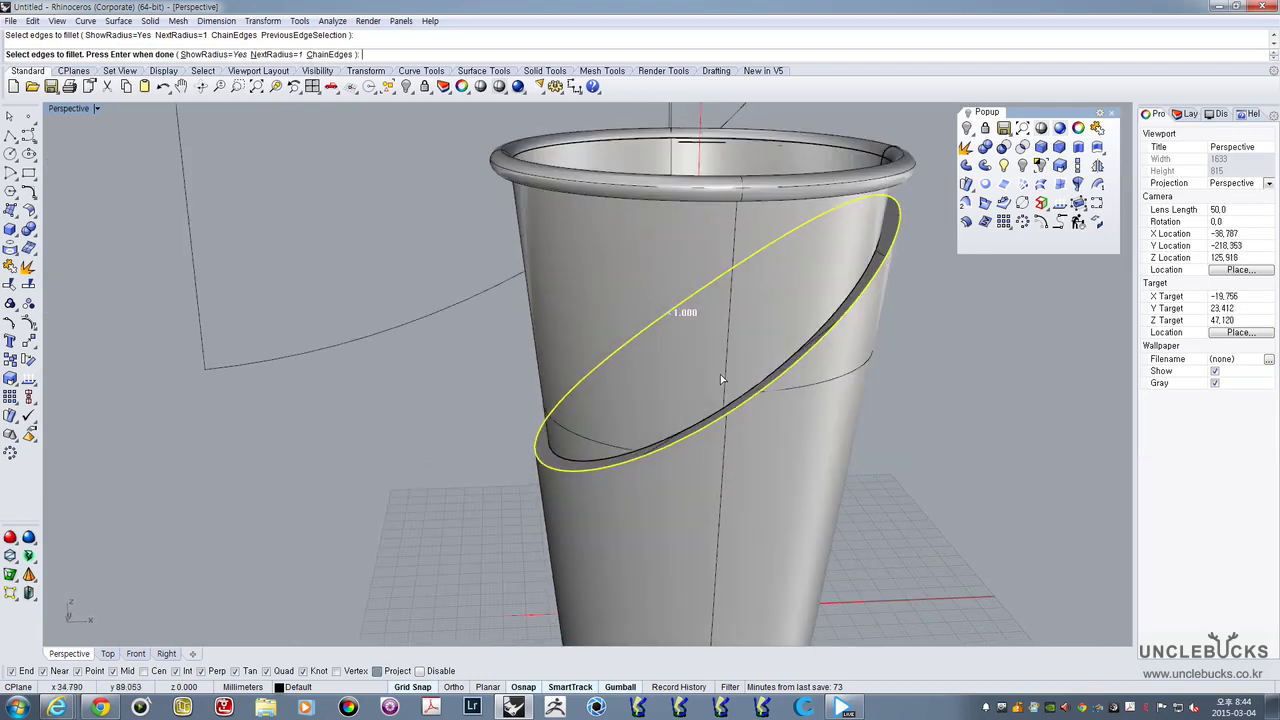
key(Return)
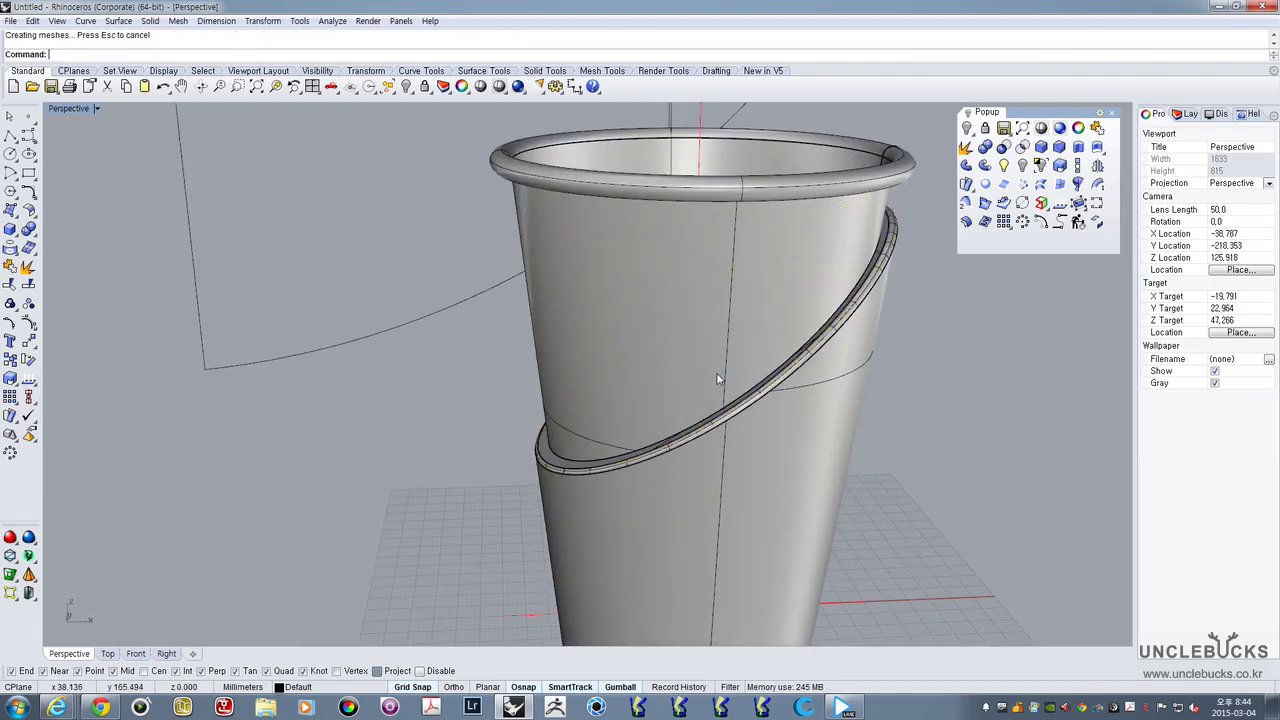
Fillet the inner edge of the holder's slanted rim with the same 1 mm radius
right_drag(719, 380, 550, 420)
scroll(280, 553, up, 3)
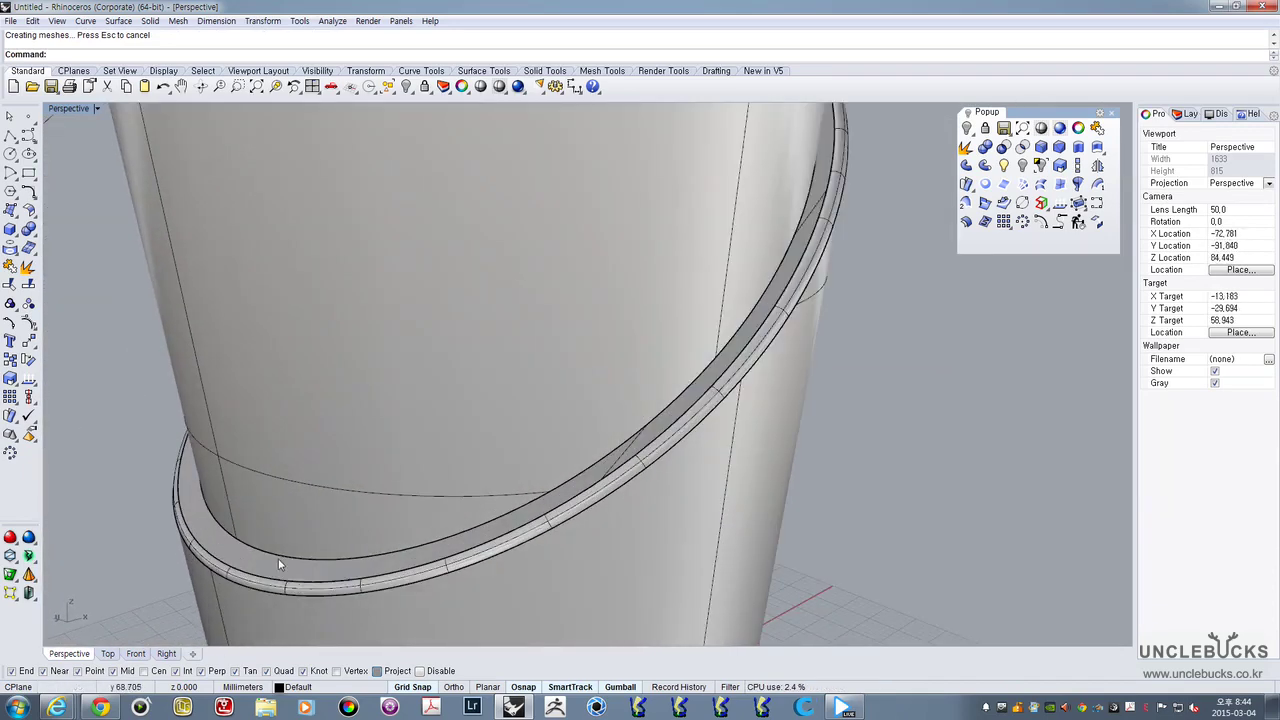
right_click(272, 555)
click(270, 552)
key(Return)
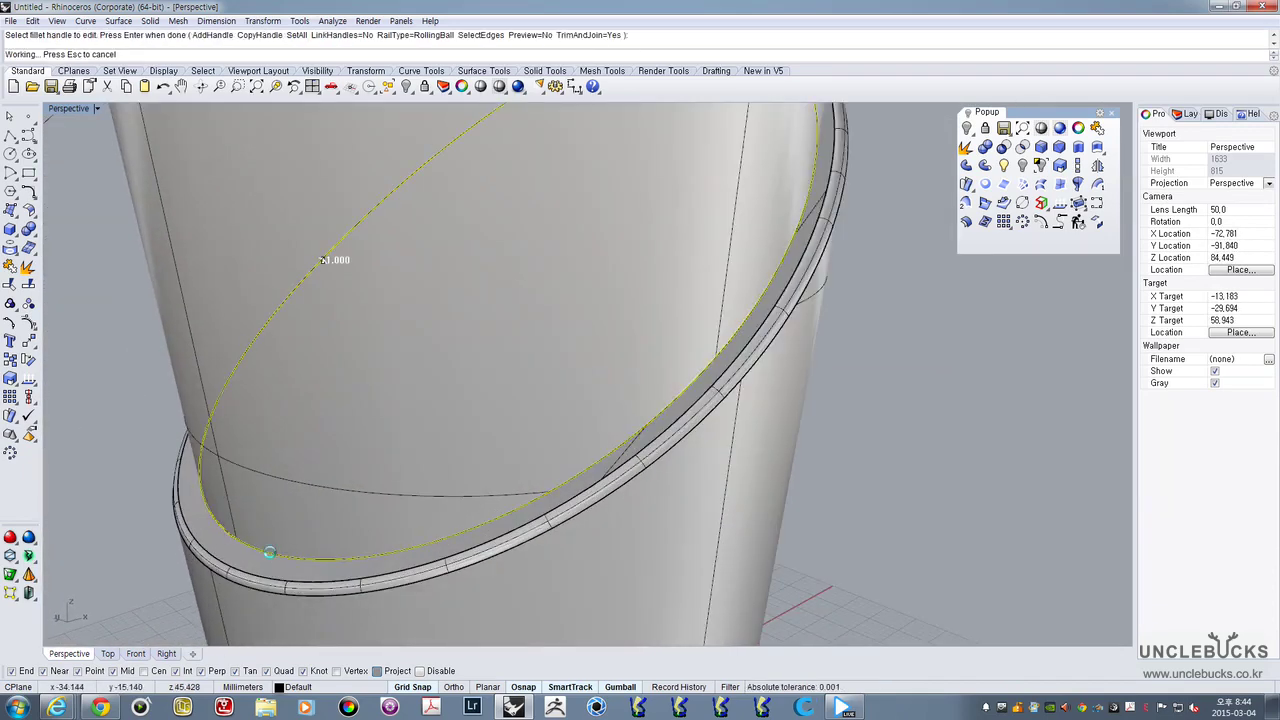
Examine the rounded inner and outer edges of the holder's slanted rim from several sides
scroll(270, 555, down, 7)
right_drag(625, 450, 400, 472)
shift+right_drag(625, 547, 515, 585)
right_drag(515, 585, 640, 520)
scroll(694, 389, up, 9)
scroll(622, 407, down, 14)
shift+right_drag(640, 520, 535, 456)
Place a copy of the filleted holder about 202 mm beside the cup and hide that copy
click(569, 419)
drag(535, 456, 876, 443)
right_drag(876, 443, 1012, 214)
right_drag(876, 455, 550, 466)
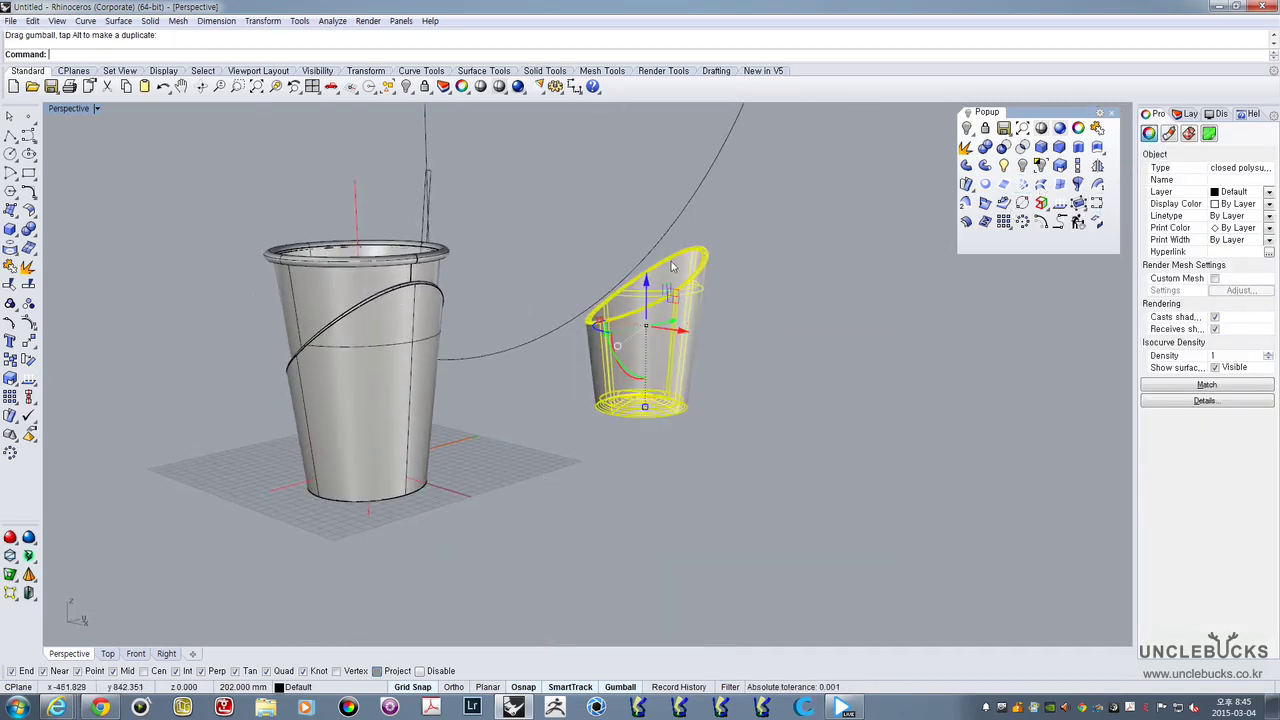
right_drag(672, 266, 903, 235)
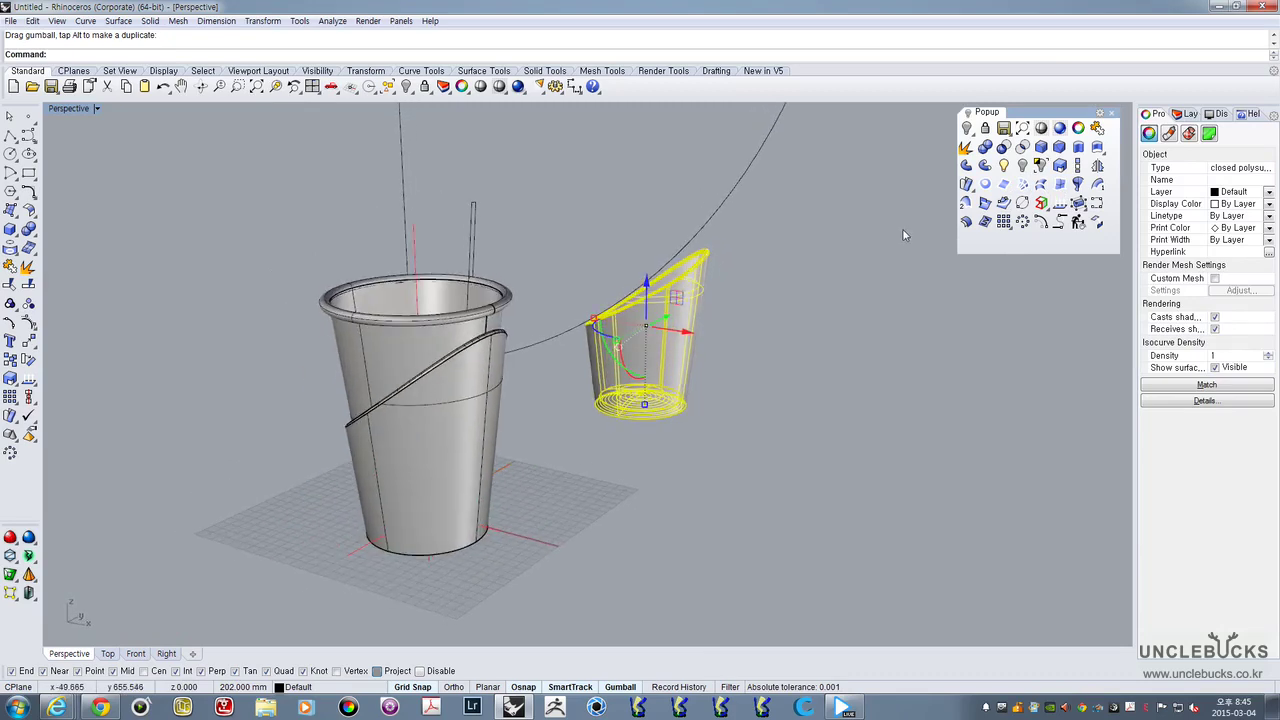
click(1022, 167)
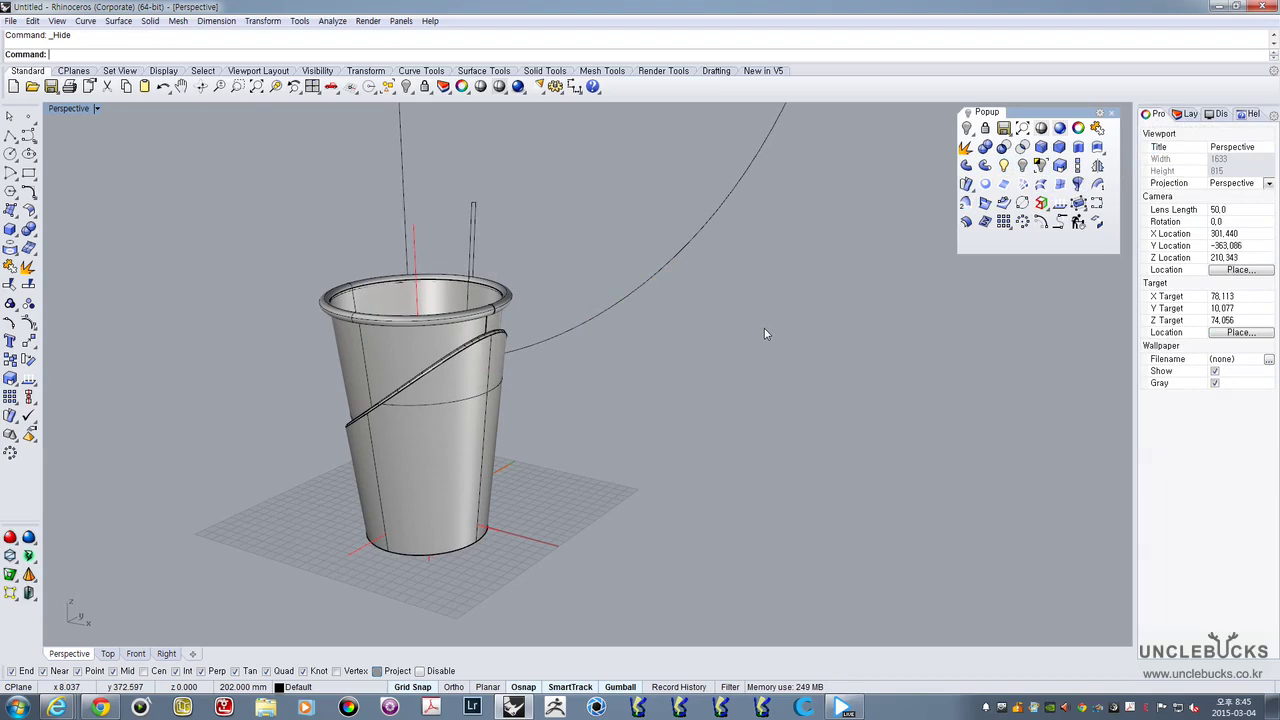
Select the remaining holder and show it close up in the maximized Front view
click(451, 491)
right_drag(451, 491, 511, 458)
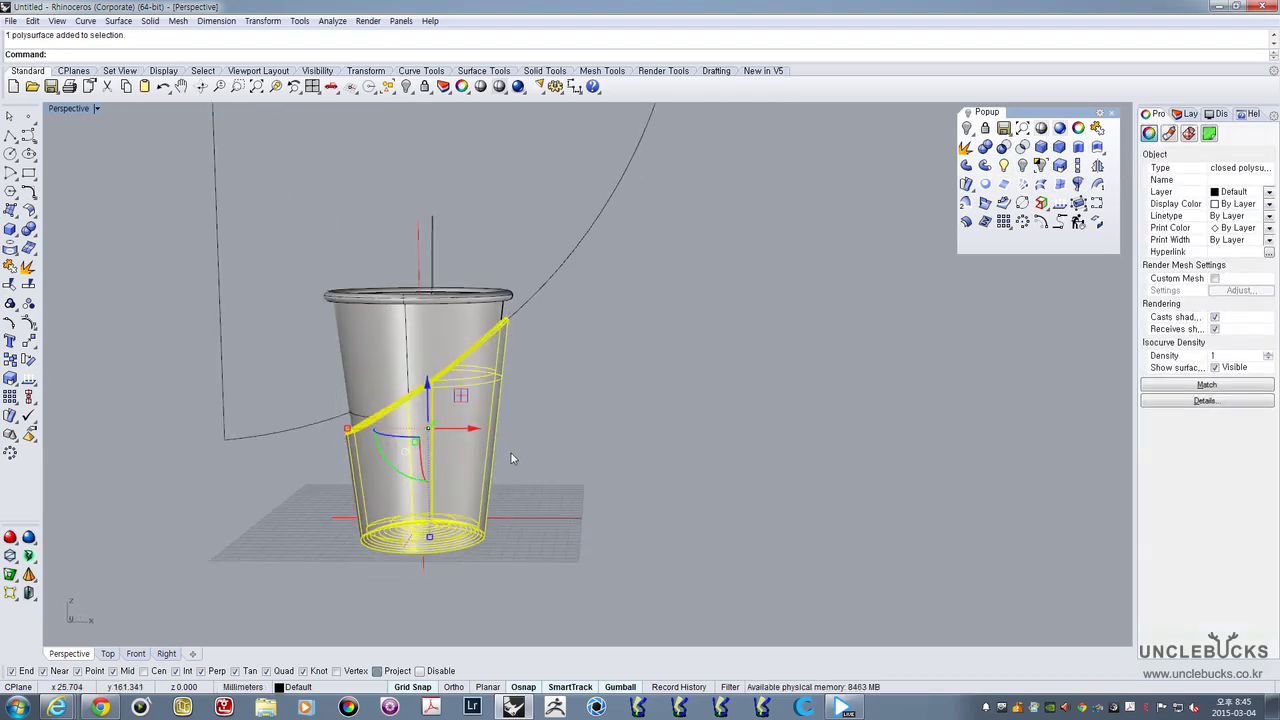
double_click(73, 110)
right_drag(317, 549, 298, 502)
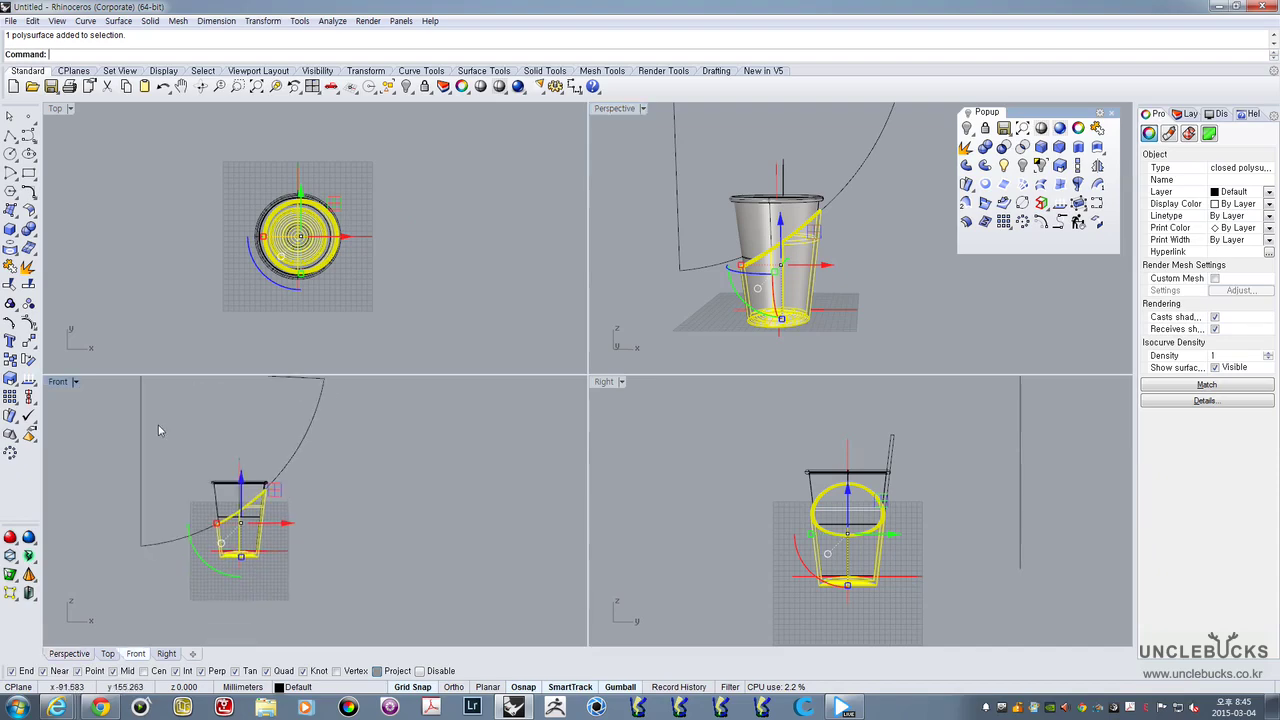
double_click(62, 384)
scroll(460, 365, up, 5)
right_drag(497, 357, 430, 316)
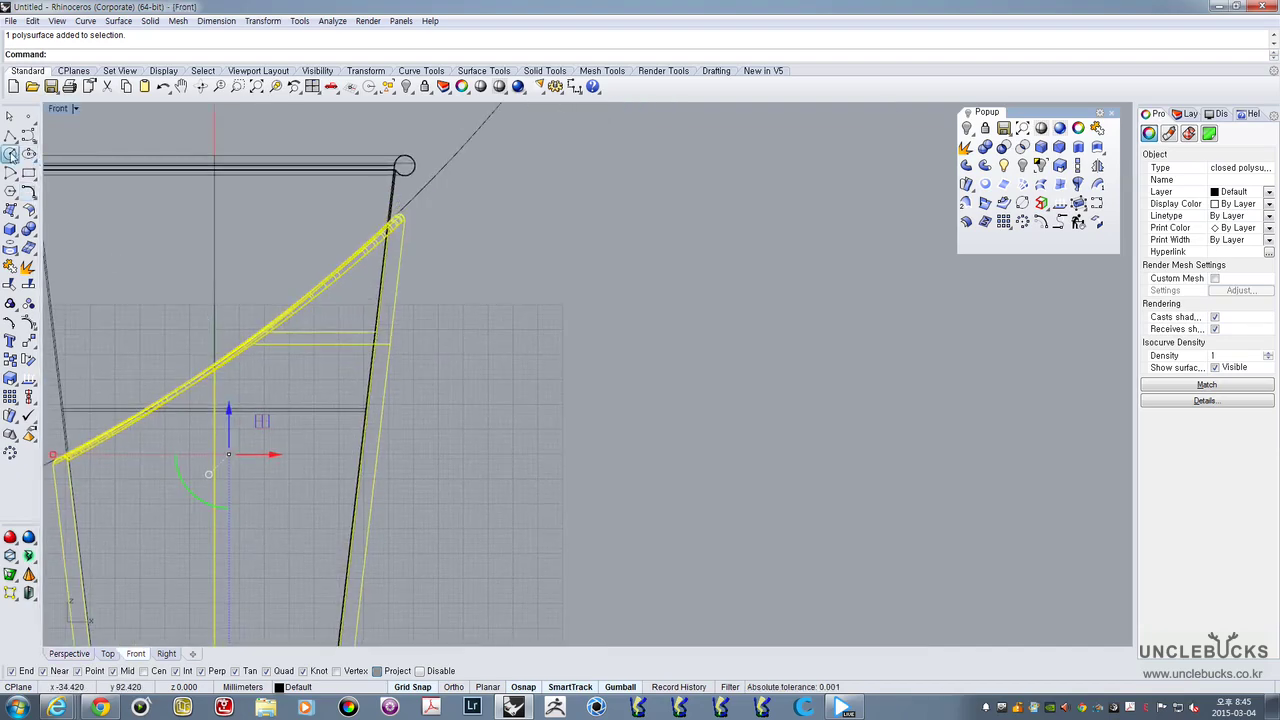
click(10, 154)
right_drag(429, 388, 400, 333)
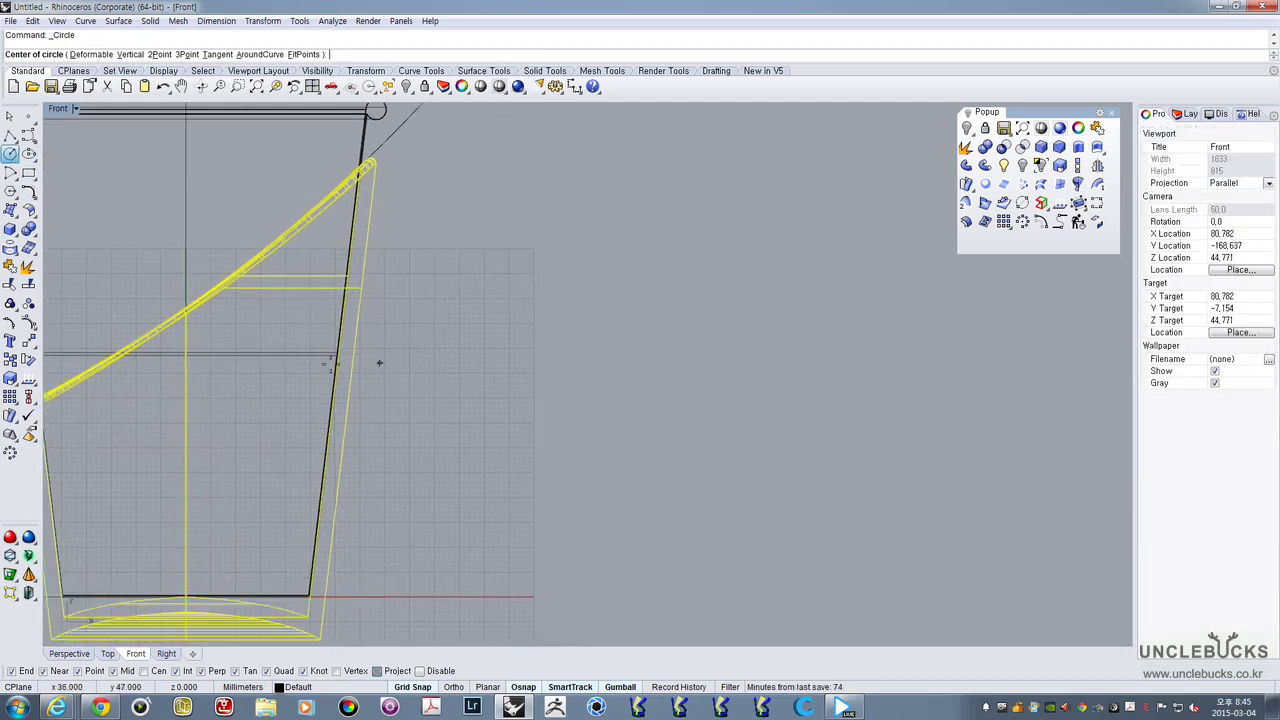
click(28, 136)
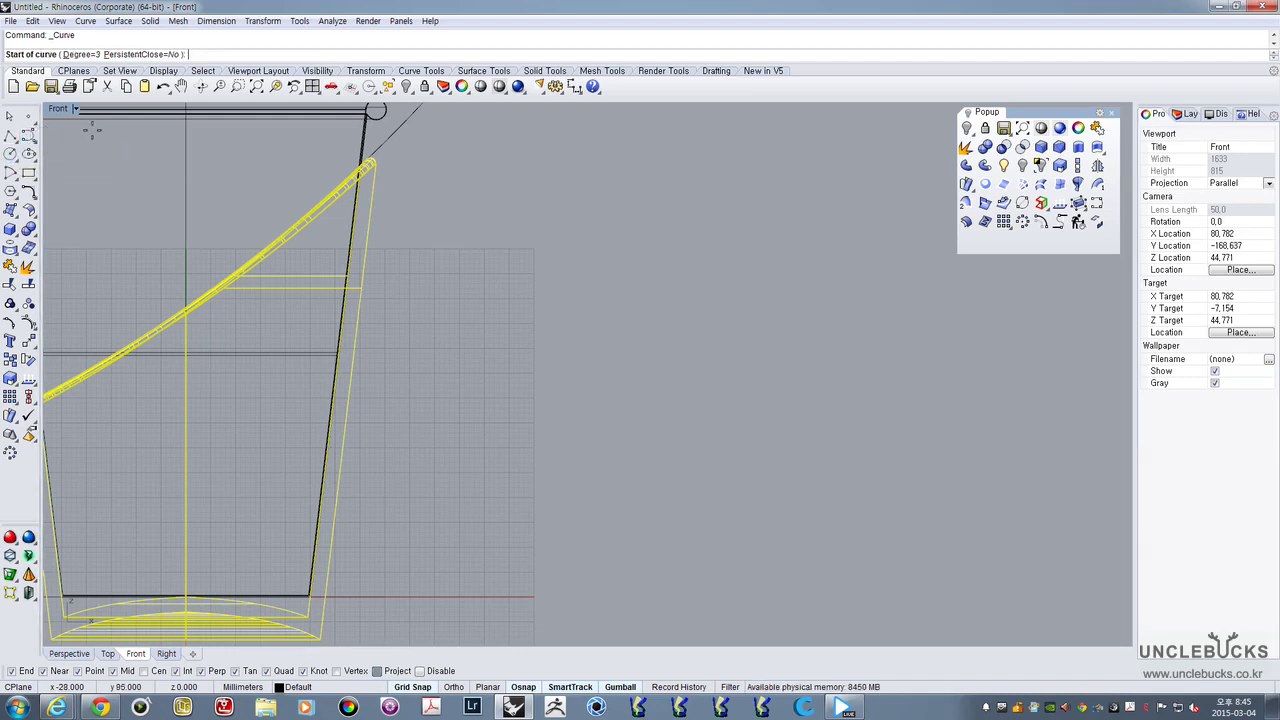
key(Escape)
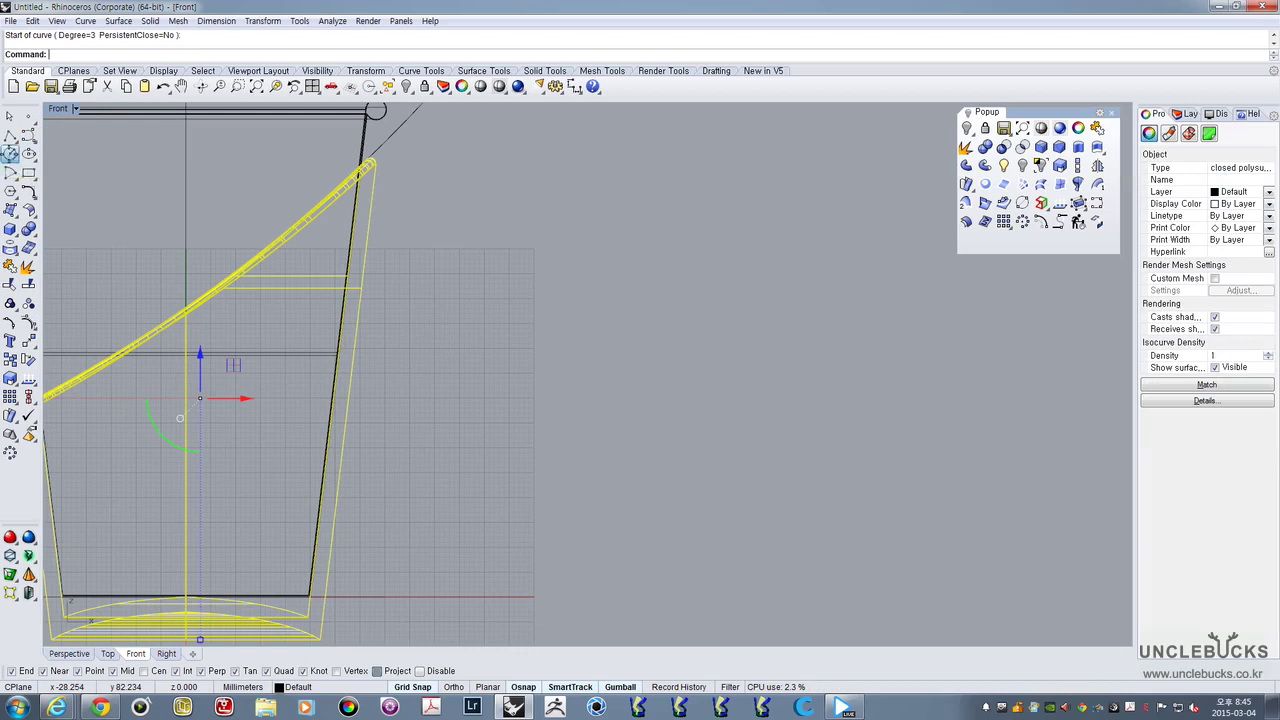
Draw a circle about 30 mm in radius in the Front view, beside the holder and overlapping its wall on the high-rim side
click(10, 155)
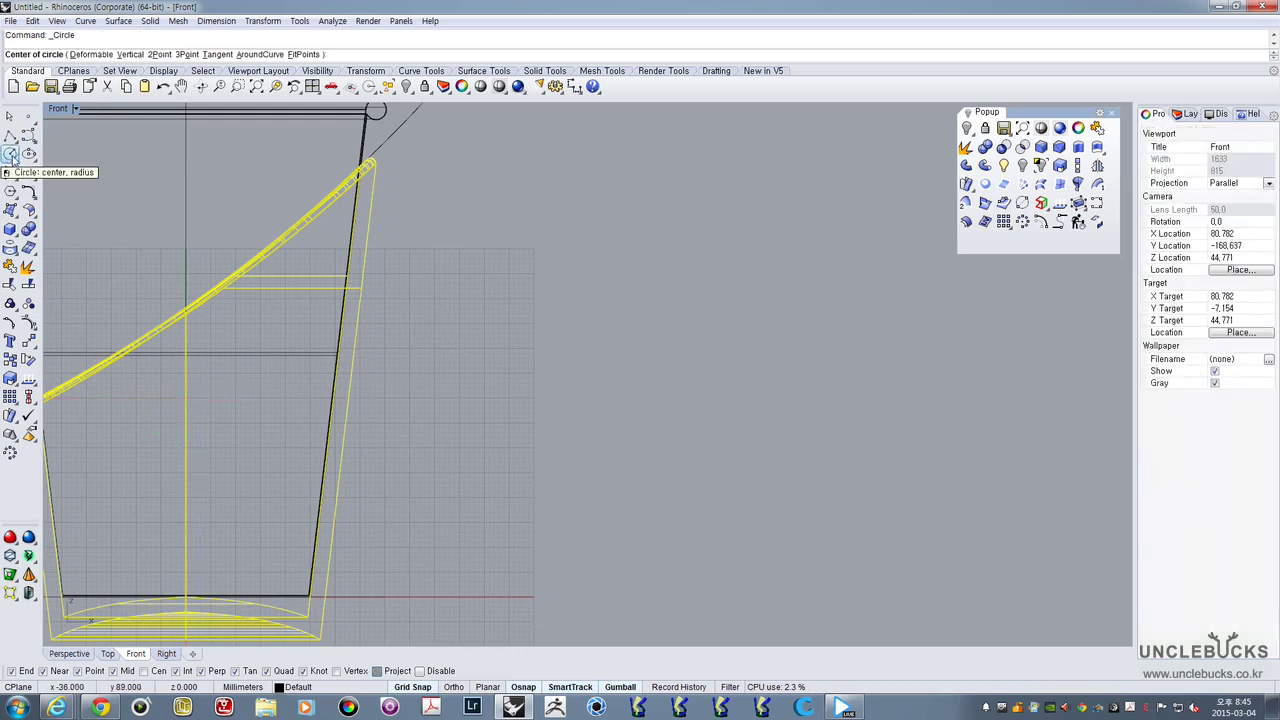
click(469, 357)
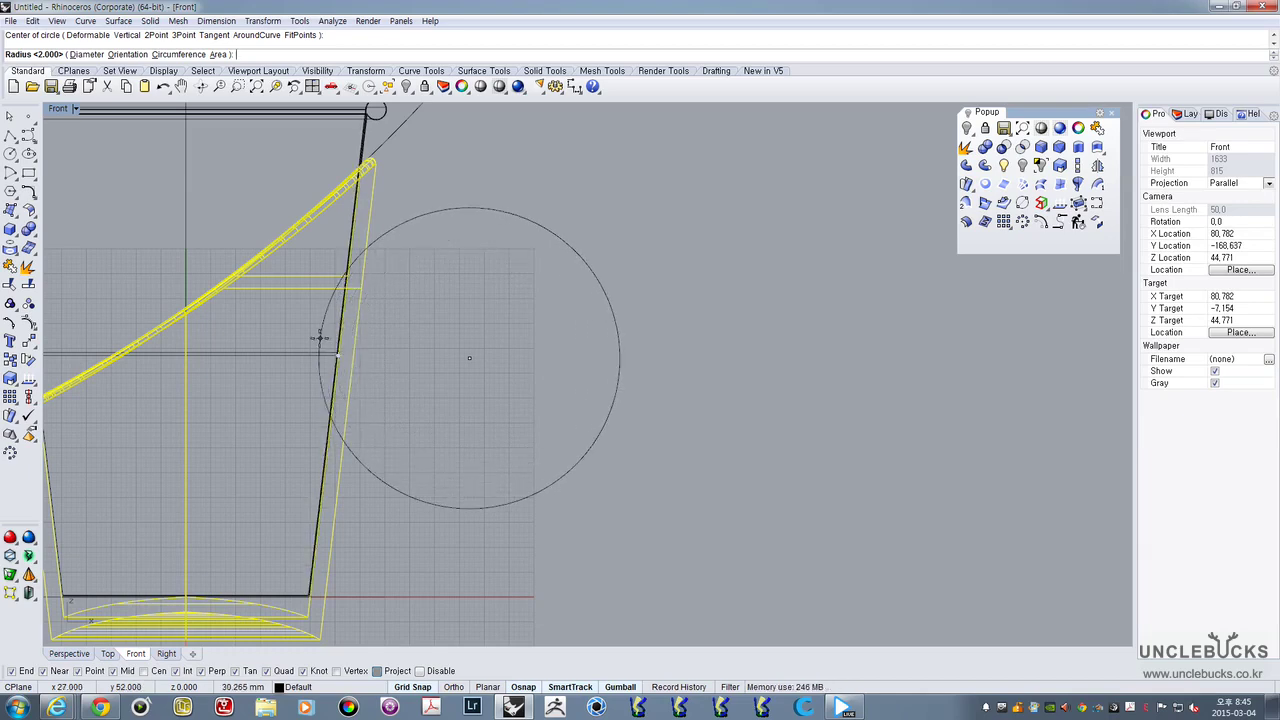
click(320, 338)
scroll(338, 336, down, 6)
right_drag(382, 306, 441, 283)
scroll(450, 275, up, 2)
Move the circle about 11 mm toward the cup so that it overlaps the holder's wall further
click(474, 241)
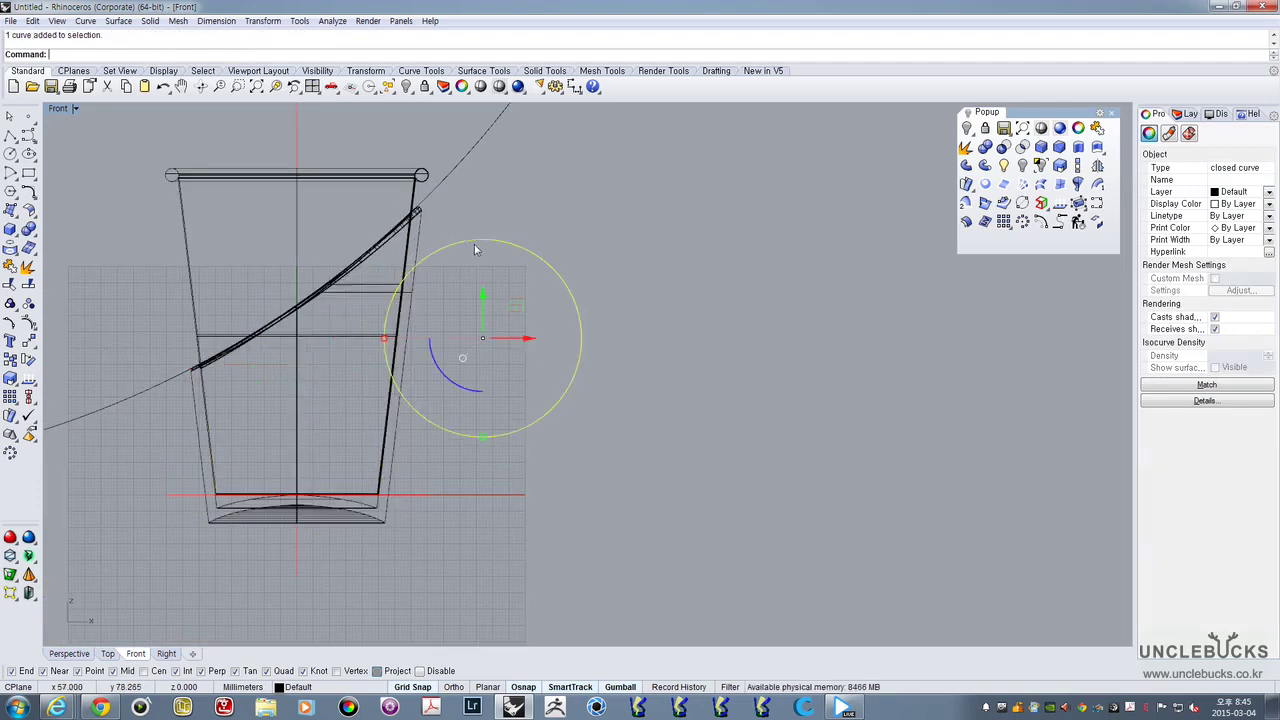
scroll(495, 344, up, 2)
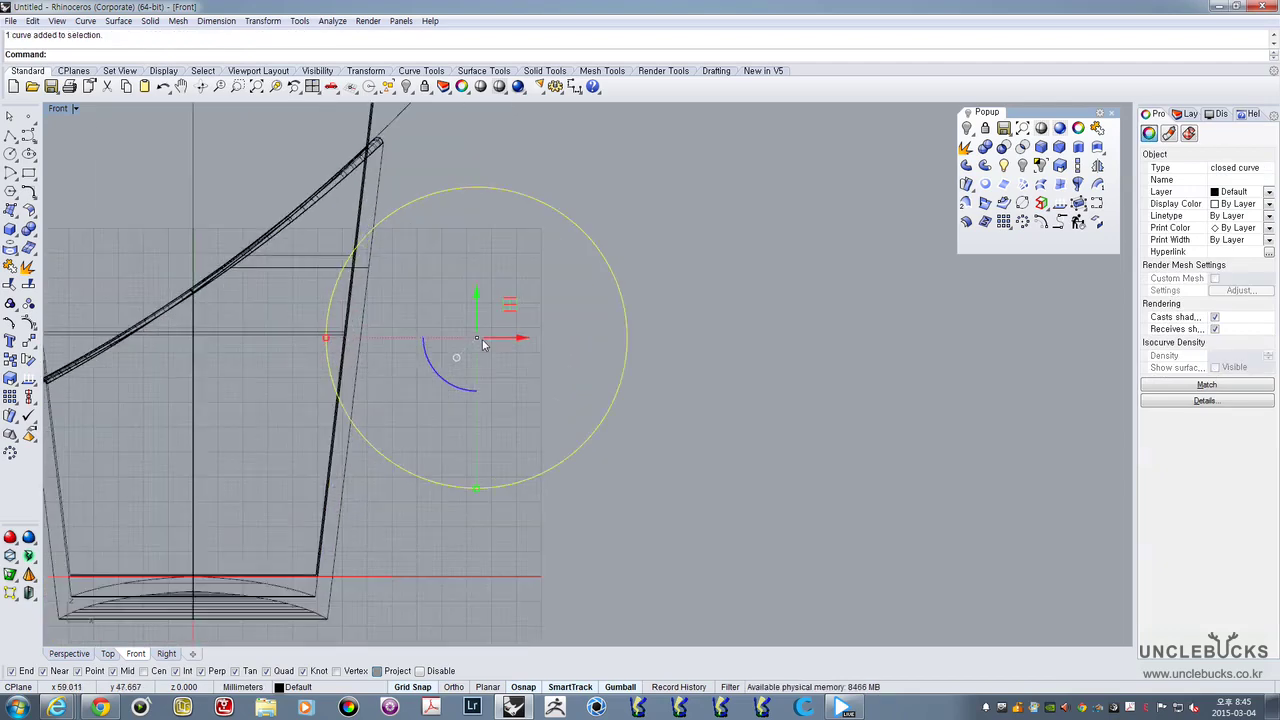
drag(509, 304, 454, 299)
right_drag(590, 372, 593, 396)
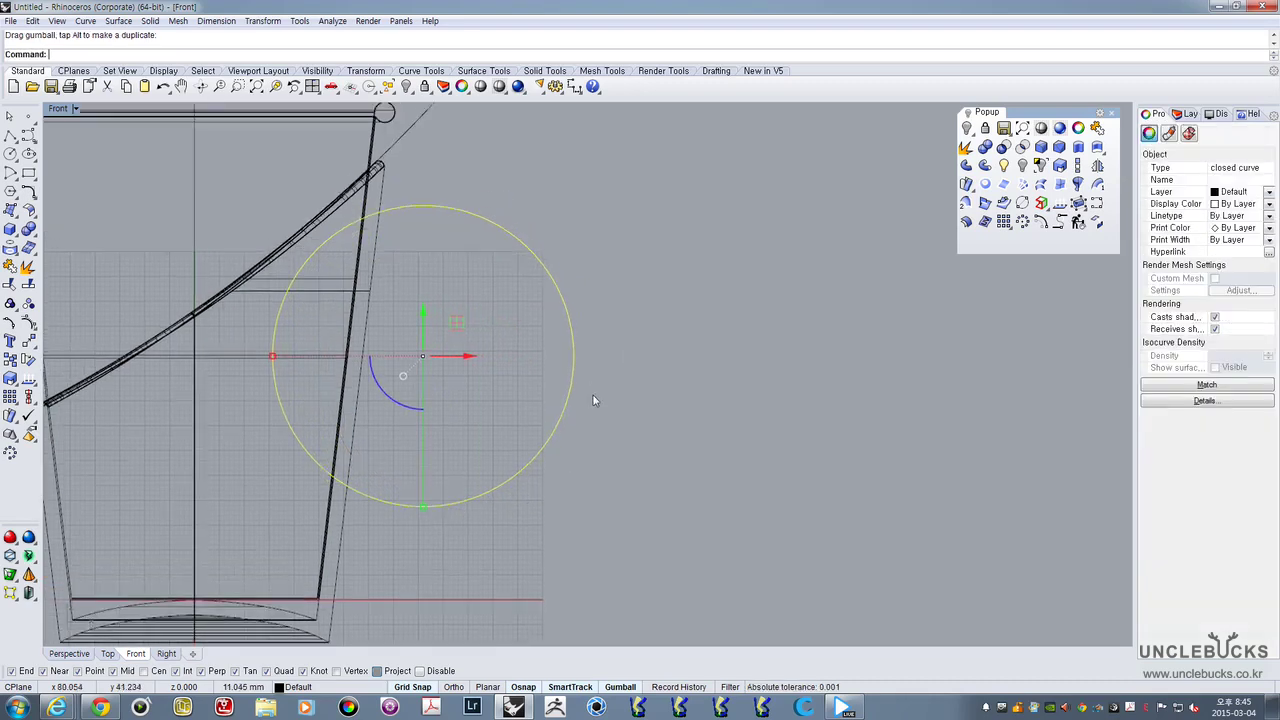
scroll(593, 396, down, 6)
scroll(515, 329, up, 4)
scroll(516, 335, up, 3)
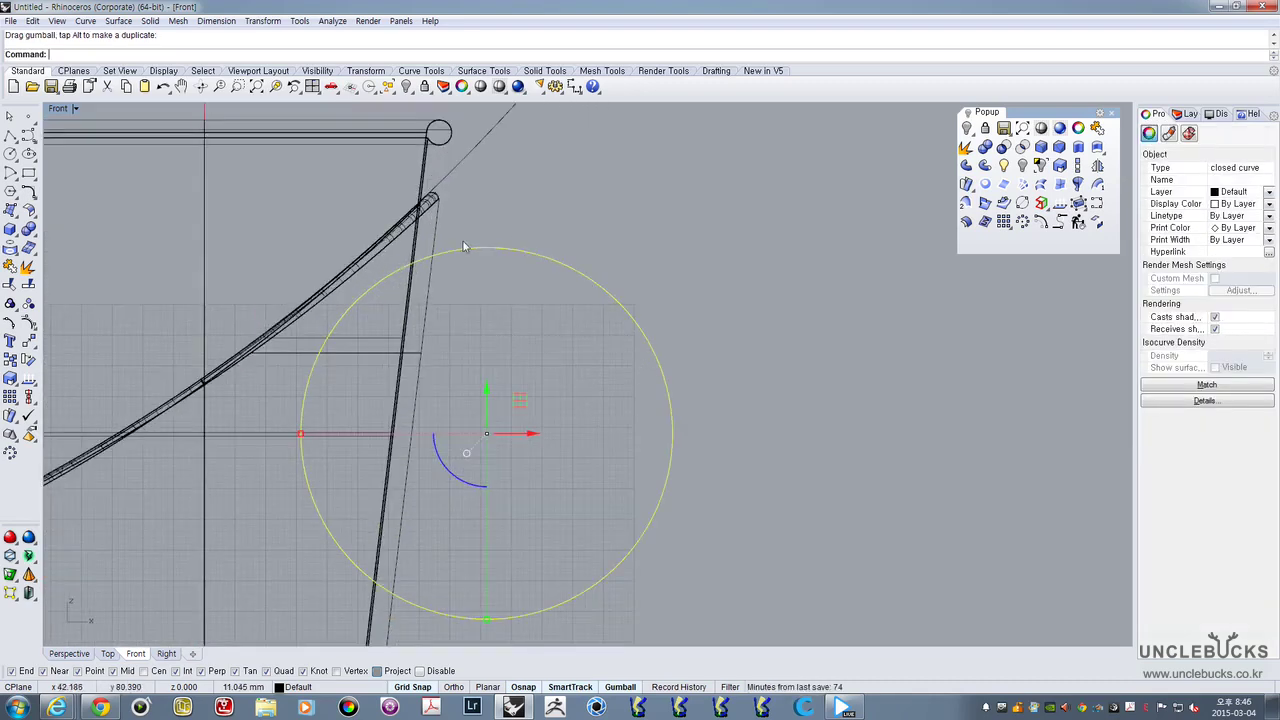
scroll(462, 245, down, 2)
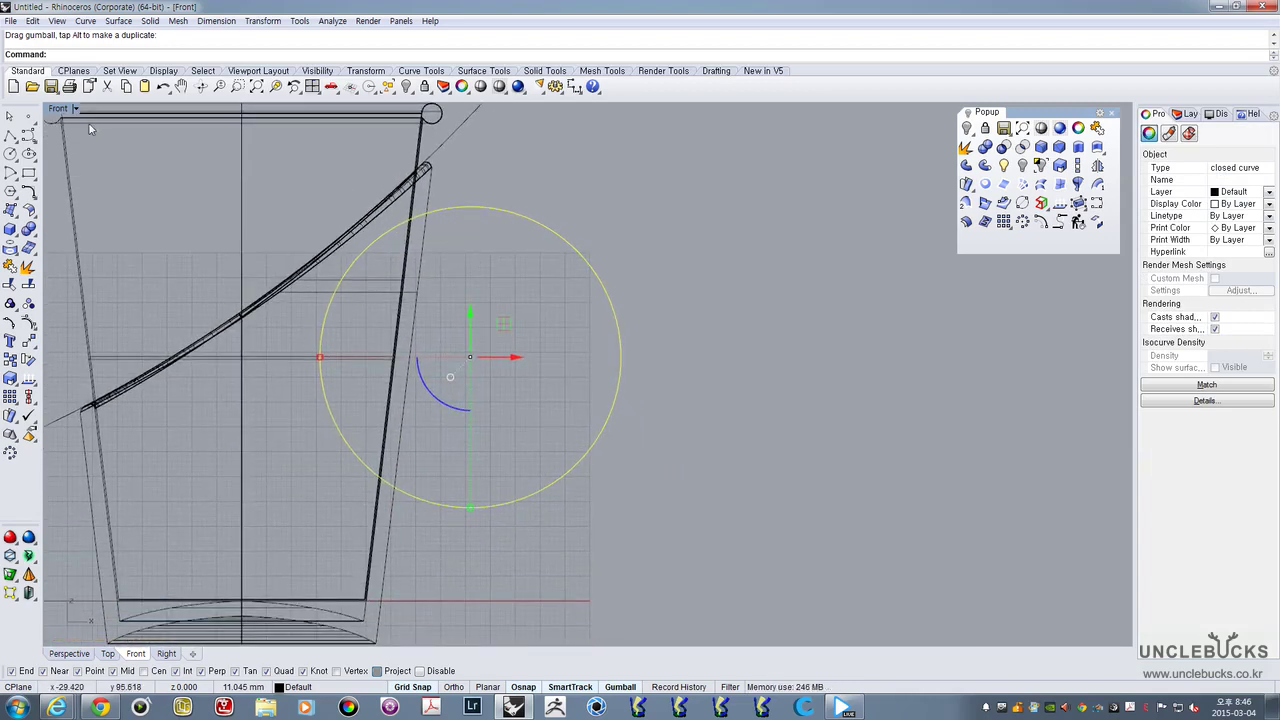
Examine the circle's position against the cup and holder in the maximized Perspective view
double_click(57, 109)
double_click(602, 111)
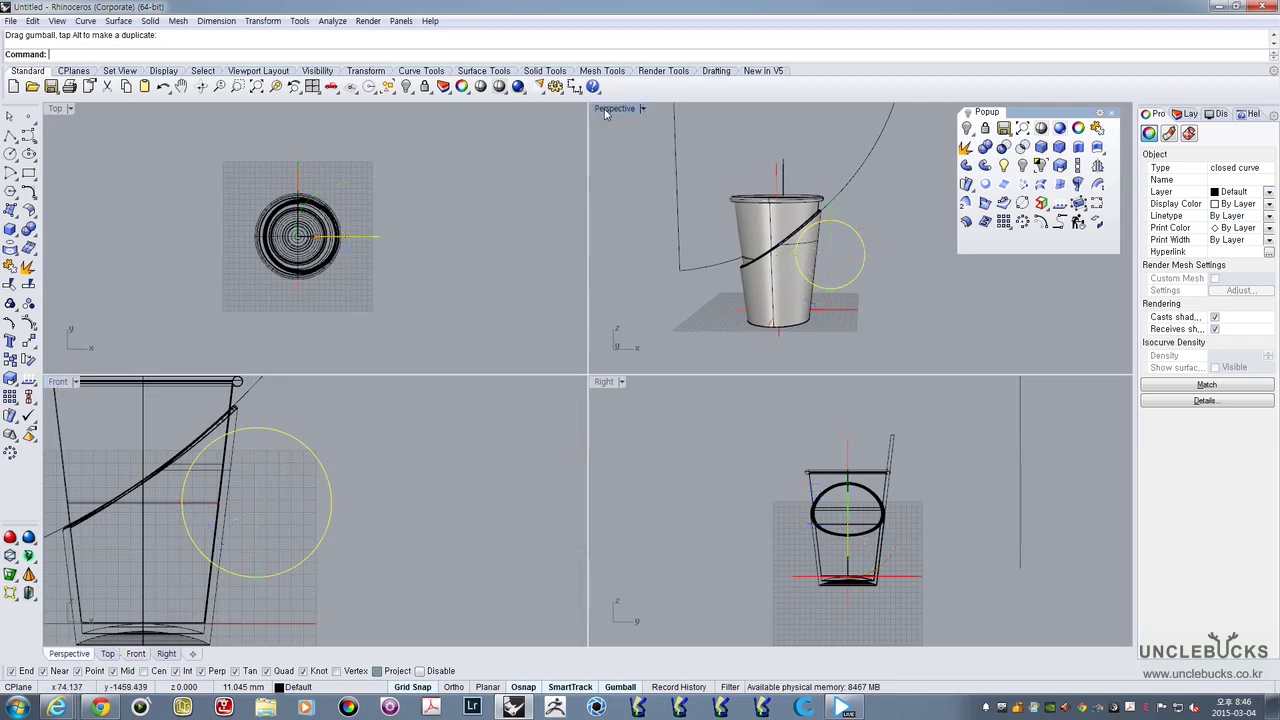
right_drag(590, 262, 372, 322)
scroll(540, 371, up, 2)
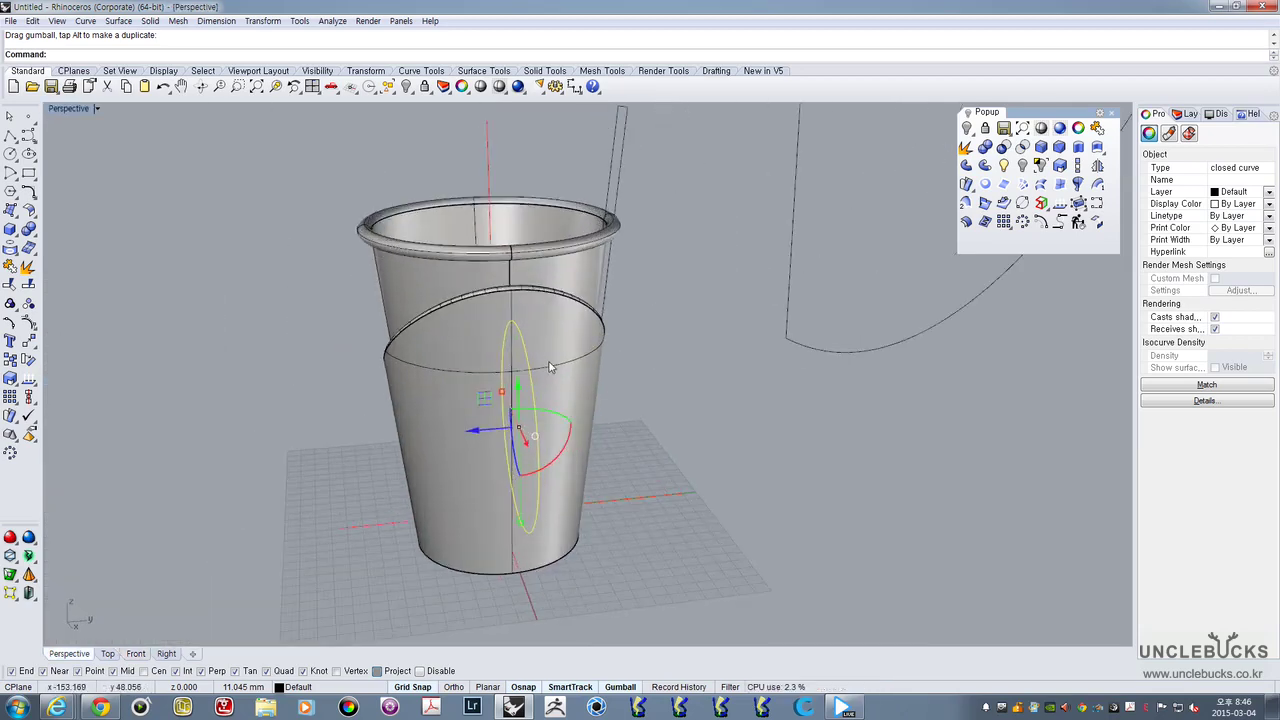
shift+right_drag(551, 366, 606, 337)
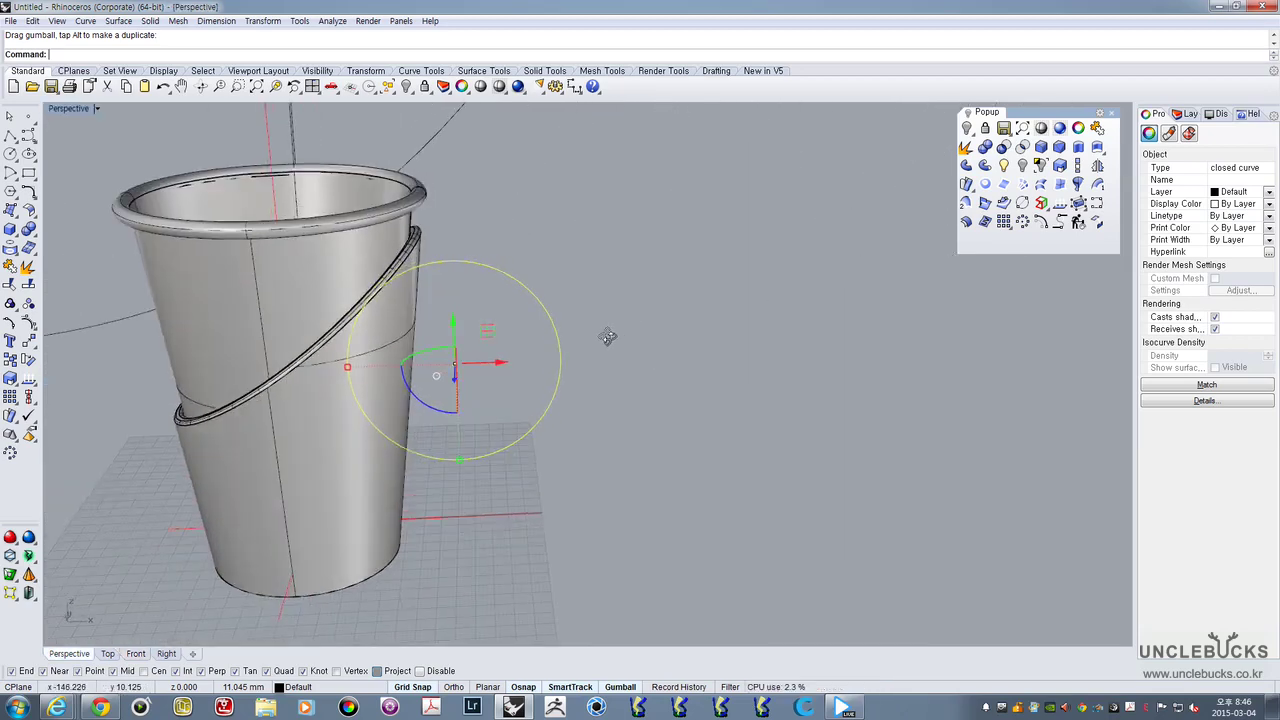
scroll(491, 318, up, 5)
right_drag(502, 289, 525, 312)
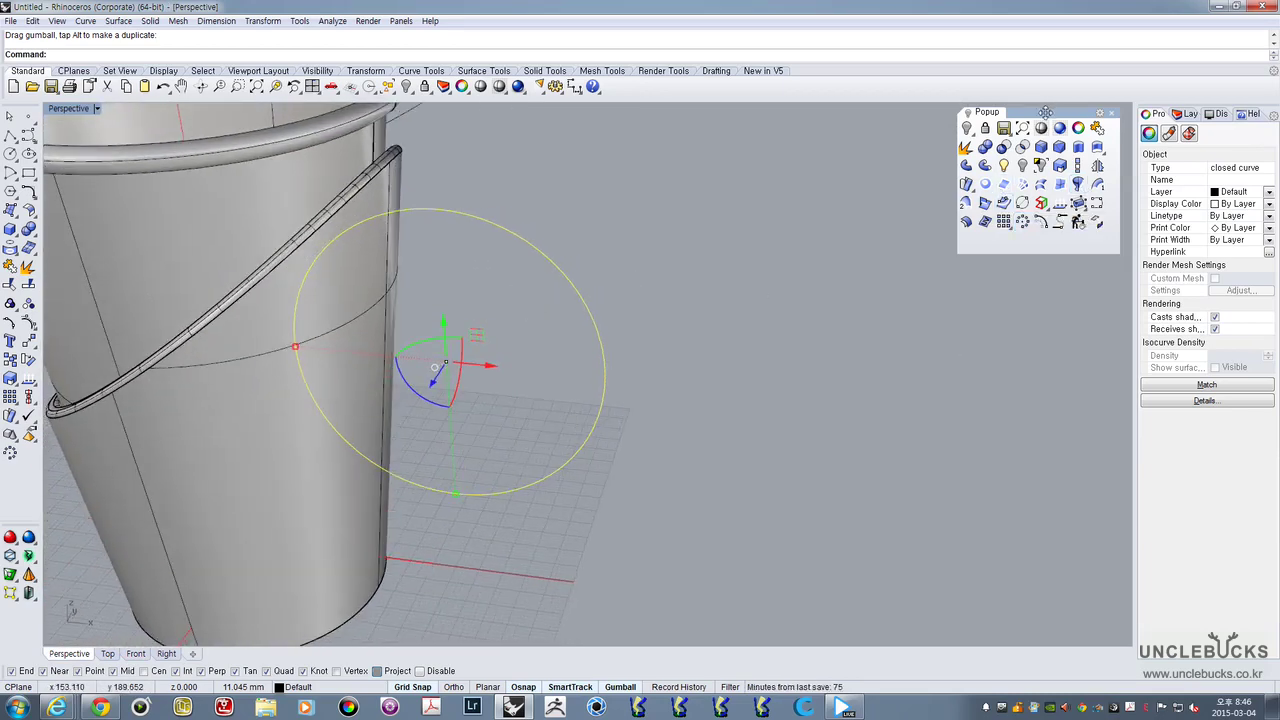
Start a closed pipe along the circle with a radius of 5 mm
drag(1045, 112, 875, 162)
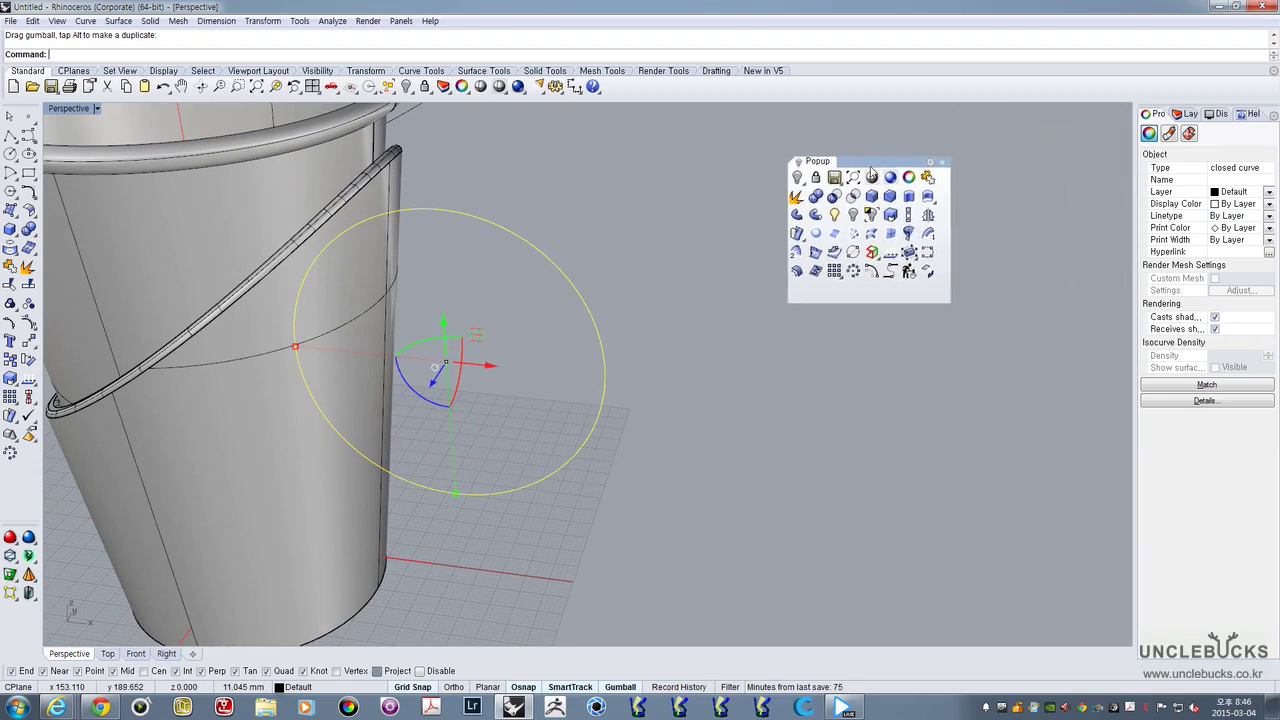
click(797, 217)
scroll(611, 269, down, 5)
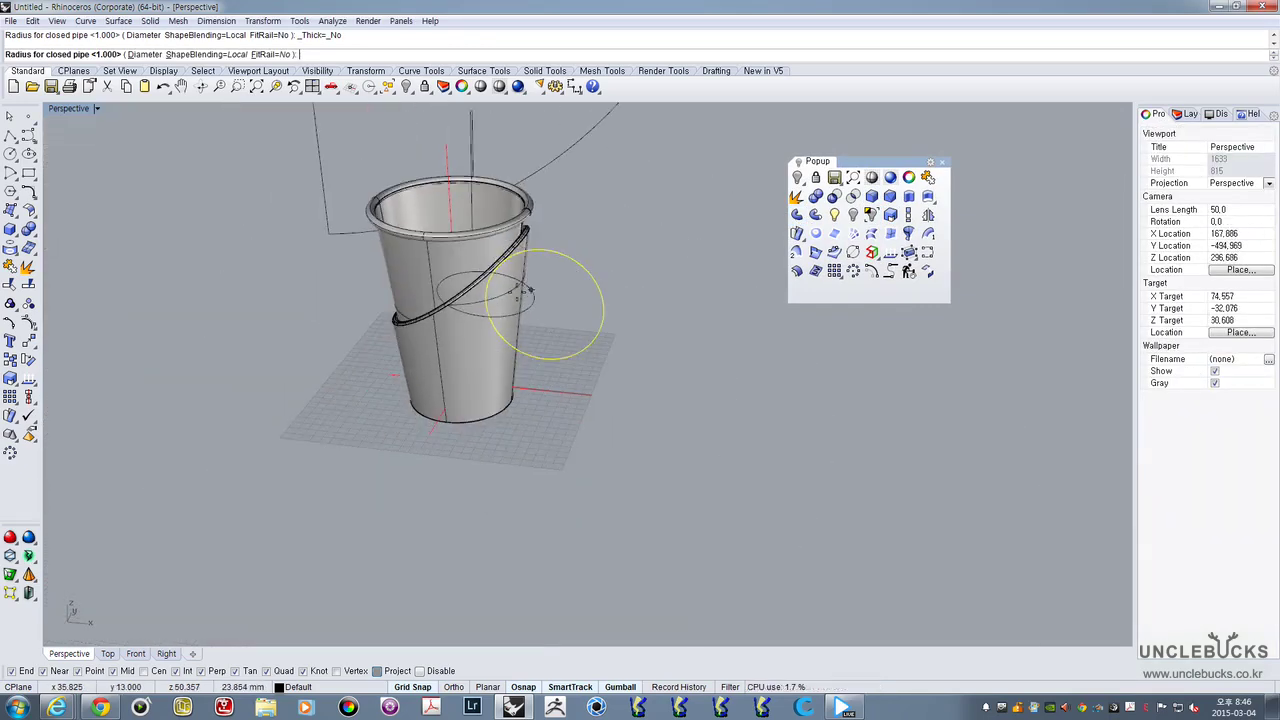
scroll(520, 289, up, 6)
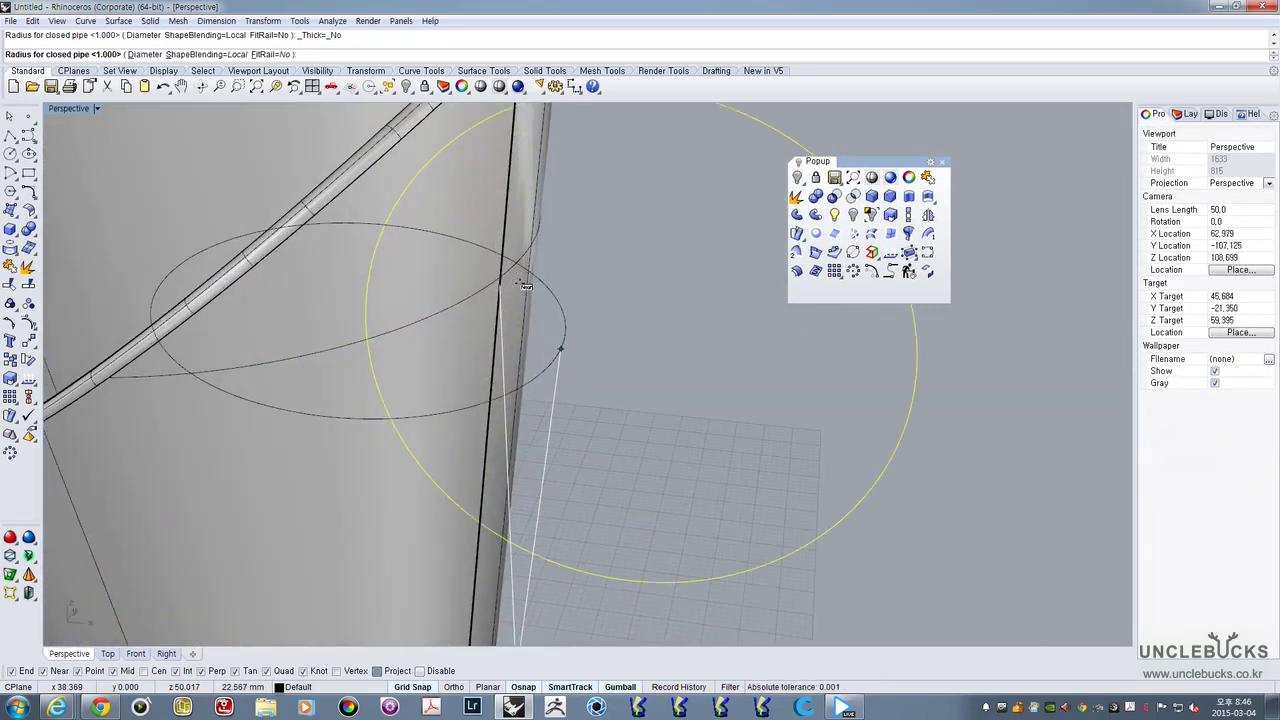
scroll(457, 294, down, 3)
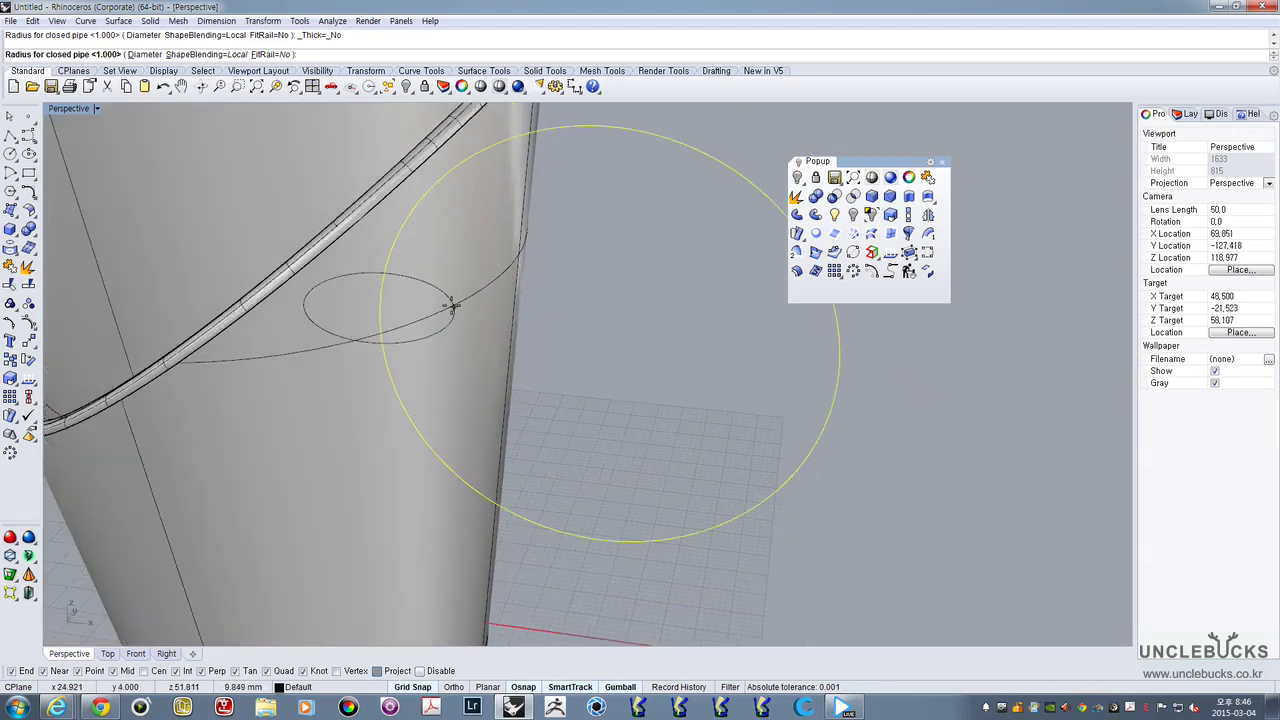
scroll(452, 306, down, 5)
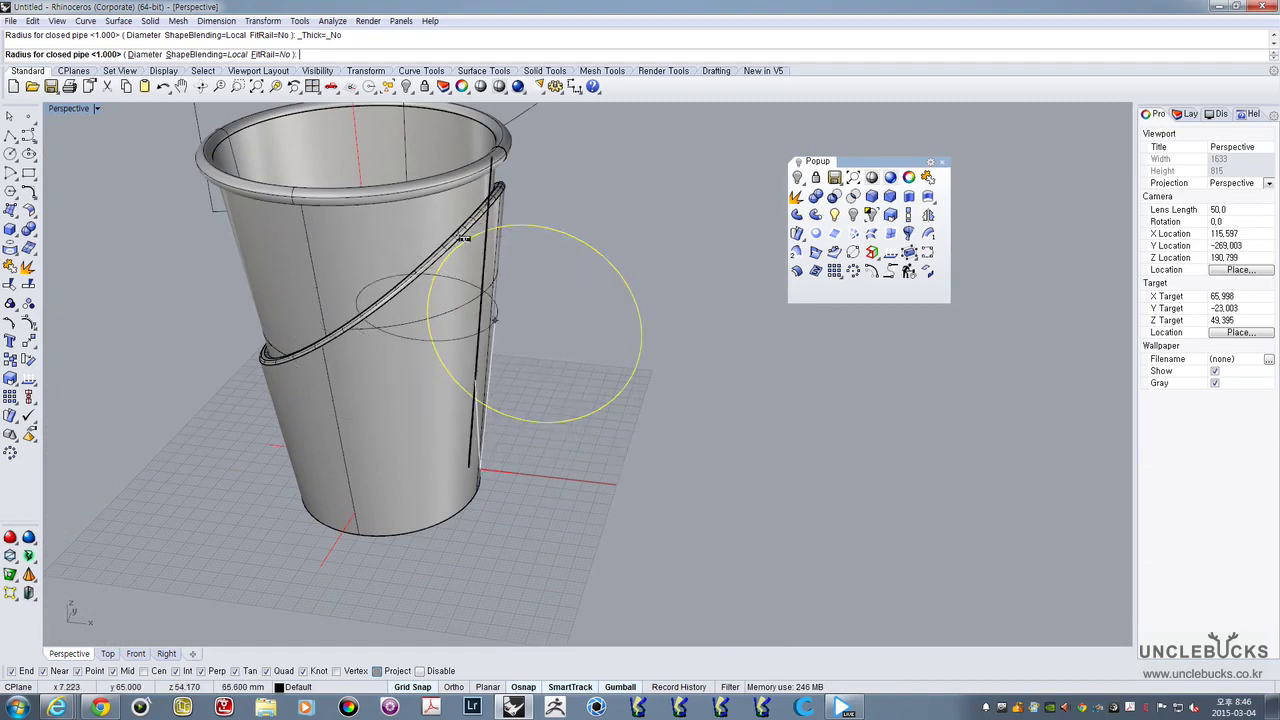
scroll(520, 298, up, 5)
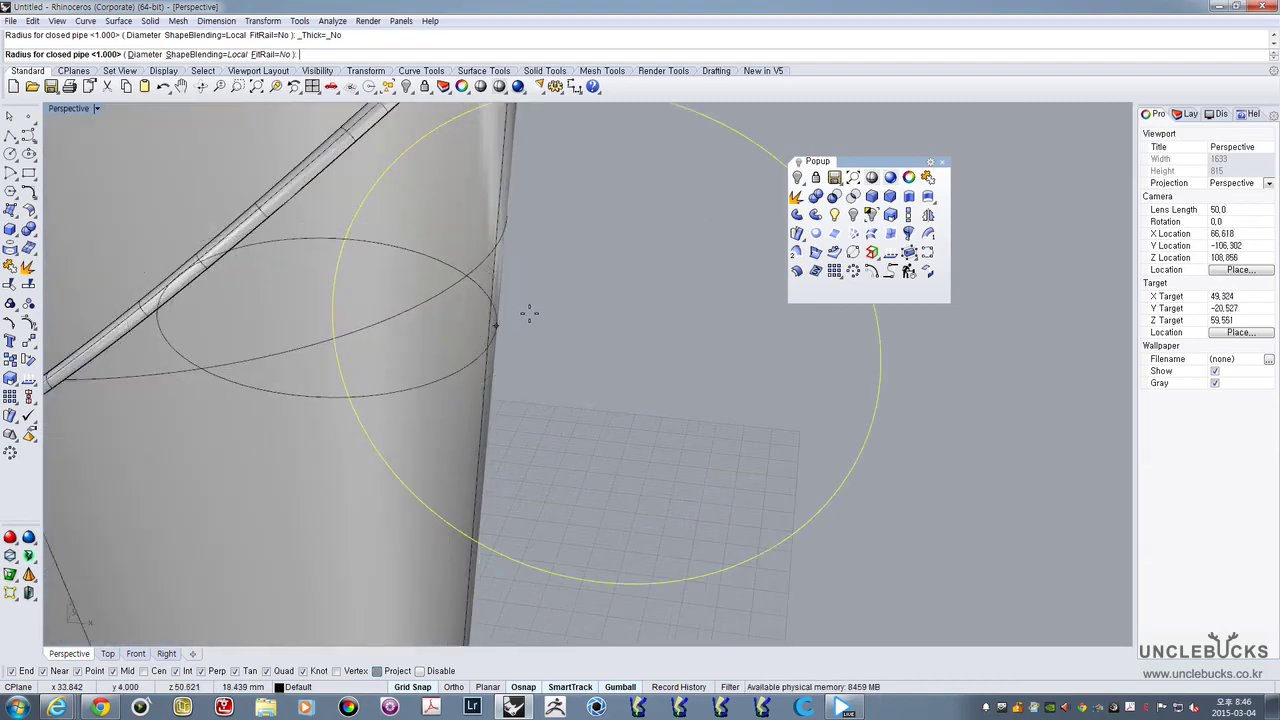
scroll(509, 320, down, 5)
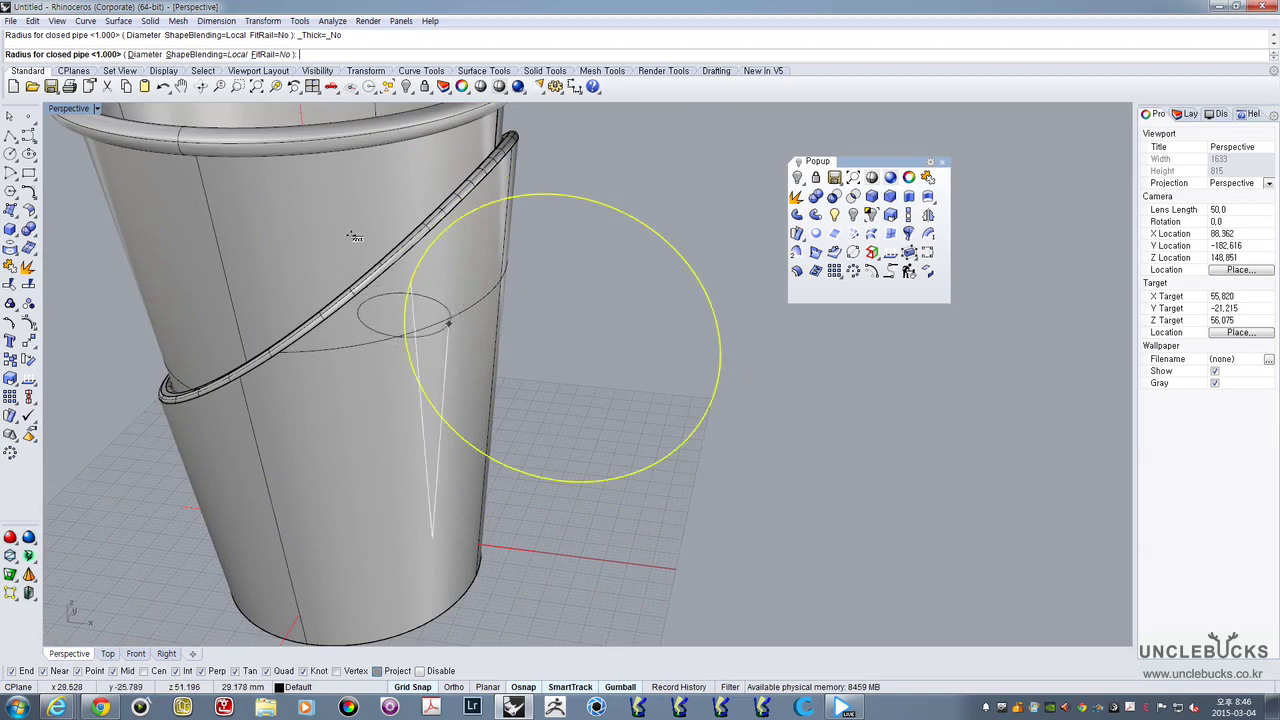
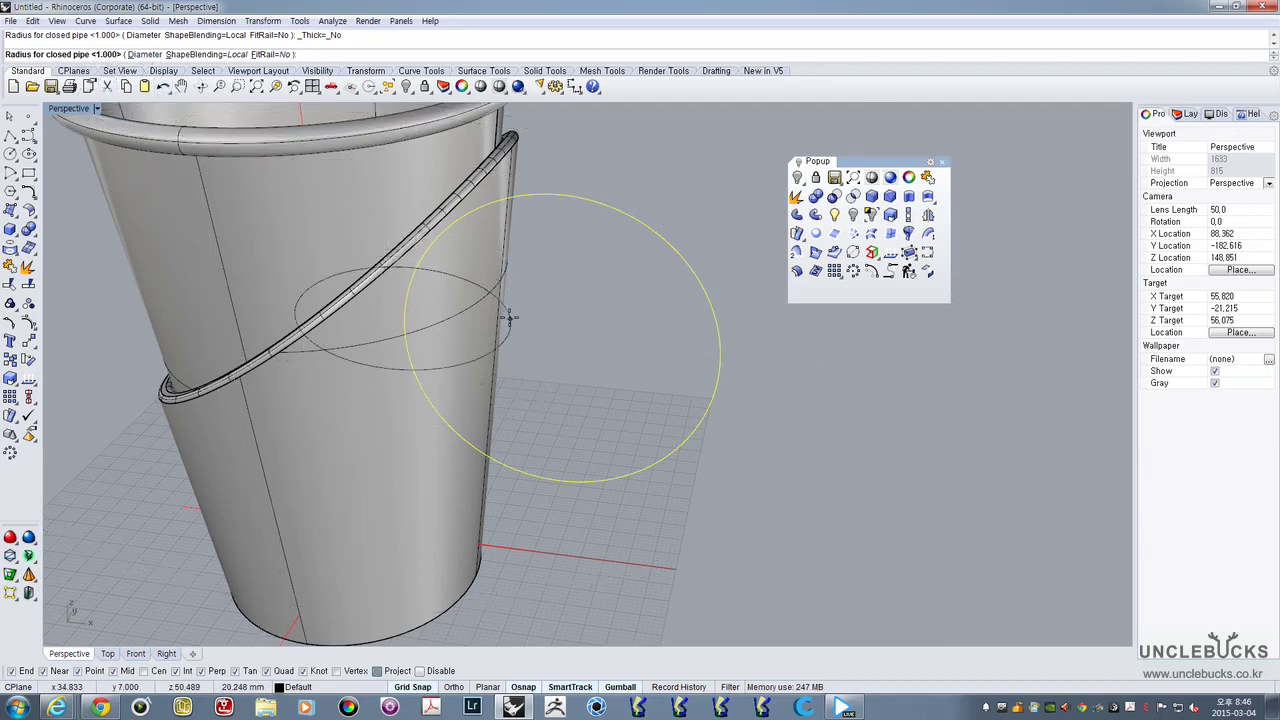
key(Return)
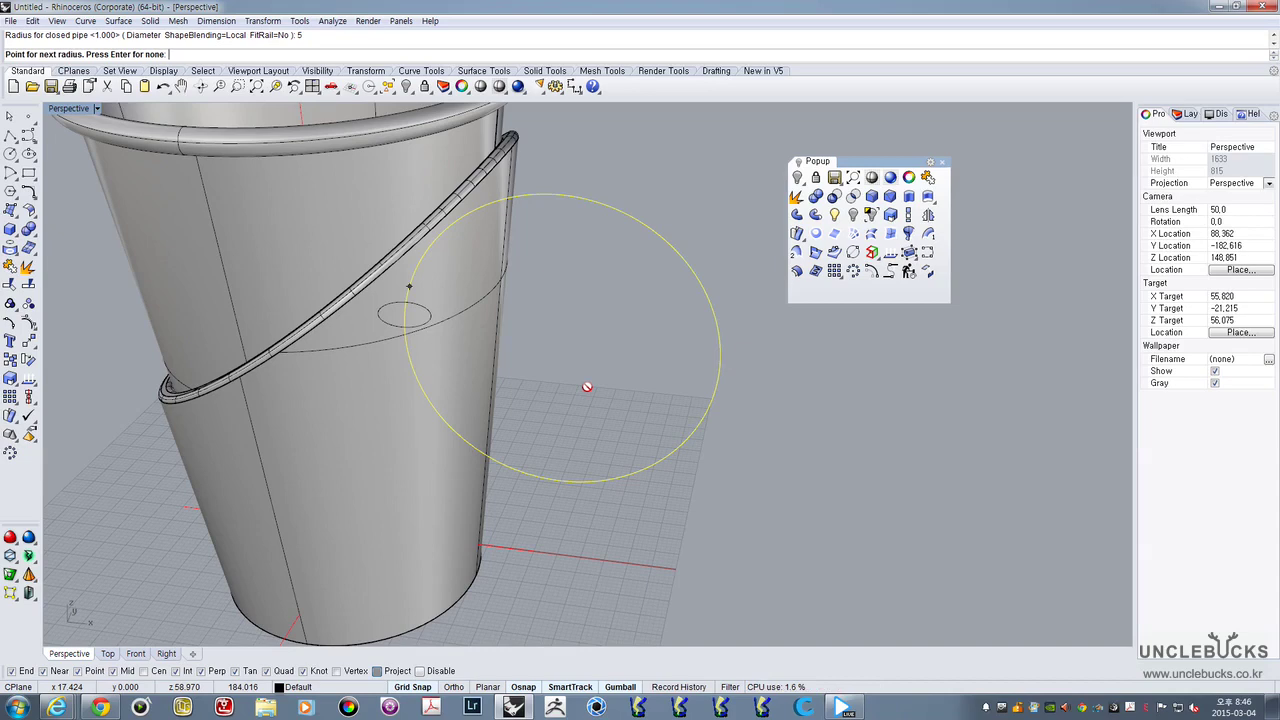
Complete the closed pipe of radius 5 around the circular handle curve
key(Return)
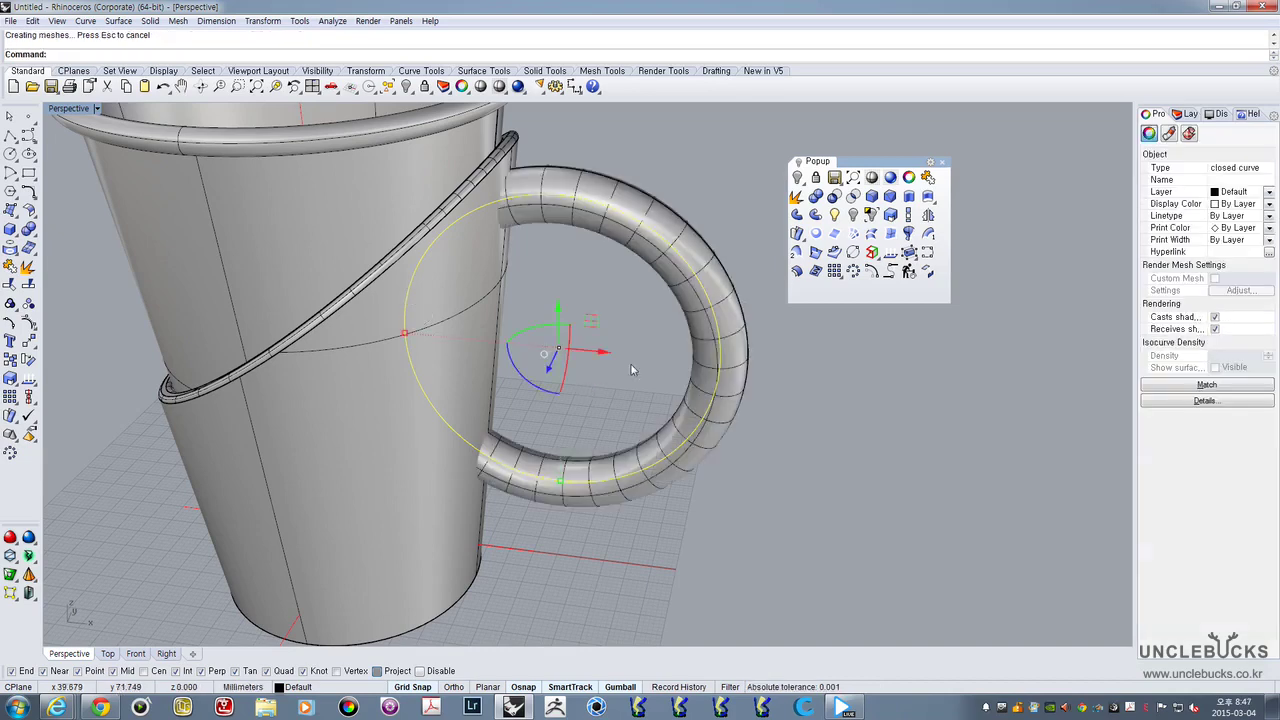
right_drag(631, 370, 585, 375)
key(Escape)
Select the ring-shaped handle pipe and move it down 3 mm
click(631, 309)
shift+right_drag(676, 328, 724, 282)
key(Escape)
click(591, 319)
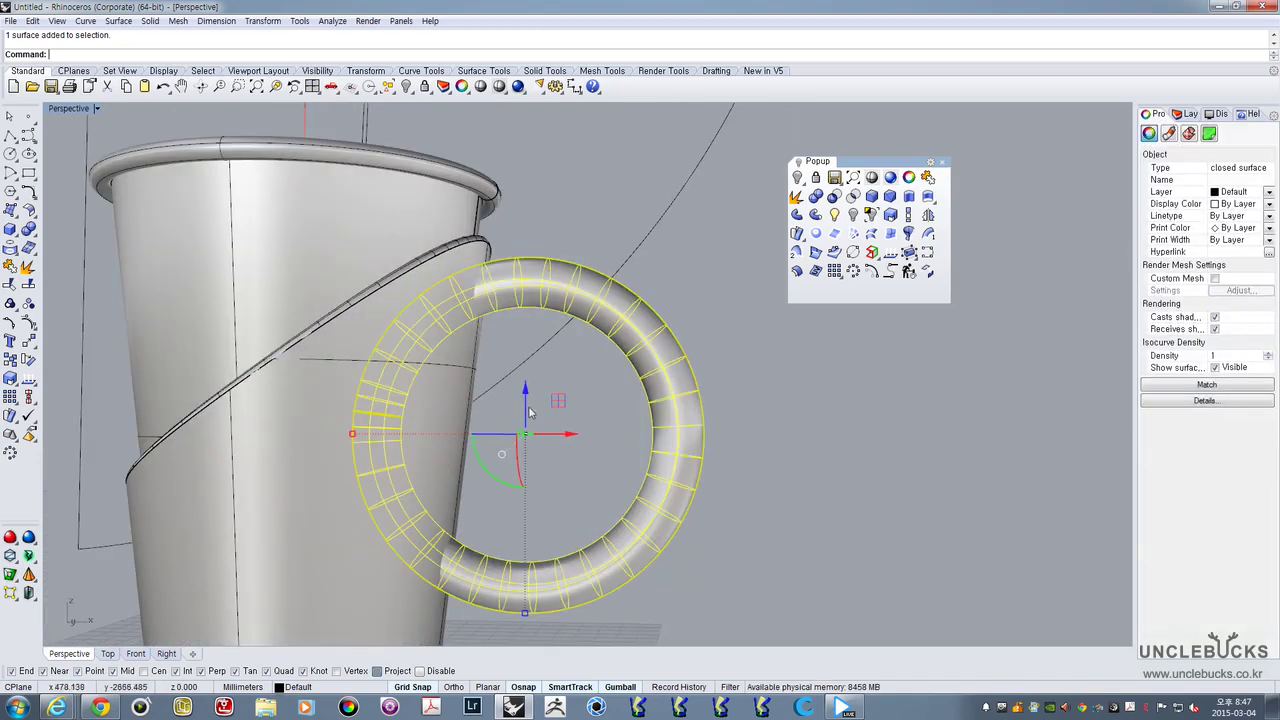
drag(527, 416, 527, 431)
key(Escape)
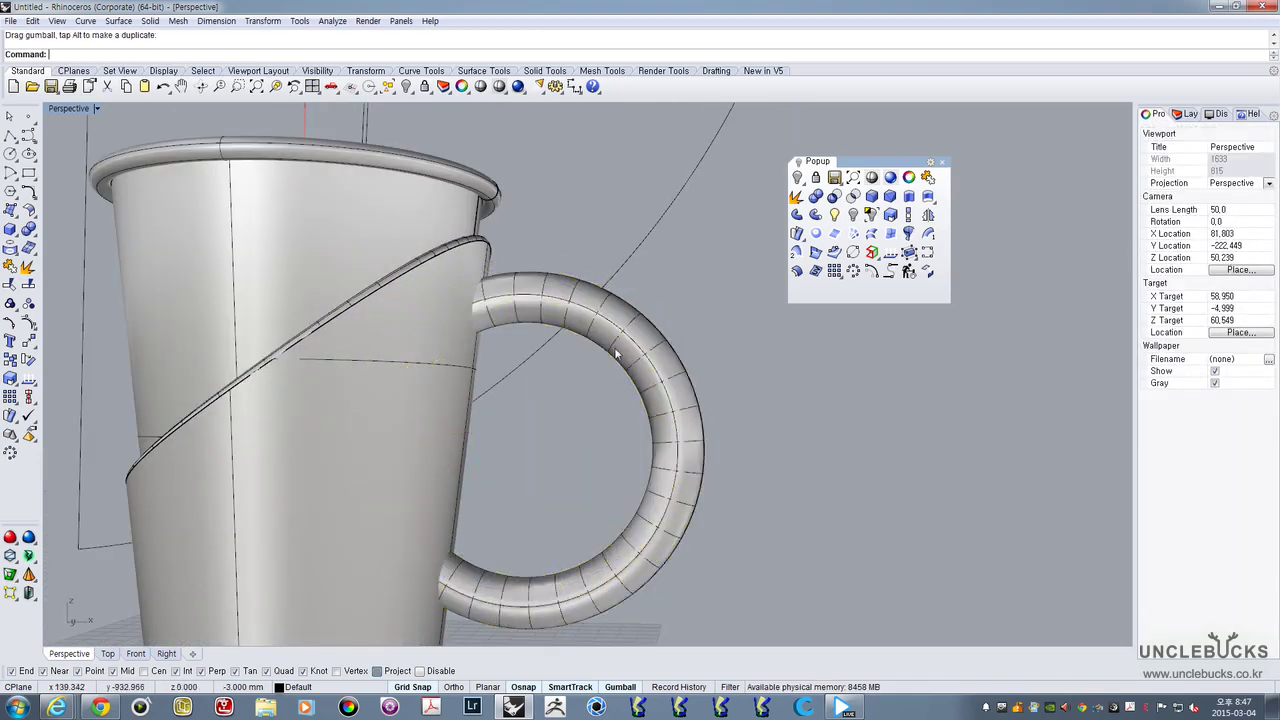
Copy the handle pipe and the slanted outer cup together to the empty area beside the original cup along X
right_drag(688, 314, 502, 393)
click(602, 318)
shift+right_drag(604, 330, 442, 410)
shift+click(419, 497)
scroll(554, 428, down, 4)
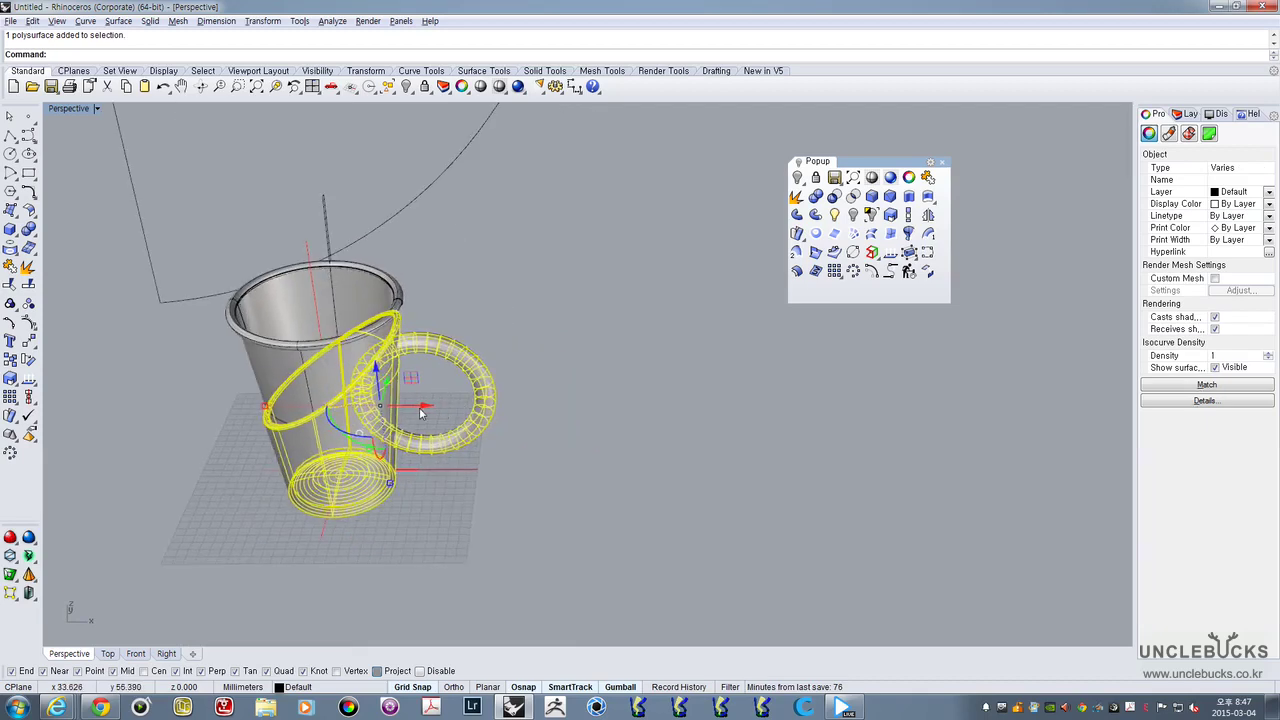
alt+drag(420, 409, 740, 450)
click(767, 494)
Examine how the copied handle ring passes through the cup wall, from both inside and outside the cup
shift+right_drag(762, 382, 585, 363)
scroll(558, 418, up, 6)
click(494, 397)
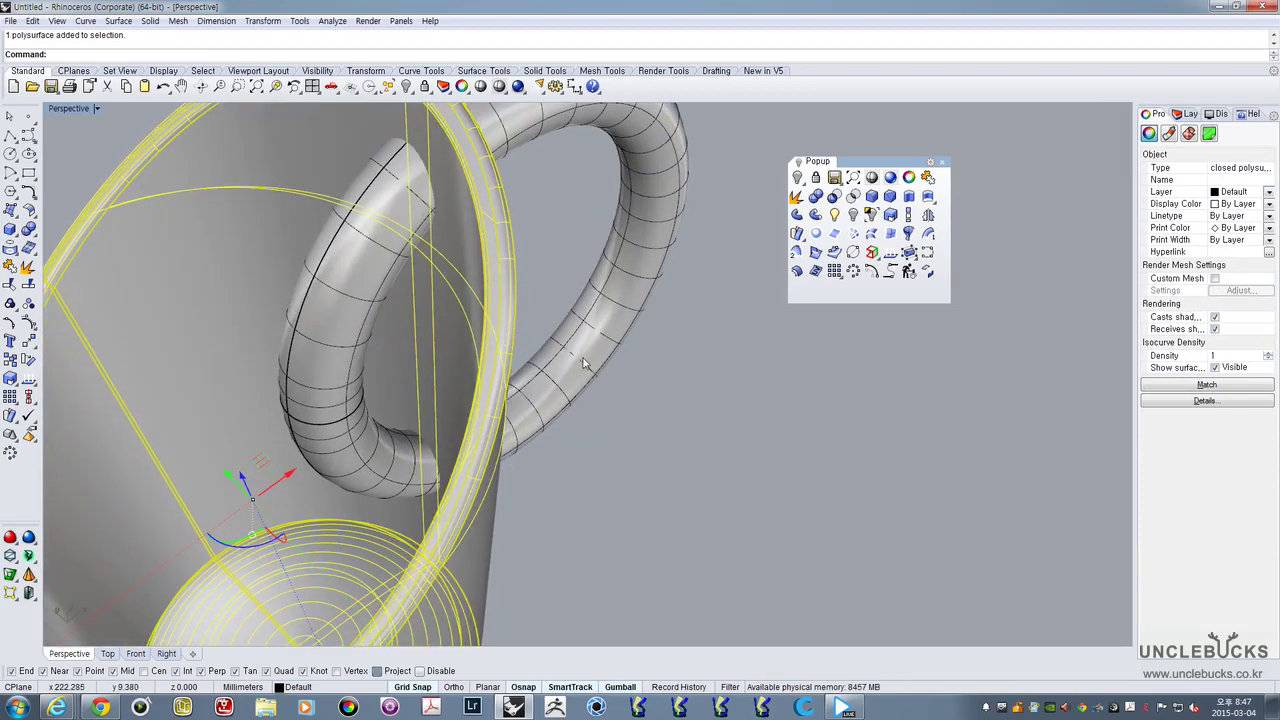
right_drag(411, 162, 465, 238)
scroll(465, 238, up, 3)
click(610, 273)
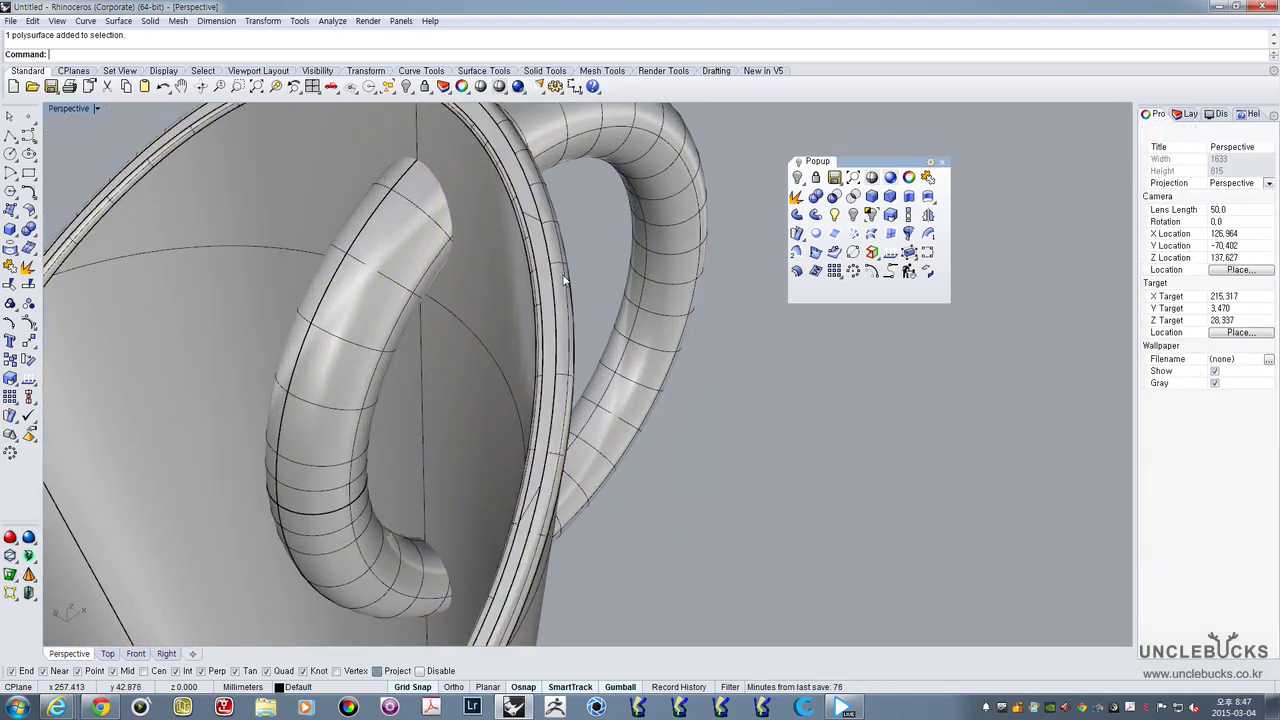
right_drag(566, 280, 539, 238)
click(566, 191)
scroll(538, 238, down, 5)
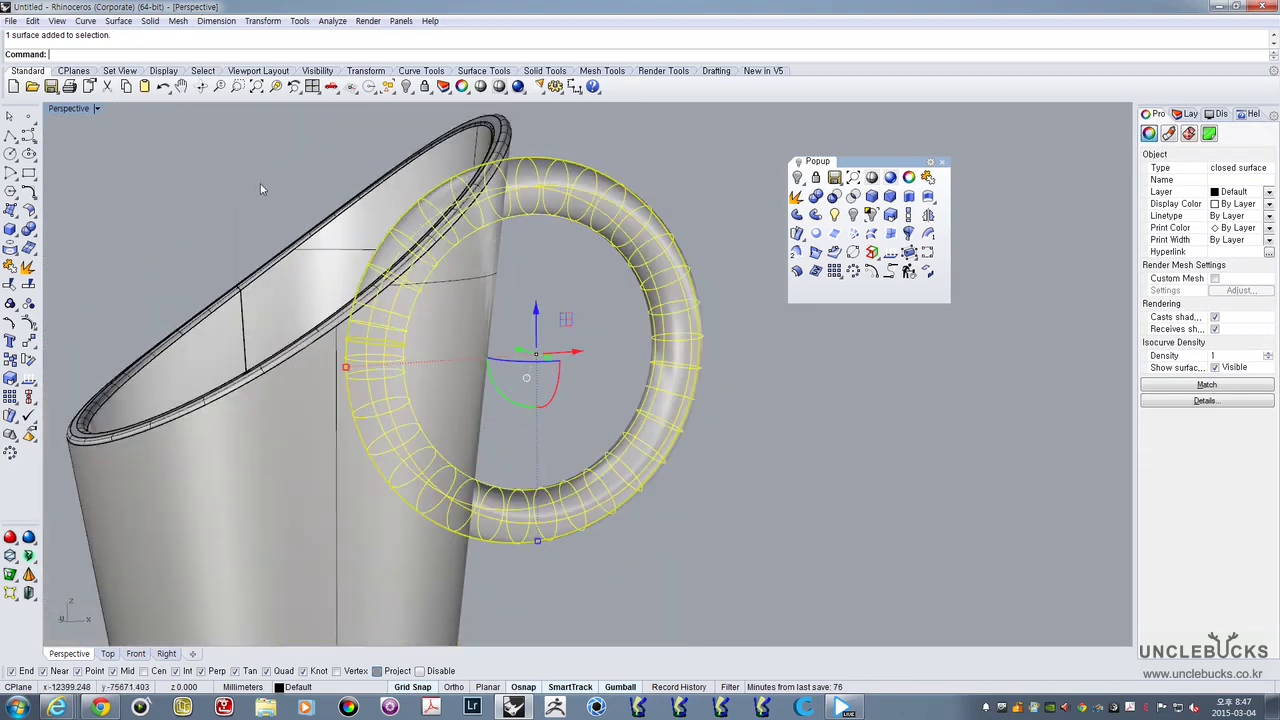
In the Front view, start a polyline above the copied cup's rim and run its first segment down within the handle-side wall to below the base
double_click(66, 110)
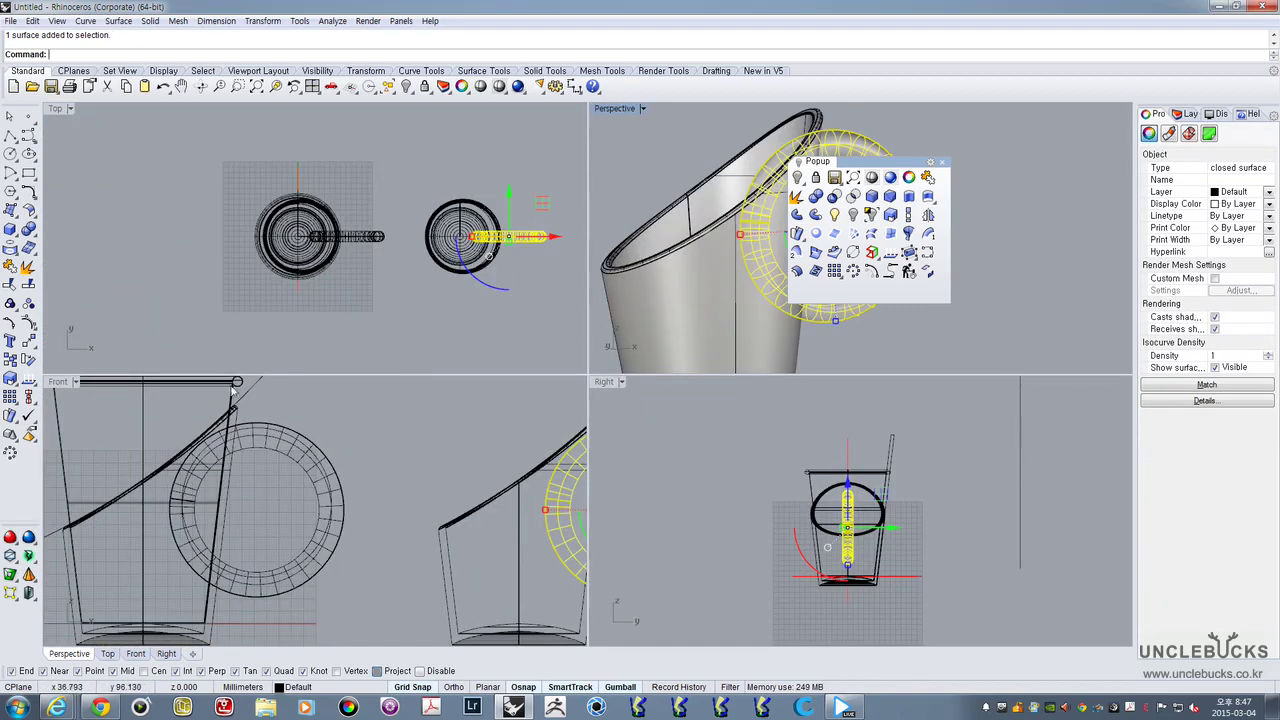
double_click(60, 382)
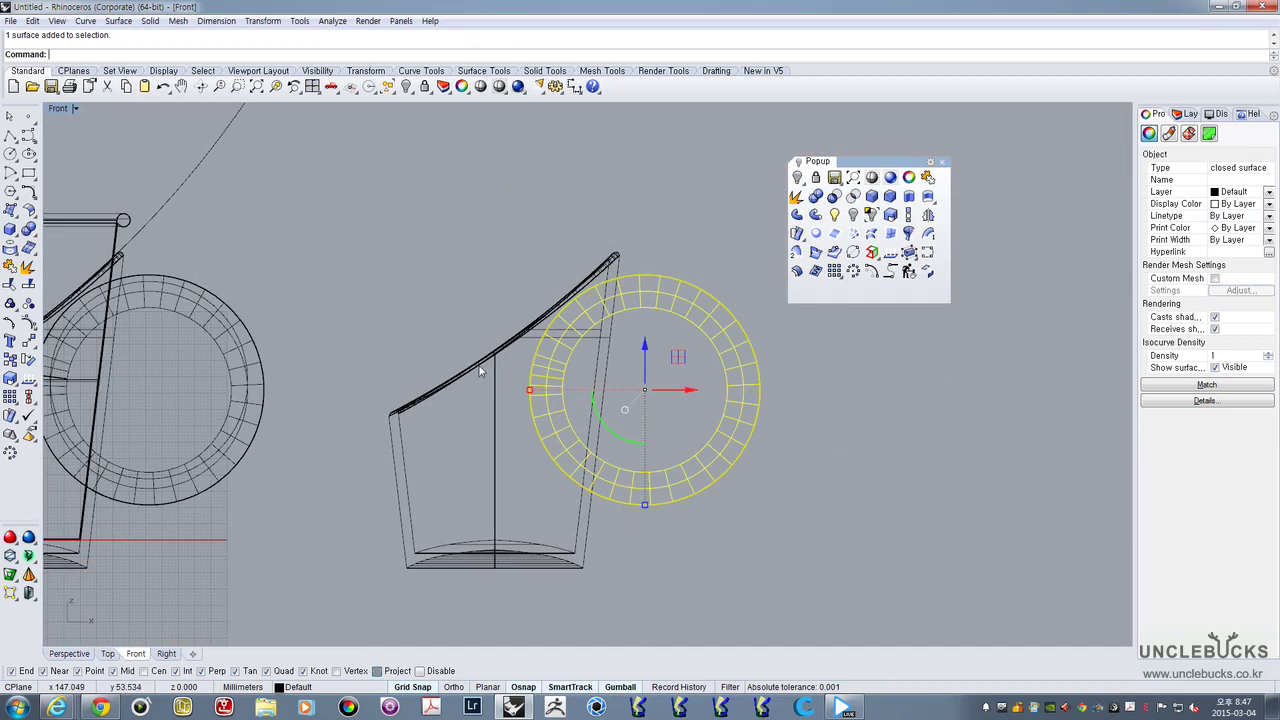
right_drag(637, 363, 622, 317)
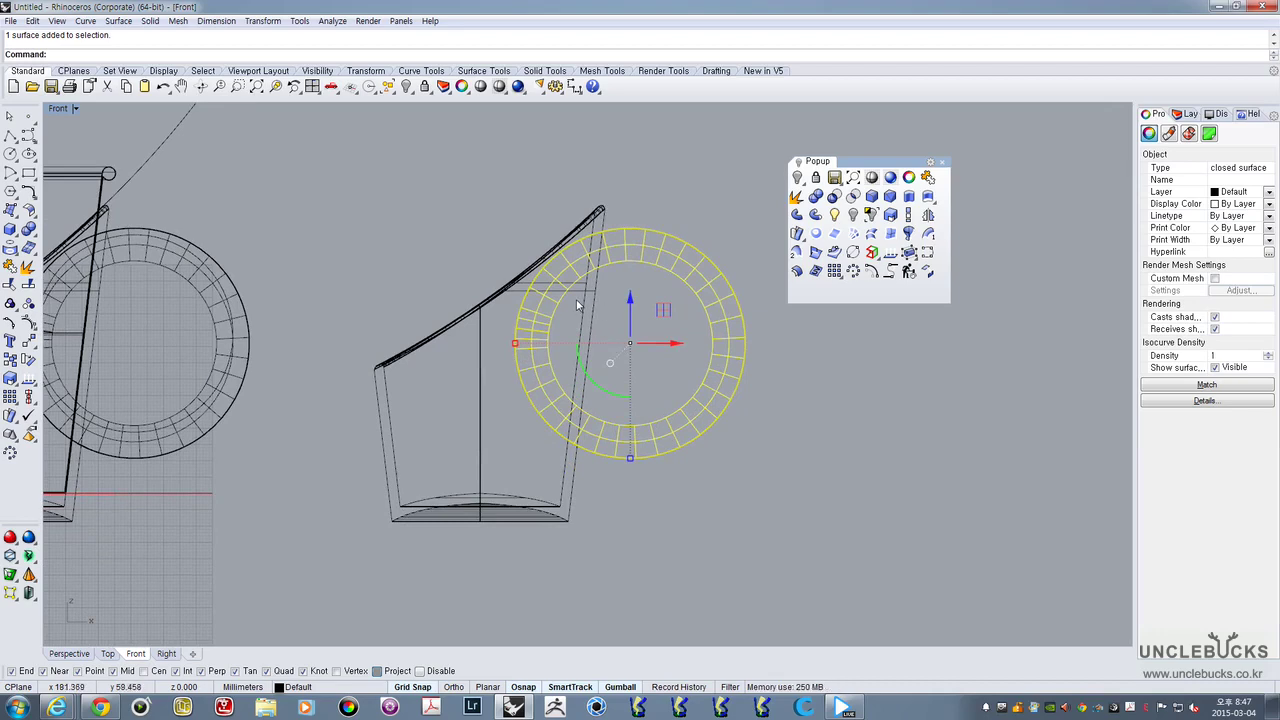
scroll(576, 300, up, 8)
right_drag(551, 218, 471, 280)
scroll(471, 280, down, 8)
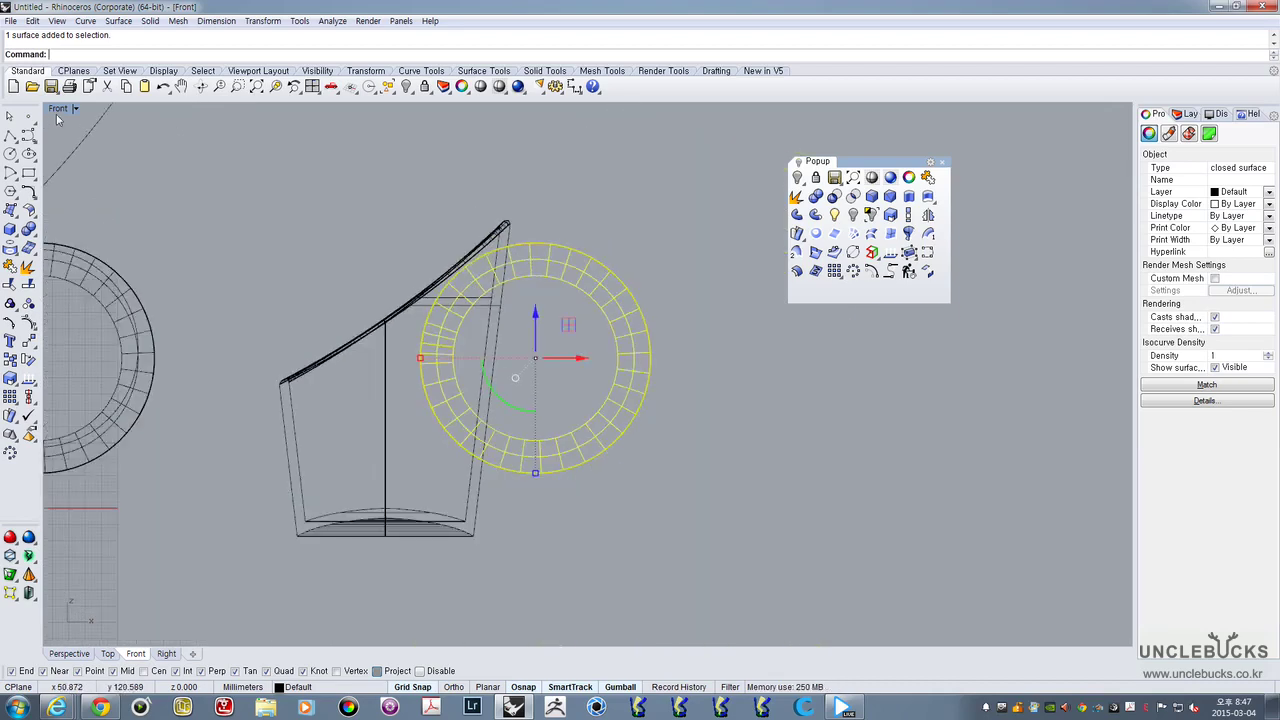
click(12, 137)
scroll(505, 228, up, 2)
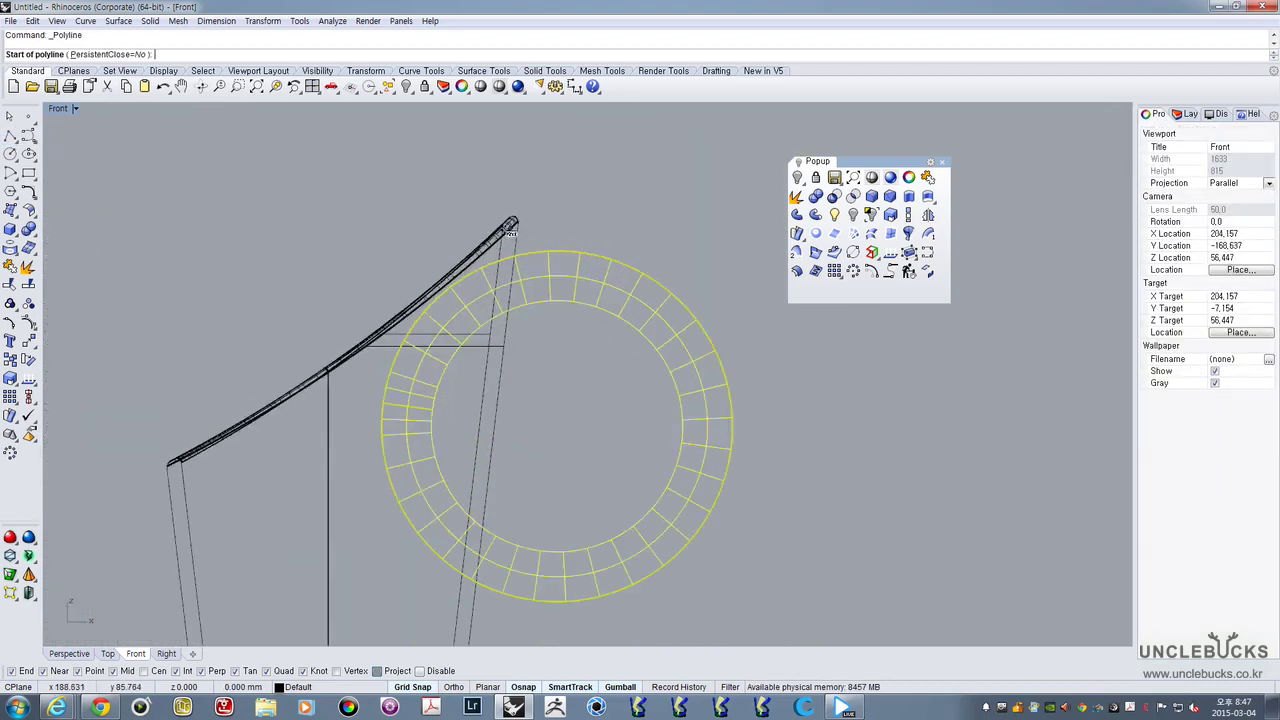
scroll(510, 231, up, 4)
scroll(510, 231, down, 3)
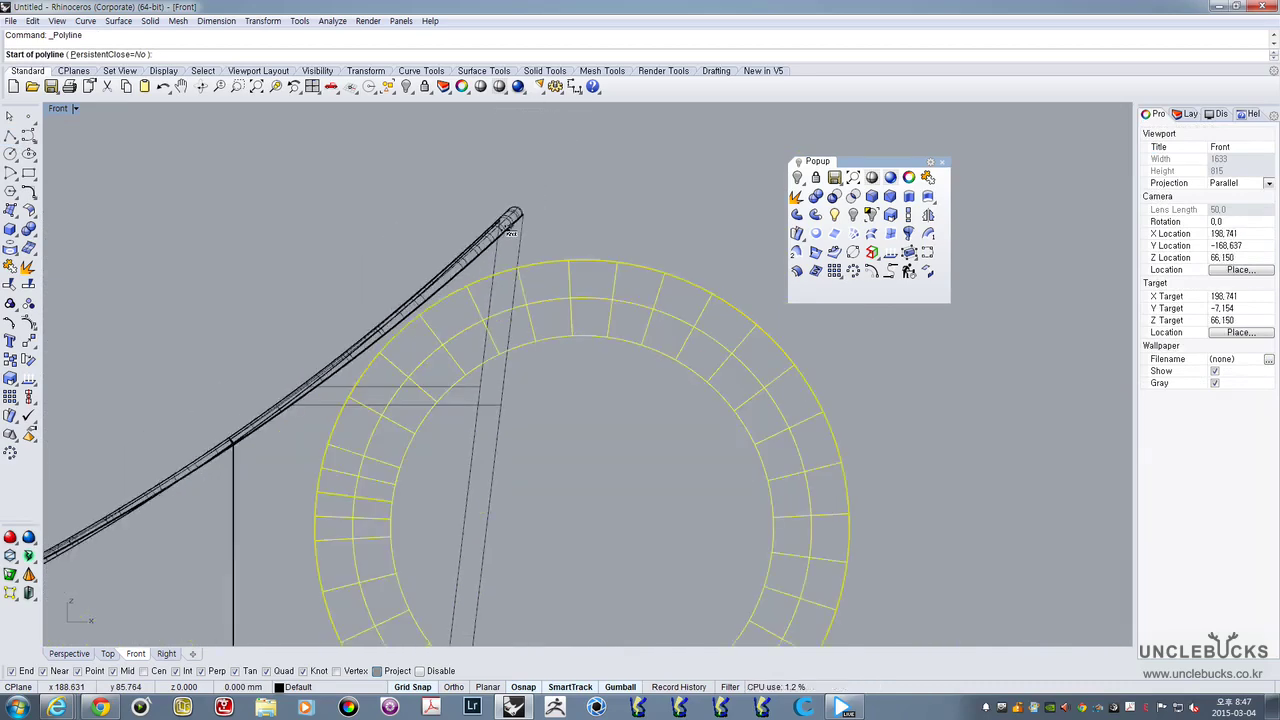
scroll(509, 232, down, 3)
scroll(508, 208, up, 2)
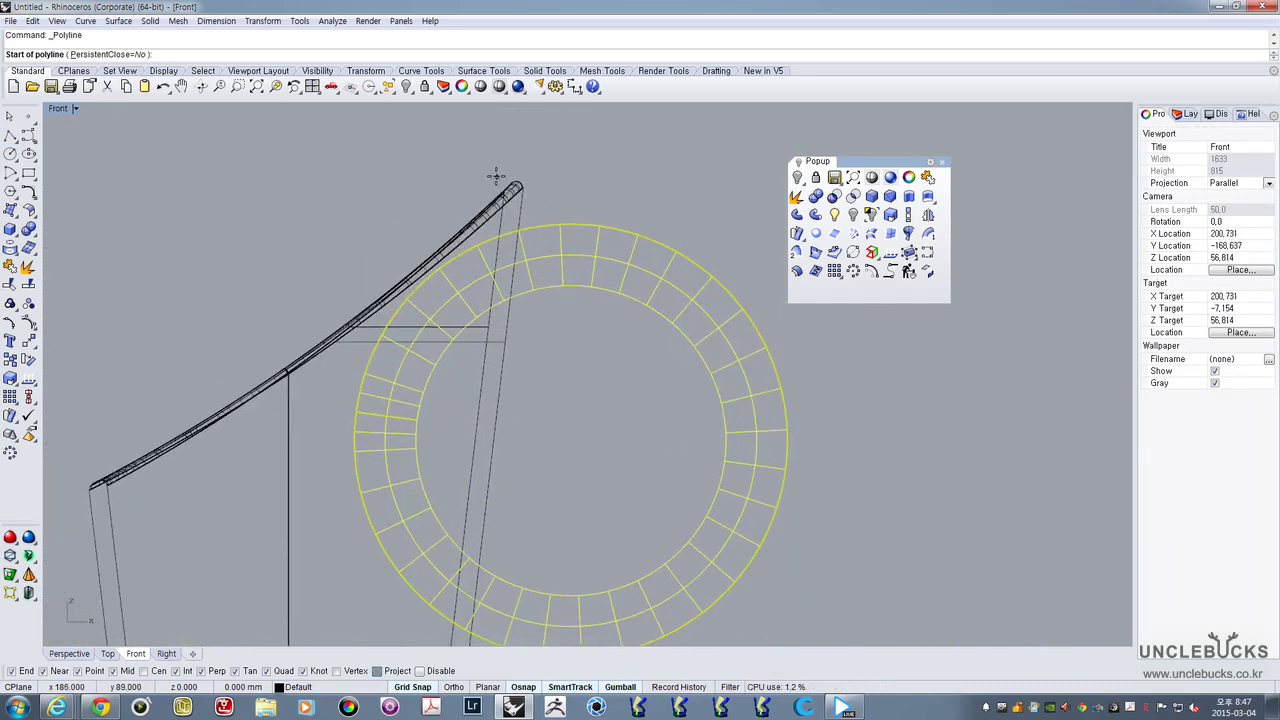
right_drag(496, 176, 516, 137)
scroll(528, 152, down, 3)
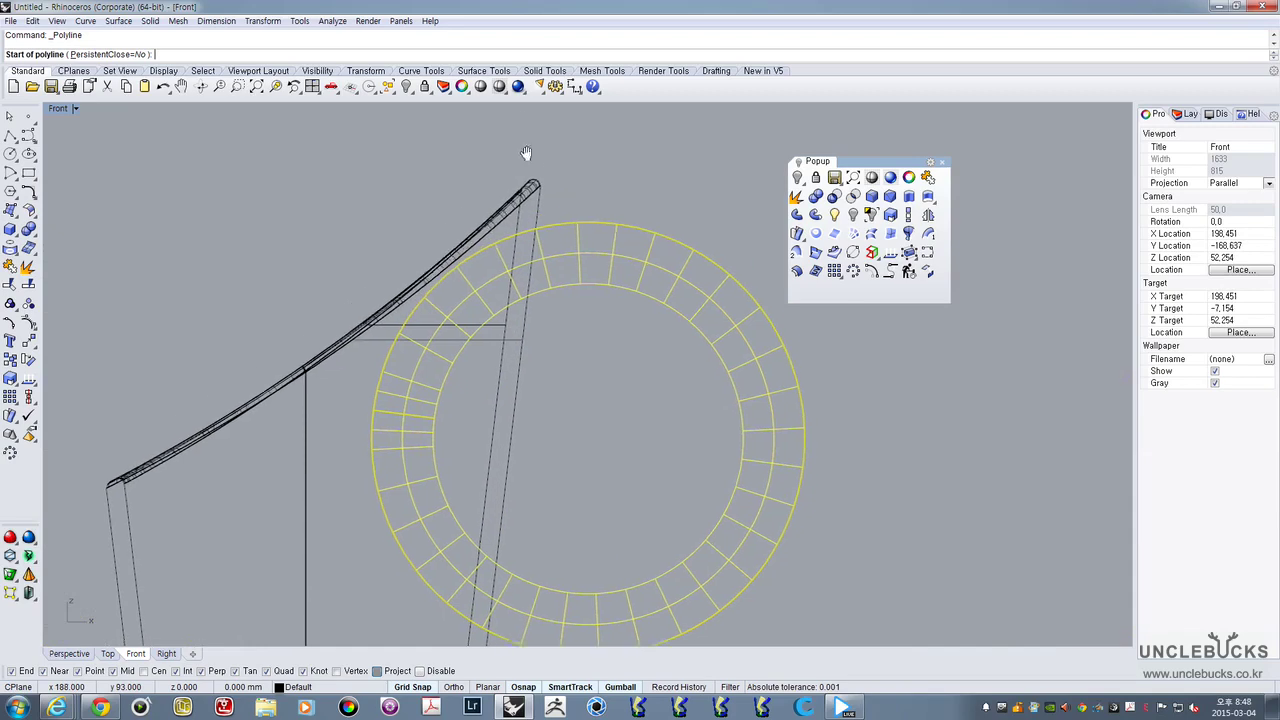
scroll(532, 152, up, 2)
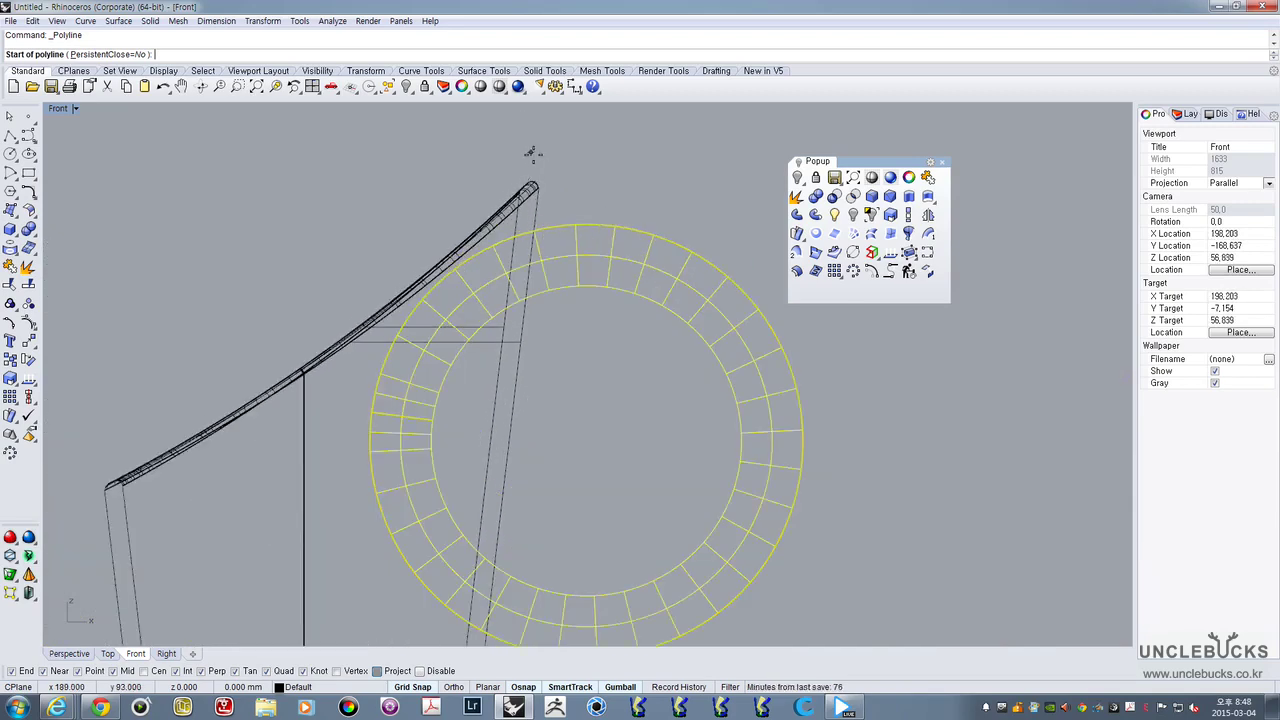
click(531, 151)
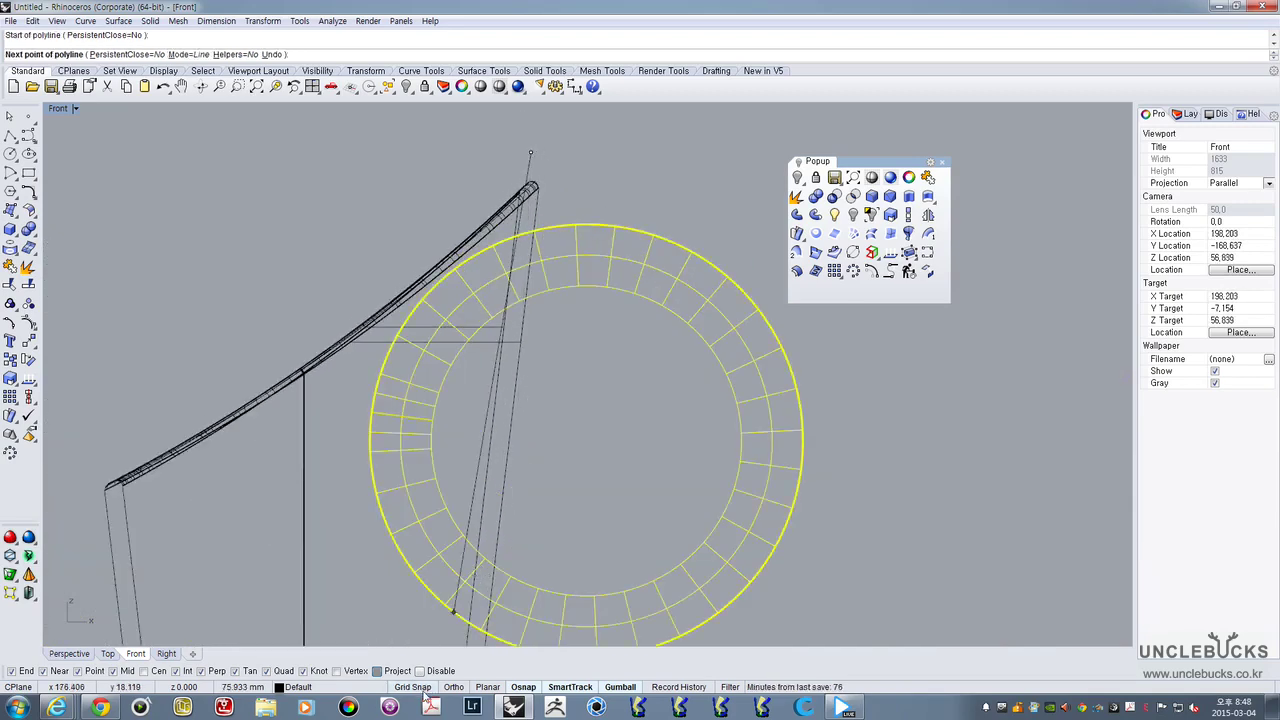
right_drag(489, 421, 538, 175)
right_drag(500, 564, 513, 504)
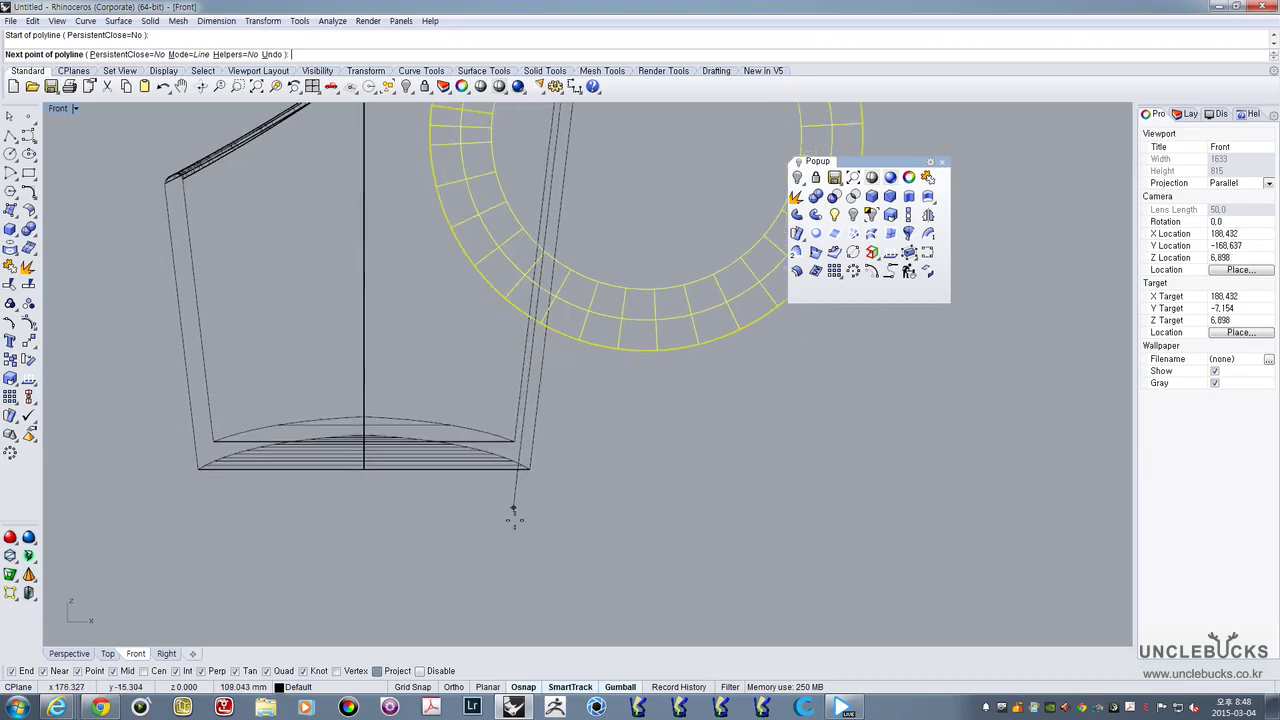
click(511, 551)
Continue the polyline around the base, far side and rim of the copied cup and close it at its start point
scroll(334, 570, down, 2)
click(185, 563)
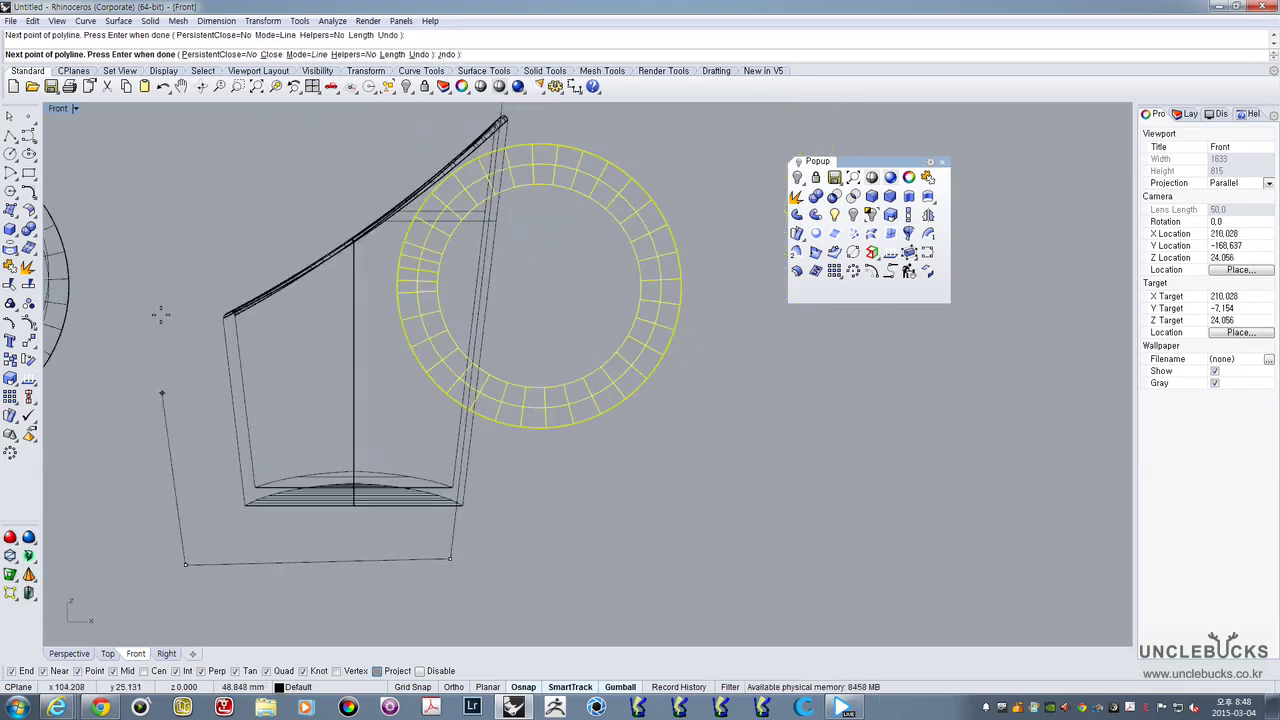
click(168, 280)
right_drag(194, 202, 223, 371)
click(226, 237)
click(471, 149)
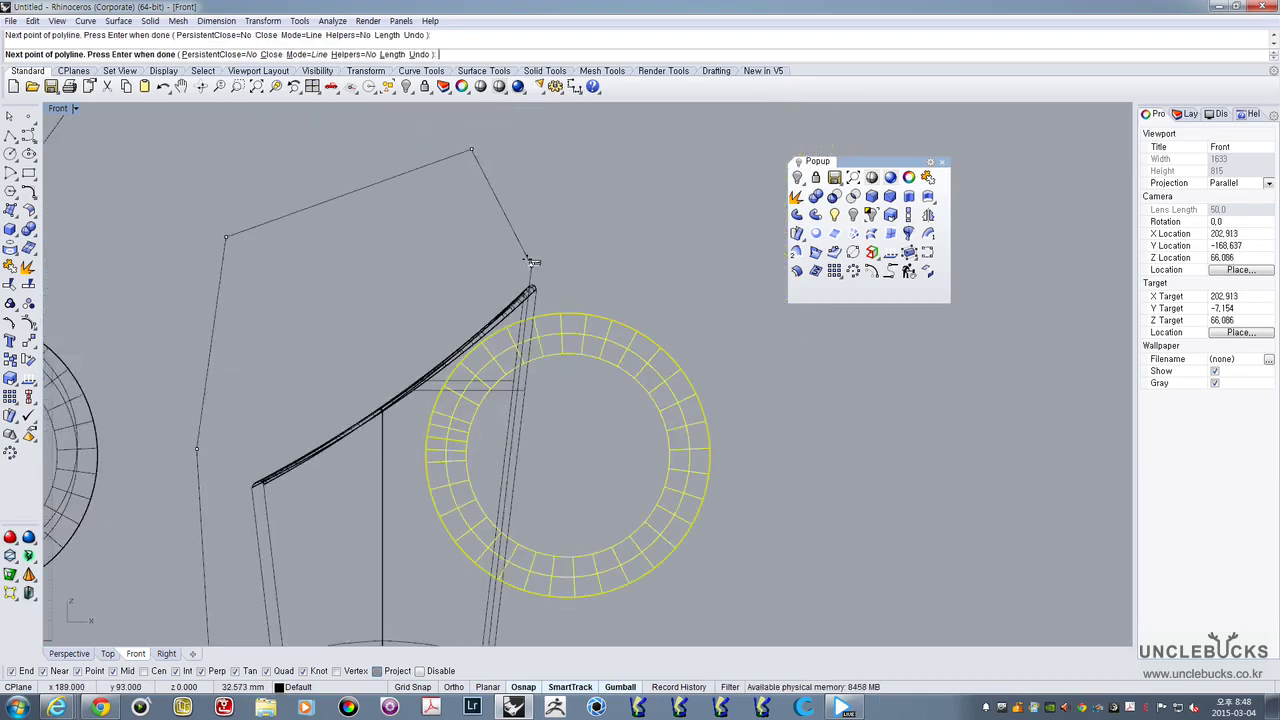
click(530, 262)
click(563, 255)
click(508, 222)
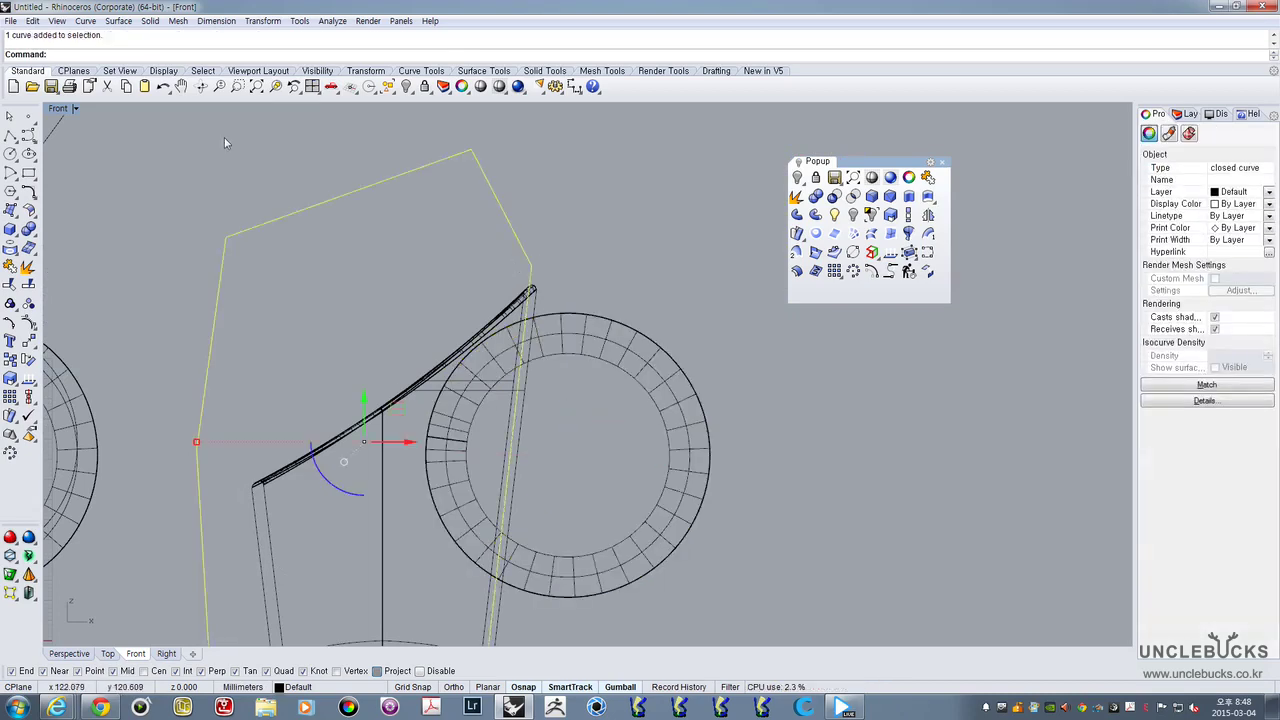
Extrude the closed polyline in the Perspective view into a solid block deeper than the handle's thickness
double_click(54, 111)
double_click(590, 109)
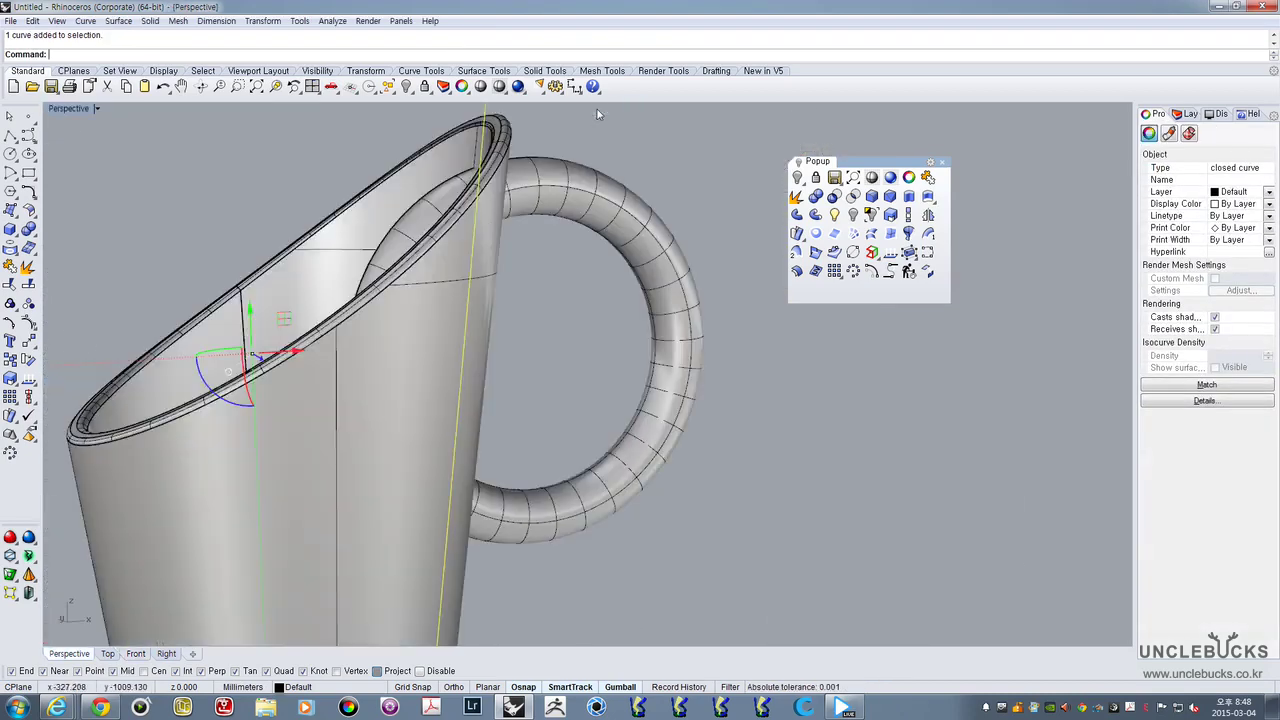
right_drag(497, 232, 549, 302)
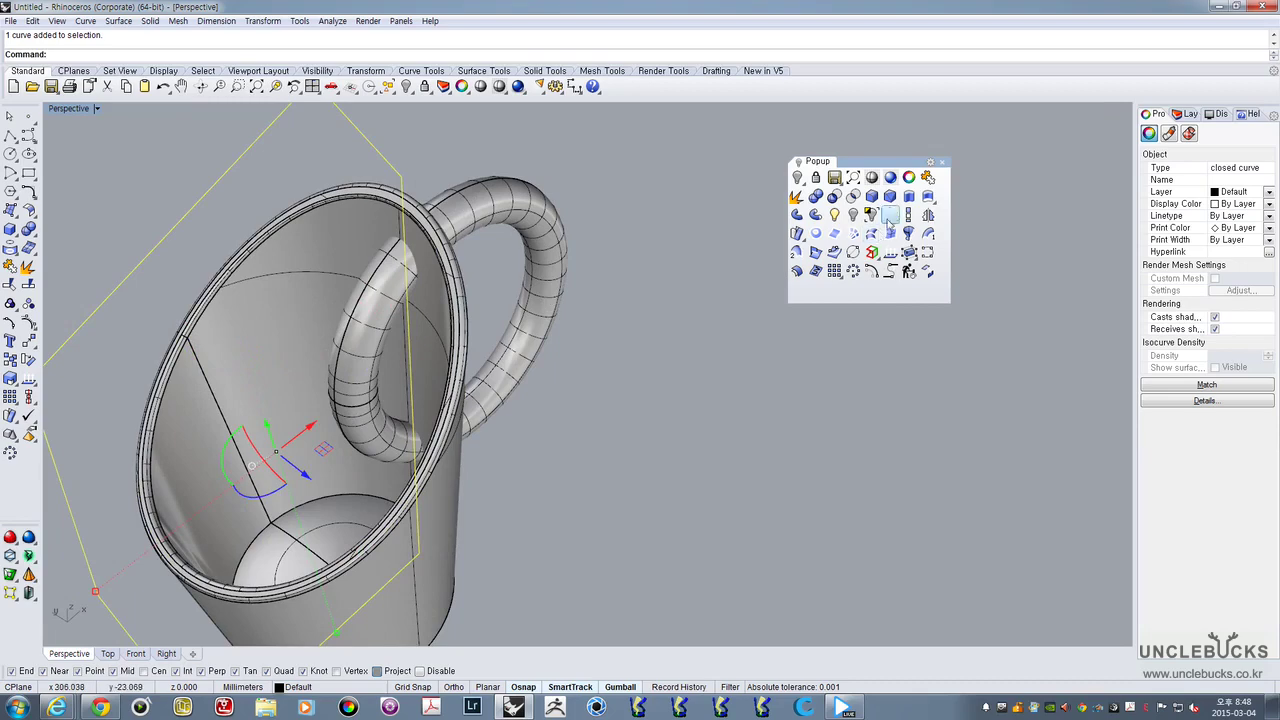
click(908, 197)
right_drag(743, 340, 422, 385)
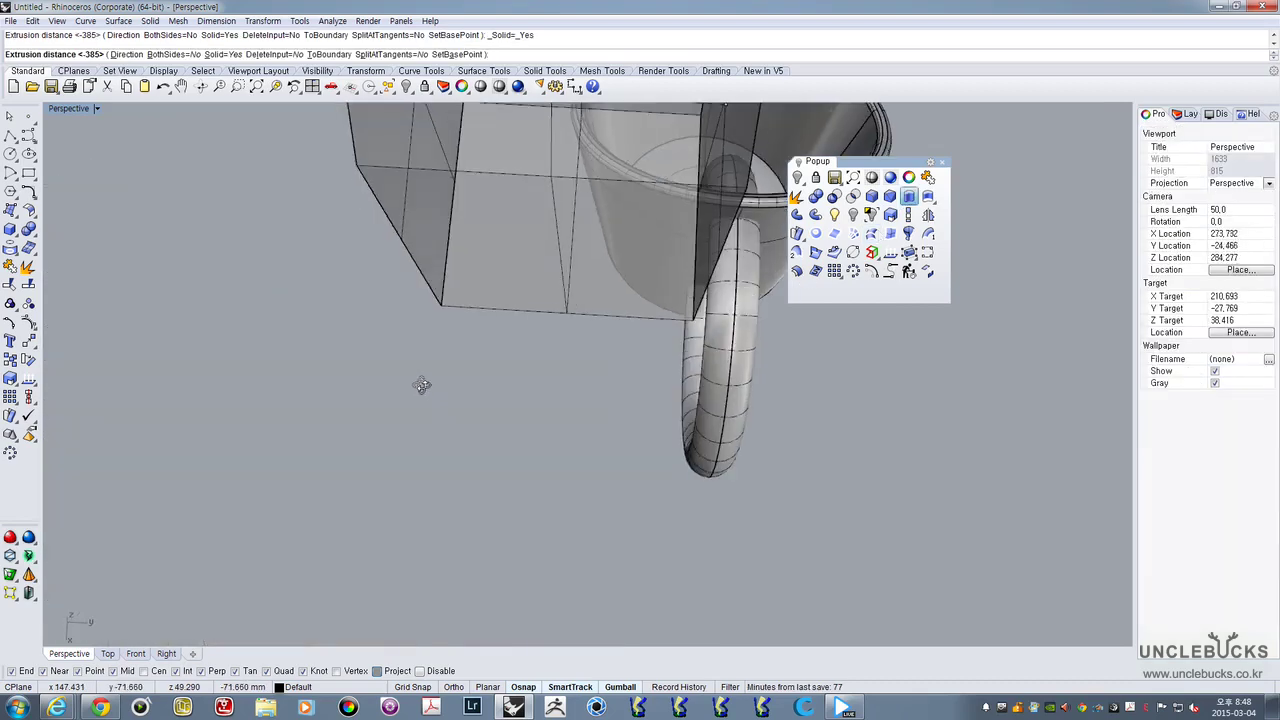
click(283, 389)
scroll(420, 377, down, 4)
right_drag(480, 350, 512, 434)
Move the extruded block about 39 mm along Y so that it straddles the copied cup and handle
click(456, 307)
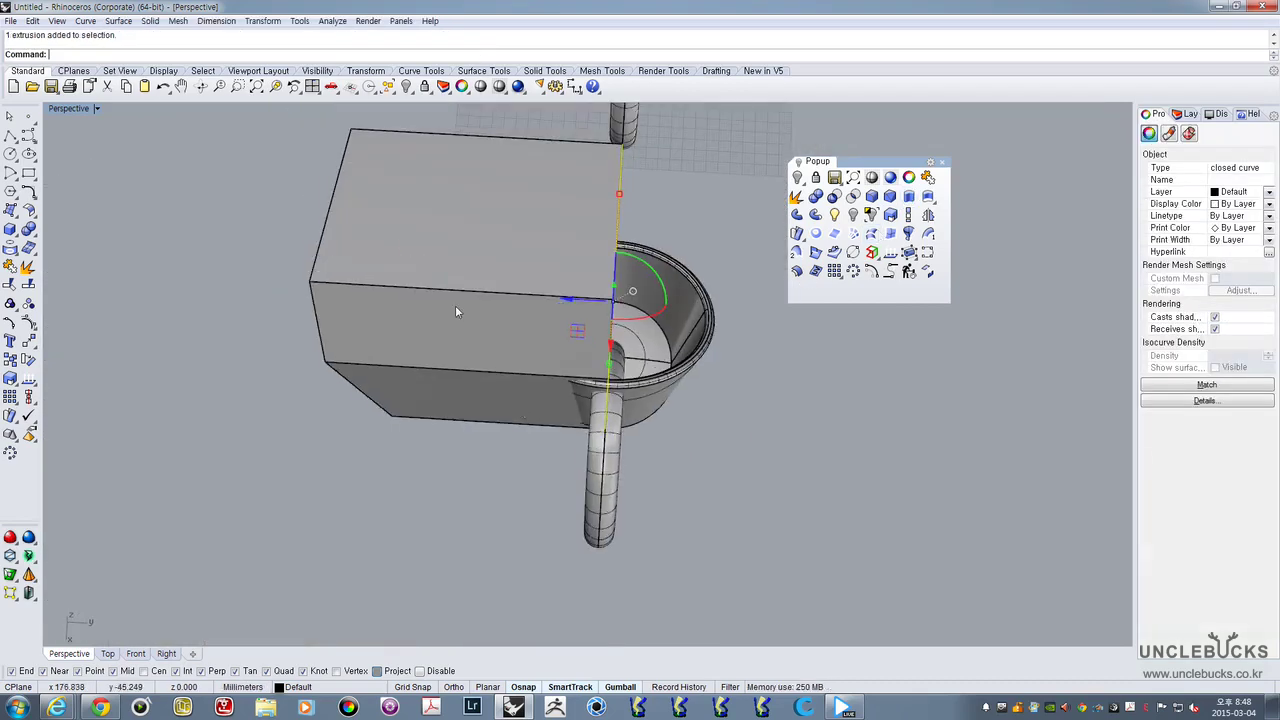
click(455, 312)
drag(521, 308, 622, 319)
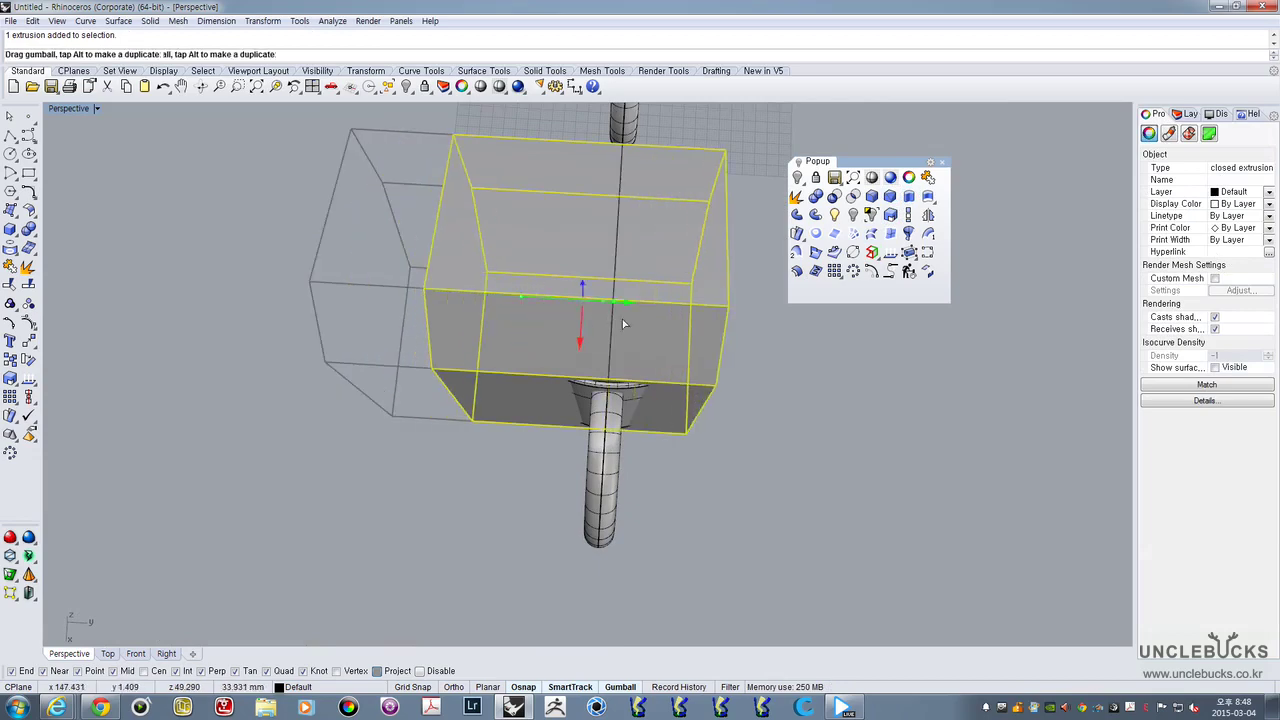
right_drag(619, 346, 527, 466)
scroll(568, 315, up, 8)
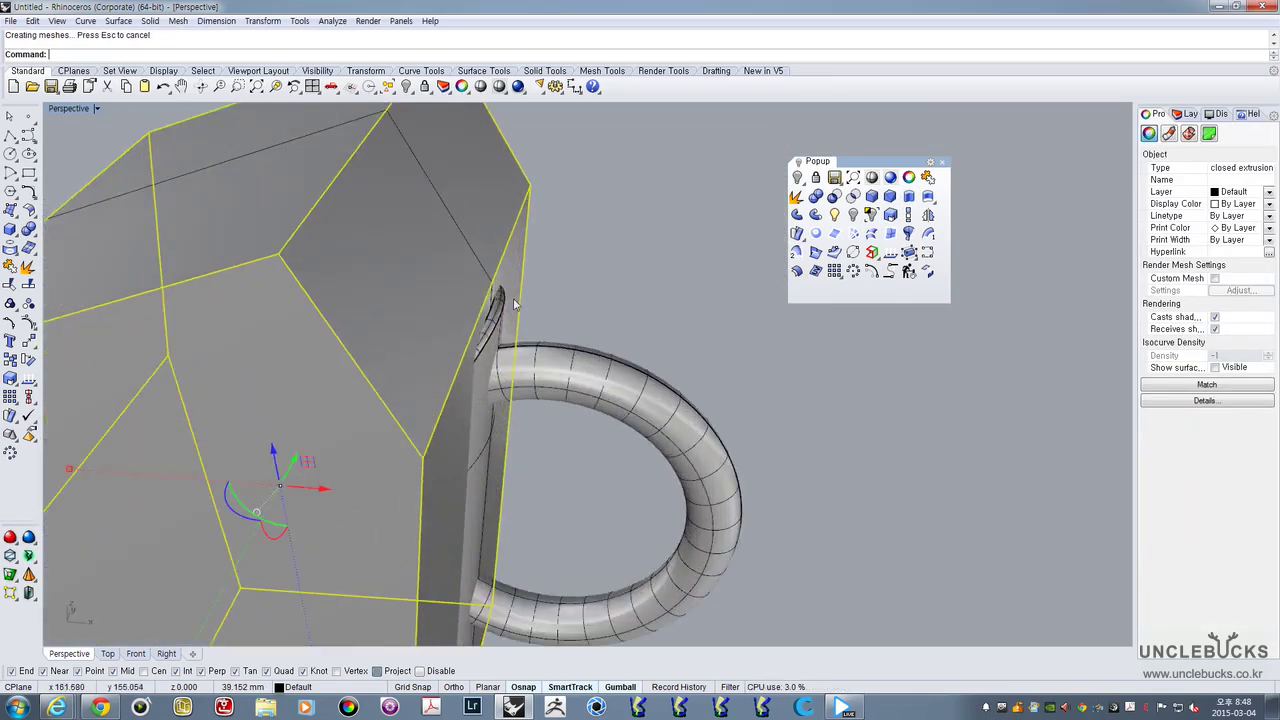
Subtract the extruded block from the copied handle ring with Boolean Difference to remove the part inside the cup
click(634, 296)
scroll(634, 296, down, 6)
click(704, 394)
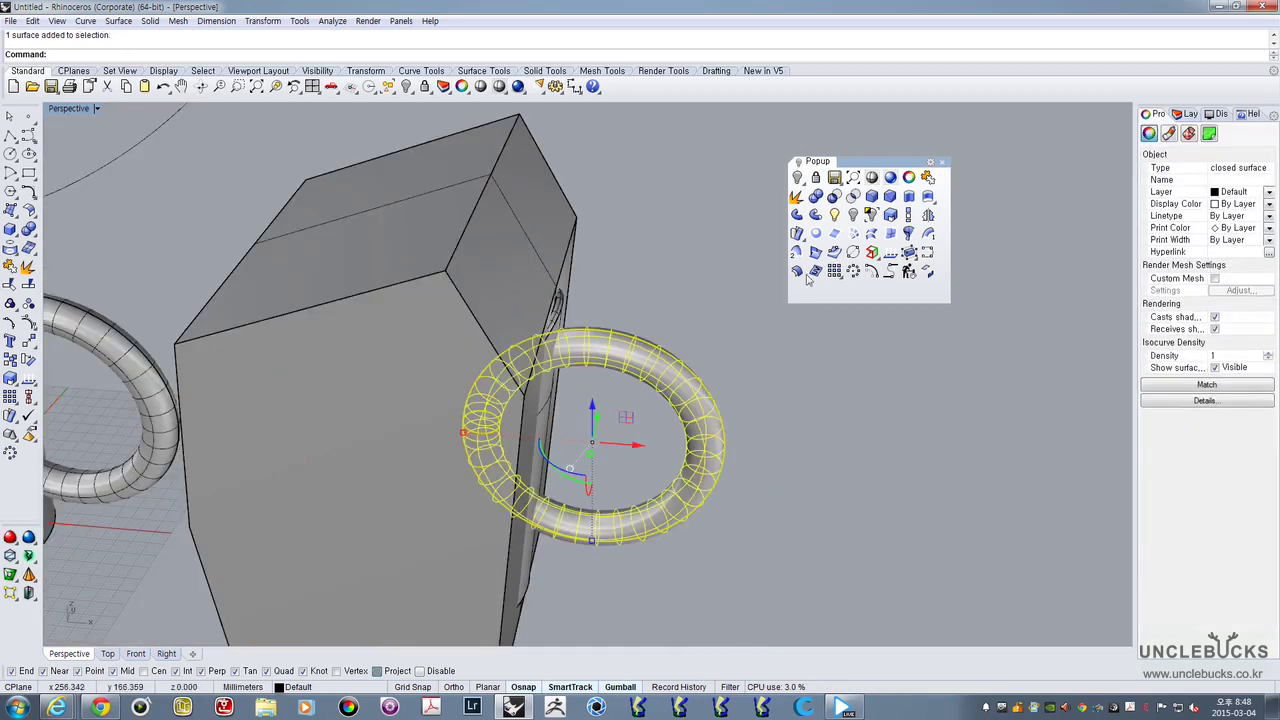
click(834, 195)
click(460, 178)
key(Return)
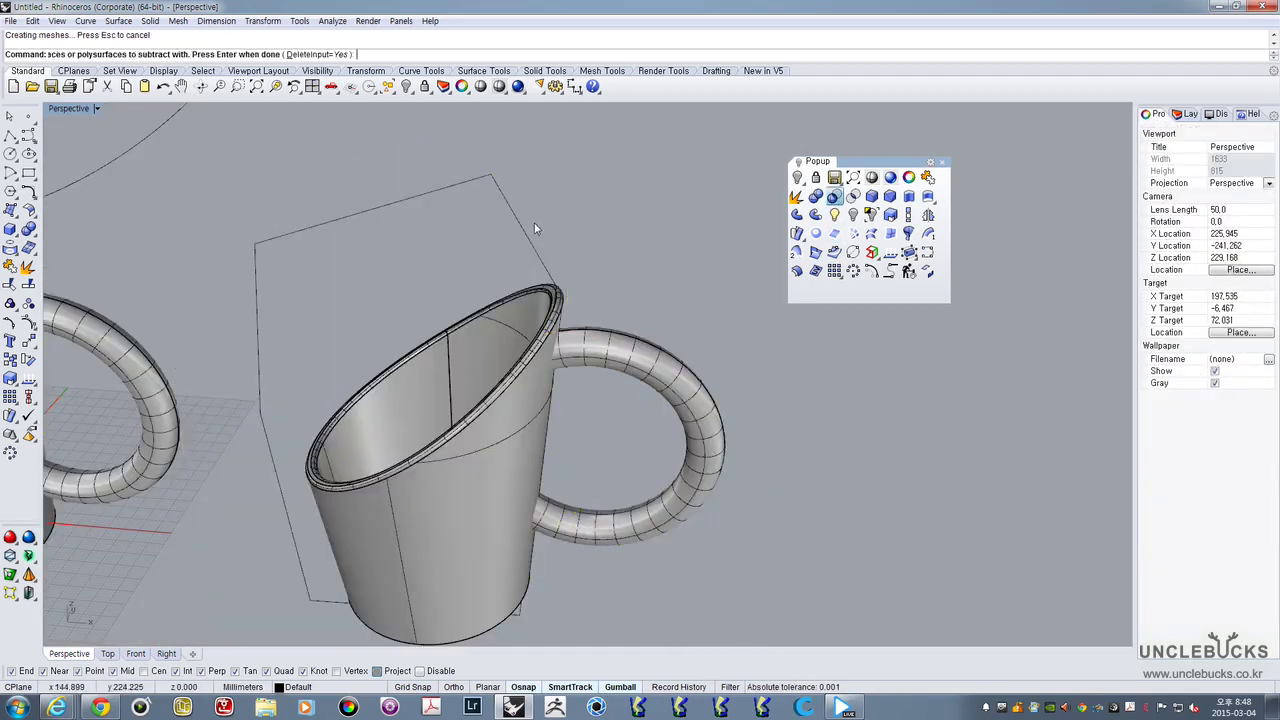
right_drag(530, 339, 421, 269)
Select the trimmed handle and the copied cup and join them into one solid with Boolean Union
click(639, 347)
double_click(71, 114)
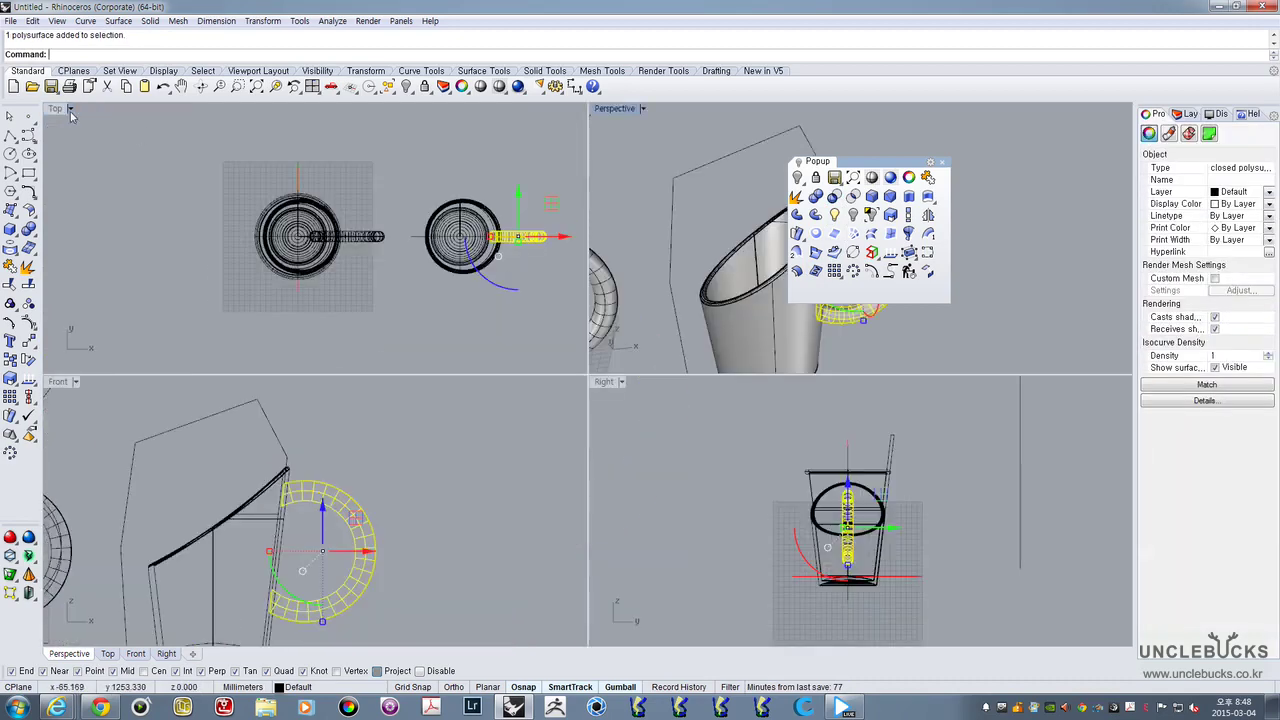
scroll(323, 463, up, 4)
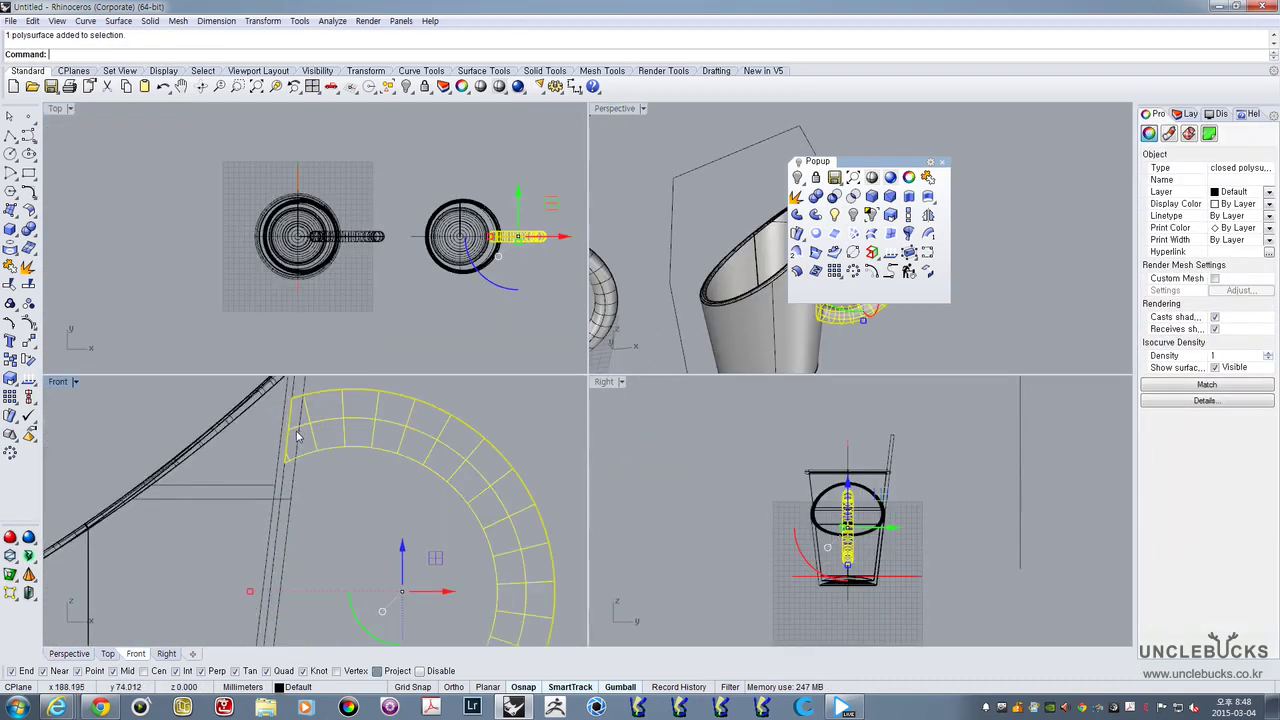
shift+click(296, 436)
double_click(610, 110)
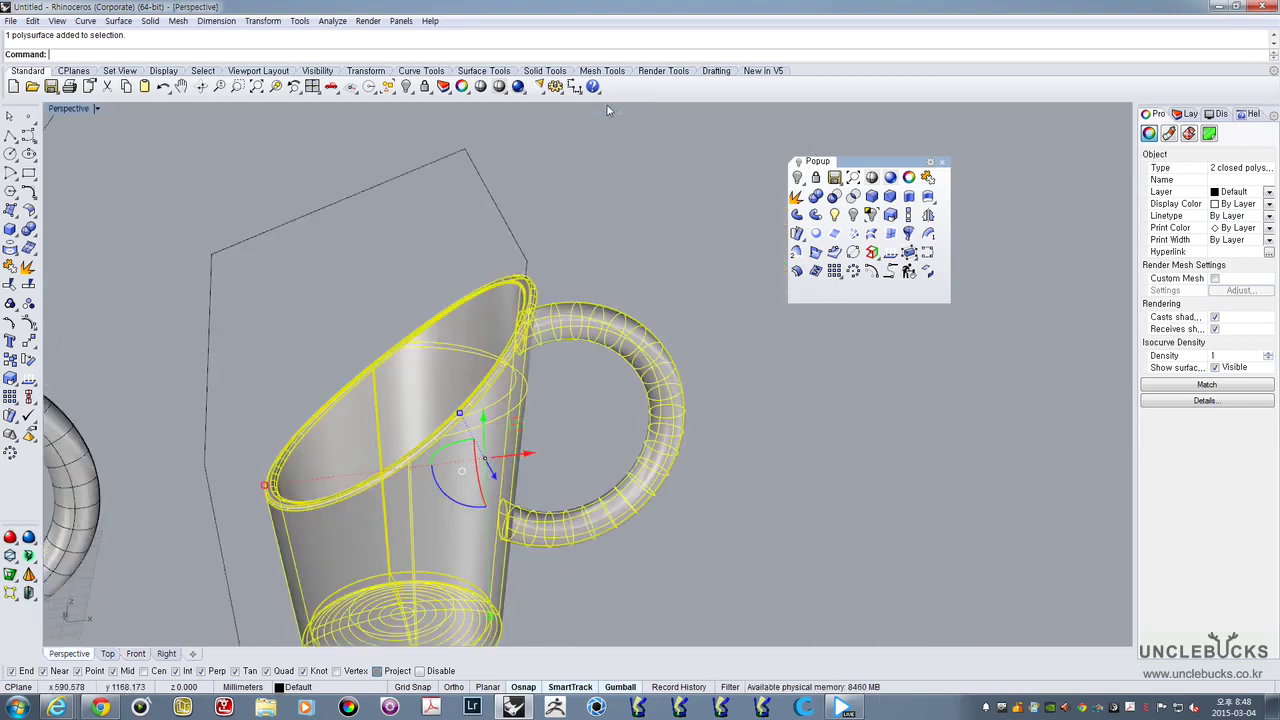
right_drag(560, 322, 614, 357)
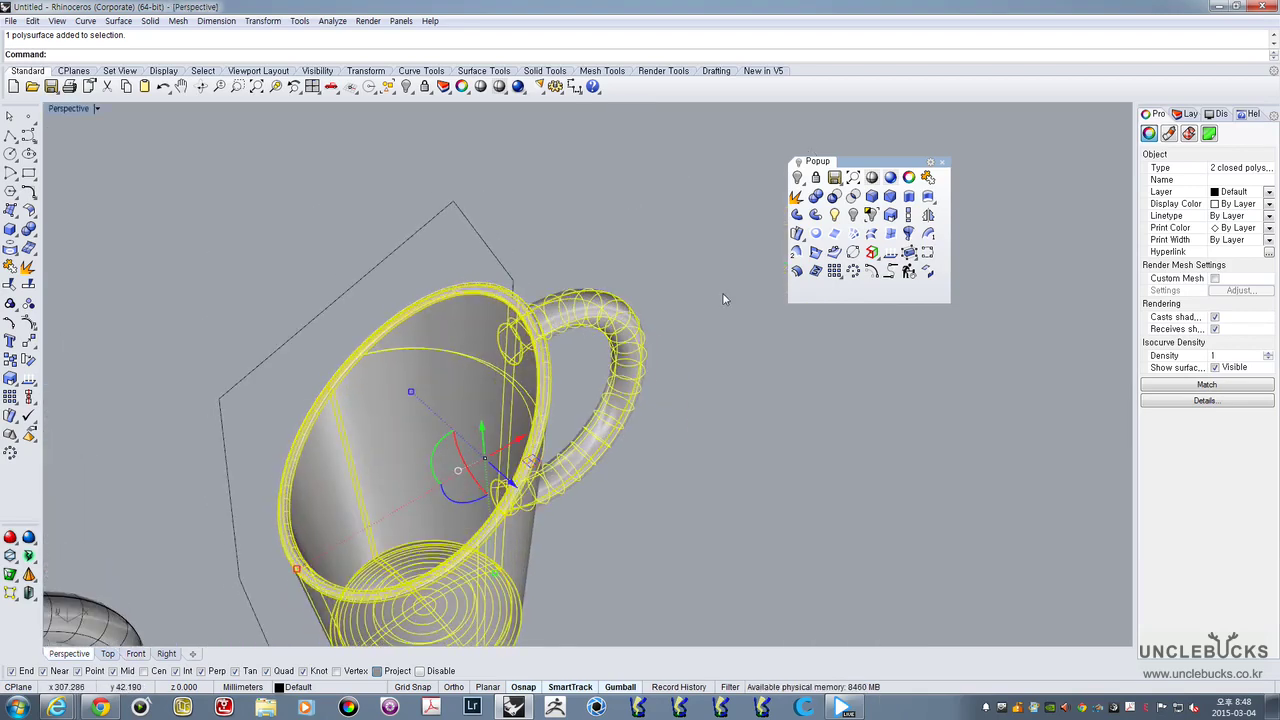
click(815, 197)
right_drag(682, 487, 608, 419)
scroll(500, 280, up, 6)
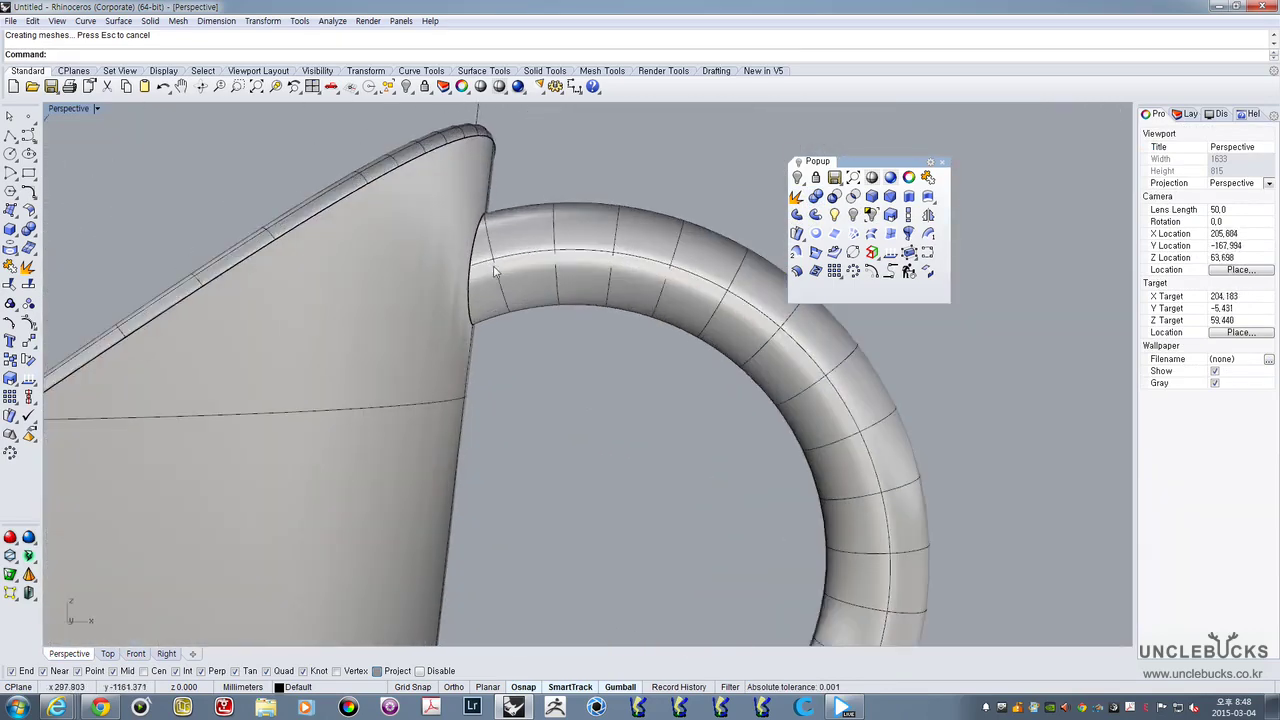
shift+right_drag(501, 262, 499, 339)
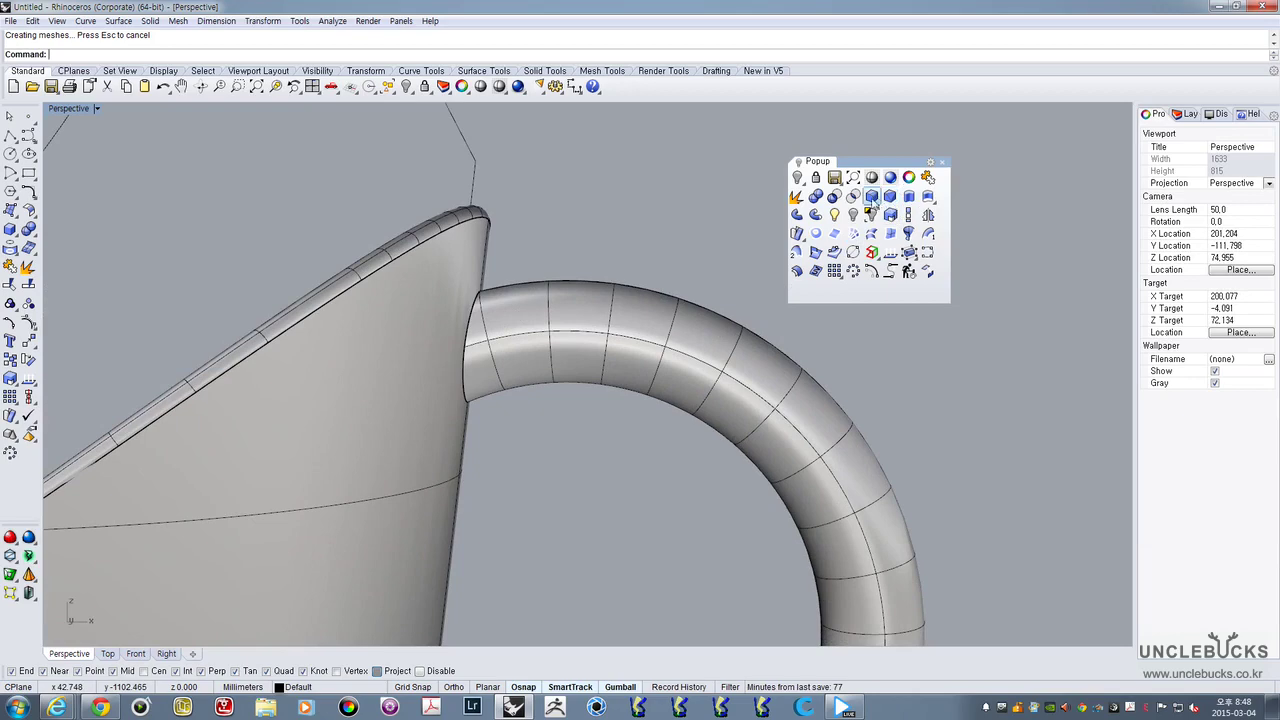
Start FilletEdge with radius 1 and select the edge where the handle's upper end meets the cup wall
click(872, 198)
right_drag(700, 240, 482, 400)
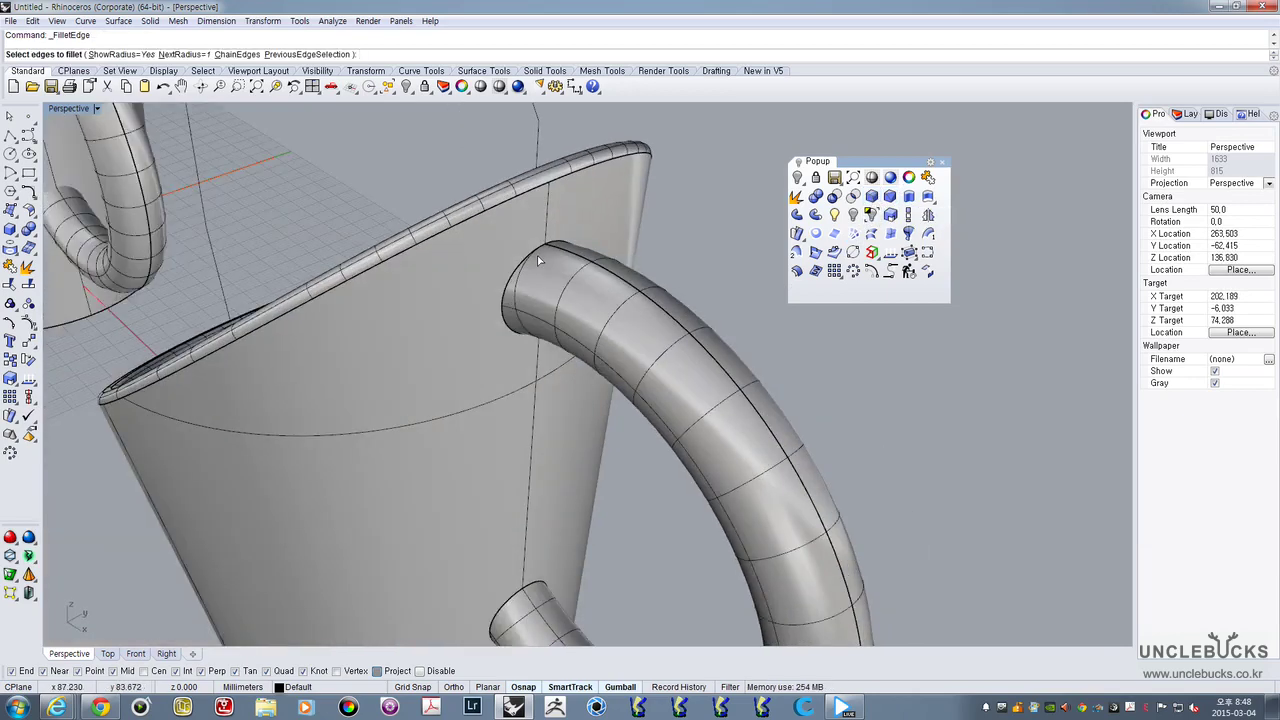
scroll(537, 255, up, 4)
click(506, 277)
right_drag(544, 302, 517, 266)
shift+right_drag(489, 346, 501, 310)
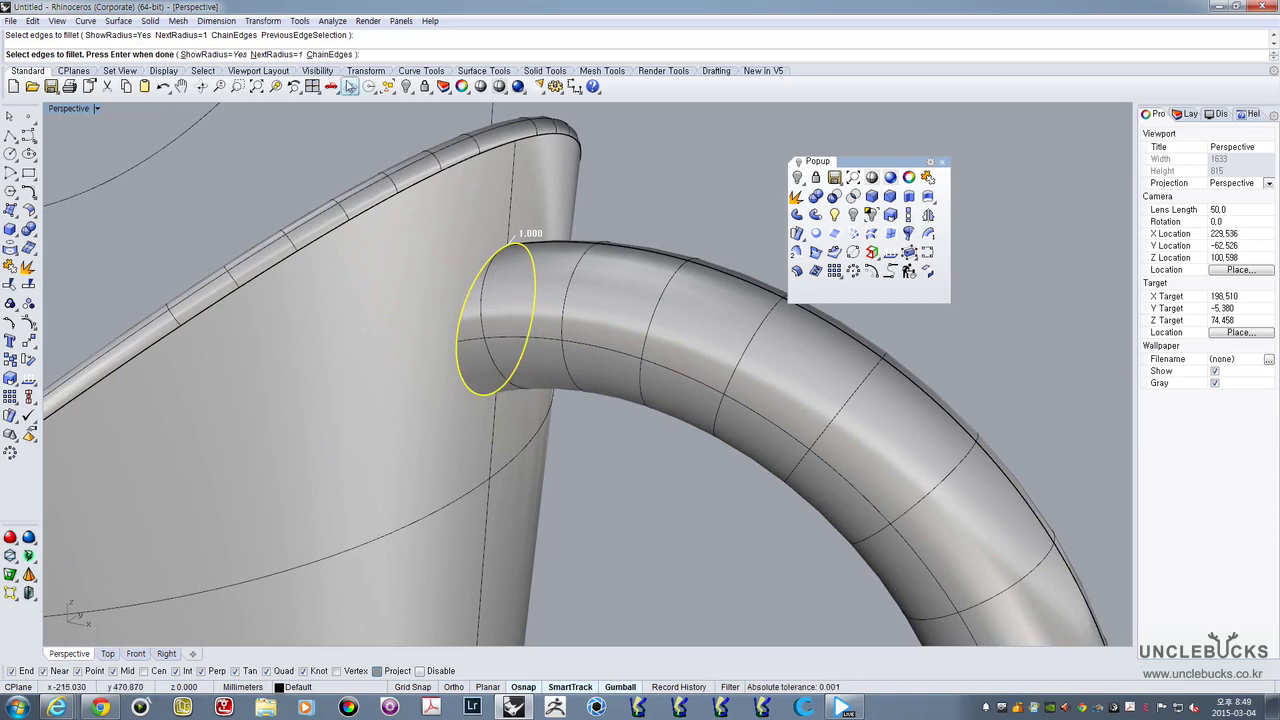
click(333, 55)
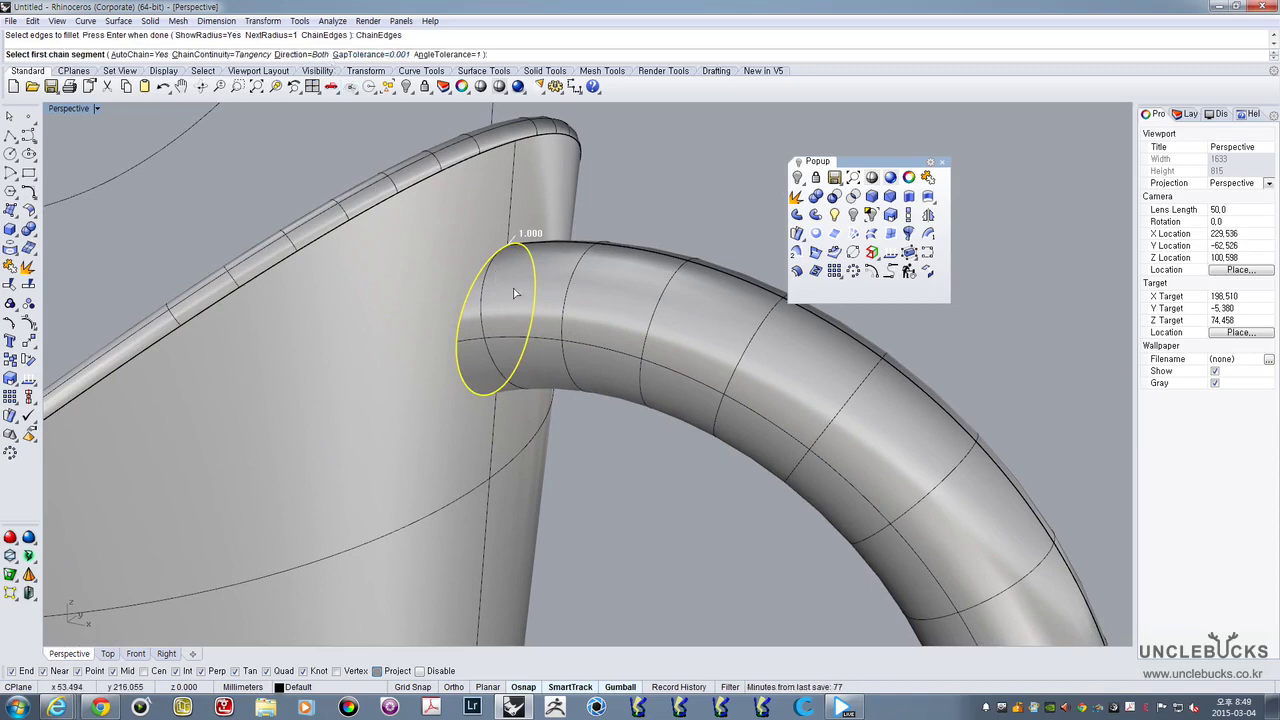
mouse_move(488, 383)
right_down()
mouse_move(491, 300)
mouse_move(489, 383)
right_up()
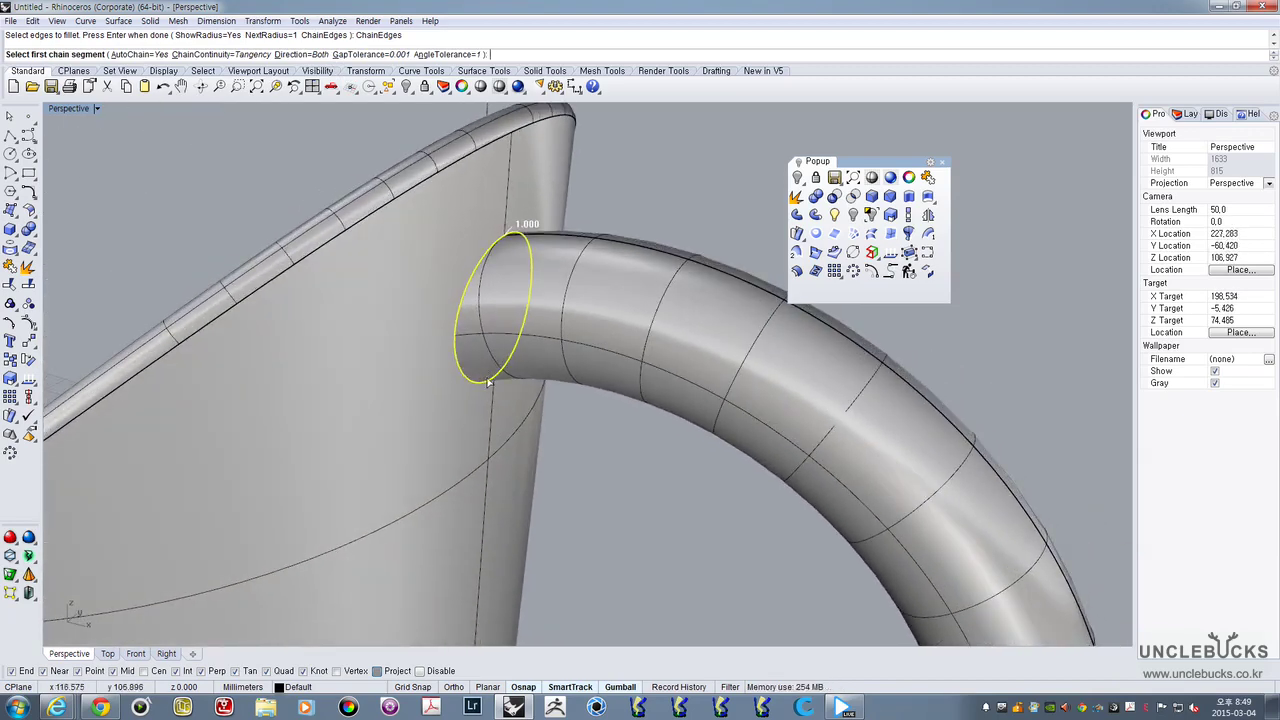
right_click(504, 296)
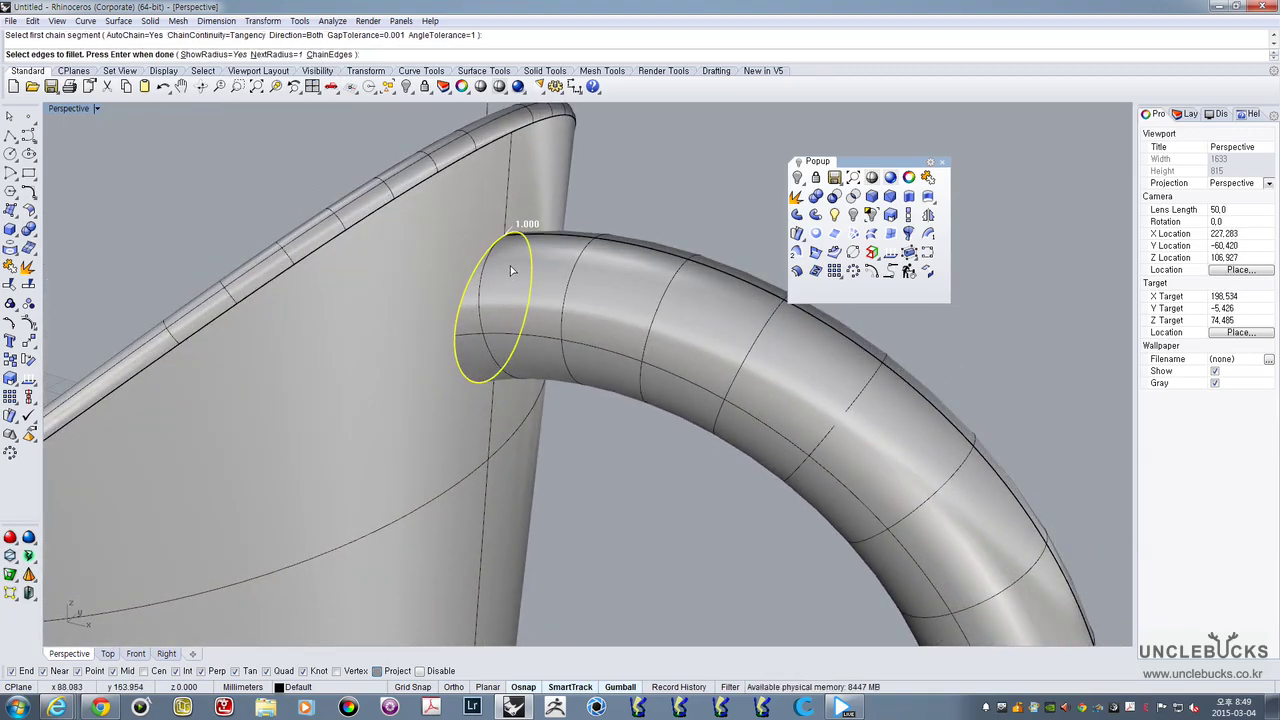
right_click(510, 270)
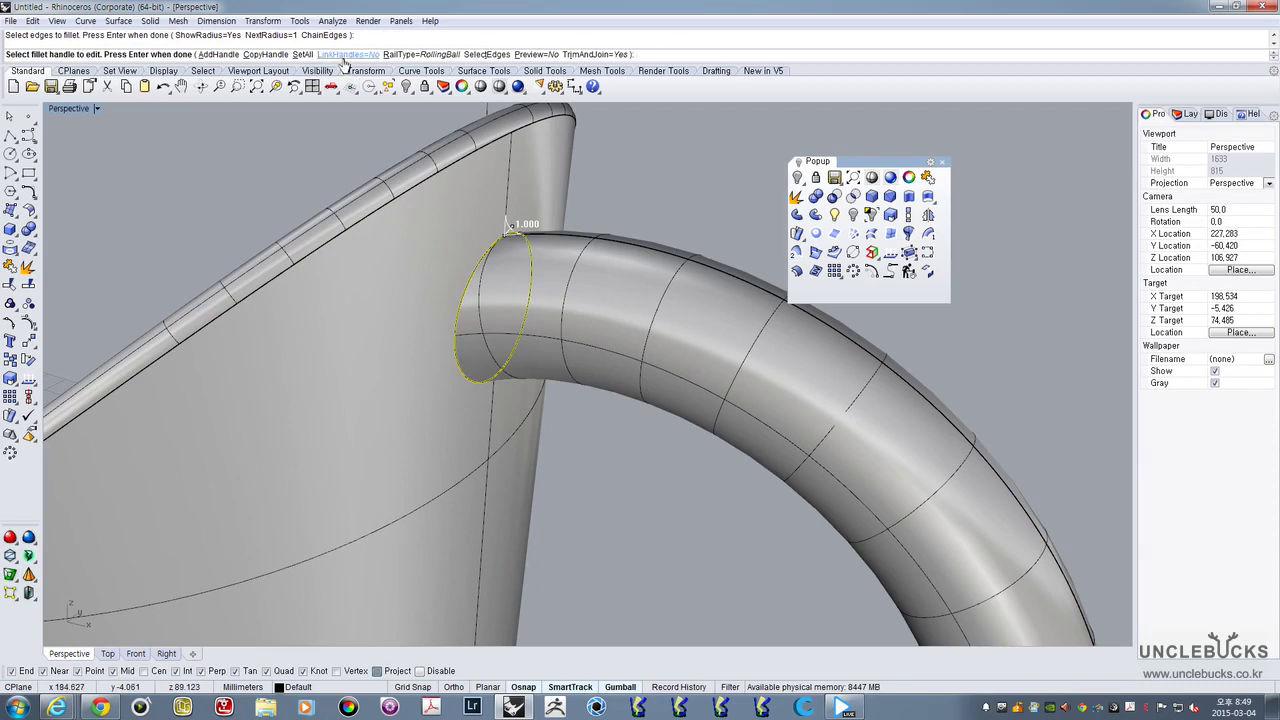
Add a radius 1 fillet handle at the lowest point of the upper joint's edge
click(222, 55)
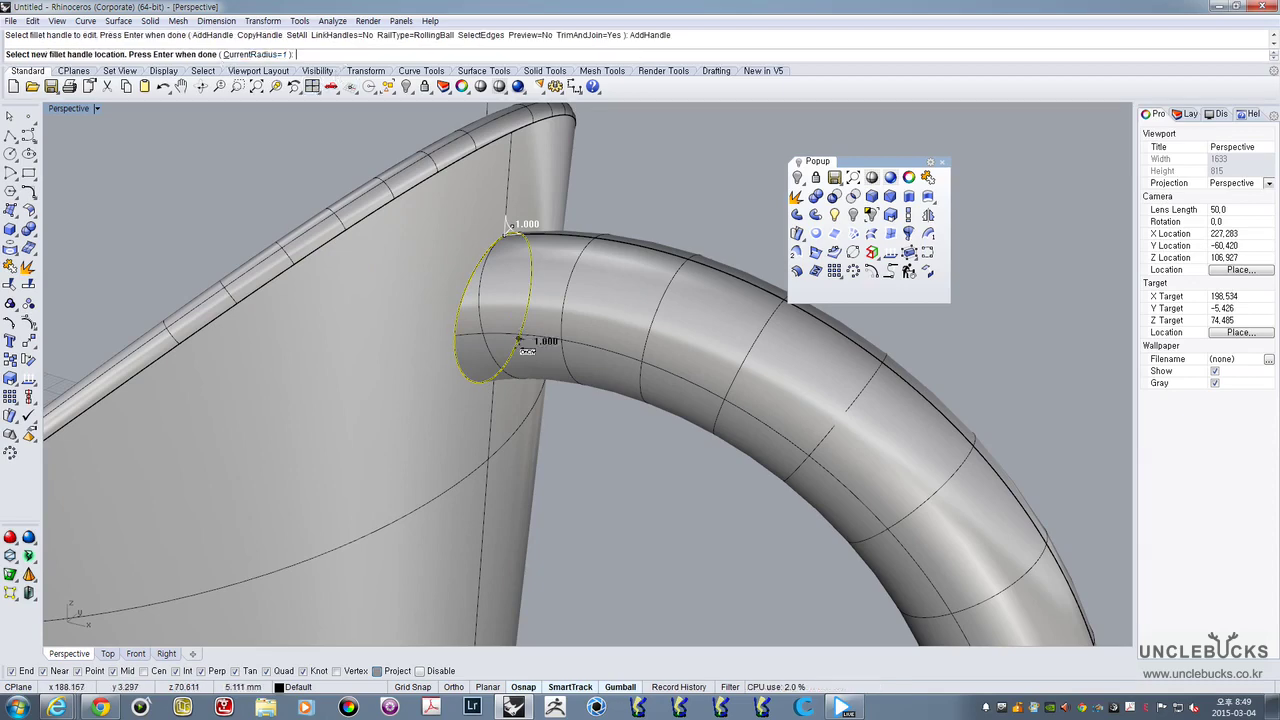
right_drag(491, 380, 508, 230)
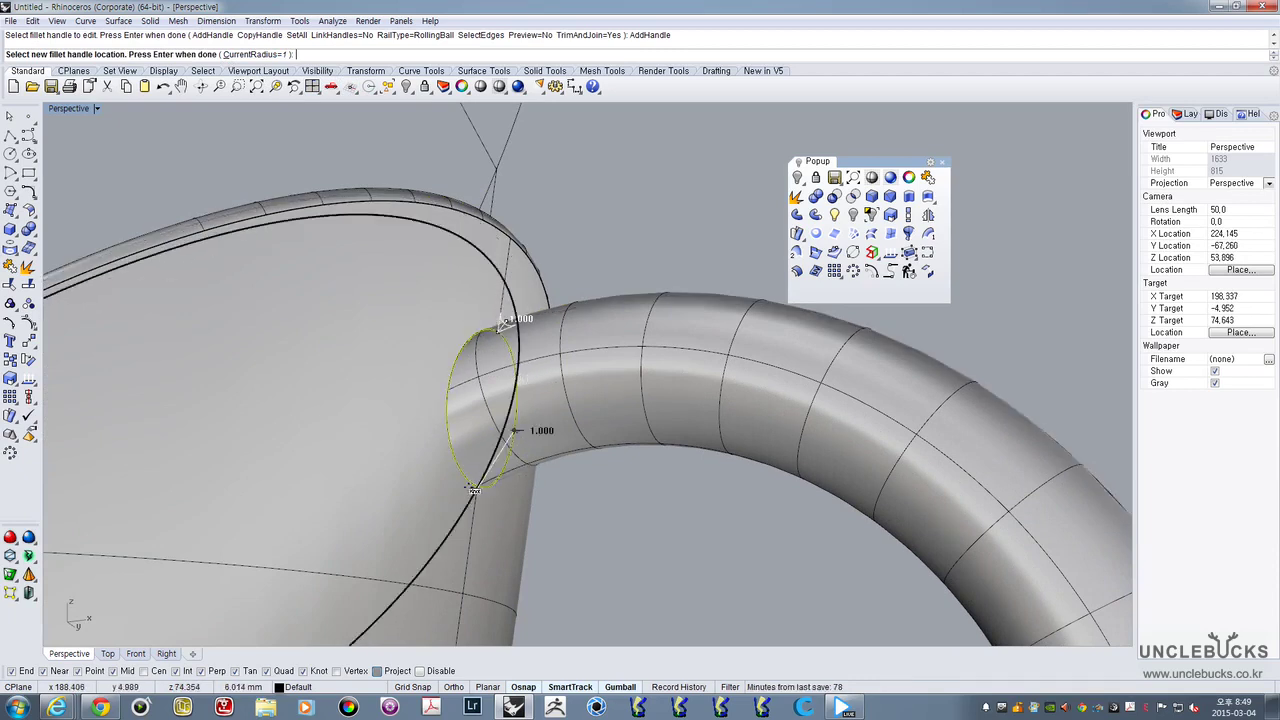
right_drag(480, 482, 482, 344)
scroll(482, 343, up, 6)
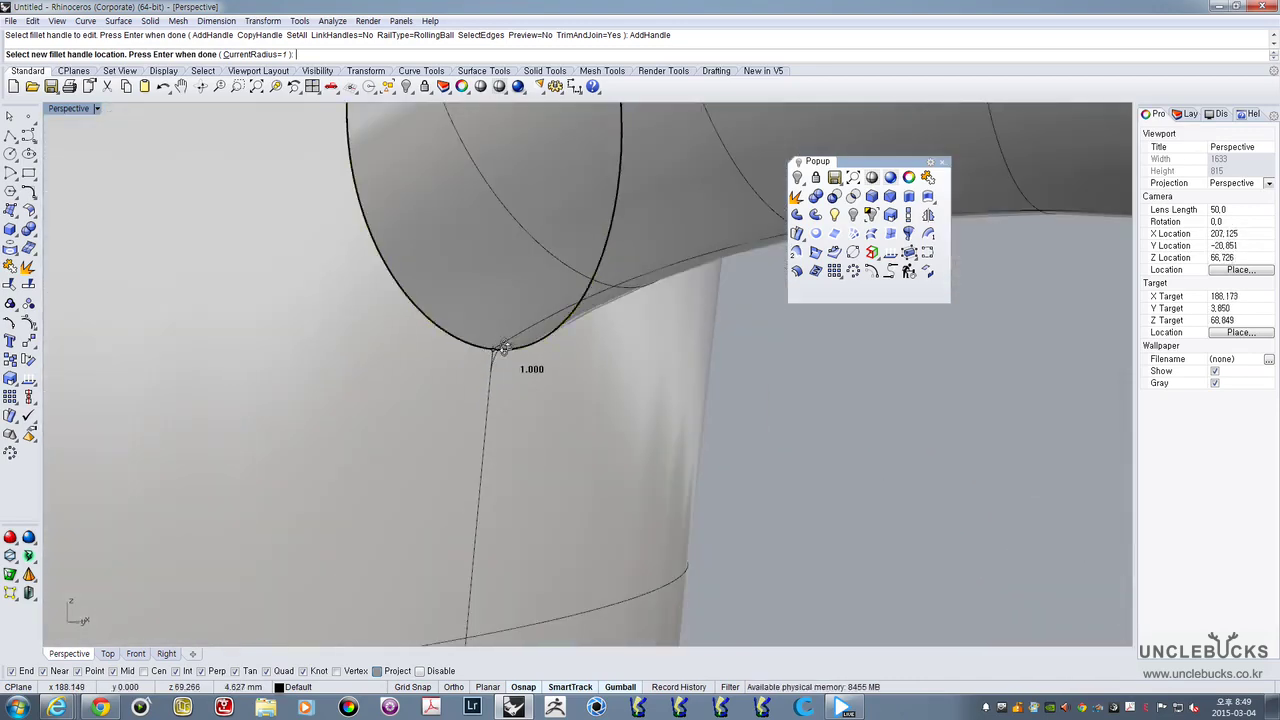
right_drag(492, 350, 525, 372)
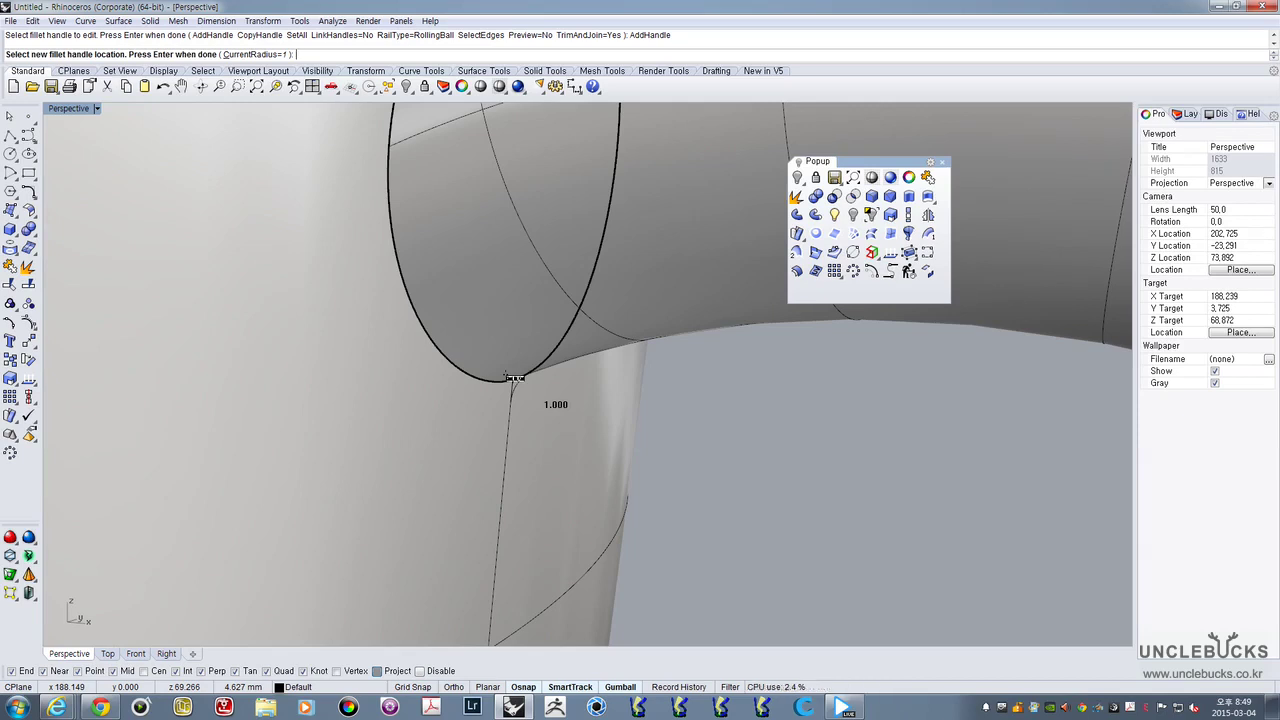
click(514, 378)
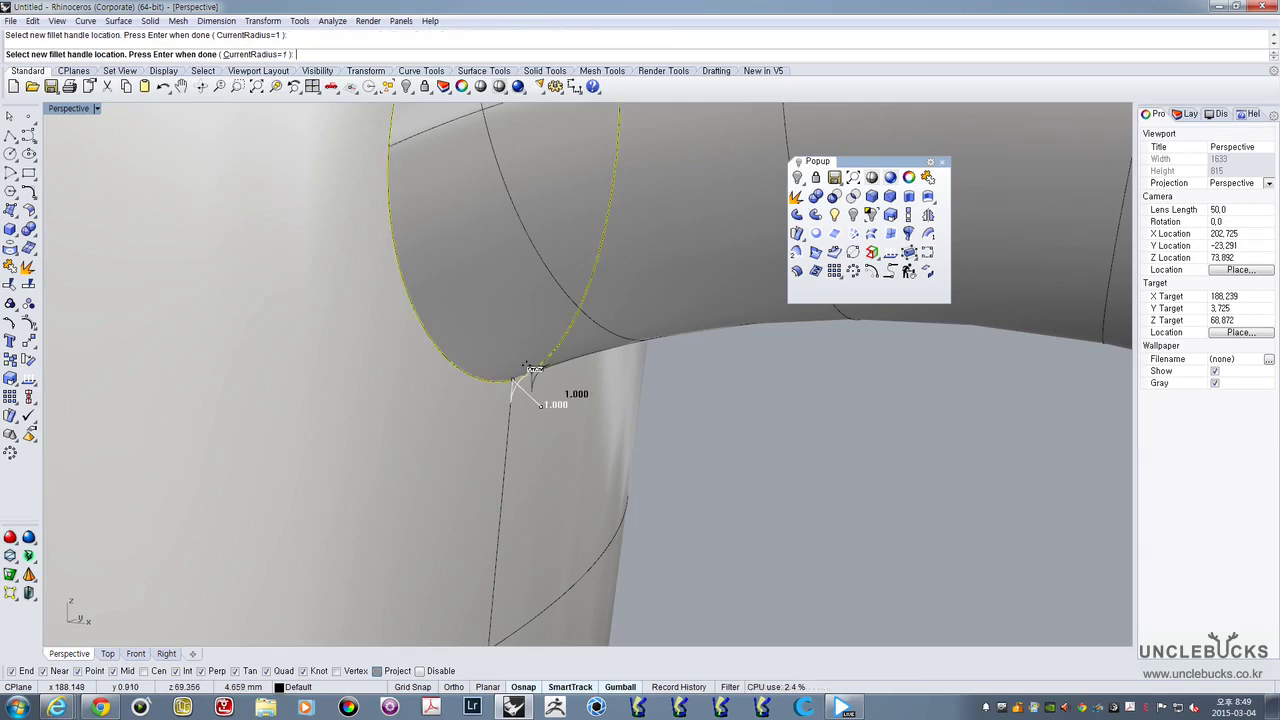
scroll(523, 373, down, 3)
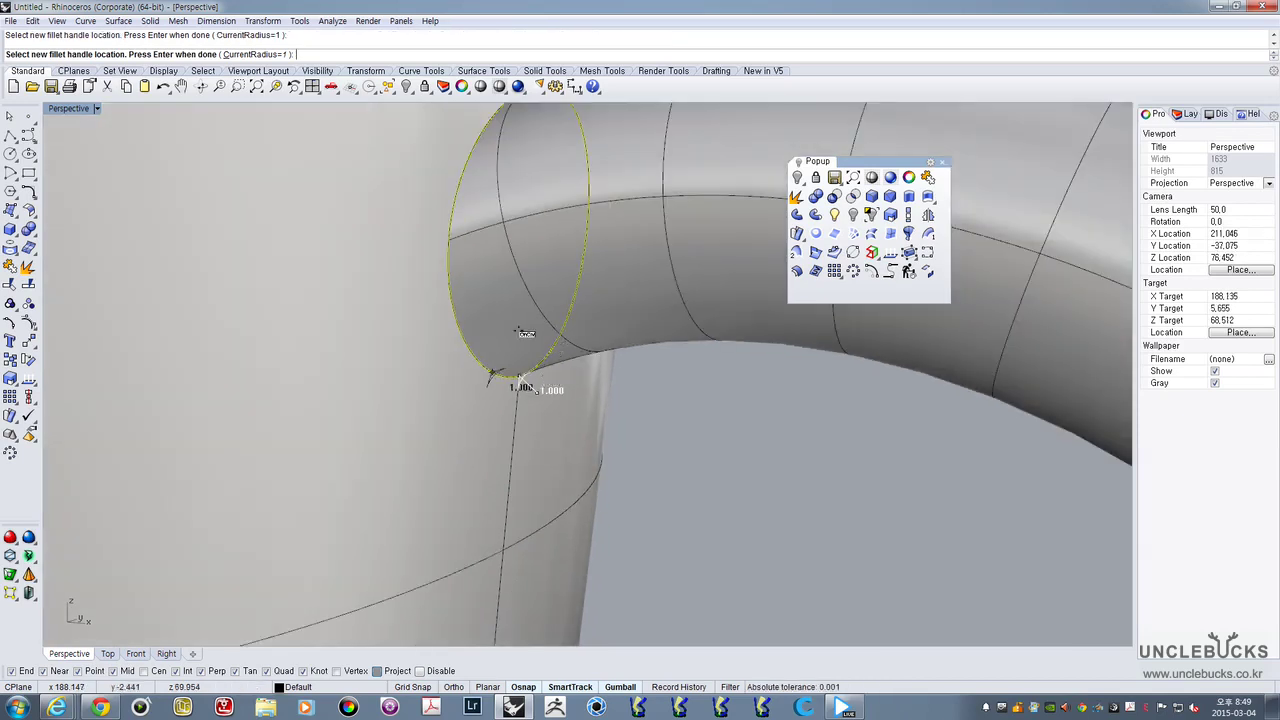
click(578, 285)
scroll(517, 277, down, 3)
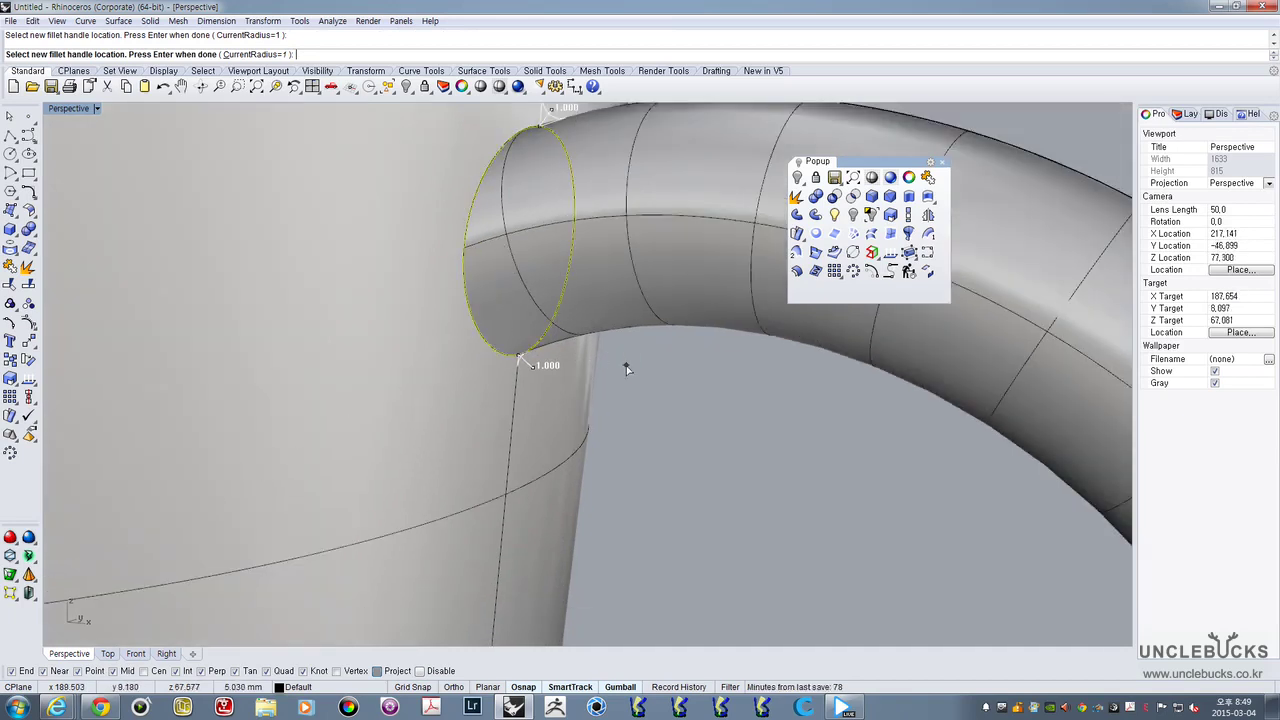
key(Return)
scroll(549, 357, down, 3)
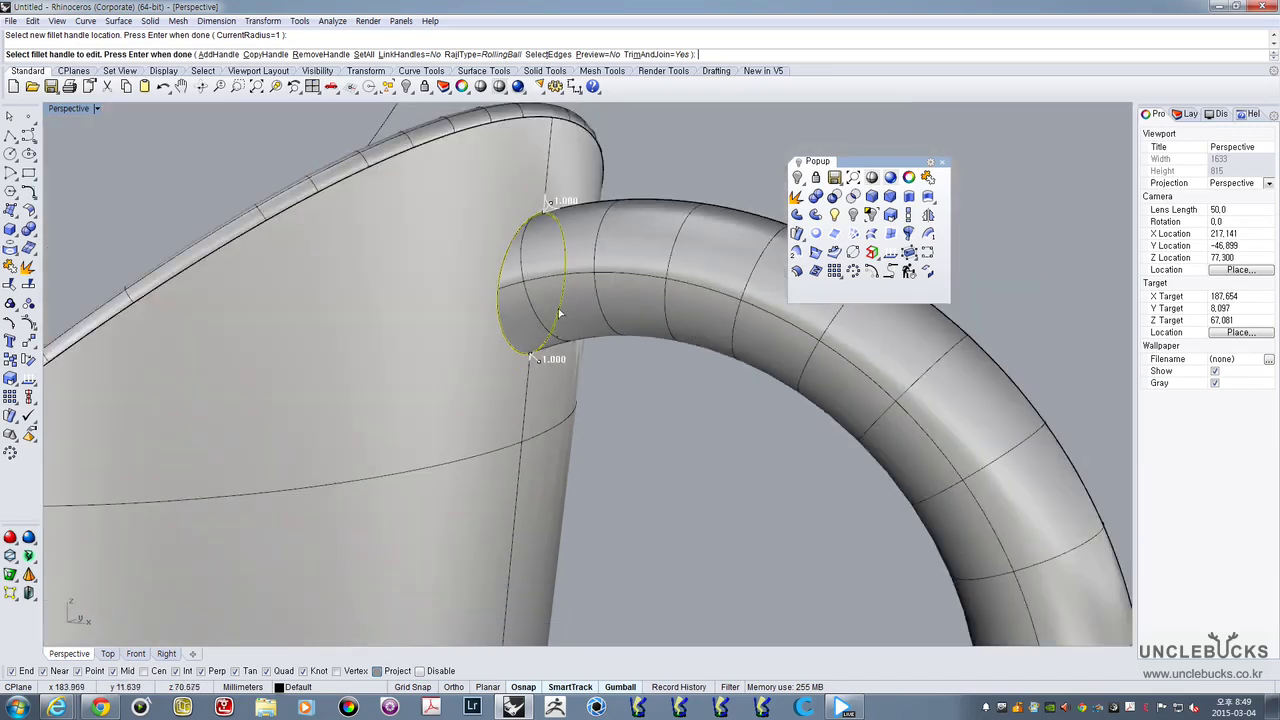
Set the lower fillet handle's radius to 2 and apply the variable-radius fillet to the upper joint
right_drag(508, 383, 553, 343)
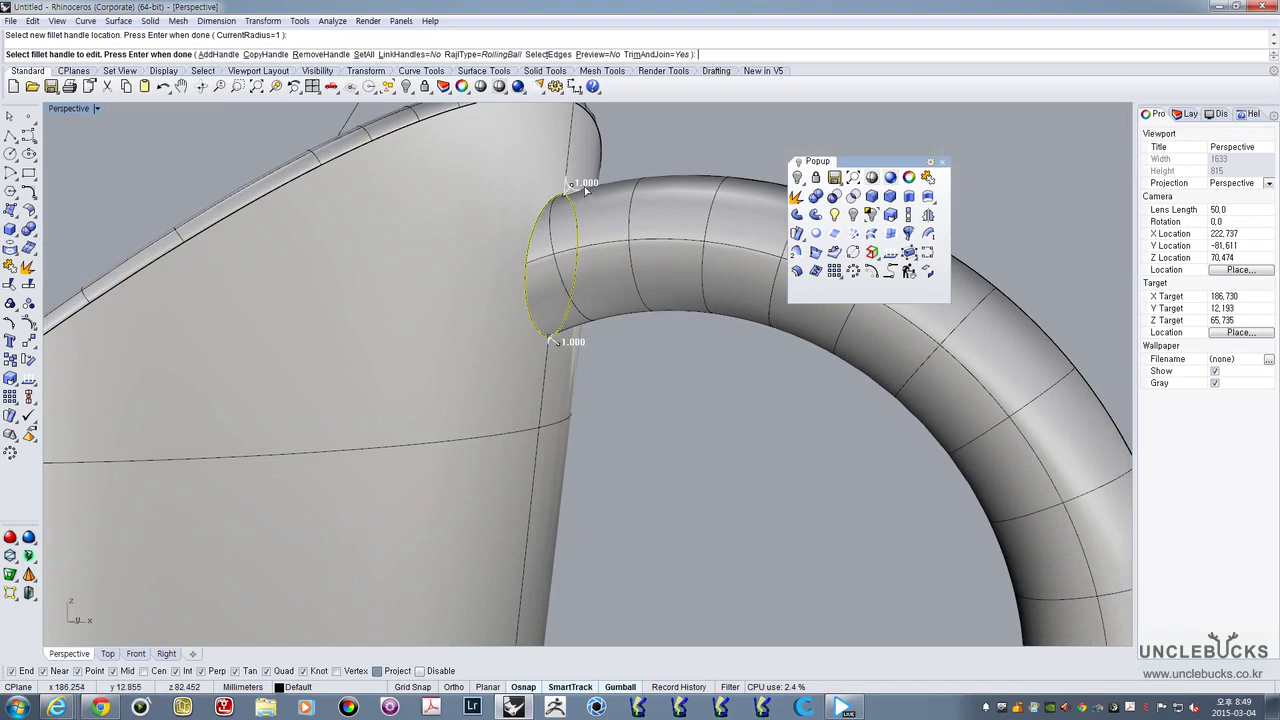
scroll(585, 188, up, 4)
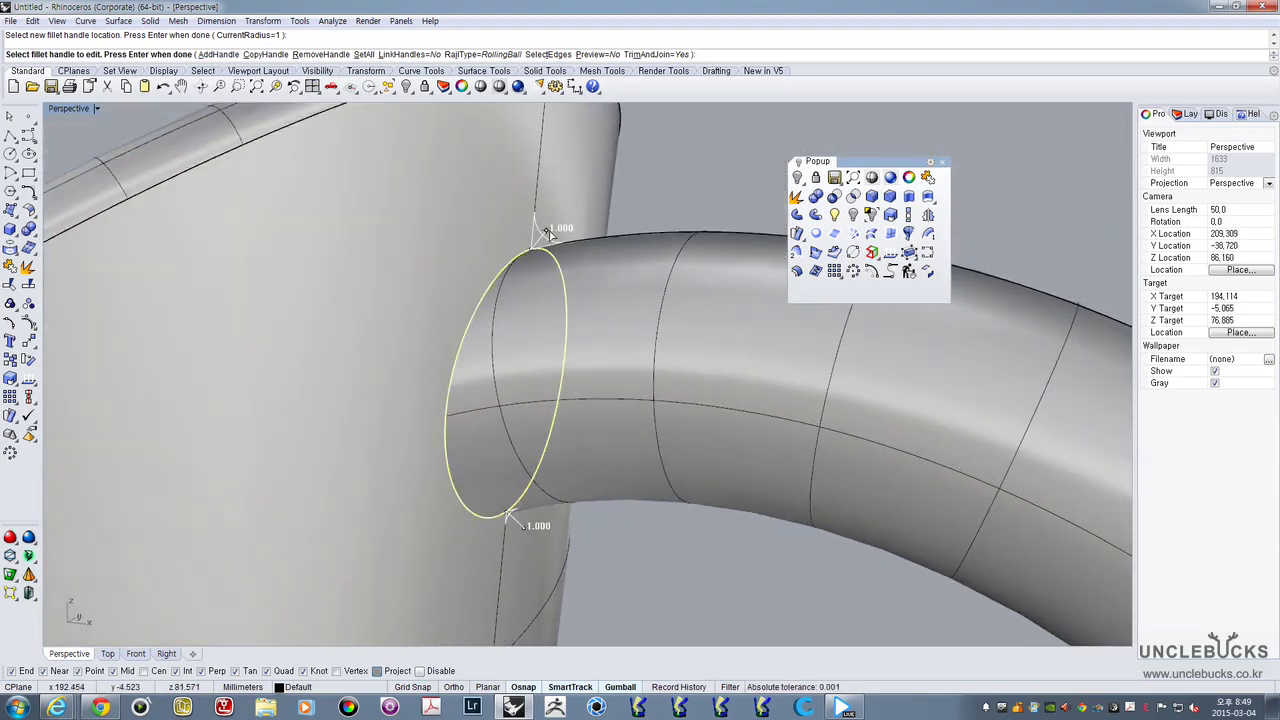
click(523, 530)
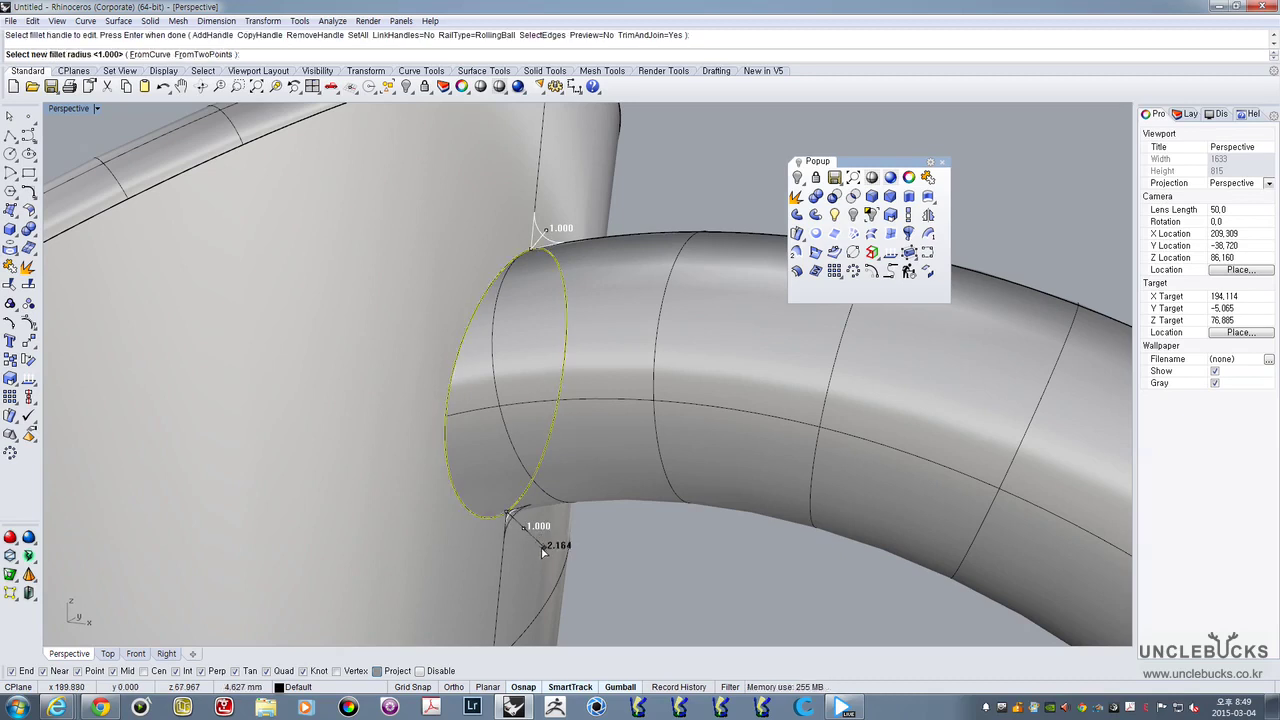
text(2)
key(Return)
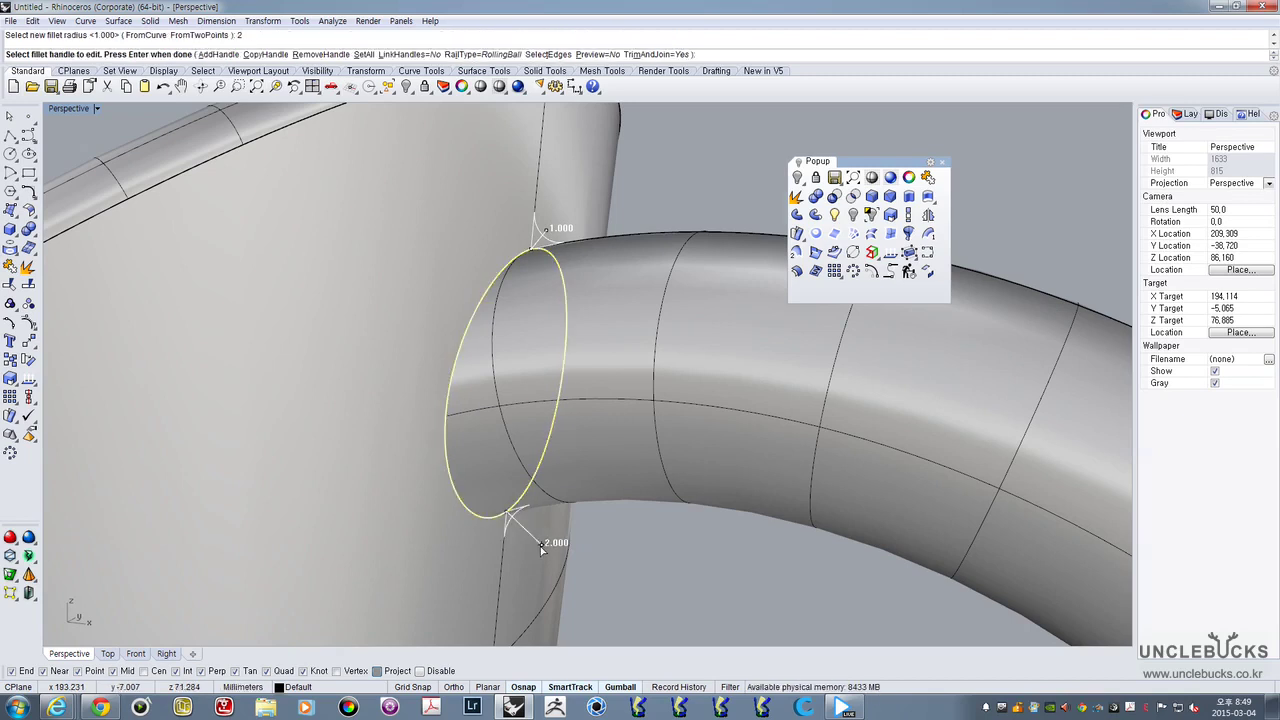
key(Return)
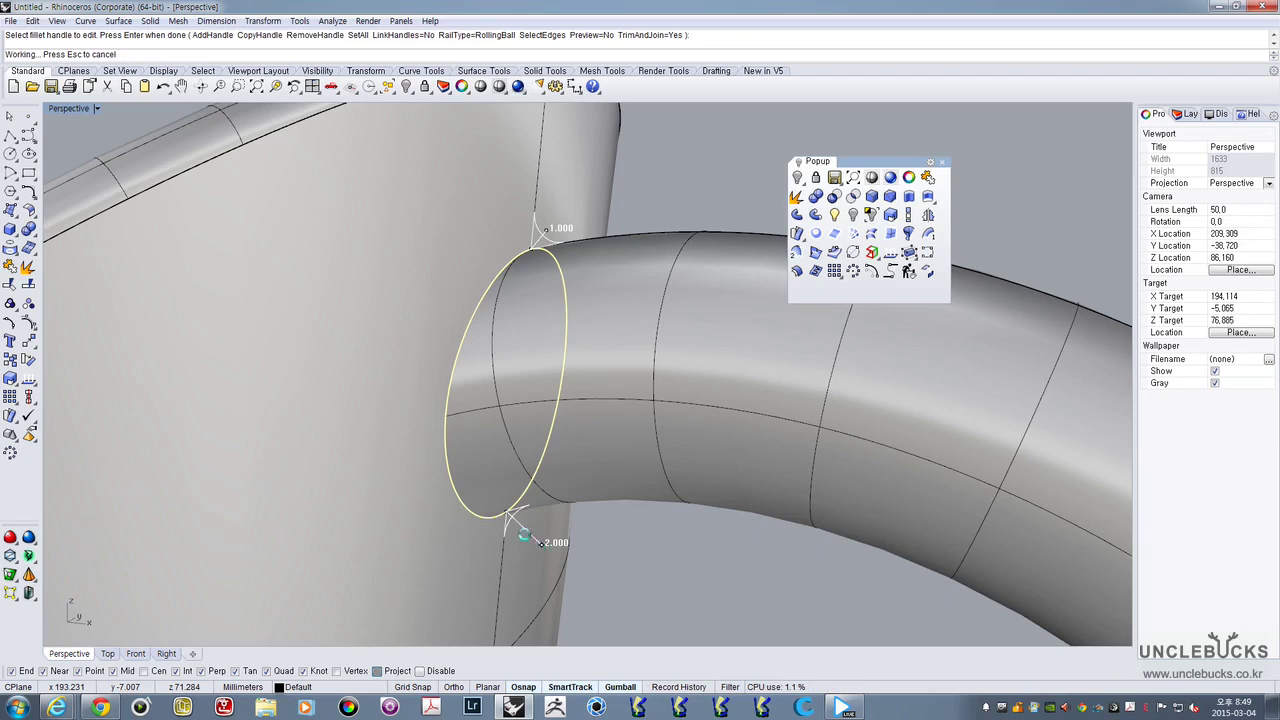
right_drag(542, 502, 555, 433)
shift+right_drag(531, 575, 485, 374)
mouse_move(459, 283)
right_down()
mouse_move(414, 371)
mouse_move(478, 287)
right_up()
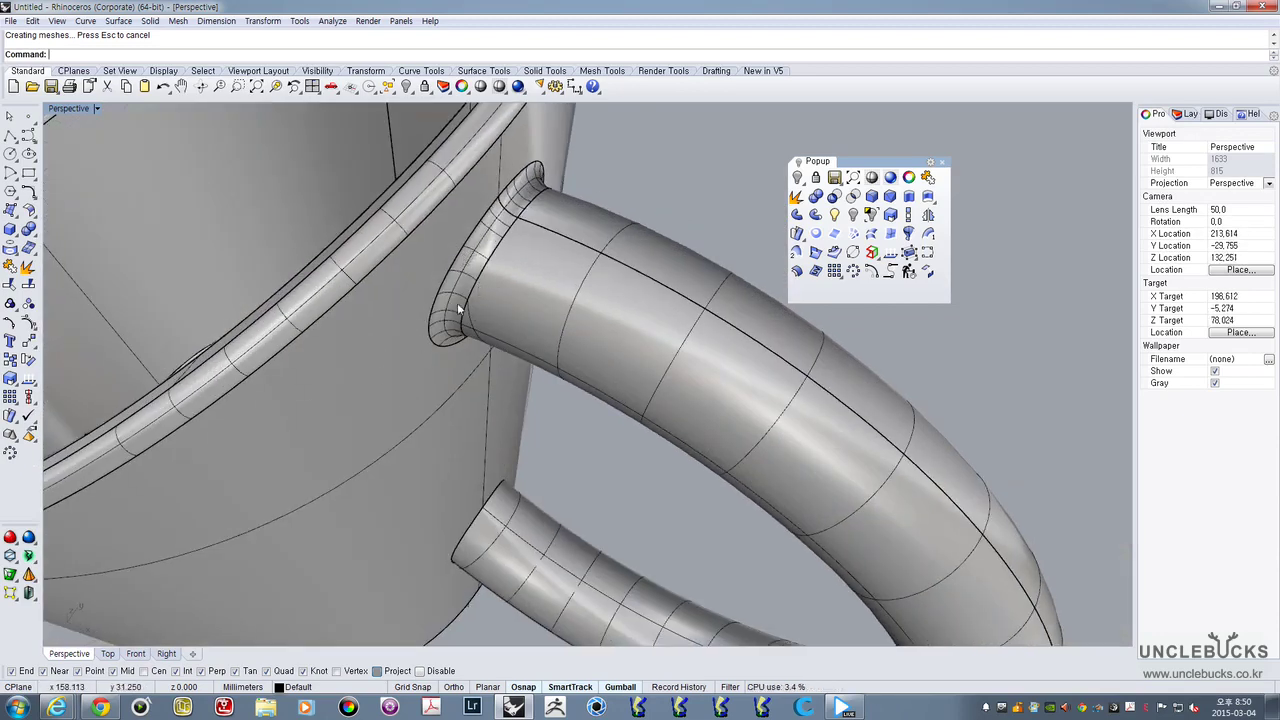
right_drag(456, 368, 486, 257)
Repeat FilletEdge with radius 1 and select the edge where the handle's lower end meets the cup wall
scroll(486, 257, down, 5)
right_drag(489, 436, 522, 254)
shift+right_drag(522, 187, 513, 391)
scroll(513, 391, down, 1)
shift+right_drag(495, 572, 482, 391)
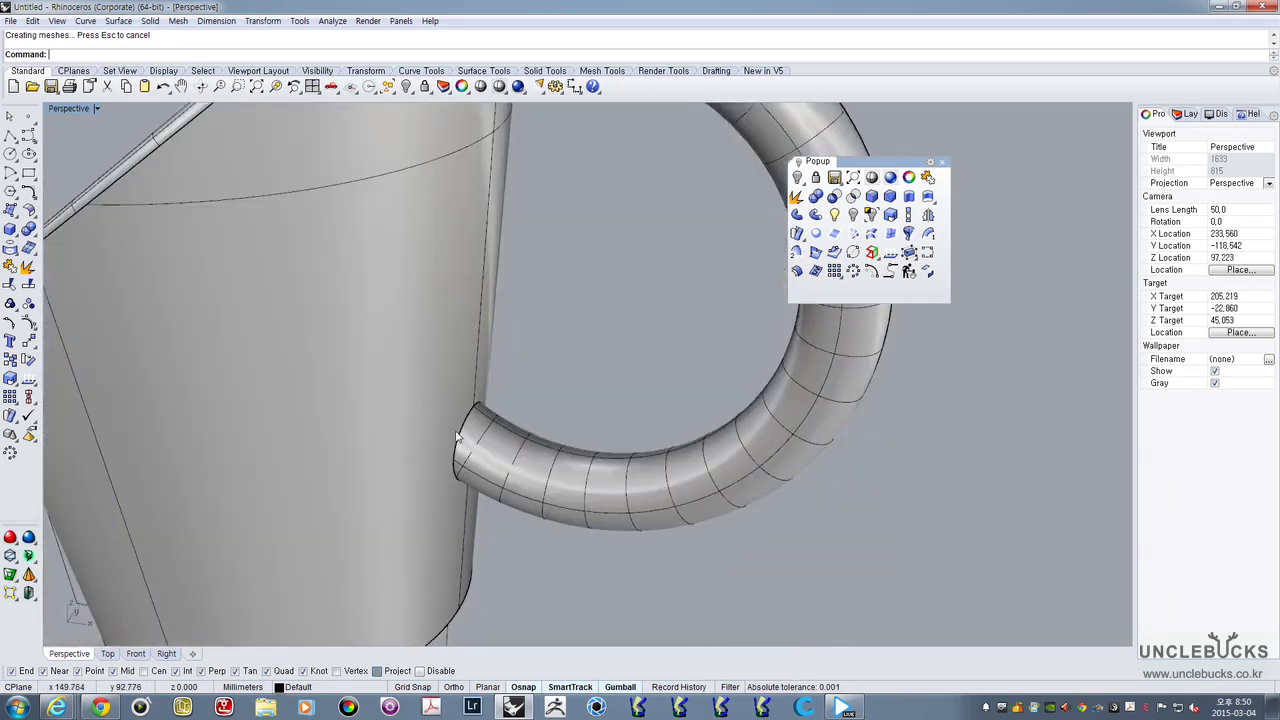
scroll(457, 437, up, 5)
scroll(512, 379, down, 2)
right_click(513, 379)
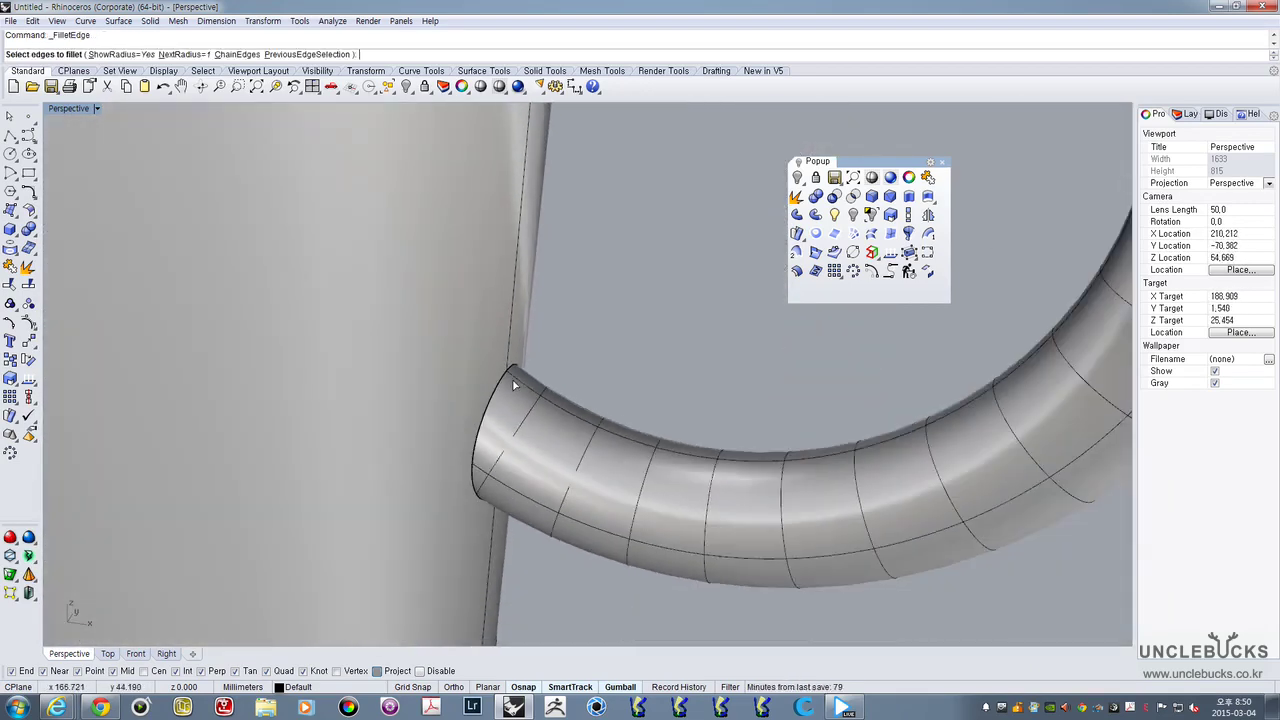
scroll(509, 394, up, 5)
right_drag(509, 394, 379, 271)
click(463, 363)
shift+right_drag(576, 419, 486, 318)
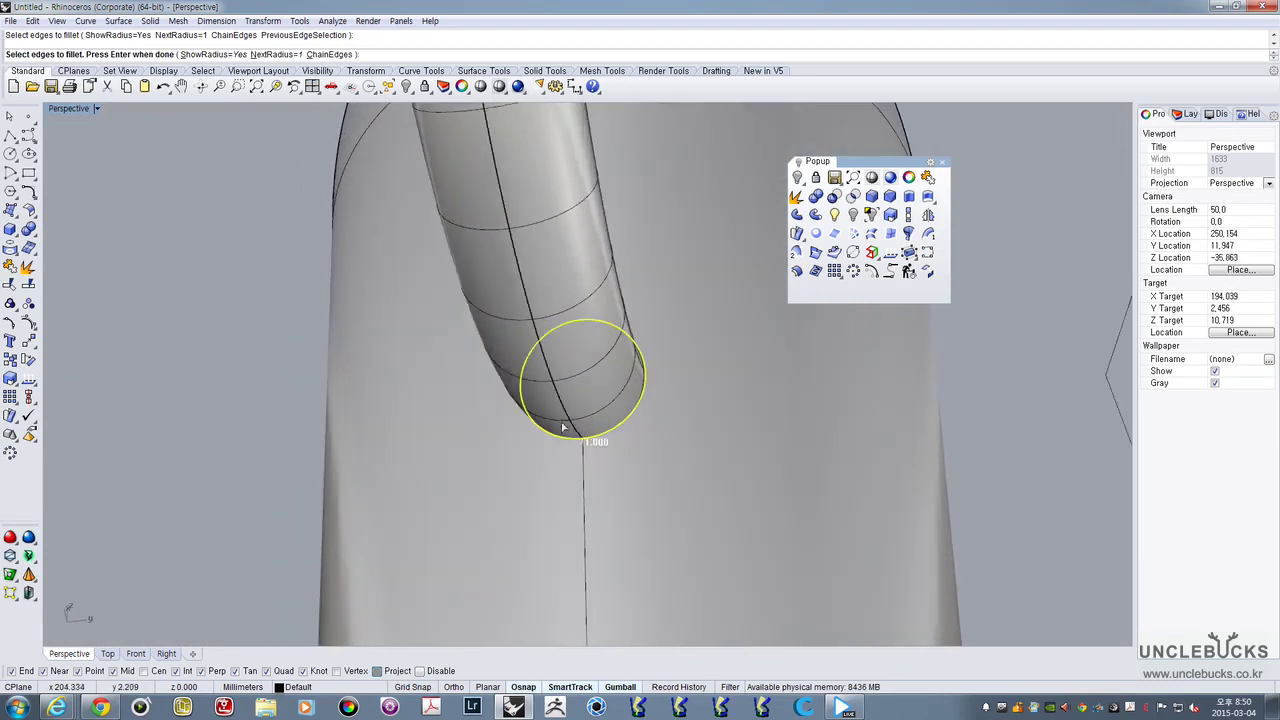
Confirm the lower joint's edge and add a radius 1 fillet handle at its highest point
scroll(581, 441, up, 5)
scroll(580, 442, up, 4)
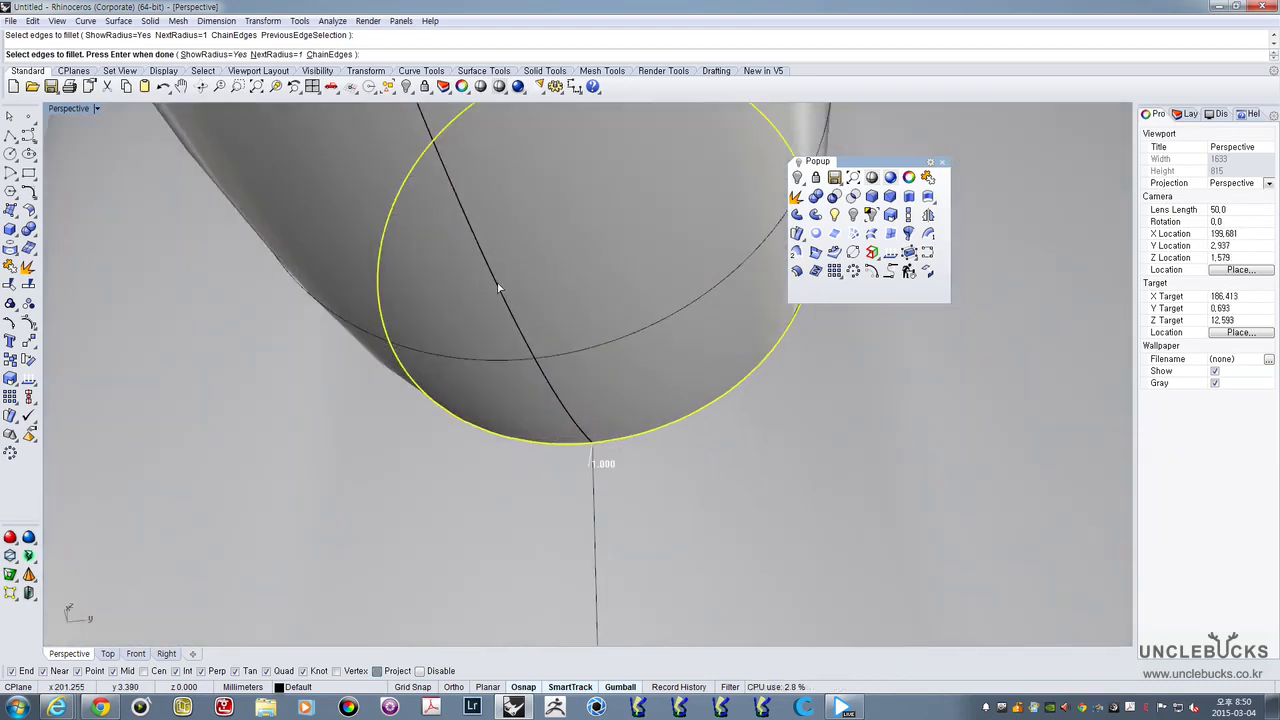
scroll(531, 342, down, 8)
right_drag(509, 323, 533, 386)
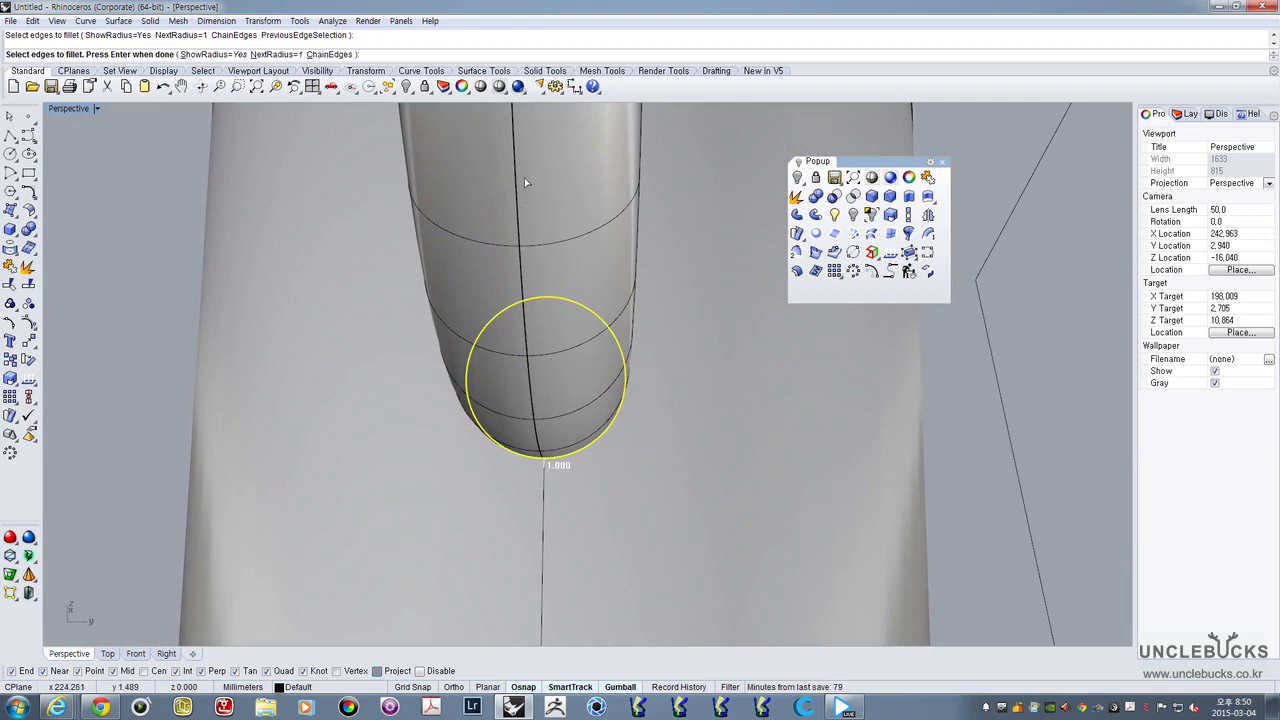
right_drag(518, 196, 551, 240)
scroll(552, 357, up, 4)
right_drag(551, 354, 650, 270)
right_drag(561, 383, 531, 364)
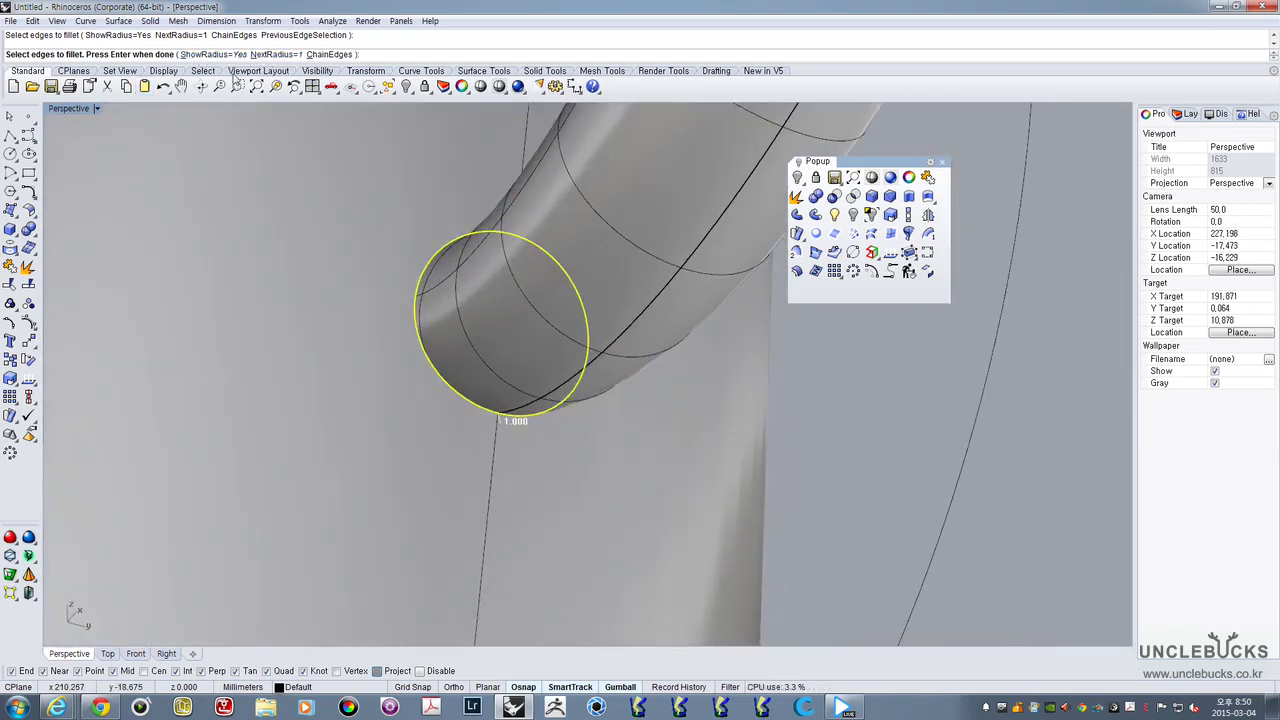
key(Return)
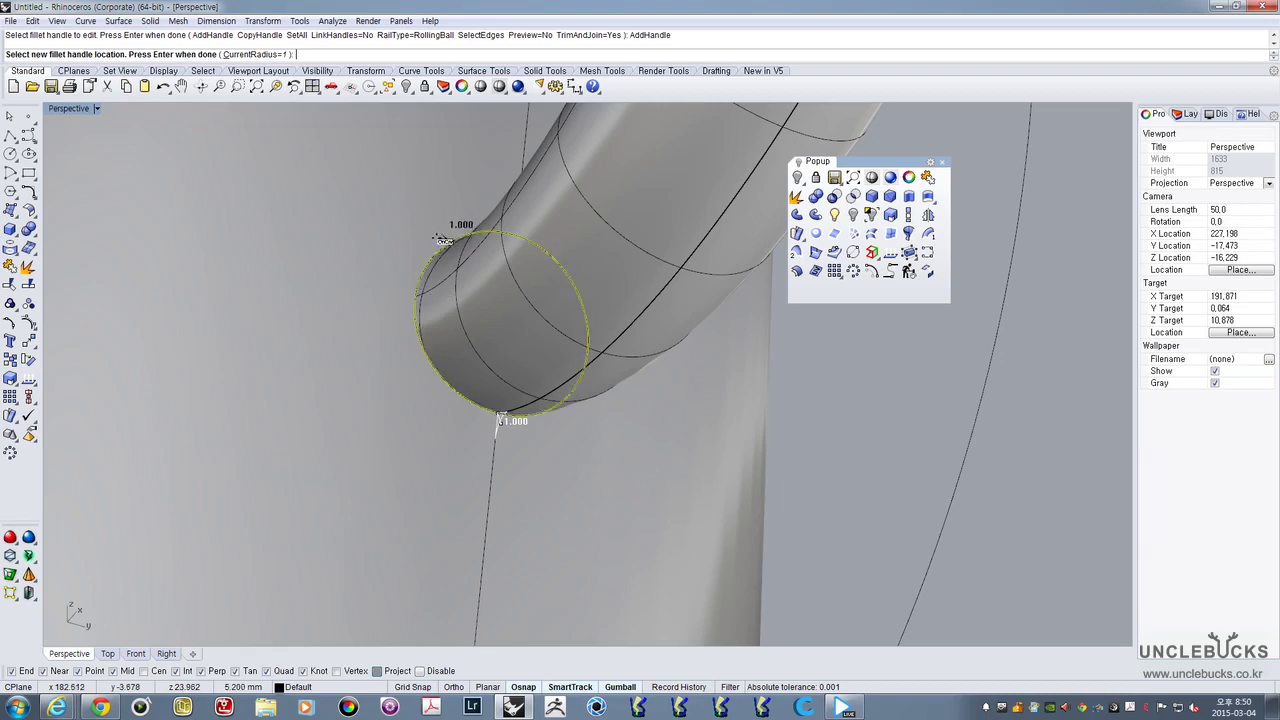
right_drag(440, 238, 437, 520)
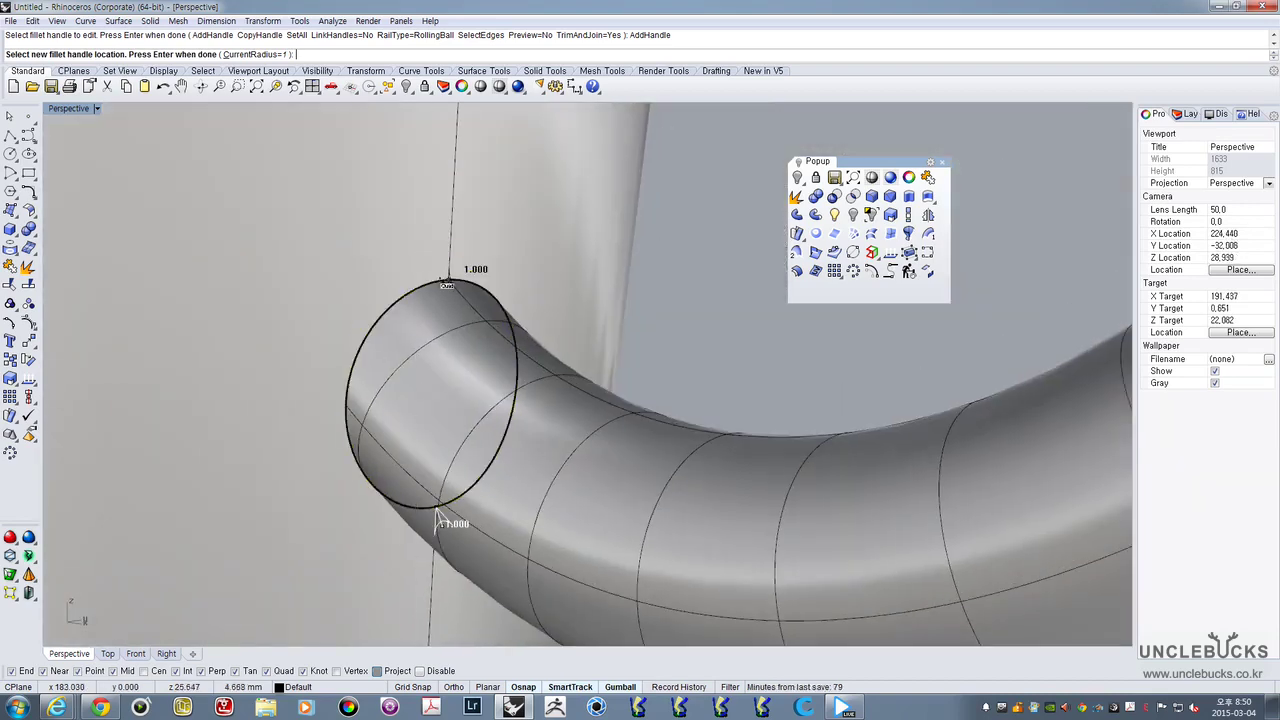
click(451, 282)
right_drag(532, 282, 420, 280)
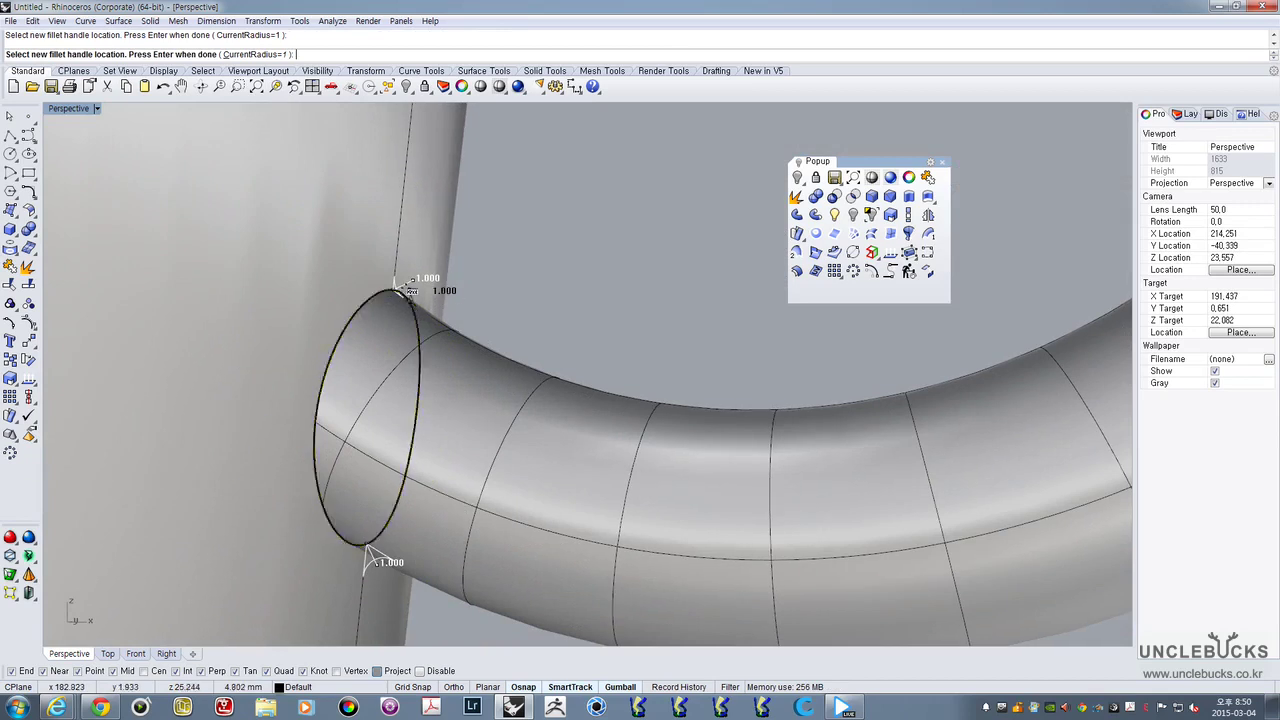
right_click(542, 252)
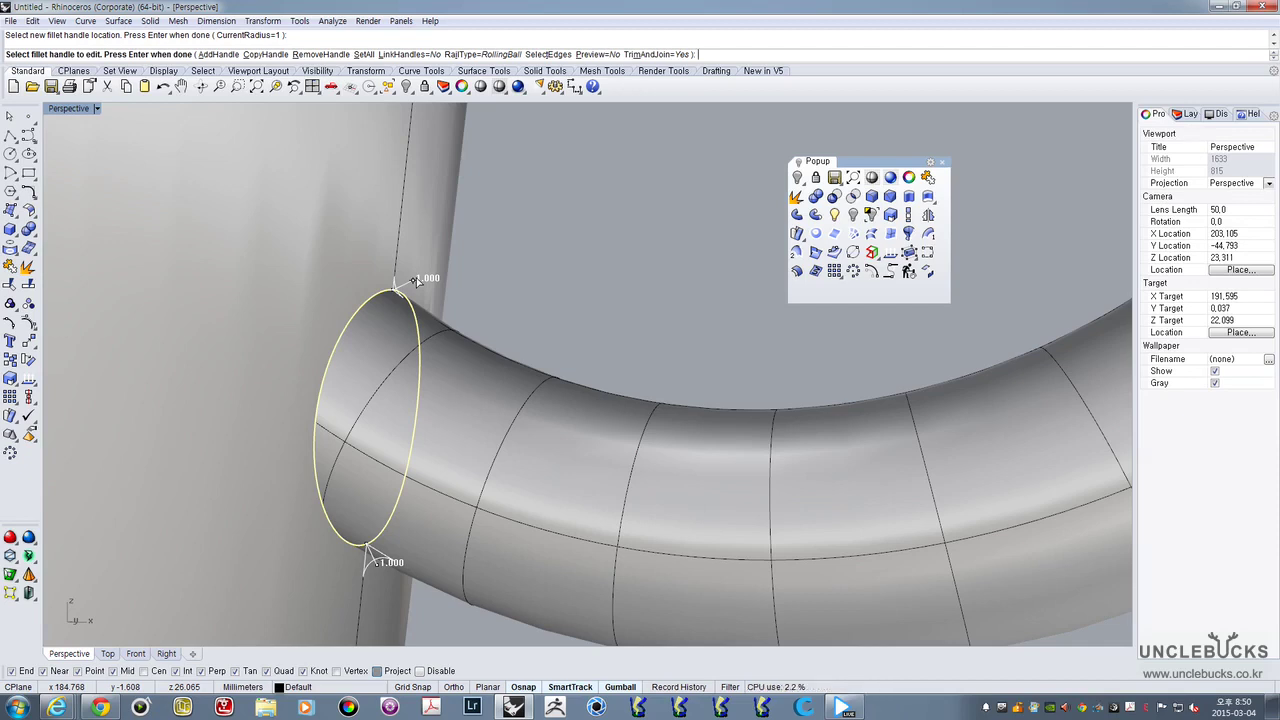
Add two more radius 1 fillet handles on opposite sides of the lower joint's edge
click(217, 55)
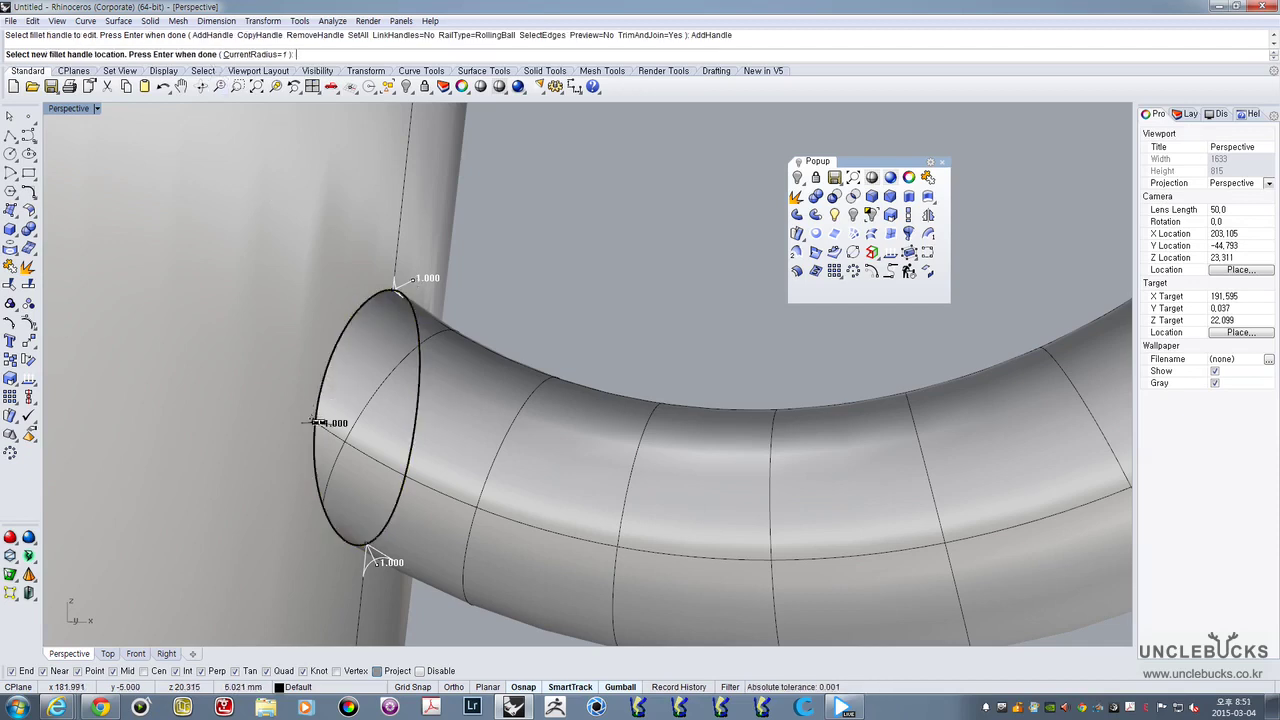
click(317, 422)
right_drag(317, 422, 351, 359)
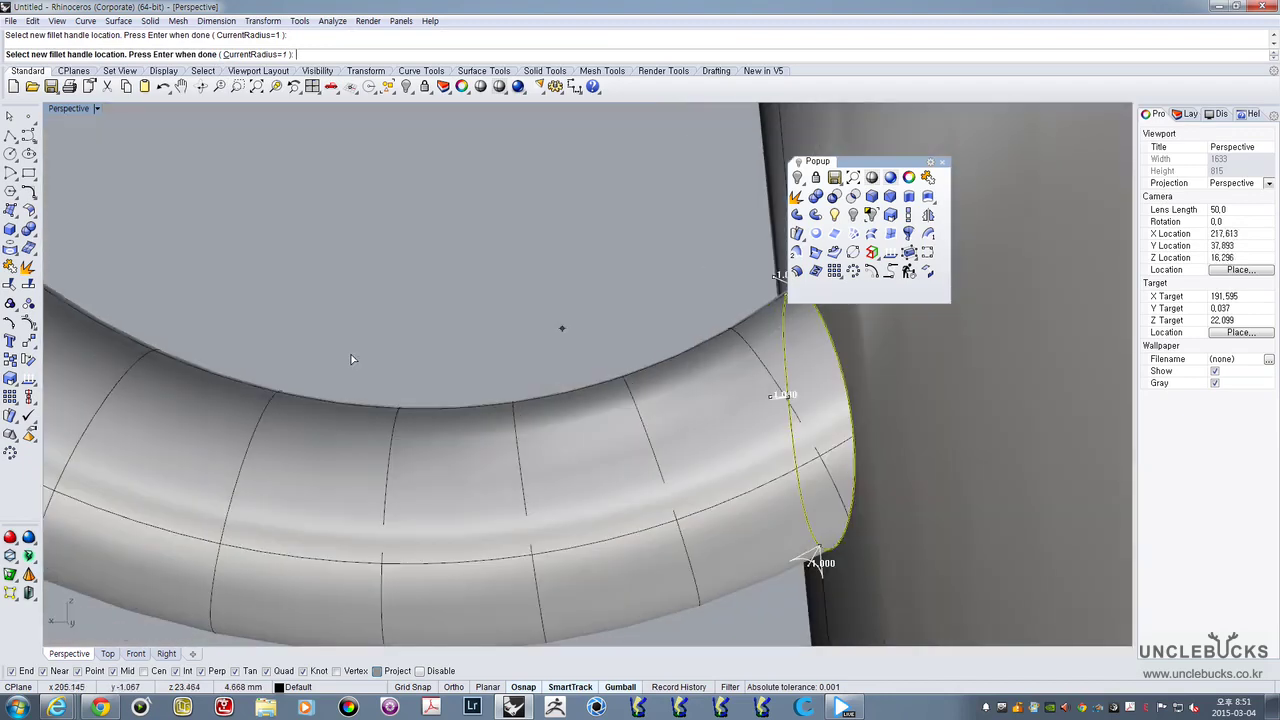
click(843, 437)
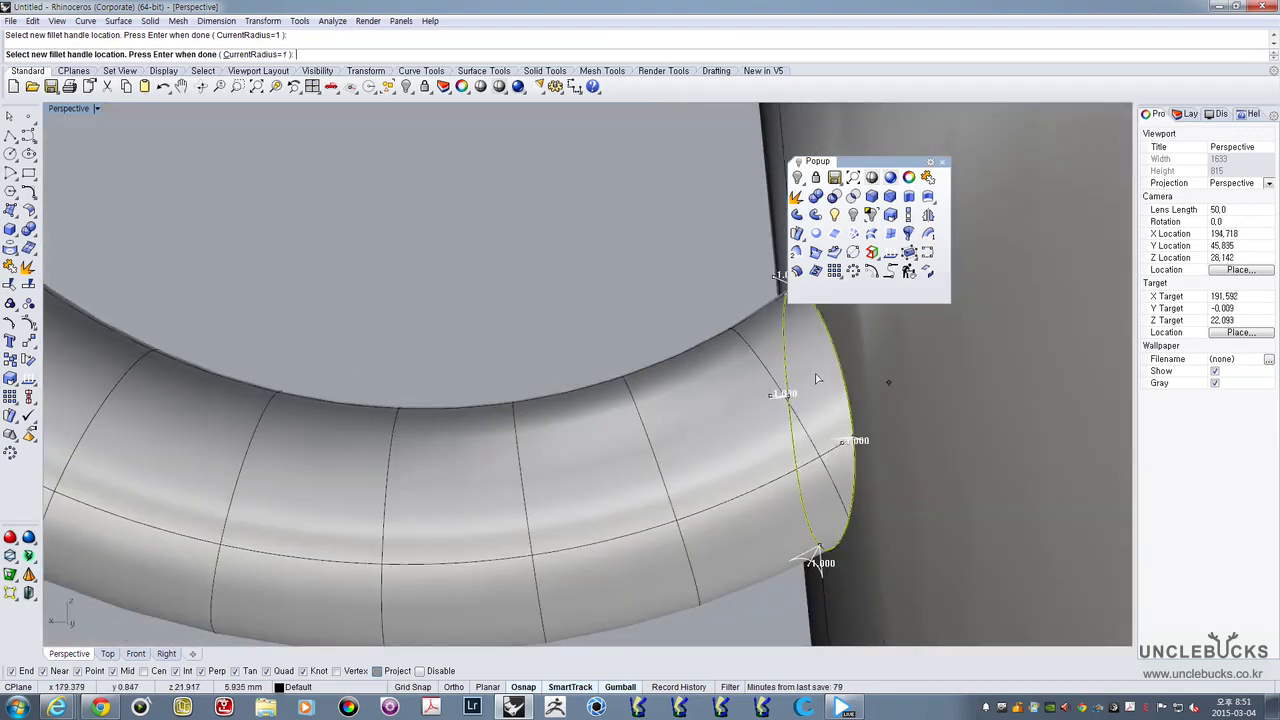
right_drag(600, 401, 478, 318)
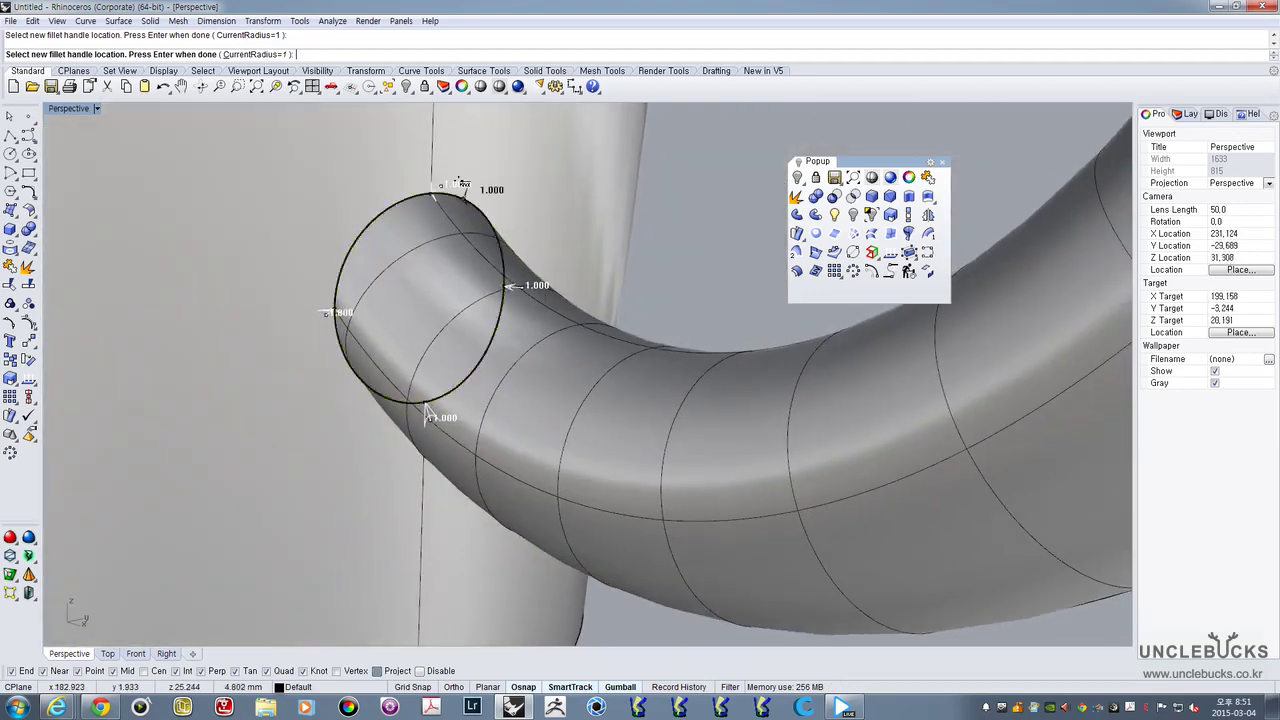
right_click(513, 278)
shift+right_drag(467, 200, 500, 300)
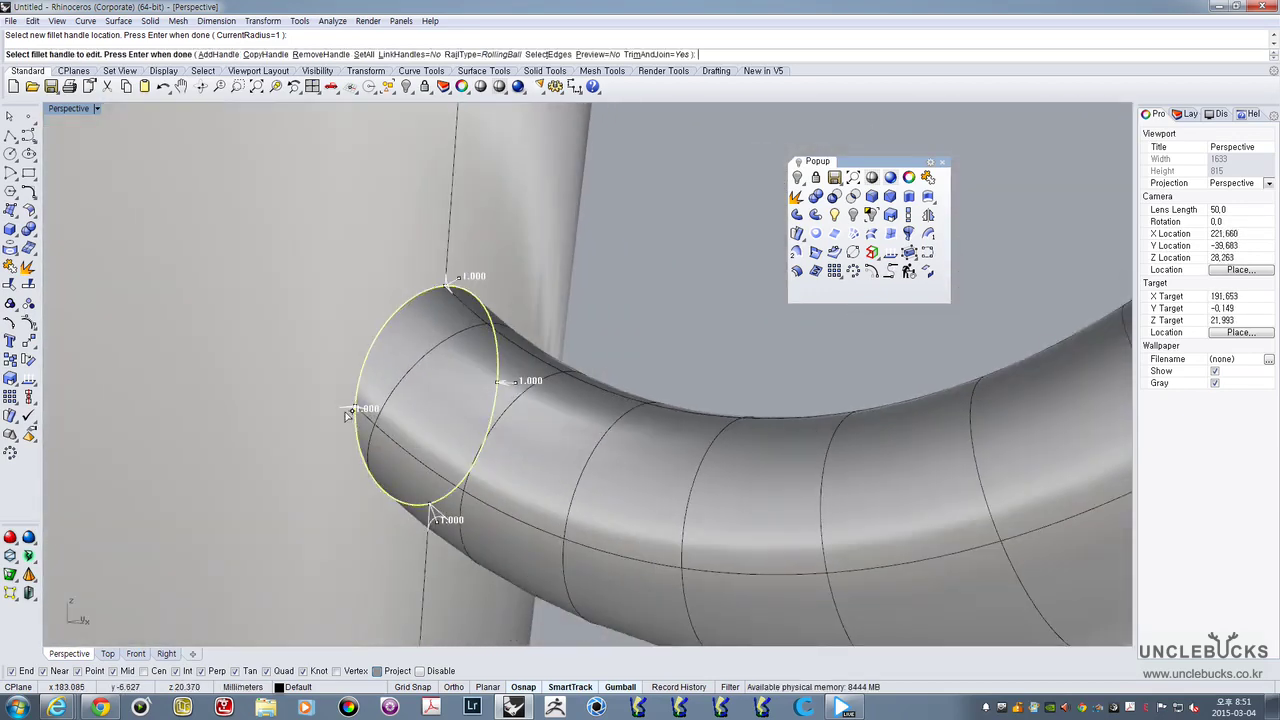
Set the radius of both side fillet handles on the lower joint's edge to 1.5
right_drag(355, 410, 377, 367)
click(355, 413)
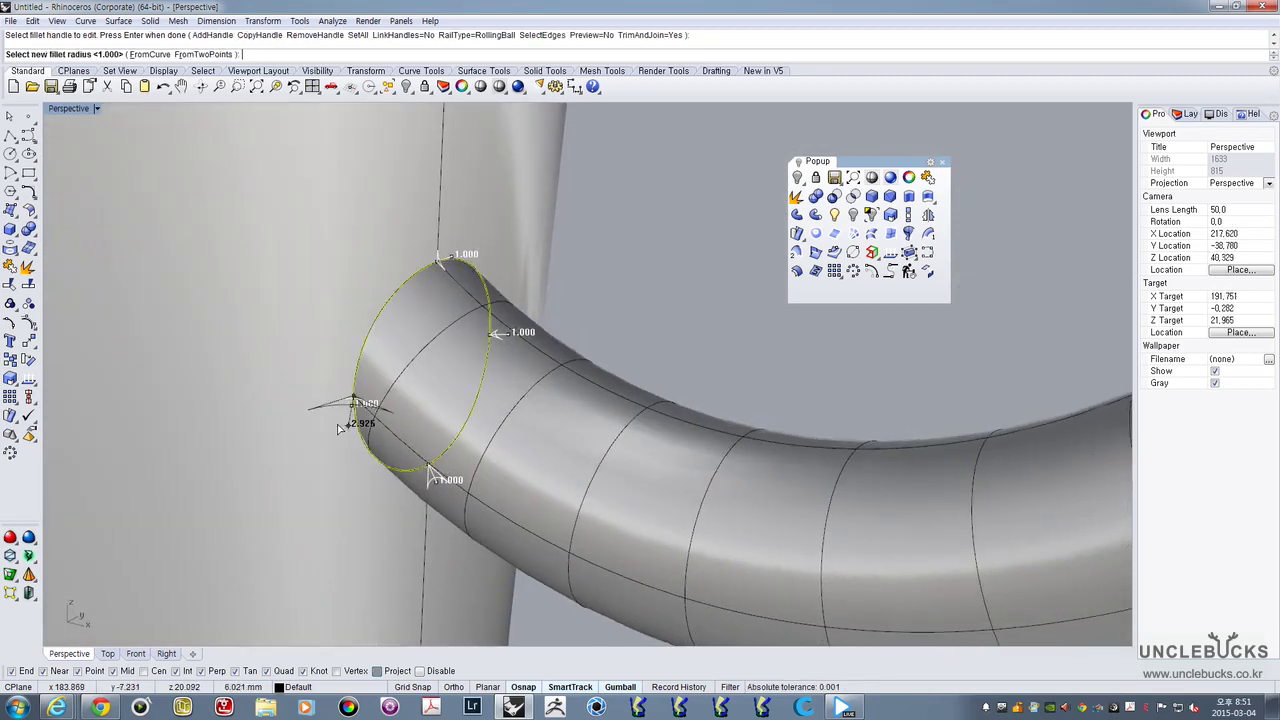
text(1.5)
key(Return)
right_drag(345, 388, 420, 360)
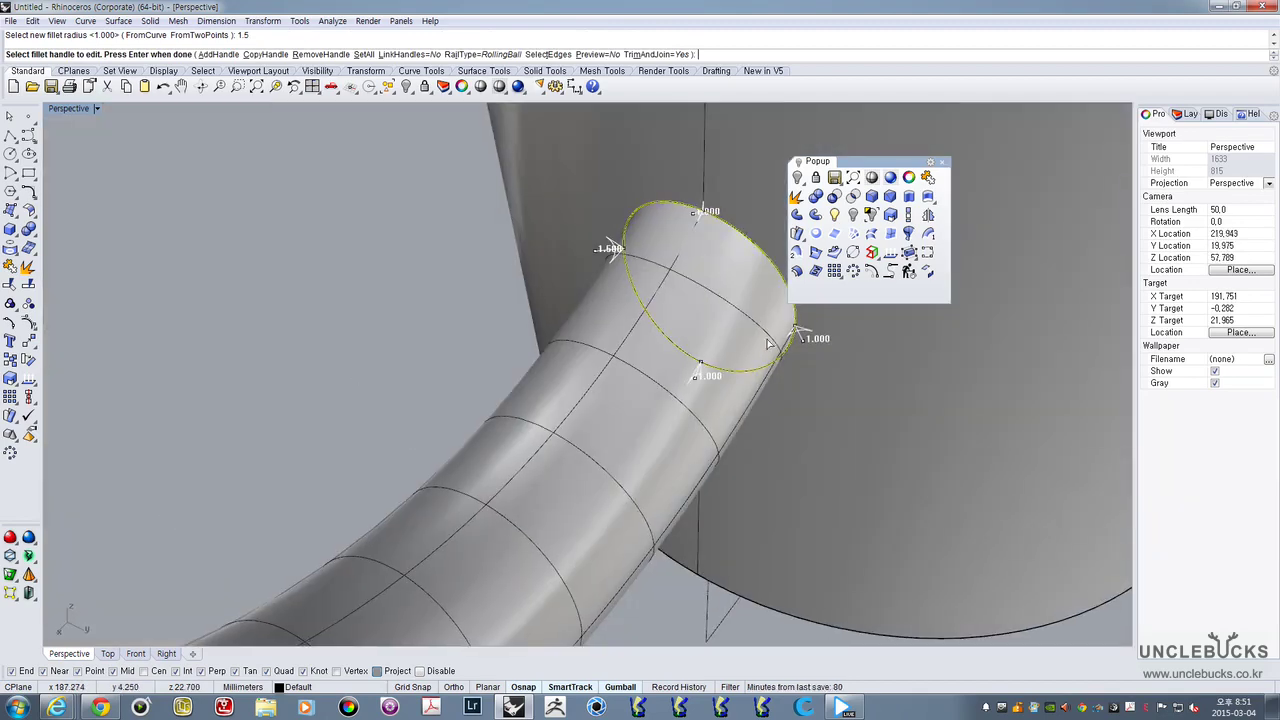
click(803, 346)
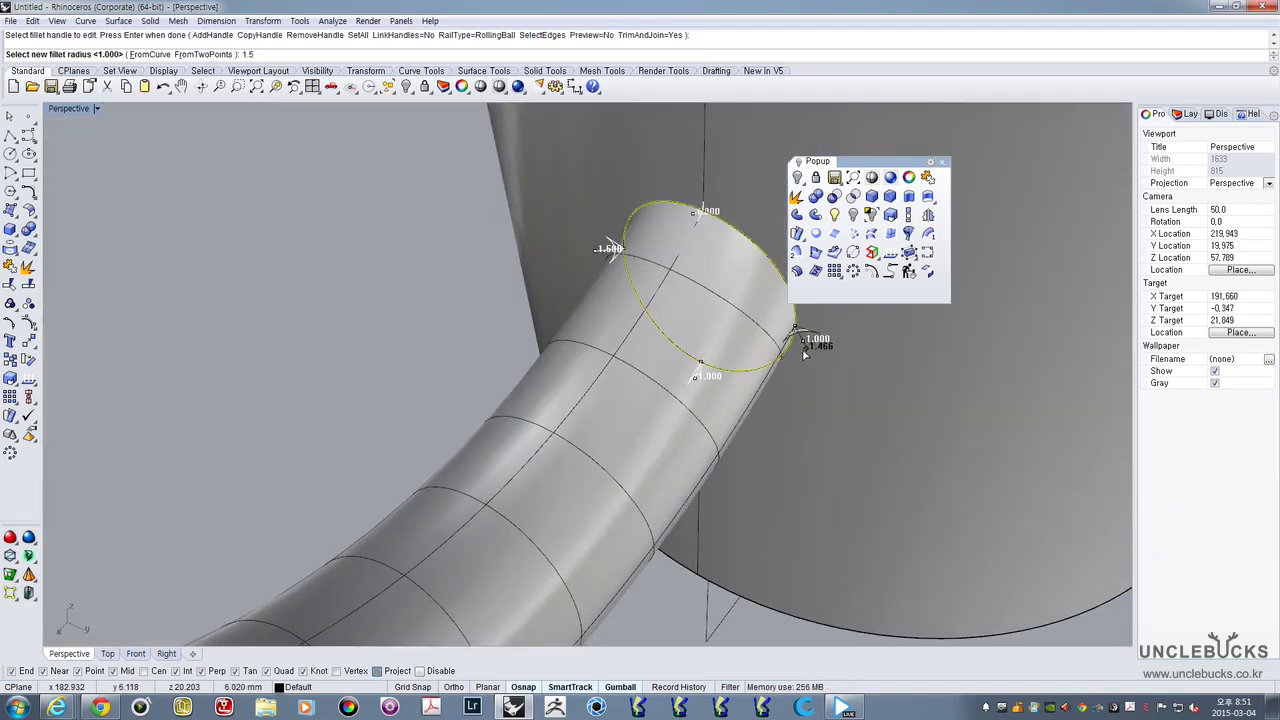
text(1.5)
key(Return)
Try a radius of 6 for the fillet handle at the lower joint's highest point
right_drag(800, 355, 544, 398)
click(650, 433)
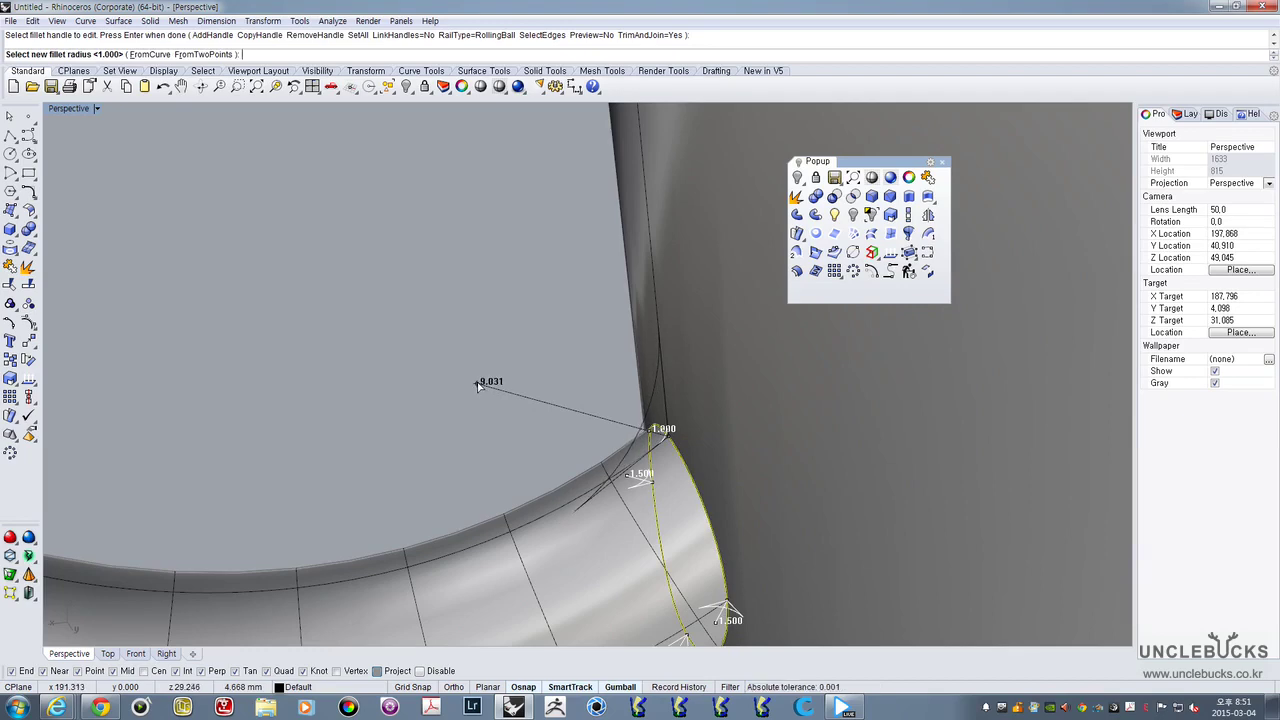
text(6)
key(Return)
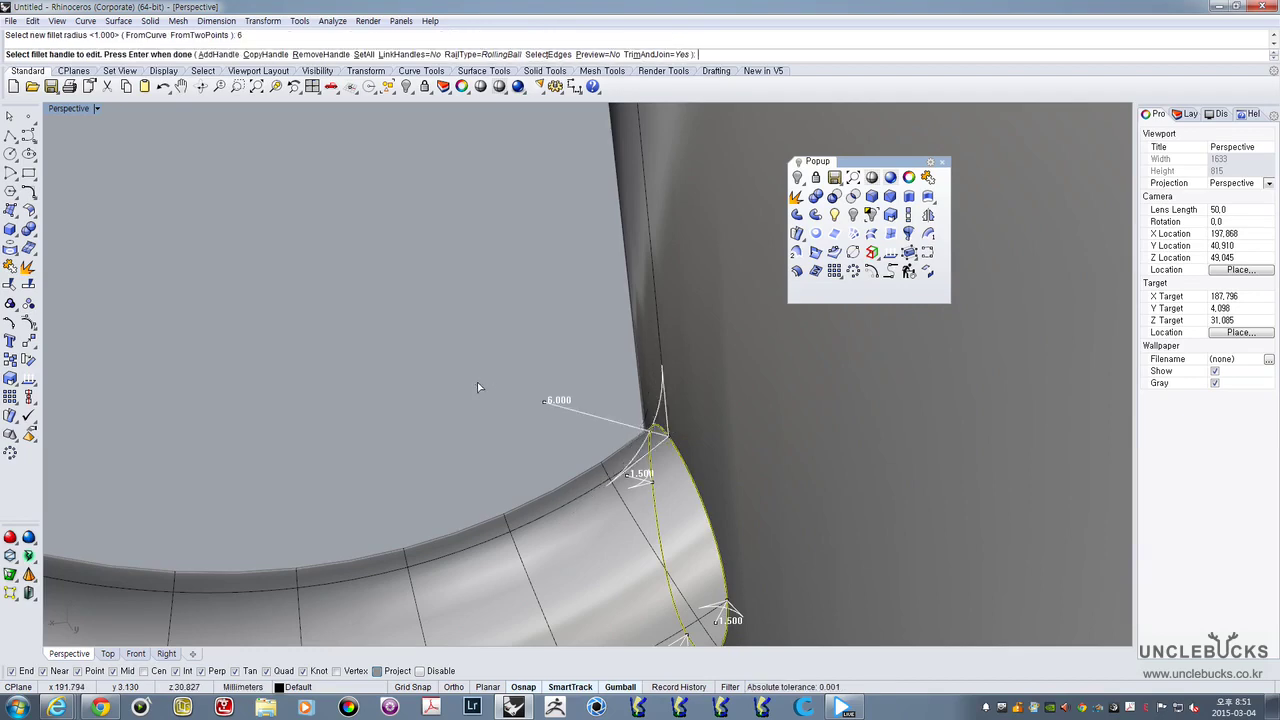
Set the lower joint's highest fillet handle to radius 8 and apply the variable-radius fillet
right_drag(477, 382, 527, 402)
click(512, 393)
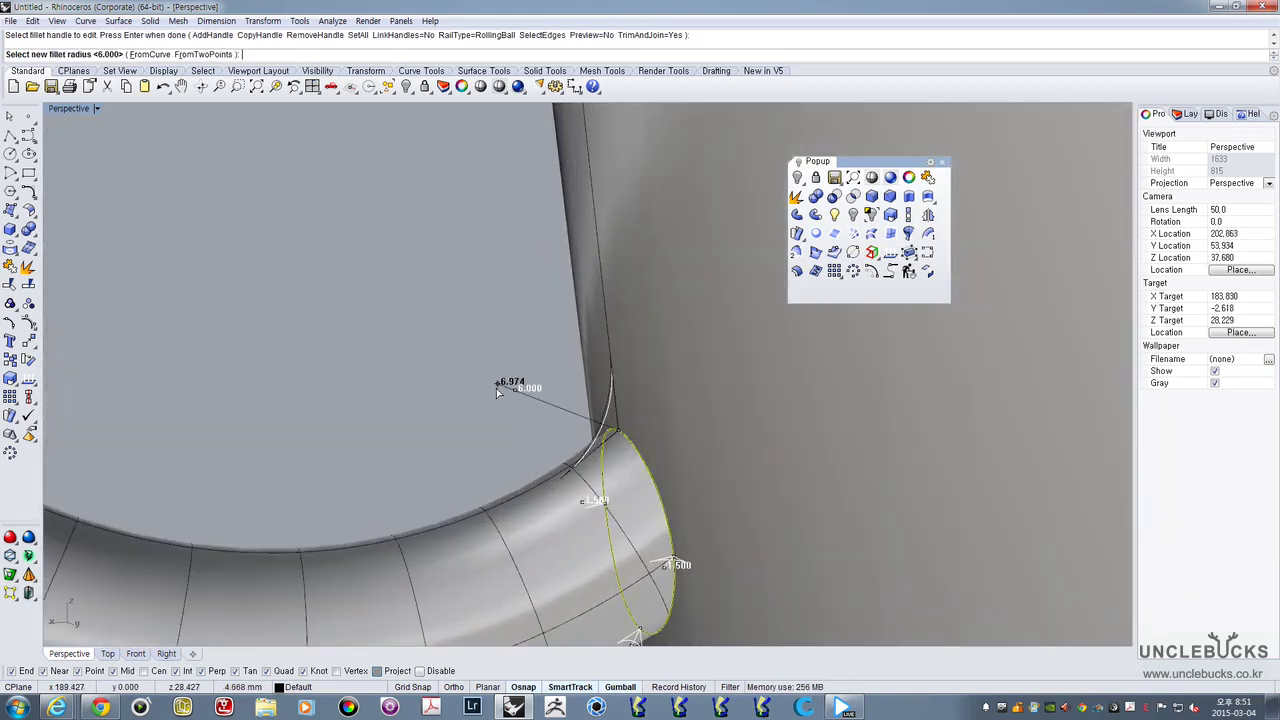
text(8)
key(Return)
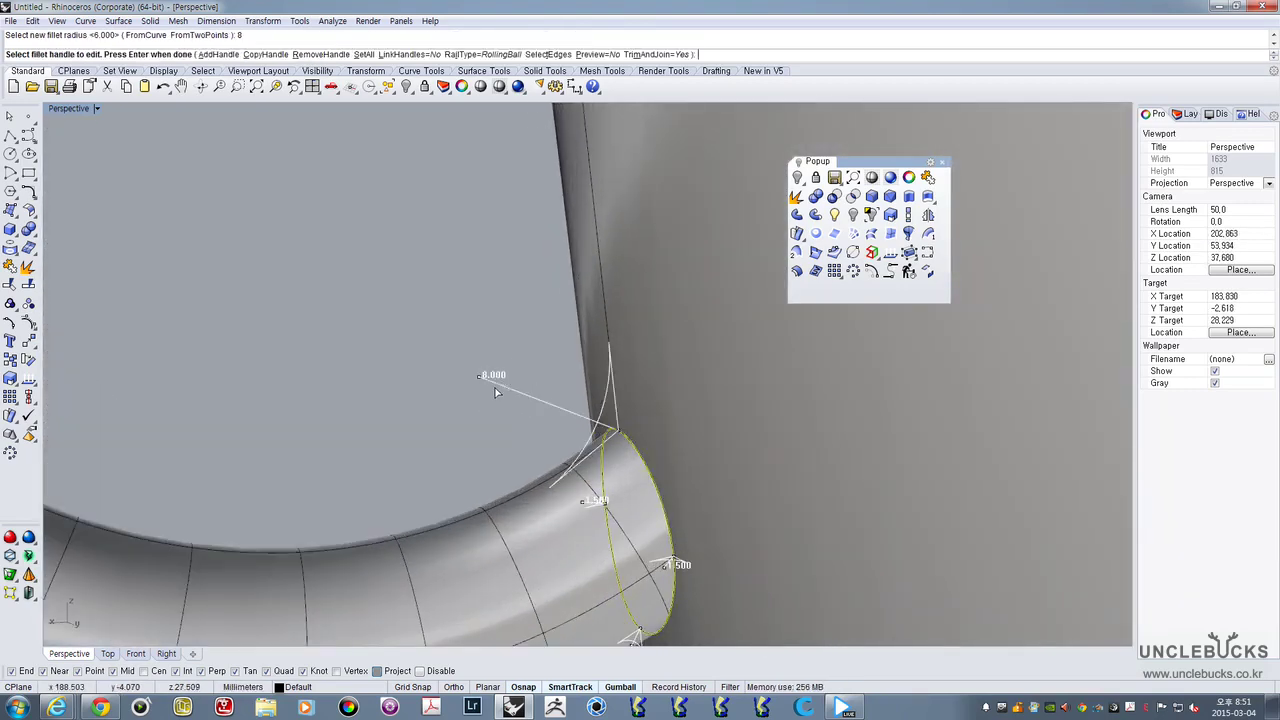
scroll(387, 406, down, 4)
key(Return)
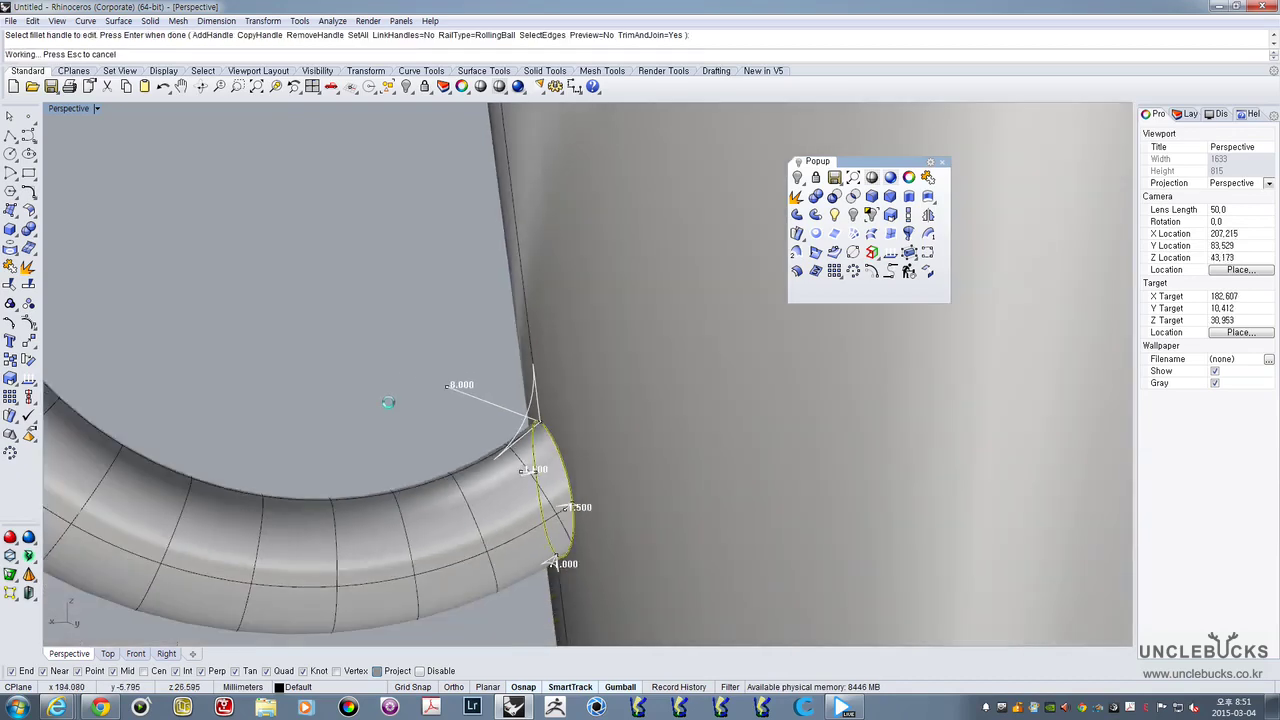
Inspect the blended handle joints and the whole slanted cup from several angles
right_drag(466, 397, 523, 380)
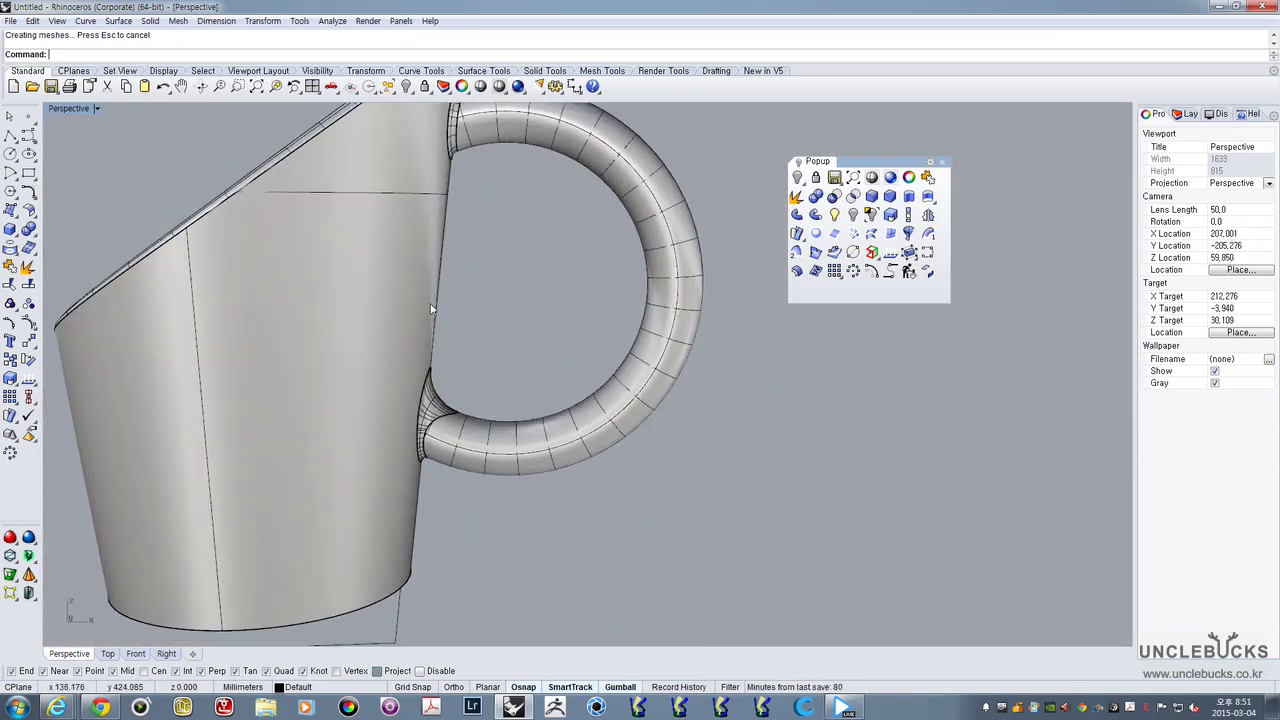
right_drag(431, 310, 573, 425)
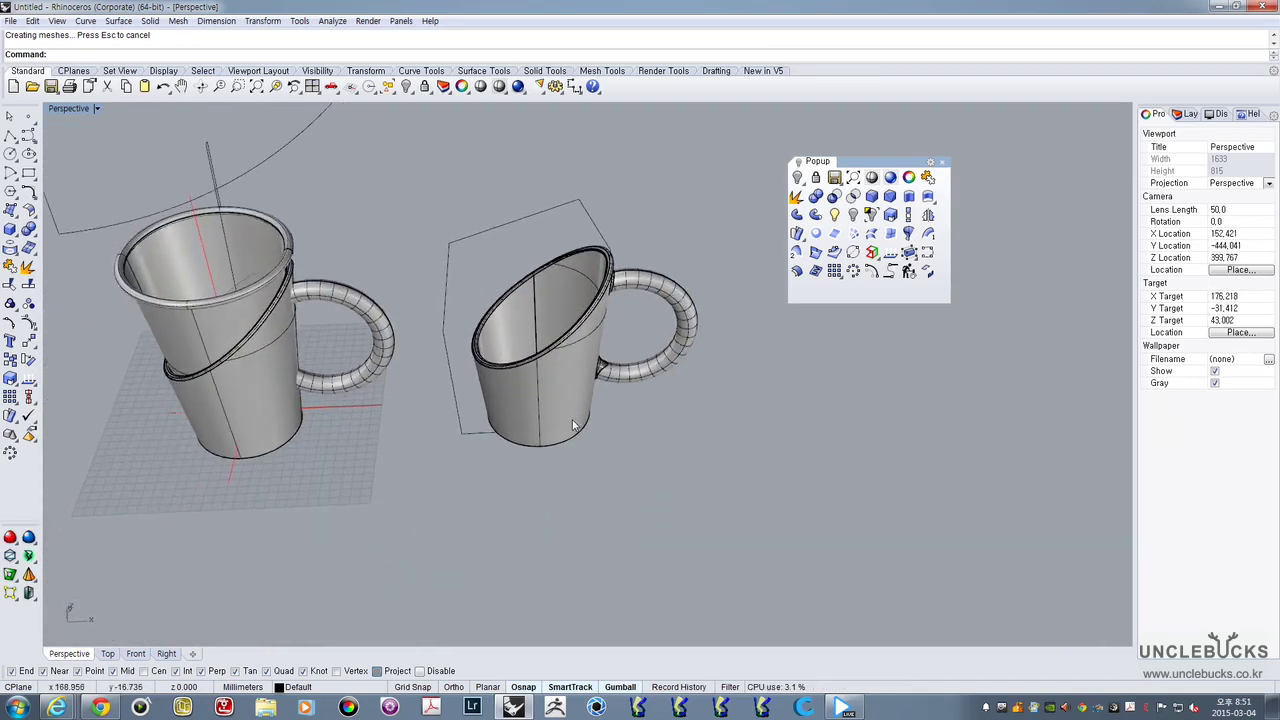
scroll(571, 285, up, 5)
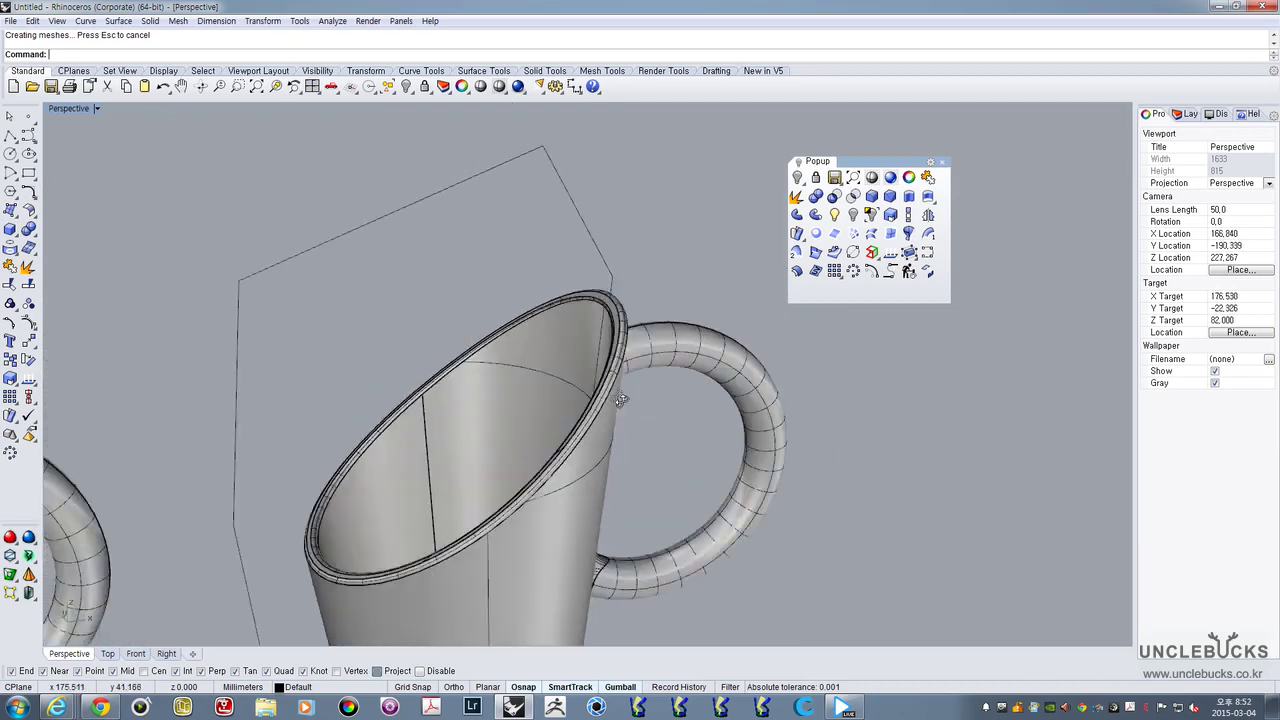
scroll(632, 400, down, 3)
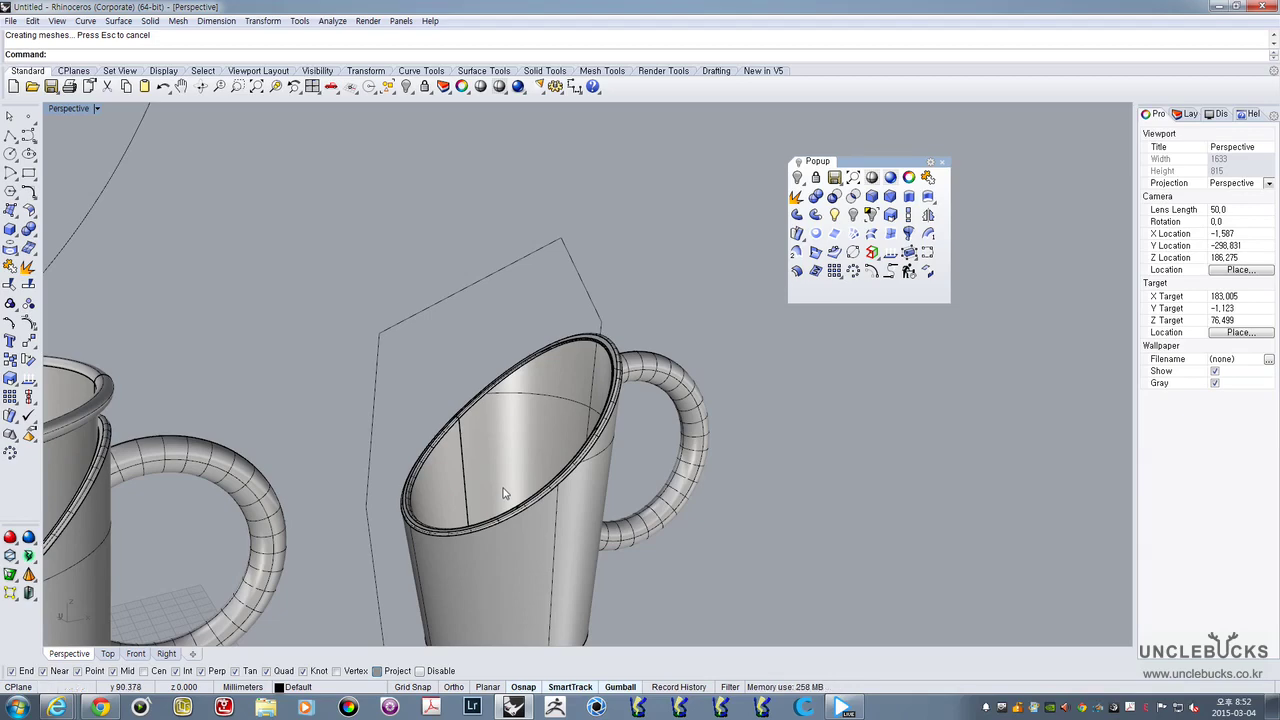
shift+right_drag(490, 490, 622, 398)
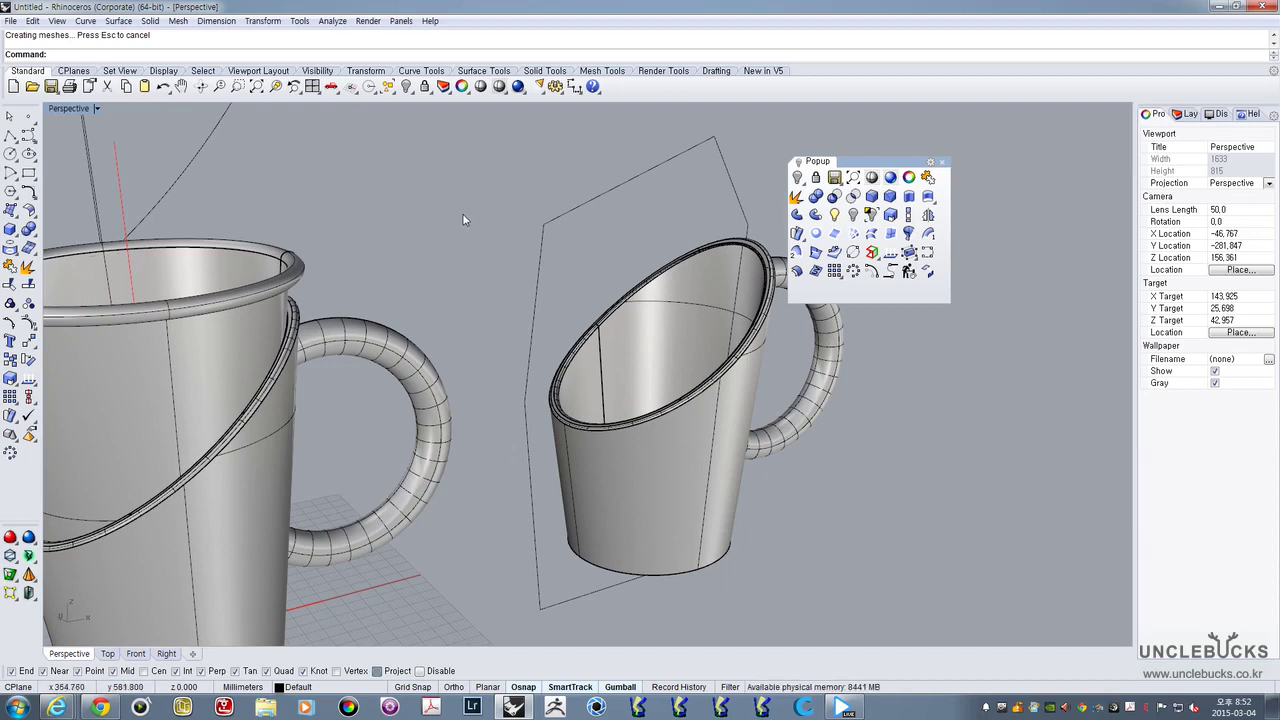
right_drag(506, 214, 587, 429)
Select the slanted cup and examine its base profile in the Right view, then clear the selection
click(622, 476)
scroll(622, 478, up, 5)
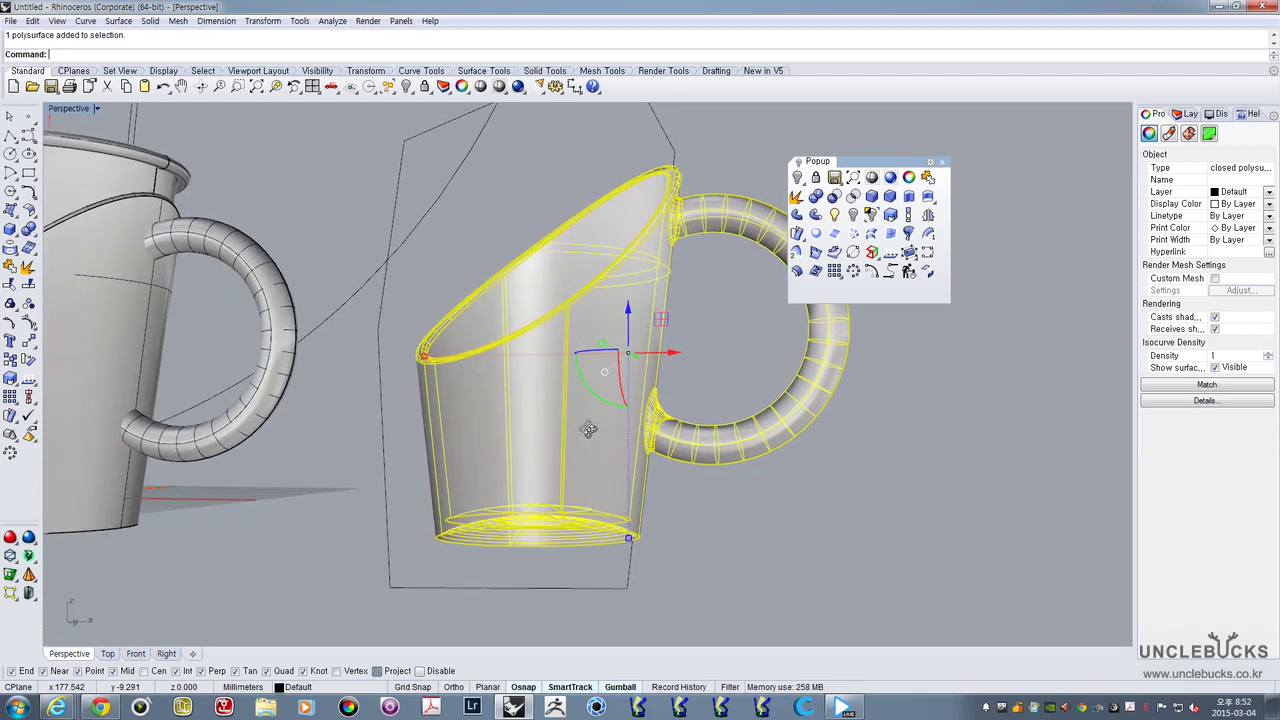
double_click(56, 109)
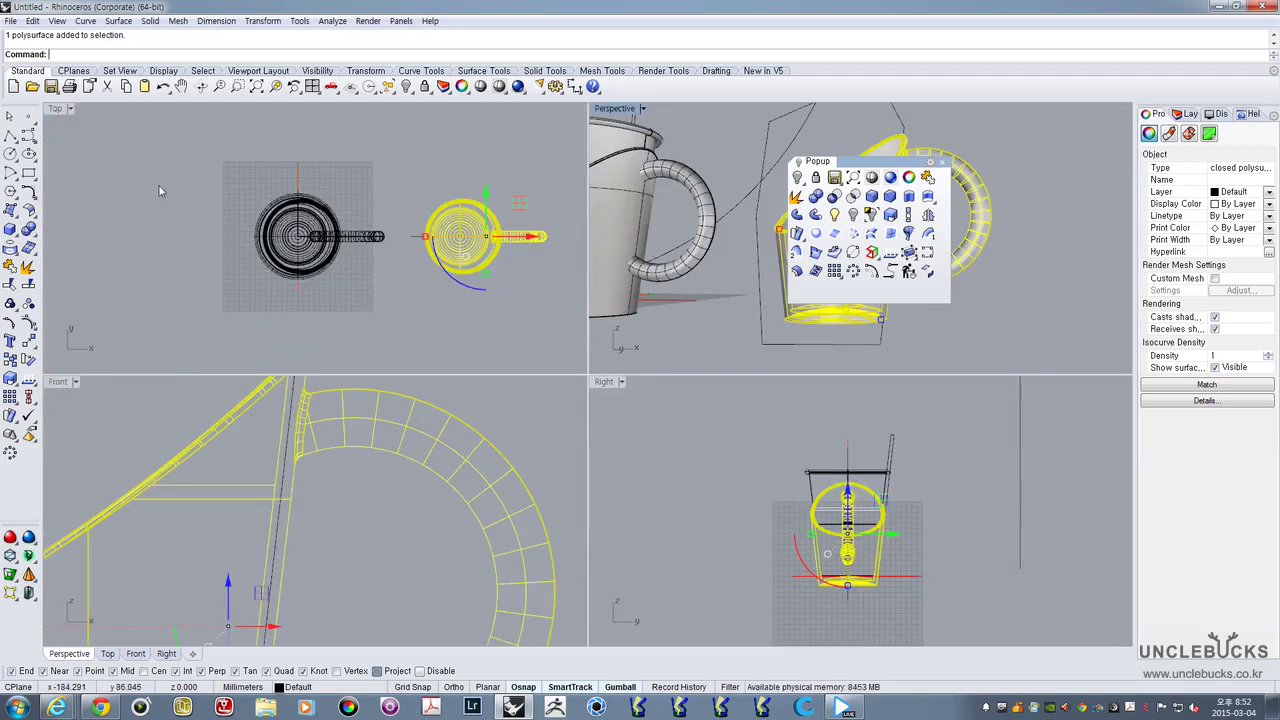
double_click(601, 384)
scroll(569, 470, up, 8)
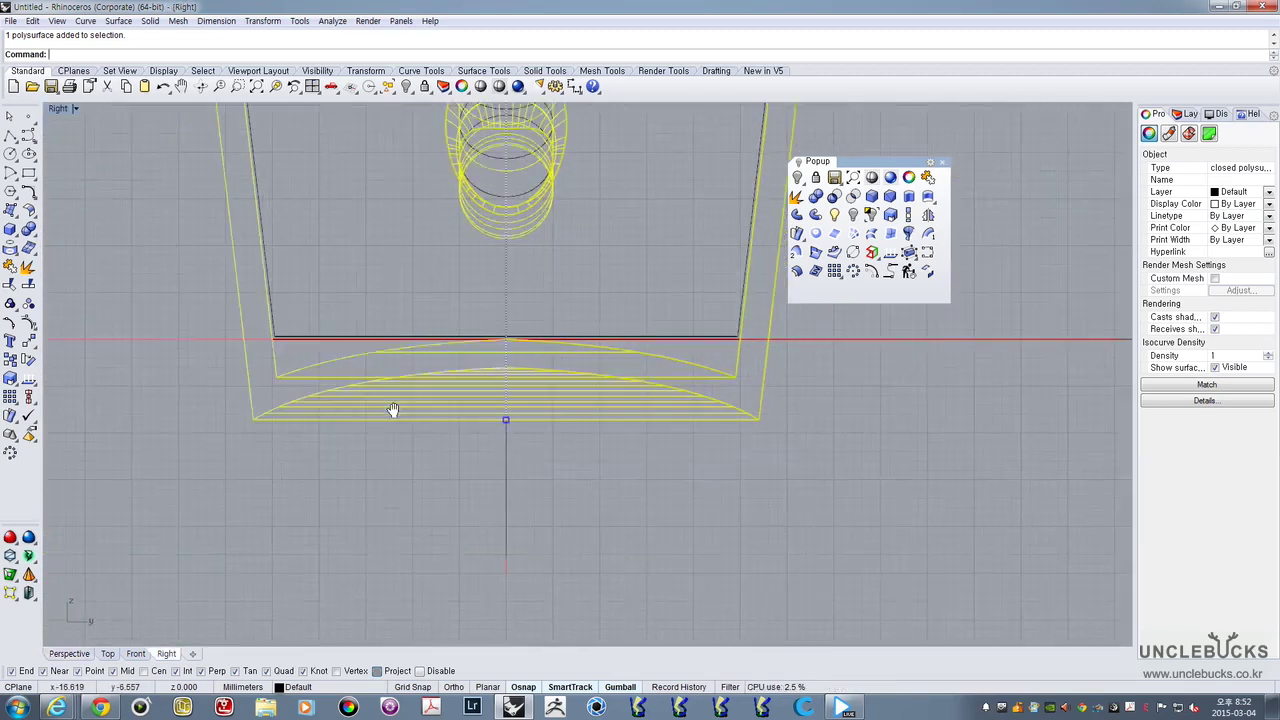
right_drag(393, 410, 403, 411)
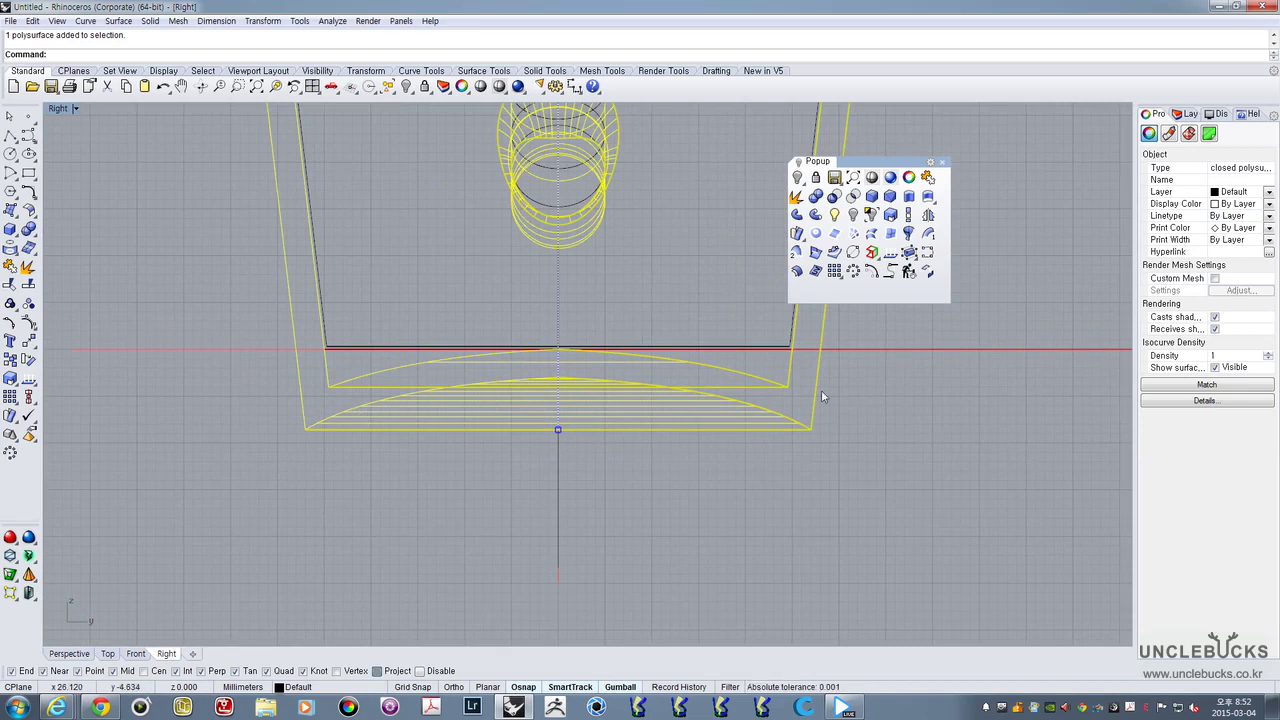
click(776, 430)
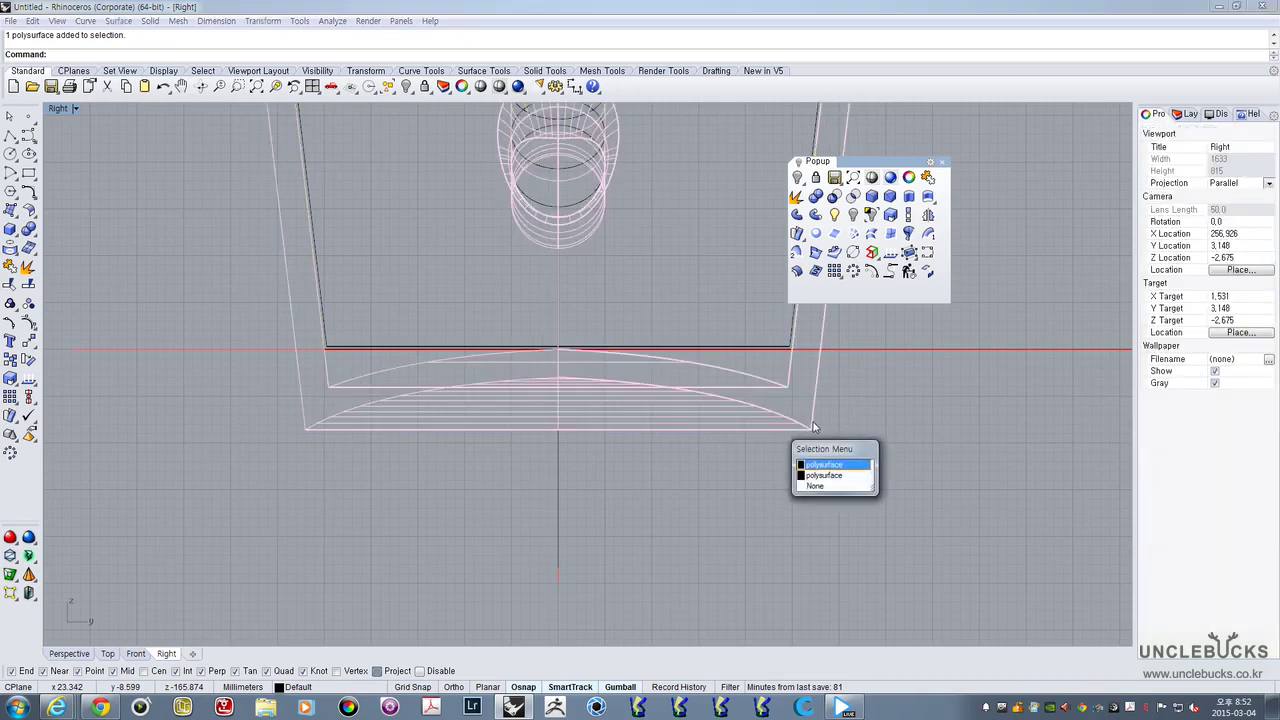
click(834, 423)
click(812, 430)
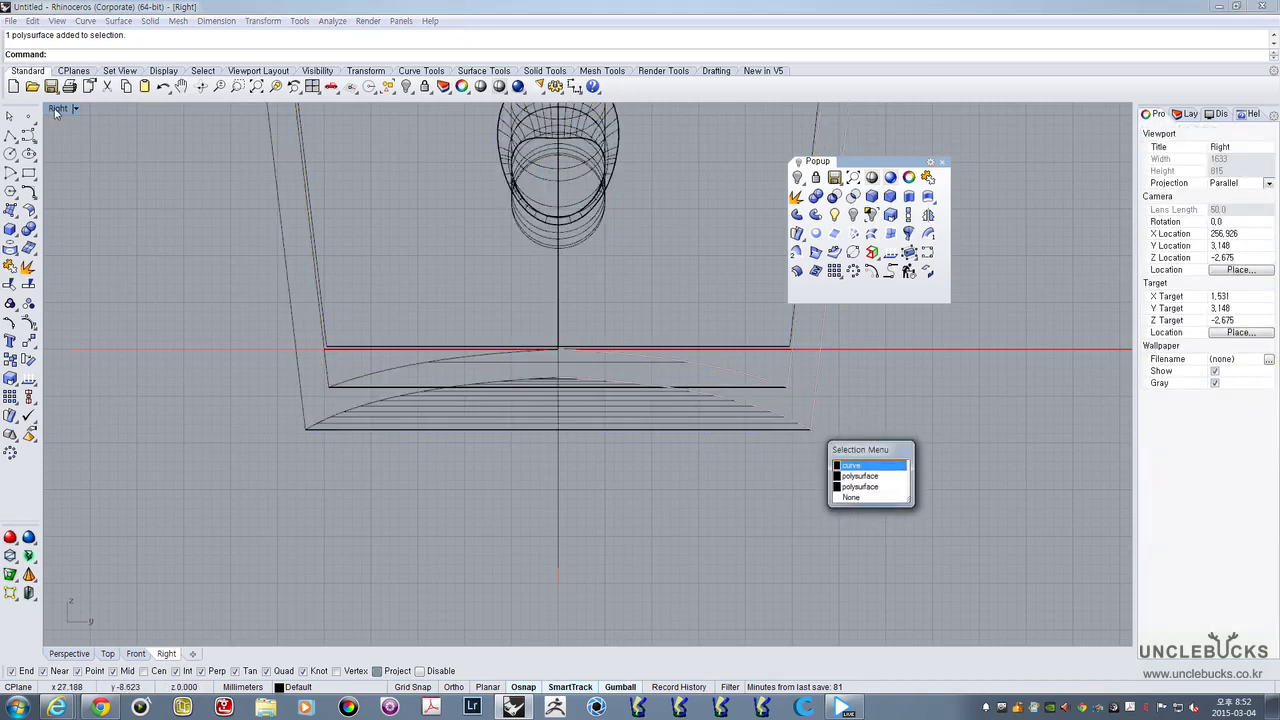
key(Escape)
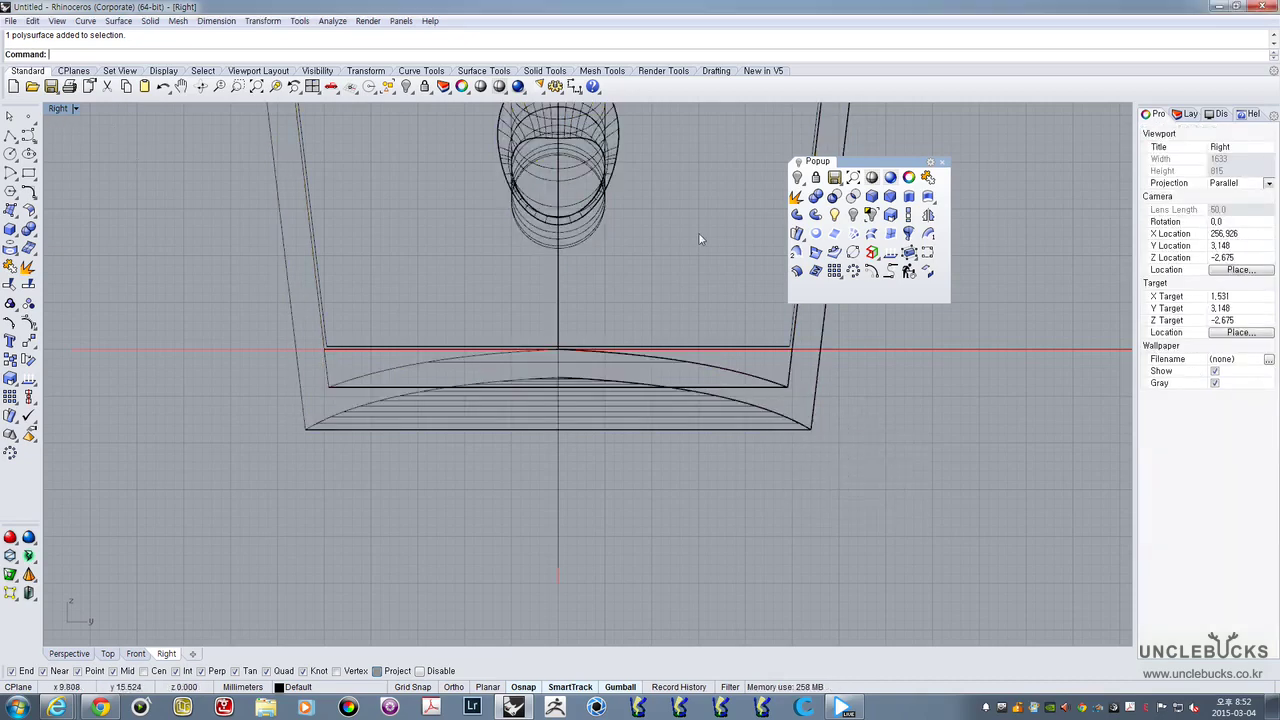
click(323, 410)
key(Escape)
double_click(60, 108)
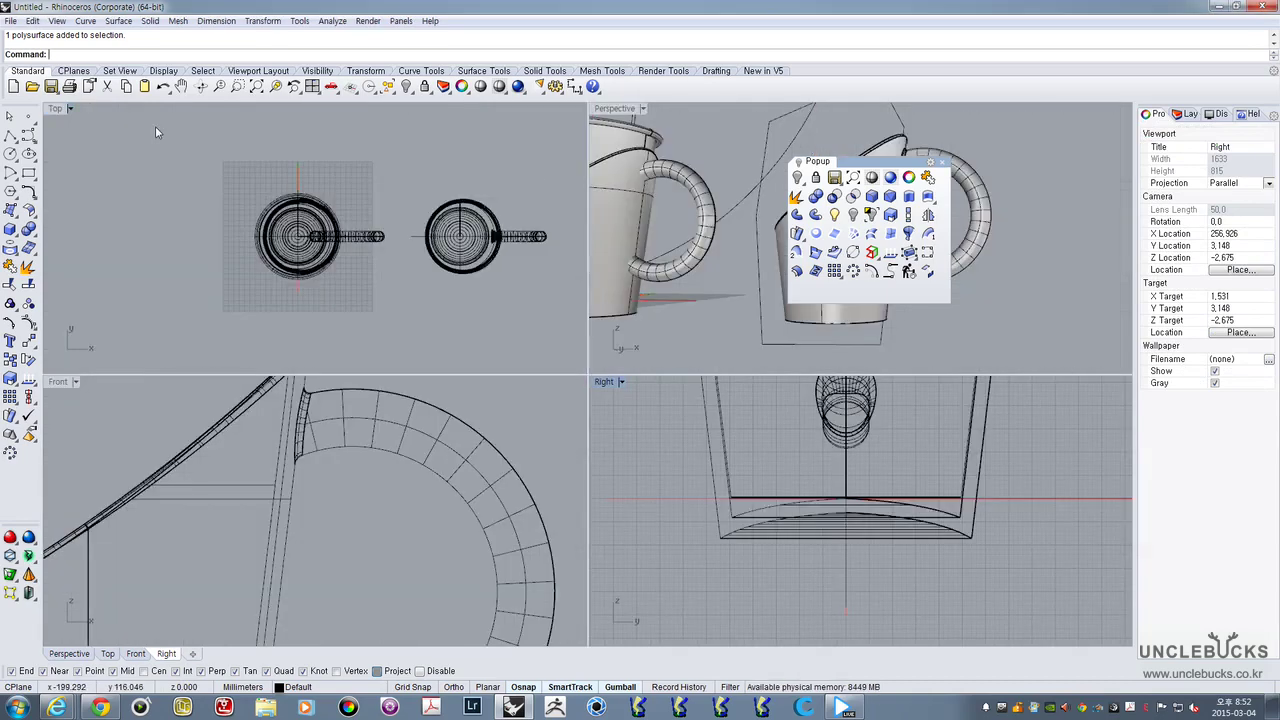
Compare the bases of the original cup and the slanted cup in the Perspective view, selecting their solids to check them
click(605, 110)
double_click(604, 112)
right_drag(529, 288, 540, 311)
scroll(540, 311, down, 8)
scroll(643, 382, up, 6)
shift+right_drag(478, 384, 640, 405)
click(636, 405)
scroll(636, 405, down, 6)
shift+right_drag(543, 394, 578, 396)
scroll(577, 397, up, 5)
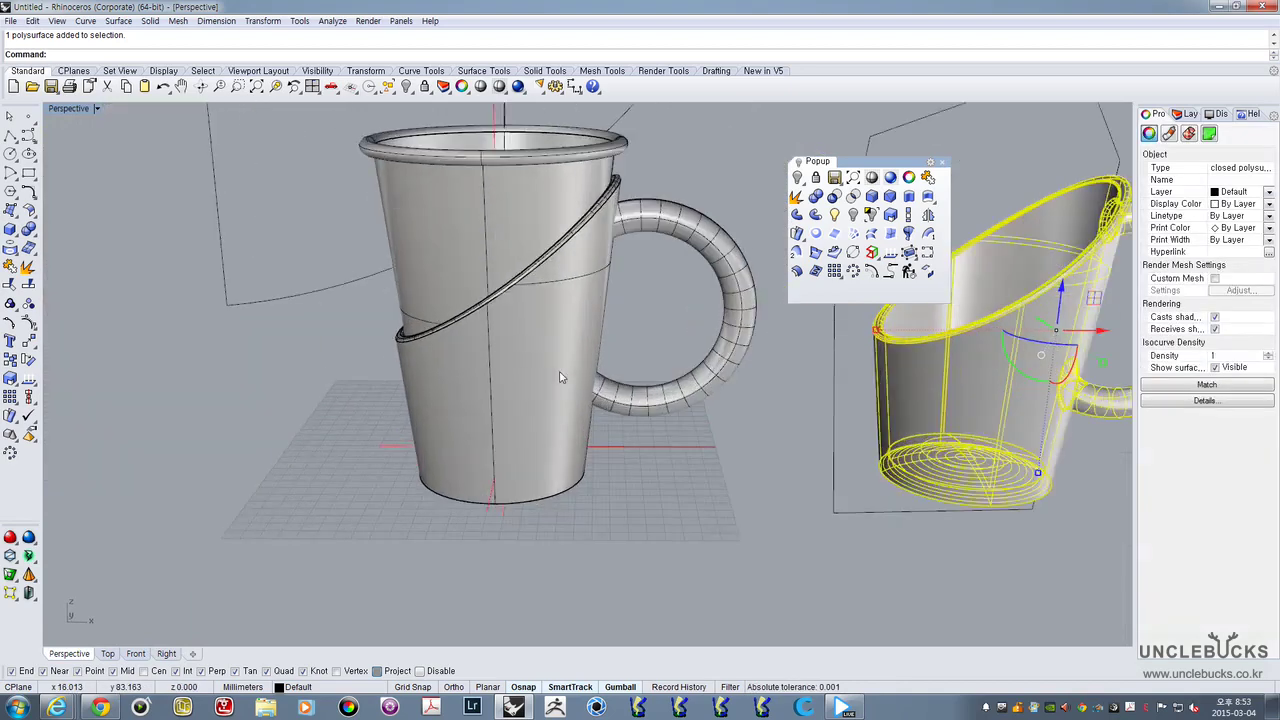
click(571, 459)
click(589, 479)
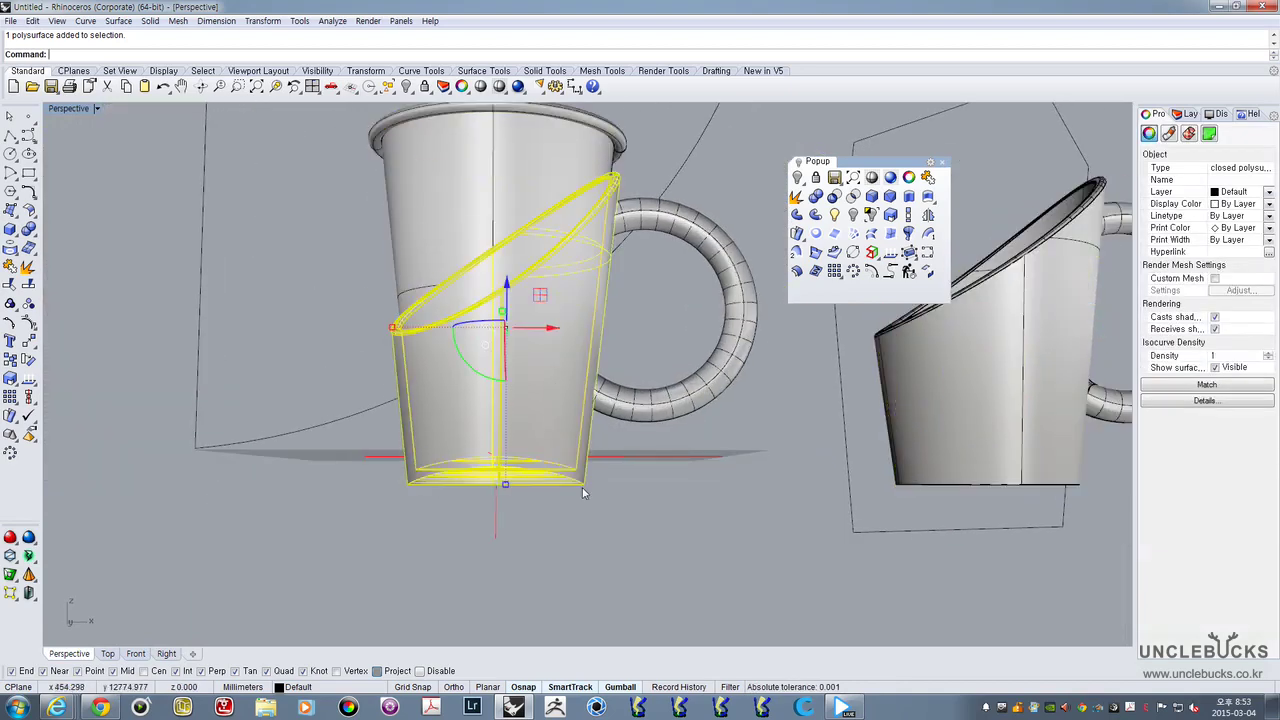
right_drag(590, 474, 540, 468)
scroll(538, 468, up, 4)
scroll(543, 458, down, 2)
Select the slanted cup with its merged handle and hide all other objects
right_drag(517, 323, 517, 410)
scroll(517, 384, down, 5)
shift+right_drag(778, 428, 611, 423)
click(611, 423)
right_drag(718, 408, 691, 346)
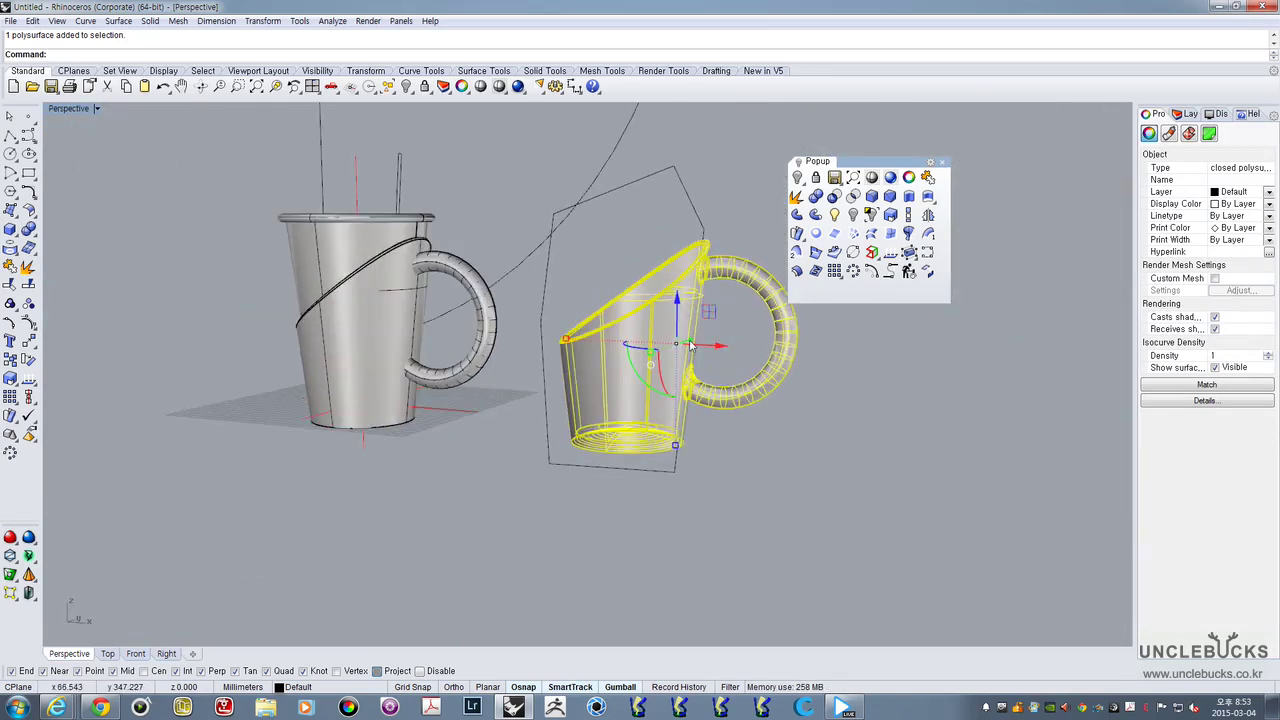
click(871, 215)
In the Right view, draw a straight horizontal polyline about 97 mm long across the cup's base, extending past both walls
scroll(689, 424, up, 5)
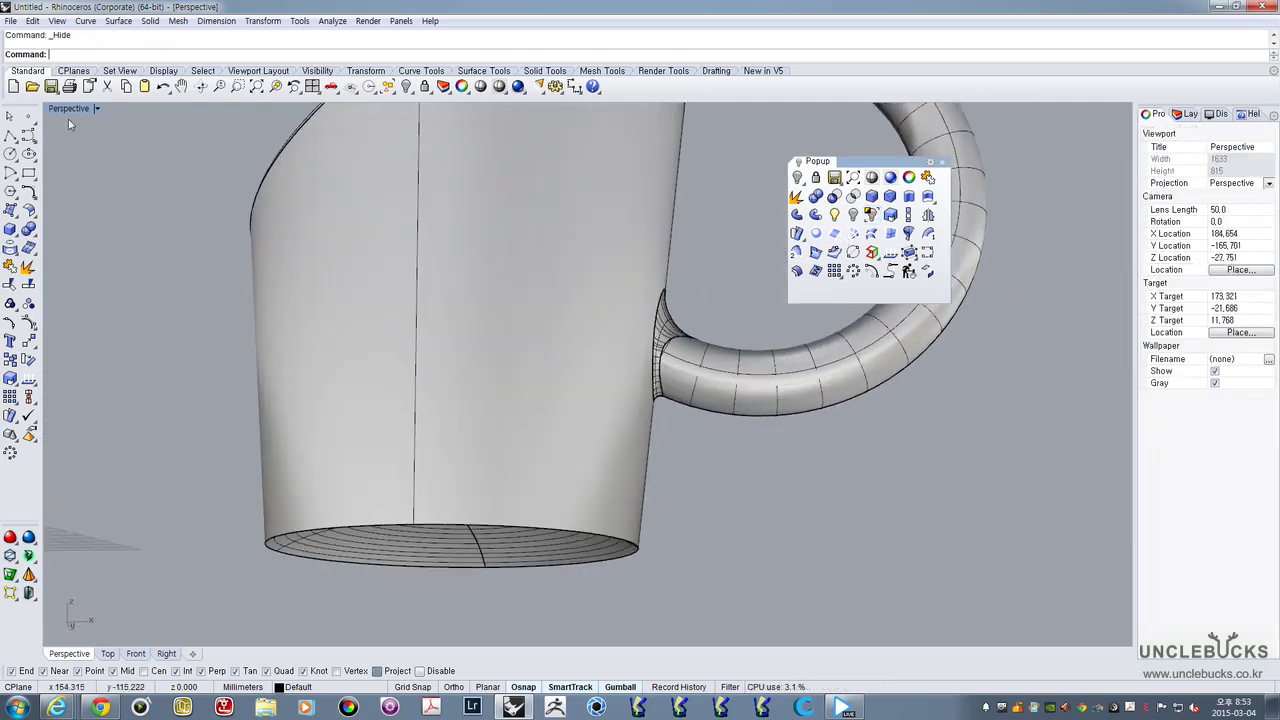
double_click(68, 108)
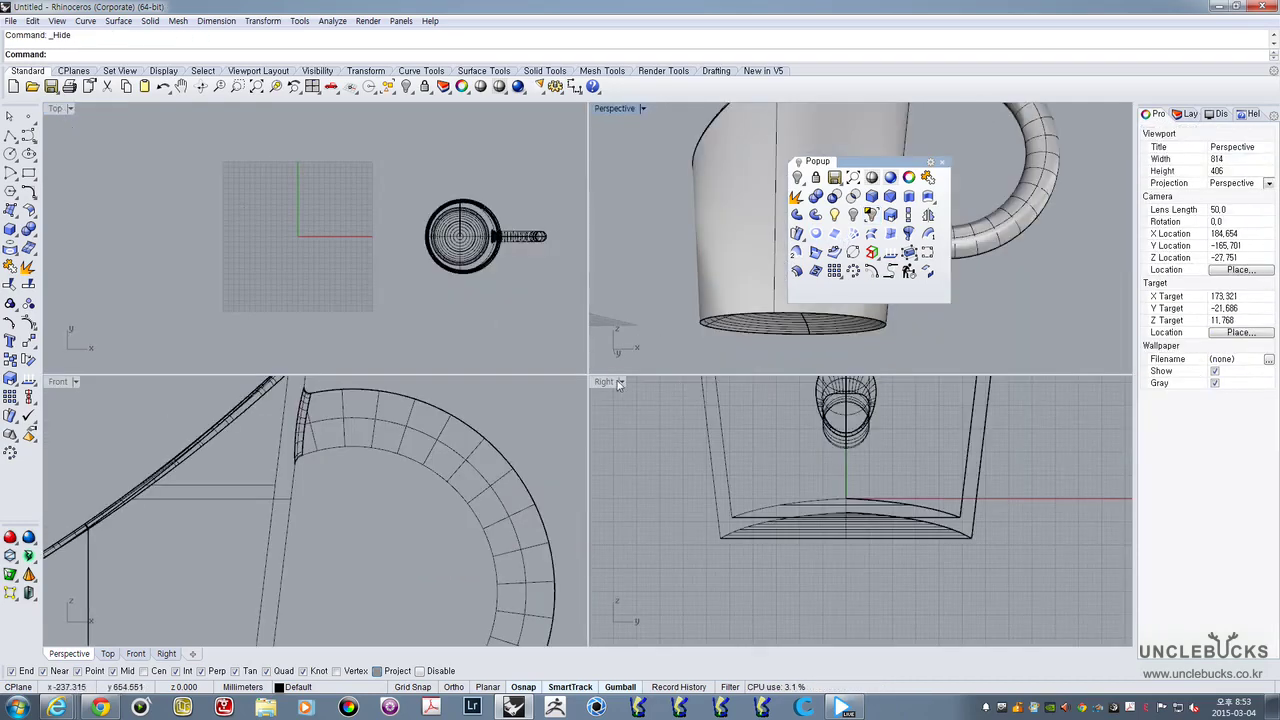
double_click(619, 385)
scroll(521, 425, down, 3)
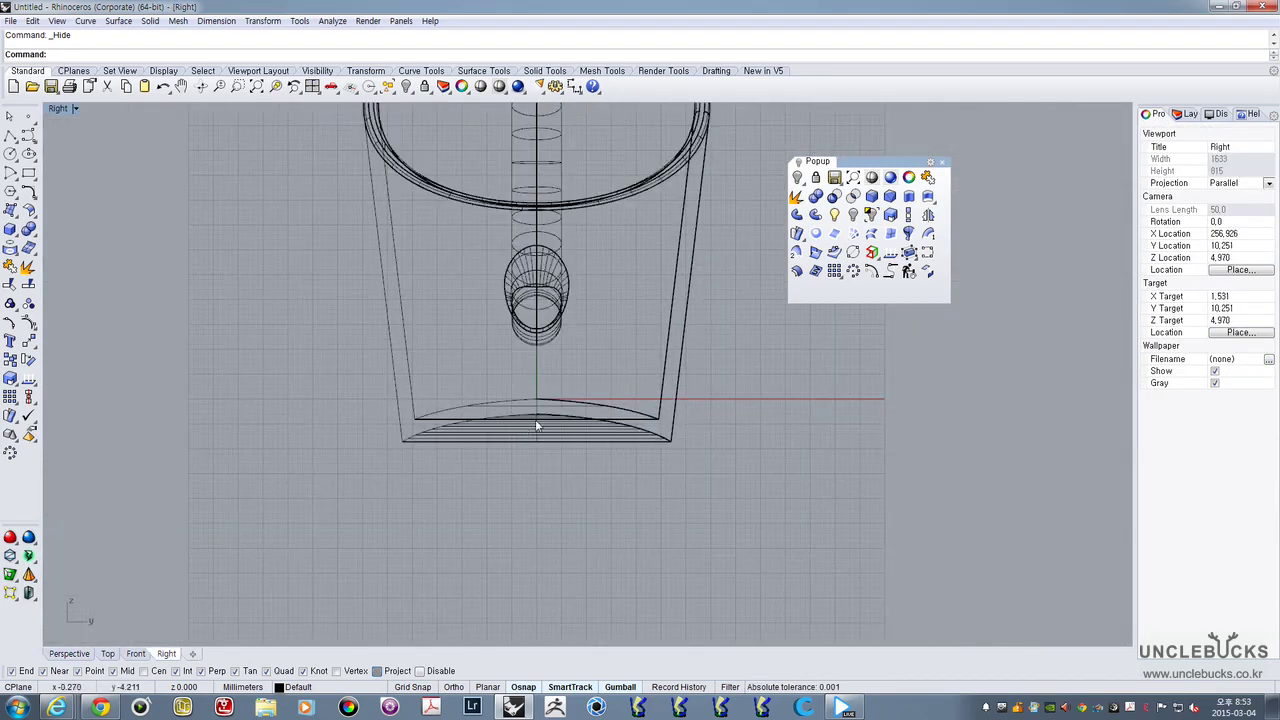
scroll(537, 415, up, 2)
scroll(521, 418, down, 2)
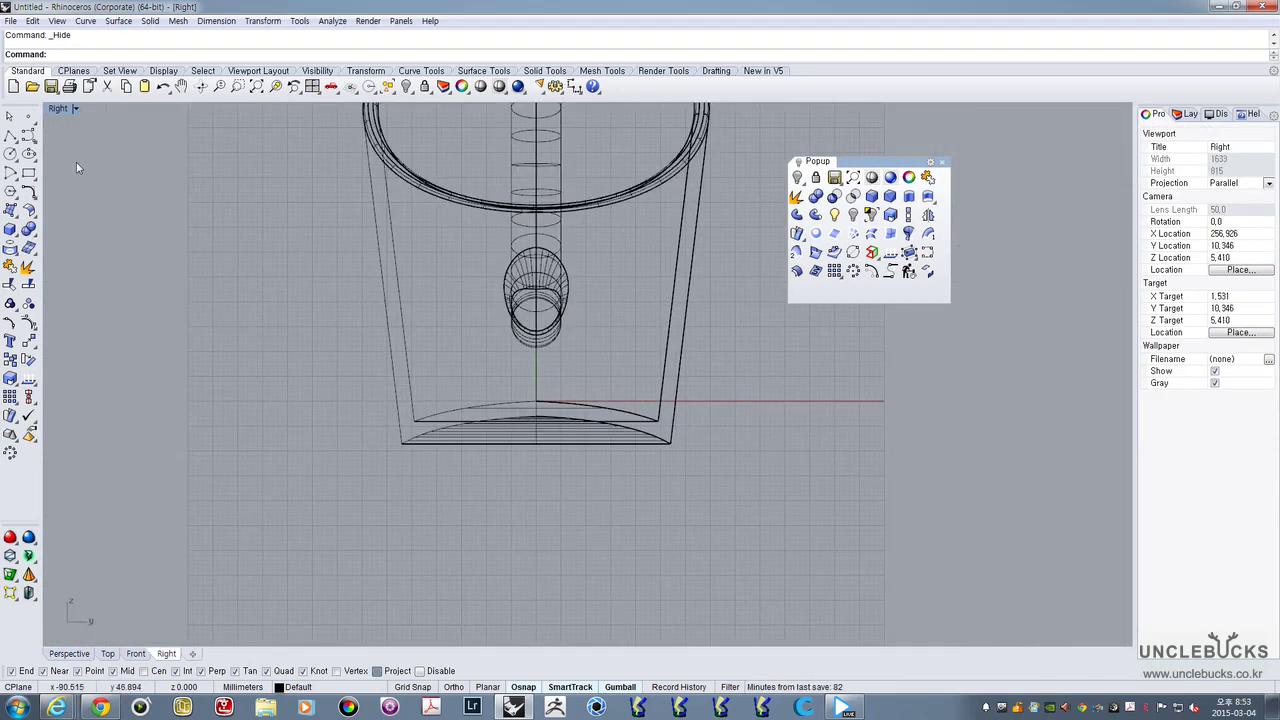
click(9, 136)
scroll(695, 450, up, 4)
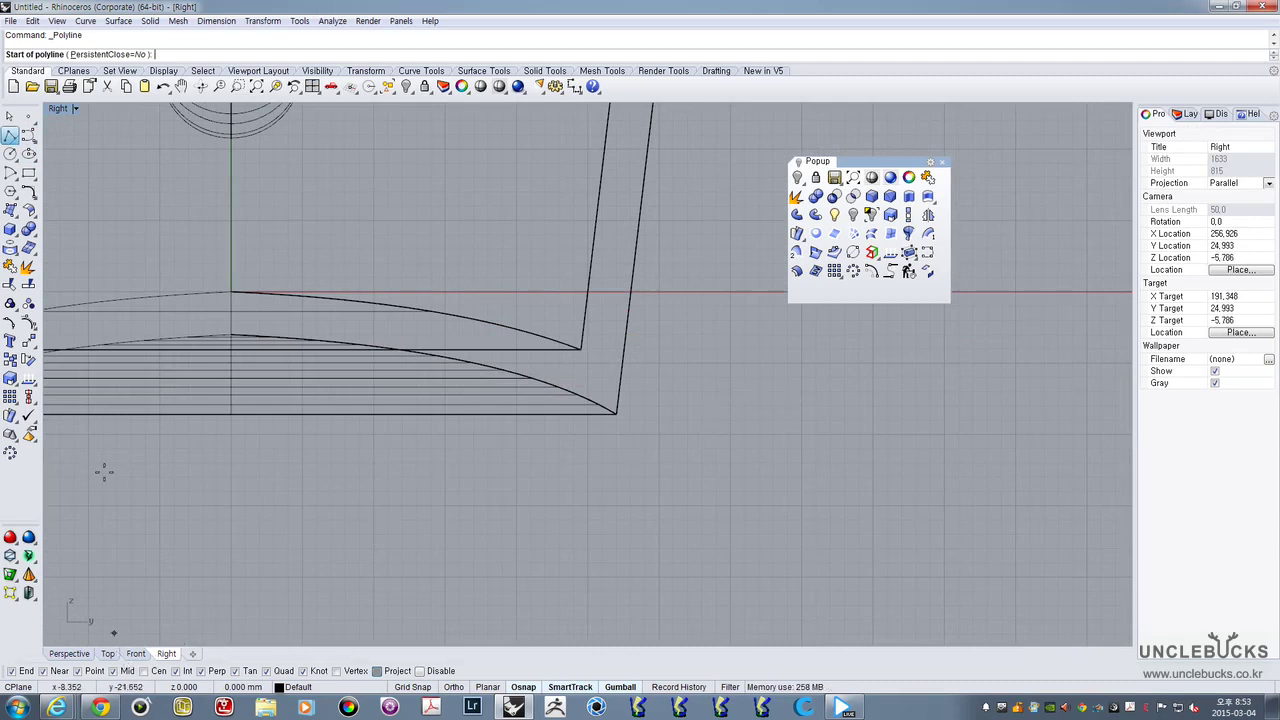
click(731, 407)
scroll(731, 407, down, 4)
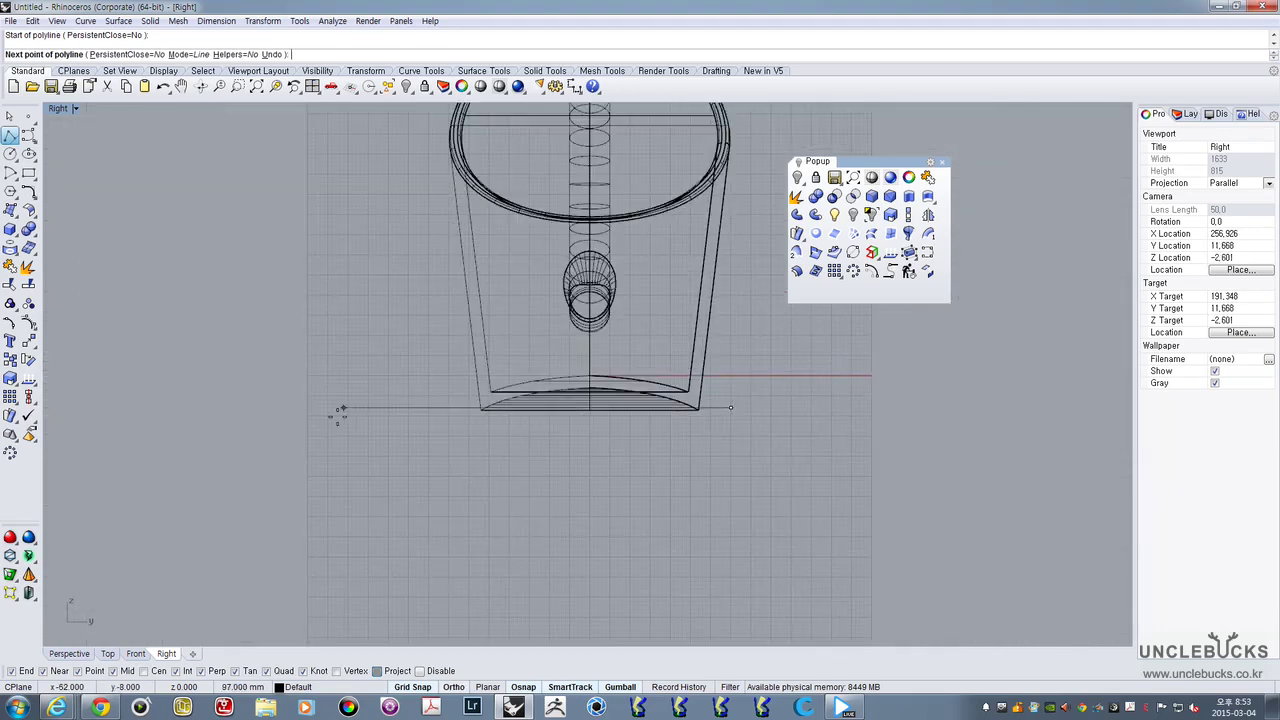
click(336, 409)
key(Return)
Move the drawn line 10 mm horizontally across the base and check its position against both lower corners of the cup
scroll(760, 412, up, 3)
click(695, 407)
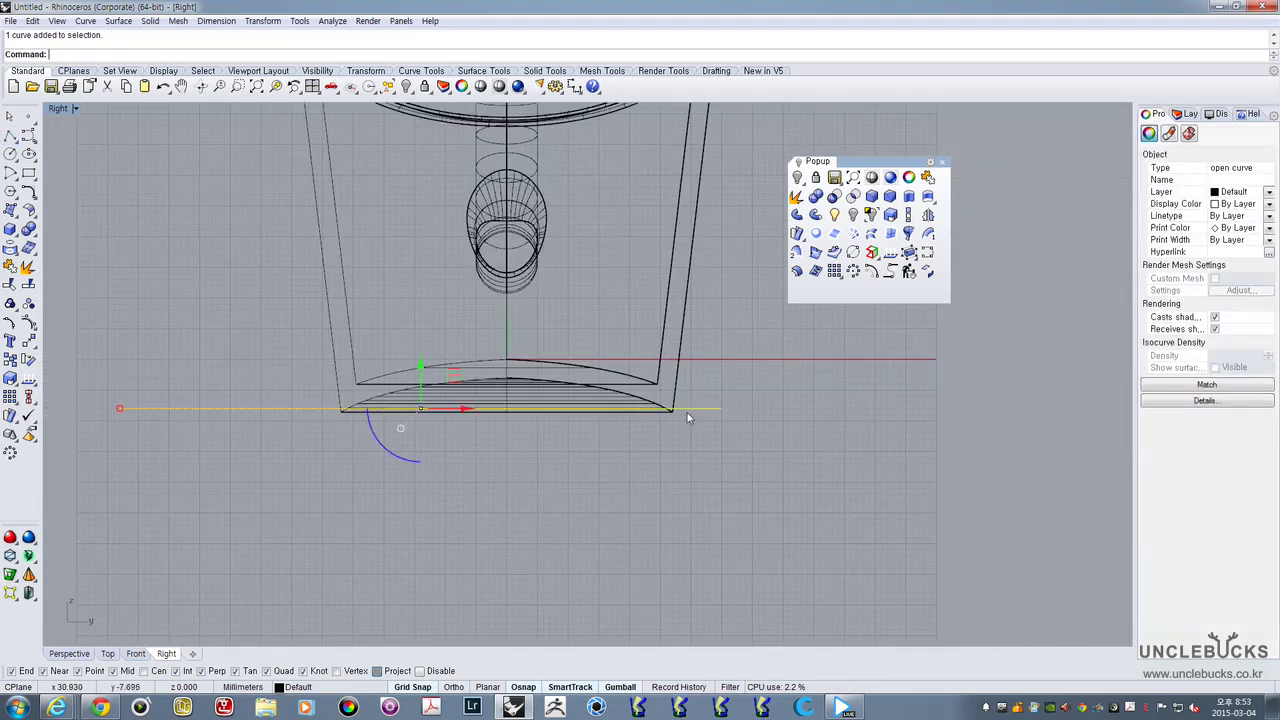
drag(457, 415, 512, 438)
scroll(597, 422, up, 5)
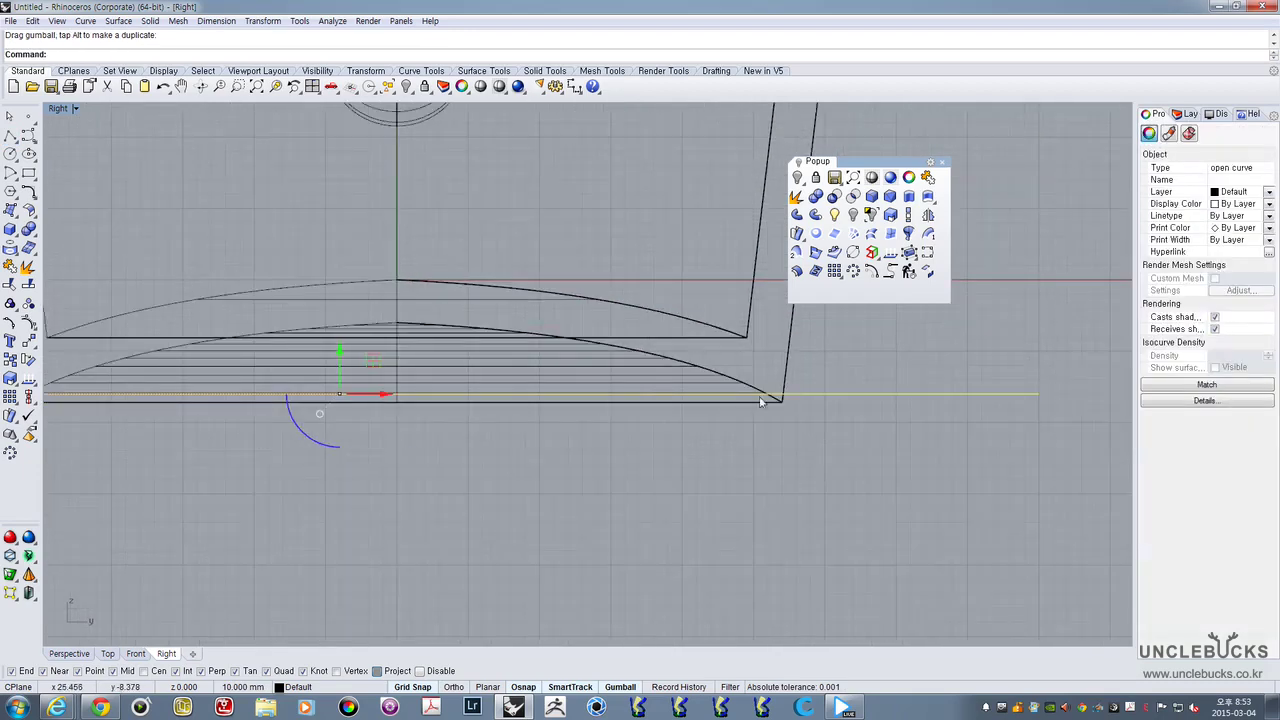
scroll(790, 400, down, 4)
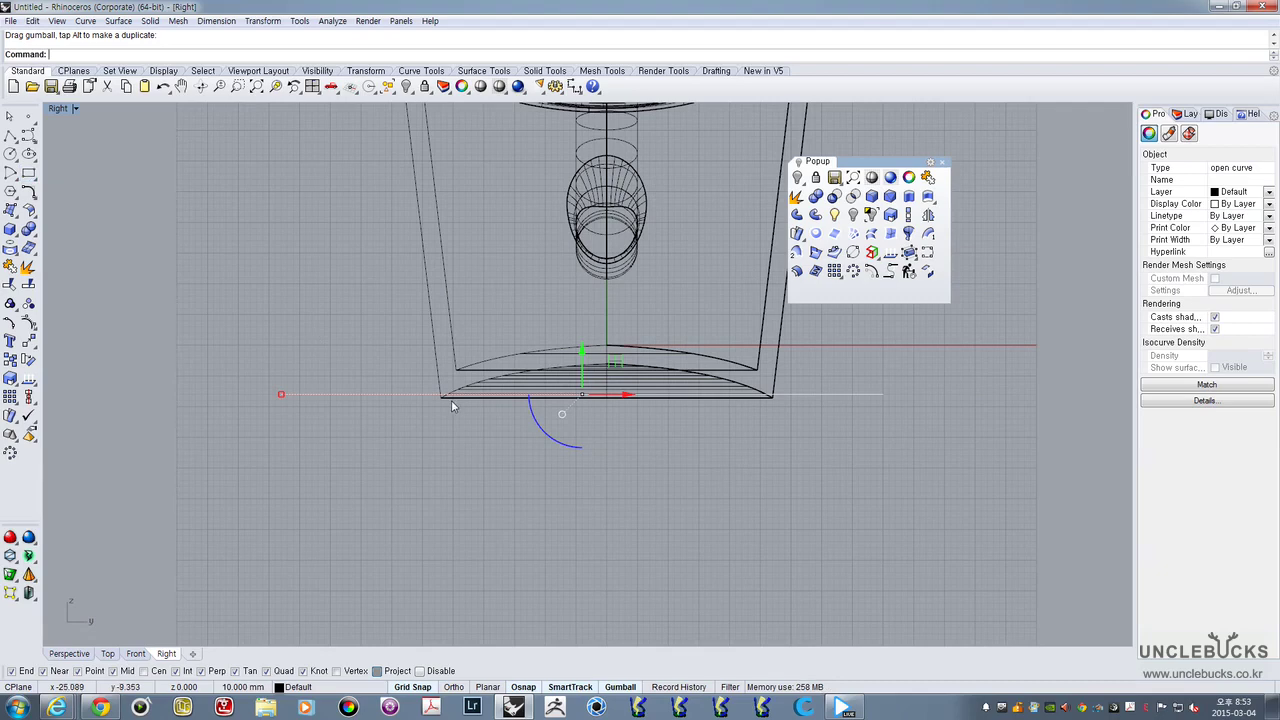
scroll(445, 404, up, 4)
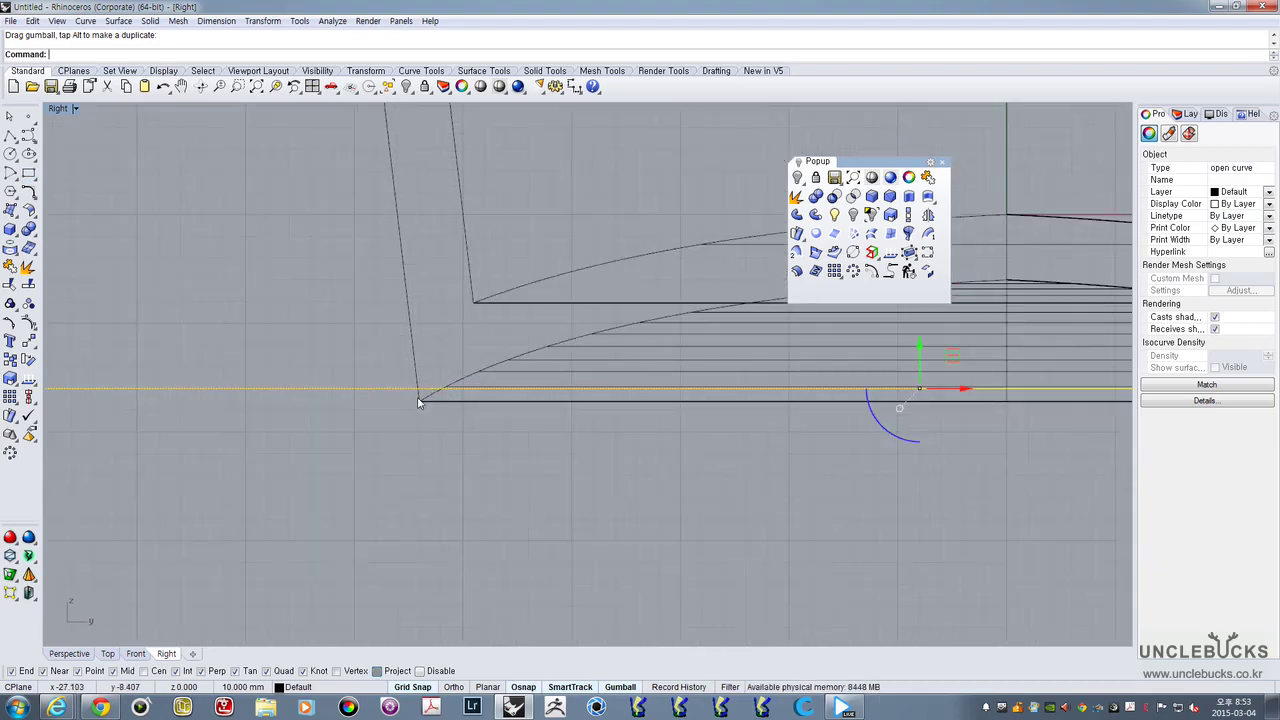
scroll(418, 398, down, 6)
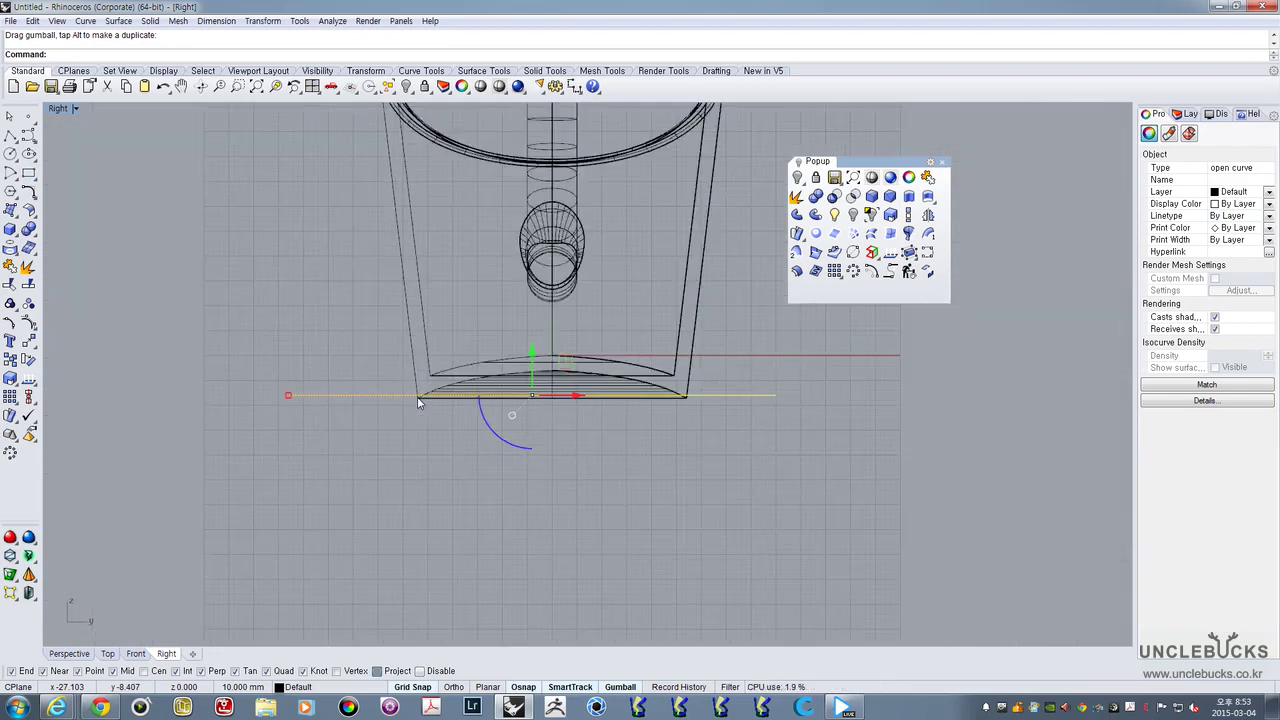
In the Right view, draw a rectangle about 72 by 39 mm below the base line, extending past both cup walls
scroll(677, 400, up, 3)
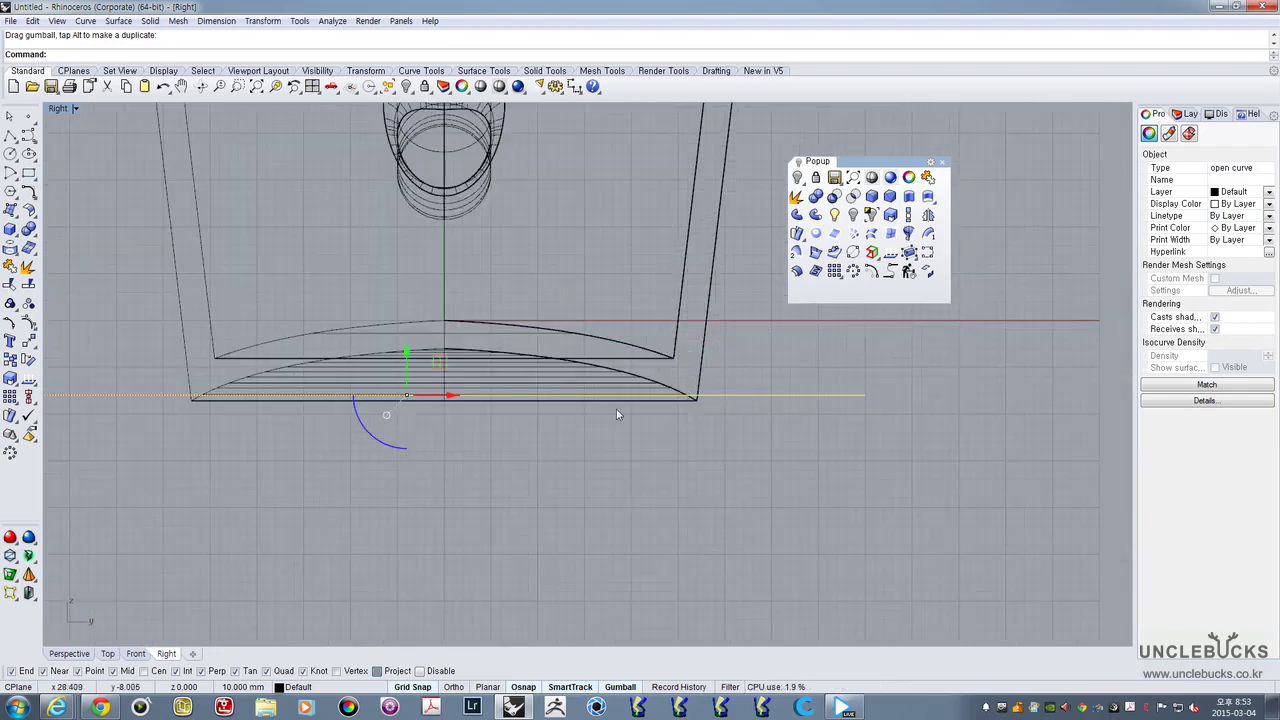
click(29, 173)
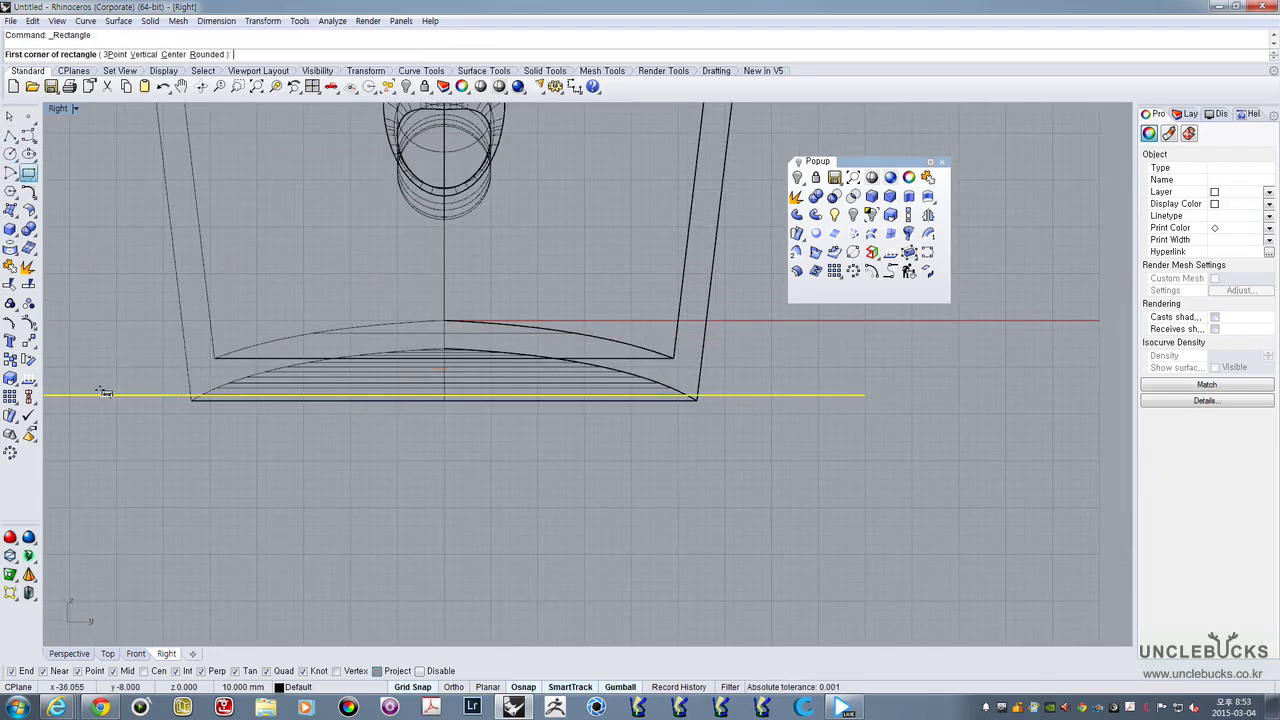
click(98, 395)
scroll(492, 509, down, 6)
right_drag(603, 543, 631, 422)
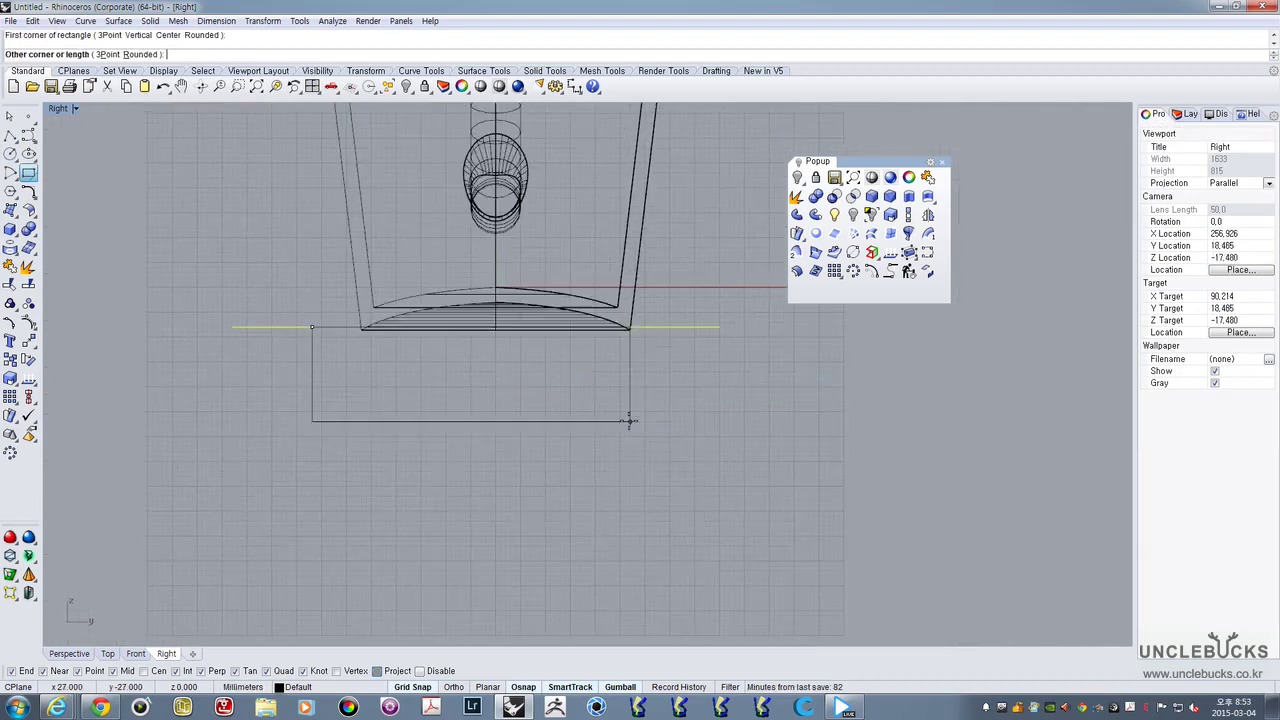
click(669, 521)
drag(593, 399, 572, 388)
Extrude the selected rectangle in the Perspective view into a solid block running under the whole cup and past its handle
double_click(57, 110)
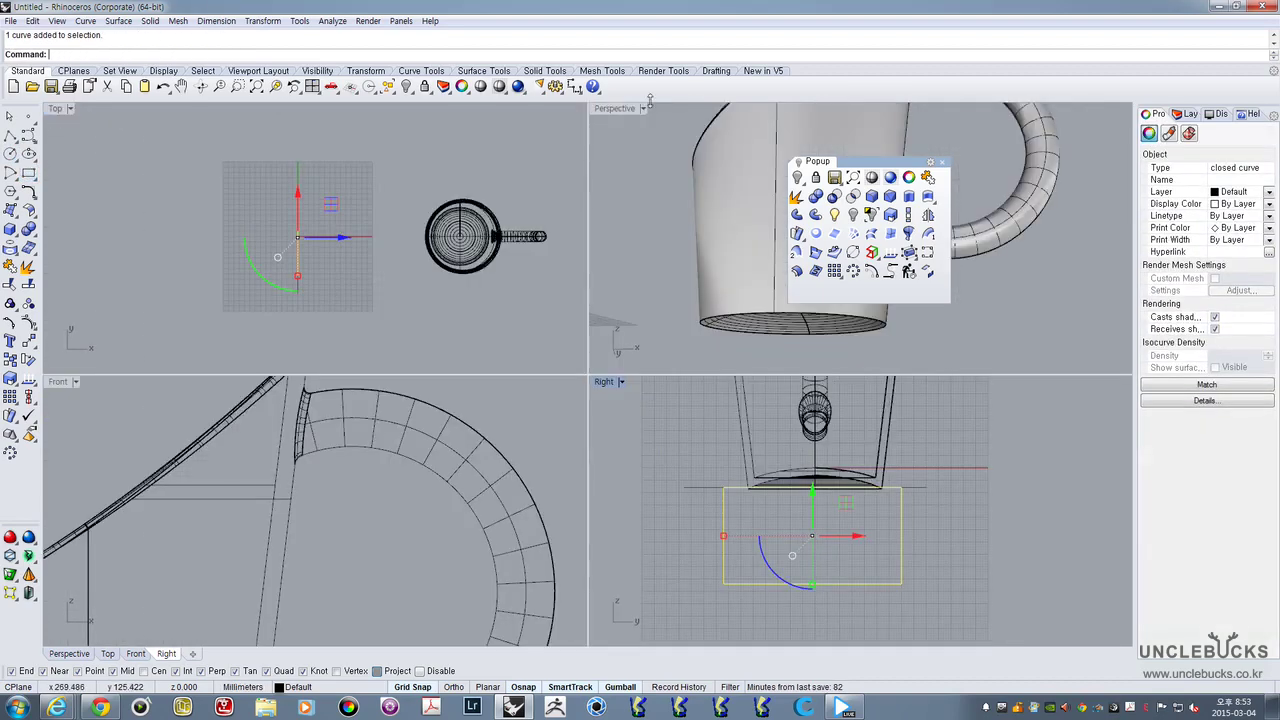
double_click(614, 109)
right_drag(563, 275, 540, 320)
scroll(541, 329, down, 12)
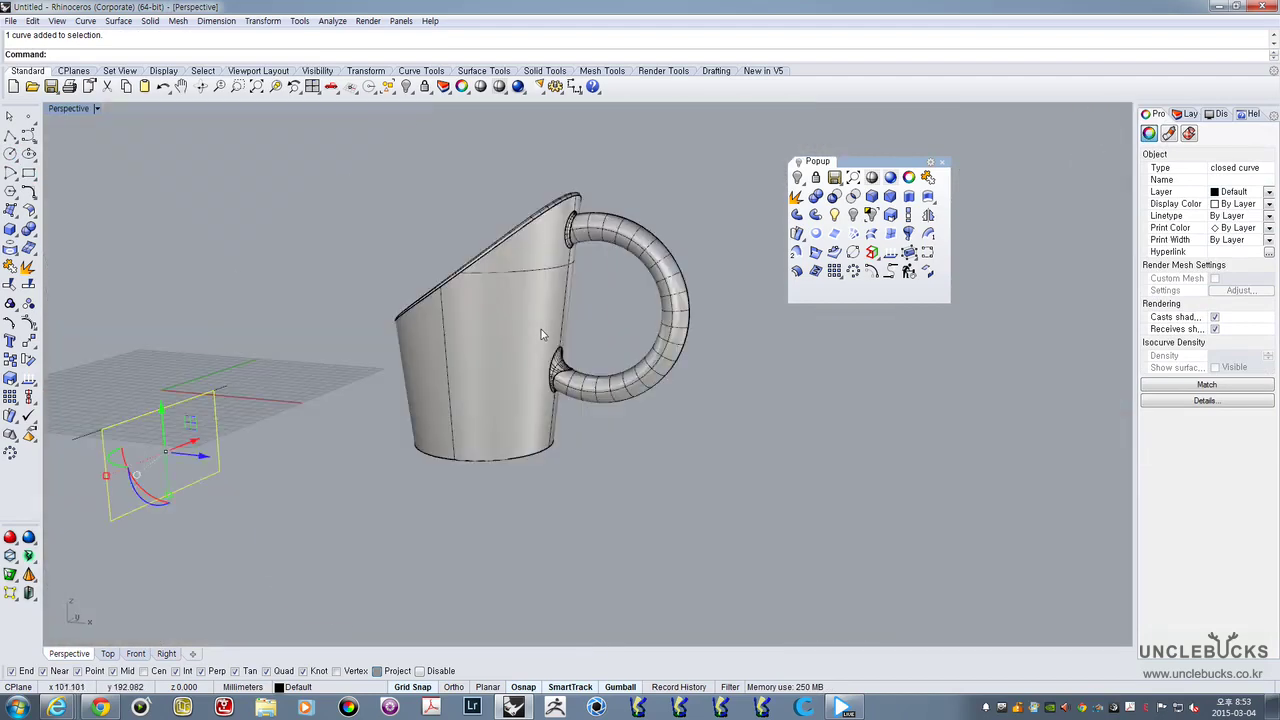
shift+right_drag(448, 302, 732, 296)
click(908, 196)
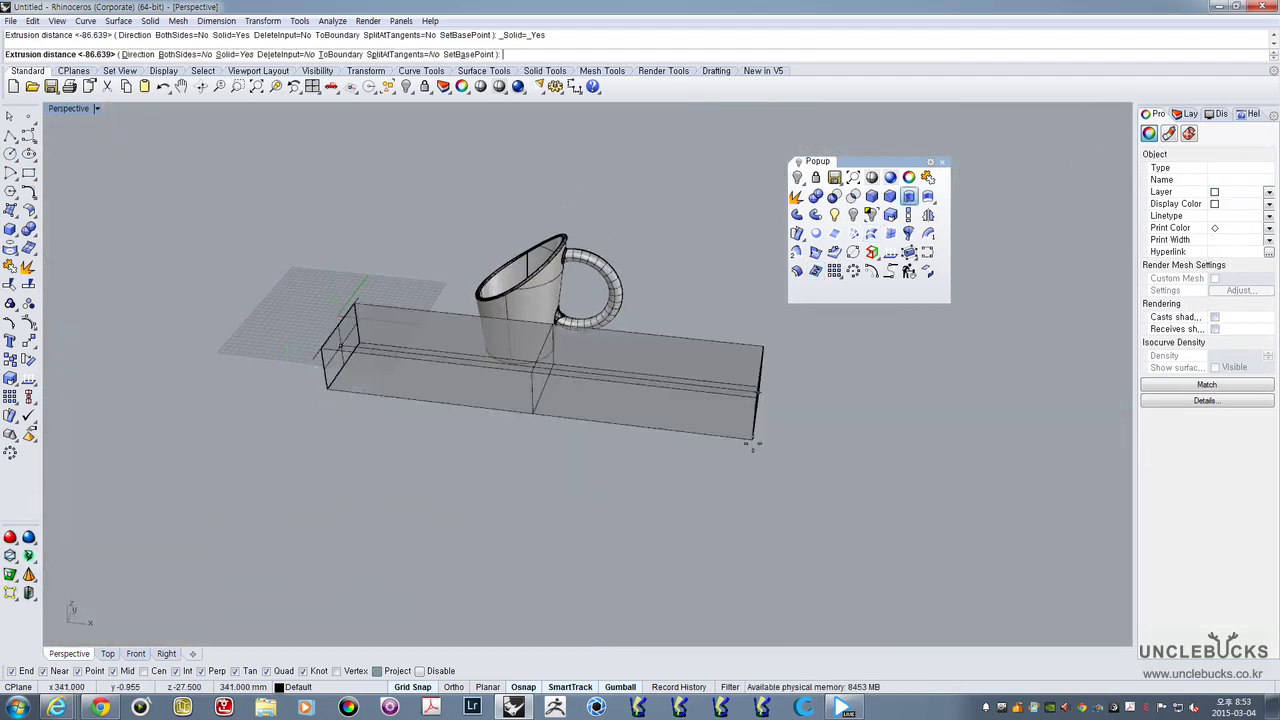
click(668, 422)
Subtract the block from the slanted cup with Boolean Difference to trim its base flat
scroll(563, 384, up, 3)
click(519, 233)
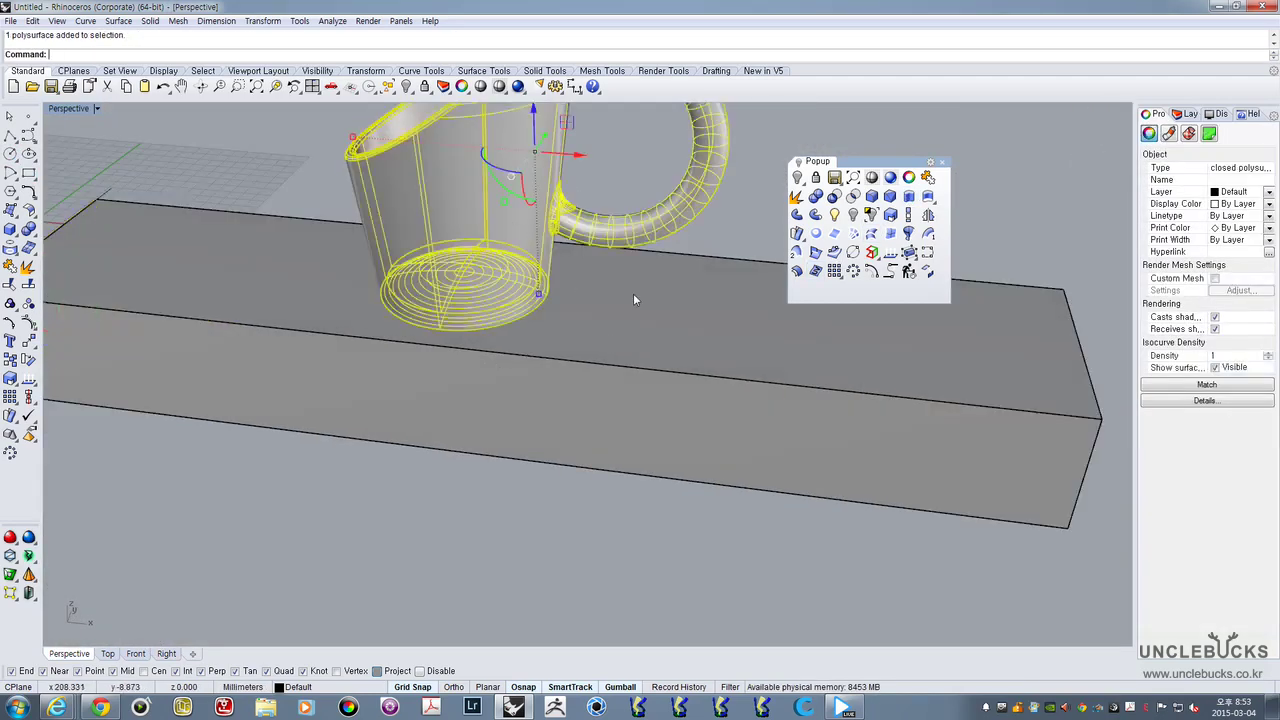
mouse_move(633, 293)
right_down()
mouse_move(618, 306)
mouse_move(640, 290)
right_up()
click(834, 196)
click(682, 422)
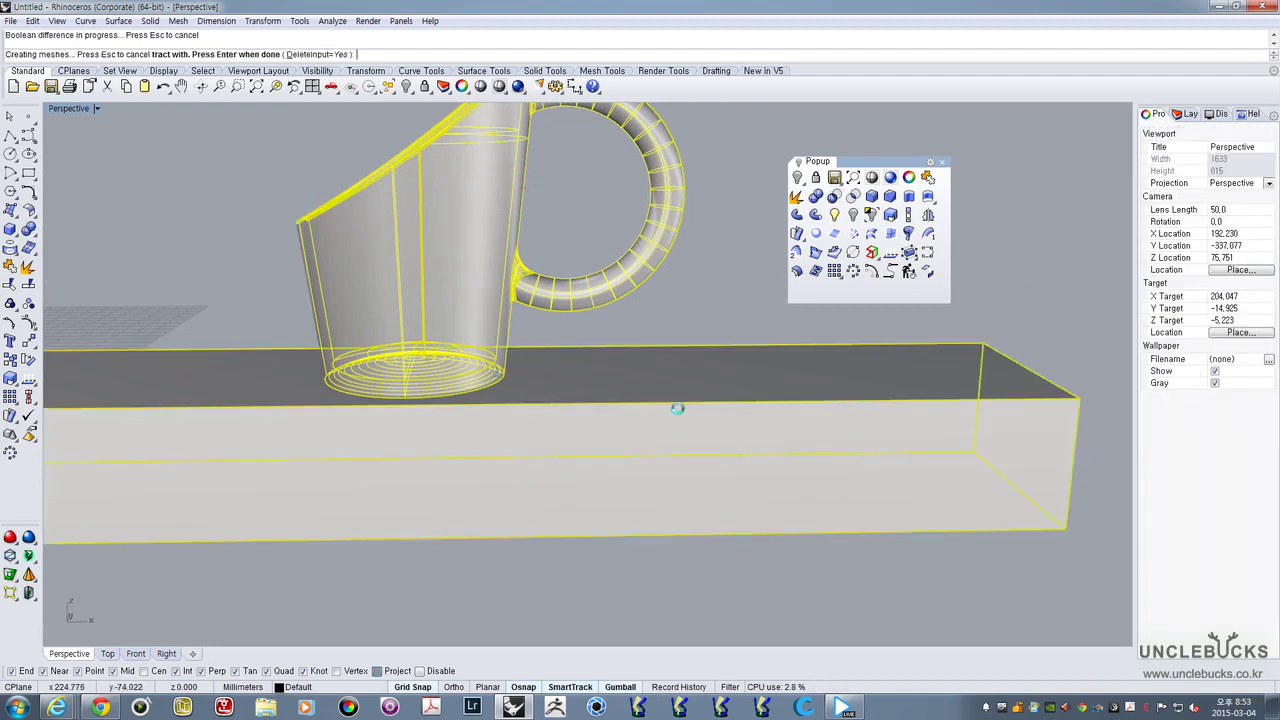
key(Return)
Examine the cup's trimmed bottom edge up close and from several angles to check that it is flat
mouse_move(609, 423)
right_down()
mouse_move(500, 414)
mouse_move(482, 425)
mouse_move(606, 434)
right_up()
scroll(486, 423, up, 5)
right_drag(560, 410, 615, 446)
scroll(611, 448, down, 4)
right_drag(549, 387, 543, 434)
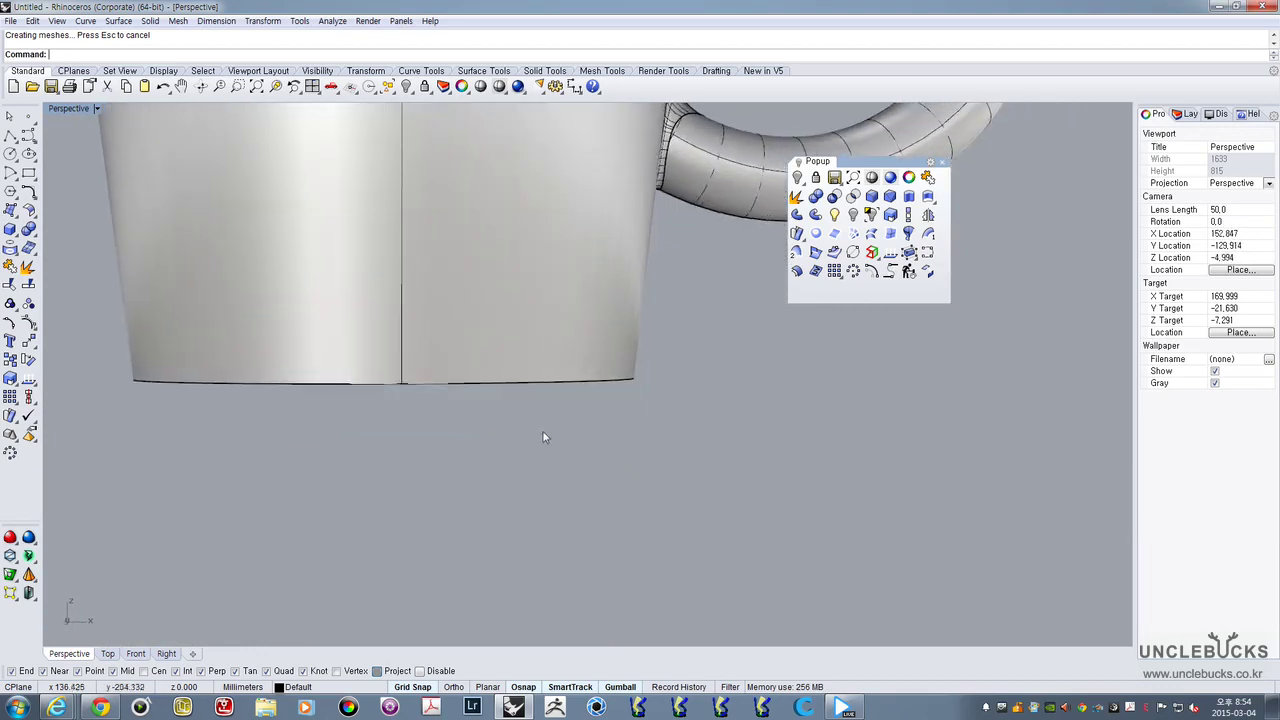
scroll(543, 434, down, 4)
scroll(600, 395, up, 11)
right_drag(629, 390, 544, 398)
scroll(586, 437, up, 9)
right_drag(607, 430, 551, 383)
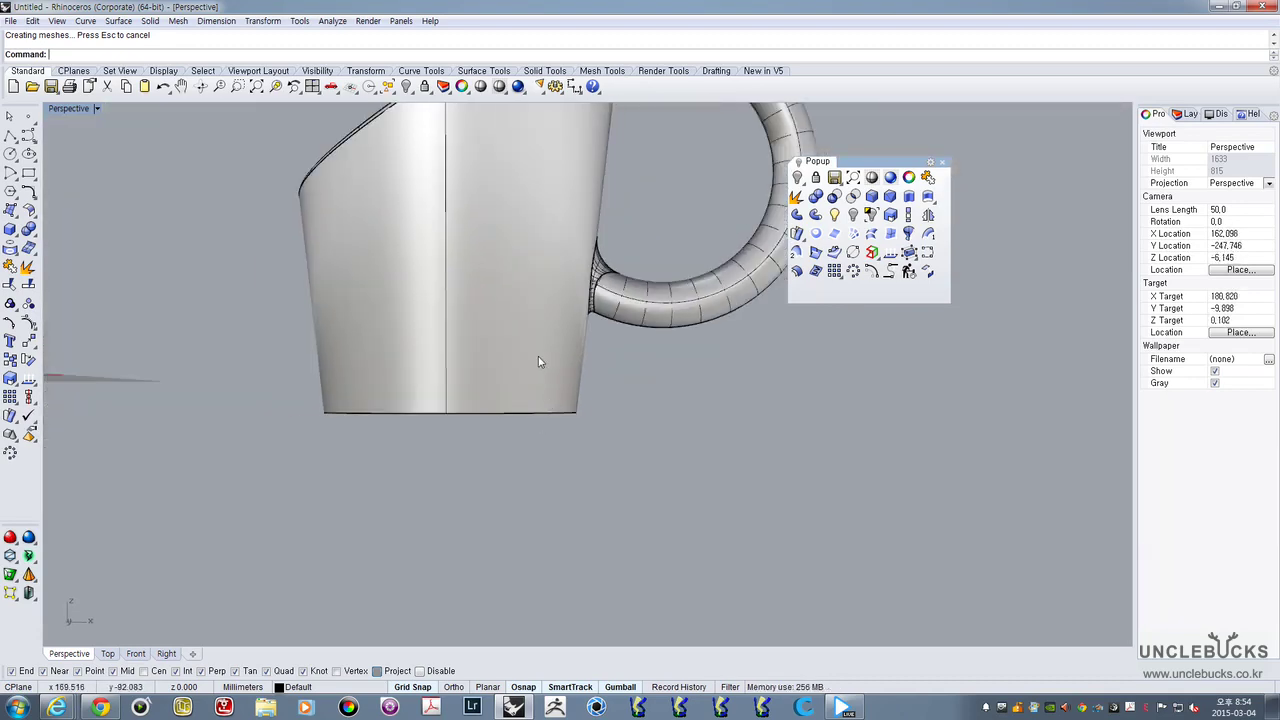
Select the trimmed cup and examine its solid, handle joint and base from above and from the side
right_drag(547, 279, 455, 283)
click(442, 252)
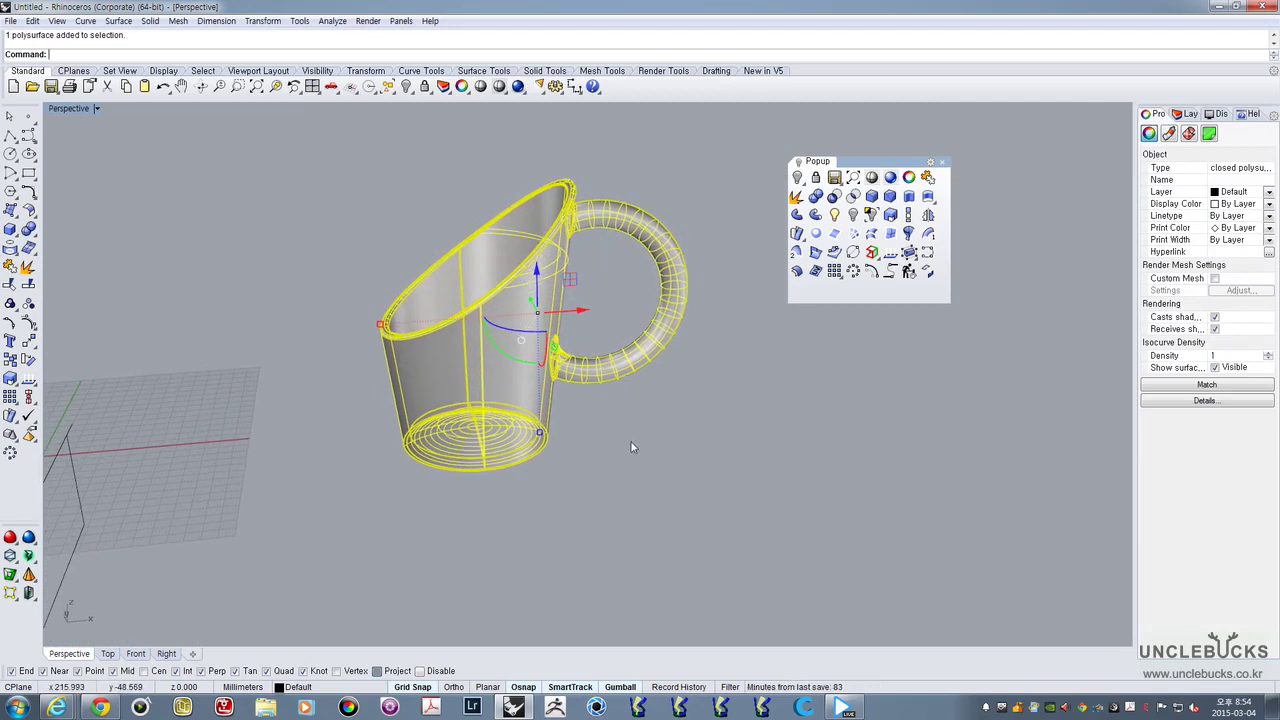
right_drag(485, 361, 445, 325)
scroll(607, 391, up, 2)
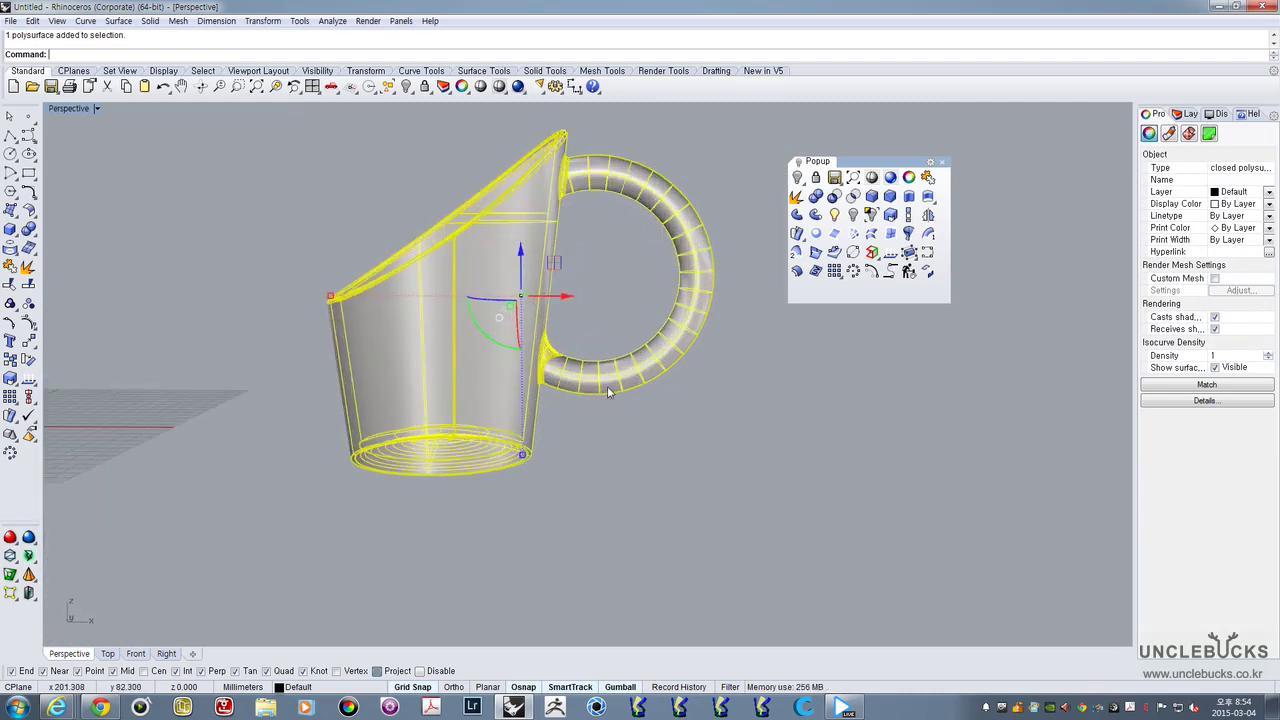
scroll(607, 391, up, 2)
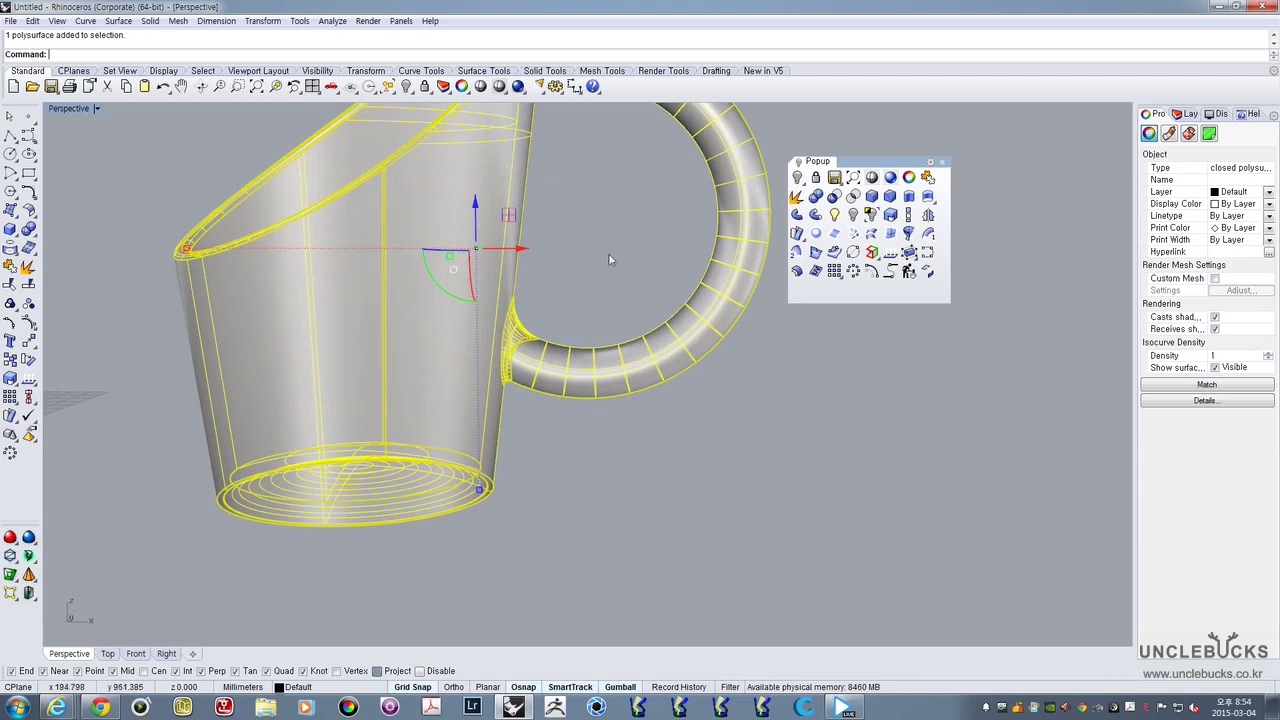
right_drag(608, 260, 519, 367)
click(531, 468)
click(470, 404)
scroll(466, 403, down, 7)
shift+right_drag(356, 446, 508, 413)
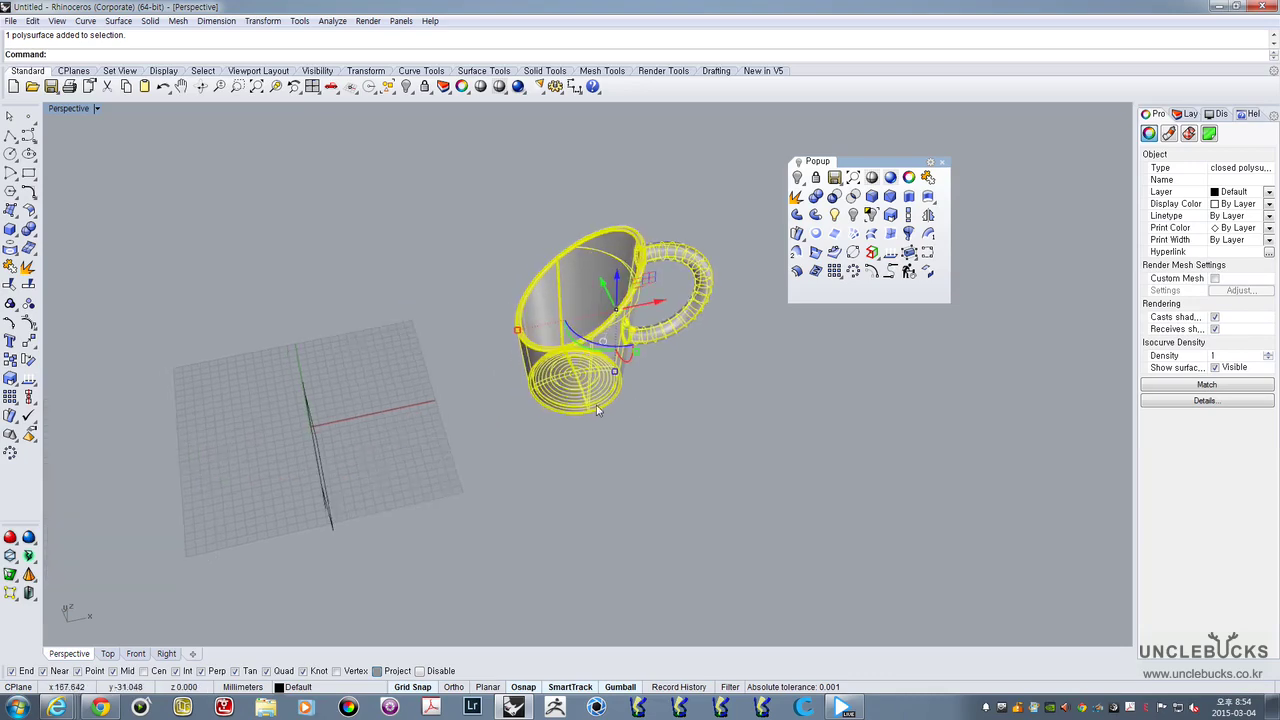
Undo the Boolean subtraction between the cup and the block and clear the selection
scroll(623, 411, up, 3)
key(ctrl+z)
scroll(610, 370, up, 4)
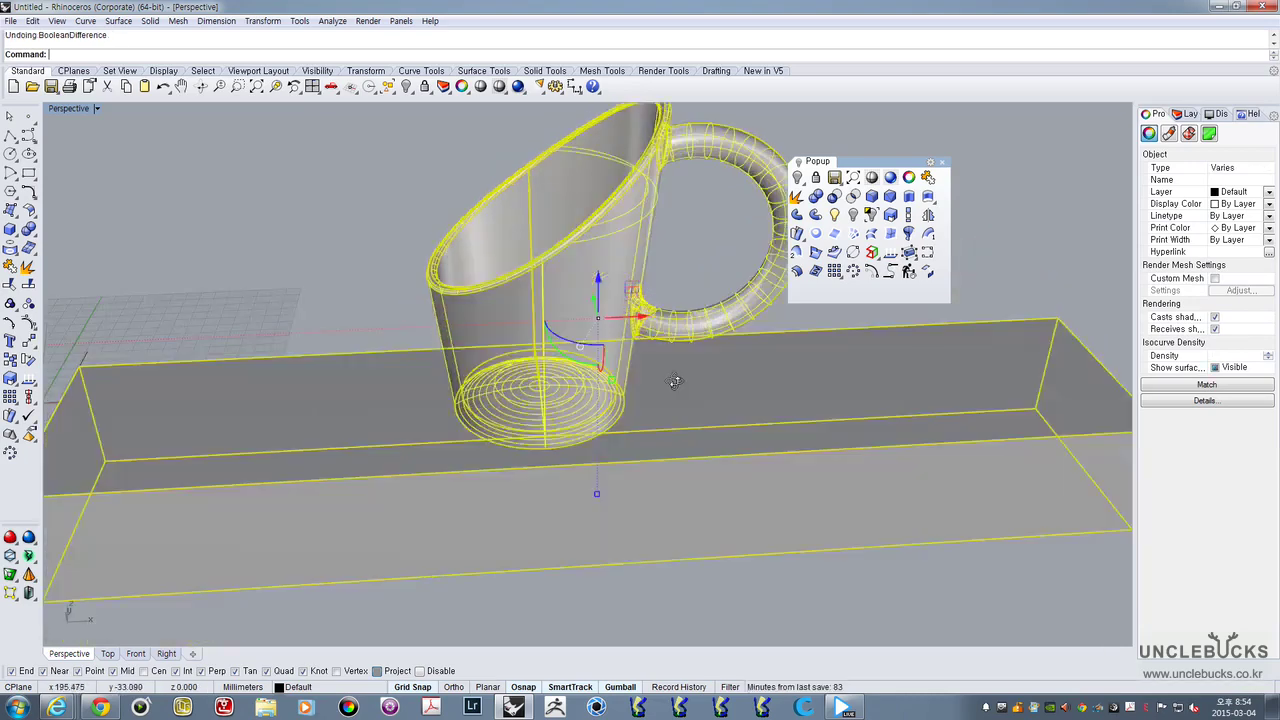
key(Escape)
Make a copy of the slanted cup beside the long block, keeping the original in place
scroll(610, 380, down, 4)
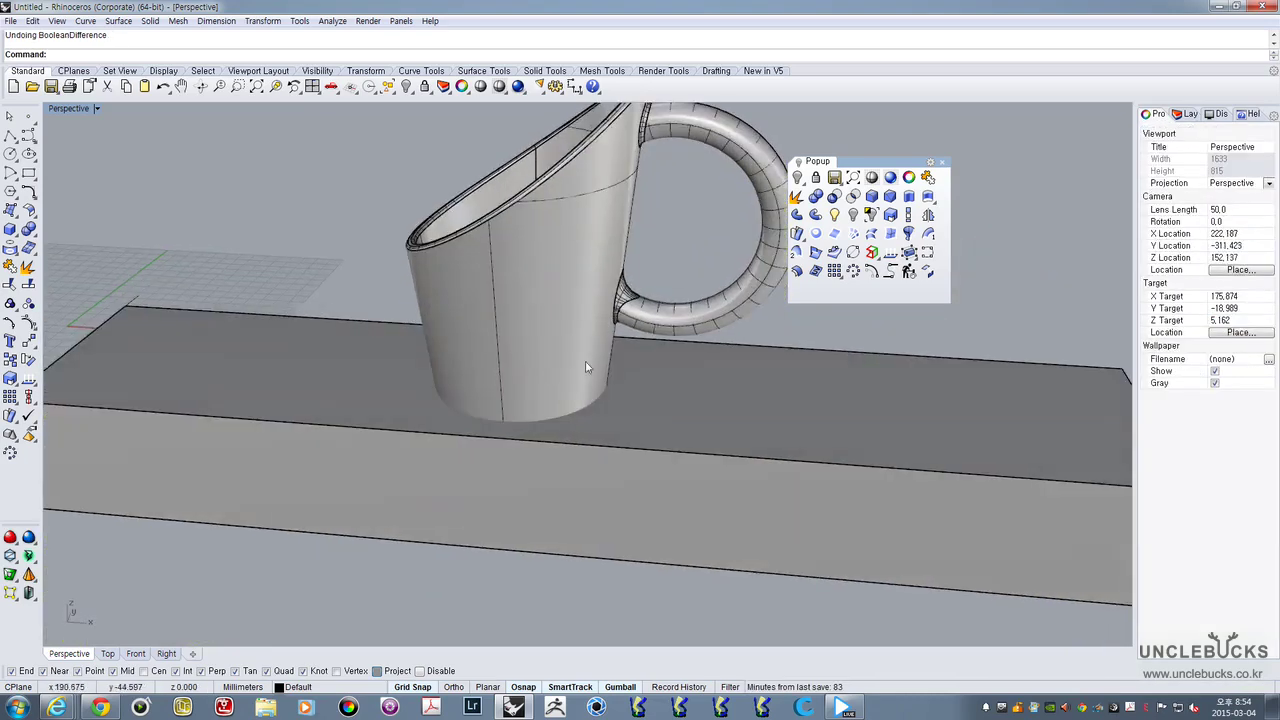
click(593, 350)
right_drag(593, 350, 617, 291)
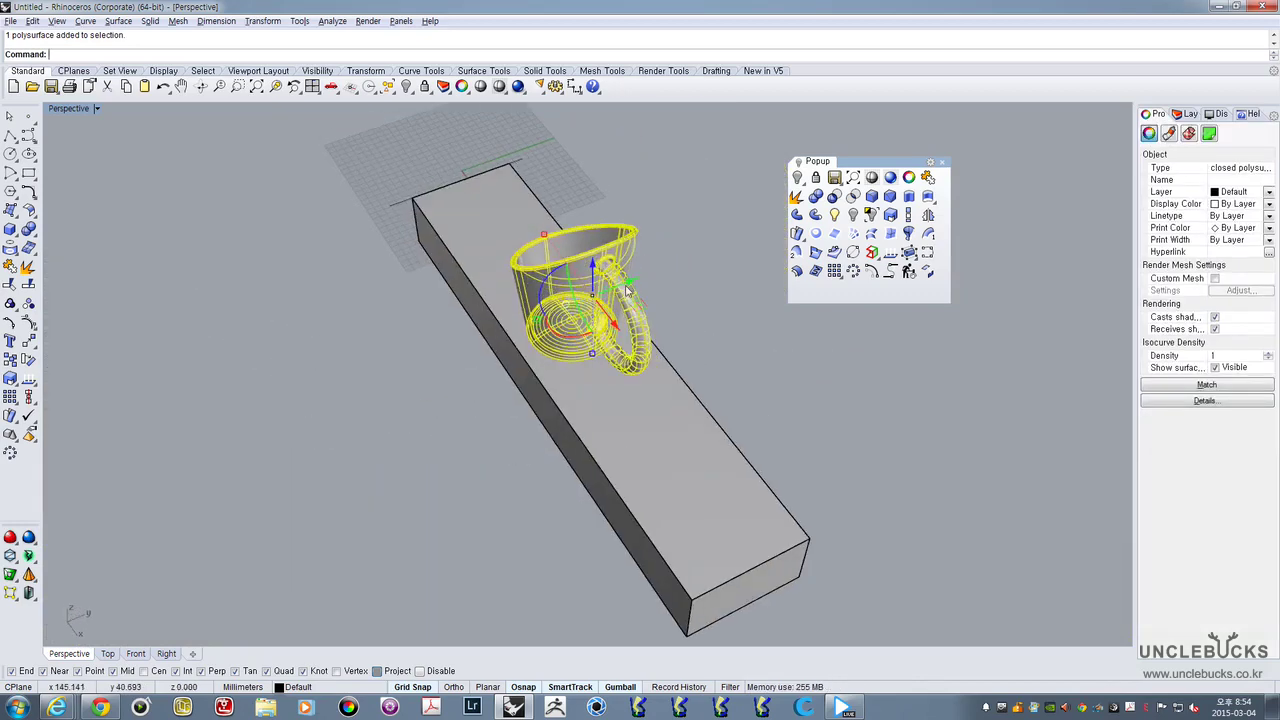
alt+drag(626, 287, 446, 356)
click(557, 458)
Subtract the long block from the original cup with Boolean Difference to flatten its base
click(597, 403)
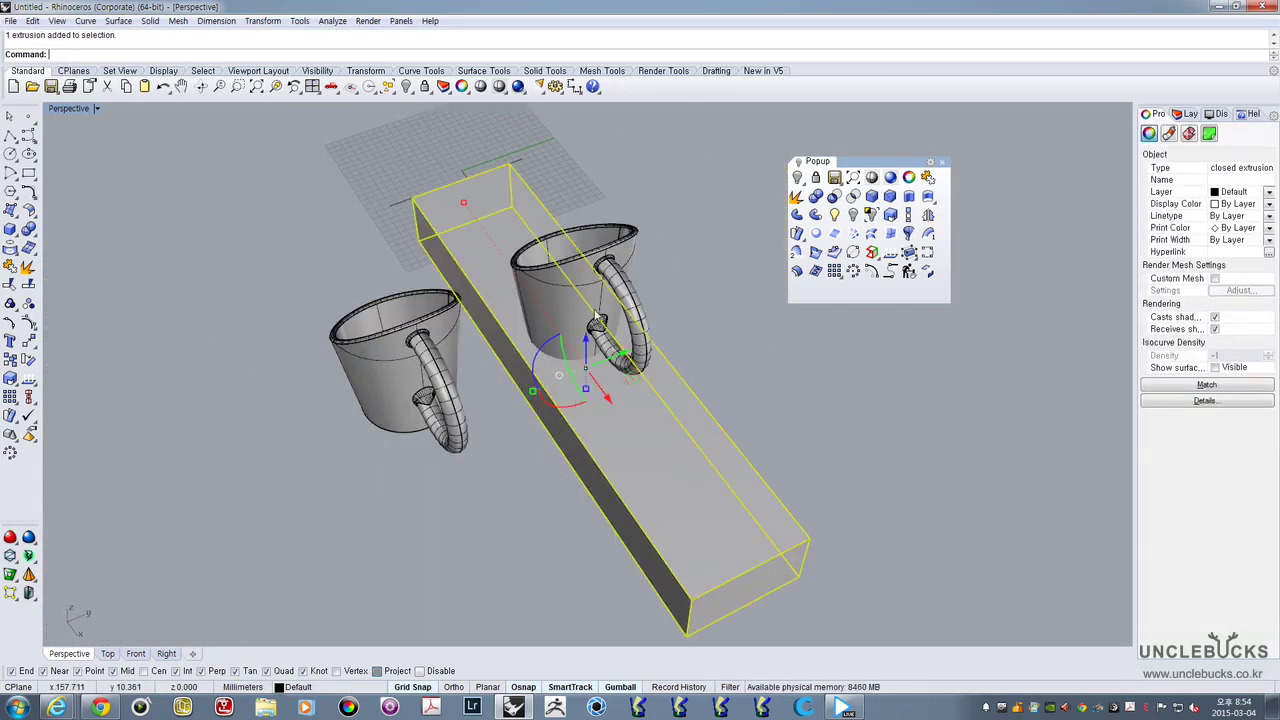
click(596, 278)
right_drag(598, 278, 712, 258)
click(834, 196)
click(691, 432)
right_click(691, 432)
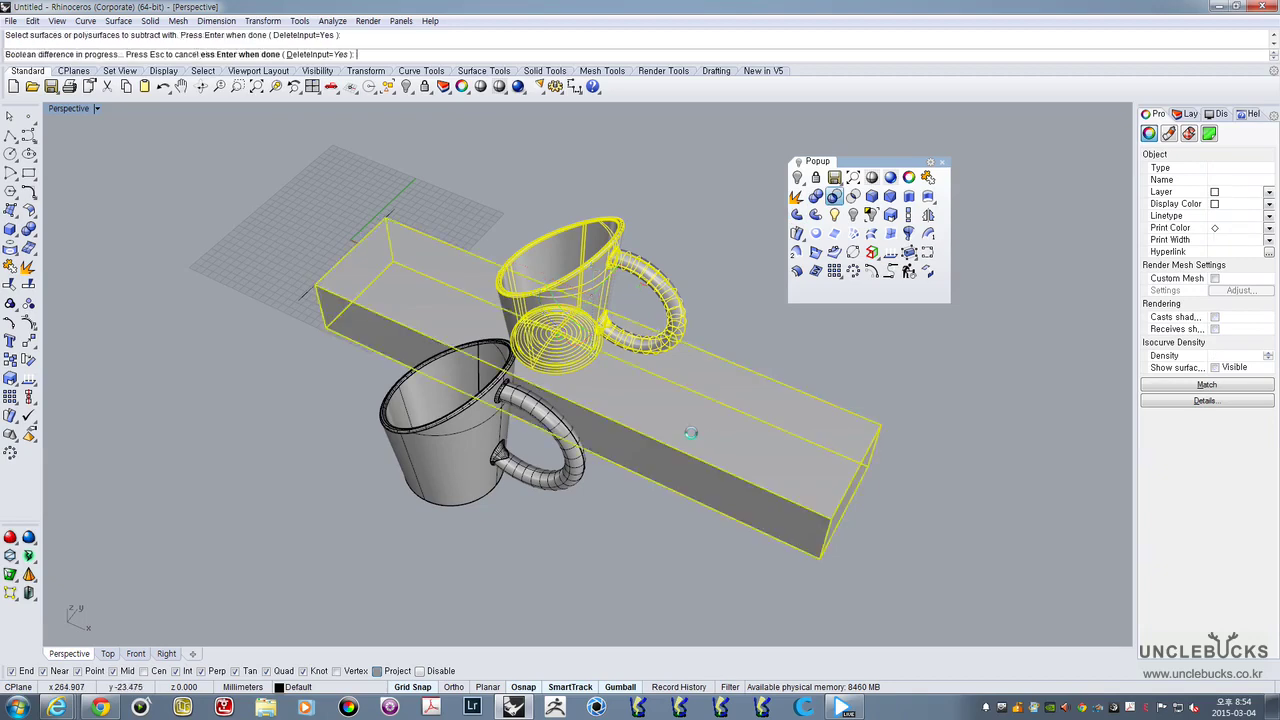
Compare the bases of the untrimmed copy and the trimmed cup from below and above
right_drag(658, 440, 515, 285)
click(442, 340)
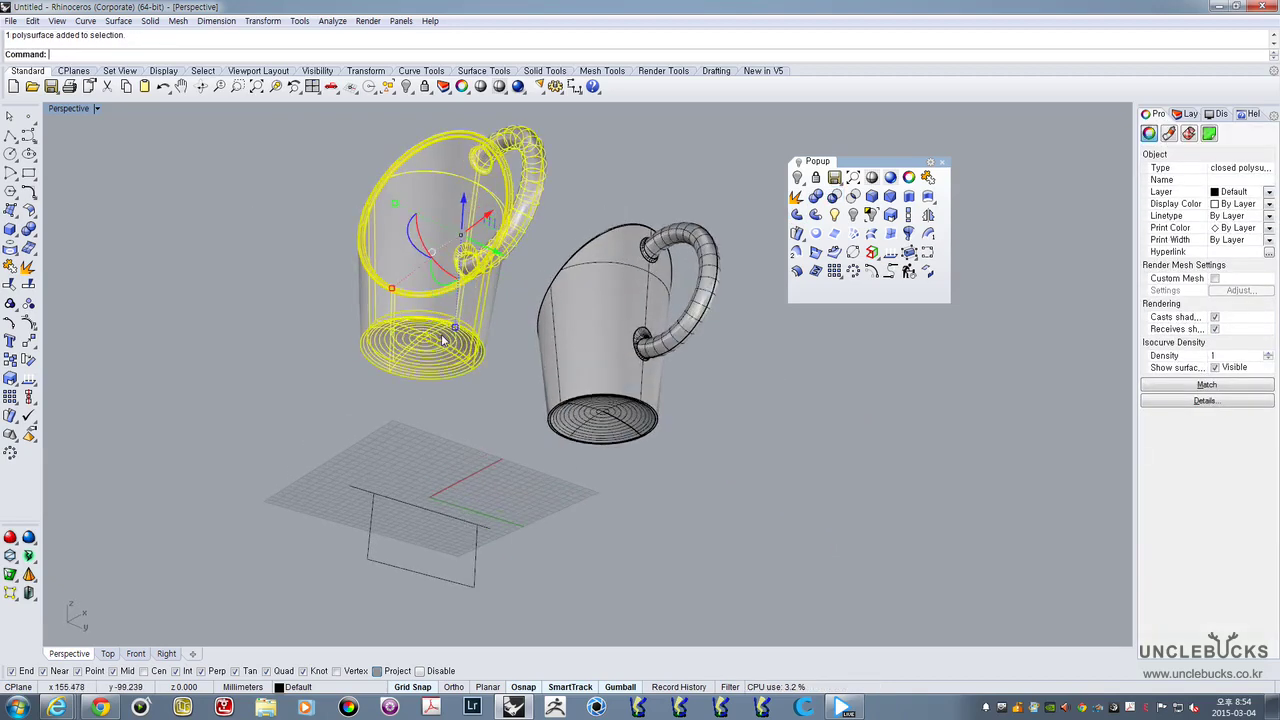
scroll(503, 346, up, 6)
right_drag(503, 346, 548, 374)
click(489, 393)
Select the trimmed cup and start exporting only that object to the desktop folder
click(329, 365)
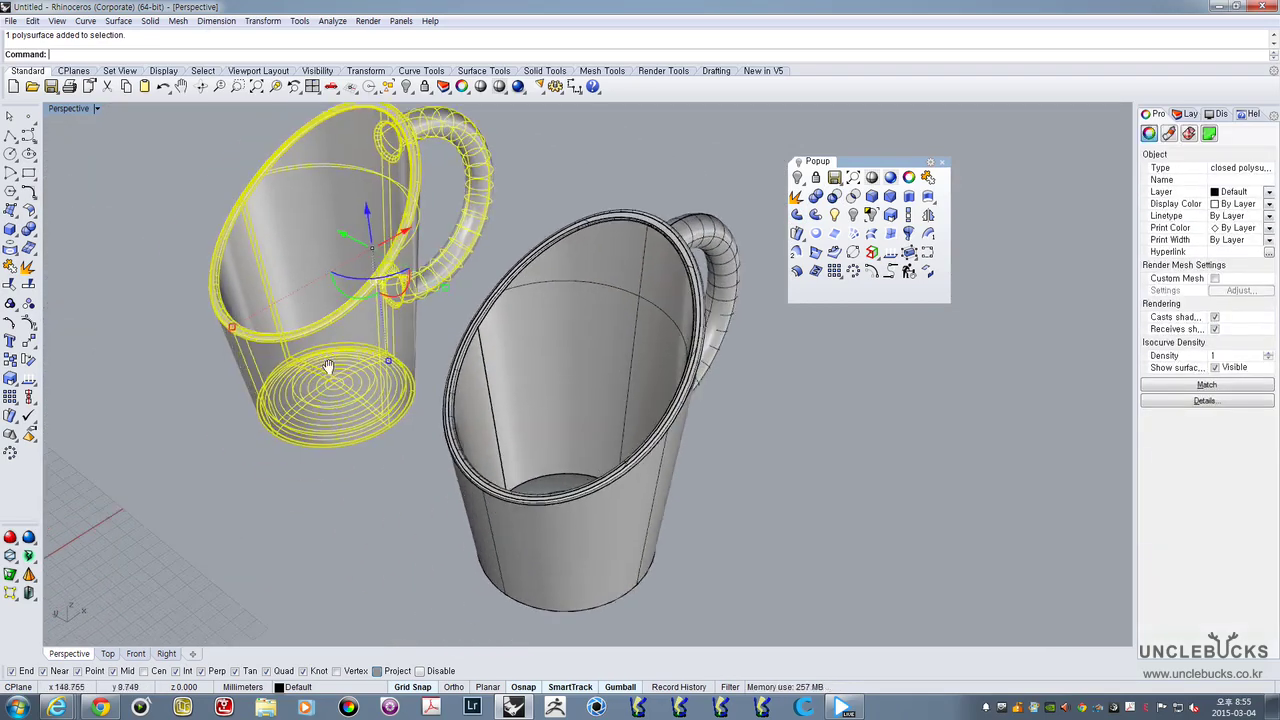
shift+right_drag(328, 367, 338, 365)
click(10, 21)
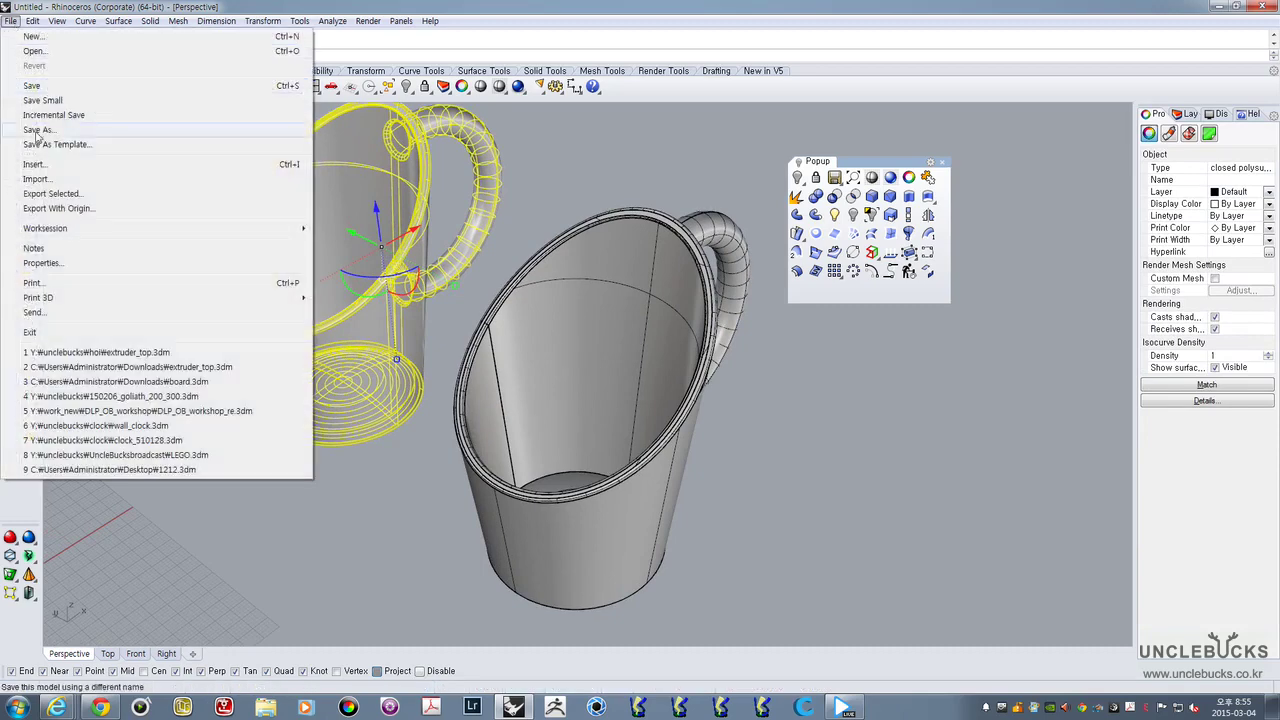
click(48, 195)
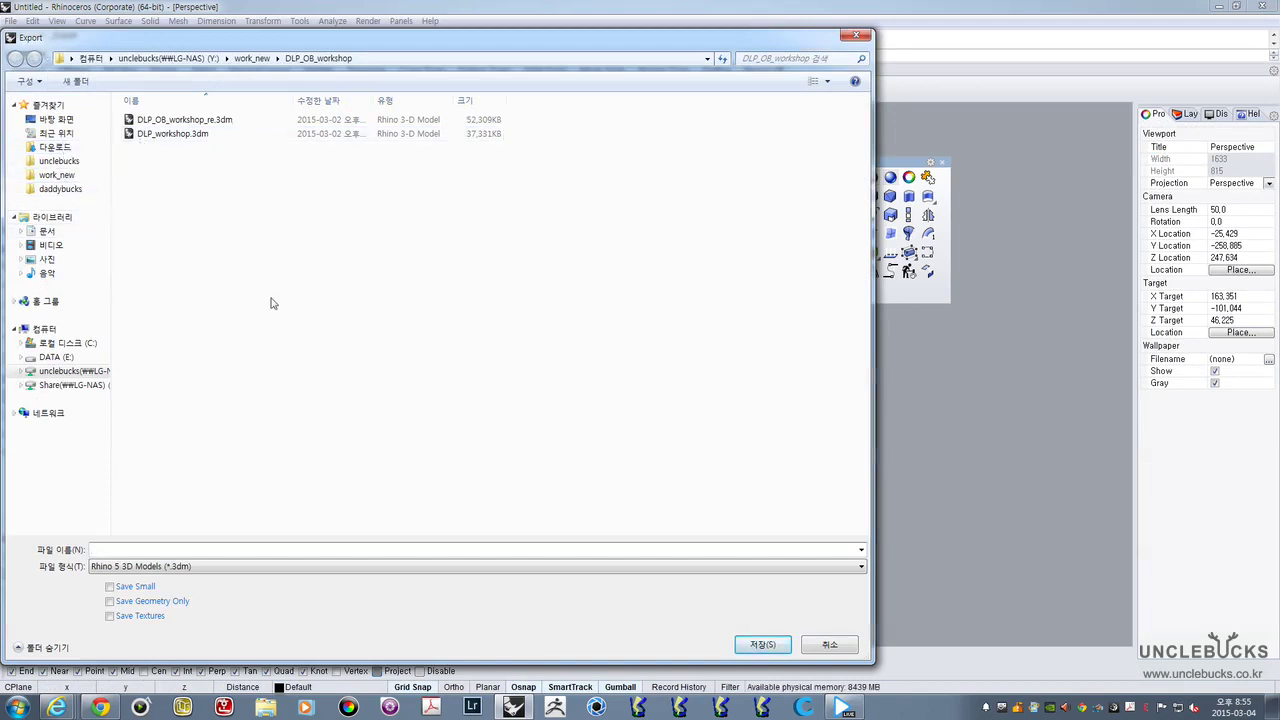
click(56, 119)
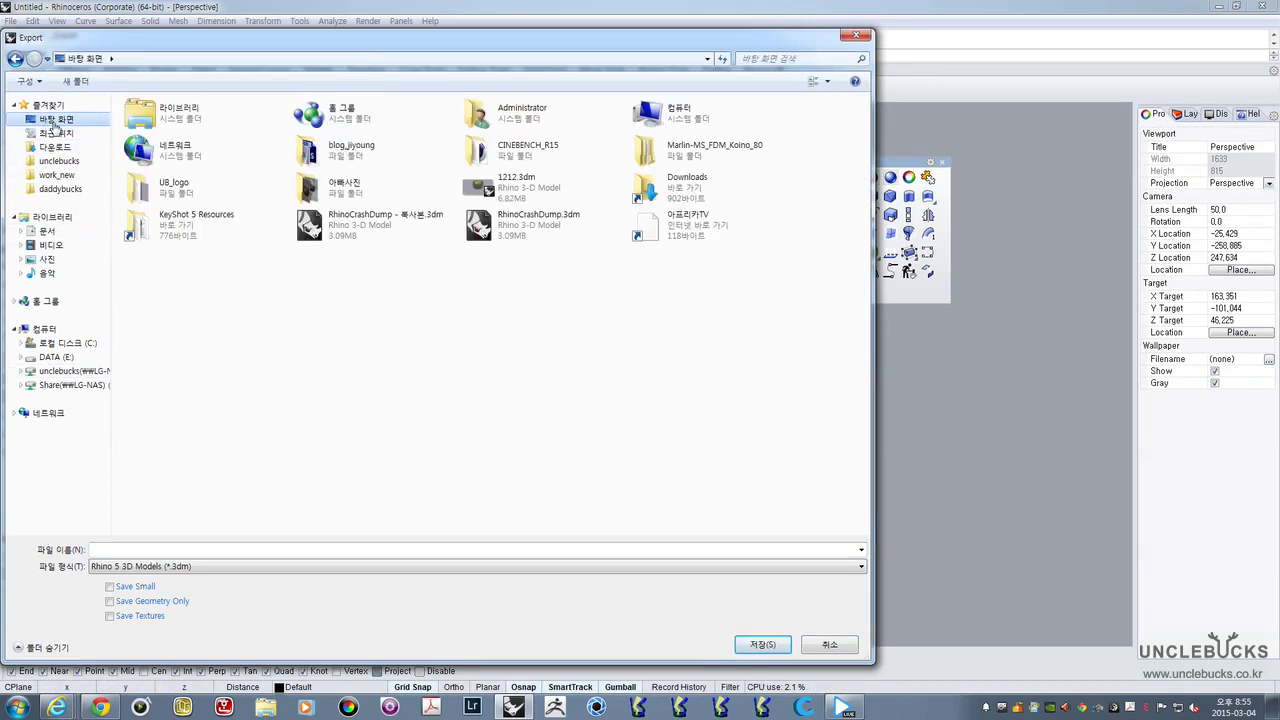
drag(865, 657, 728, 620)
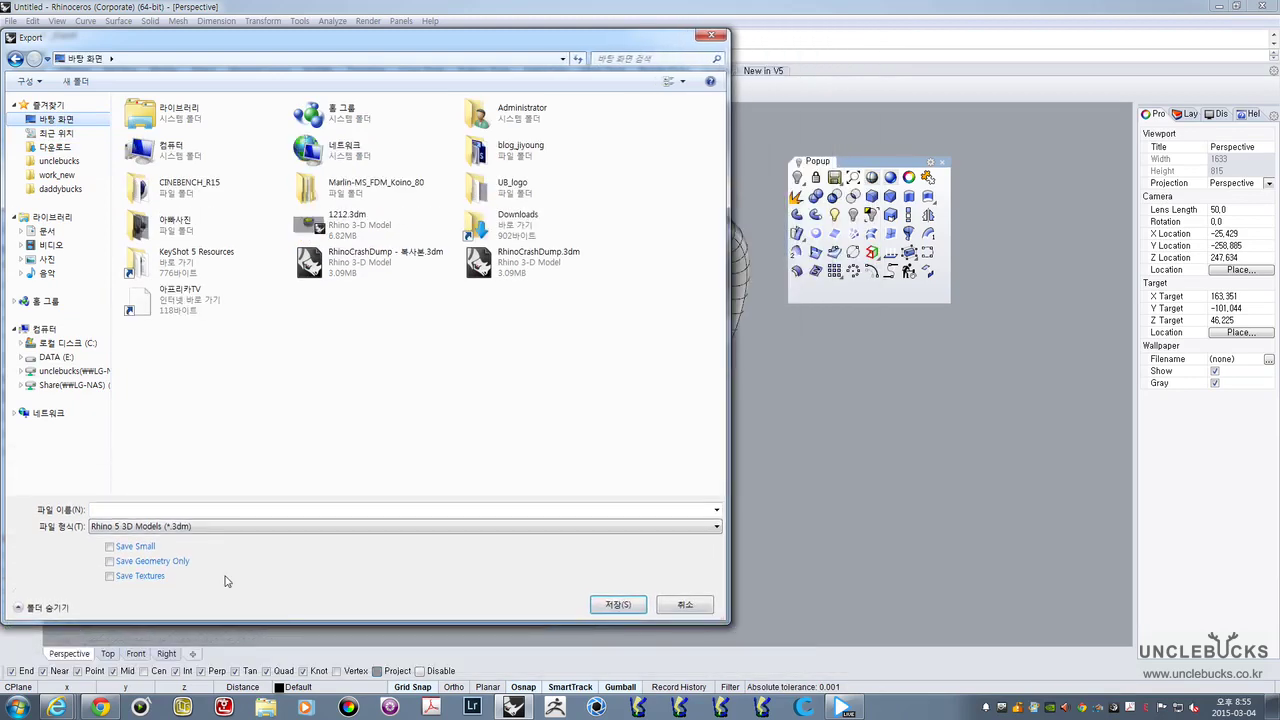
Set the export format to STL (Stereolithography), name the file cupA and save it
click(181, 527)
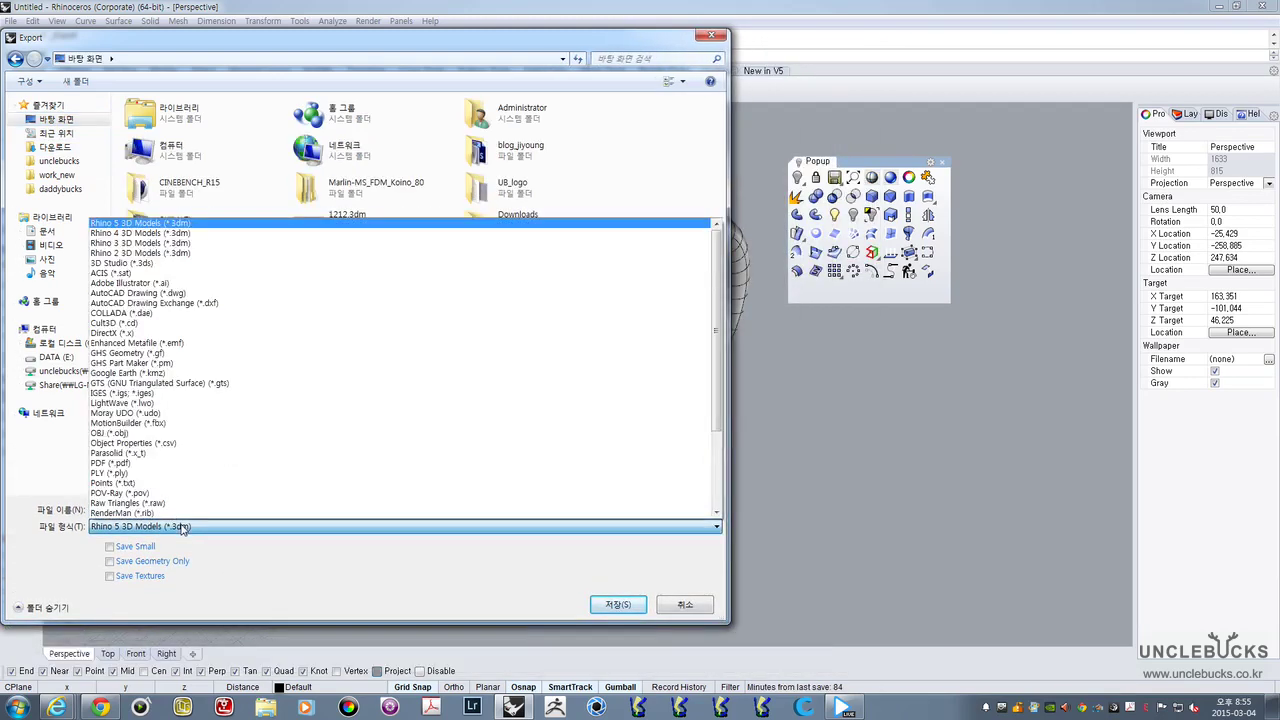
click(181, 527)
click(181, 527)
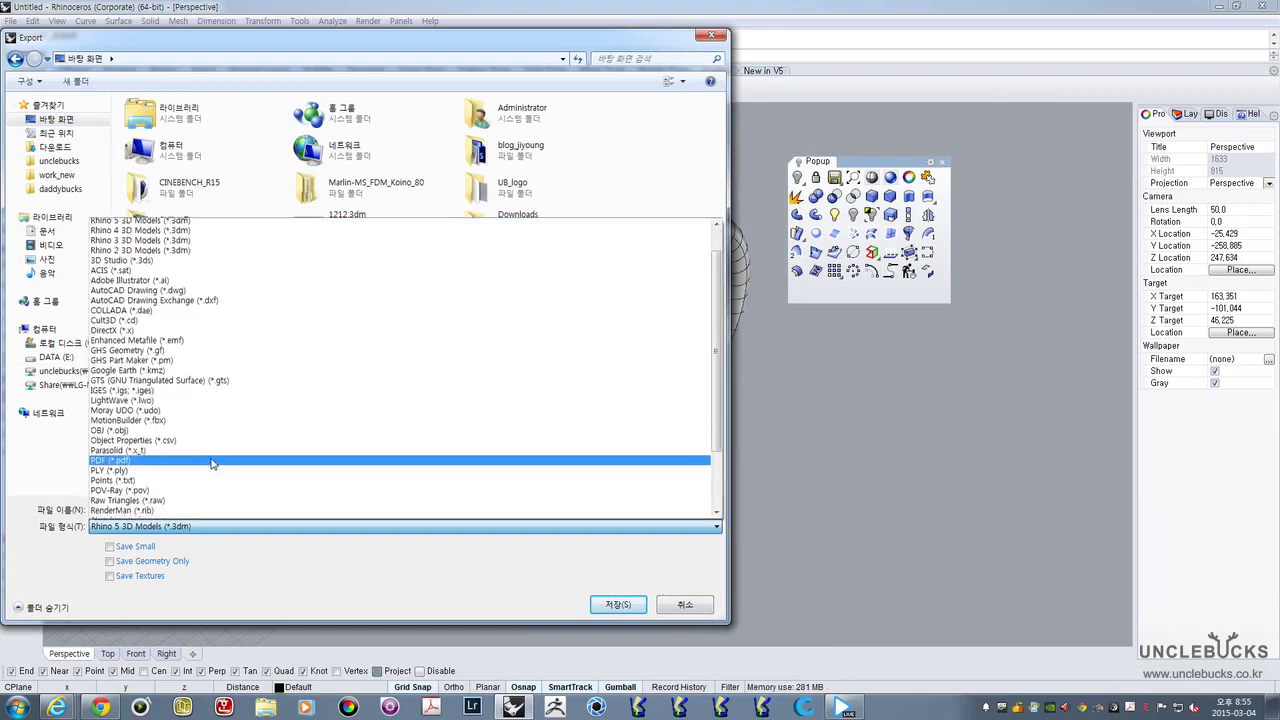
scroll(211, 463, down, 3)
click(210, 456)
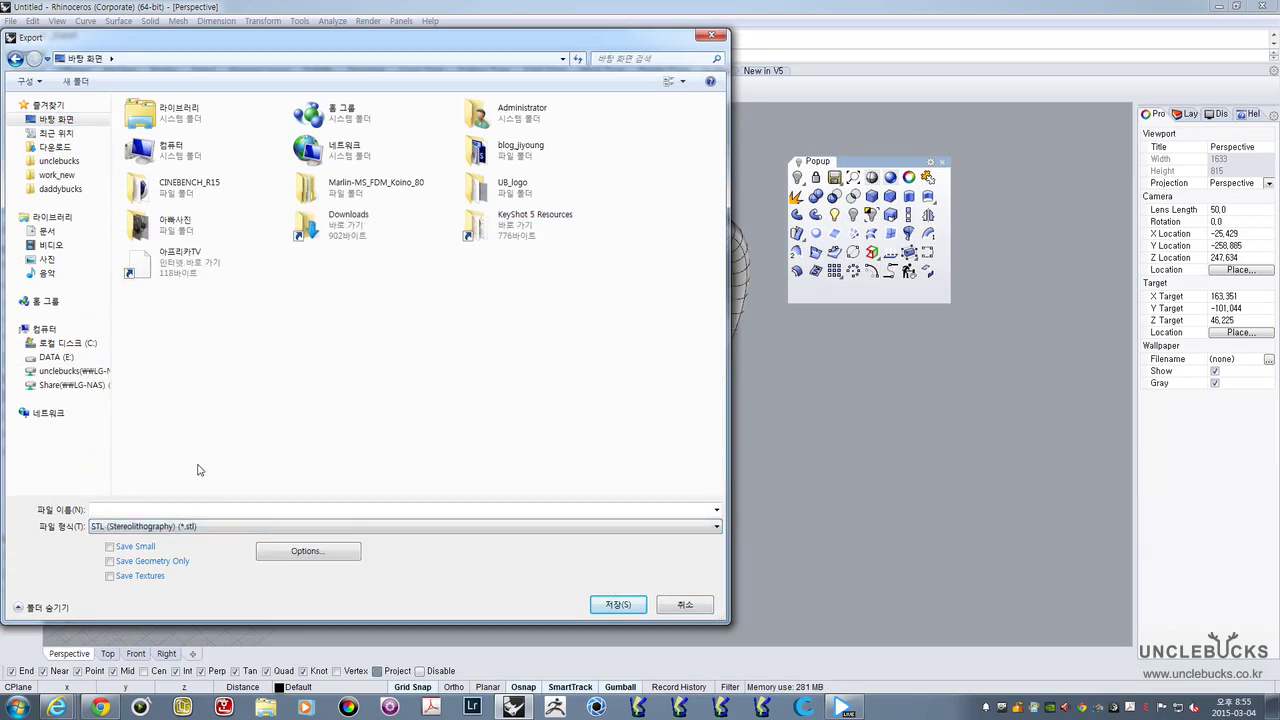
click(125, 508)
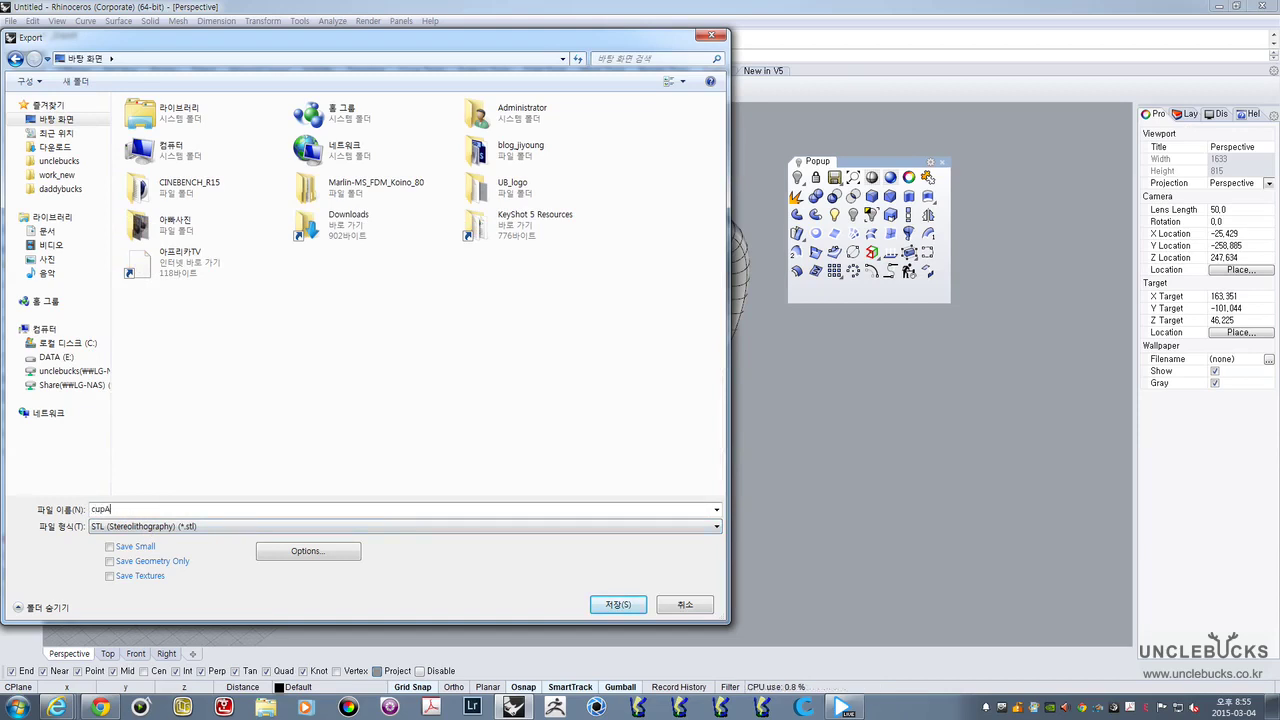
click(603, 605)
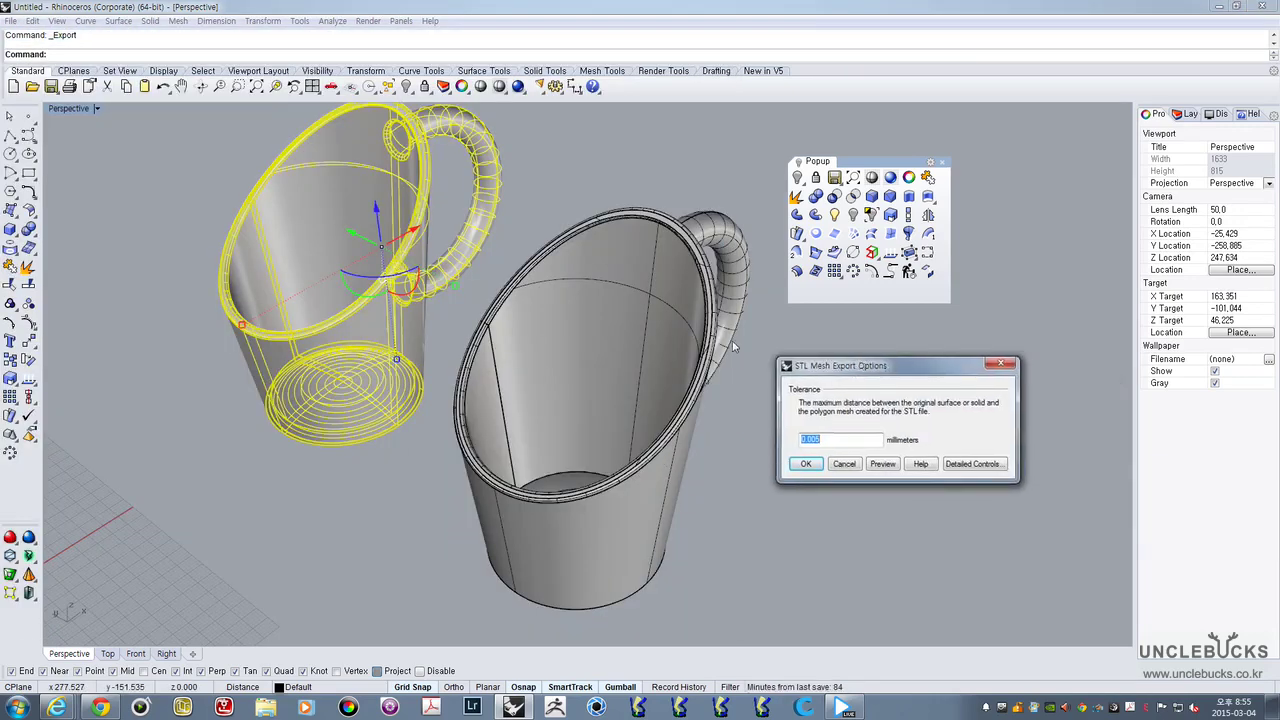
Accept the 0.005 mm mesh tolerance and write the STL as Binary with open objects exported
drag(884, 374, 590, 314)
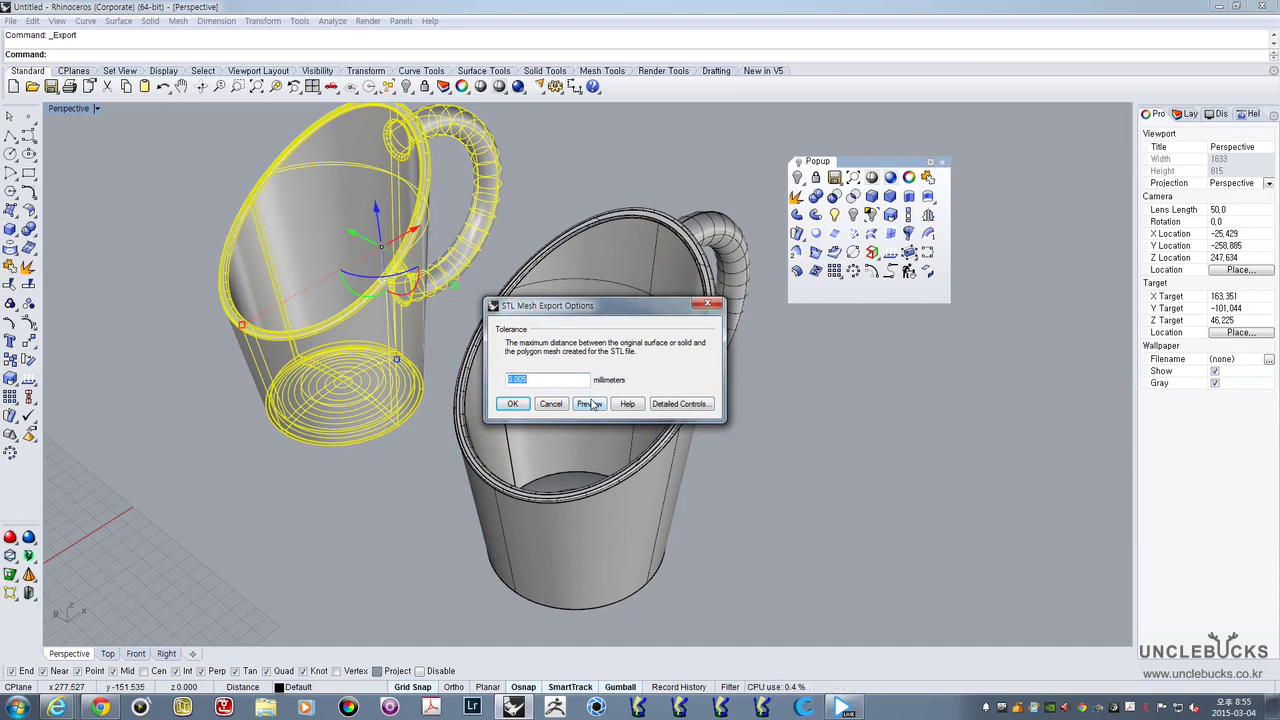
click(515, 408)
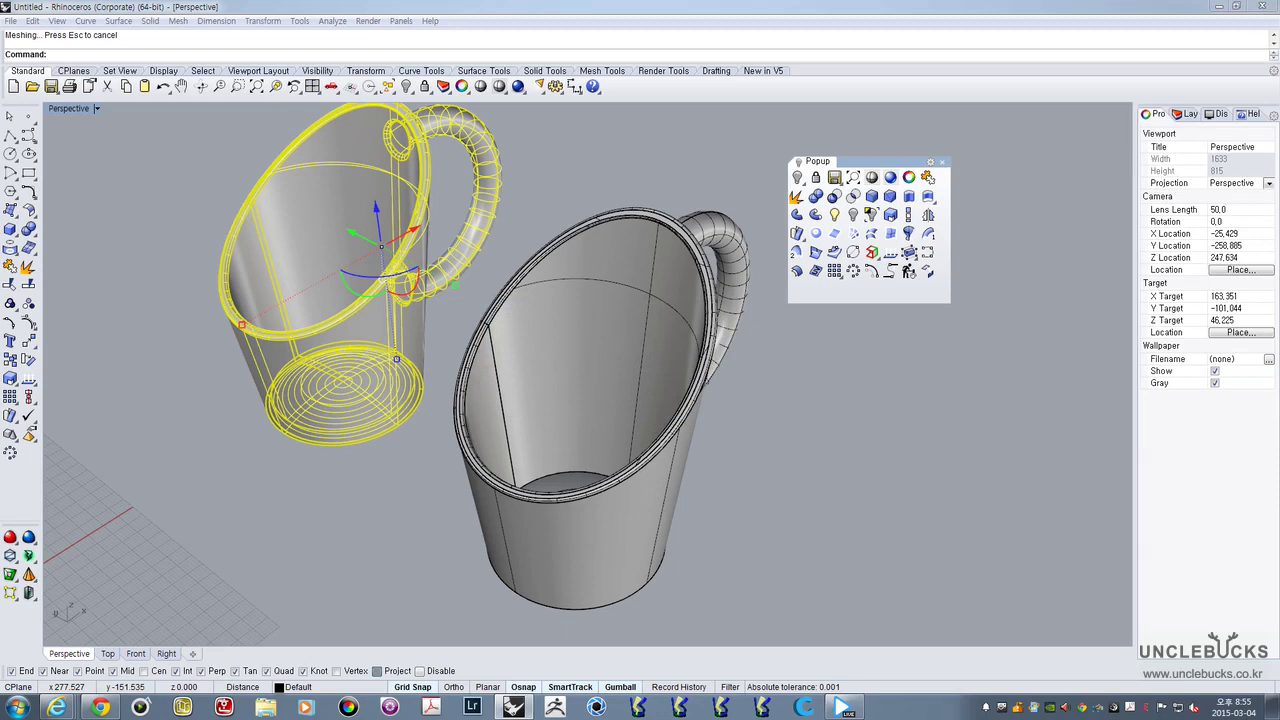
drag(1079, 231, 704, 234)
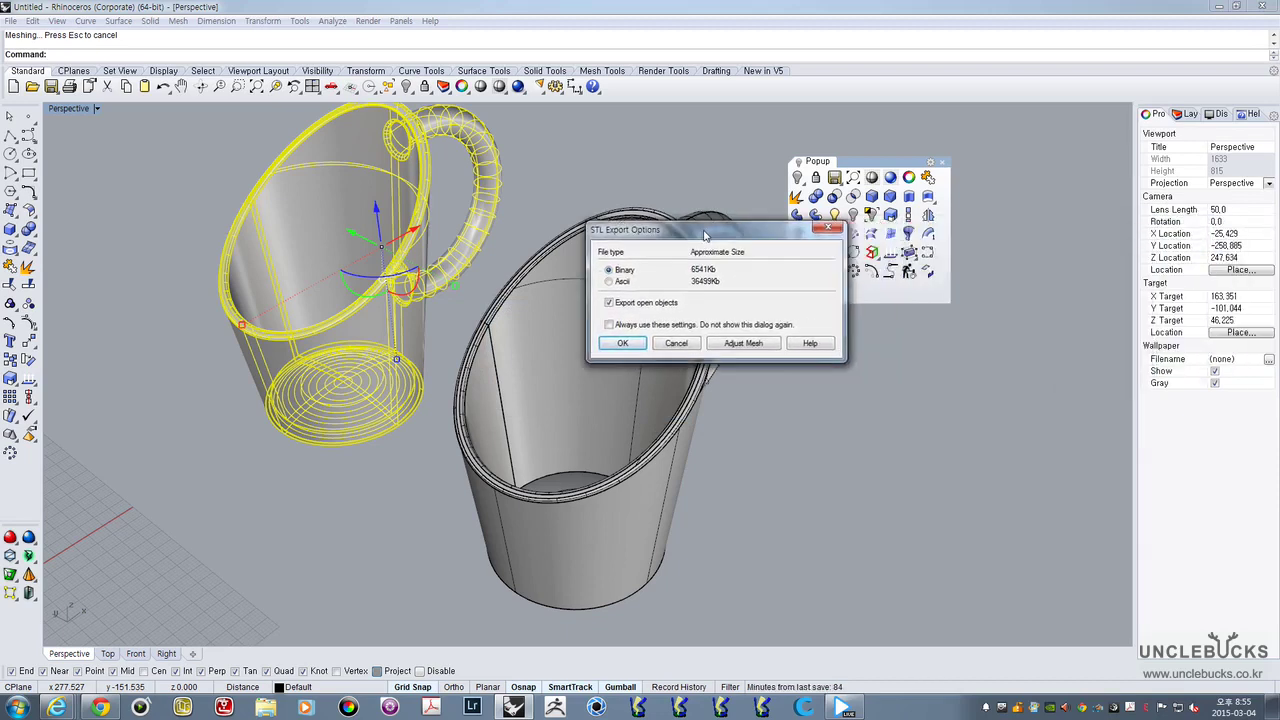
click(622, 343)
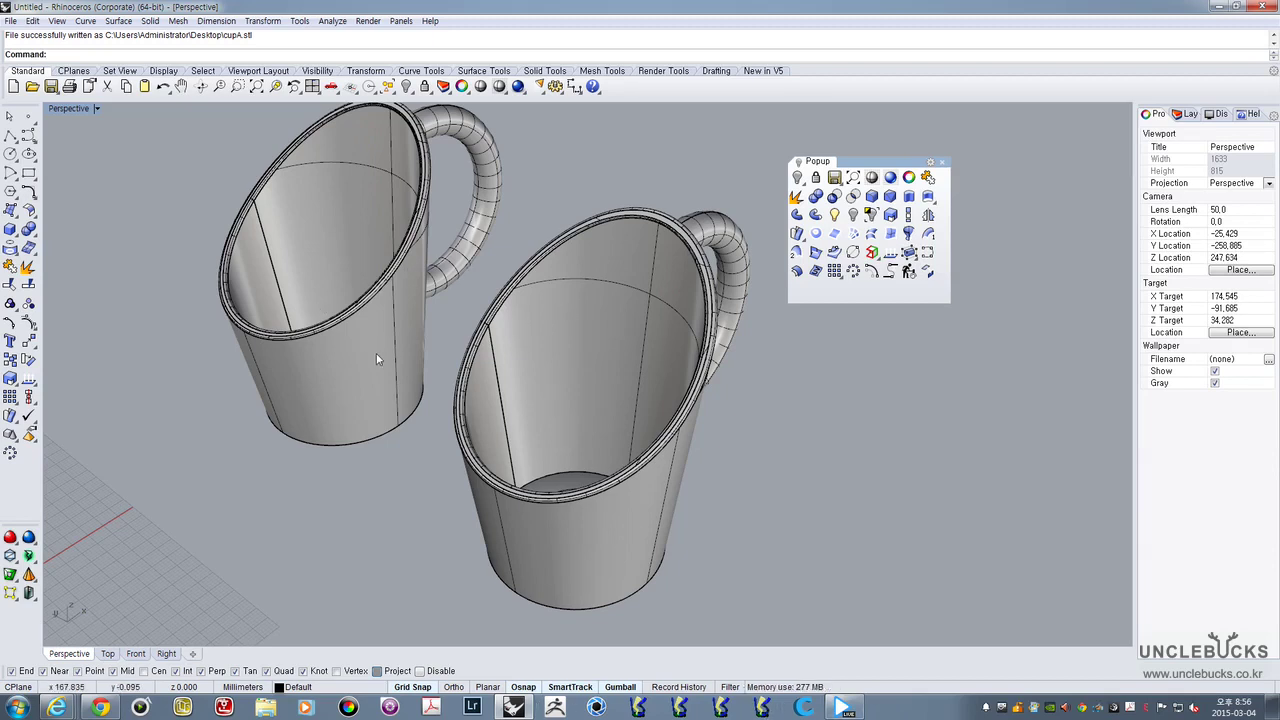
Switch to KISSlicer and load cupA.stl from the desktop folder
click(720, 707)
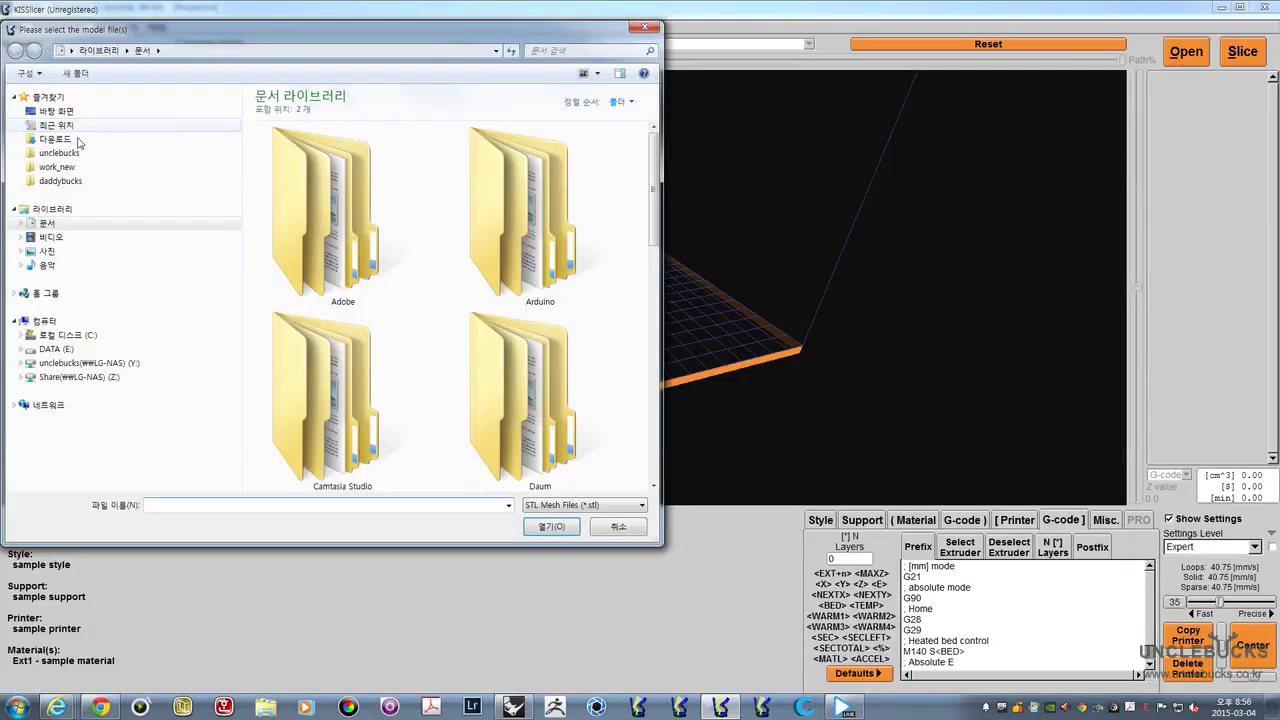
click(56, 111)
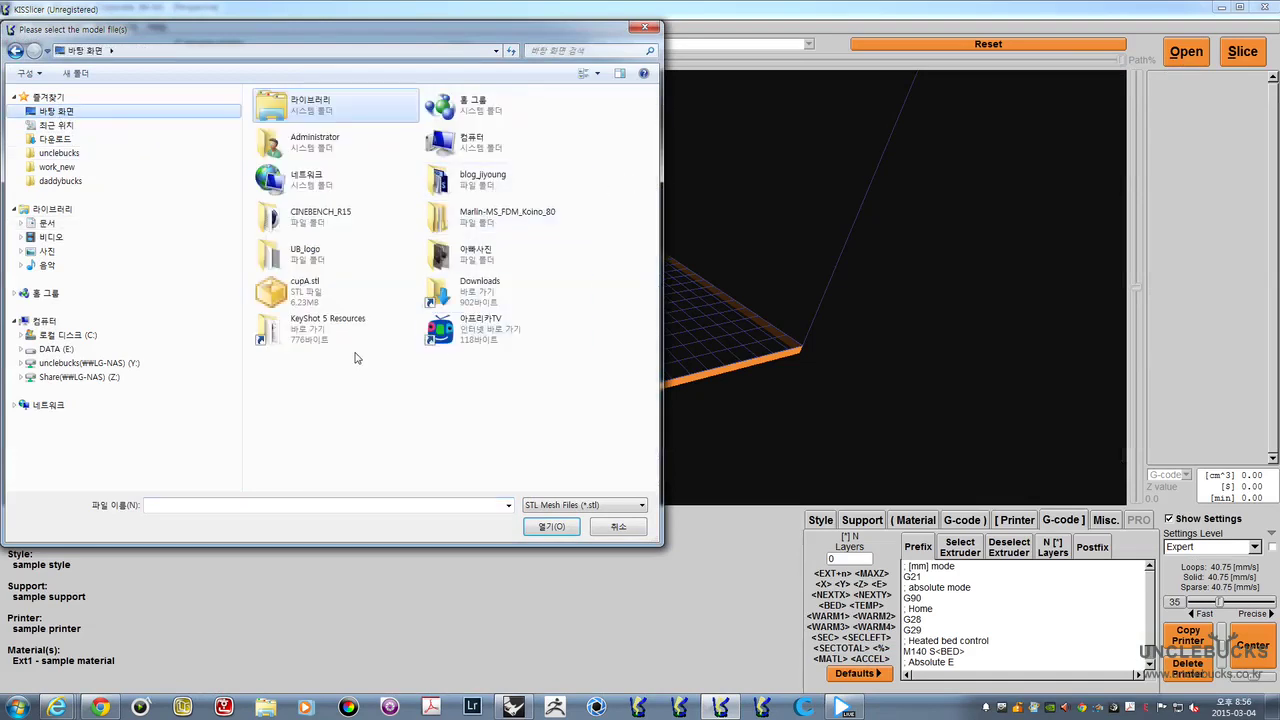
click(304, 290)
click(551, 526)
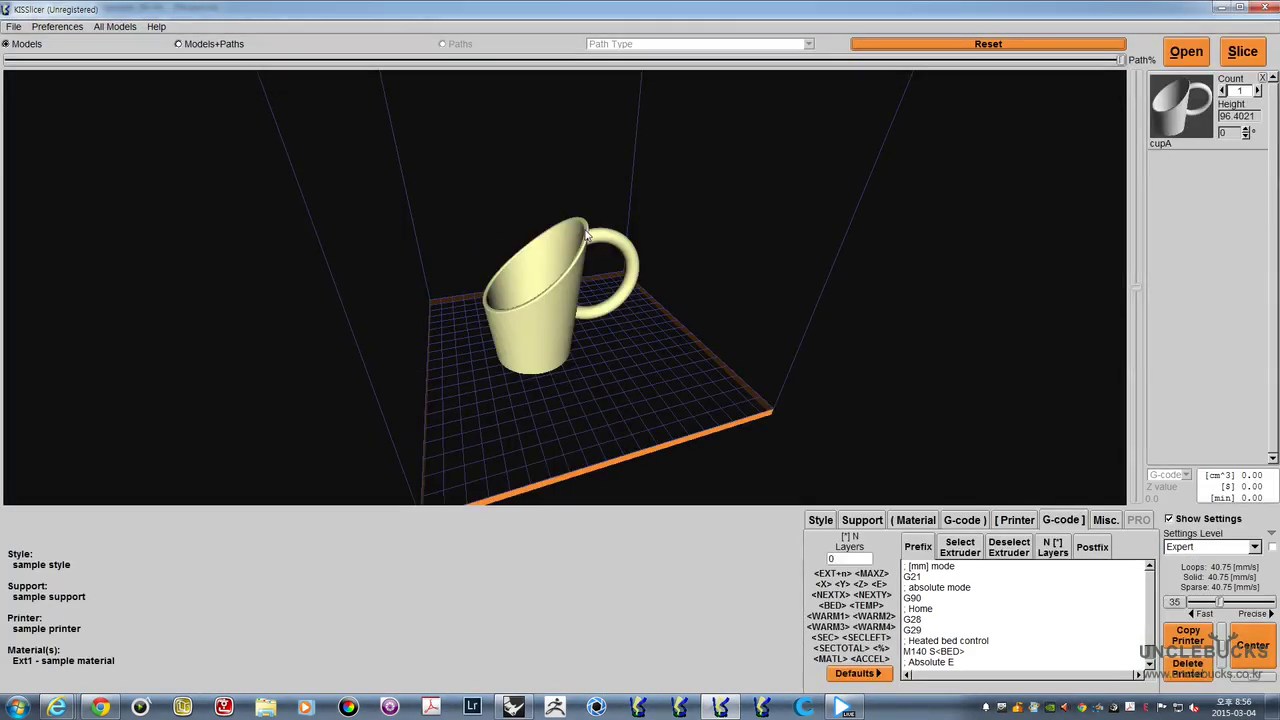
Examine the loaded cup from below and above, and set the display mode to Models+Paths
scroll(566, 275, up, 5)
drag(614, 380, 573, 374)
scroll(479, 365, up, 3)
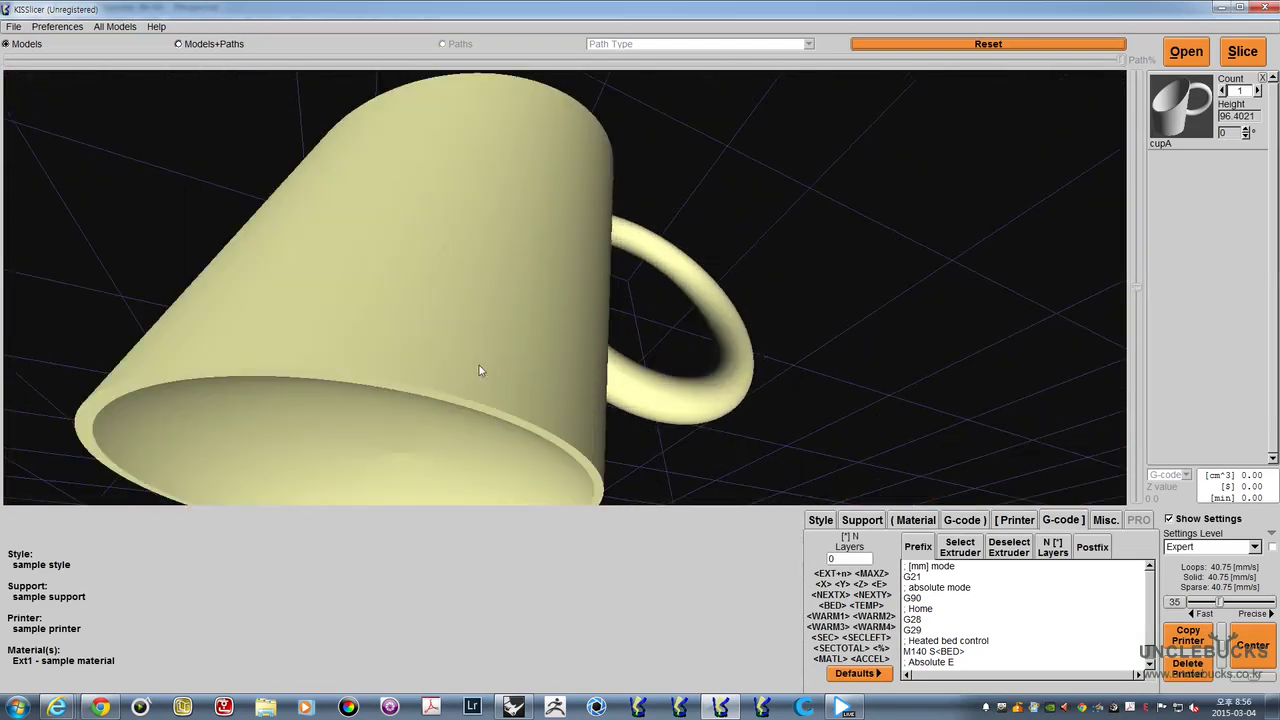
scroll(297, 329, down, 3)
drag(297, 329, 389, 132)
click(180, 44)
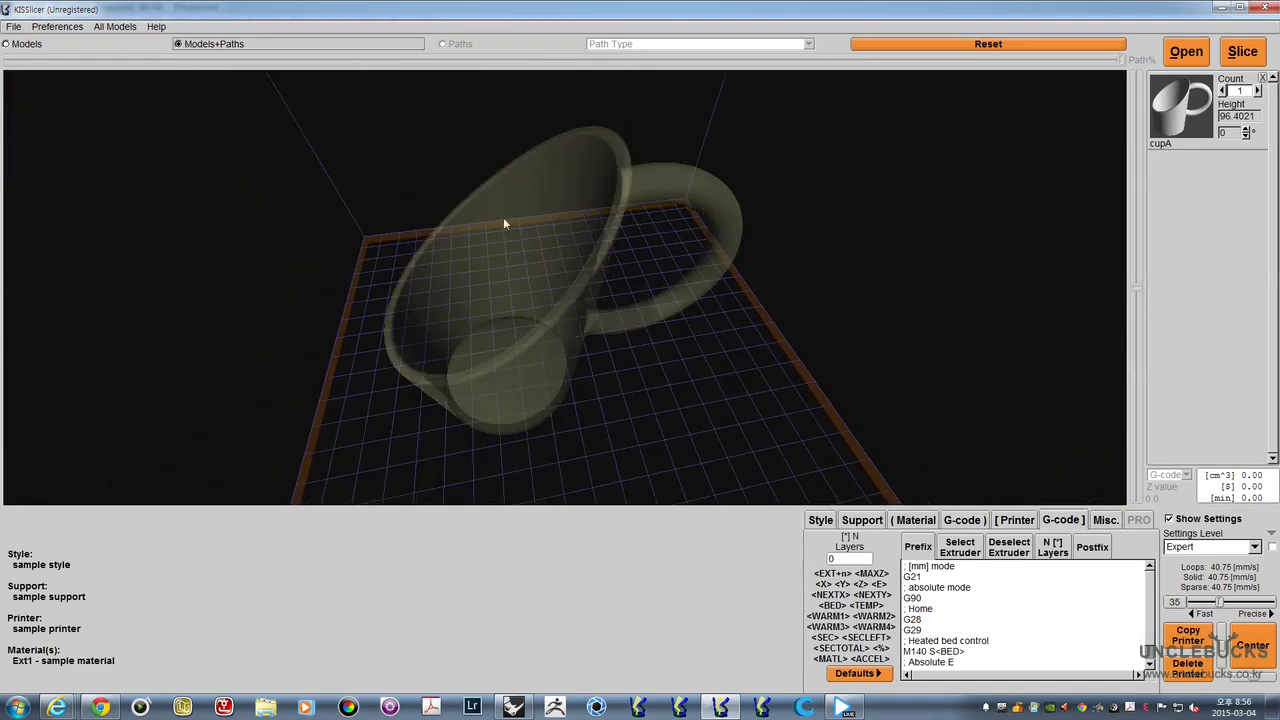
drag(503, 224, 688, 430)
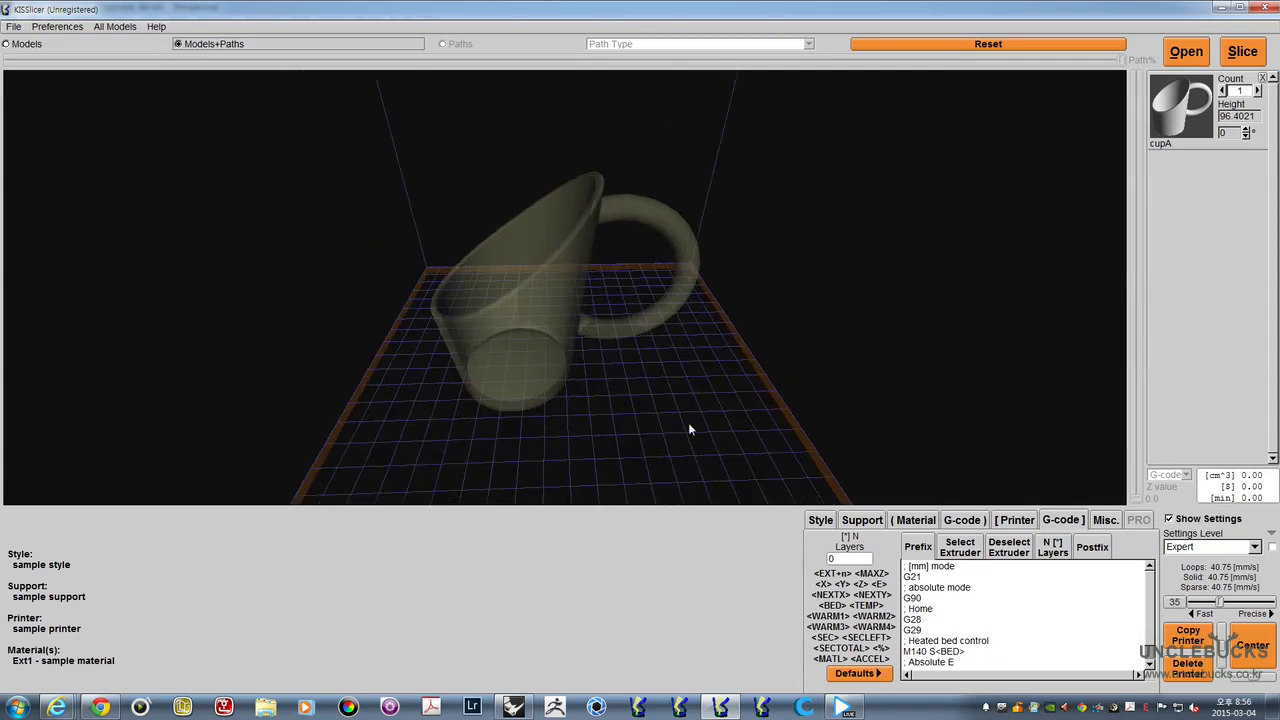
Set the infill of the sample style to 25.0%
click(822, 522)
drag(626, 344, 653, 323)
drag(925, 579, 838, 582)
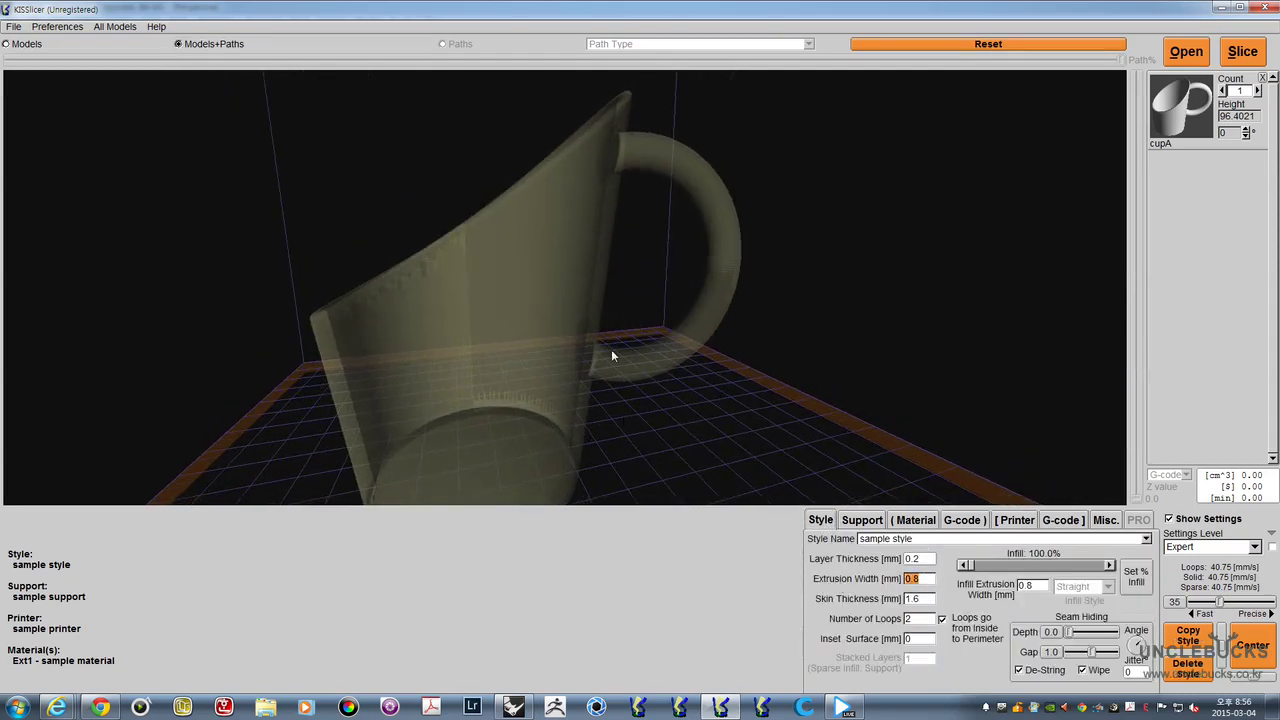
drag(613, 355, 640, 440)
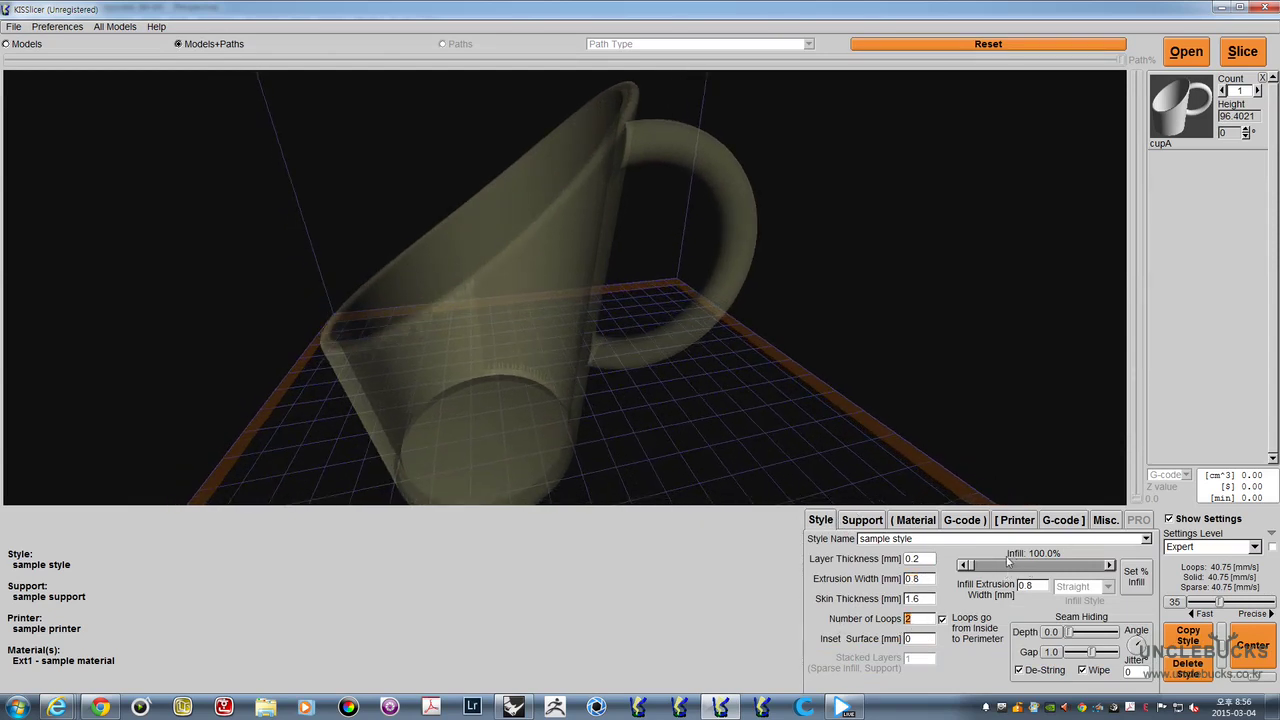
drag(740, 363, 663, 404)
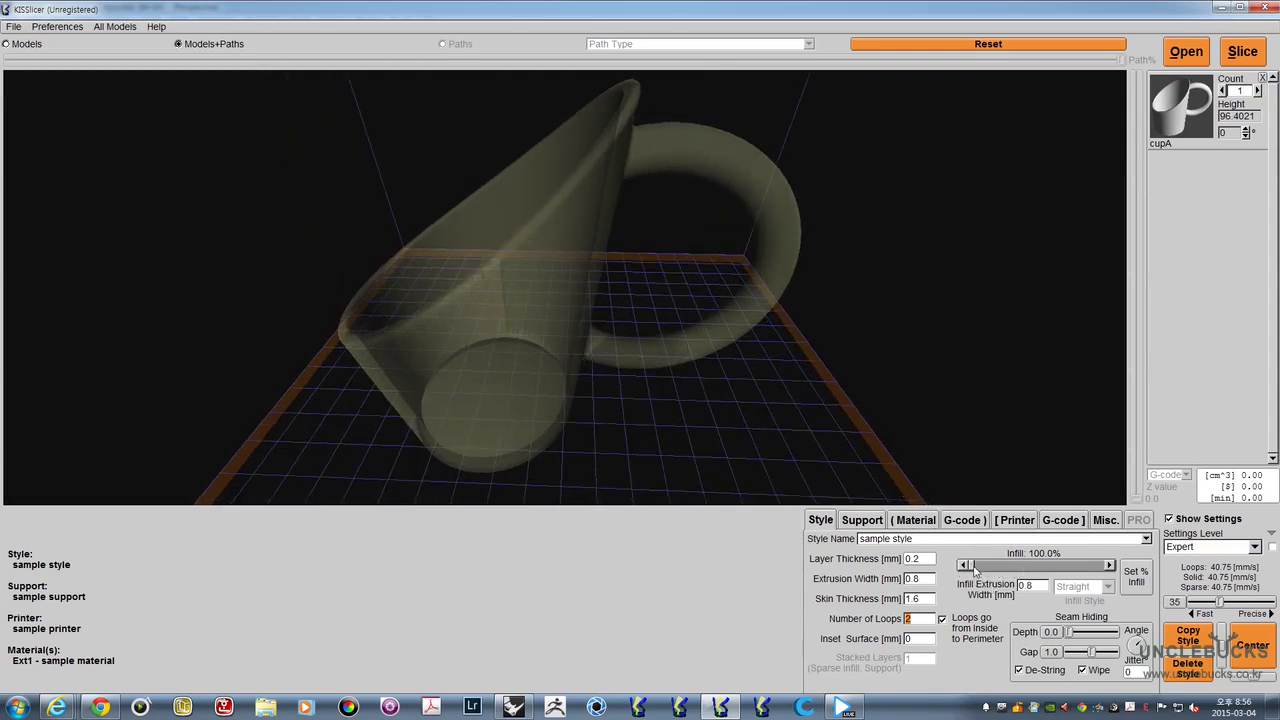
drag(975, 568, 1006, 573)
drag(792, 360, 804, 367)
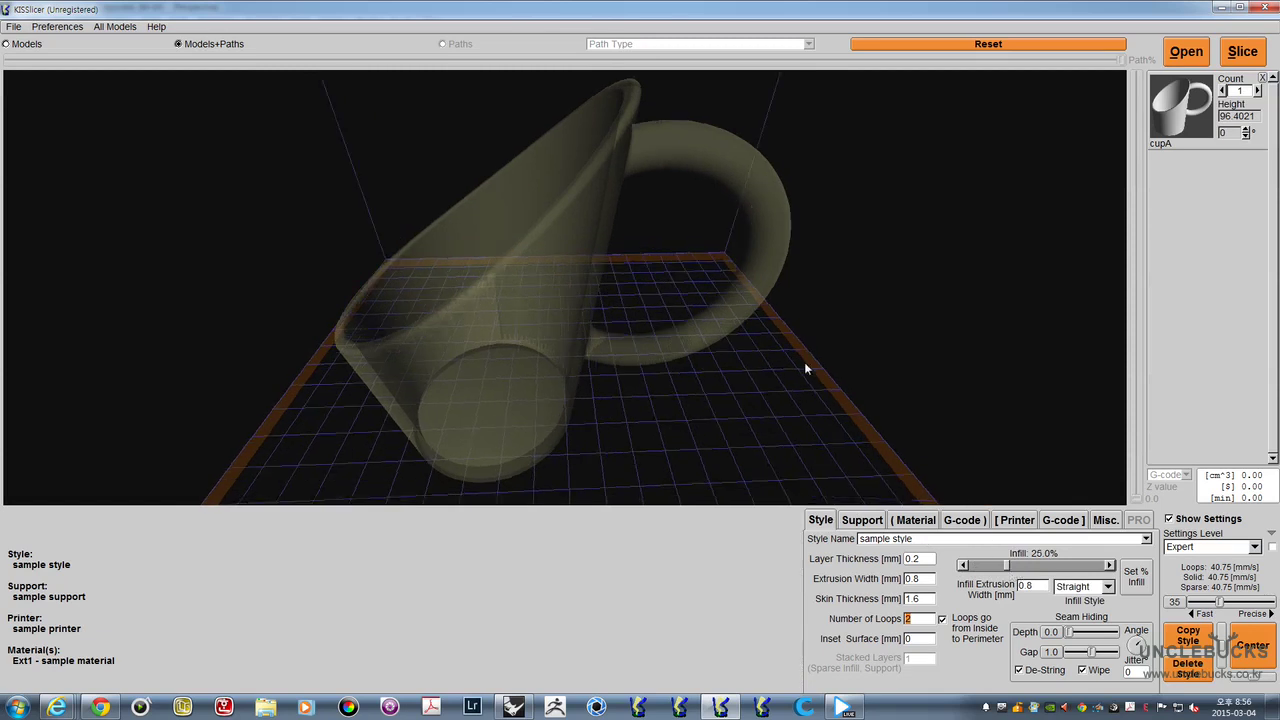
scroll(808, 374, down, 2)
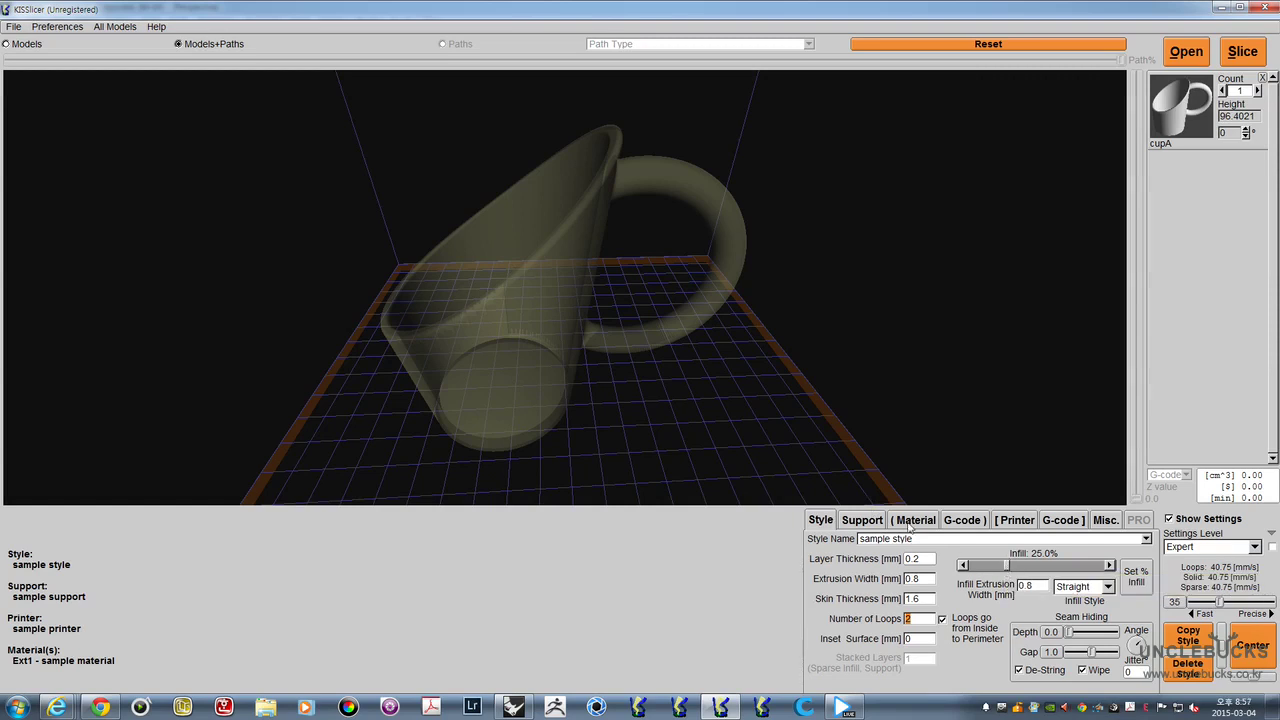
Review the Support, Material, Printer and G-code settings, including brim and temperature values, and recheck the Style settings
click(866, 521)
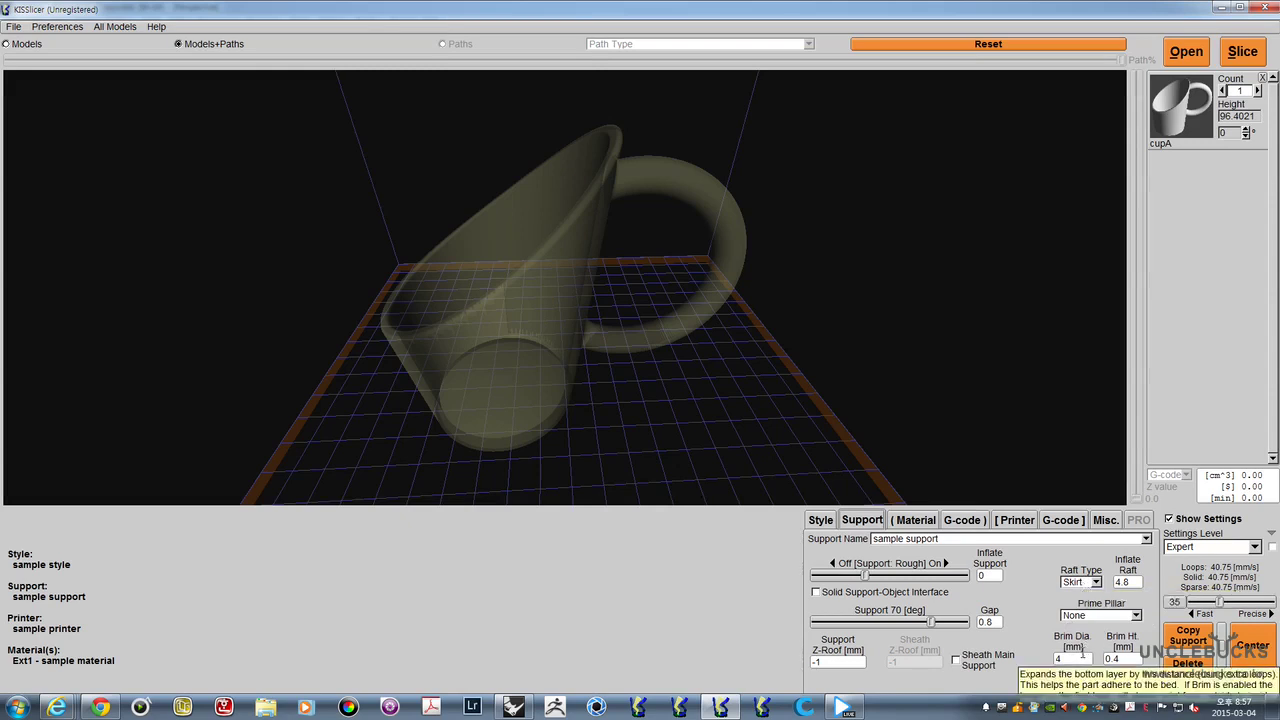
drag(772, 364, 930, 260)
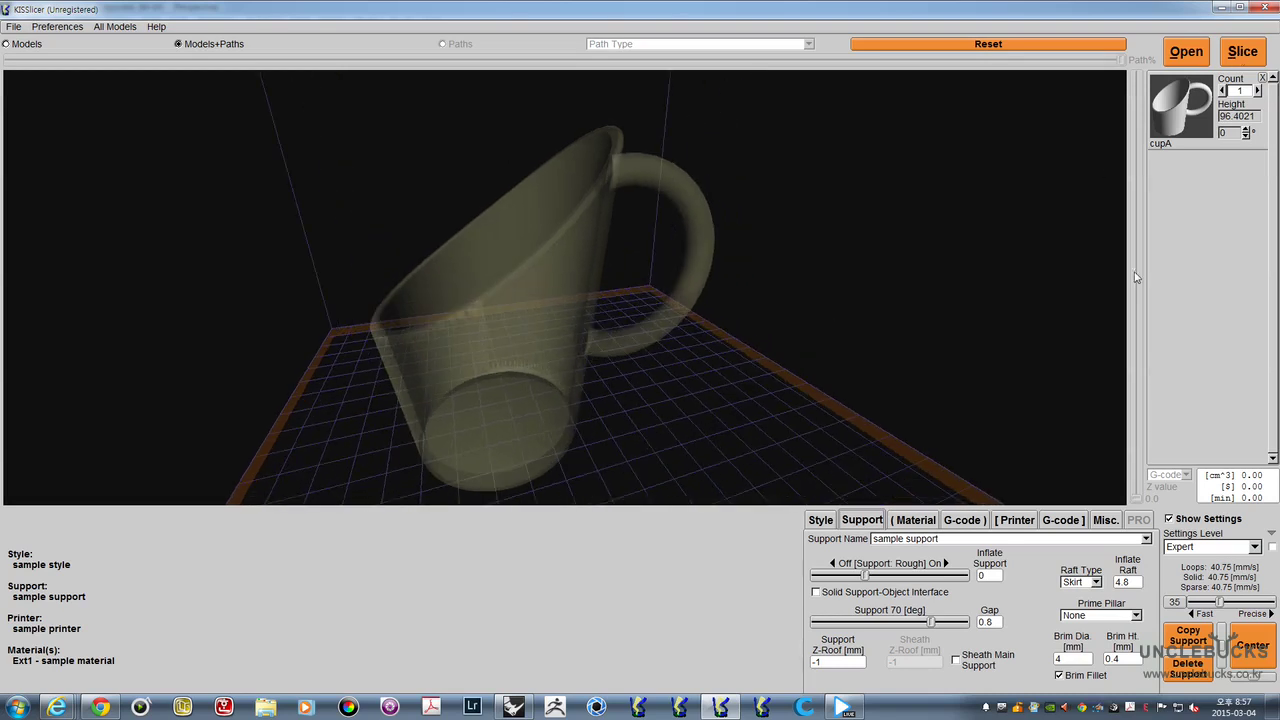
click(934, 521)
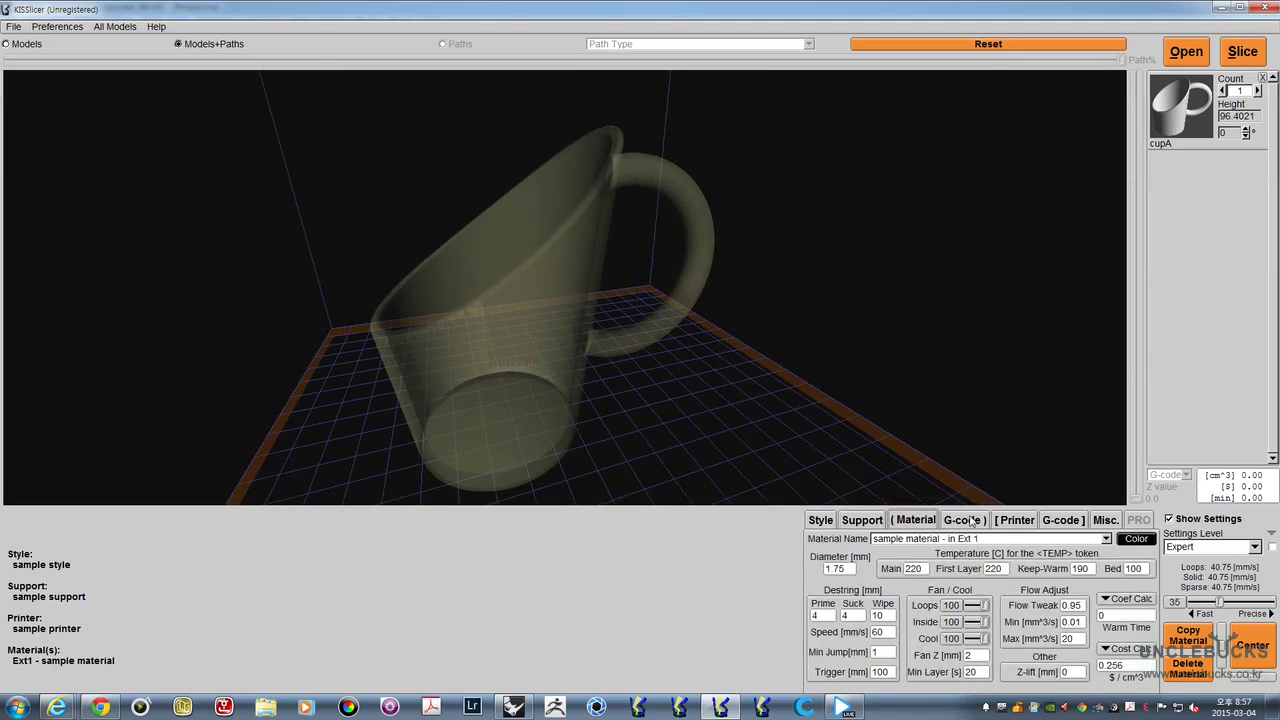
click(966, 520)
click(1016, 521)
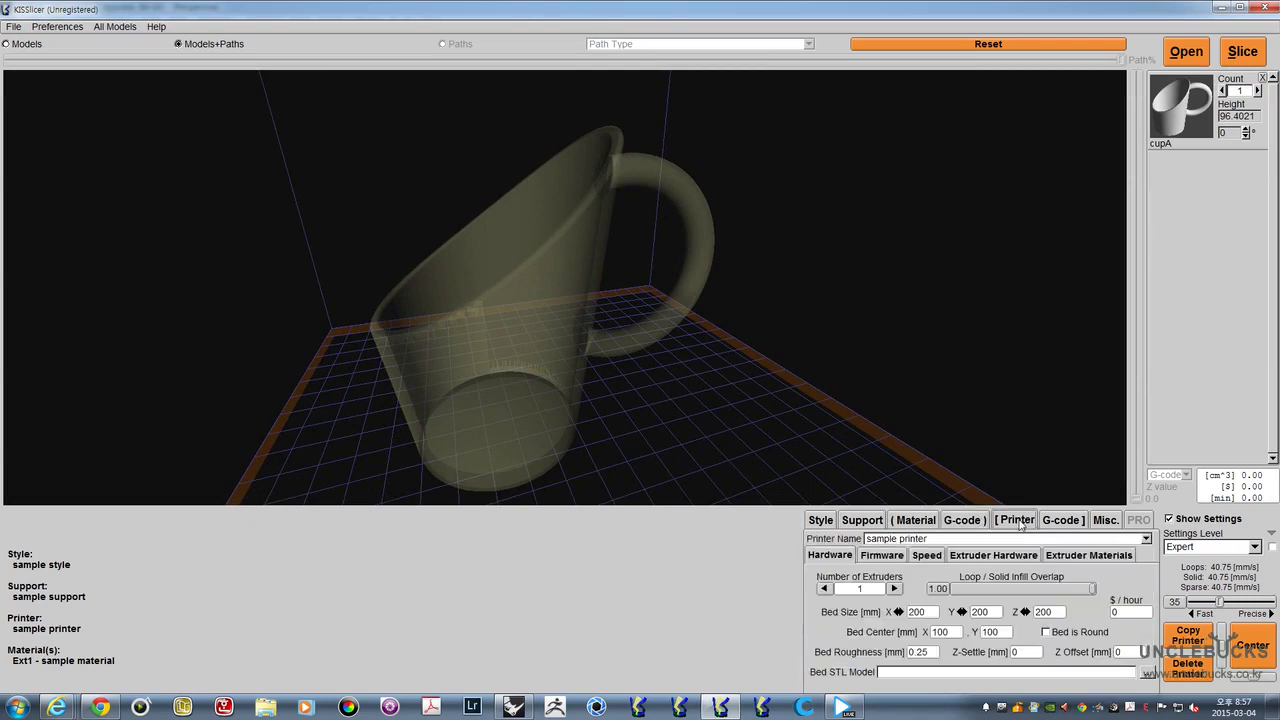
click(1062, 520)
click(1014, 520)
click(914, 520)
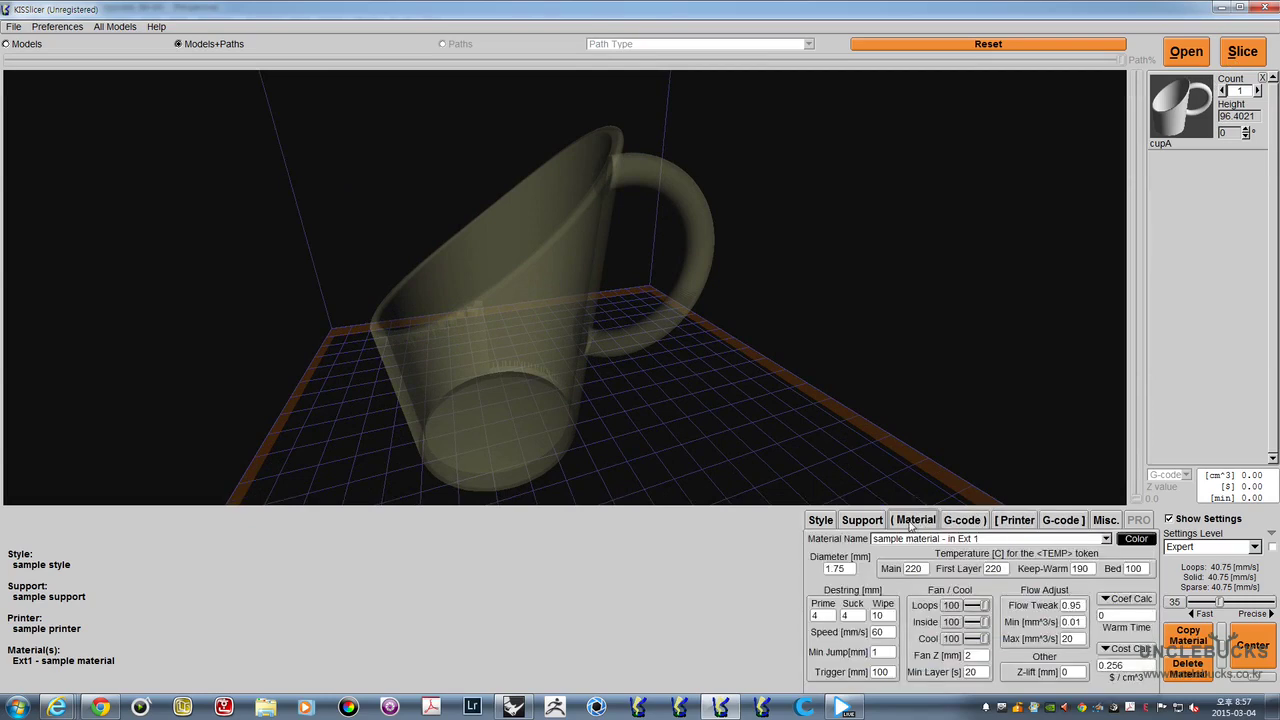
click(862, 521)
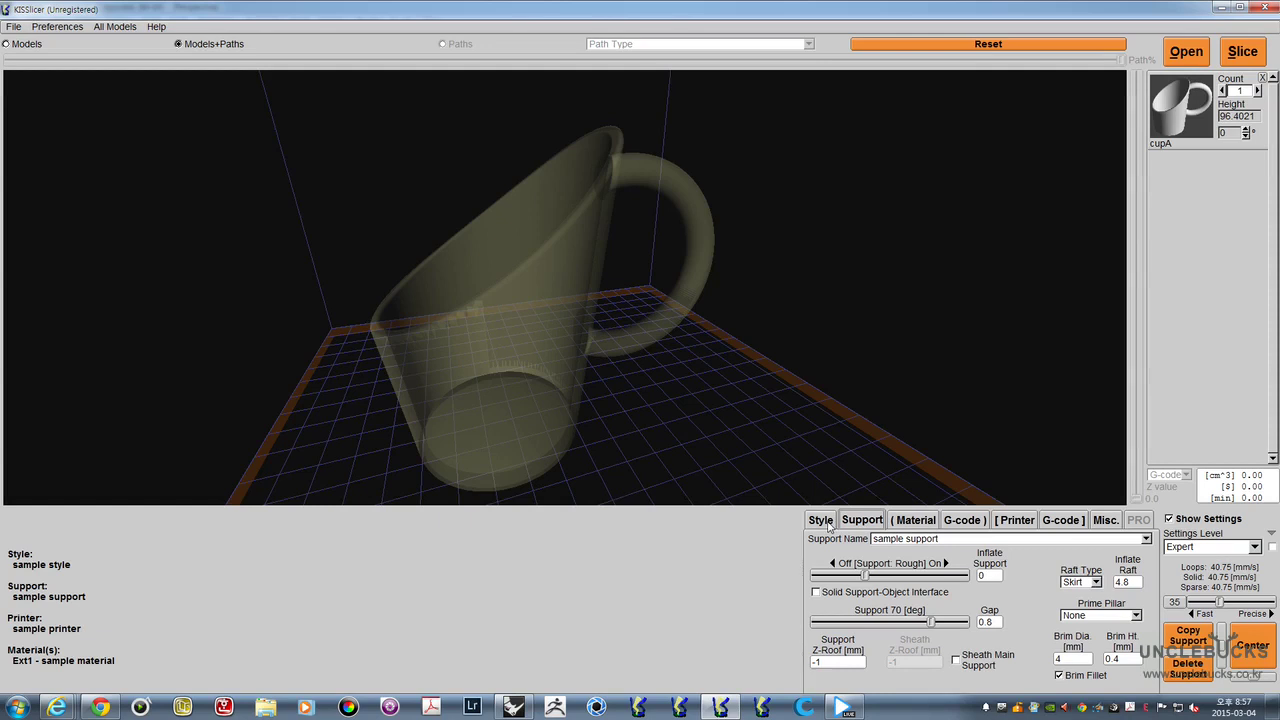
click(822, 521)
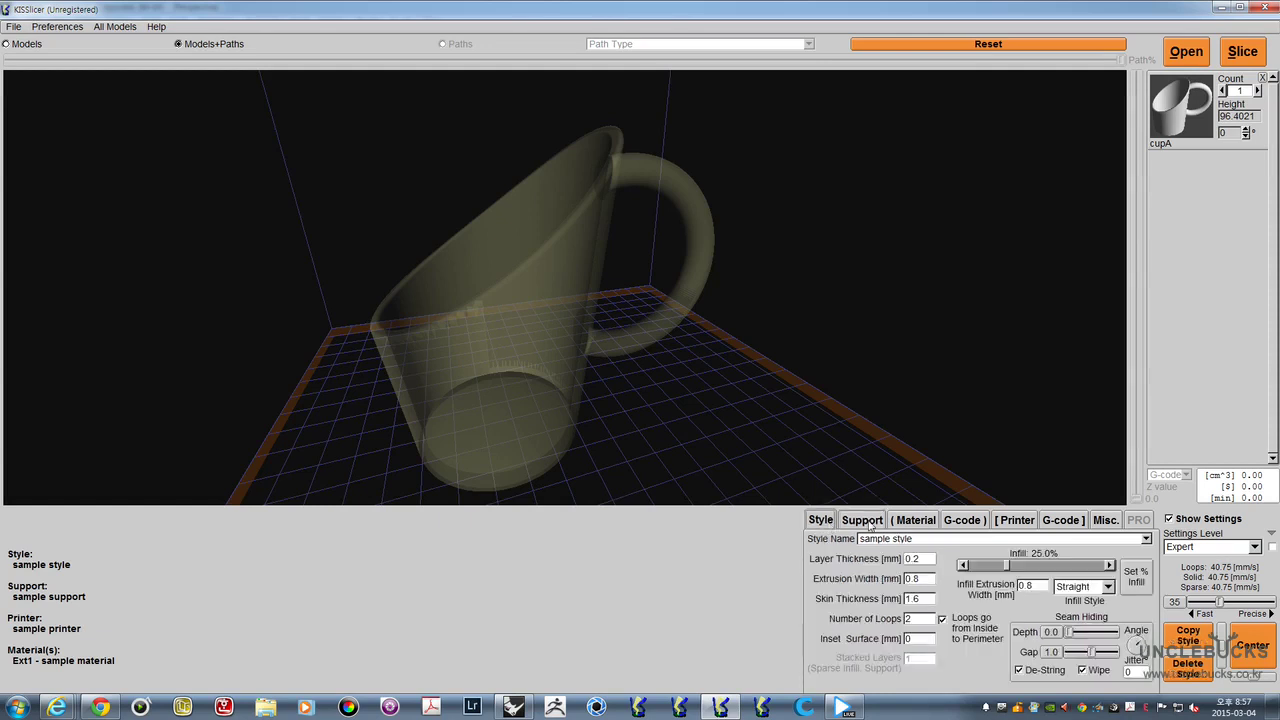
Return to the Support settings and start slicing the cup
click(869, 522)
drag(514, 384, 840, 271)
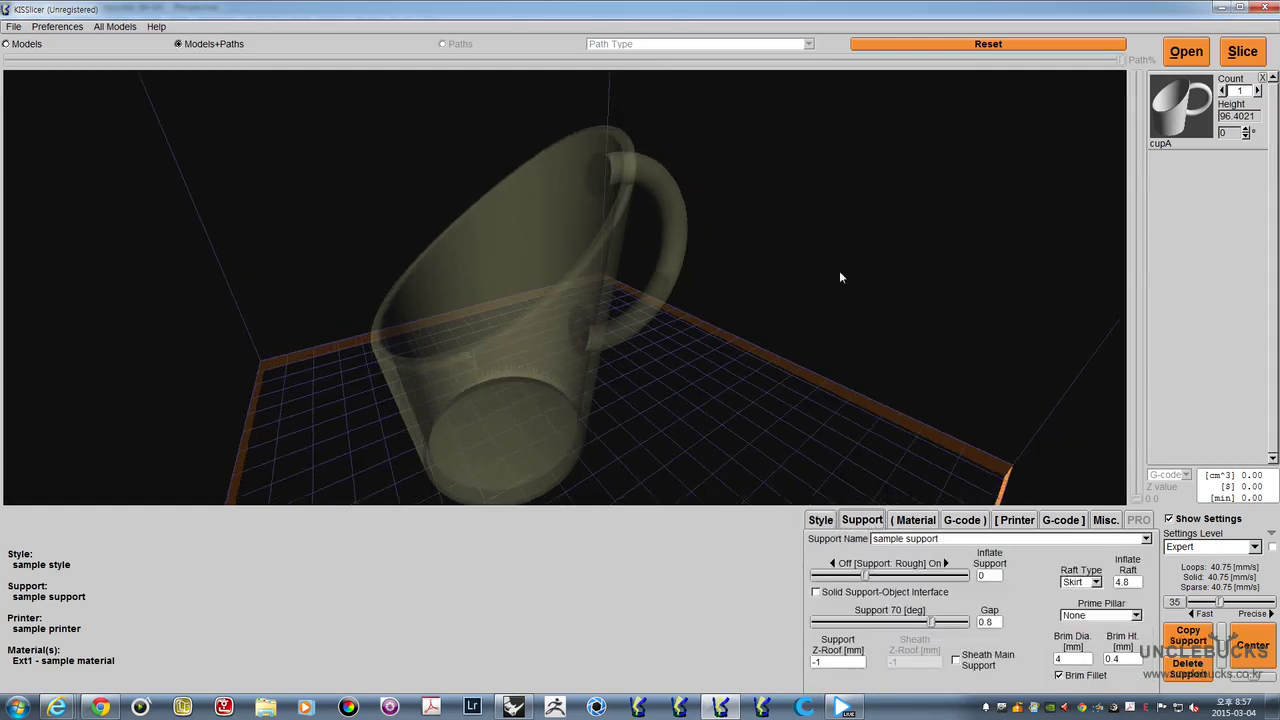
click(1241, 55)
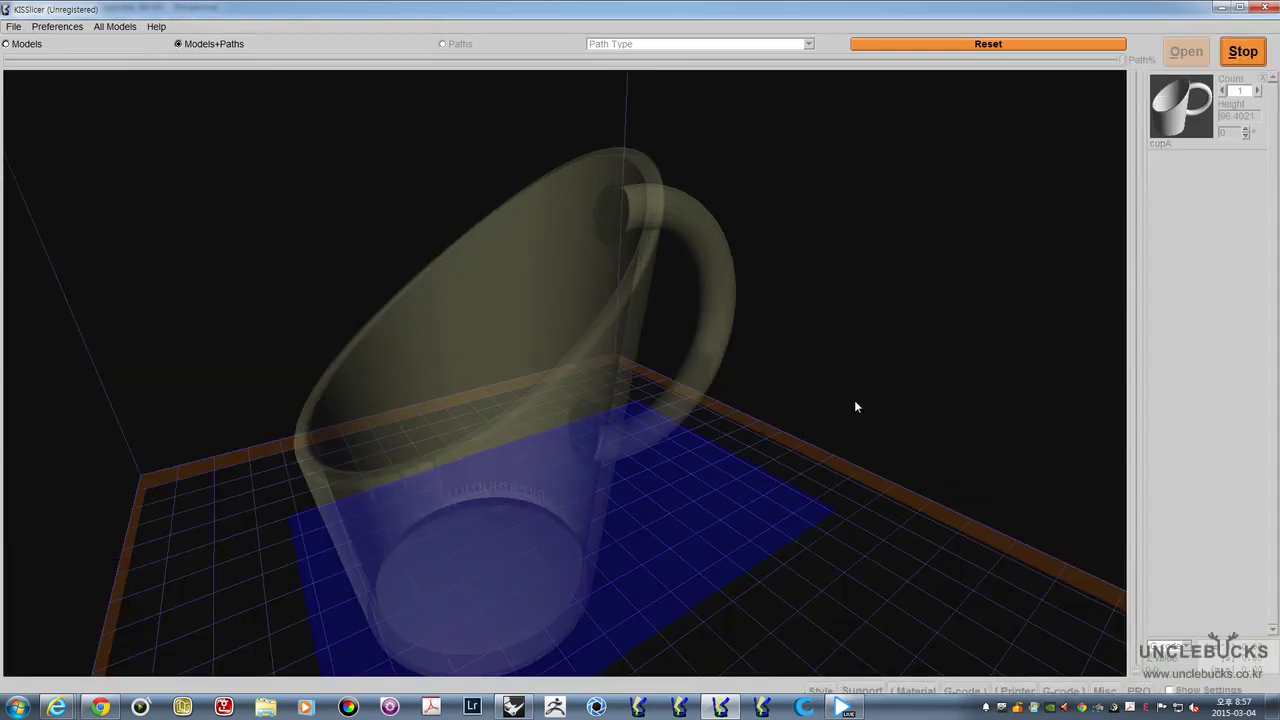
Switch to Rhinoceros, select the trimmed cup and isolate it in a maximized Front view by hiding all other objects
click(516, 708)
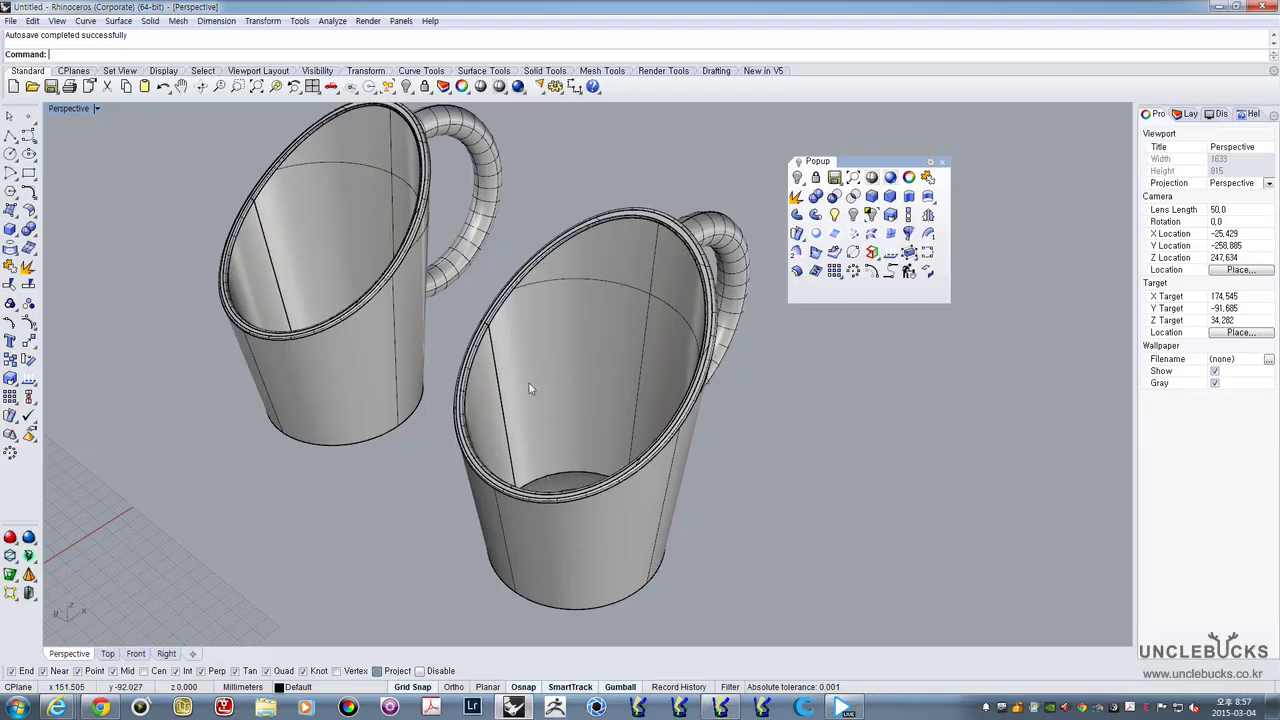
right_drag(503, 370, 622, 236)
click(436, 407)
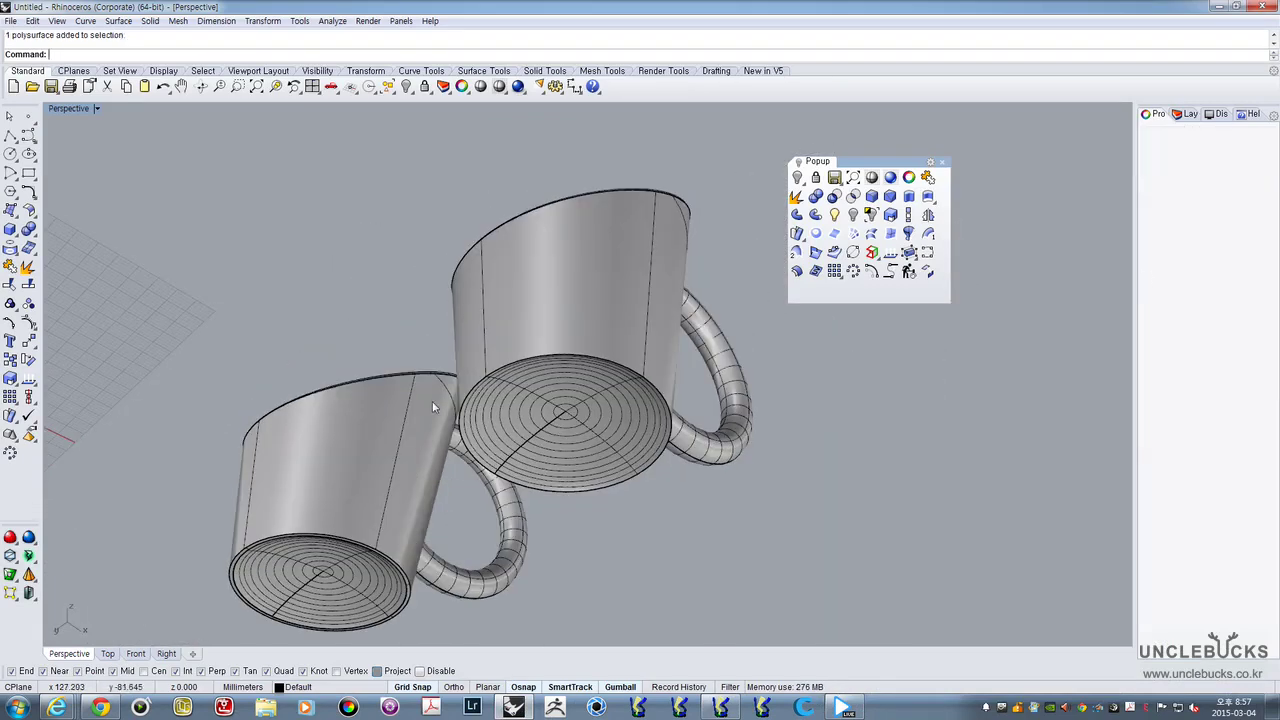
double_click(59, 108)
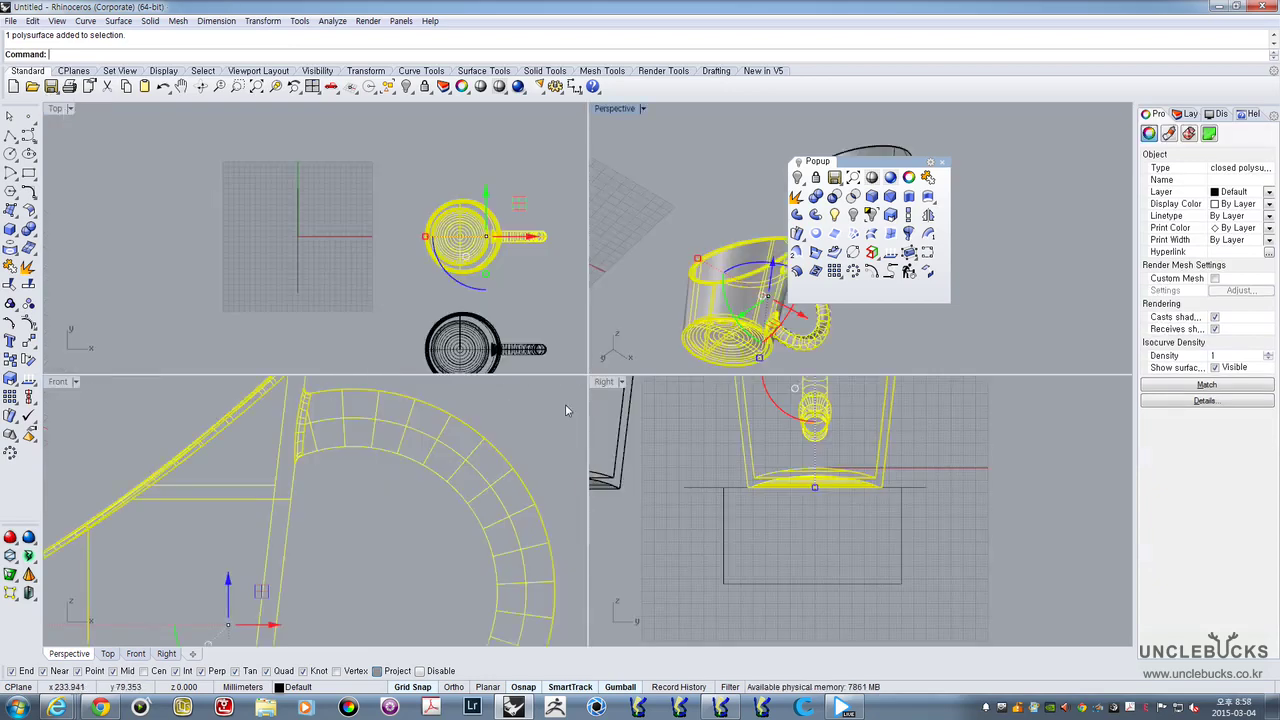
double_click(62, 383)
scroll(437, 309, down, 10)
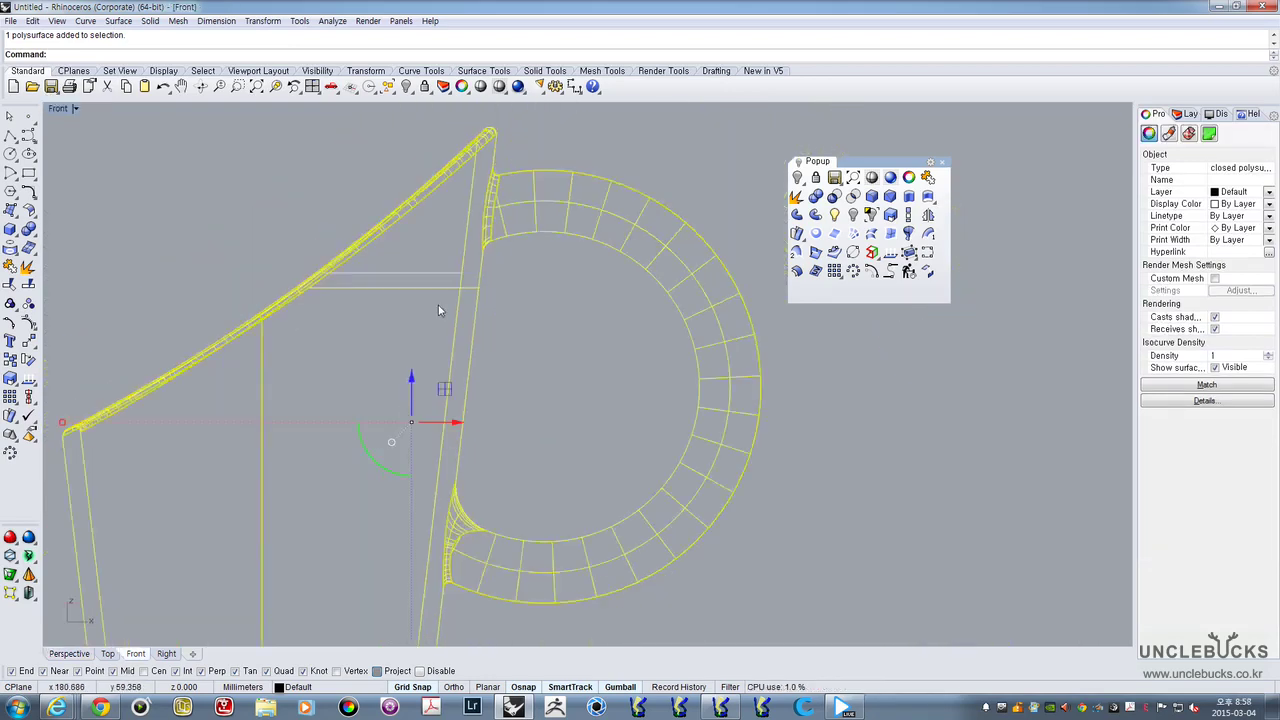
right_drag(480, 349, 496, 272)
scroll(531, 443, up, 3)
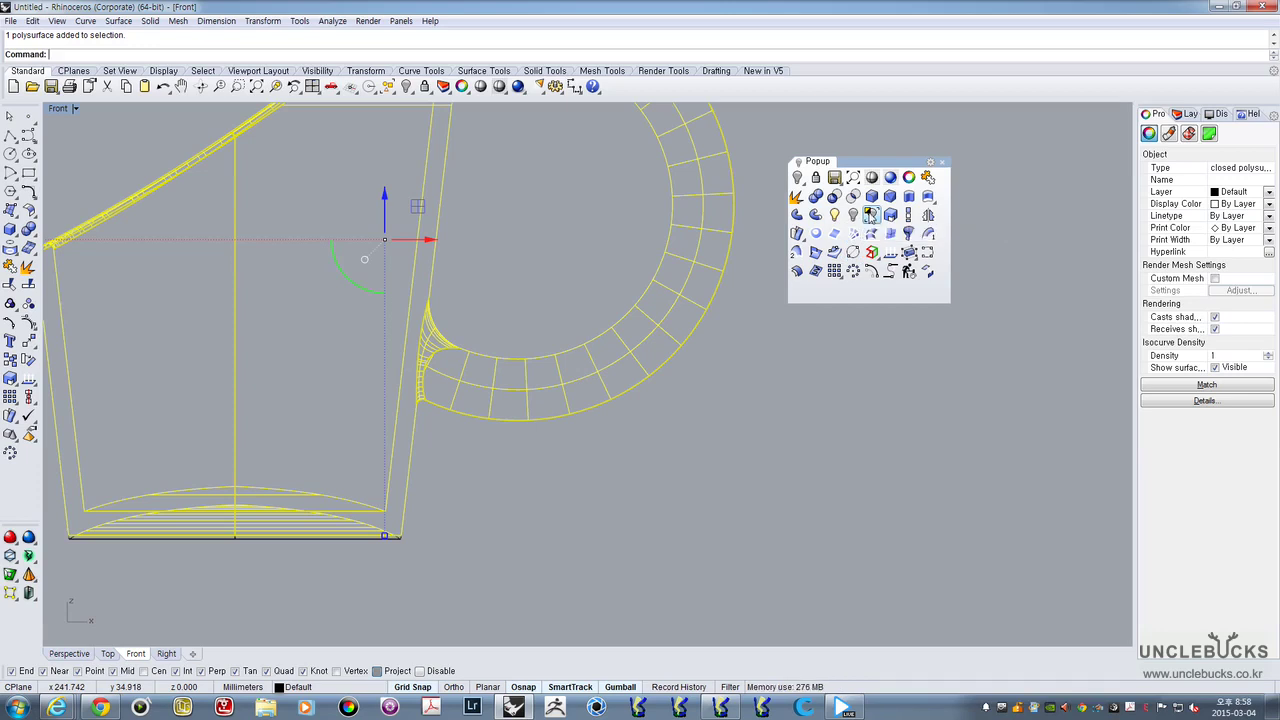
click(870, 214)
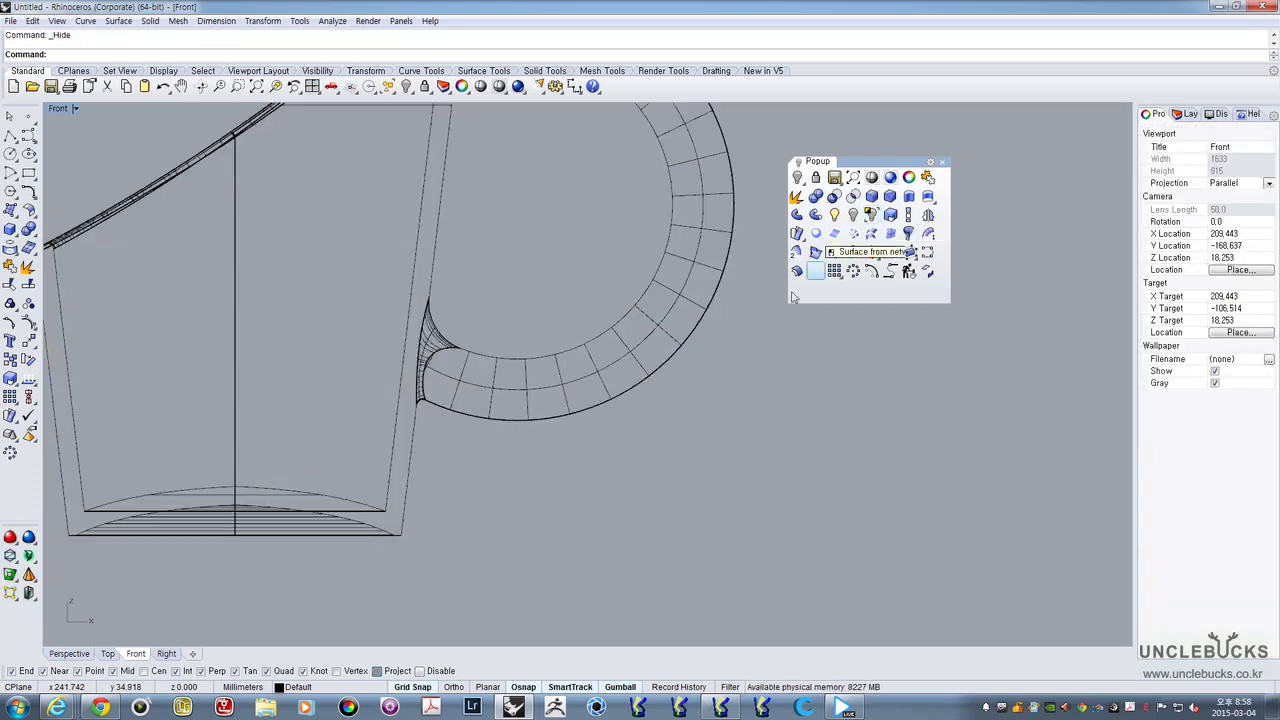
Draw a circle in the Top view centred on the handle's axis beside the cup wall, slightly wider than the handle tube
click(507, 404)
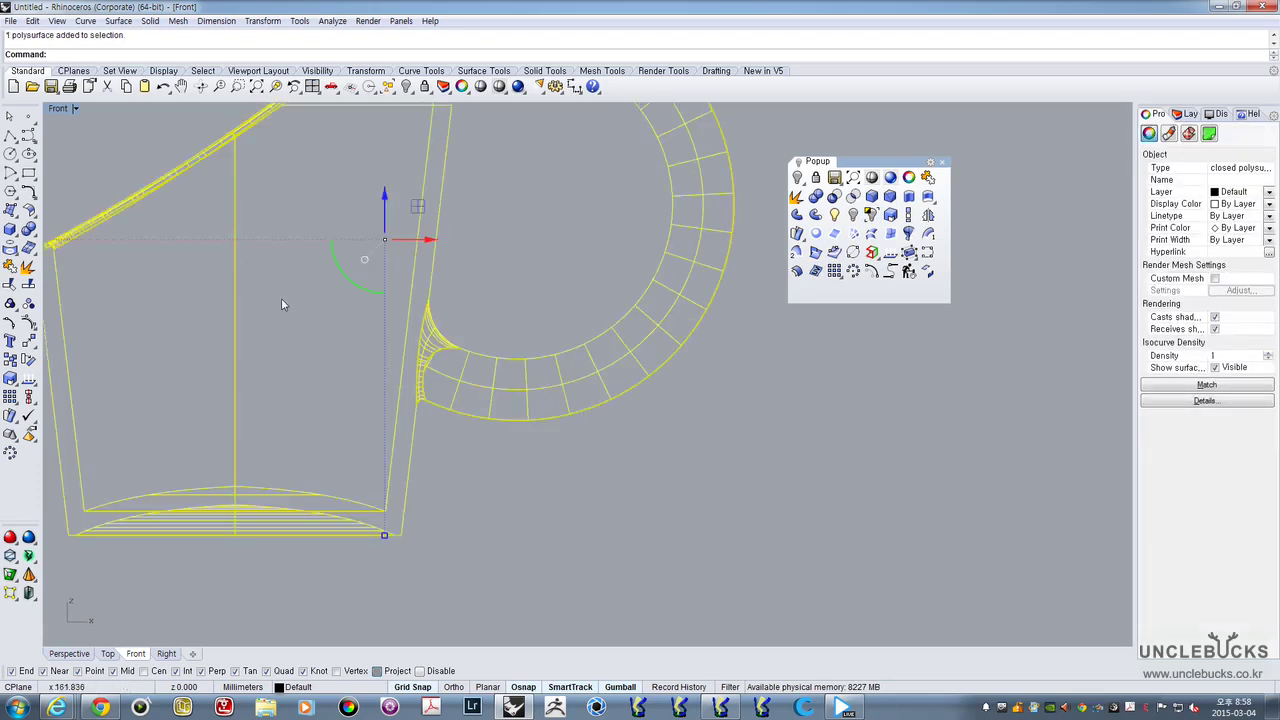
click(10, 155)
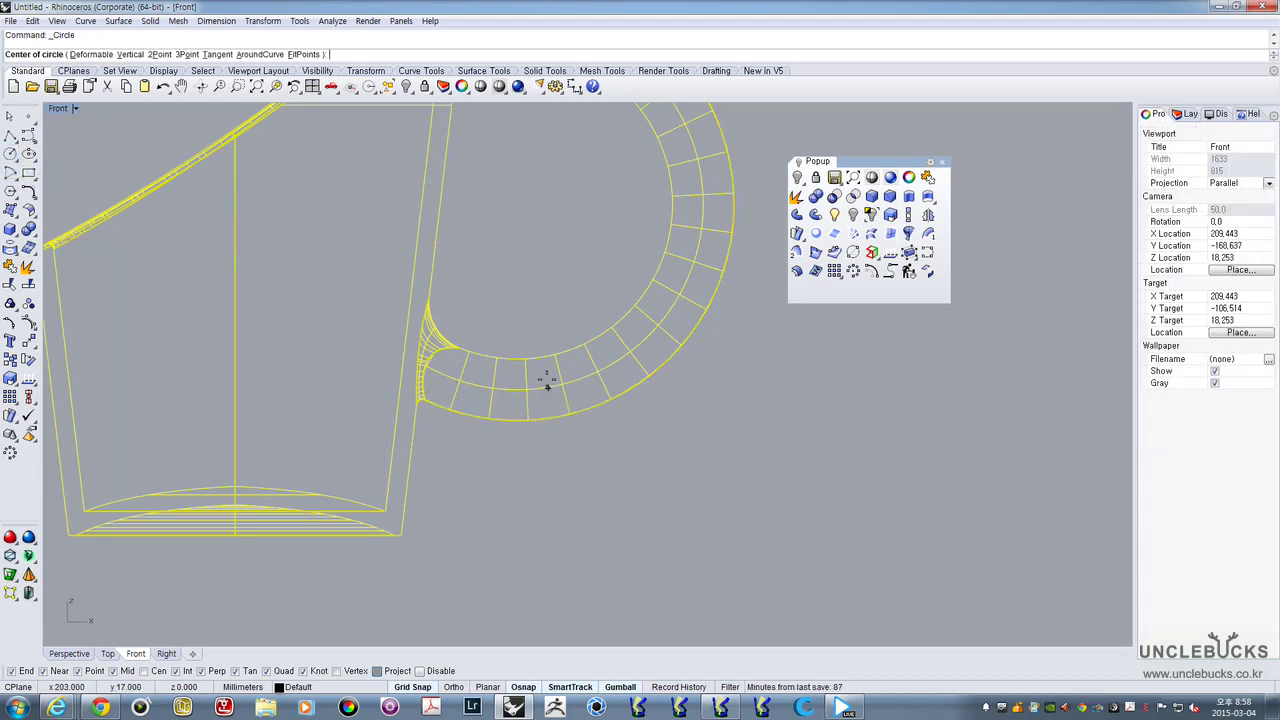
right_drag(547, 380, 528, 510)
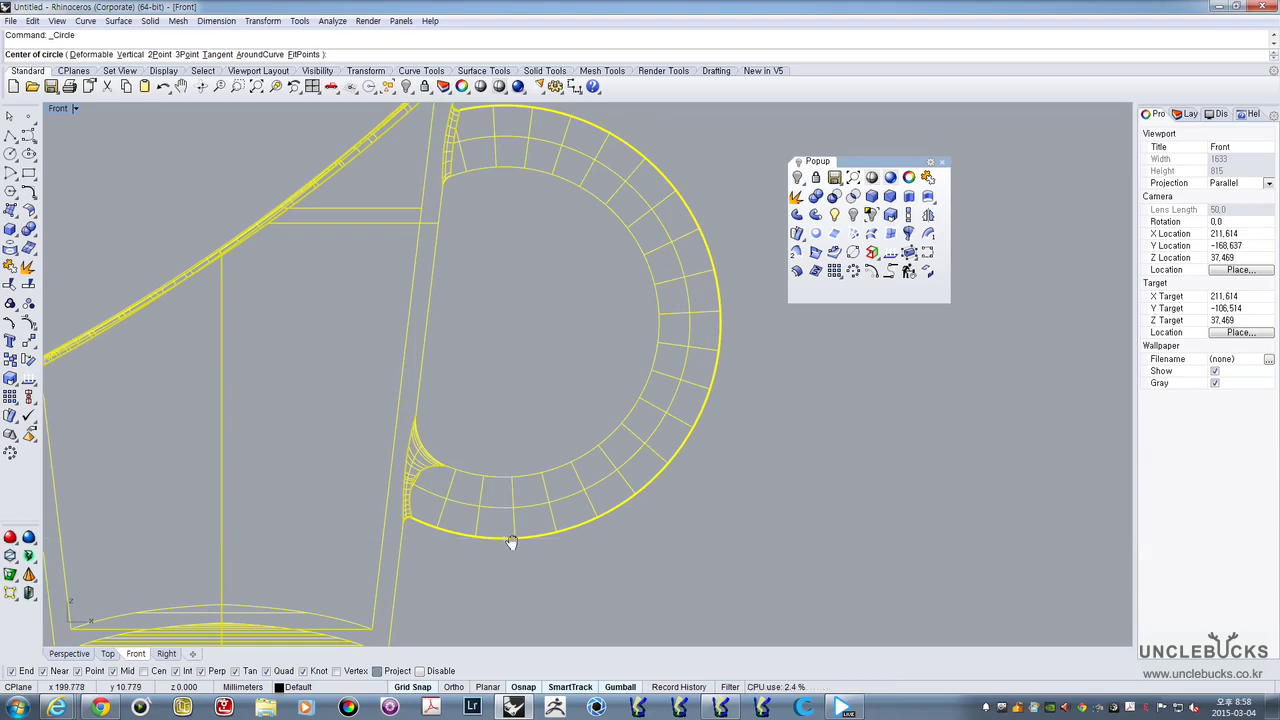
right_drag(509, 543, 528, 421)
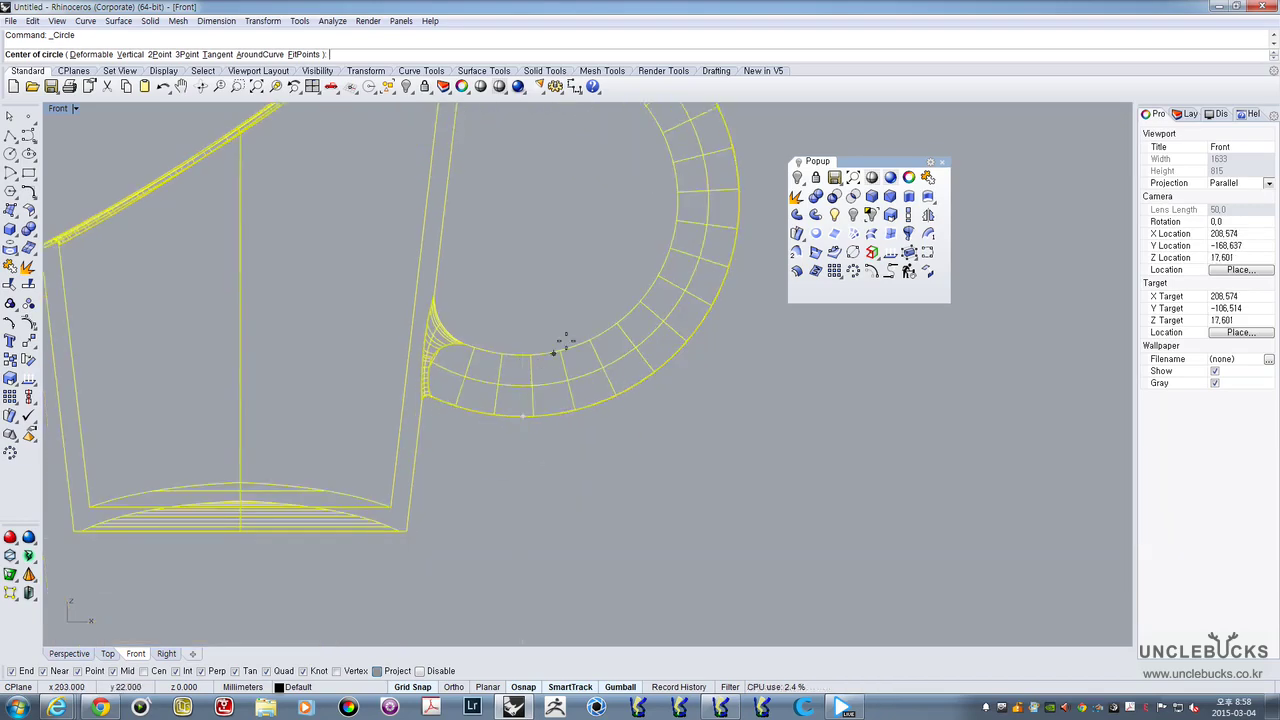
right_drag(560, 343, 546, 517)
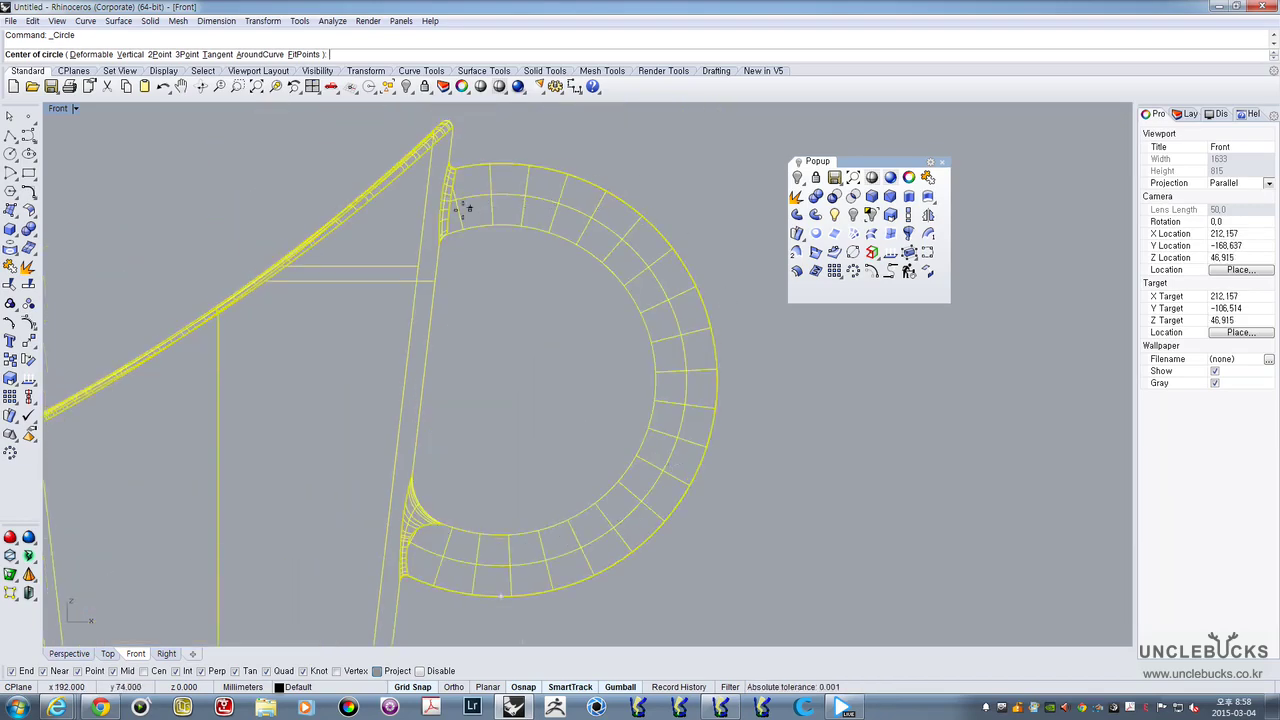
right_drag(560, 520, 536, 341)
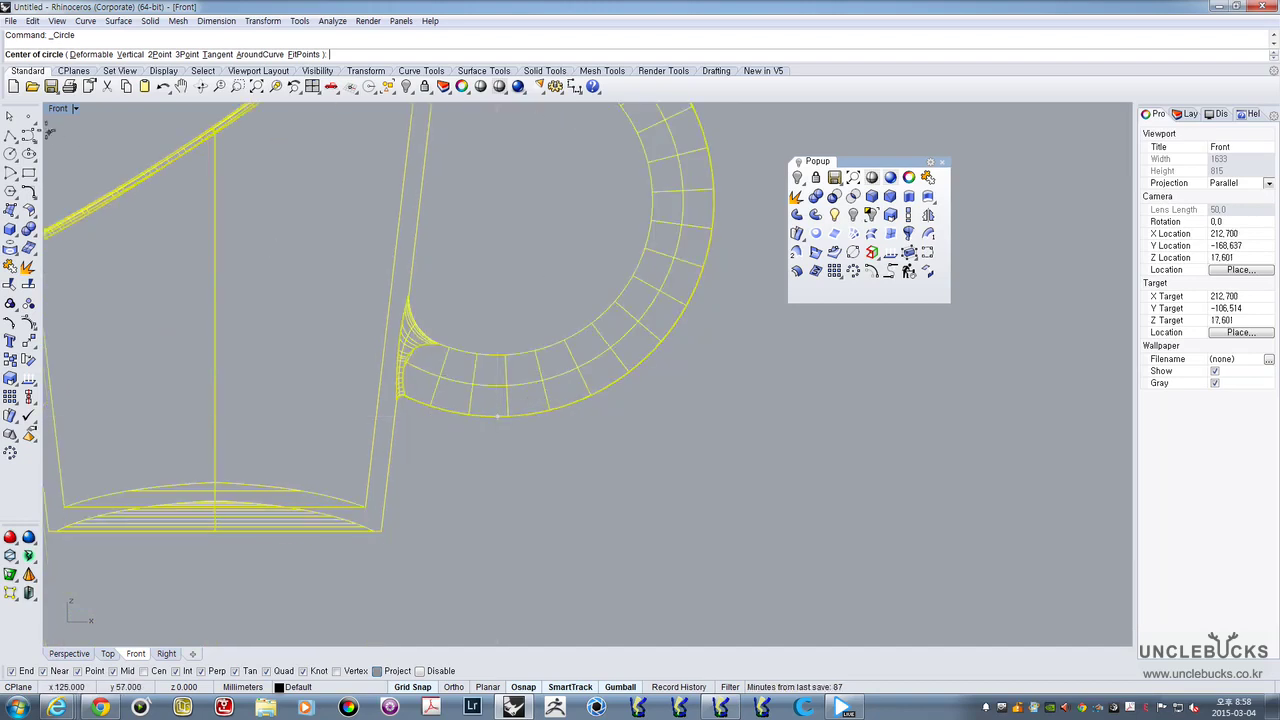
double_click(57, 110)
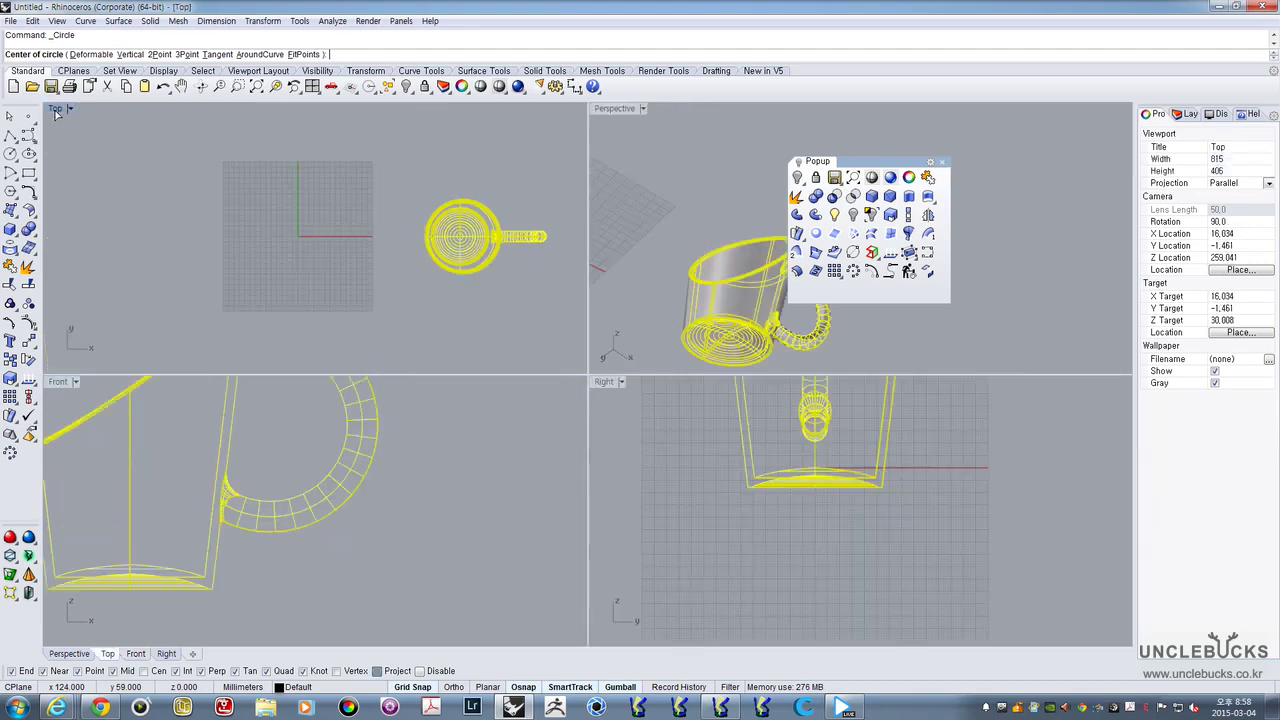
double_click(55, 109)
scroll(688, 397, up, 8)
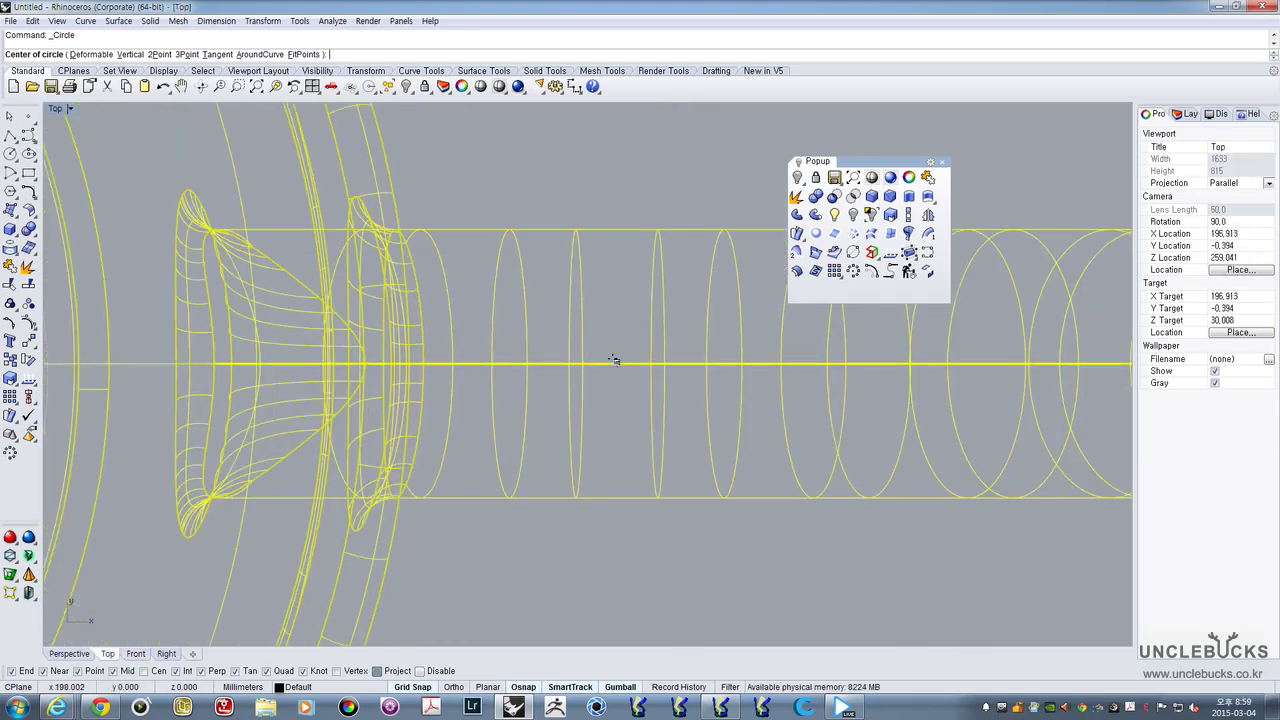
click(617, 362)
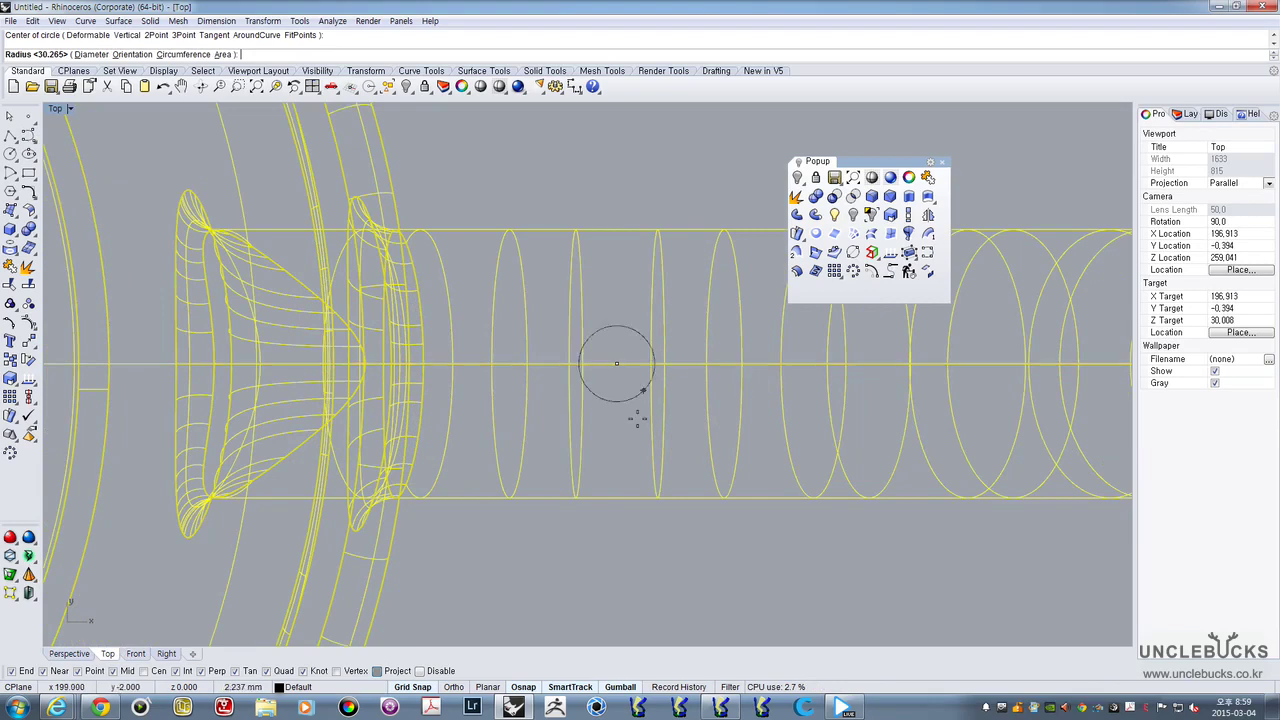
click(616, 548)
click(616, 548)
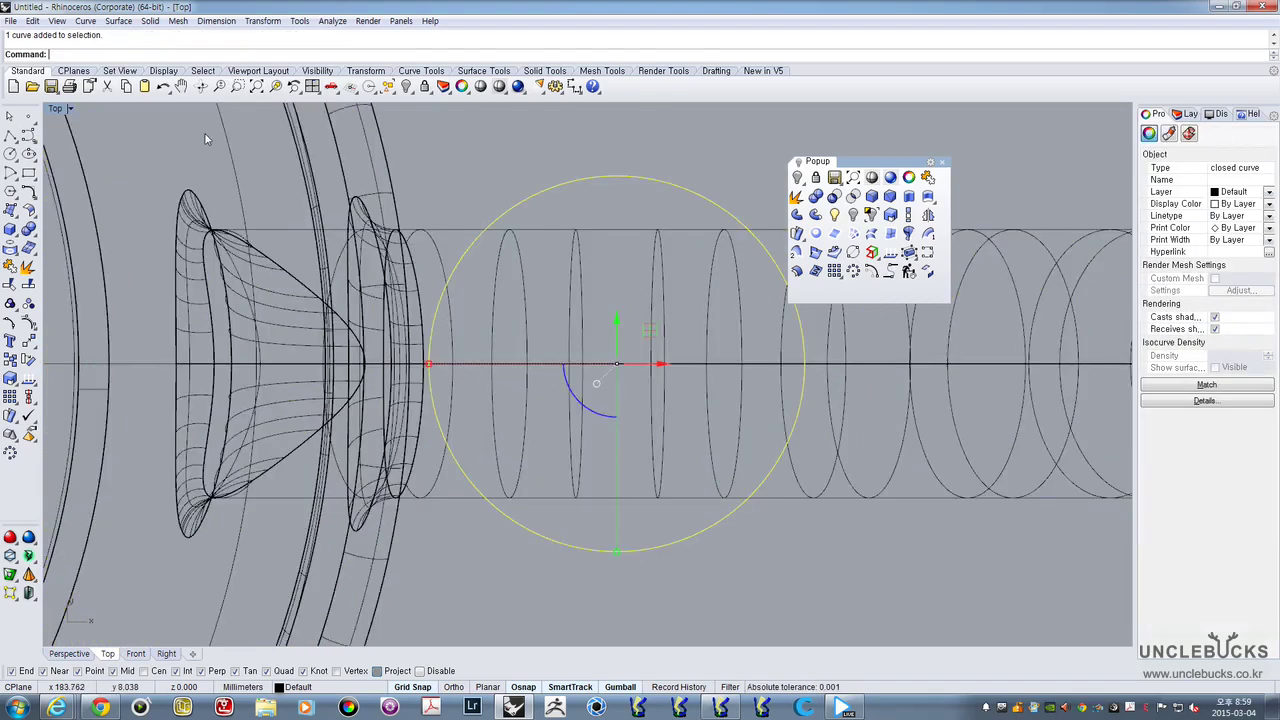
Check the circle's position beneath the handle in the Perspective view and select the cup
double_click(55, 109)
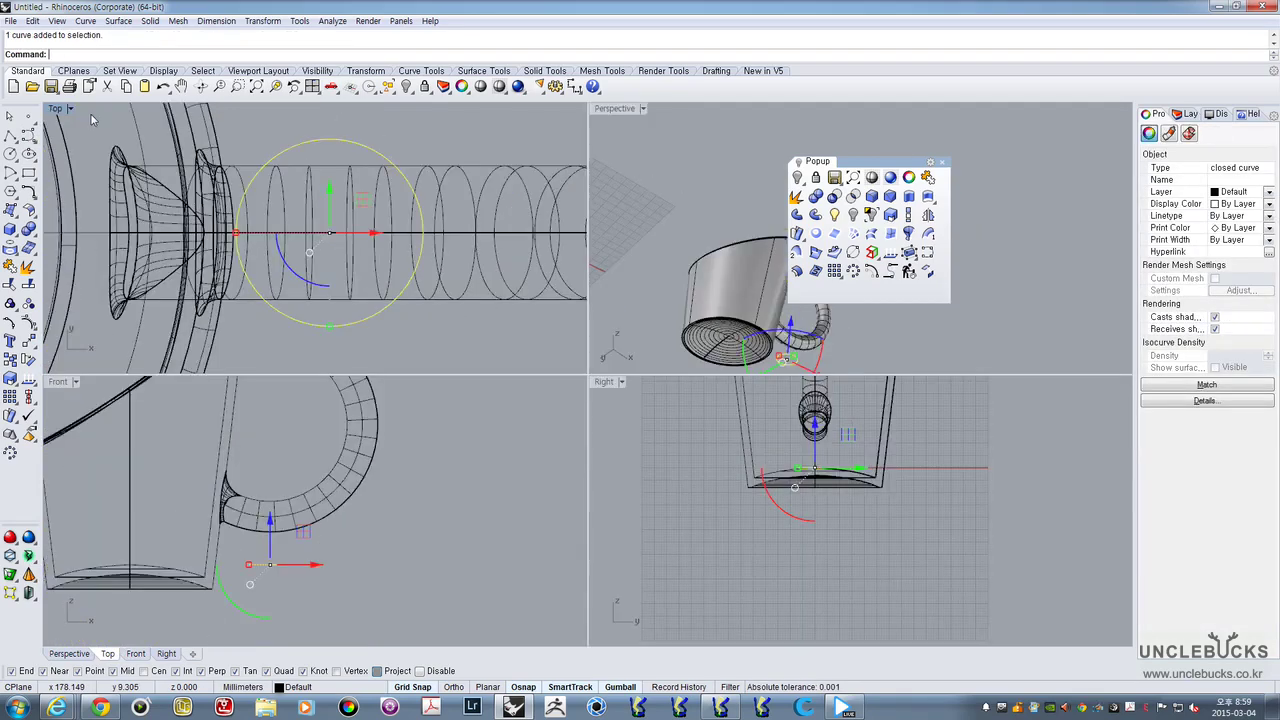
double_click(608, 110)
right_drag(595, 319, 466, 420)
shift+right_drag(424, 512, 538, 305)
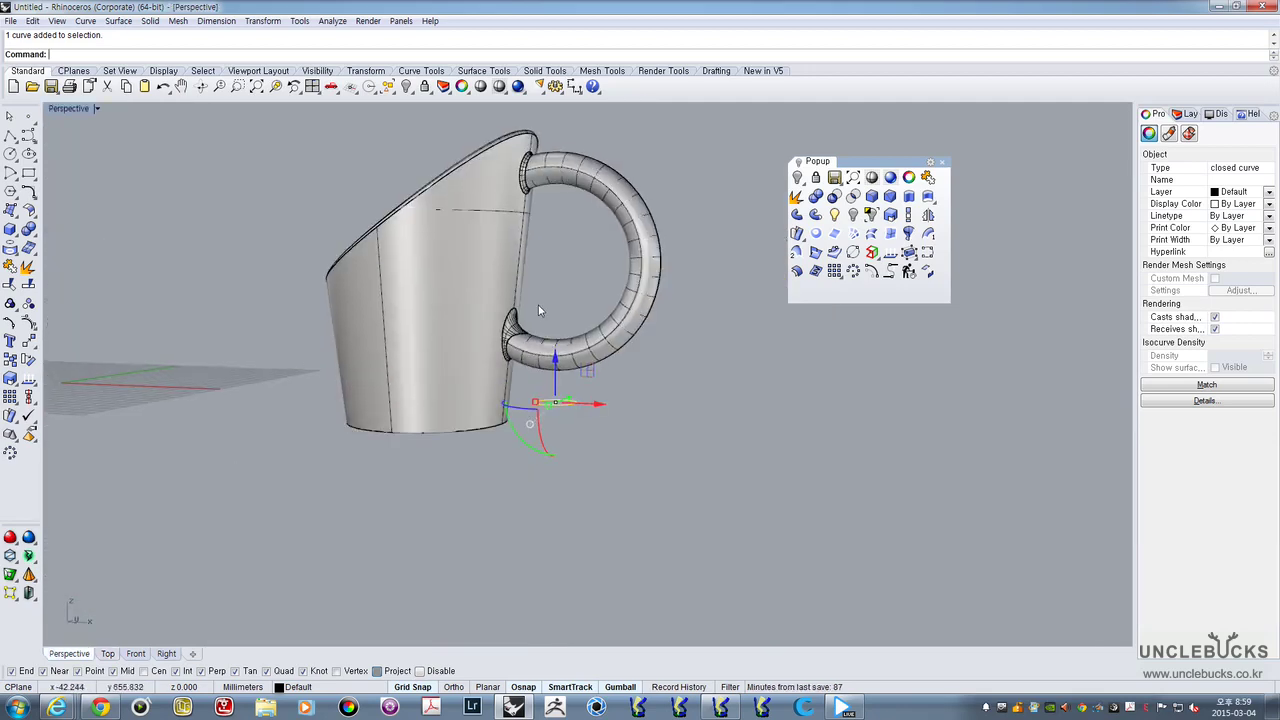
scroll(527, 392, up, 3)
click(470, 416)
right_drag(470, 416, 510, 379)
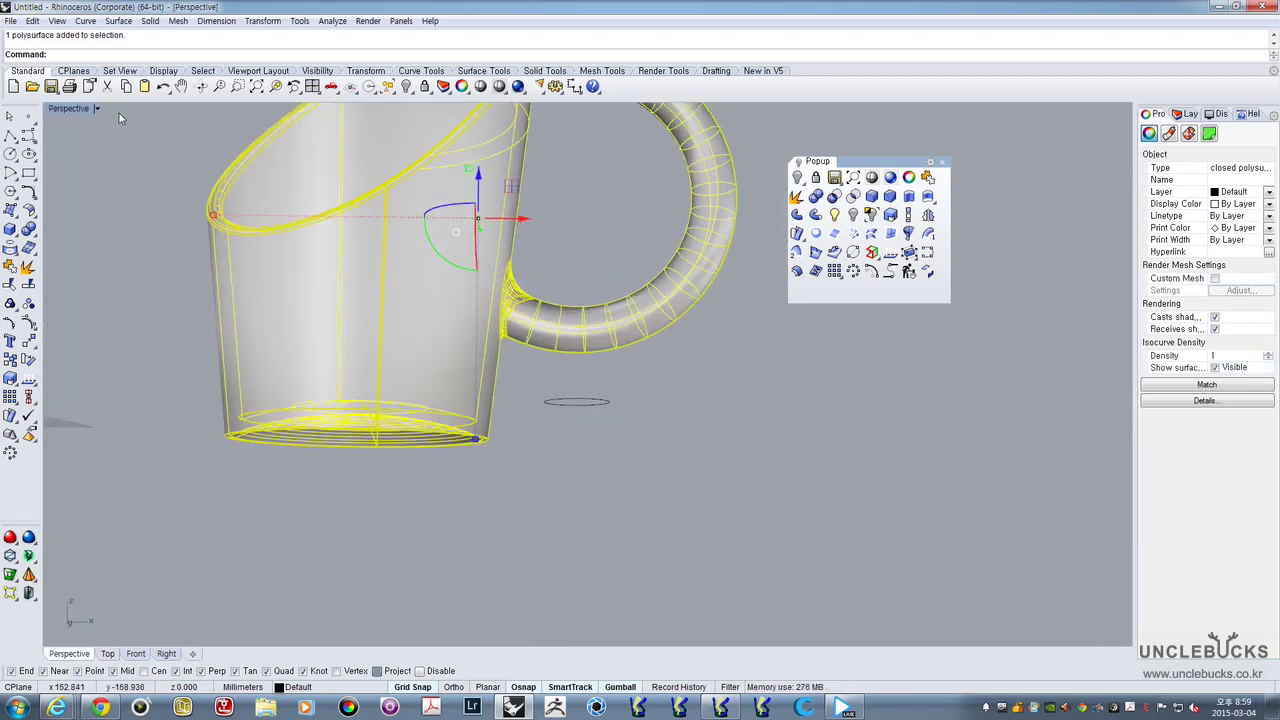
Draw a horizontal polyline along the cup's base in the Front view, extending past both sides of the cup
double_click(55, 110)
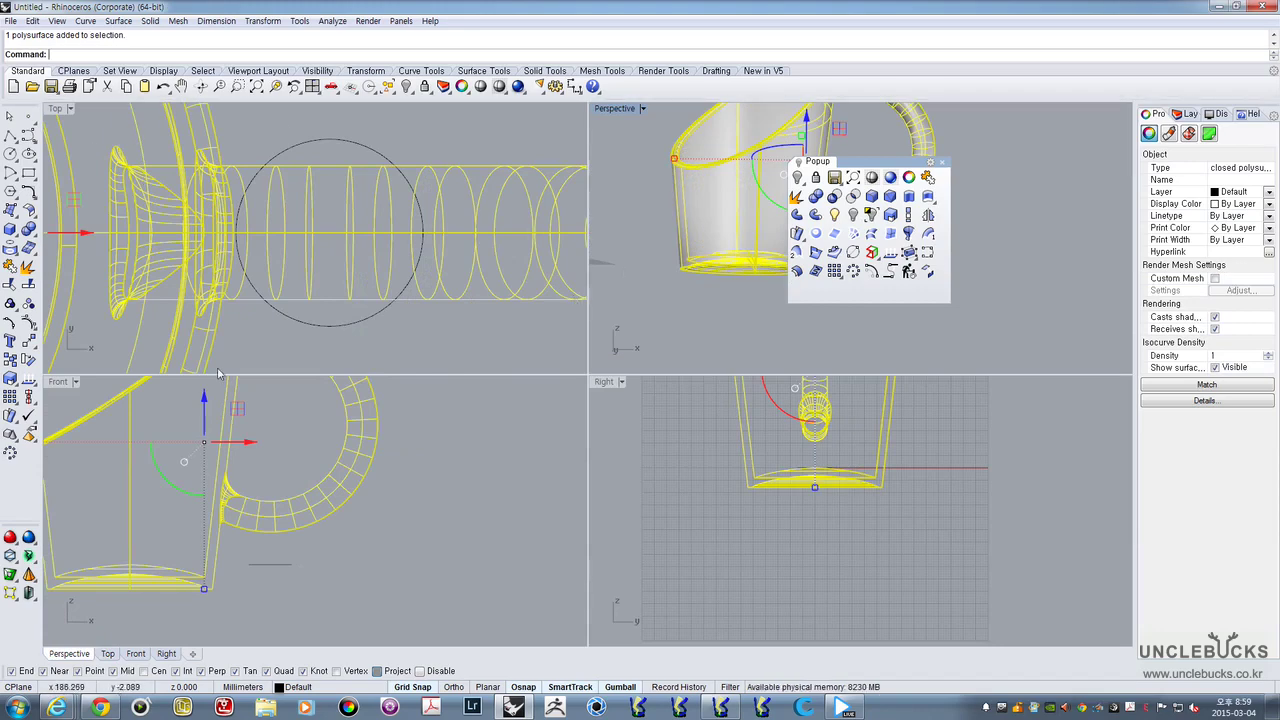
right_drag(262, 563, 369, 520)
scroll(284, 534, up, 5)
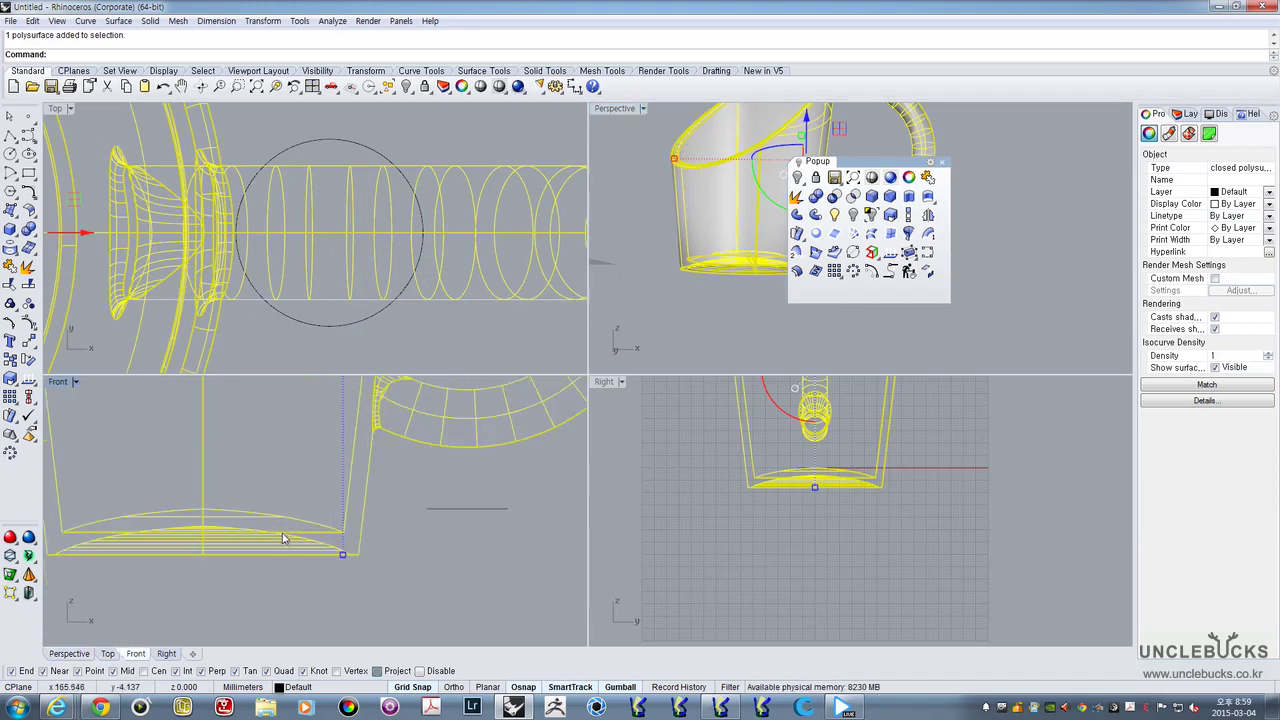
click(10, 134)
right_drag(439, 543, 467, 510)
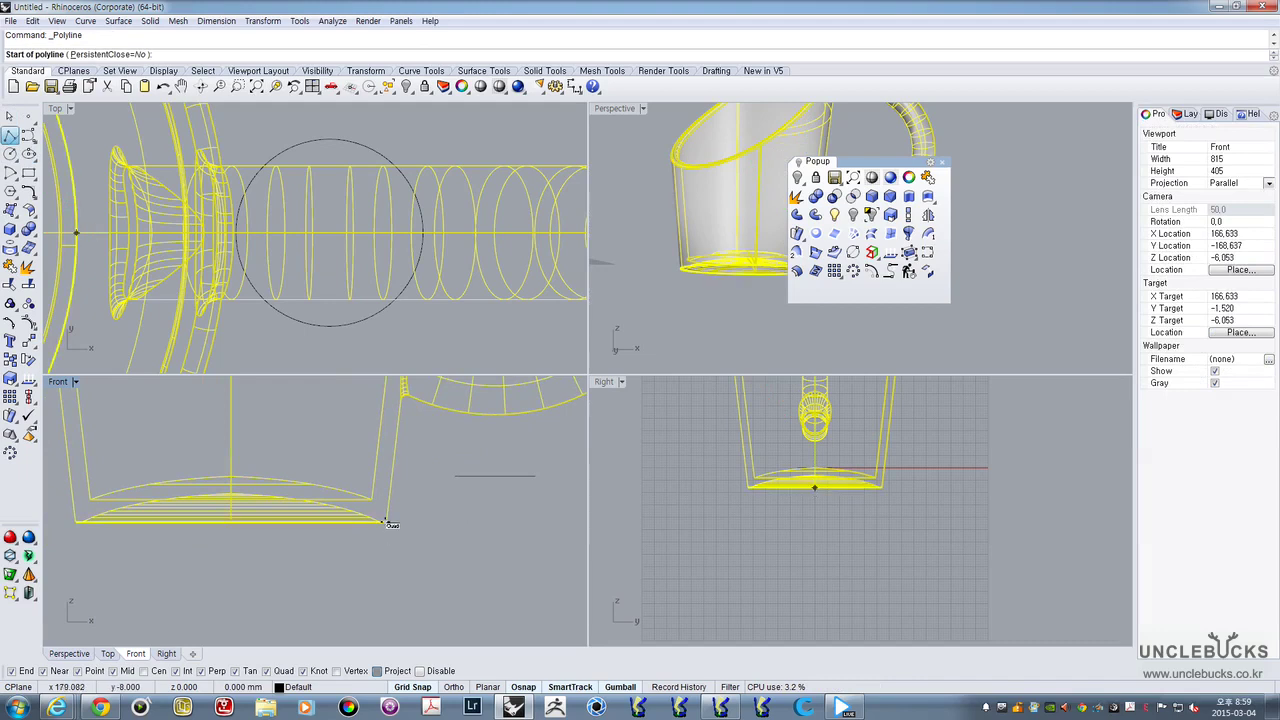
scroll(388, 522, down, 5)
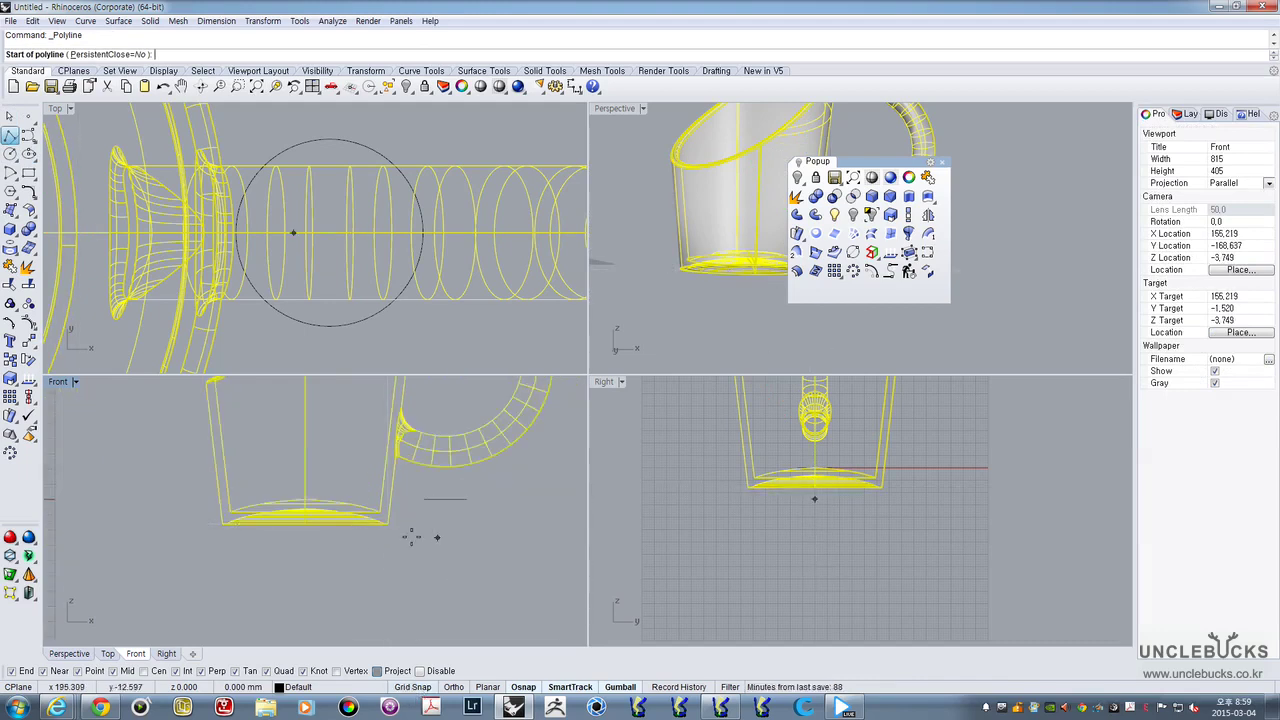
click(131, 523)
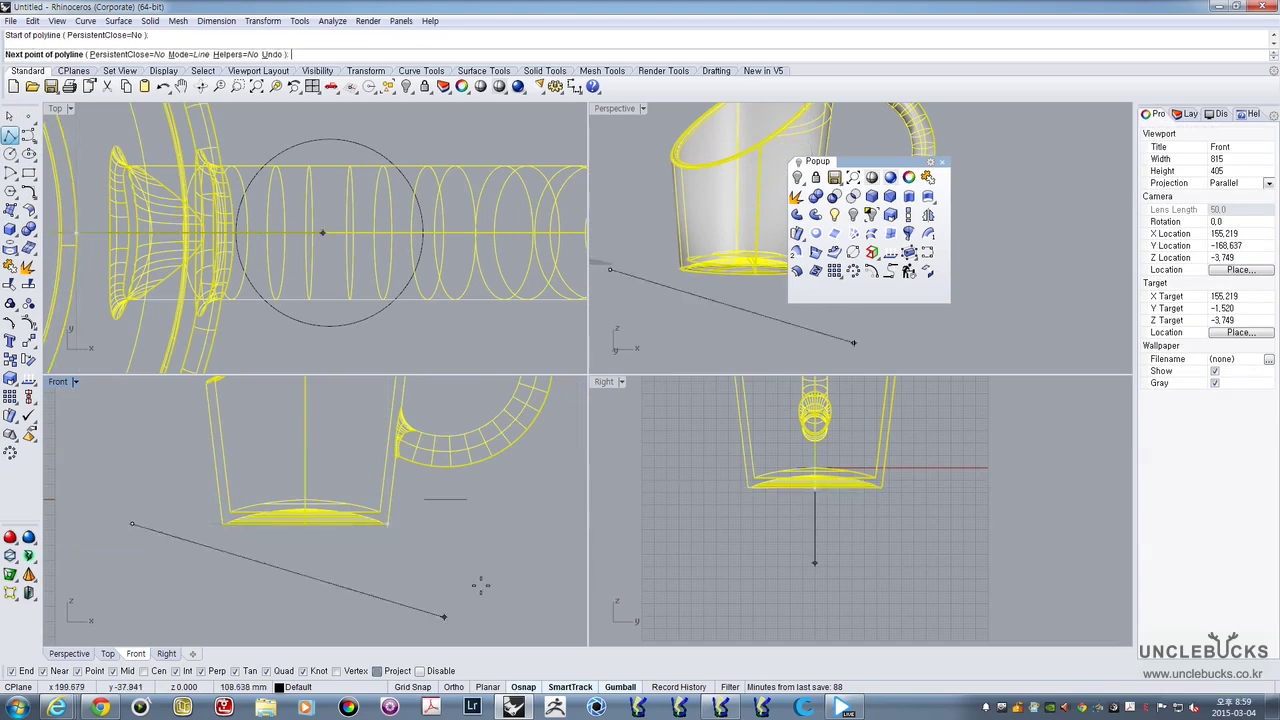
shift+click(520, 527)
right_click(520, 529)
Move the cup and base line together to bring the base level with the circle, and shift both about 22 mm in negative X
drag(442, 541, 356, 518)
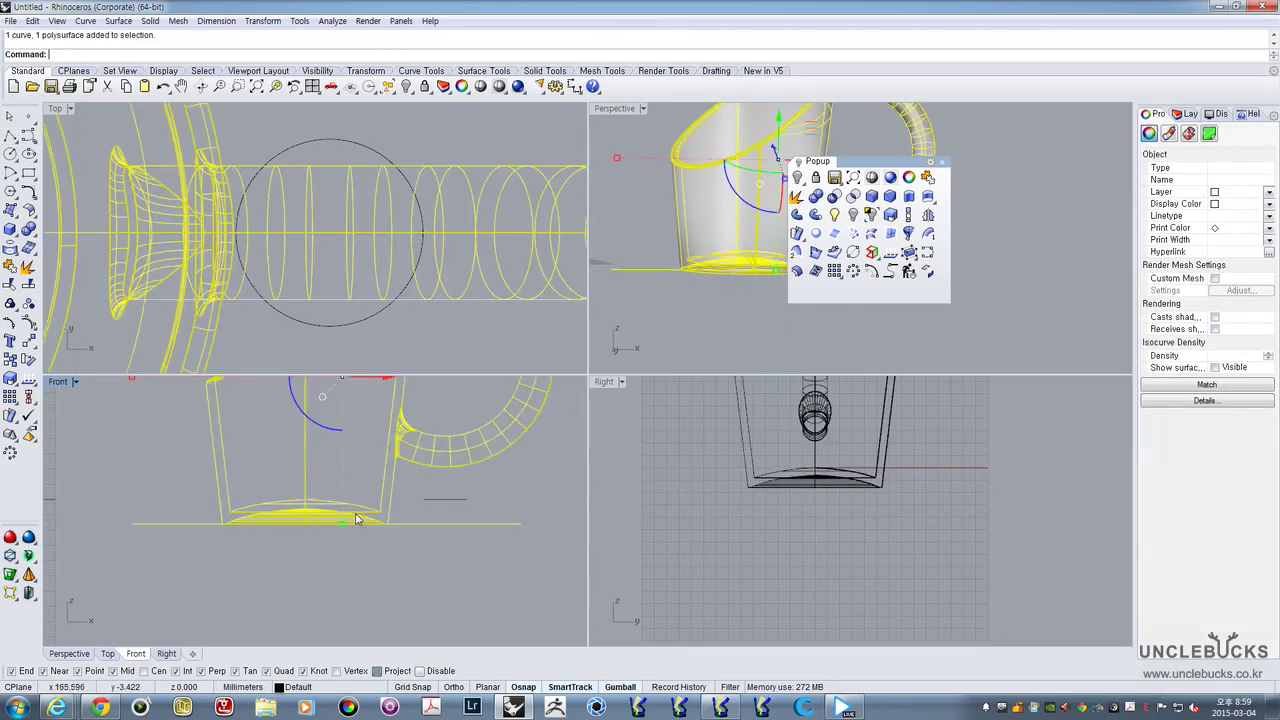
scroll(358, 570, up, 5)
text(m)
key(Return)
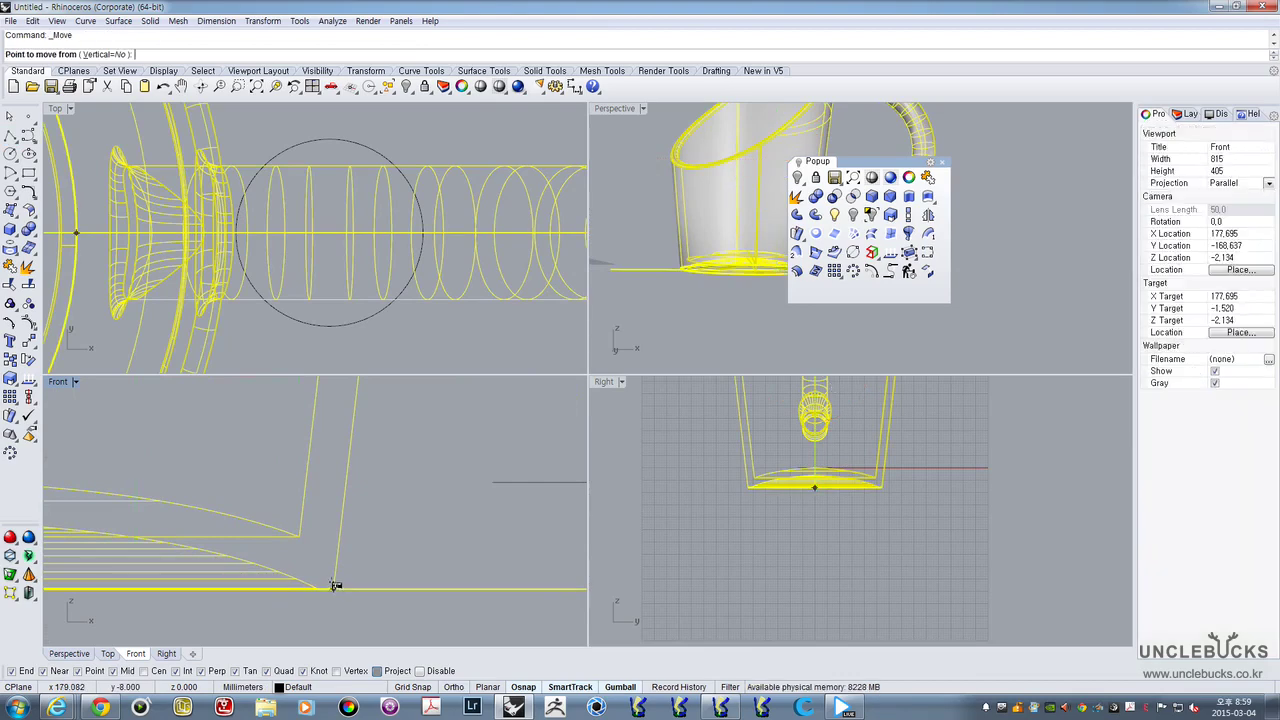
click(335, 585)
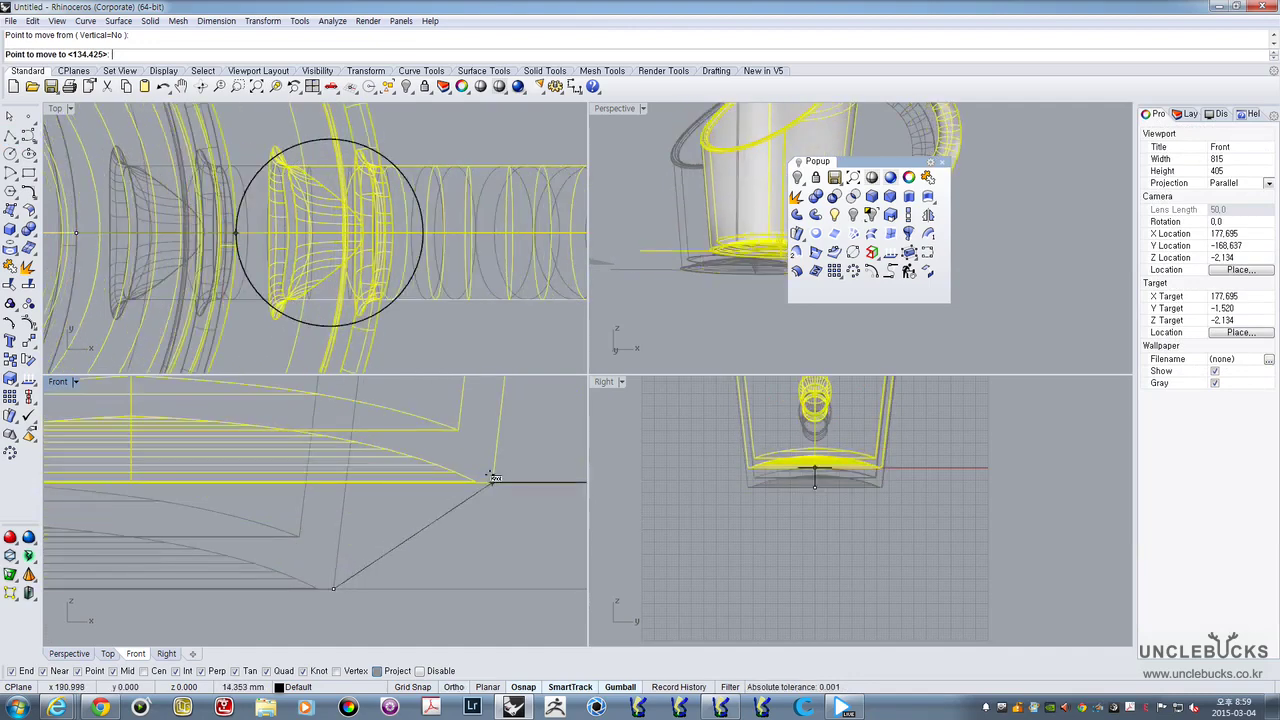
click(494, 479)
scroll(487, 532, down, 5)
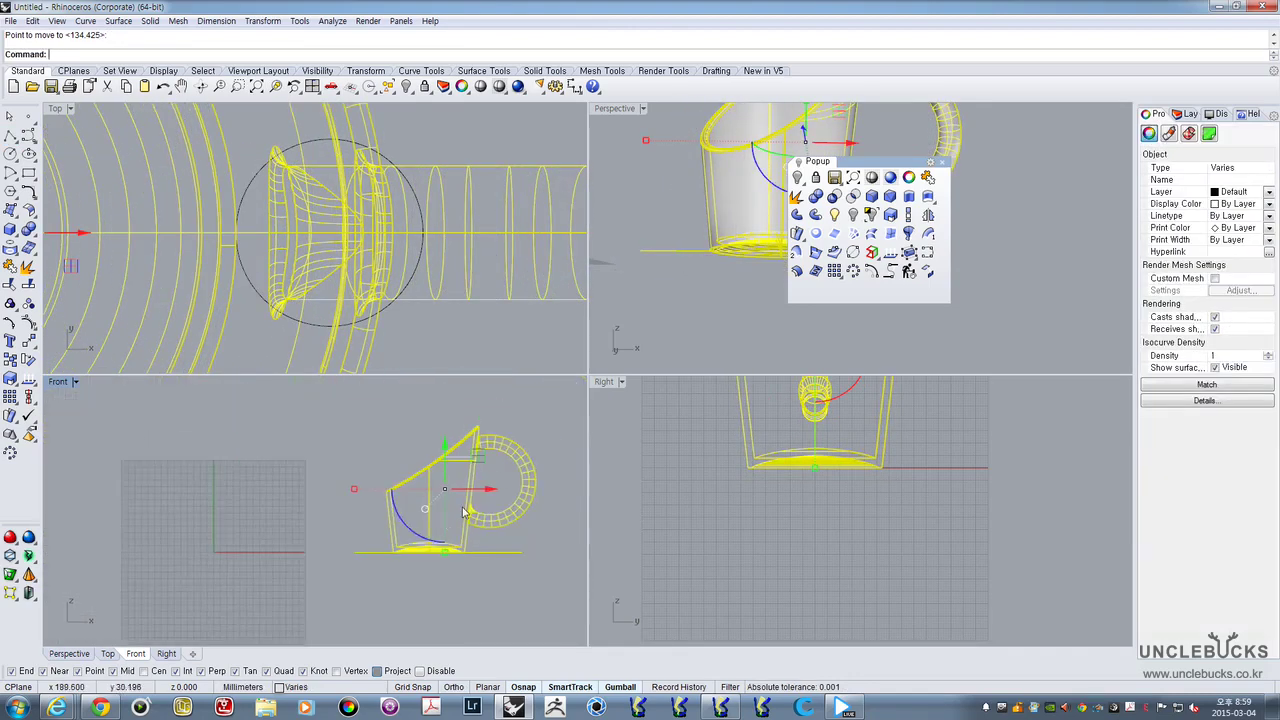
mouse_move(463, 512)
mouse_down()
mouse_move(418, 510)
mouse_move(440, 508)
mouse_up()
Select the circle and move it about 9 mm in negative X, beneath the lowest part of the handle
click(351, 339)
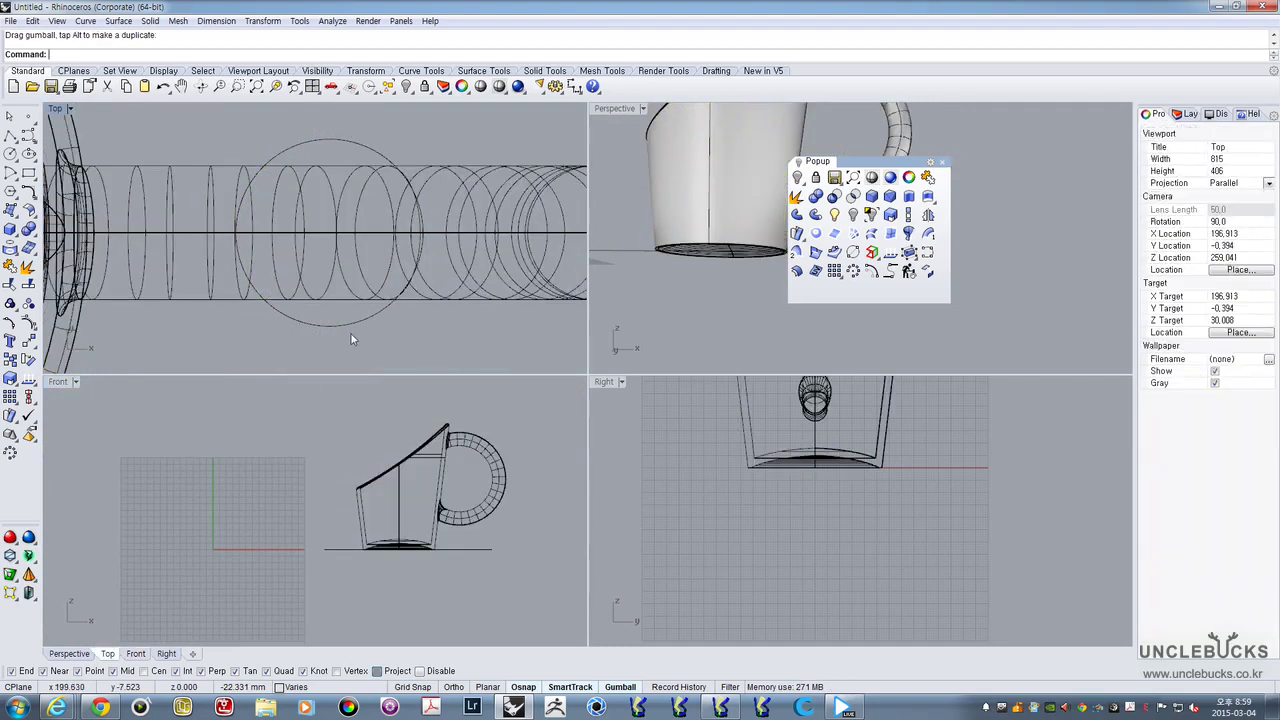
click(348, 328)
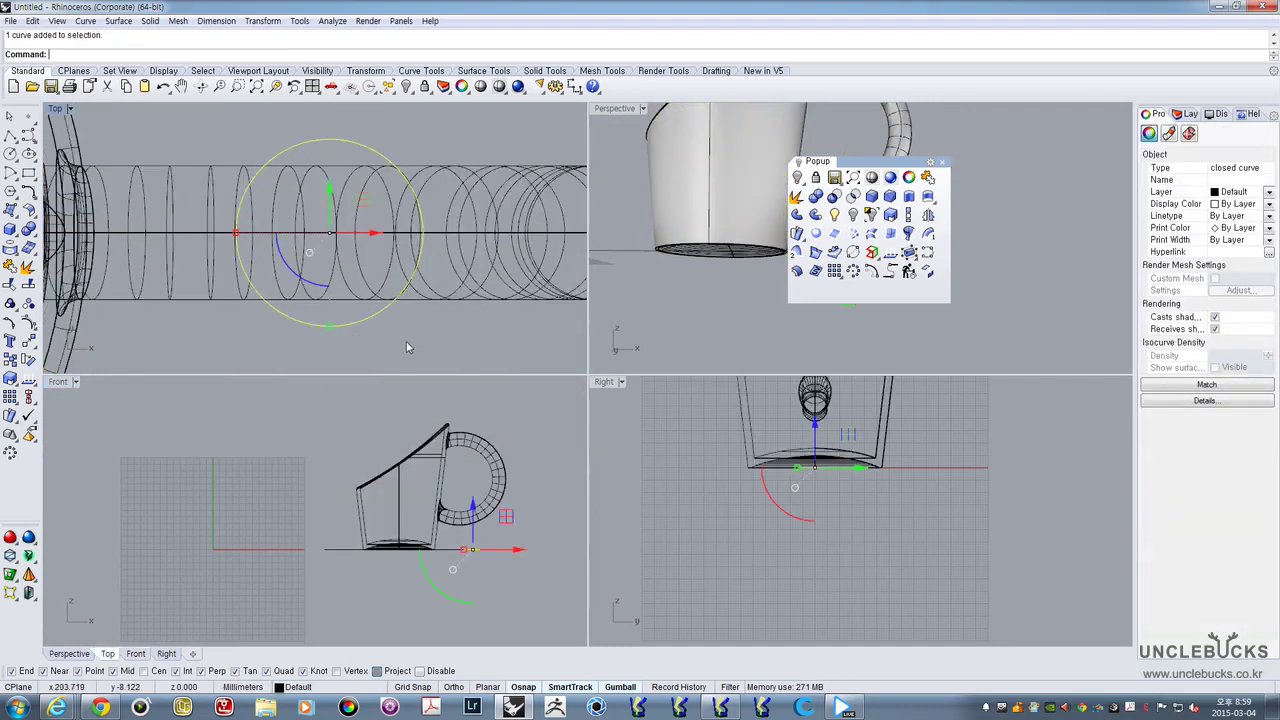
scroll(396, 598, up, 6)
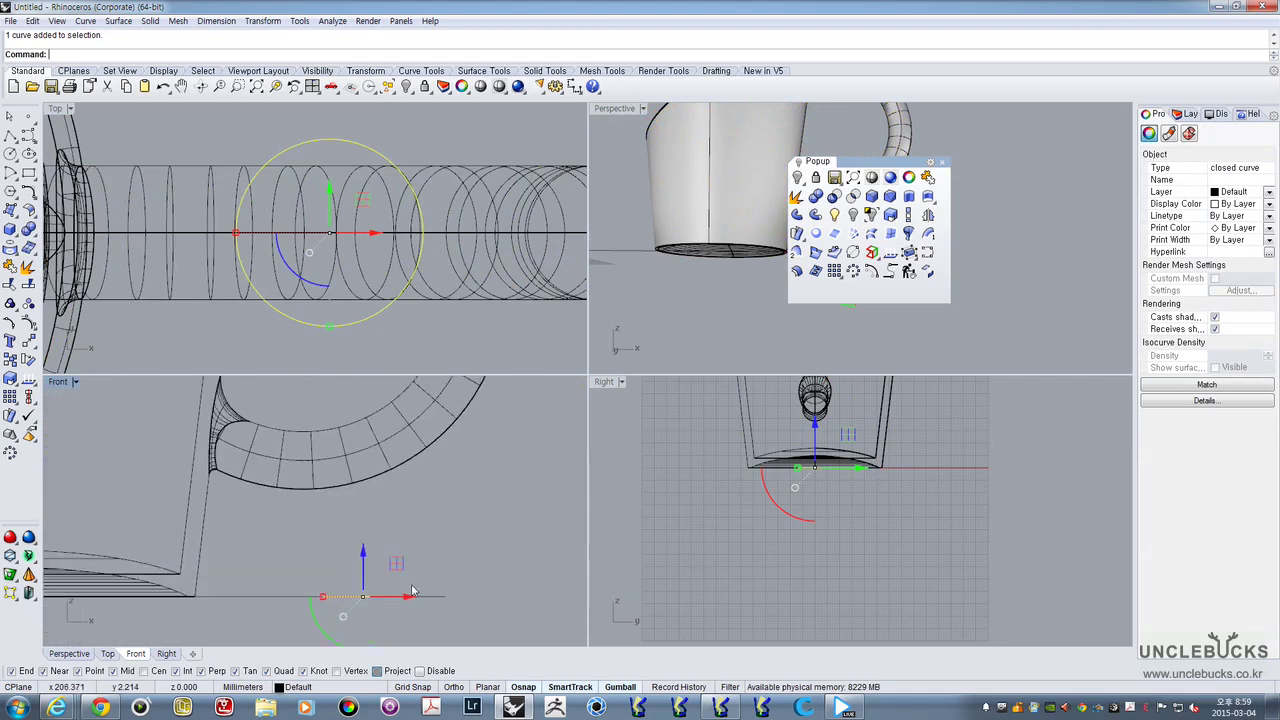
drag(396, 598, 345, 598)
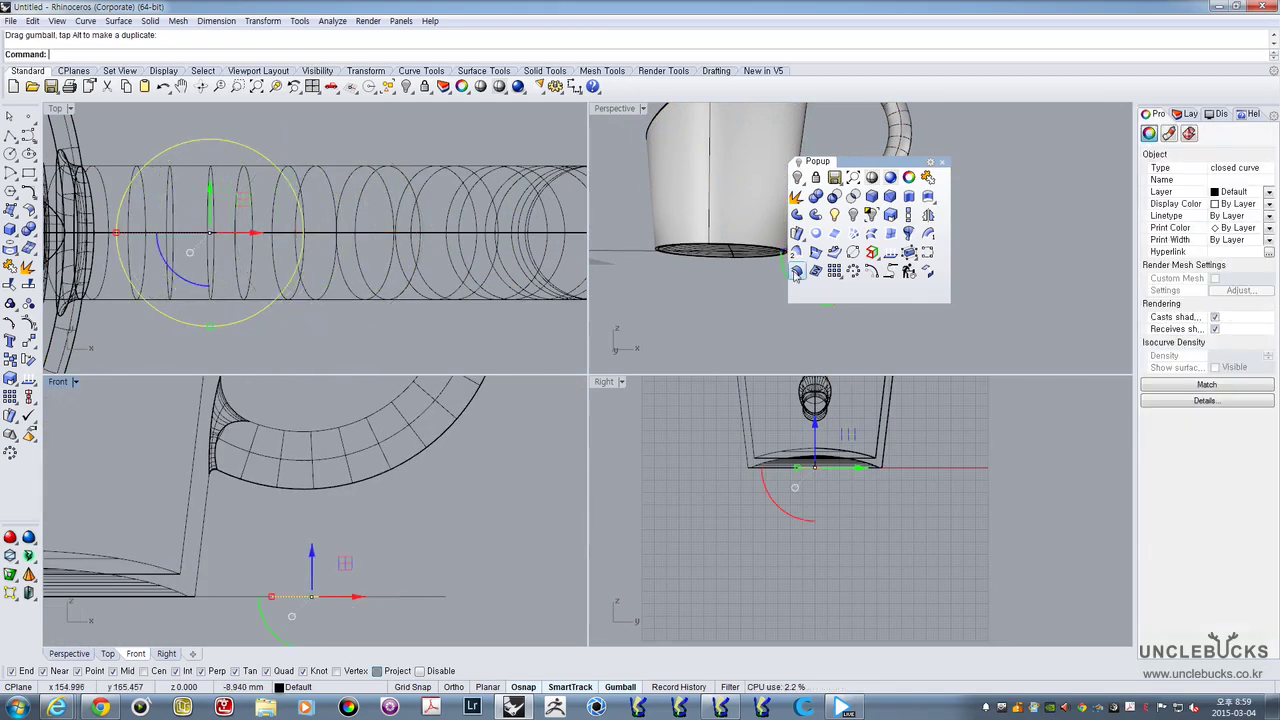
Extrude the circle upward as a solid cylinder that reaches into the lower part of the handle, and select it
click(909, 198)
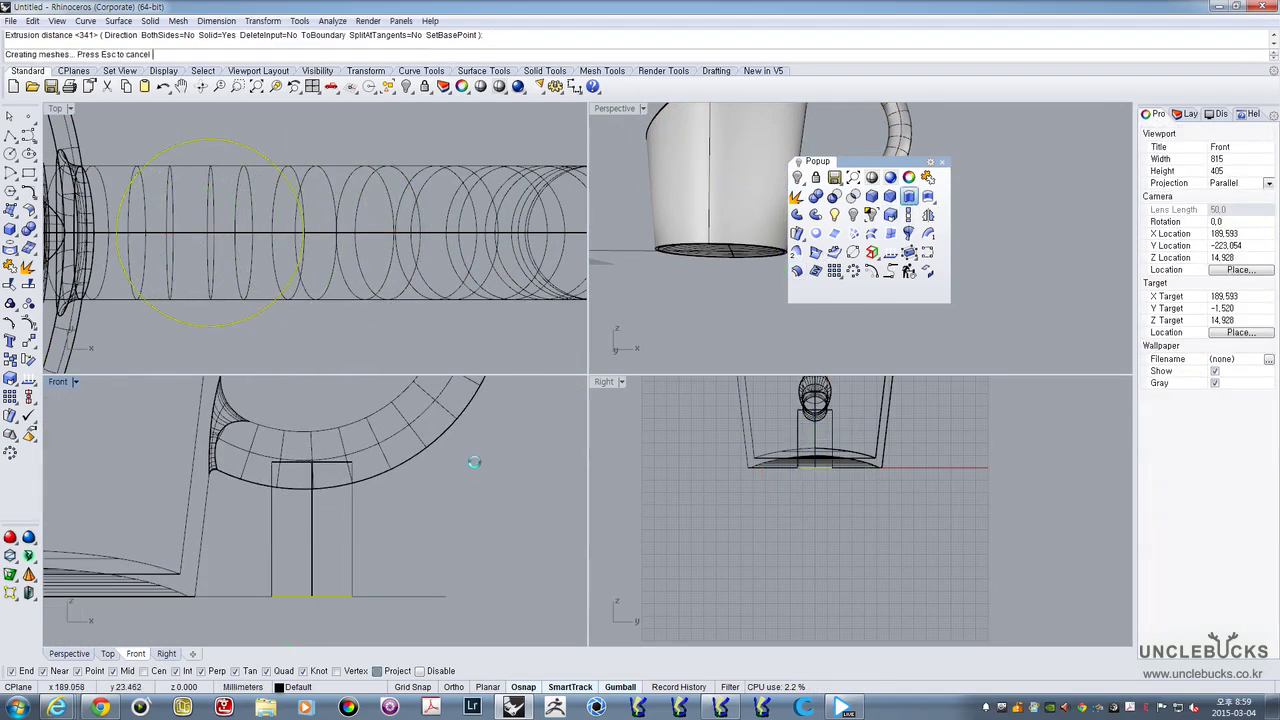
right_drag(399, 503, 359, 547)
click(295, 568)
click(310, 568)
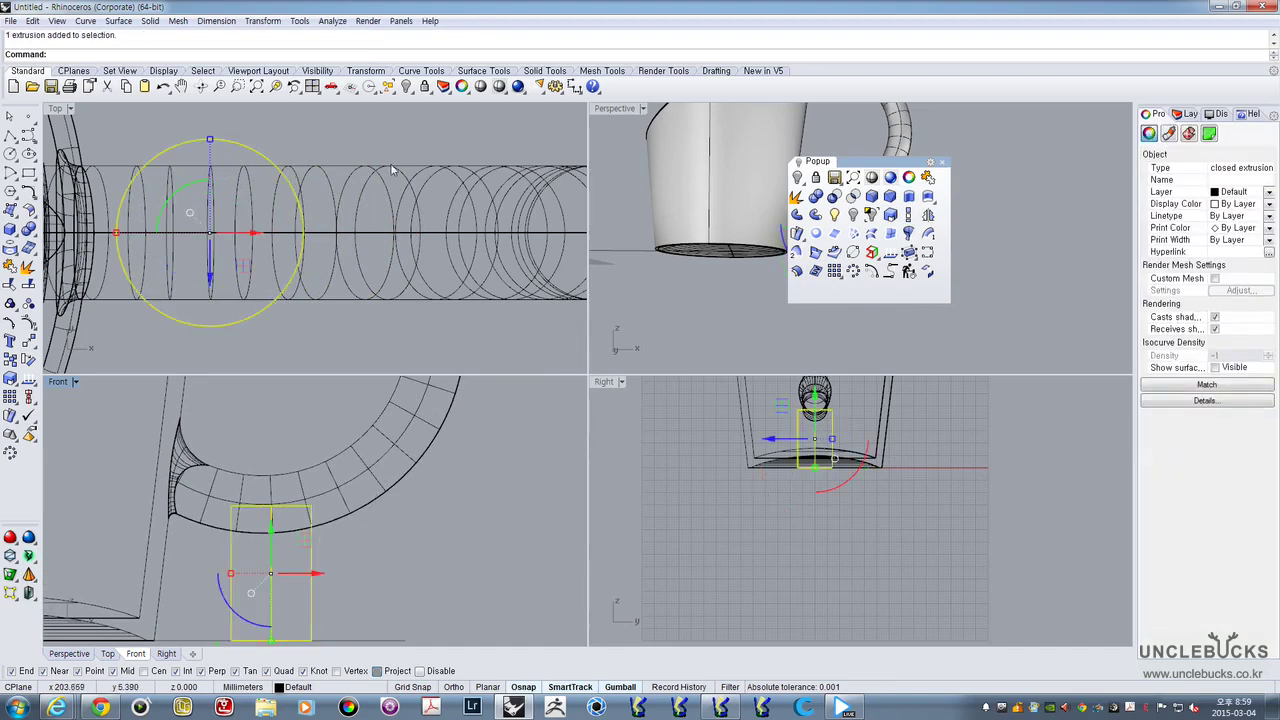
Scale the support cylinder narrower across the handle to give it an elliptical section, and inspect it from several angles
double_click(57, 110)
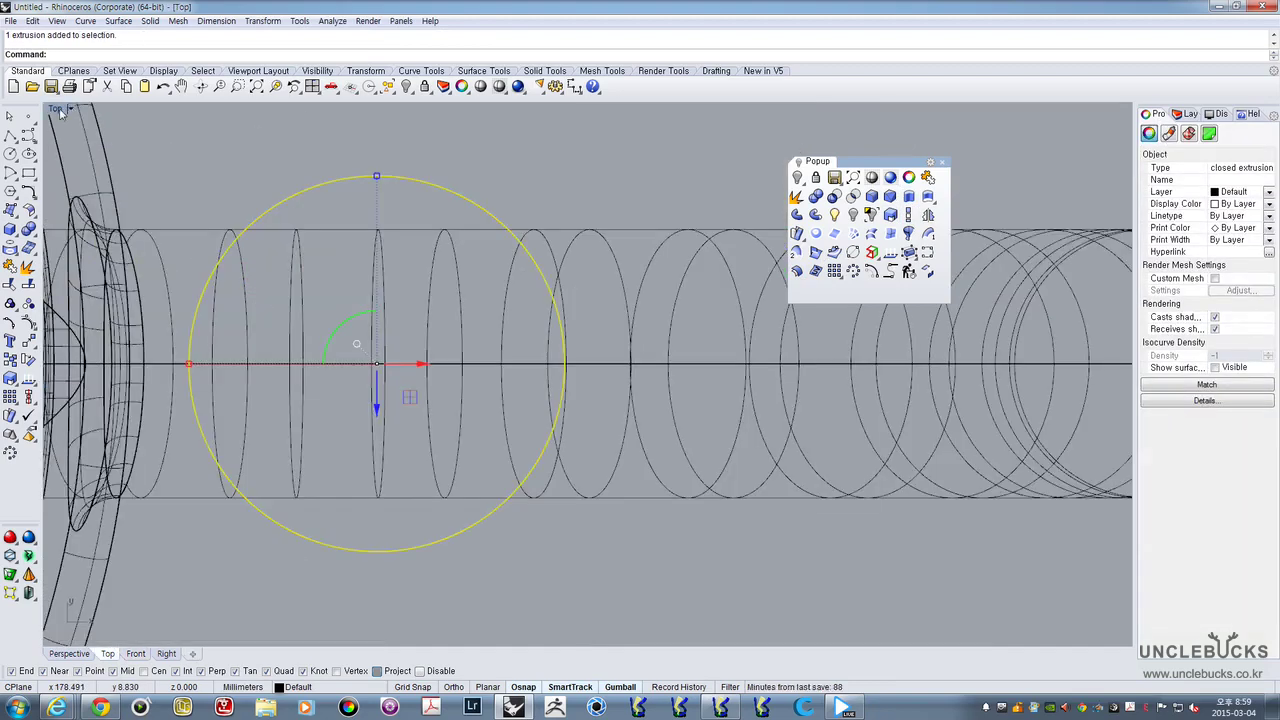
double_click(64, 110)
double_click(620, 113)
right_drag(640, 270, 491, 442)
scroll(549, 337, up, 5)
drag(481, 403, 434, 372)
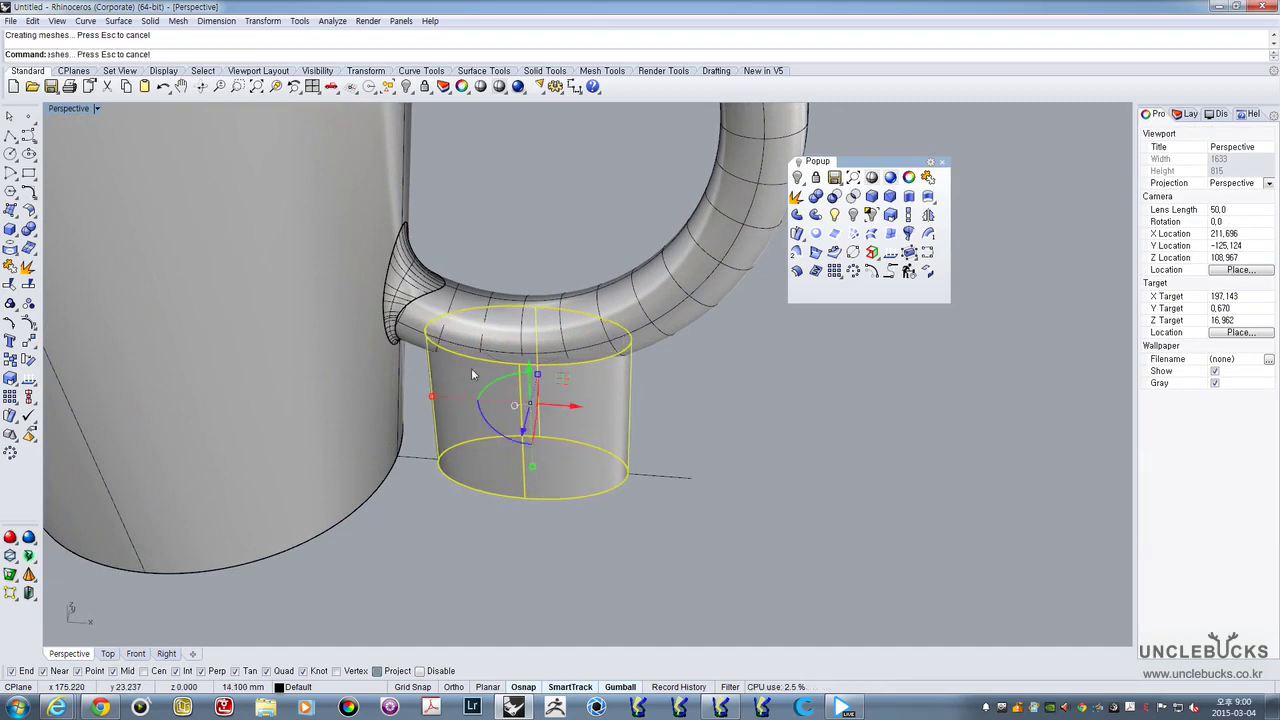
right_drag(471, 368, 534, 422)
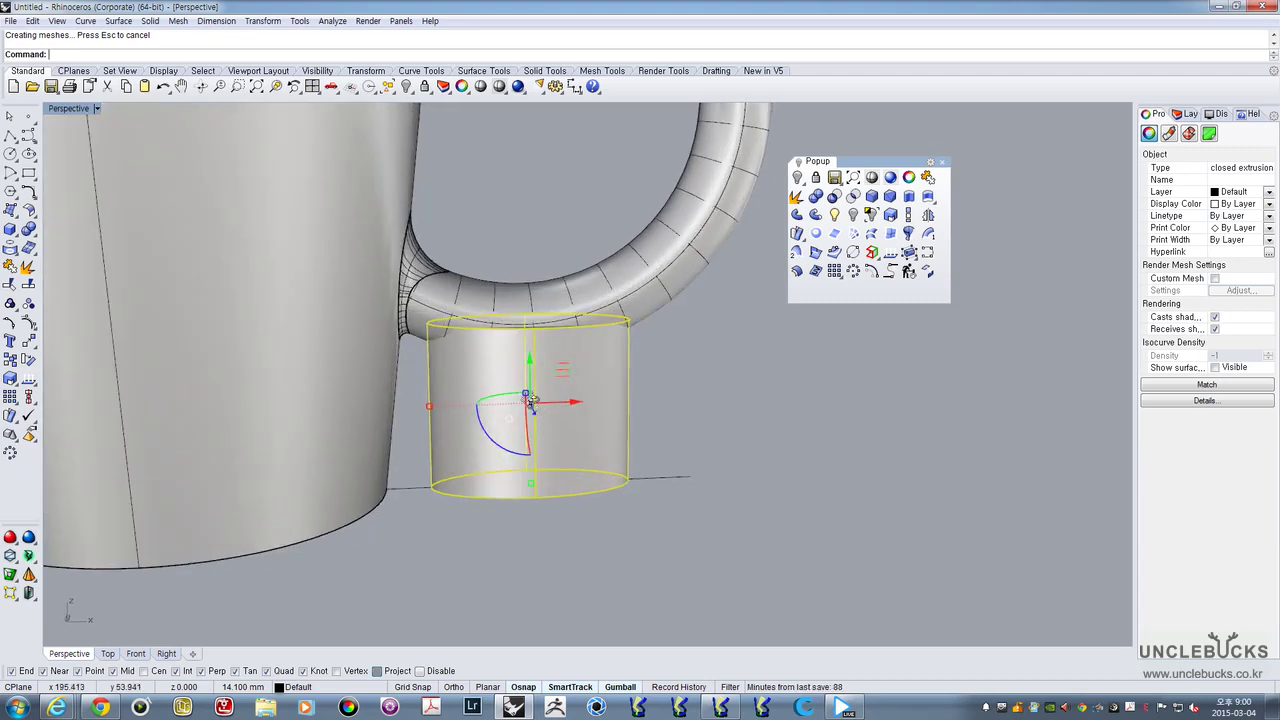
right_drag(525, 395, 511, 422)
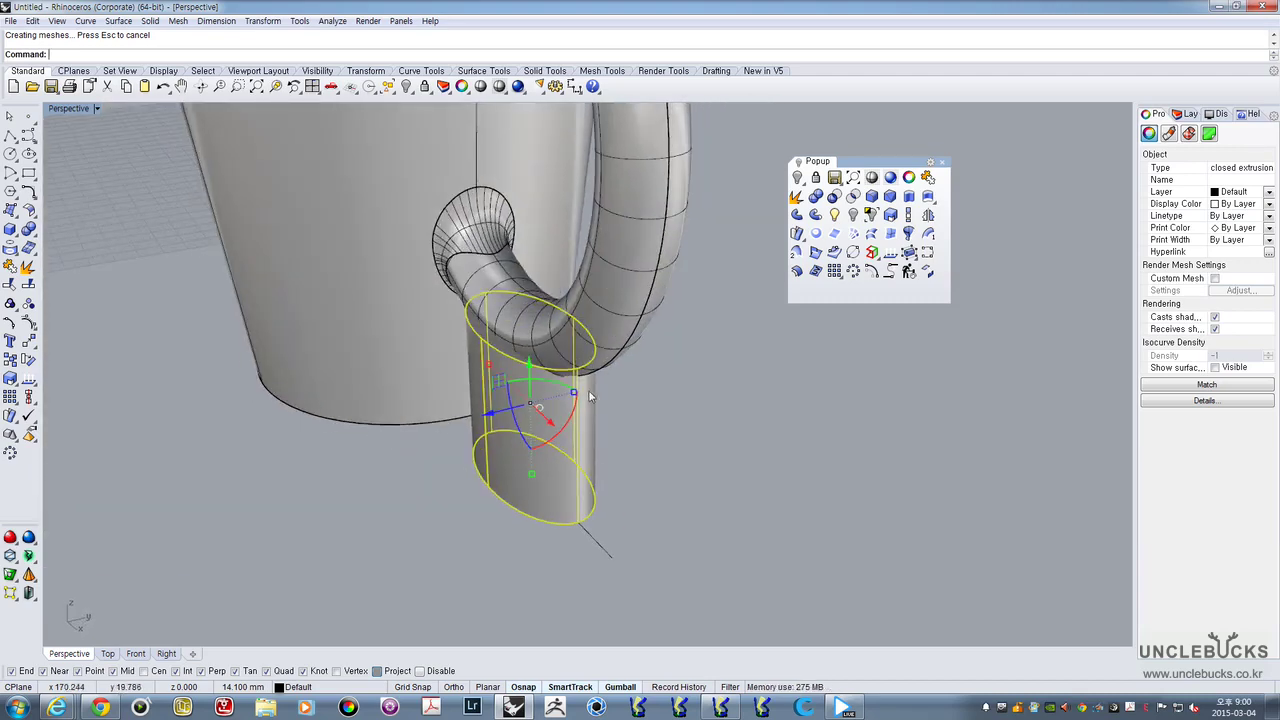
right_drag(576, 398, 643, 438)
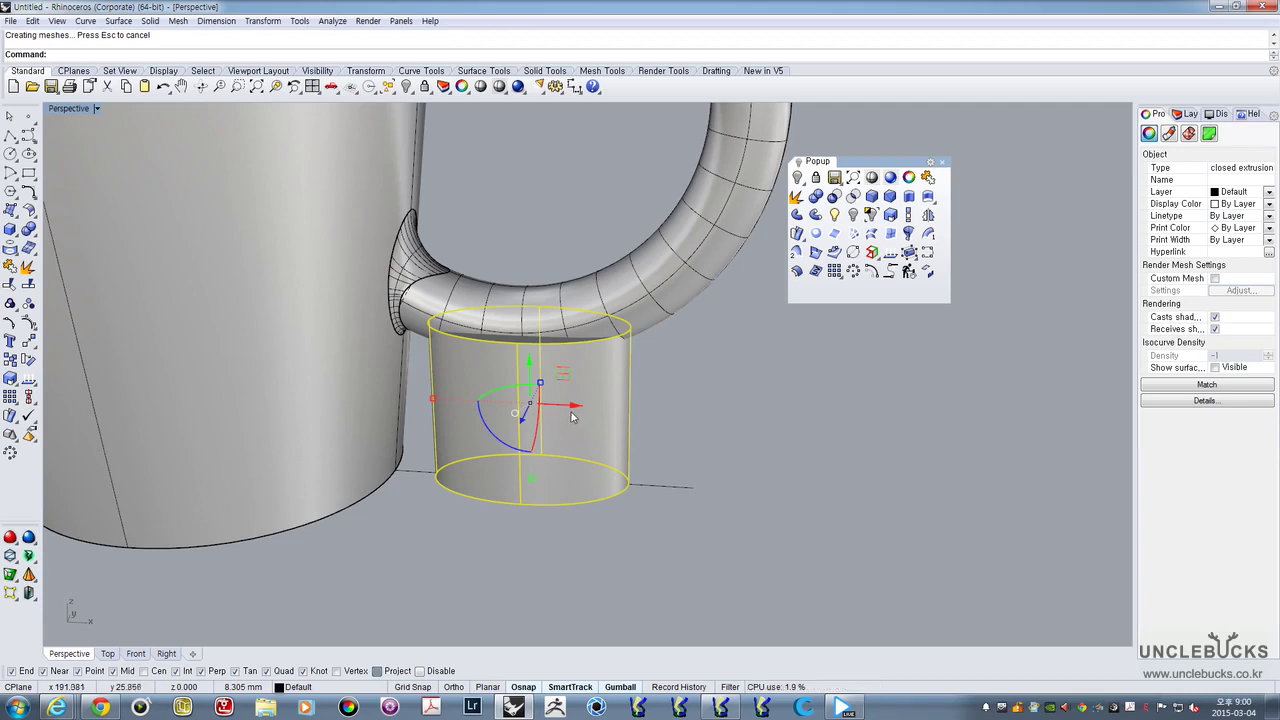
Widen the elliptical support along the handle's length and shift it about 3 mm in positive X, away from the cup wall
drag(432, 402, 417, 404)
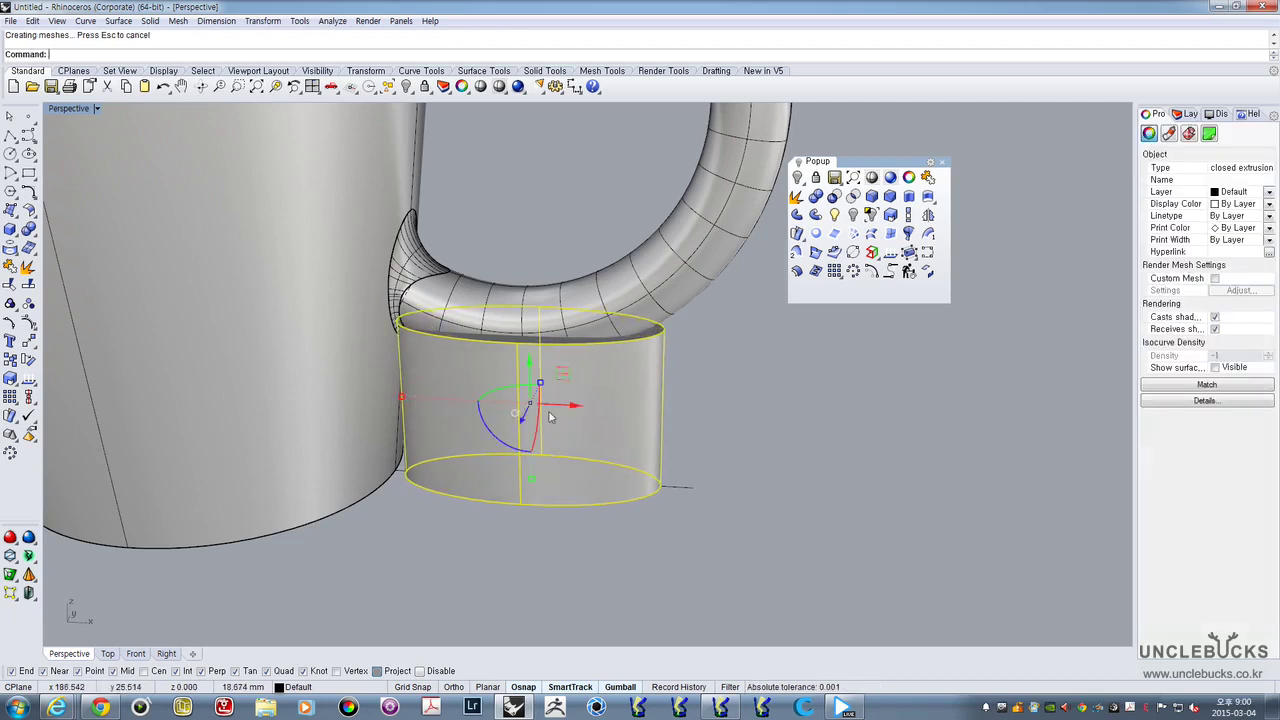
drag(560, 406, 584, 406)
mouse_move(584, 406)
right_down()
mouse_move(599, 371)
mouse_move(580, 397)
right_up()
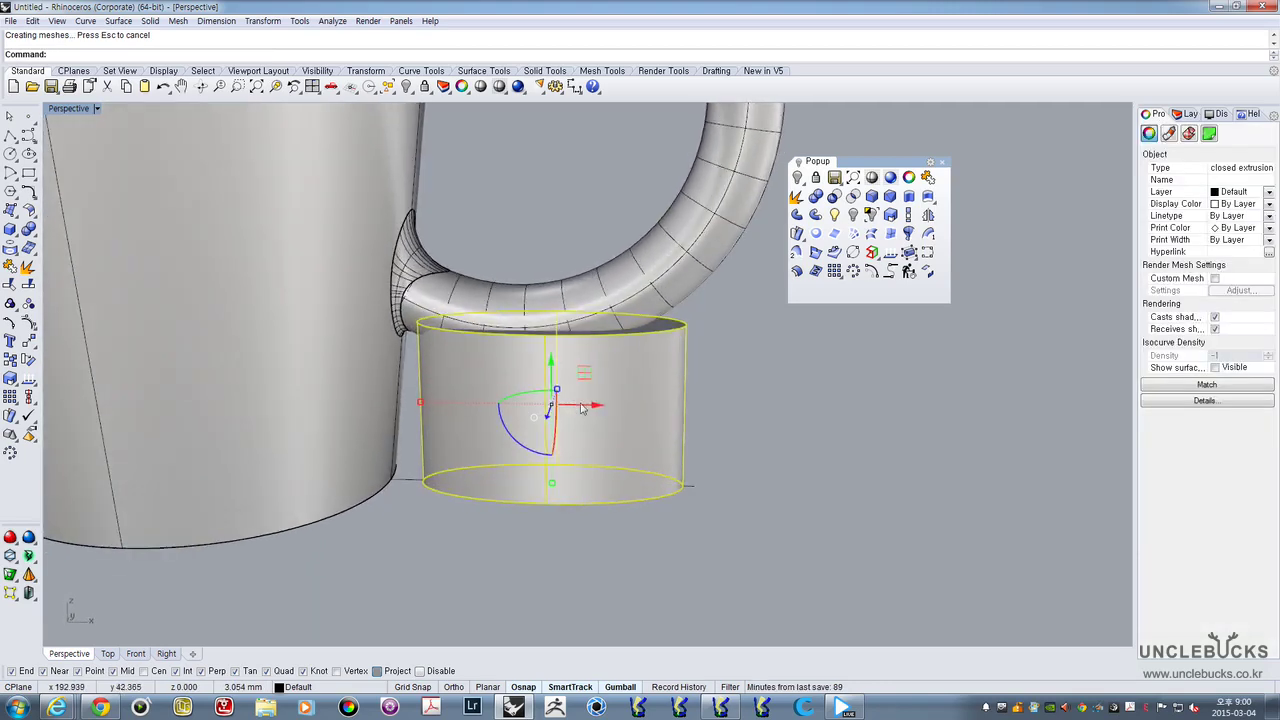
Shift the elliptical support about 2 mm in positive X and widen it along the handle's length until it reaches the cup wall
drag(581, 406, 597, 407)
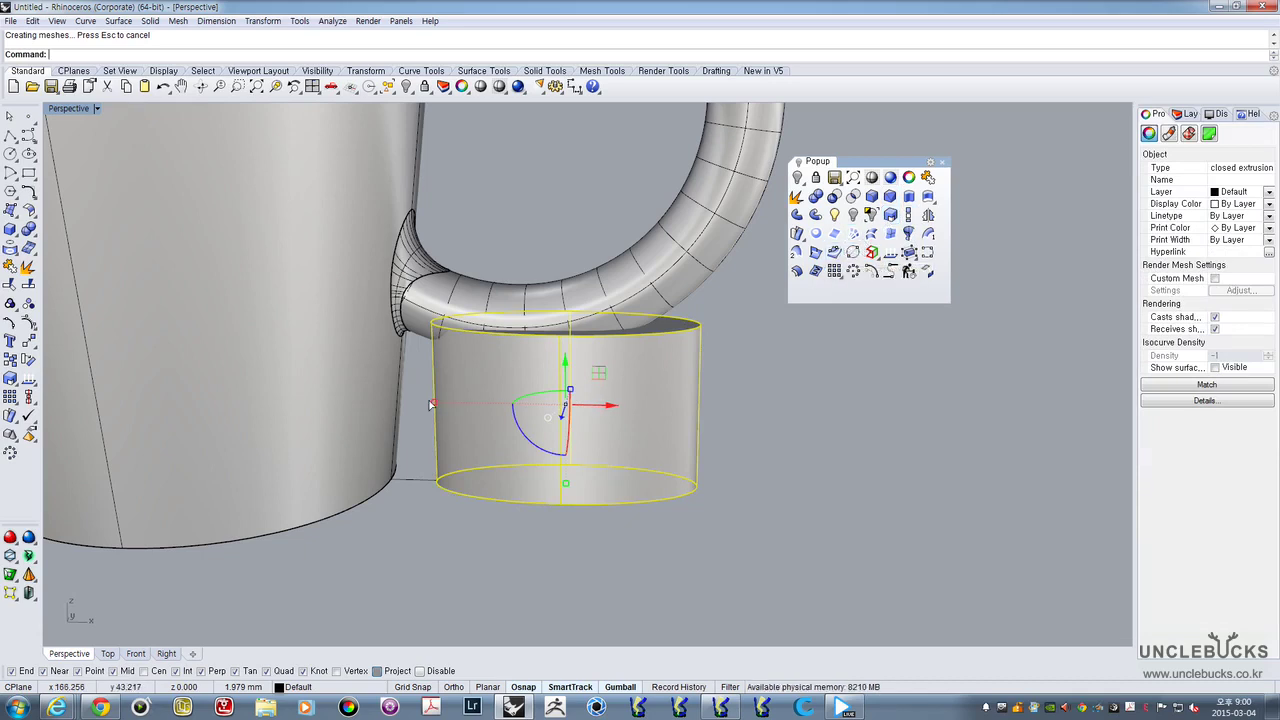
drag(431, 405, 401, 403)
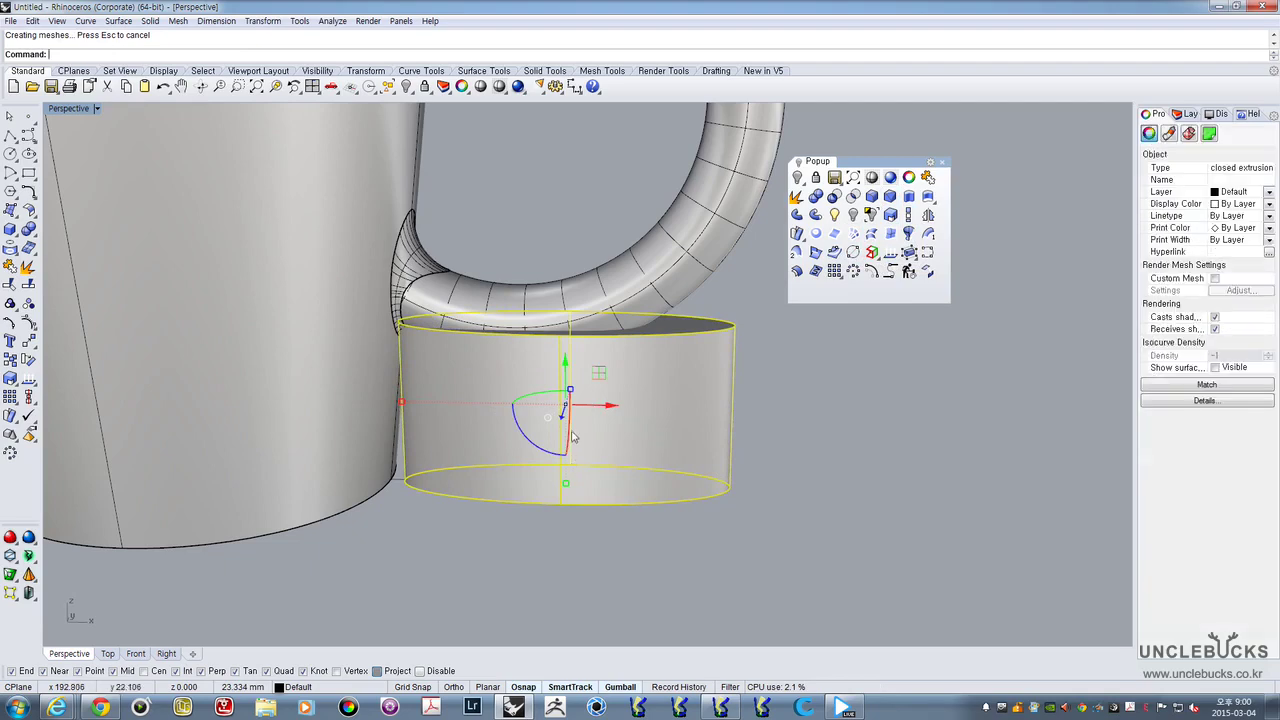
right_drag(570, 416, 574, 388)
click(58, 118)
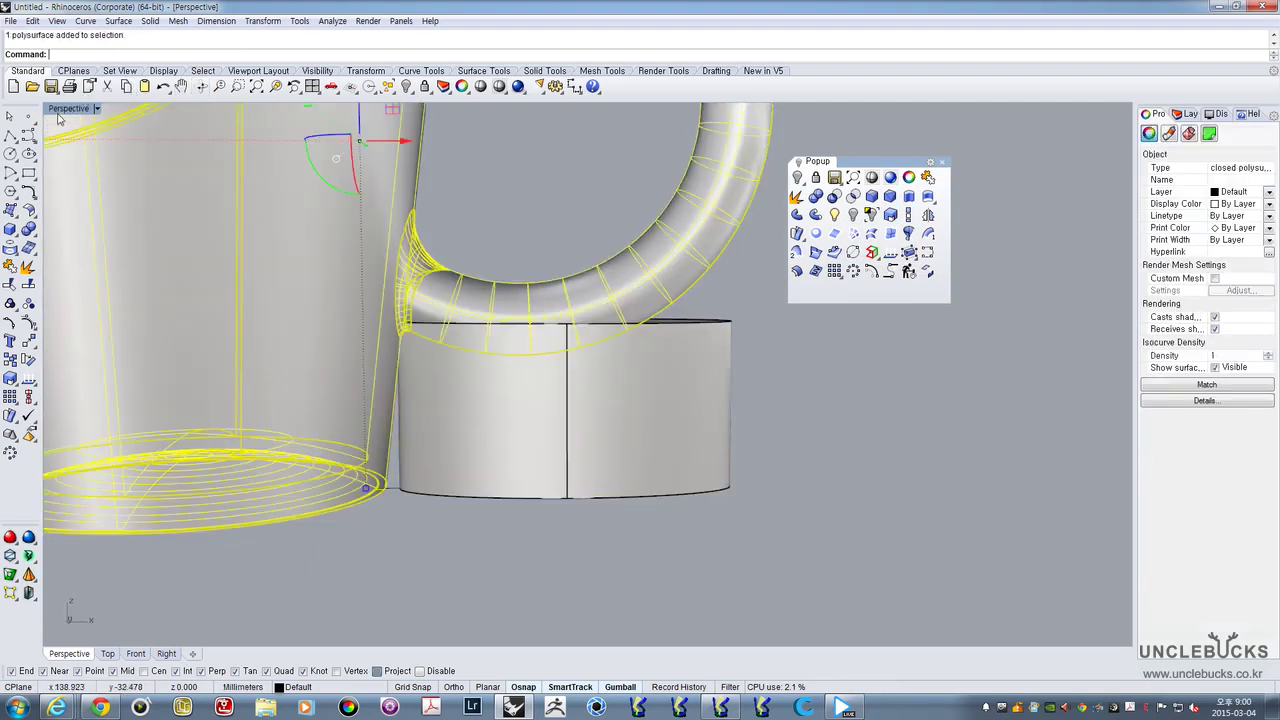
Scale the support in one dimension from its base in the front view, making it taller so it rises beyond the handle's lower inner edge
click(631, 411)
double_click(70, 110)
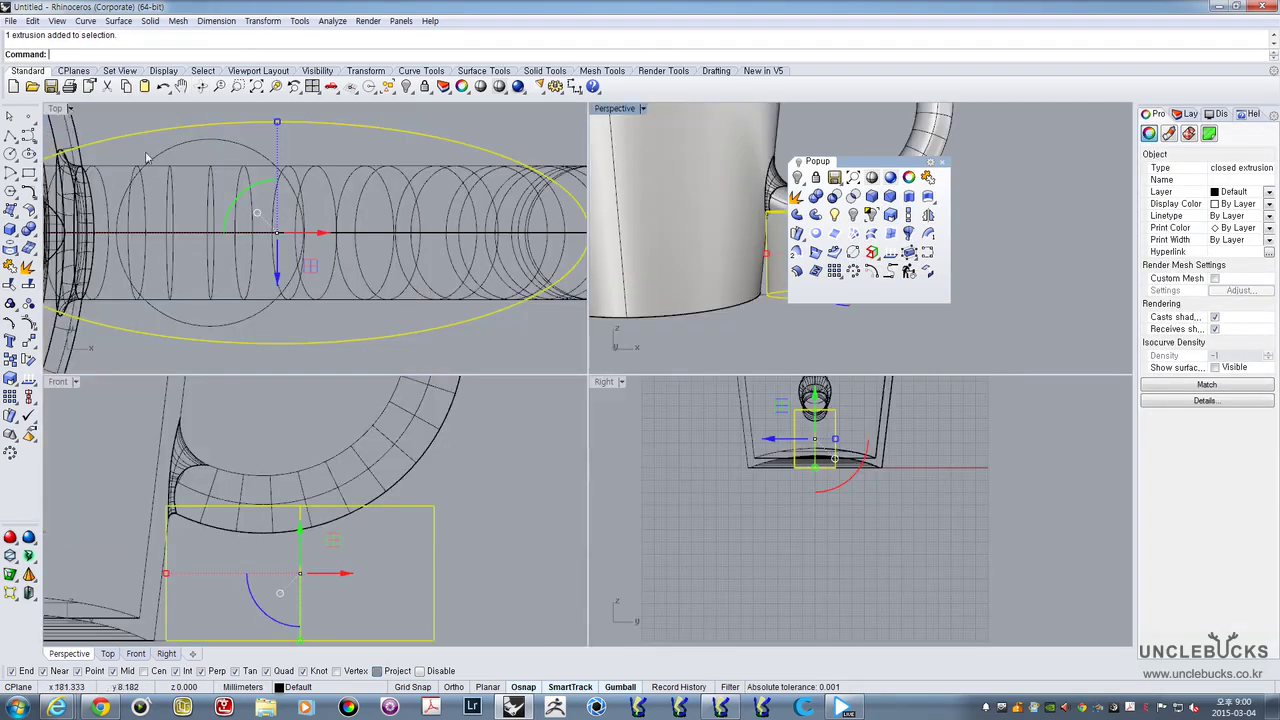
click(908, 214)
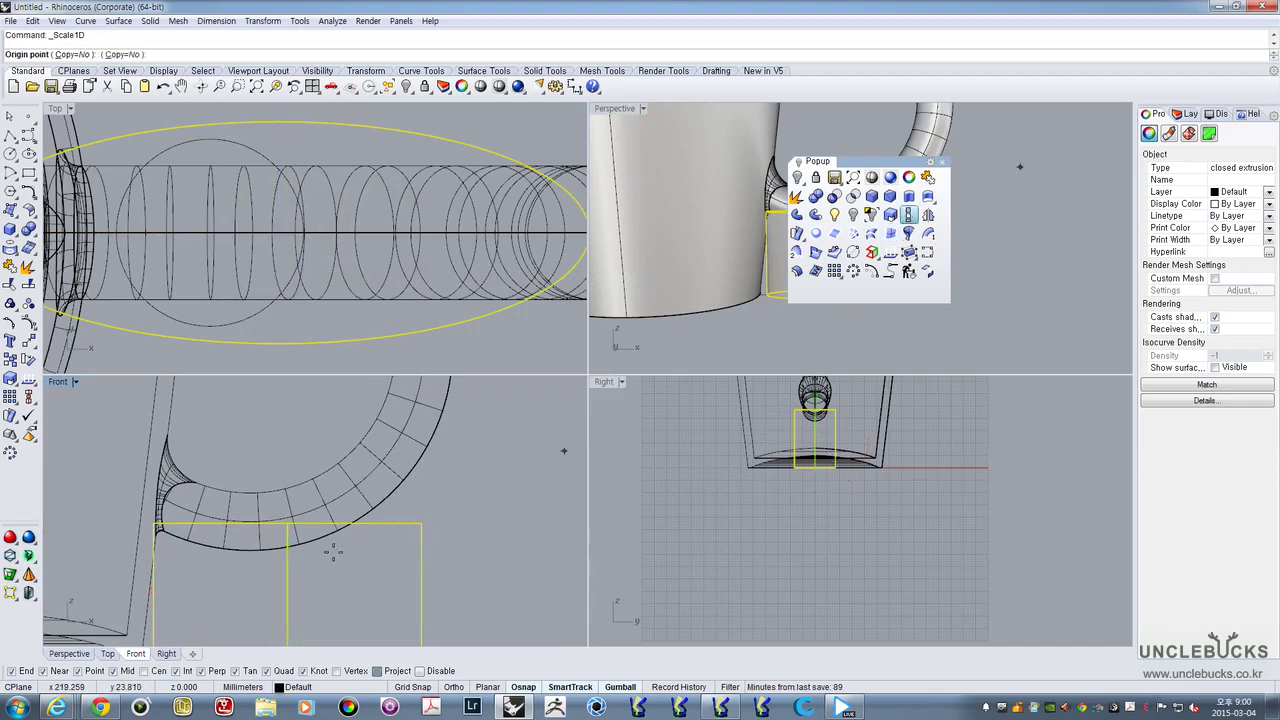
scroll(325, 550, up, 2)
click(341, 553)
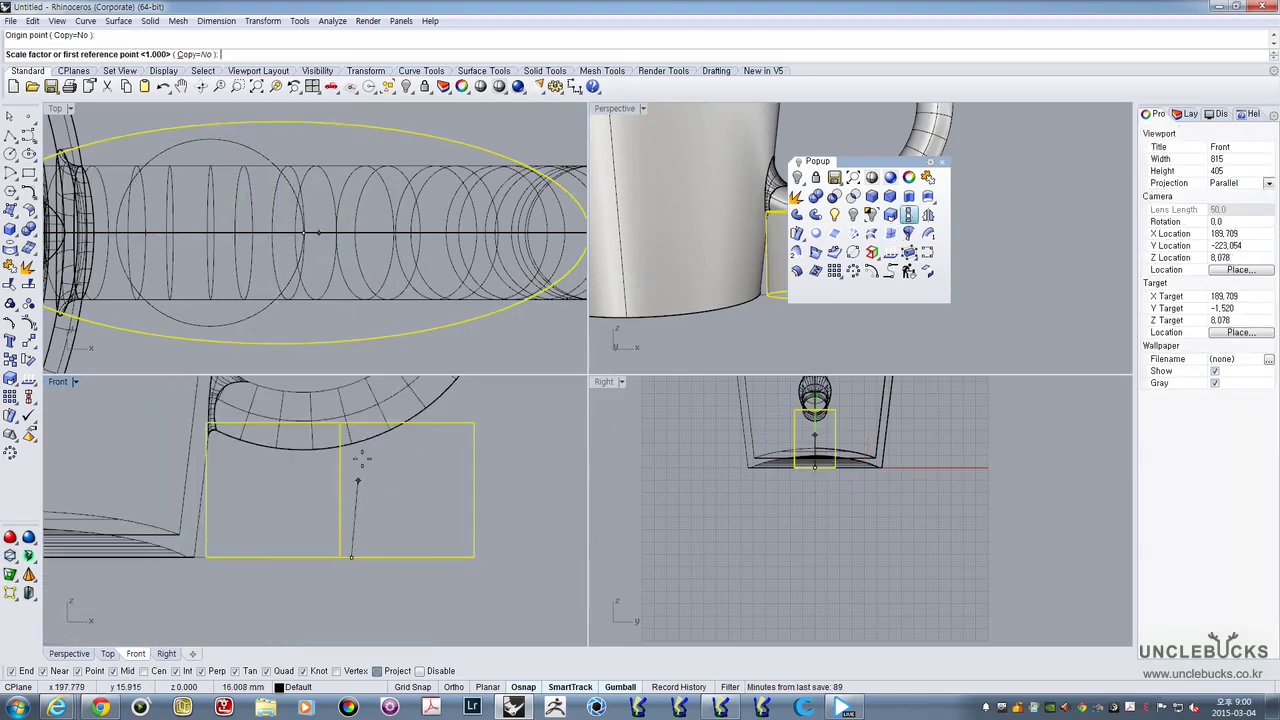
right_drag(488, 535, 485, 574)
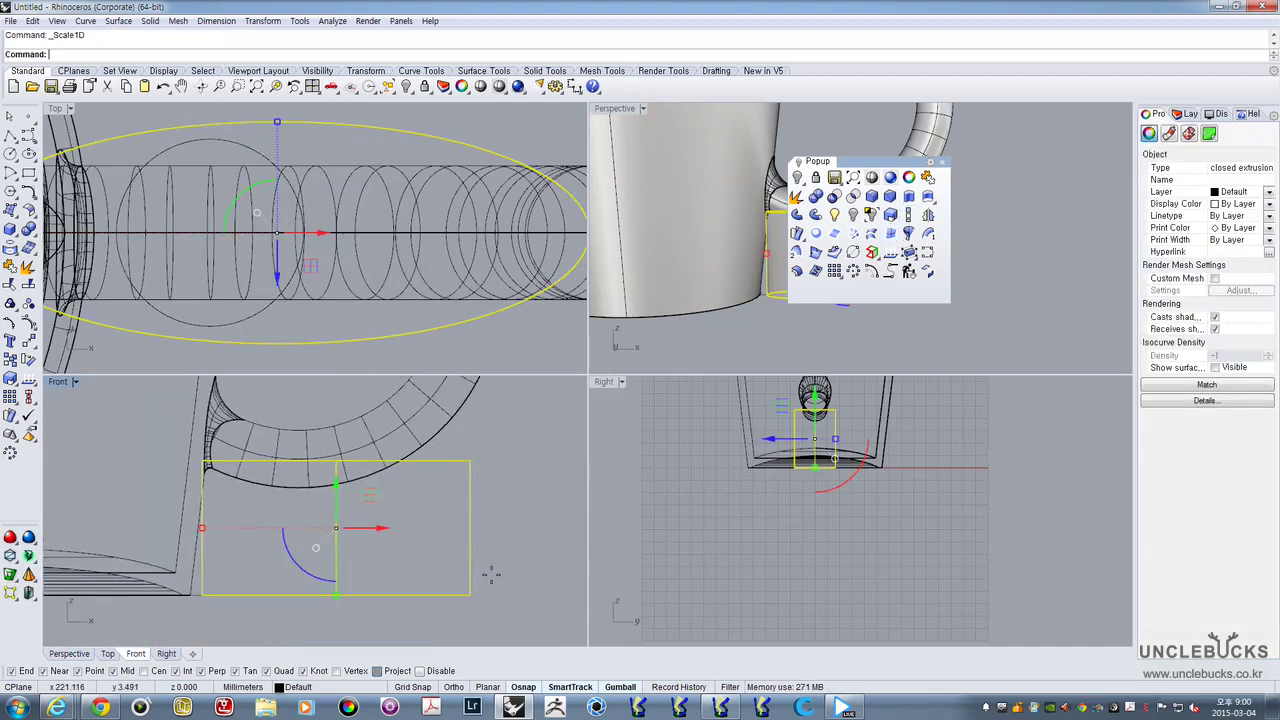
click(467, 463)
scroll(488, 465, down, 2)
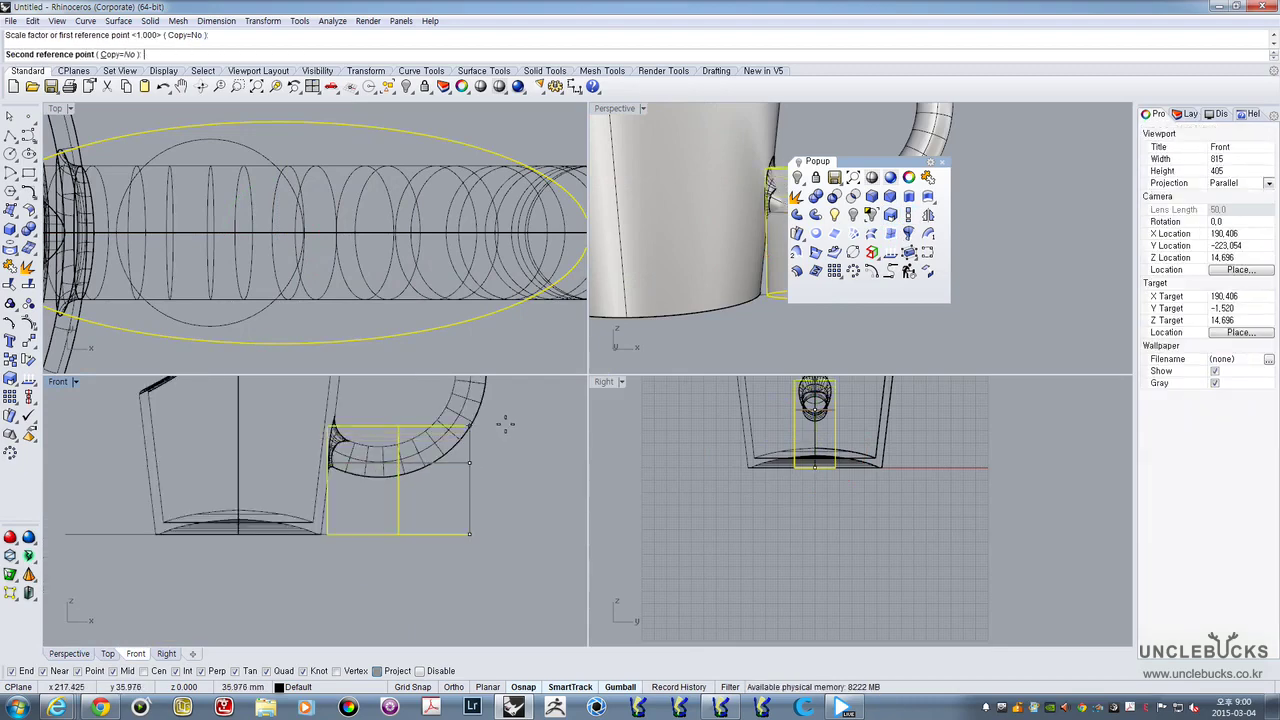
click(482, 476)
scroll(395, 515, up, 3)
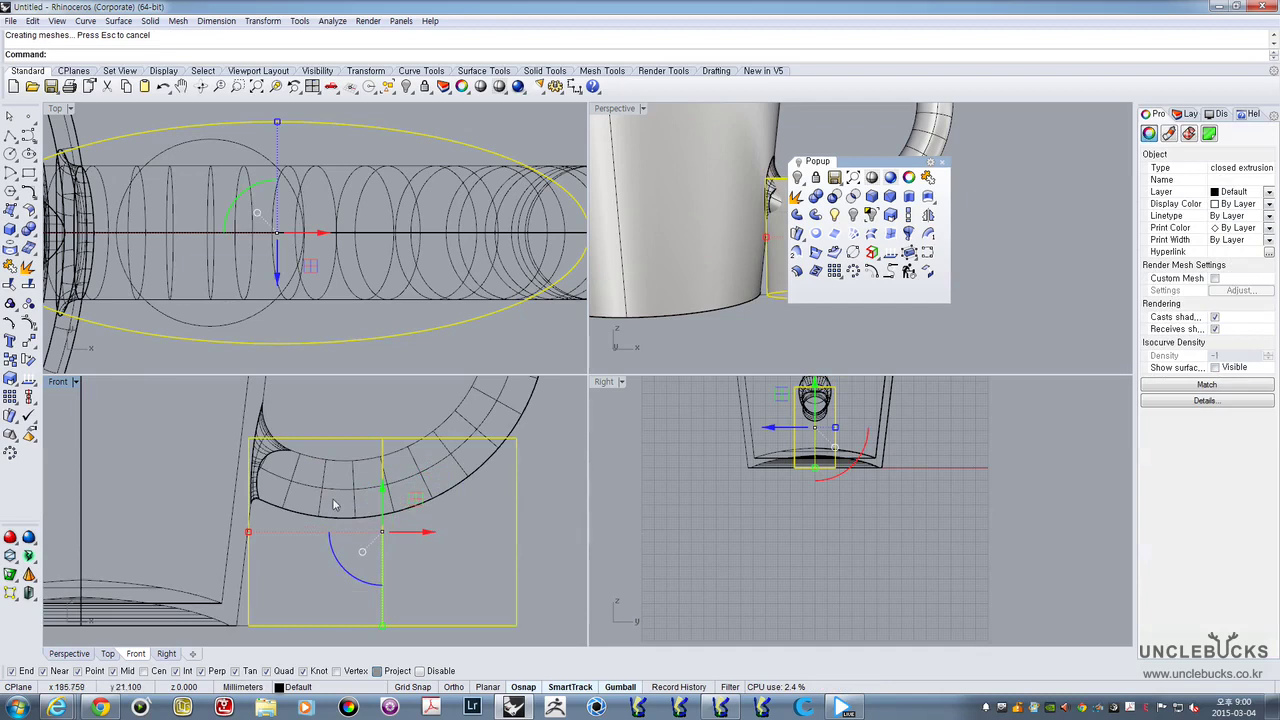
right_drag(328, 490, 315, 466)
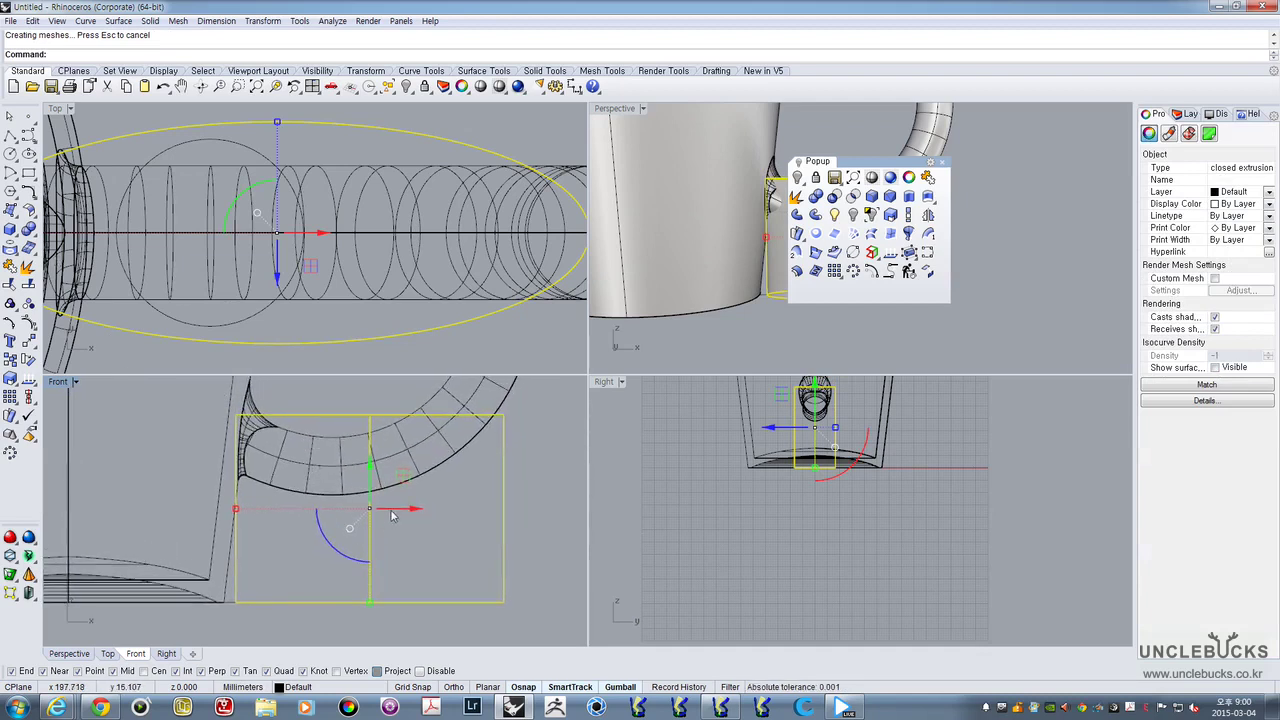
Move the taller support about 1.9 mm in positive X, away from the cup wall, and check it in perspective
drag(393, 512, 403, 520)
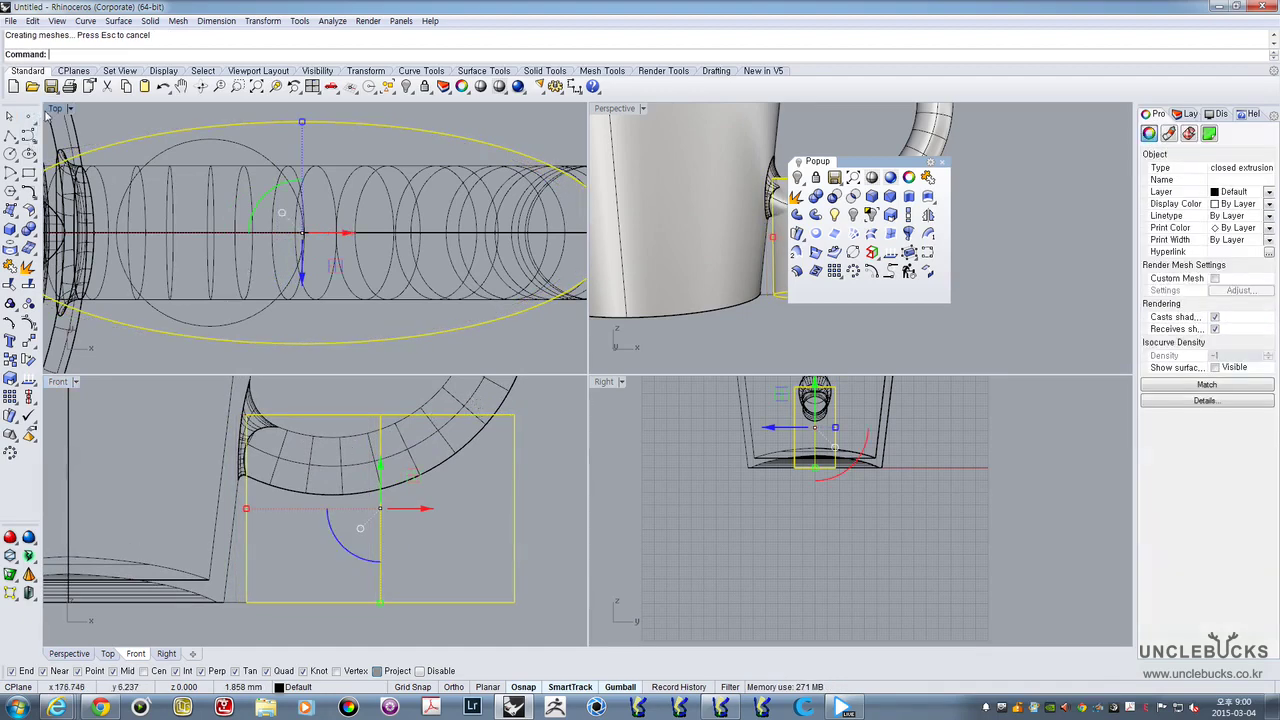
double_click(52, 110)
double_click(54, 110)
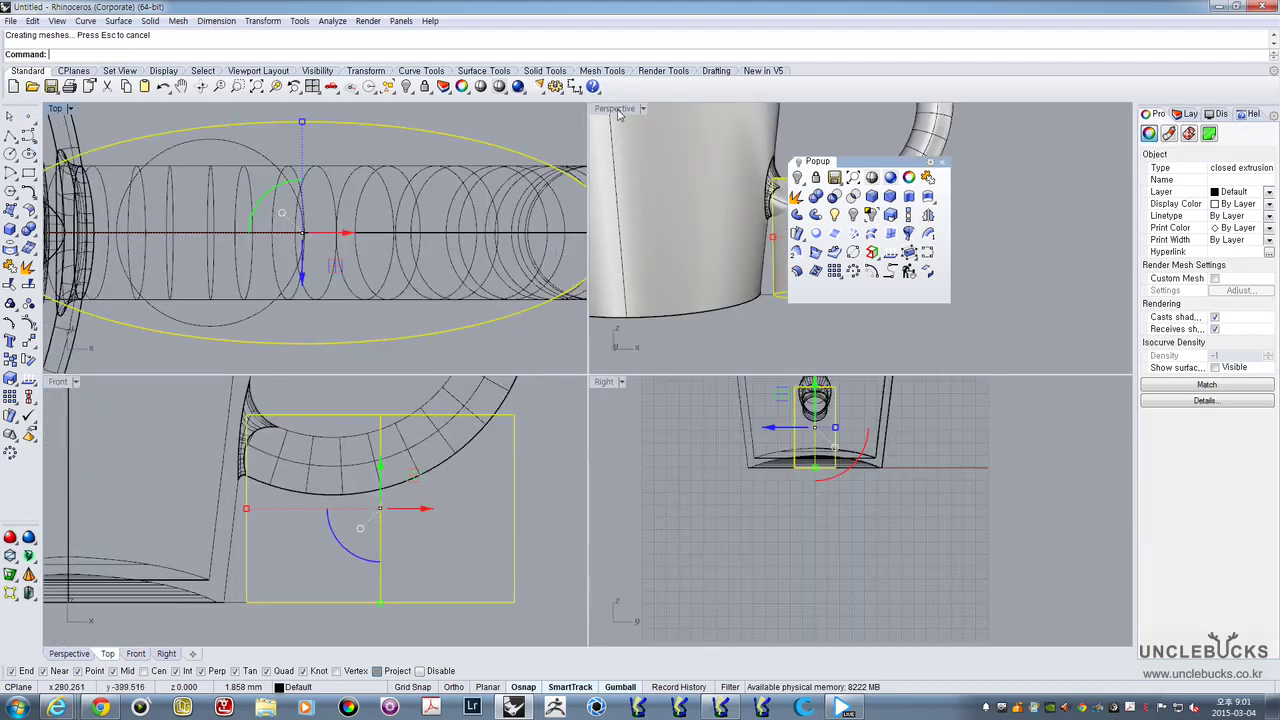
double_click(618, 111)
right_drag(577, 260, 474, 327)
scroll(474, 327, down, 3)
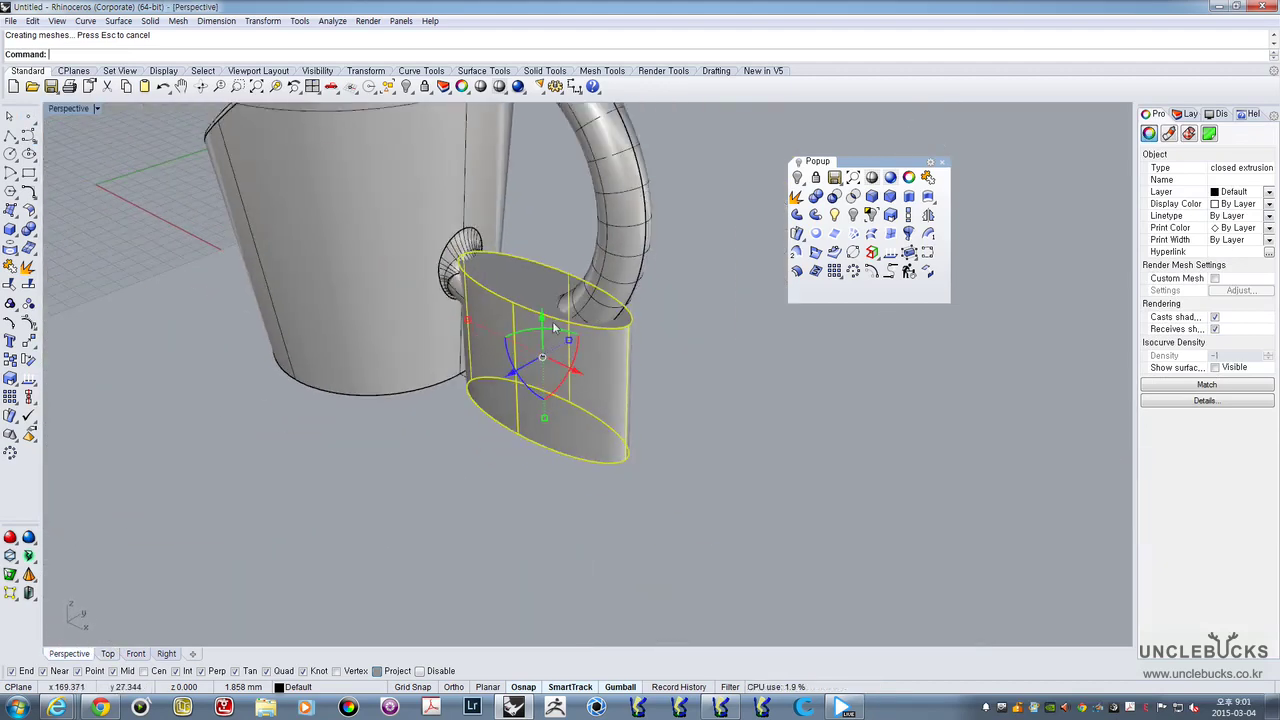
Select the cup with its handle and examine the overlap between handle and support in perspective and in an enlarged front view
click(616, 278)
right_drag(616, 278, 463, 351)
scroll(493, 251, down, 3)
right_drag(463, 351, 502, 420)
scroll(460, 385, up, 5)
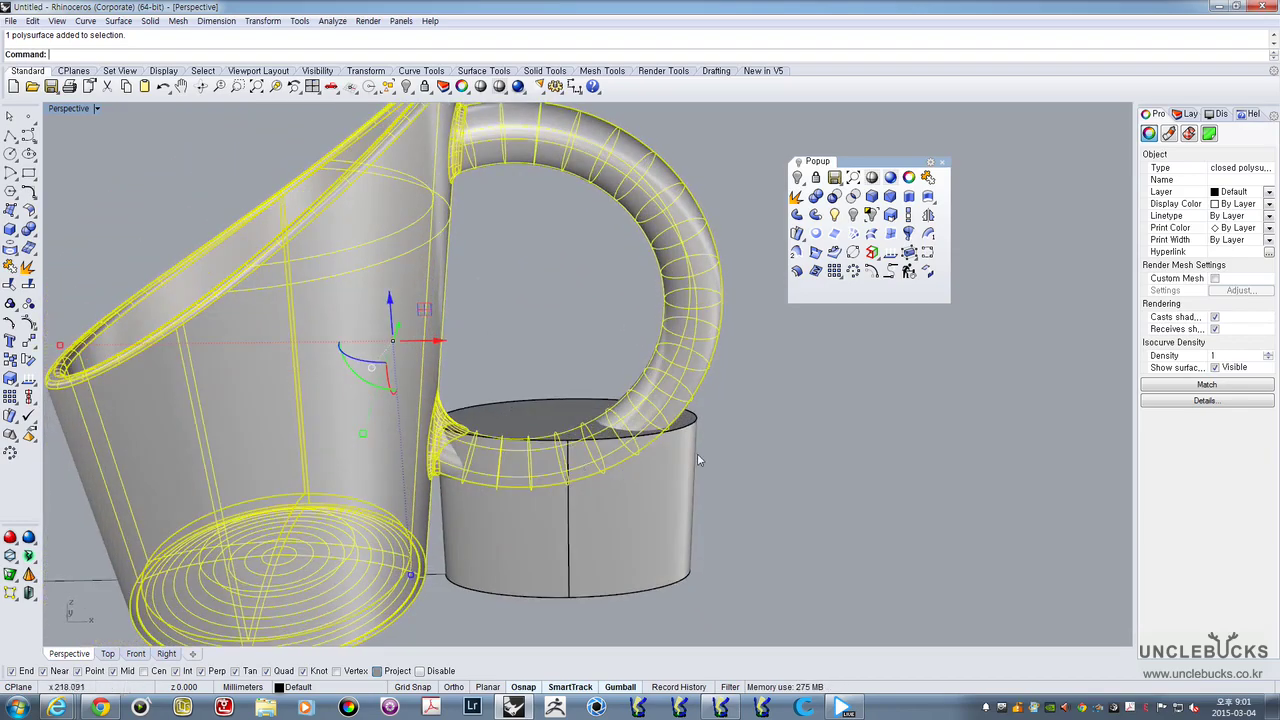
click(712, 417)
click(676, 390)
right_drag(676, 390, 606, 393)
scroll(606, 393, down, 6)
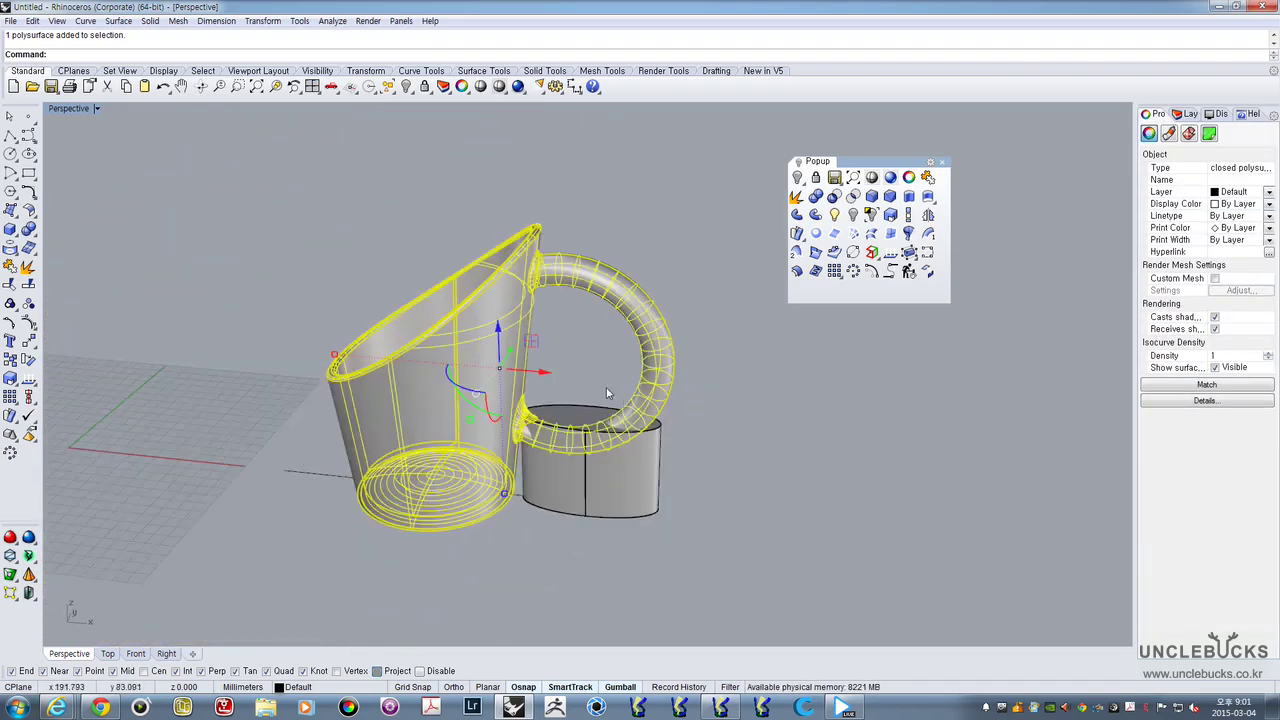
double_click(70, 108)
scroll(107, 397, up, 3)
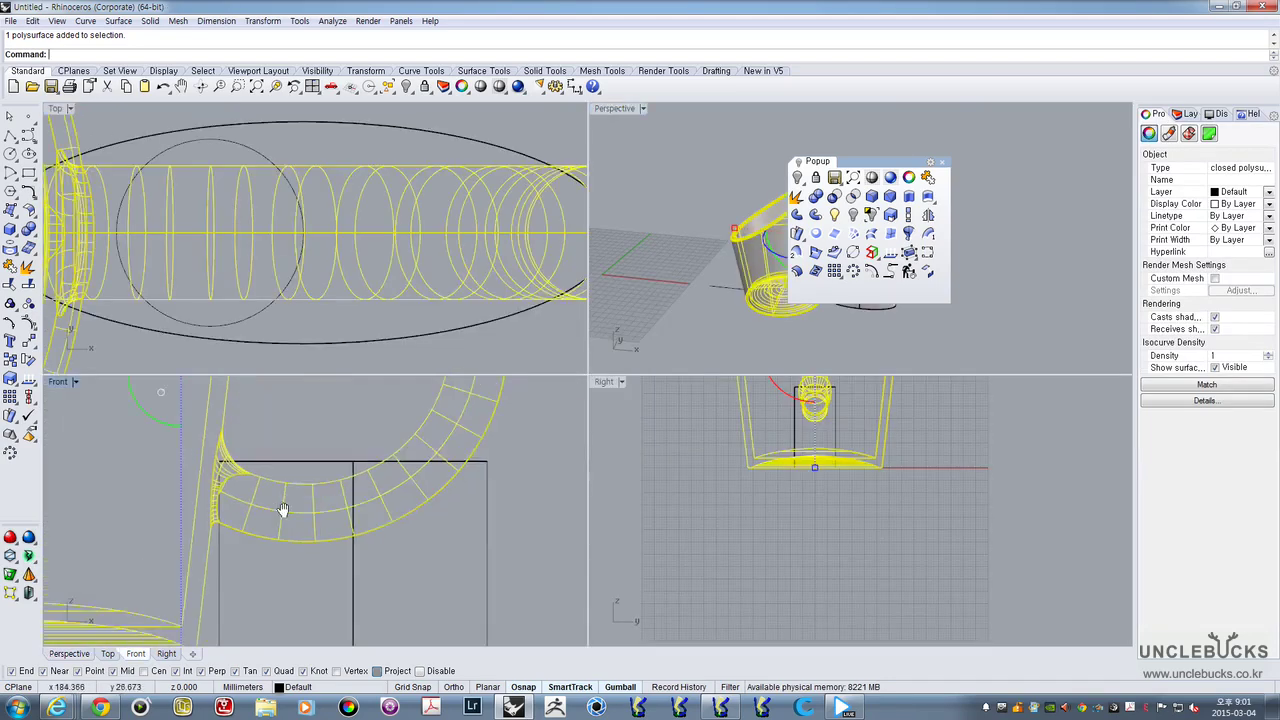
double_click(58, 382)
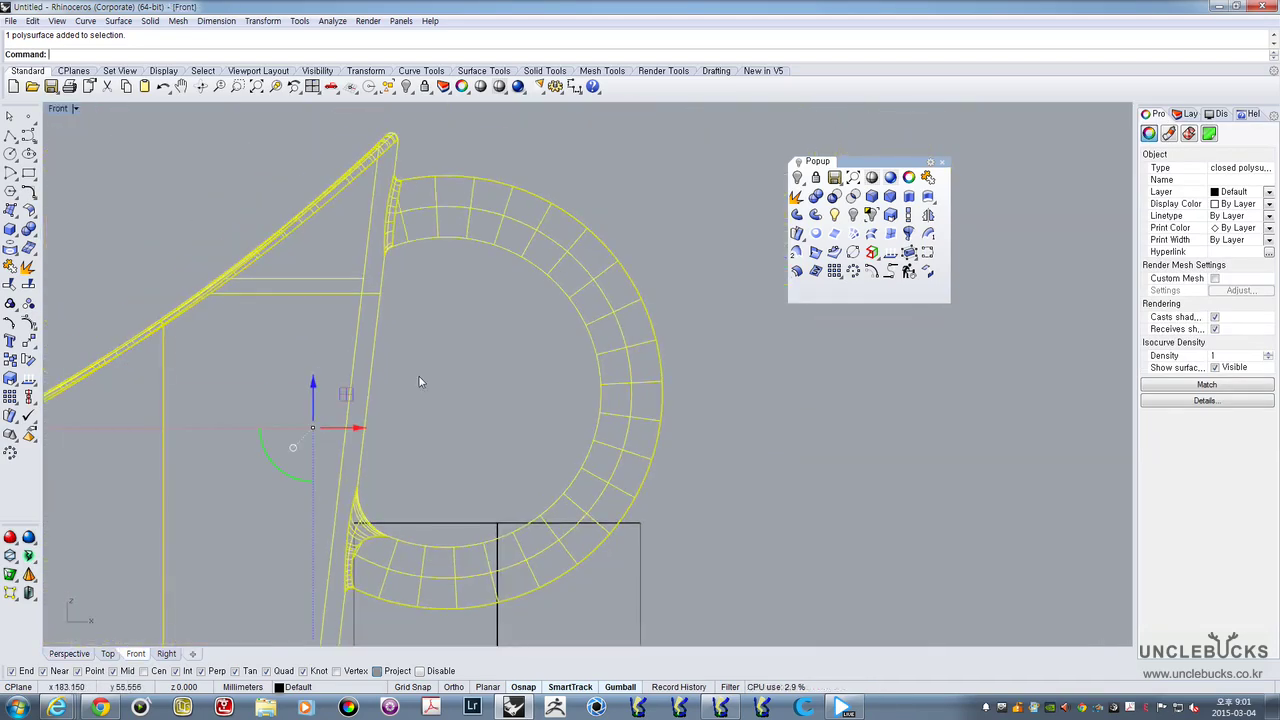
click(10, 155)
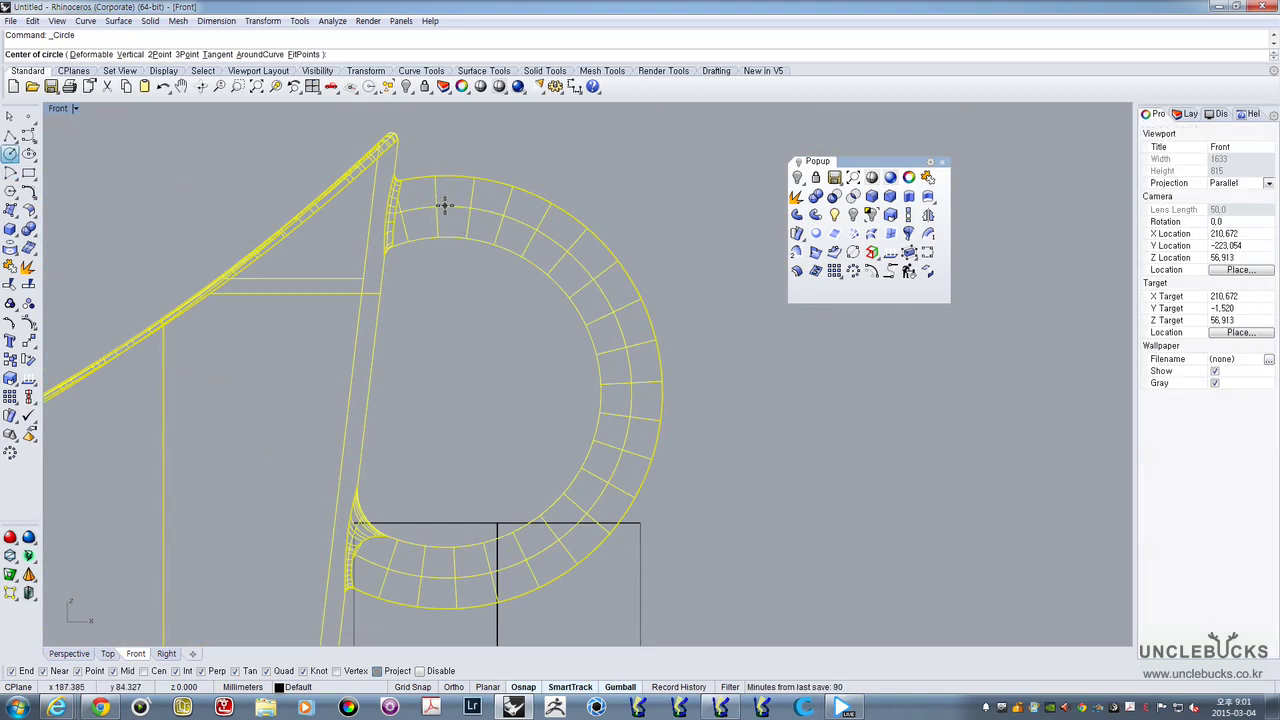
key(Escape)
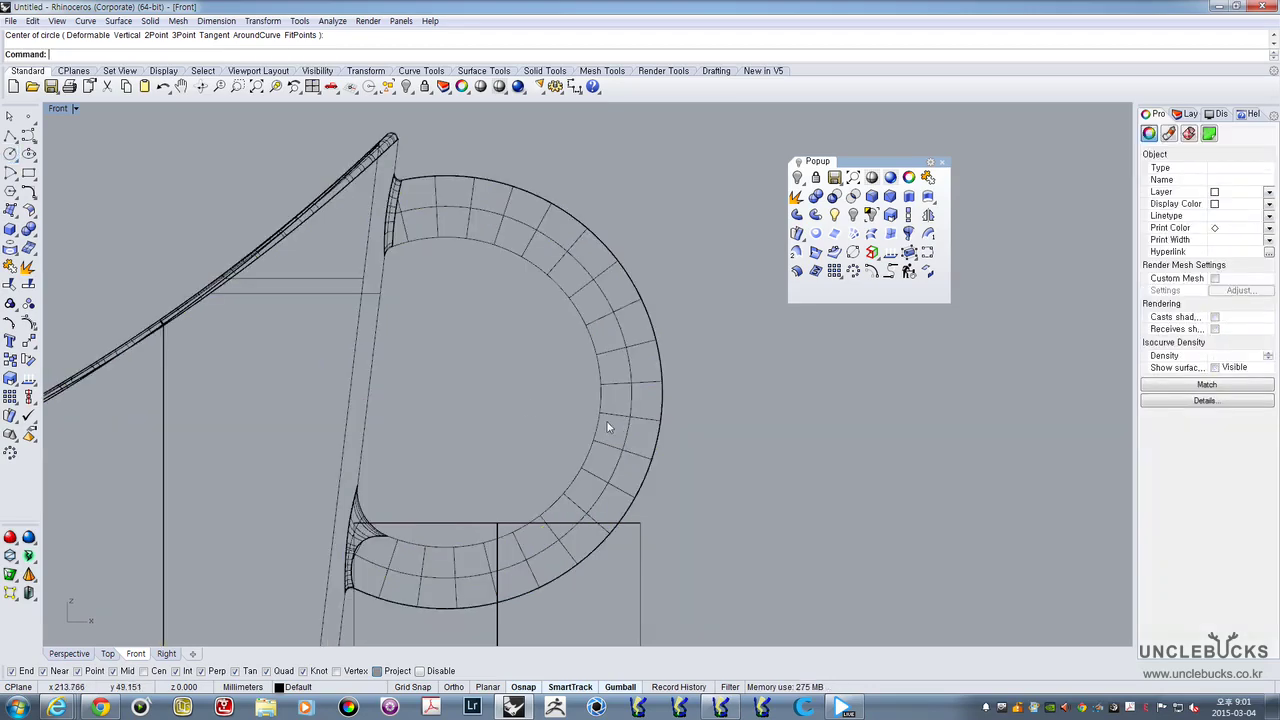
key(Escape)
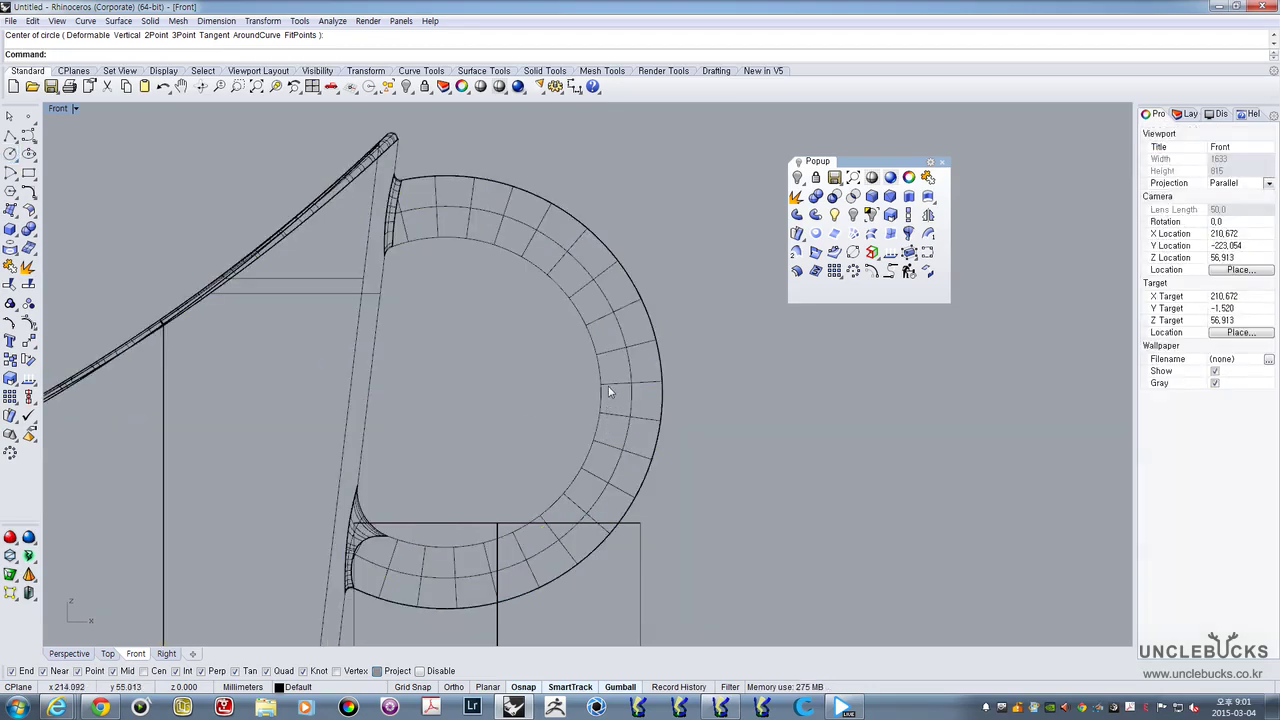
click(10, 155)
click(435, 177)
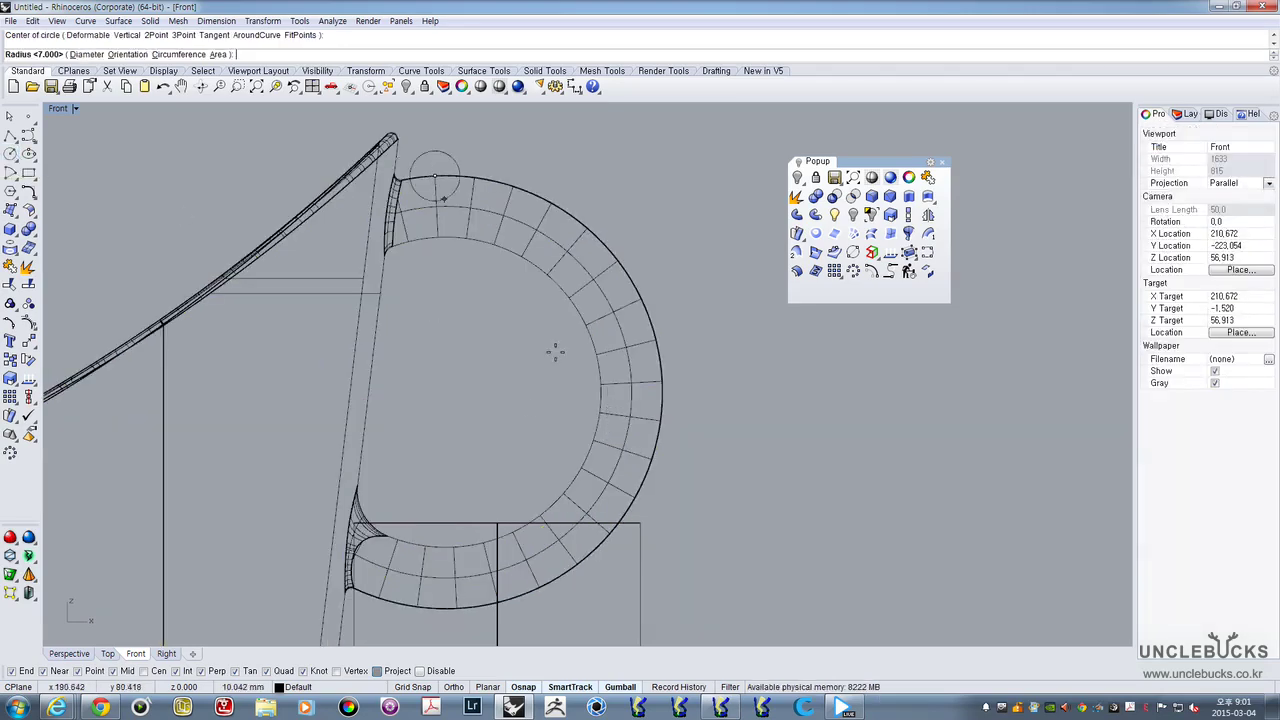
key(Escape)
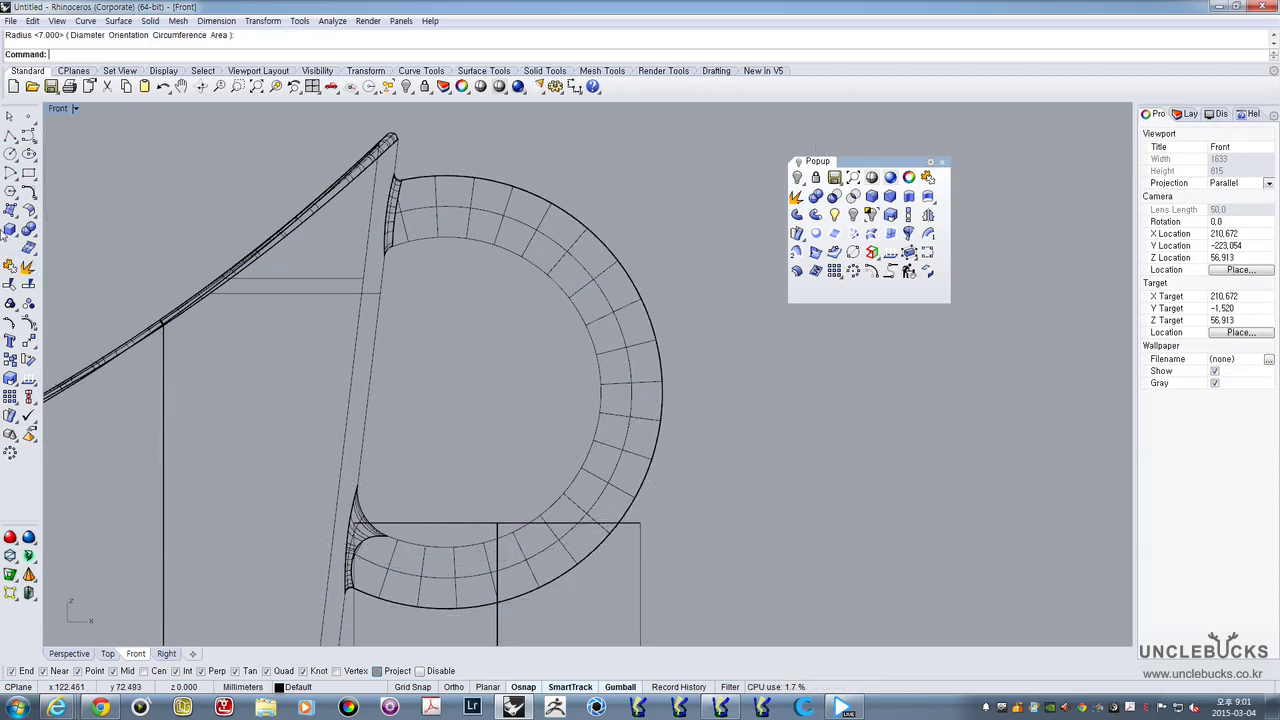
Draw a two-point diameter circle in the front view, spanning the highest and lowest points of the handle's outer edge
click(12, 158)
click(34, 161)
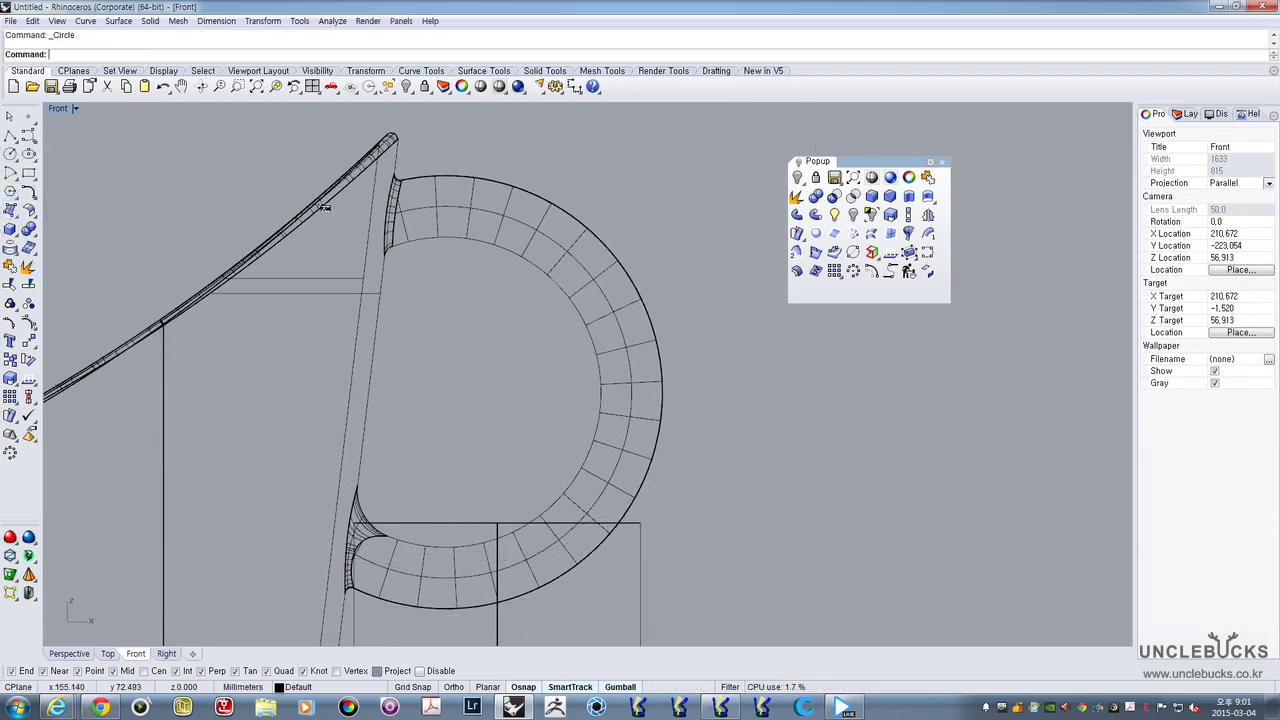
click(446, 174)
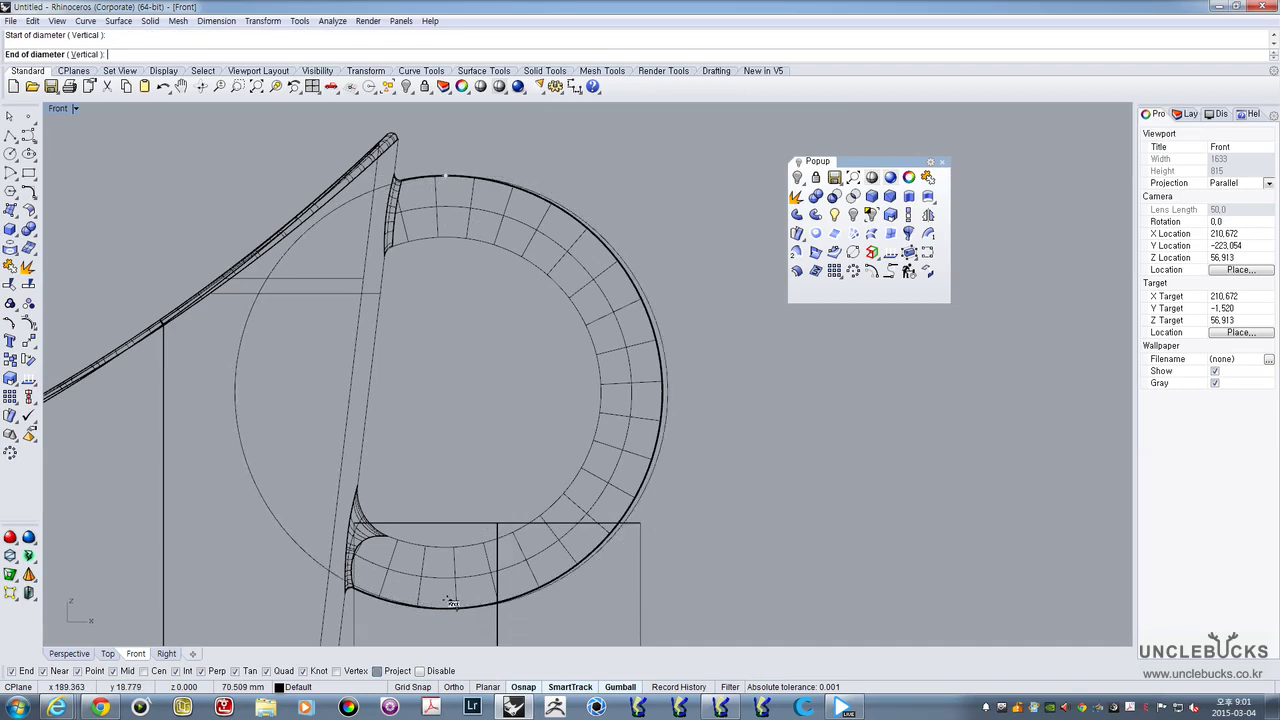
click(437, 605)
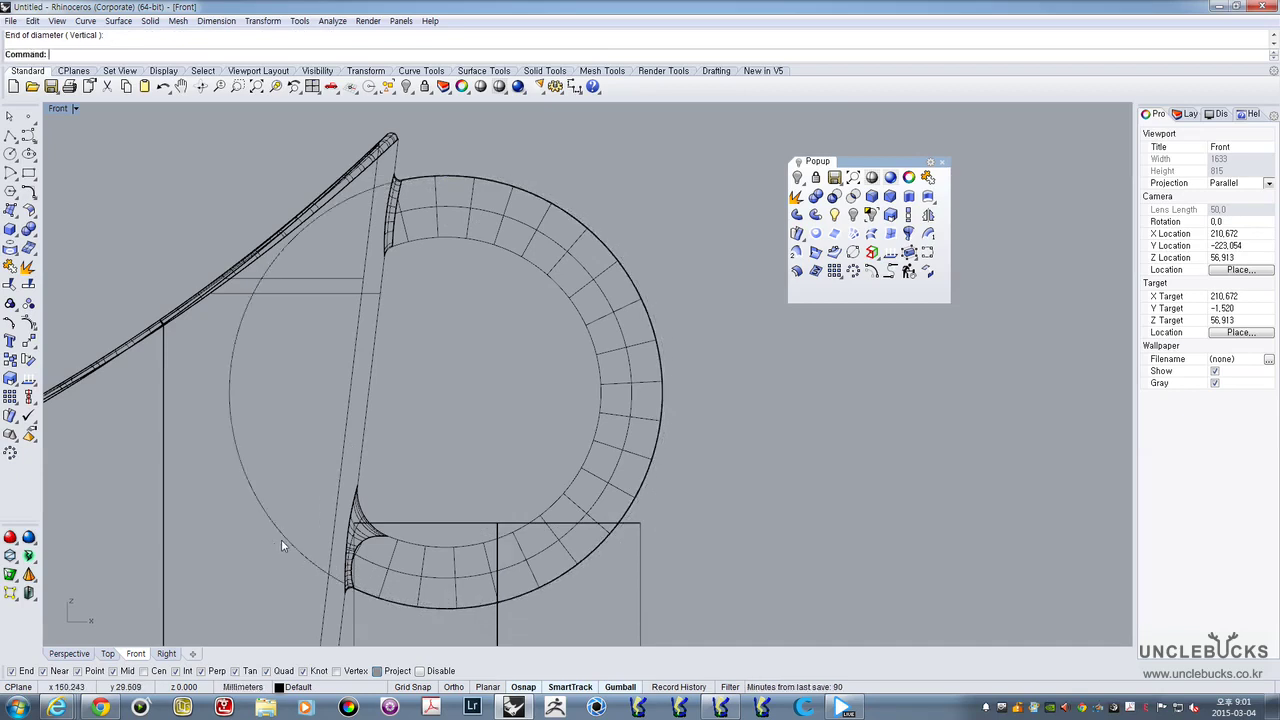
Offset the circle 5 mm inward so the new curve follows the centerline of the handle
click(281, 539)
right_drag(469, 405, 448, 375)
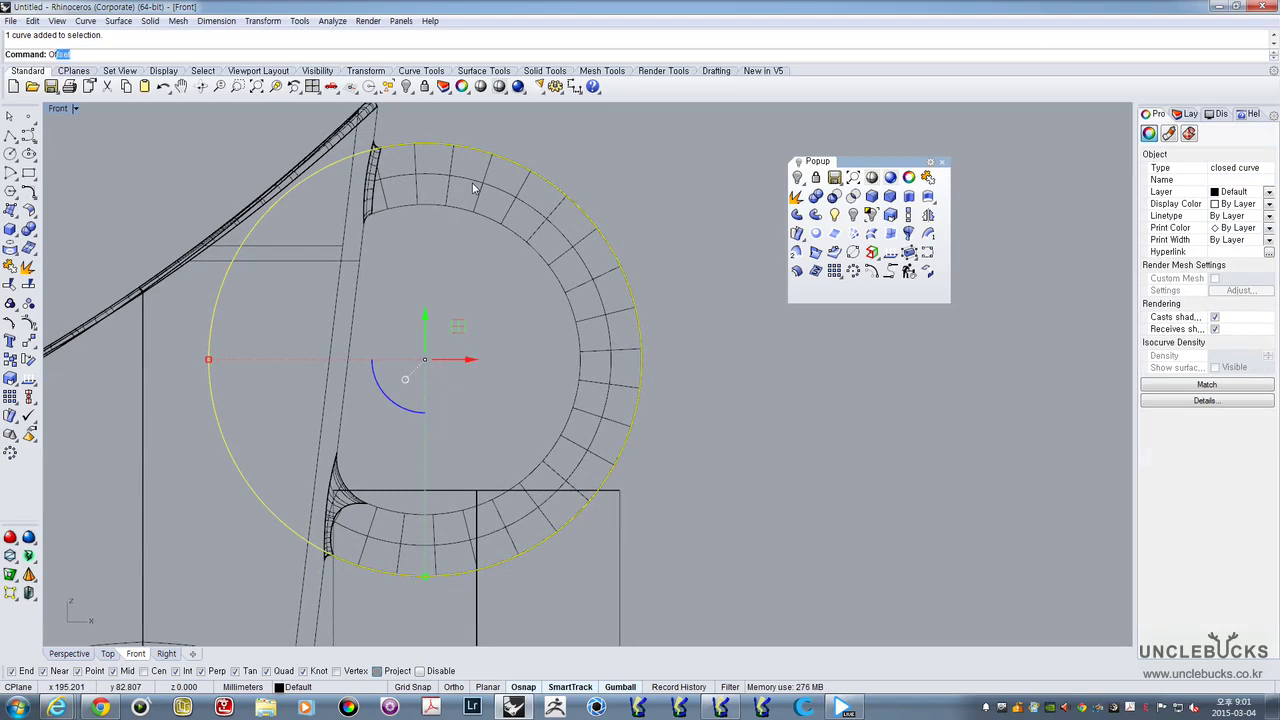
key(Return)
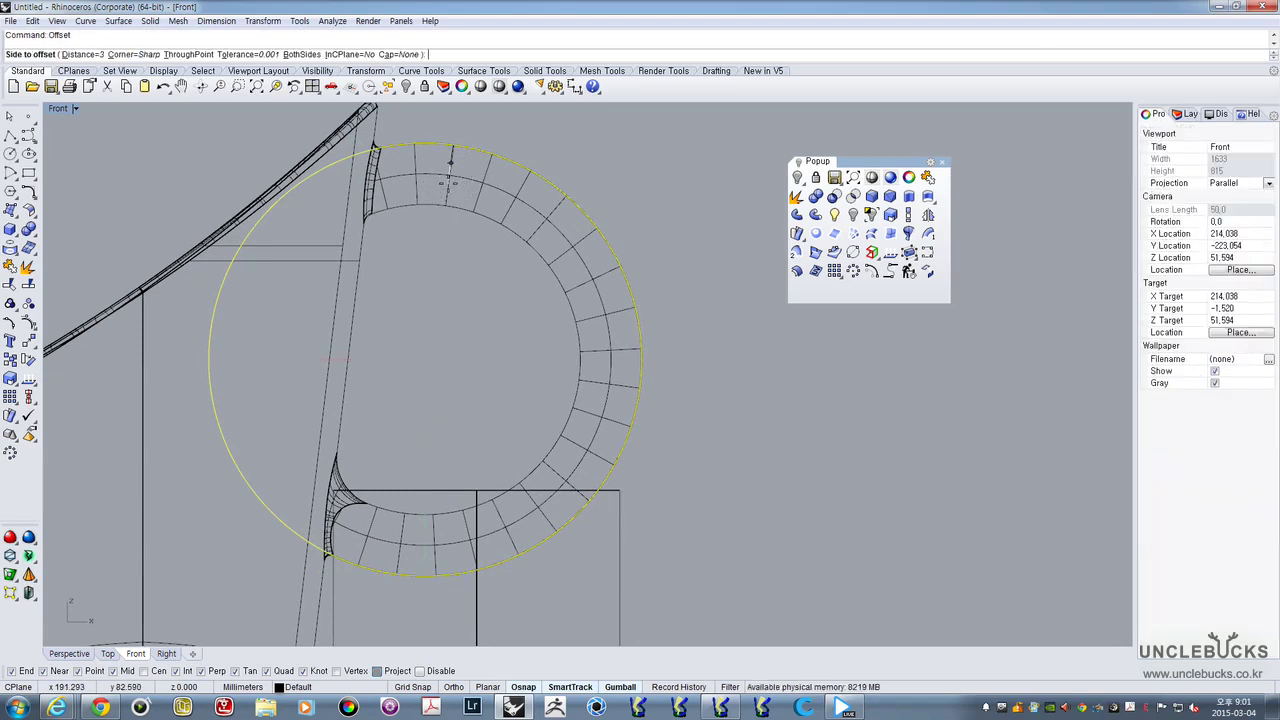
text(5)
key(Return)
click(451, 183)
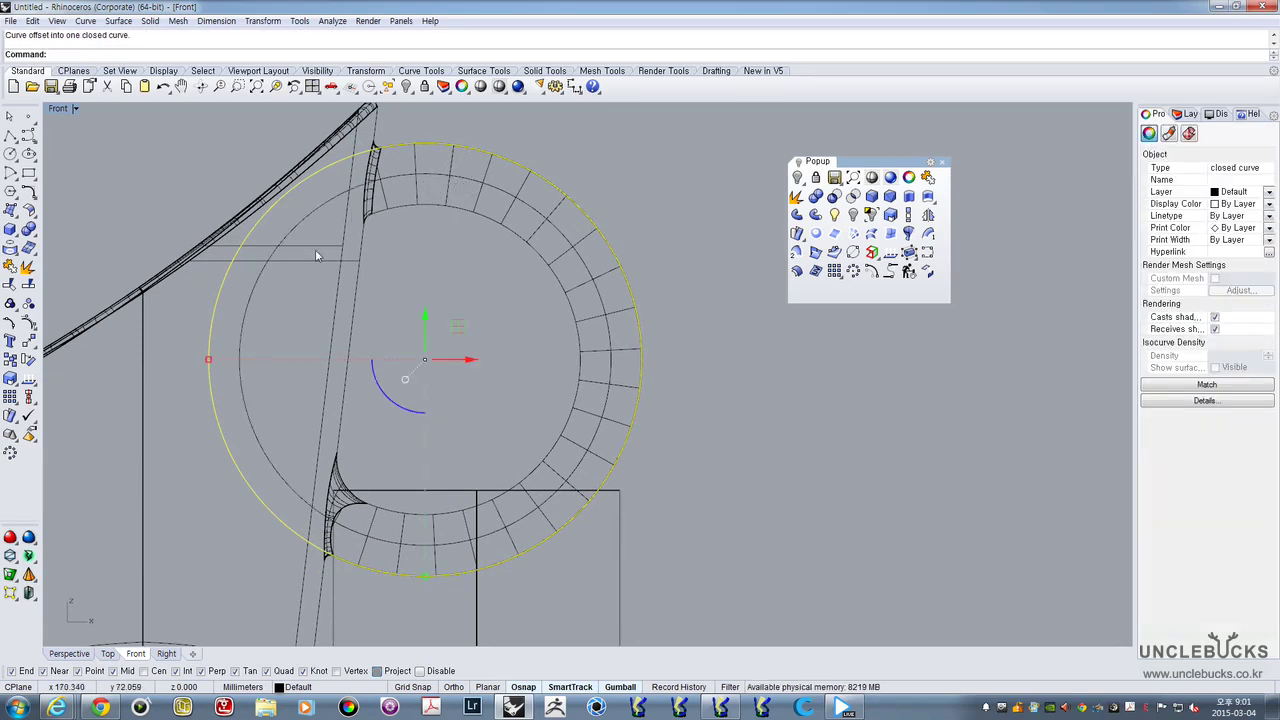
Create a closed pipe with a 5 mm radius along the offset circle in the perspective view
click(303, 223)
right_drag(424, 270, 422, 228)
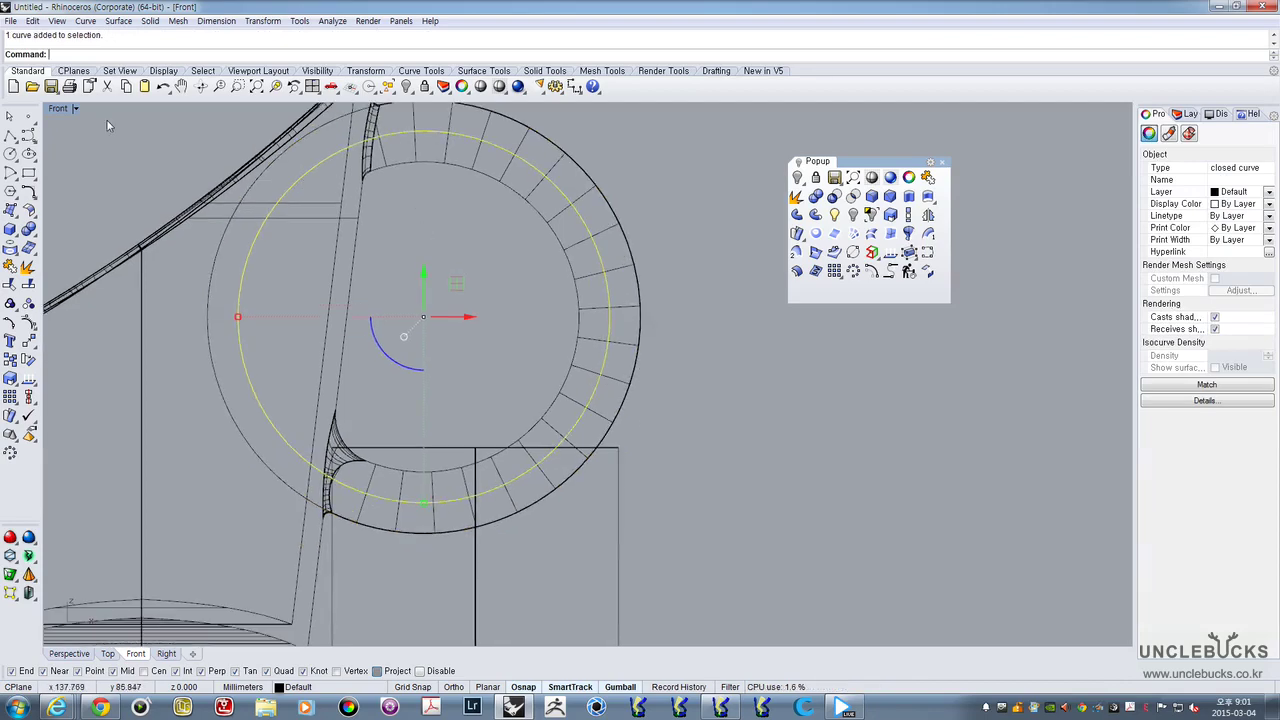
double_click(58, 109)
double_click(618, 110)
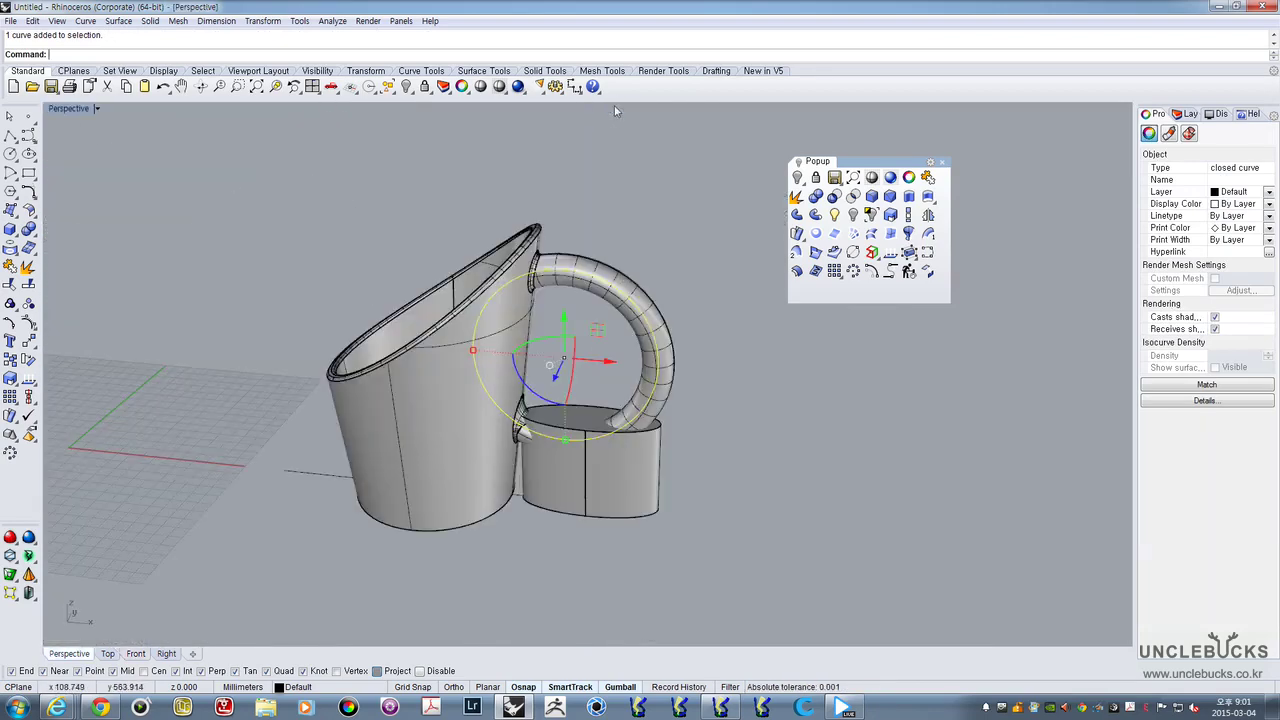
scroll(575, 303, up, 5)
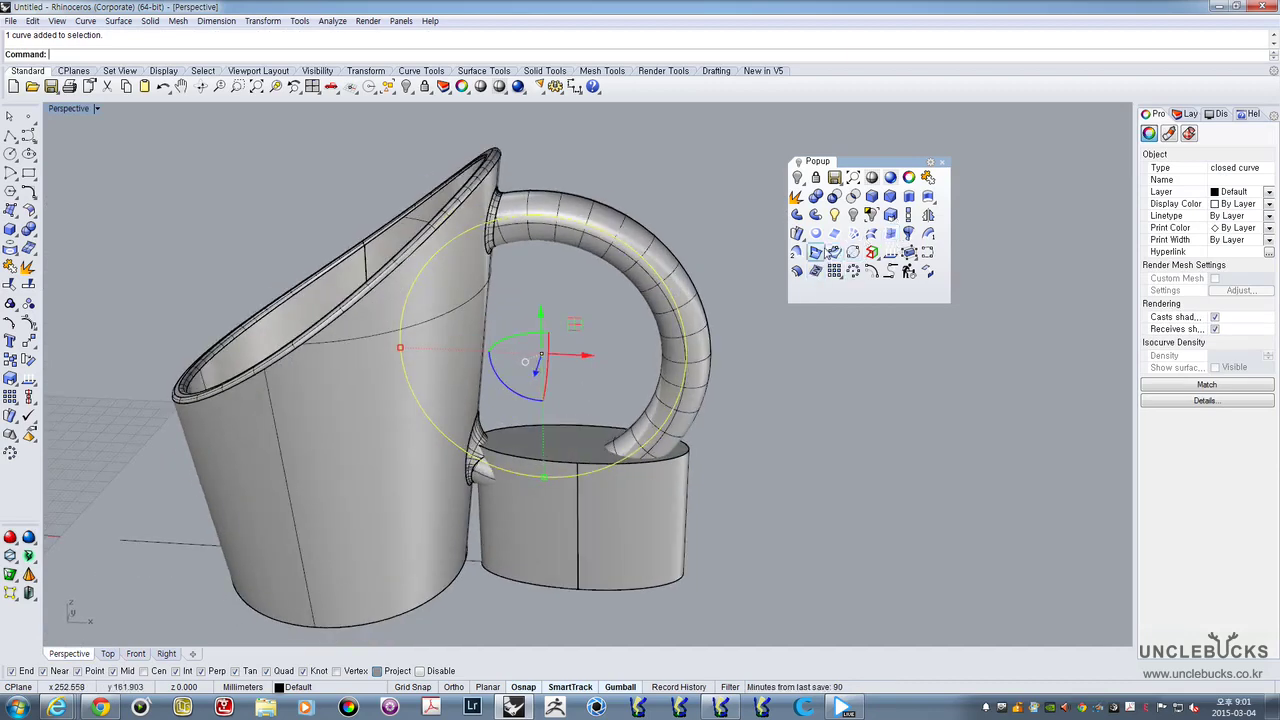
click(798, 216)
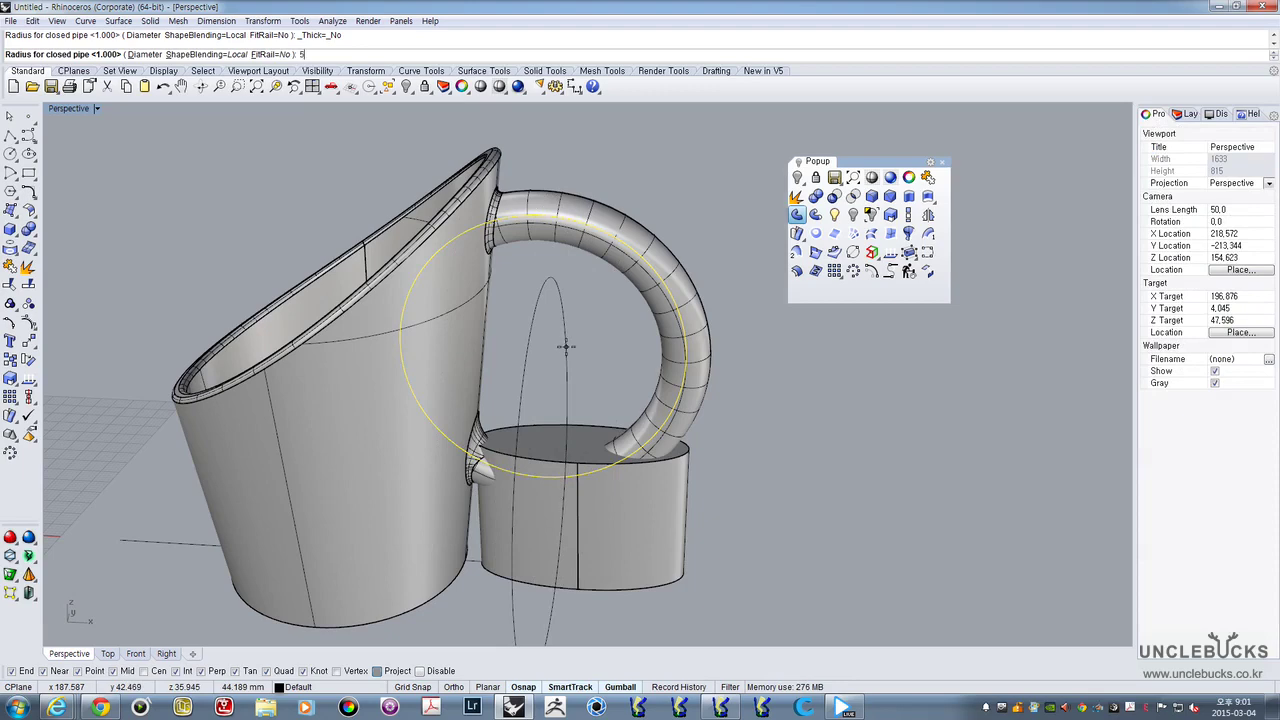
text(5)
key(Return)
key(Return)
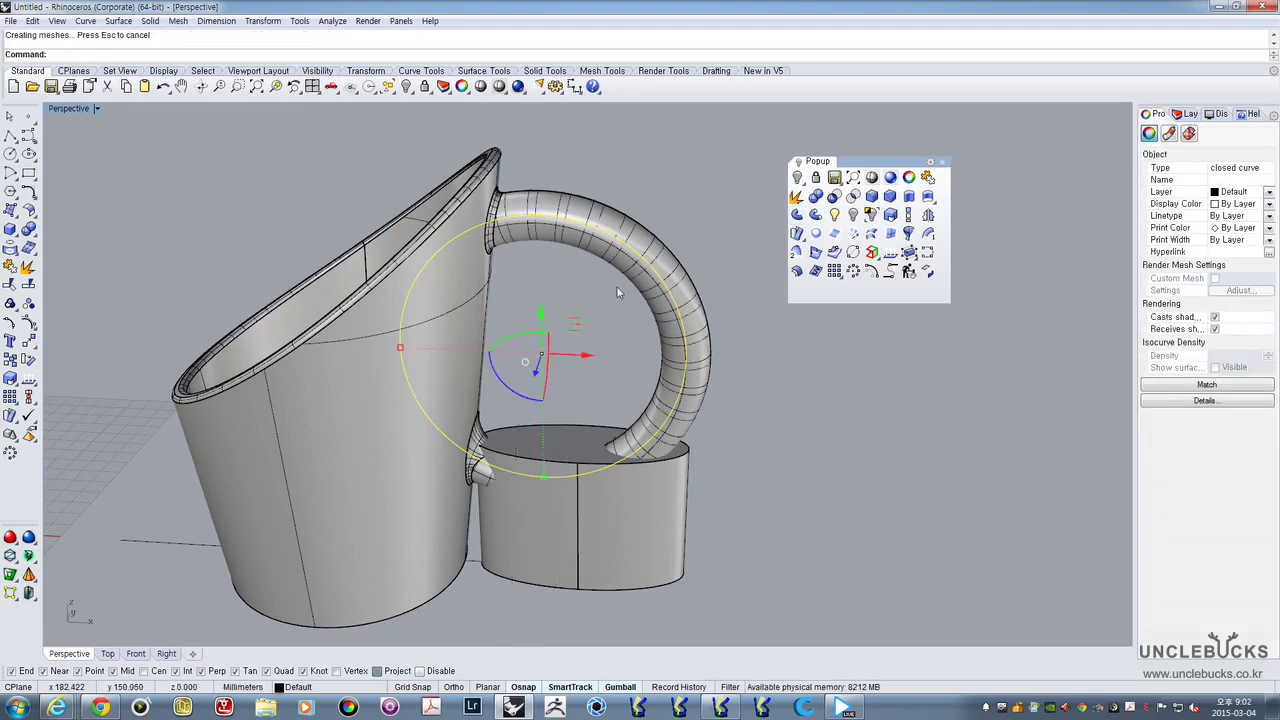
Select the closed pipe among the overlapping objects and examine closely where it passes through the support's upper face
click(630, 255)
click(672, 290)
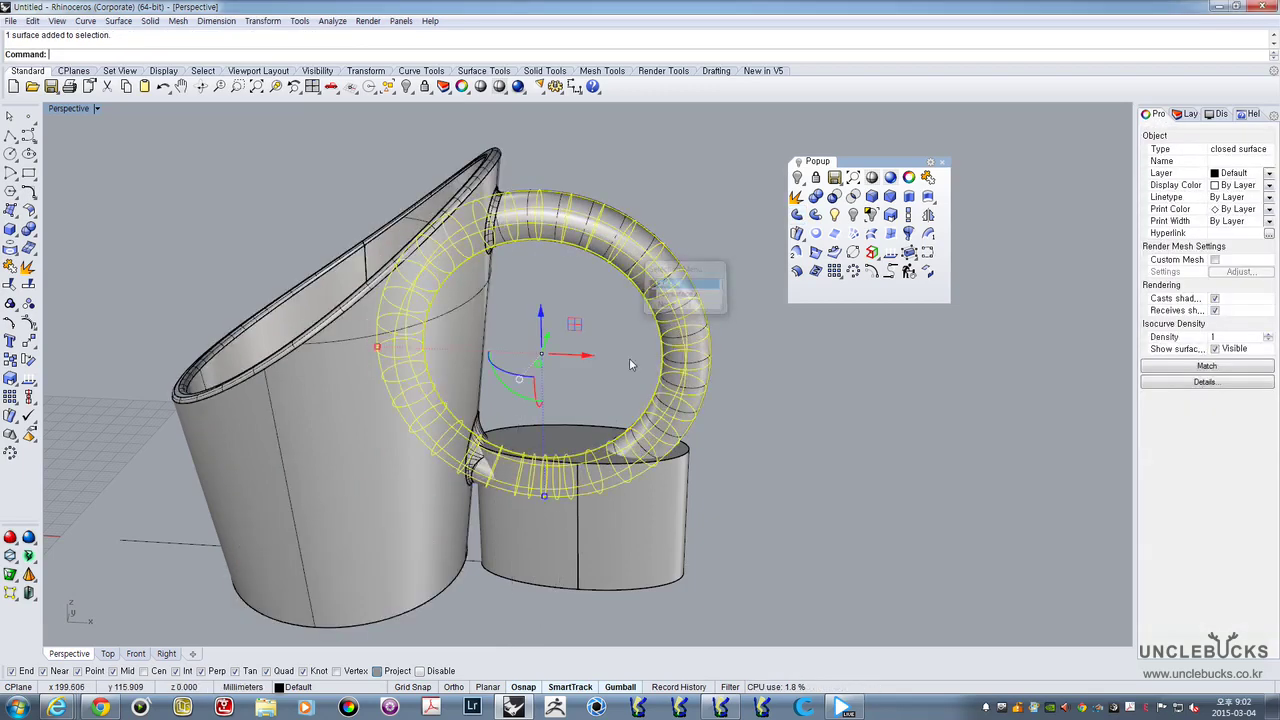
right_drag(626, 360, 620, 450)
scroll(545, 408, up, 5)
scroll(643, 449, up, 5)
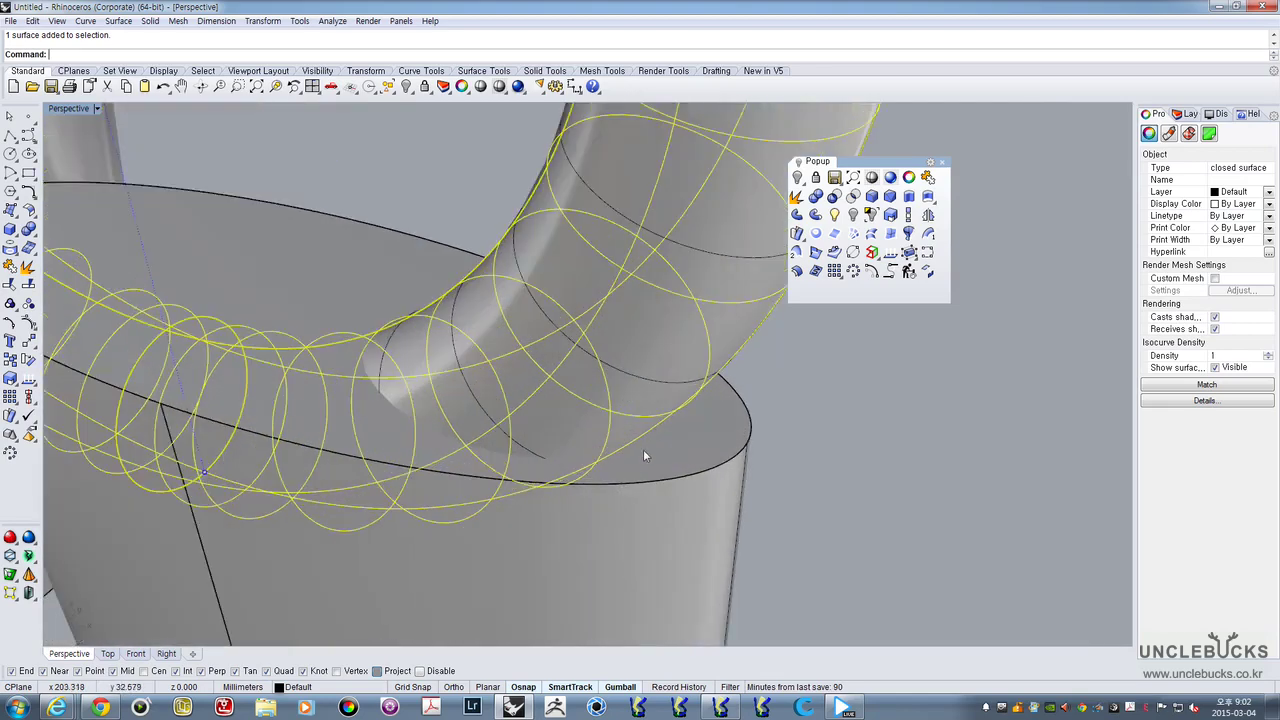
Delete the closed pipe of 5 mm radius that runs along the handle's centerline circle
scroll(445, 365, down, 3)
scroll(495, 313, up, 3)
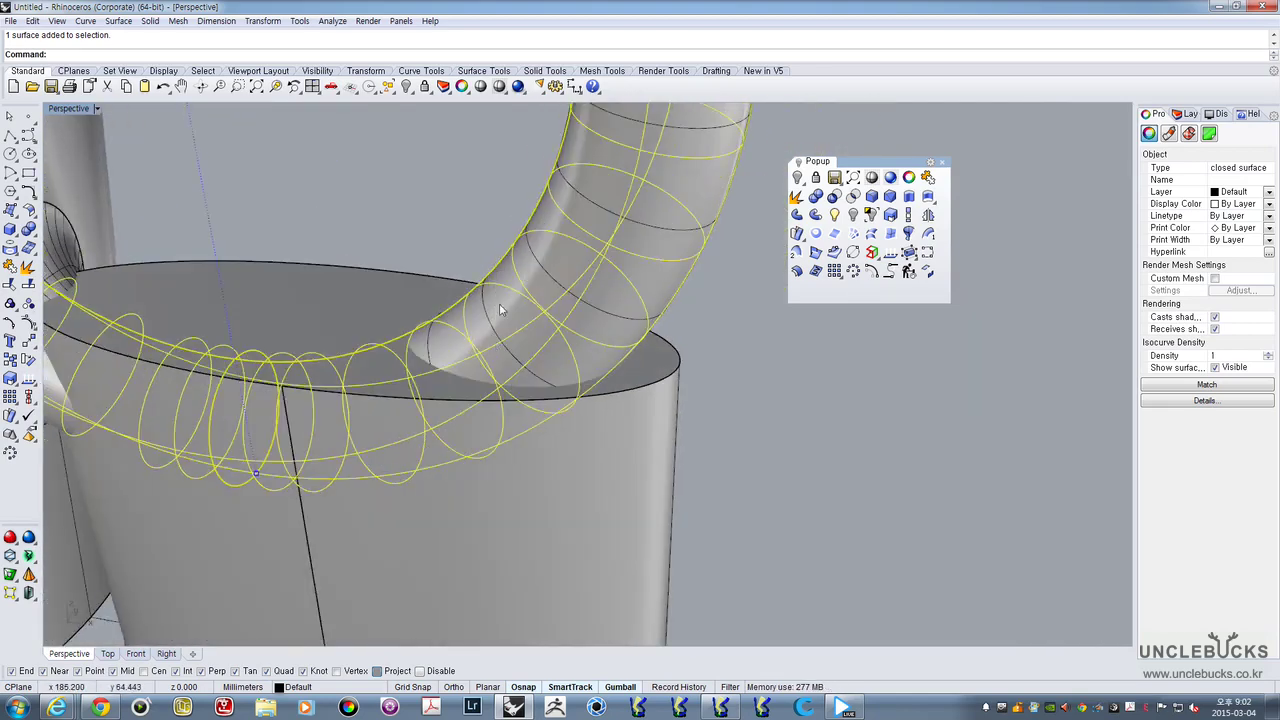
scroll(485, 305, up, 2)
scroll(465, 330, down, 3)
scroll(481, 318, up, 1)
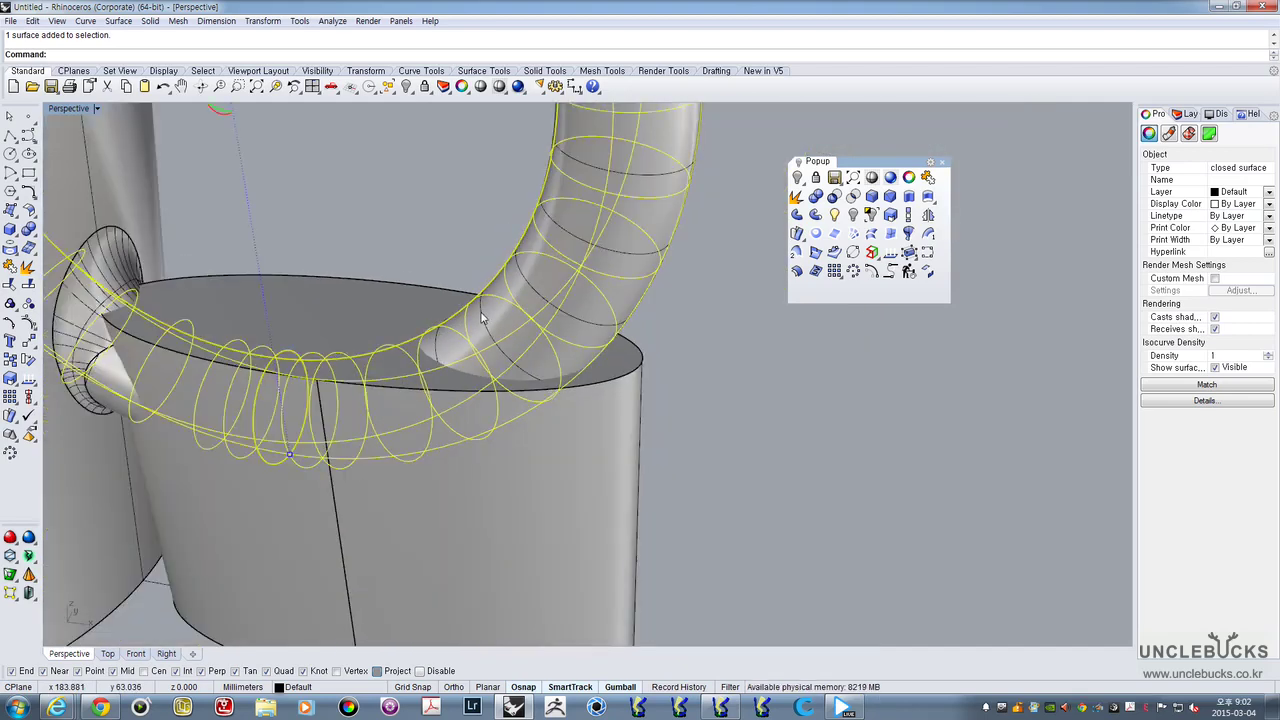
key(Delete)
Create a closed pipe with a 5.5 mm radius along the handle's centerline circle
click(580, 266)
scroll(466, 266, down, 6)
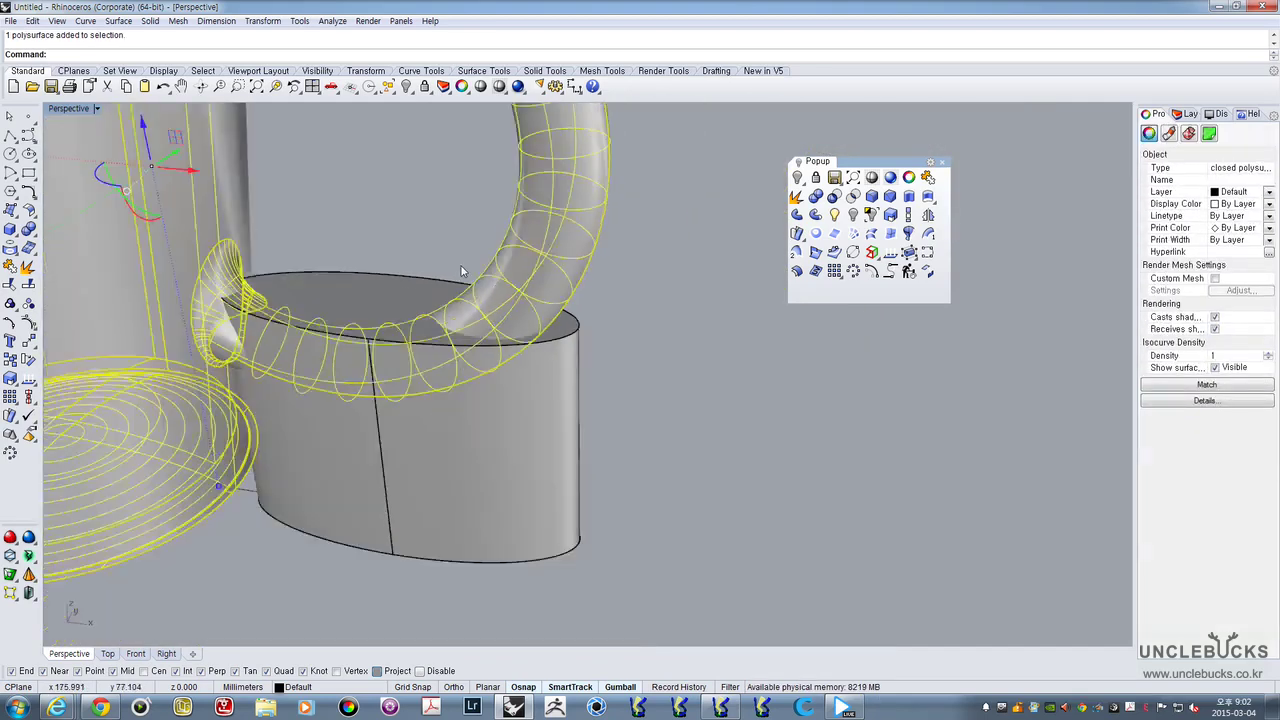
drag(622, 218, 497, 189)
right_drag(497, 189, 503, 166)
ctrl+click(503, 214)
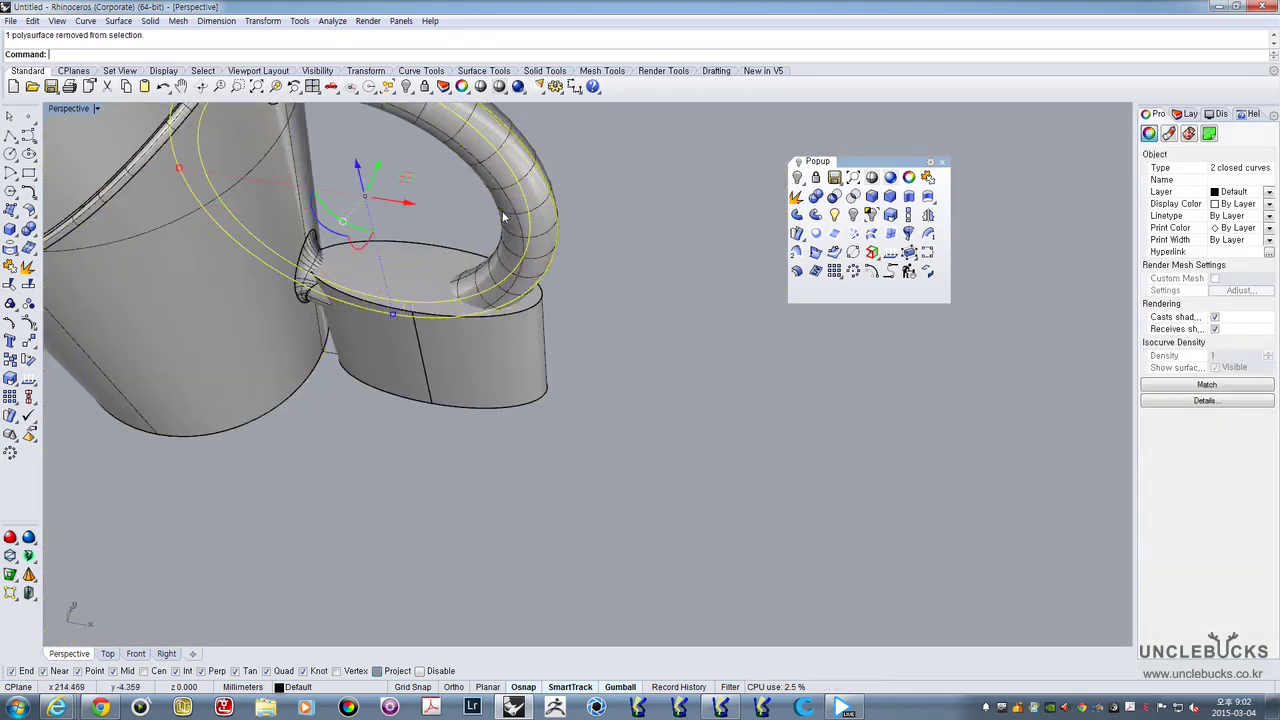
right_drag(503, 214, 497, 188)
ctrl+click(556, 214)
scroll(553, 216, up, 3)
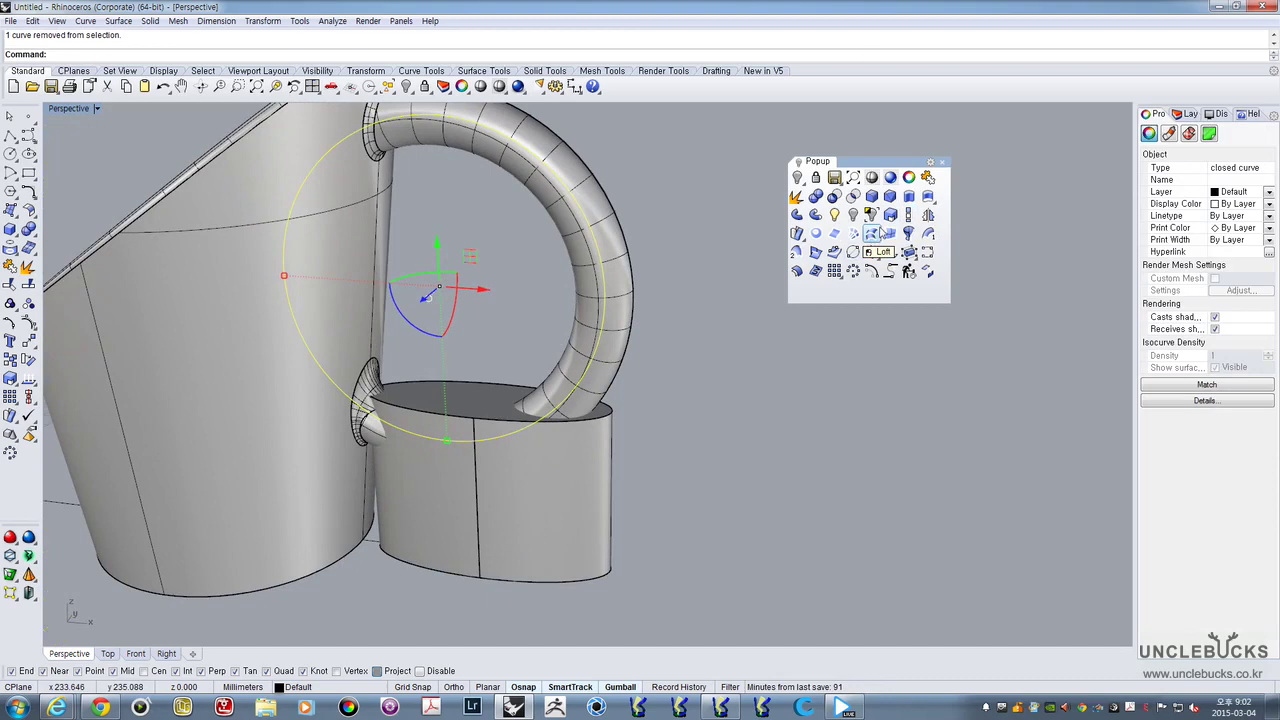
right_drag(510, 290, 575, 335)
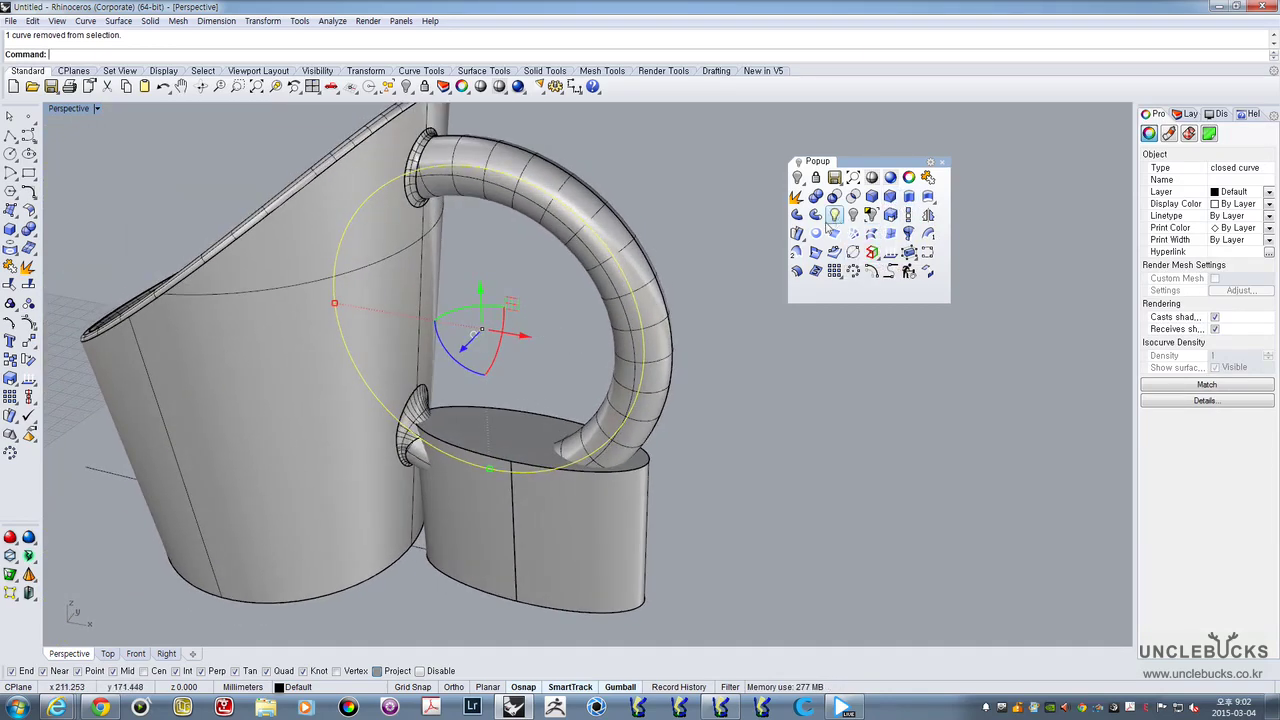
click(797, 214)
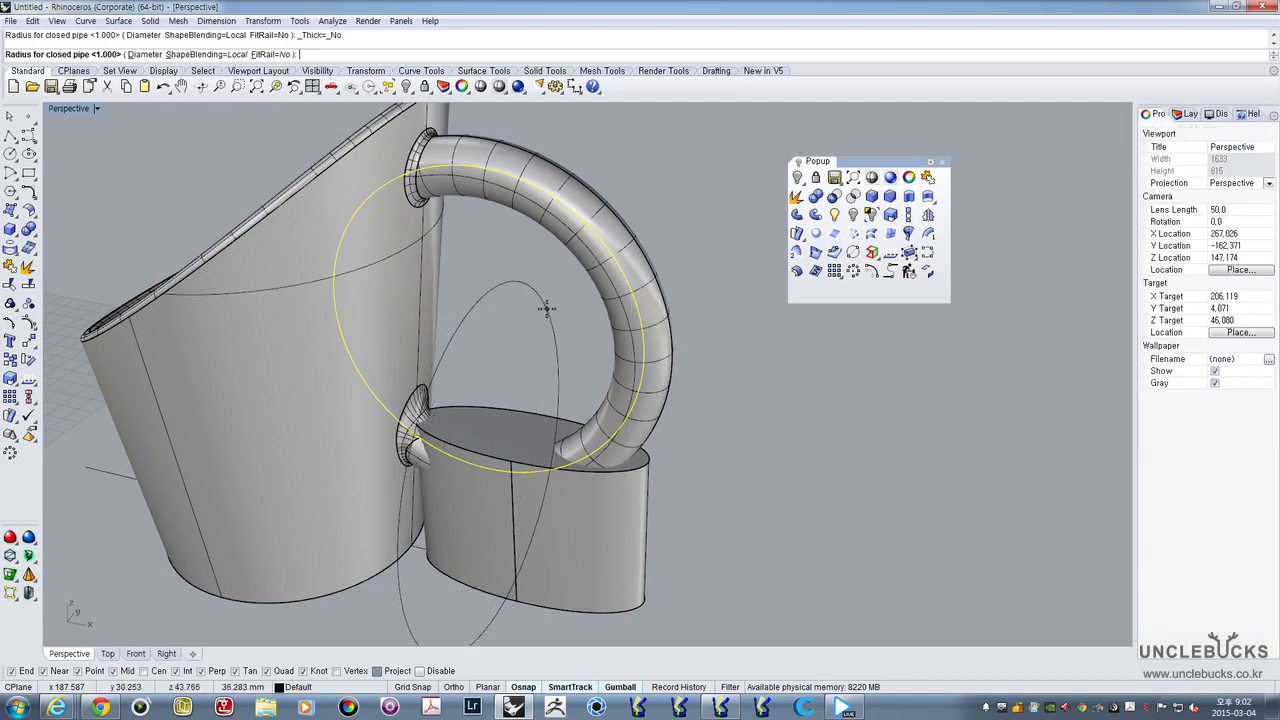
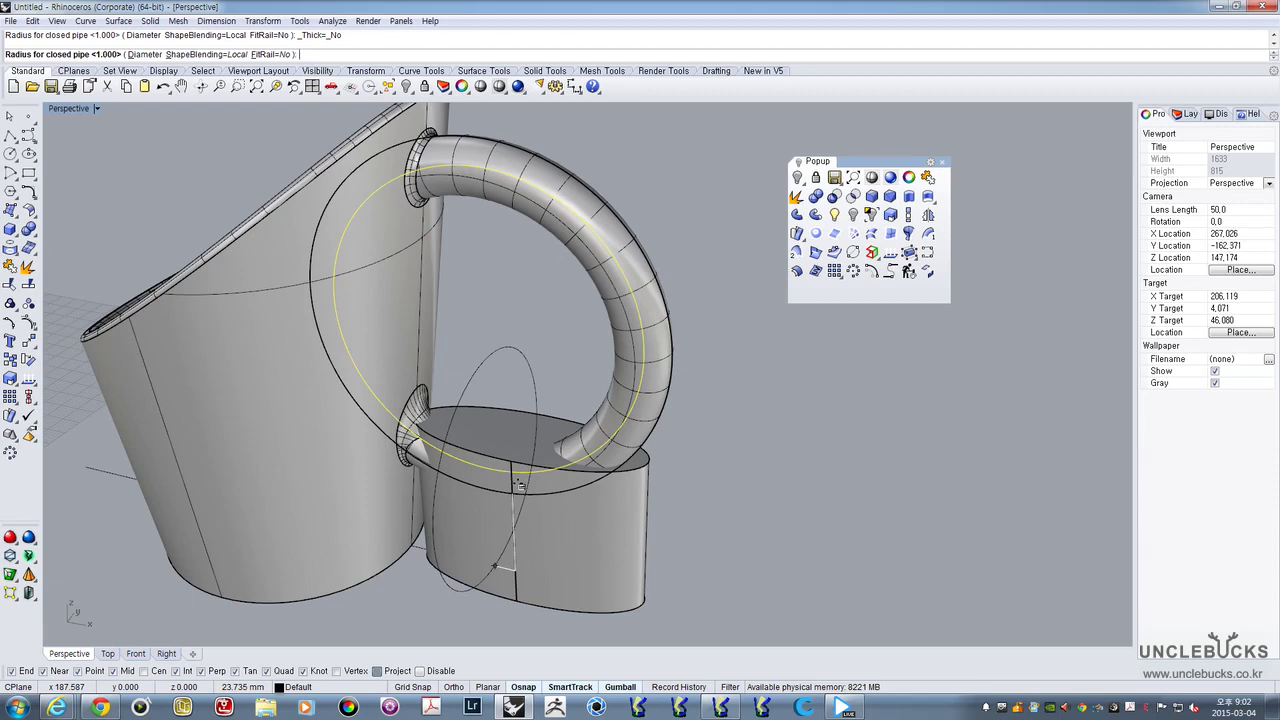
text(5.5)
key(Return)
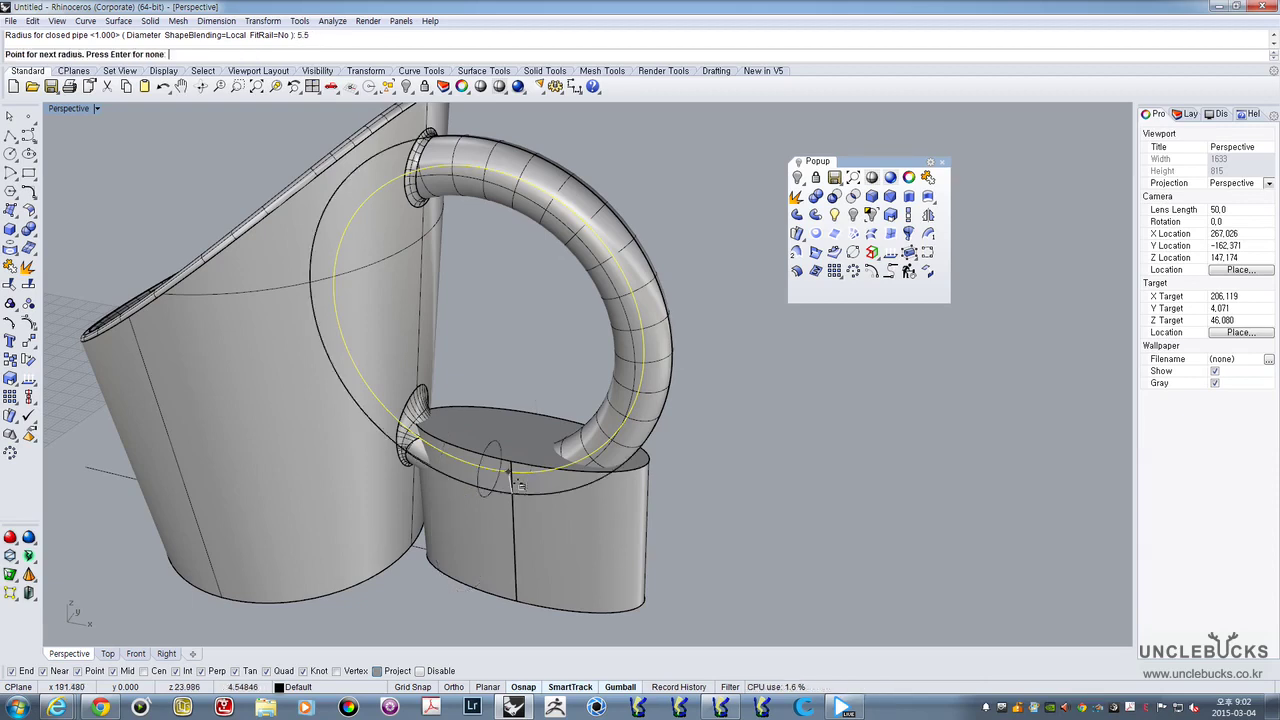
key(Return)
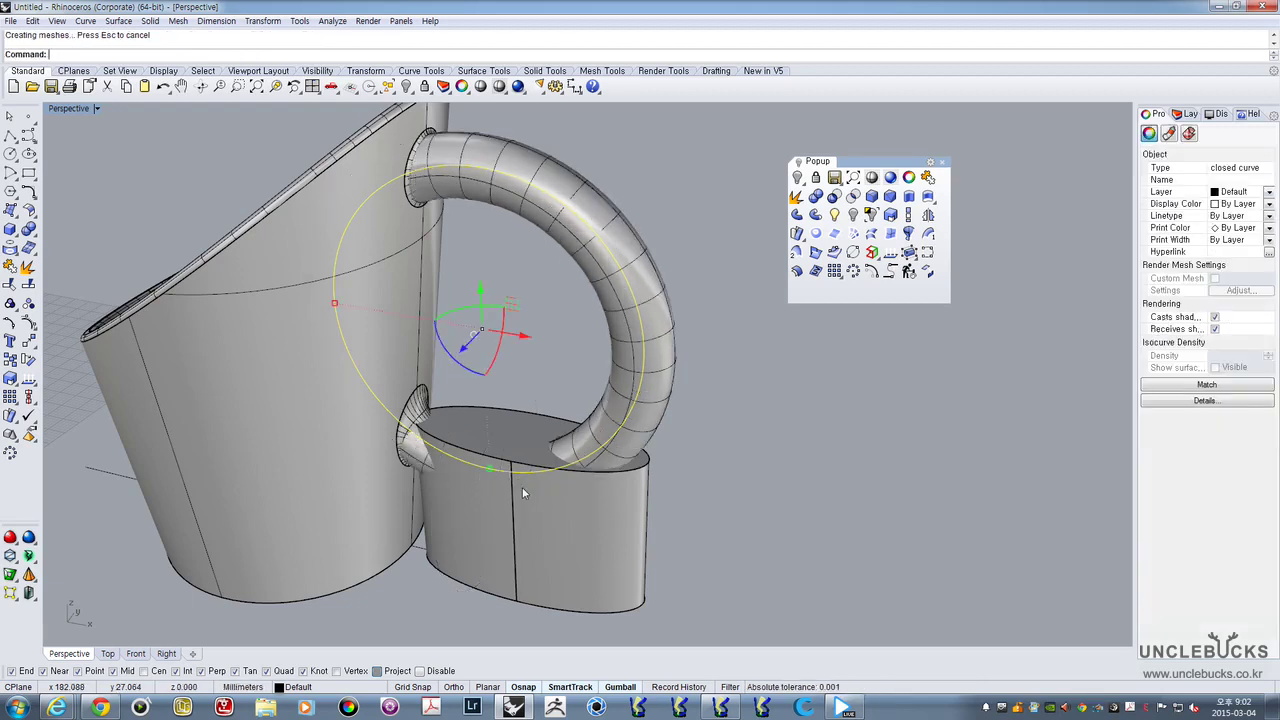
click(659, 410)
mouse_move(659, 410)
right_down()
mouse_move(672, 402)
mouse_move(662, 424)
right_up()
click(656, 531)
click(648, 500)
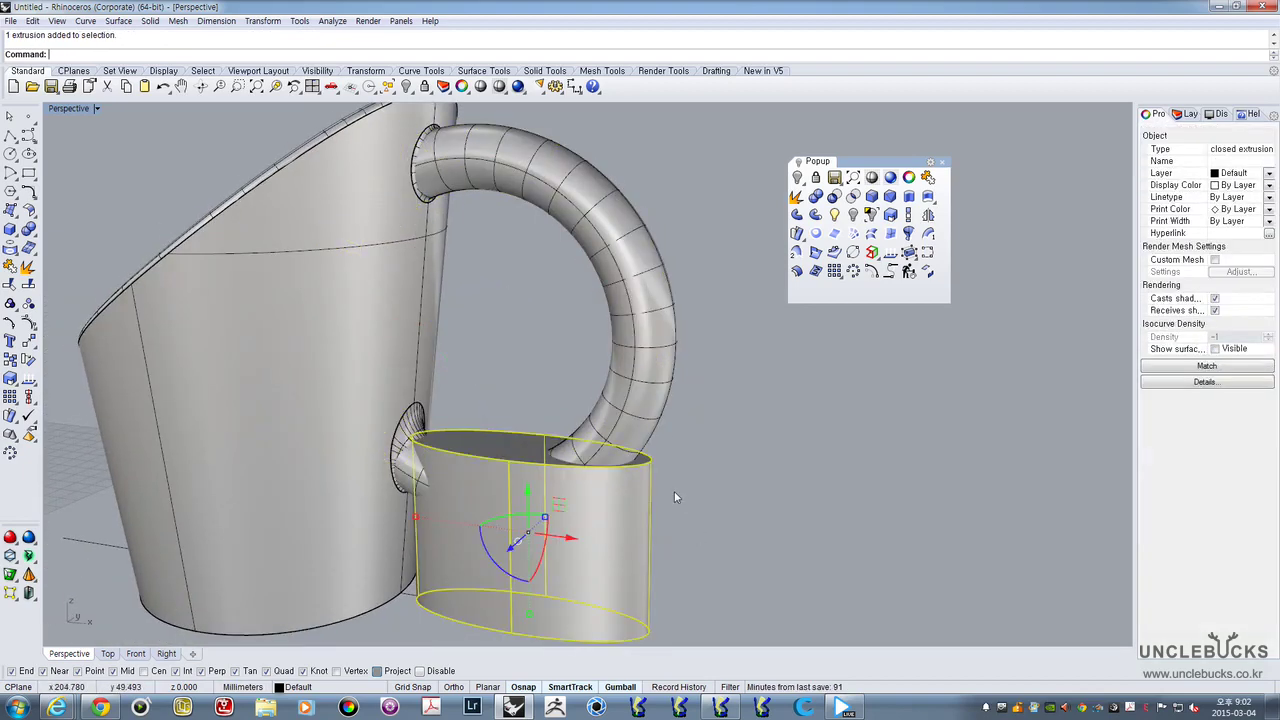
click(834, 196)
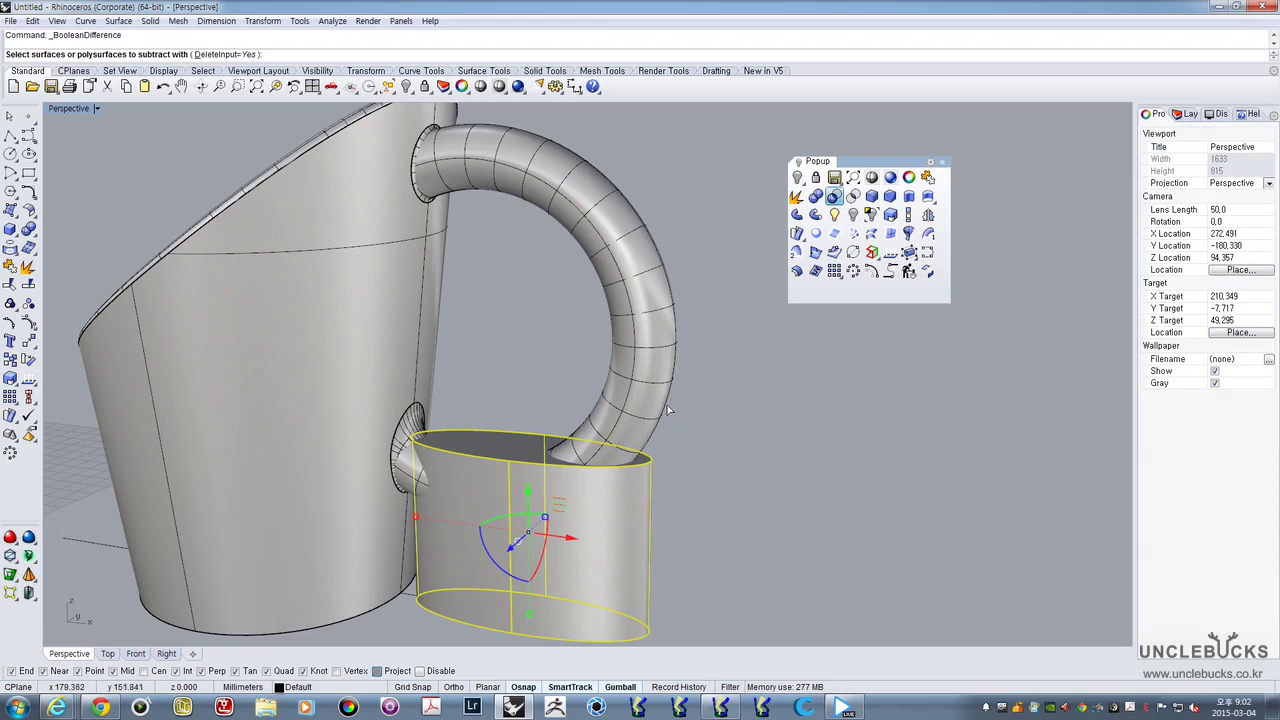
click(669, 410)
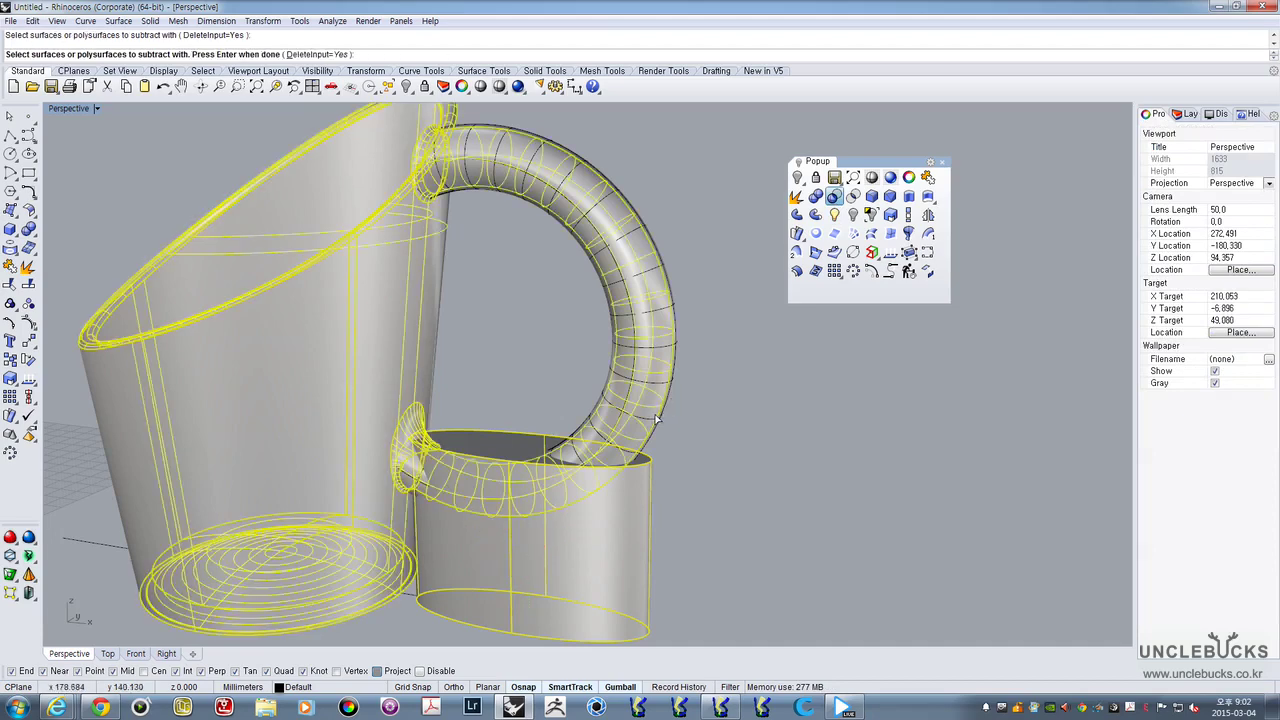
key(Return)
scroll(655, 438, up, 8)
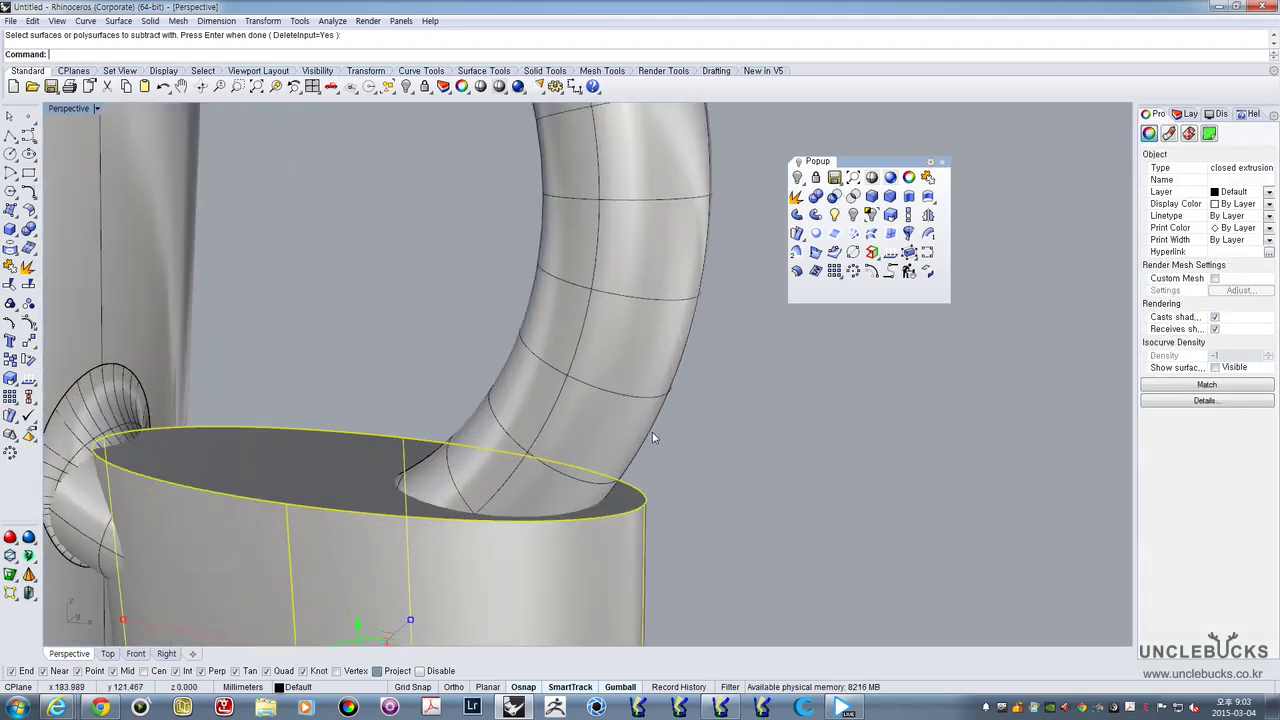
click(650, 436)
scroll(650, 437, down, 8)
click(667, 512)
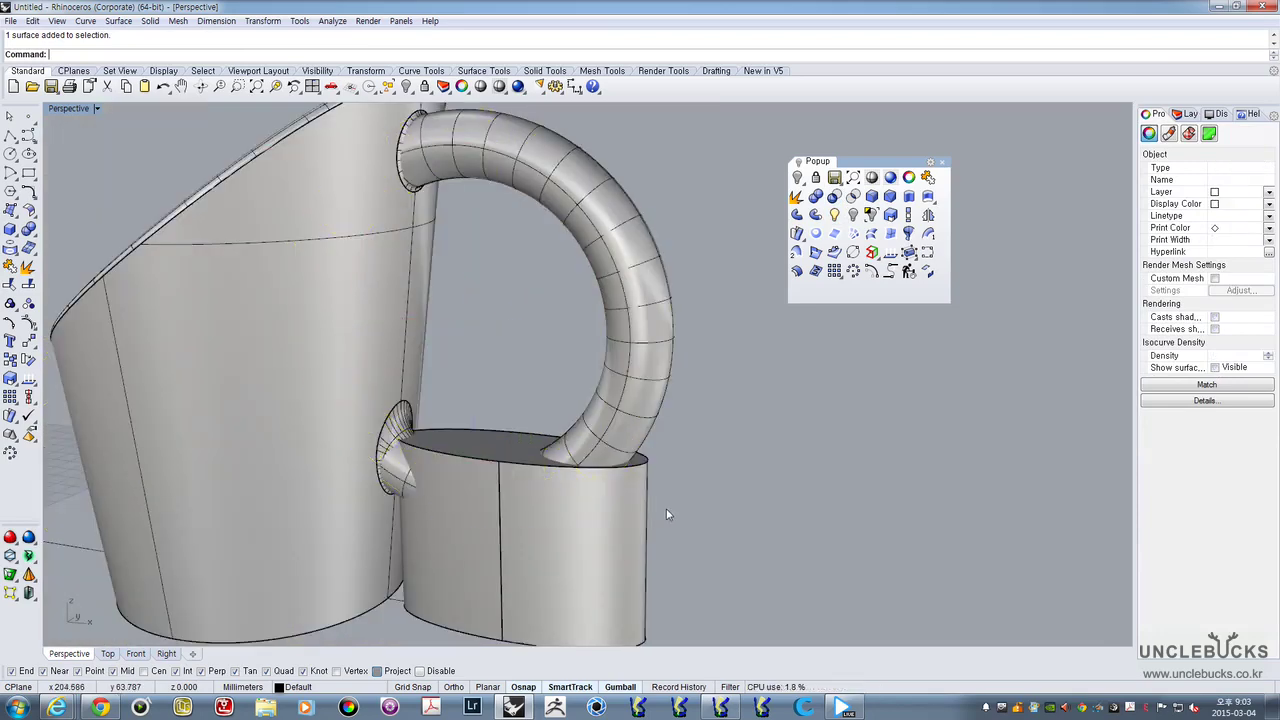
Subtract the 5.5 mm radius pipe from the elliptical support with a Boolean difference
click(641, 511)
scroll(762, 318, up, 6)
click(835, 197)
scroll(481, 583, up, 3)
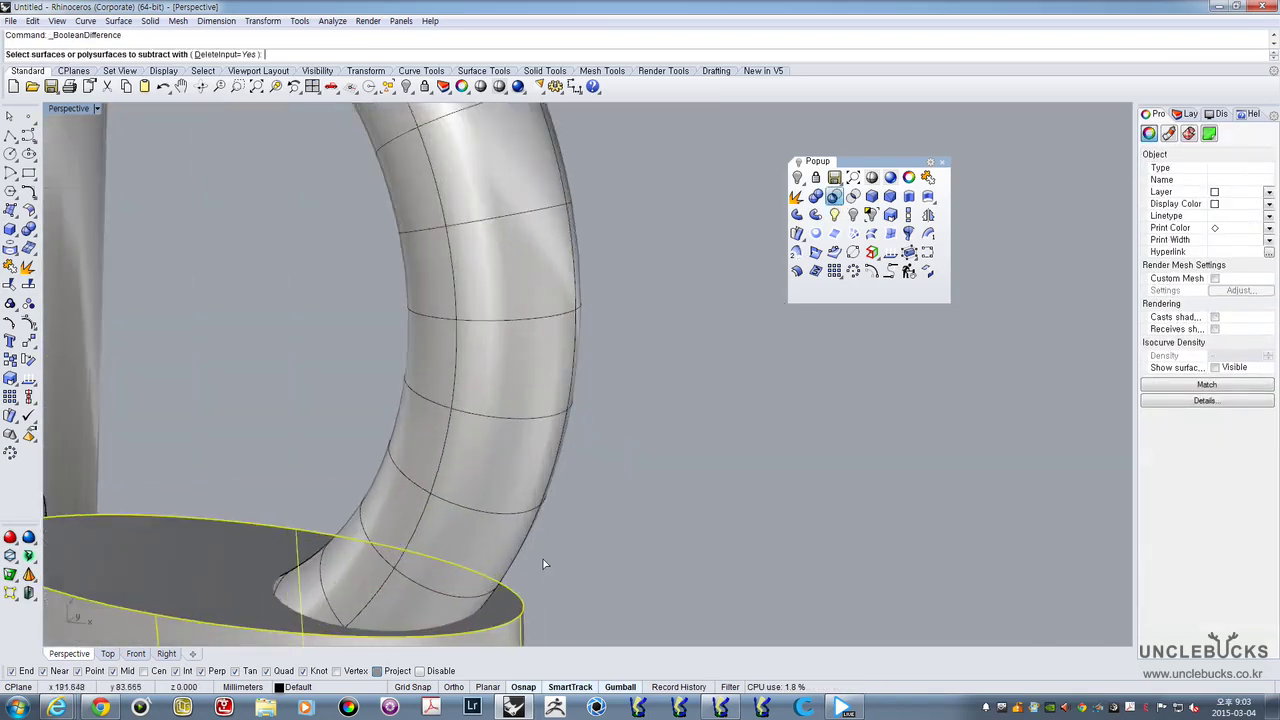
scroll(485, 561, up, 3)
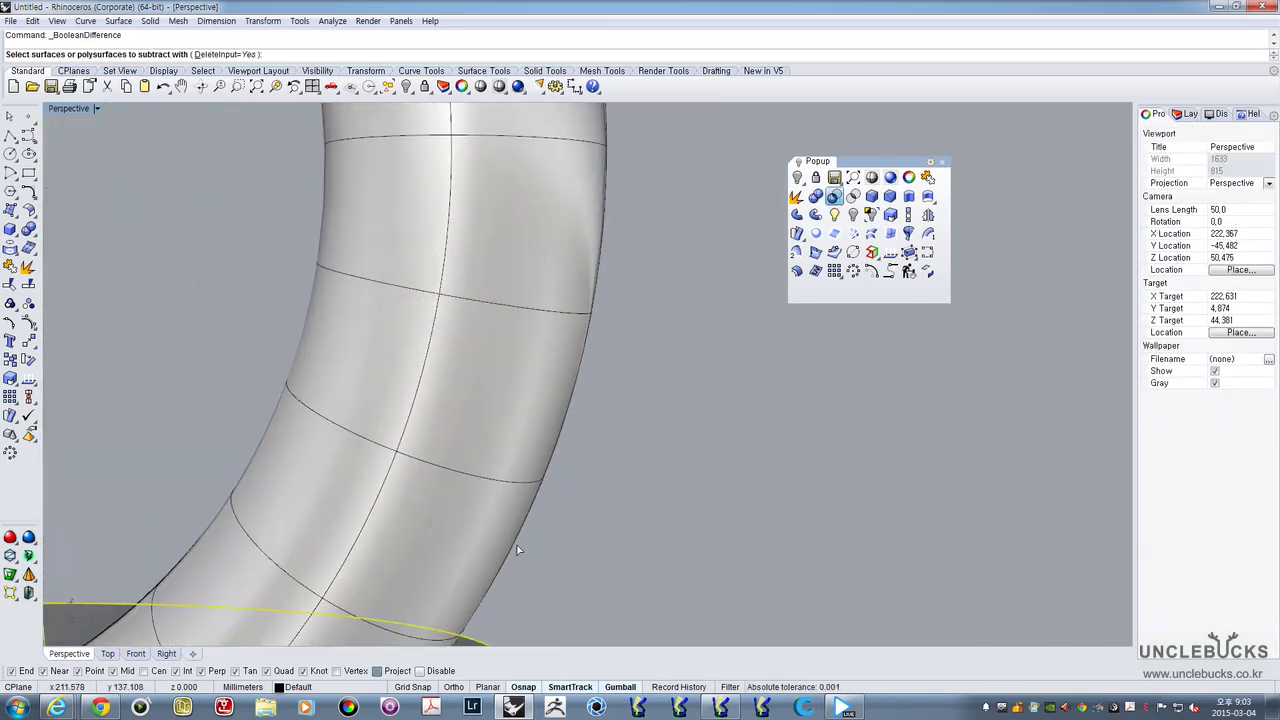
click(513, 549)
scroll(513, 549, down, 5)
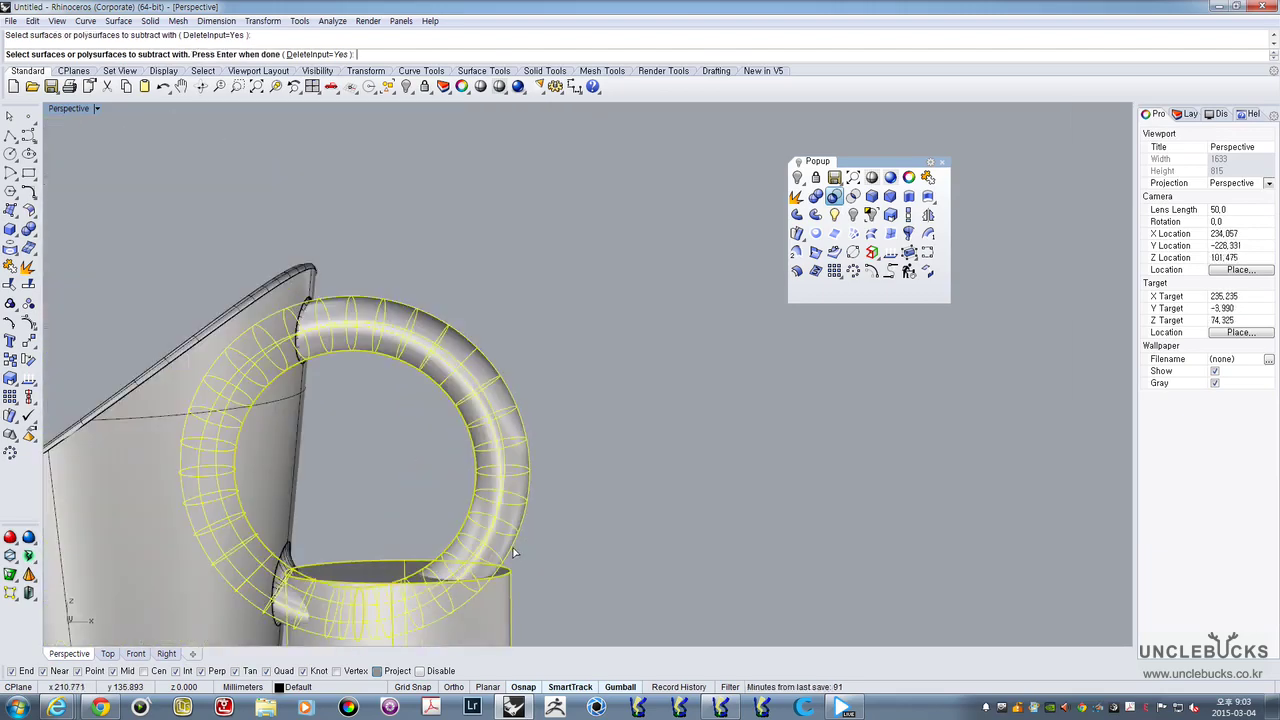
key(Return)
right_drag(566, 466, 515, 580)
scroll(546, 378, up, 9)
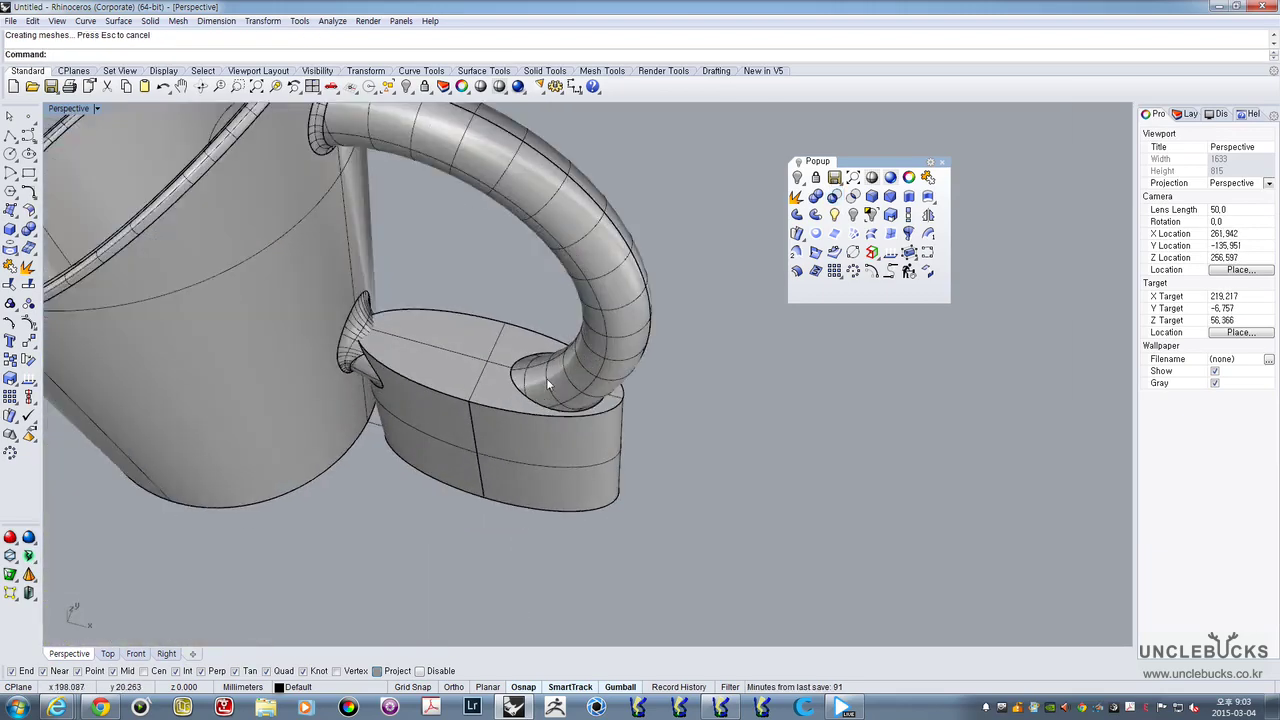
Offset the handle's centerline circle 3 mm outward in the front view
right_drag(812, 517, 447, 398)
click(577, 494)
right_drag(577, 494, 610, 450)
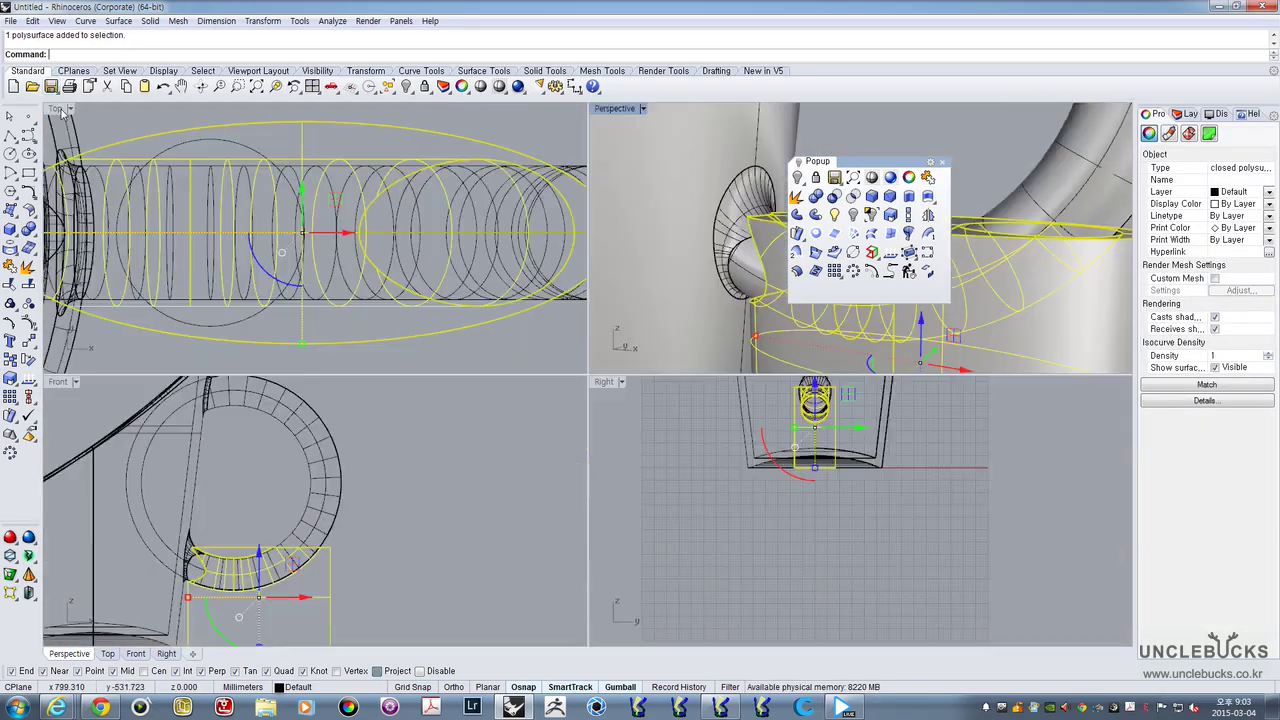
double_click(64, 109)
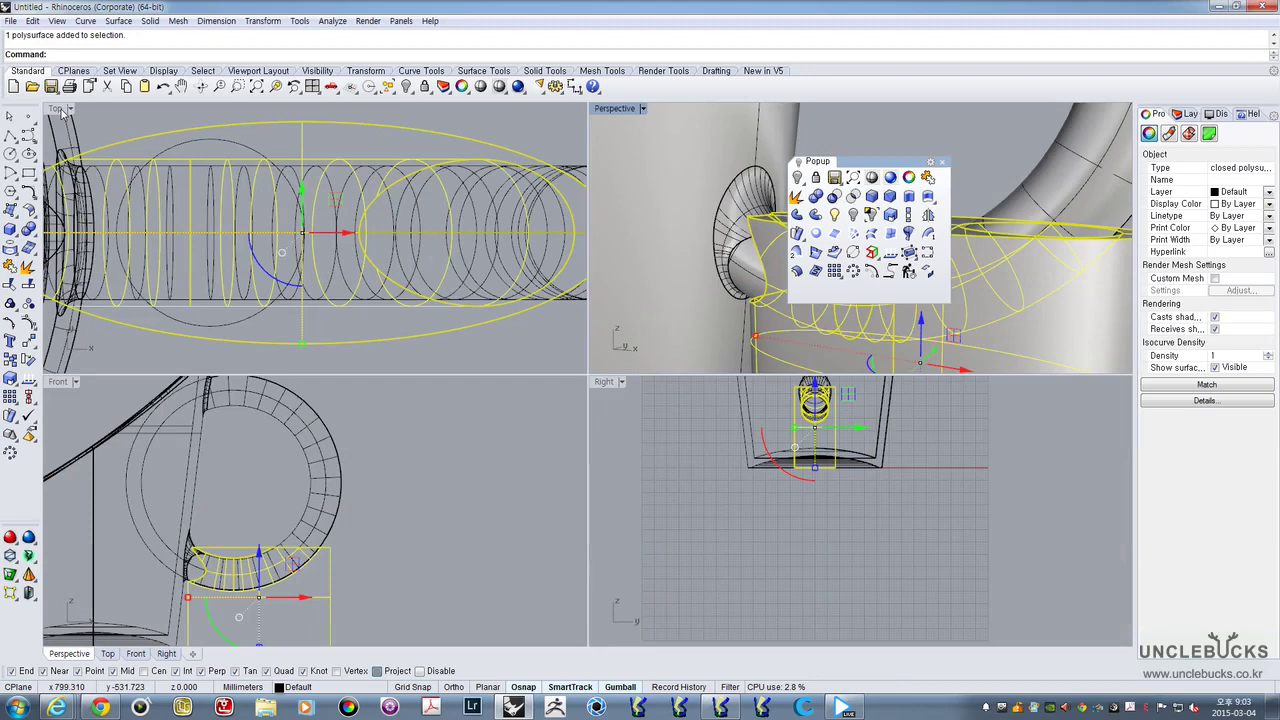
double_click(58, 382)
click(269, 397)
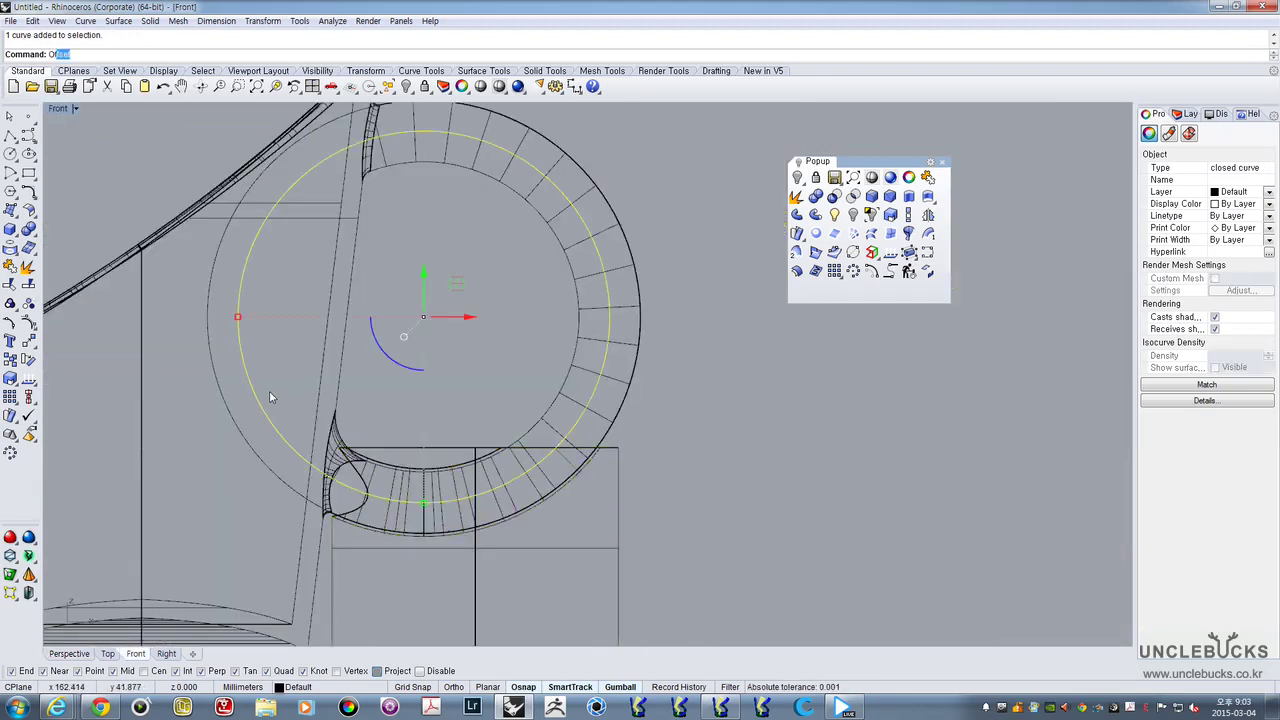
text(Of)
key(Return)
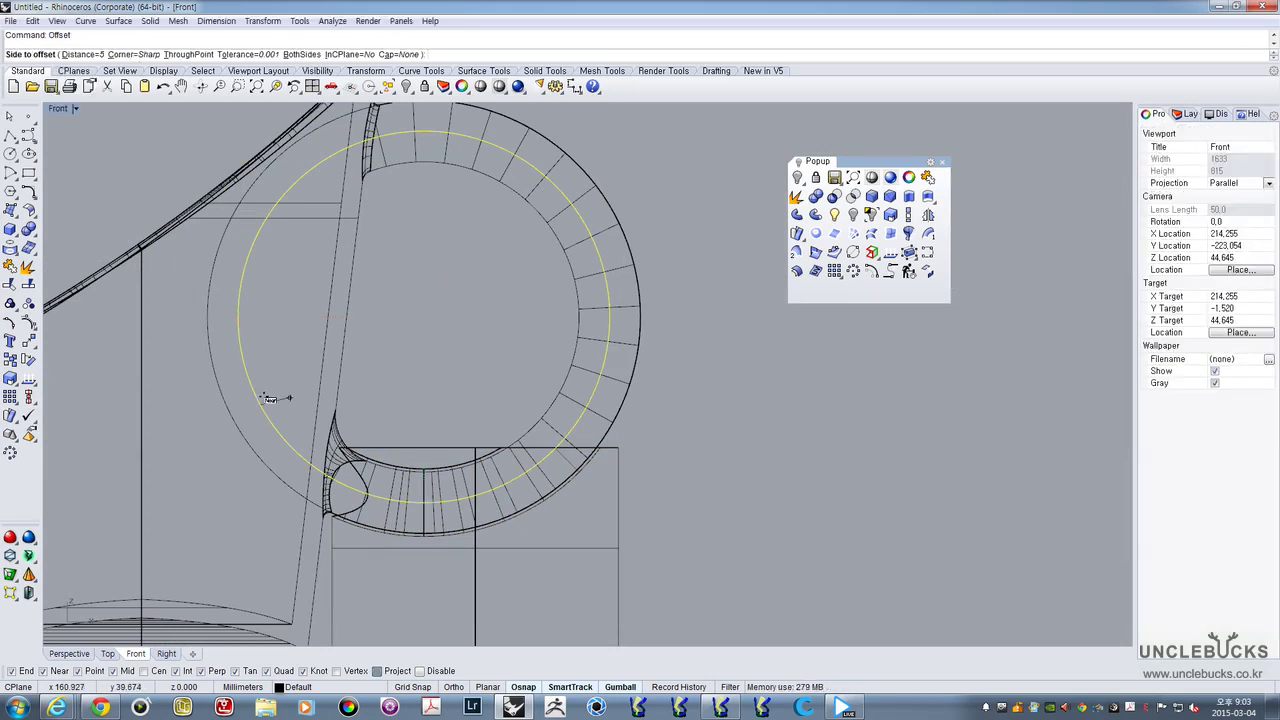
key(Return)
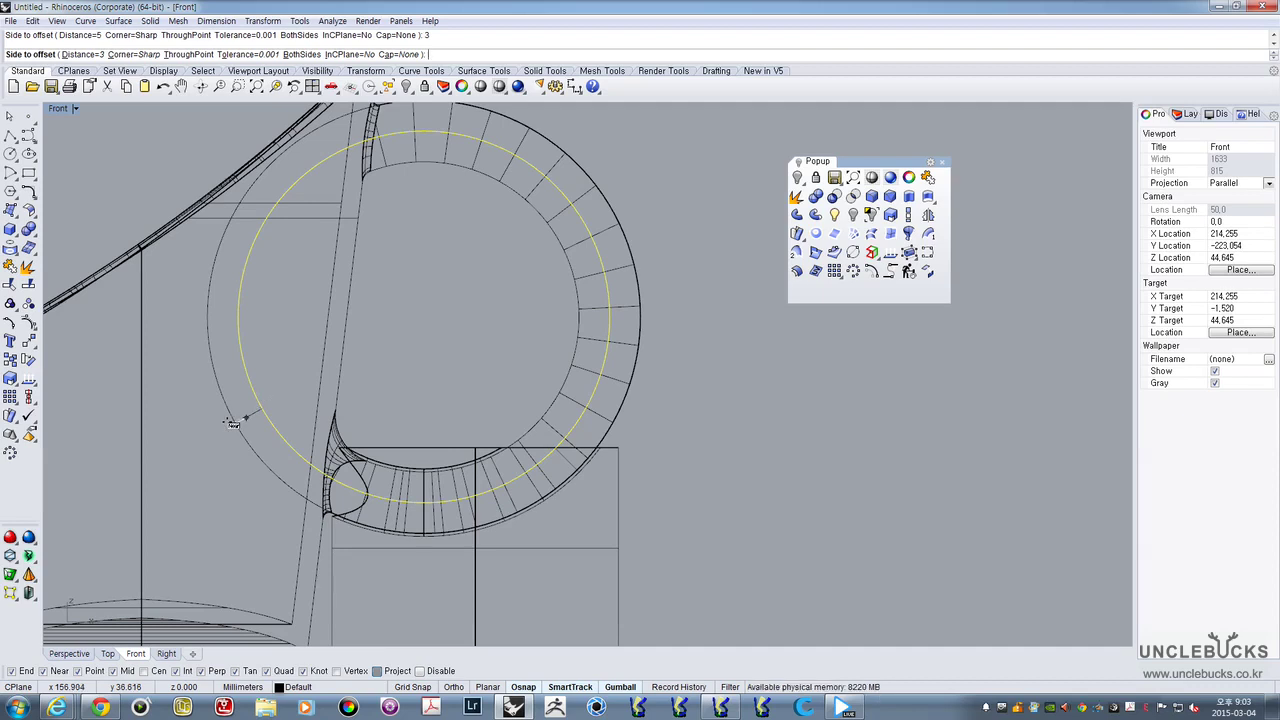
click(229, 423)
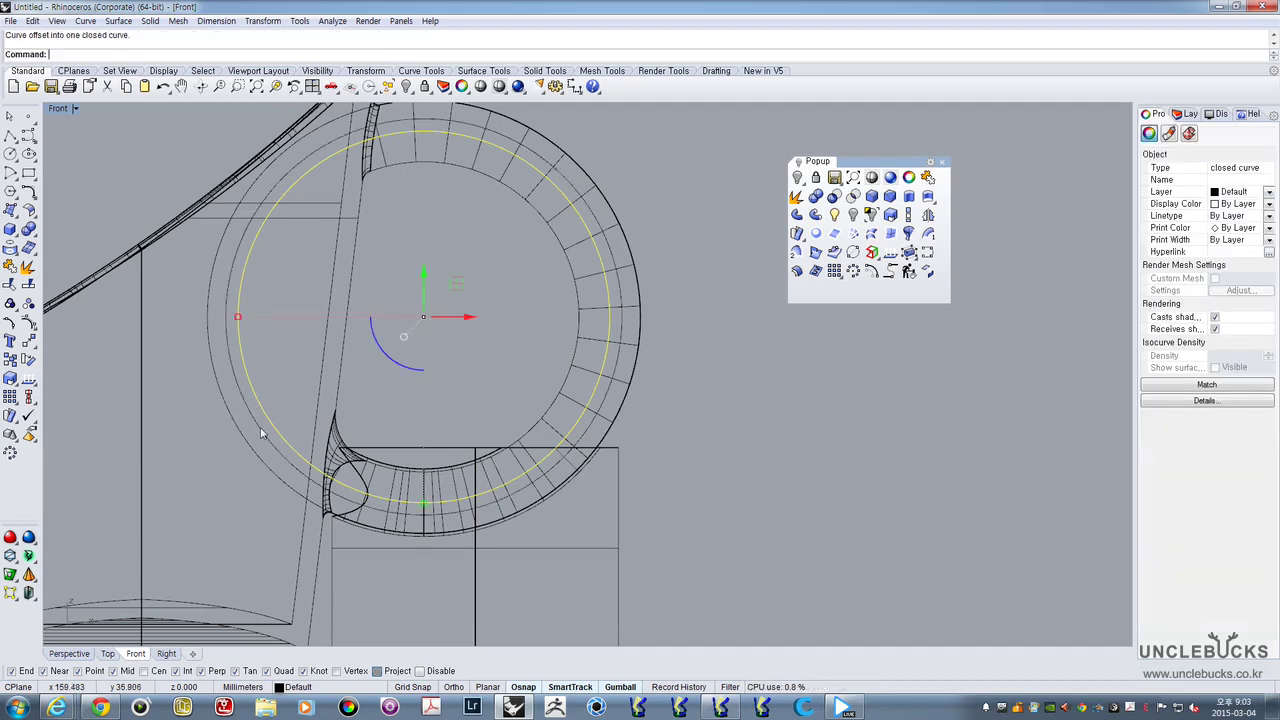
Move the offset circle sideways clear of the handle and extrude it as a solid cylinder through the handle and support
double_click(60, 108)
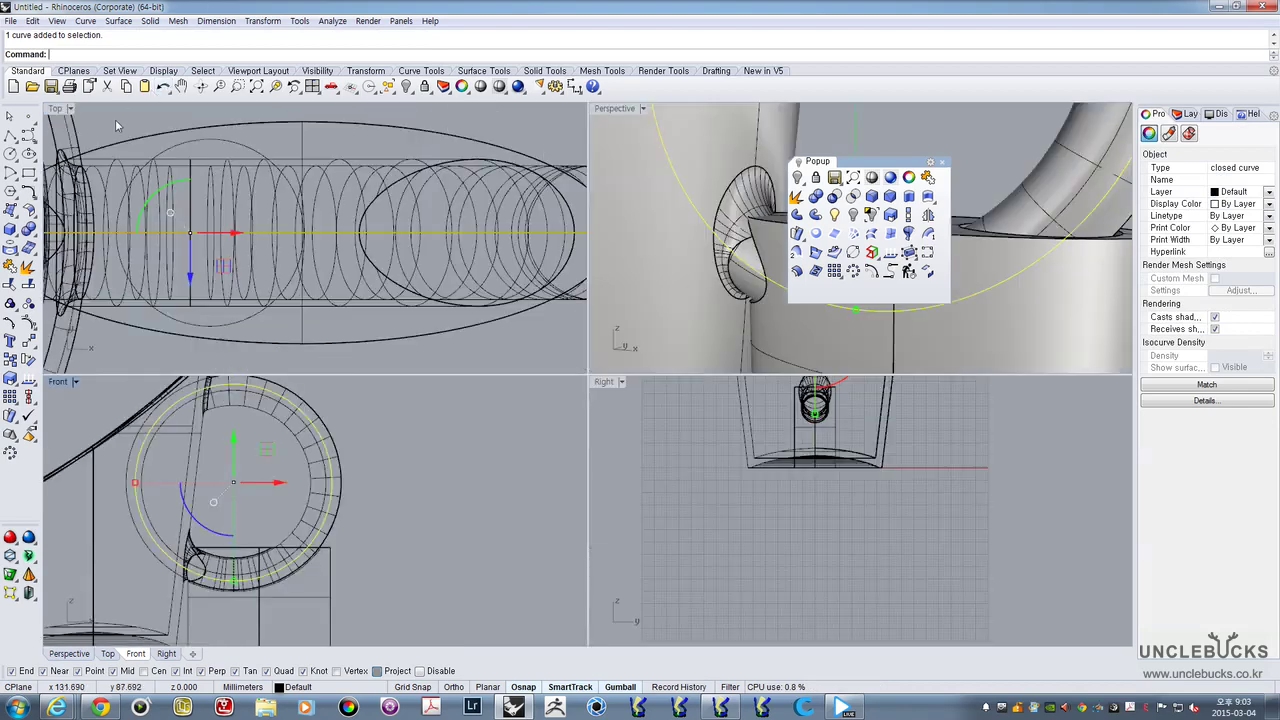
double_click(614, 109)
scroll(439, 326, down, 3)
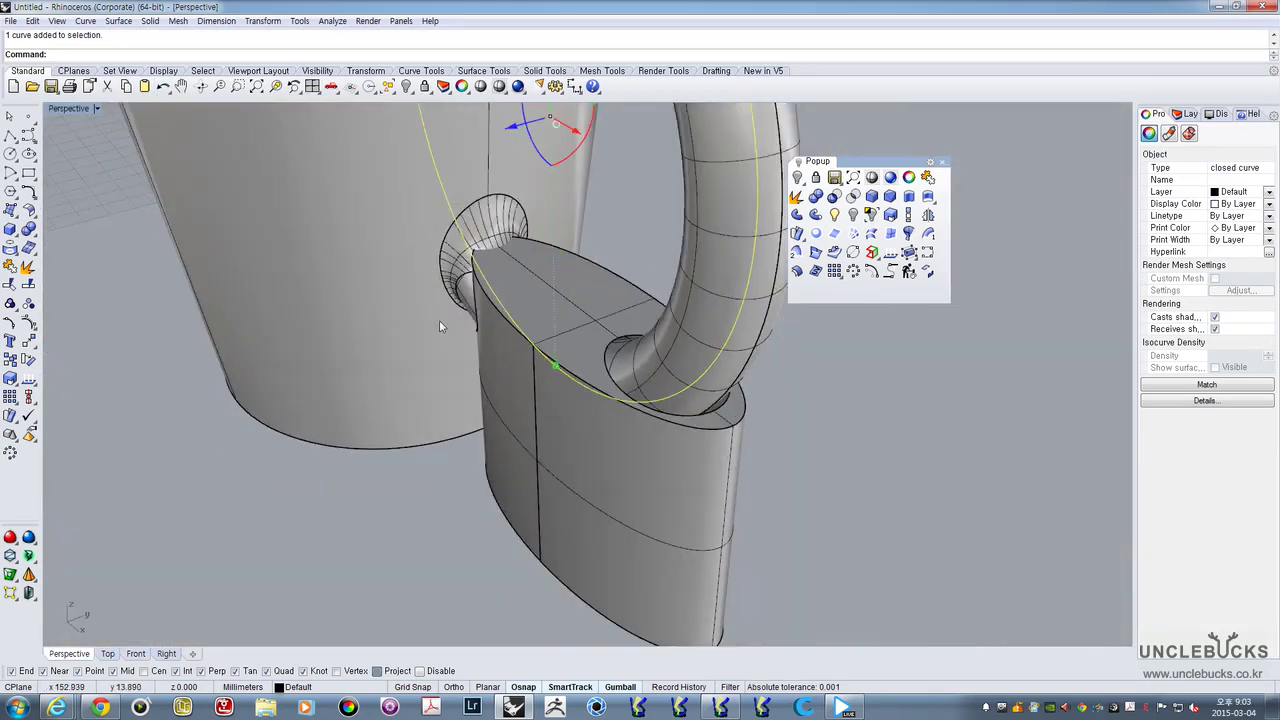
scroll(564, 346, down, 7)
right_drag(560, 309, 548, 330)
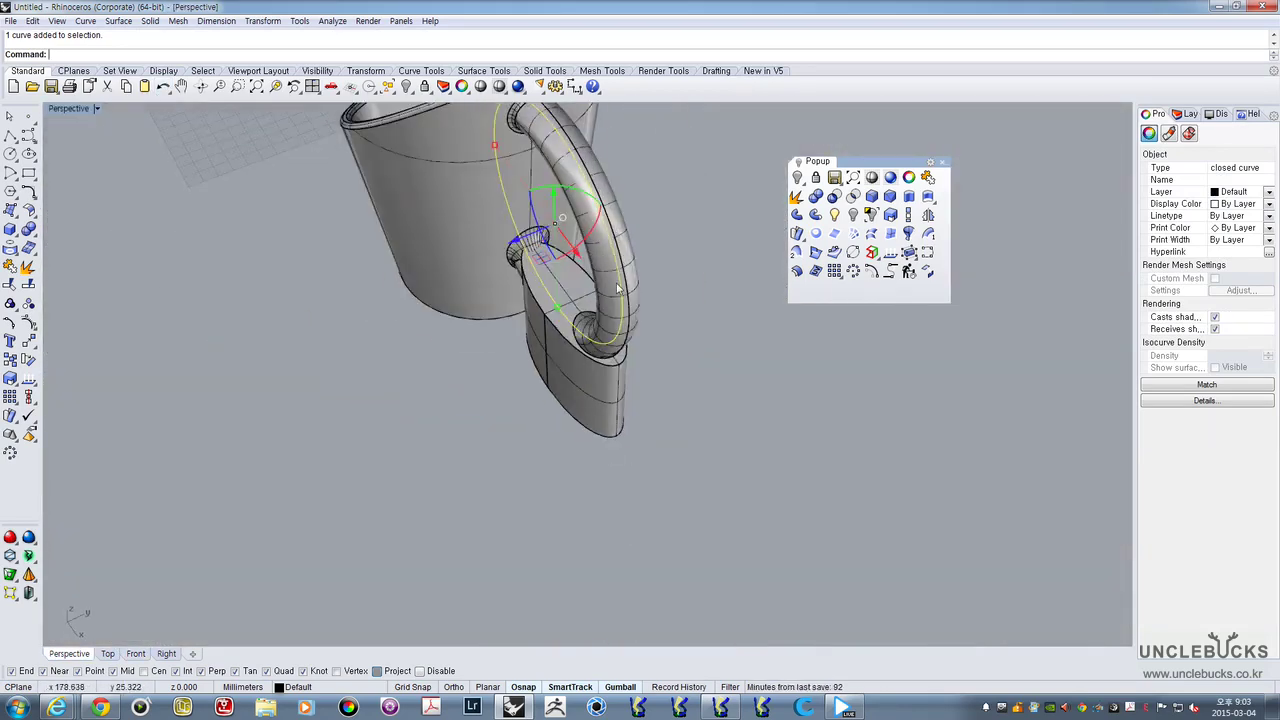
drag(516, 242, 380, 295)
click(909, 197)
click(714, 383)
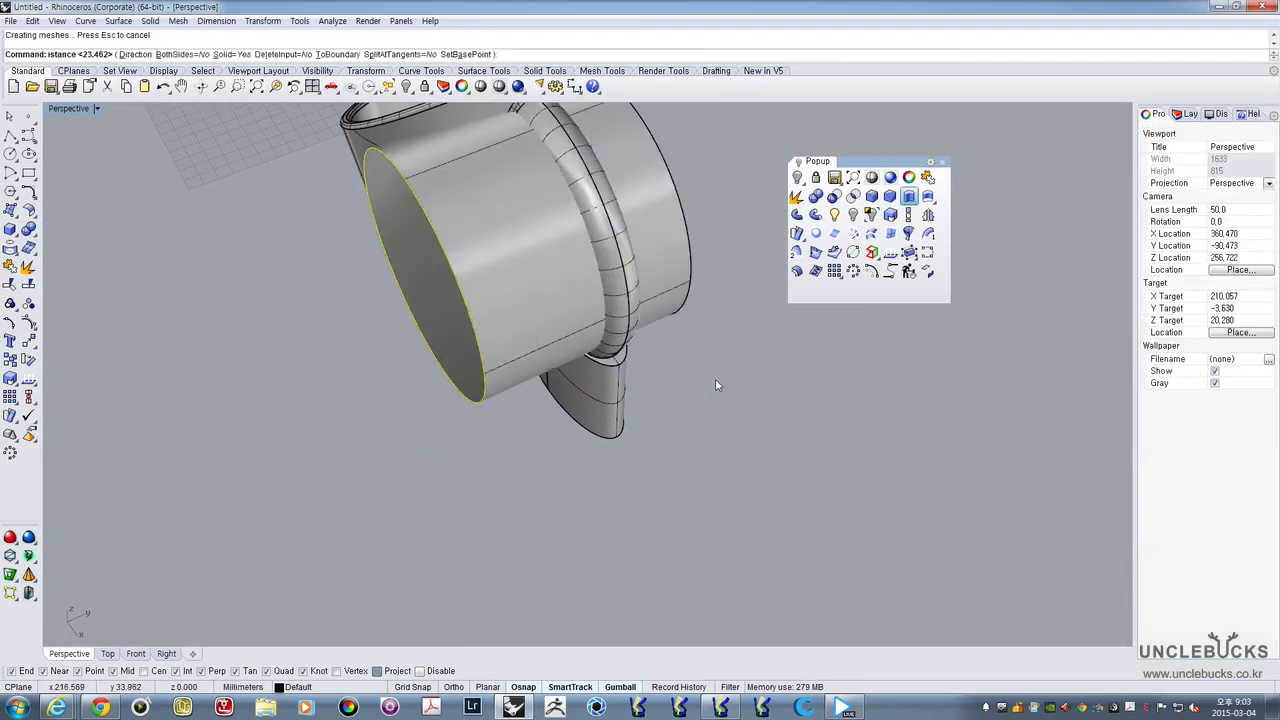
right_drag(716, 383, 703, 330)
key(Escape)
Subtract the extruded cylinder from the elliptical support with a Boolean difference
click(575, 472)
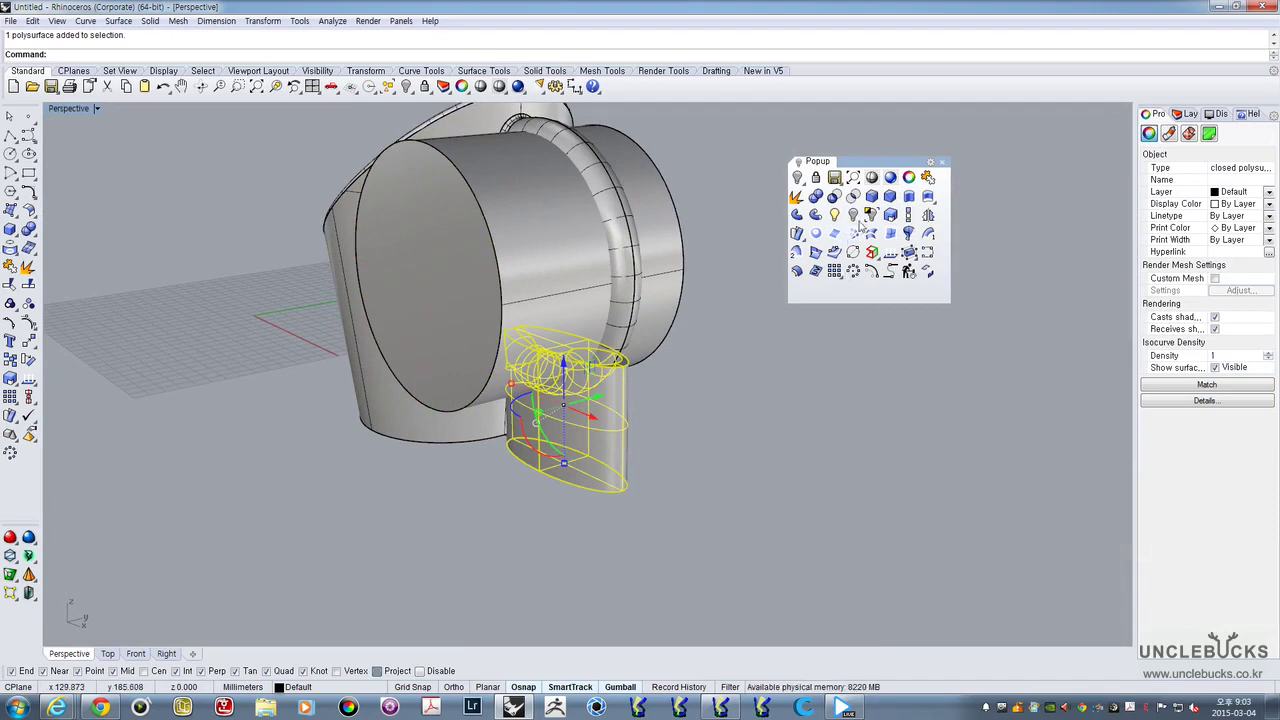
click(834, 196)
click(646, 311)
key(Return)
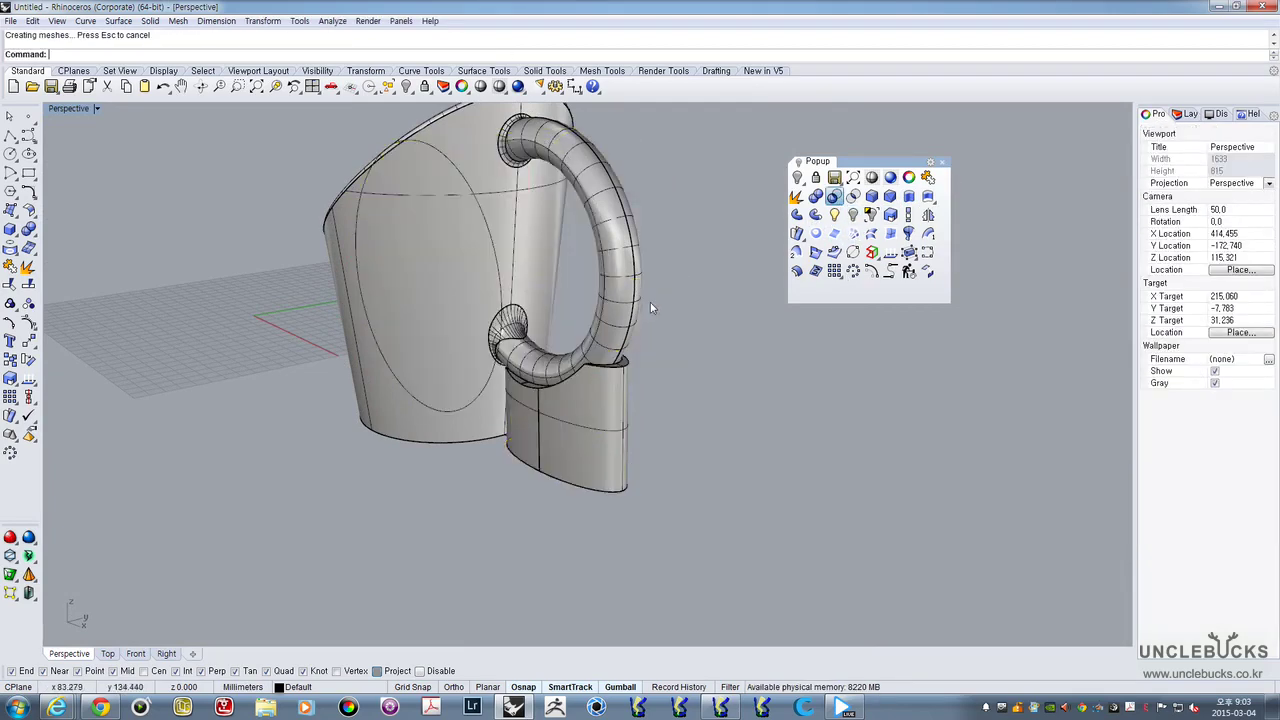
Examine how the support's trimmed upper face meets the handle's underside from several angles
right_drag(650, 302, 627, 394)
scroll(469, 394, up, 11)
right_drag(491, 403, 506, 374)
scroll(506, 374, down, 4)
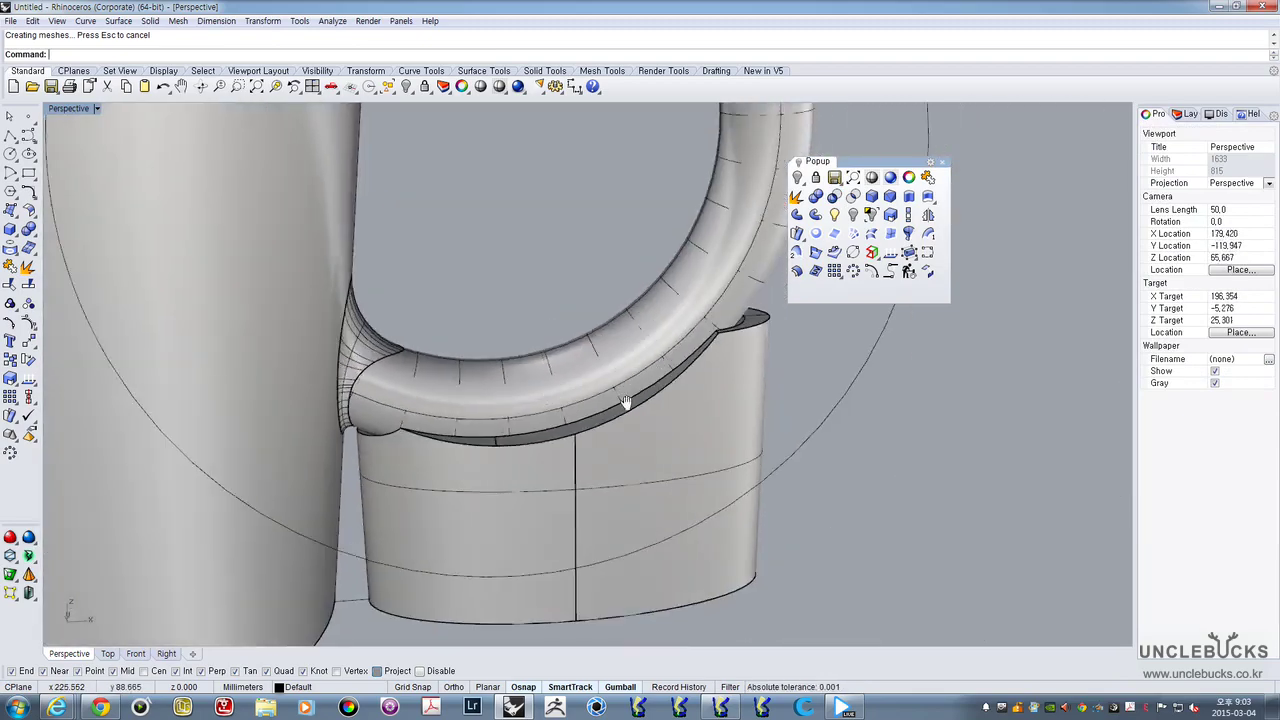
right_drag(626, 403, 614, 414)
click(681, 449)
right_drag(680, 447, 620, 434)
scroll(620, 434, down, 5)
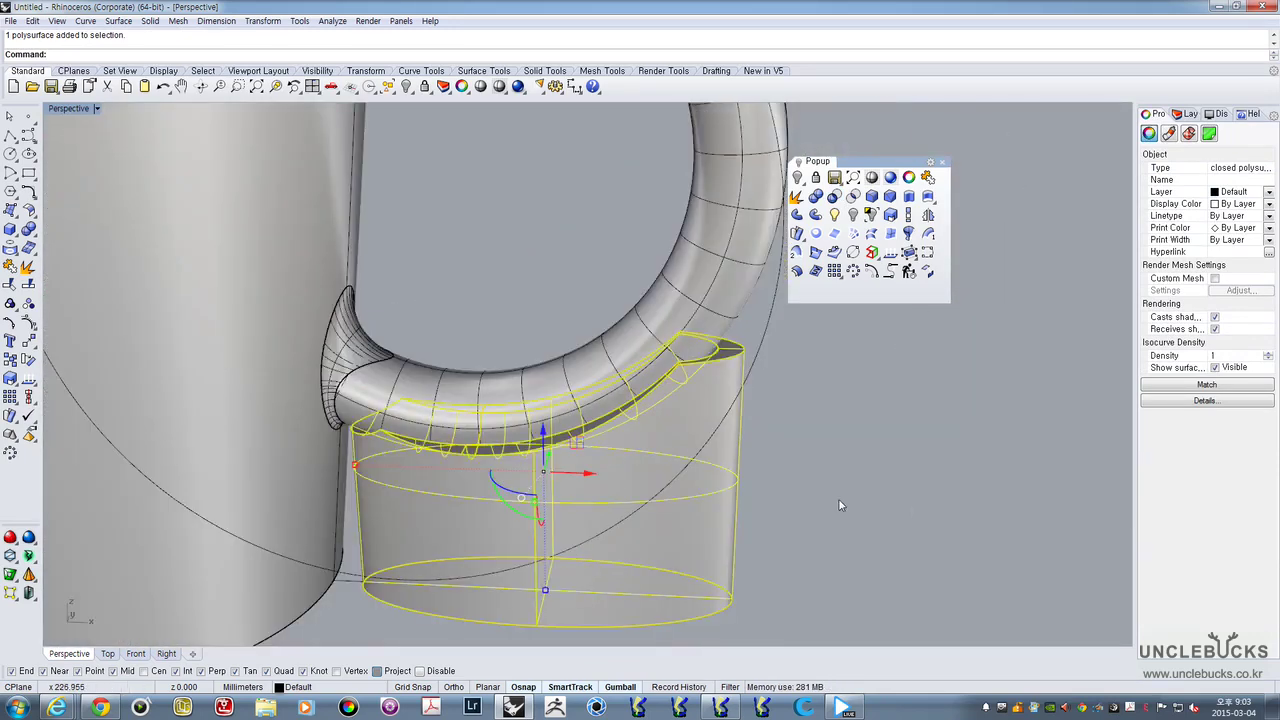
click(908, 511)
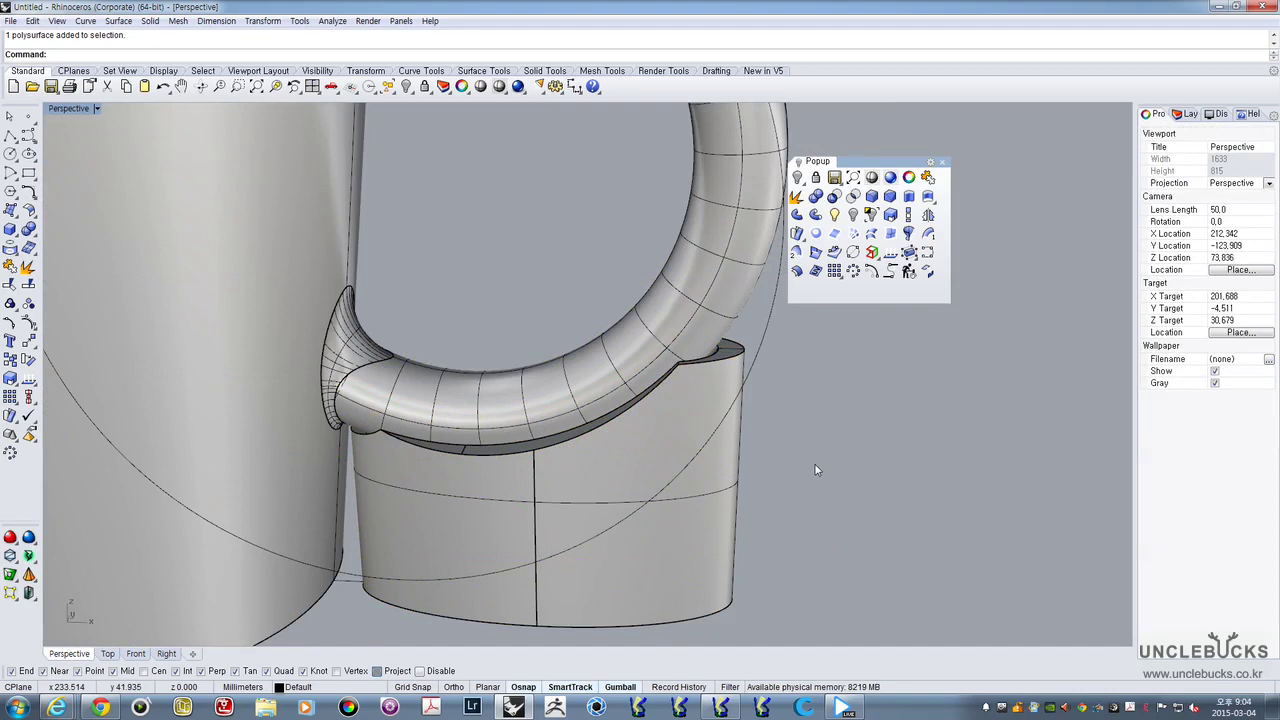
right_drag(697, 530, 655, 421)
right_drag(536, 427, 535, 498)
click(655, 491)
key(Escape)
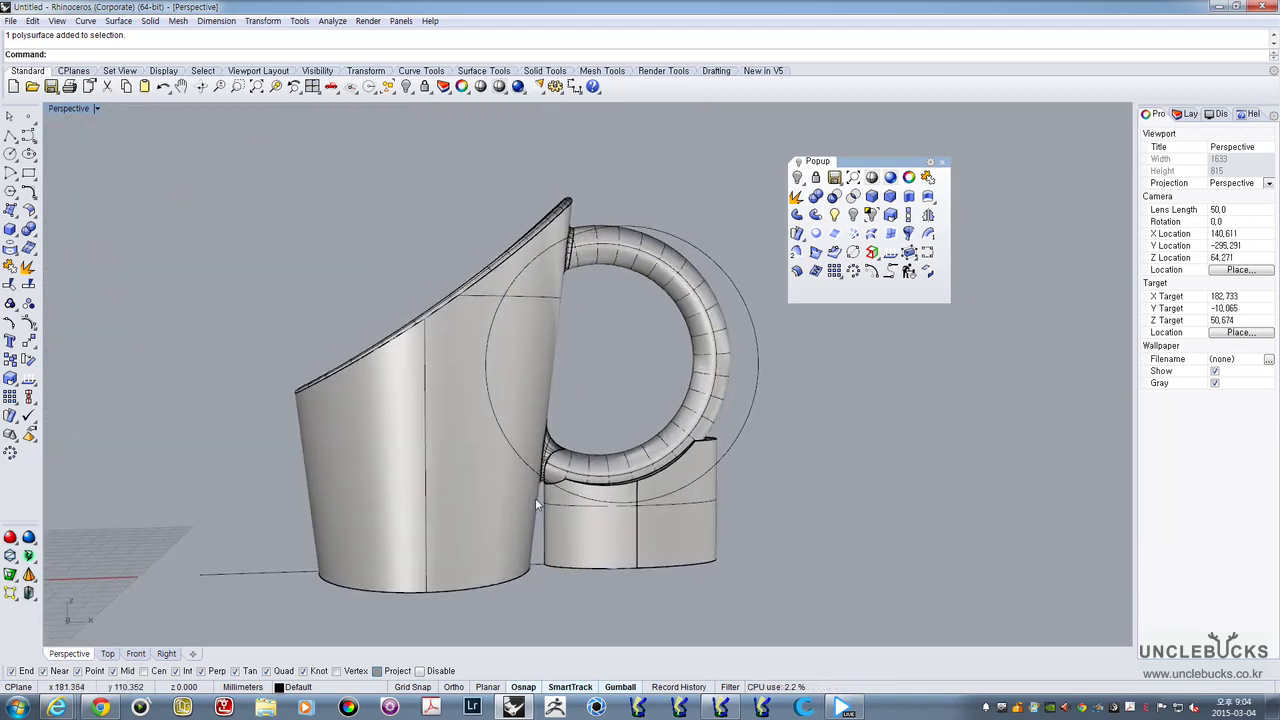
Inspect the fit between the handle's underside and the support's curved top edge at close range
scroll(577, 466, up, 5)
right_drag(655, 460, 650, 535)
scroll(876, 350, up, 14)
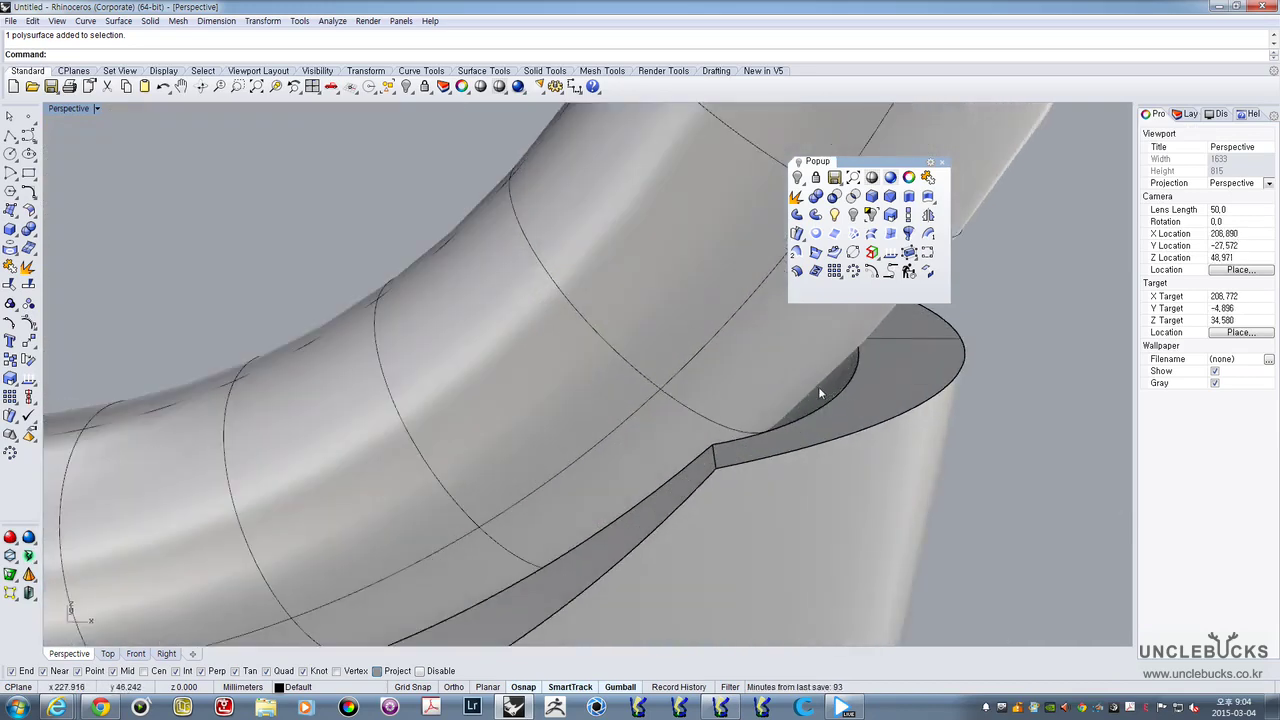
scroll(835, 400, down, 5)
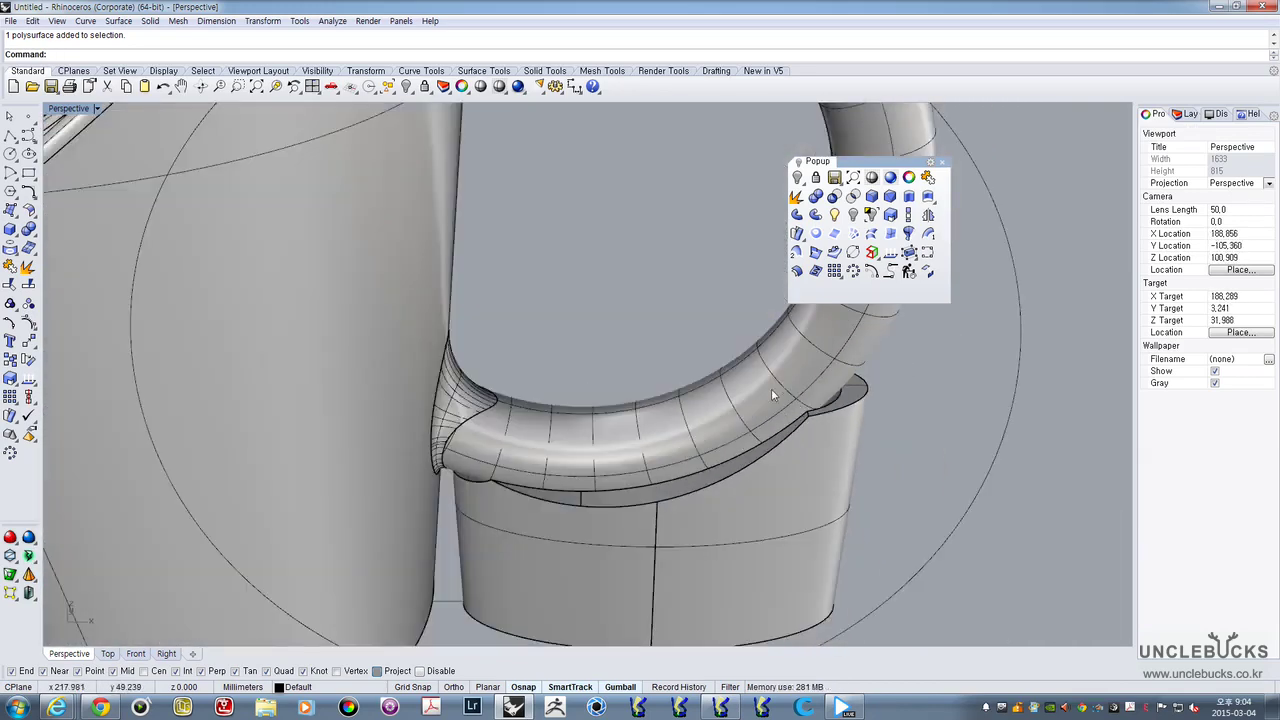
right_drag(771, 388, 651, 487)
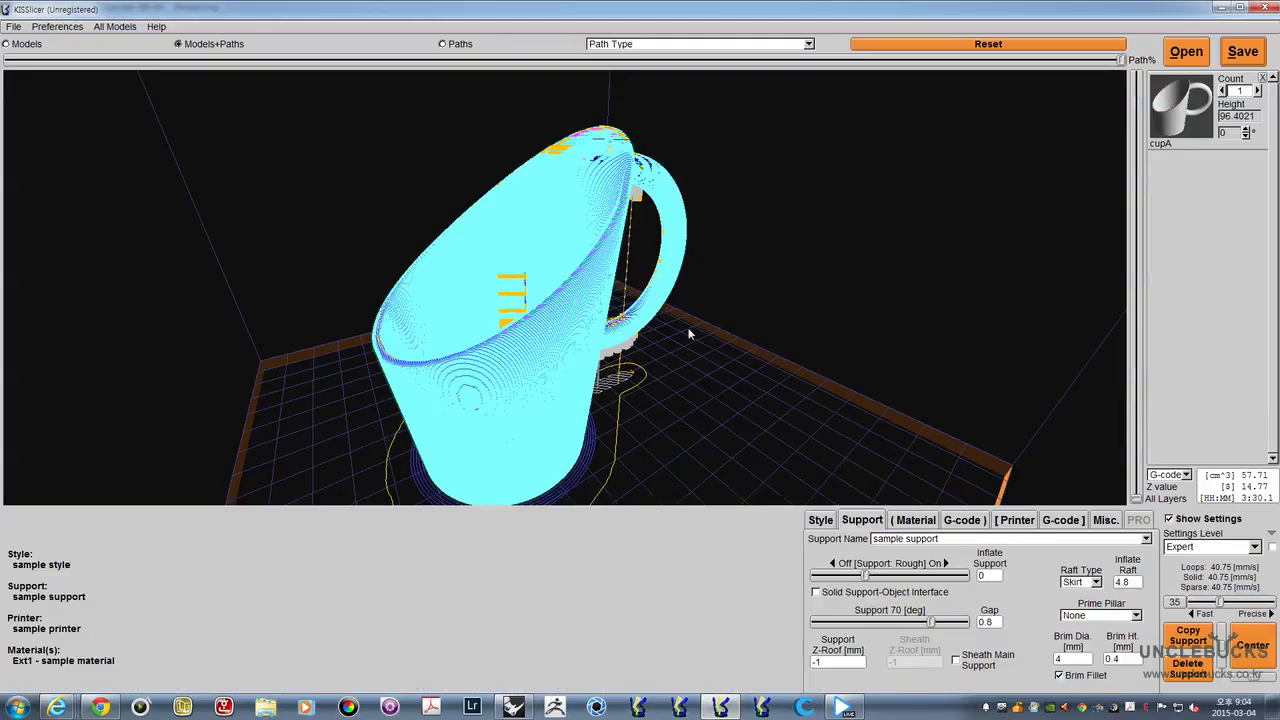
Switch to KISSlicer and examine the sliced cup's automatic supports and its first layer at Z 0.450
drag(690, 334, 620, 300)
scroll(615, 333, up, 3)
scroll(500, 320, down, 3)
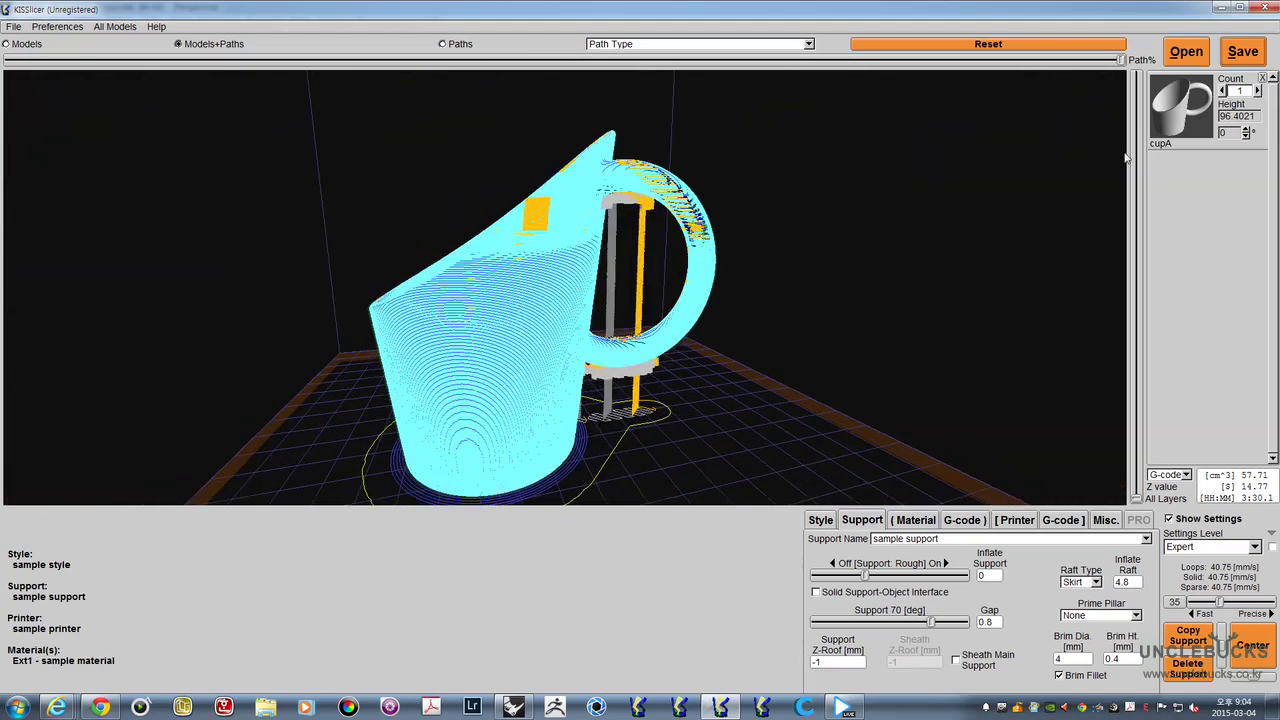
drag(1136, 499, 1138, 497)
drag(760, 466, 554, 386)
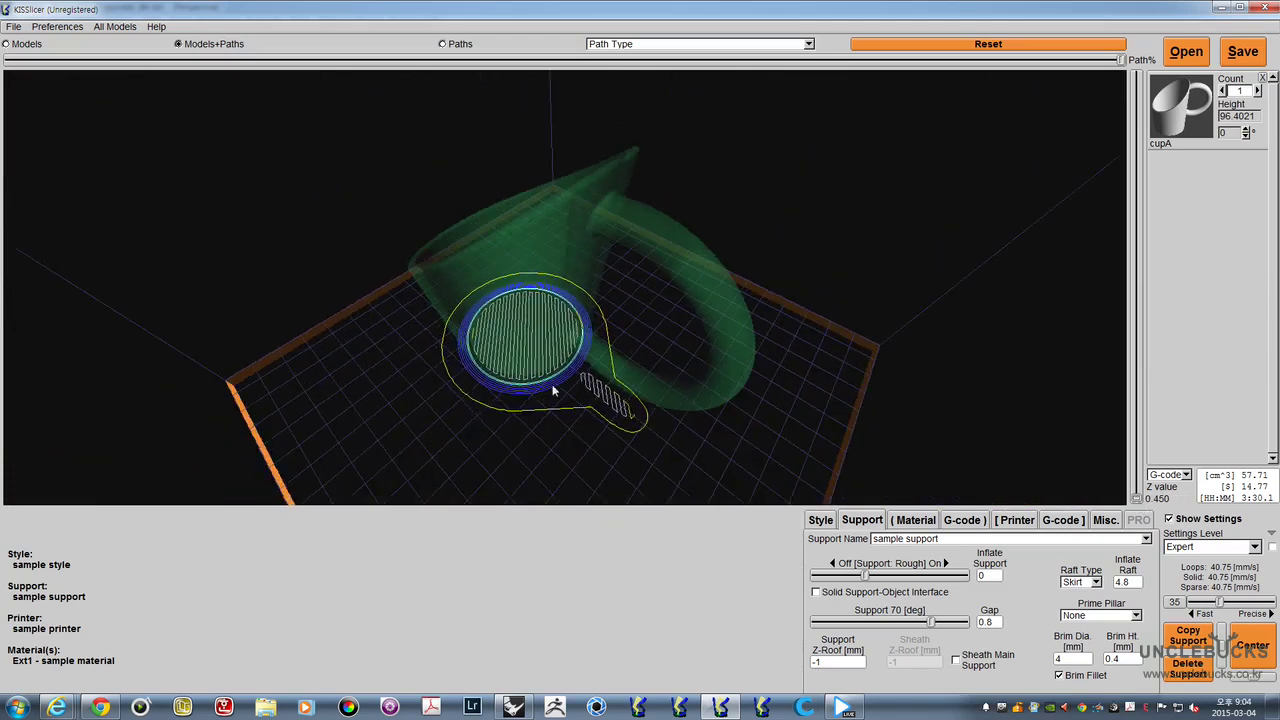
scroll(555, 390, up, 5)
scroll(596, 370, up, 5)
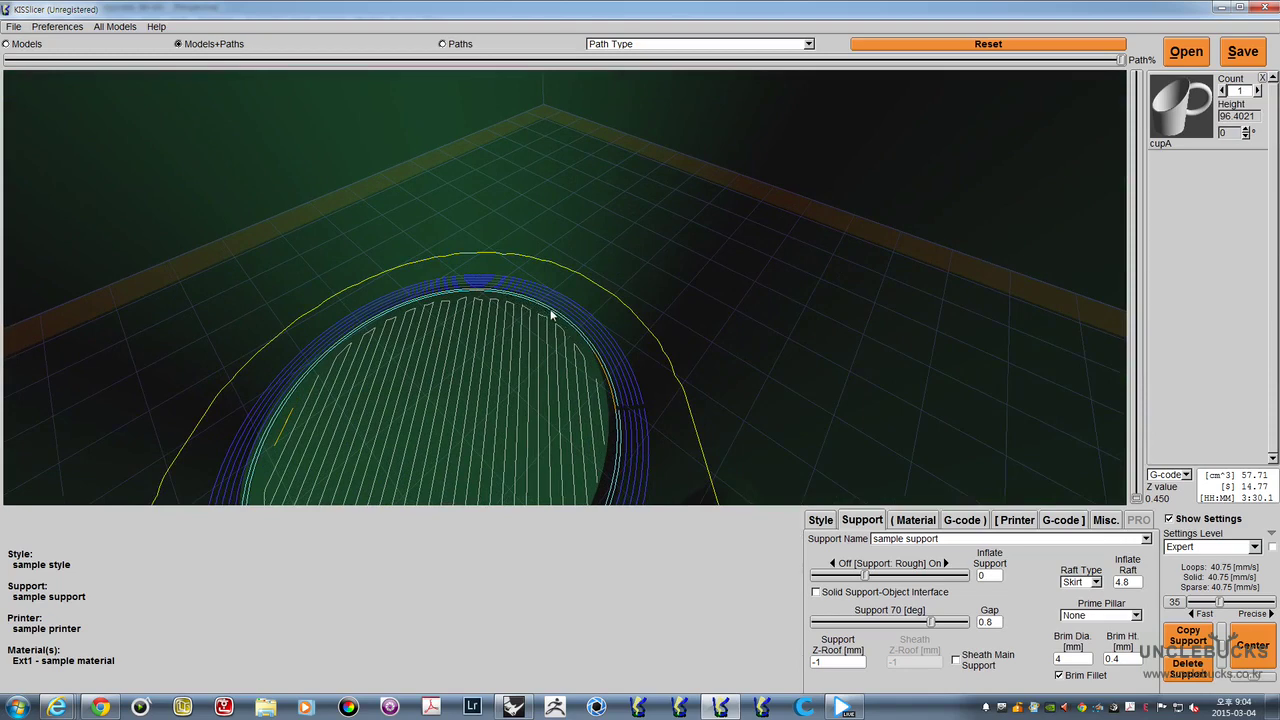
scroll(570, 305, down, 10)
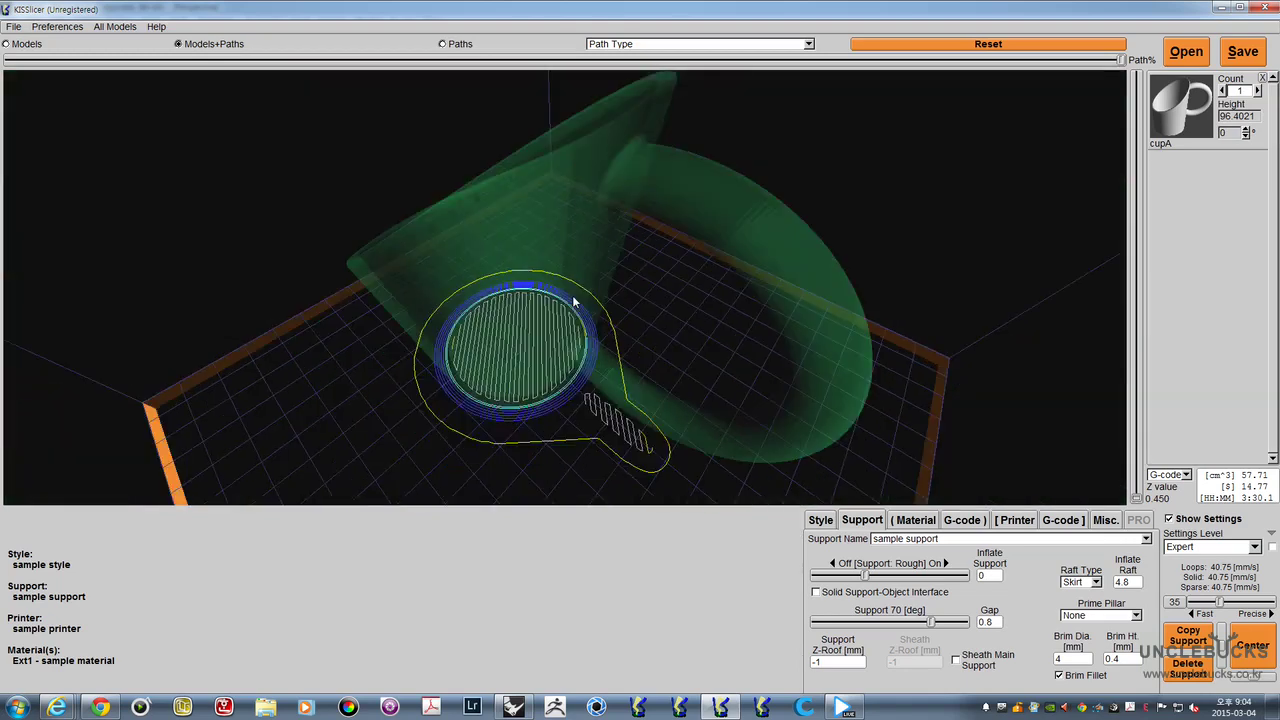
drag(570, 338, 616, 390)
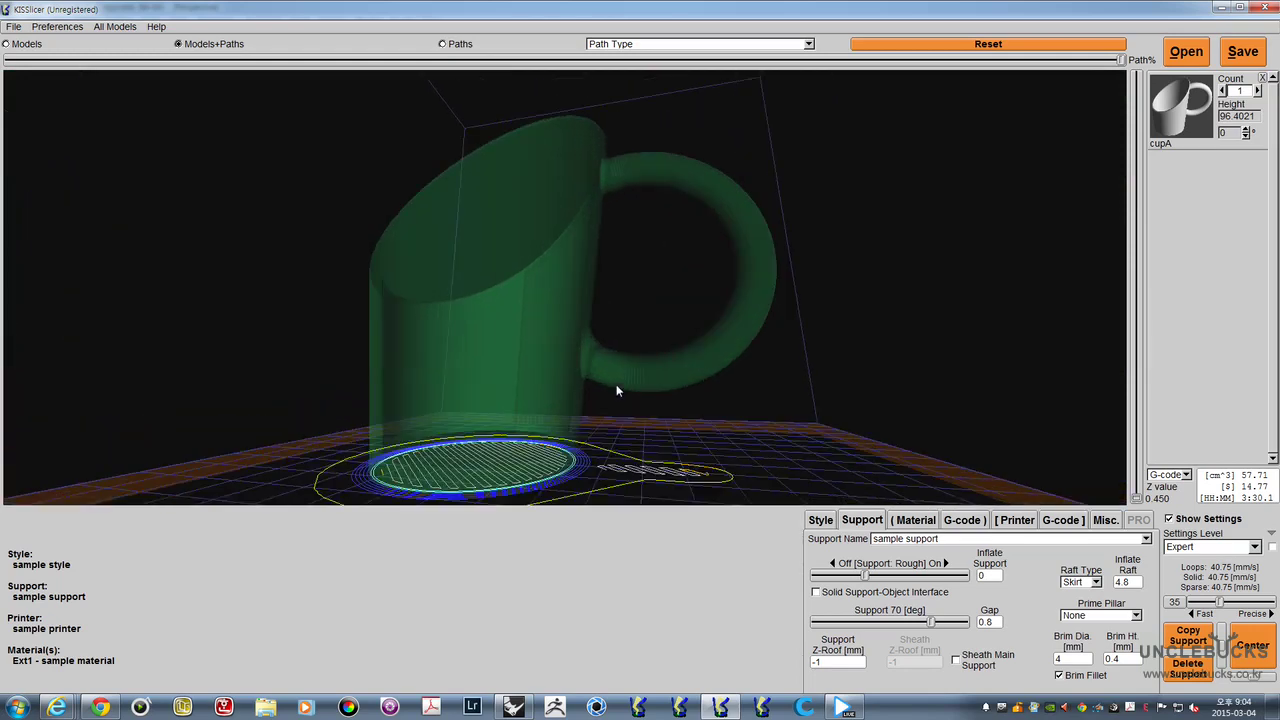
Step the layer preview upward through the handle to Z 72.450 and examine the support paths there
drag(1136, 500, 1144, 418)
drag(788, 364, 676, 456)
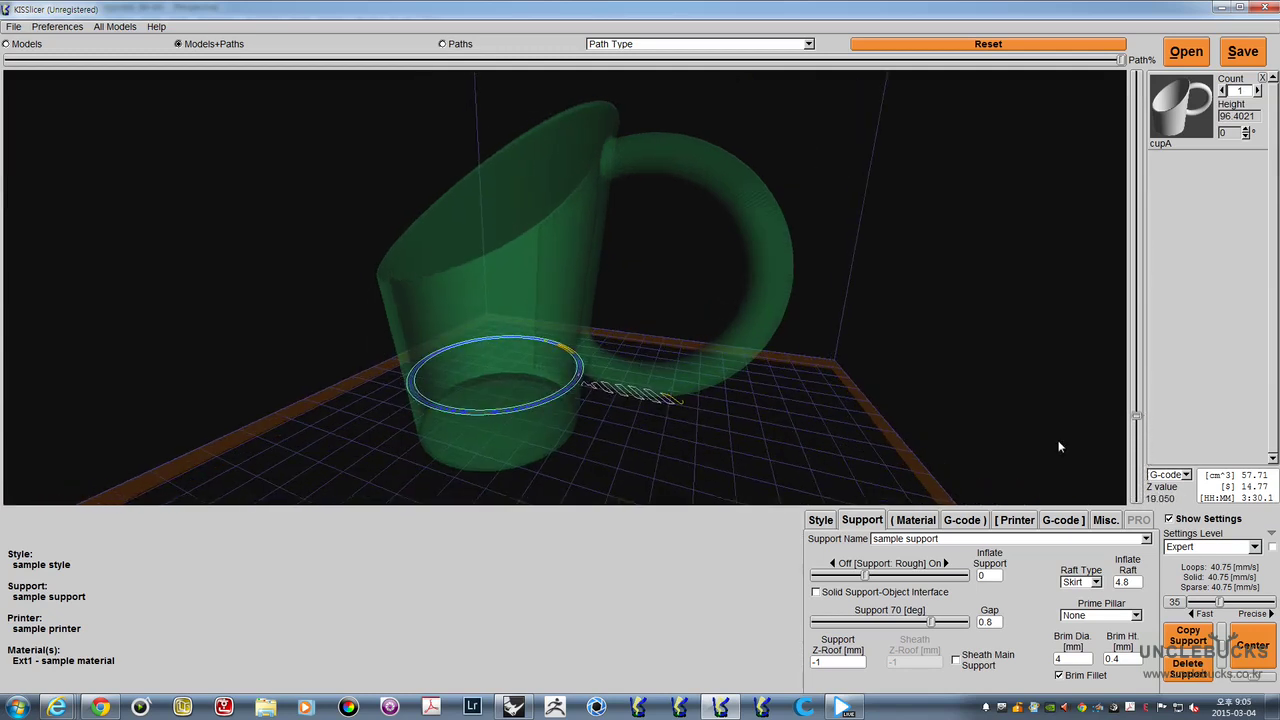
drag(1137, 416, 1103, 344)
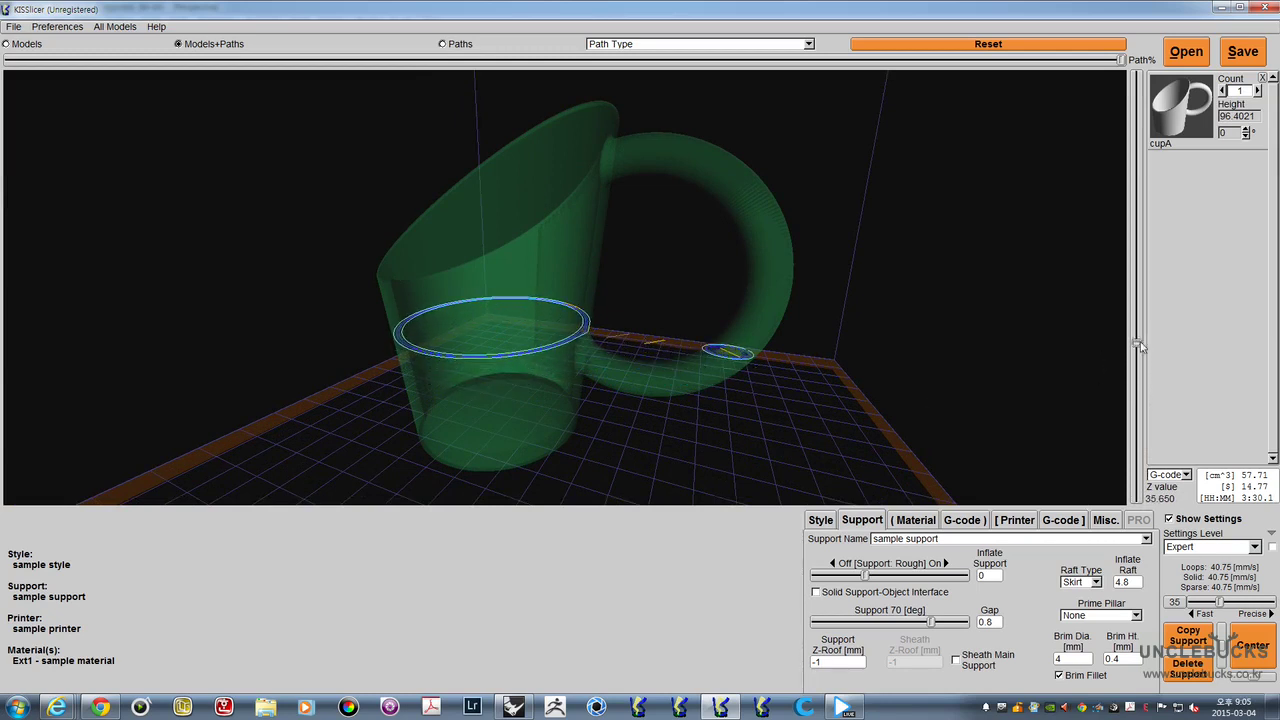
drag(1138, 343, 1136, 181)
mouse_move(641, 227)
mouse_down()
mouse_move(662, 264)
mouse_move(648, 230)
mouse_up()
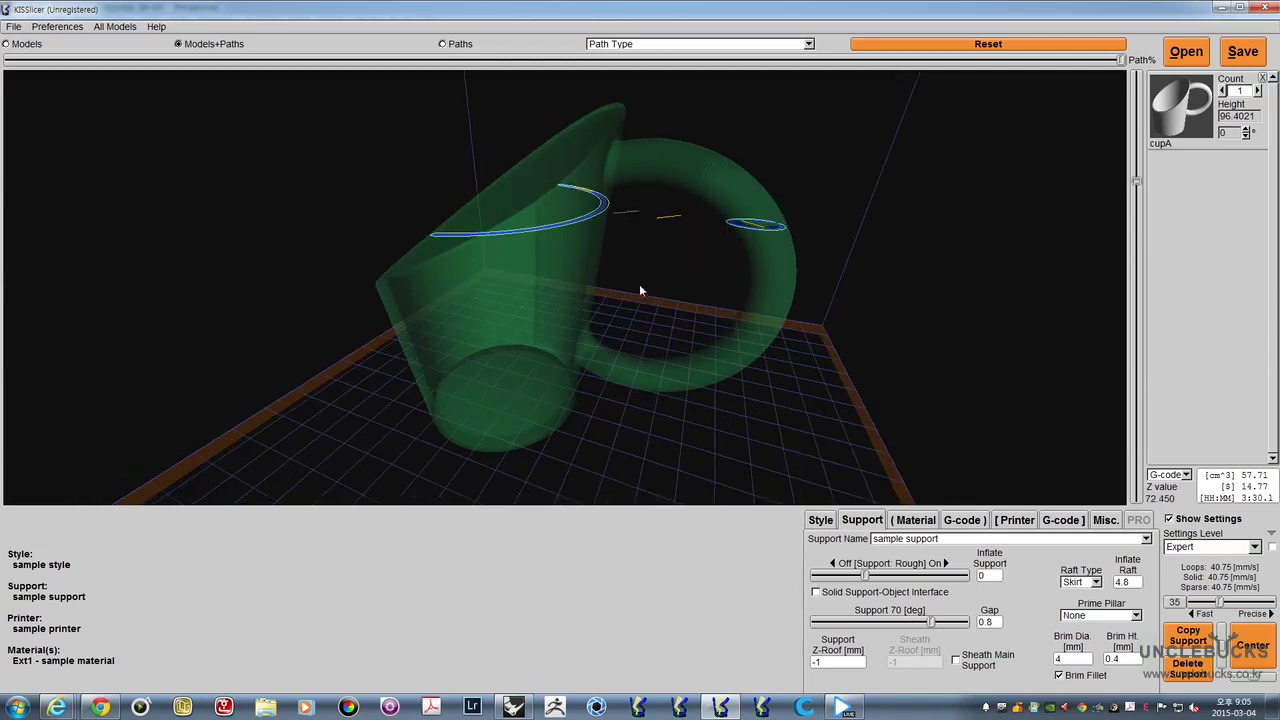
drag(641, 291, 766, 483)
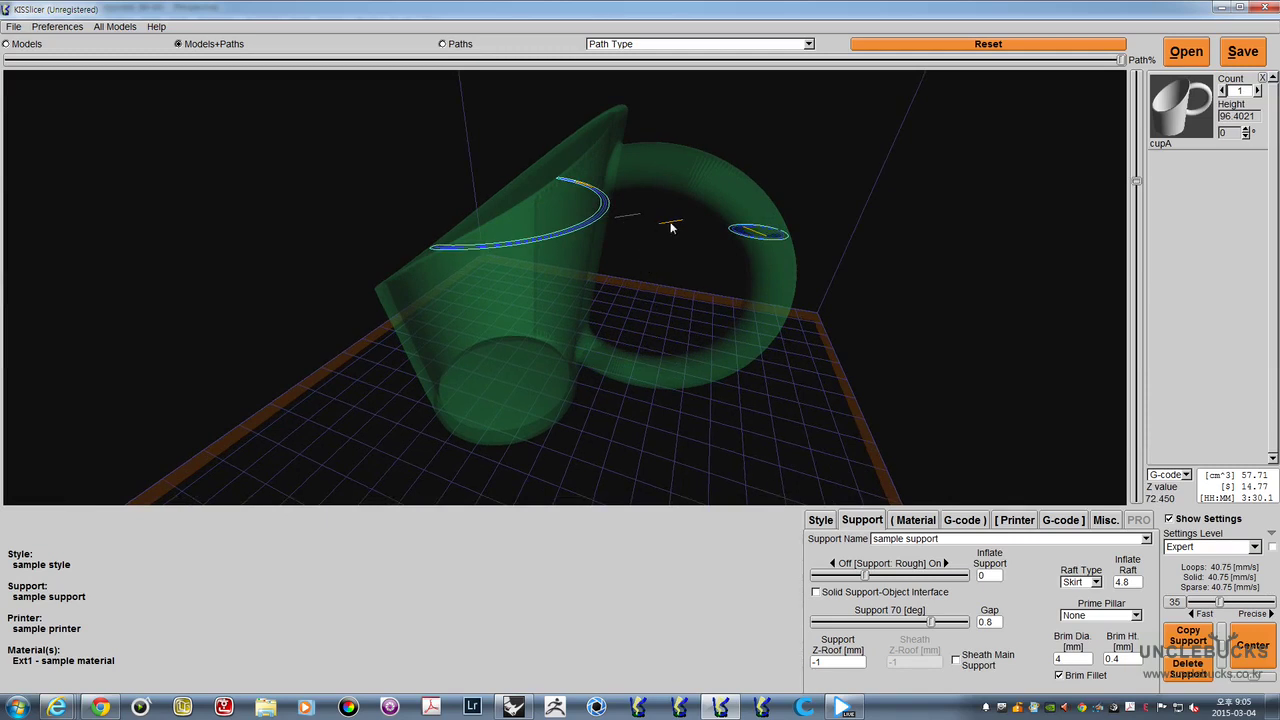
Enable Sheath Main Support for the cup and slice it again
click(955, 661)
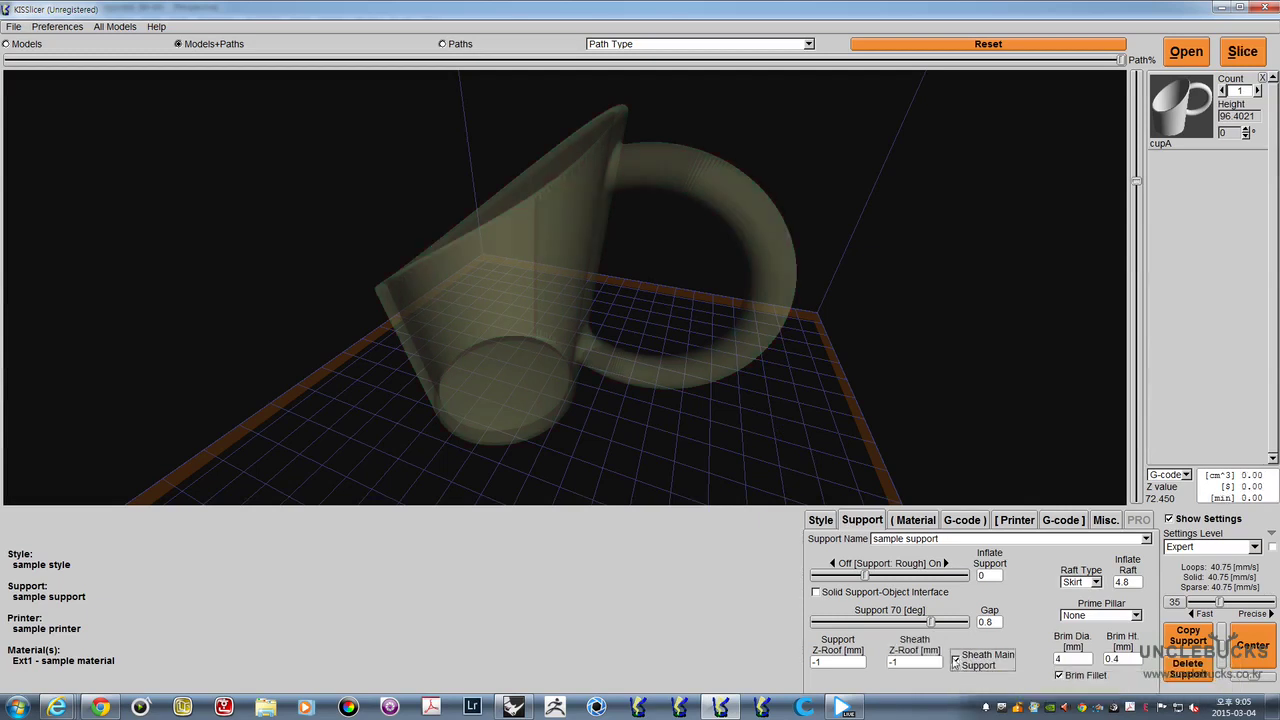
drag(689, 354, 986, 229)
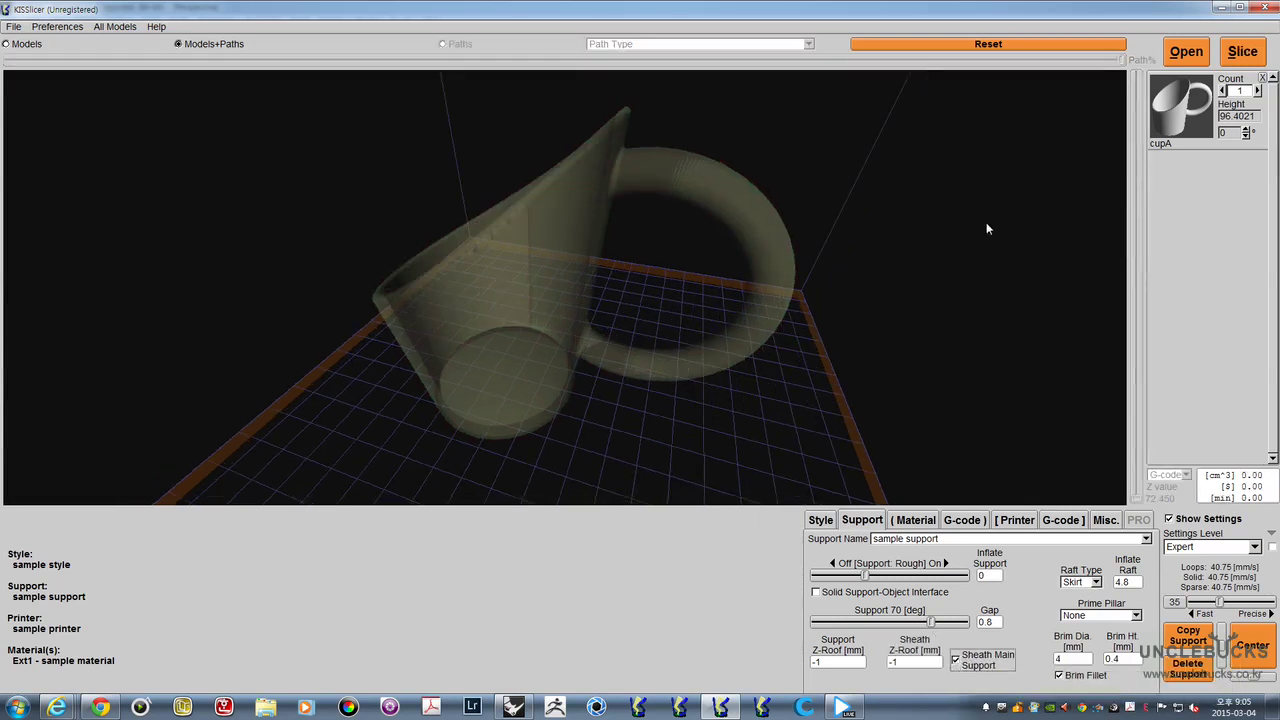
click(1243, 52)
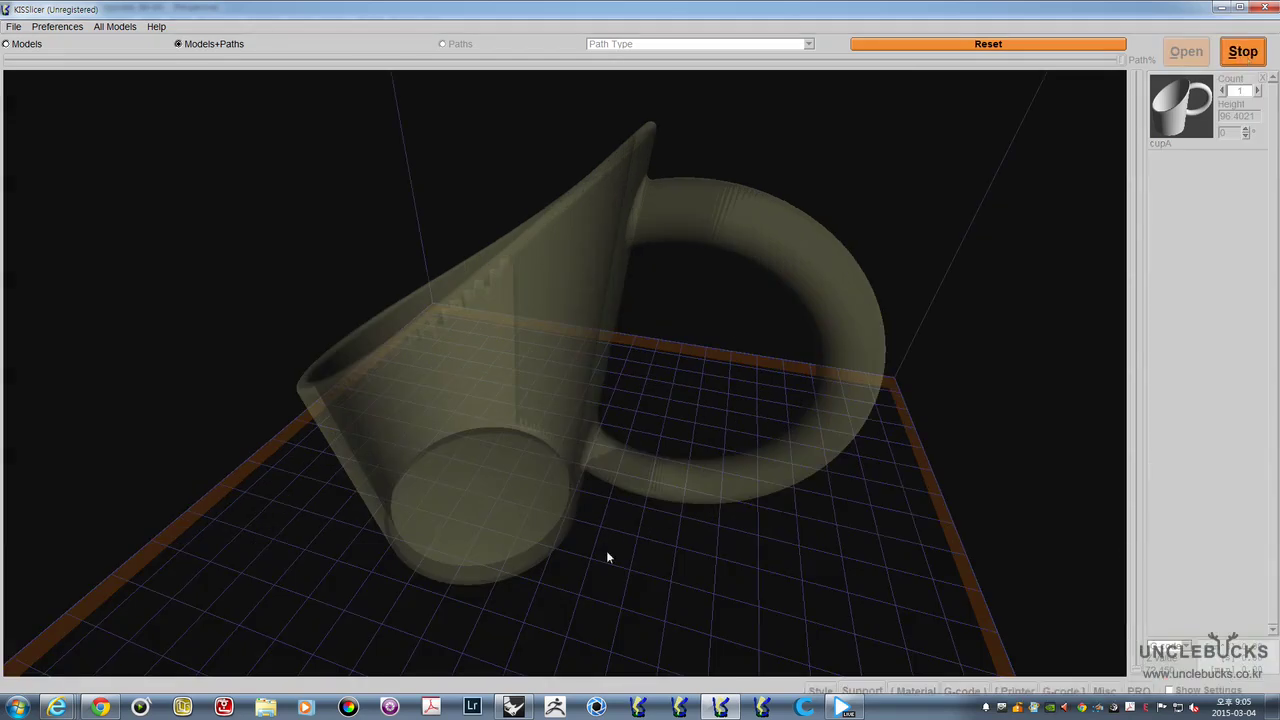
Switch to Rhino and move the trimmed elliptical support along X, well clear of the handle
mouse_move(724, 708)
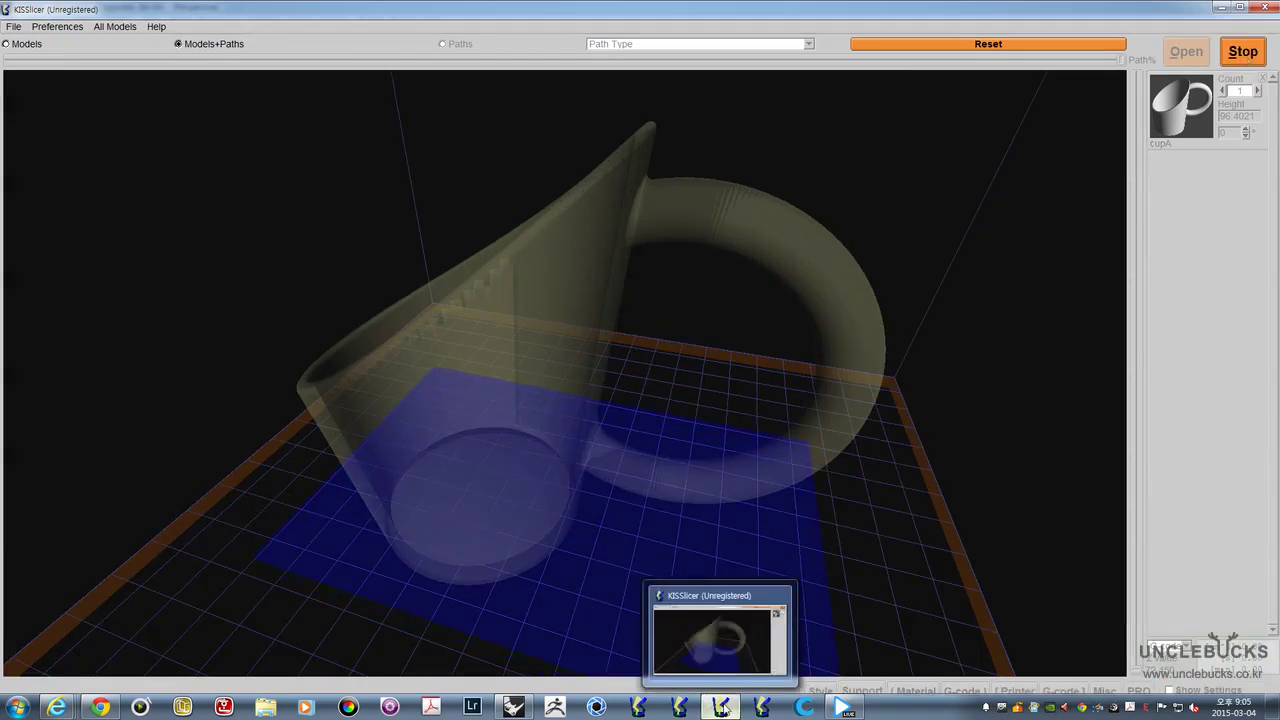
click(514, 706)
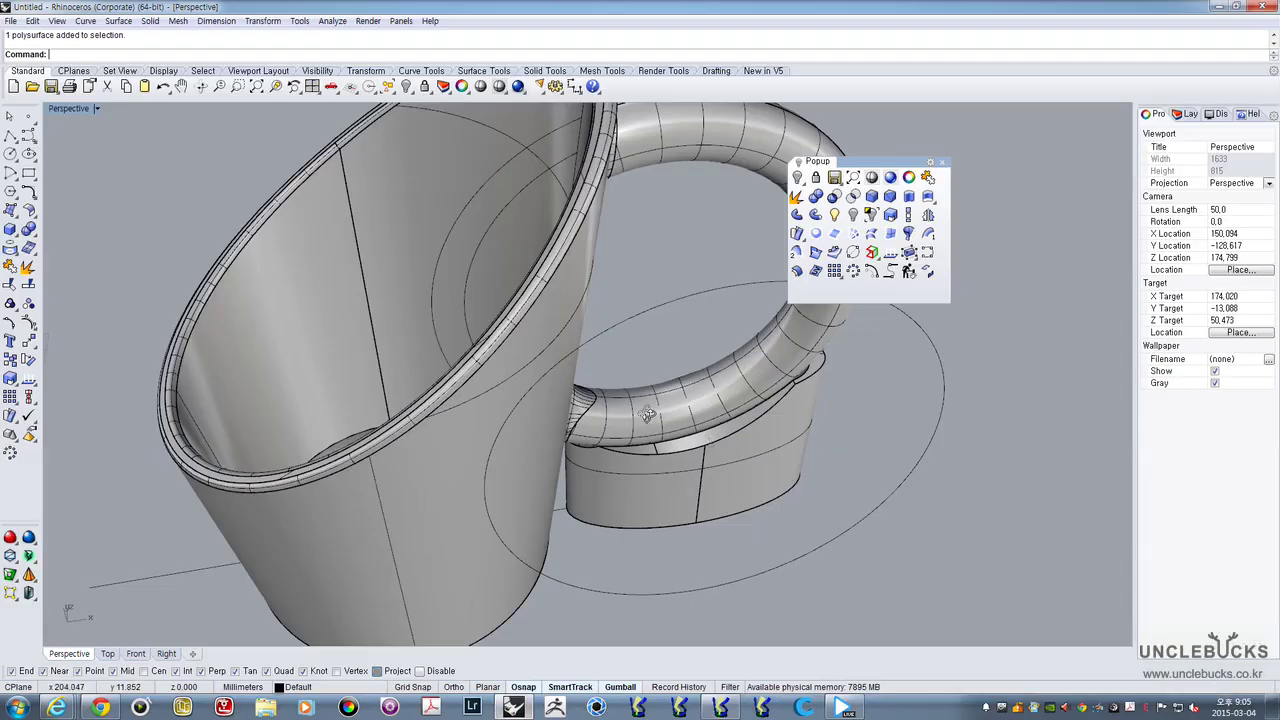
right_drag(647, 414, 691, 453)
click(679, 426)
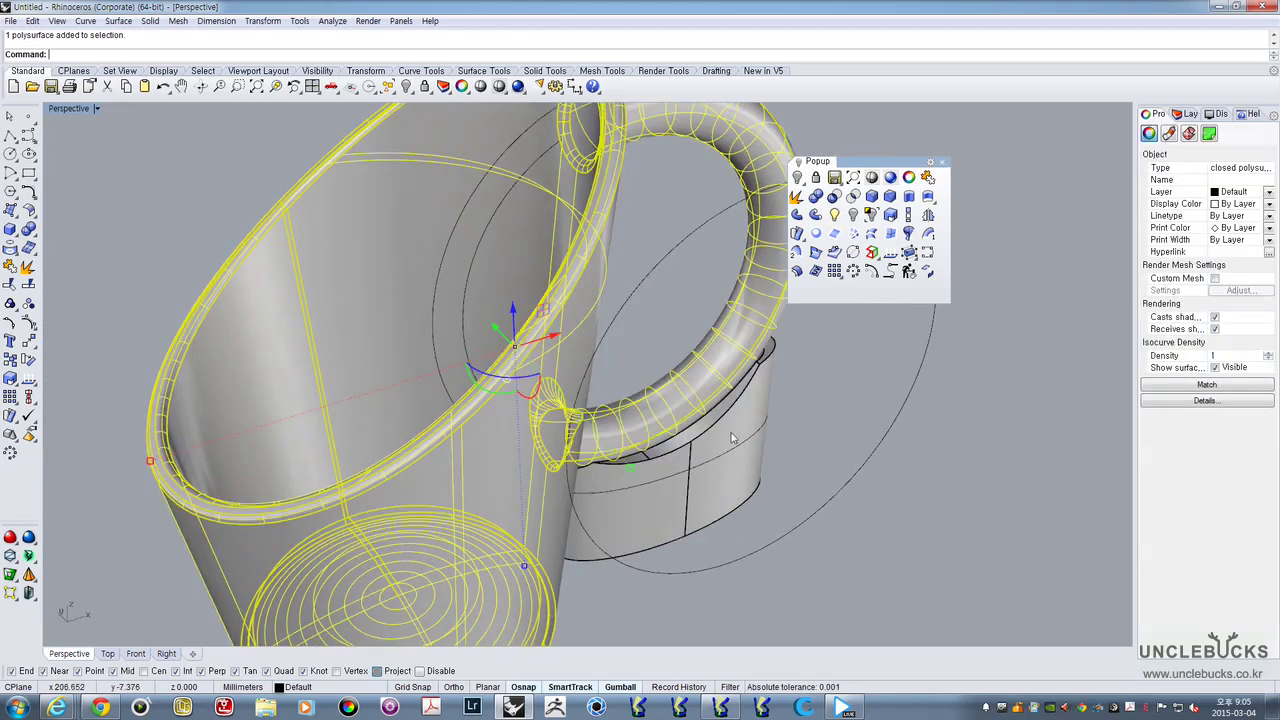
click(722, 460)
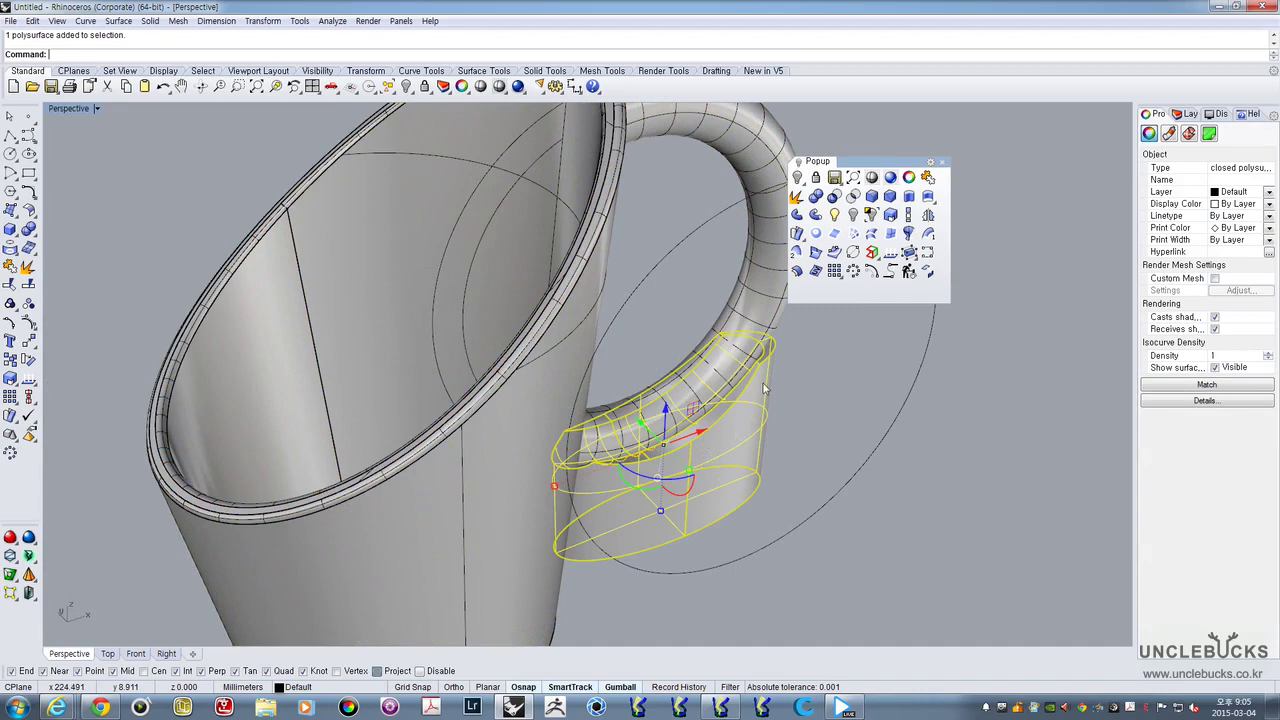
right_drag(762, 377, 702, 341)
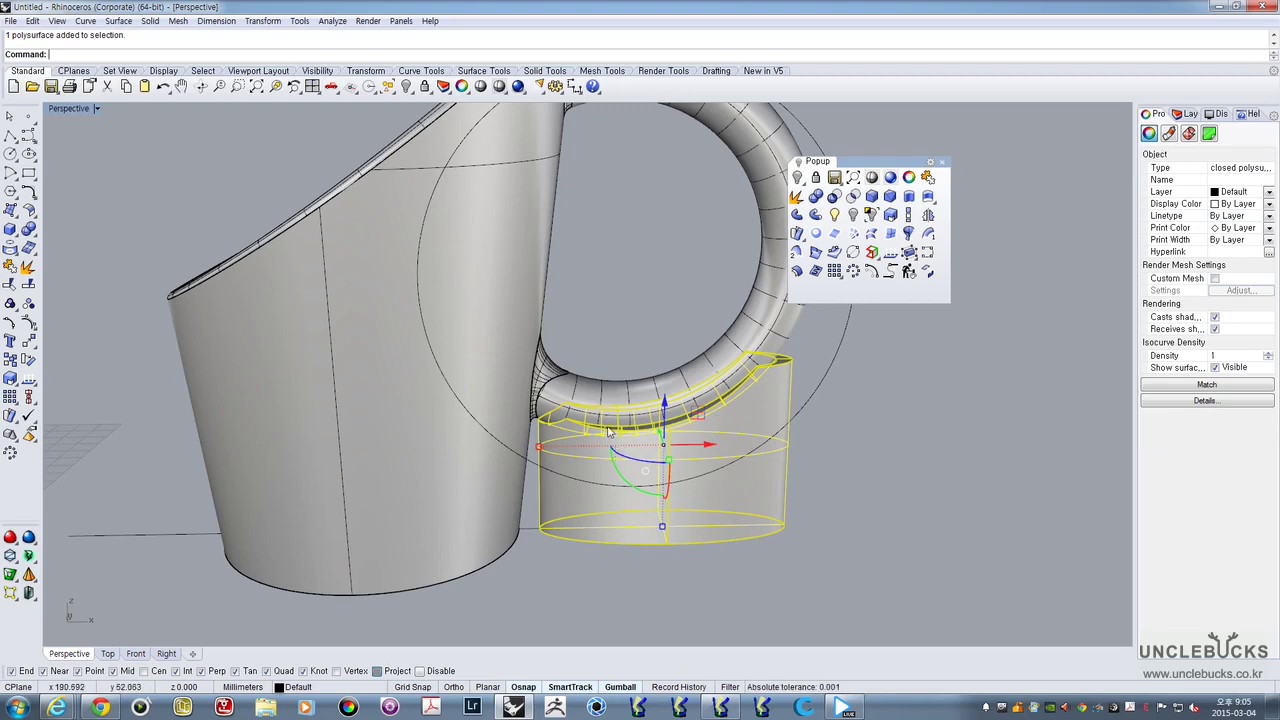
right_drag(636, 418, 638, 406)
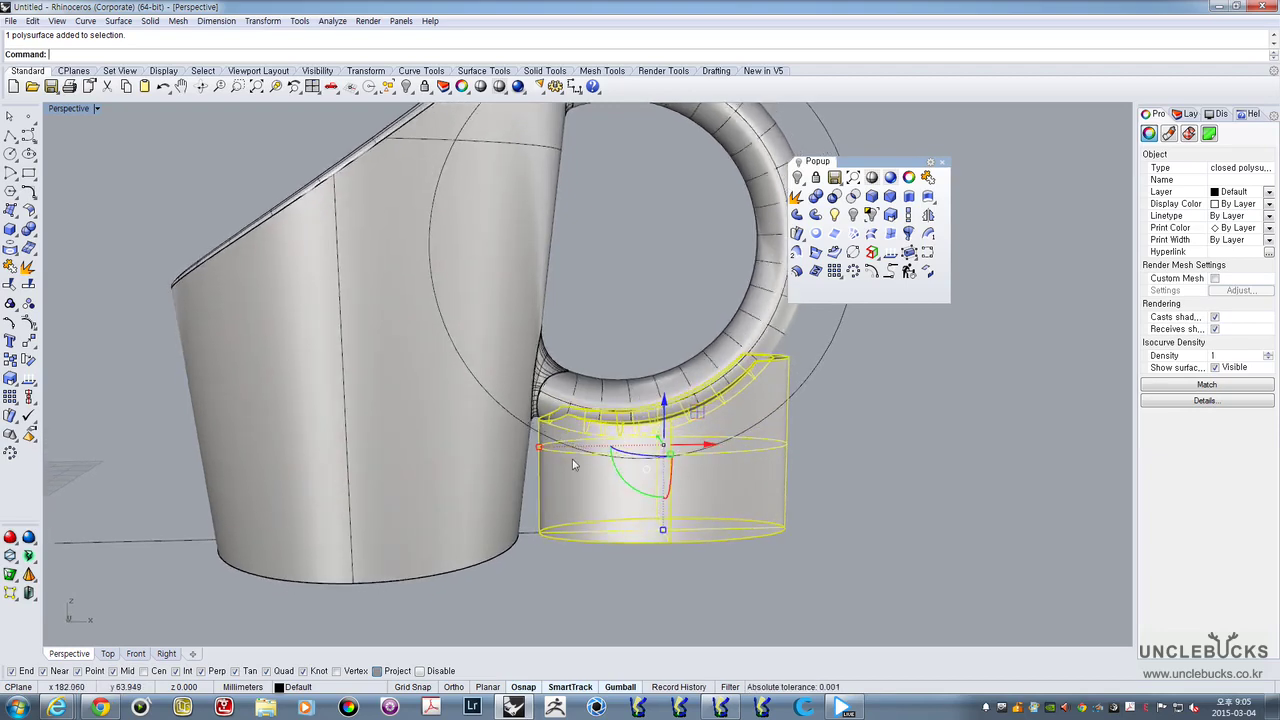
scroll(573, 459, up, 2)
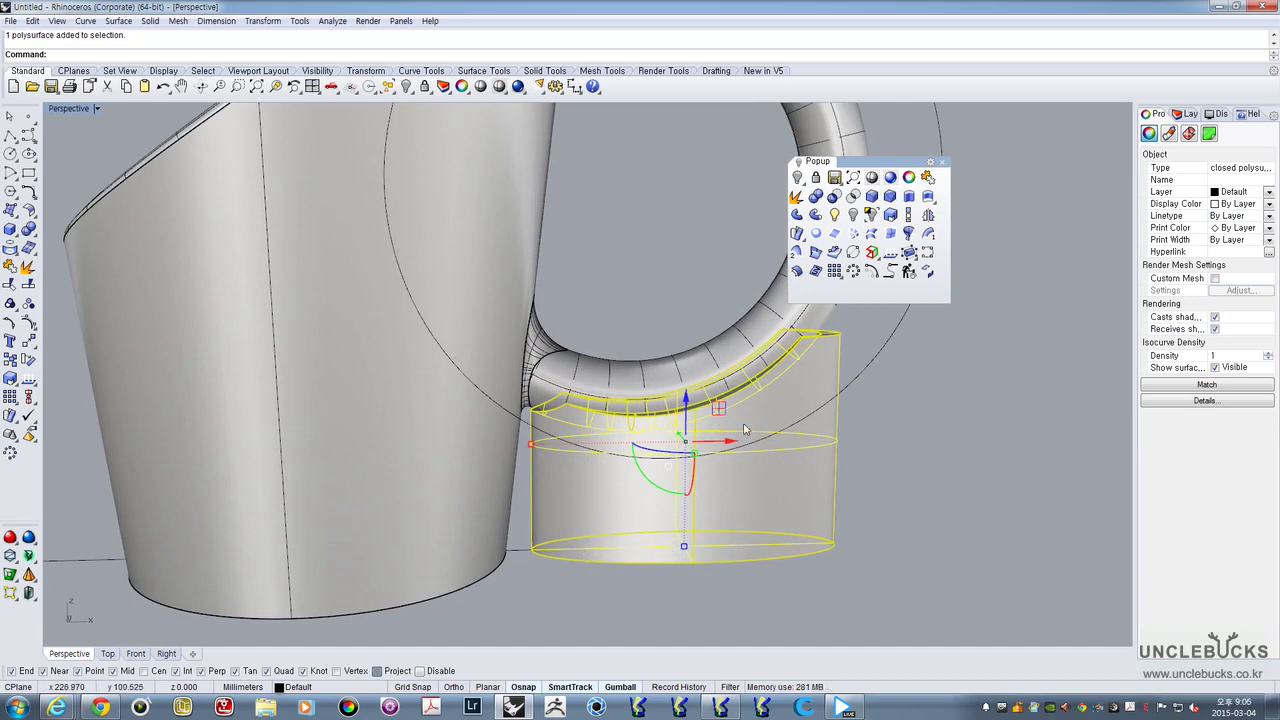
drag(708, 450, 740, 443)
shift+right_drag(740, 446, 735, 446)
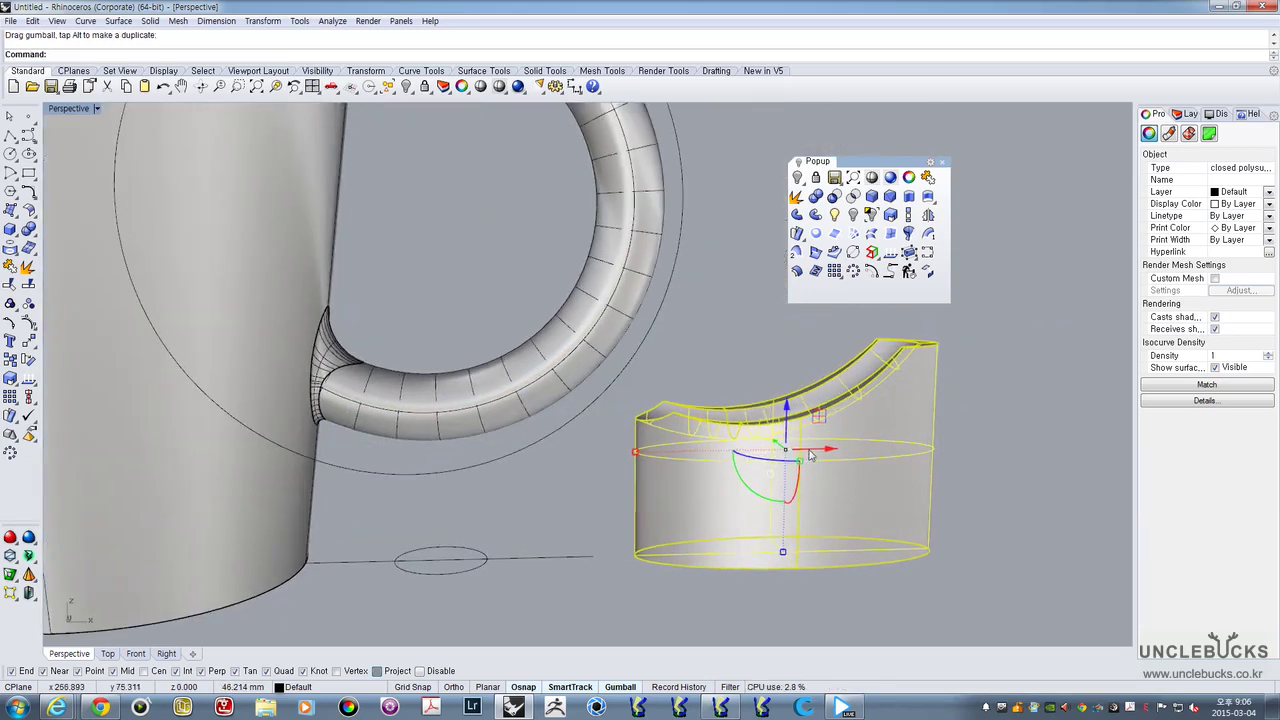
drag(811, 449, 944, 449)
Scale down the closed base curve on the ground line beneath the handle to a small pillar profile
click(463, 573)
right_drag(465, 548, 428, 610)
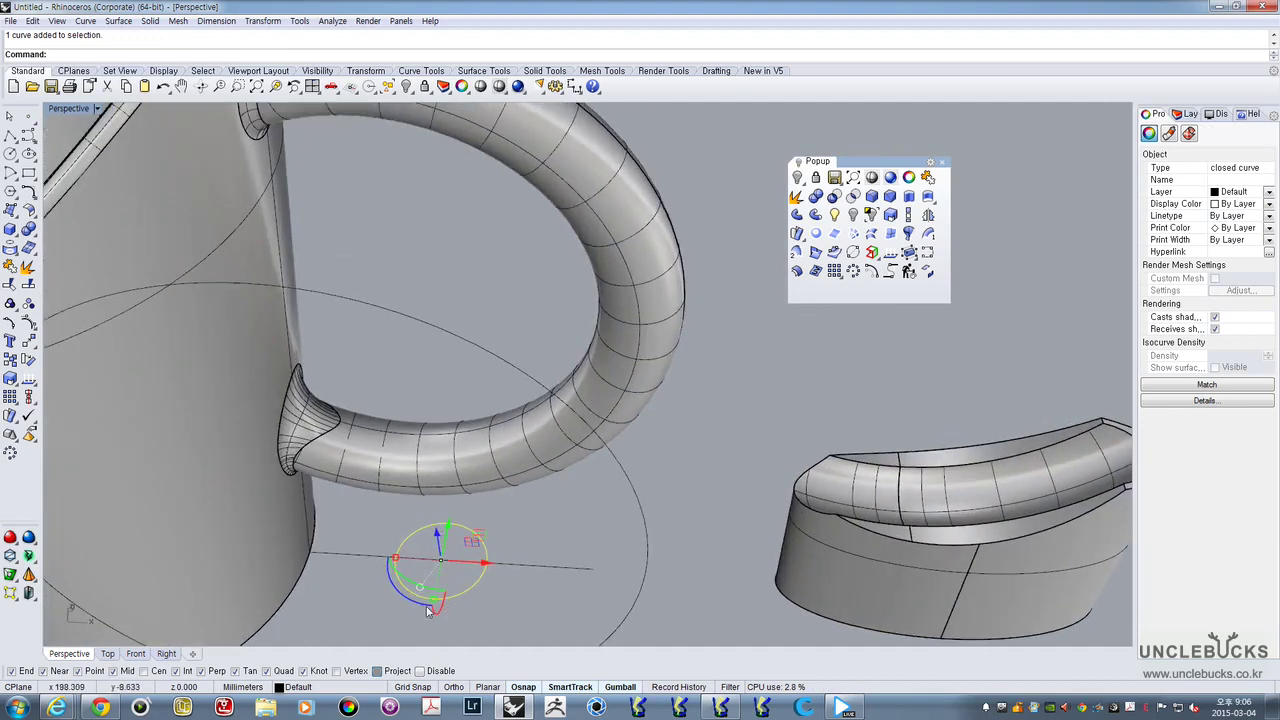
drag(397, 563, 424, 560)
right_drag(560, 460, 575, 340)
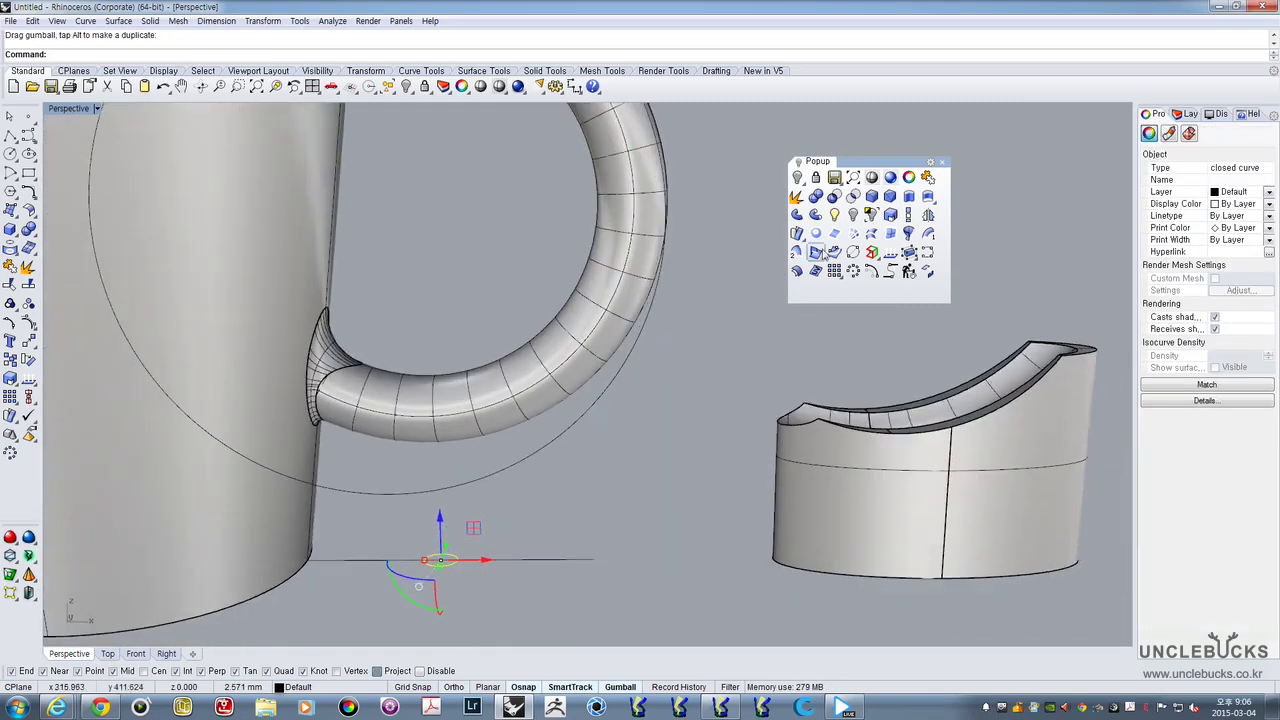
Extrude the small profile as a solid pillar about 21 mm high, up into the handle's underside
click(909, 196)
click(449, 426)
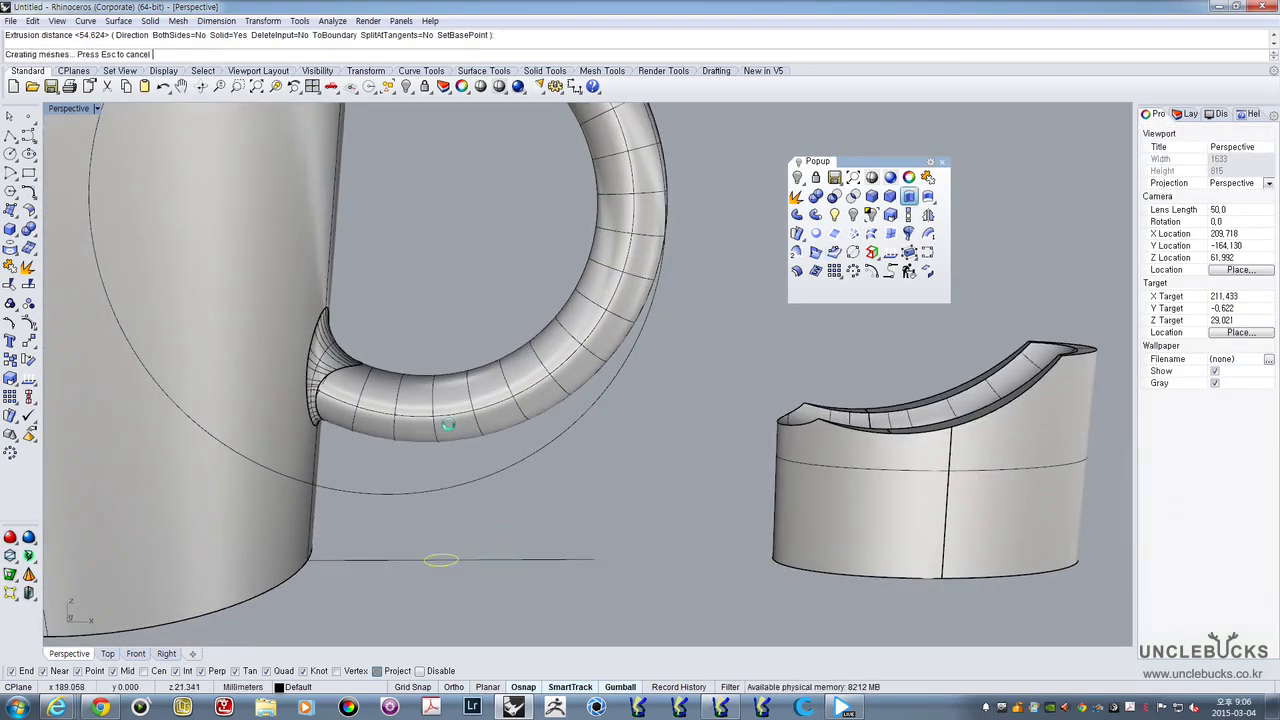
right_drag(463, 424, 473, 444)
Copy the pillar along X to make a row of four beneath the handle
click(450, 510)
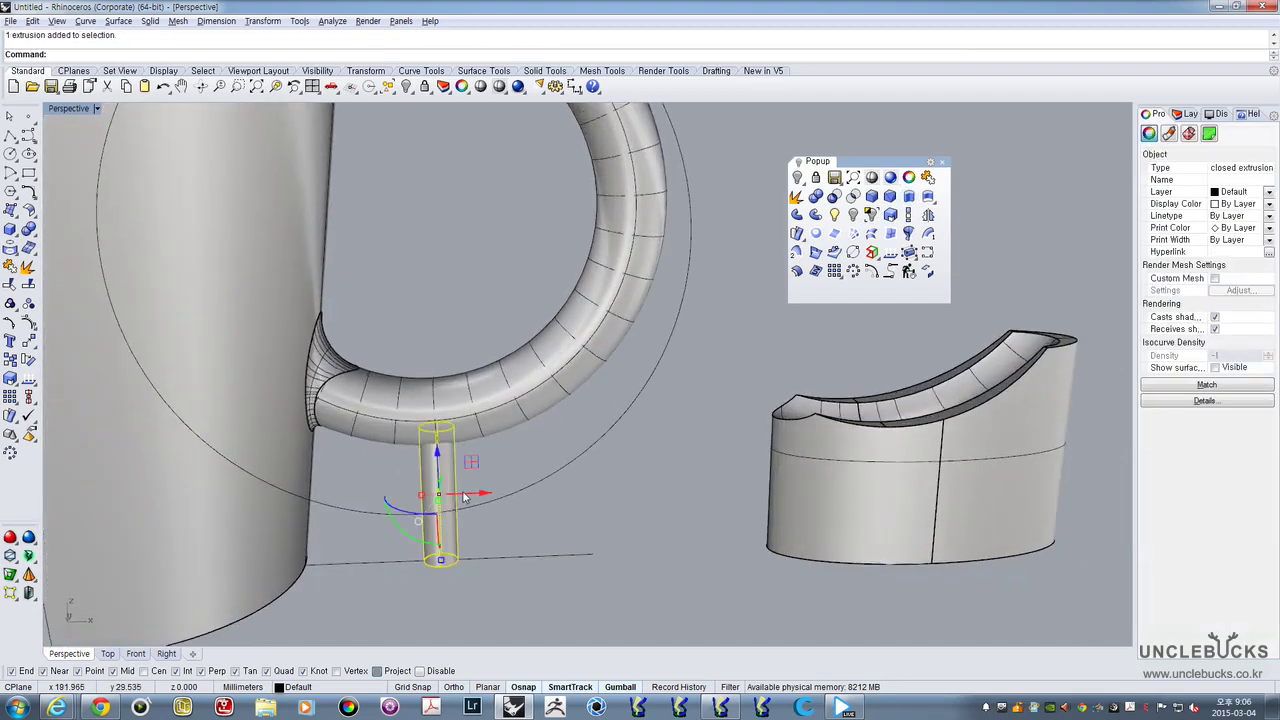
drag(463, 497, 572, 497)
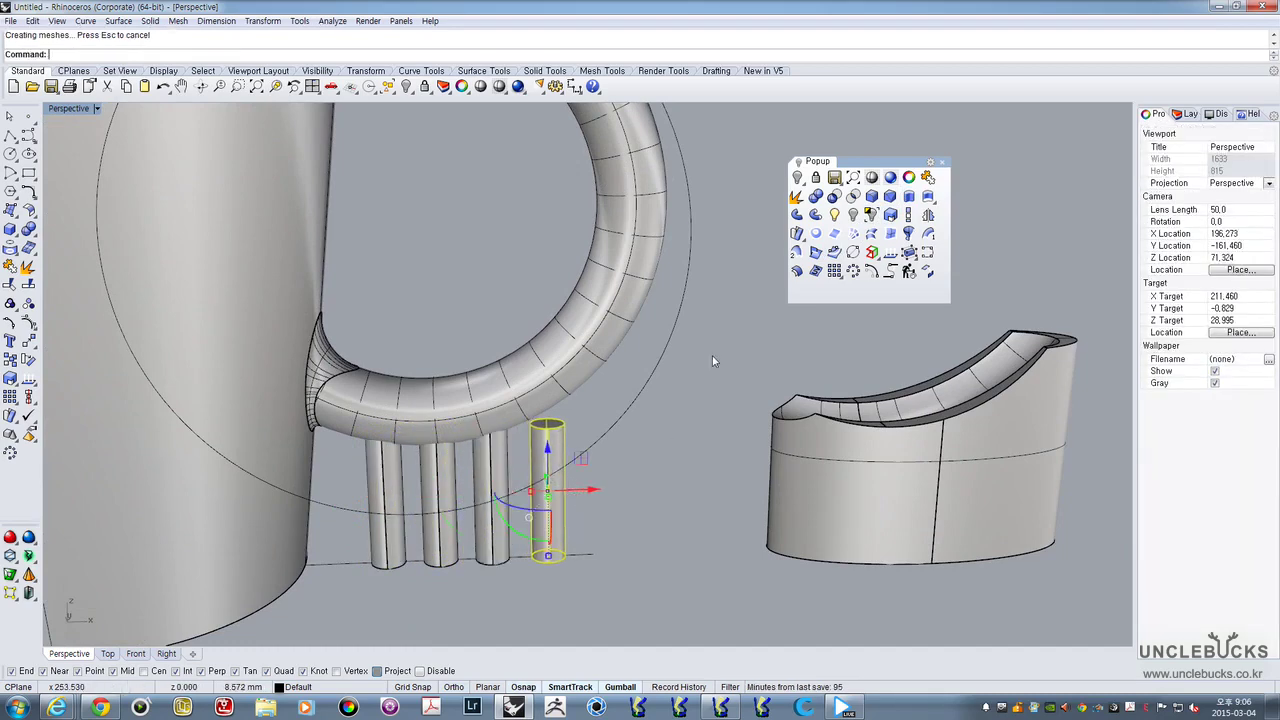
click(633, 439)
right_drag(636, 510, 622, 470)
Stretch the outermost pillar vertically with Scale1D from its base to about 29.5 mm so it reaches into the handle
click(557, 474)
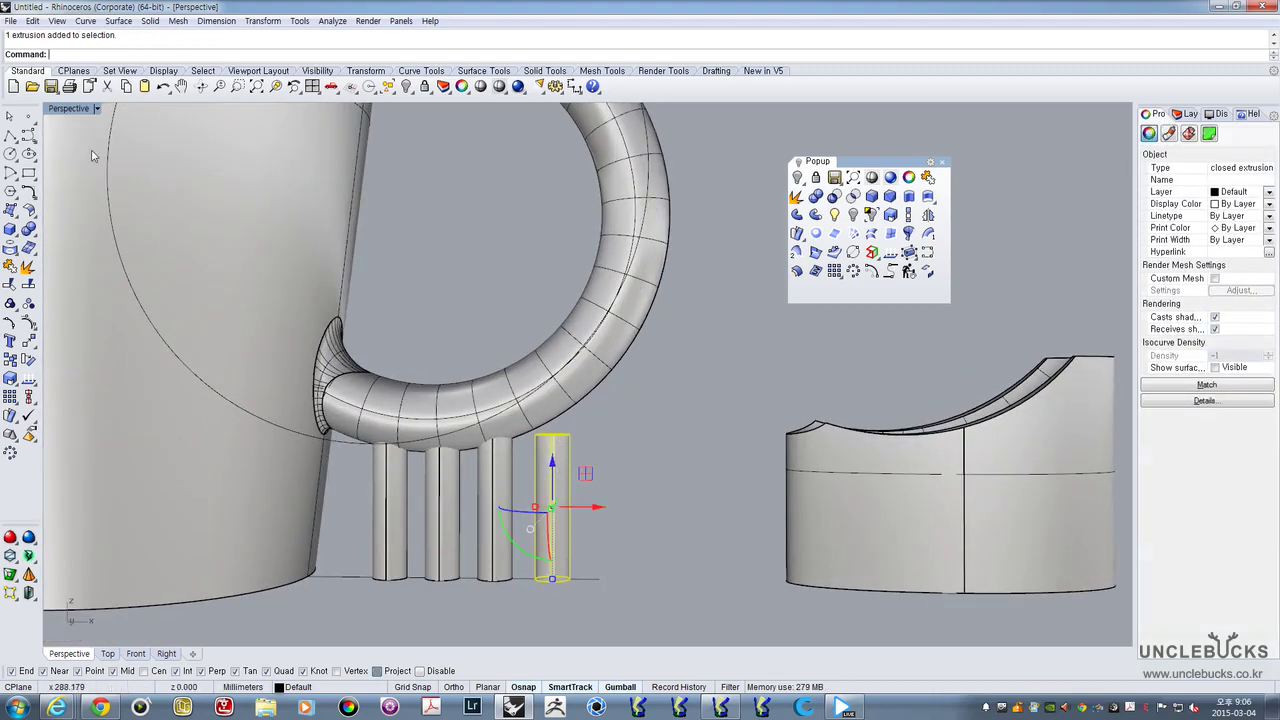
double_click(62, 109)
right_drag(426, 483, 420, 384)
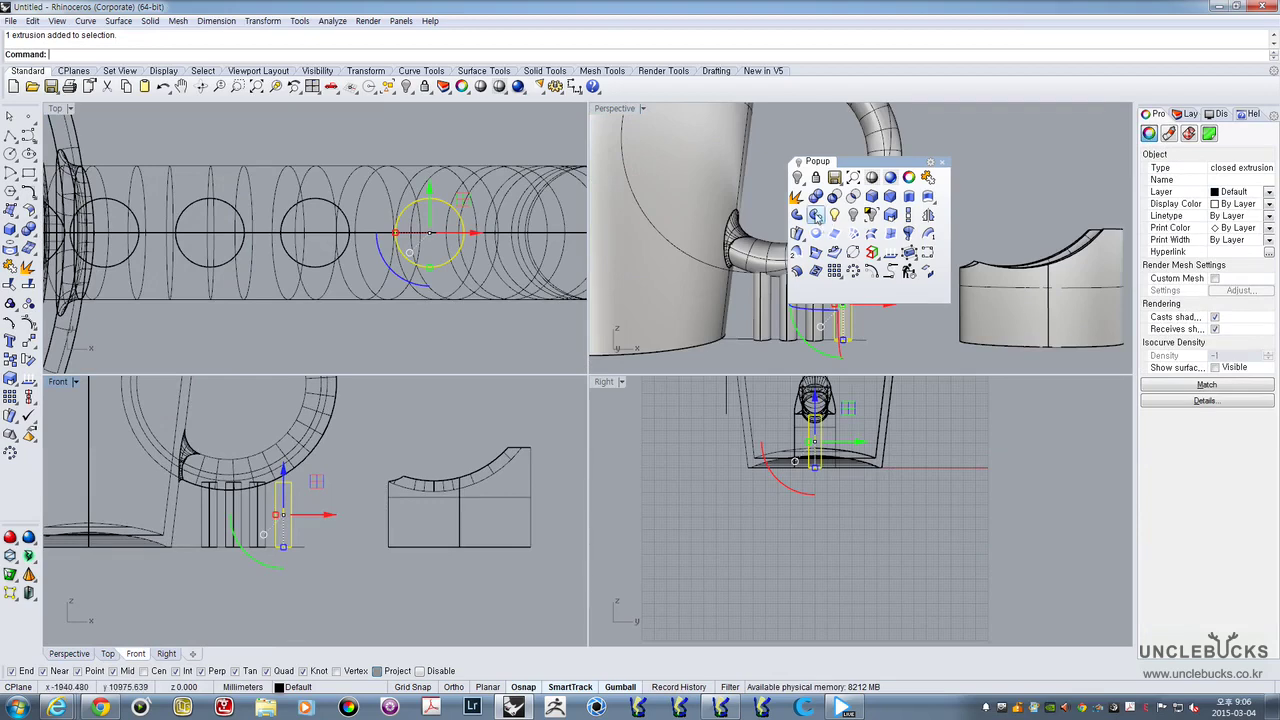
click(909, 214)
scroll(337, 517, up, 2)
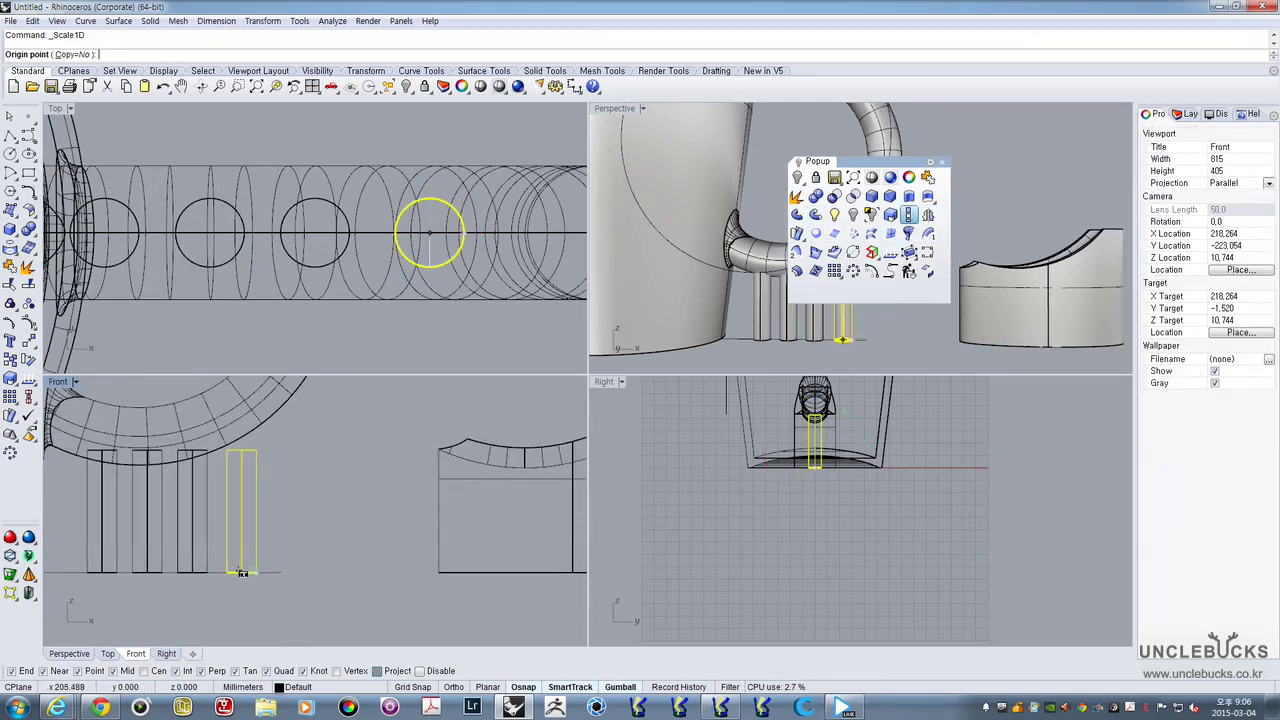
click(243, 571)
click(241, 449)
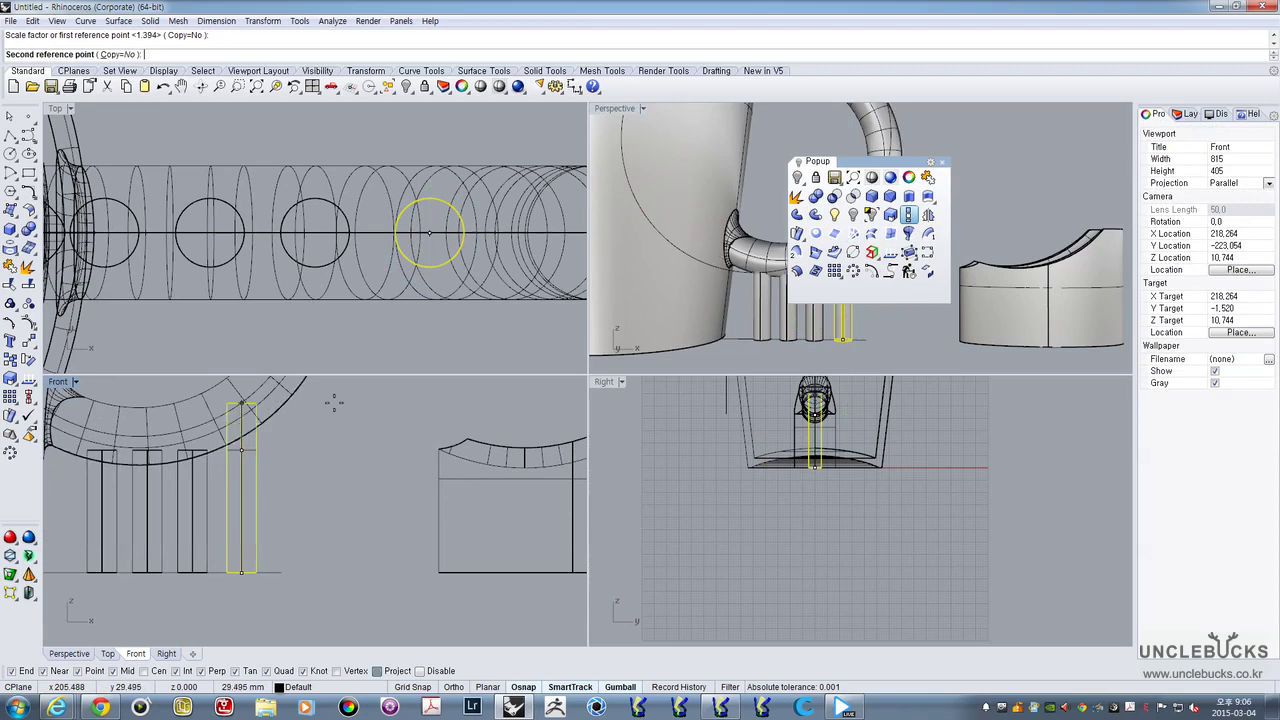
right_drag(350, 394, 347, 472)
click(349, 472)
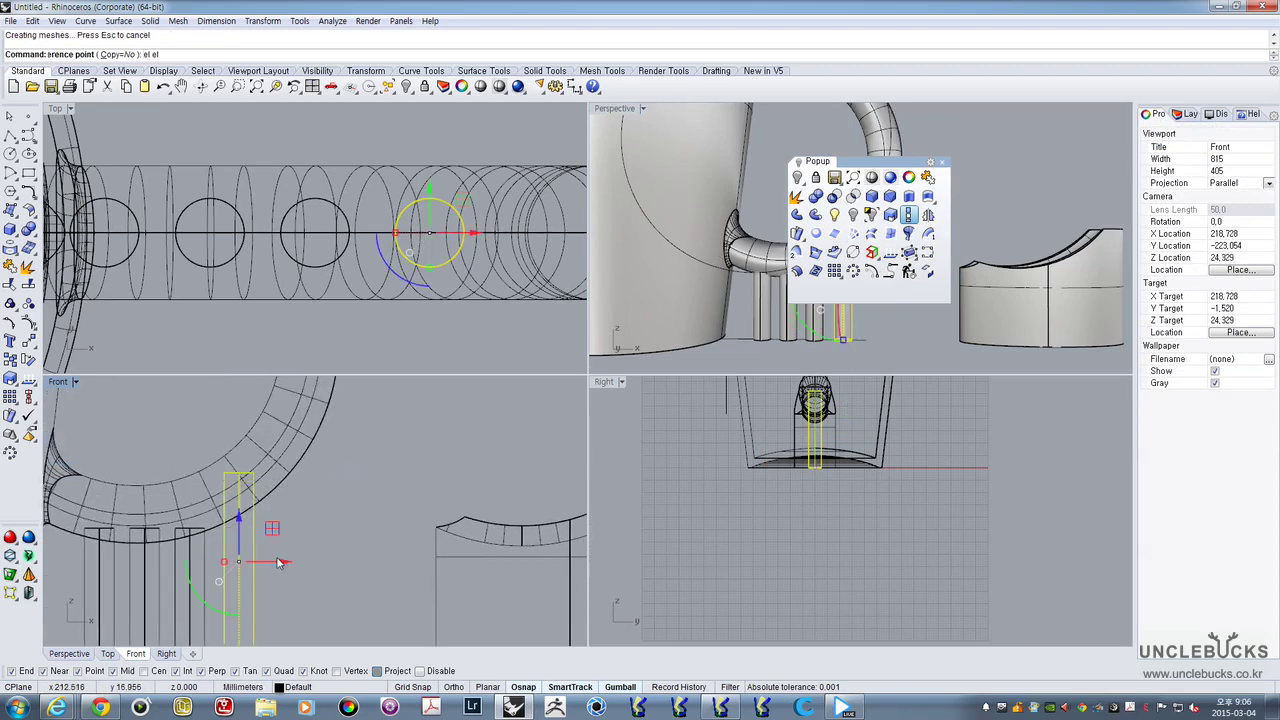
click(55, 109)
double_click(611, 108)
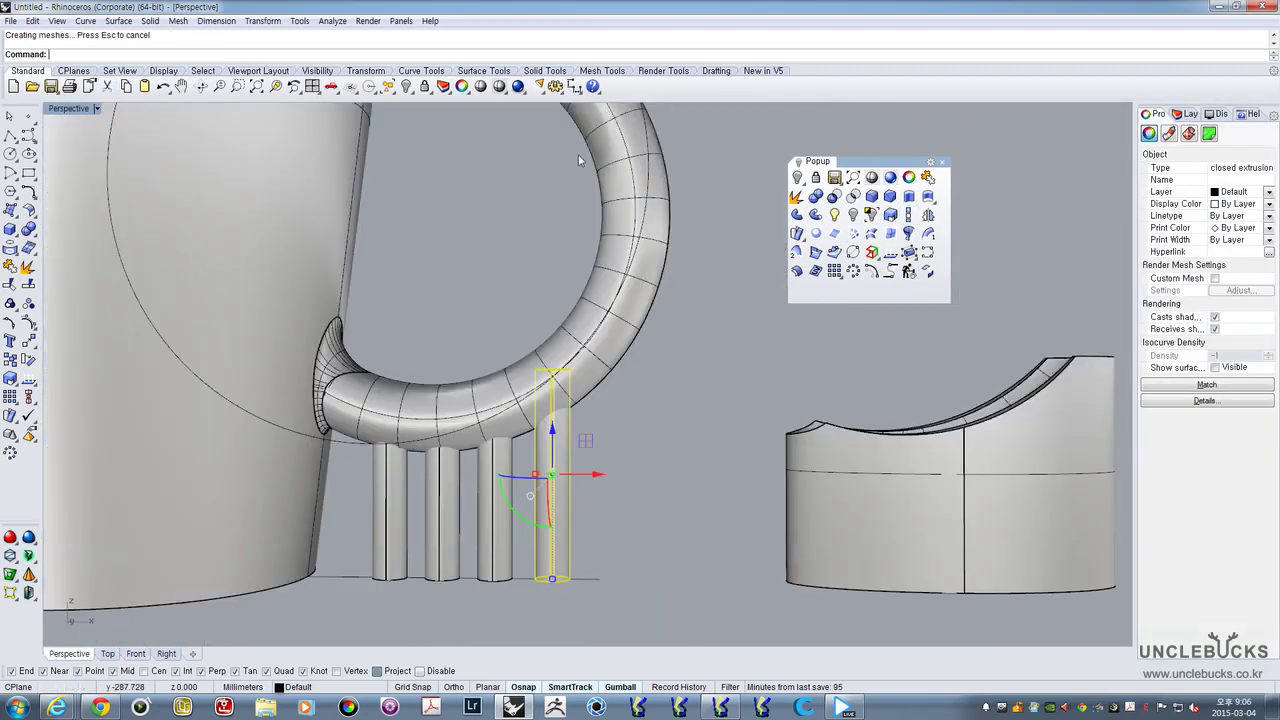
right_drag(580, 163, 476, 378)
click(628, 485)
shift+right_drag(628, 485, 654, 374)
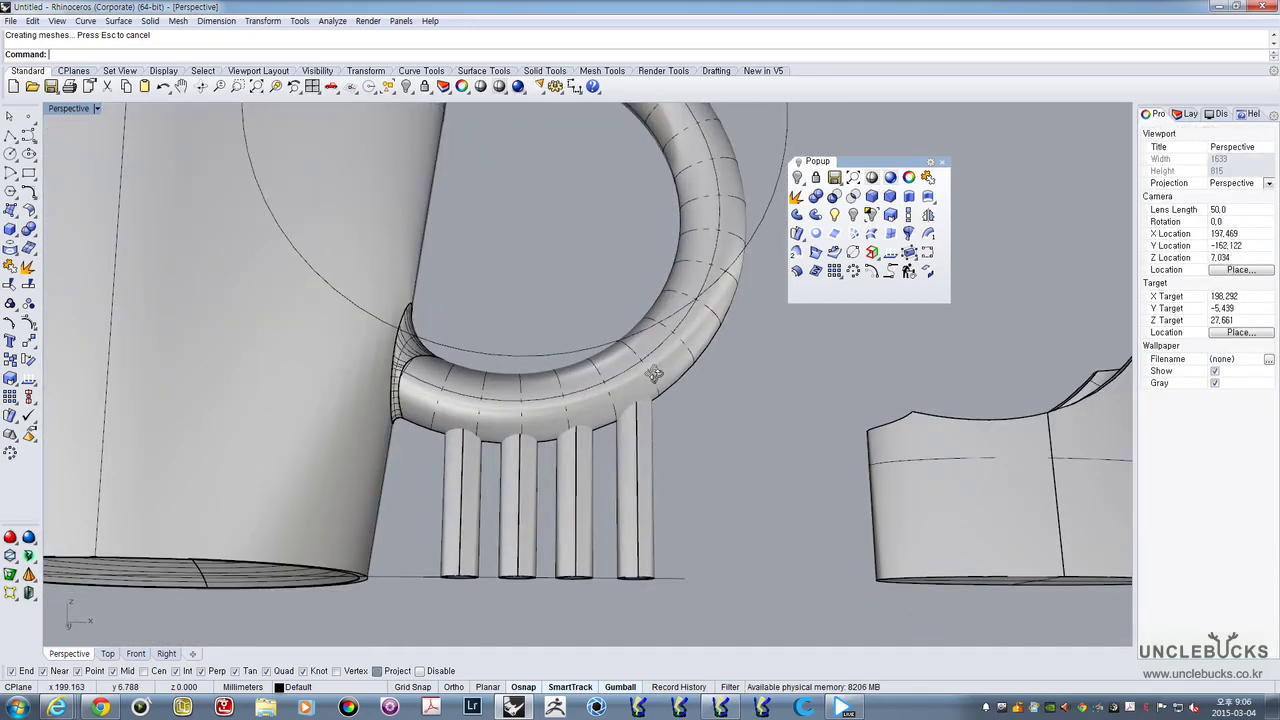
drag(694, 493, 425, 492)
right_drag(519, 450, 578, 444)
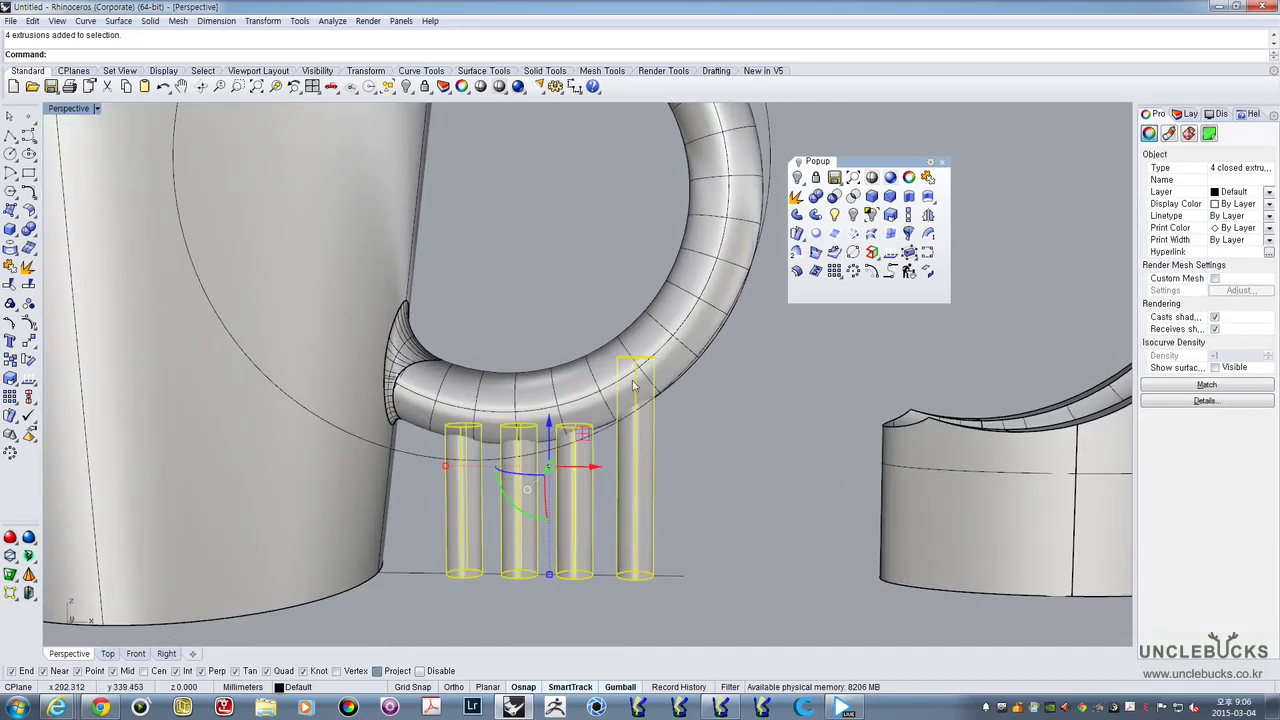
click(644, 329)
click(548, 288)
shift+right_drag(681, 238, 618, 429)
click(636, 279)
key(Escape)
Create a closed pipe with a 0.52 mm radius along the handle's centre circle
click(660, 286)
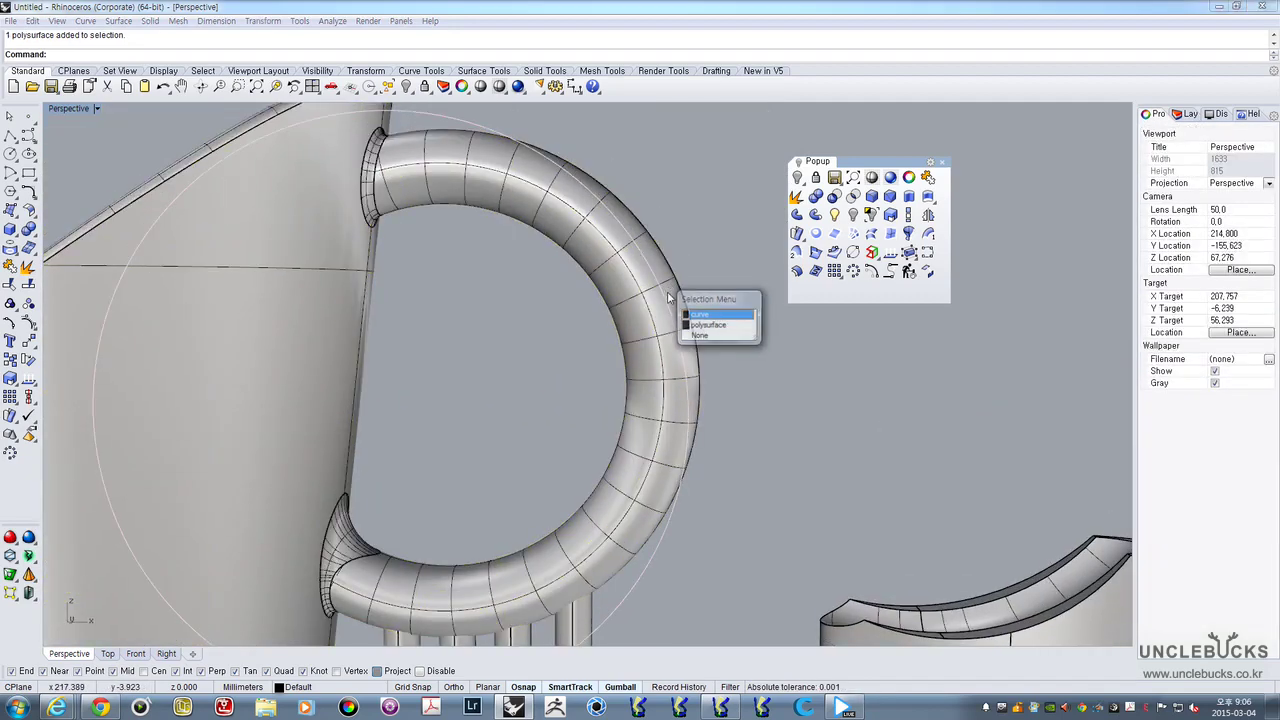
click(714, 313)
right_drag(544, 369, 412, 398)
right_drag(660, 345, 766, 357)
drag(766, 353, 673, 327)
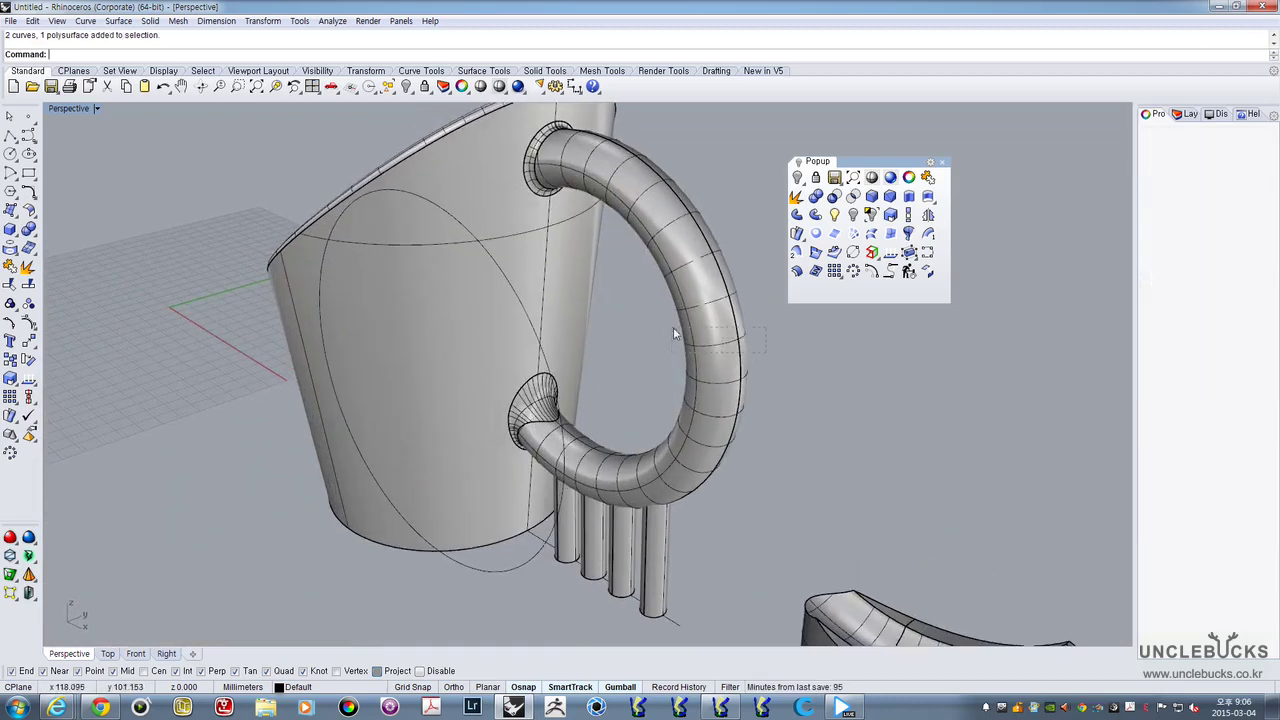
right_drag(673, 327, 794, 342)
ctrl+click(794, 343)
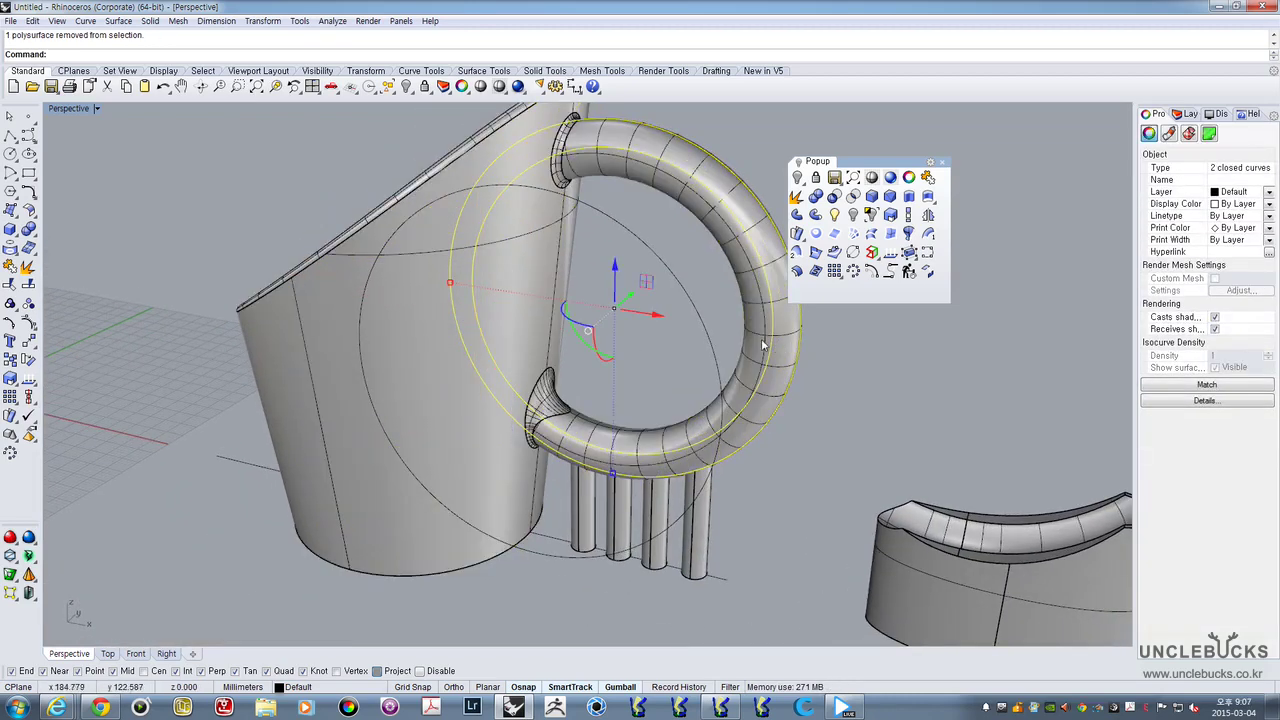
ctrl+click(796, 363)
right_drag(762, 424, 792, 384)
scroll(793, 384, up, 3)
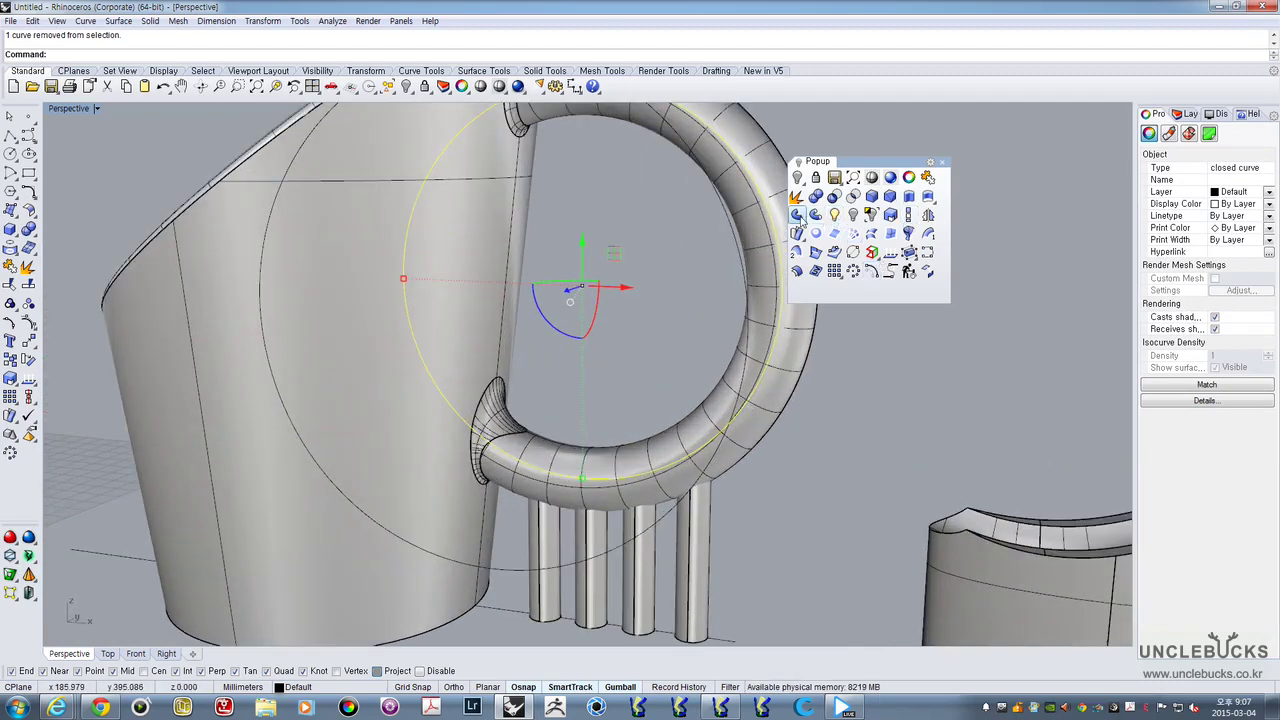
click(796, 214)
text(0.)
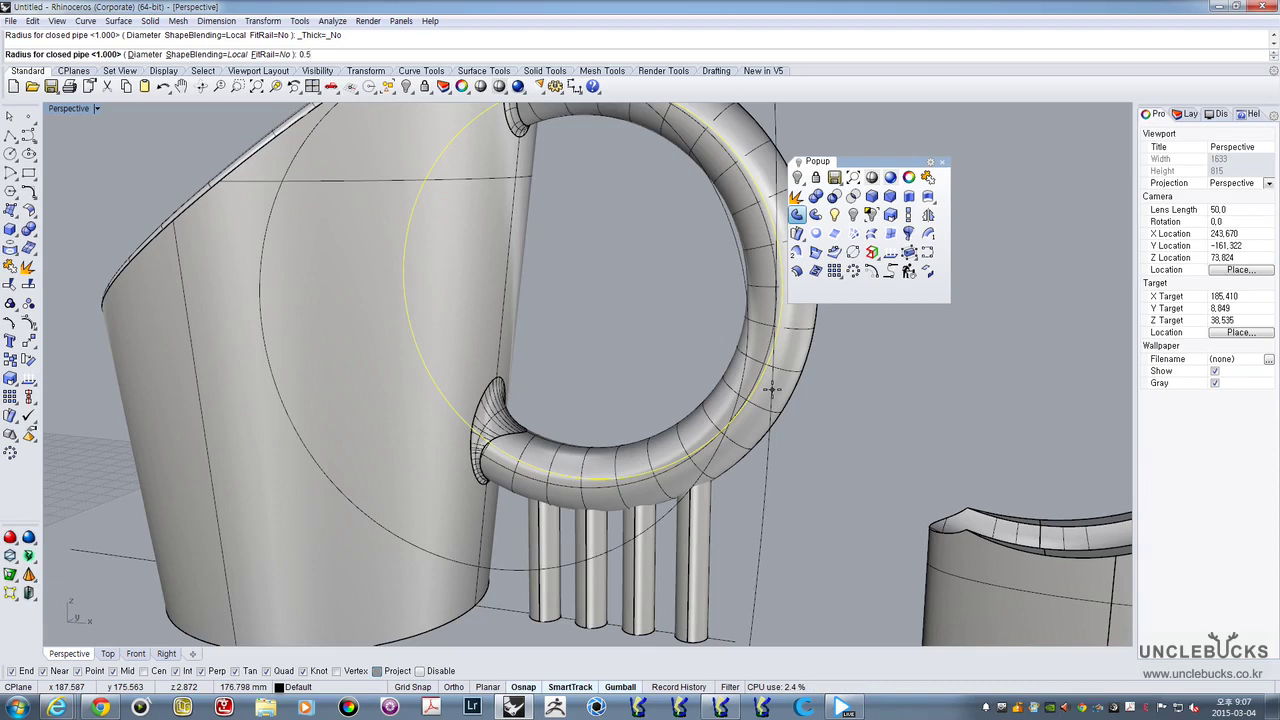
text(52)
key(Return)
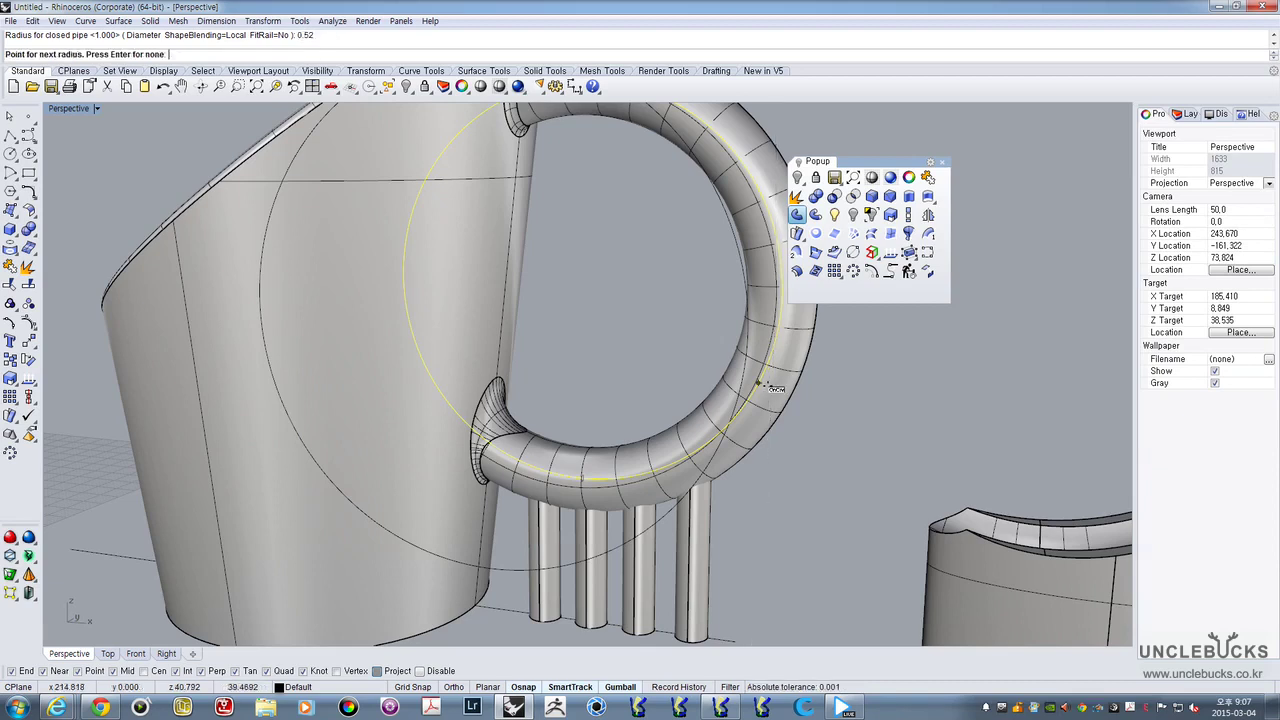
key(Return)
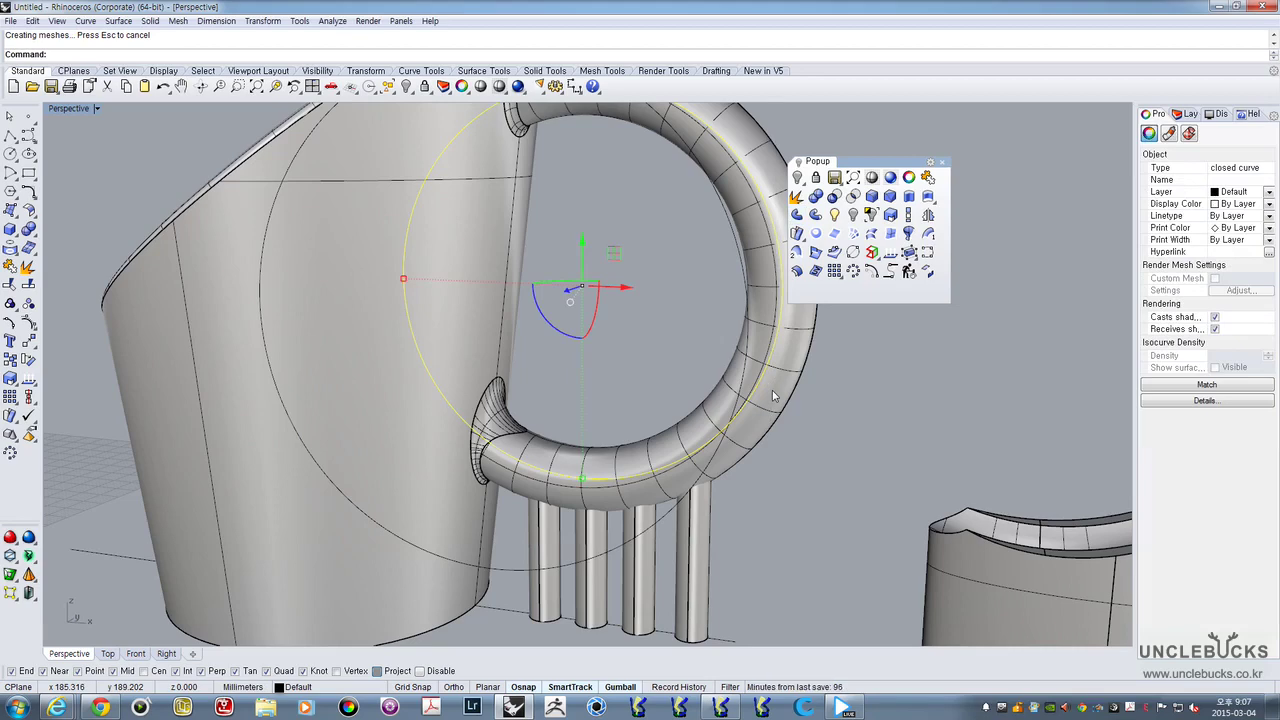
shift+click(780, 391)
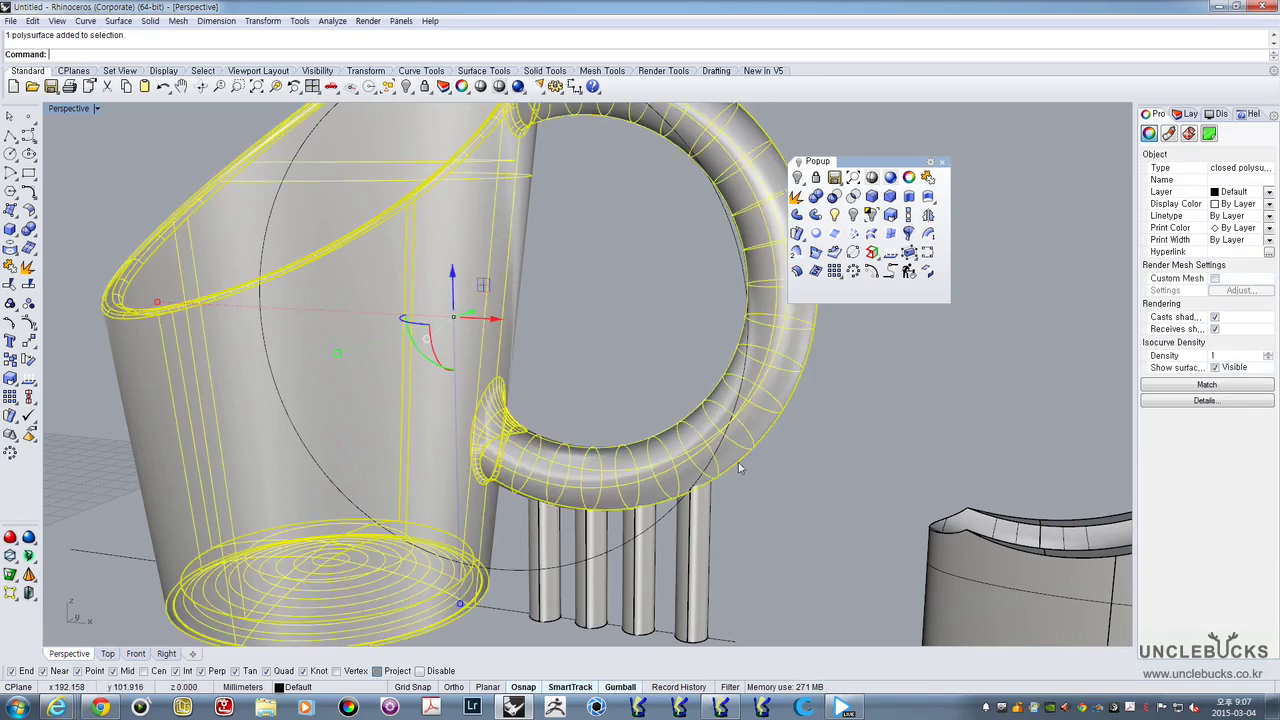
click(751, 488)
drag(837, 408, 762, 338)
ctrl+click(799, 389)
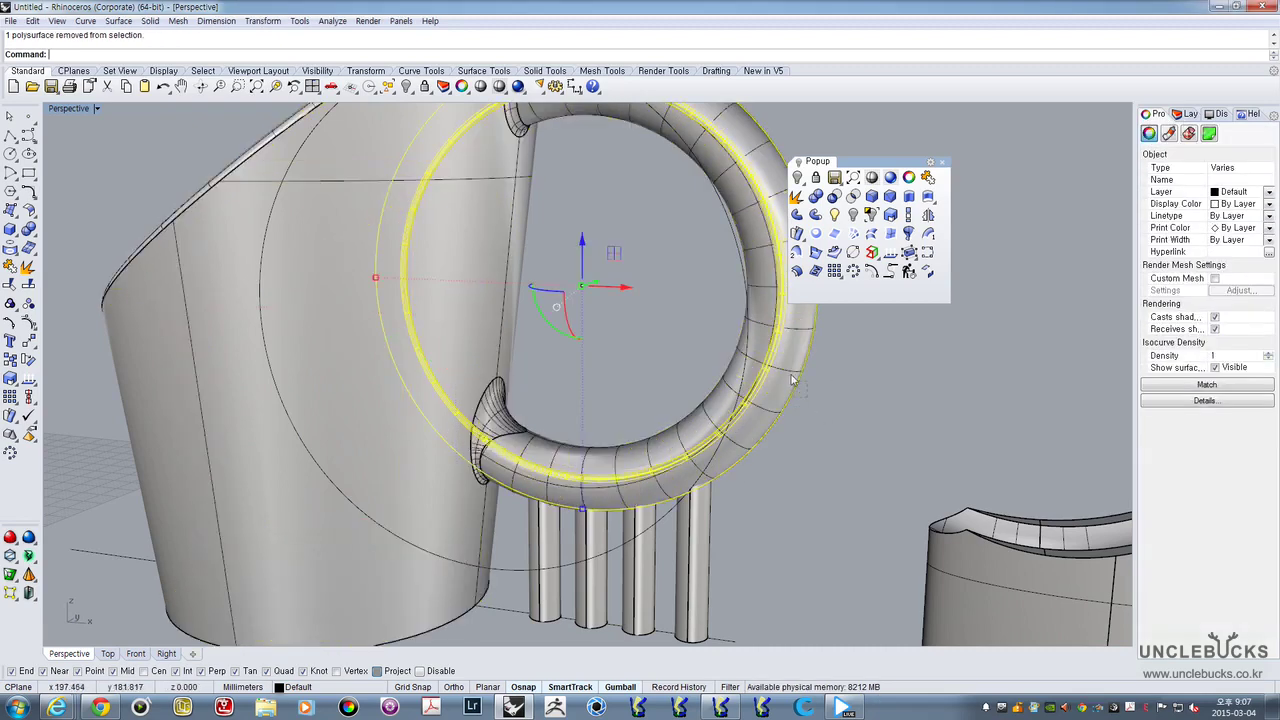
ctrl+click(790, 376)
scroll(757, 383, up, 2)
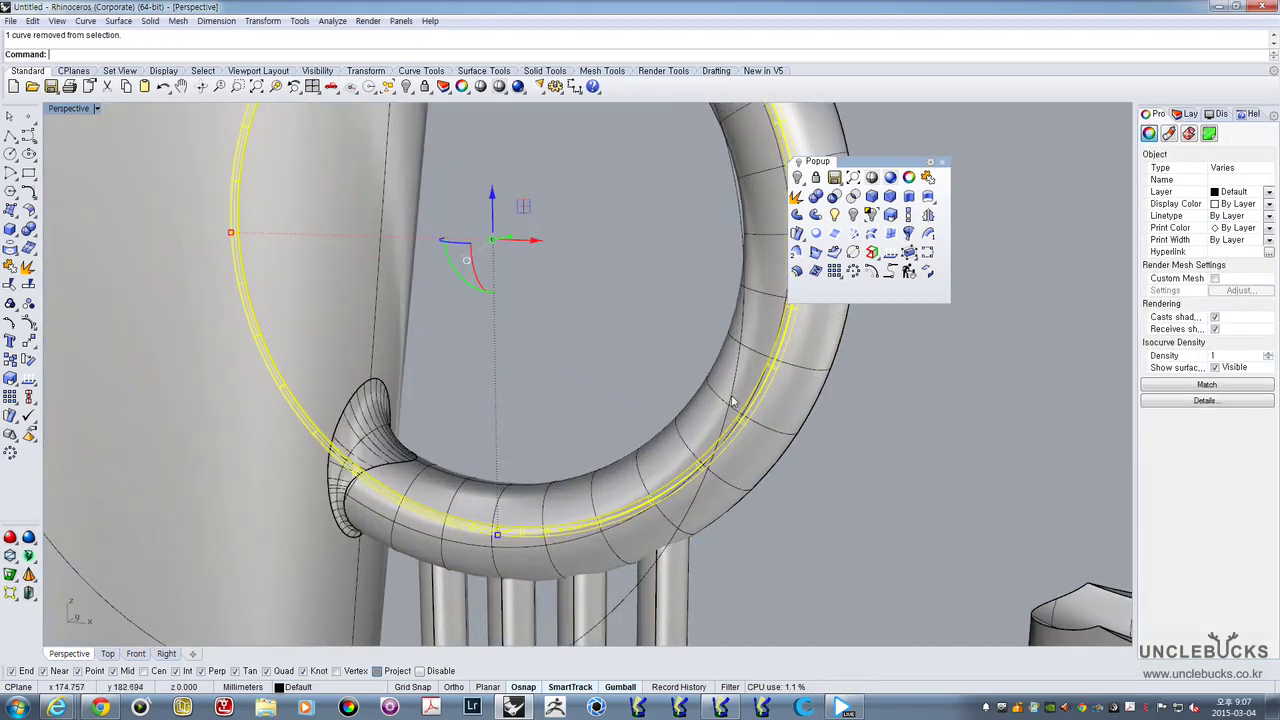
scroll(731, 401, up, 5)
click(771, 441)
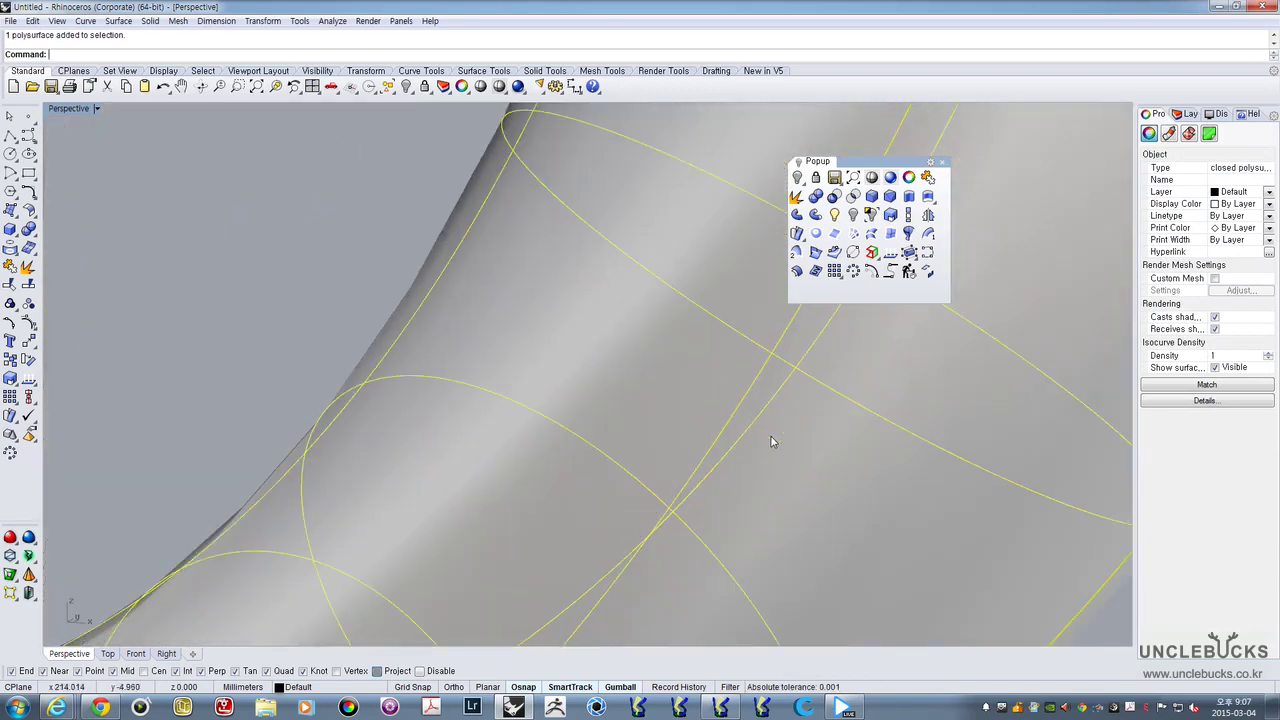
scroll(770, 441, down, 6)
key(Escape)
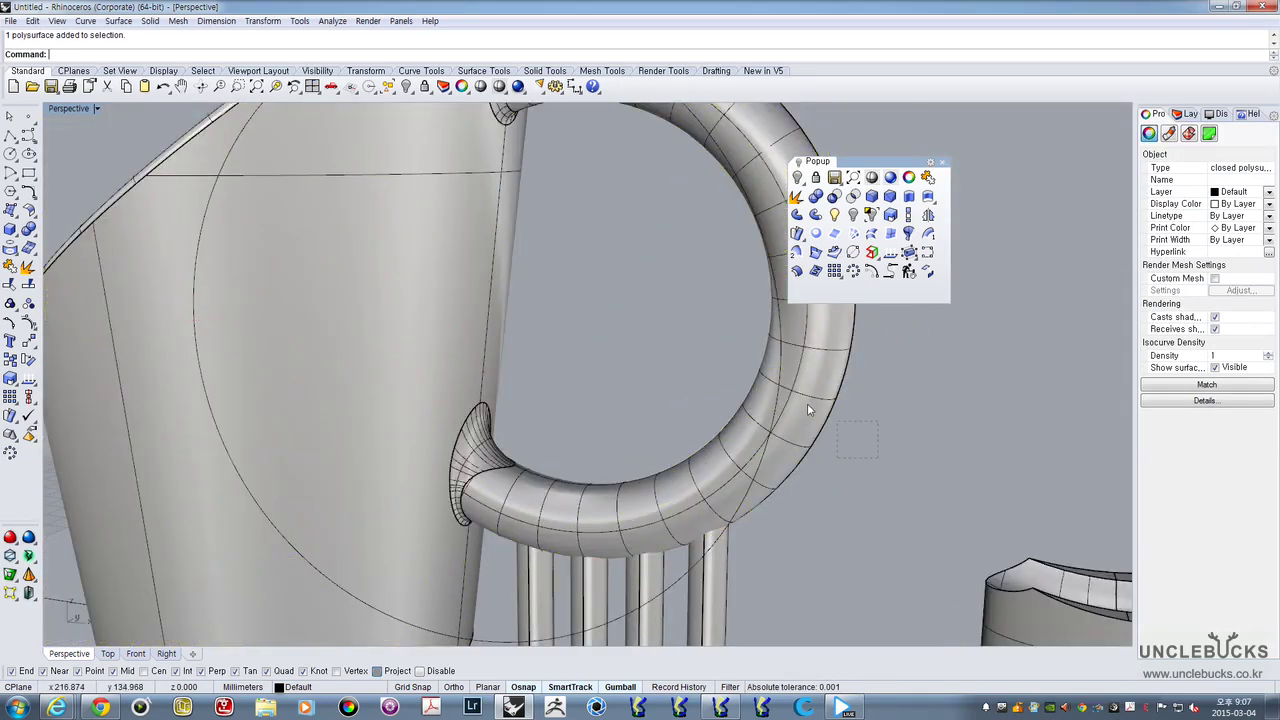
Isolate the handle's centre circle in the selection and create a closed pipe with a 5.2 mm radius along it
scroll(800, 405, down, 5)
click(776, 398)
scroll(721, 353, up, 5)
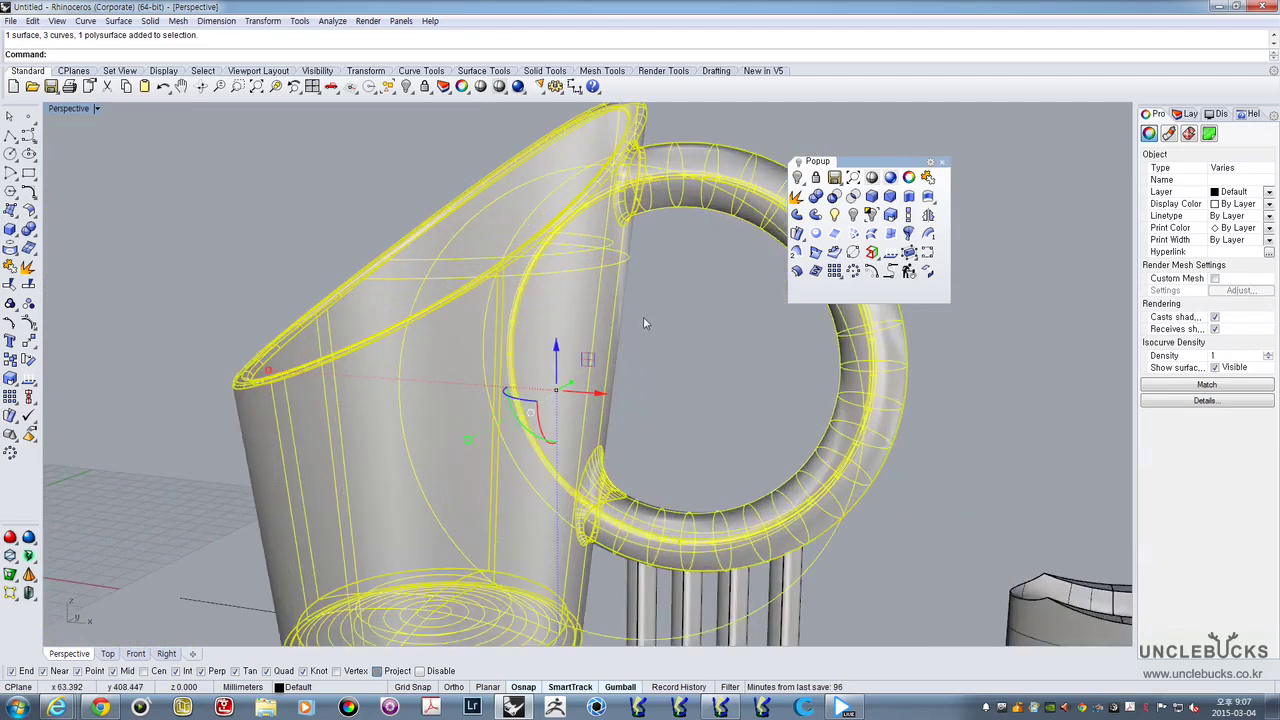
ctrl+drag(256, 498, 258, 485)
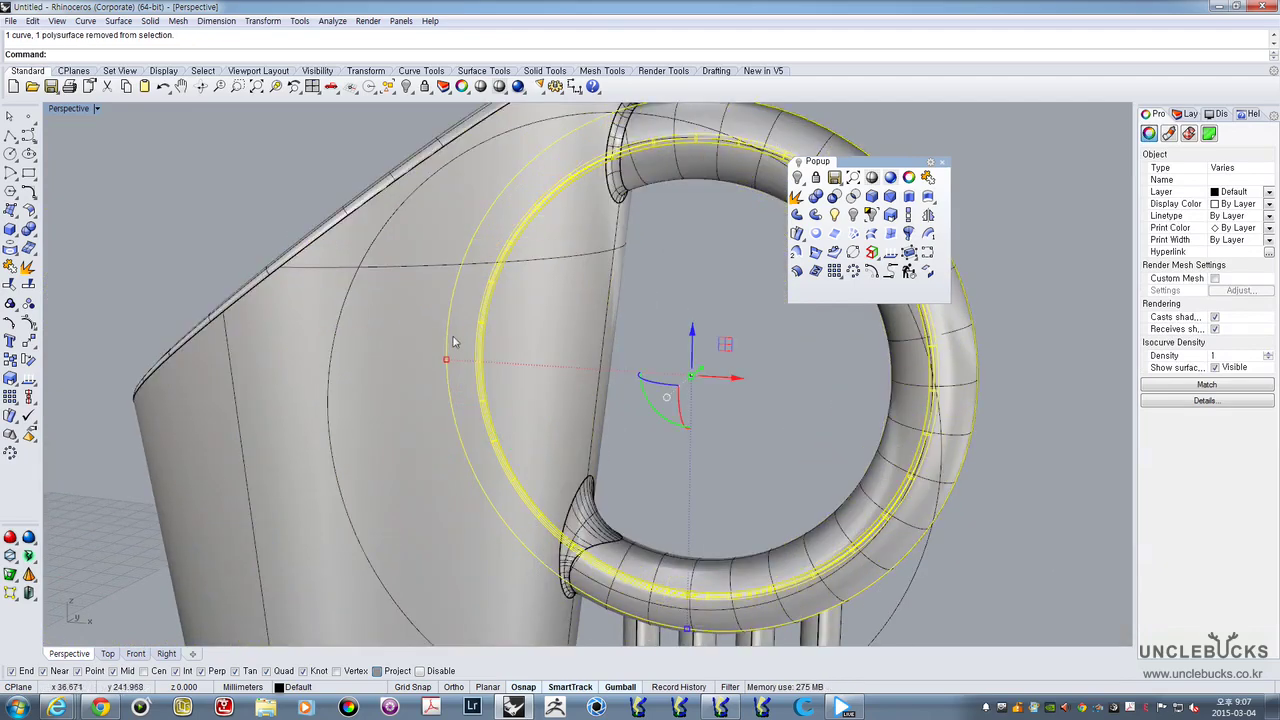
scroll(445, 145, down, 3)
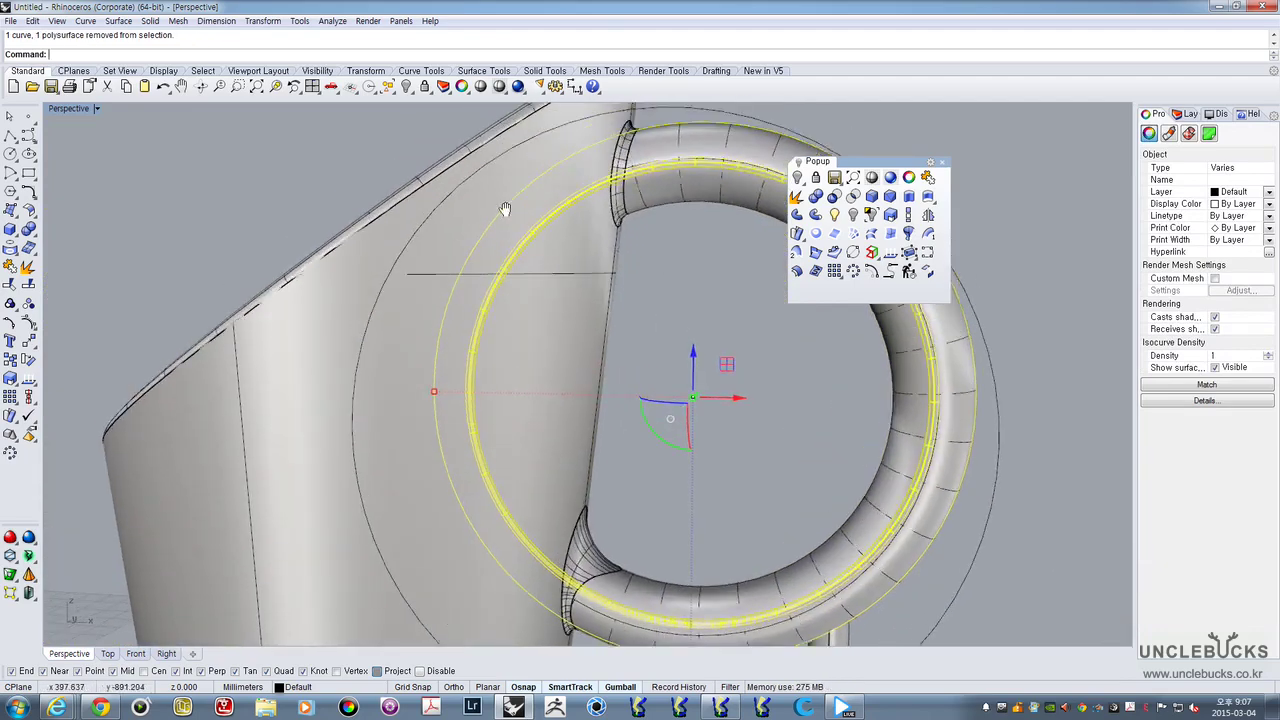
ctrl+click(650, 270)
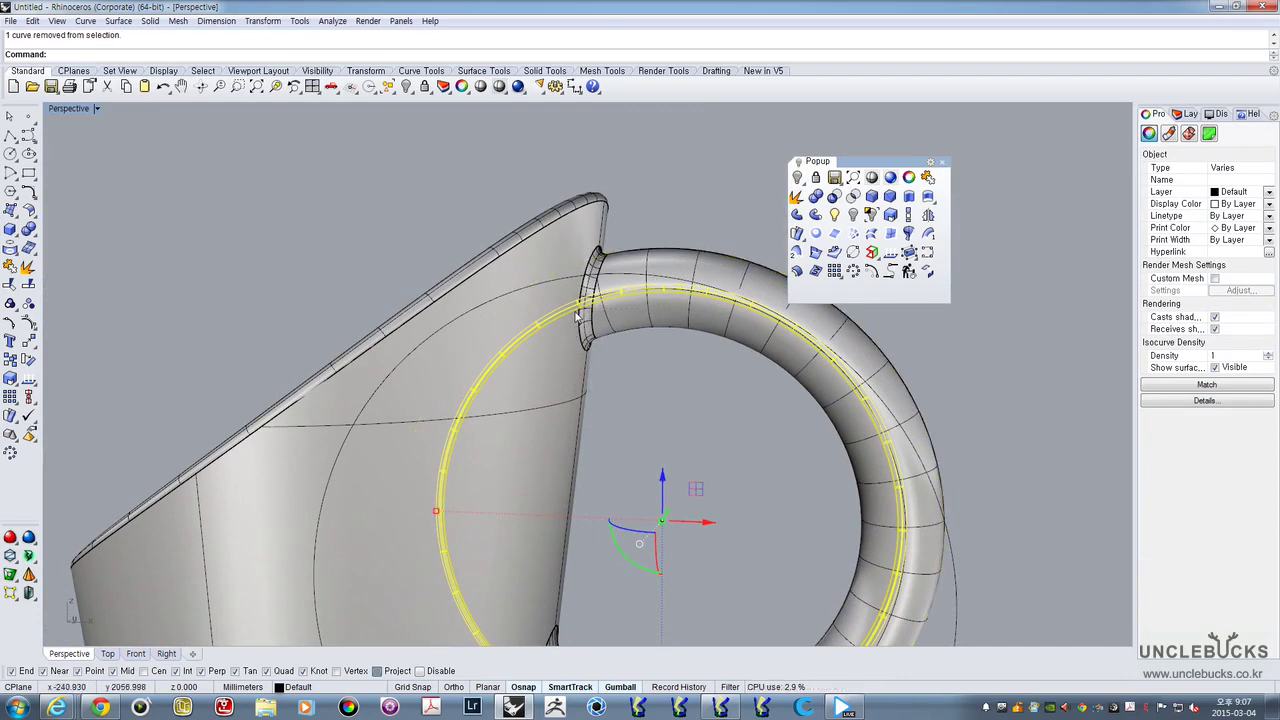
scroll(612, 328, up, 4)
right_drag(611, 323, 618, 330)
drag(674, 412, 540, 288)
scroll(545, 297, down, 7)
right_drag(630, 330, 556, 400)
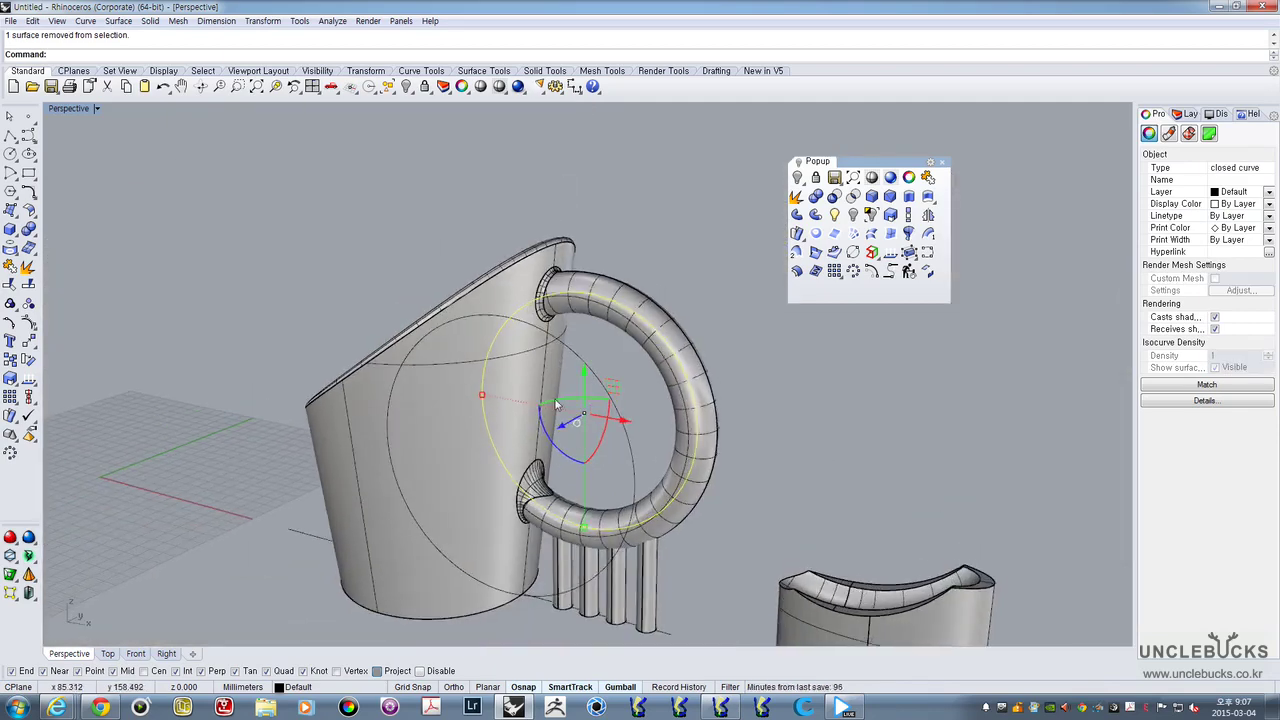
click(797, 214)
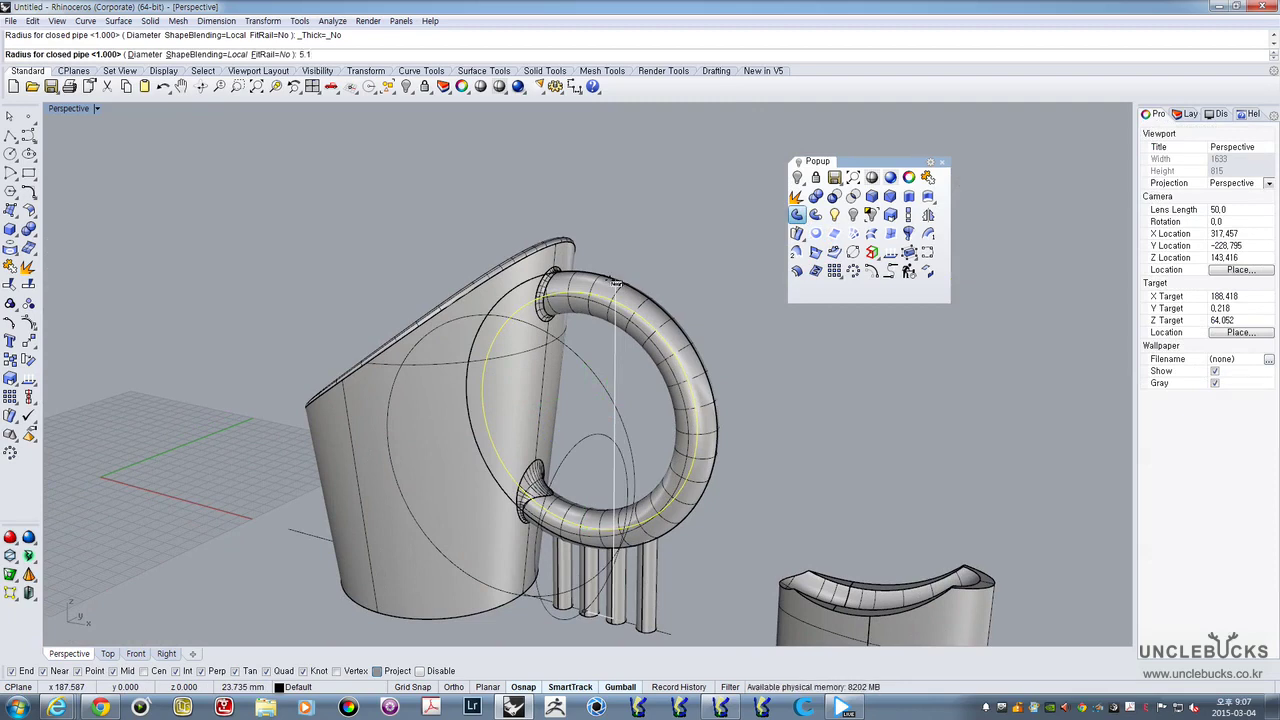
key(Return)
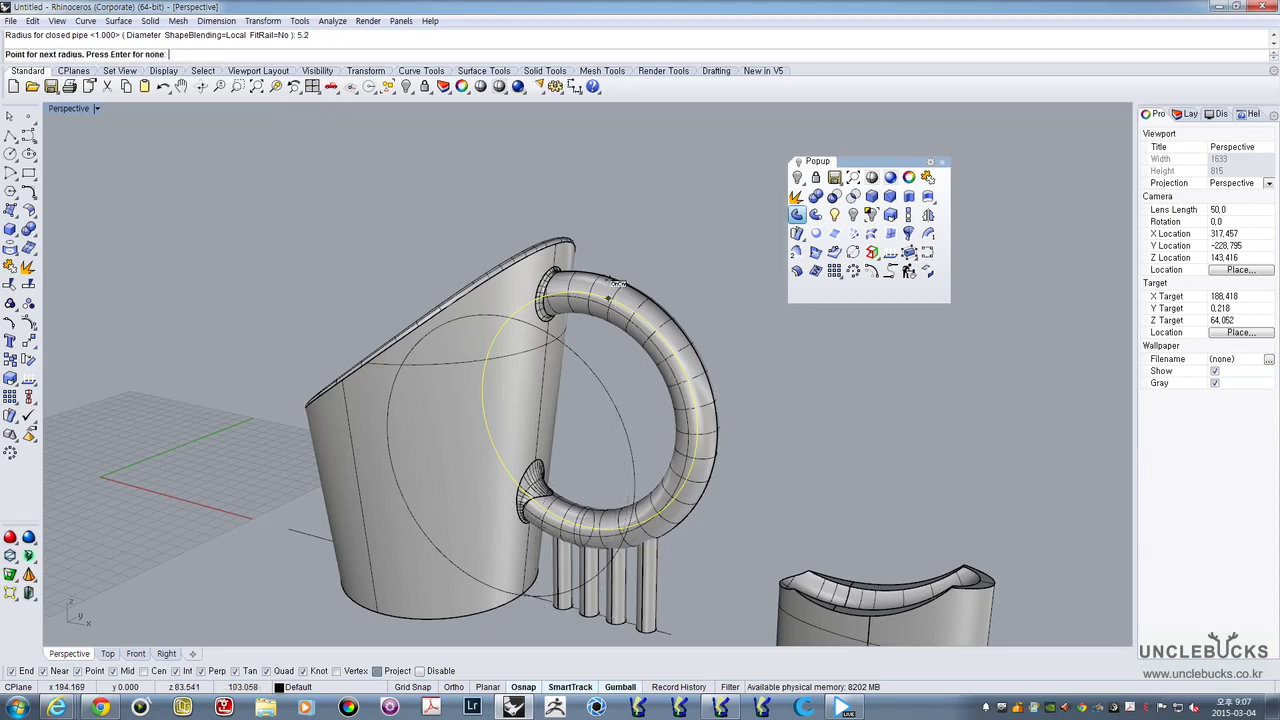
key(Return)
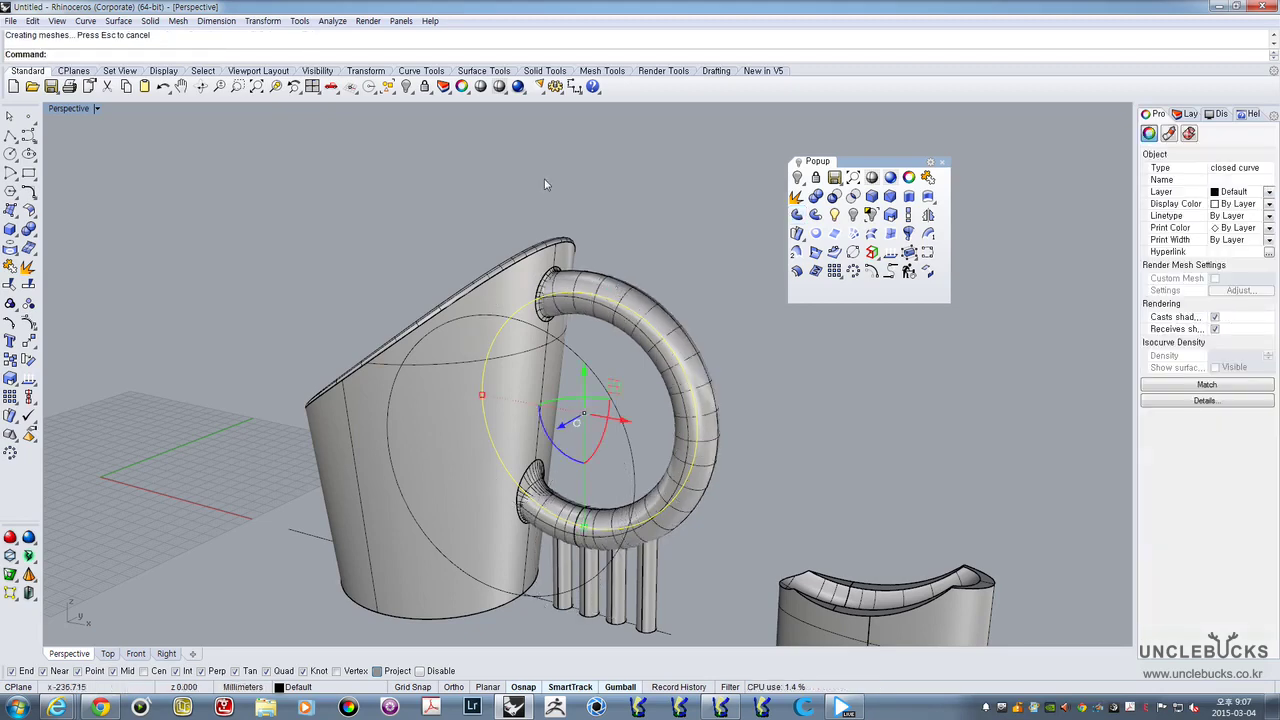
Subtract the new handle pipe from the four pillars with a Boolean difference, deleting the cutting pipe
click(716, 478)
key(Escape)
click(645, 583)
shift+click(619, 605)
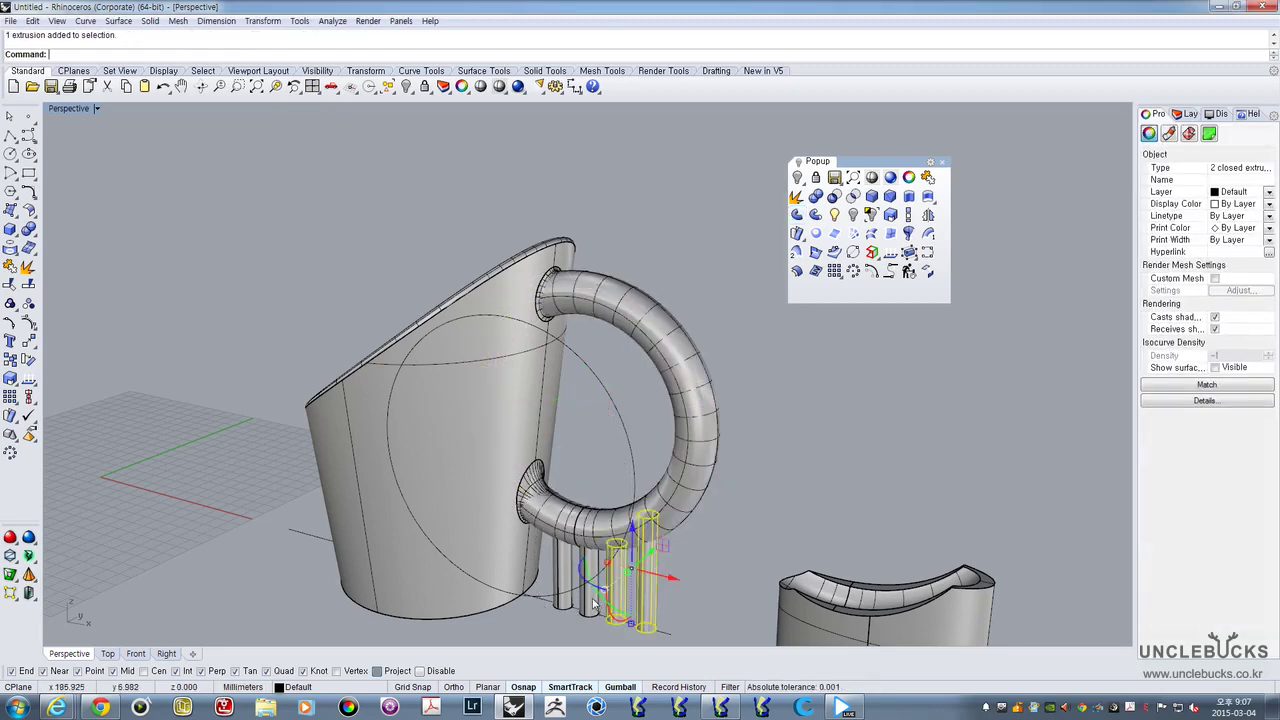
shift+click(589, 597)
shift+click(563, 583)
right_drag(610, 535, 727, 485)
scroll(727, 485, up, 6)
scroll(727, 497, down, 3)
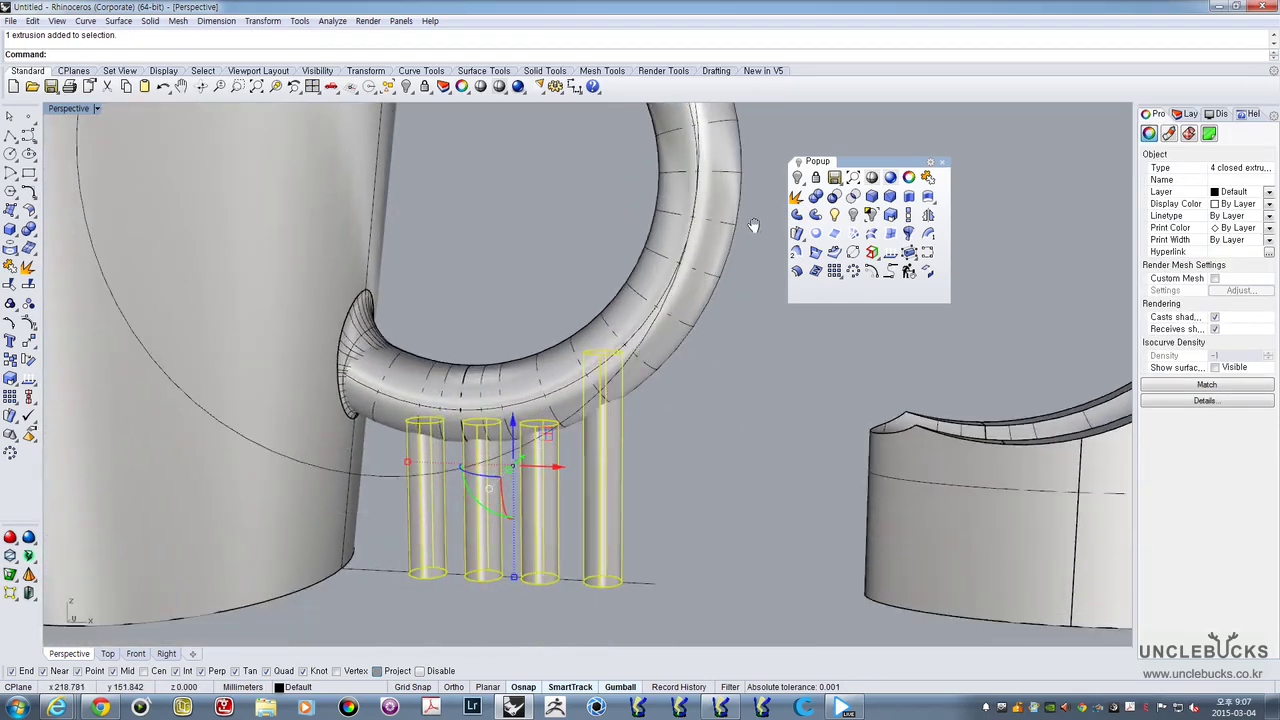
click(834, 196)
scroll(700, 325, up, 5)
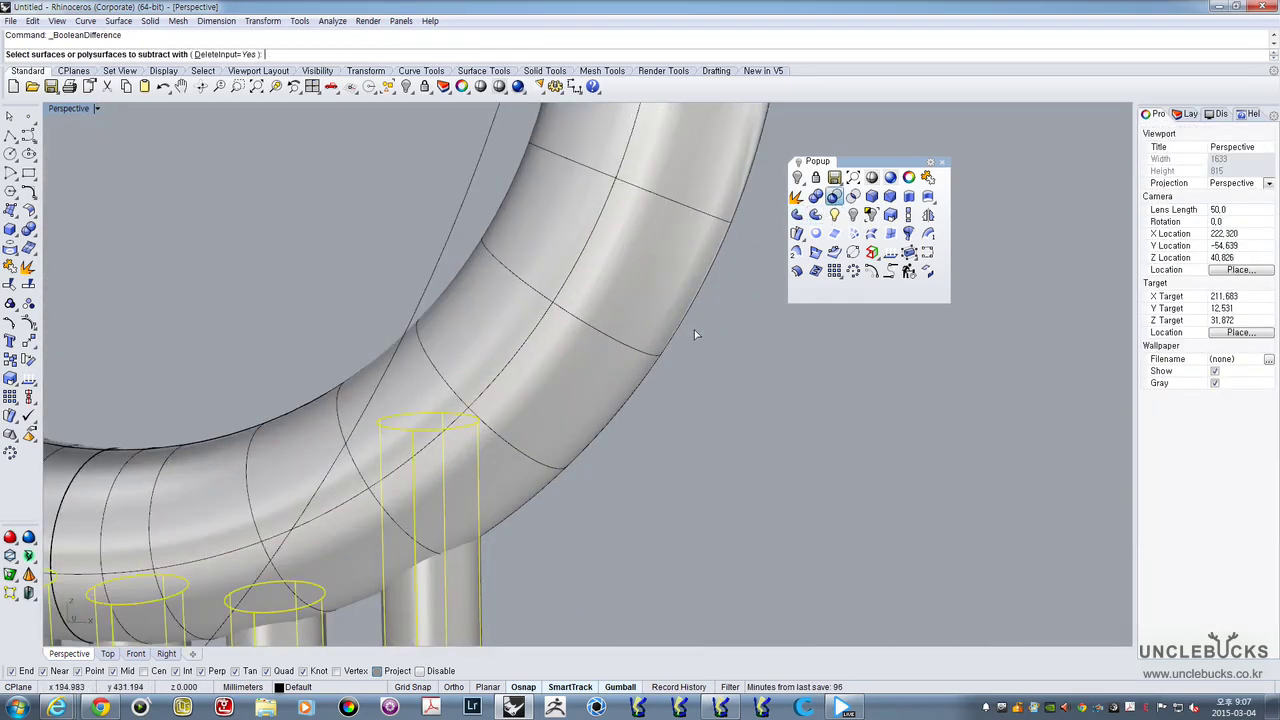
click(676, 338)
right_click(676, 338)
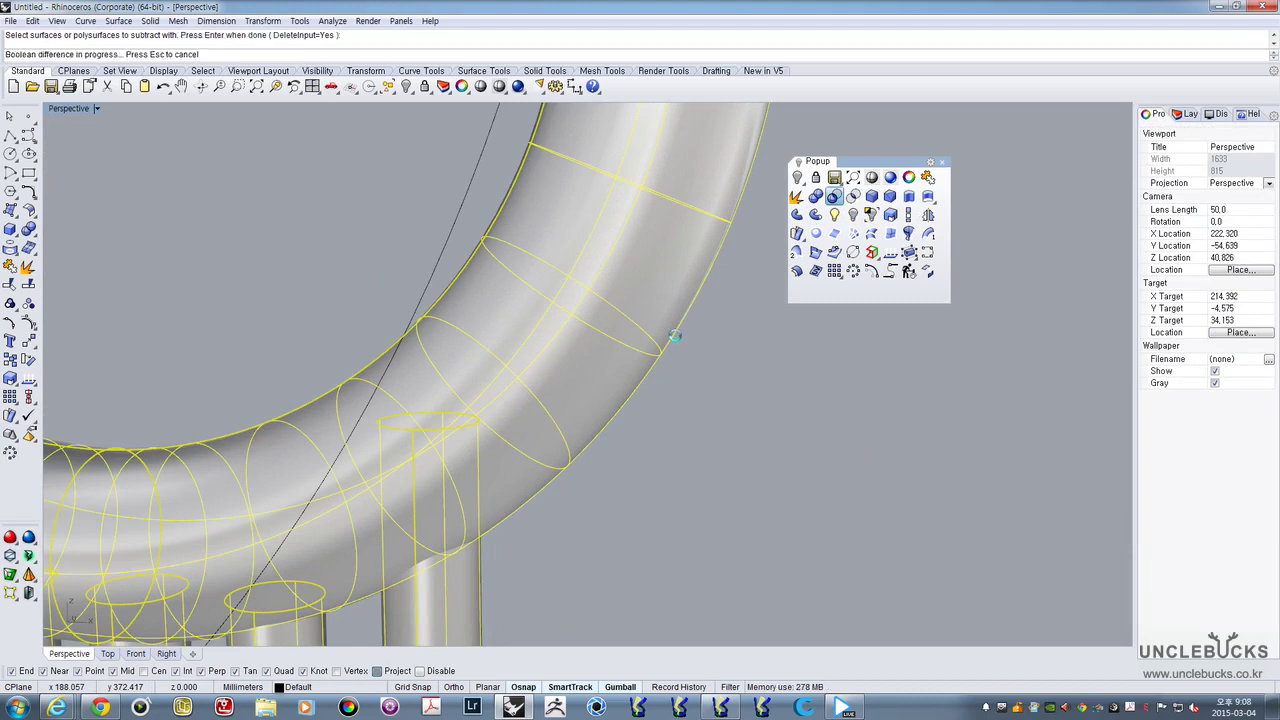
Examine the trimmed pillar tops against the handle's underside and the neighbouring elliptical support
scroll(676, 338, down, 6)
shift+right_drag(591, 492, 666, 298)
scroll(611, 364, up, 4)
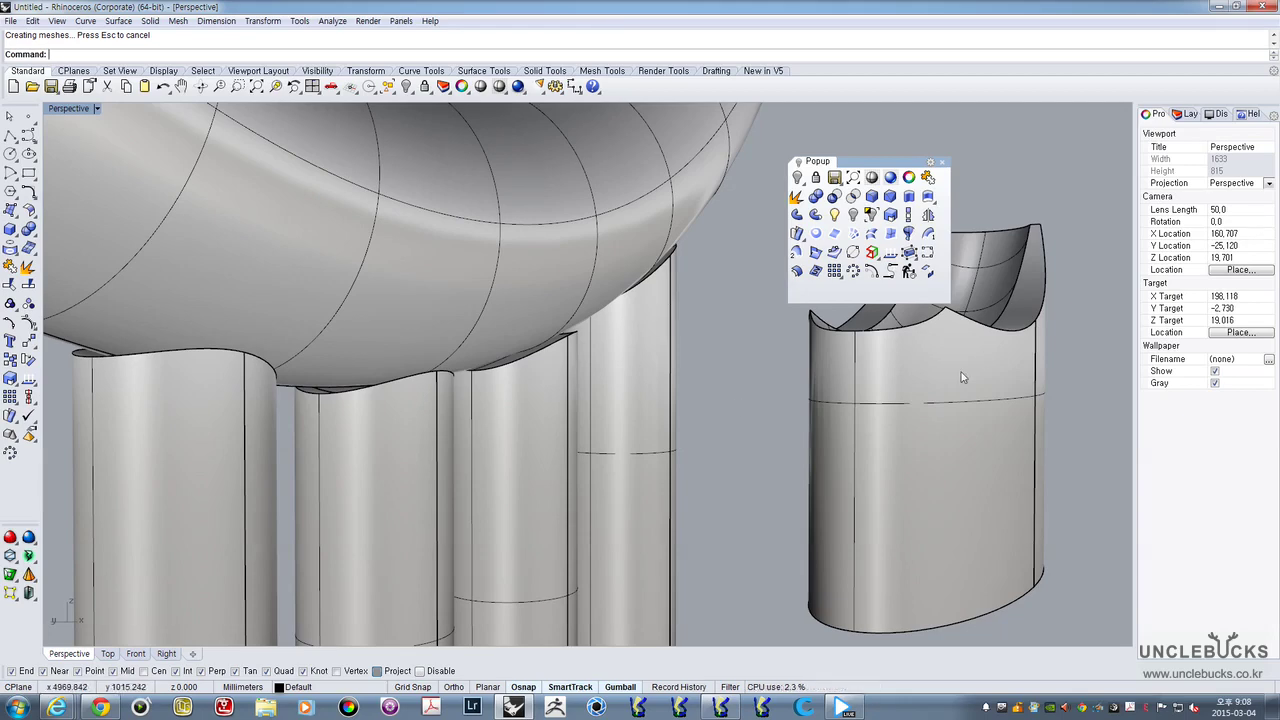
right_drag(966, 371, 400, 420)
scroll(484, 405, down, 6)
Switch to KISSlicer and inspect the sliced cup's automatic support paths beneath the handle at low and full layer heights
click(720, 707)
drag(677, 537, 838, 302)
scroll(642, 309, up, 5)
scroll(663, 322, down, 5)
drag(1136, 499, 1108, 484)
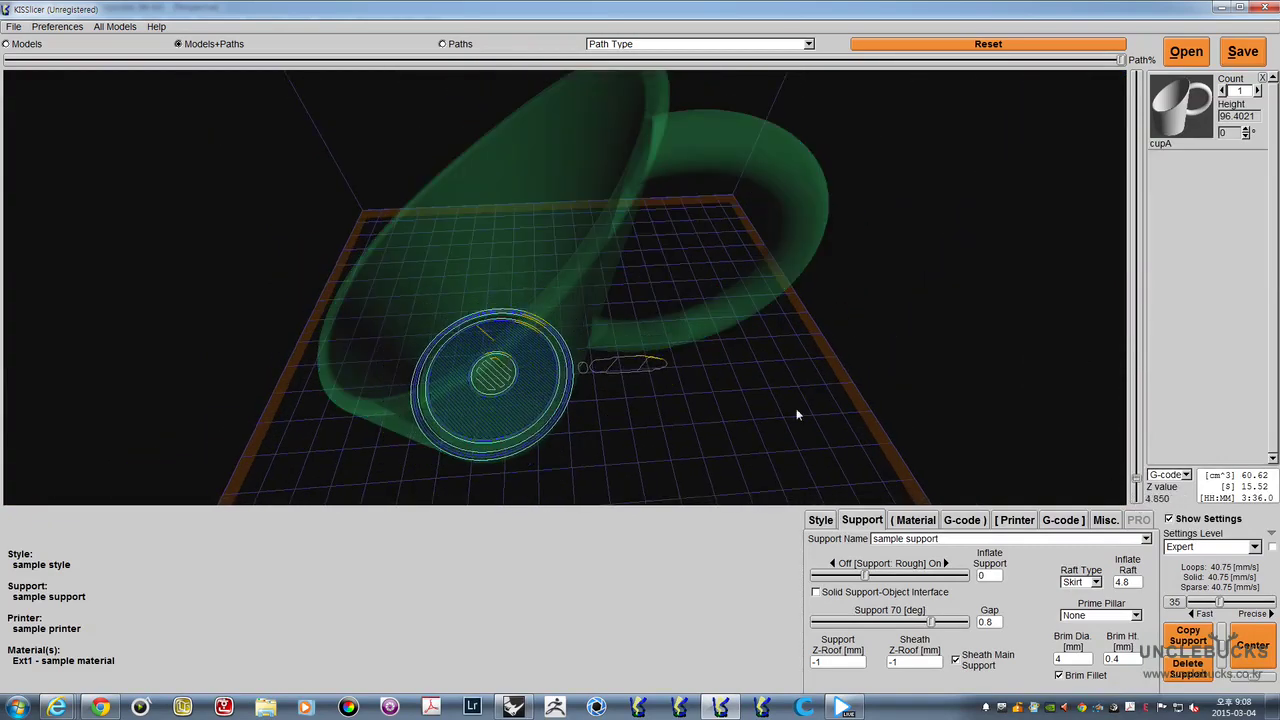
drag(796, 408, 668, 410)
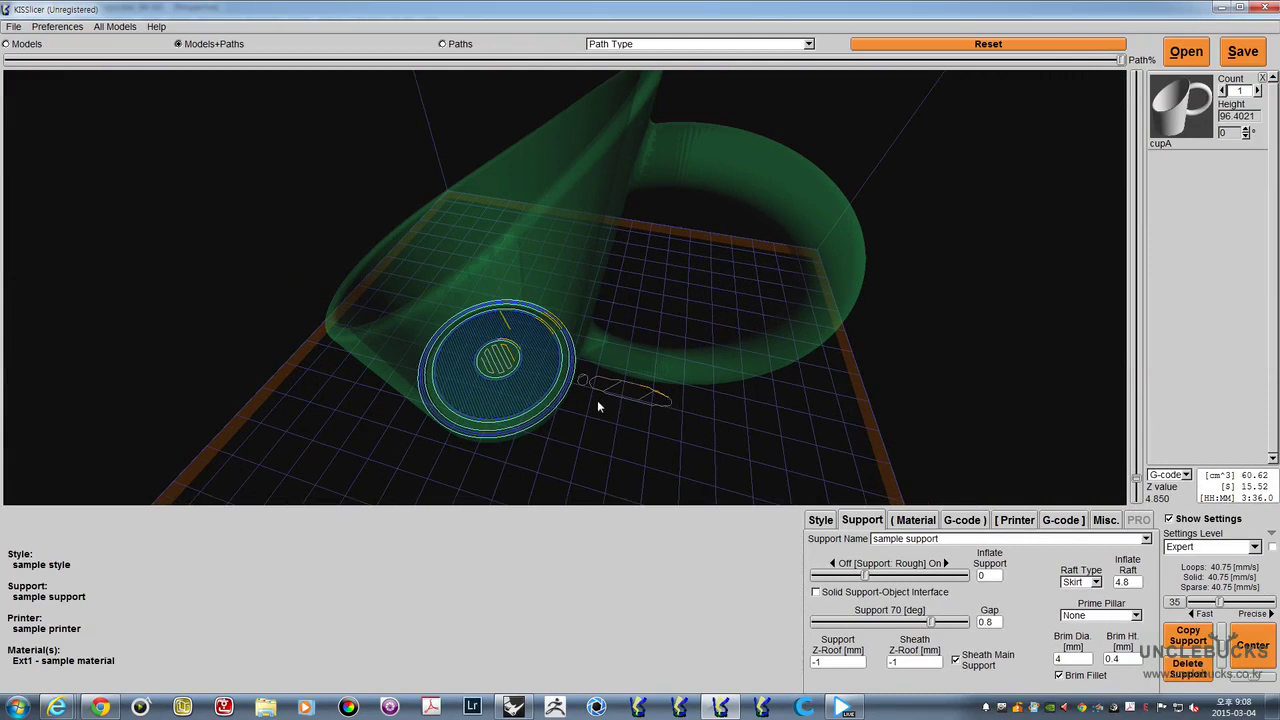
mouse_move(1137, 482)
mouse_down()
mouse_move(1126, 373)
mouse_move(1151, 50)
mouse_up()
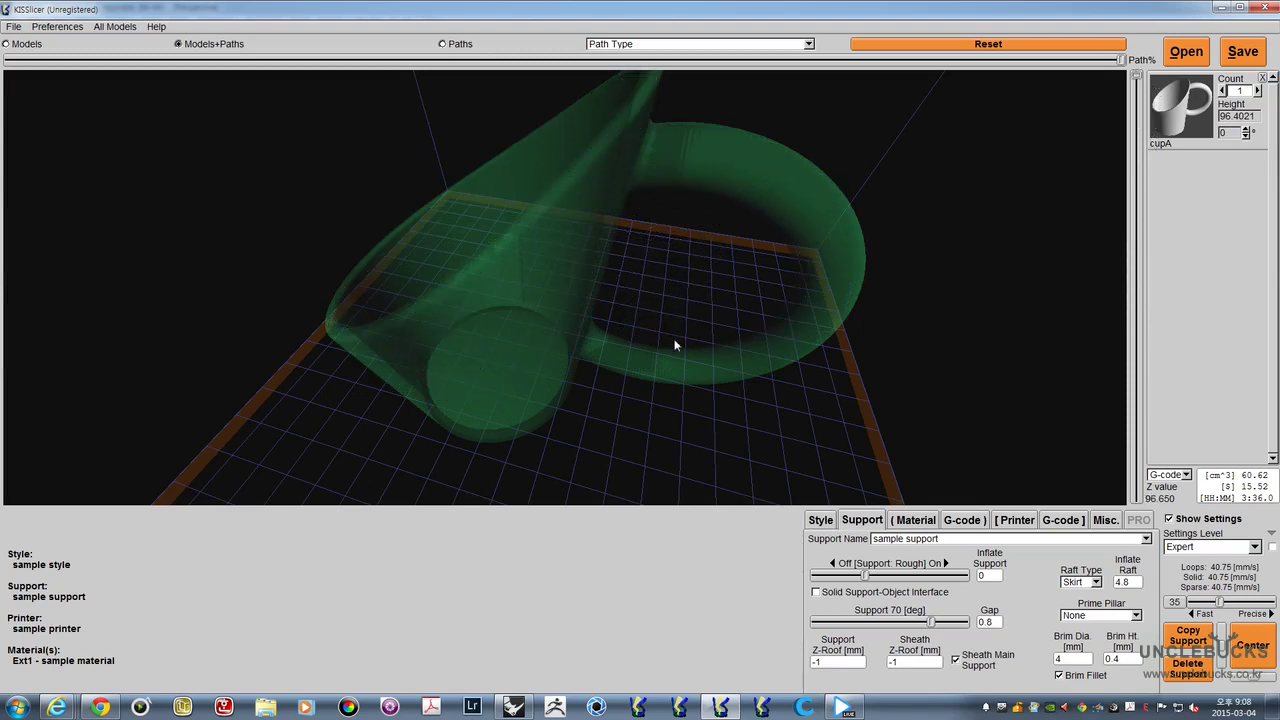
drag(675, 345, 797, 316)
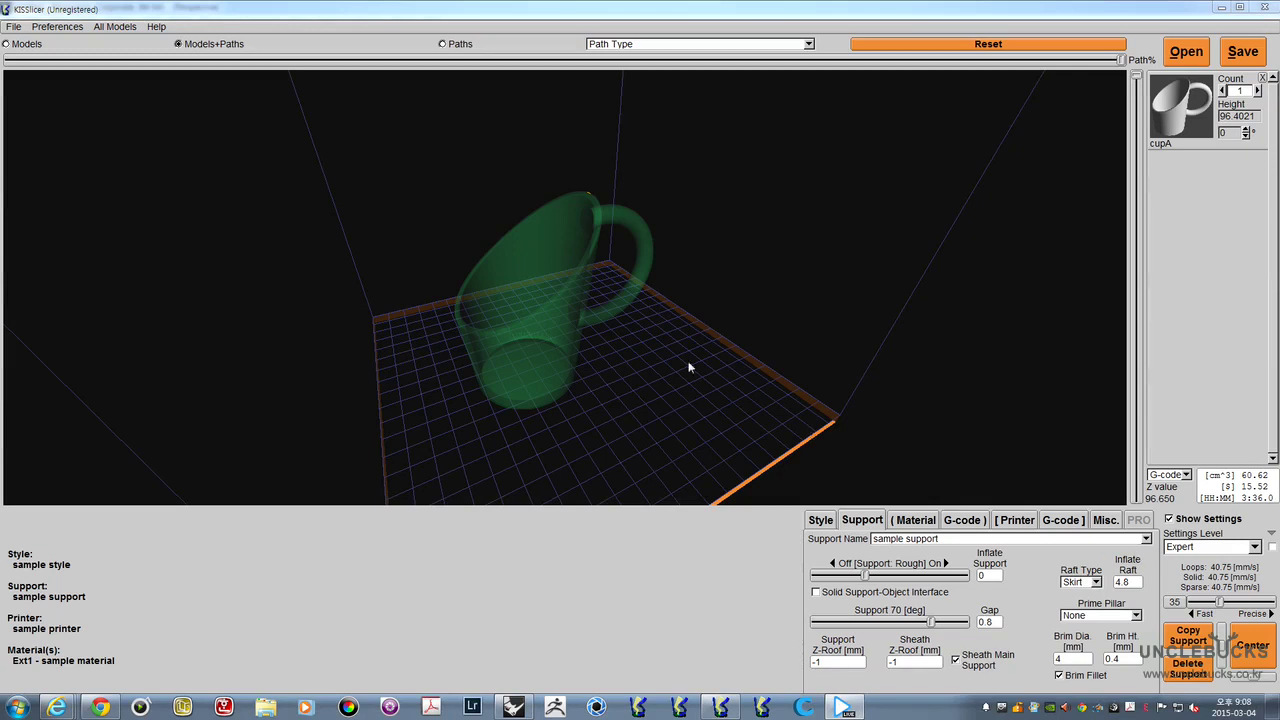
drag(689, 368, 607, 376)
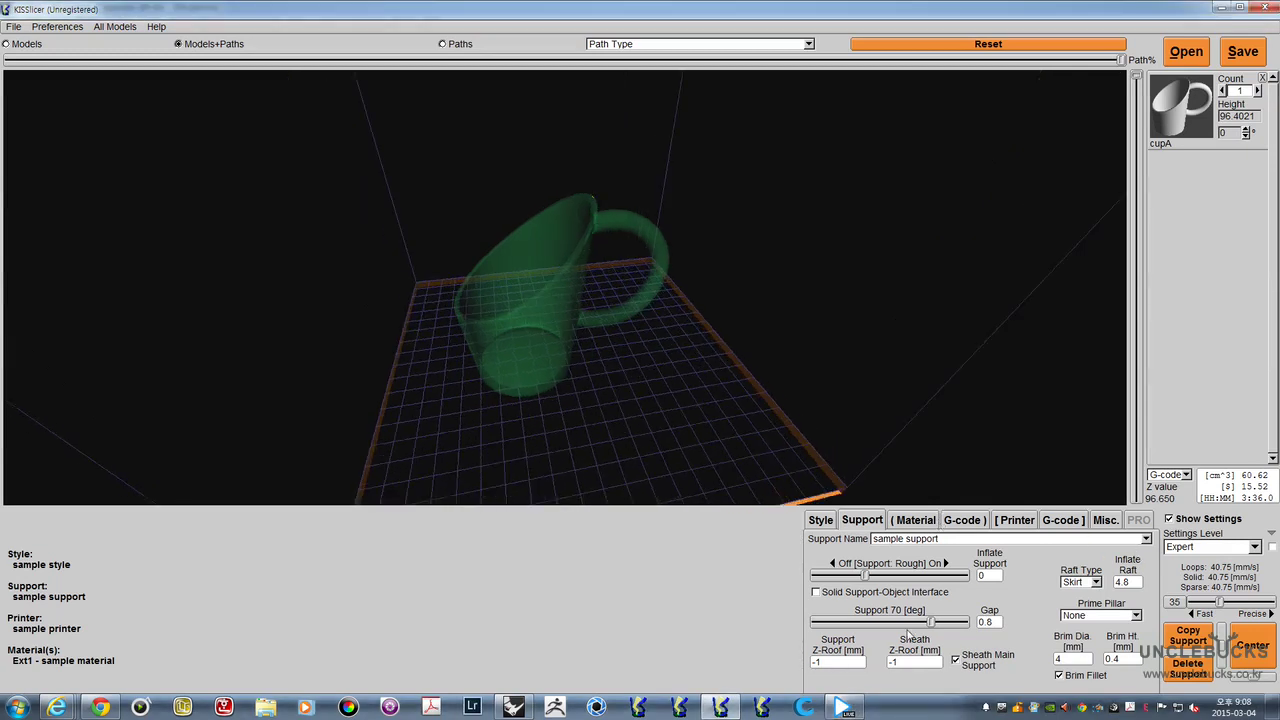
Switch back to Rhino and examine the individual trimmed pillars and their contact with the handle's underside
click(514, 707)
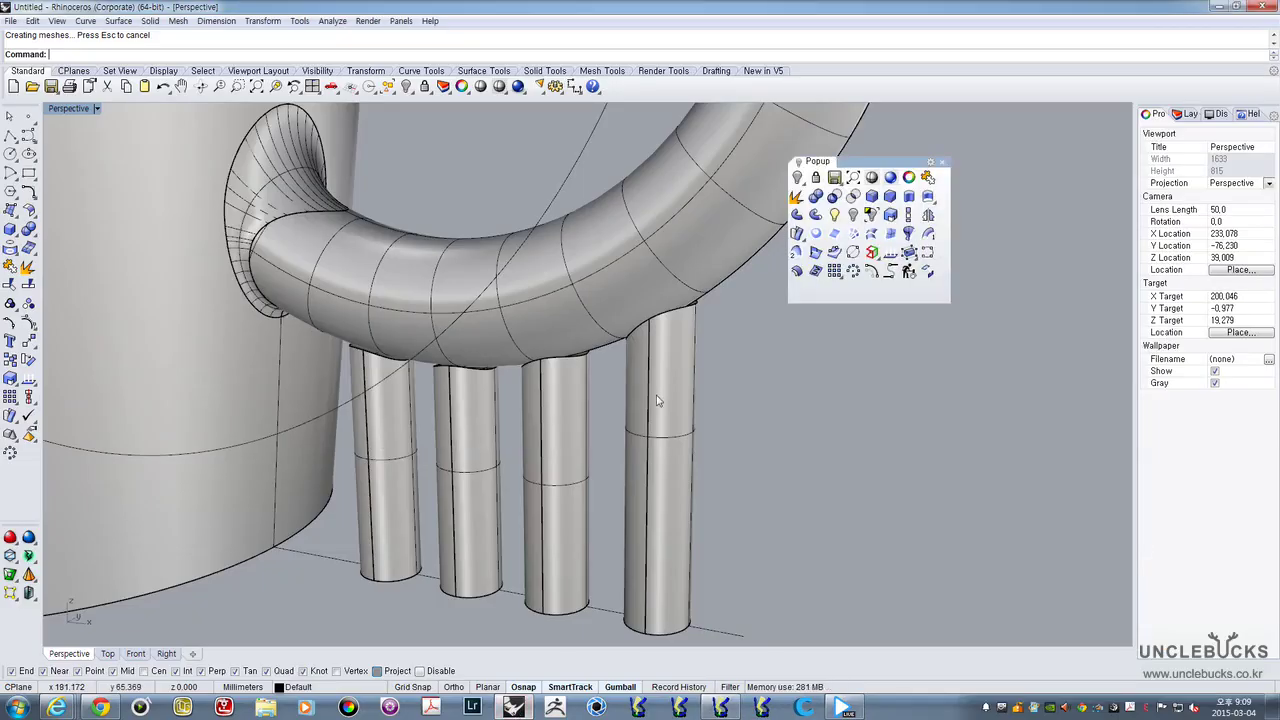
scroll(735, 405, up, 4)
right_drag(730, 410, 689, 434)
click(565, 468)
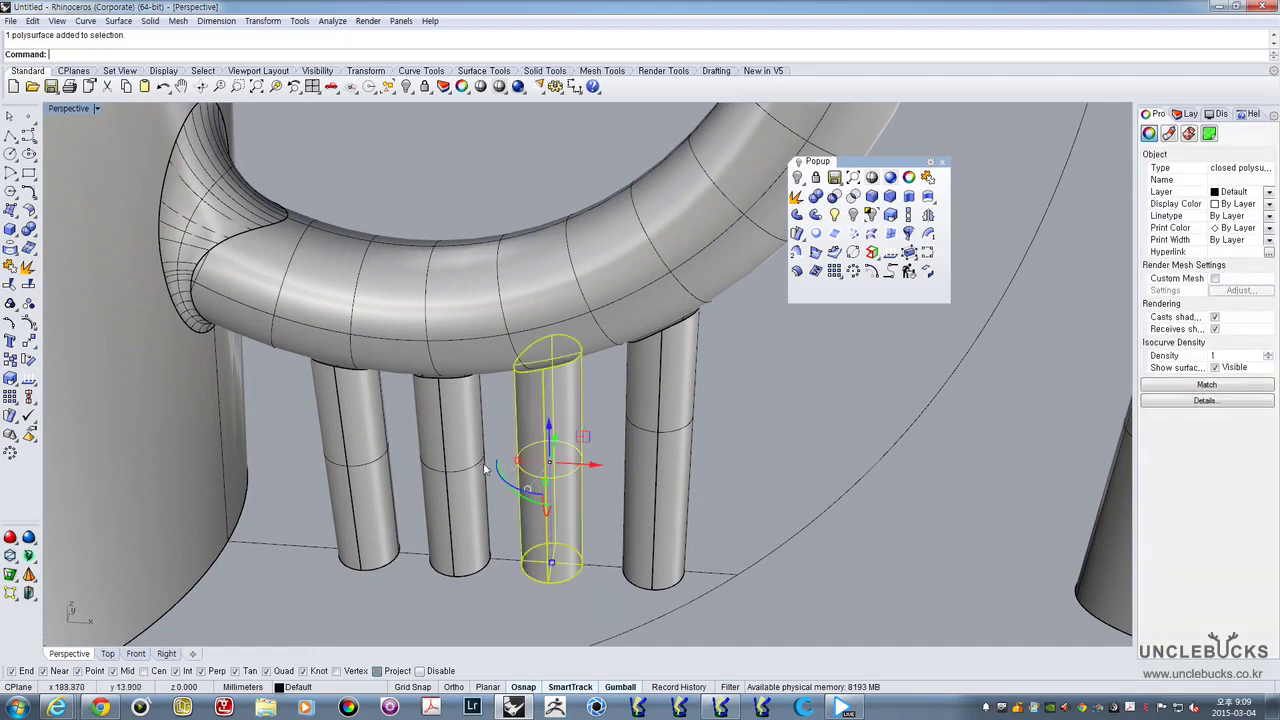
click(457, 467)
click(365, 466)
click(846, 428)
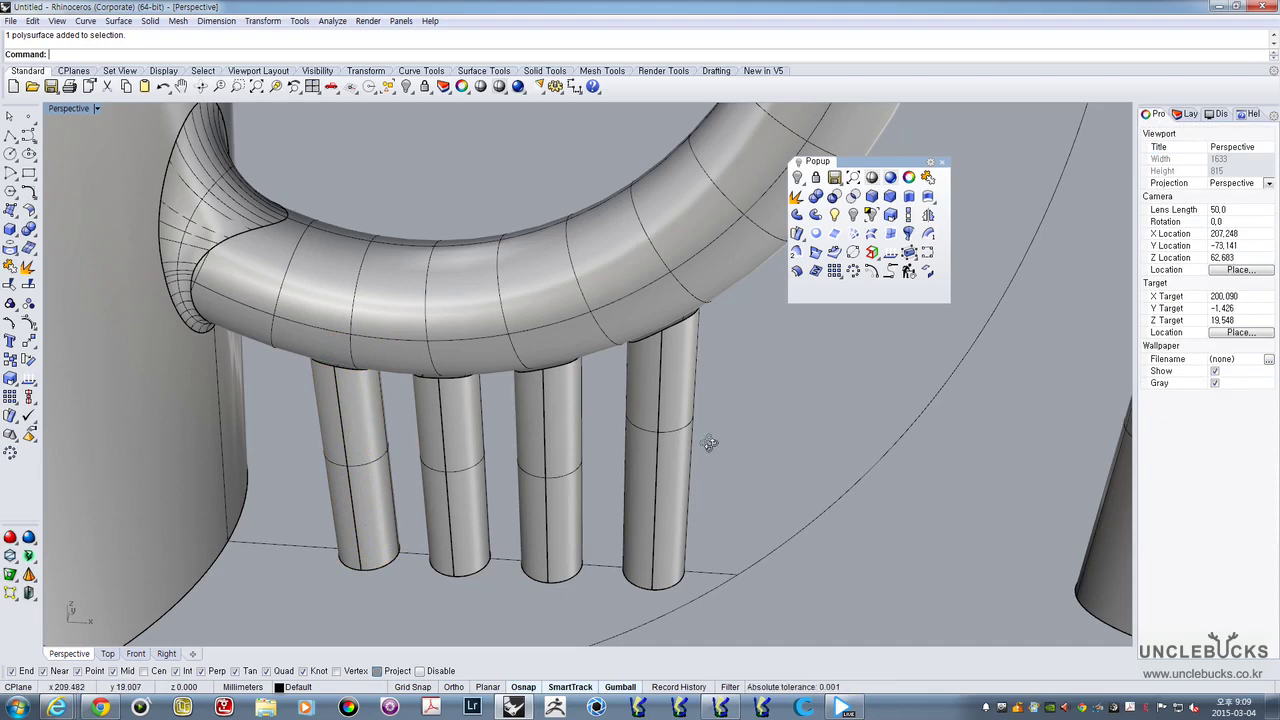
mouse_move(701, 450)
right_down()
mouse_move(748, 423)
mouse_move(740, 369)
mouse_move(711, 426)
mouse_move(721, 446)
right_up()
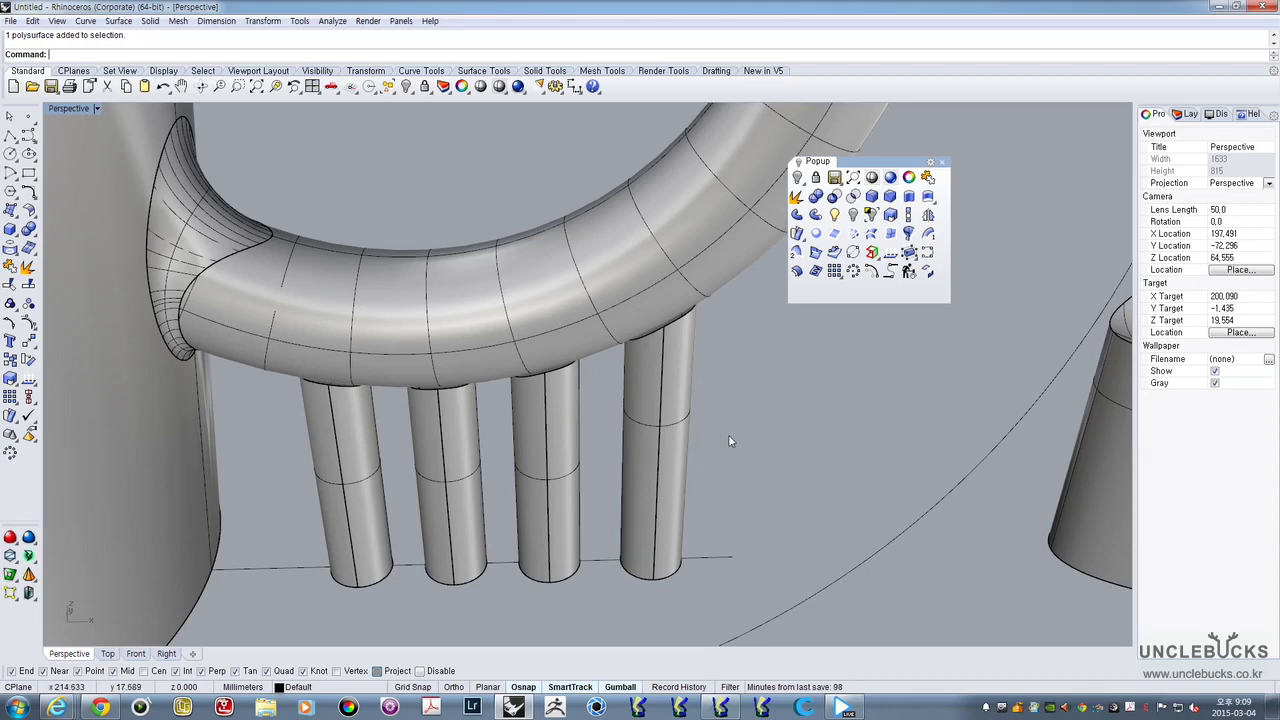
Delete the leftover thin arc-shaped sliver of the handle pipe on the cup's inner wall
right_drag(734, 420, 659, 403)
right_drag(600, 375, 770, 467)
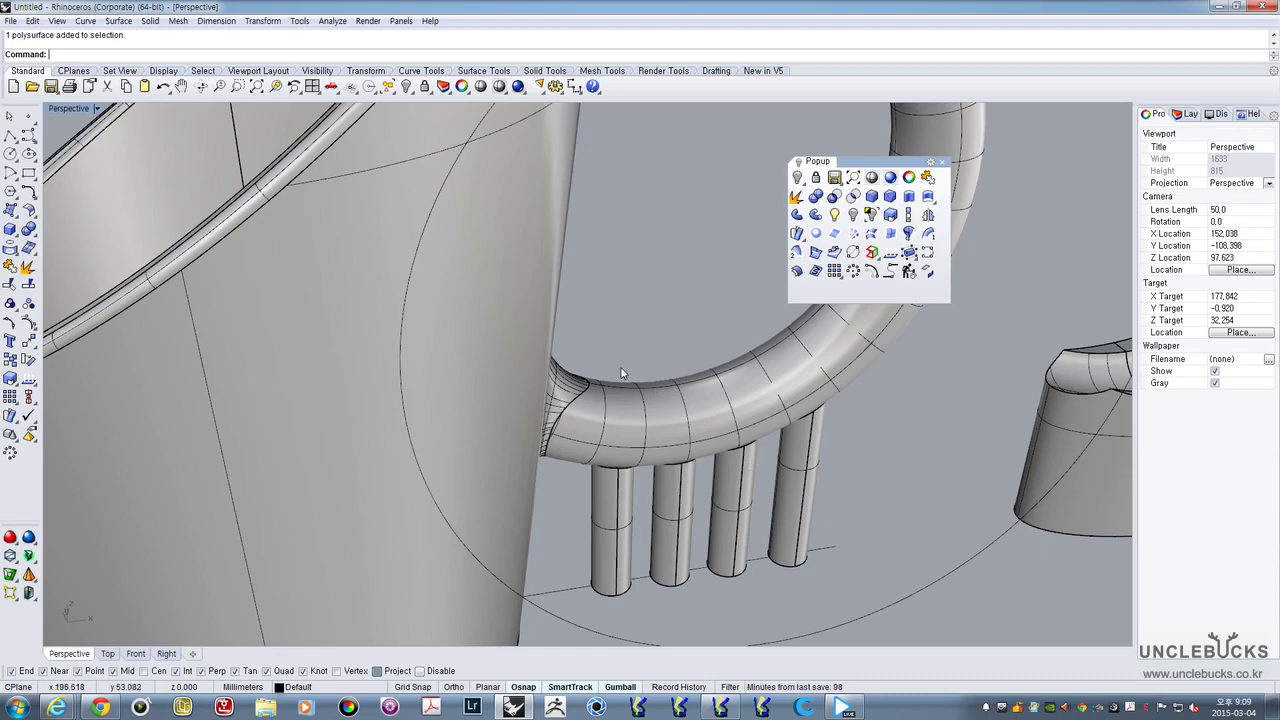
right_drag(621, 373, 485, 367)
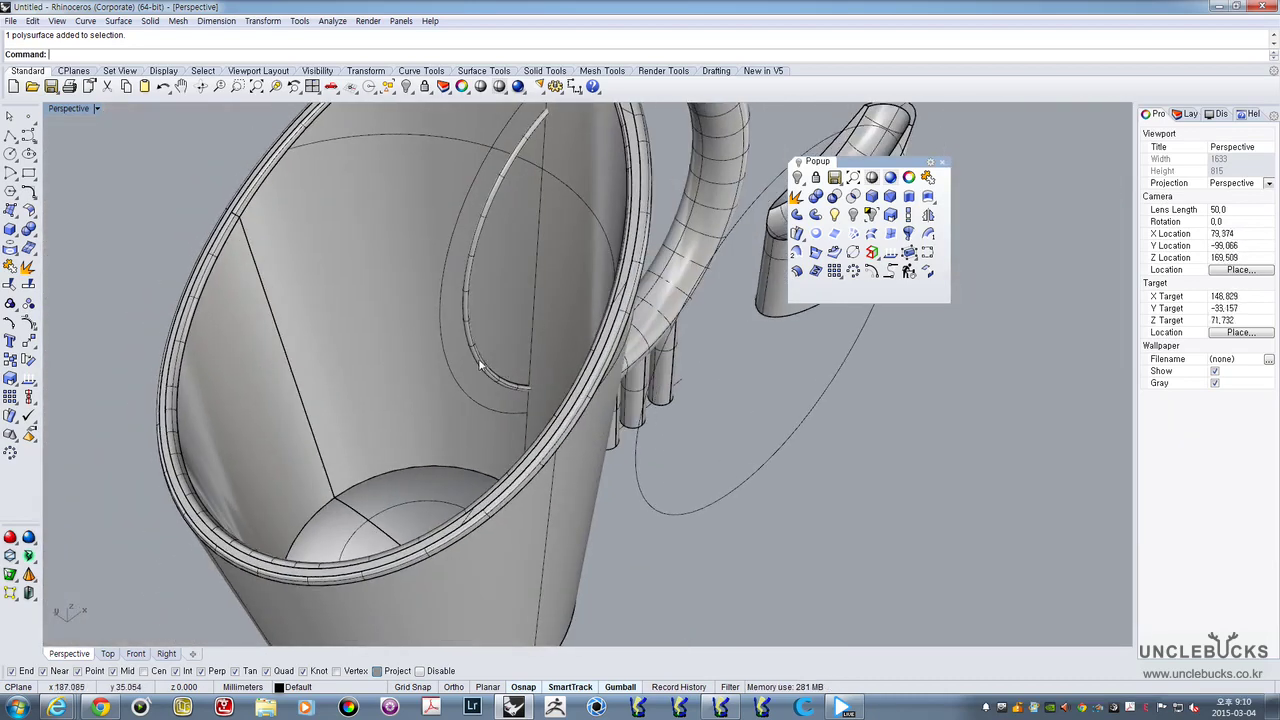
click(480, 367)
key(Delete)
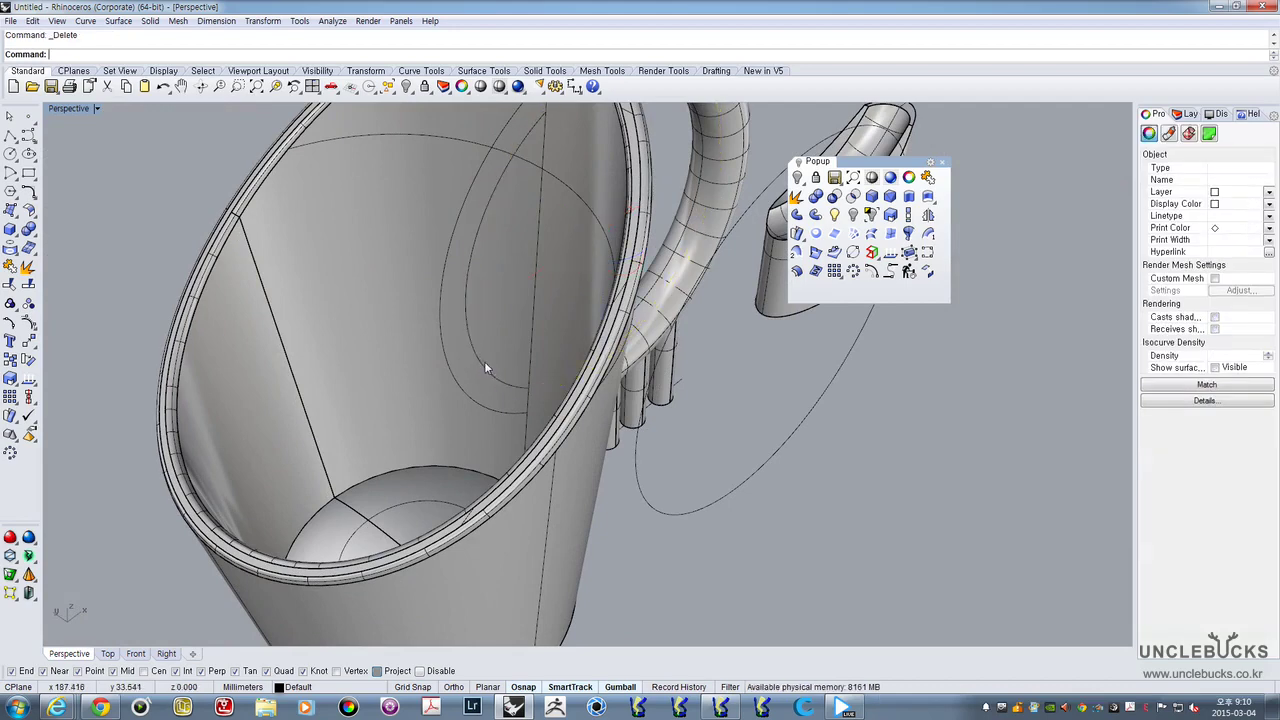
Delete the outermost of the four pillars under the handle, farthest from the cup
mouse_move(613, 358)
right_down()
mouse_move(744, 414)
mouse_move(615, 440)
mouse_move(763, 437)
mouse_move(586, 400)
mouse_move(600, 363)
mouse_move(625, 372)
mouse_move(613, 435)
mouse_move(626, 374)
right_up()
scroll(627, 454, up, 5)
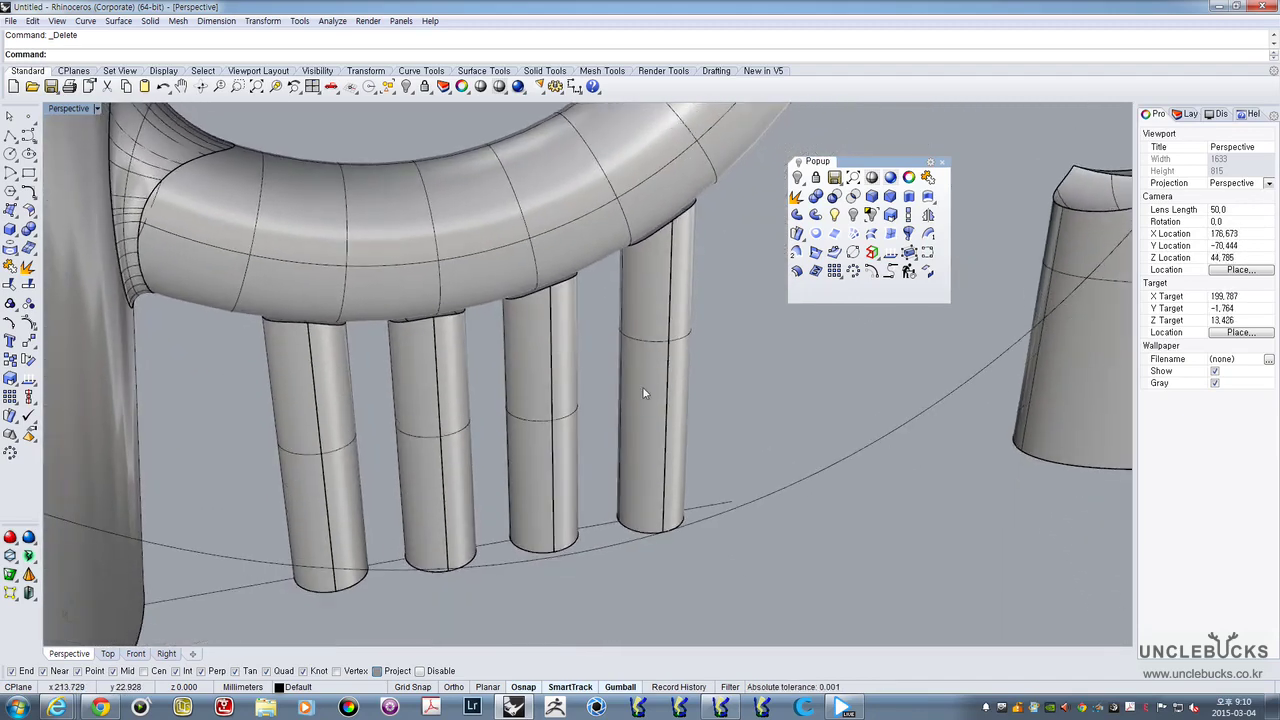
click(642, 386)
key(Delete)
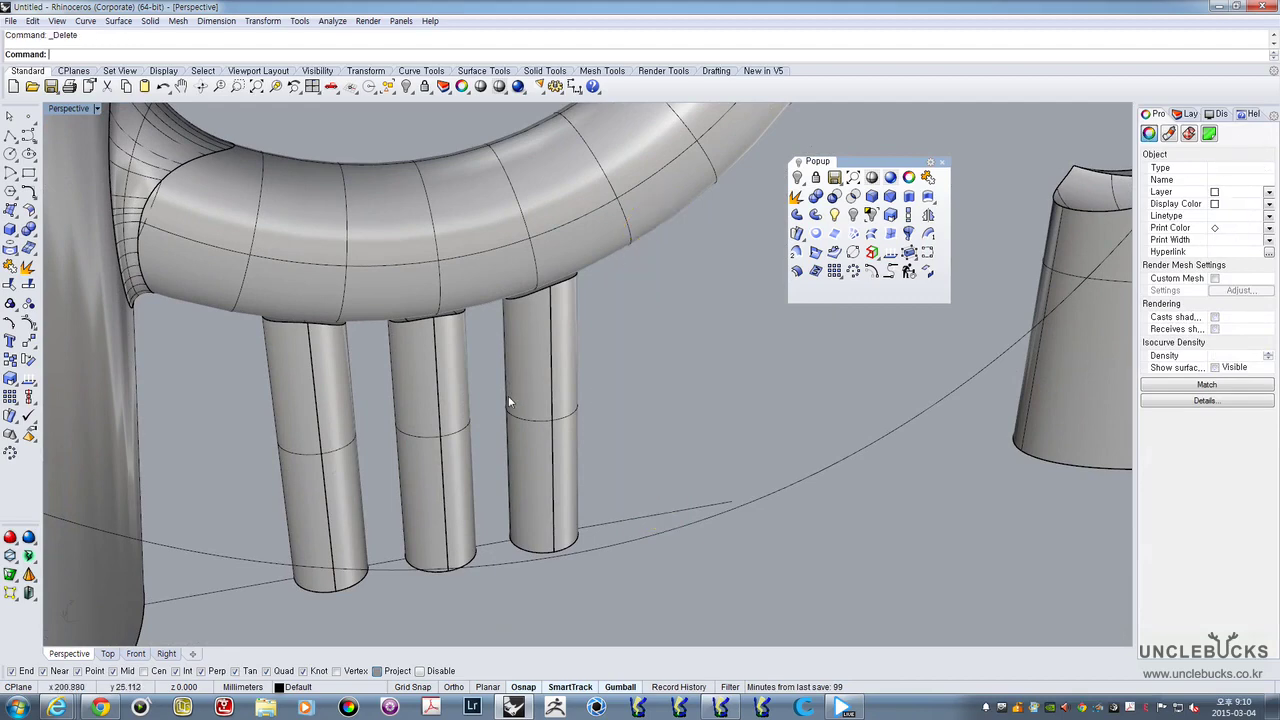
Examine the three remaining pillars one by one, checking the middle pillar's trimmed top against the handle's underside
right_drag(508, 395, 334, 424)
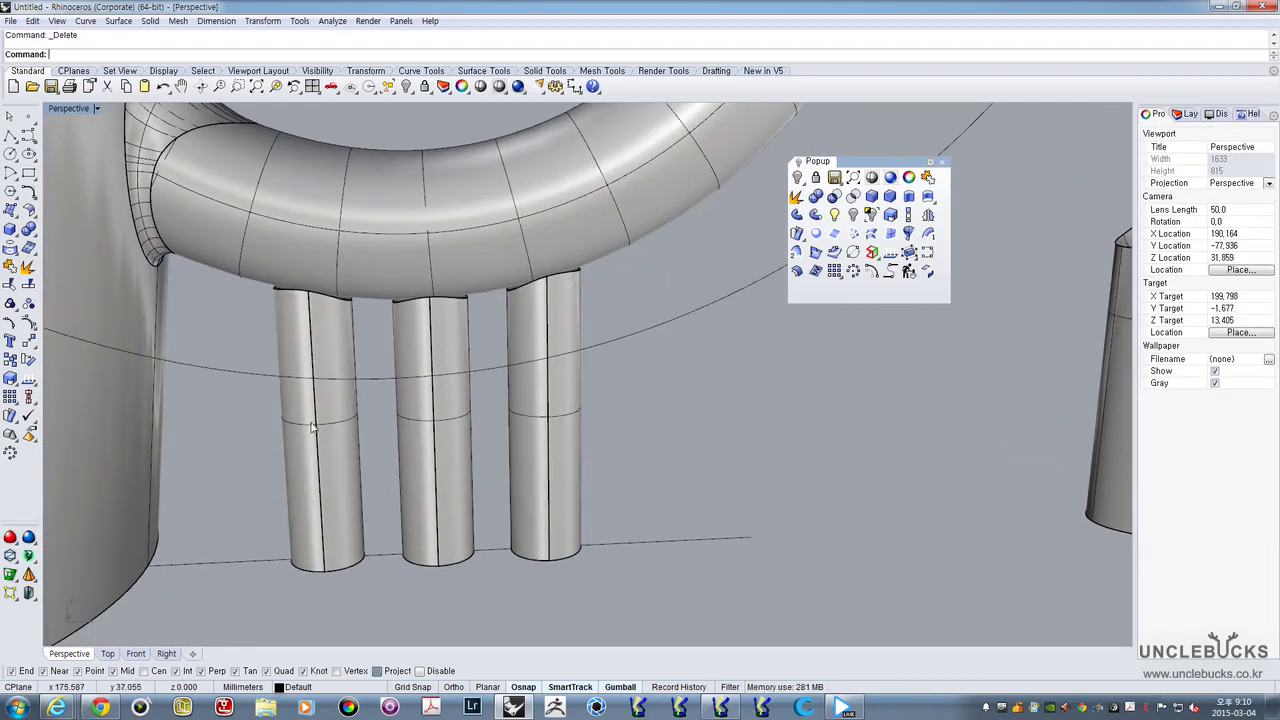
right_drag(450, 456, 440, 420)
click(535, 430)
click(308, 437)
click(432, 420)
click(533, 418)
right_drag(533, 418, 737, 451)
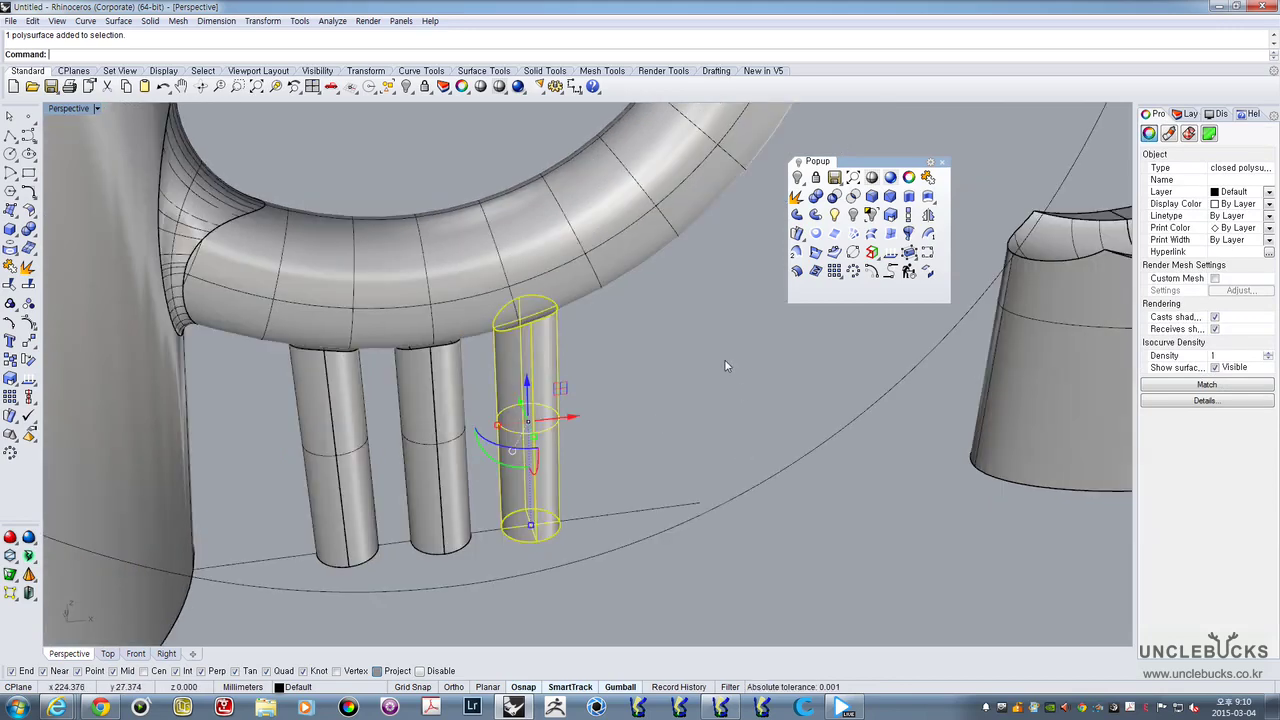
click(608, 391)
click(458, 447)
right_drag(467, 450, 461, 394)
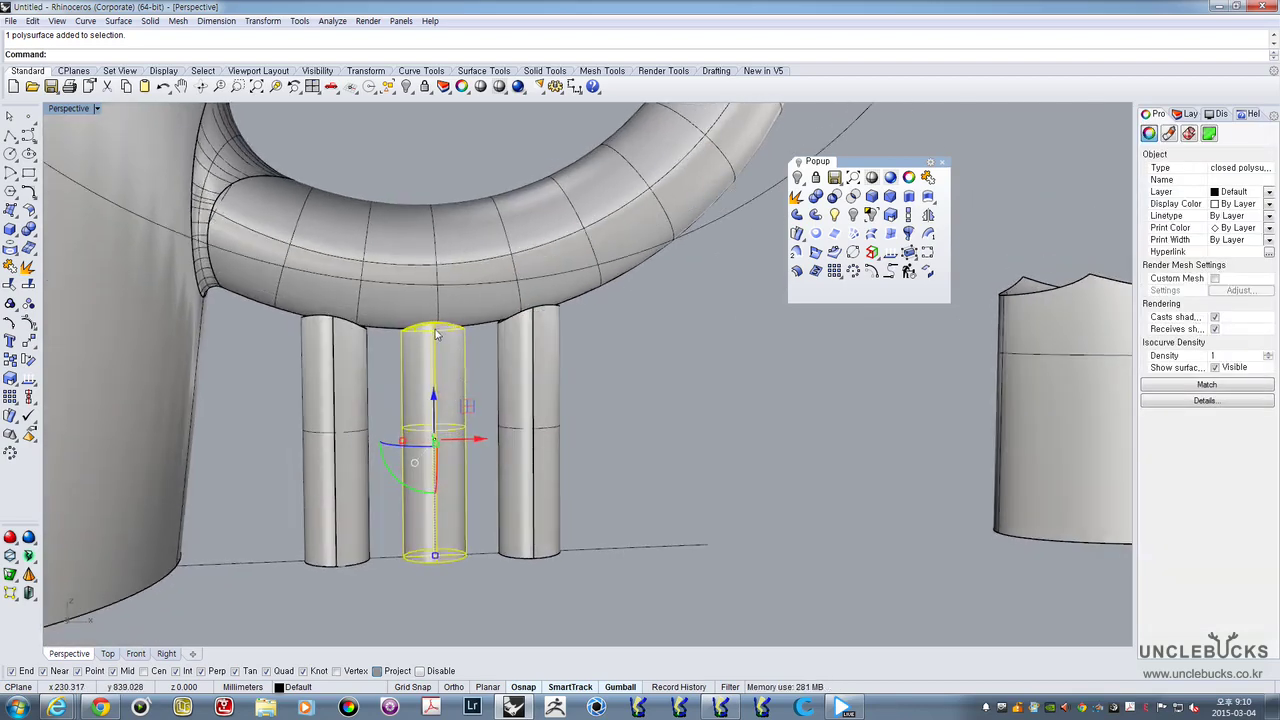
right_drag(438, 335, 453, 339)
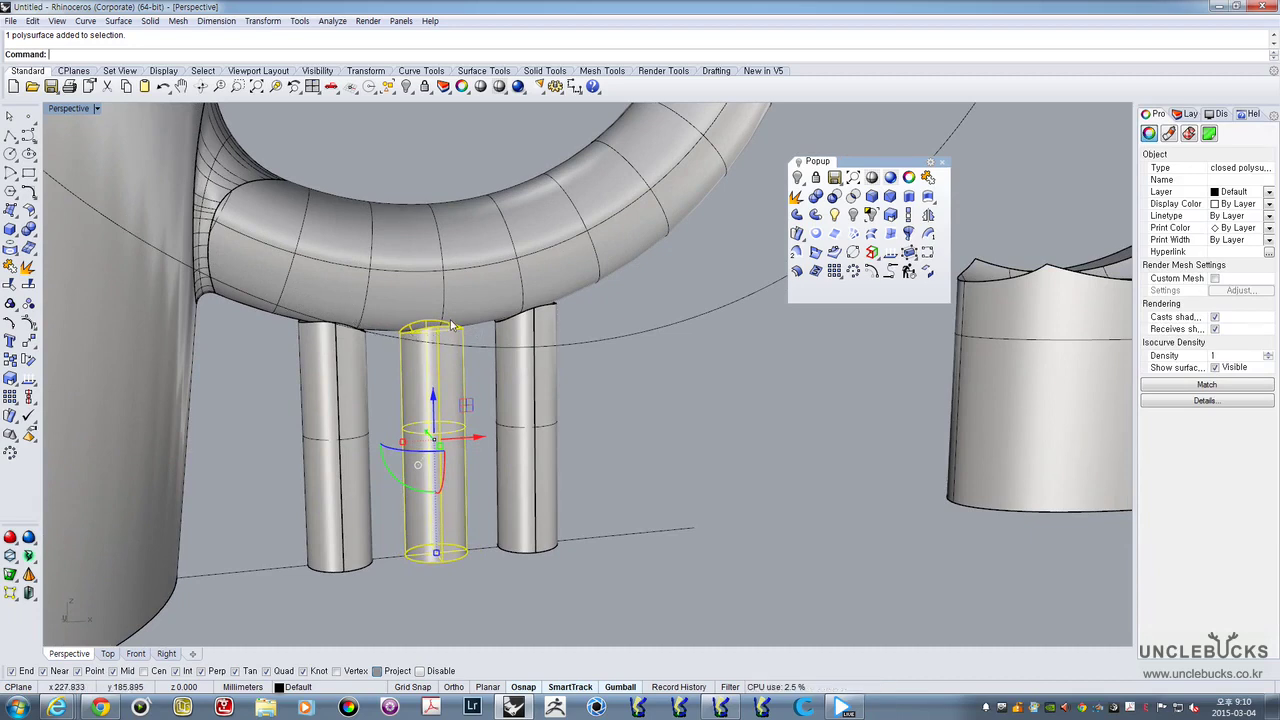
Examine the cup and its ring handle as one solid, together with the pillars and the separate elliptical support
click(621, 427)
scroll(621, 427, down, 6)
scroll(621, 424, down, 8)
right_drag(628, 389, 537, 454)
scroll(840, 495, up, 5)
right_drag(657, 494, 714, 445)
click(427, 330)
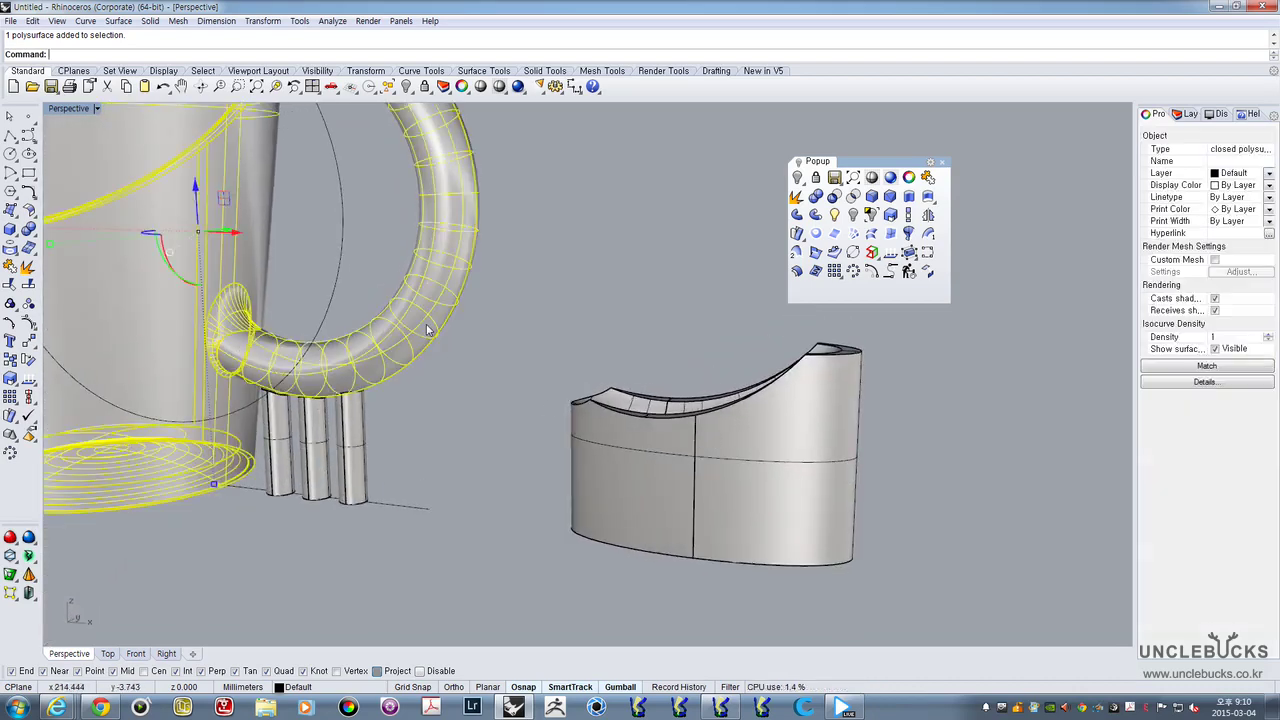
shift+right_drag(427, 330, 685, 508)
click(658, 440)
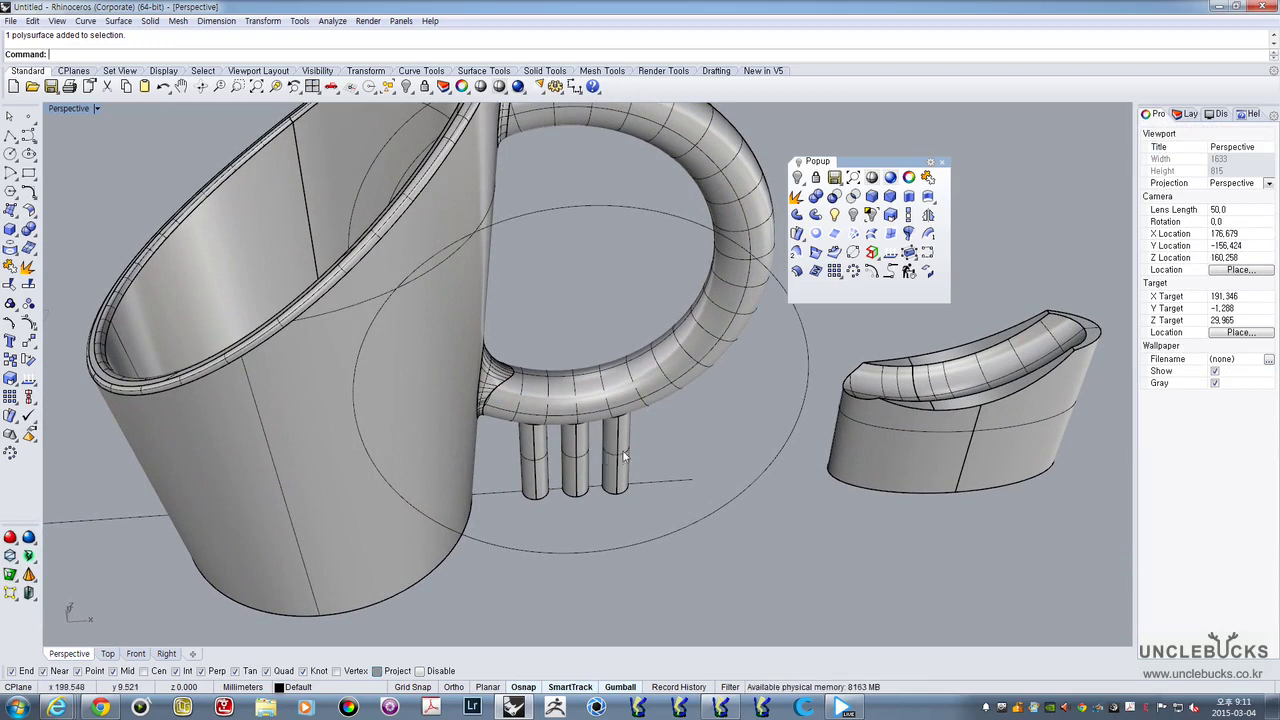
Select the three pillars together and individually to examine their spacing and their contact with the handle's underside
click(615, 456)
shift+click(575, 455)
shift+click(533, 458)
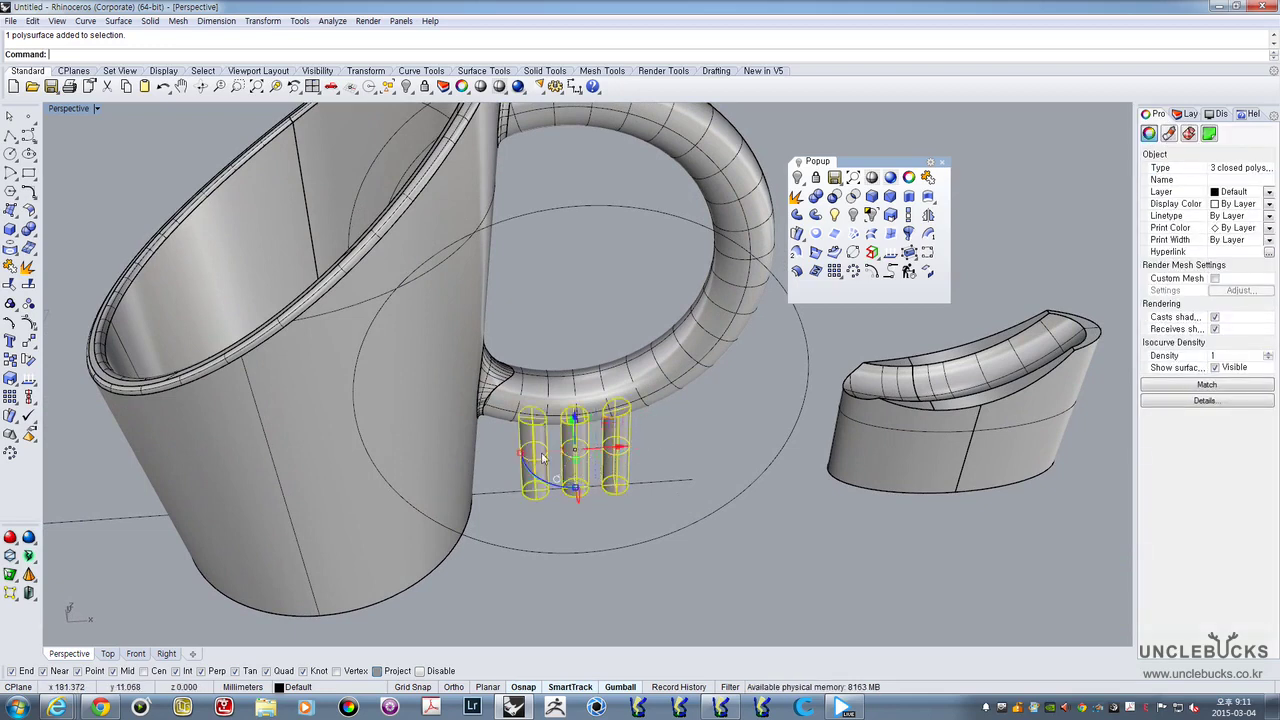
right_drag(533, 458, 574, 445)
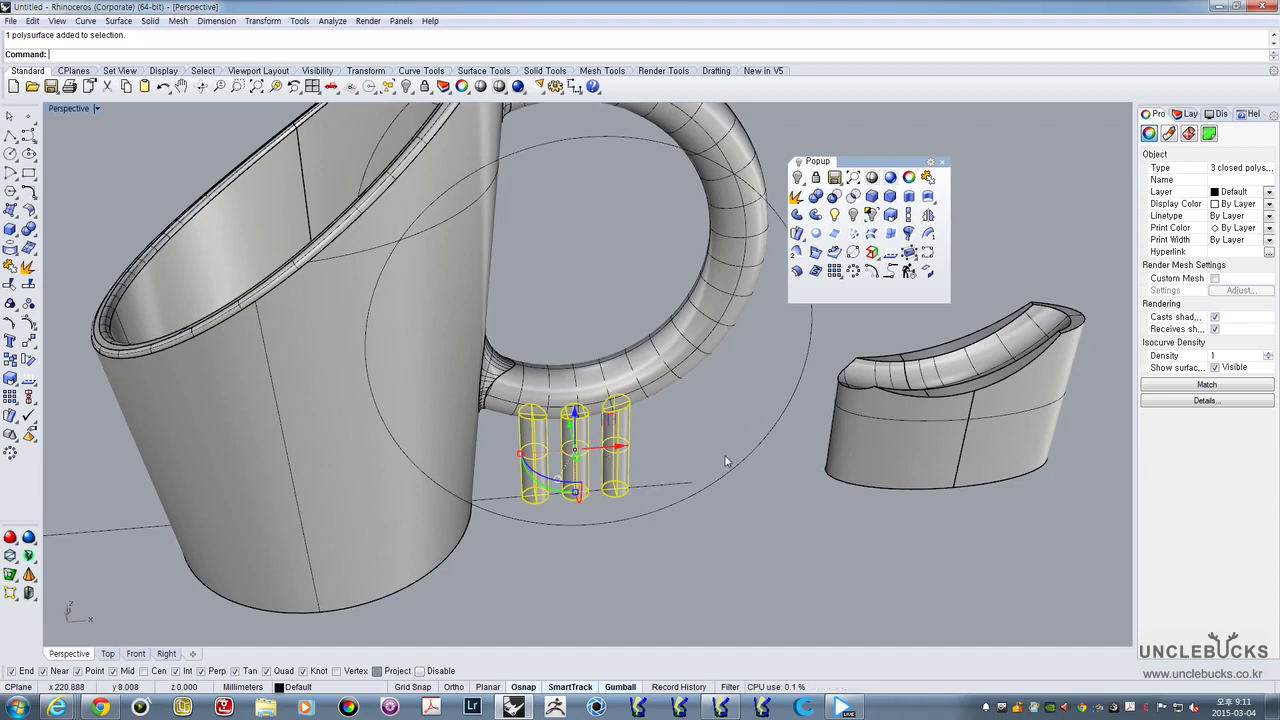
scroll(600, 462, up, 5)
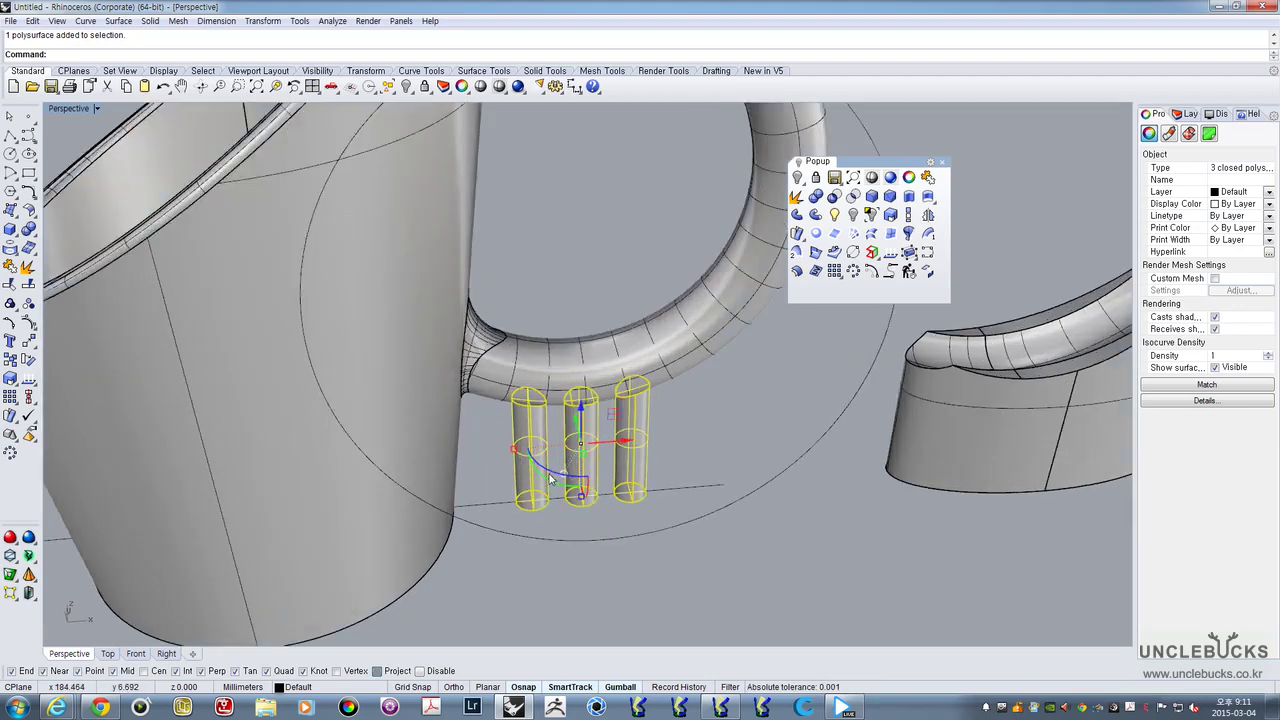
click(848, 416)
click(755, 416)
click(644, 428)
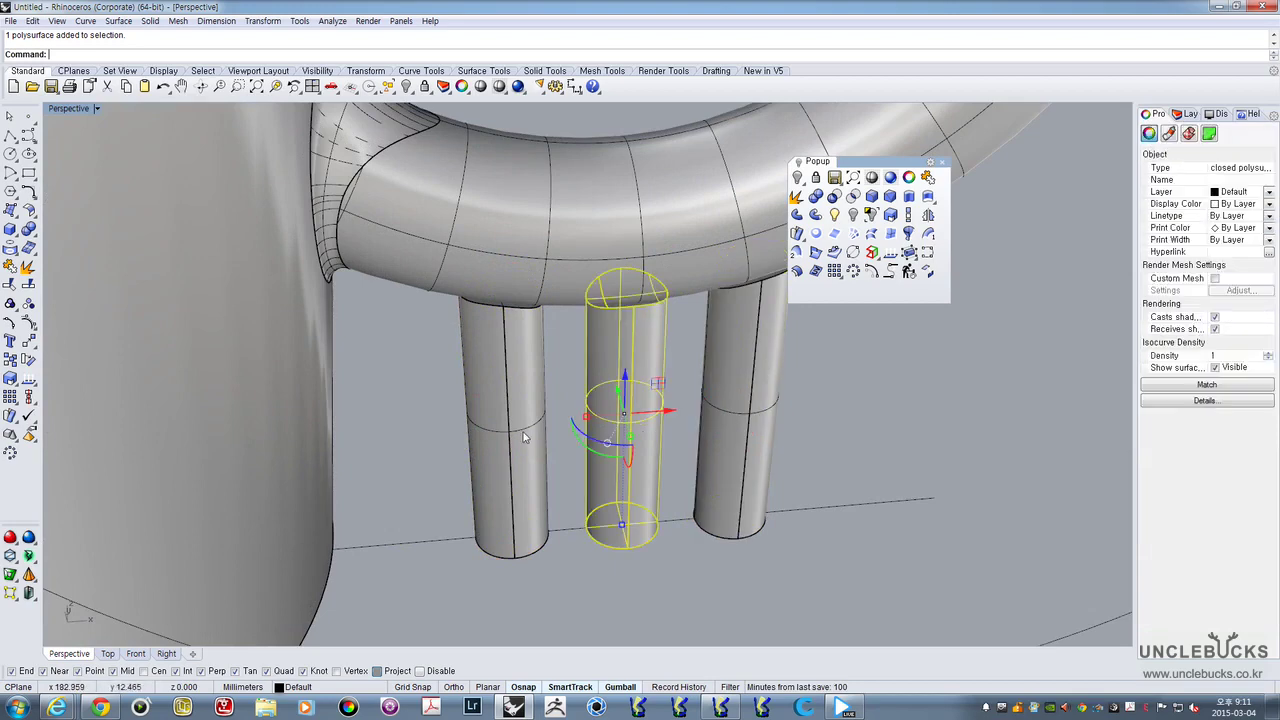
click(526, 438)
right_drag(817, 443, 798, 377)
click(843, 377)
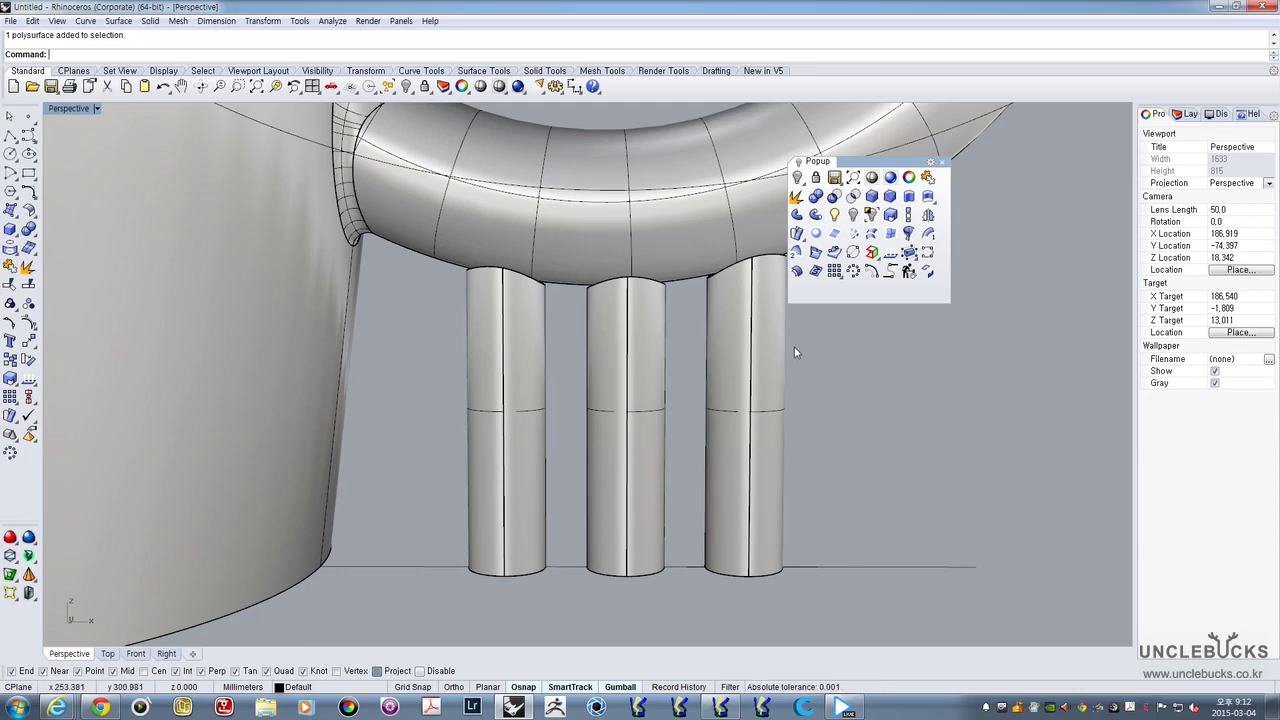
right_drag(806, 353, 791, 363)
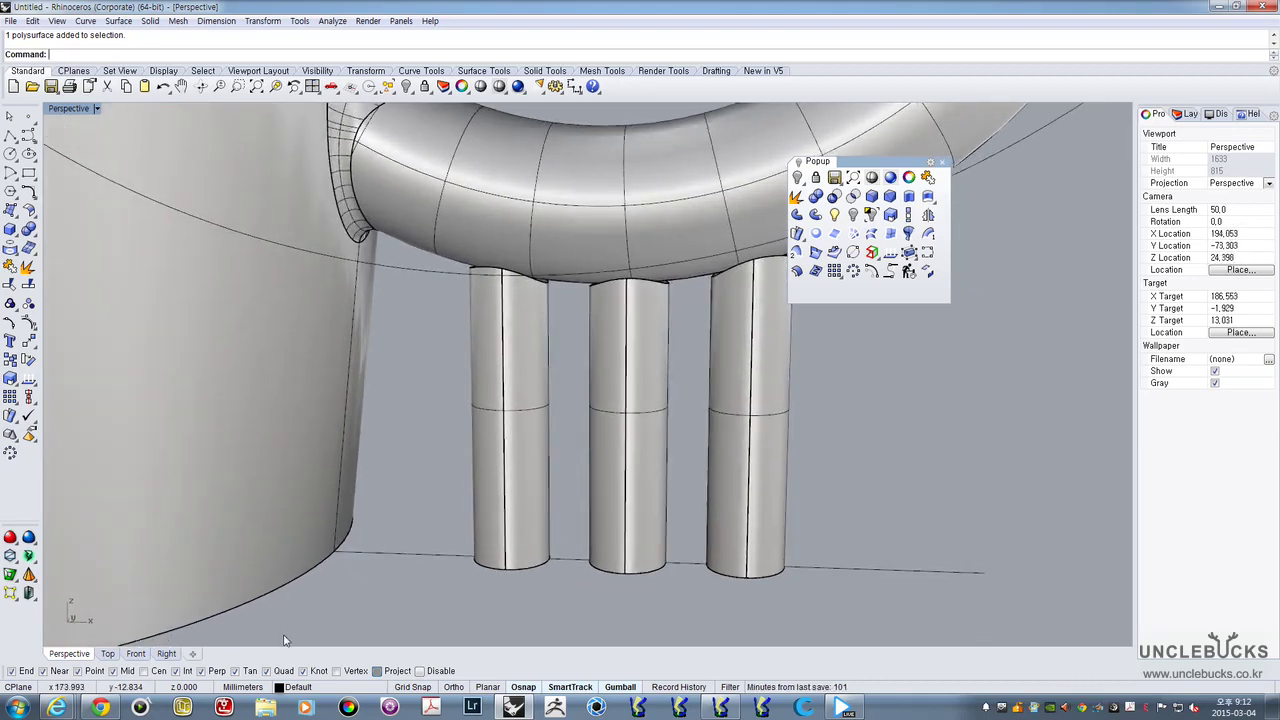
Switch to Chrome, read the flexible filament extruder post on page 2 of the Buck's Dairy board, and return to Rhino
click(100, 707)
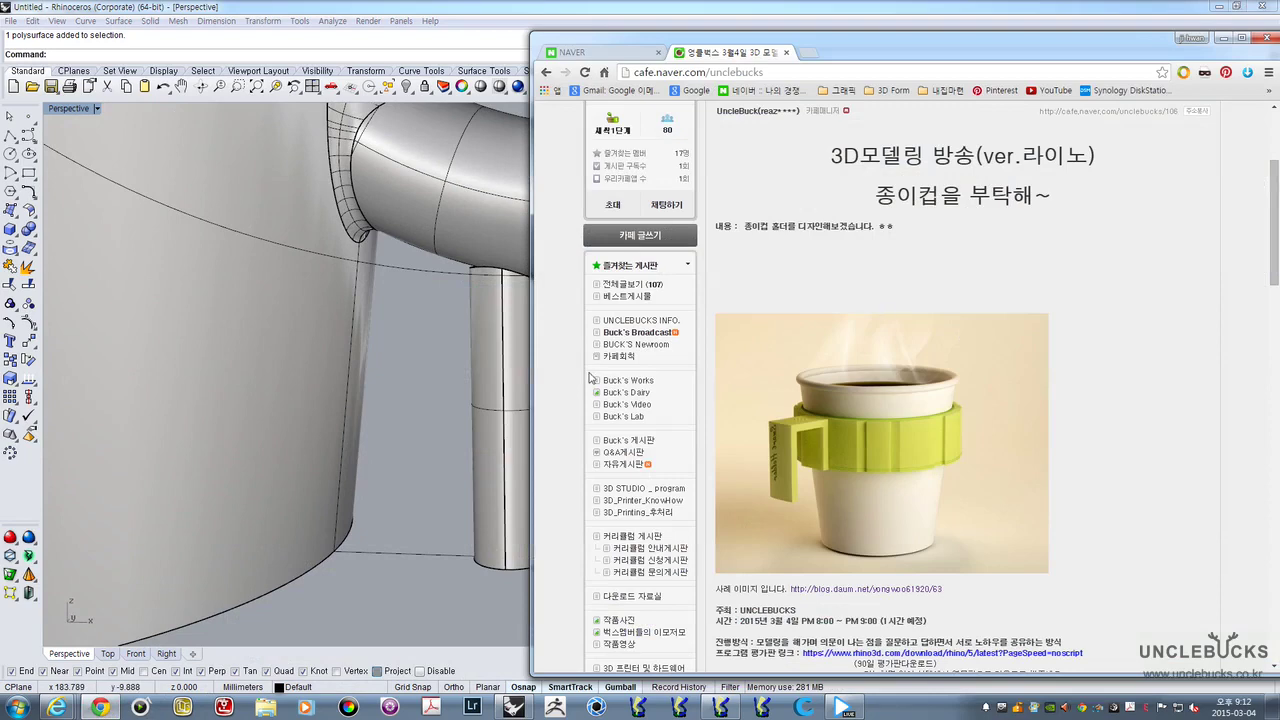
click(635, 394)
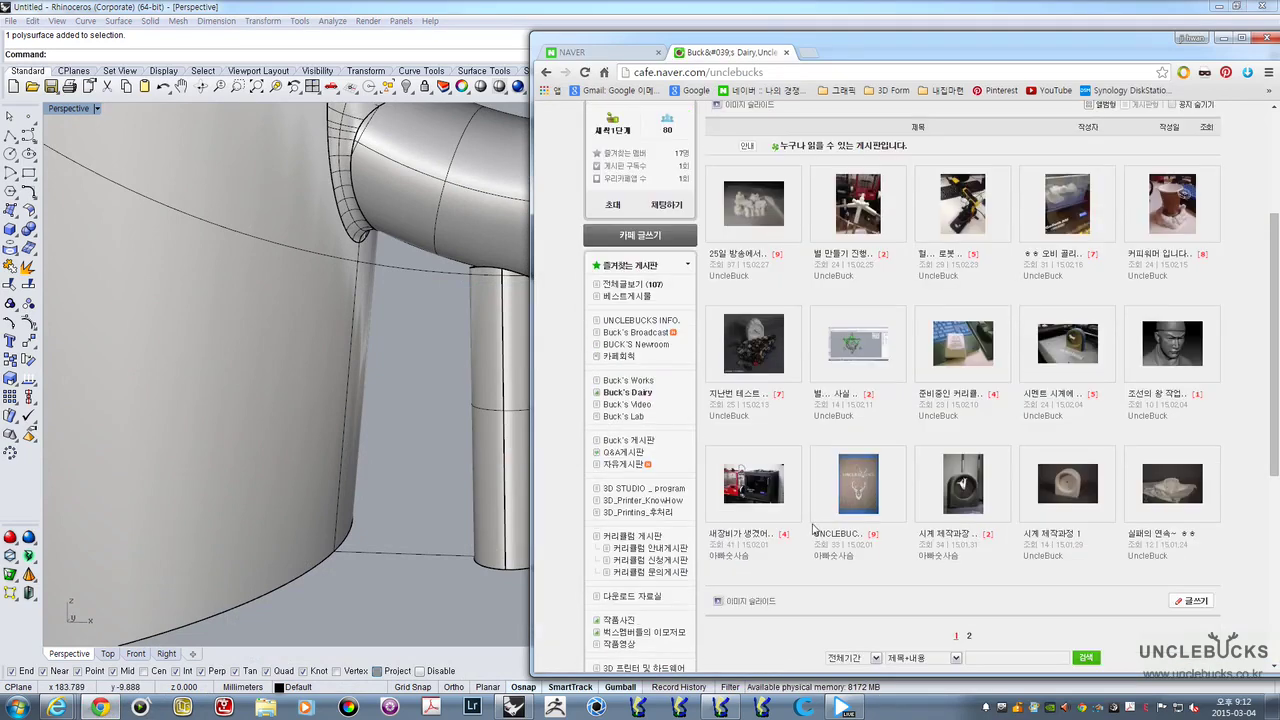
click(968, 638)
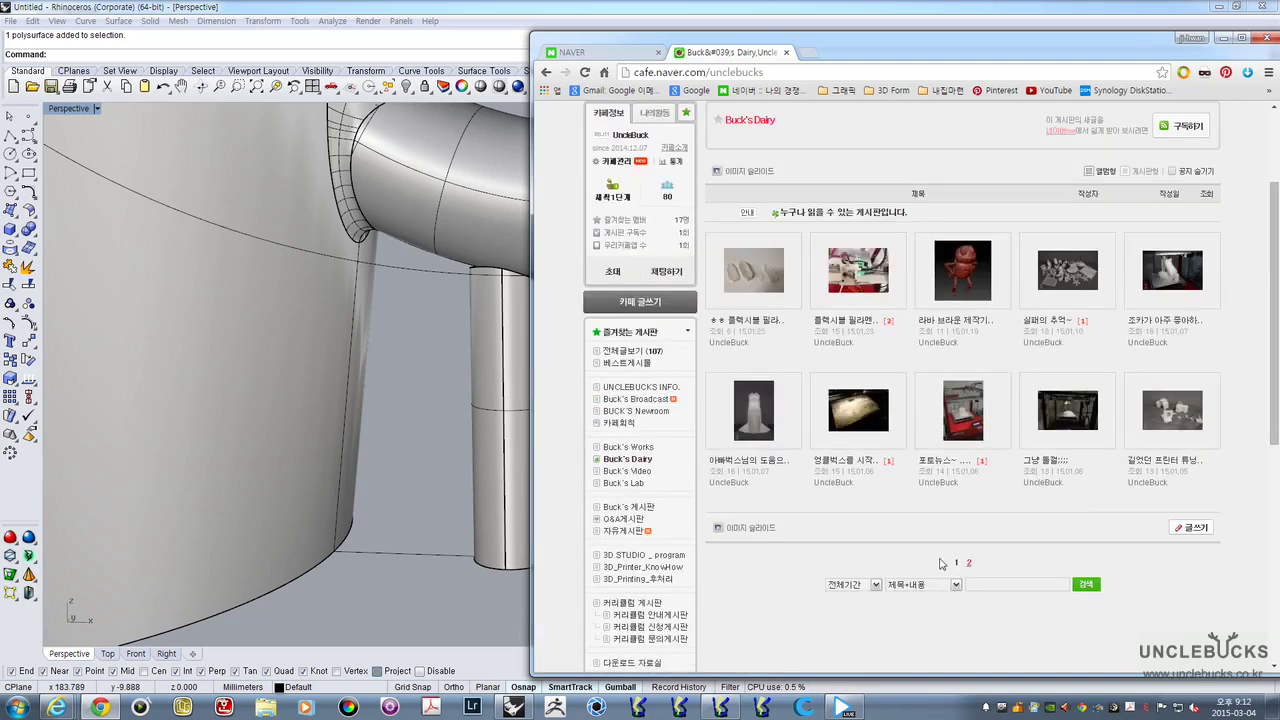
click(862, 284)
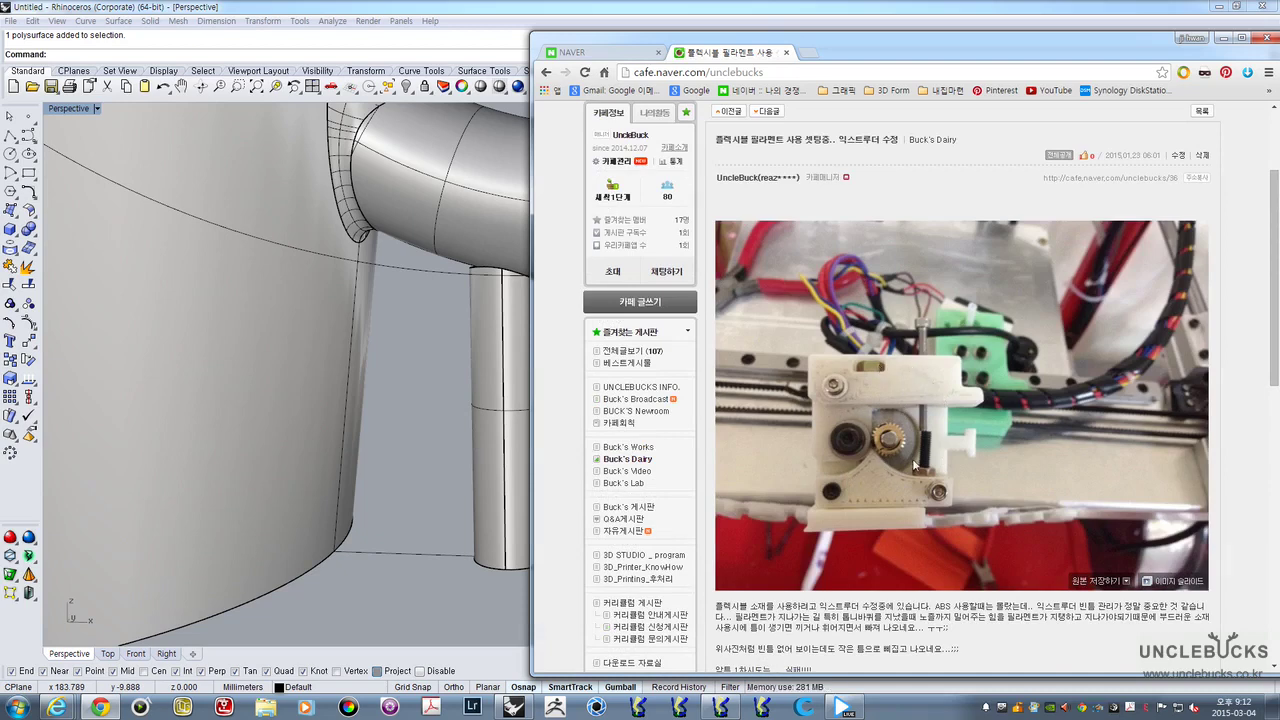
drag(909, 50, 823, 38)
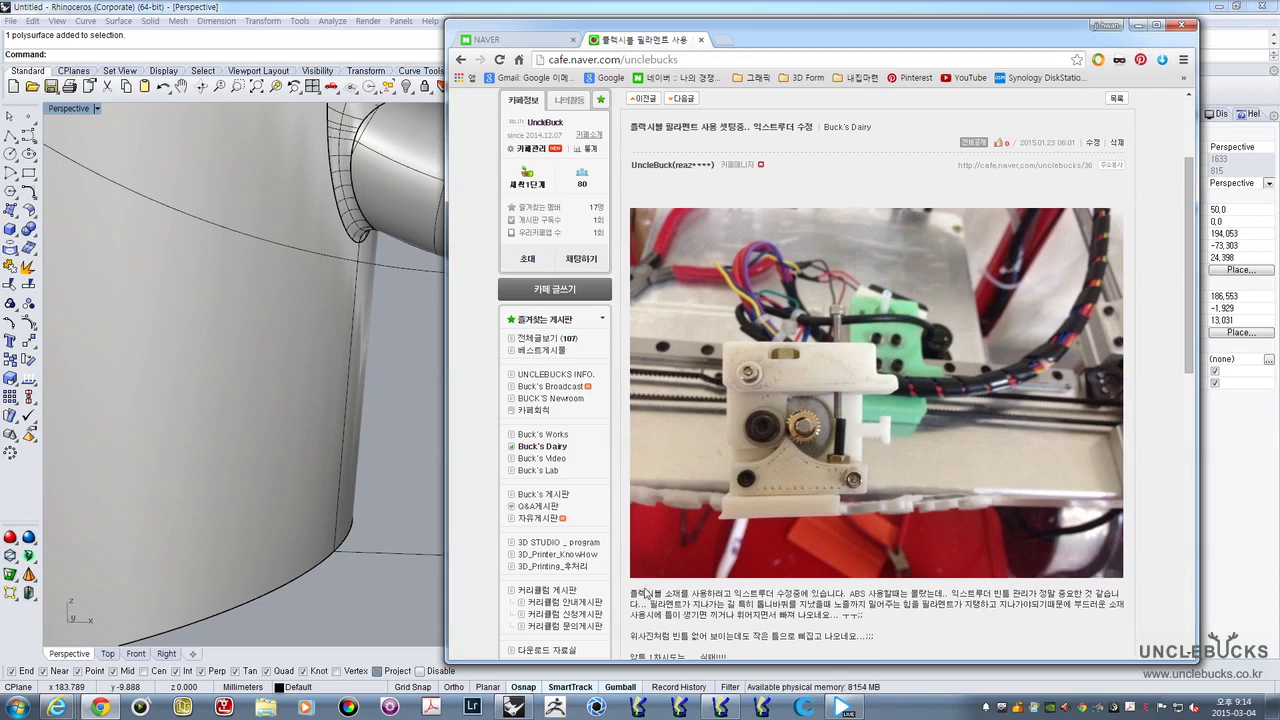
drag(630, 593, 850, 592)
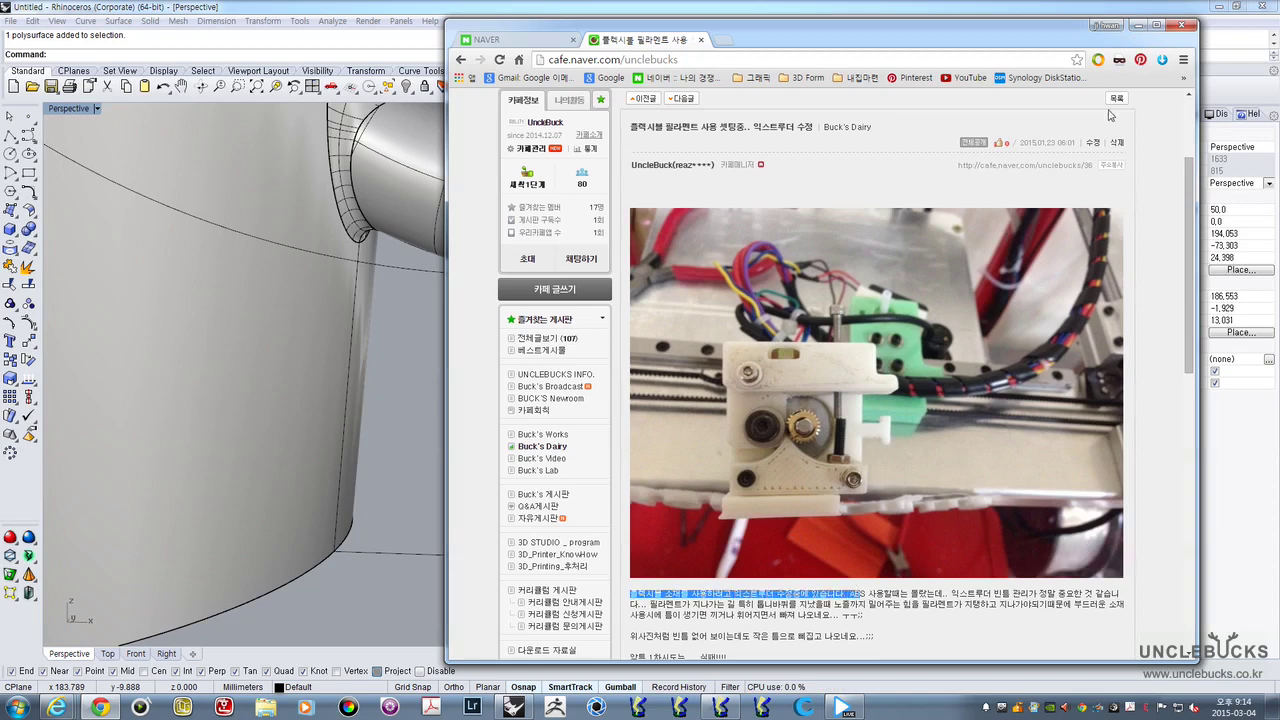
click(1138, 22)
Move the floating Popup toolbar away from the handle and clear of the elliptical support's lower part
right_drag(840, 442, 760, 470)
scroll(760, 464, down, 8)
right_drag(676, 372, 700, 302)
scroll(742, 357, up, 5)
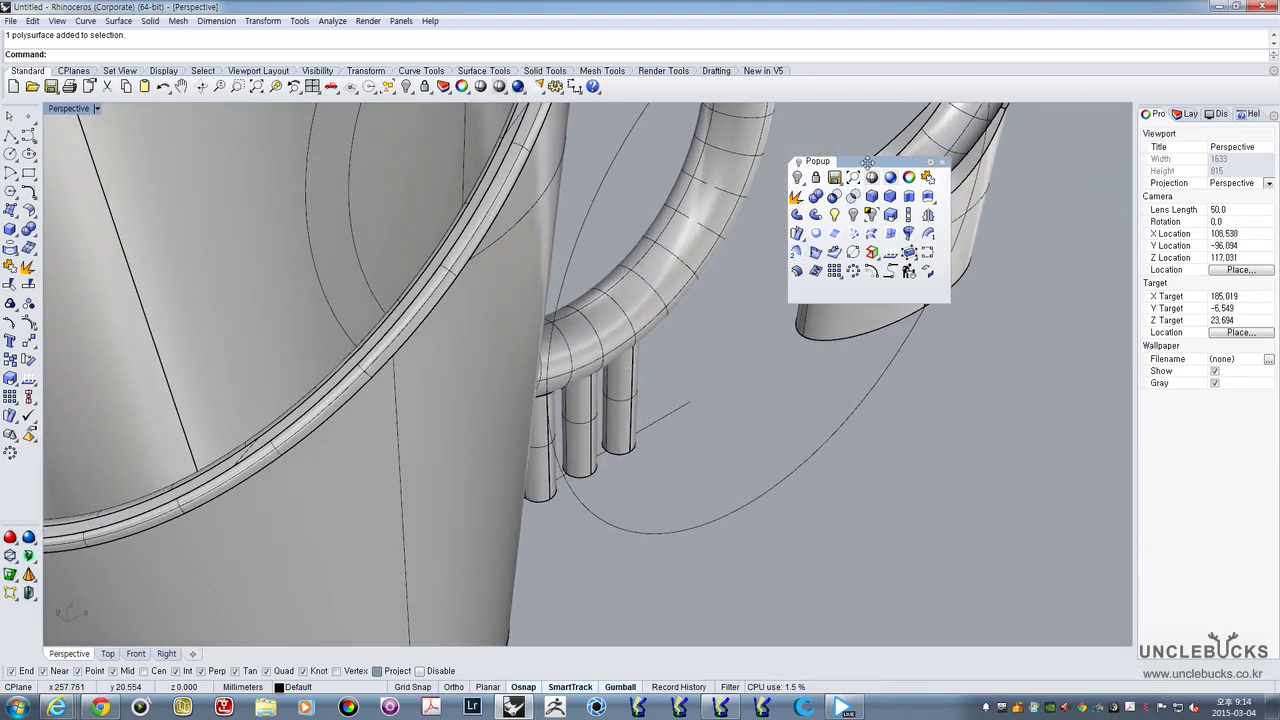
drag(868, 162, 1042, 123)
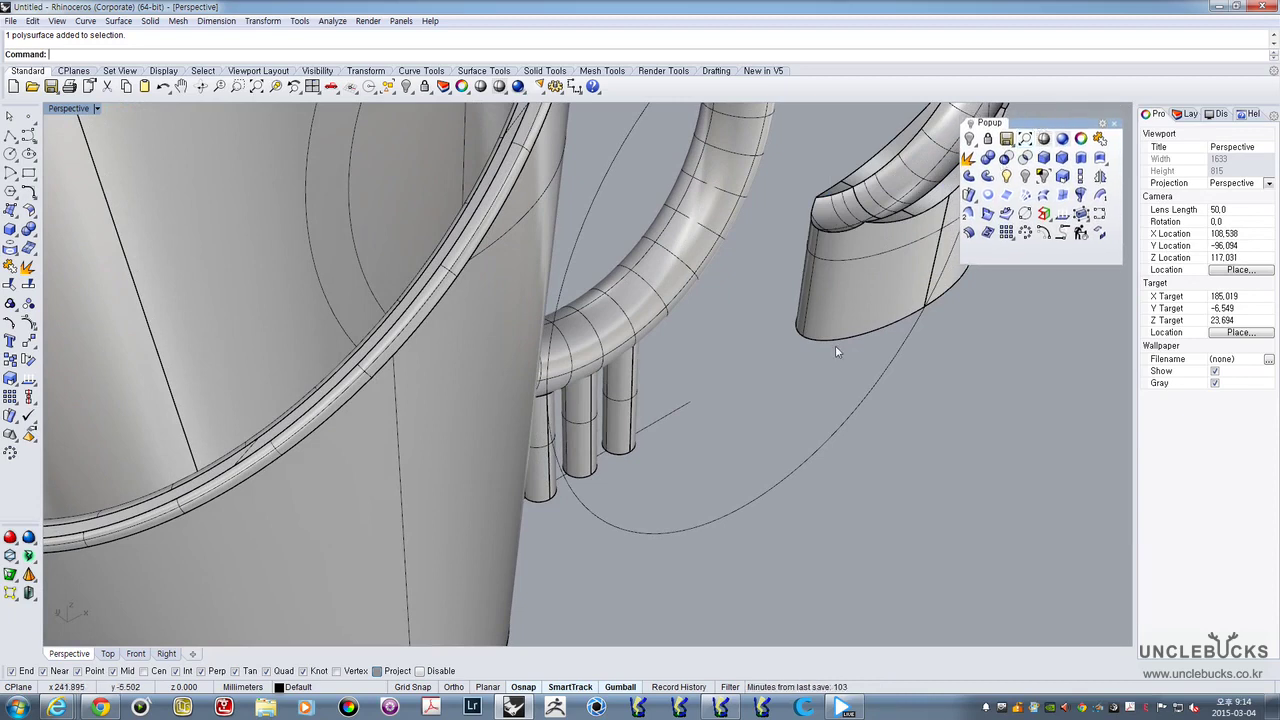
Examine the elliptical support beside the cup and its three pillars, and switch to KISSlicer
right_drag(837, 351, 712, 355)
scroll(754, 381, down, 4)
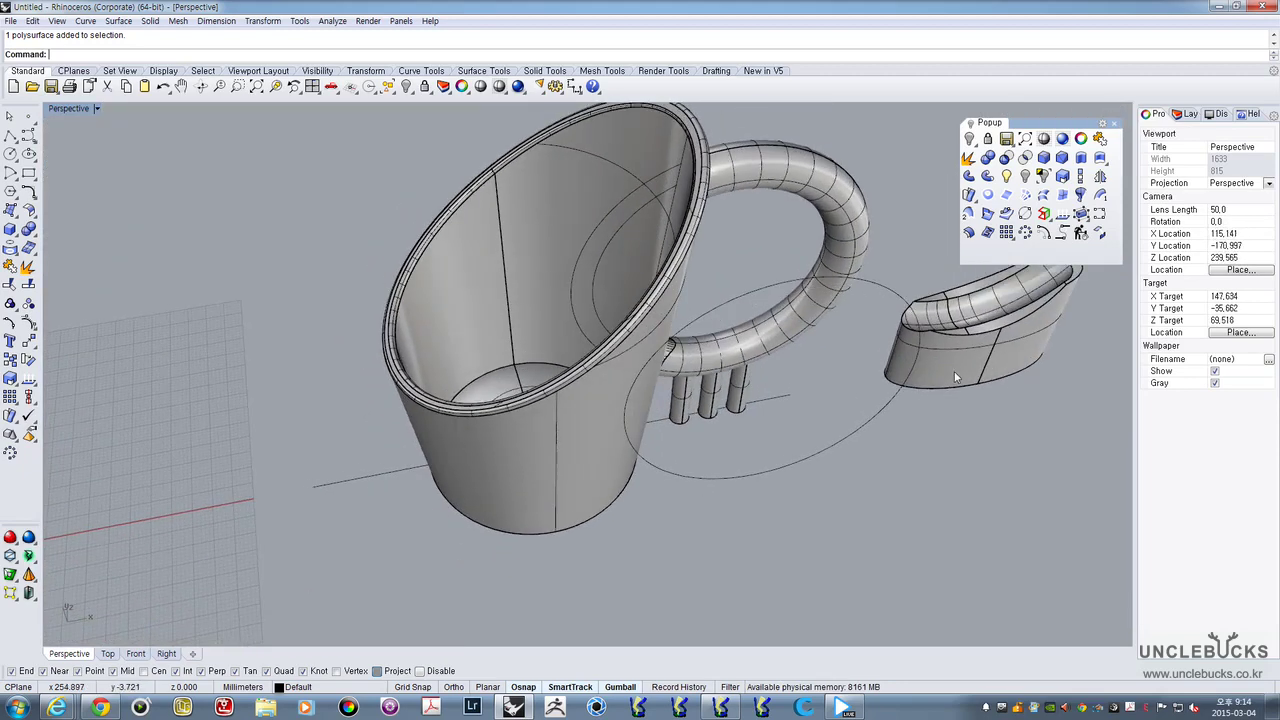
click(960, 374)
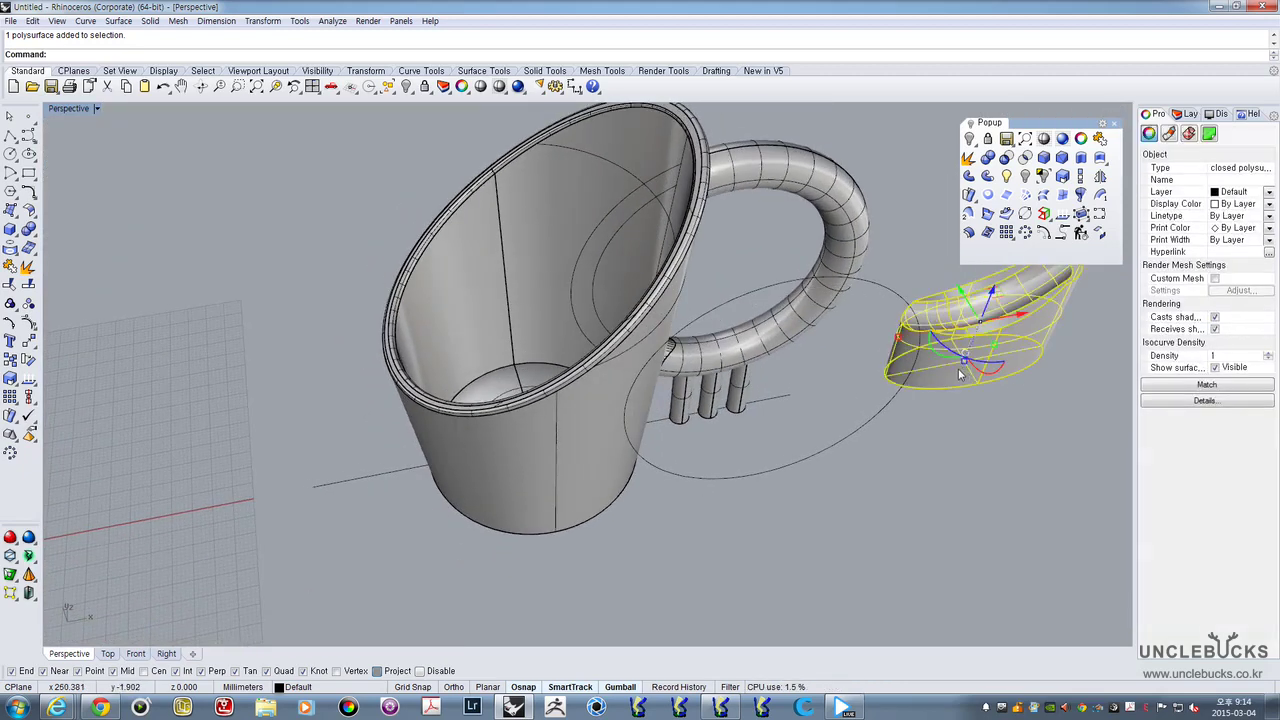
right_drag(958, 374, 782, 296)
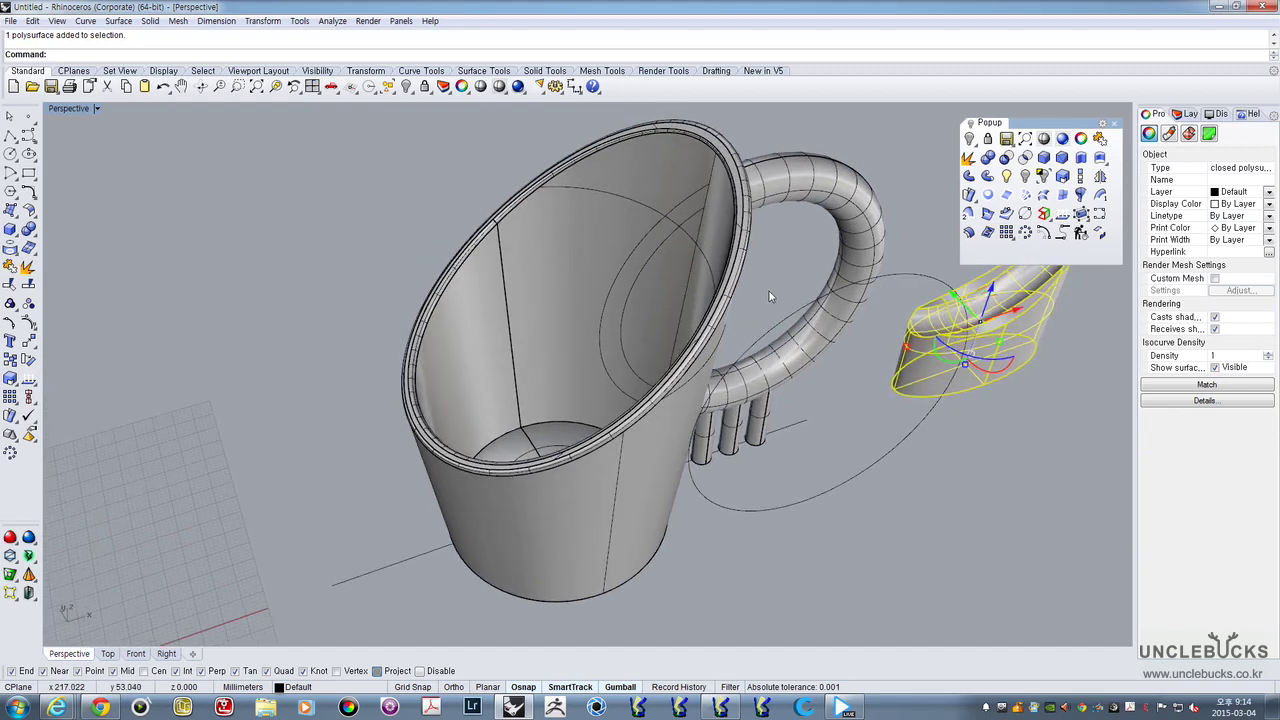
click(782, 296)
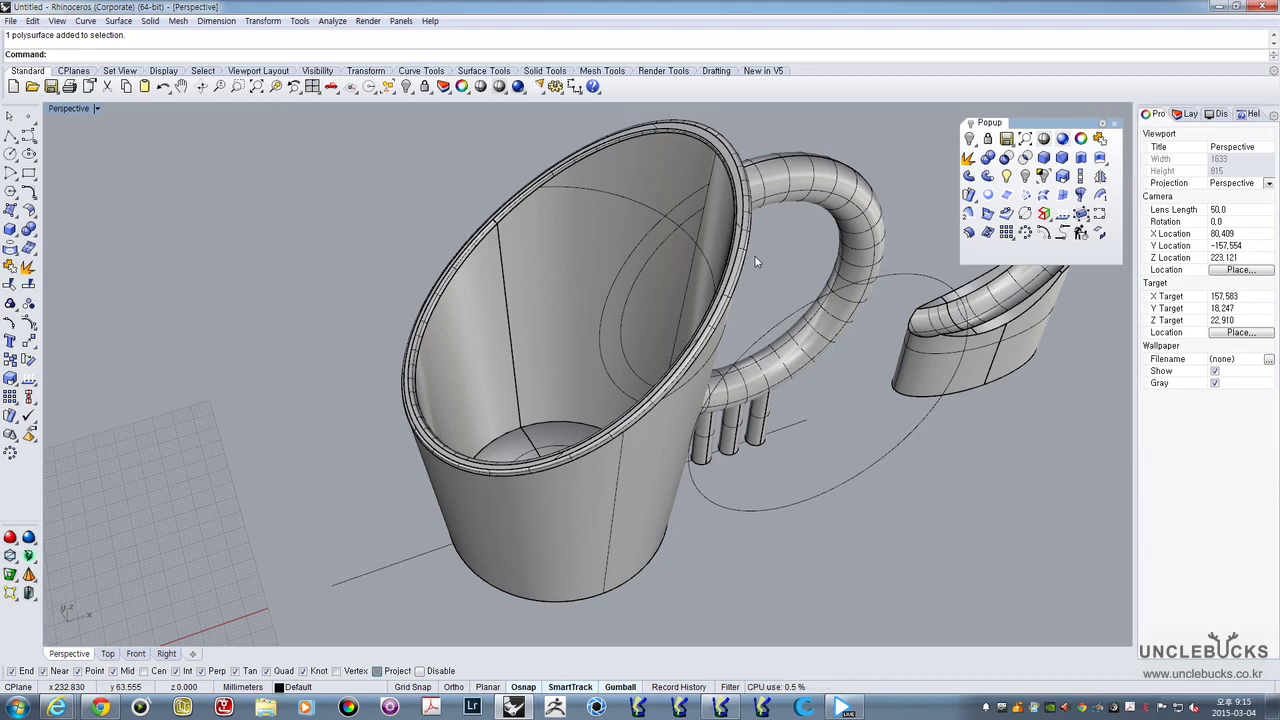
click(720, 707)
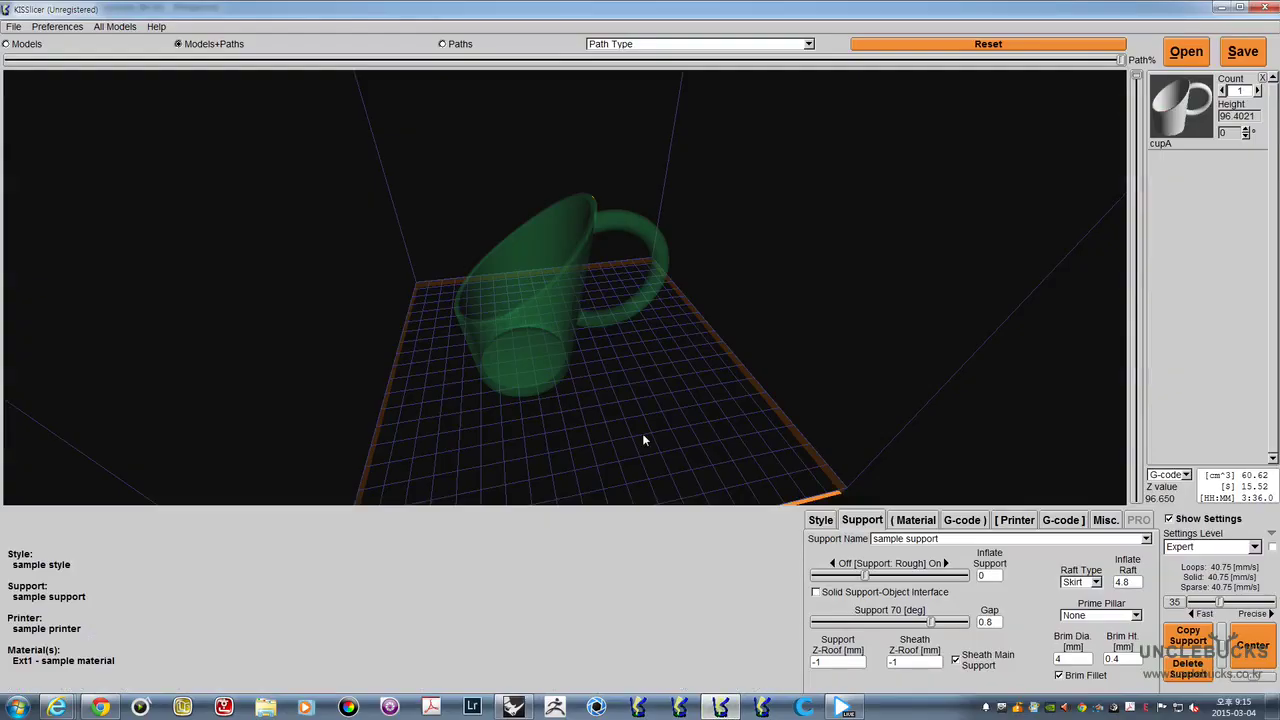